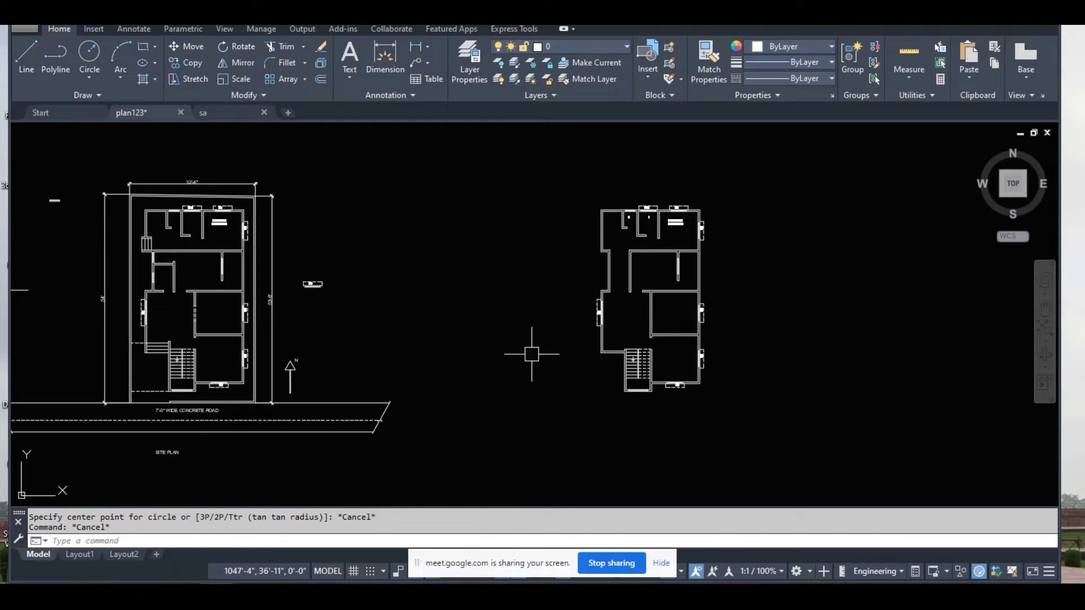
Pan the plan123 drawing so the site plan and the floor plan copy are both centred
middle_drag(305, 375, 444, 356)
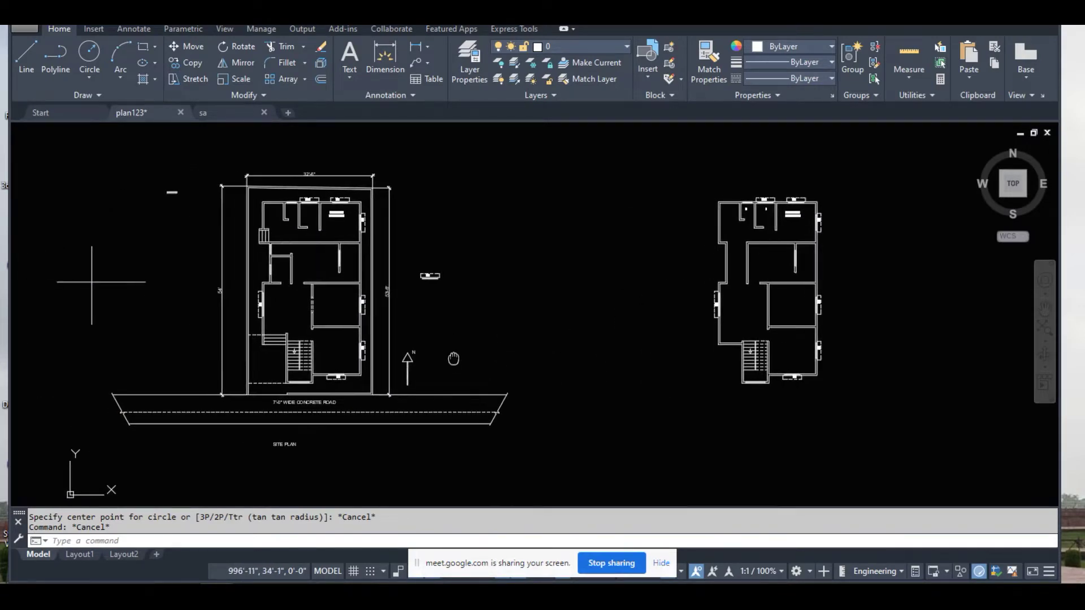
Window-select the whole site plan, then dismiss its options and clear the selection
click(238, 144)
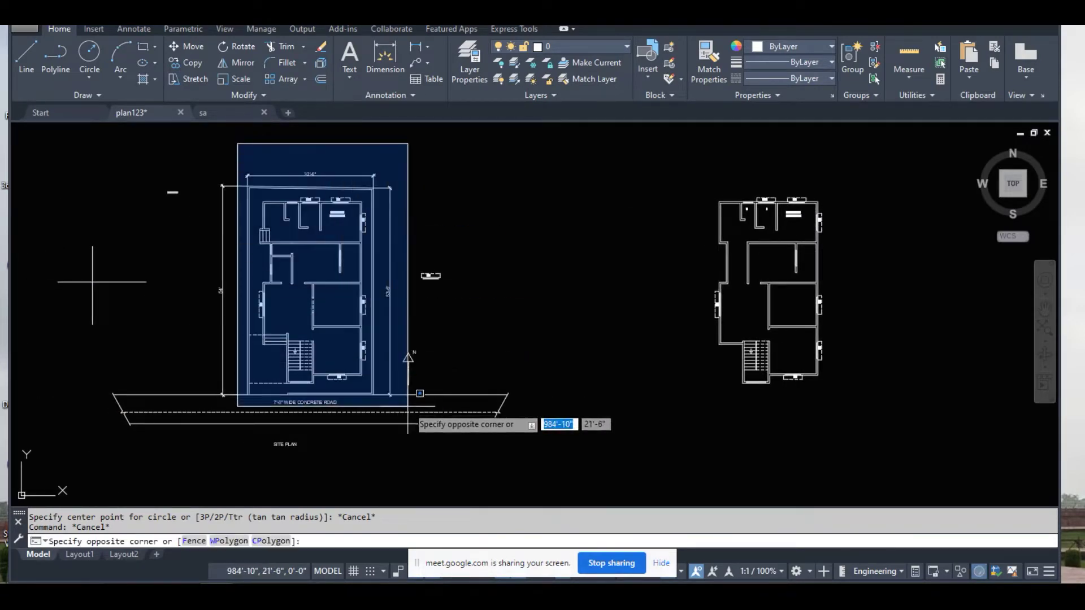
click(424, 436)
middle_drag(414, 446, 334, 387)
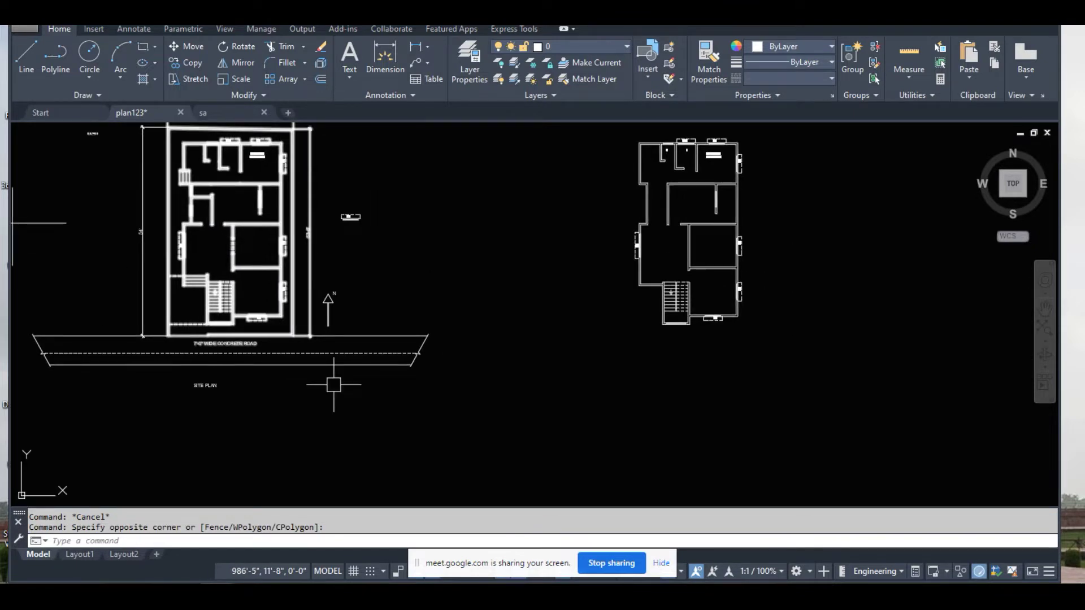
right_click(334, 385)
key(Escape)
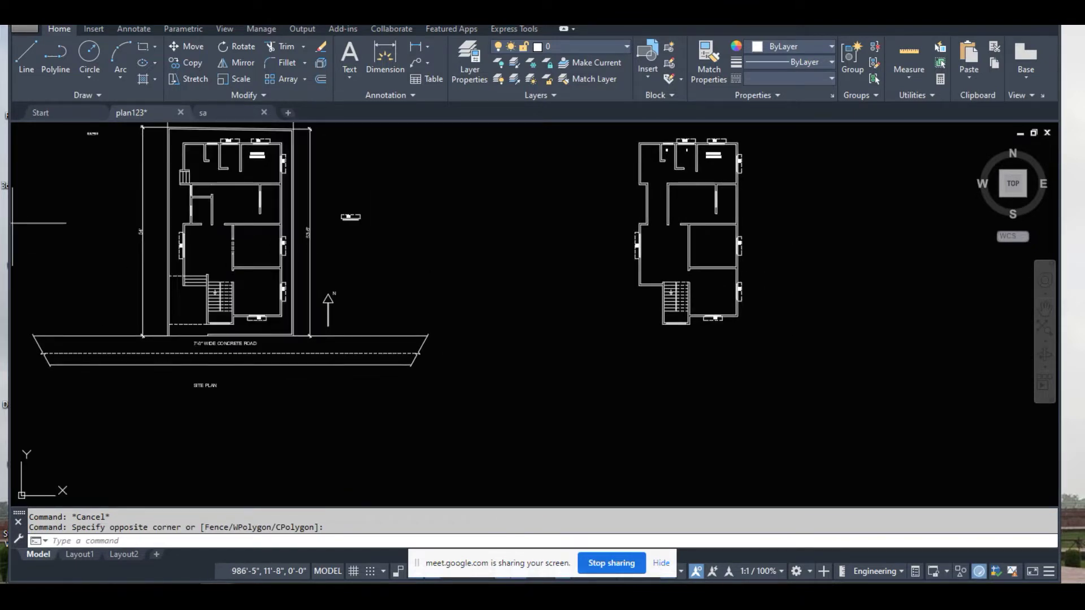
Pan and zoom onto the top-left of the right-hand floor plan near the bedroom
middle_drag(12, 223, 101, 211)
middle_drag(614, 391, 560, 361)
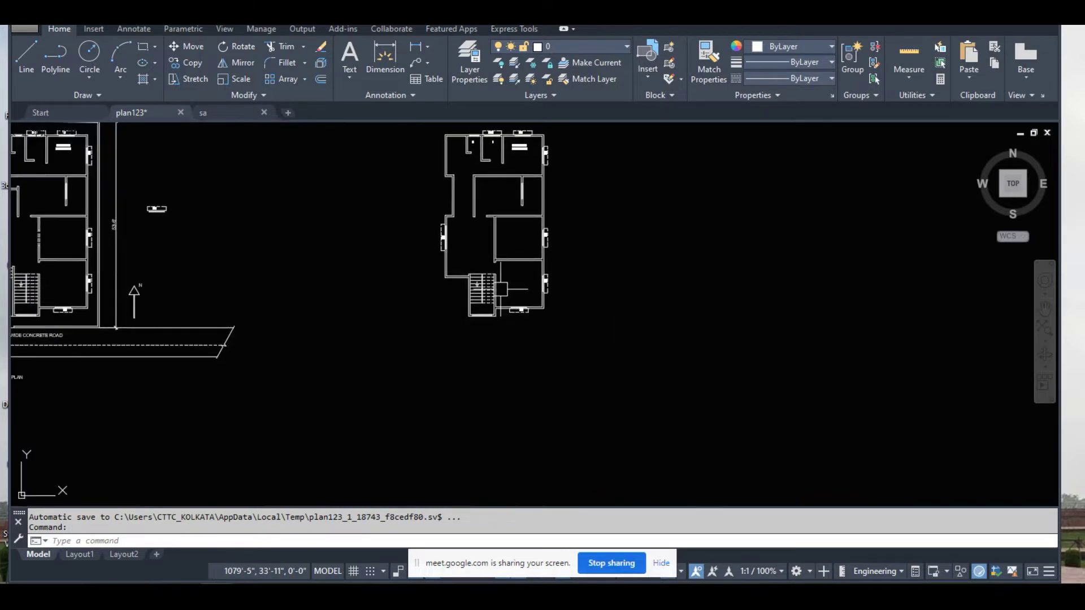
scroll(518, 201, up, 3)
click(503, 243)
Crossing-select the left exterior wall sections, the stair-side walls and the staircase lines
click(526, 376)
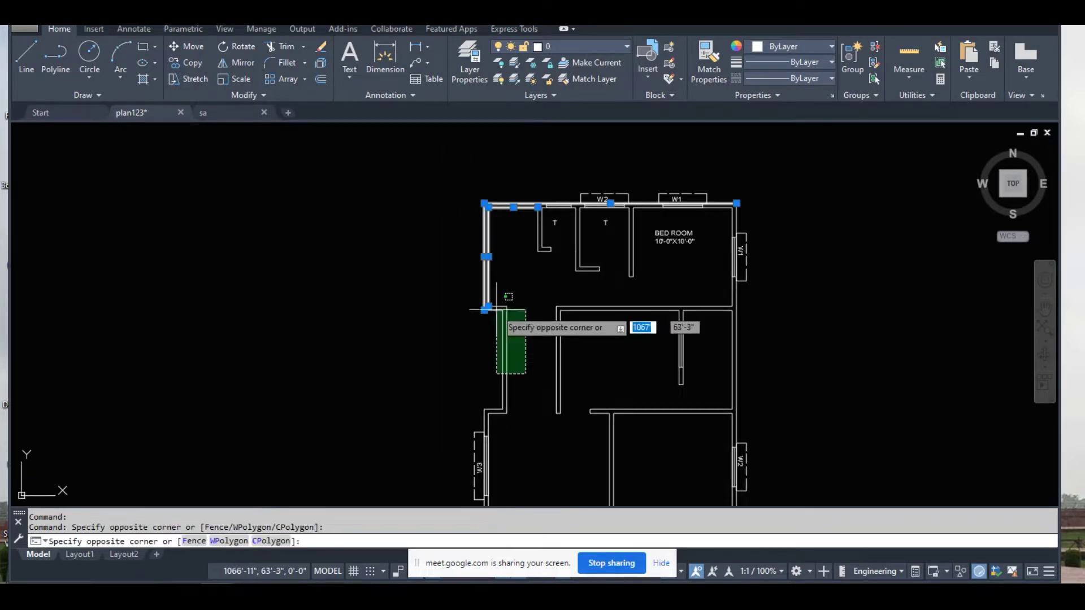
click(496, 310)
scroll(452, 317, down, 3)
scroll(527, 342, up, 8)
click(535, 302)
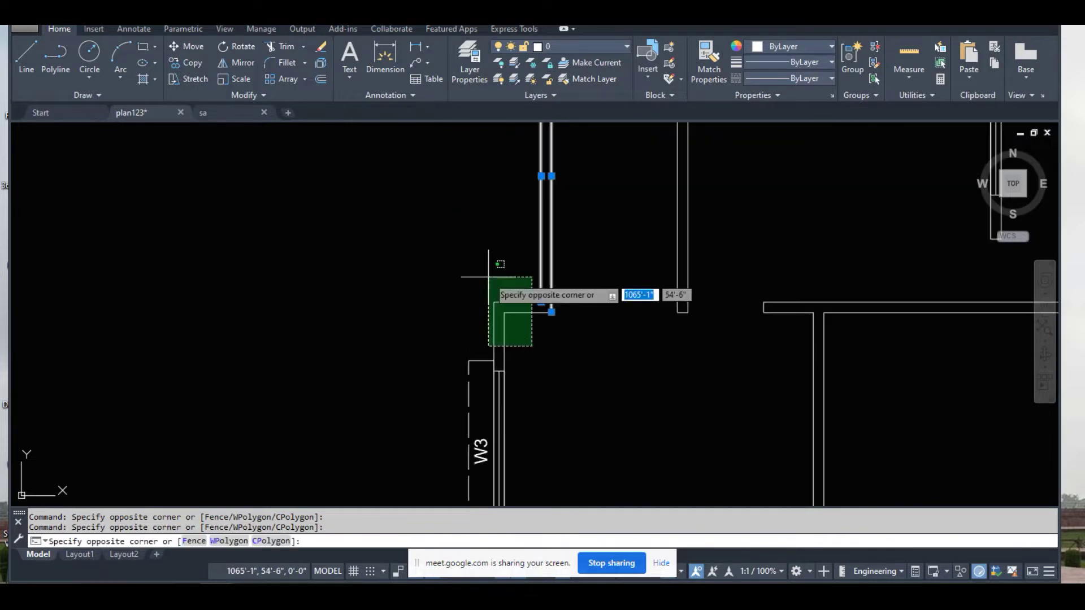
click(487, 251)
scroll(460, 218, down, 3)
scroll(477, 388, up, 4)
scroll(529, 490, up, 3)
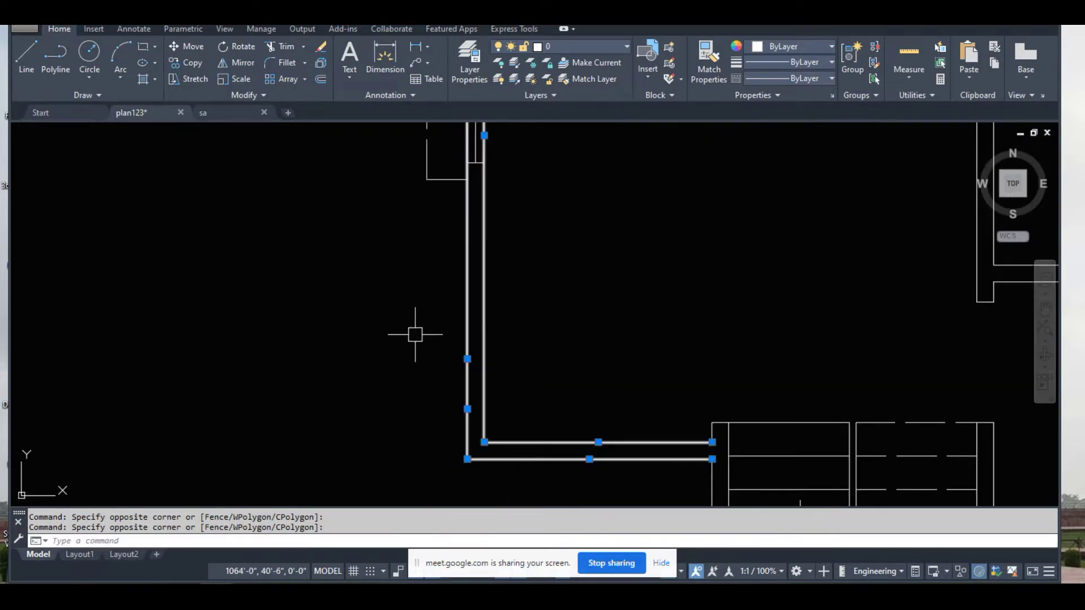
scroll(453, 322, down, 3)
scroll(557, 388, up, 1)
click(637, 430)
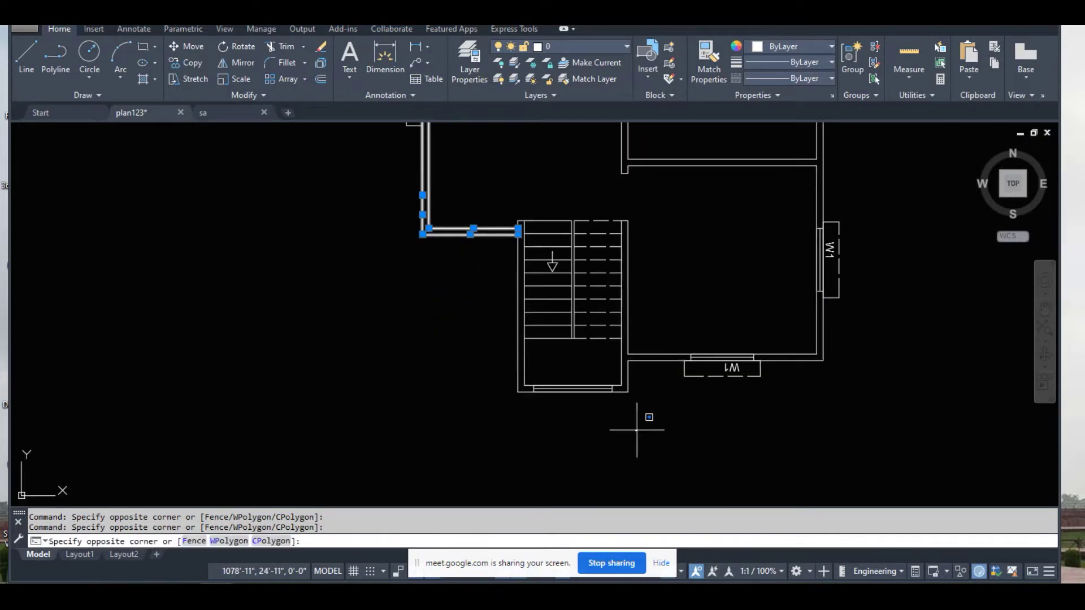
click(503, 367)
click(501, 187)
click(647, 431)
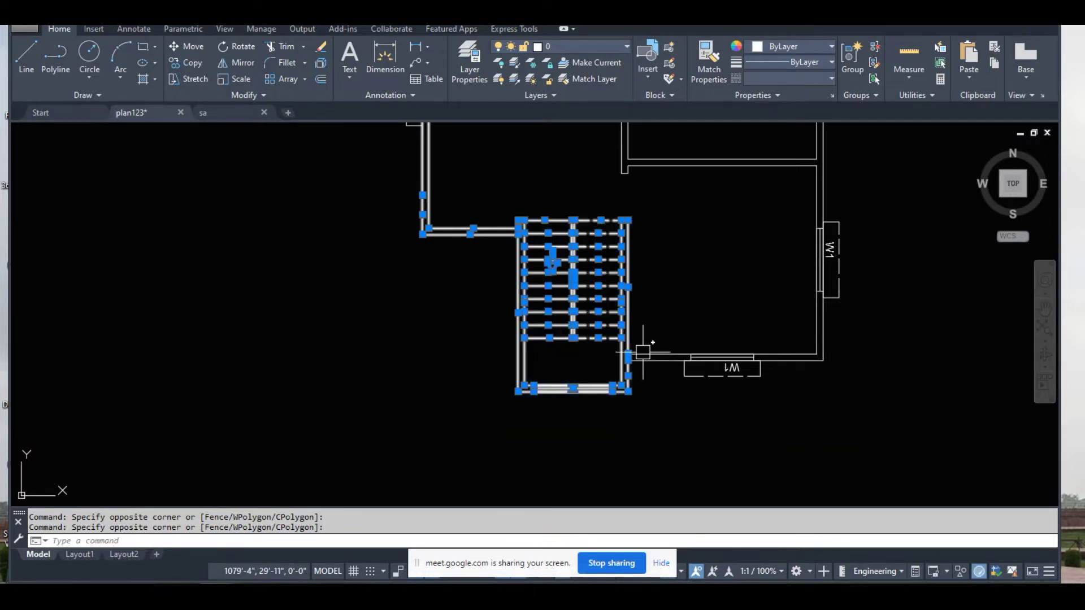
scroll(642, 352, up, 3)
scroll(642, 322, down, 3)
Add the right-hand wall, the W1 wall, the bedroom top wall and the toilet wall
middle_drag(716, 364, 680, 395)
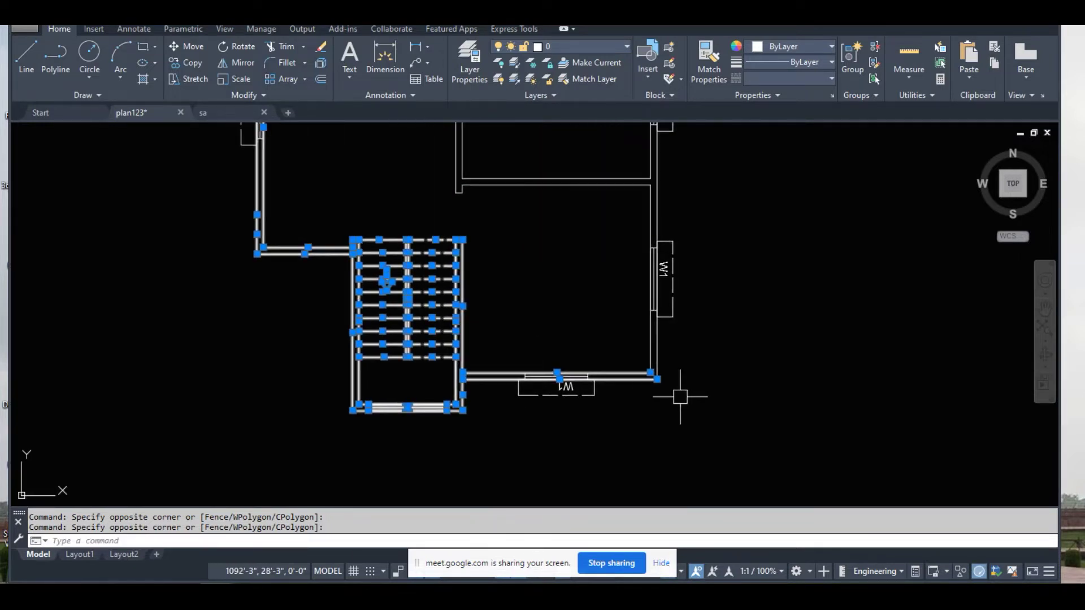
click(697, 347)
scroll(645, 382, down, 1)
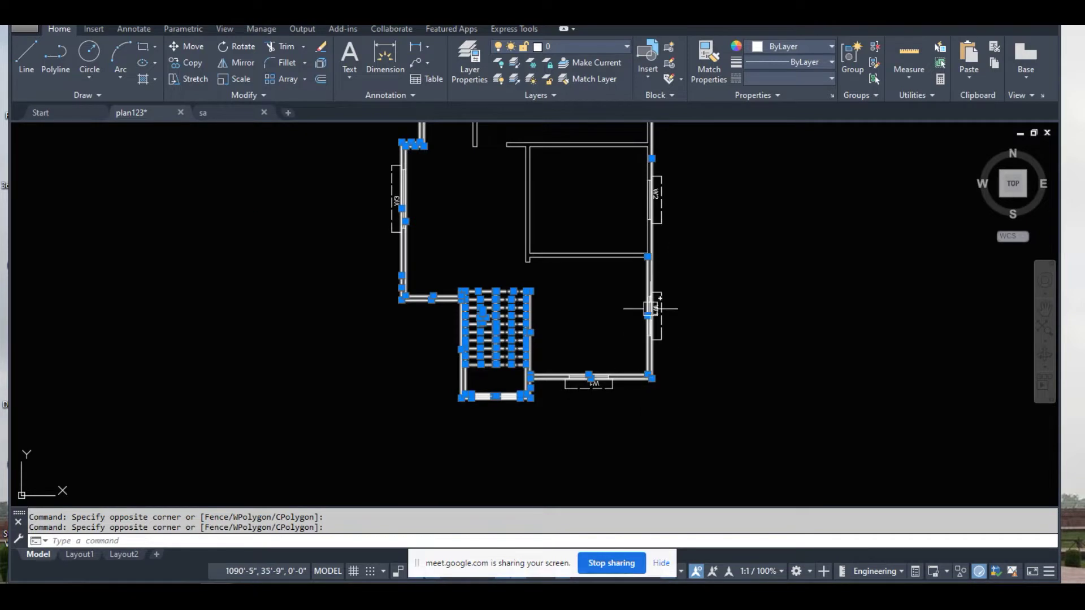
scroll(652, 308, up, 2)
scroll(626, 264, up, 5)
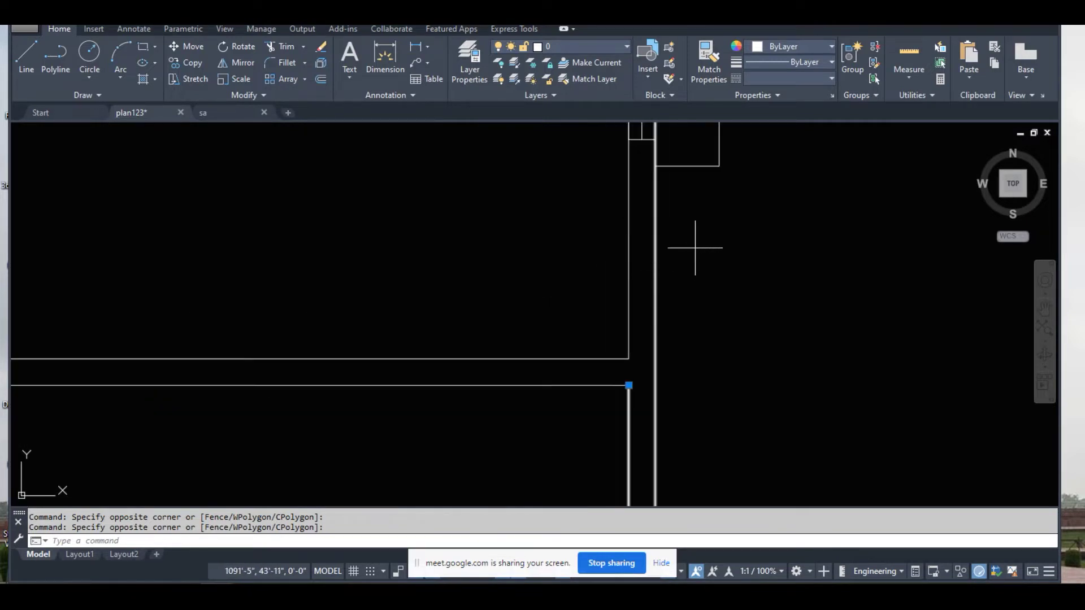
scroll(584, 351, down, 7)
middle_drag(618, 322, 623, 407)
scroll(622, 328, up, 4)
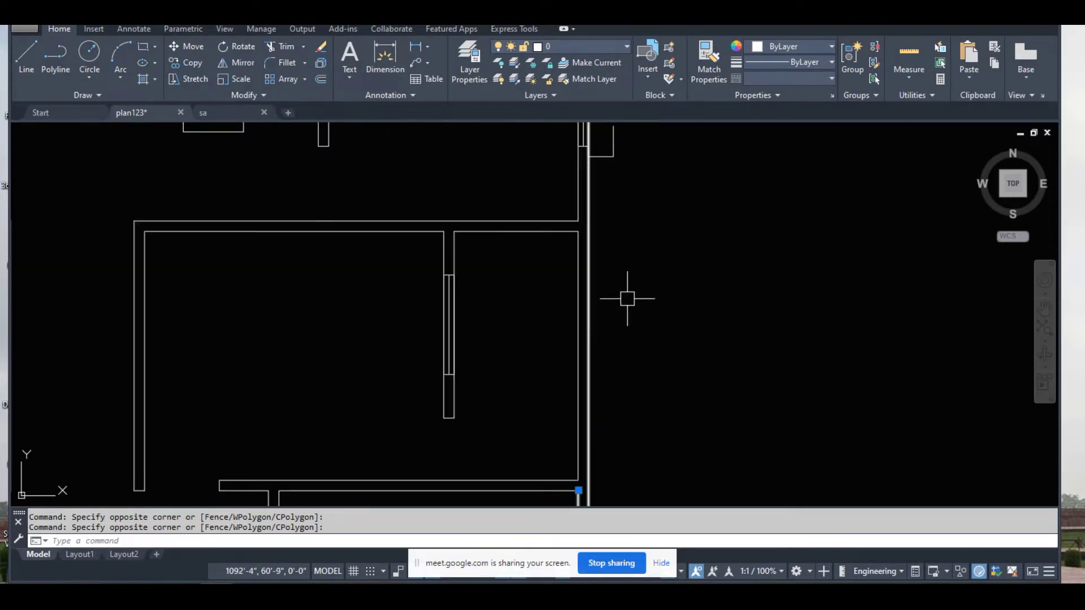
scroll(563, 248, down, 4)
scroll(605, 248, up, 7)
click(633, 368)
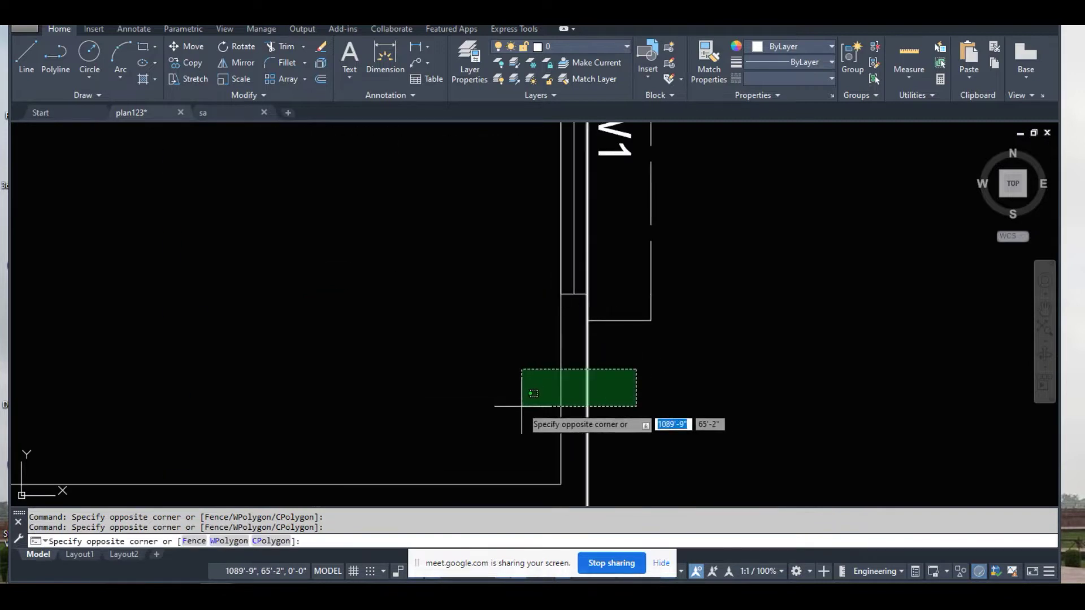
click(526, 404)
scroll(526, 405, down, 6)
middle_drag(528, 390, 539, 299)
scroll(429, 196, up, 5)
click(467, 281)
click(407, 184)
scroll(407, 184, down, 1)
scroll(116, 244, up, 3)
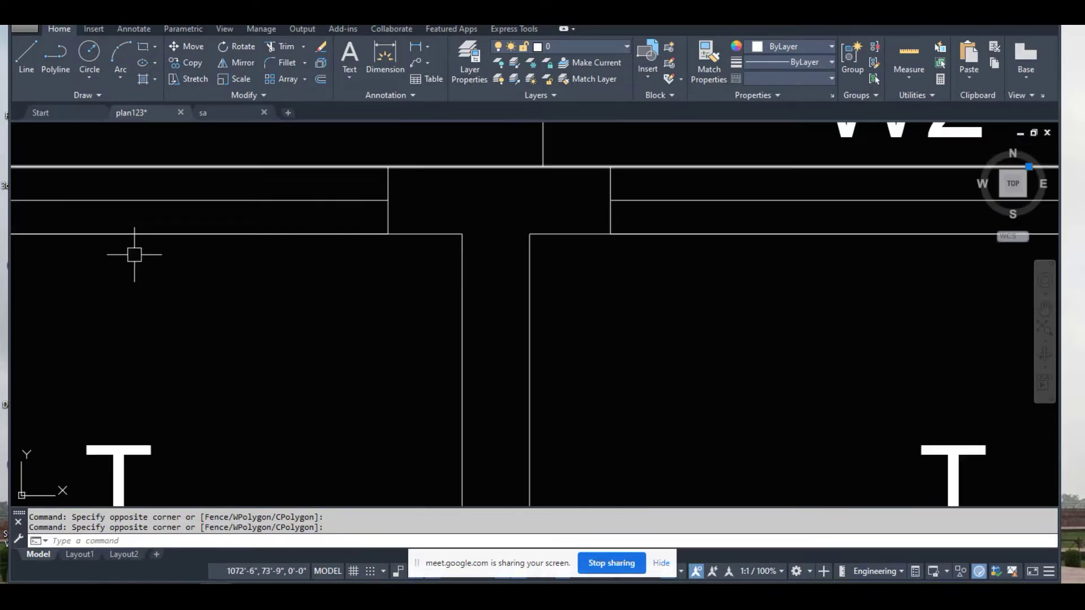
scroll(542, 310, up, 2)
click(582, 285)
click(574, 237)
scroll(558, 259, down, 1)
scroll(559, 259, up, 2)
scroll(543, 232, down, 2)
scroll(543, 235, down, 2)
mouse_move(543, 235)
middle_down()
mouse_move(467, 300)
mouse_move(370, 273)
middle_up()
scroll(467, 300, down, 3)
scroll(497, 327, up, 3)
scroll(371, 273, down, 4)
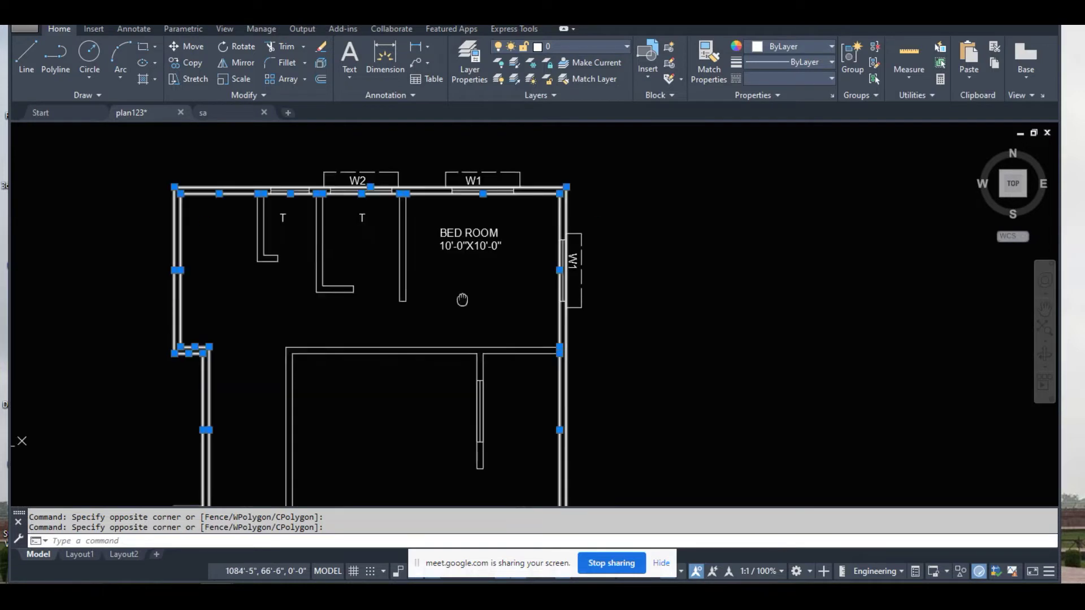
Copy the 59 selected objects from a base point, positioning the copy right of the plan
click(180, 63)
click(491, 384)
scroll(565, 368, up, 3)
scroll(457, 332, down, 5)
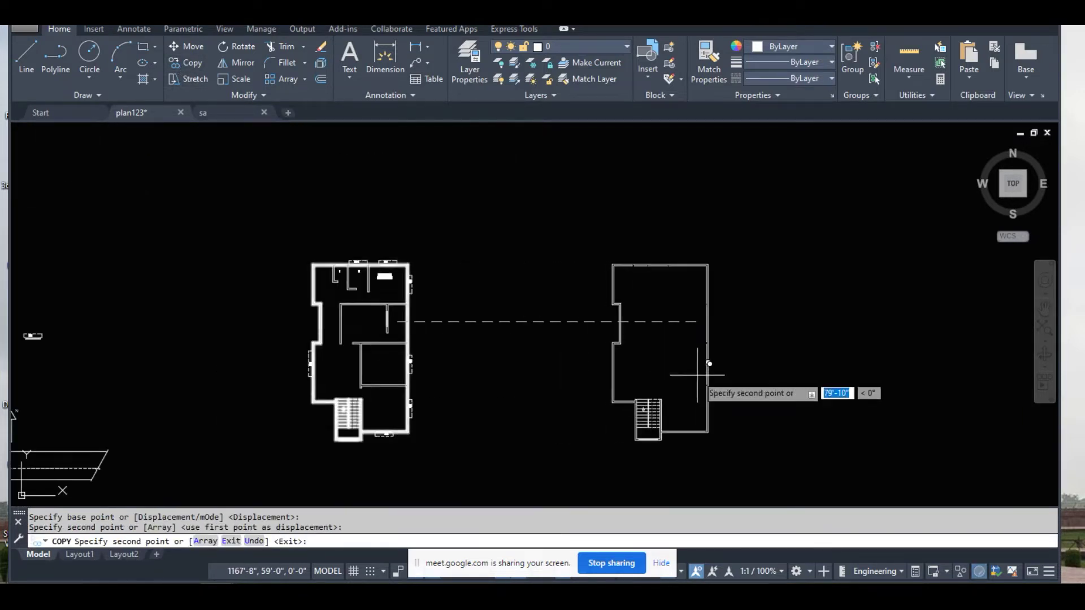
Finish the copy and delete the copied outline's top wall lines
key(Escape)
key(Escape)
scroll(675, 299, up, 4)
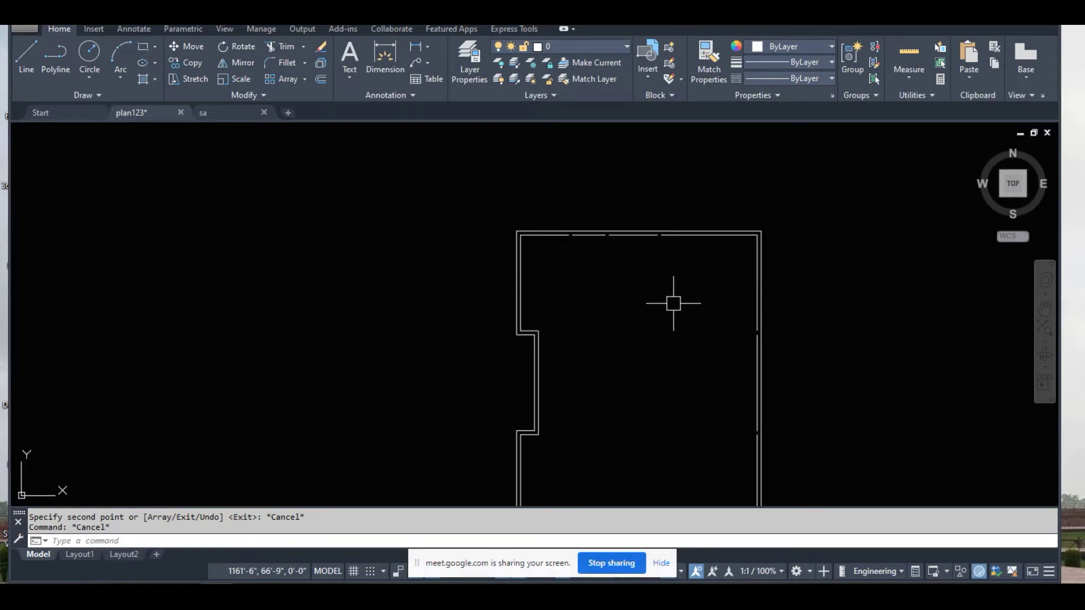
scroll(681, 258, up, 2)
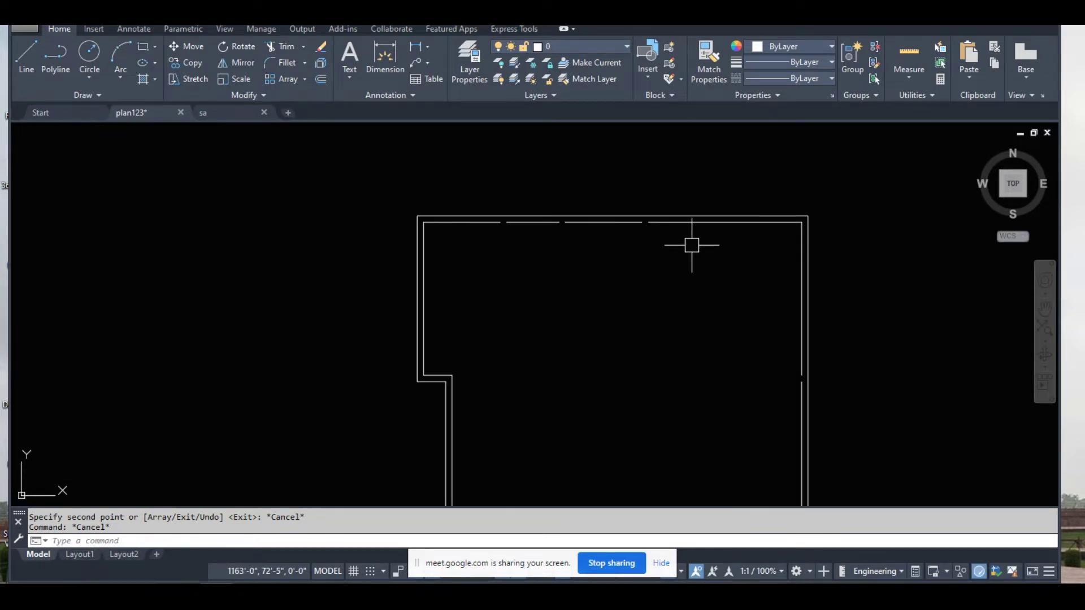
click(692, 245)
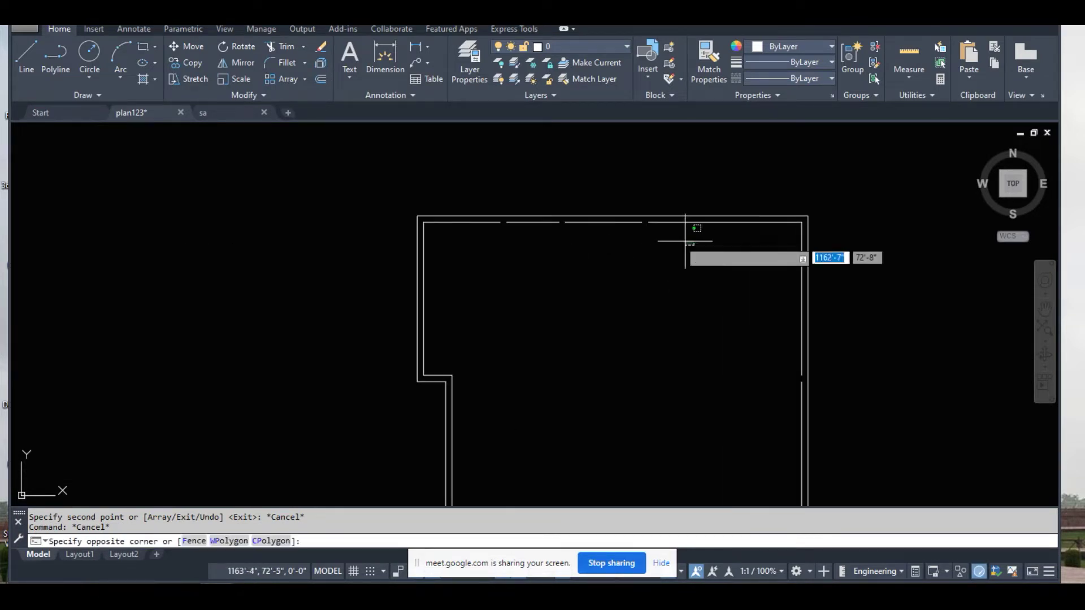
click(523, 220)
key(Delete)
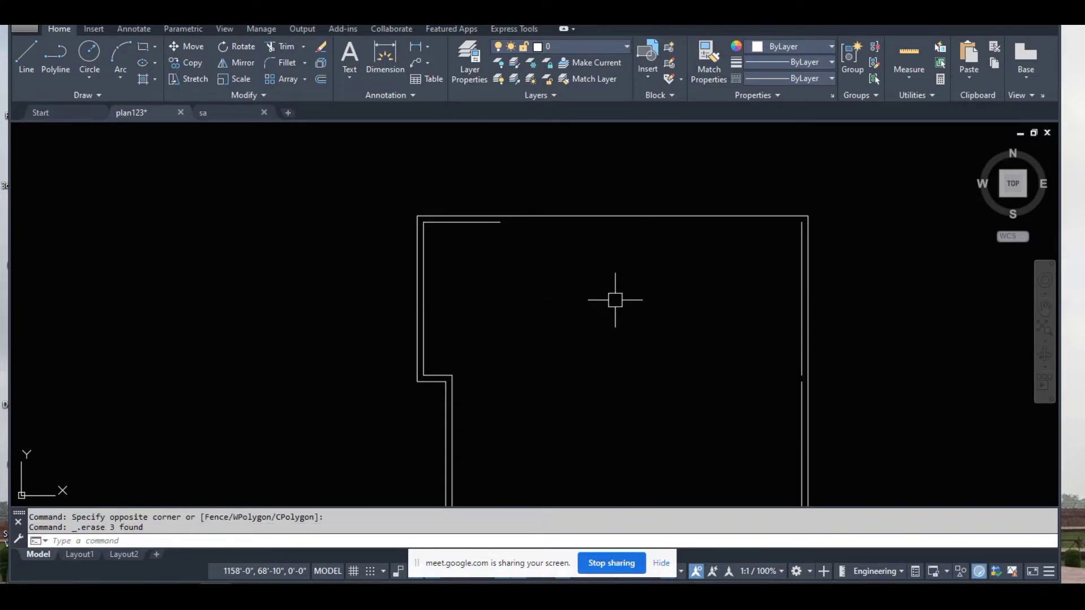
Fillet the top inner wall line with the right wall to close that corner
text(f)
key(Return)
click(483, 225)
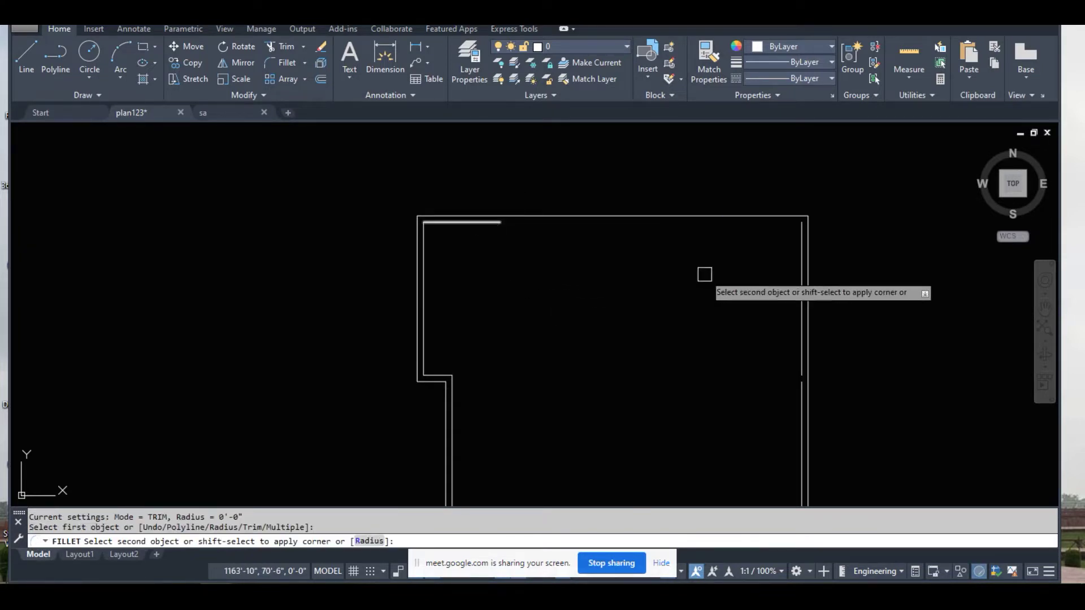
click(800, 258)
middle_drag(727, 303, 528, 206)
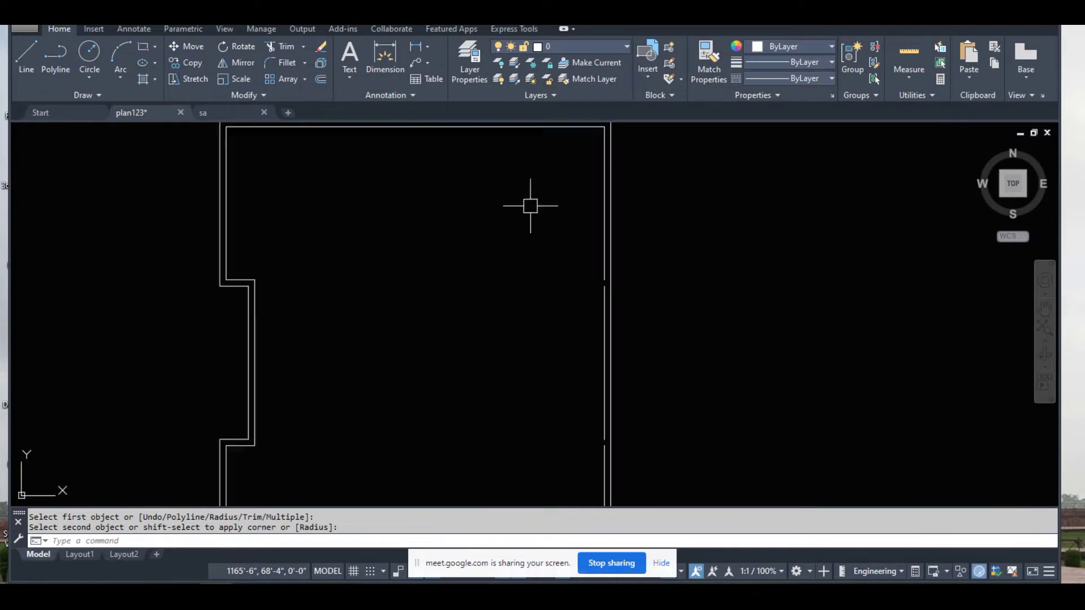
scroll(534, 237, down, 3)
key(Escape)
Delete the two right wall segments of the copied outline
scroll(548, 308, up, 4)
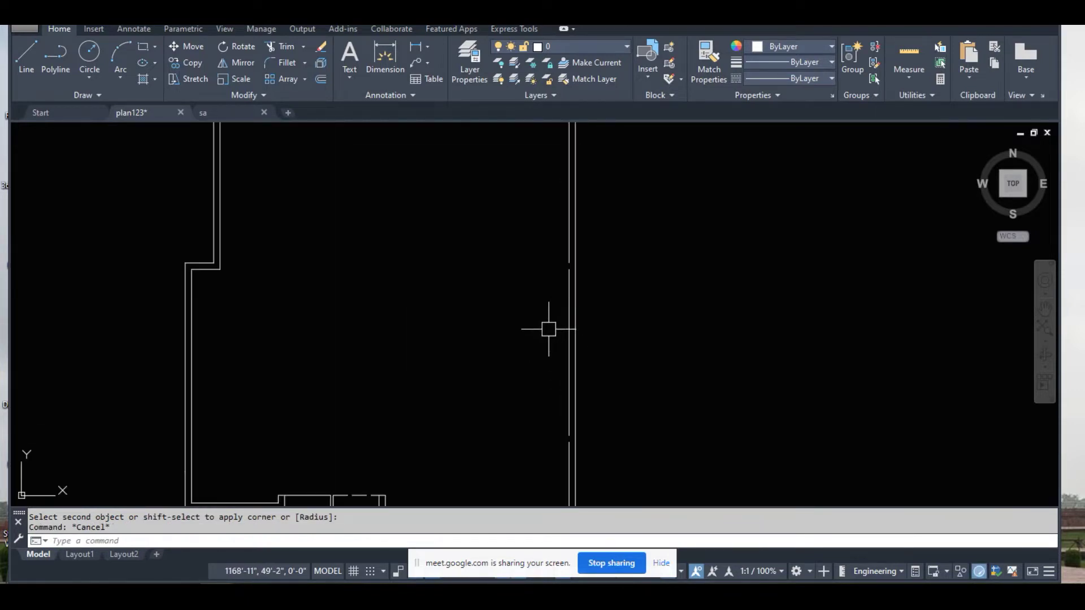
click(568, 348)
middle_drag(533, 314, 572, 422)
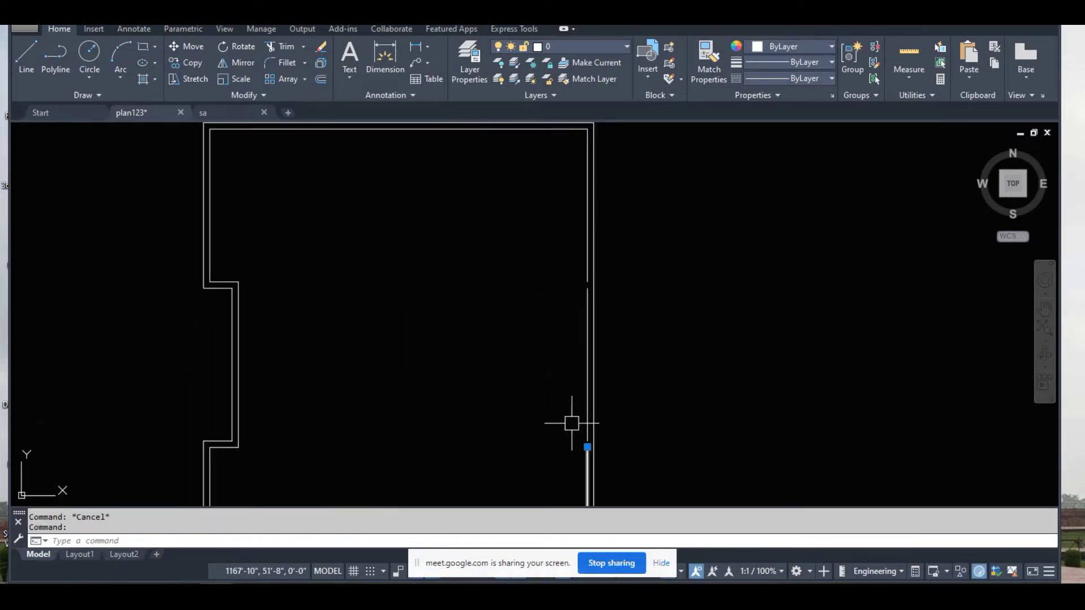
click(582, 359)
scroll(563, 230, down, 4)
scroll(568, 346, up, 3)
scroll(607, 384, up, 2)
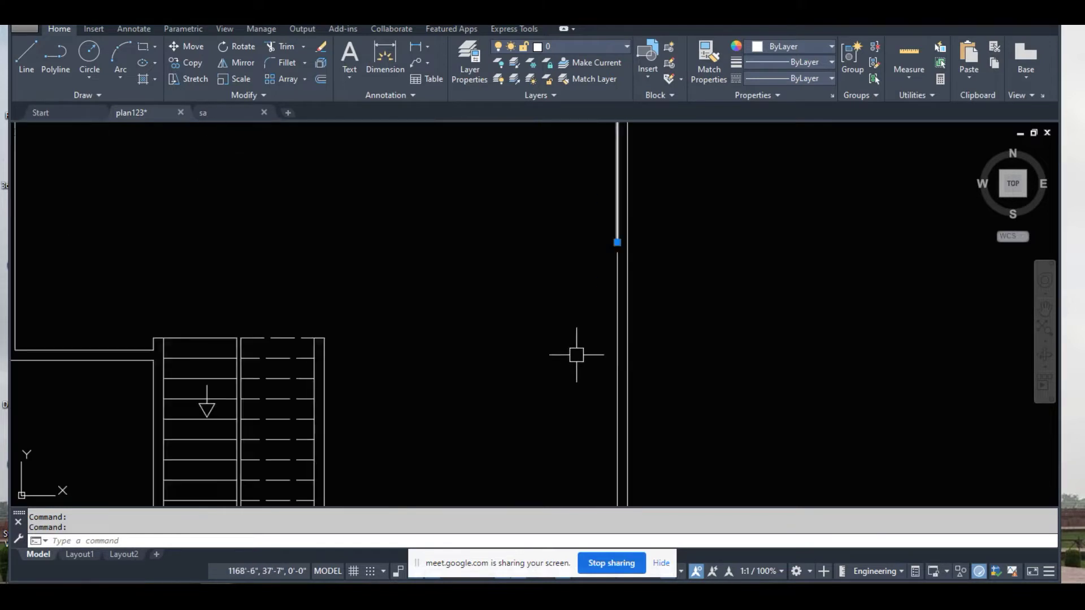
click(612, 386)
key(Delete)
scroll(573, 380, down, 3)
Fillet the bottom wall line with the right wall to close the corner
text(f)
key(Return)
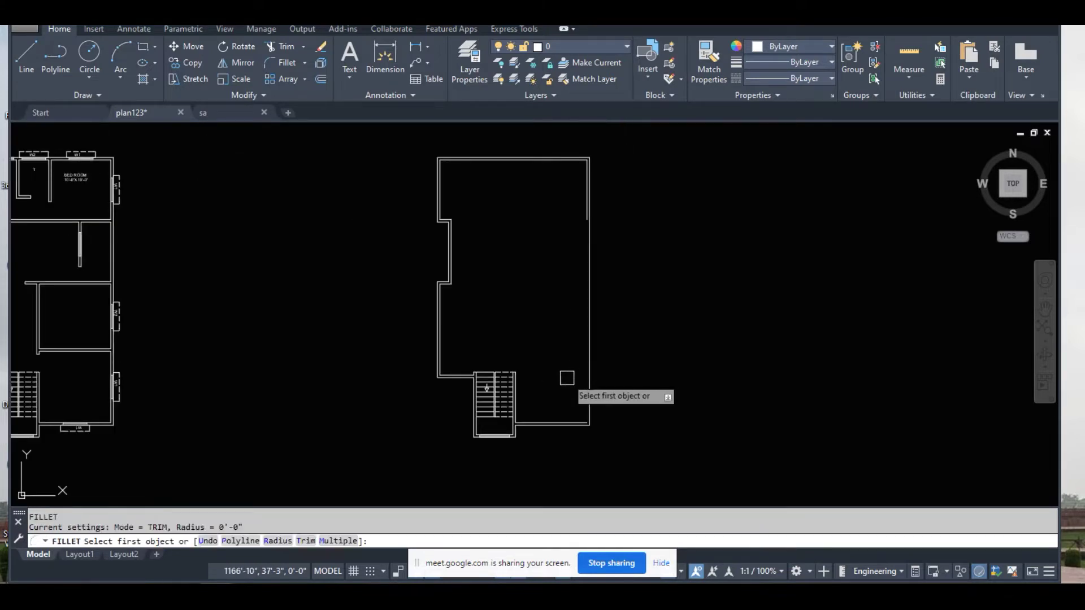
scroll(568, 416, up, 5)
click(577, 468)
scroll(588, 396, down, 3)
scroll(596, 305, up, 3)
middle_drag(605, 354, 610, 381)
click(608, 266)
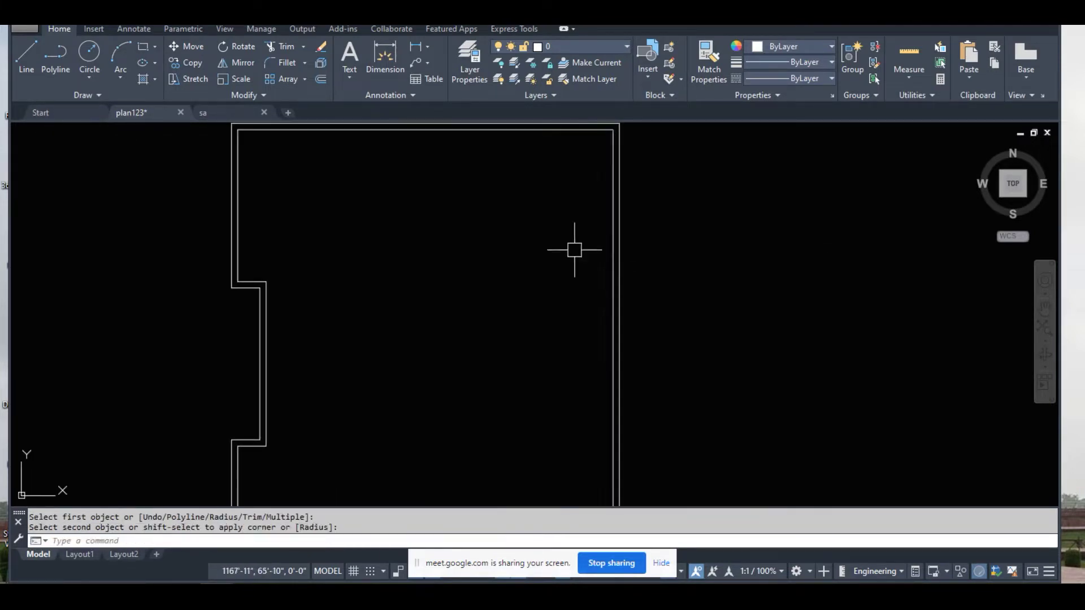
scroll(523, 280, down, 4)
scroll(554, 420, up, 4)
Zoom in on the wall corner beside the stairwell
mouse_move(566, 346)
middle_down()
mouse_move(487, 206)
mouse_move(478, 328)
middle_up()
scroll(477, 328, down, 4)
middle_drag(572, 223, 564, 257)
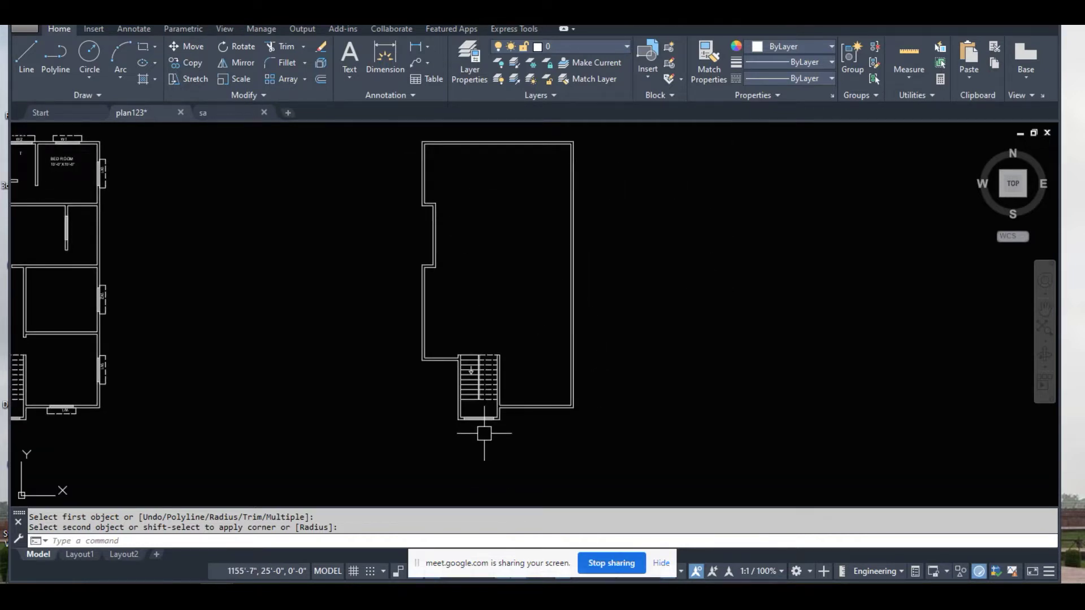
scroll(460, 390, up, 4)
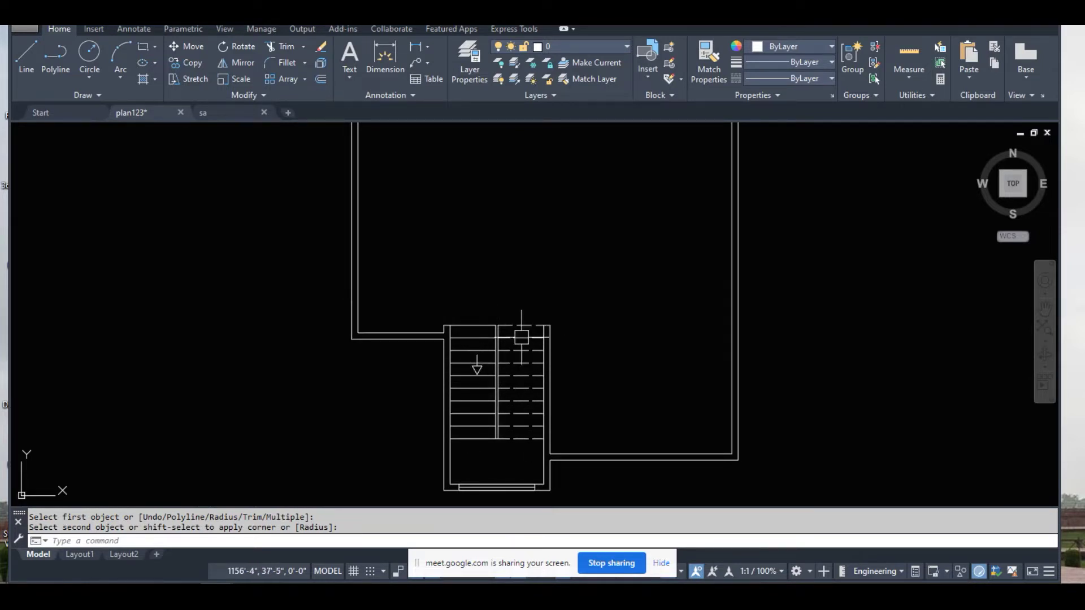
scroll(521, 337, up, 4)
middle_drag(416, 330, 480, 379)
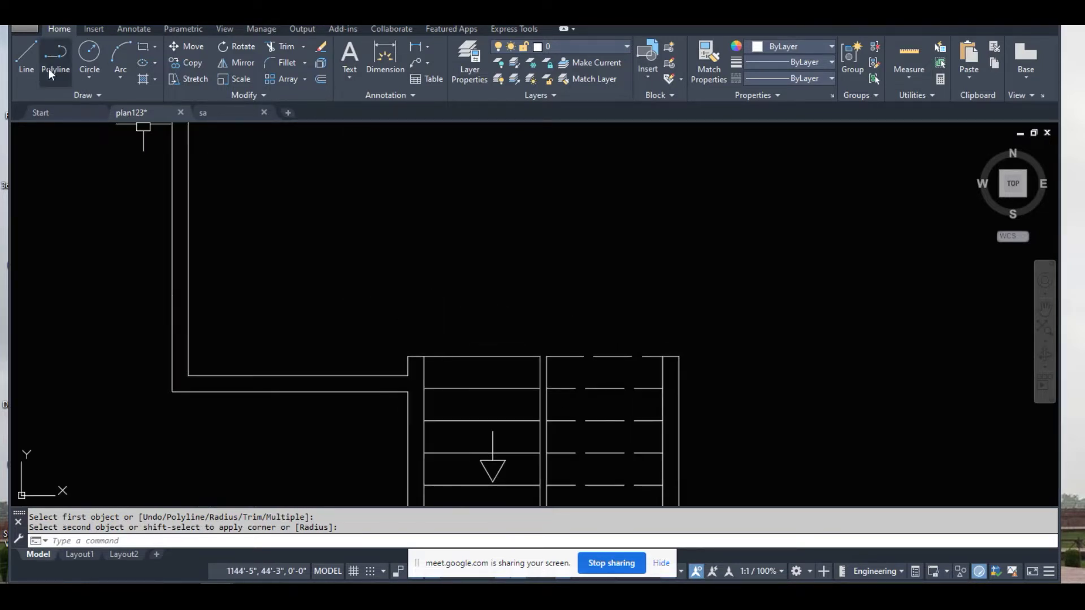
Draw a line 5" up from the stairwell wall corner, across the top and back down
click(26, 57)
scroll(377, 359, up, 3)
click(458, 402)
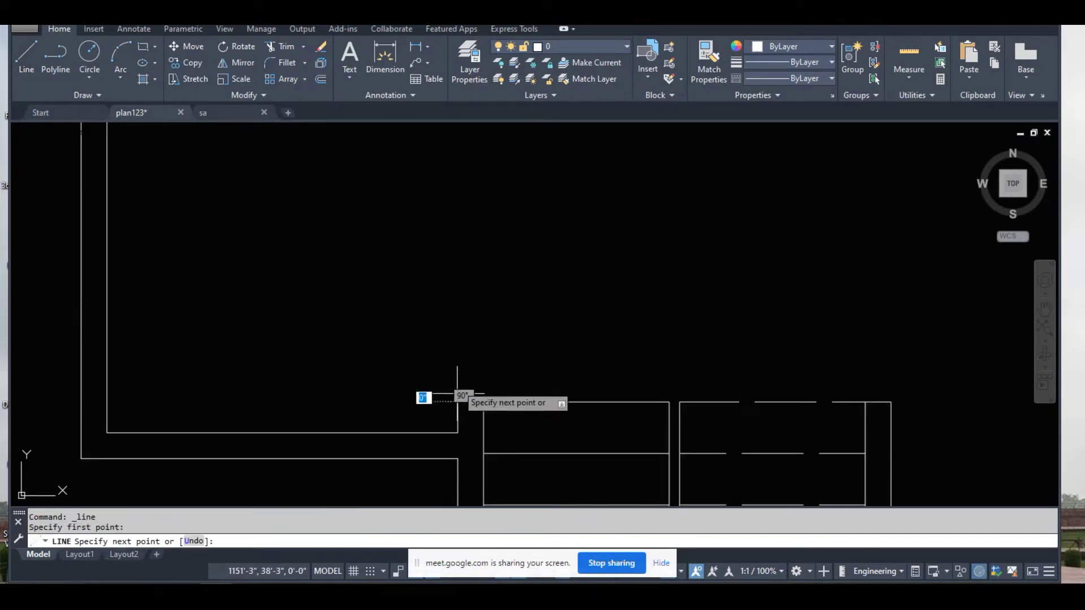
text(5)
key(Return)
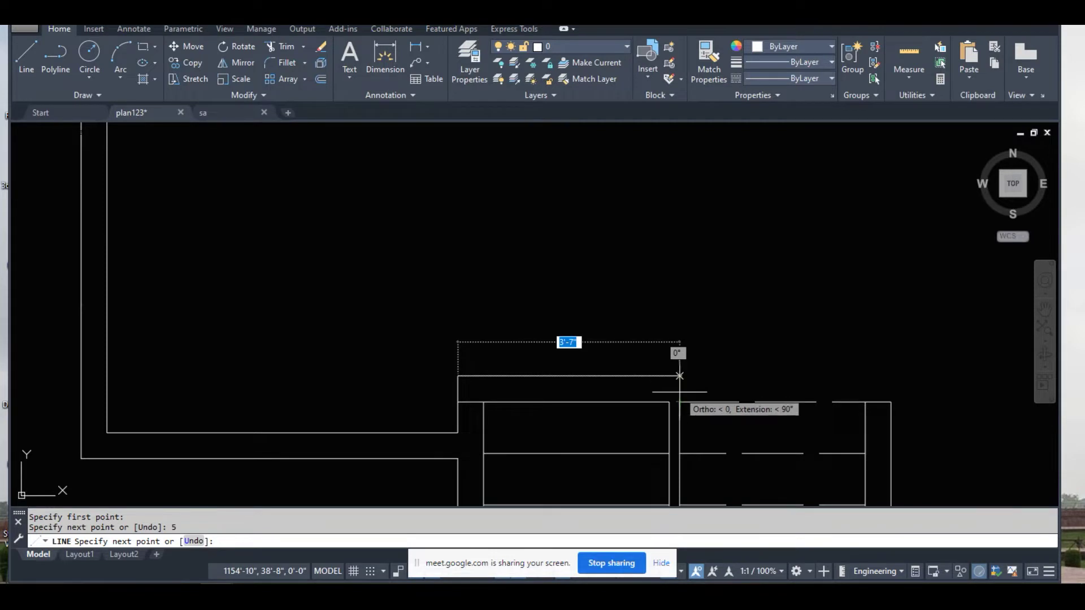
scroll(680, 395, up, 4)
click(680, 370)
click(673, 399)
key(Return)
scroll(501, 368, down, 2)
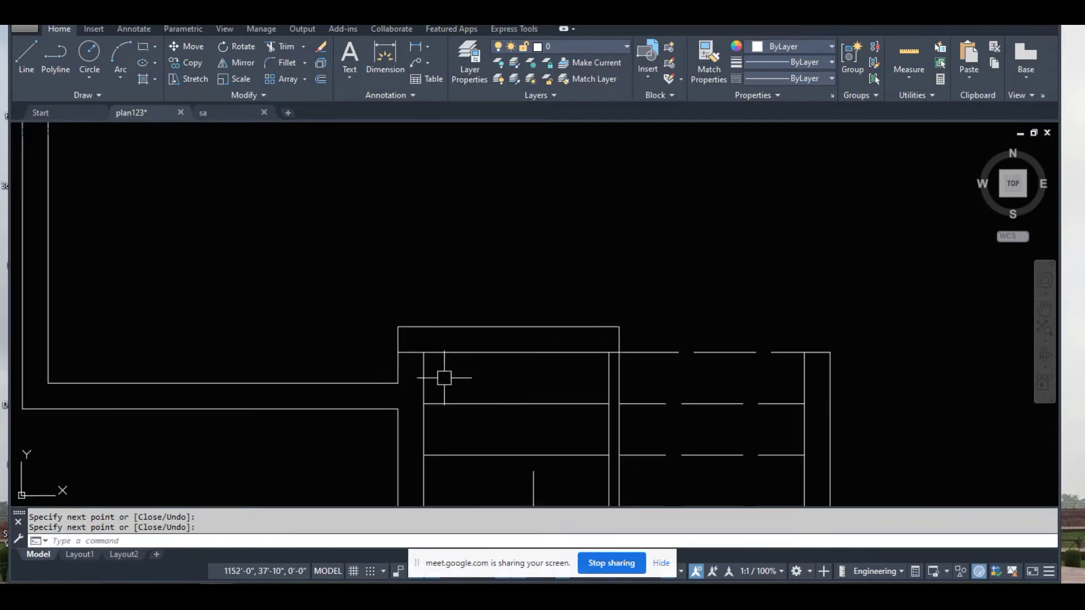
scroll(423, 365, down, 1)
Try trimming near the stairs, cancel, and bring the stairwell bottom into view
key(Return)
click(396, 350)
middle_drag(385, 317, 431, 380)
key(Escape)
scroll(507, 353, down, 2)
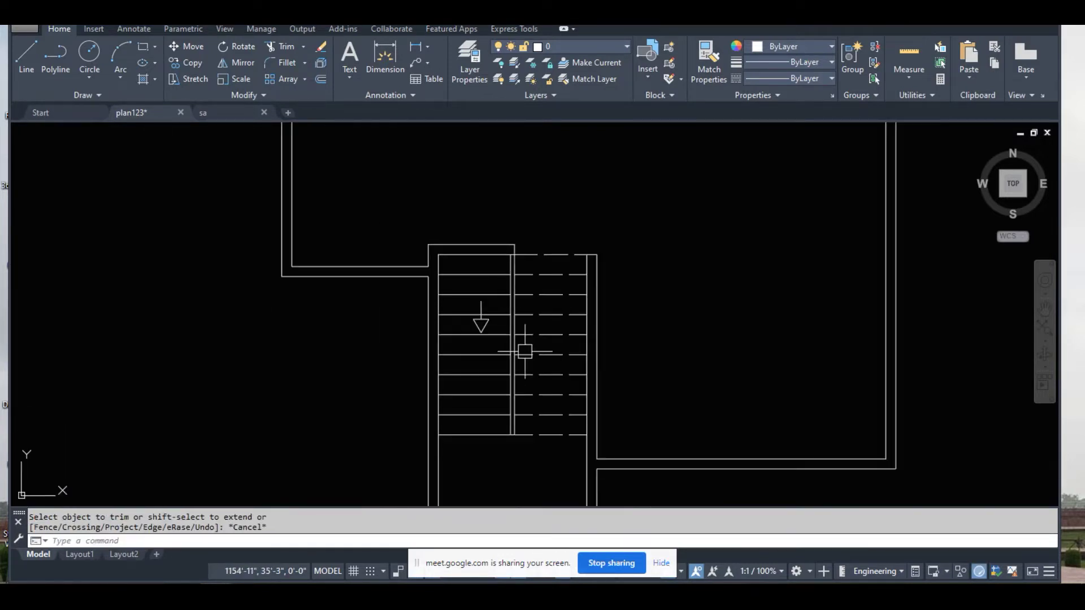
middle_drag(504, 399, 476, 387)
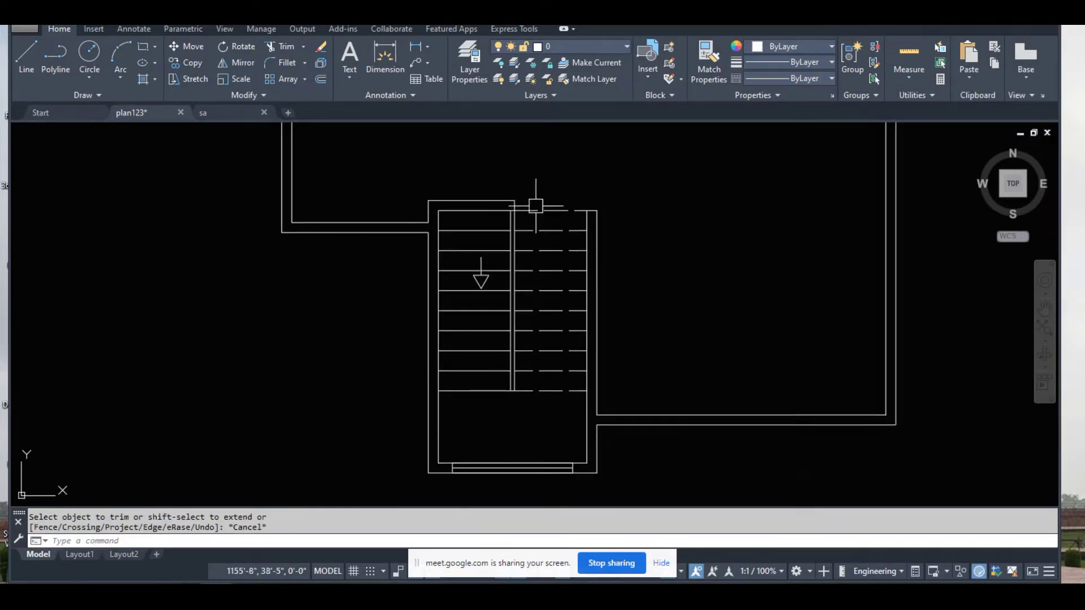
middle_drag(536, 207, 554, 325)
scroll(558, 358, up, 2)
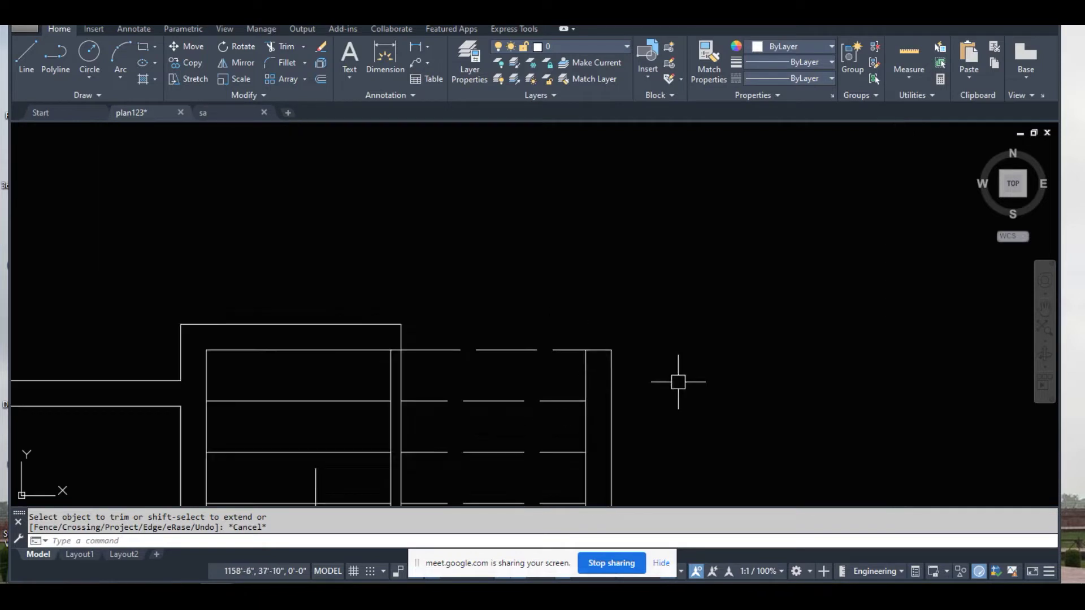
Draw a polyline 5" up from the stair's right wall corner with a short top edge
click(56, 54)
scroll(612, 360, up, 1)
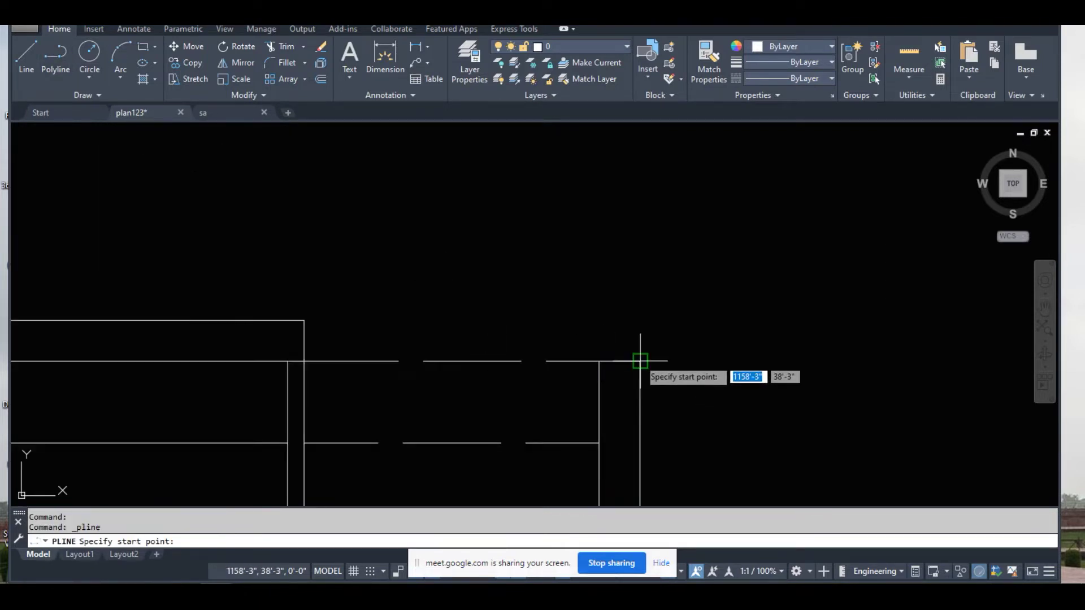
click(638, 360)
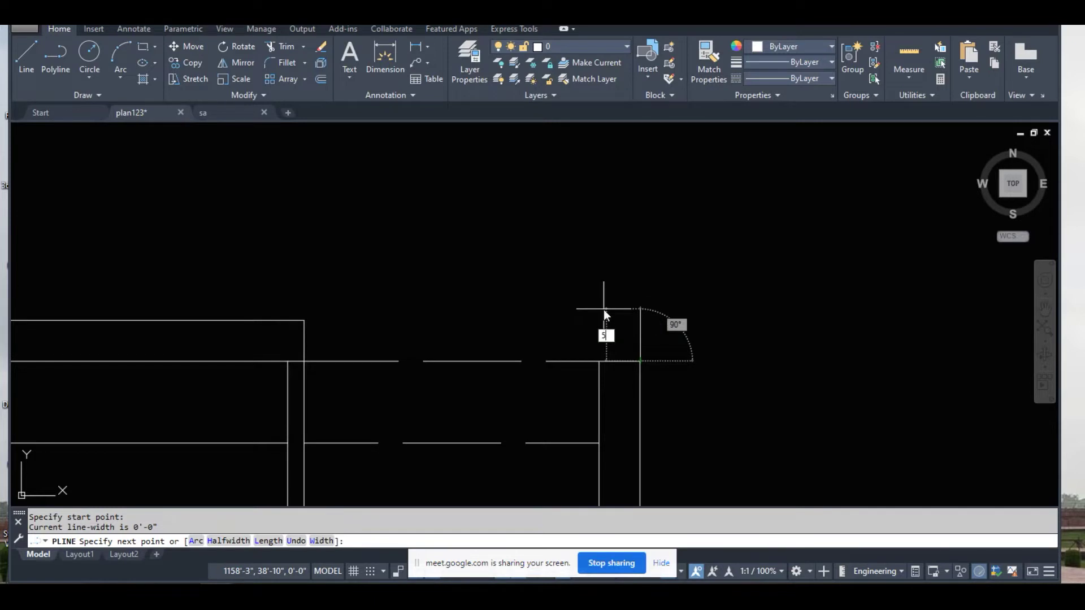
key(Return)
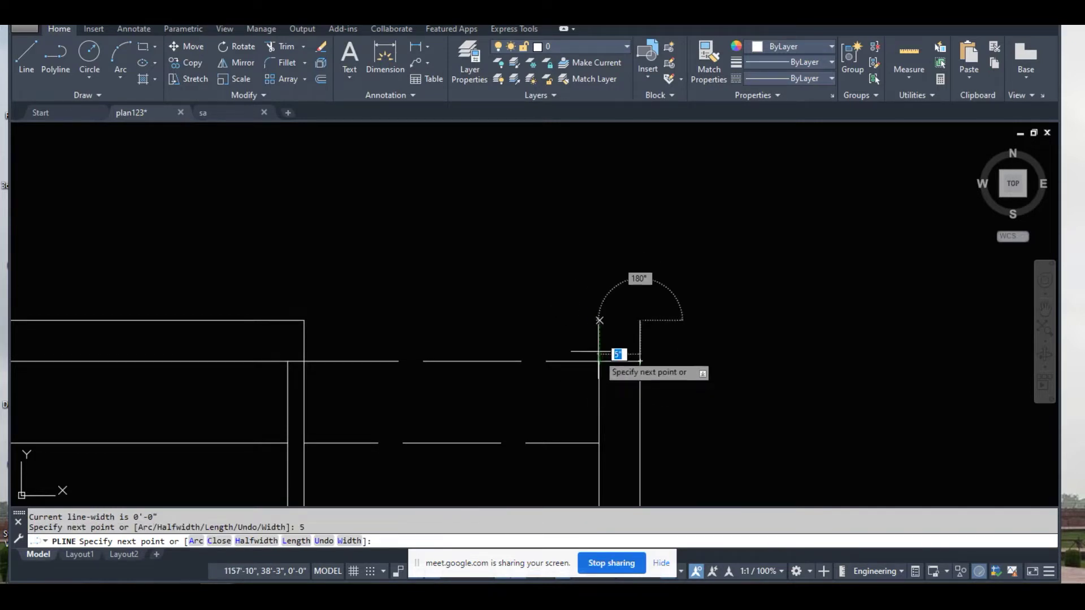
click(599, 361)
key(Escape)
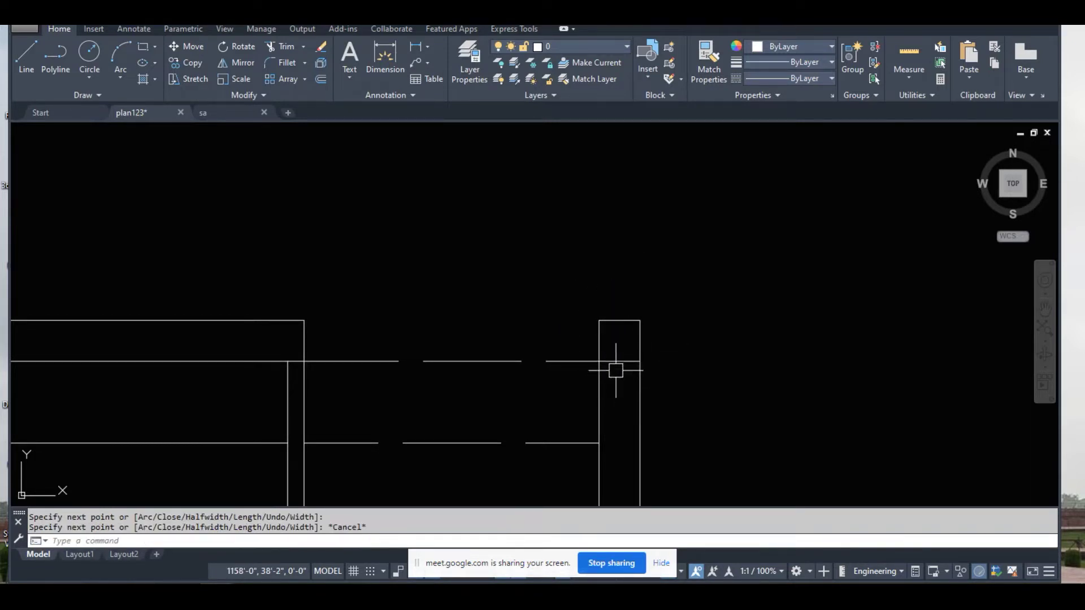
click(617, 367)
key(Escape)
Attempt a trim at the stair area, then cancel it and zoom out
key(Return)
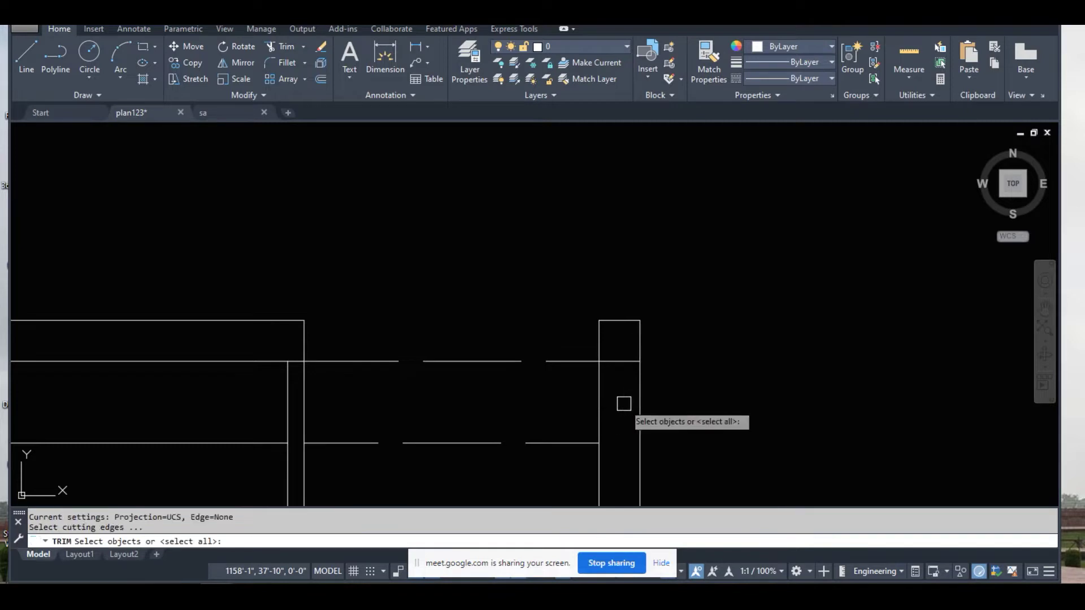
key(Return)
click(624, 404)
click(616, 348)
middle_drag(614, 346, 670, 388)
key(Escape)
scroll(670, 388, down, 2)
scroll(635, 296, down, 3)
scroll(521, 247, down, 4)
Window-select the whole roof plan copy
middle_drag(572, 284, 599, 282)
click(494, 160)
click(659, 421)
middle_drag(560, 407, 629, 403)
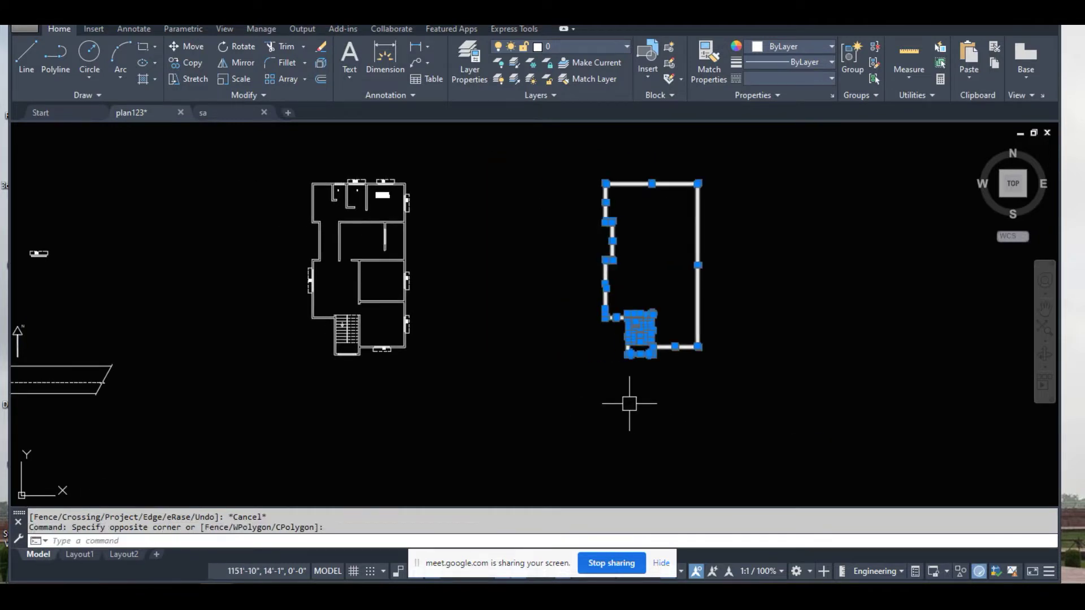
Move the roof plan about 37'-5" left so it sits beside the floor plan
text(m)
key(Return)
click(584, 303)
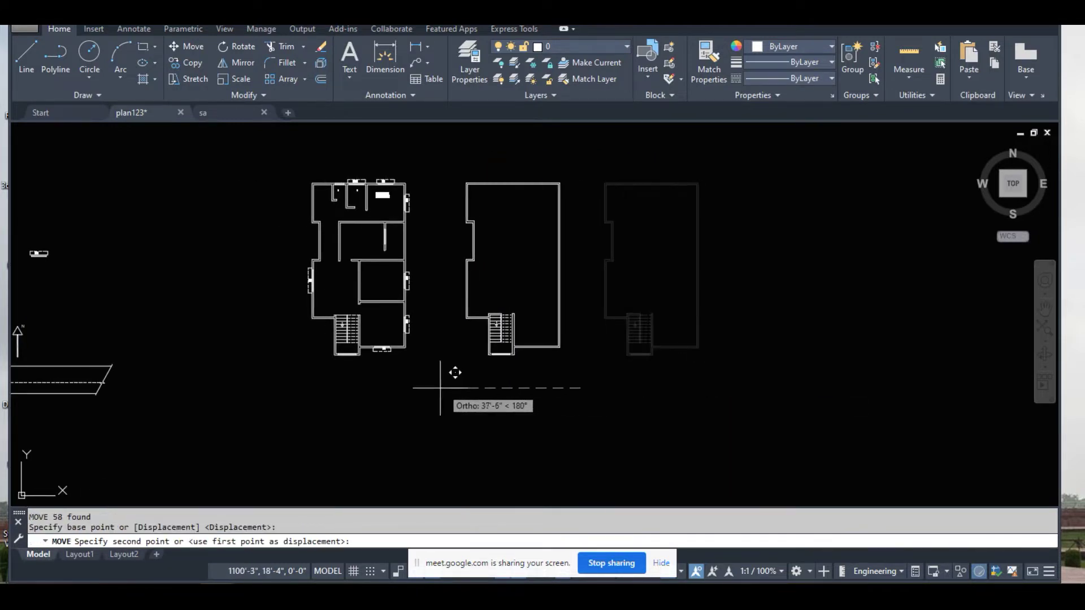
click(441, 310)
scroll(505, 232, up, 4)
middle_drag(538, 281, 548, 346)
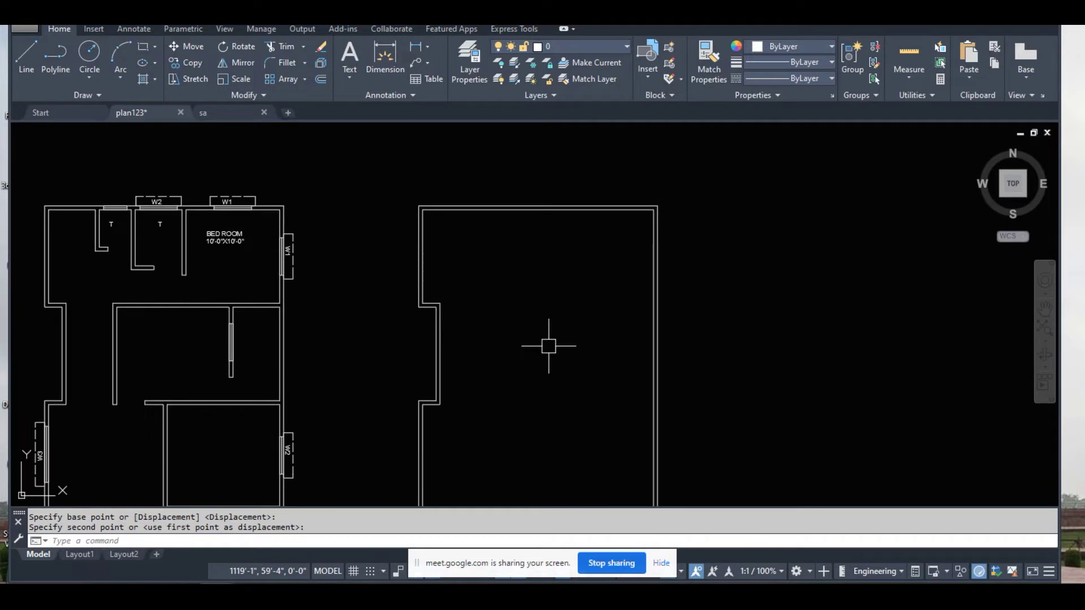
Start a multileader with its arrowhead inside the roof outline
text(ld)
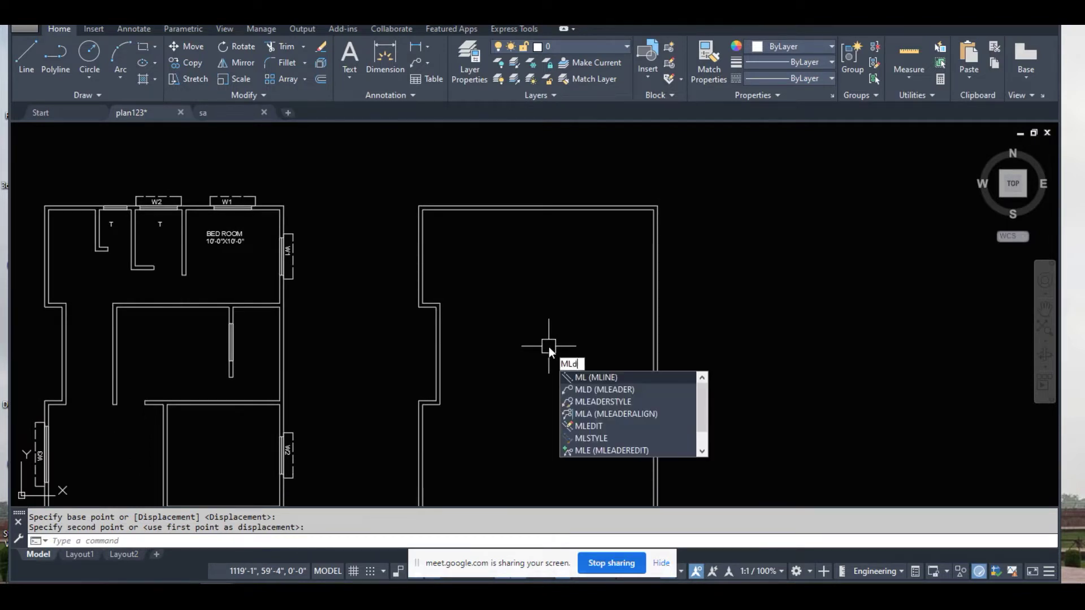
key(Return)
scroll(434, 254, up, 3)
click(436, 247)
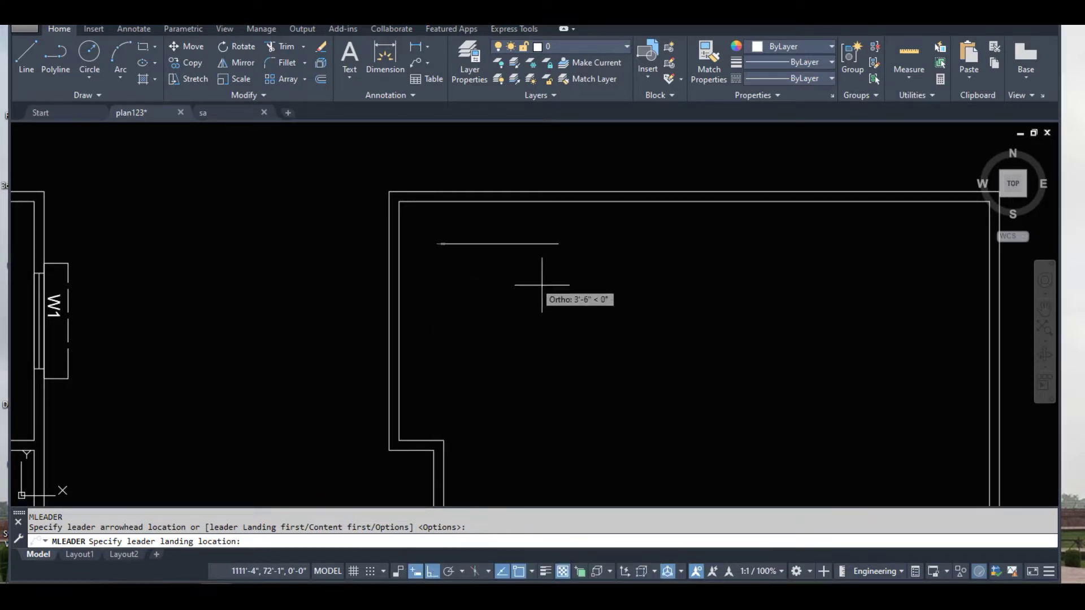
Place the leader landing and enter the note text SLOPE(1:200)
click(431, 572)
click(477, 309)
text(SLOPE(1:200)
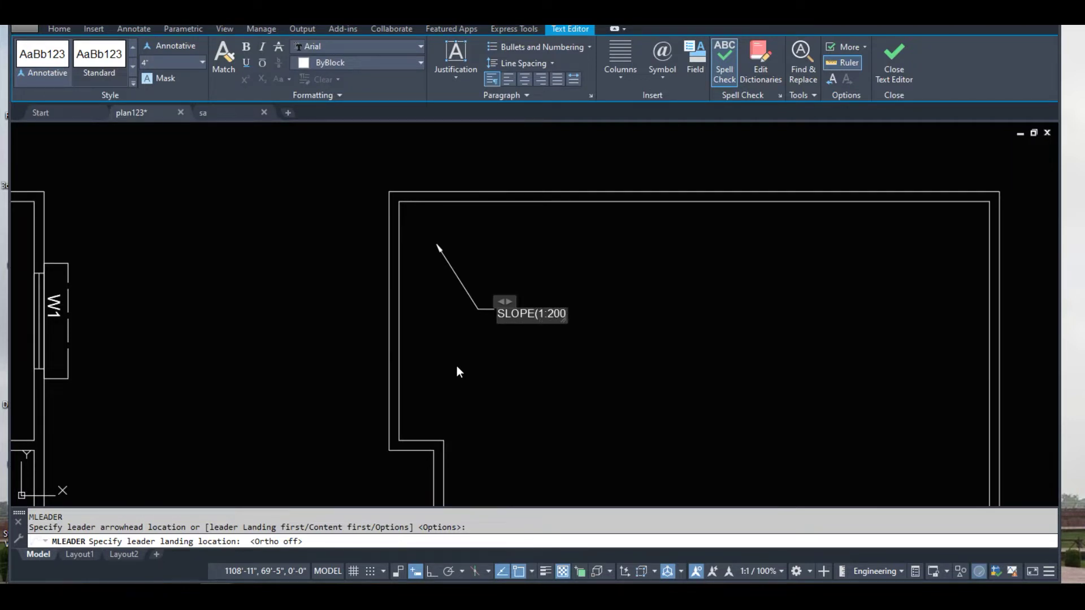
text())
click(531, 374)
scroll(497, 299, up, 2)
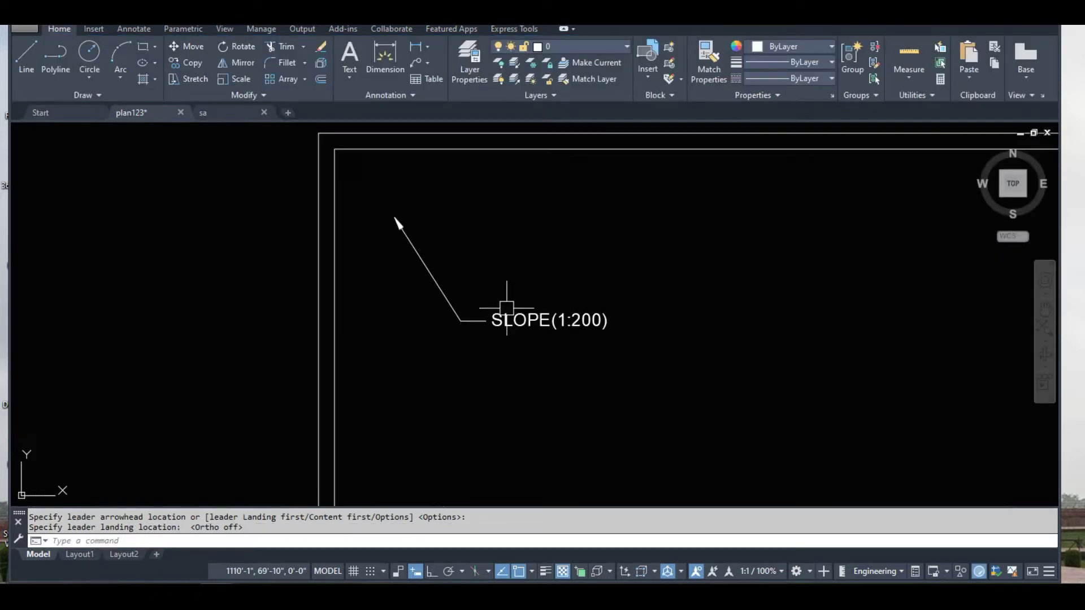
Shift the SLOPE(1:200) note's landing up and to the left
click(480, 321)
click(461, 320)
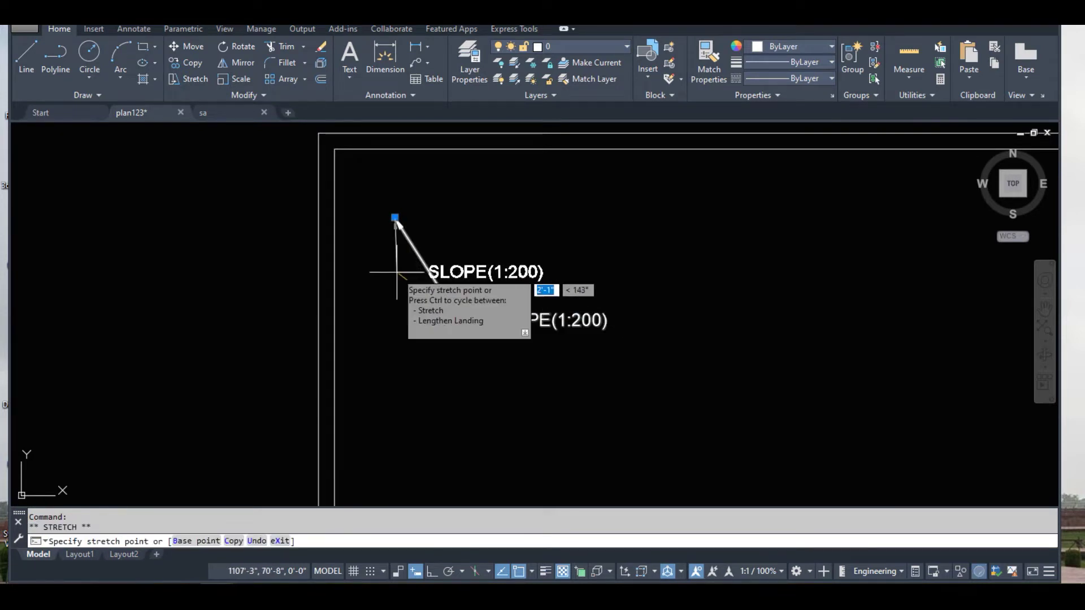
click(397, 273)
scroll(397, 283, up, 2)
key(Escape)
scroll(396, 297, down, 4)
Reposition the note's landing to its final spot near the roof's top-left corner
scroll(407, 279, up, 2)
click(363, 285)
scroll(365, 299, up, 4)
click(325, 292)
click(368, 253)
key(Escape)
scroll(364, 317, down, 3)
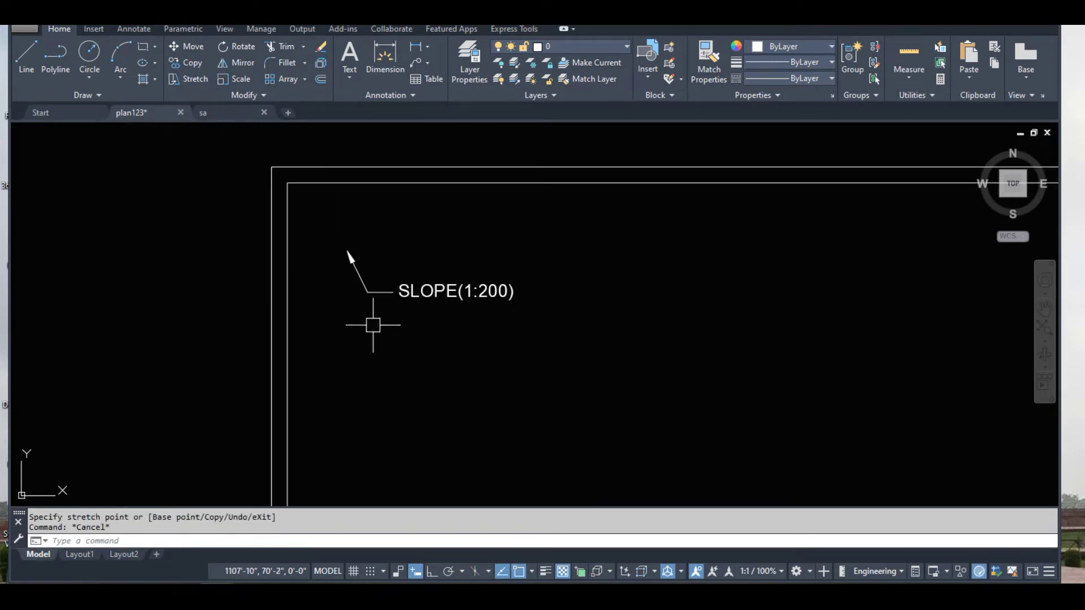
Edit the Standard multileader style, entering 6" in its Leader Format settings
text(MLsd)
key(Return)
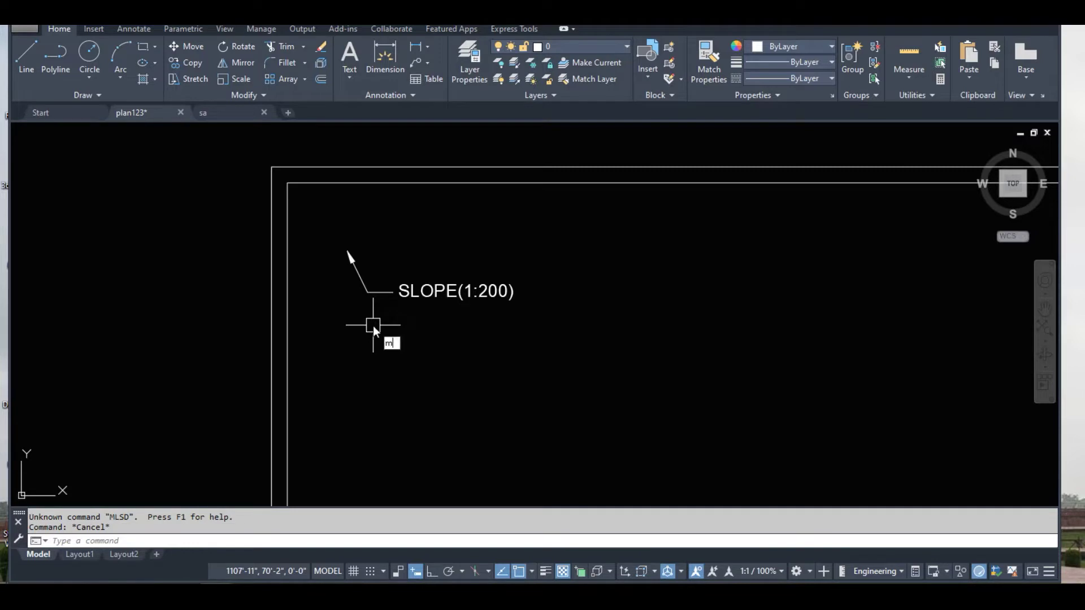
text(s)
key(Return)
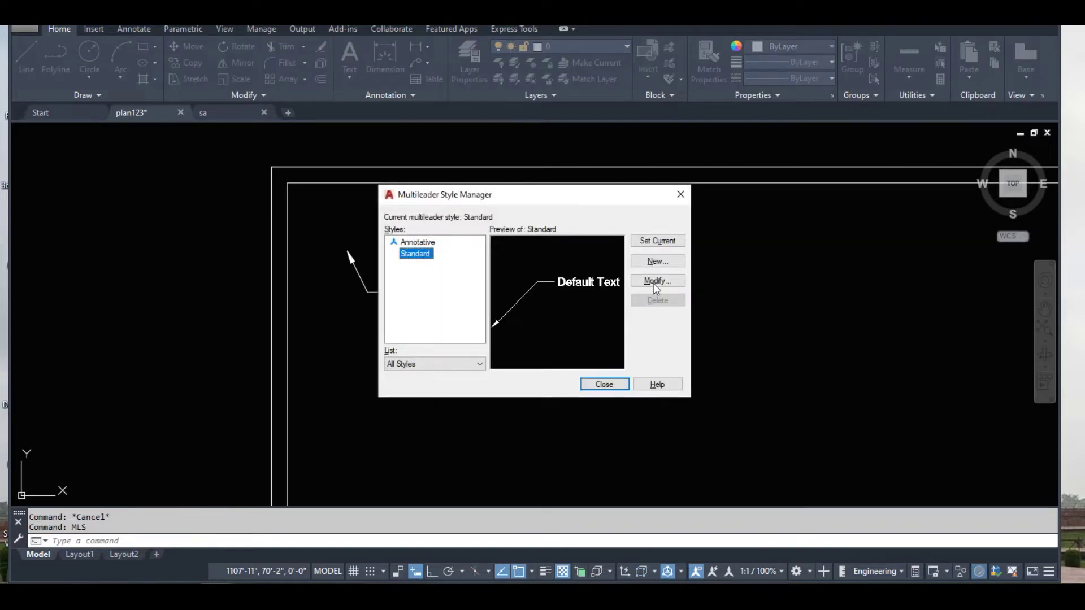
click(657, 280)
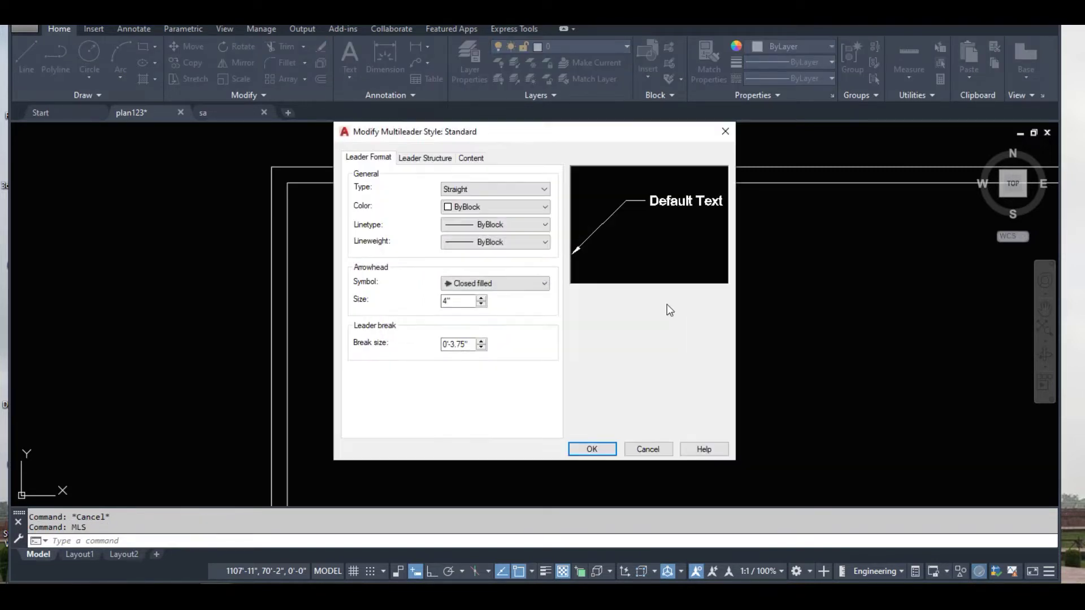
click(419, 160)
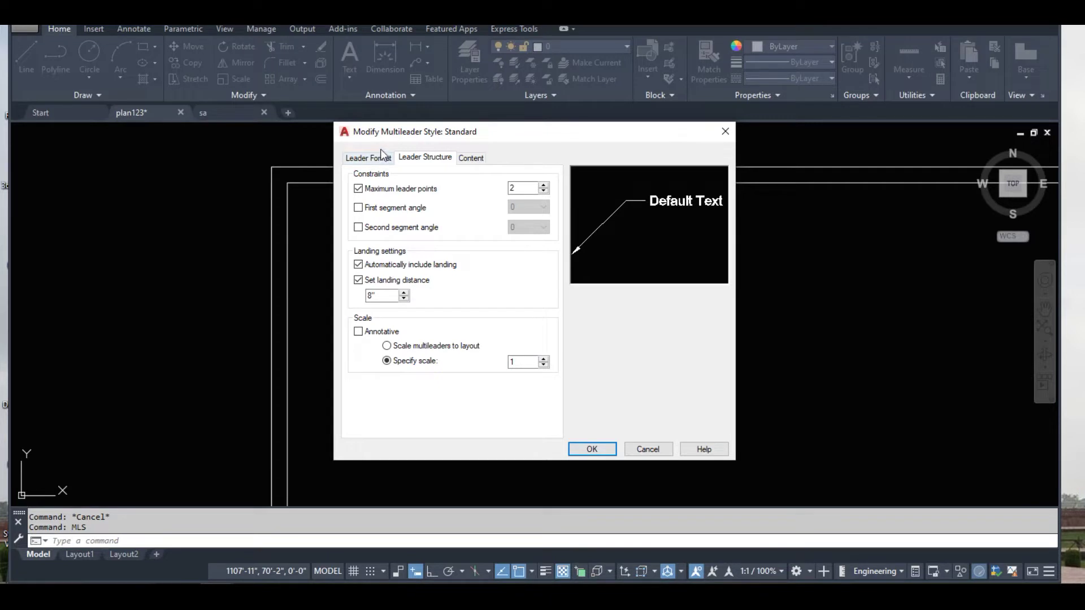
click(365, 161)
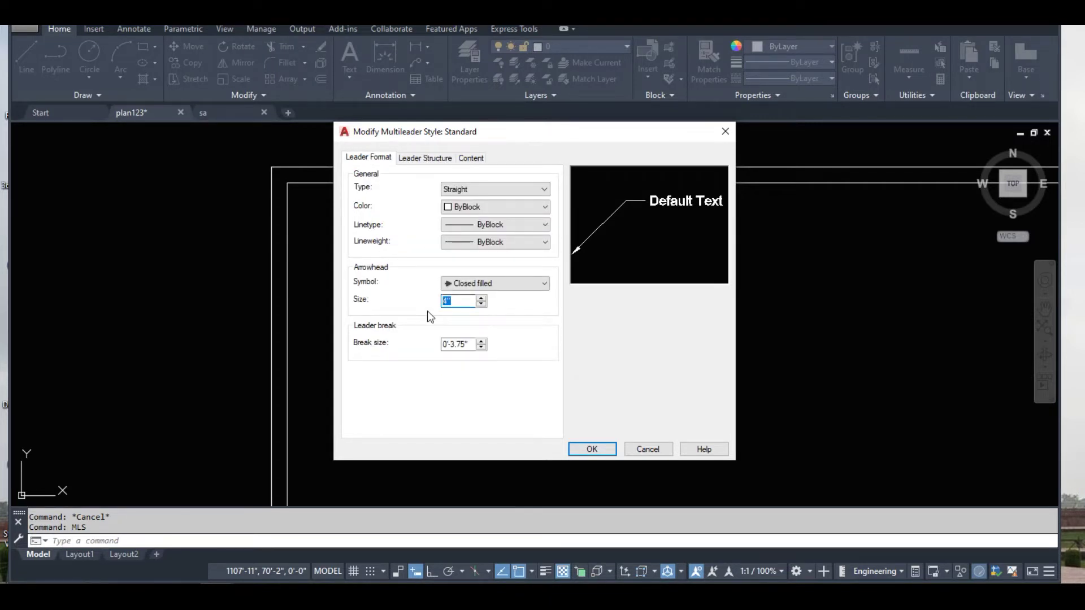
text(6")
Set both Left and Right text attachments to Underline bottom line
click(471, 159)
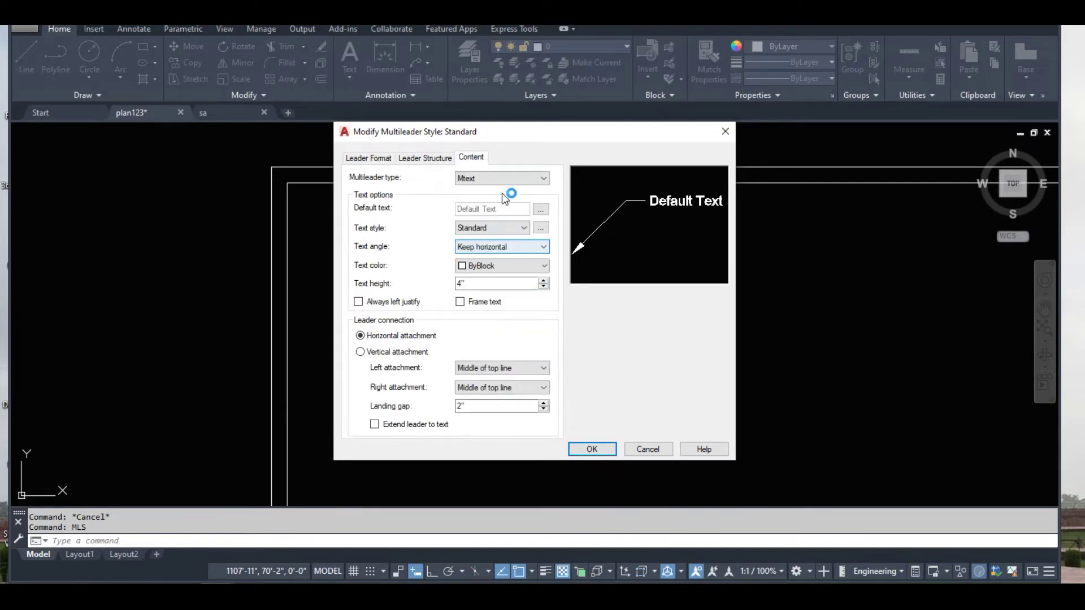
click(513, 368)
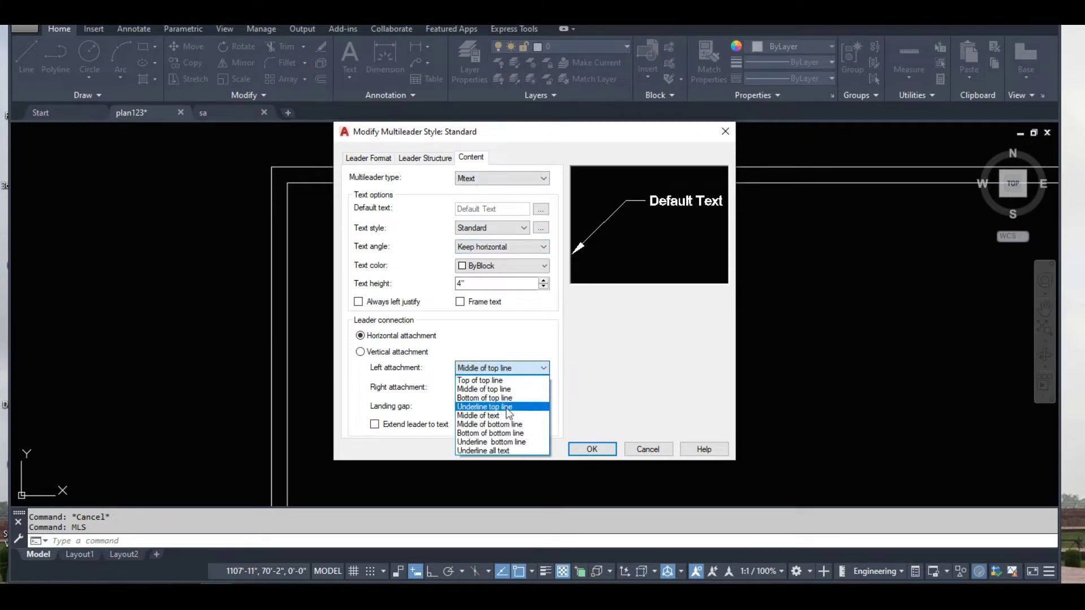
click(503, 443)
click(509, 388)
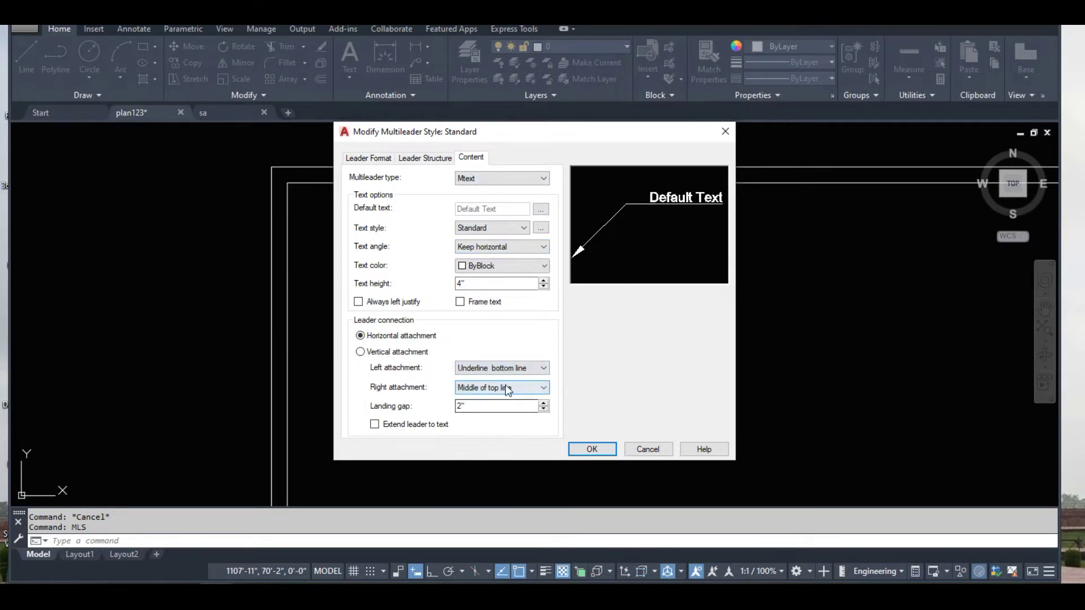
click(500, 461)
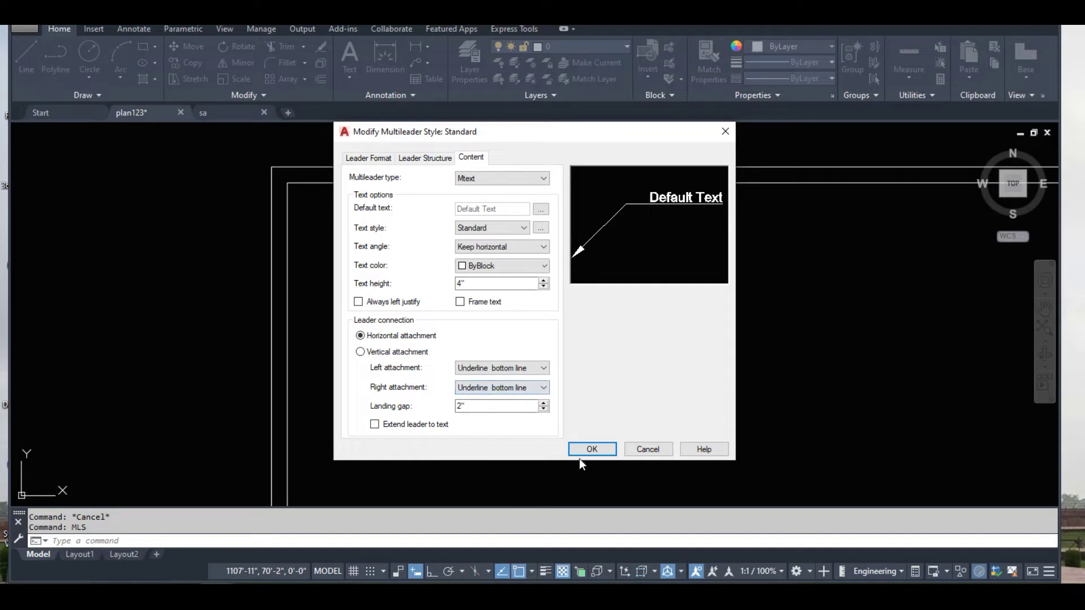
Confirm the changes, make Standard the current multileader style, and close the manager
click(590, 450)
click(660, 240)
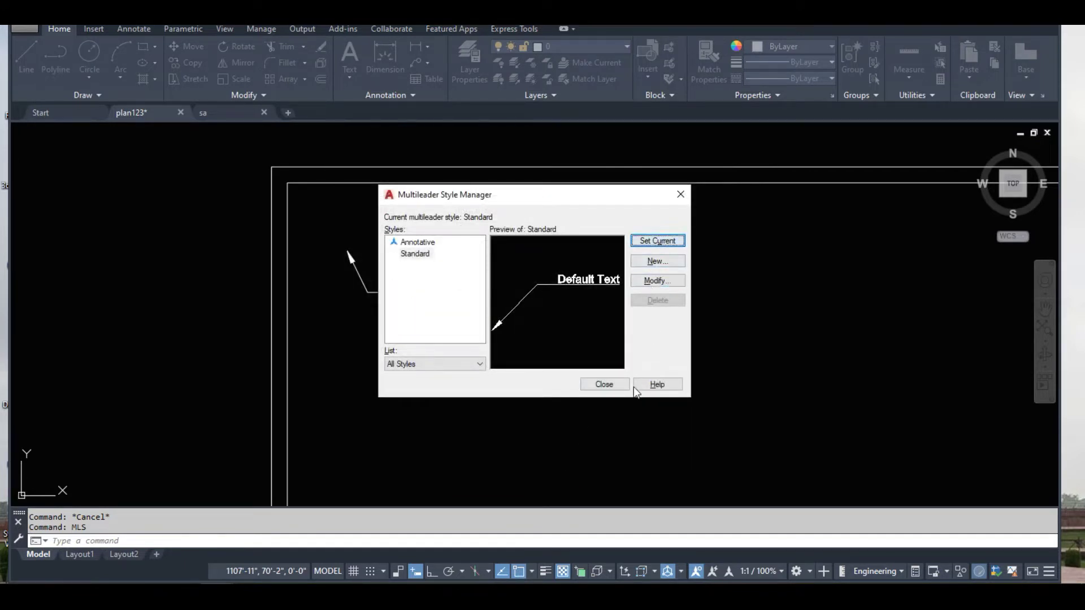
click(620, 385)
scroll(382, 290, up, 3)
scroll(418, 306, down, 4)
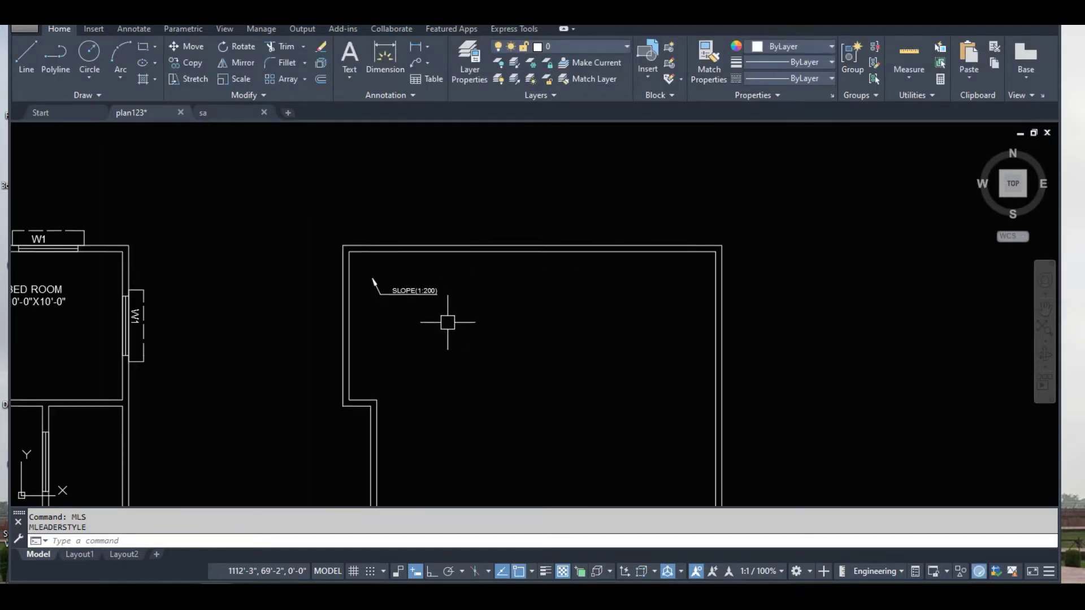
scroll(416, 276, up, 3)
click(419, 278)
Mirror the SLOPE(1:200) note about a vertical line, keeping the original
click(445, 366)
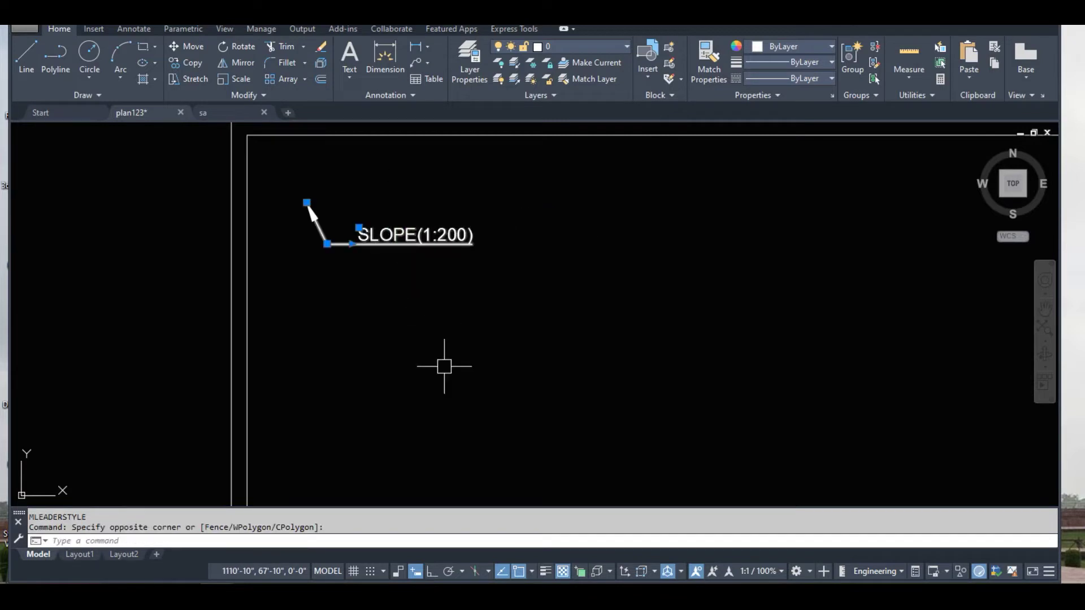
text(i)
scroll(391, 346, down, 6)
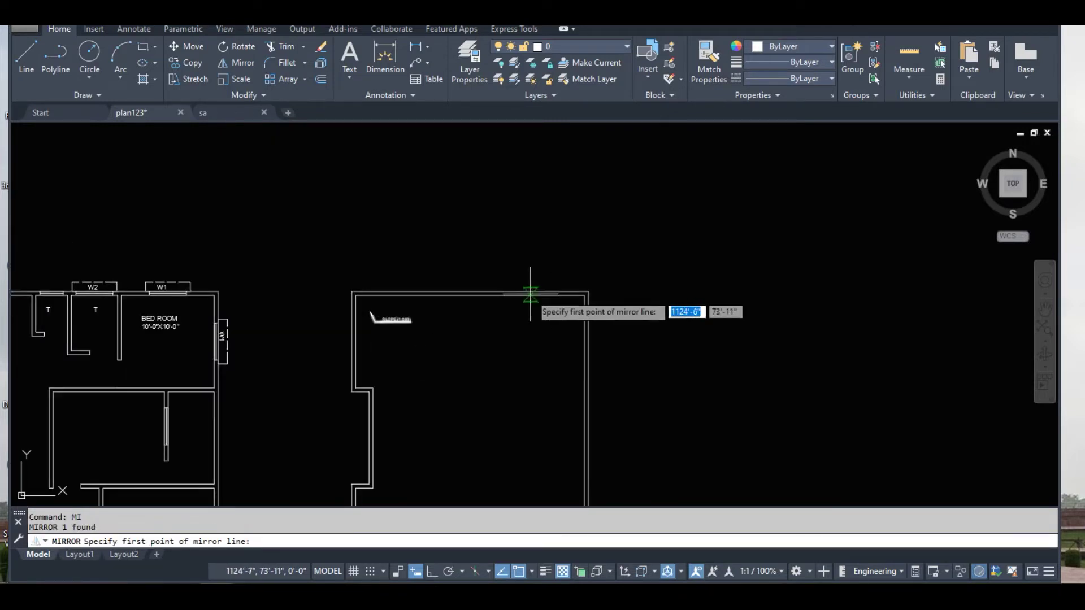
click(468, 297)
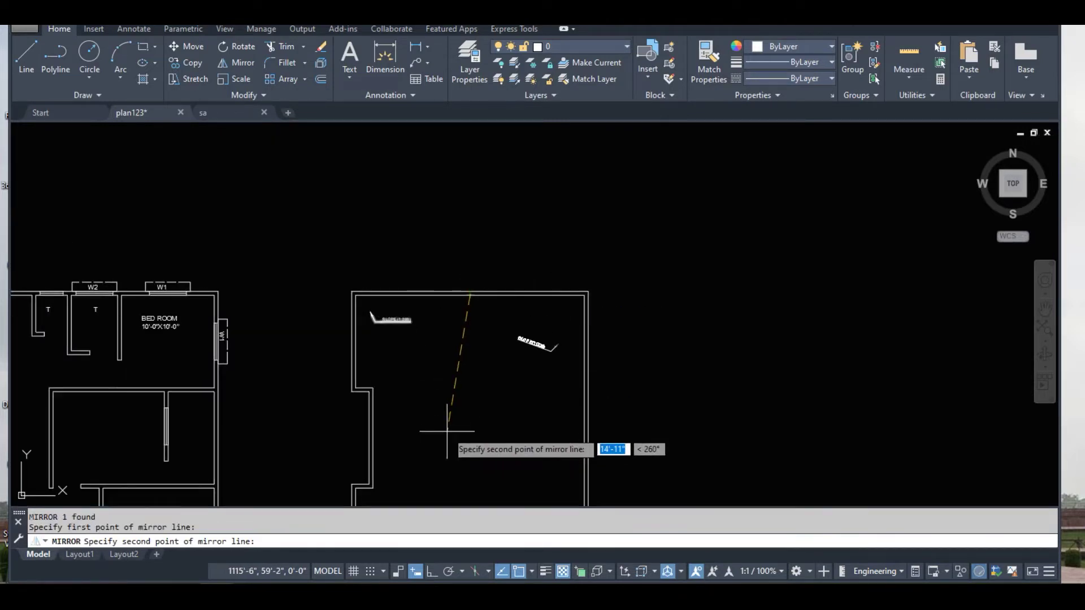
click(431, 572)
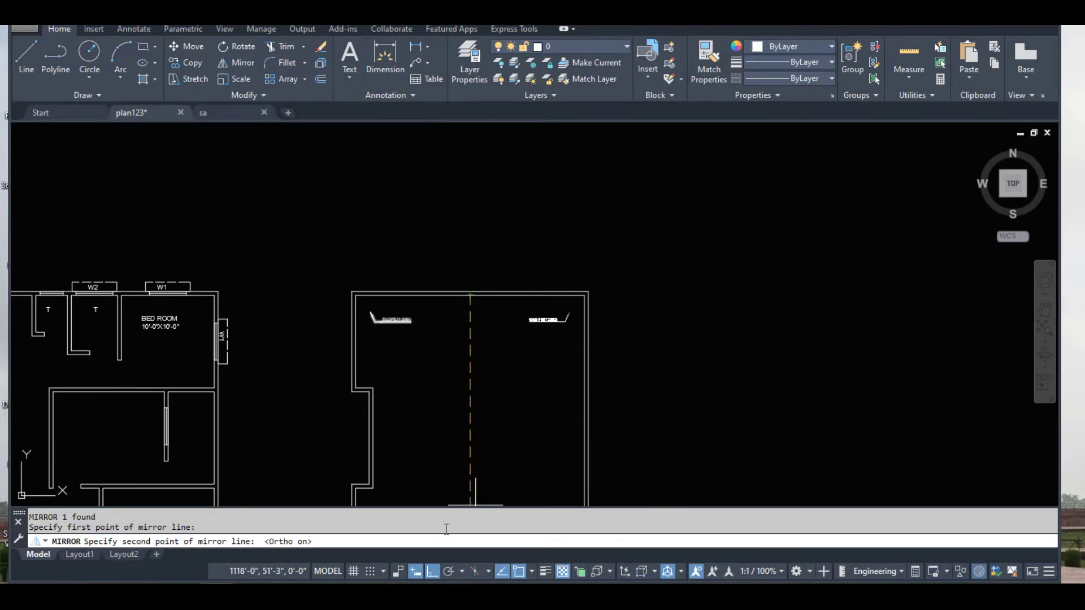
click(473, 412)
key(Return)
key(Return)
Mirror both slope notes about a horizontal line, keeping the originals
middle_drag(411, 349, 448, 230)
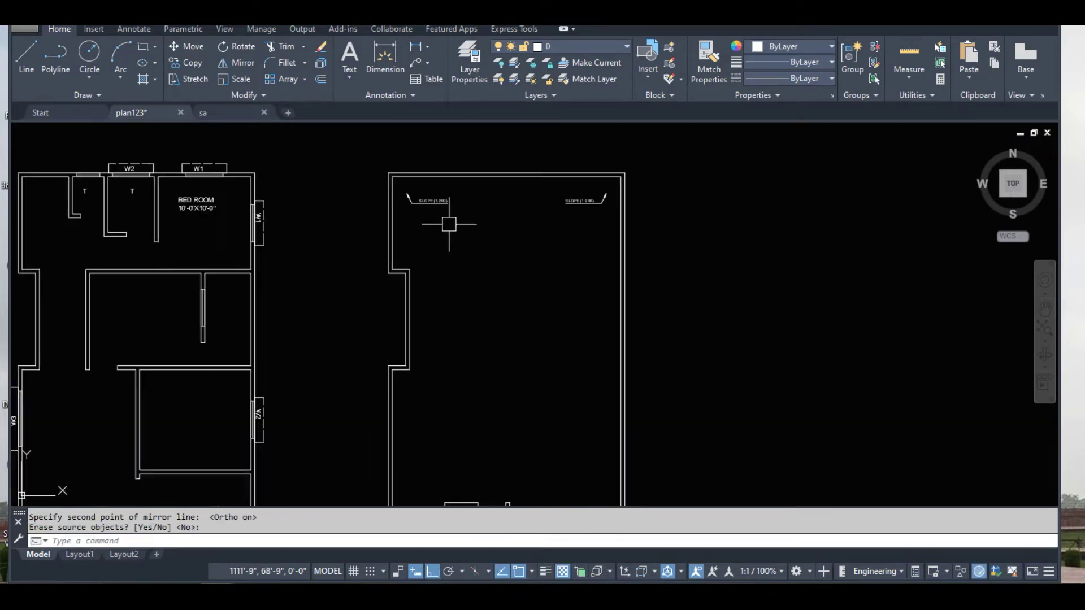
click(570, 200)
middle_drag(509, 363, 523, 318)
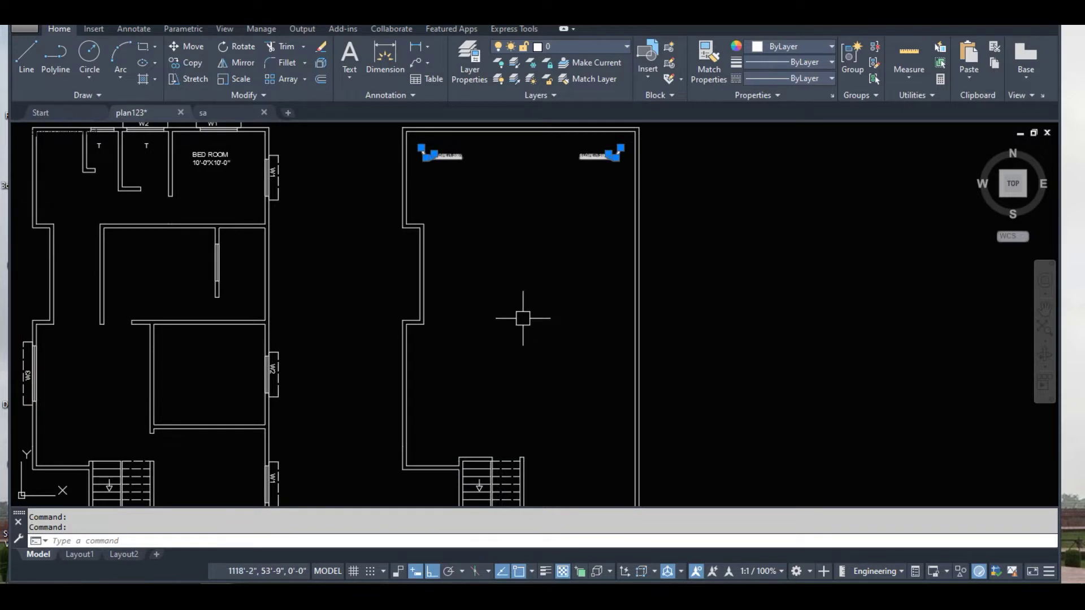
text(mi)
key(Return)
click(636, 313)
click(460, 339)
key(Return)
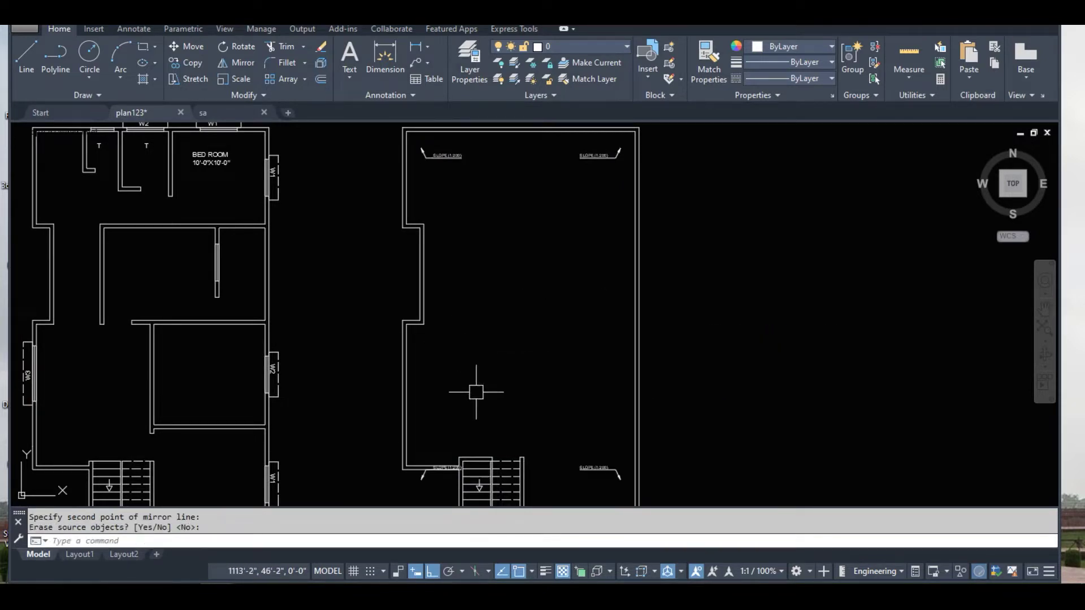
Move the lower-left SLOPE note up above the stair wall
middle_drag(466, 471, 476, 406)
scroll(477, 405, up, 3)
click(400, 380)
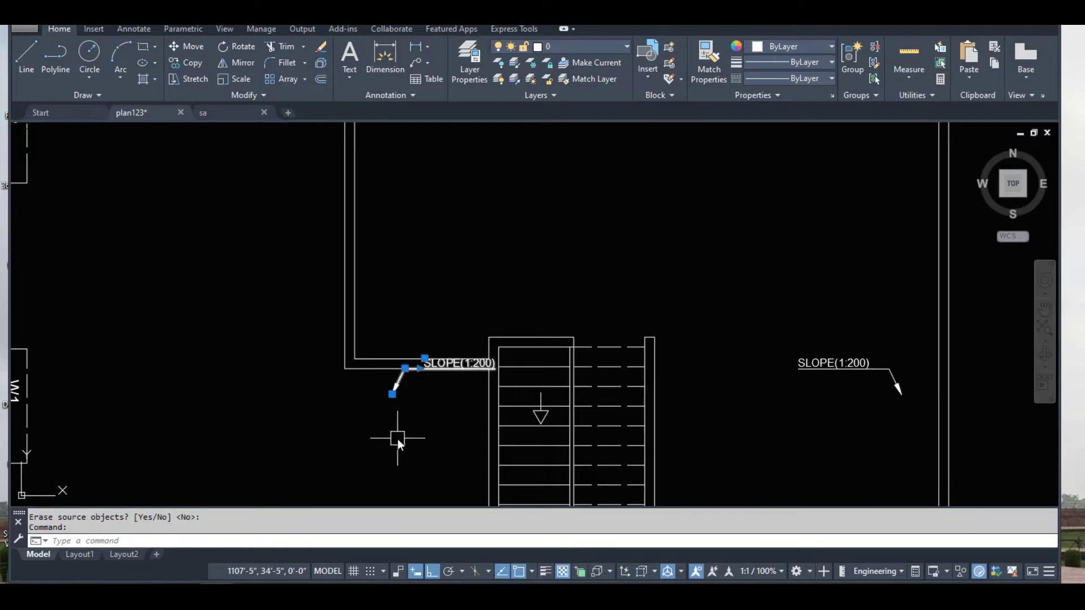
text(m)
key(Return)
click(393, 394)
click(392, 330)
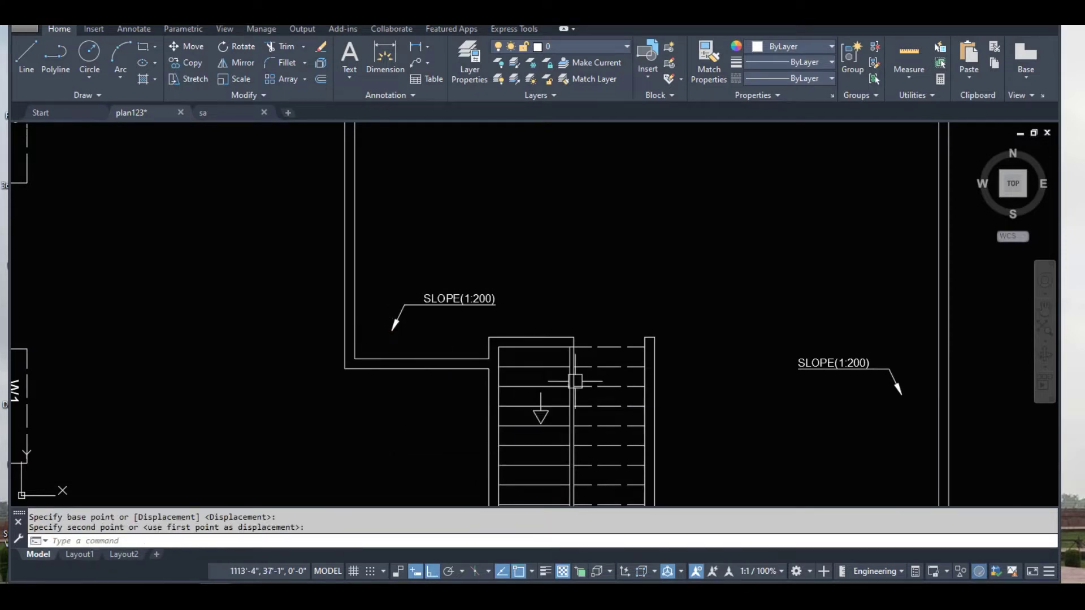
Move the lower-right SLOPE note further down in the roof plan
middle_drag(700, 405, 497, 259)
click(629, 226)
text(m)
key(Return)
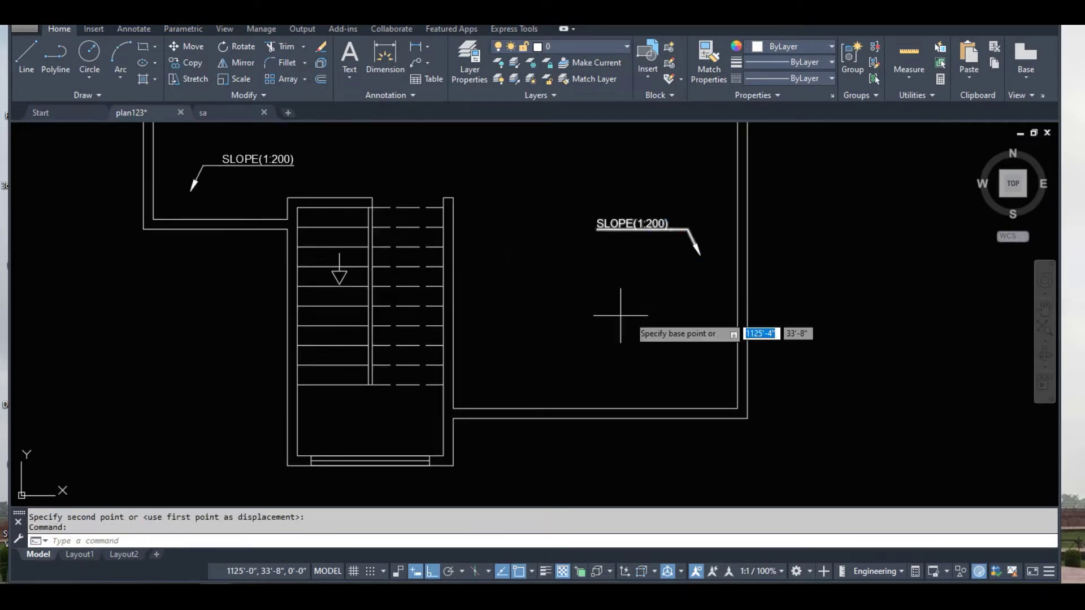
click(696, 273)
click(703, 368)
scroll(661, 384, down, 2)
scroll(661, 385, down, 3)
scroll(601, 315, up, 2)
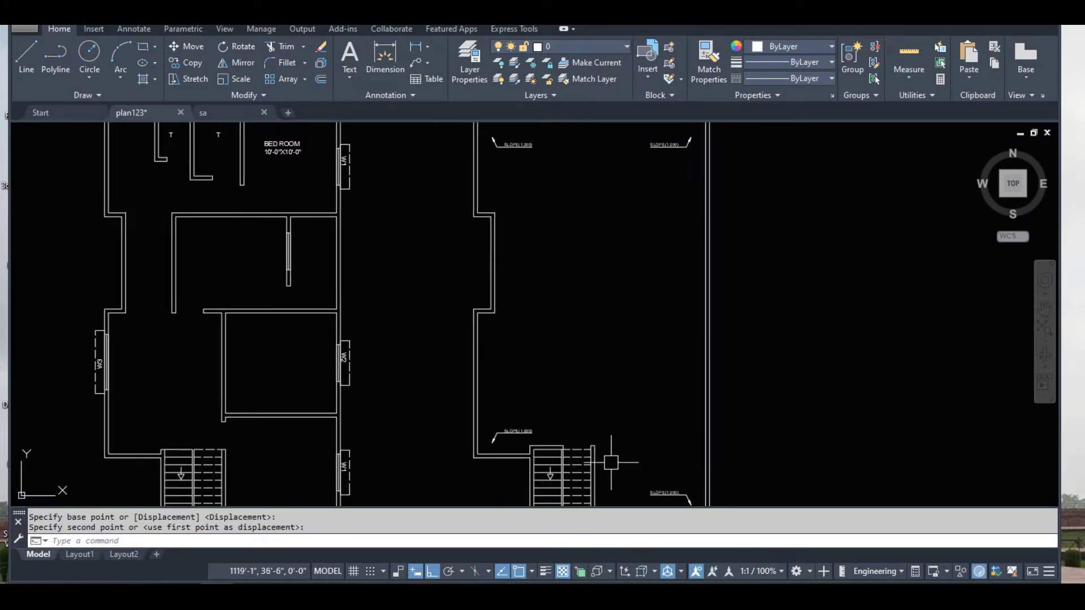
scroll(611, 462, down, 4)
middle_drag(561, 383, 674, 323)
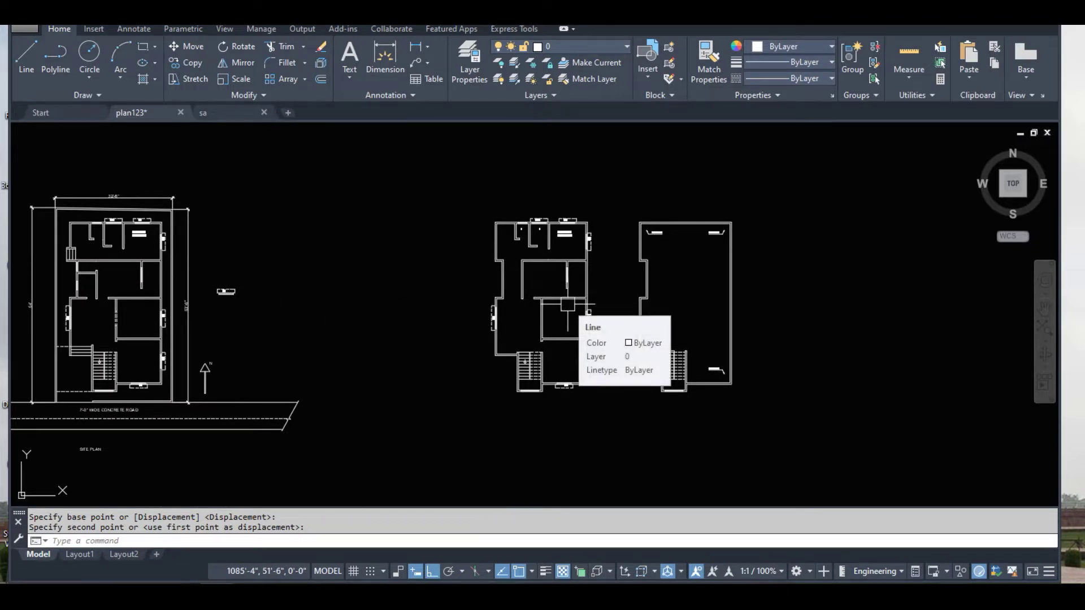
Window-select the site plan and both floor plans
scroll(396, 311, down, 2)
scroll(322, 385, up, 2)
scroll(323, 384, up, 2)
scroll(363, 375, down, 2)
scroll(437, 379, down, 1)
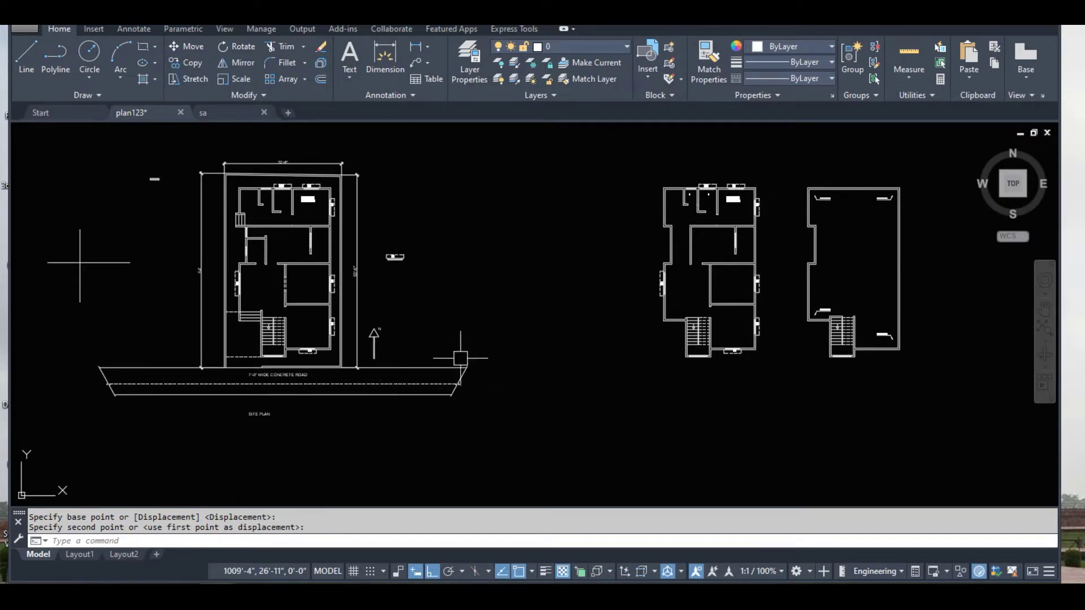
click(191, 140)
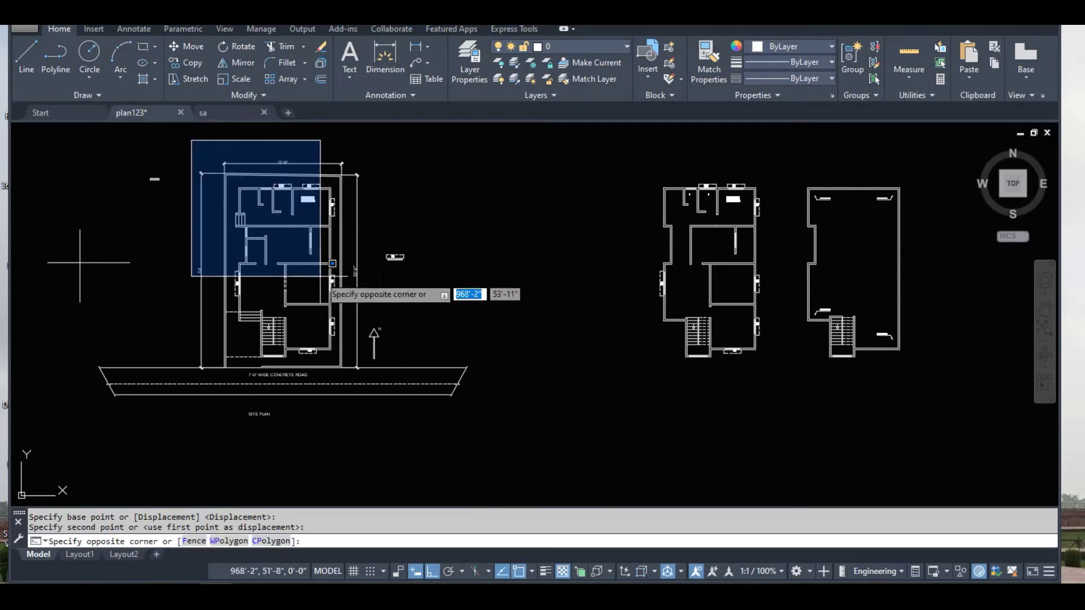
click(198, 150)
scroll(80, 262, down, 3)
scroll(248, 265, up, 1)
click(218, 206)
click(616, 390)
Copy the selected drawings about 403'-11" to the right
middle_drag(616, 389, 390, 340)
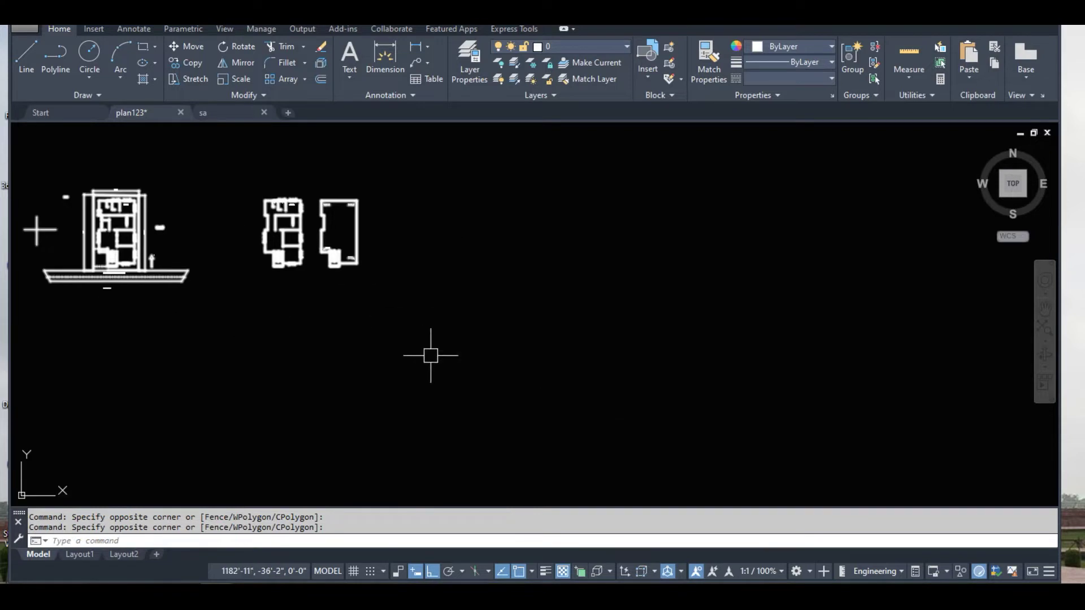
click(186, 63)
click(240, 335)
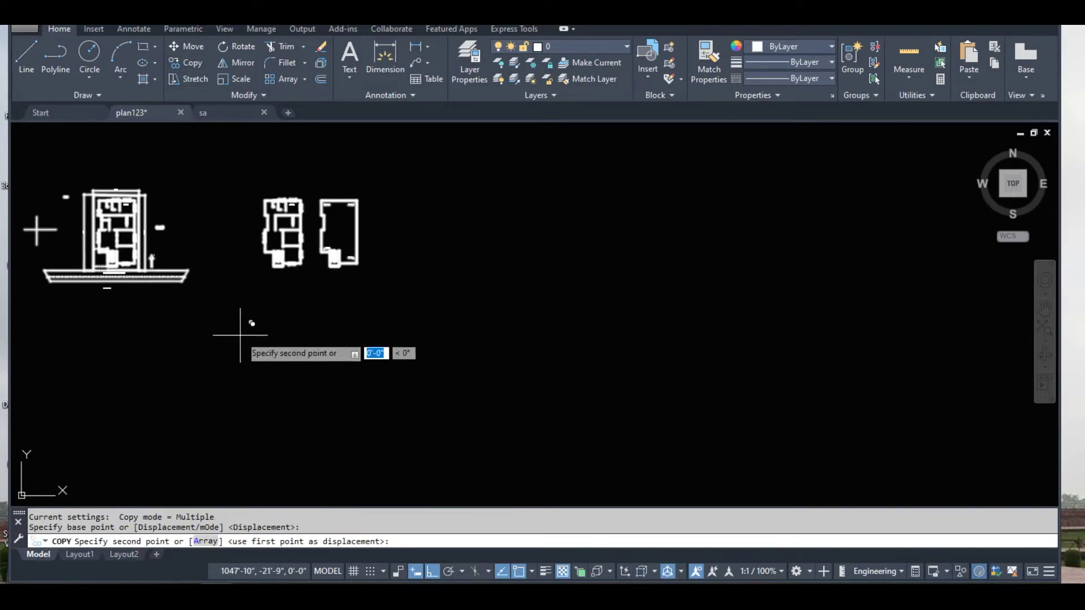
click(808, 362)
key(Return)
scroll(461, 279, up, 3)
scroll(468, 270, up, 3)
Erase the cross lines, top dimension and a boundary line from the copied site plan
click(437, 333)
click(256, 240)
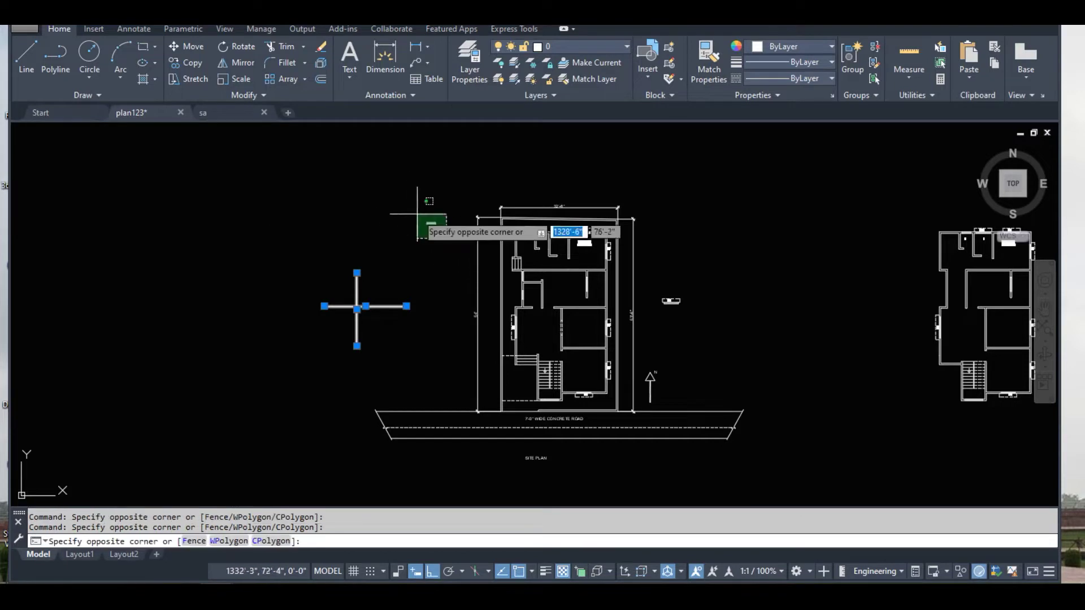
key(Delete)
scroll(546, 183, up, 4)
click(528, 208)
click(443, 252)
click(417, 292)
click(319, 229)
key(Delete)
Erase the vertical dimensions and a small leftover object from the copy
scroll(384, 200, down, 5)
click(645, 238)
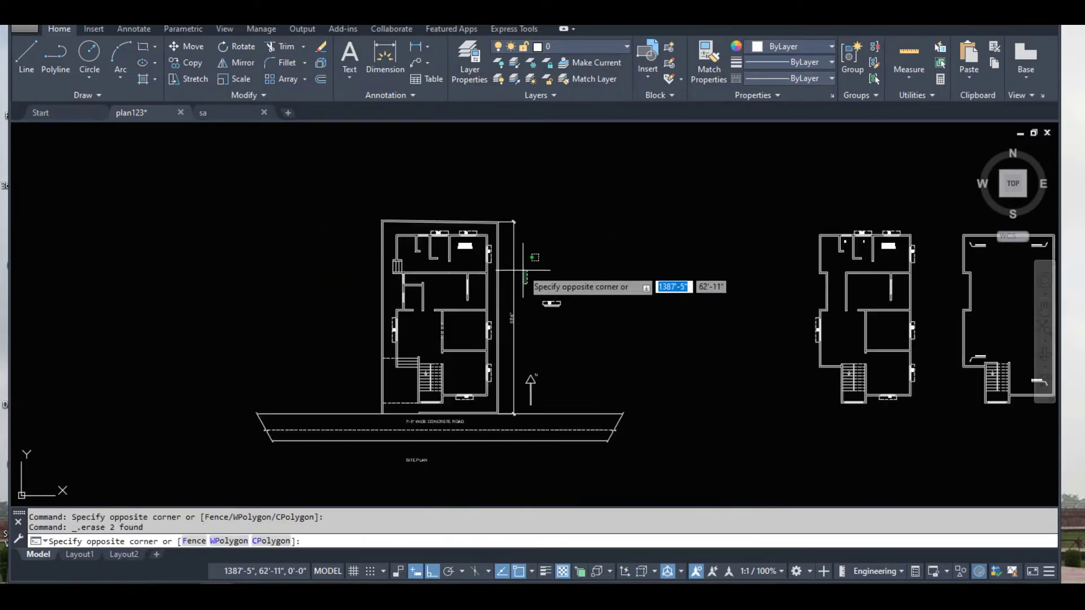
click(514, 264)
click(528, 292)
click(498, 240)
key(Delete)
click(568, 338)
click(548, 243)
key(Delete)
middle_drag(594, 300, 564, 344)
scroll(403, 280, up, 2)
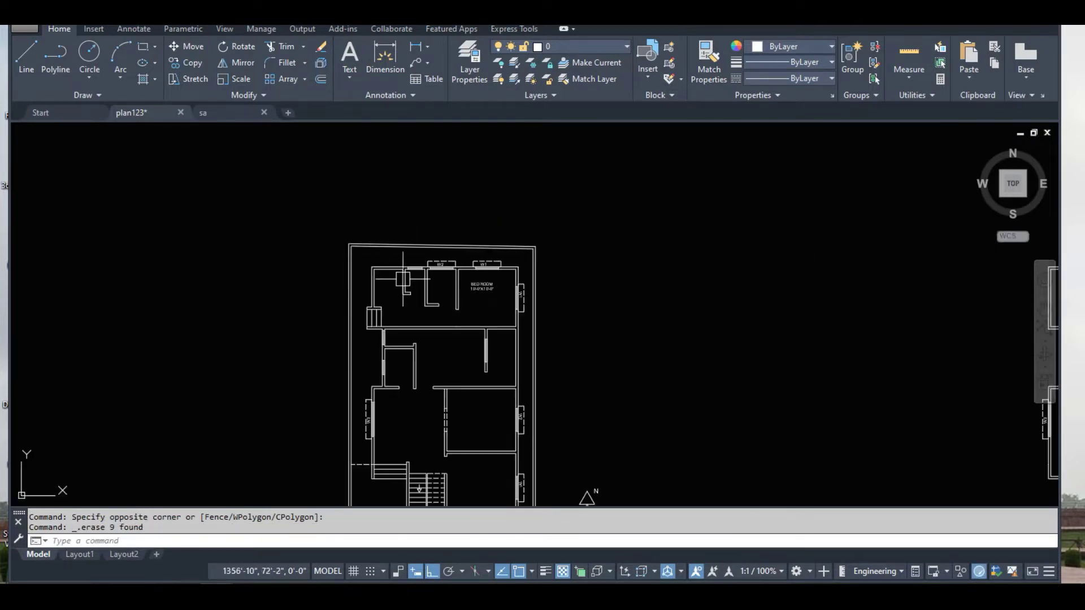
click(36, 56)
Start a line above the plan and a selection window, cancelling both
scroll(367, 257, up, 5)
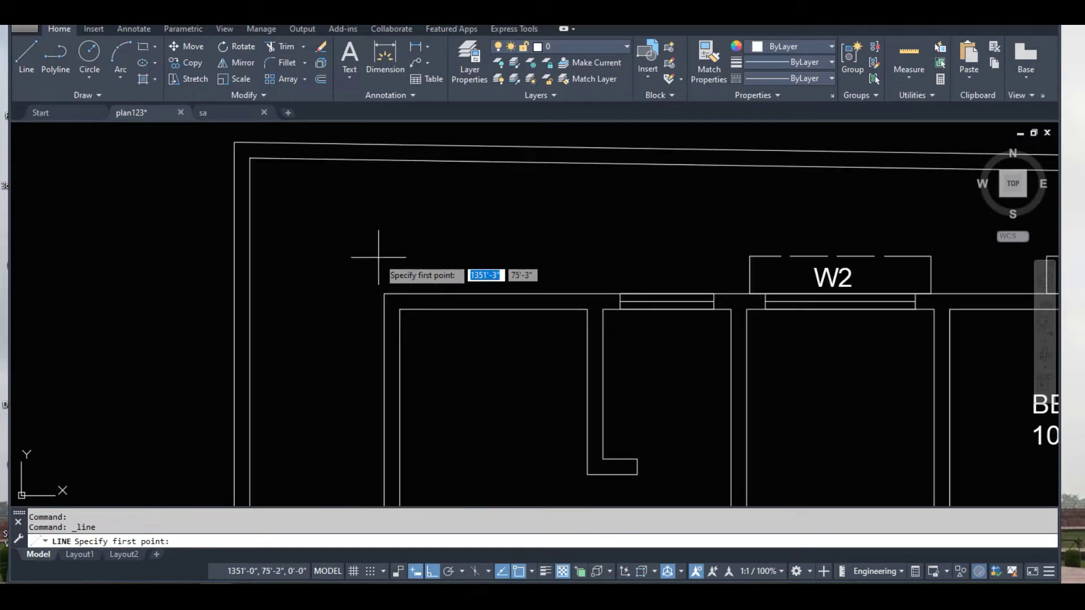
click(384, 293)
scroll(390, 292, down, 5)
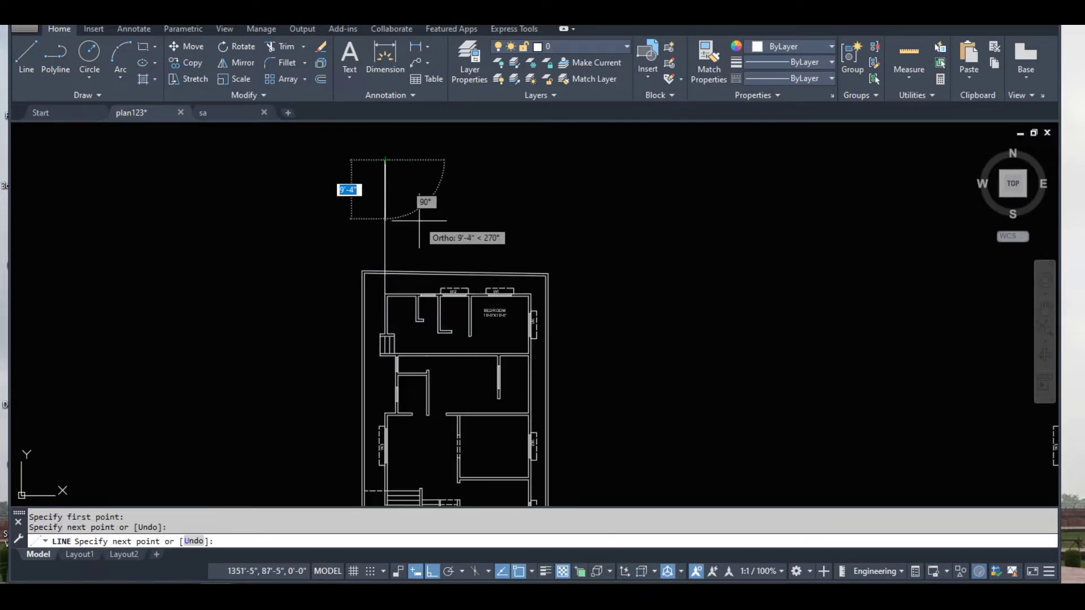
key(Escape)
scroll(412, 221, down, 5)
scroll(429, 243, up, 3)
click(386, 188)
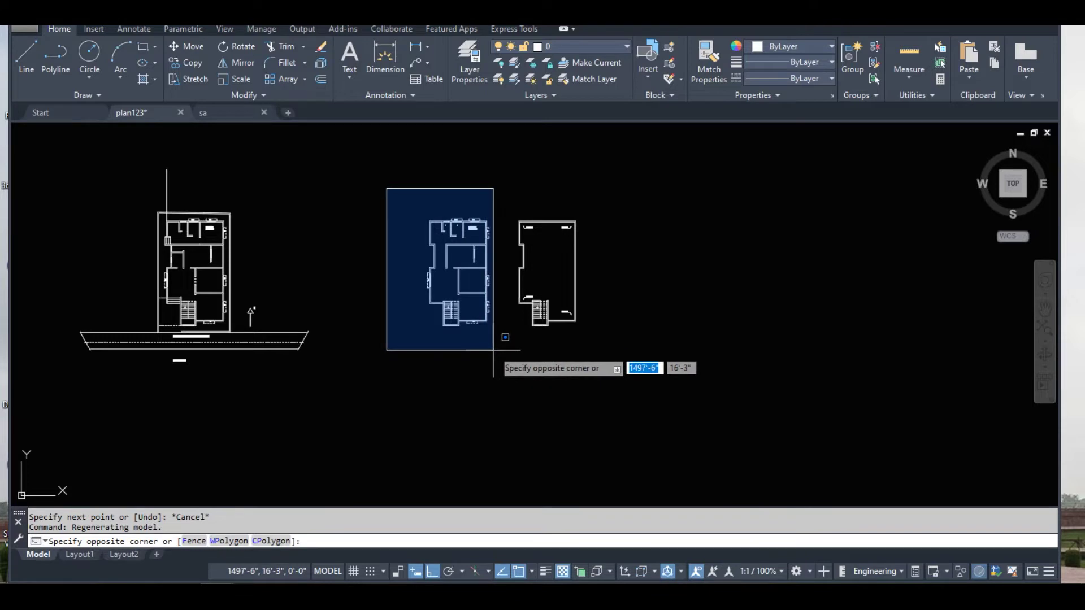
key(Escape)
Select the vertical line above the site plan and try stretching it, then cancel
scroll(182, 291, up, 2)
middle_drag(186, 280, 317, 335)
click(300, 186)
click(253, 183)
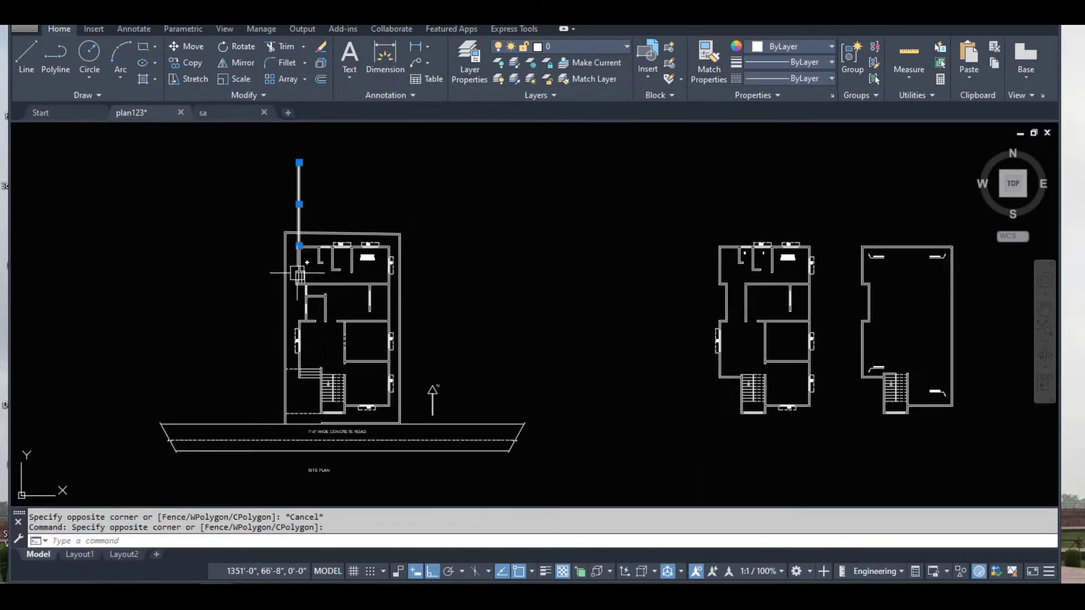
click(296, 249)
click(299, 245)
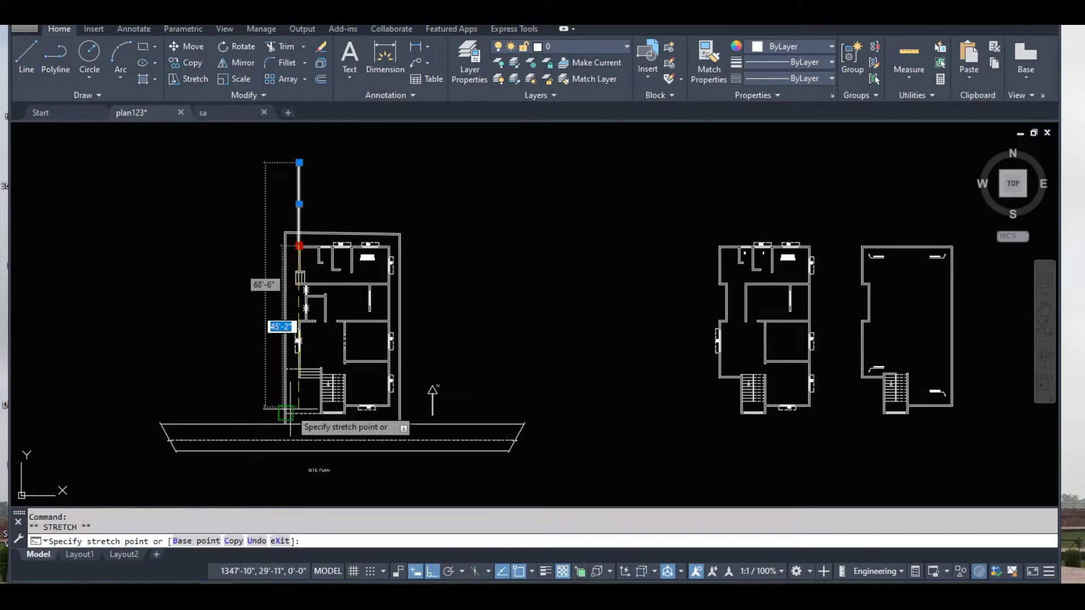
scroll(299, 451, up, 5)
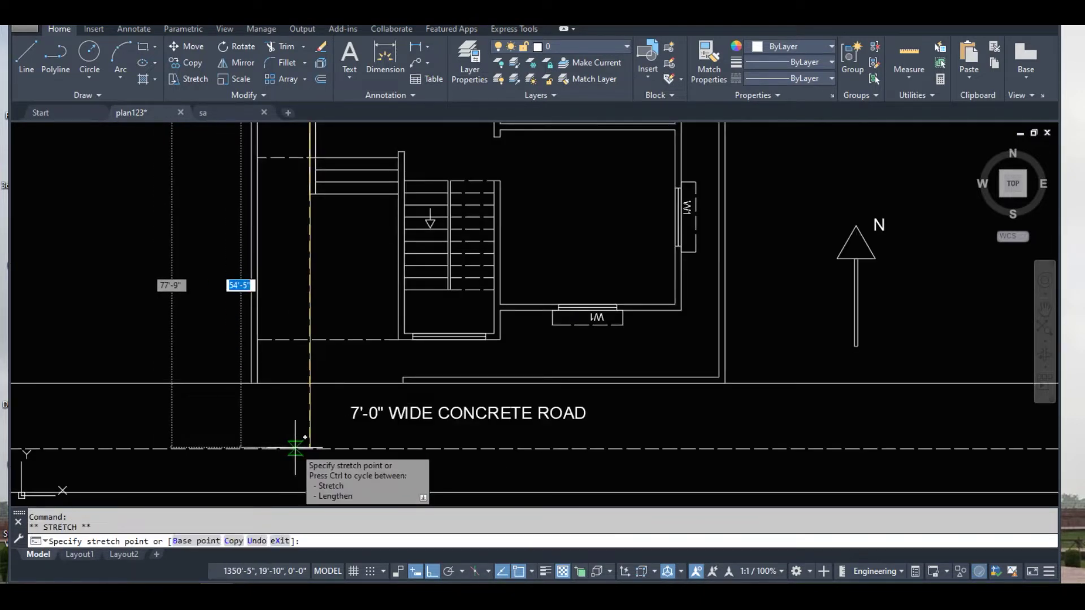
key(Escape)
scroll(295, 448, down, 5)
key(Escape)
scroll(380, 336, down, 2)
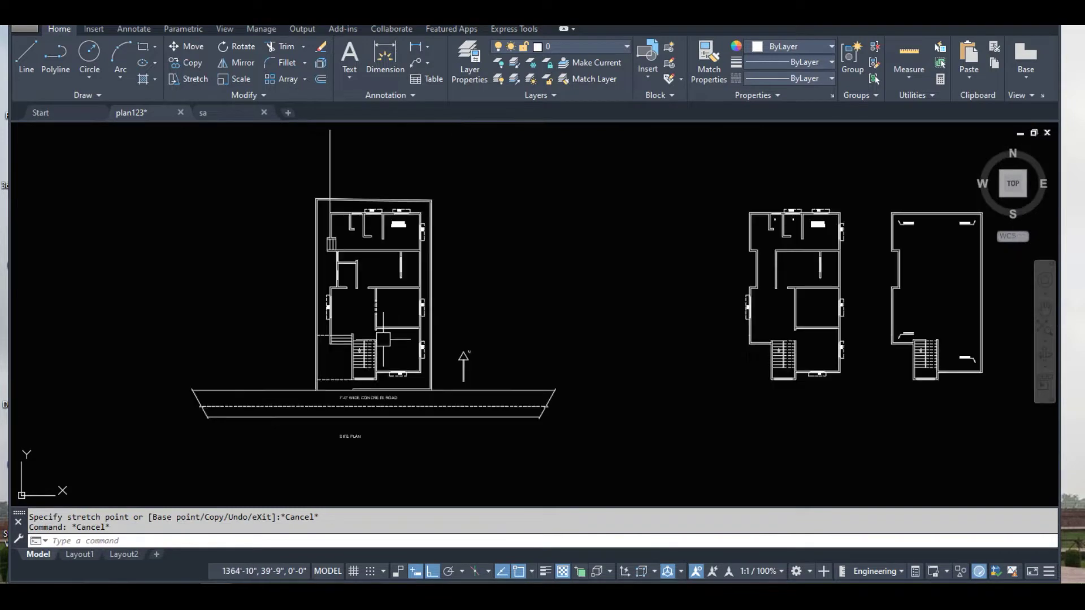
Move the 162-object floor plan by its corner to sit just above the site plan
click(686, 195)
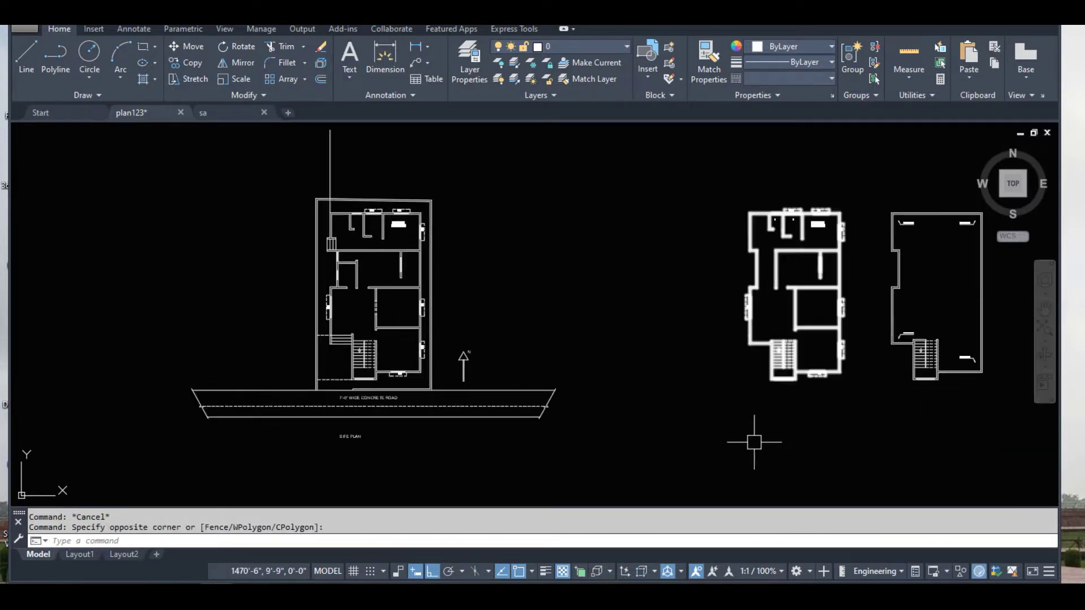
text(m)
key(Return)
scroll(755, 447, up, 2)
scroll(757, 265, up, 5)
click(770, 258)
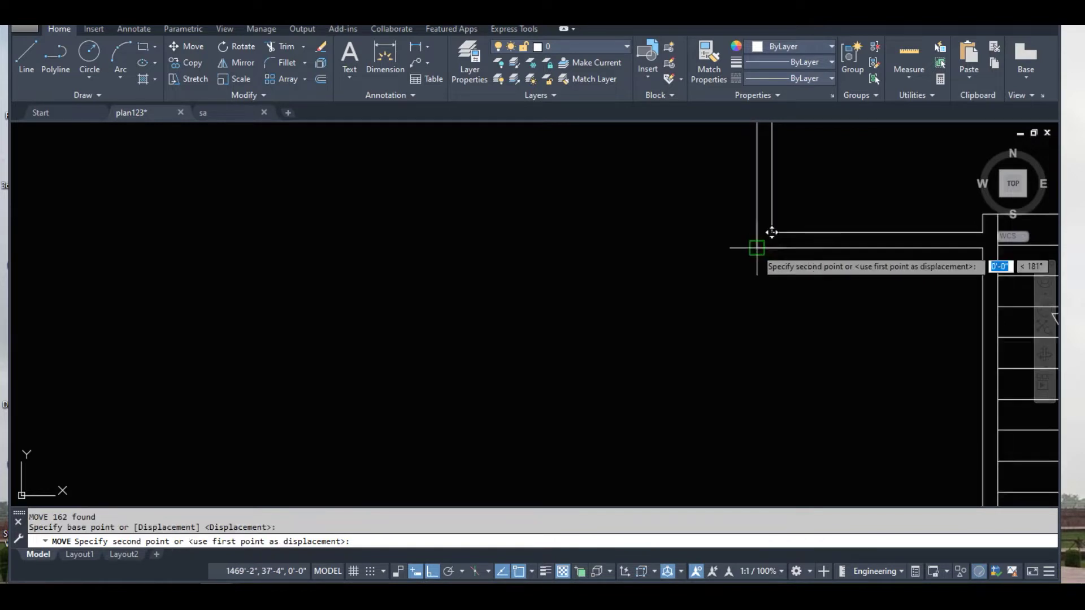
scroll(765, 238, down, 5)
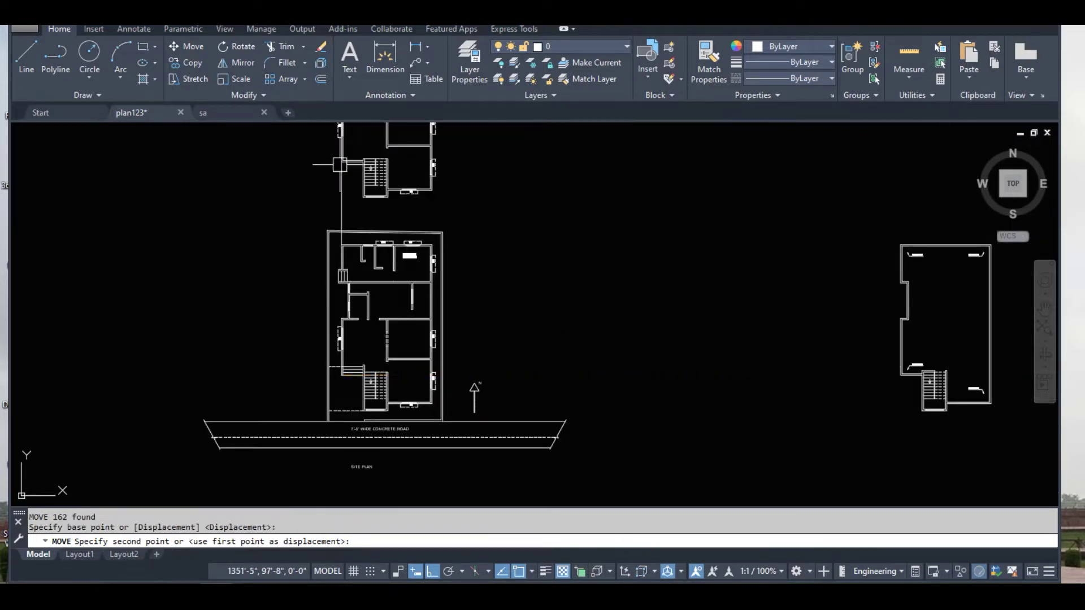
click(341, 186)
scroll(492, 321, down, 2)
scroll(373, 253, up, 2)
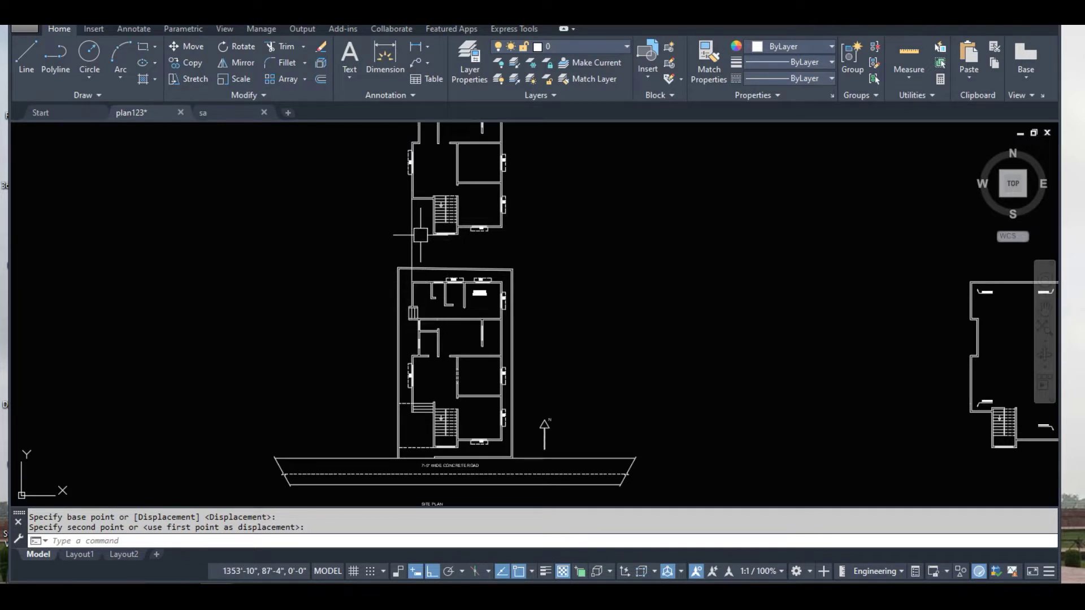
Draw a vertical XLINE through the left edge of the stacked plans
text(l)
key(Return)
text(v)
key(Return)
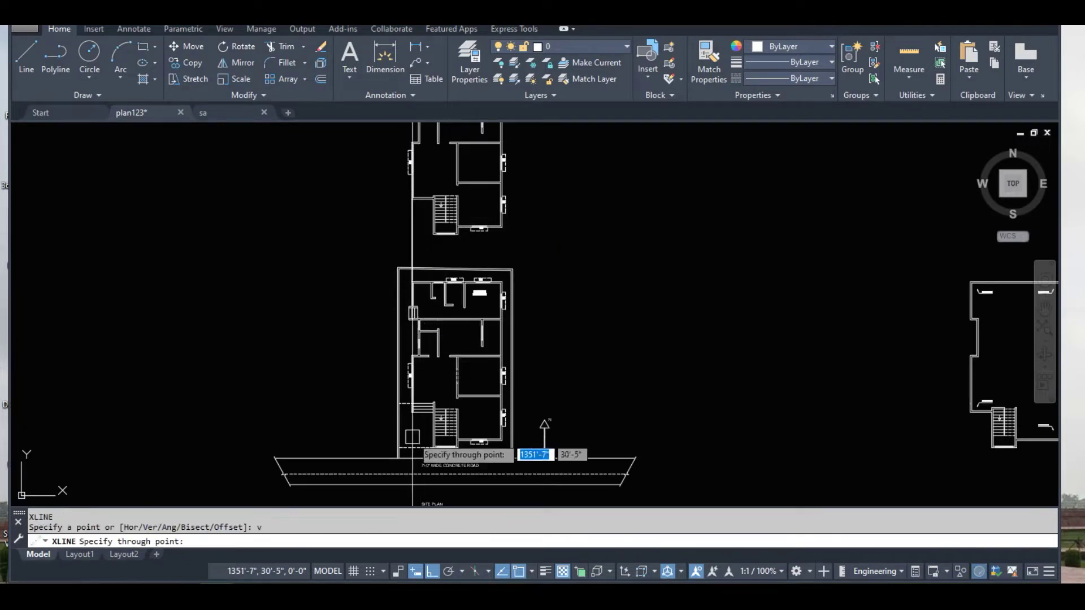
scroll(402, 431, up, 3)
scroll(446, 453, down, 3)
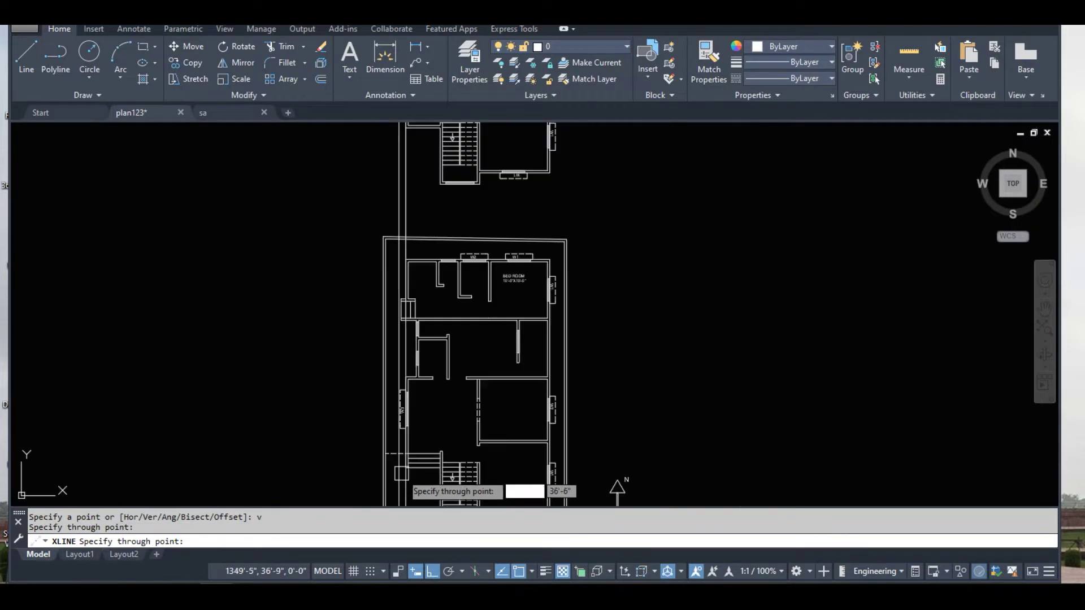
scroll(588, 456, down, 2)
scroll(528, 315, up, 2)
scroll(529, 314, up, 2)
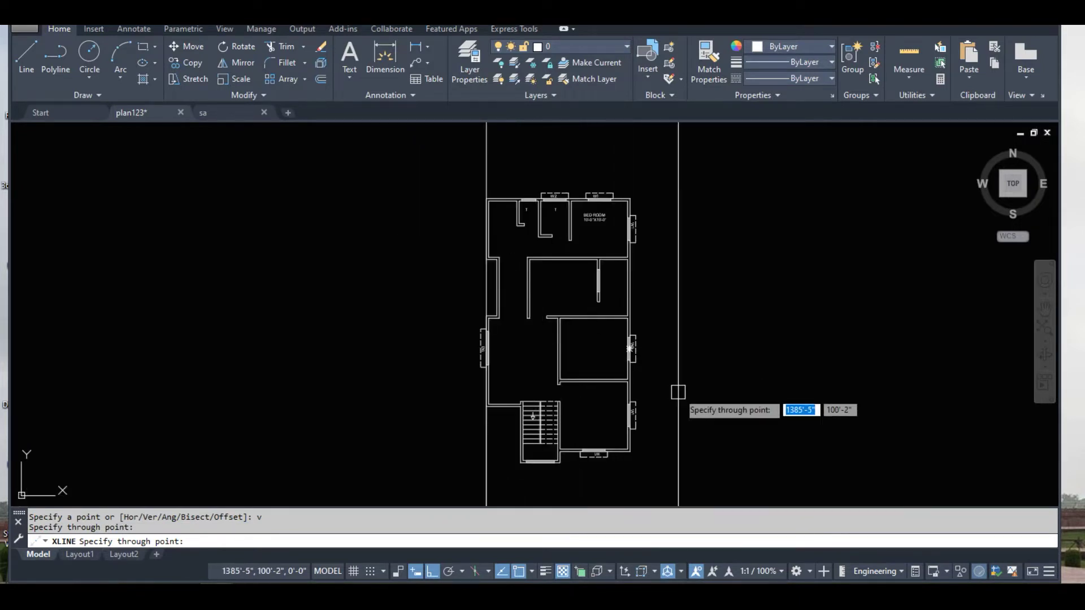
key(Escape)
Pan to the roof plan on the right and begin window-selecting it
scroll(585, 252, down, 3)
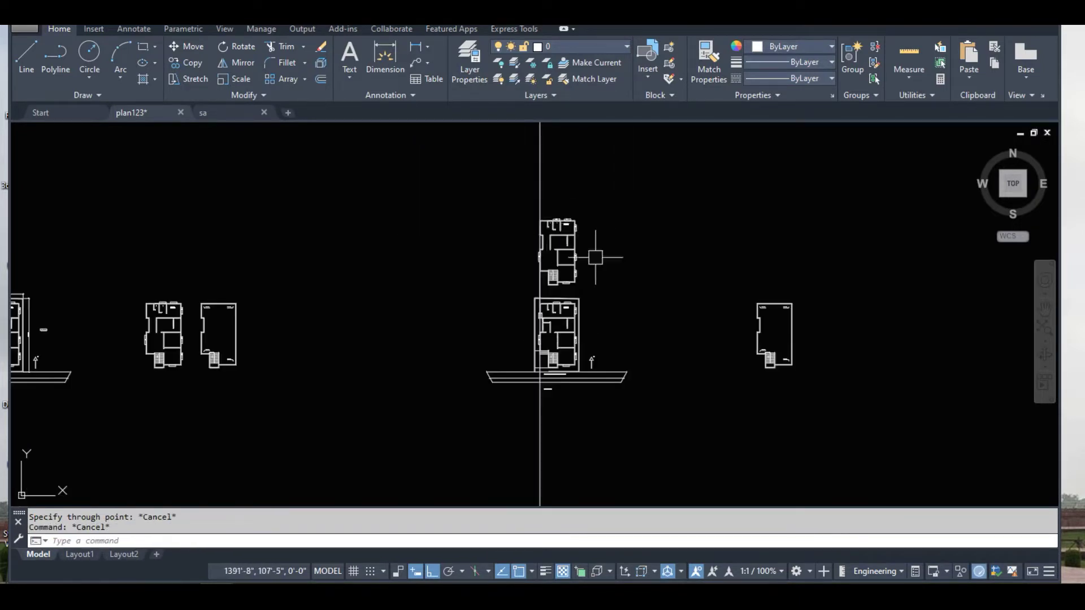
middle_drag(585, 251, 535, 229)
click(630, 226)
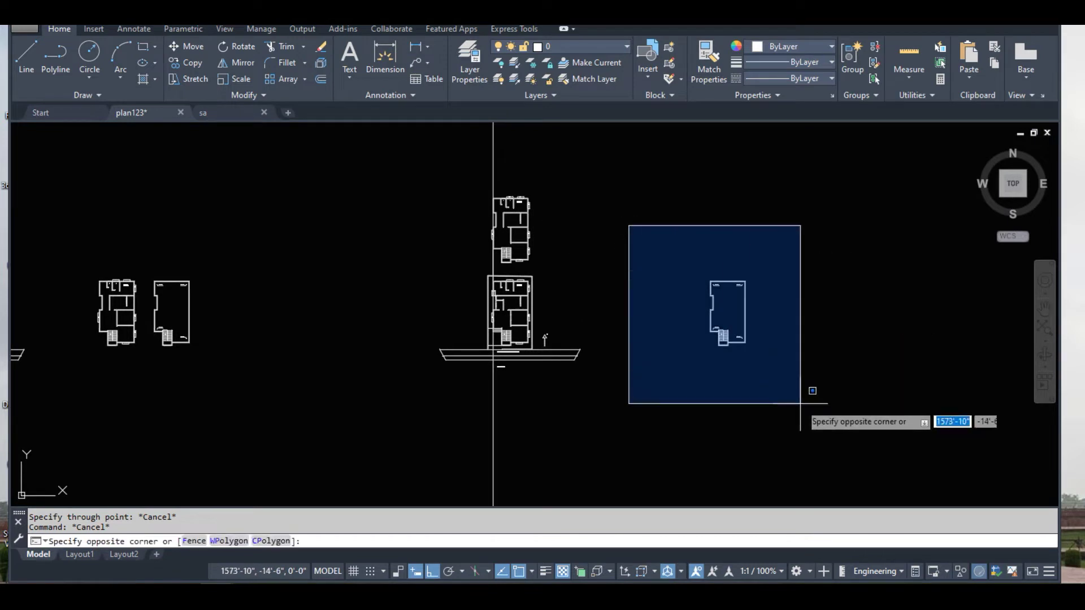
Move the SLOPE(1:200) roof plan by its corner so it stacks above the floor plan
click(799, 402)
click(179, 50)
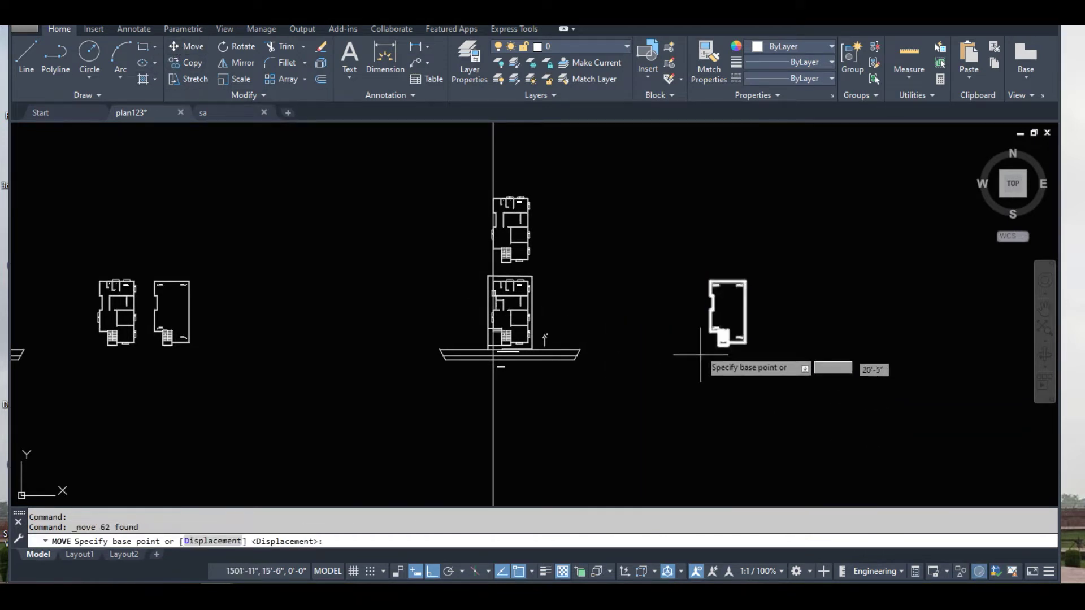
scroll(780, 373, up, 5)
scroll(761, 355, up, 2)
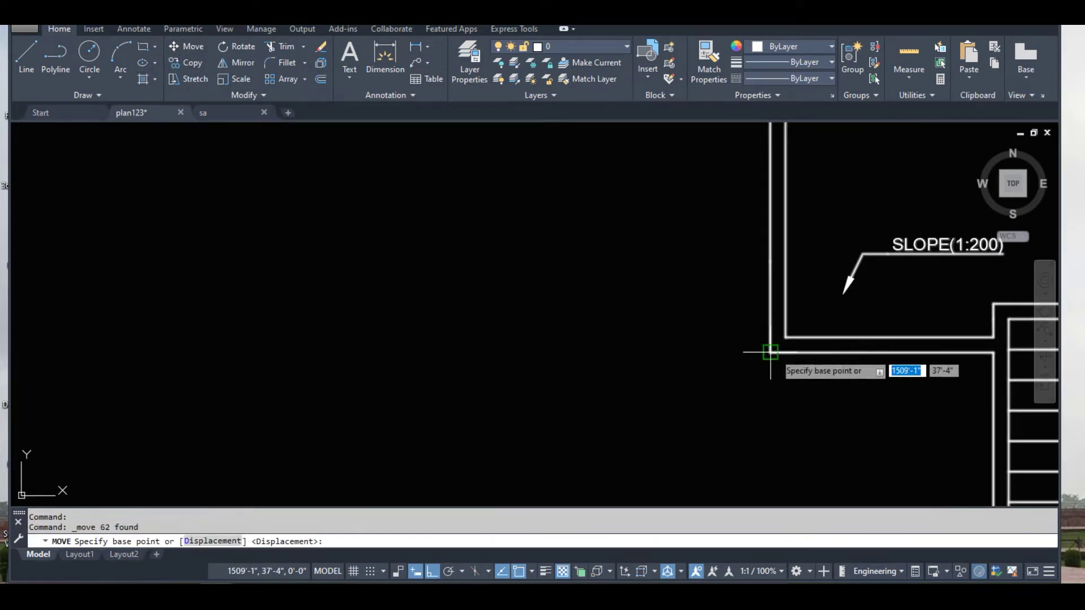
click(763, 355)
scroll(769, 395, down, 4)
scroll(686, 307, down, 2)
scroll(494, 150, up, 3)
scroll(436, 310, up, 3)
click(419, 344)
Zoom over the stacked plans and begin selecting the vertical construction line
scroll(476, 358, down, 4)
scroll(527, 396, up, 2)
scroll(525, 348, up, 2)
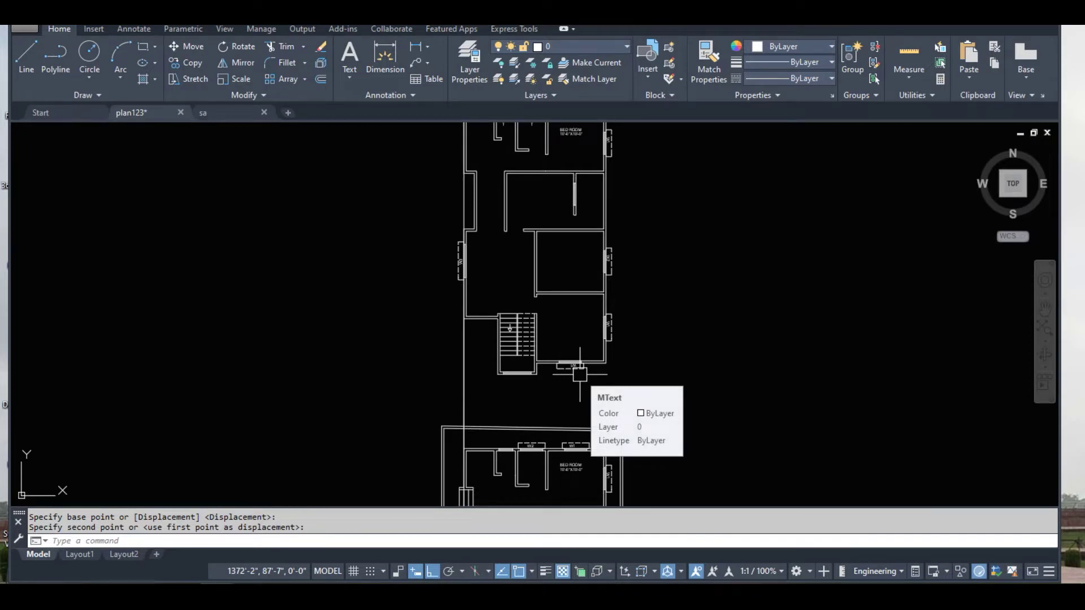
scroll(622, 384, down, 2)
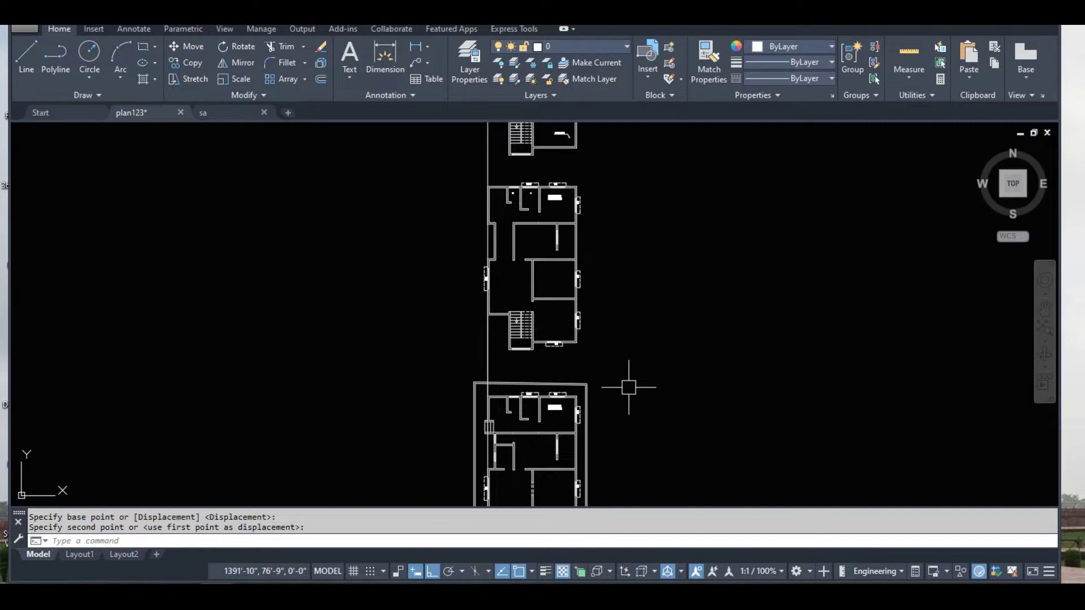
scroll(566, 320, down, 1)
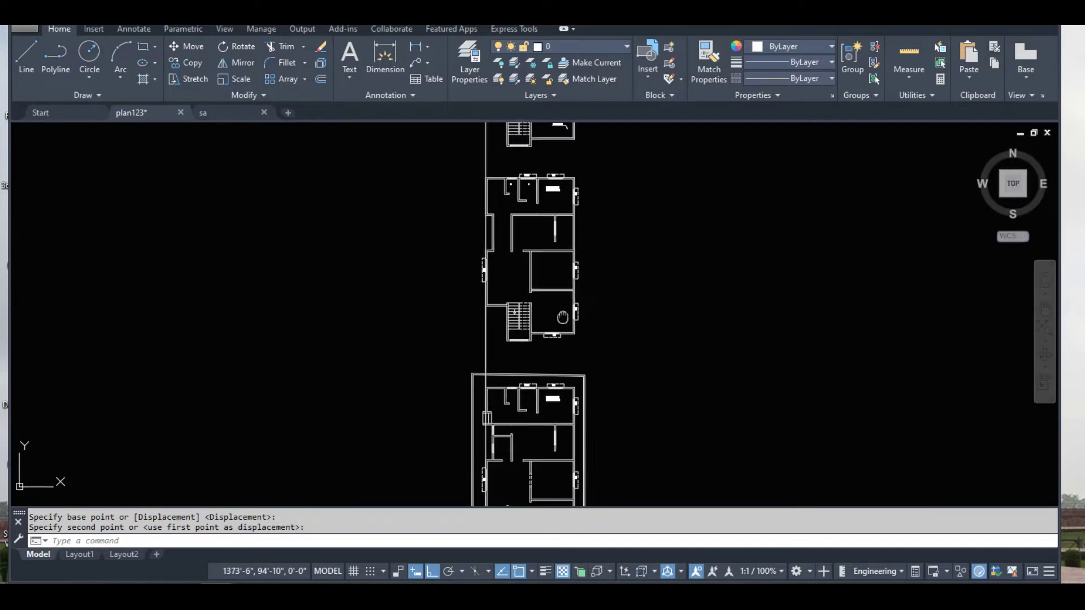
scroll(546, 293, down, 1)
click(521, 362)
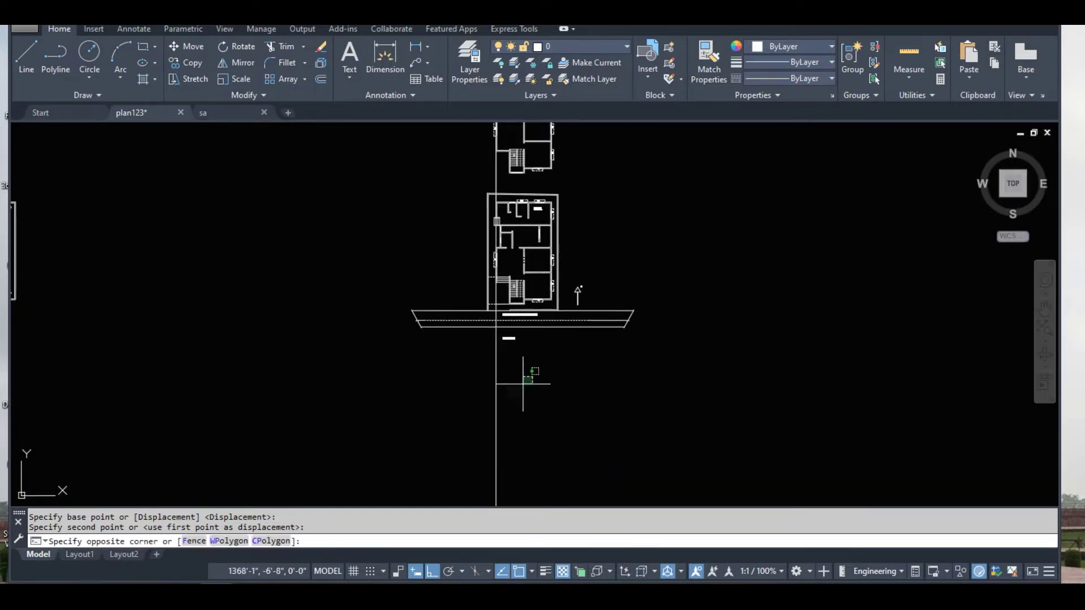
Delete the vertical construction line and cancel the stray selection window
click(478, 399)
key(Delete)
scroll(484, 383, up, 1)
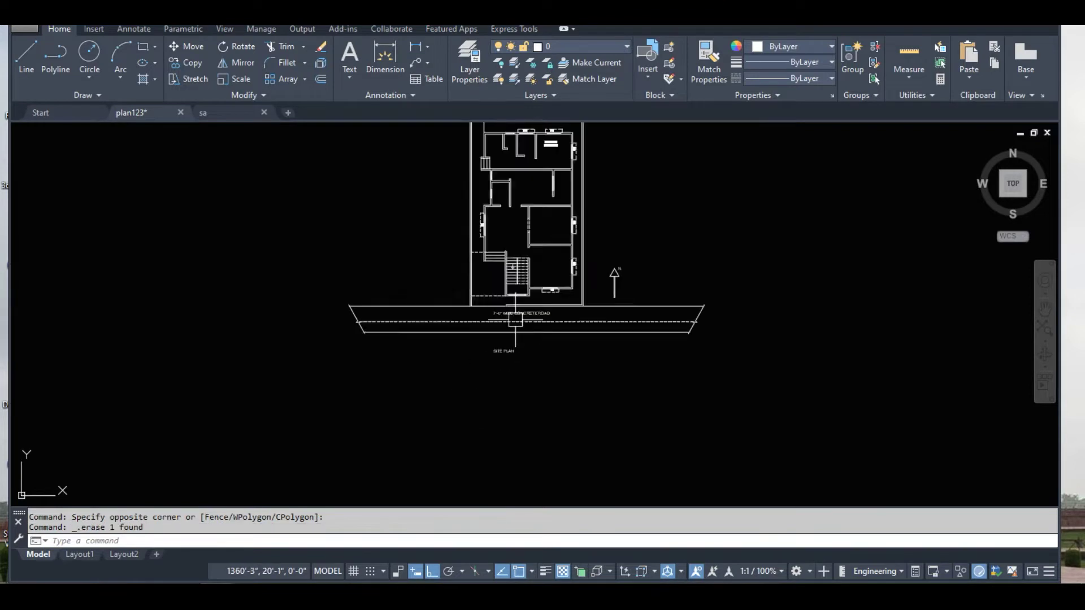
scroll(517, 419, up, 2)
click(524, 432)
key(Escape)
Pan and zoom to bring the stacked plans back into view
scroll(450, 383, down, 5)
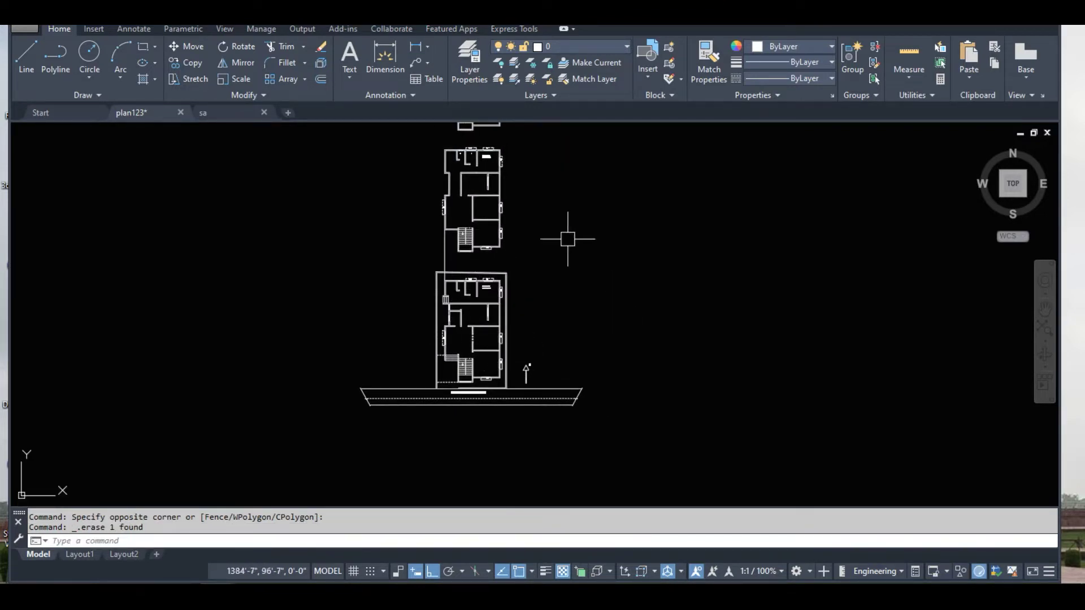
mouse_move(534, 390)
middle_down()
mouse_move(554, 285)
mouse_move(556, 306)
middle_up()
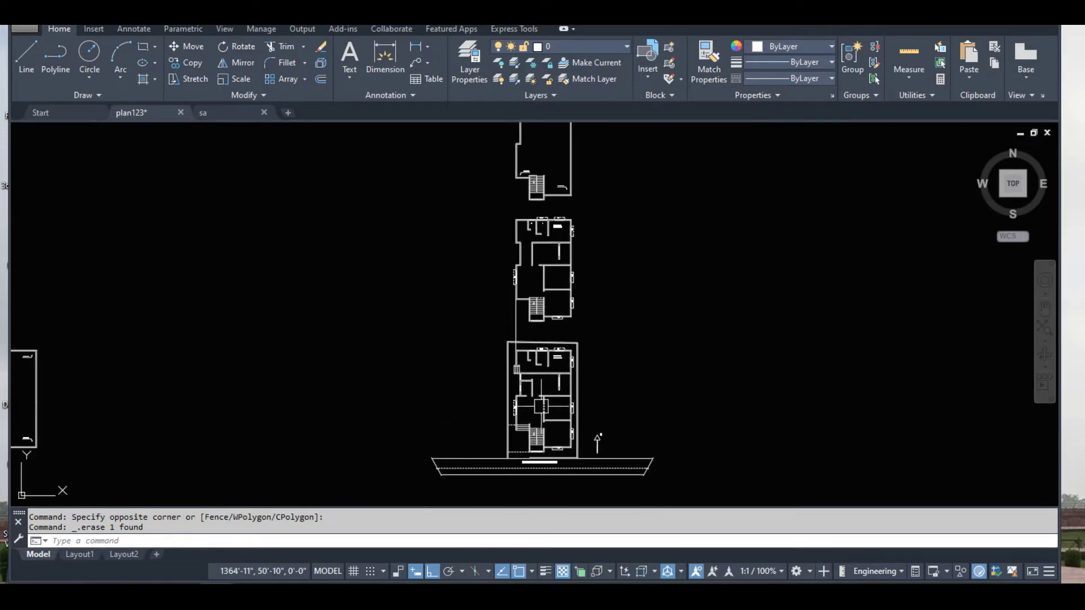
scroll(431, 340, down, 4)
scroll(494, 381, up, 2)
scroll(553, 400, up, 2)
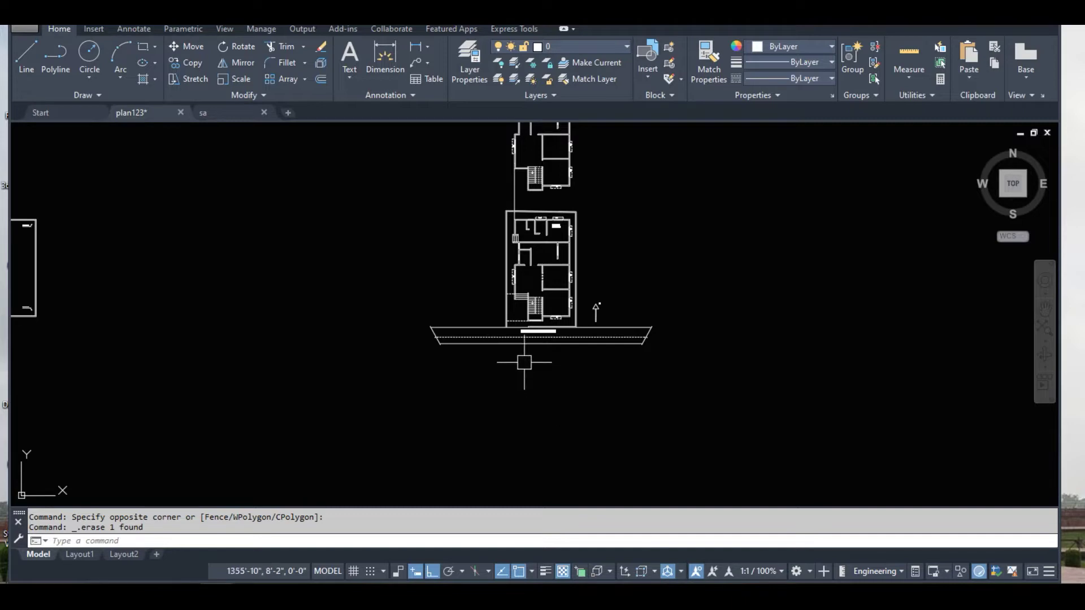
scroll(541, 326, up, 2)
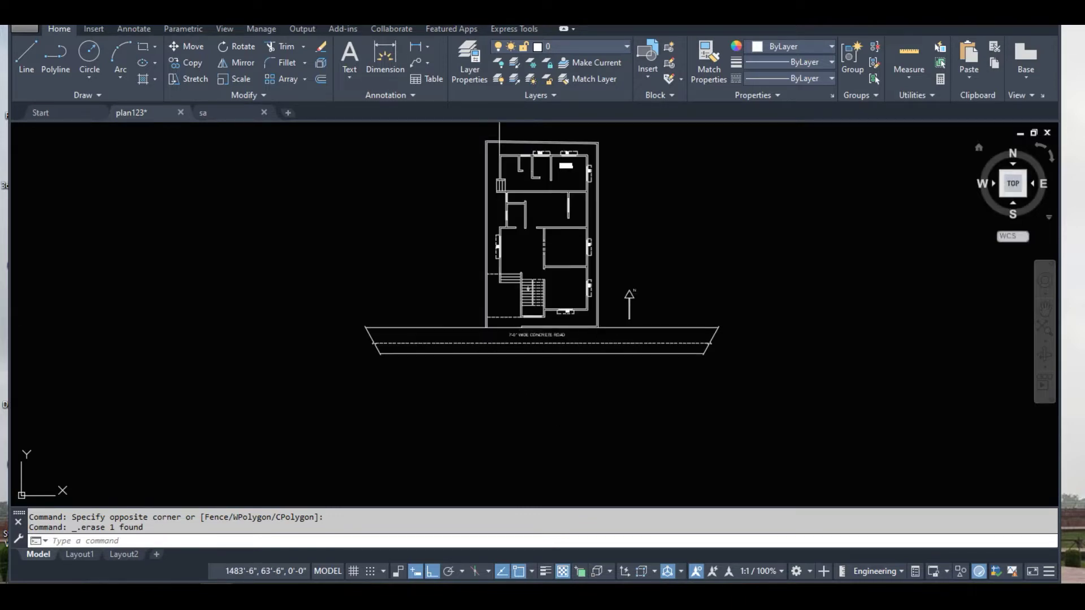
scroll(561, 340, up, 2)
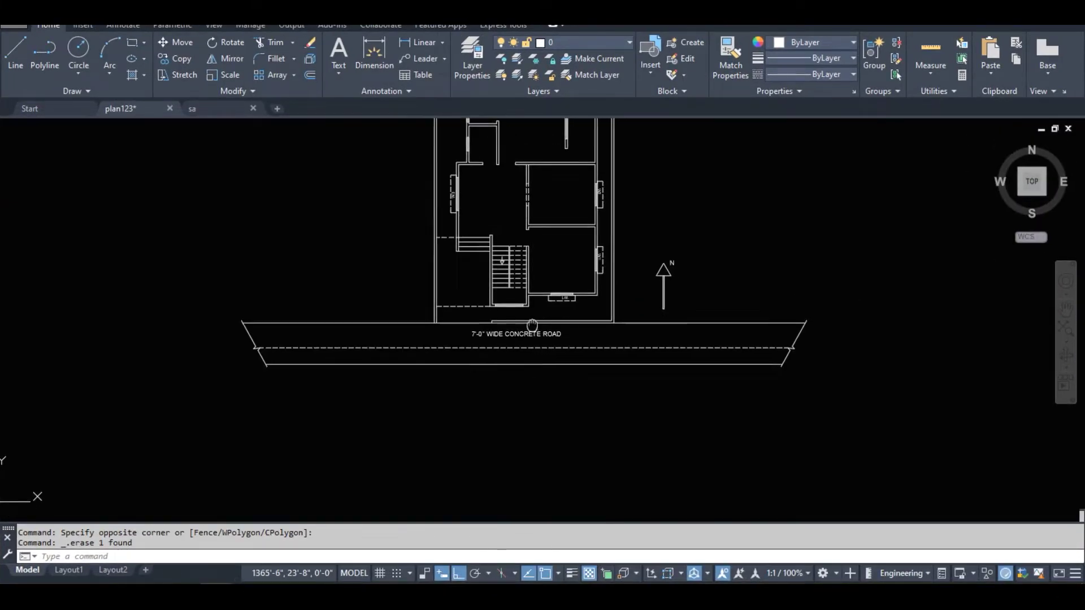
Hide the building's bottom wall line and the left boundary wall
scroll(542, 338, up, 2)
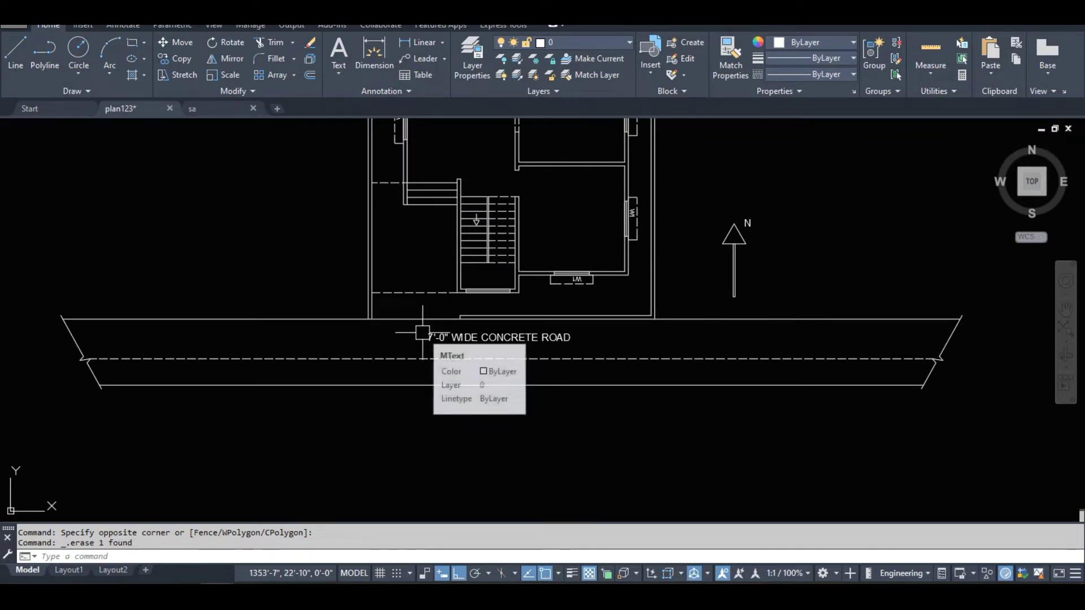
middle_drag(433, 310, 437, 338)
scroll(533, 363, down, 2)
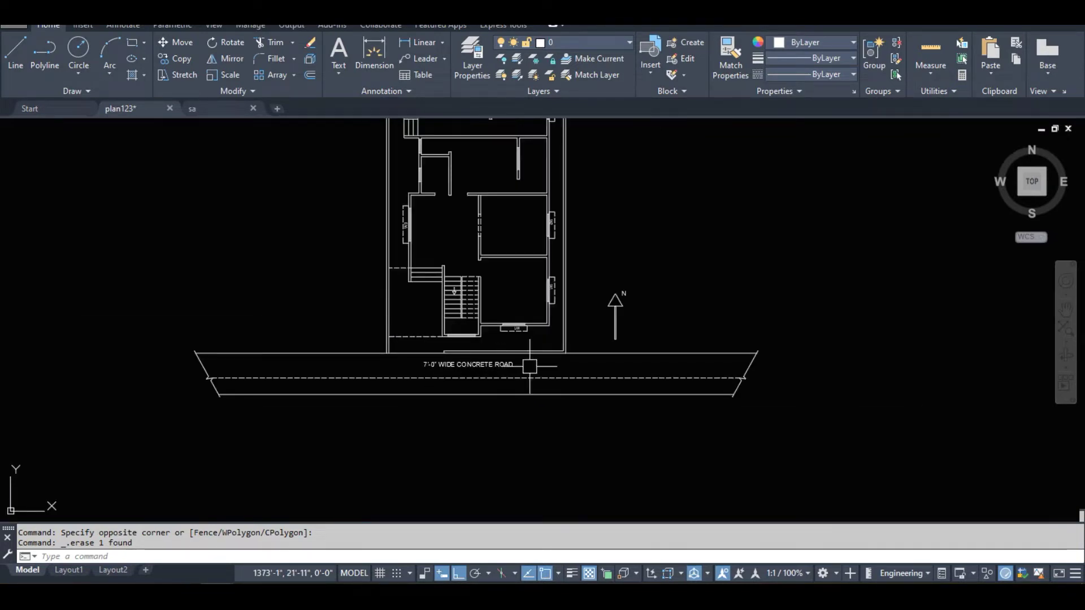
scroll(553, 364, up, 4)
click(552, 363)
click(492, 311)
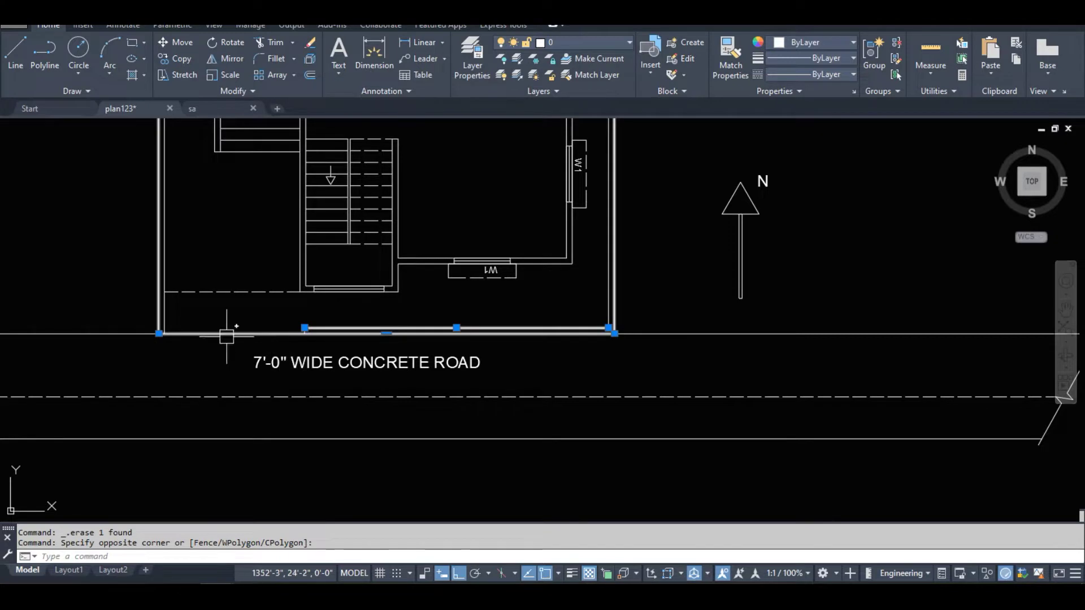
click(192, 338)
click(129, 332)
scroll(212, 376, down, 2)
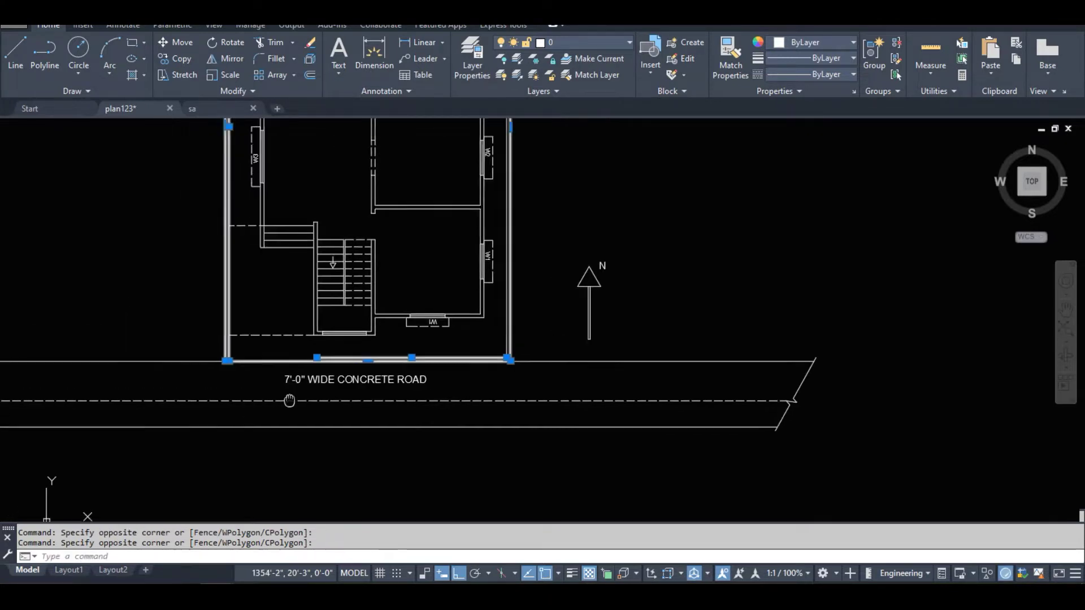
scroll(288, 399, down, 2)
right_click(559, 241)
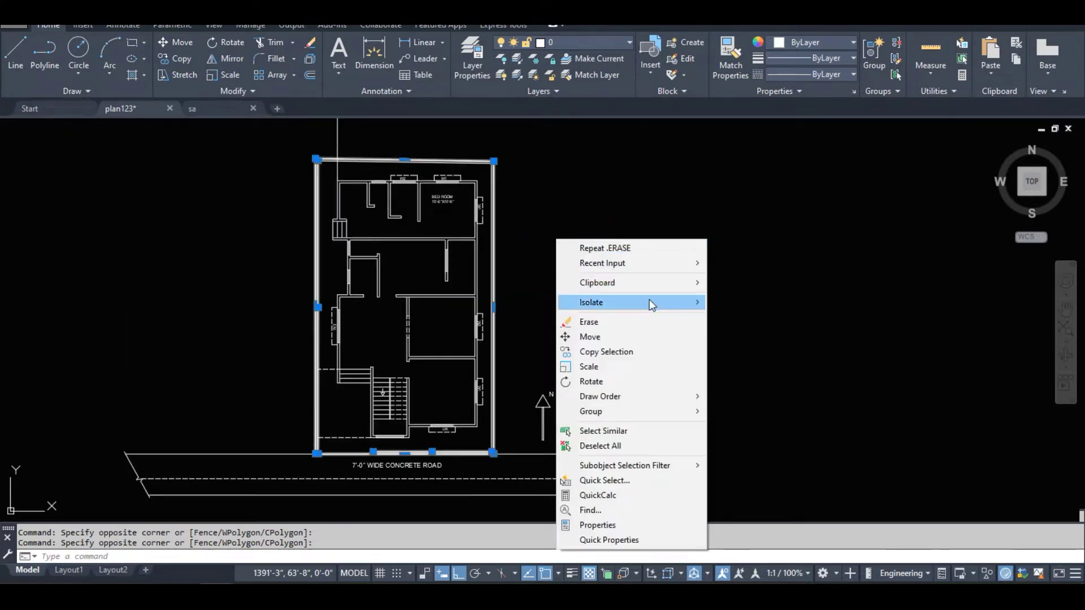
click(734, 317)
Hide the top boundary line above the bedroom
middle_drag(627, 342, 632, 335)
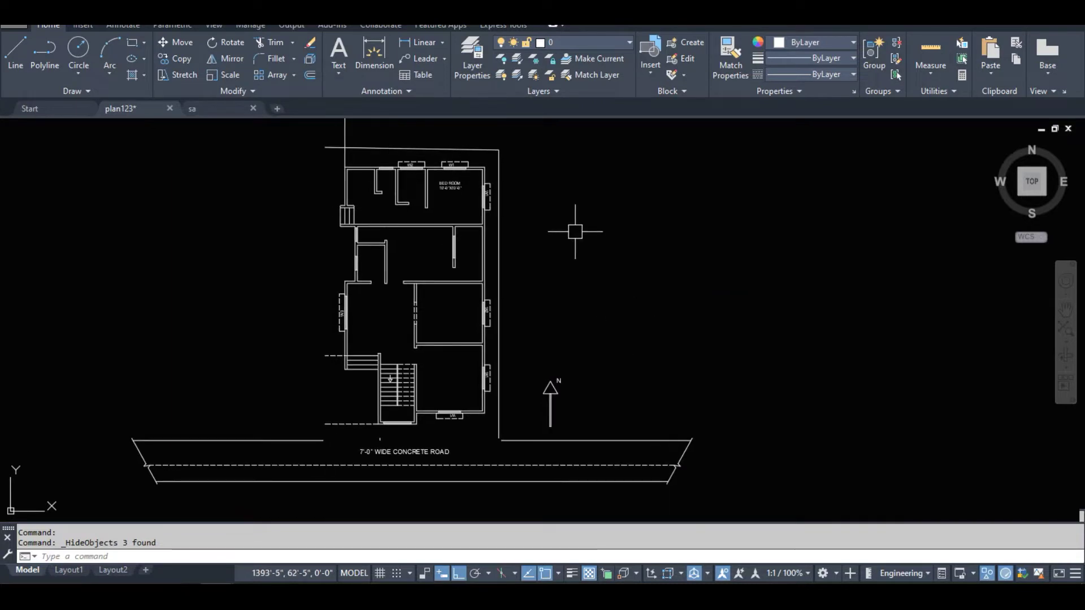
scroll(574, 230, up, 3)
scroll(538, 194, up, 2)
click(528, 201)
click(477, 266)
right_click(625, 188)
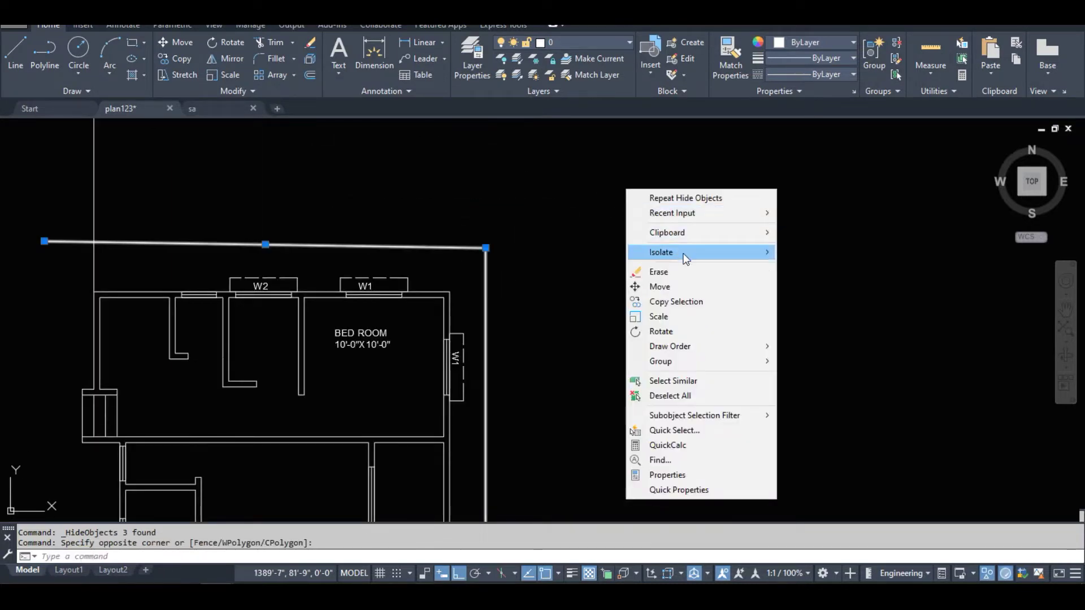
click(837, 265)
Hide the road lines and their label
scroll(667, 241, down, 5)
middle_drag(722, 380, 700, 343)
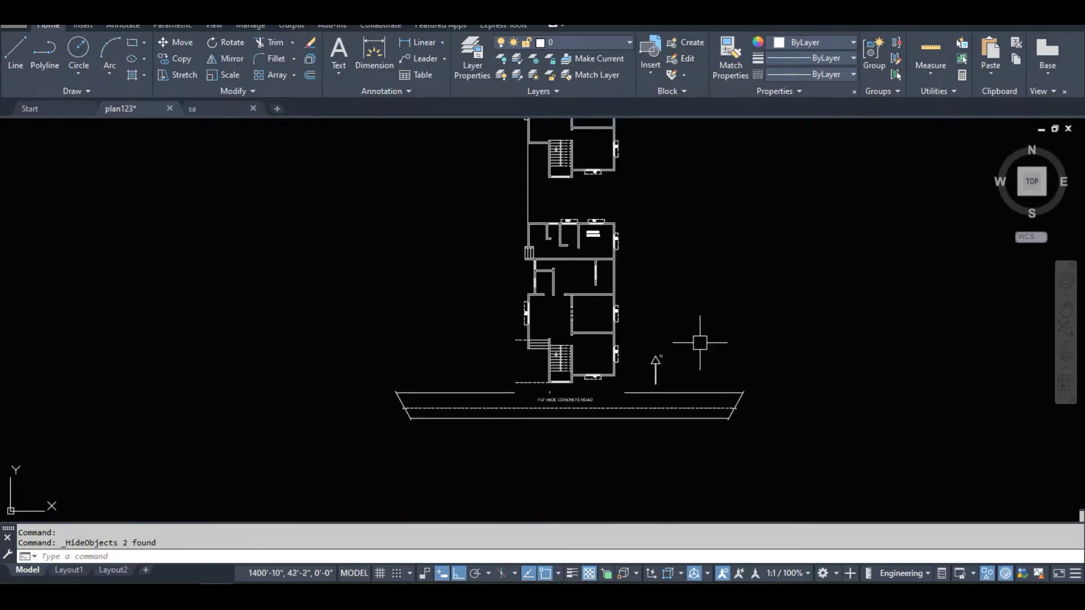
click(782, 448)
click(375, 390)
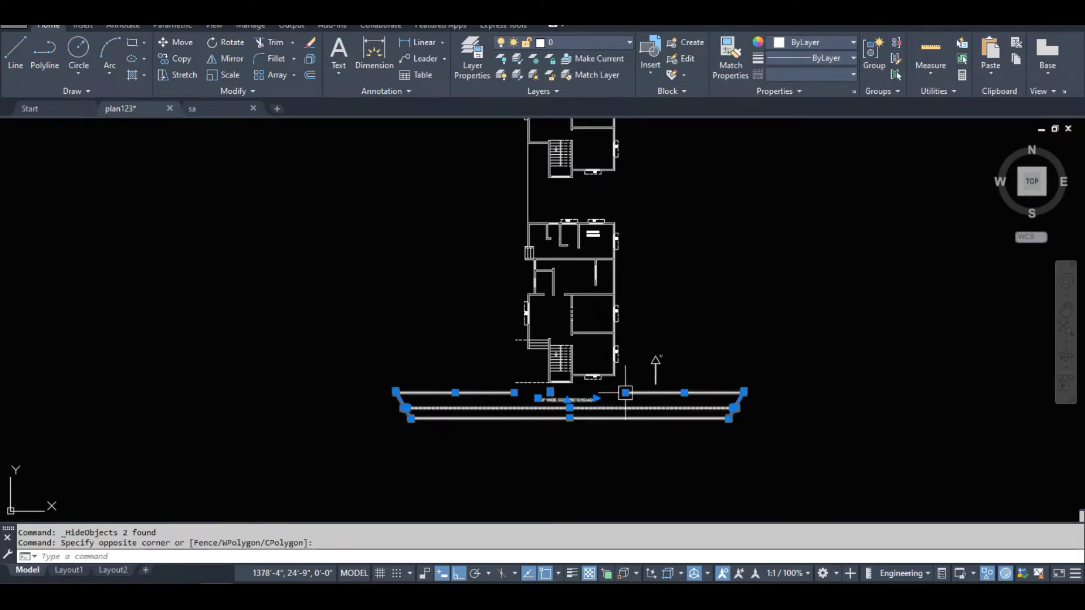
right_click(701, 227)
mouse_move(776, 289)
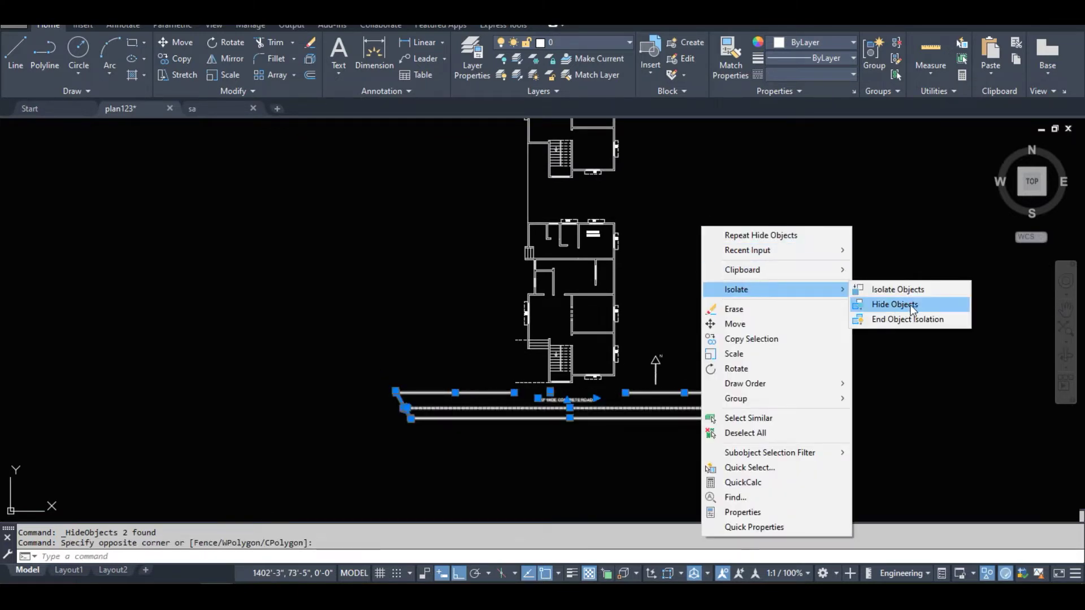
click(911, 305)
Hide the north arrow beside the floor plan
scroll(653, 388, up, 5)
click(719, 388)
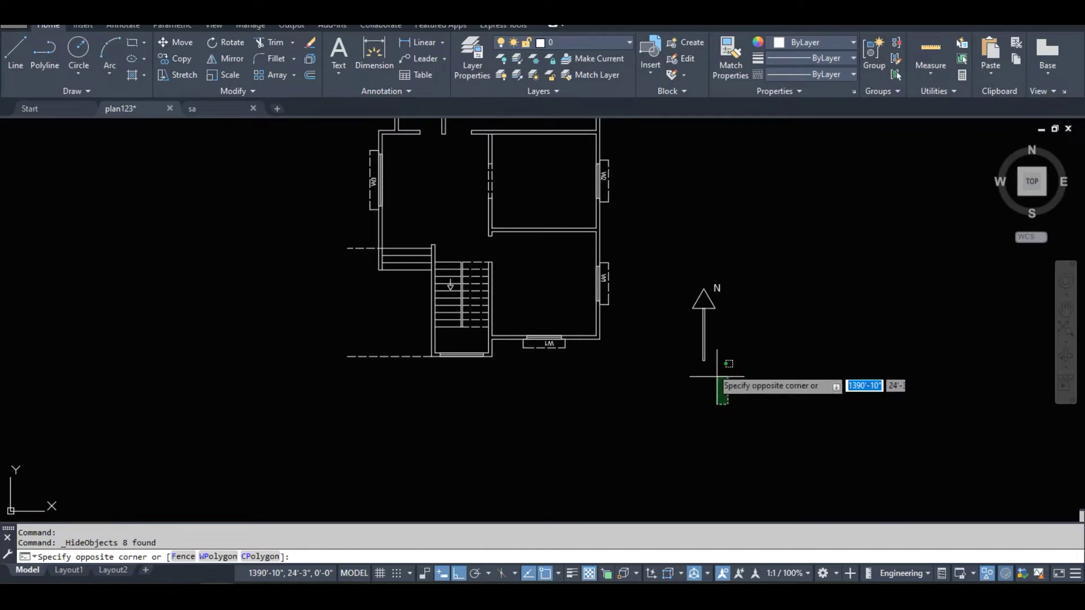
click(675, 251)
right_click(676, 250)
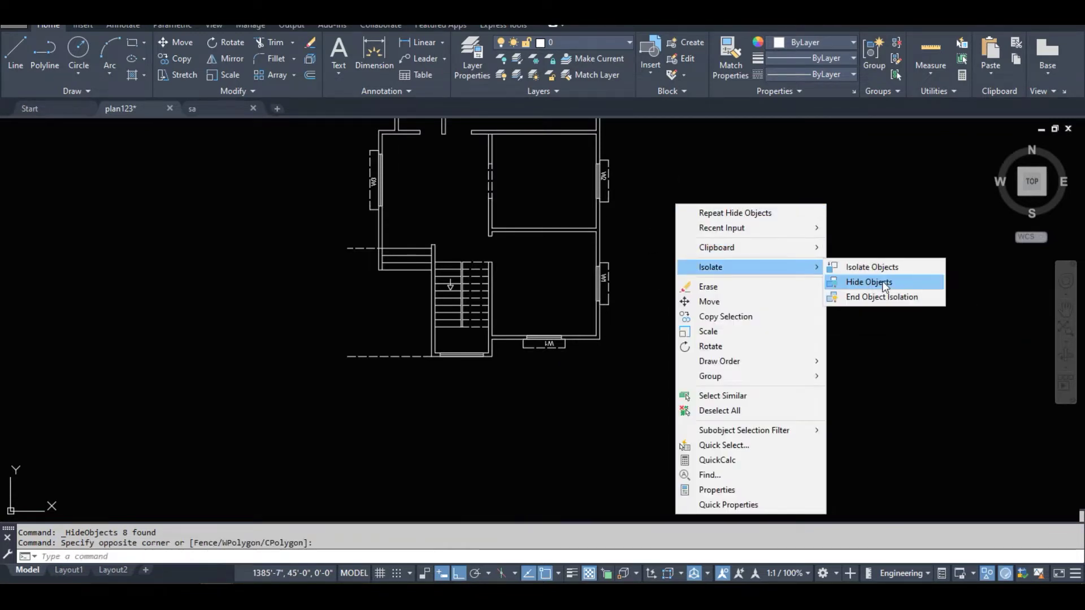
click(873, 282)
scroll(522, 335, down, 3)
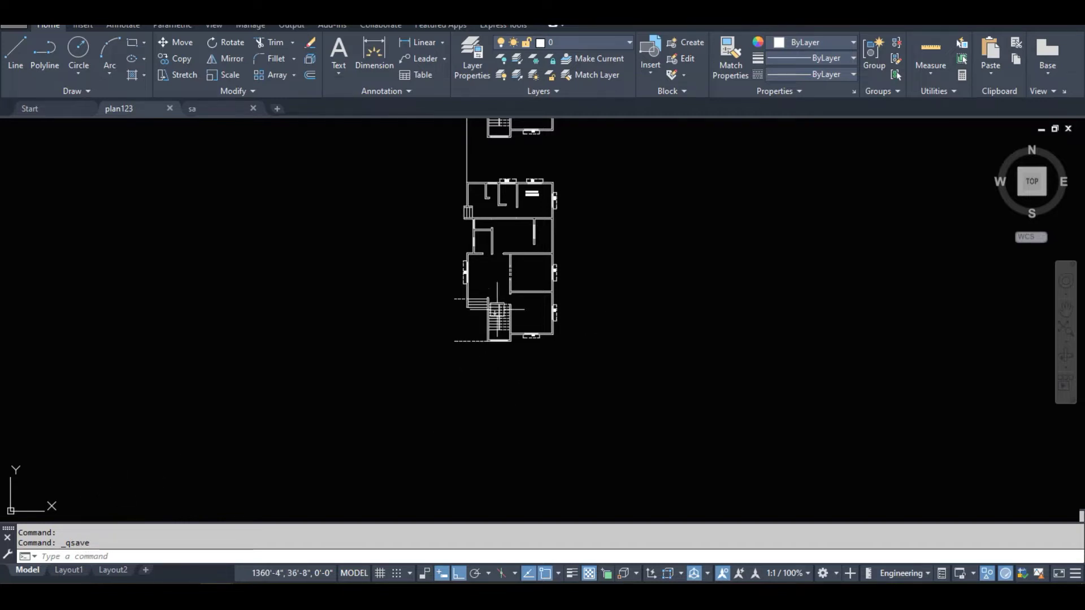
Draw a circle centred just below the floor plan, beneath the stairwell
scroll(496, 311, up, 5)
scroll(487, 290, down, 2)
scroll(491, 305, down, 1)
scroll(498, 432, up, 1)
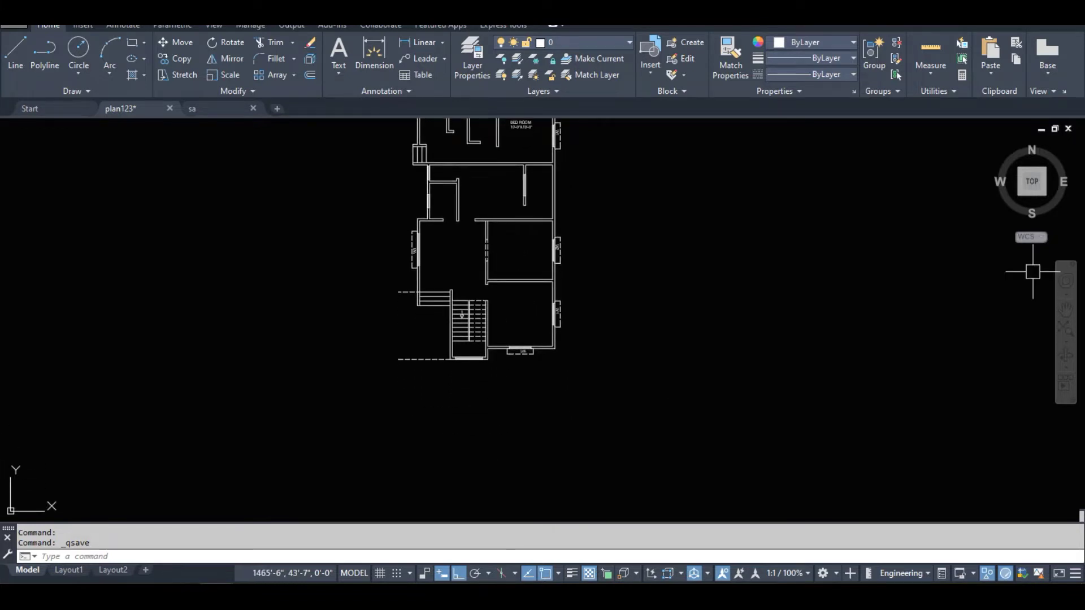
click(78, 48)
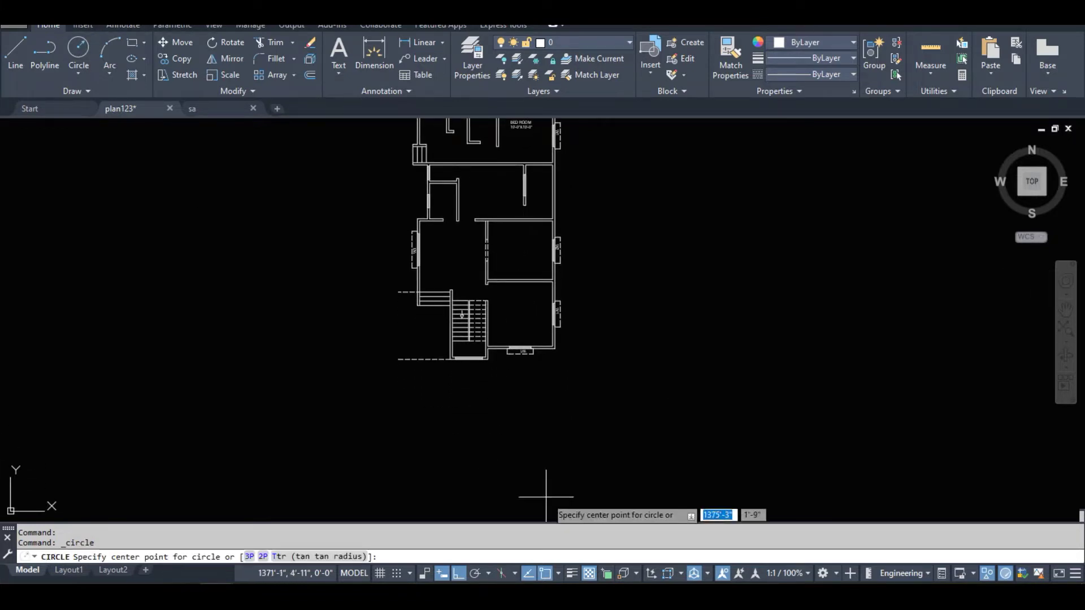
click(469, 409)
scroll(473, 390, up, 2)
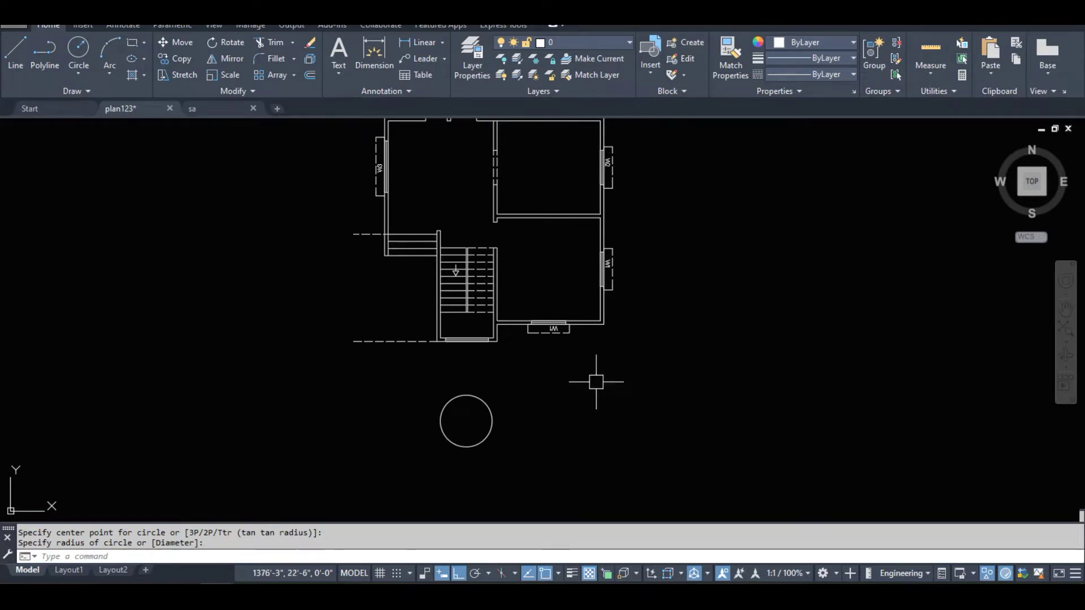
Pan and zoom to recentre the plan and the new circle
middle_drag(591, 380, 582, 404)
scroll(581, 405, down, 2)
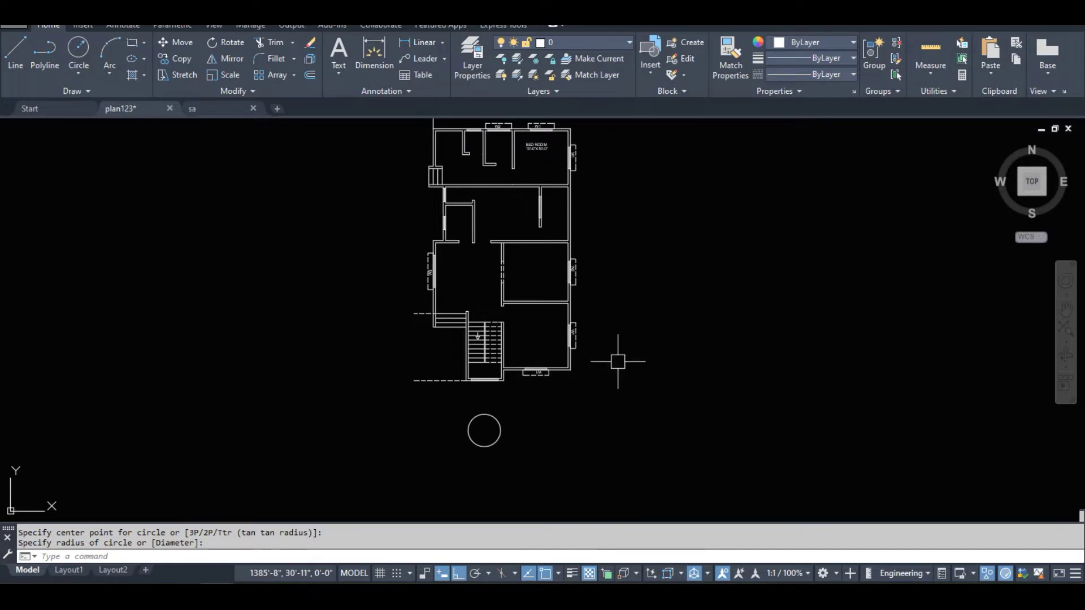
middle_drag(608, 310, 584, 341)
scroll(559, 316, down, 2)
scroll(536, 293, down, 2)
scroll(542, 294, up, 2)
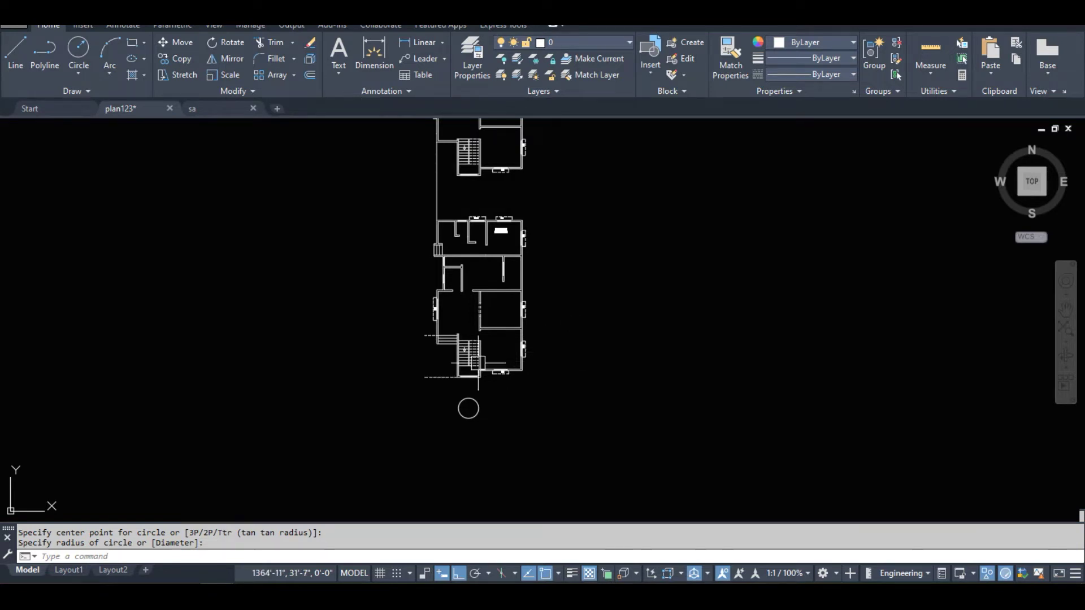
scroll(465, 362, up, 2)
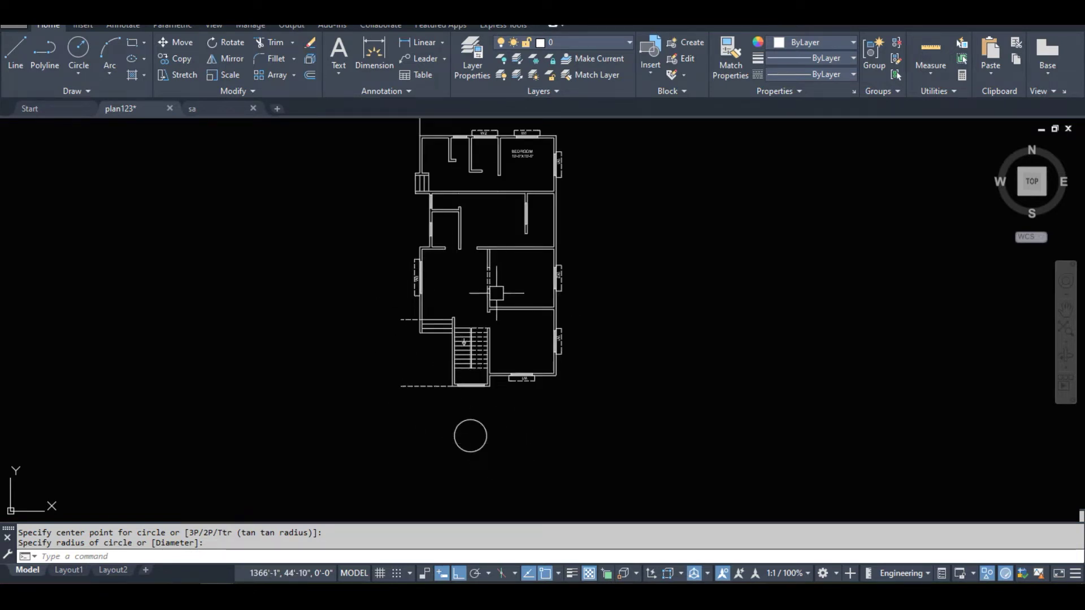
middle_drag(496, 293, 497, 329)
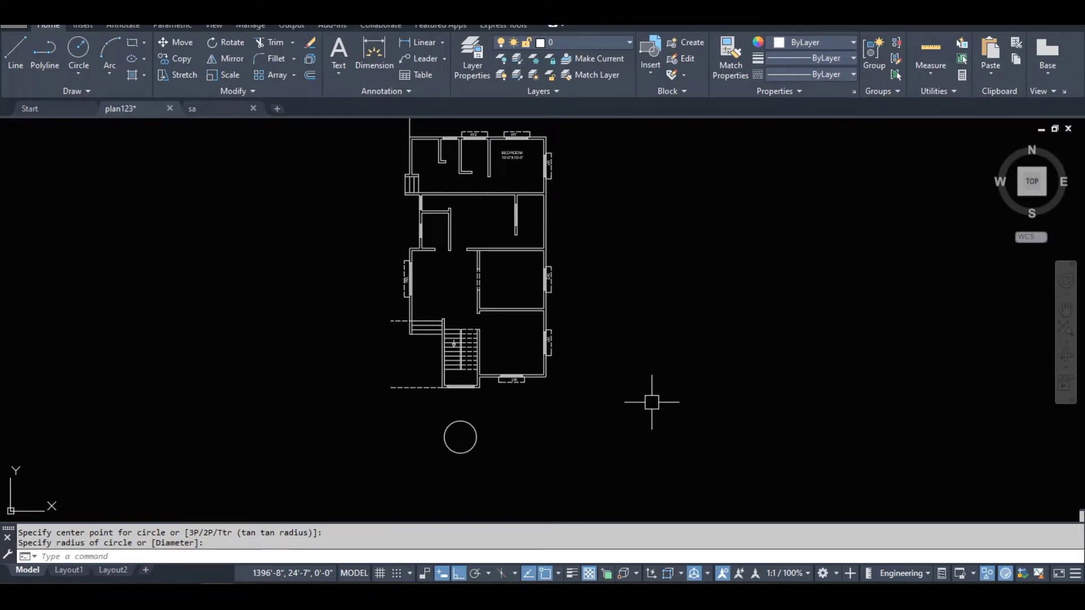
scroll(458, 433, up, 2)
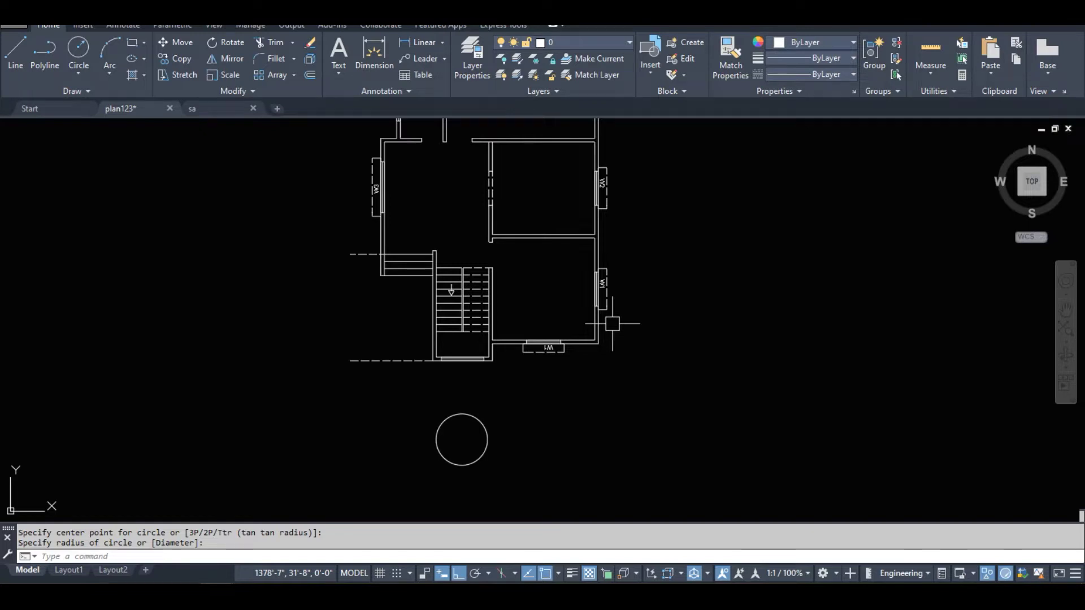
Cancel the repeated Circle command
right_click(612, 324)
key(Escape)
scroll(372, 221, up, 2)
scroll(369, 211, down, 2)
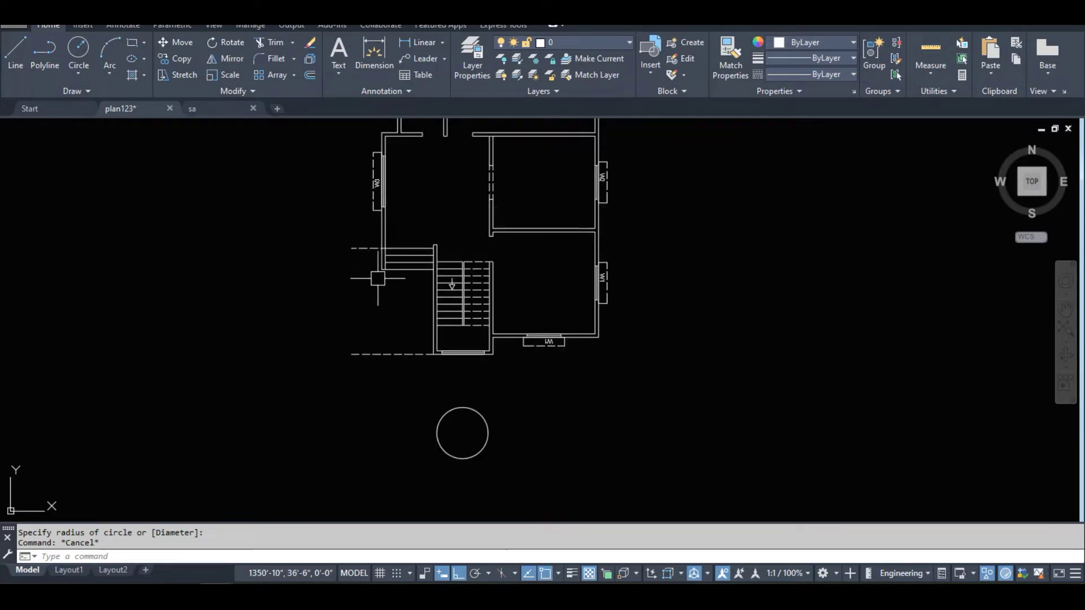
scroll(378, 279, up, 2)
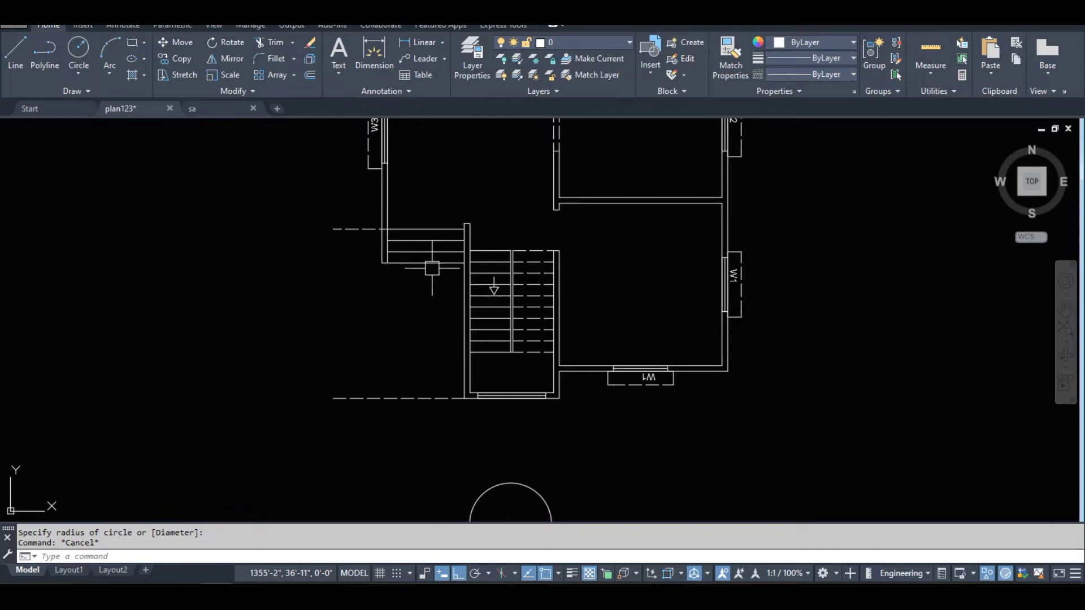
middle_drag(424, 307, 411, 281)
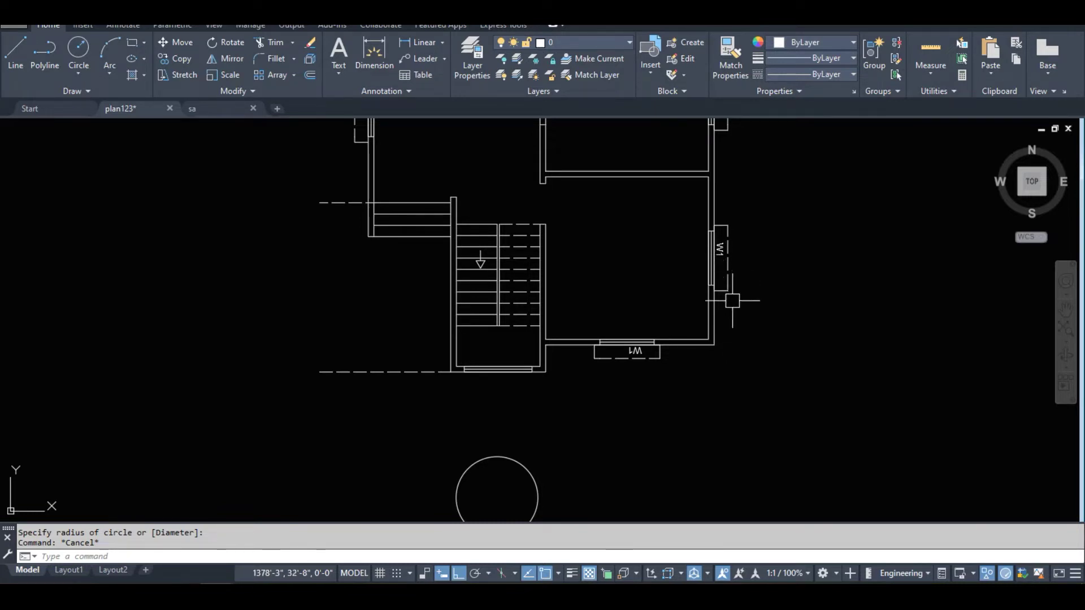
scroll(647, 296, down, 2)
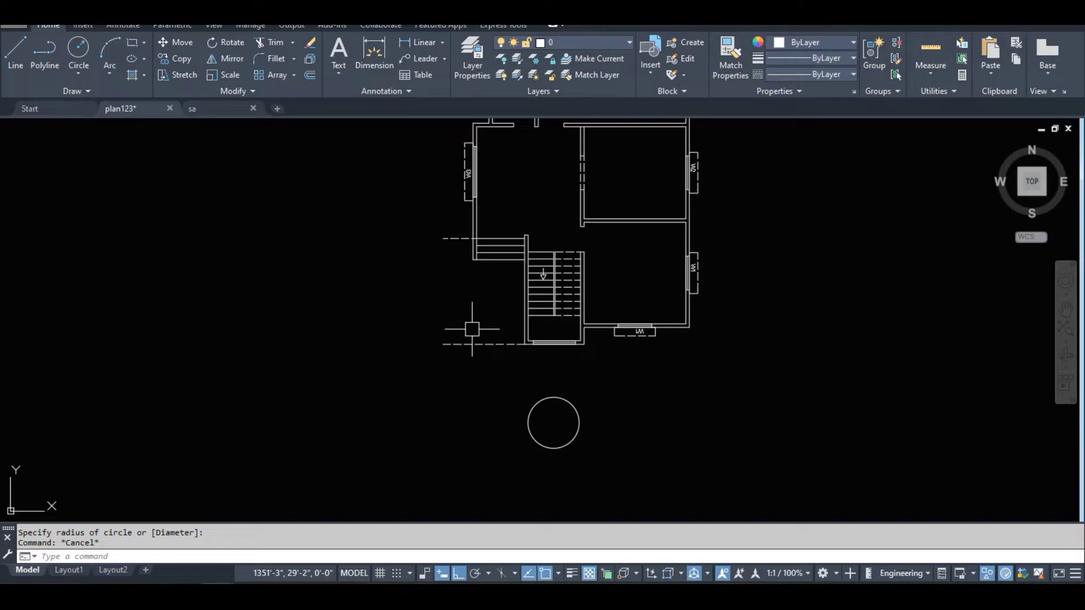
text(XL)
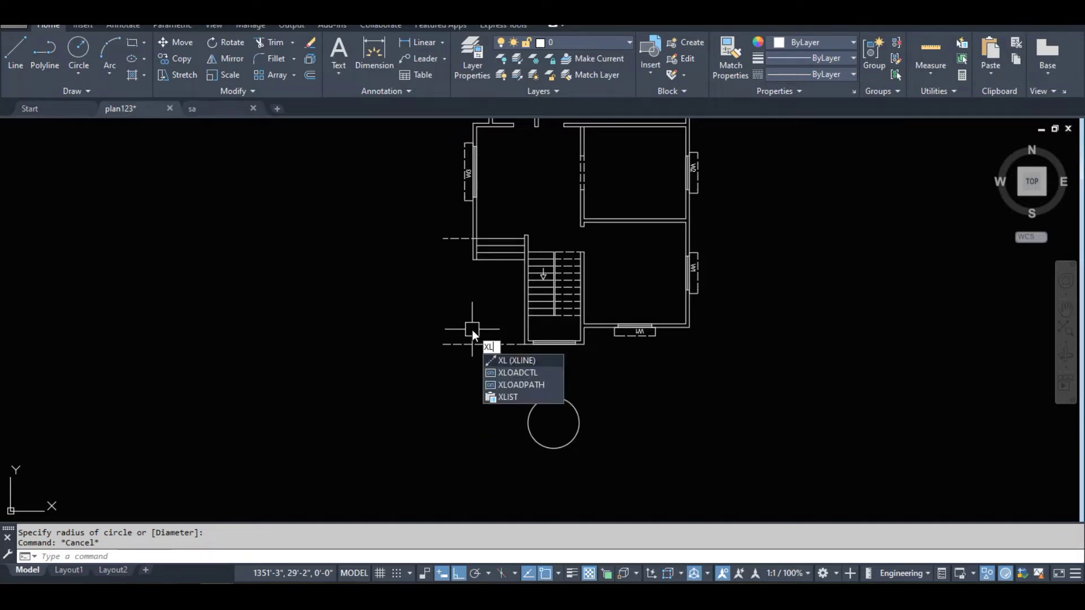
key(Return)
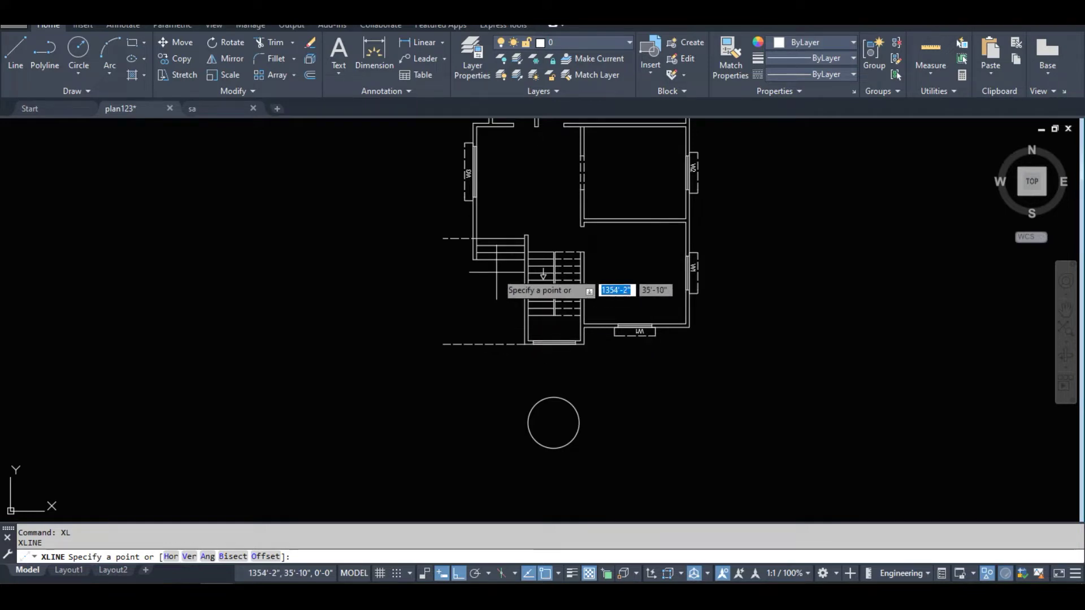
scroll(477, 351, down, 2)
scroll(481, 361, down, 3)
mouse_move(481, 245)
middle_down()
mouse_move(481, 315)
mouse_move(464, 226)
middle_up()
middle_drag(412, 420, 418, 384)
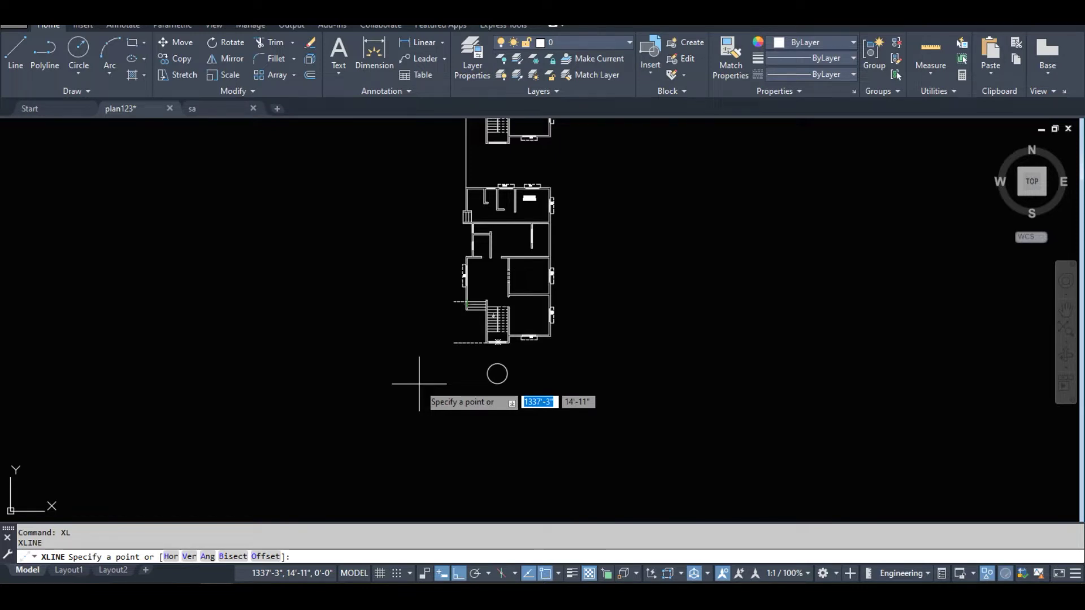
key(Escape)
scroll(446, 291, up, 3)
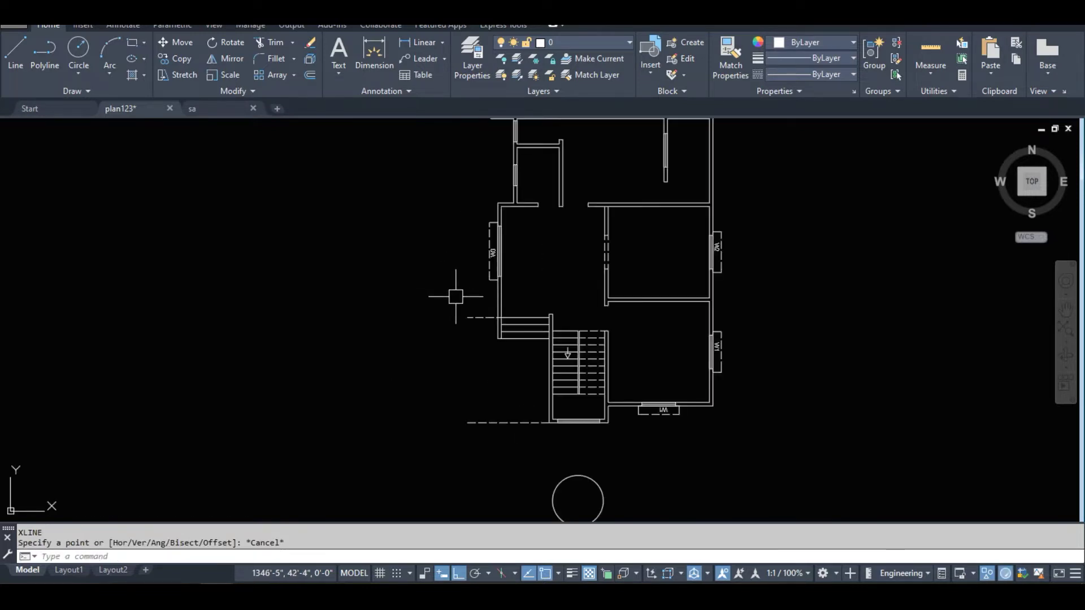
Bring the bedroom near the top, then window-select and clear the left wall block
scroll(450, 296, down, 2)
scroll(470, 254, down, 1)
scroll(475, 236, up, 2)
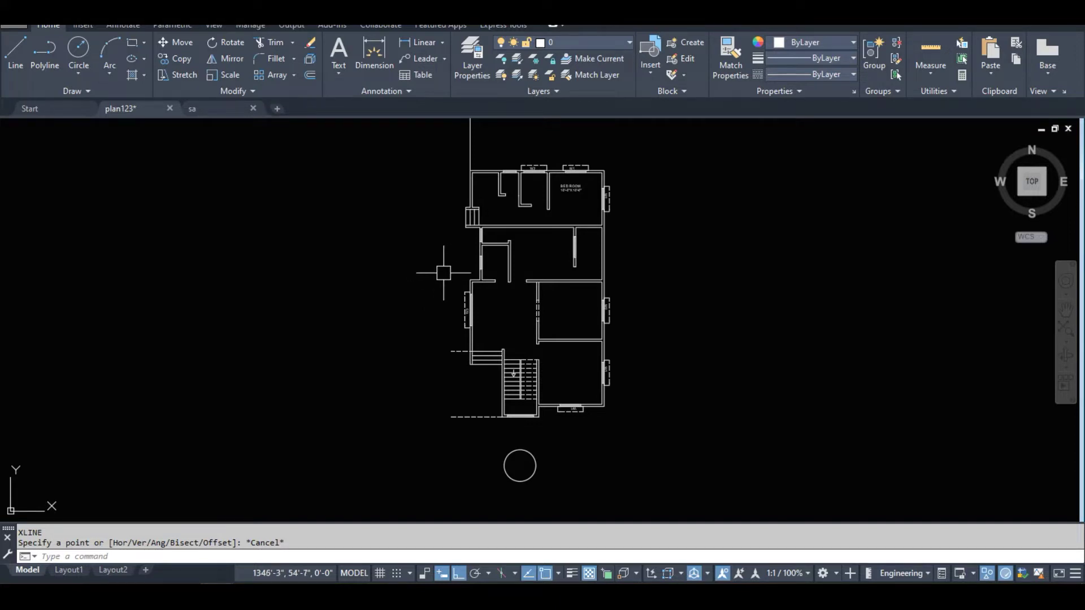
scroll(443, 266, up, 3)
scroll(456, 199, up, 2)
middle_drag(528, 215, 525, 266)
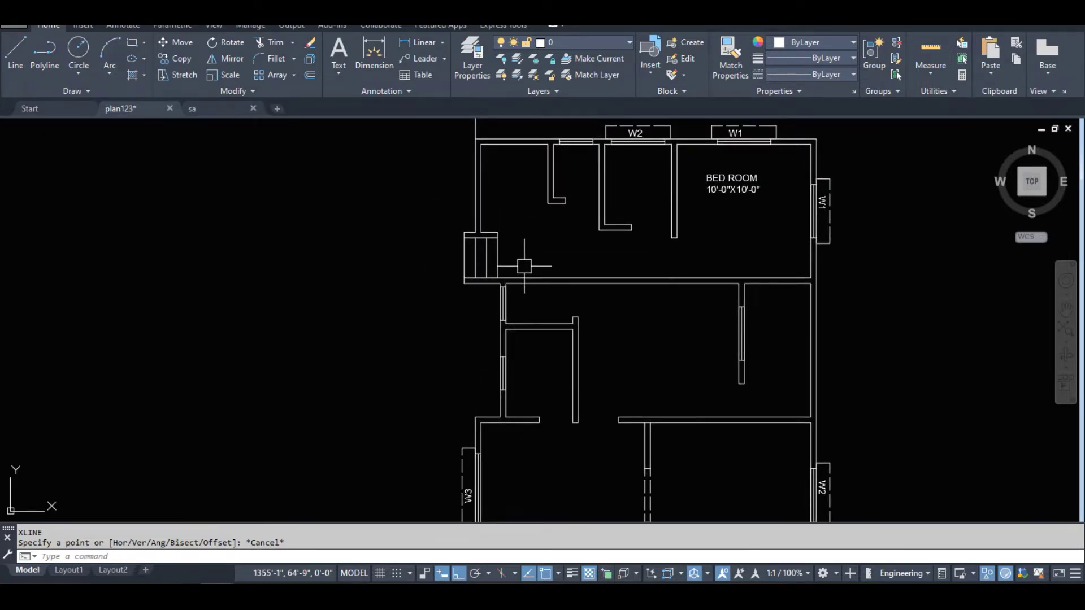
scroll(474, 233, up, 2)
click(427, 213)
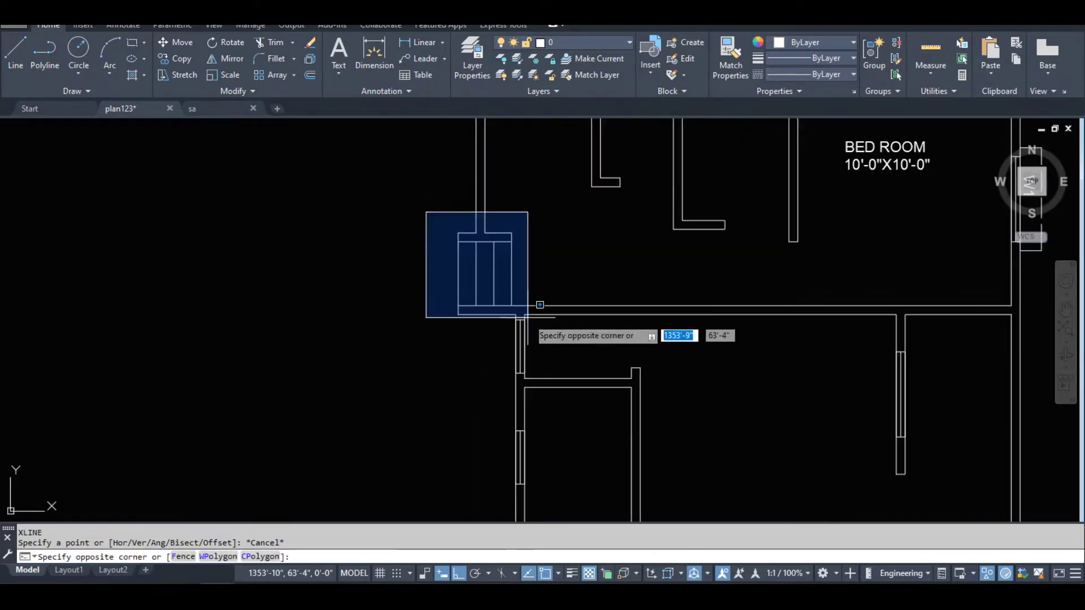
click(528, 310)
scroll(484, 295, down, 2)
scroll(483, 295, down, 1)
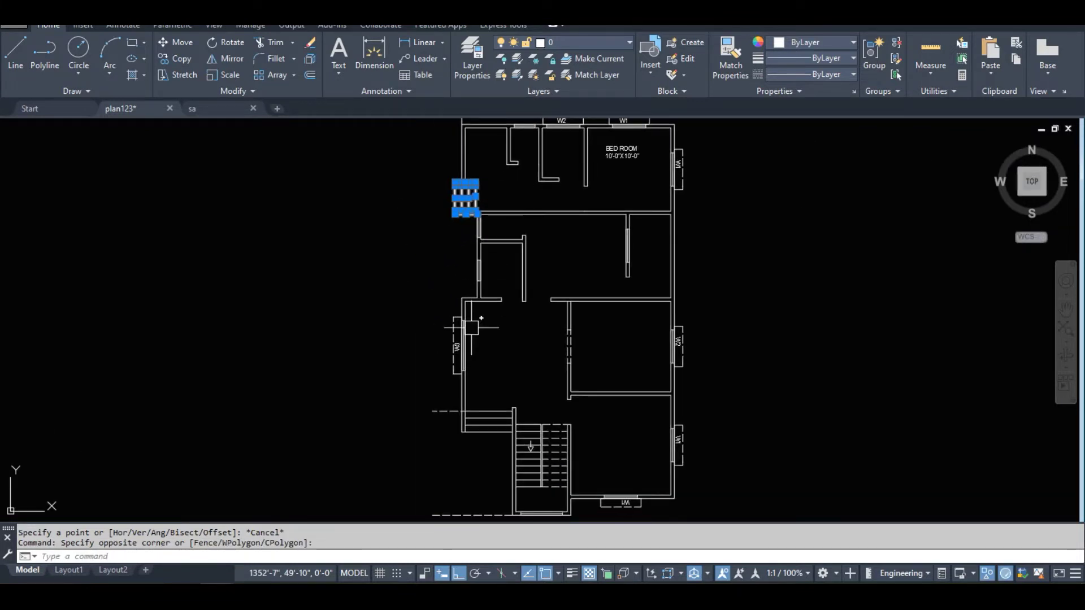
key(Escape)
scroll(455, 237, up, 5)
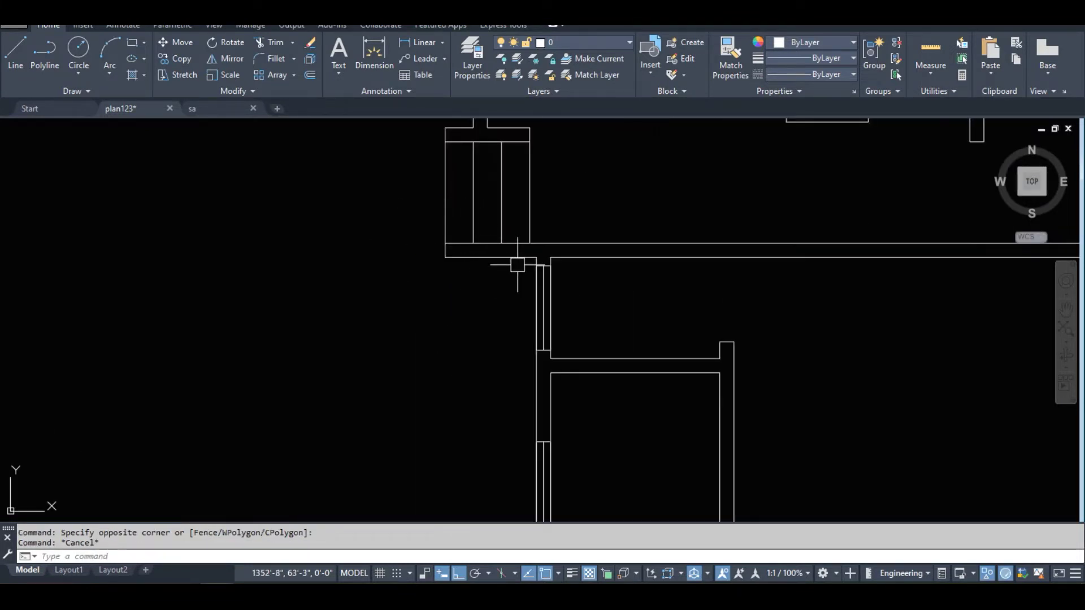
scroll(443, 267, down, 3)
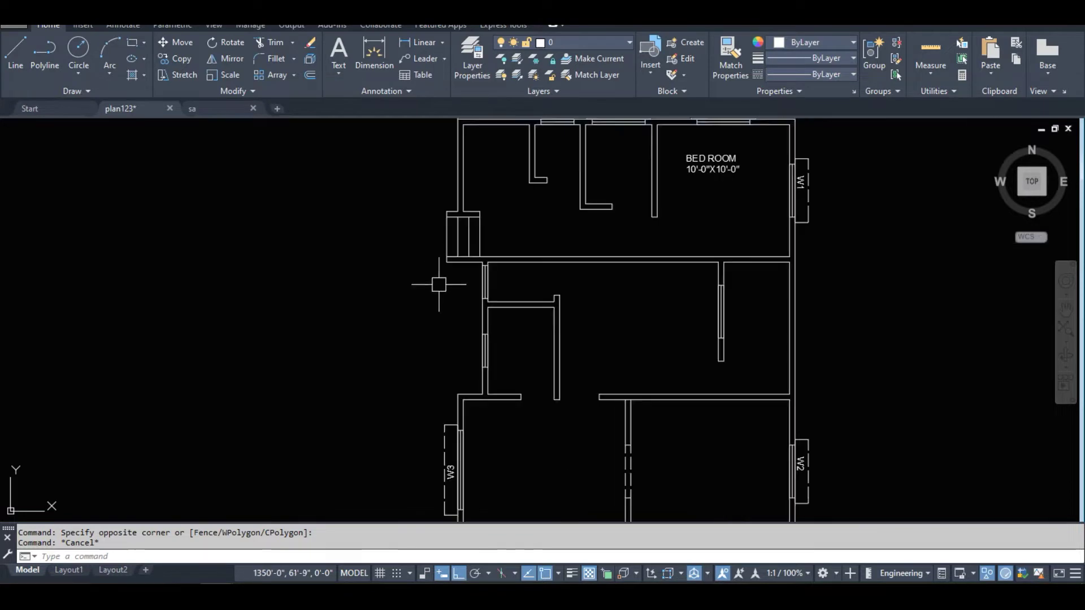
Start a vertical XLINE and then an extend, cancelling both
text(xl)
key(Return)
text(v)
key(Return)
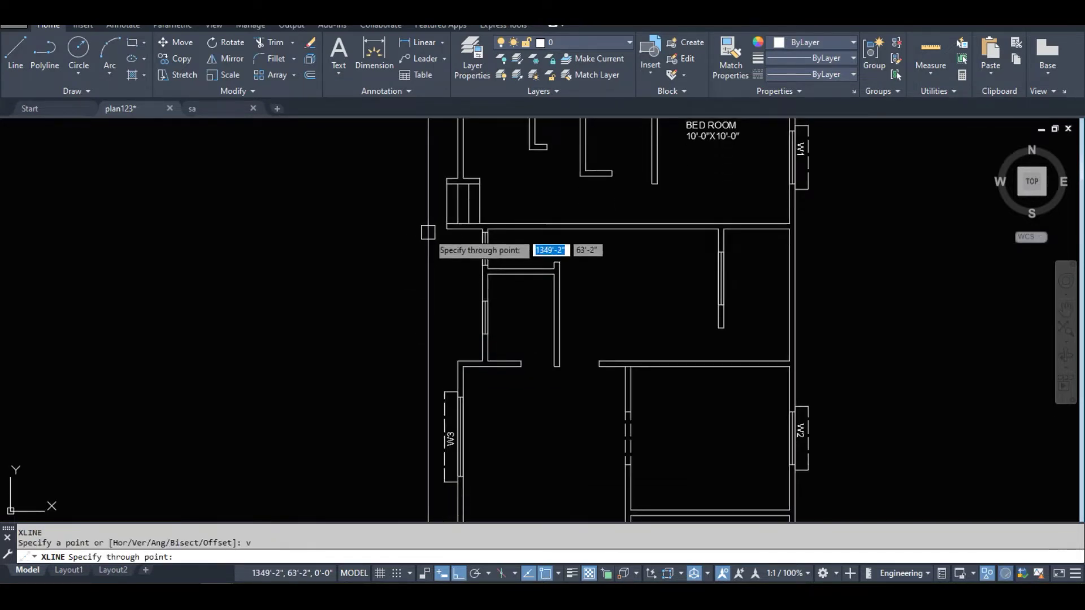
scroll(430, 234, up, 2)
scroll(452, 243, up, 2)
key(Escape)
key(Escape)
text(ex)
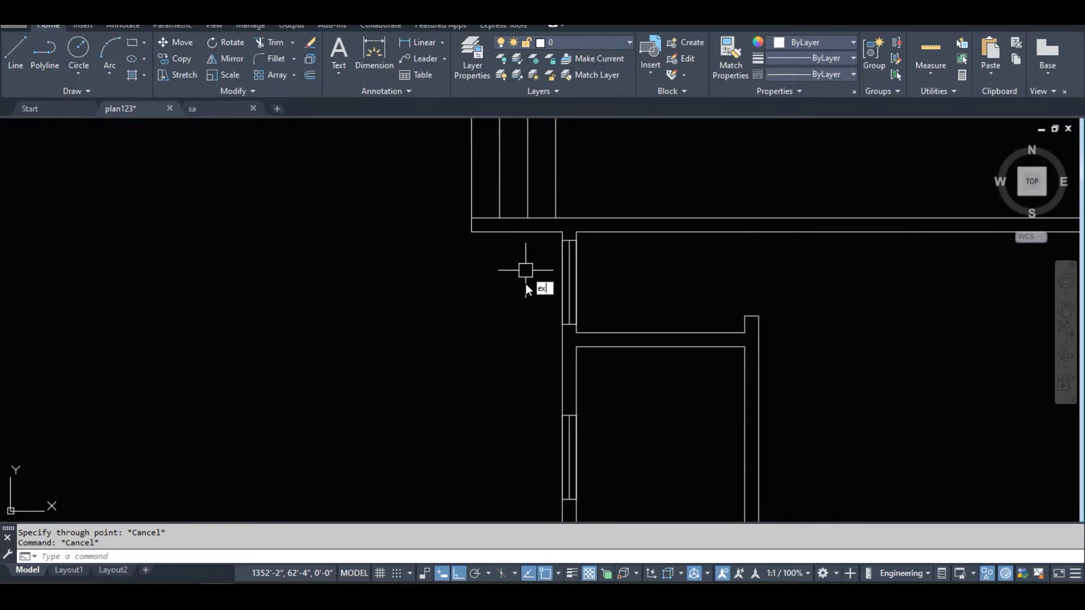
key(Return)
key(Return)
scroll(566, 232, up, 1)
scroll(569, 229, up, 1)
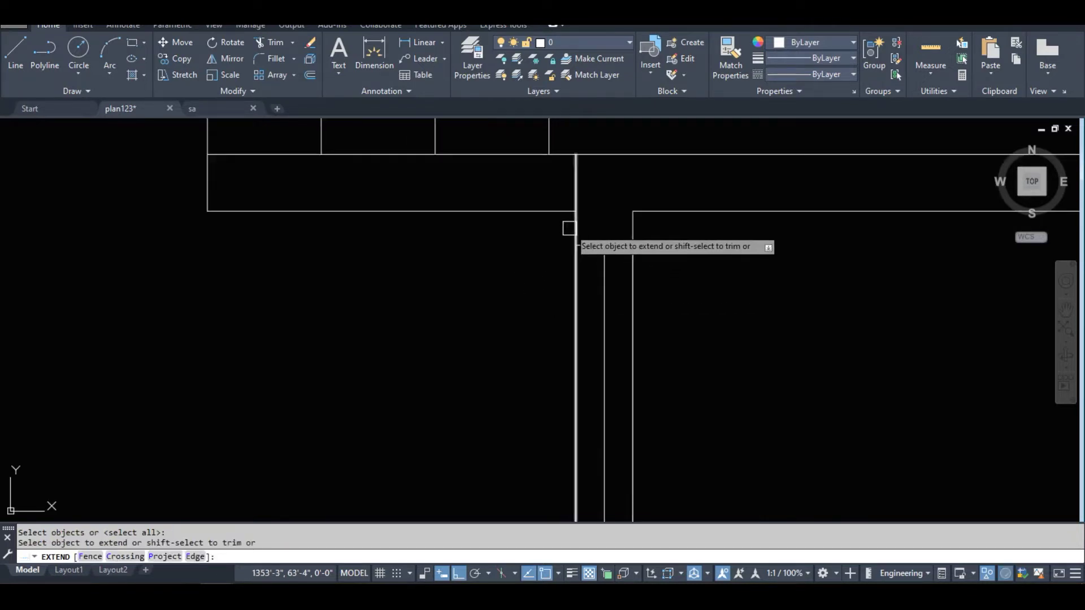
key(Escape)
Window-select the horizontal wall line and erase it
click(465, 244)
click(196, 193)
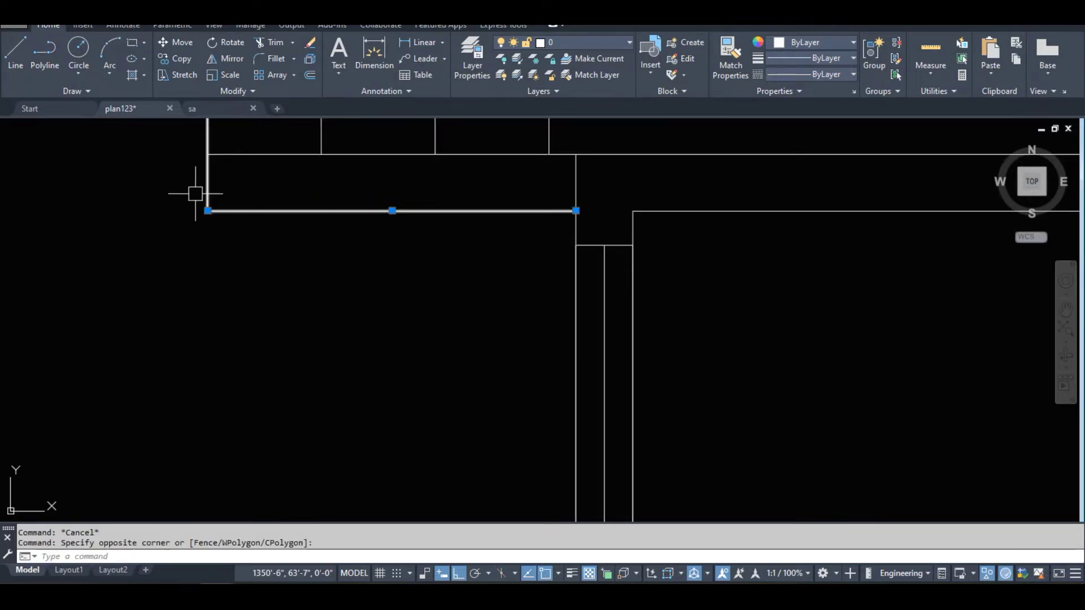
key(Escape)
click(333, 238)
click(570, 173)
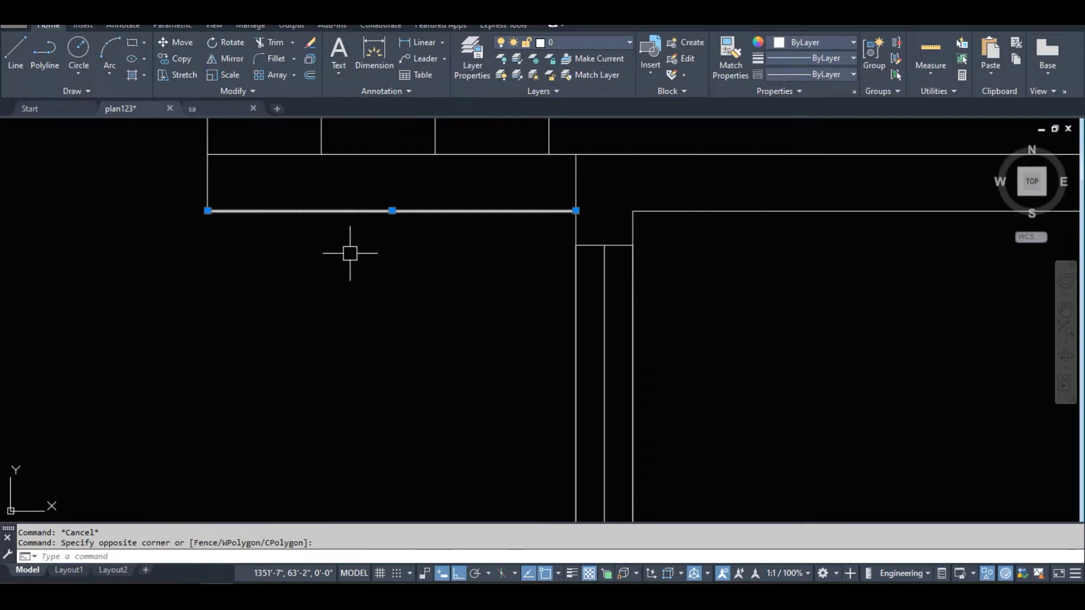
key(Delete)
Start TRIM, cancel it, and zoom around the plan
text(tr)
key(Return)
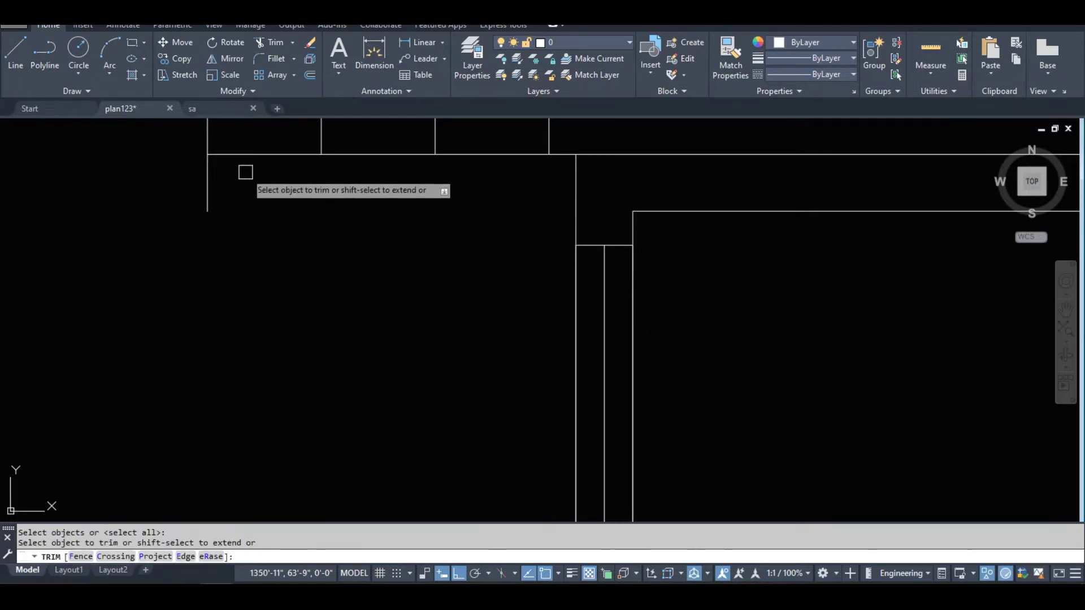
scroll(360, 311, down, 5)
key(Escape)
scroll(361, 282, down, 3)
scroll(368, 266, down, 2)
scroll(376, 272, up, 2)
scroll(364, 255, up, 2)
scroll(394, 279, up, 1)
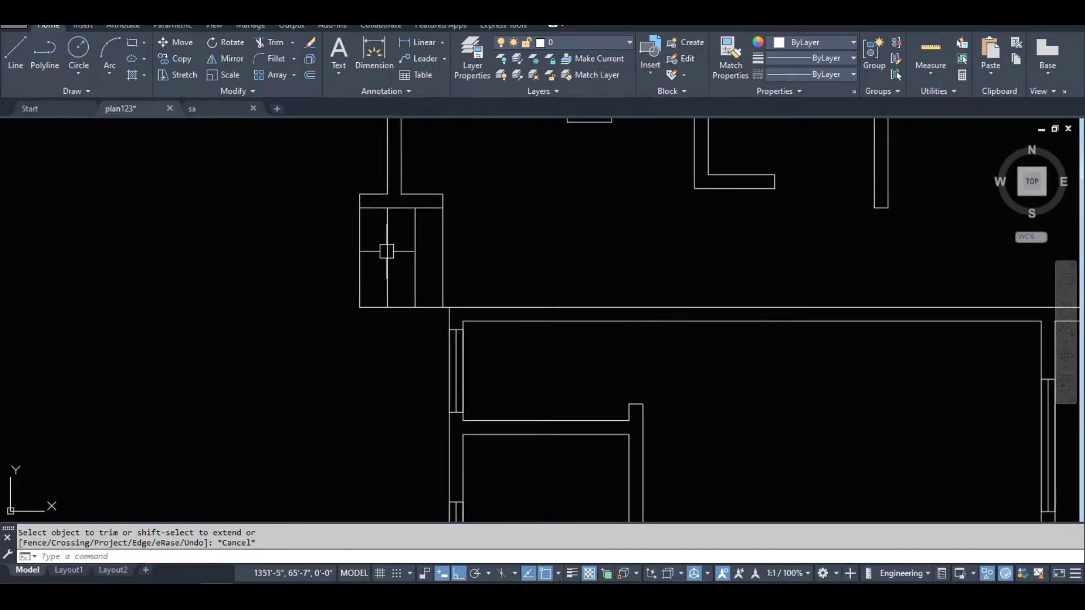
scroll(424, 282, down, 2)
scroll(413, 308, up, 1)
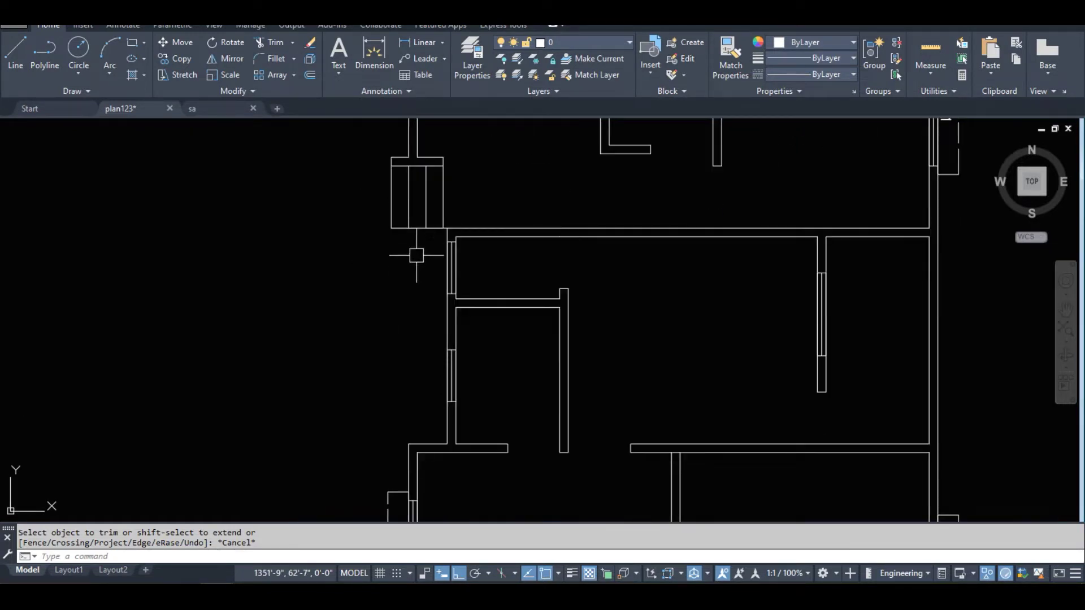
Undo the ERASE, TRIM and EXTEND edits and view the whole floor plan
key(ctrl+z)
key(ctrl+z)
key(ctrl+z)
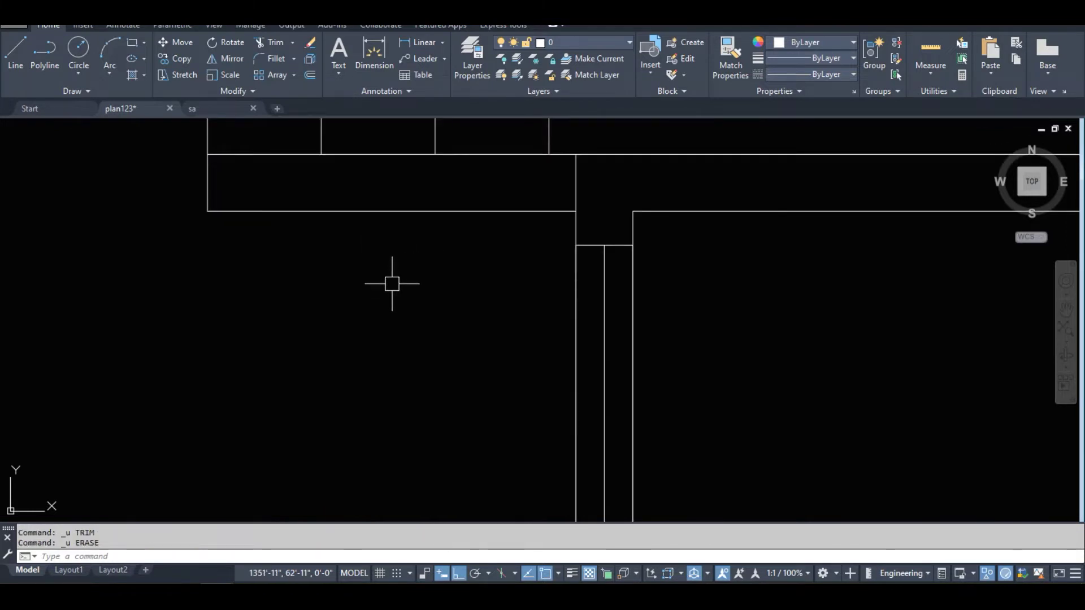
scroll(390, 286, down, 1)
key(ctrl+z)
key(ctrl+z)
scroll(395, 283, down, 2)
scroll(395, 283, down, 1)
middle_drag(394, 283, 412, 145)
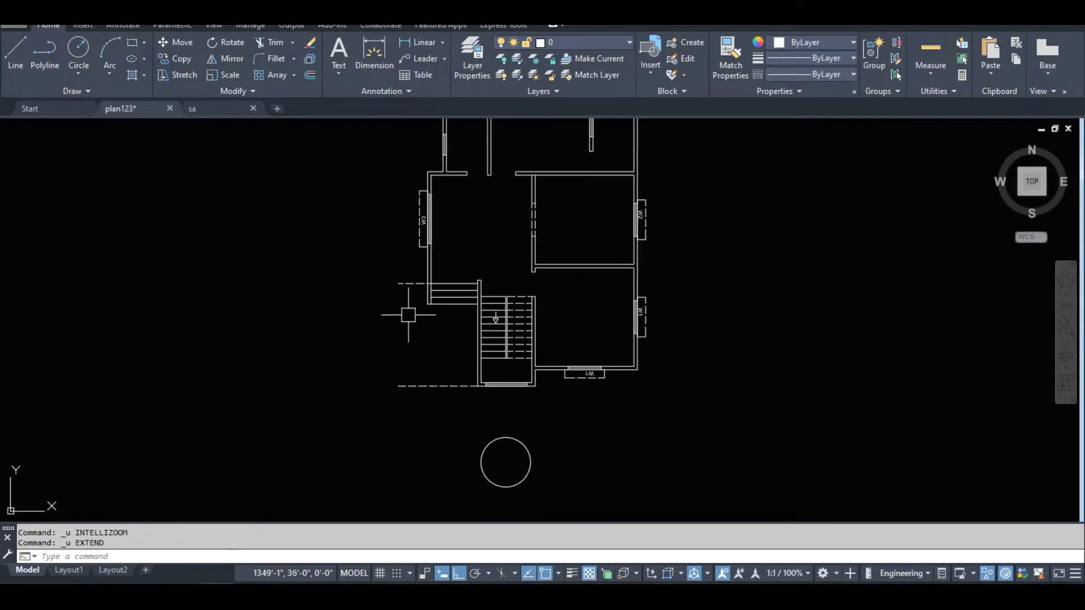
Abandon a vertical XLINE, then select and delete the stray vertical wall line on the left
text(xl)
key(Return)
text(v)
key(Return)
middle_drag(341, 252, 361, 396)
scroll(361, 396, up, 4)
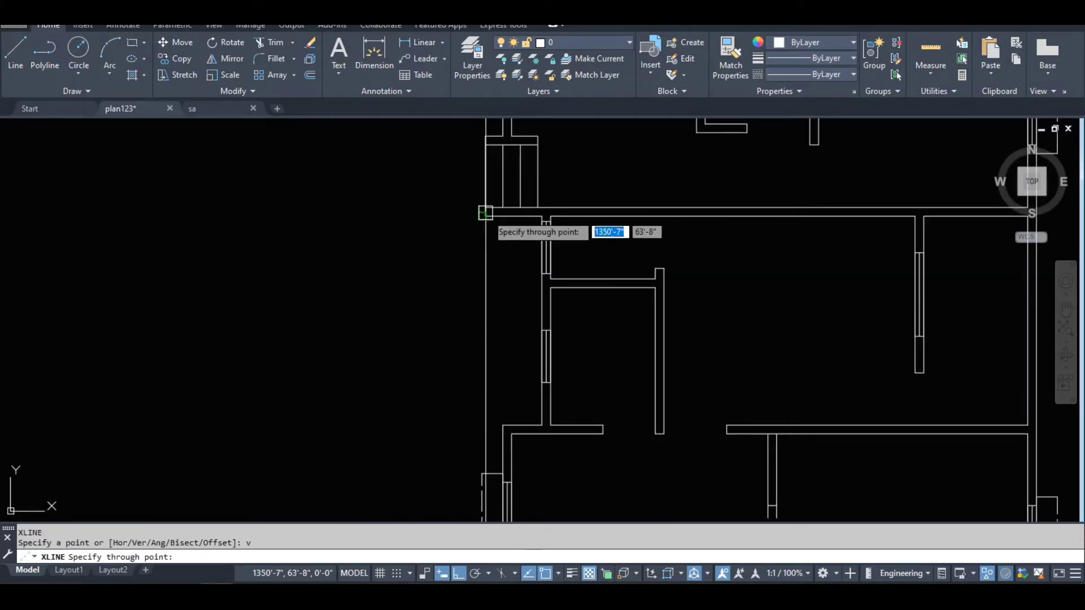
scroll(444, 196, down, 2)
scroll(444, 225, down, 1)
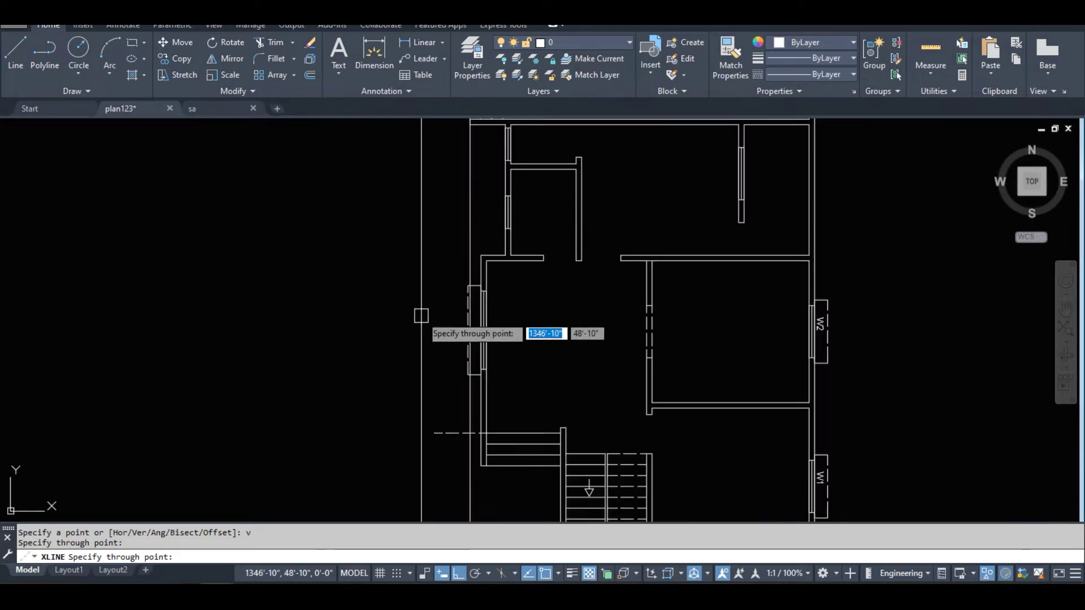
key(Escape)
drag(476, 225, 457, 231)
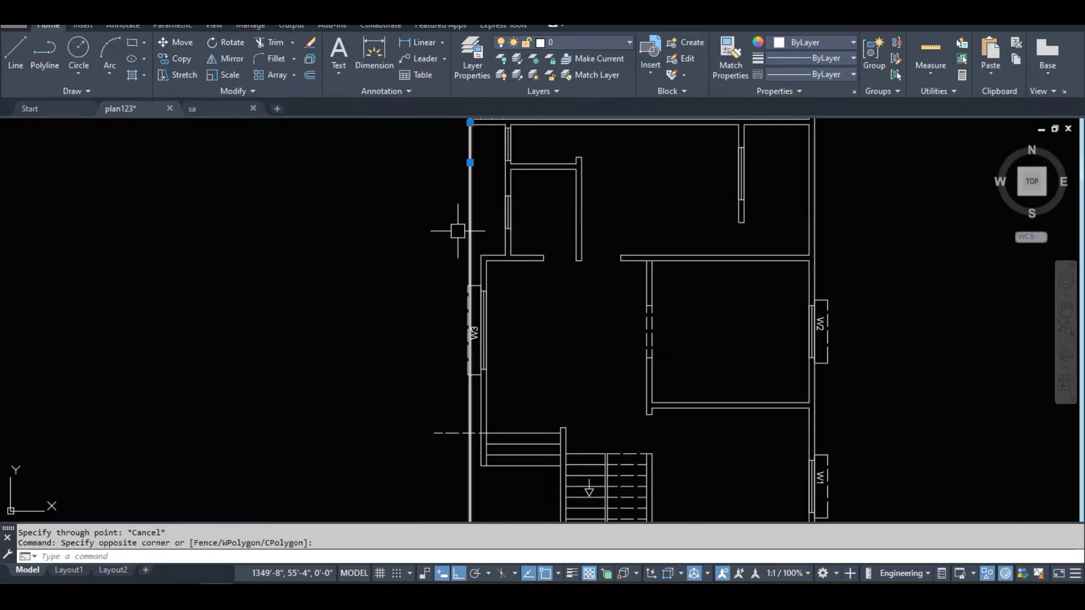
key(Delete)
Place a vertical construction line through the left wall endpoint
text(l)
key(Return)
text(c)
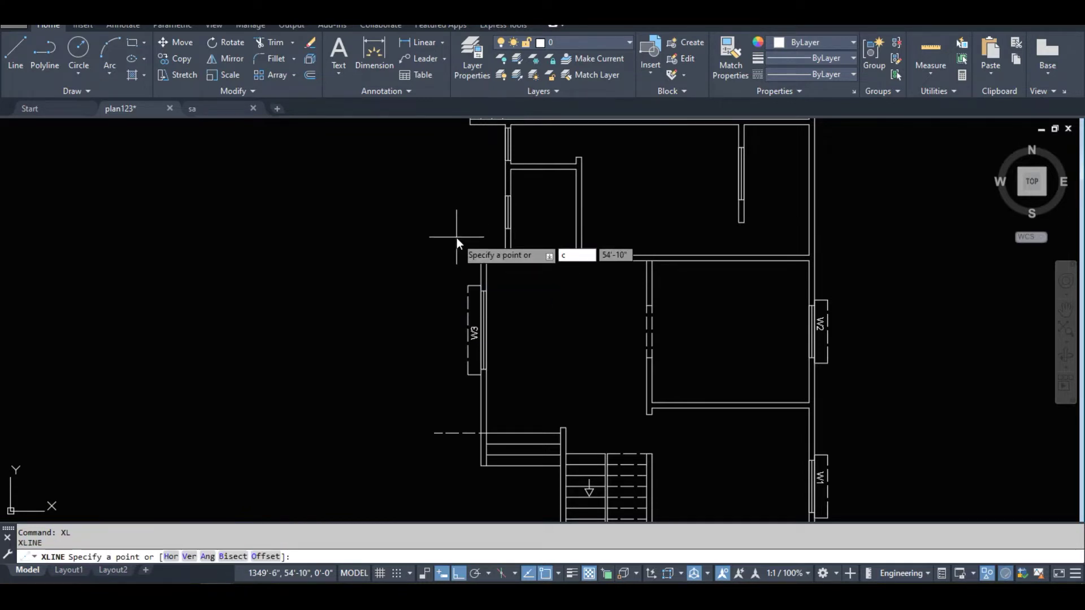
key(BackSpace)
text(v)
key(Return)
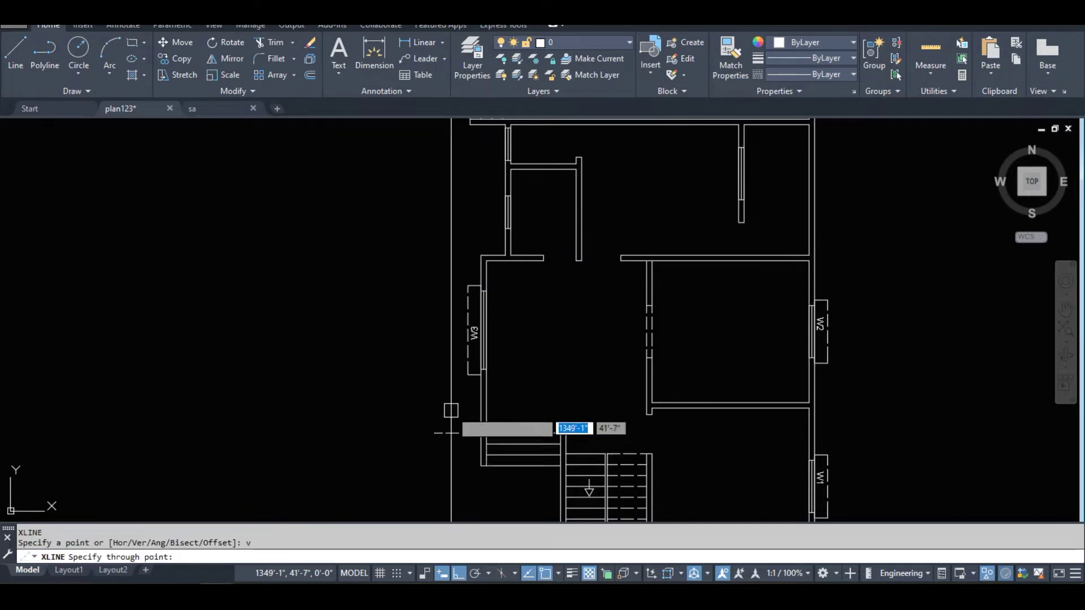
scroll(472, 344, up, 4)
scroll(489, 322, down, 1)
scroll(414, 342, down, 3)
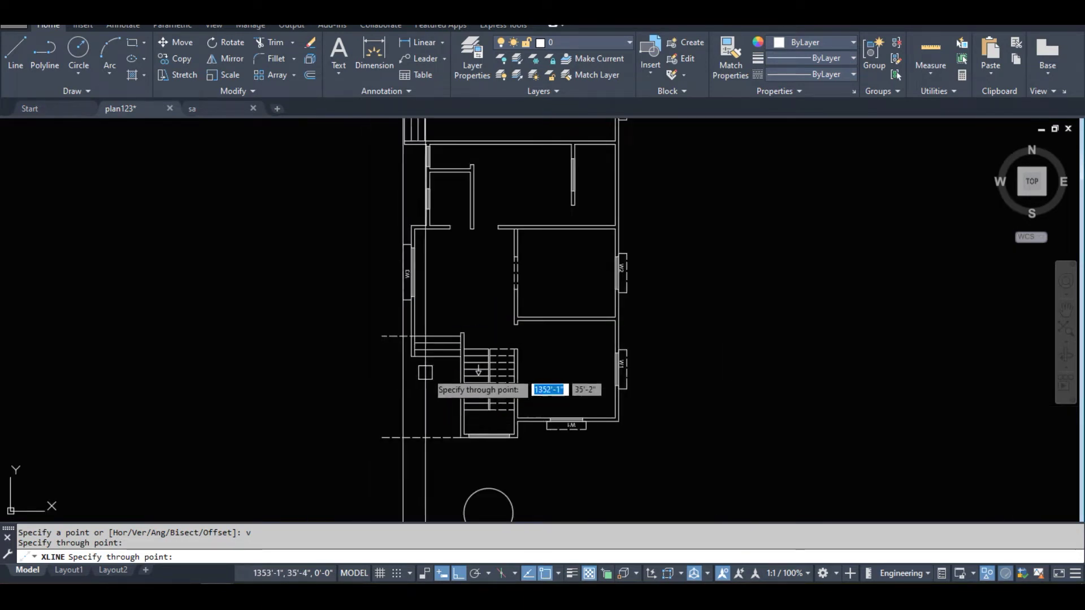
scroll(432, 382, up, 5)
click(354, 310)
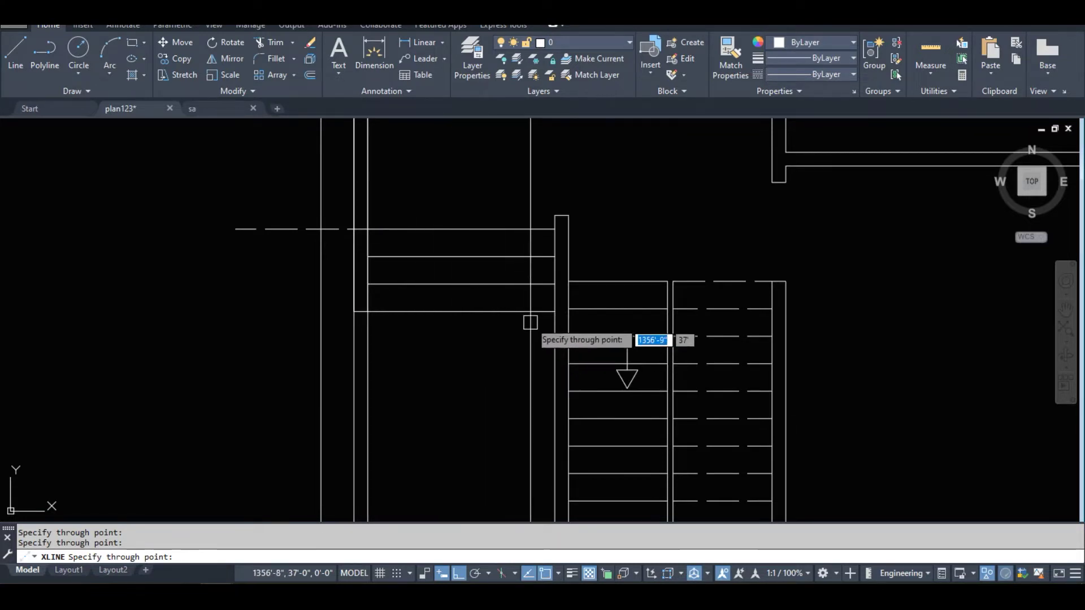
Add vertical construction lines through wall edges across the plan toward W1, then finish
scroll(543, 310, down, 3)
scroll(524, 425, up, 3)
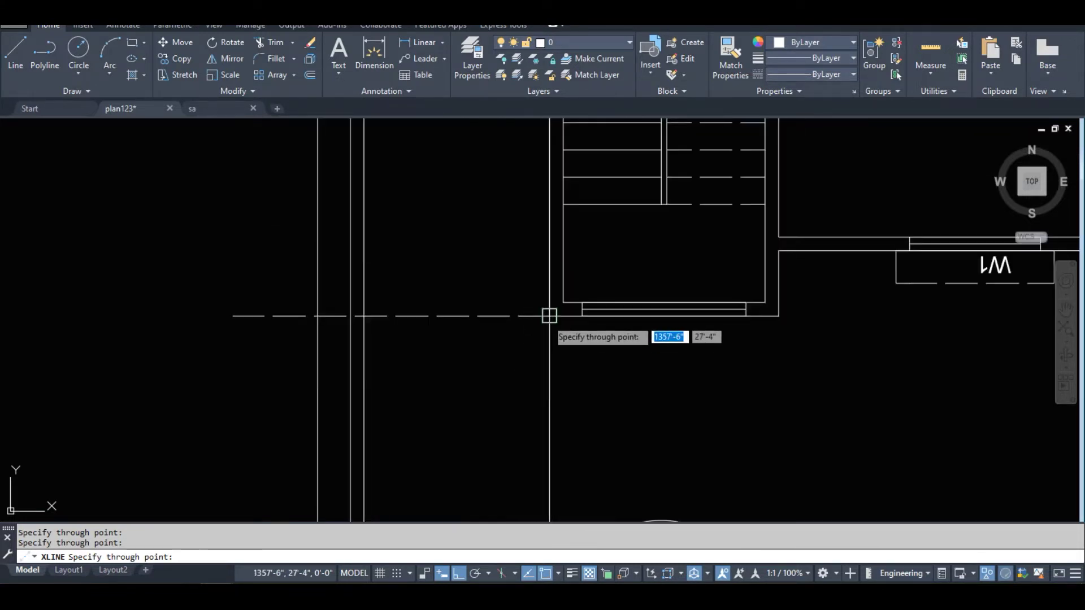
scroll(485, 345, up, 3)
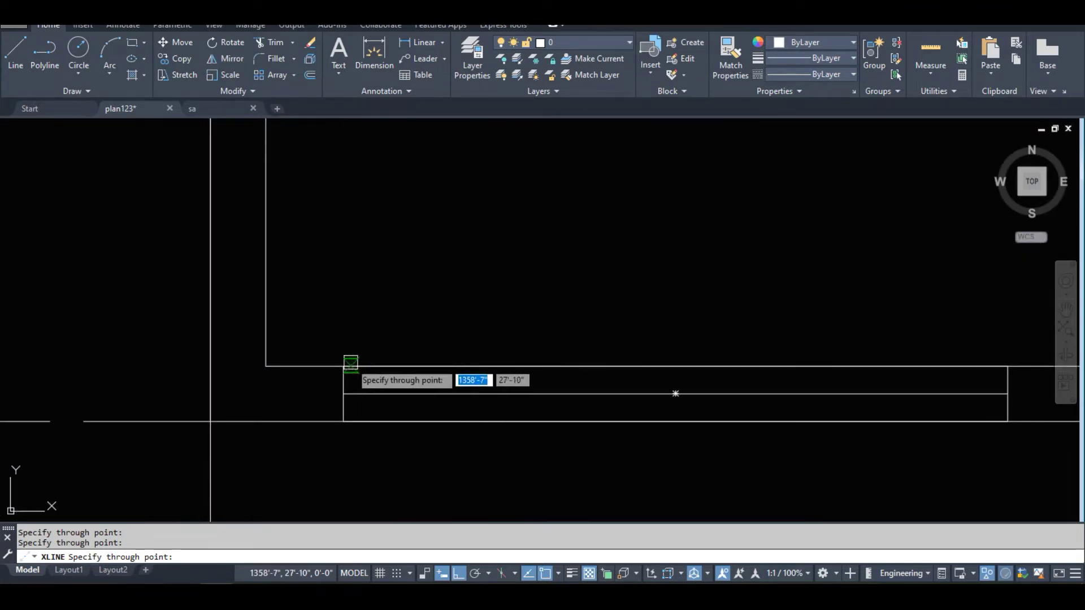
scroll(545, 371, down, 2)
scroll(537, 355, up, 2)
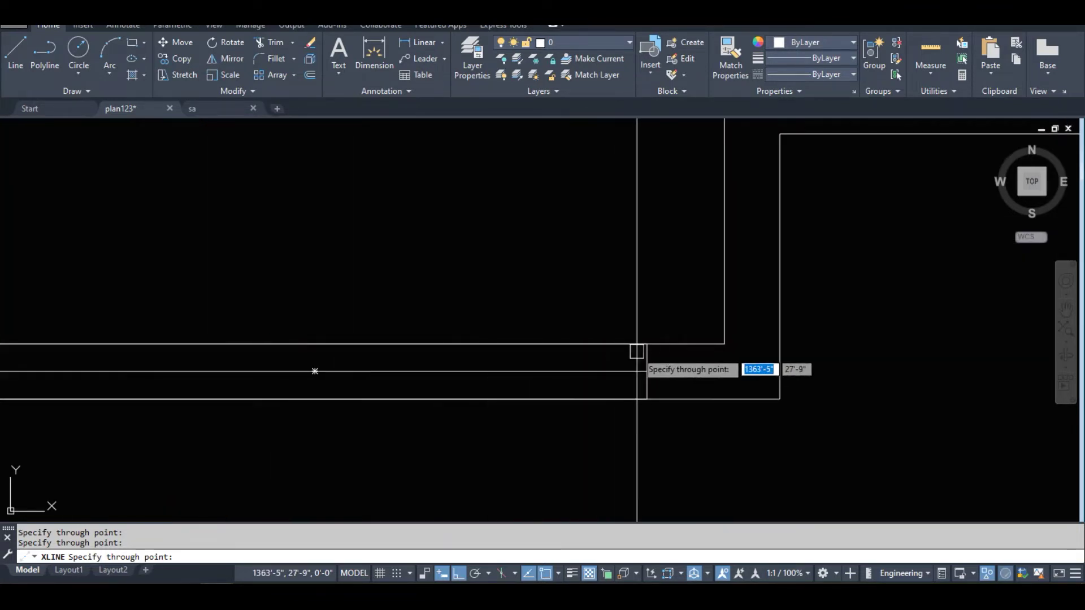
scroll(647, 345, down, 2)
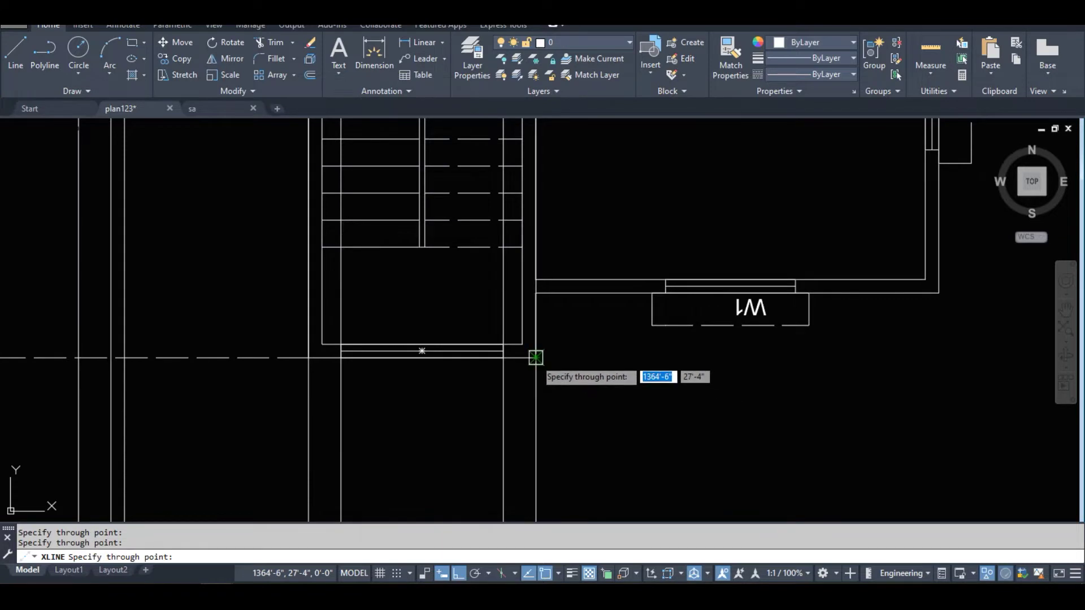
middle_drag(668, 371, 453, 376)
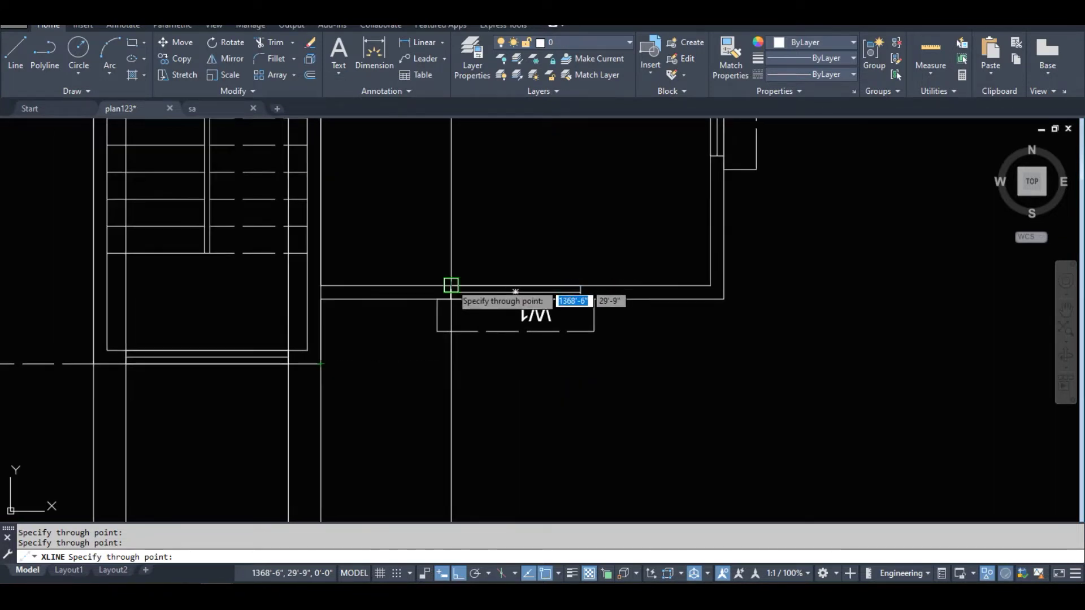
scroll(451, 283, up, 5)
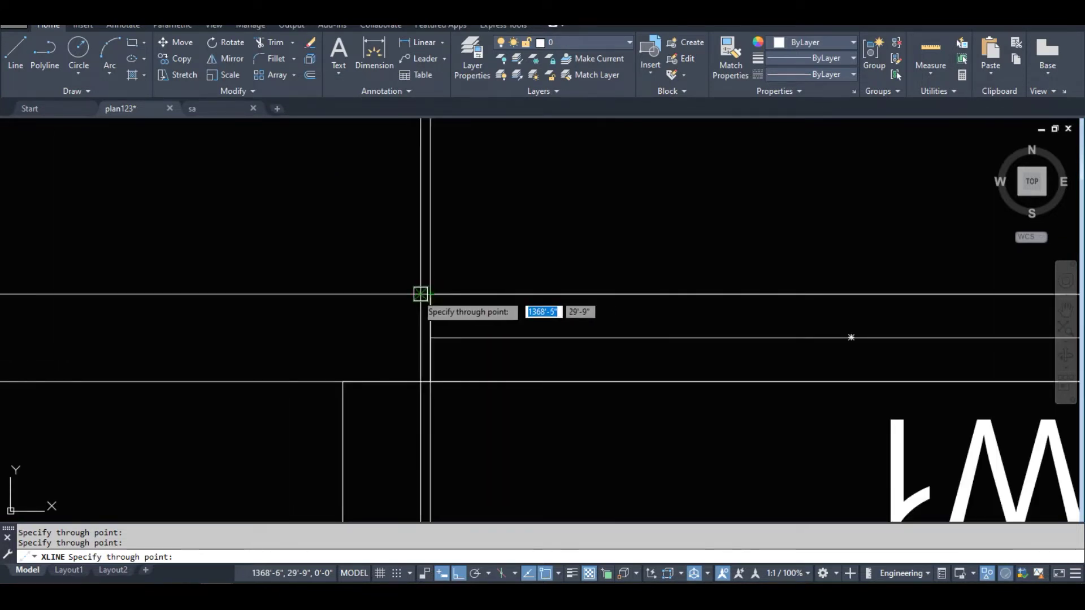
scroll(430, 294, down, 5)
middle_drag(590, 343, 505, 355)
mouse_move(514, 317)
middle_down()
mouse_move(583, 385)
mouse_move(588, 430)
mouse_move(600, 317)
middle_up()
scroll(543, 305, down, 5)
key(Escape)
Window-select the circle below the plan and delete it
scroll(435, 362, up, 2)
click(392, 311)
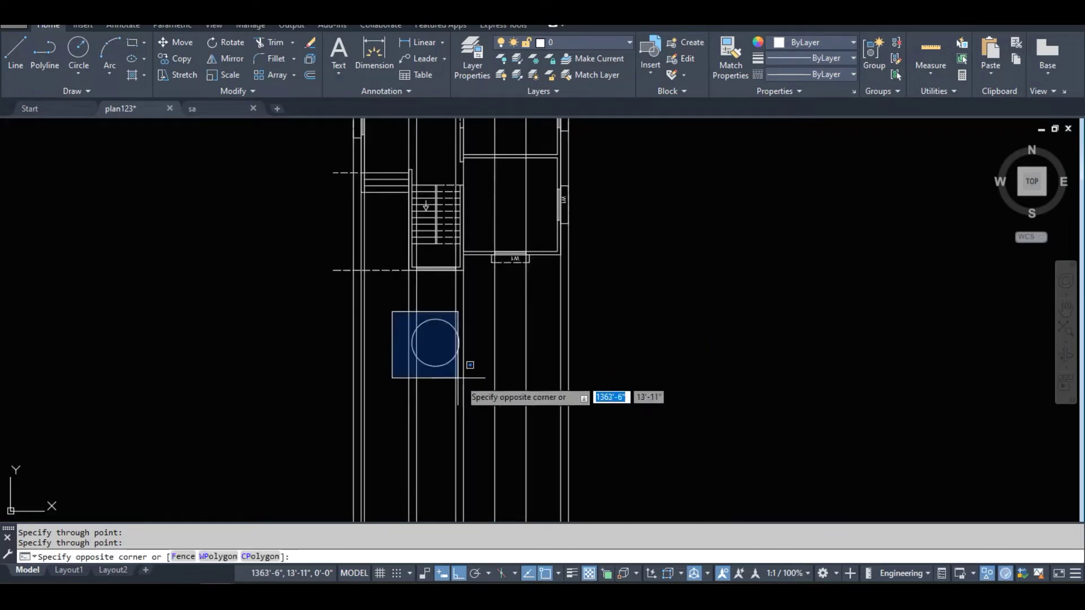
click(461, 380)
key(Delete)
Pan and zoom over the stacked plans, from the upper rooms down to the stairs
scroll(359, 346, down, 3)
scroll(345, 374, down, 2)
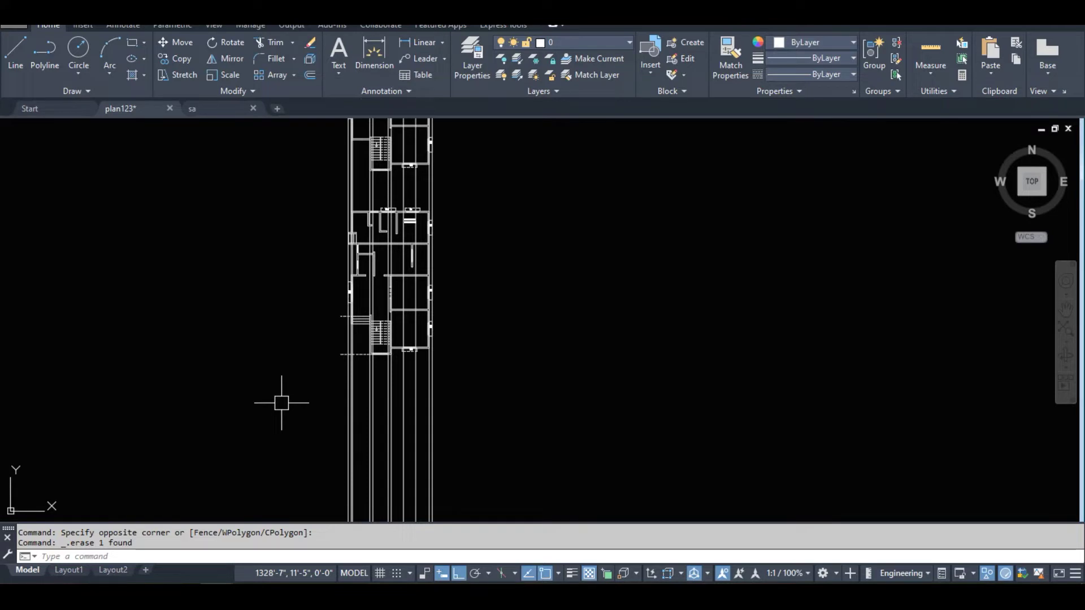
middle_drag(287, 323, 286, 417)
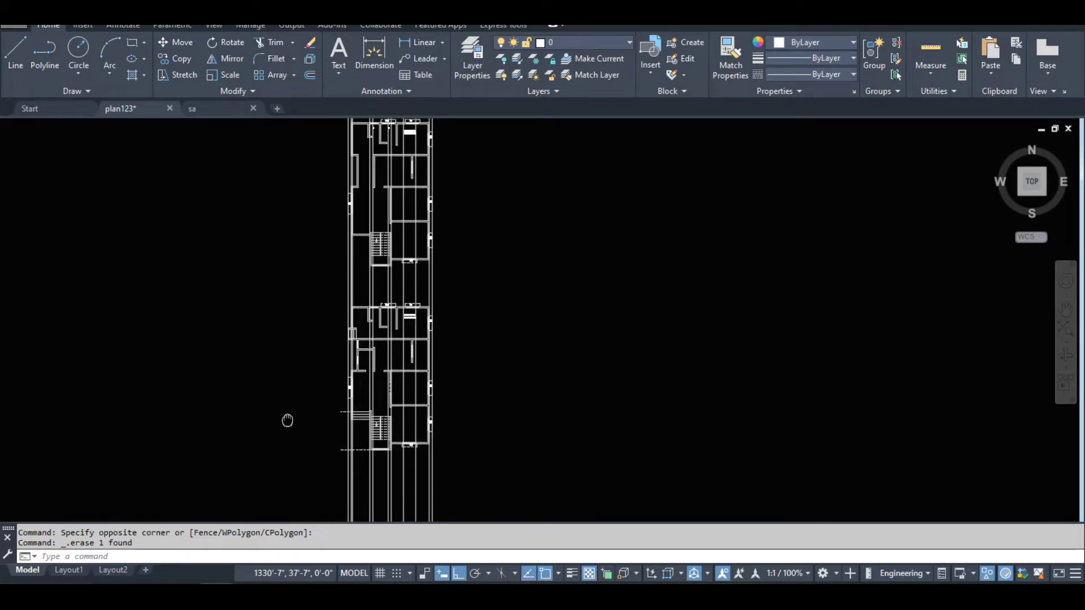
scroll(330, 258, up, 2)
scroll(362, 308, down, 2)
scroll(361, 294, up, 2)
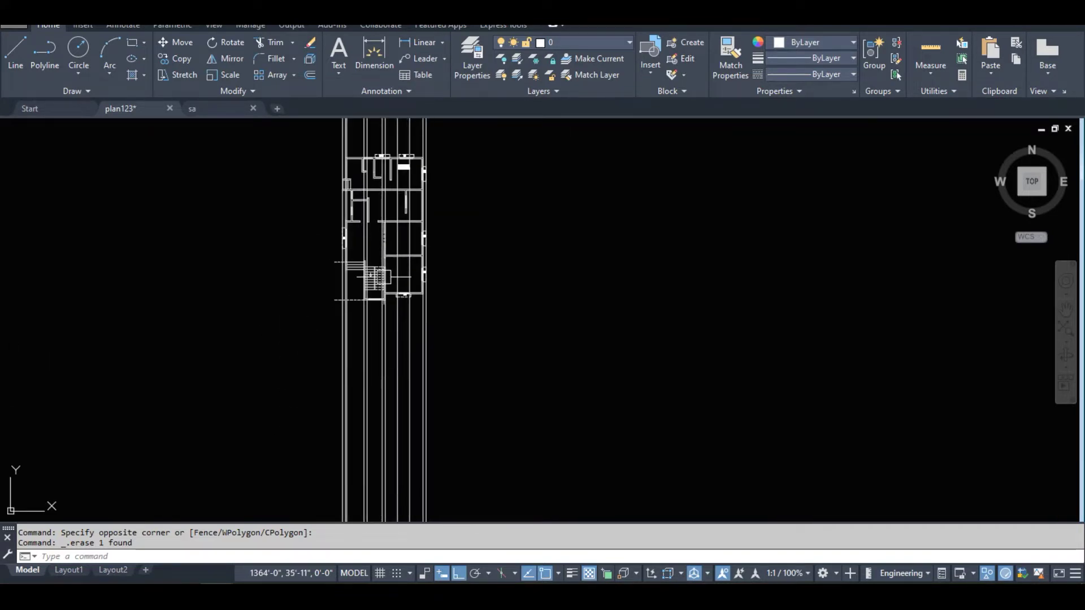
scroll(359, 226, down, 2)
scroll(362, 339, up, 1)
scroll(346, 242, up, 2)
scroll(351, 246, up, 2)
middle_drag(462, 299, 378, 300)
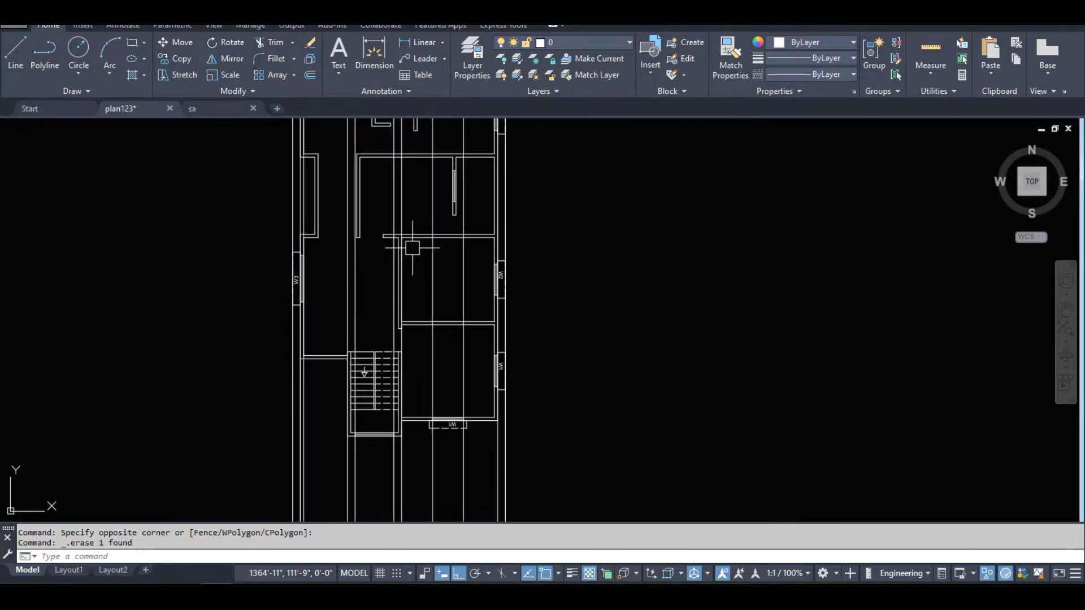
scroll(379, 447, down, 3)
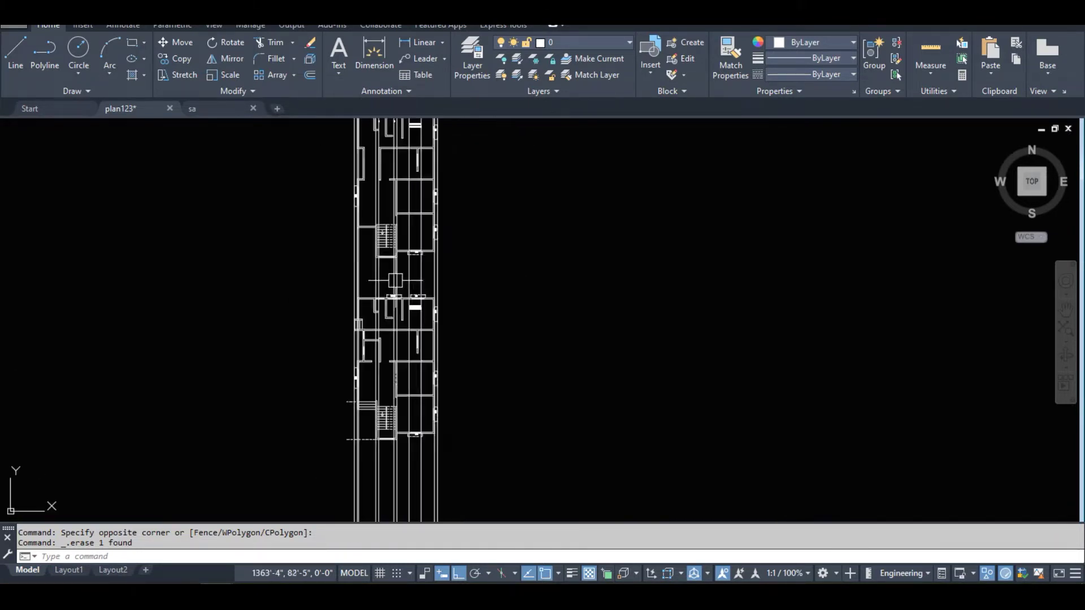
scroll(363, 435, up, 1)
scroll(359, 418, up, 1)
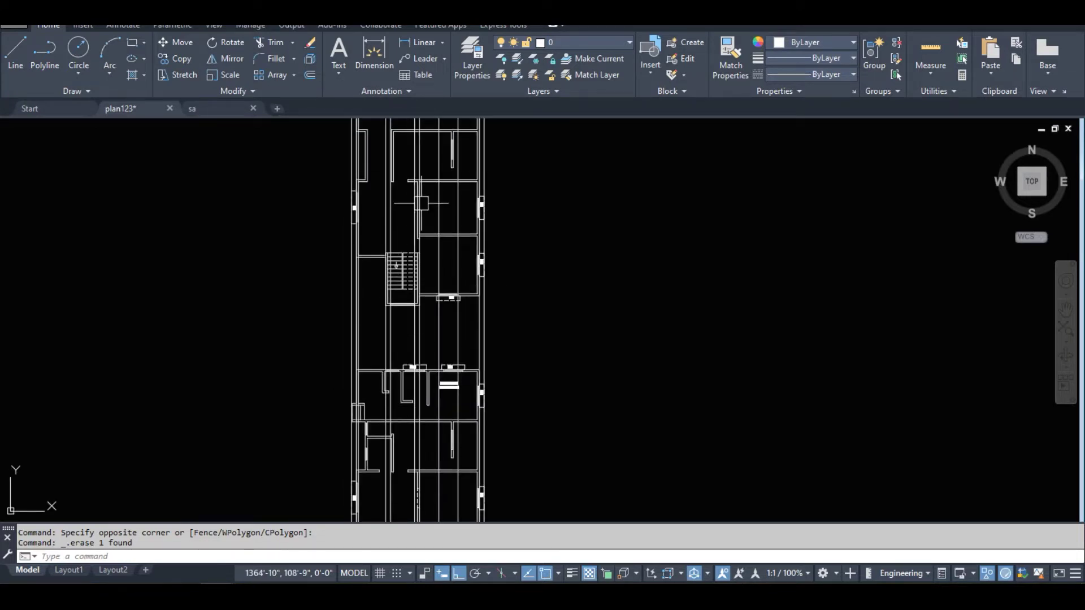
middle_drag(421, 204, 424, 302)
middle_drag(484, 431, 397, 444)
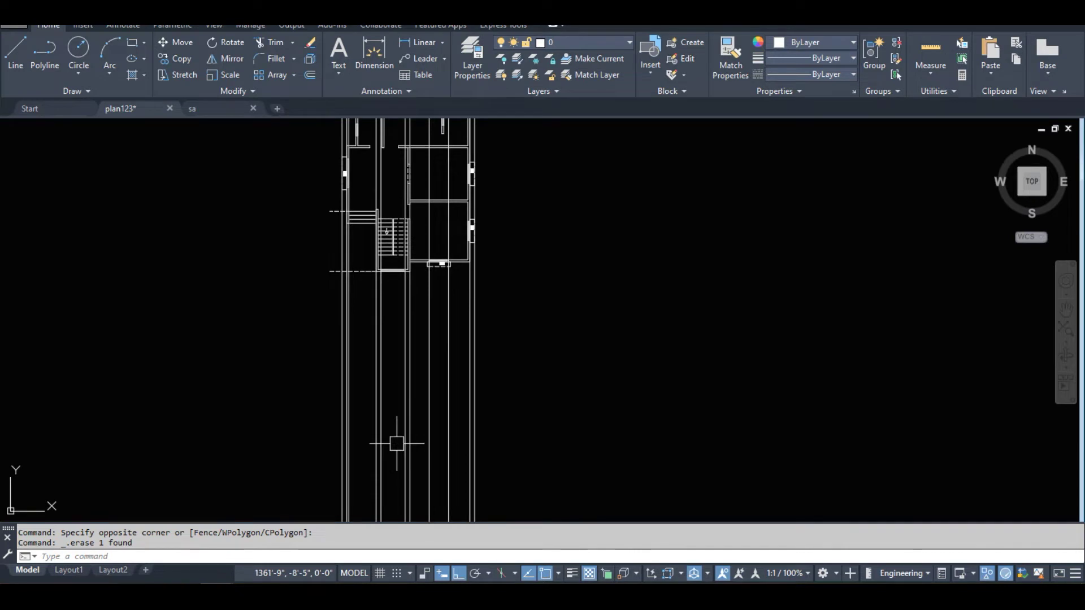
Place a horizontal construction line just below the building
text(Xl)
key(Return)
text(h)
key(Return)
middle_drag(361, 468, 373, 429)
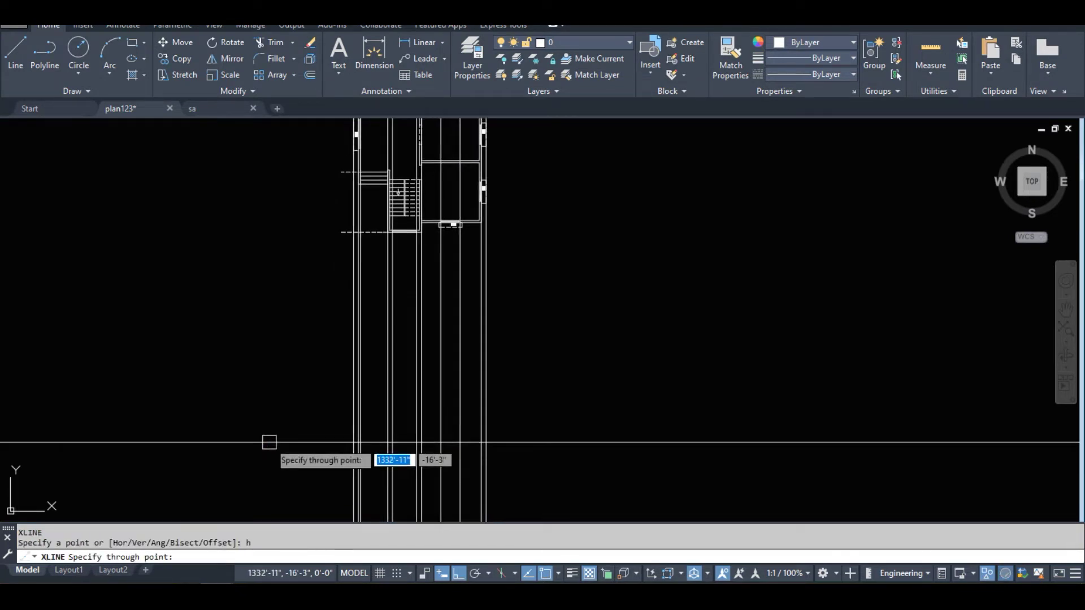
key(Return)
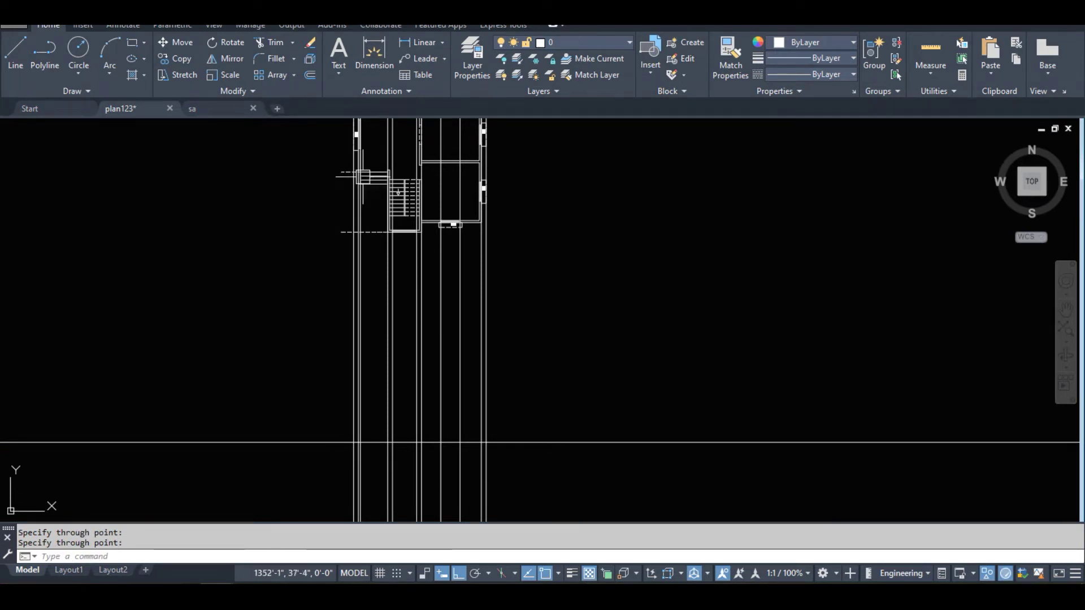
Inspect the space below the plan, then start offsetting the horizontal construction line
scroll(375, 187, up, 4)
scroll(378, 216, up, 2)
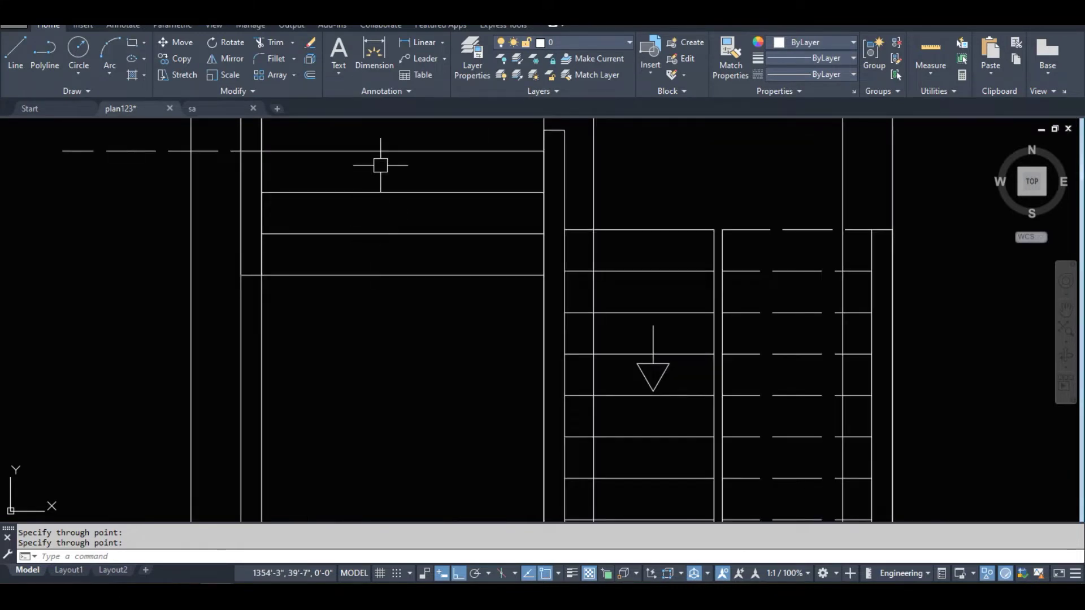
scroll(380, 250, down, 5)
middle_drag(380, 249, 388, 162)
scroll(389, 176, down, 3)
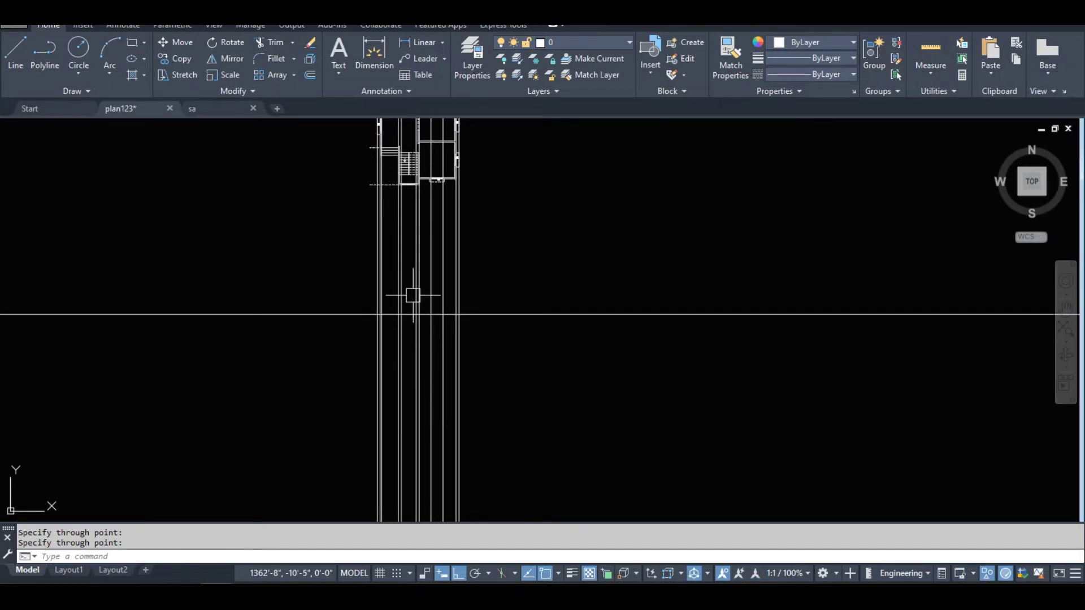
middle_drag(417, 305, 415, 355)
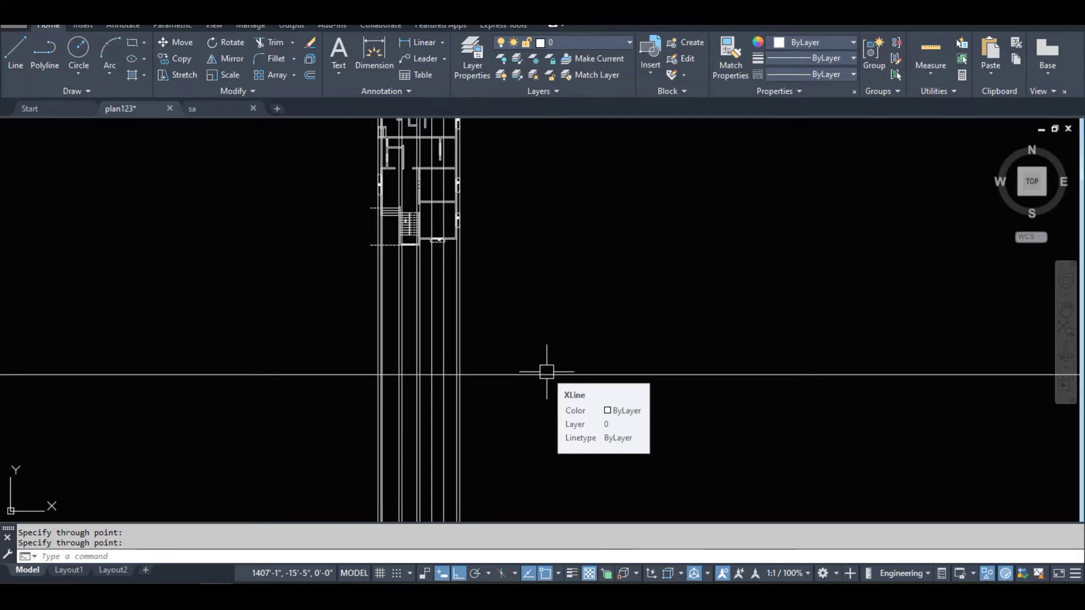
scroll(401, 245, up, 2)
scroll(400, 246, up, 3)
scroll(401, 246, up, 5)
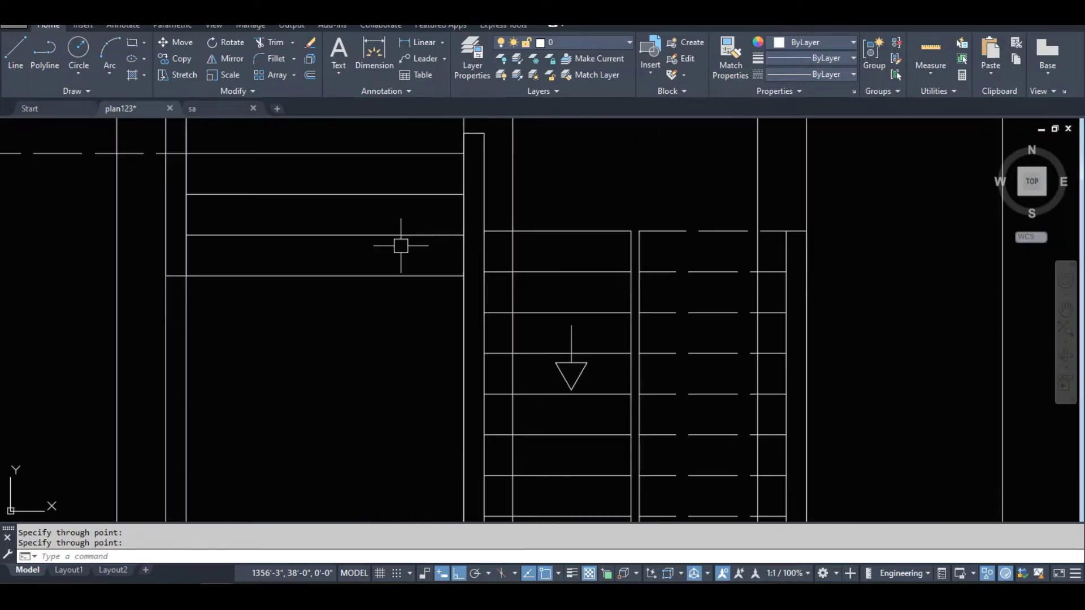
scroll(354, 202, down, 6)
scroll(354, 201, down, 2)
scroll(373, 322, down, 4)
scroll(356, 356, down, 1)
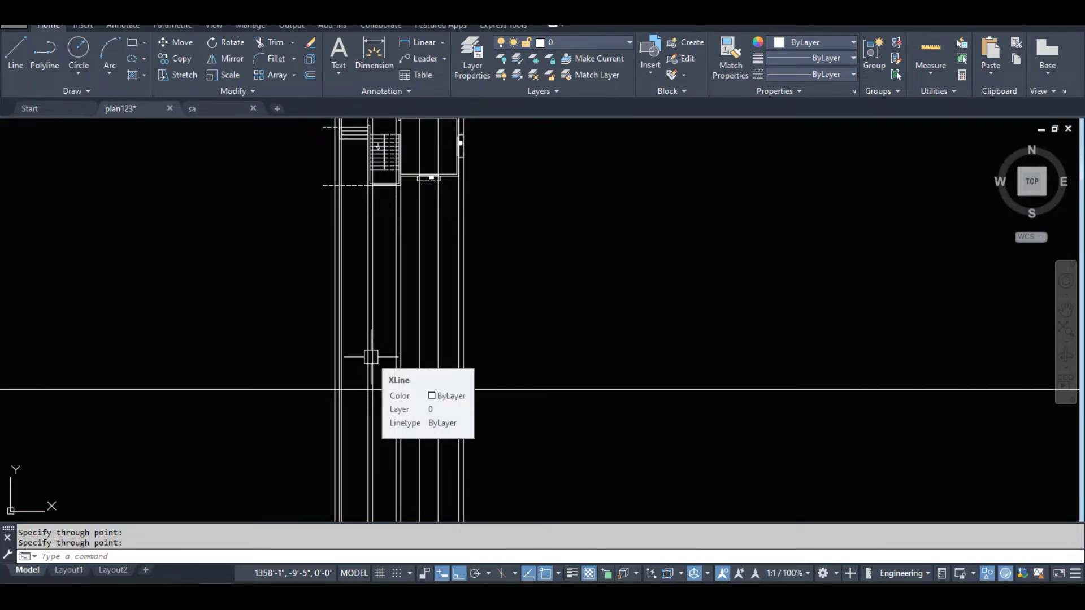
key(Escape)
text(o)
key(space)
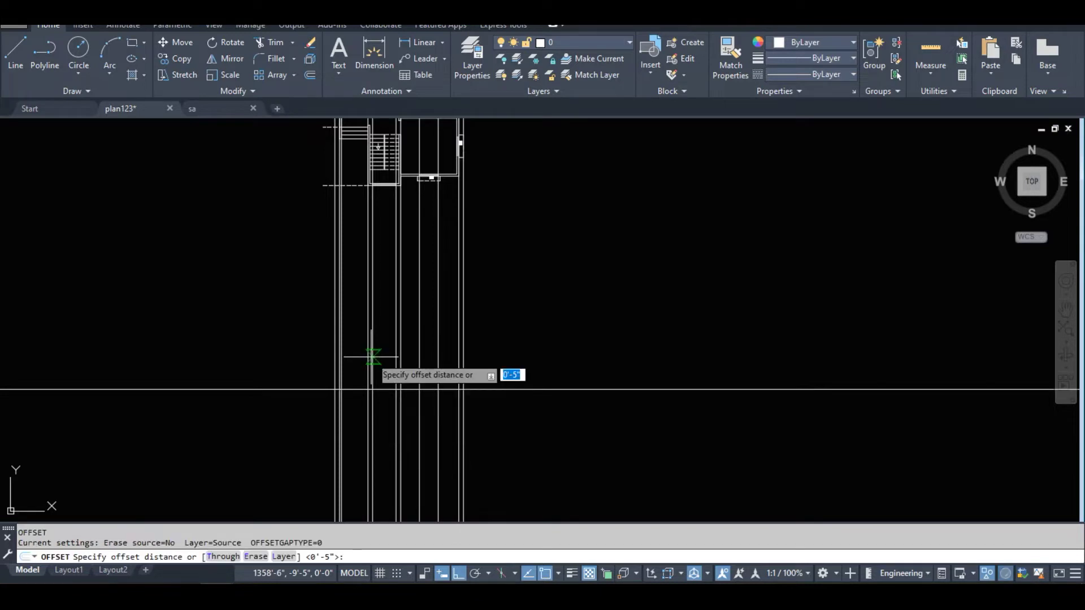
Offset the horizontal construction line 2' upward
text(2'0)
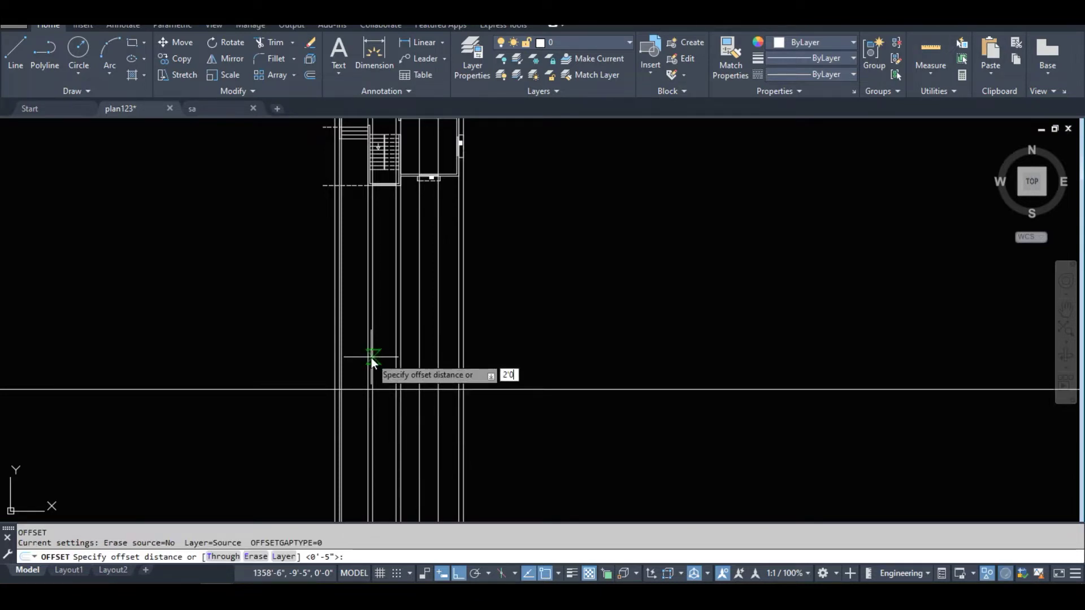
key(Return)
click(307, 389)
click(291, 288)
key(Escape)
scroll(325, 379, up, 3)
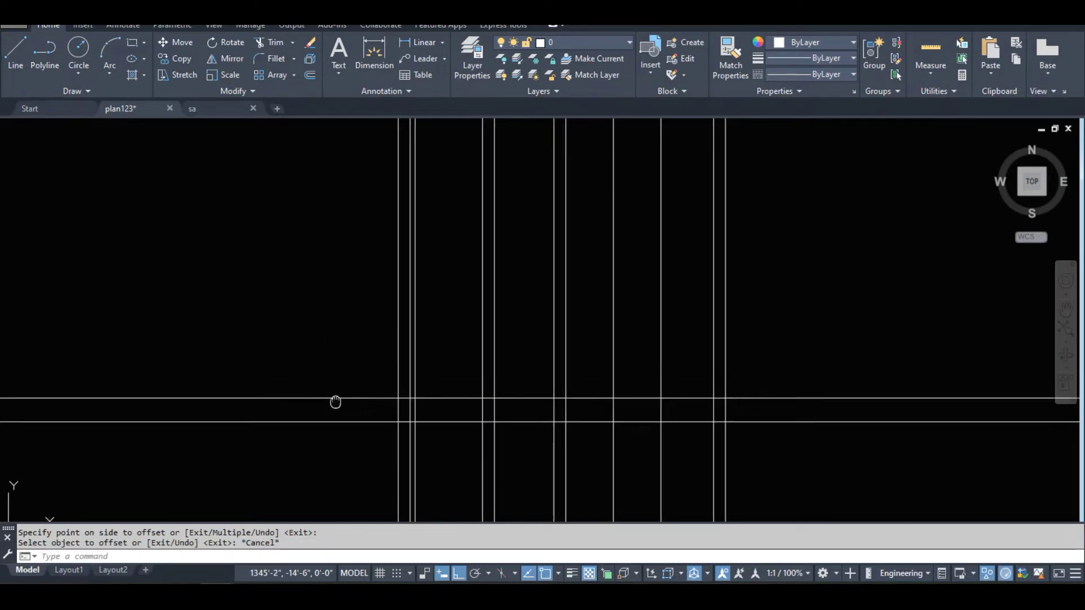
scroll(339, 396, down, 3)
middle_drag(345, 389, 347, 407)
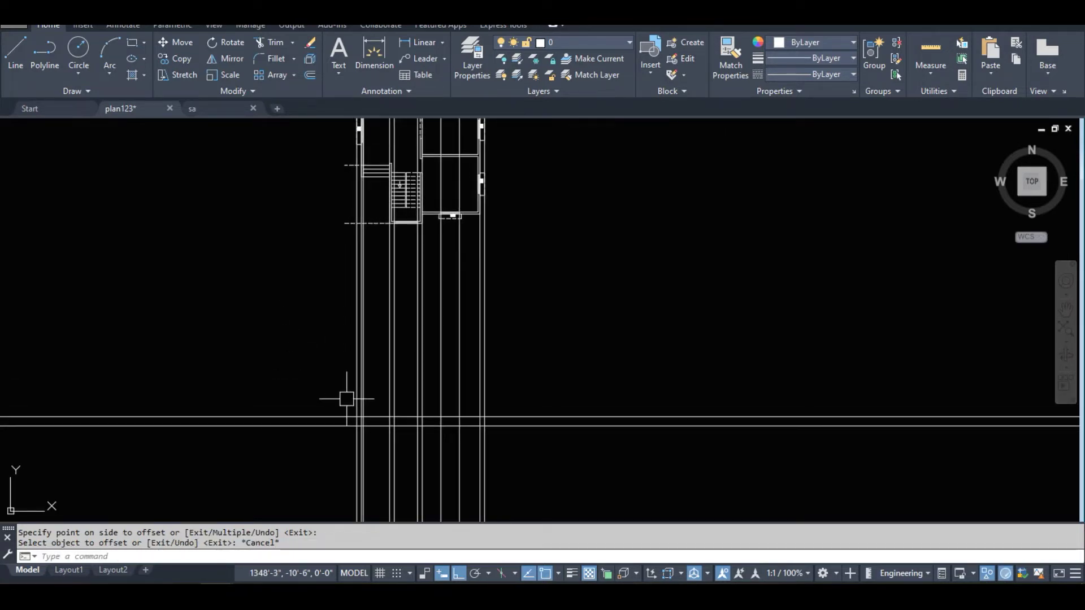
scroll(340, 415, up, 2)
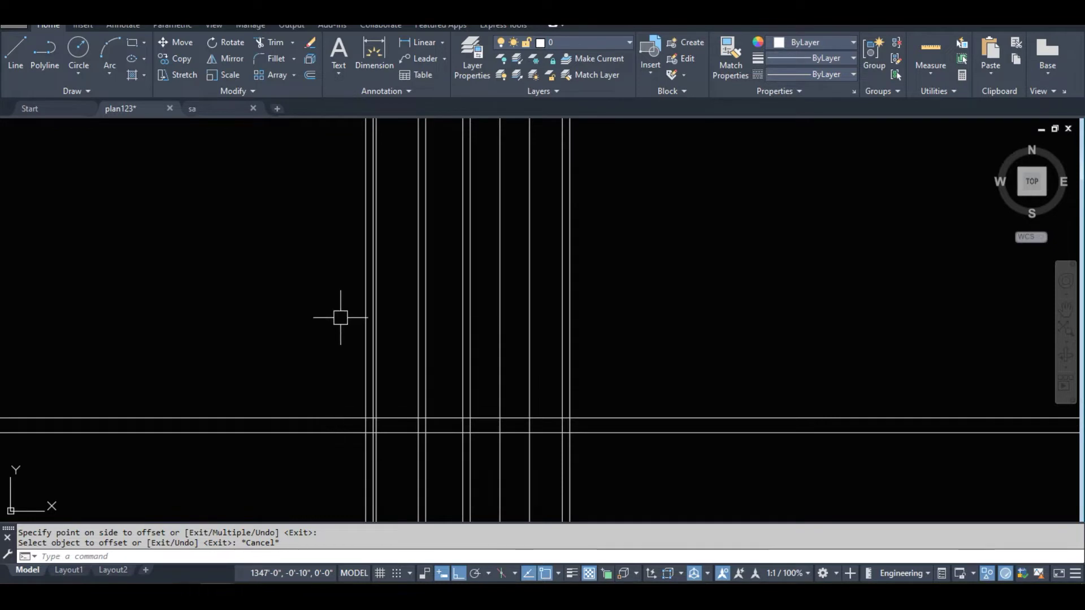
Bring the horizontal lines below the plan into view, cancelling an unfinished offset
text(o)
key(Return)
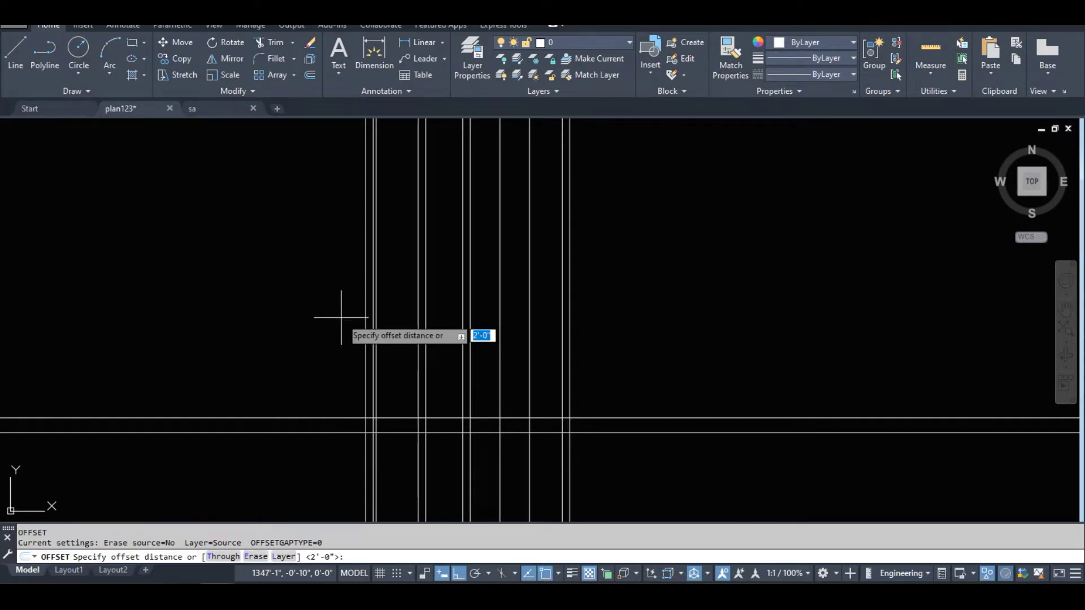
scroll(342, 339, down, 1)
scroll(367, 316, down, 3)
key(Escape)
scroll(396, 243, up, 3)
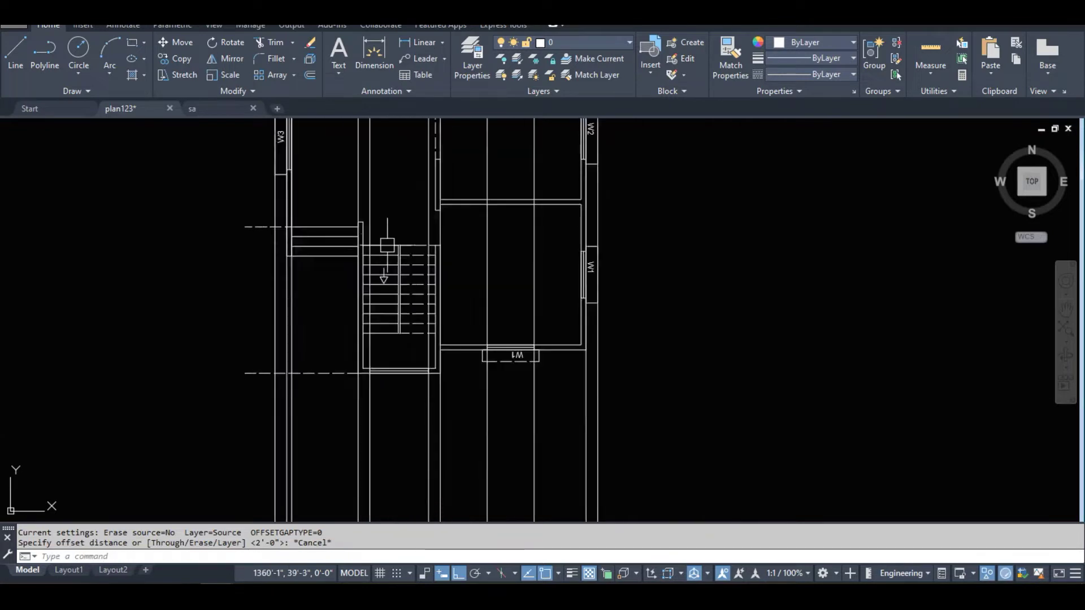
scroll(400, 230, up, 2)
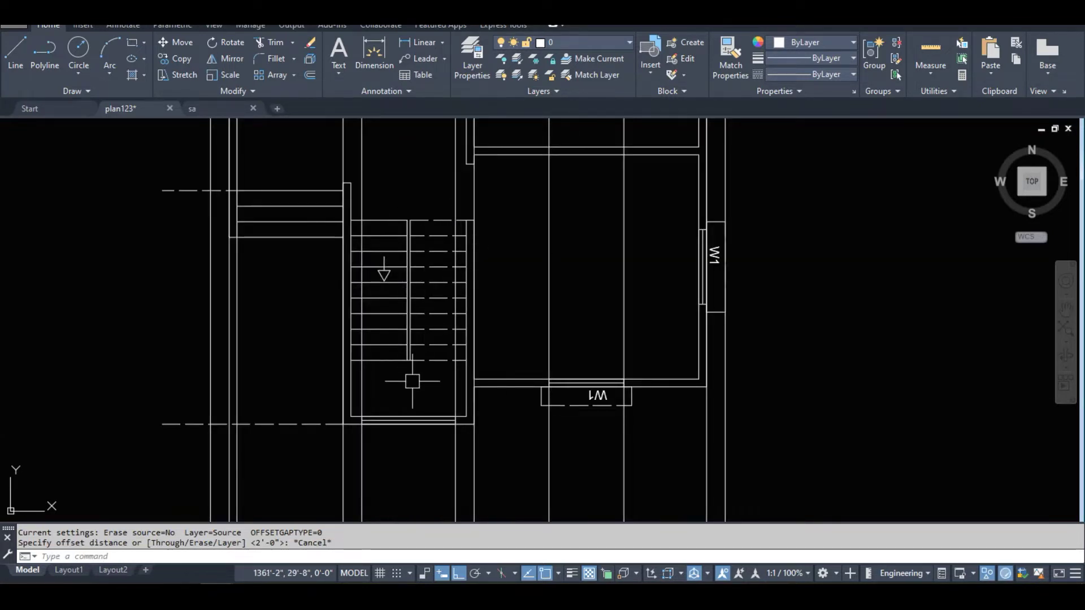
scroll(414, 381, down, 5)
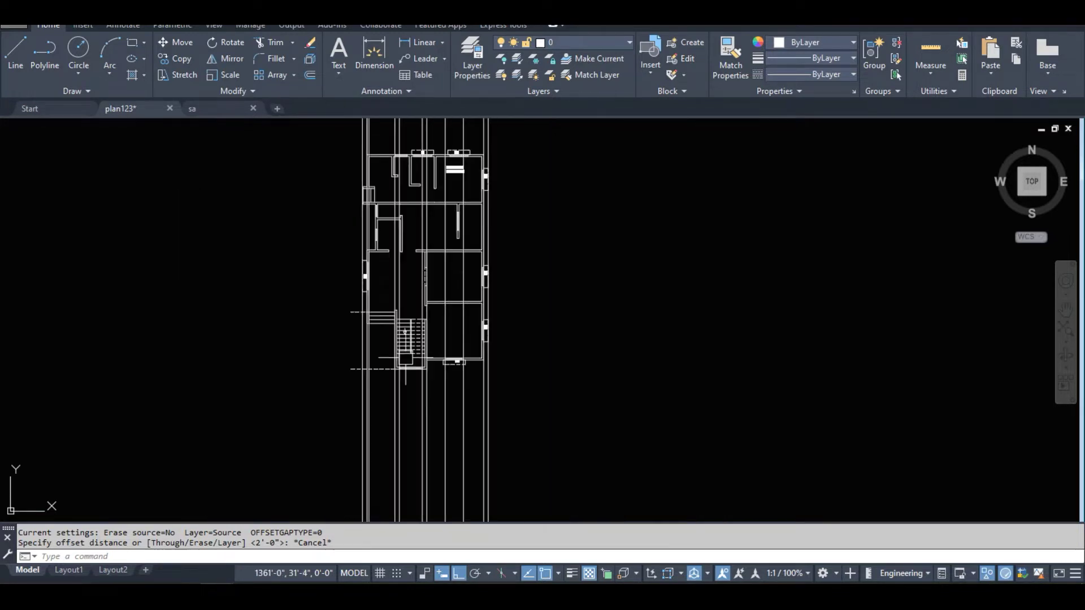
middle_drag(362, 441, 358, 331)
Offset the lower horizontal line 10' upward
text(o)
key(Return)
text(')
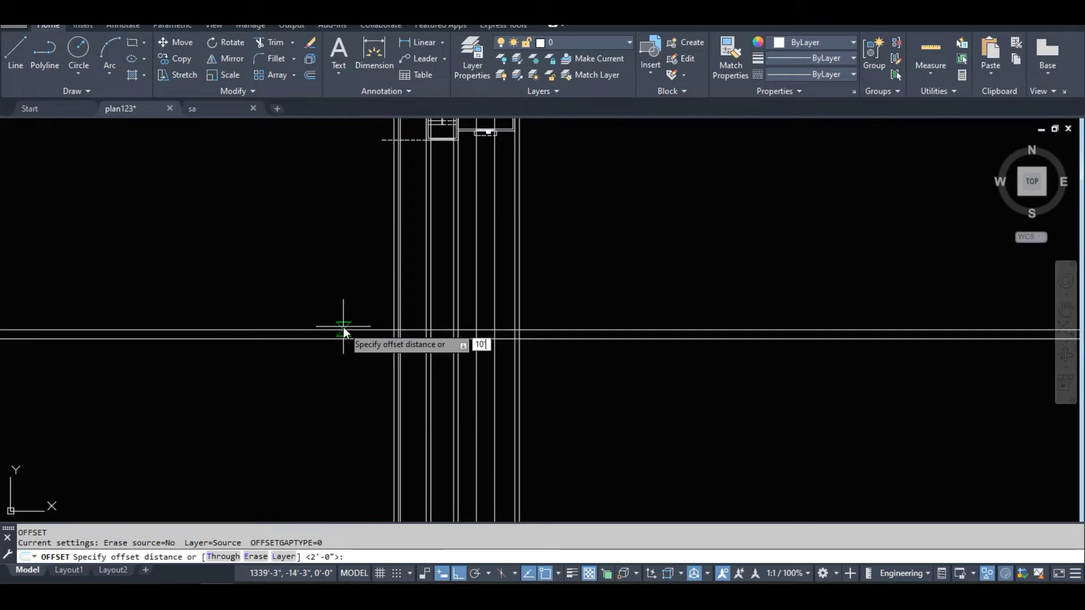
text(0)
key(Return)
click(343, 327)
click(349, 186)
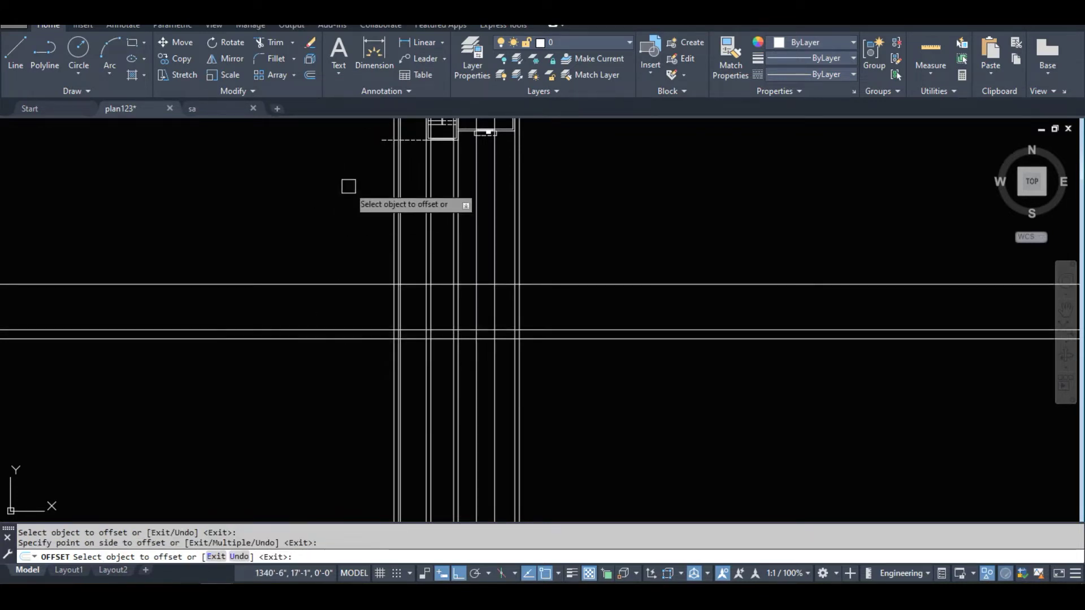
key(Escape)
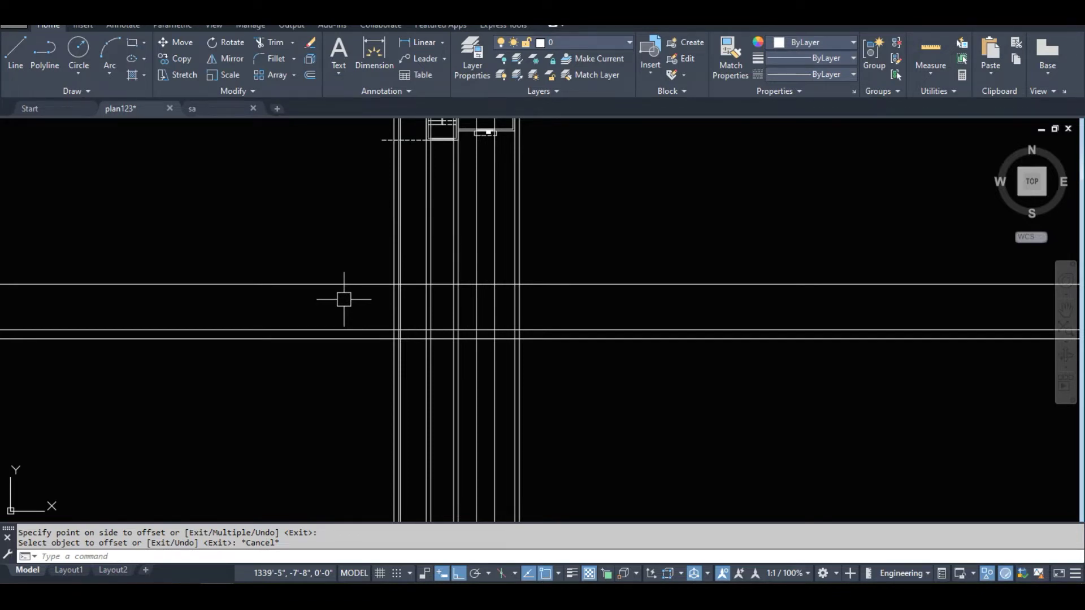
scroll(389, 283, up, 3)
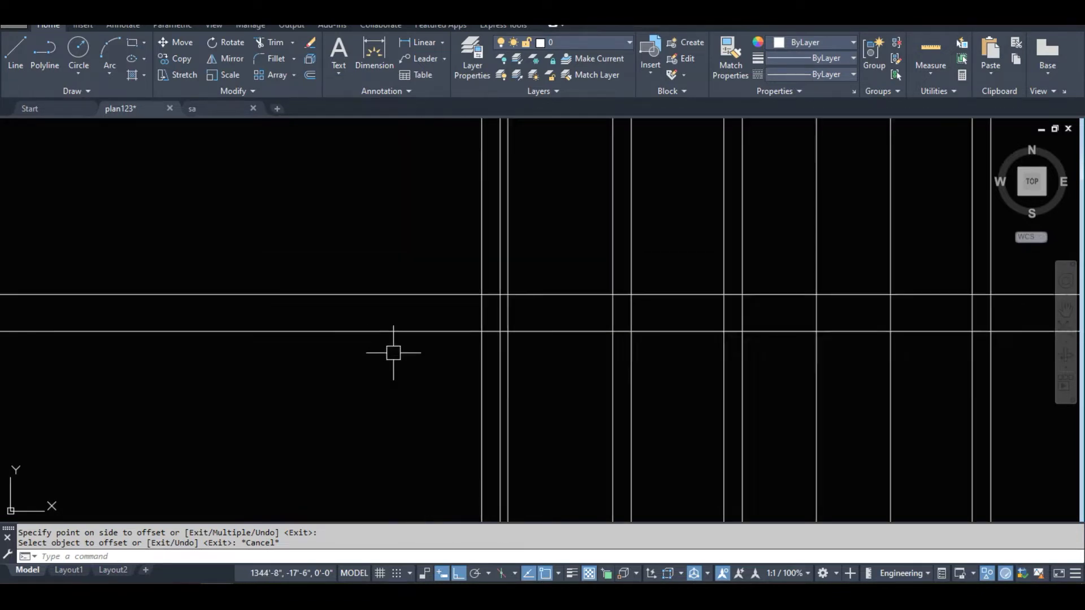
click(415, 43)
Dimension the 2' gap between the two horizontal lines, placed left of the plan
click(407, 331)
click(408, 294)
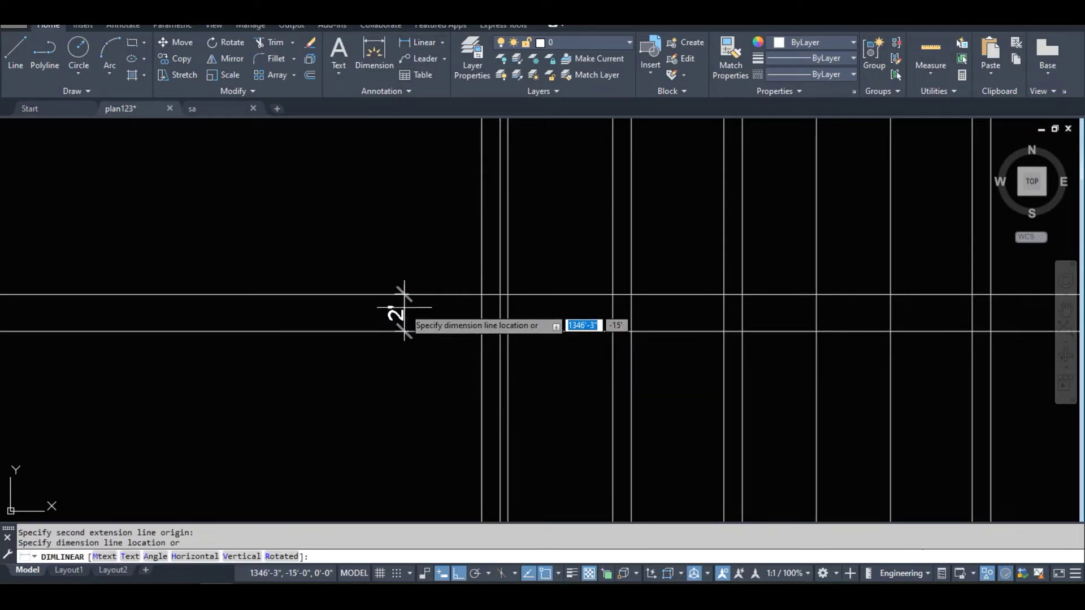
click(356, 330)
key(Escape)
Select and deselect the lower and upper horizontal lines to check them
click(288, 332)
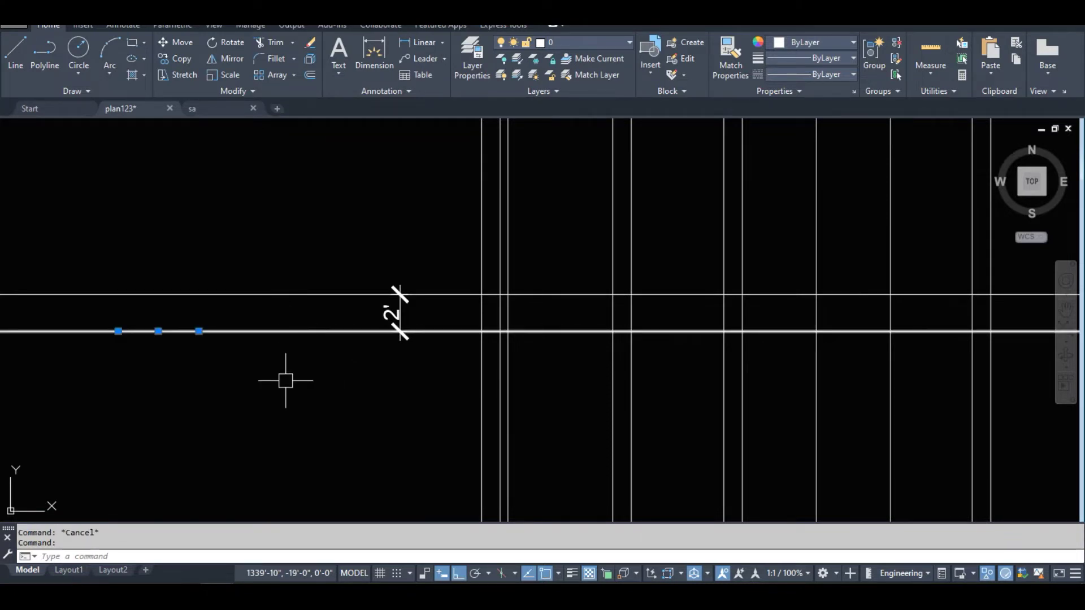
key(Escape)
click(338, 331)
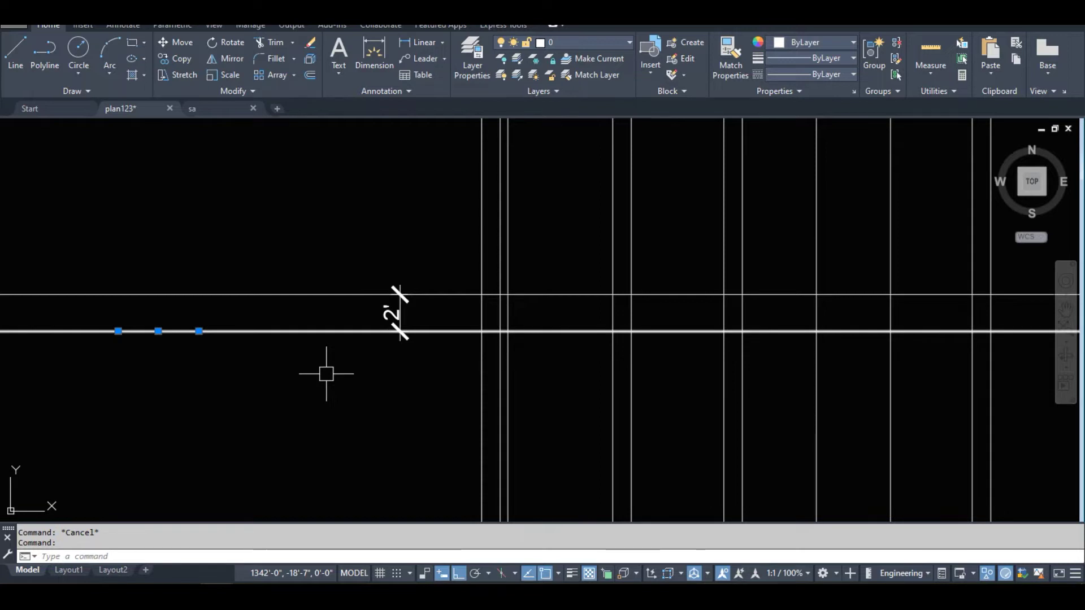
key(Escape)
click(325, 293)
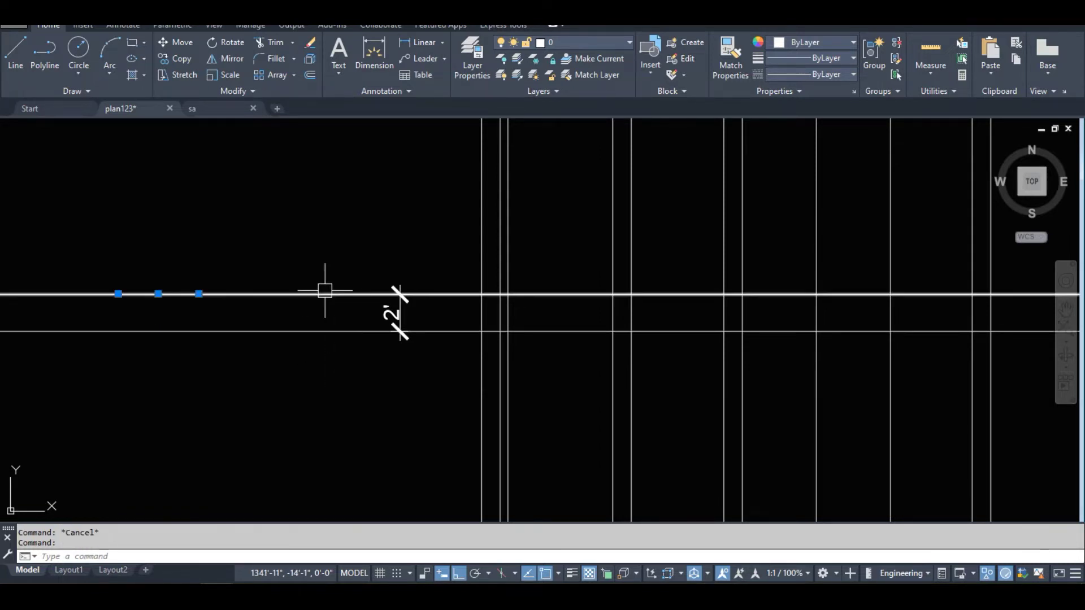
key(Escape)
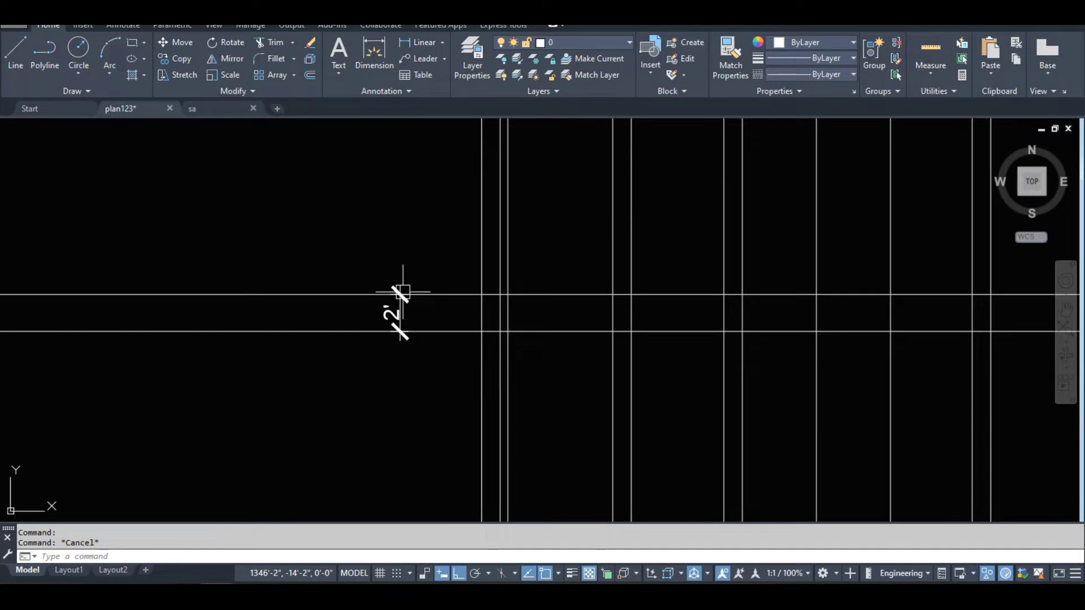
scroll(383, 414, down, 5)
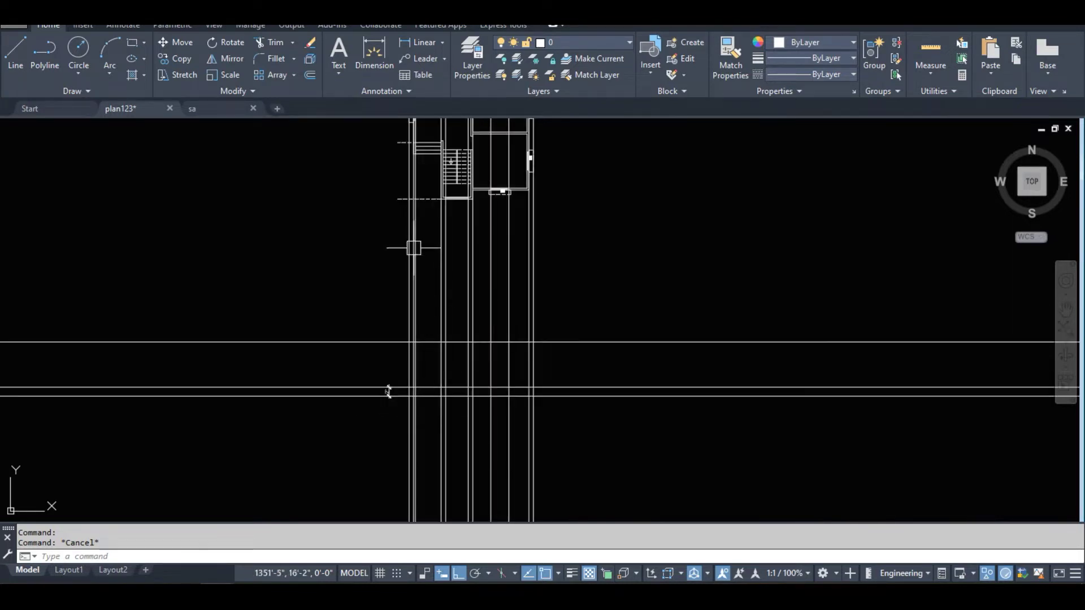
middle_drag(388, 391, 388, 473)
scroll(429, 243, up, 4)
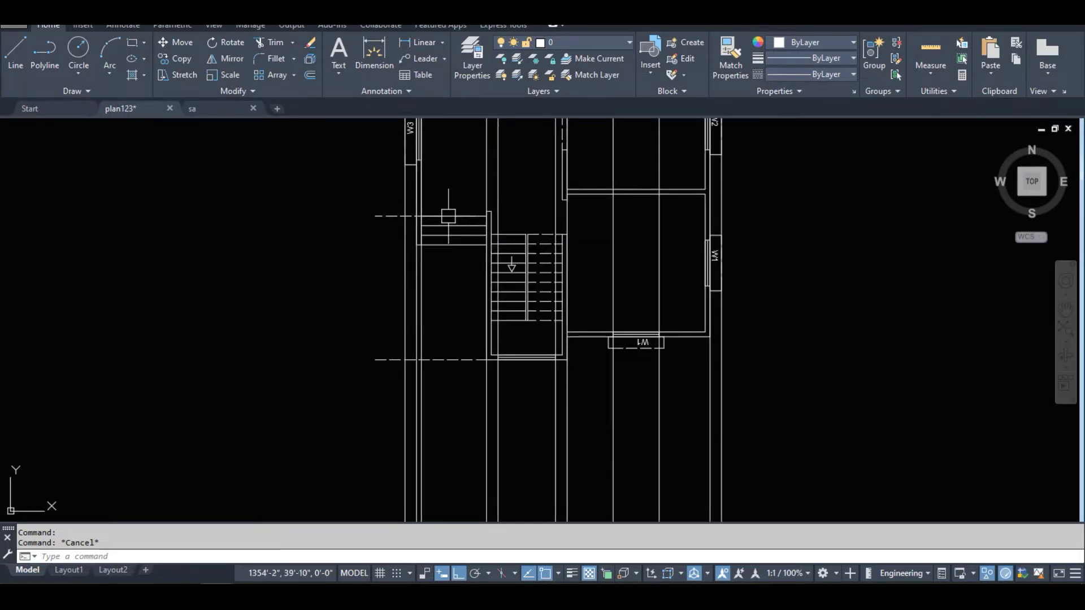
scroll(448, 226, up, 2)
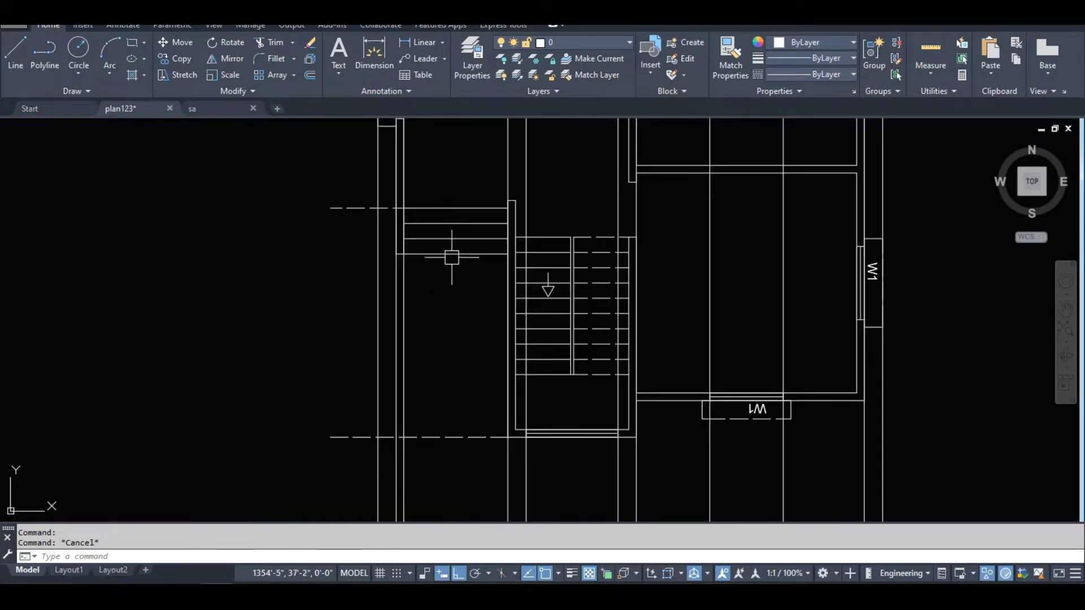
scroll(451, 257, up, 2)
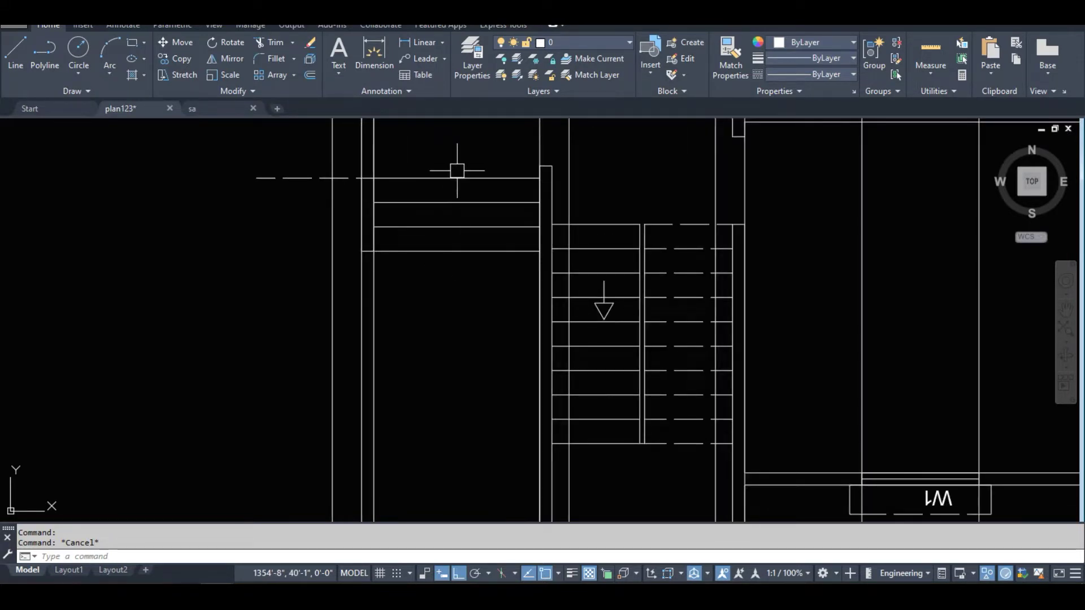
scroll(475, 252, down, 5)
scroll(452, 339, down, 5)
scroll(460, 305, up, 4)
scroll(461, 308, up, 4)
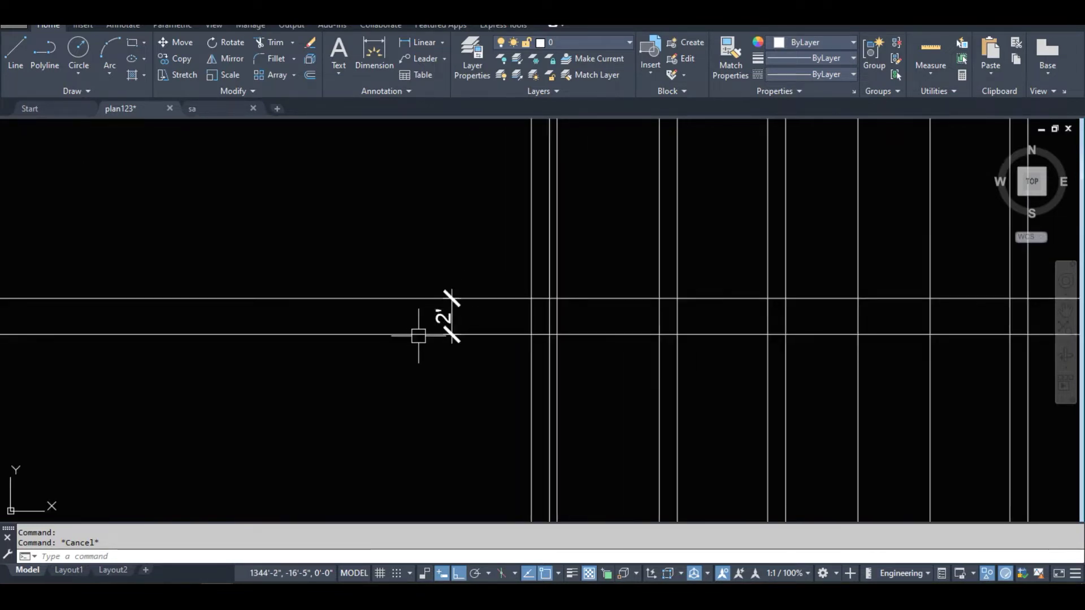
middle_drag(407, 304, 416, 374)
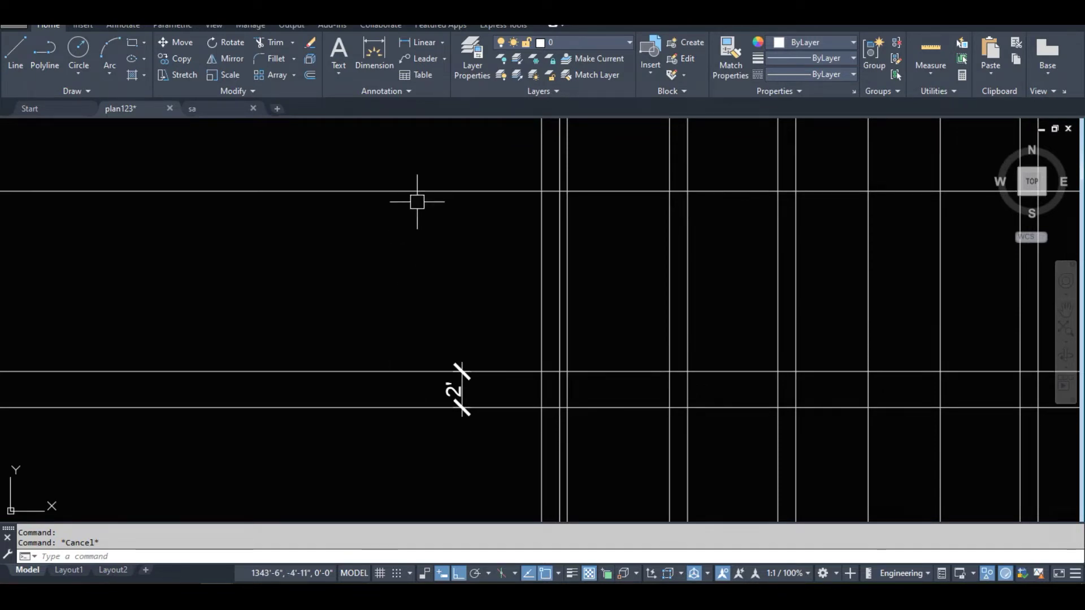
click(418, 42)
Place a linear dimension reading 10' between the middle and top xlines, beside the 2' one
click(394, 370)
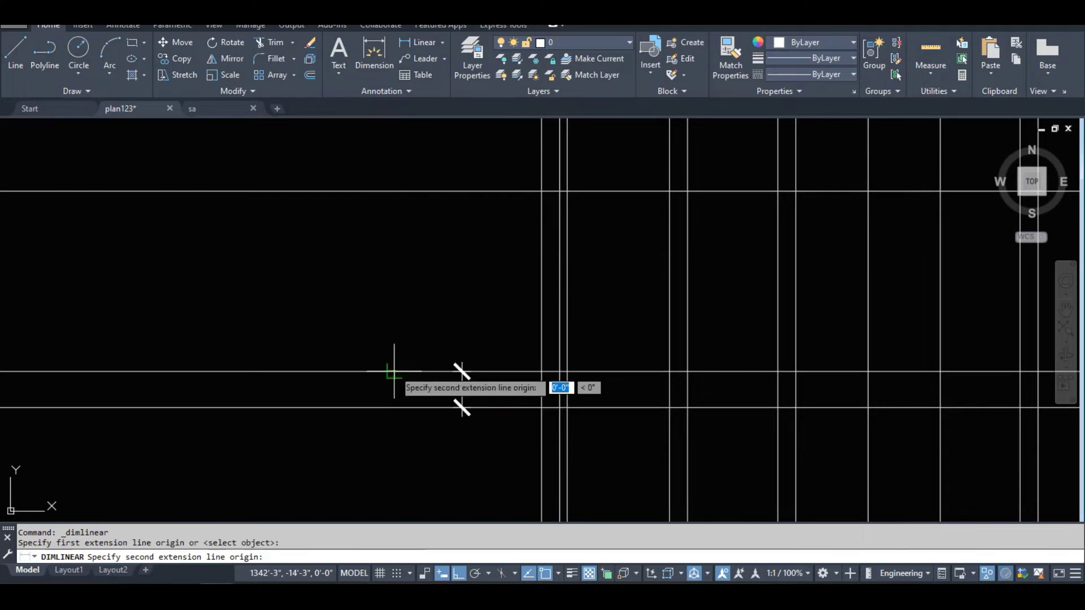
click(394, 192)
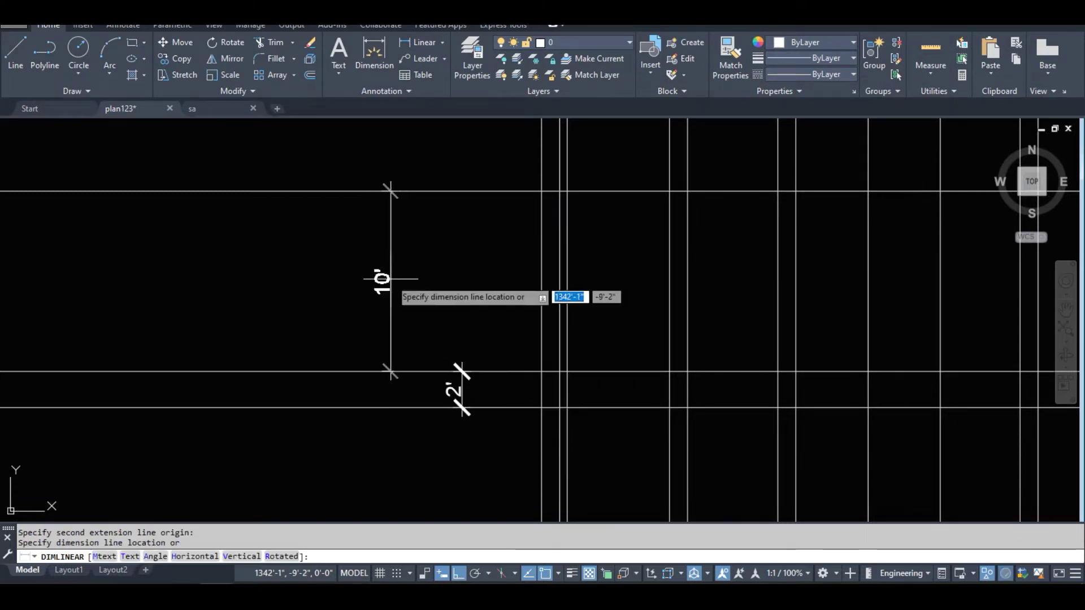
click(391, 294)
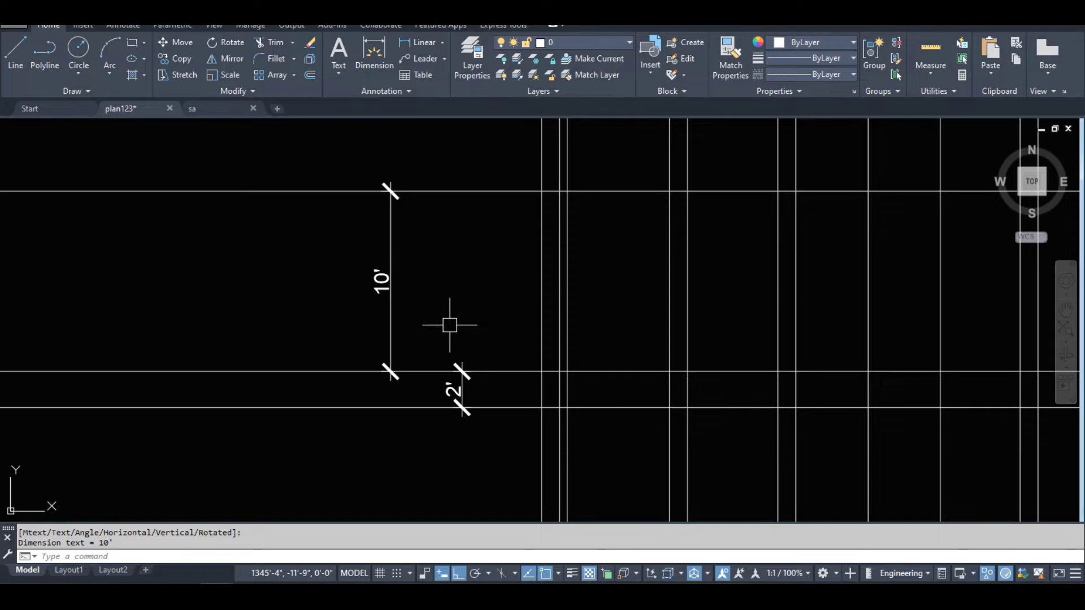
Zoom out and back in on the stair area of the plan
scroll(389, 336, down, 5)
scroll(424, 203, up, 5)
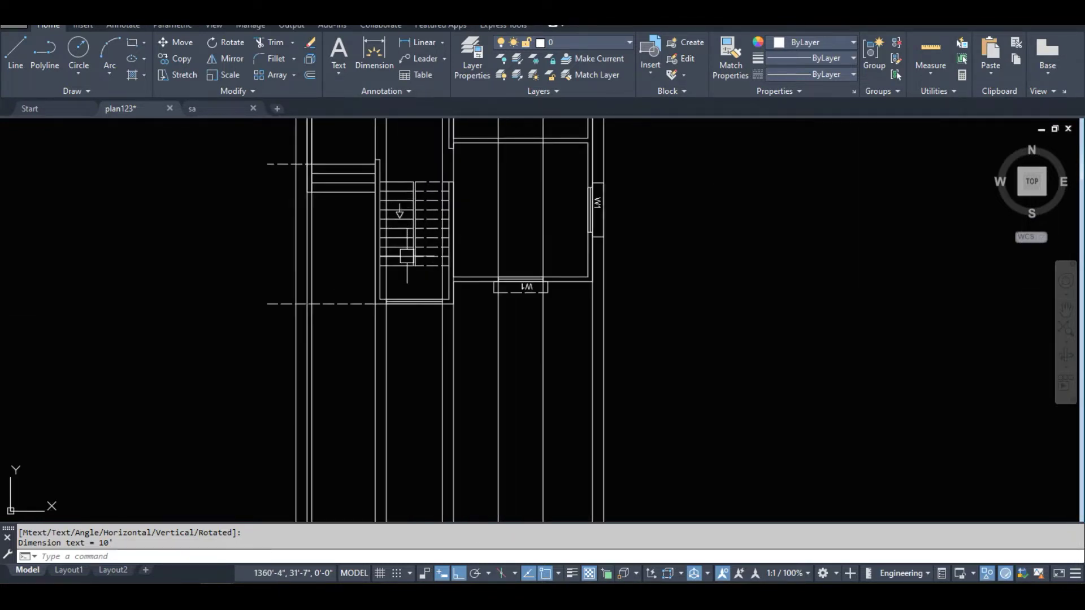
mouse_move(405, 256)
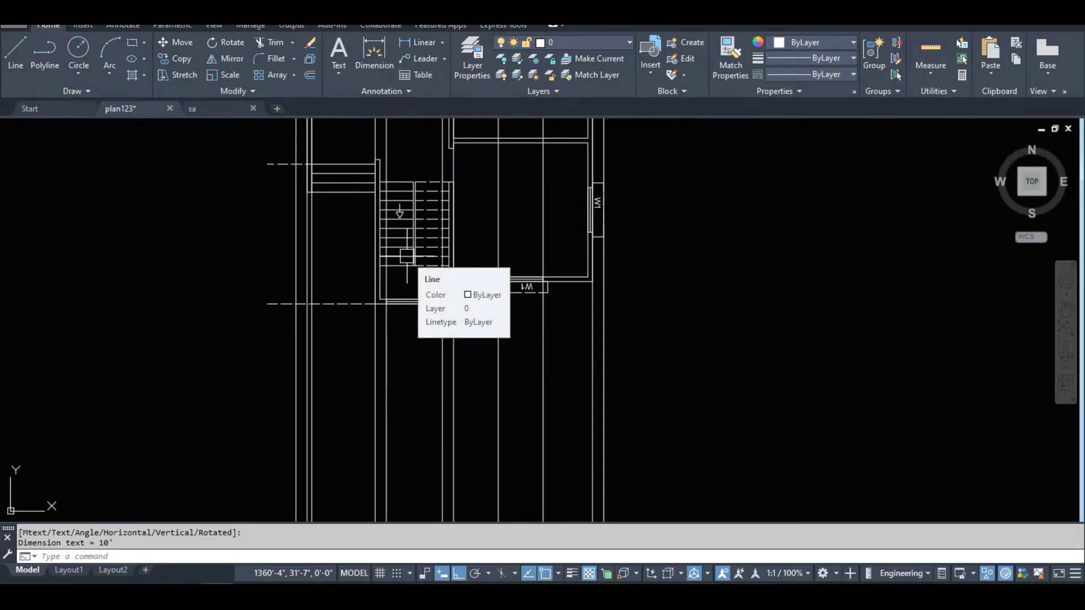
scroll(400, 206, up, 2)
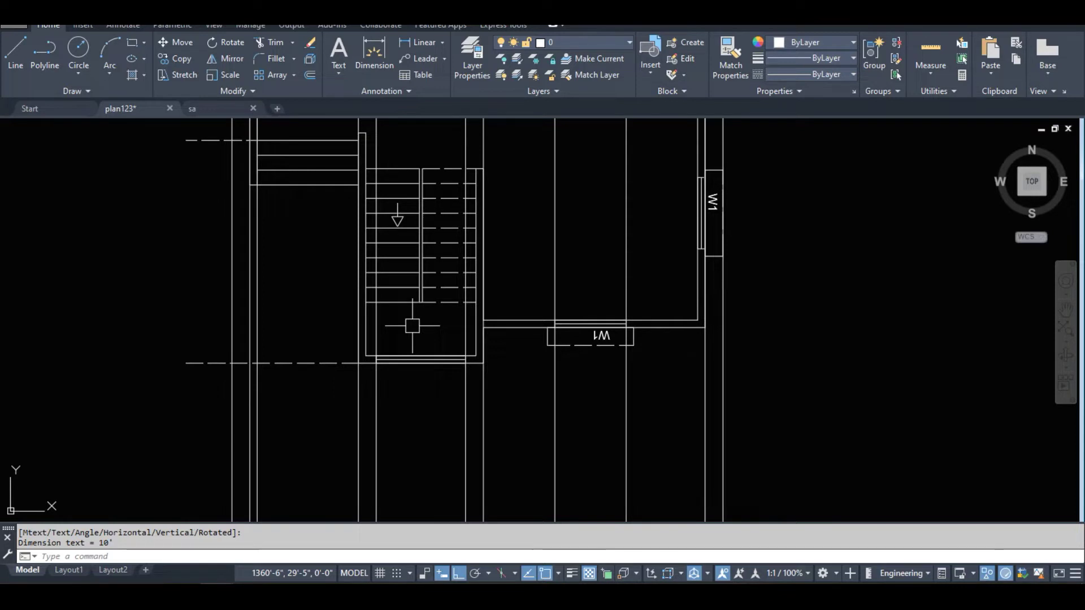
text(qc)
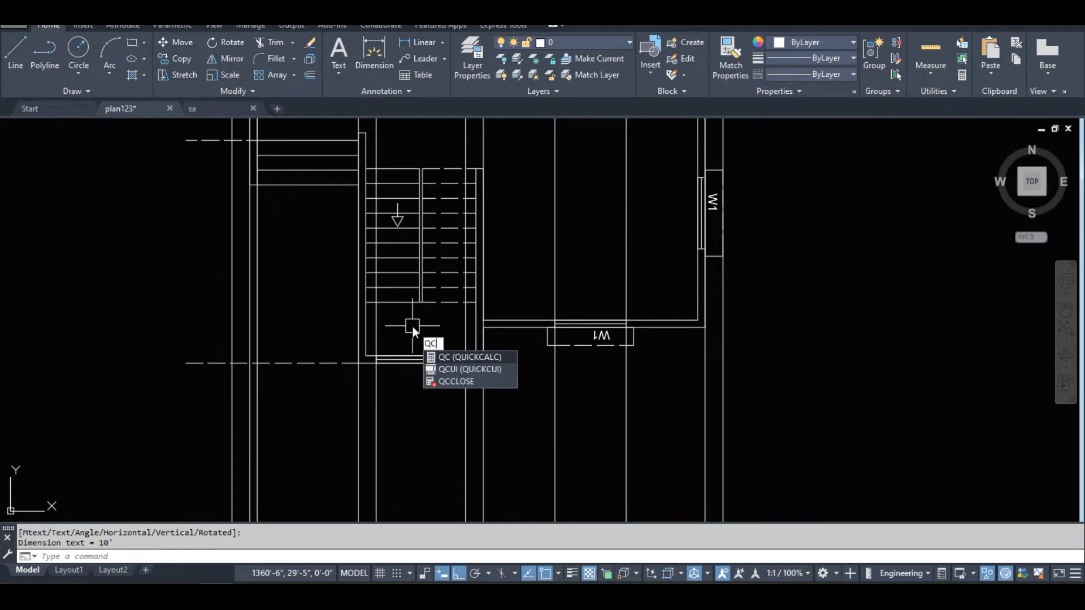
key(Return)
click(23, 326)
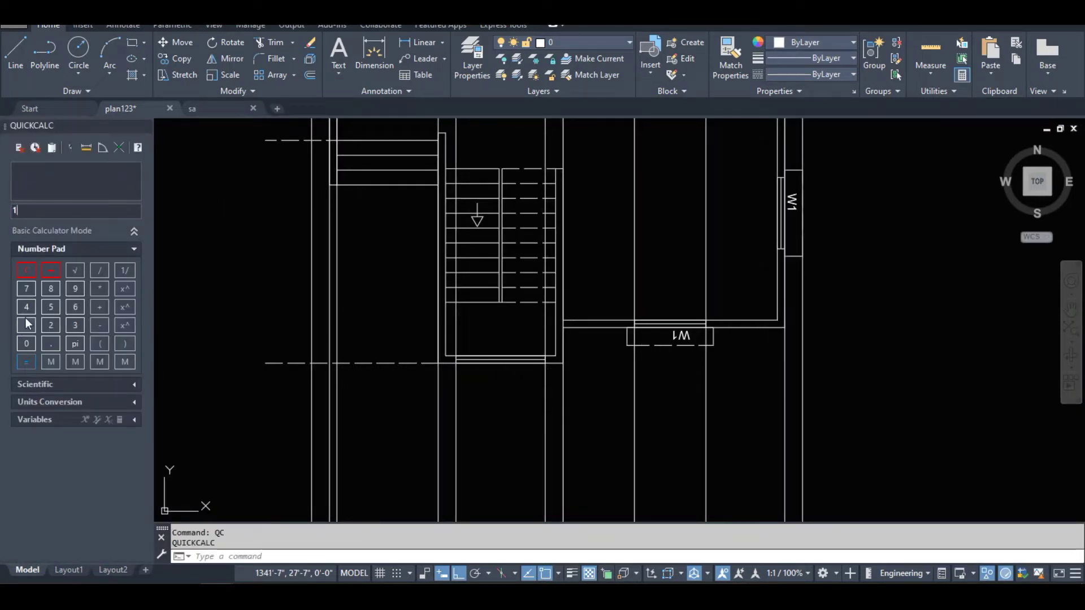
double_click(27, 306)
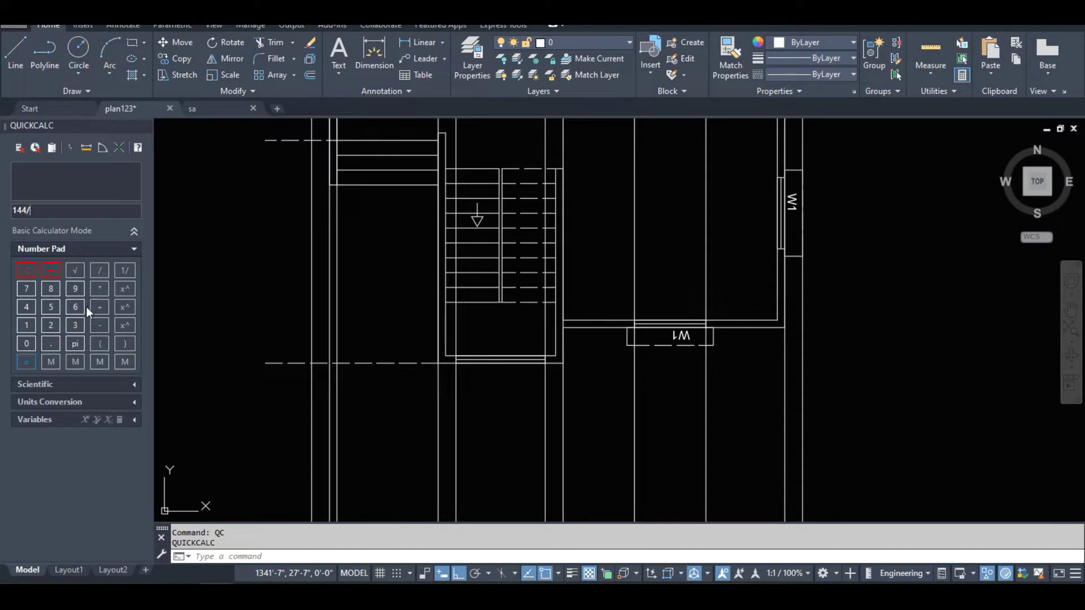
click(80, 307)
click(27, 357)
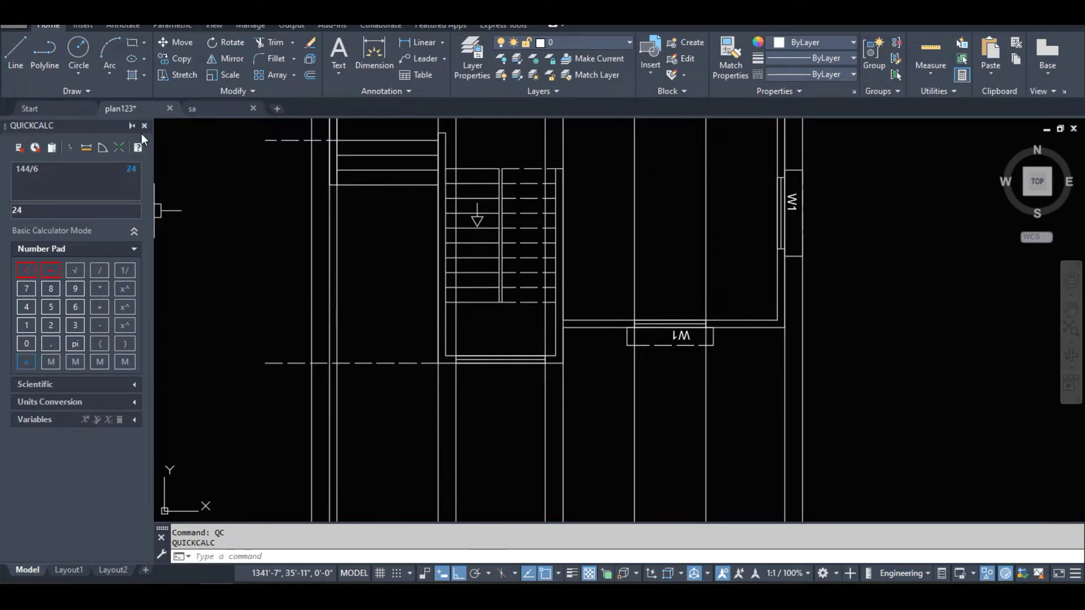
click(145, 126)
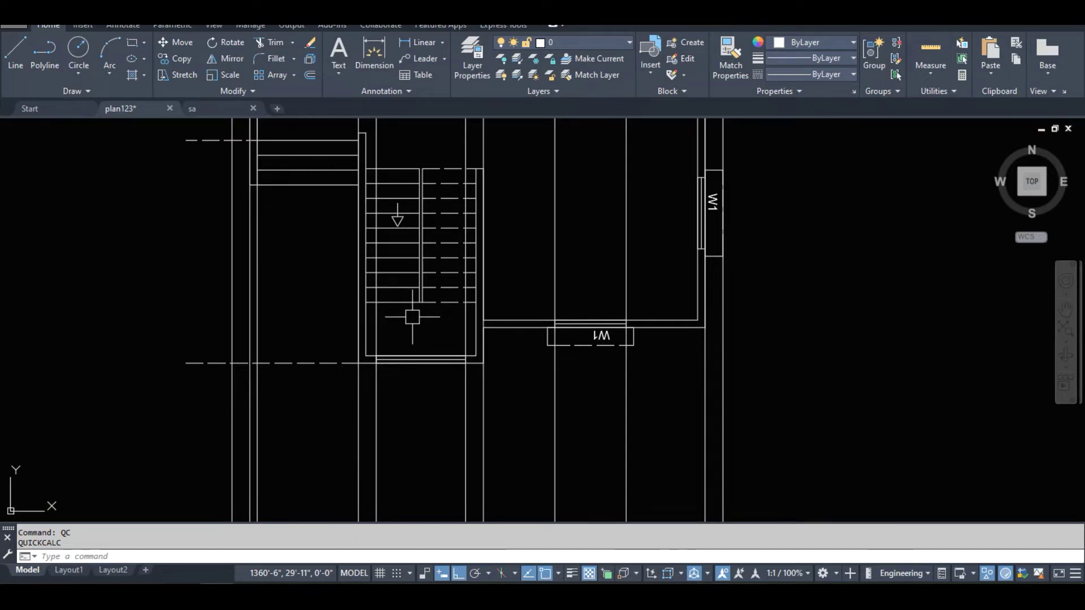
scroll(497, 412, down, 5)
Centre the floor plan and the horizontal xlines below it in the view
middle_drag(496, 411, 506, 336)
scroll(506, 336, up, 3)
scroll(517, 339, down, 2)
mouse_move(456, 412)
middle_down()
mouse_move(436, 496)
mouse_move(479, 288)
middle_up()
middle_drag(544, 425, 542, 380)
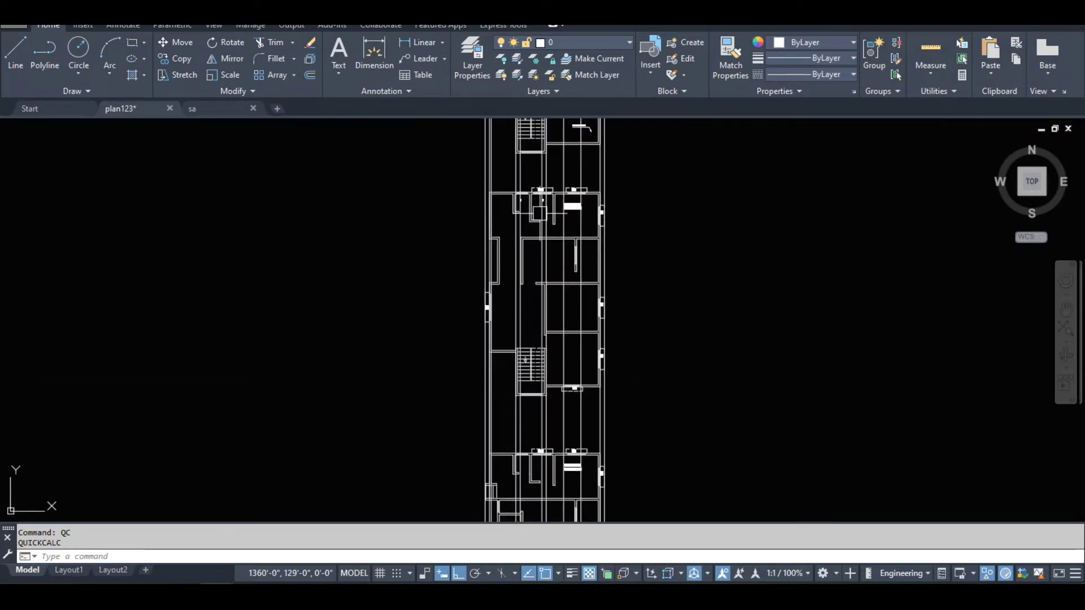
scroll(564, 365, down, 2)
scroll(537, 362, down, 2)
scroll(513, 356, up, 2)
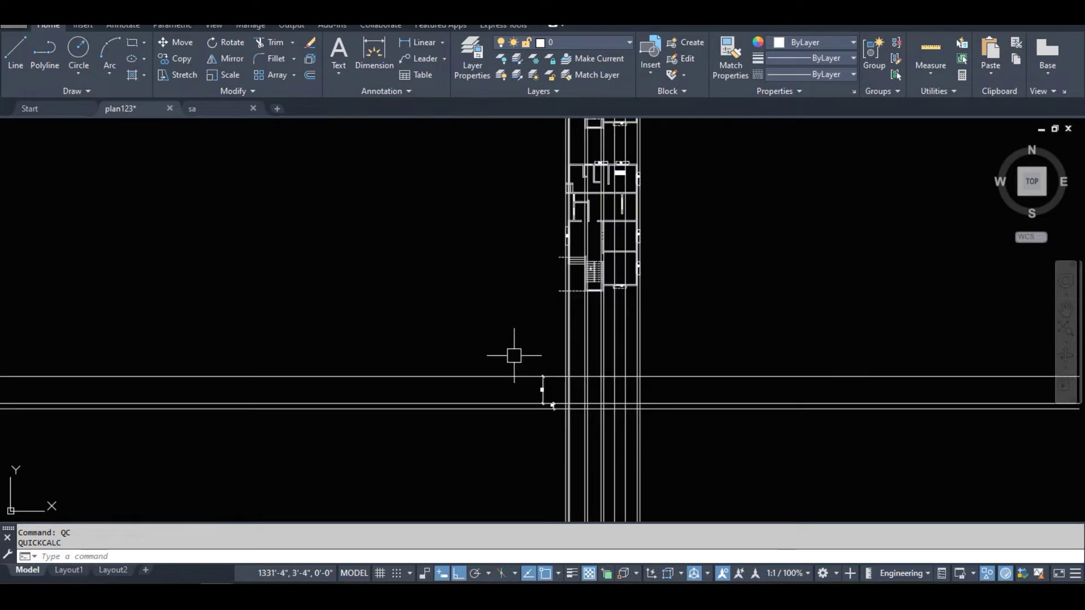
Offset the top horizontal xline 10' upward to create a fourth line
key(Return)
text(10)
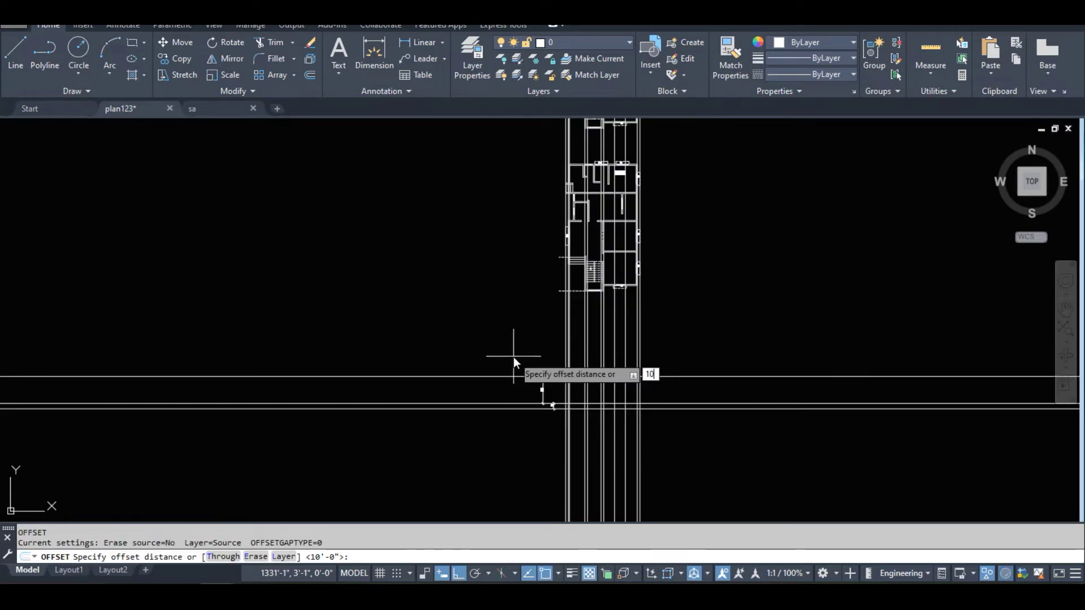
text('0)
key(Return)
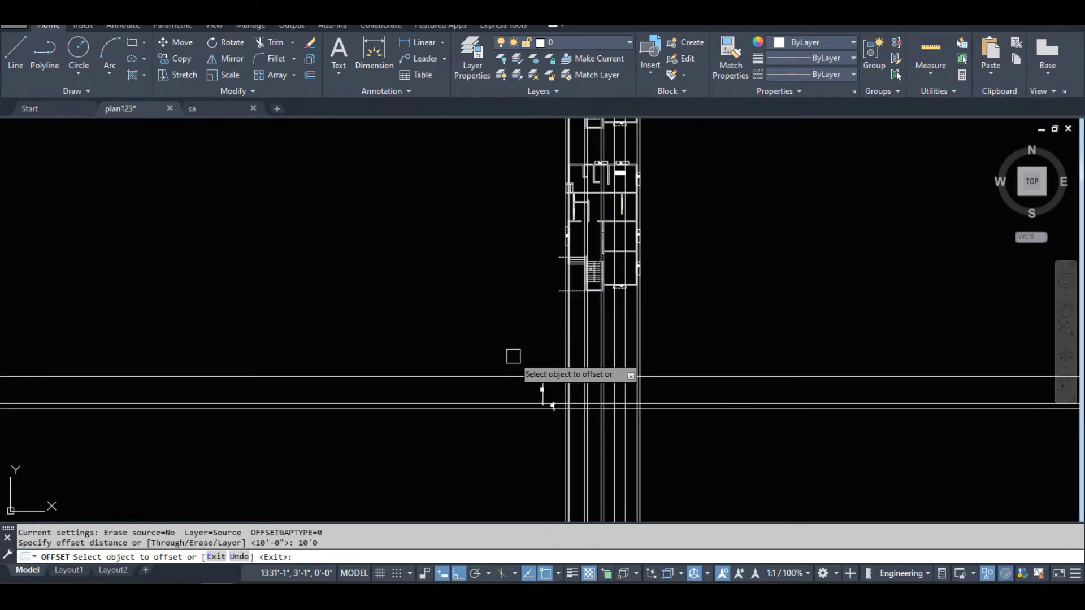
scroll(513, 358, up, 1)
click(505, 388)
click(497, 316)
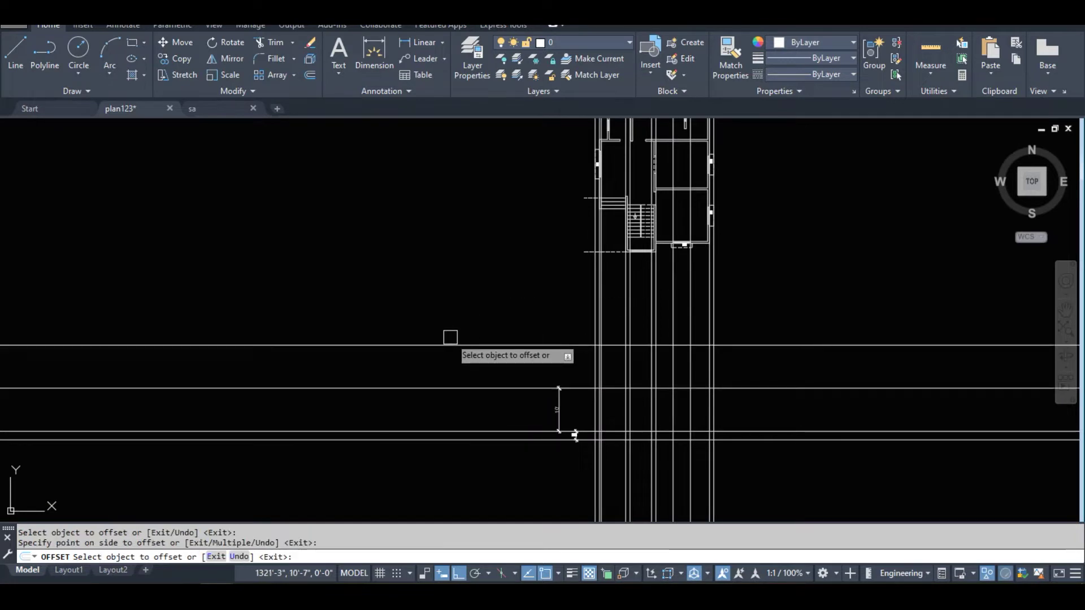
key(Escape)
scroll(436, 411, down, 4)
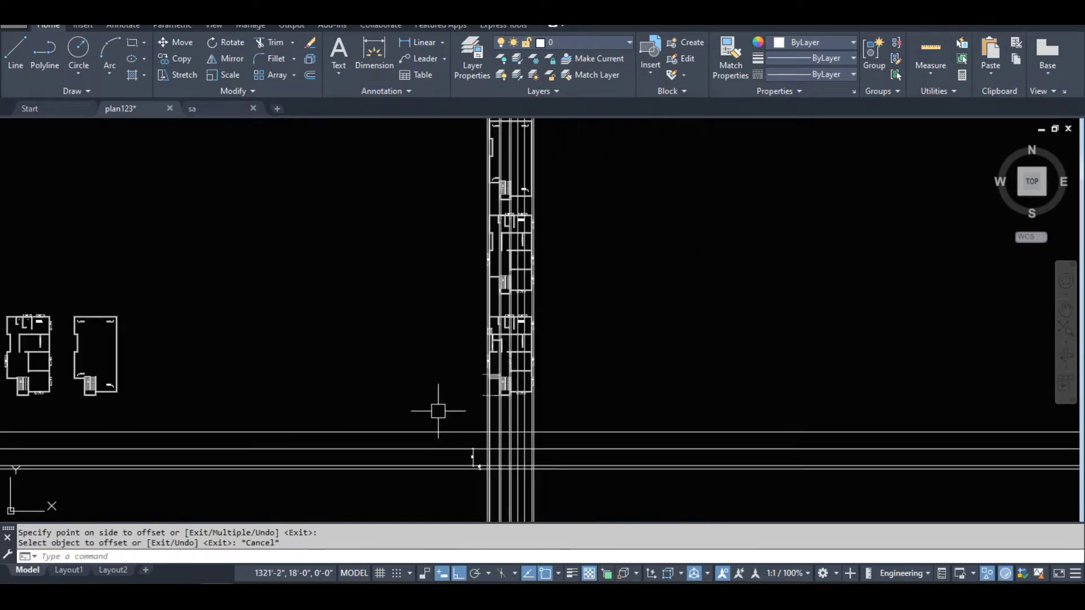
scroll(503, 232, up, 2)
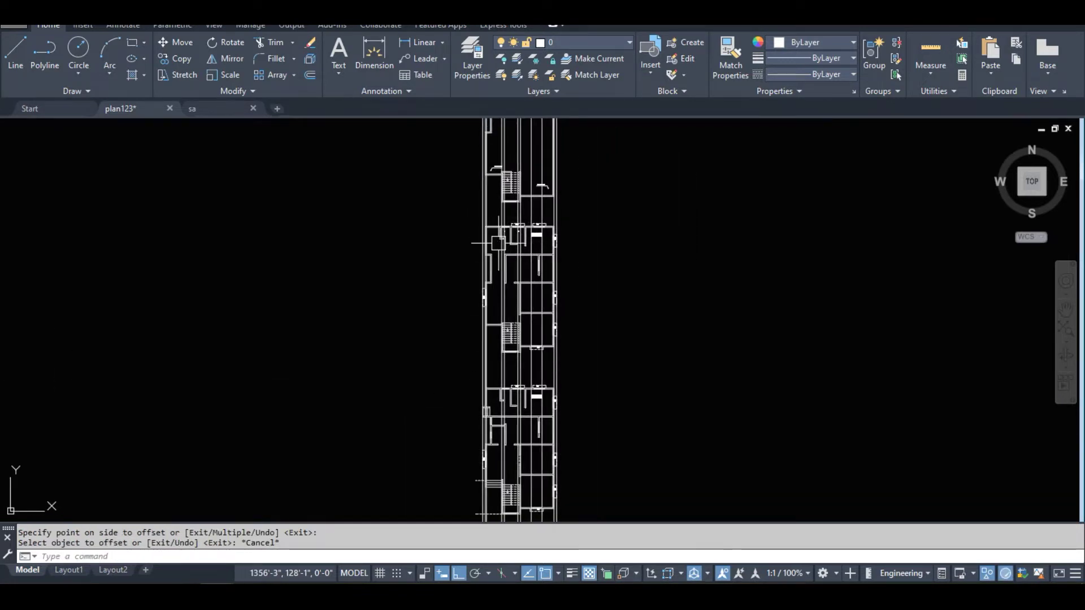
scroll(507, 248, up, 2)
scroll(571, 199, up, 1)
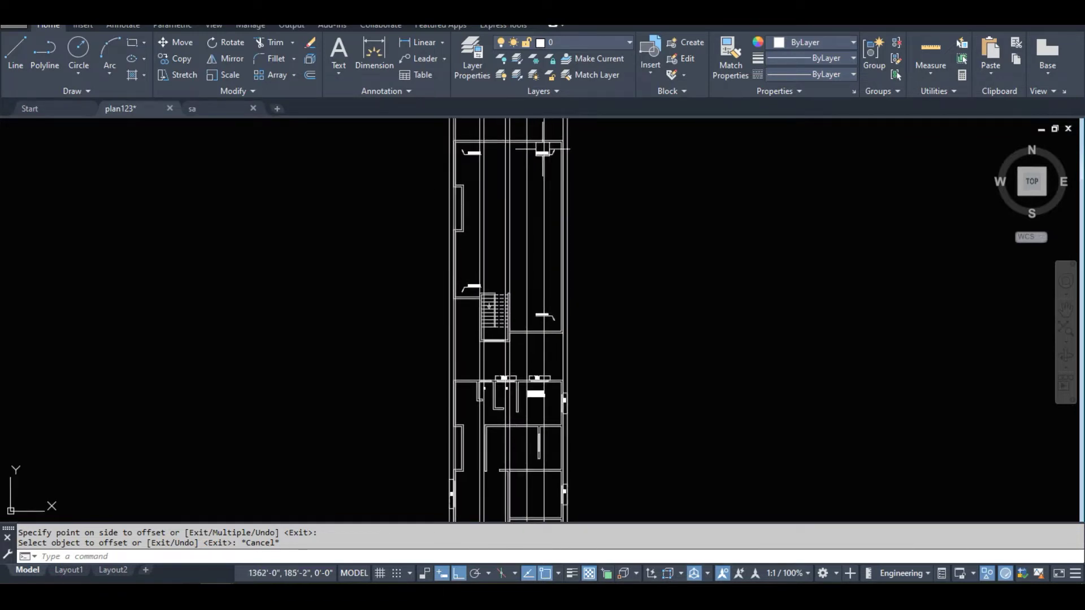
scroll(520, 376, down, 1)
scroll(517, 390, down, 4)
scroll(491, 394, up, 4)
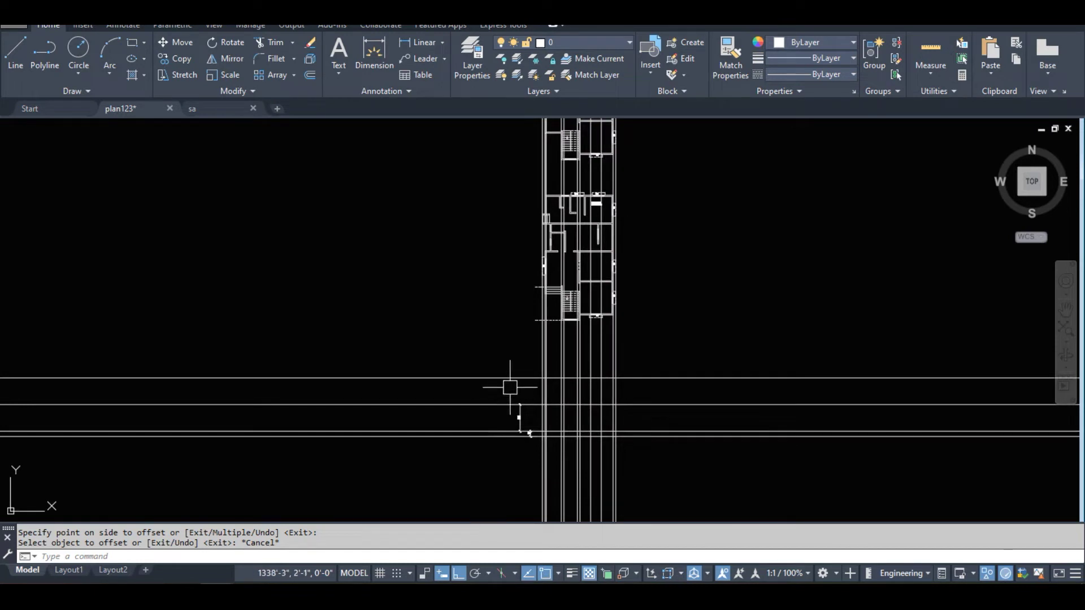
scroll(509, 370, up, 3)
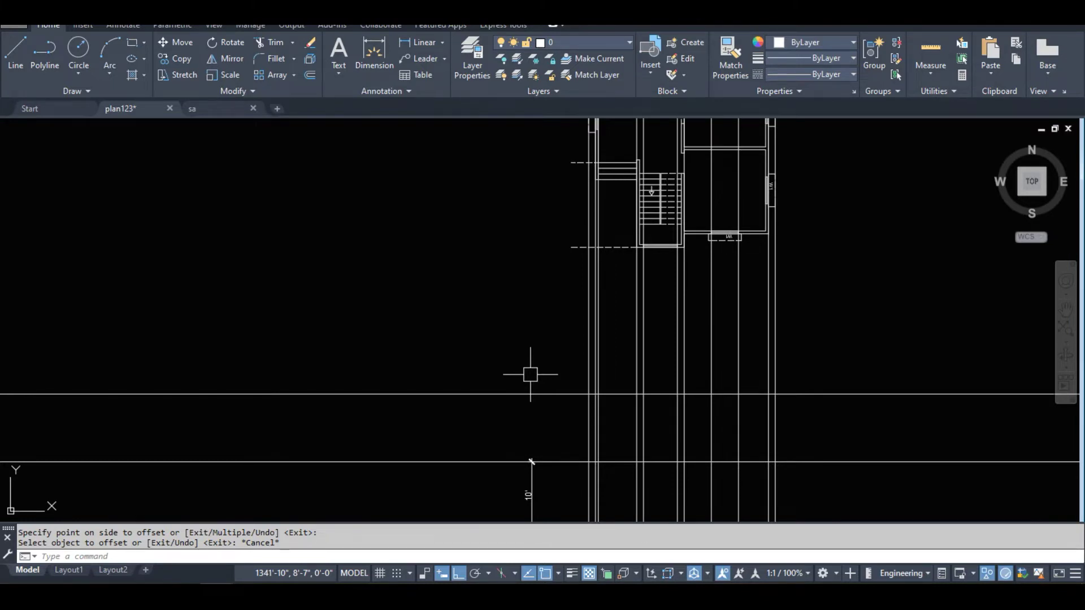
Offset the top horizontal xline 2'6 upward
key(Return)
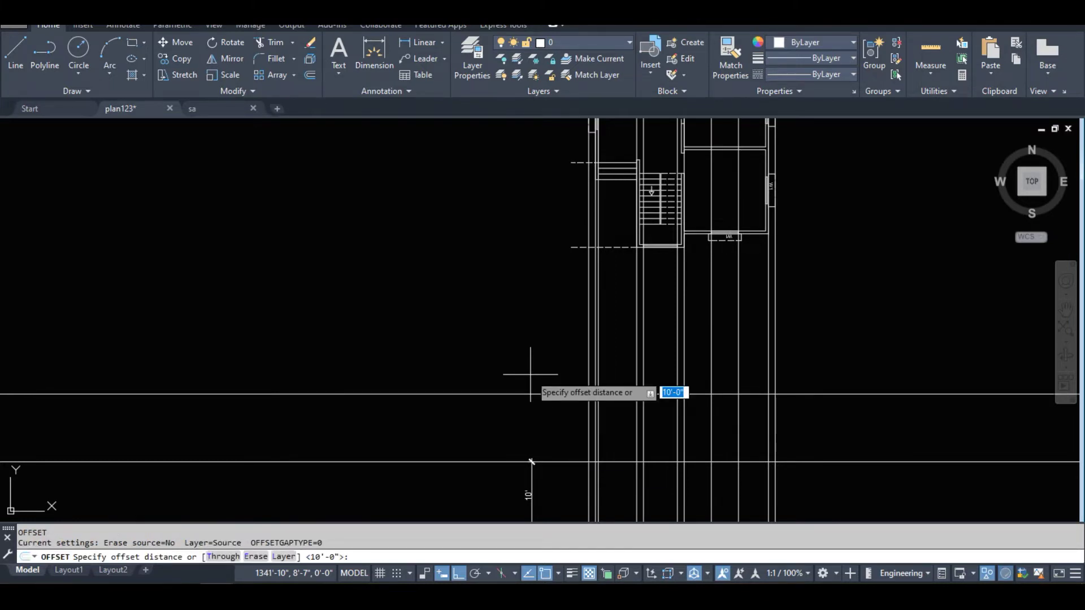
text(2'6)
key(Return)
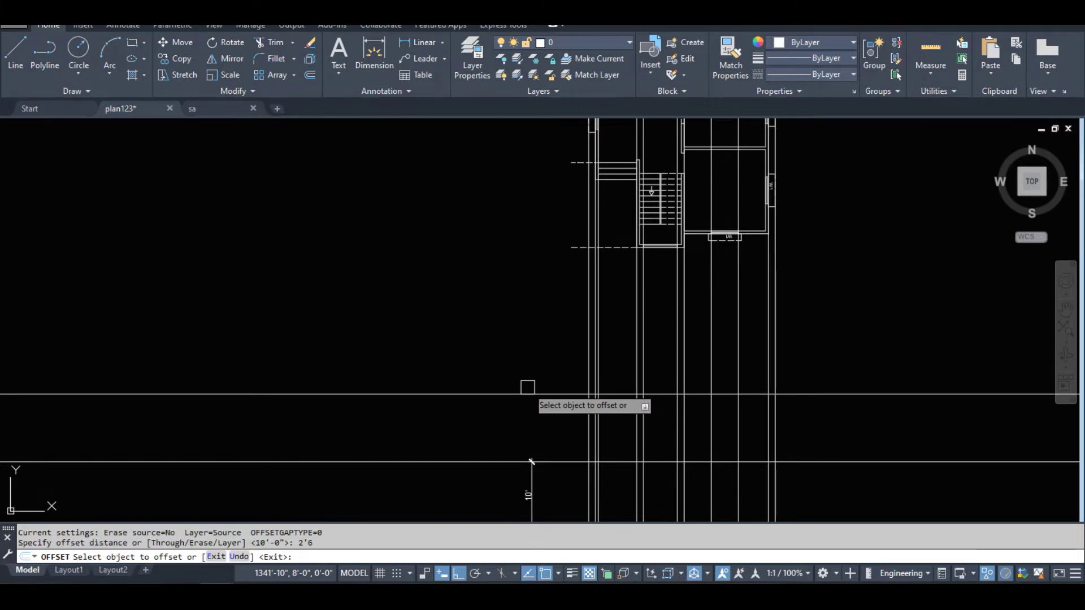
click(521, 394)
click(485, 274)
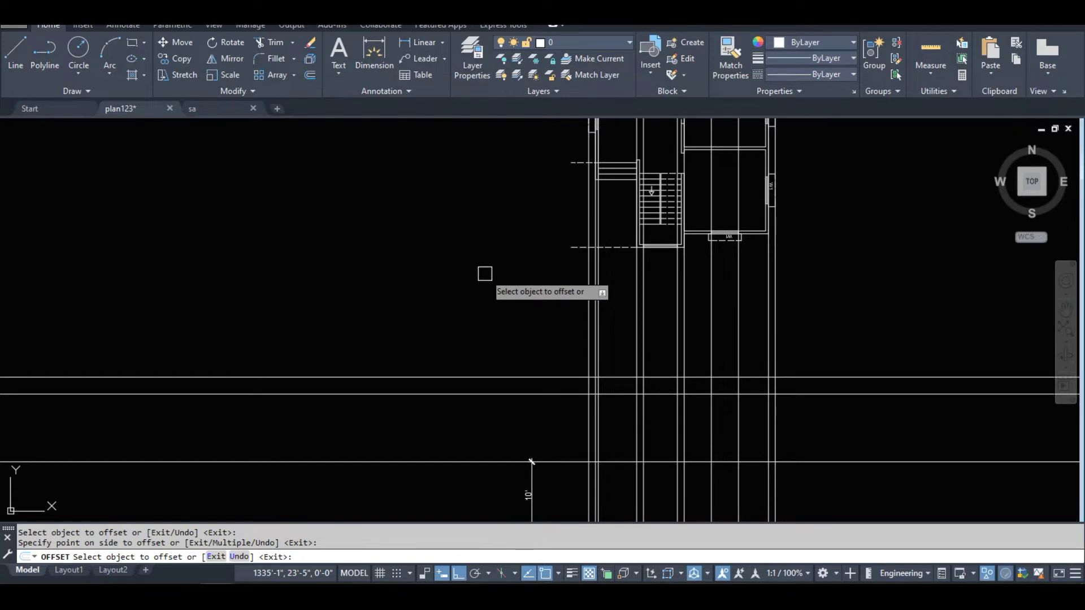
key(Escape)
Zoom and pan to bring the 10' line into view, checking the horizontal lines
scroll(517, 449, down, 3)
scroll(541, 503, down, 2)
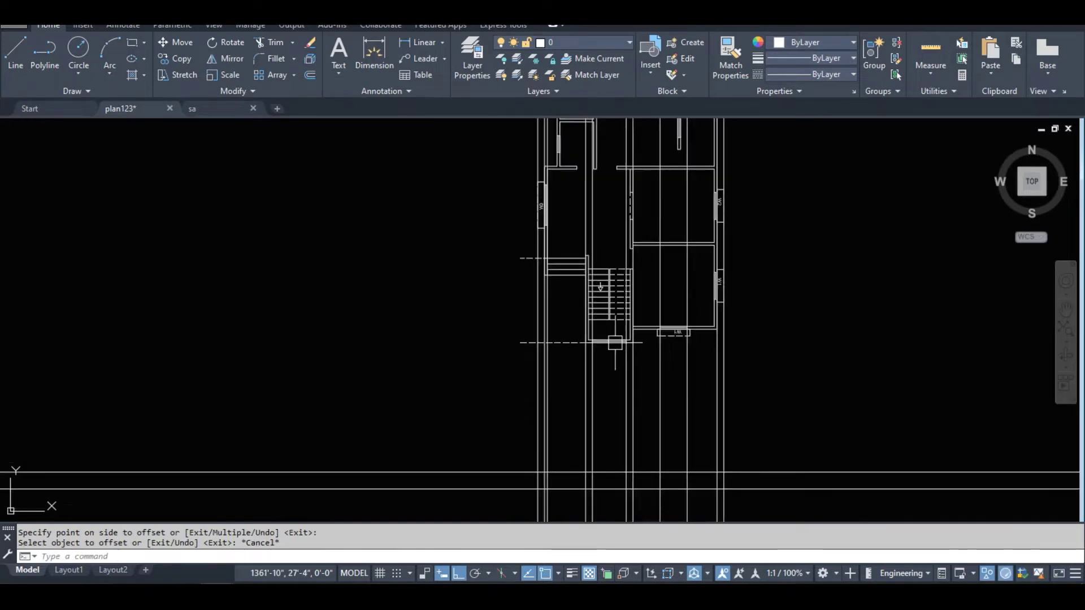
scroll(565, 396, down, 2)
scroll(593, 246, up, 5)
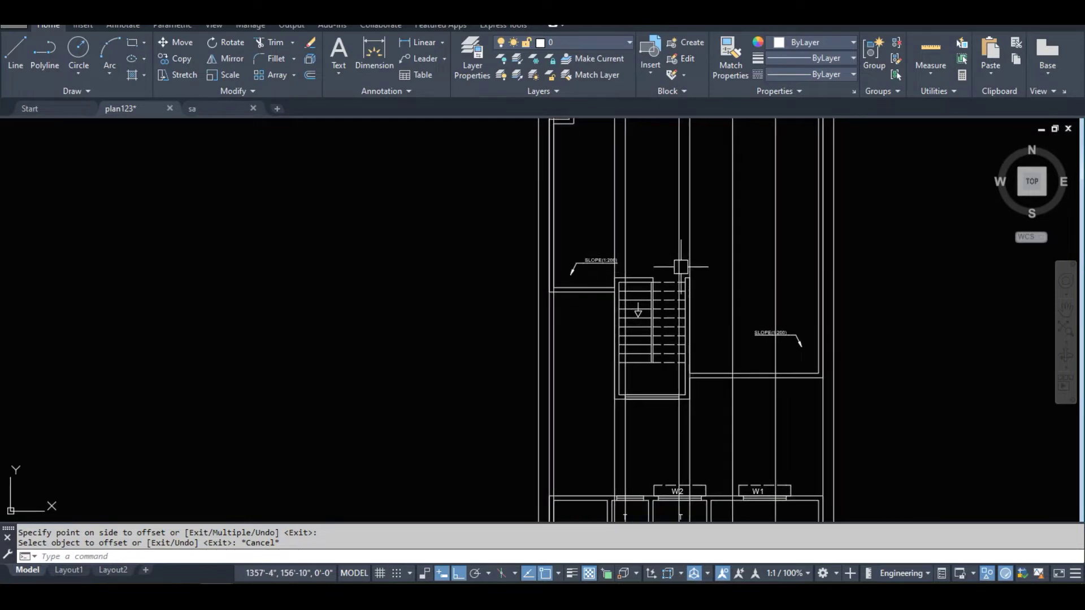
scroll(649, 315, down, 5)
scroll(599, 218, down, 3)
scroll(589, 339, up, 2)
scroll(611, 444, up, 3)
scroll(584, 322, up, 2)
click(578, 320)
mouse_move(578, 319)
middle_down()
mouse_move(516, 314)
mouse_move(516, 291)
middle_up()
key(Escape)
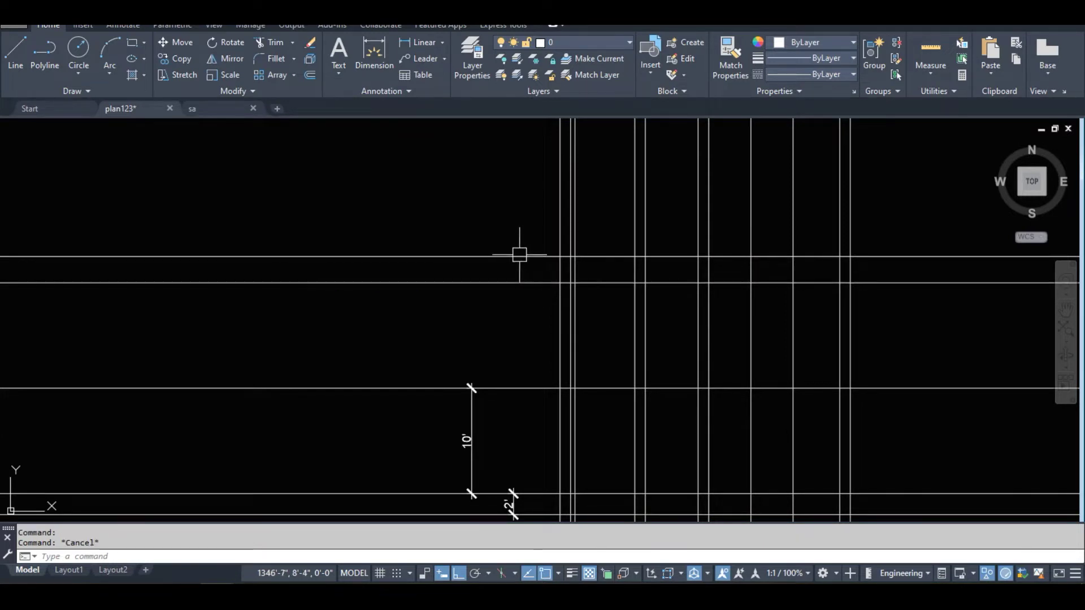
click(518, 283)
key(Escape)
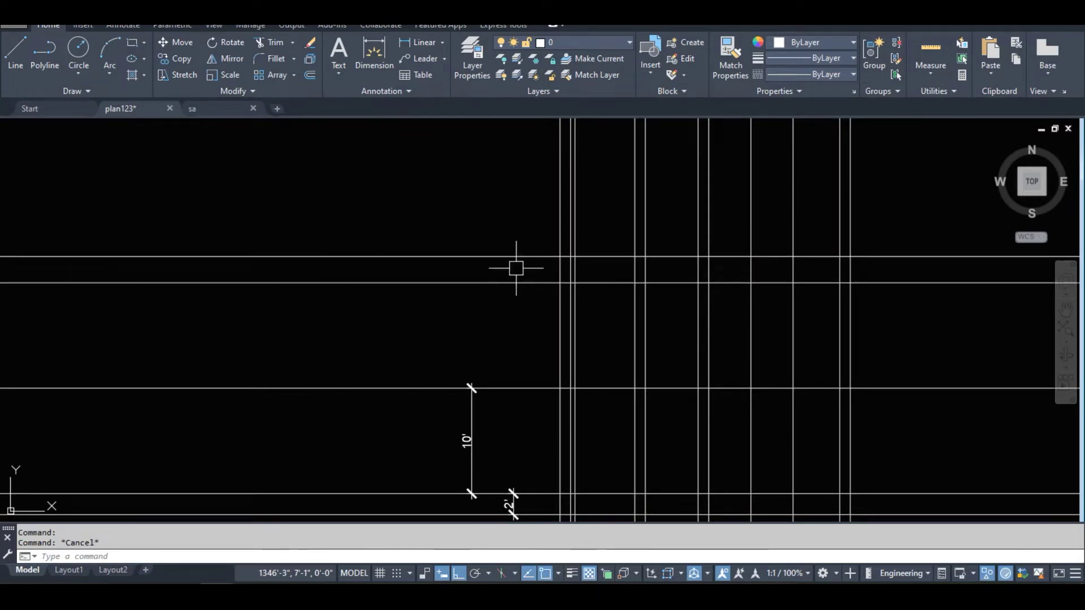
Offset the 10' line 8'0 upward
text(o)
key(Return)
text(8'0)
key(Return)
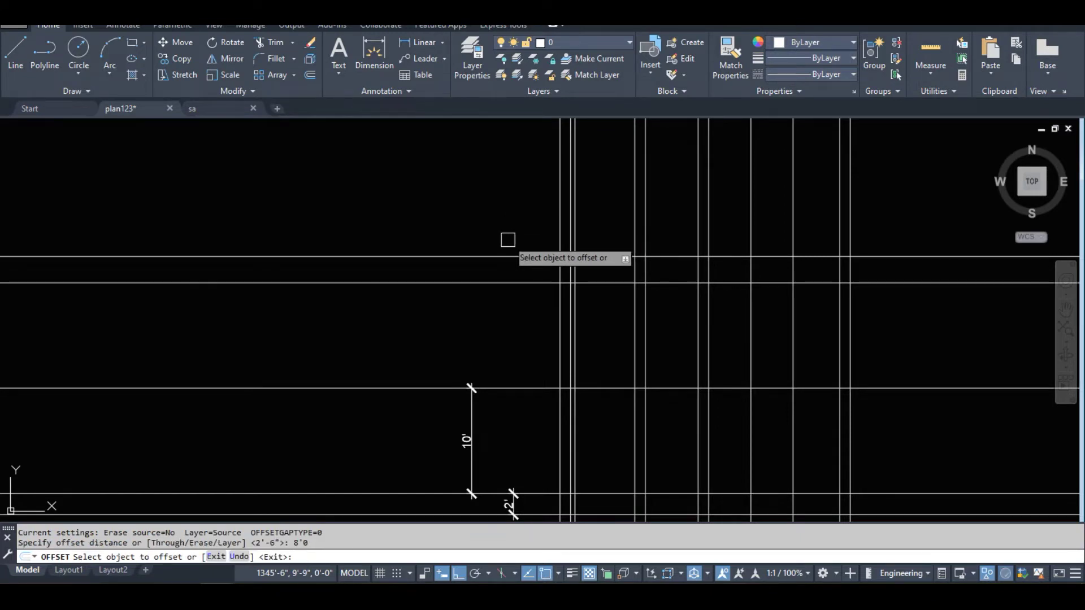
click(502, 282)
click(481, 153)
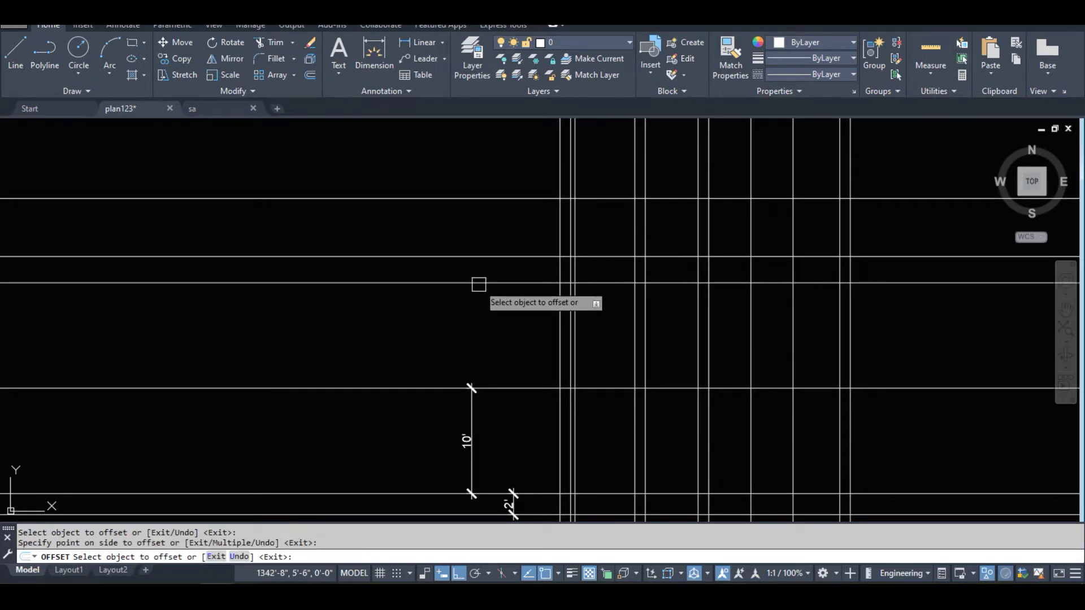
key(Escape)
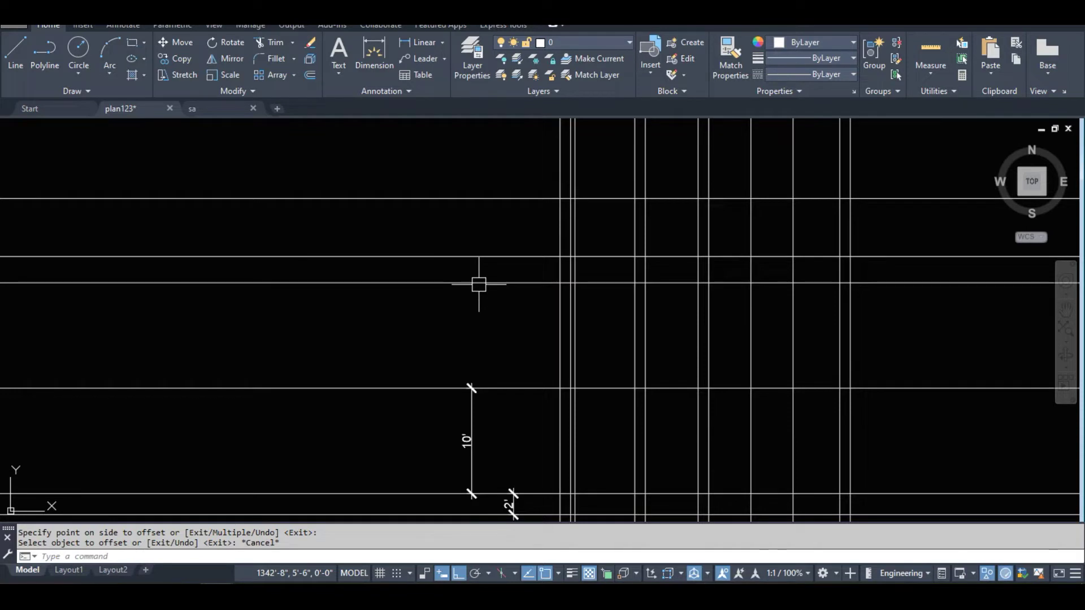
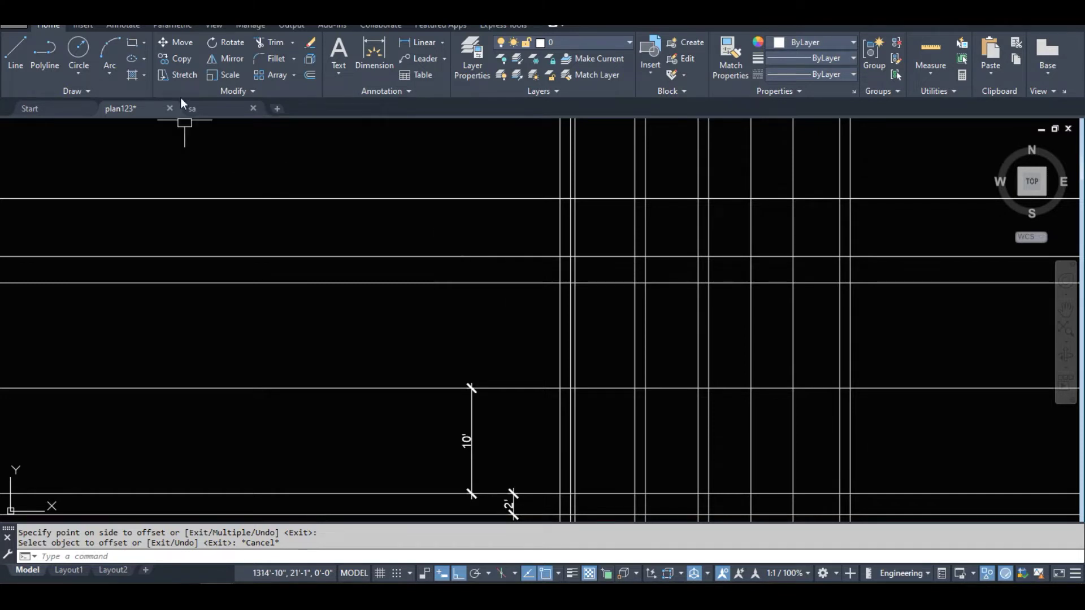
Draw a narrow rectangle standing on the horizontal construction line
click(132, 43)
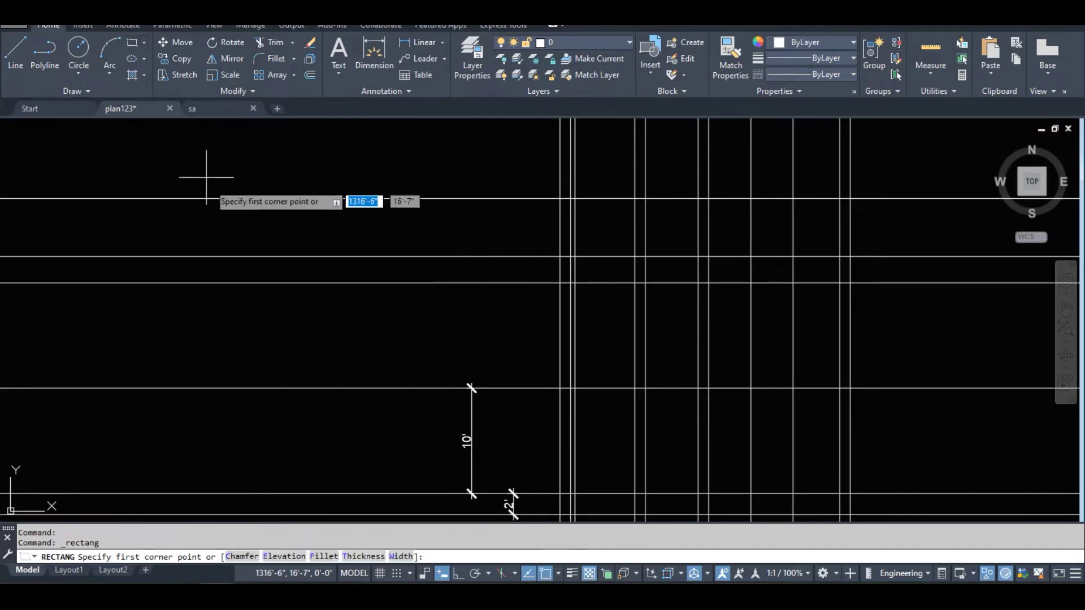
click(310, 342)
click(317, 388)
scroll(294, 375, up, 2)
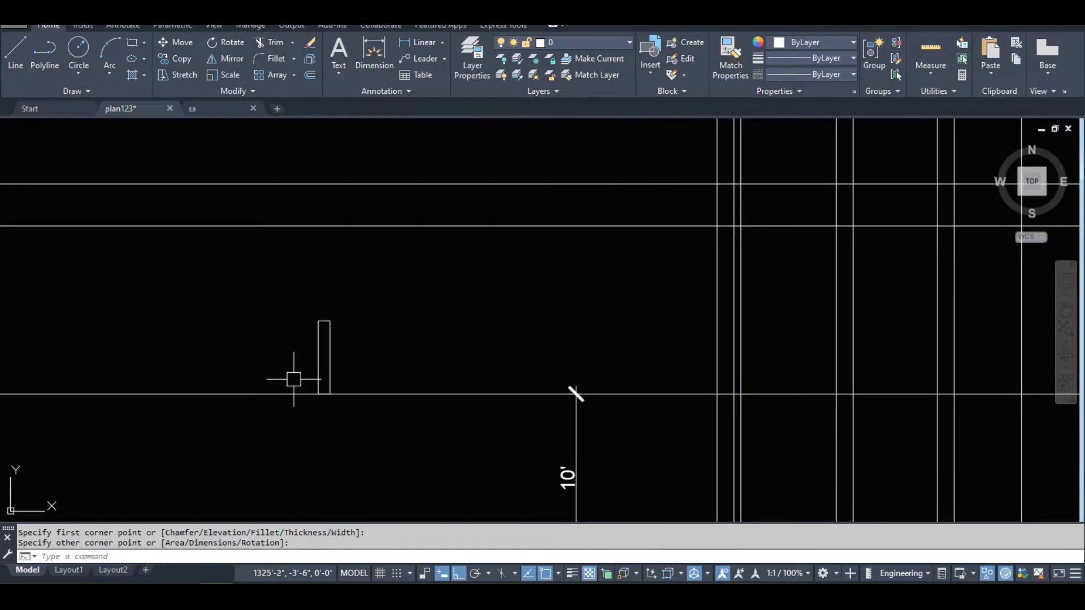
scroll(346, 395, up, 2)
scroll(362, 347, up, 3)
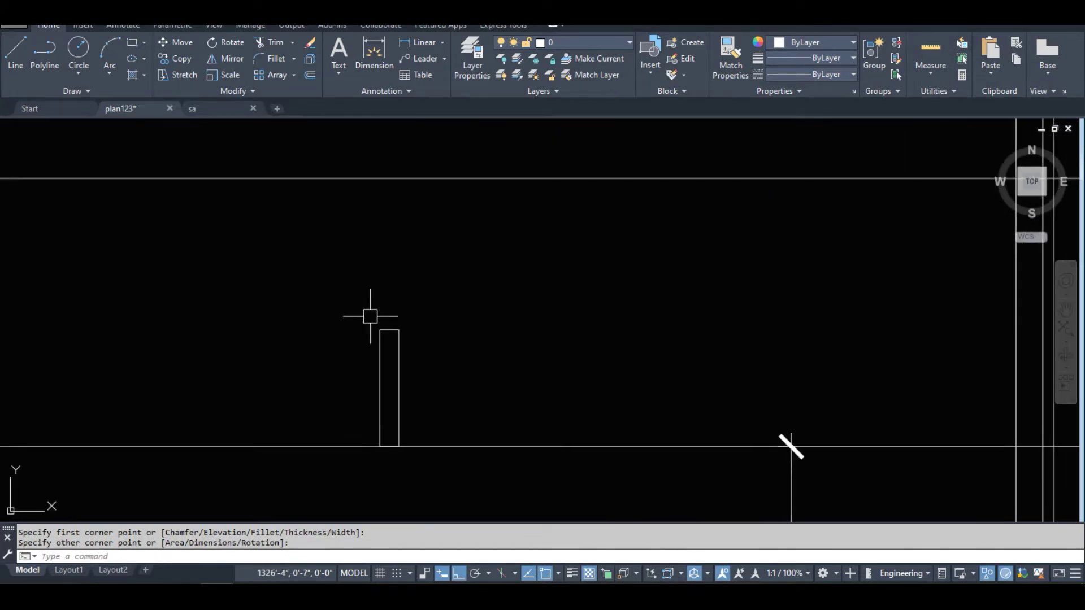
middle_drag(389, 283, 458, 289)
Grip-stretch the rectangle's top edge upward to its final height
click(439, 326)
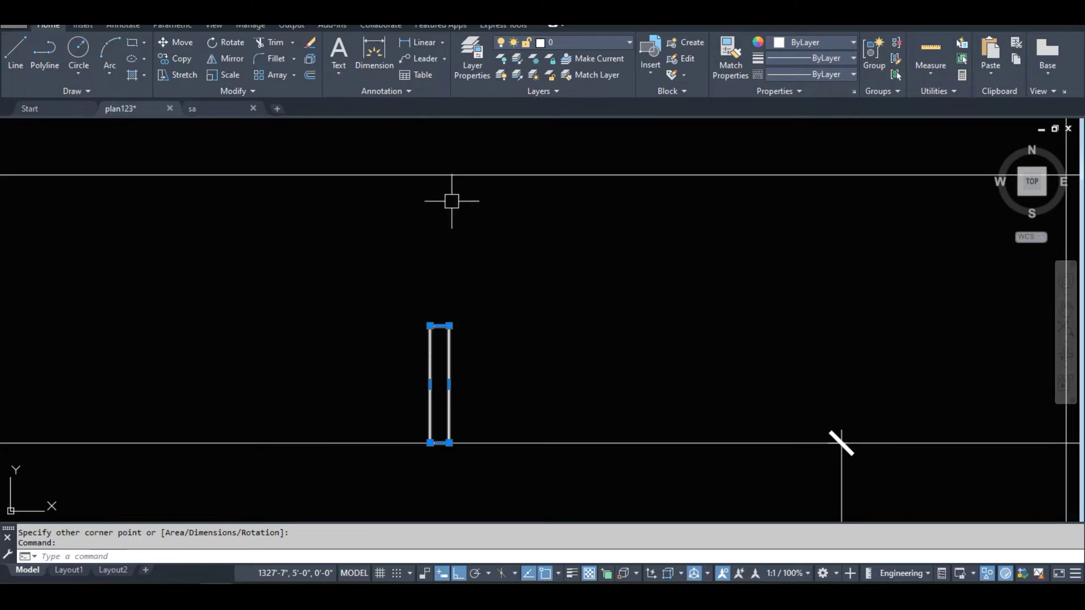
click(439, 326)
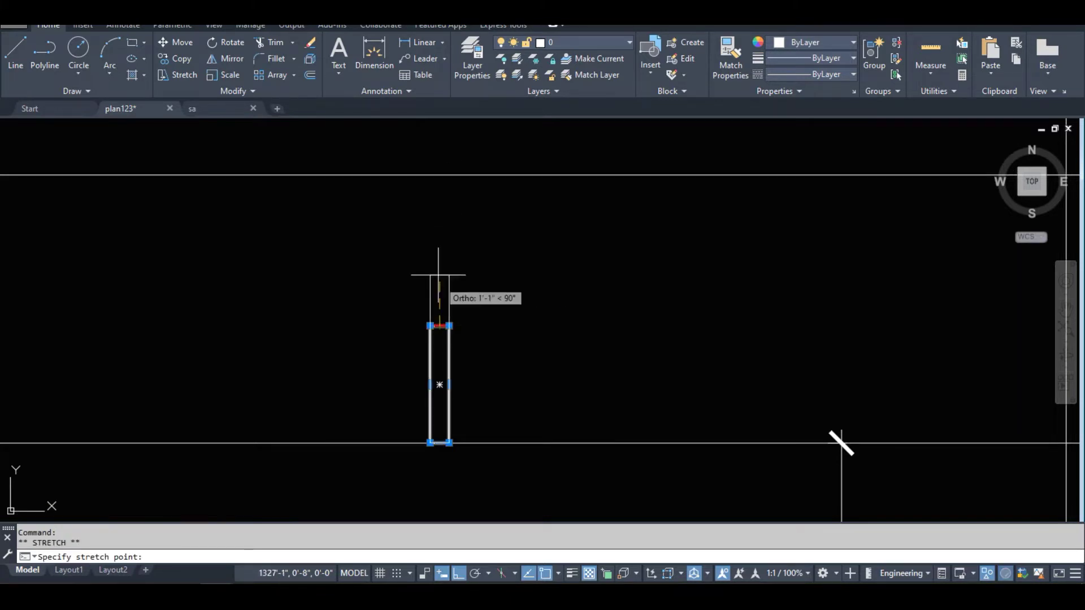
click(439, 239)
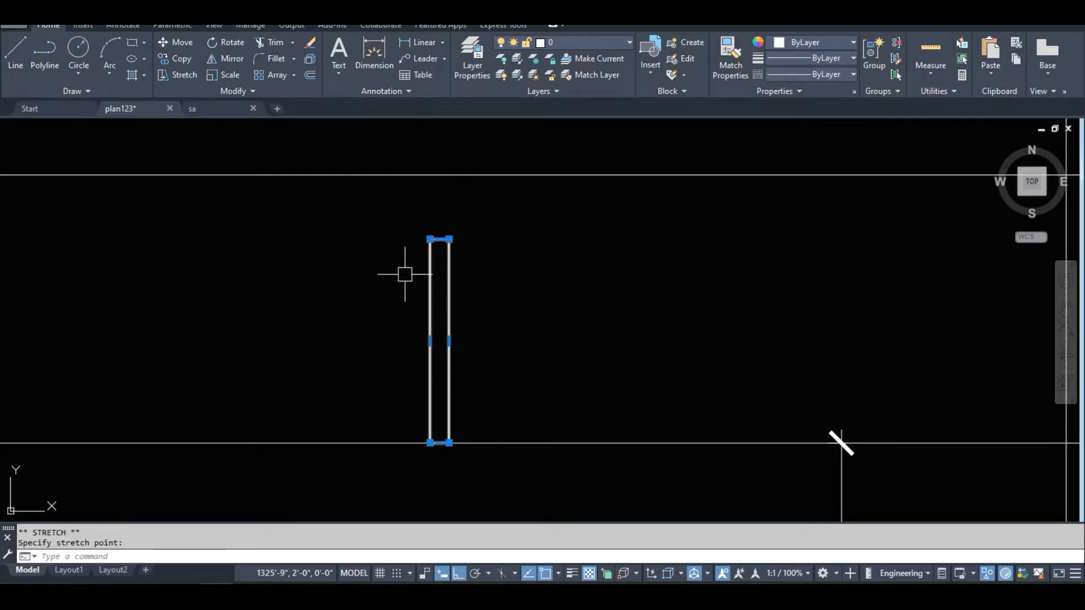
middle_drag(446, 305, 457, 308)
key(Escape)
key(Escape)
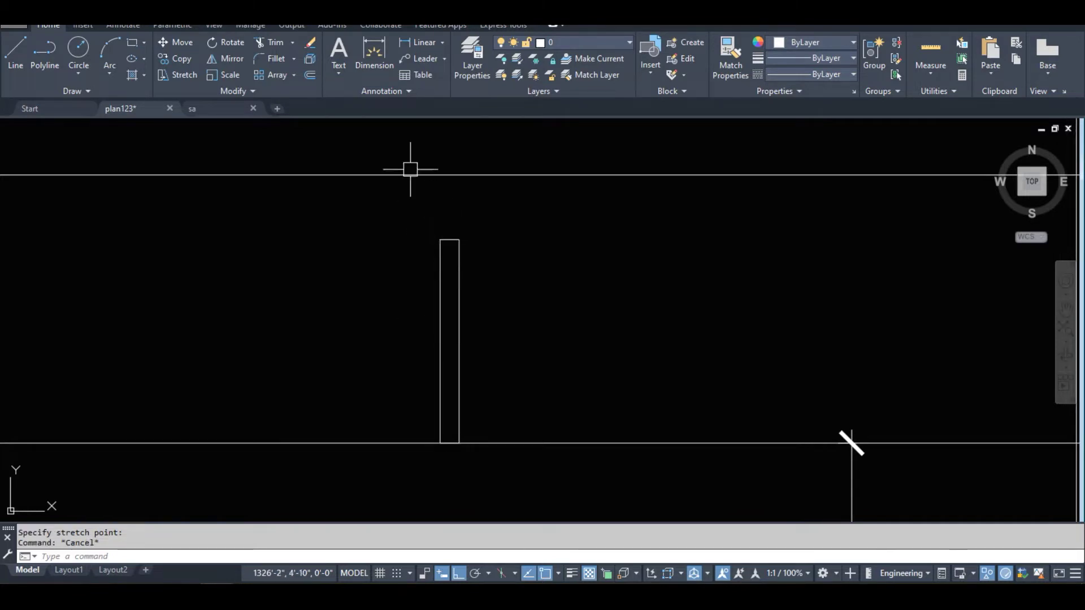
Add a 10' vertical linear dimension between the horizontal lines beside the rectangle
click(419, 42)
click(440, 239)
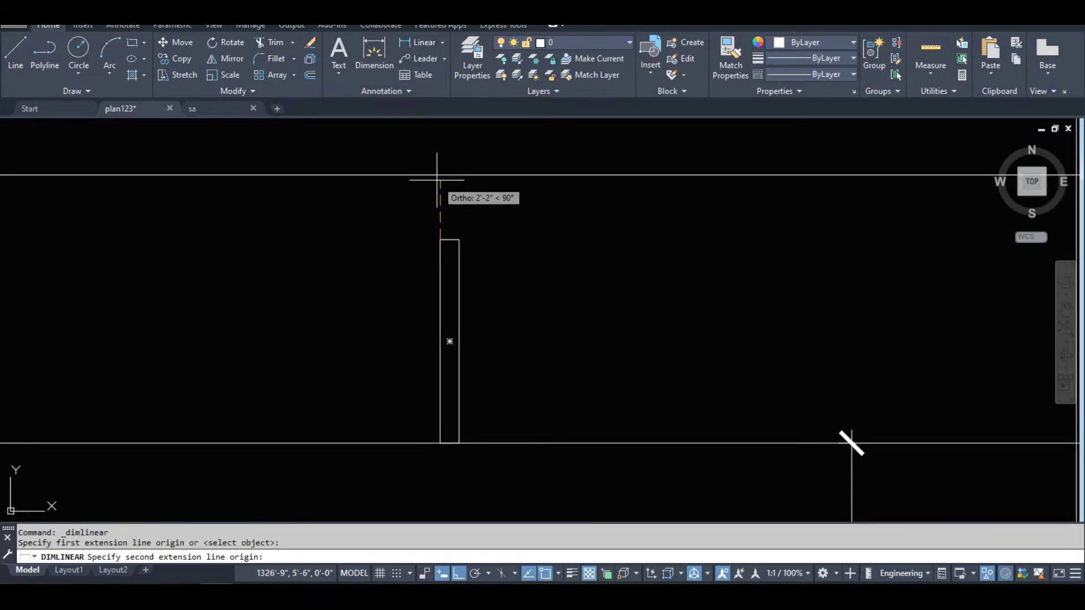
click(438, 175)
key(Escape)
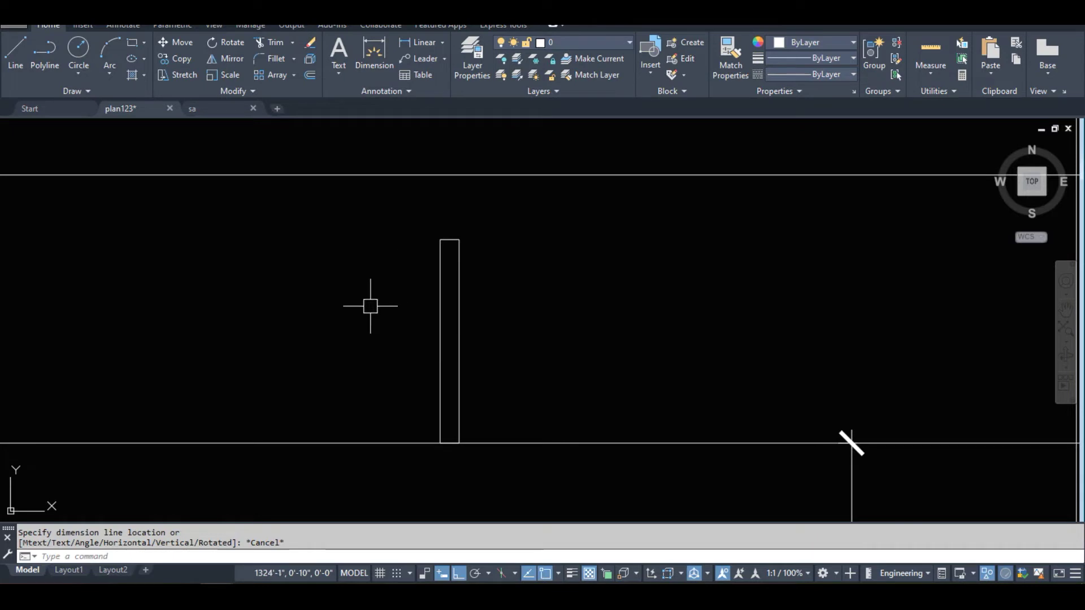
middle_drag(368, 305, 389, 301)
click(414, 47)
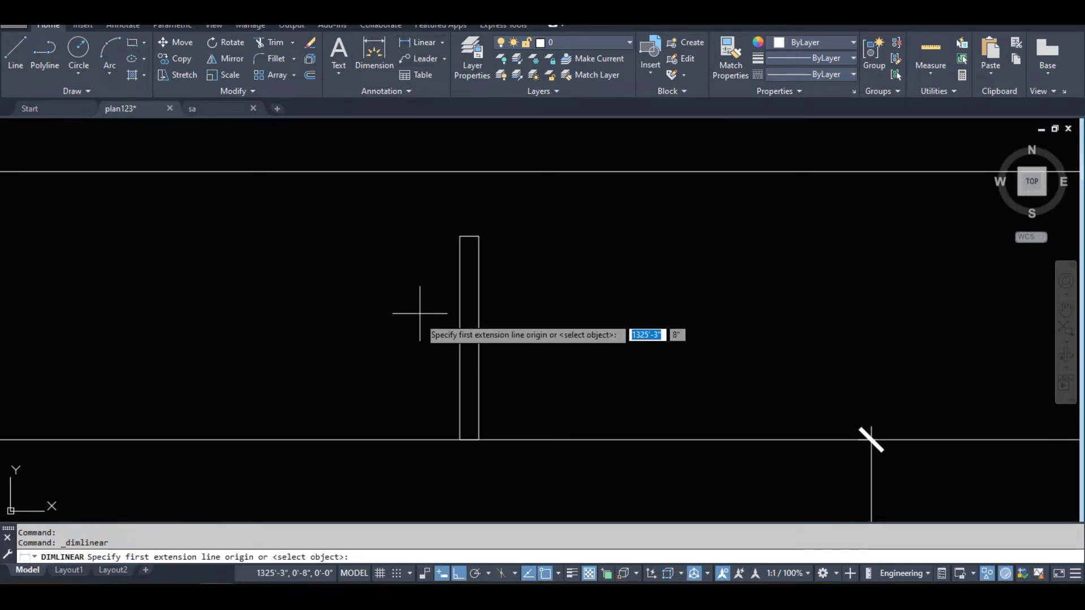
click(413, 440)
click(414, 172)
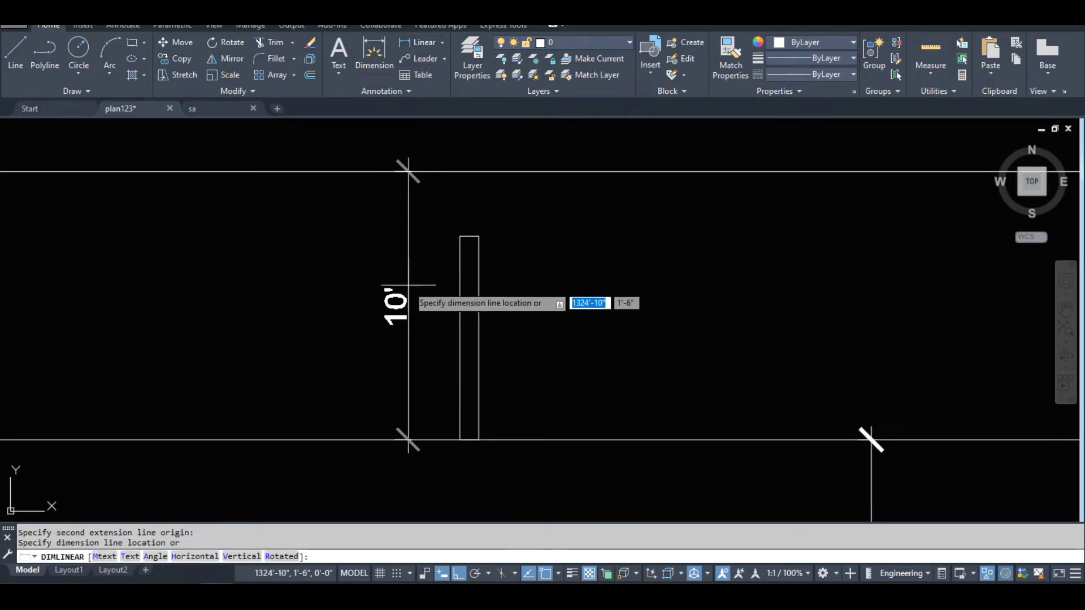
click(406, 305)
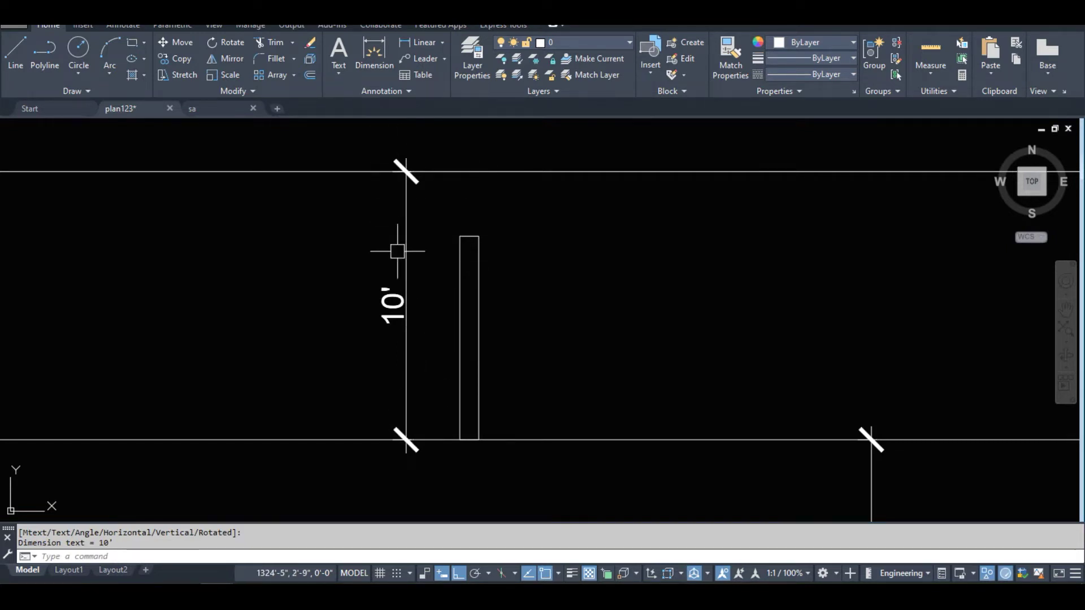
Erase the 10' dimension using a selection window
click(430, 262)
click(316, 312)
key(Delete)
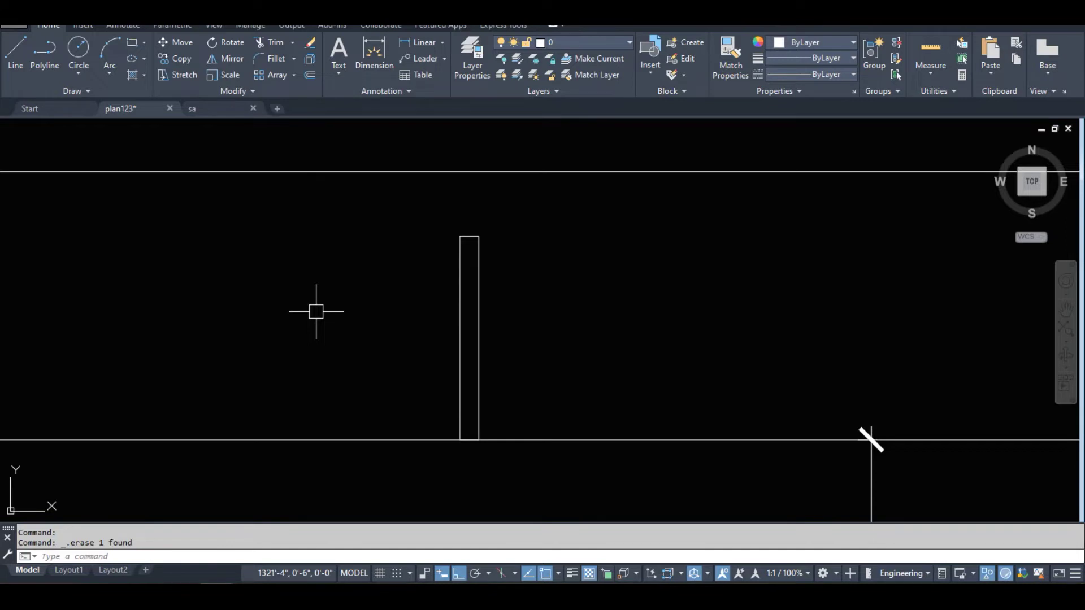
scroll(316, 312, down, 2)
scroll(303, 304, down, 2)
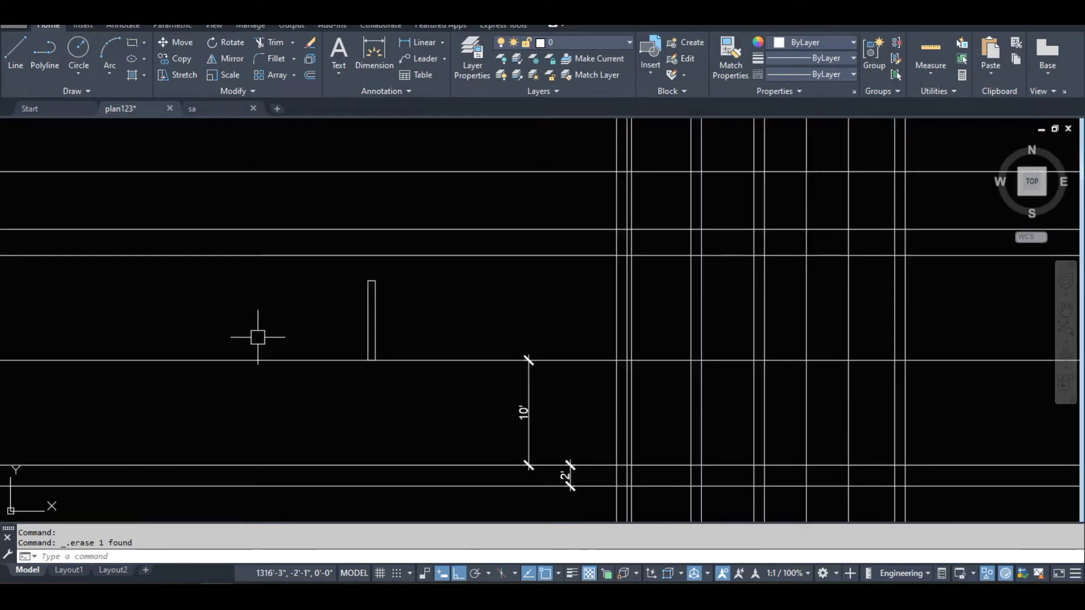
middle_drag(198, 327, 222, 331)
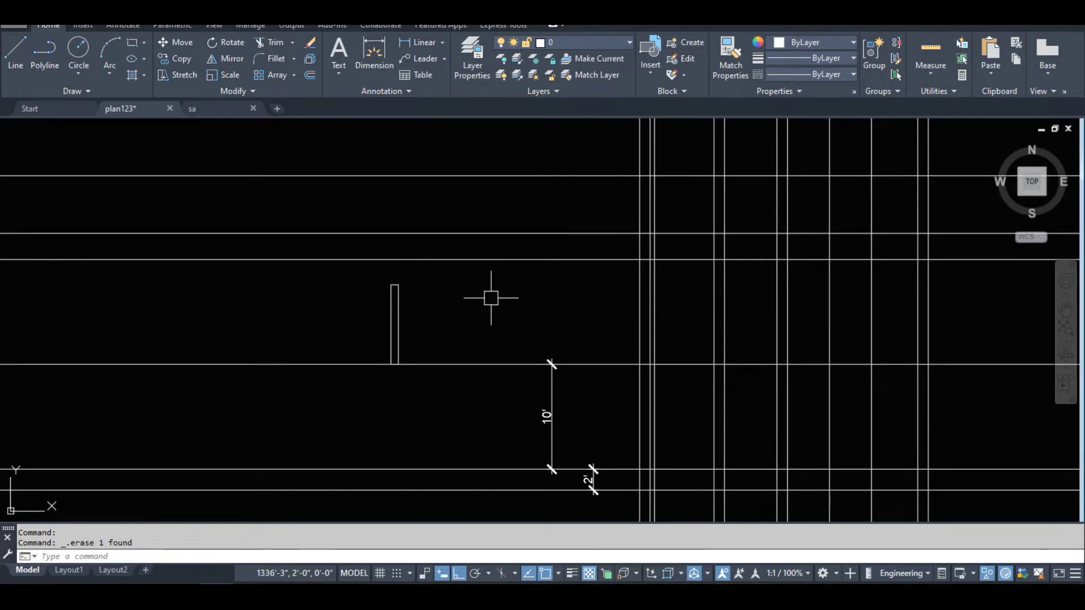
scroll(475, 306, up, 2)
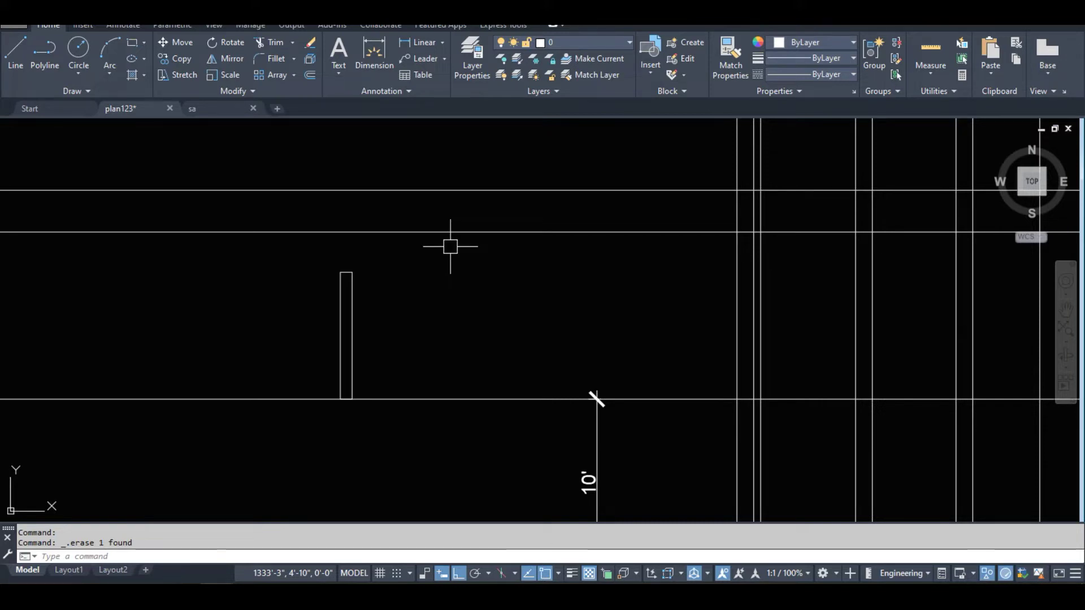
click(394, 399)
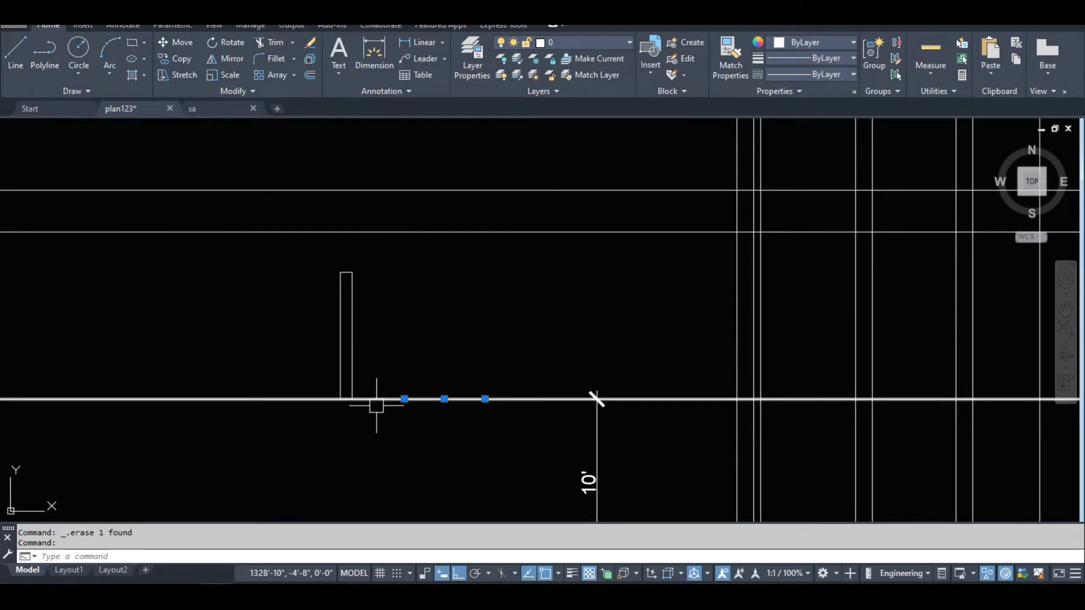
Erase the rectangle, undoing an accidental erase of the construction line first
click(392, 284)
click(247, 345)
key(Delete)
scroll(283, 348, down, 4)
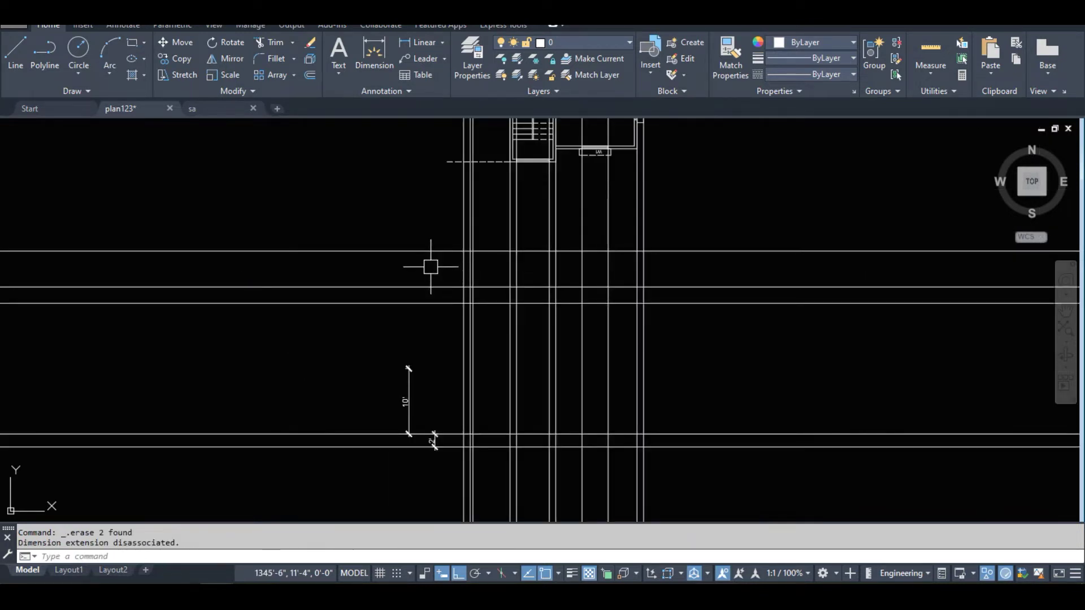
key(ctrl+z)
key(ctrl+z)
click(401, 300)
click(267, 325)
key(Delete)
scroll(260, 334, down, 4)
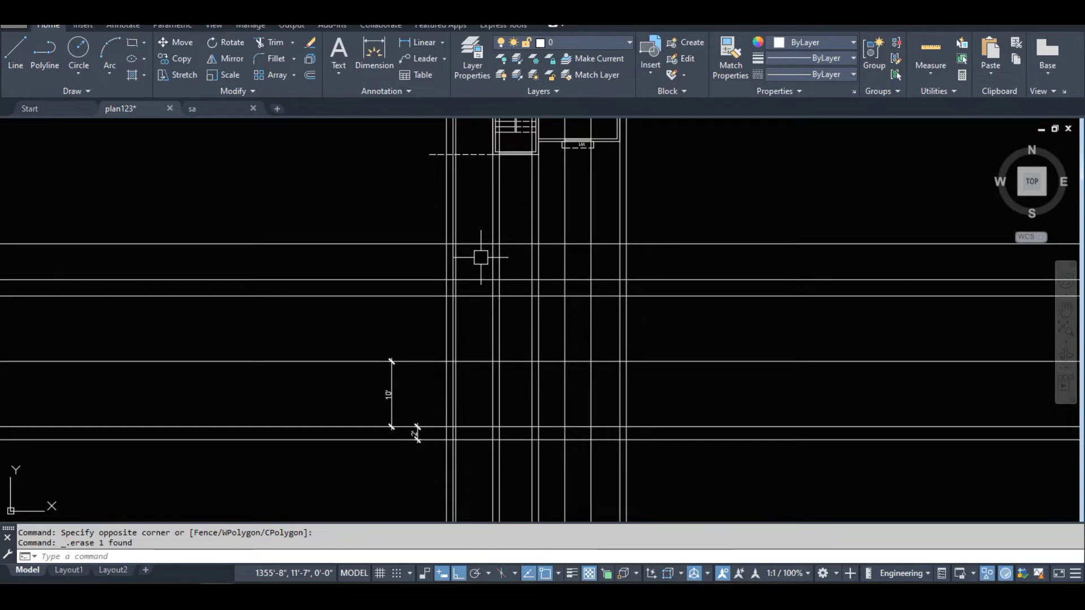
Pan around the plan and restart Trim to pick cutting edges
key(Escape)
middle_drag(484, 250, 467, 247)
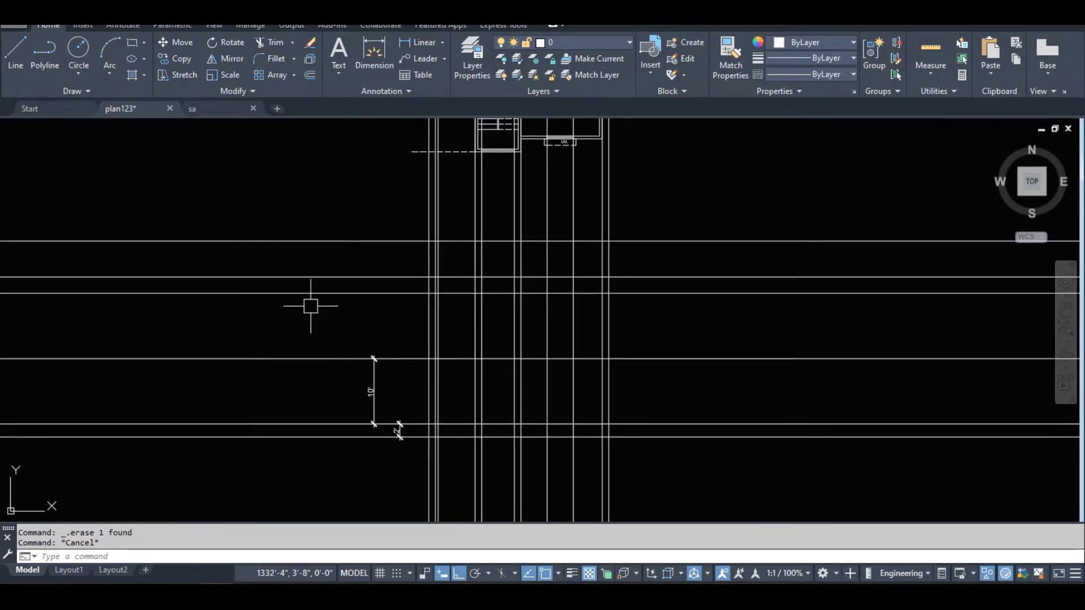
middle_drag(318, 438, 380, 436)
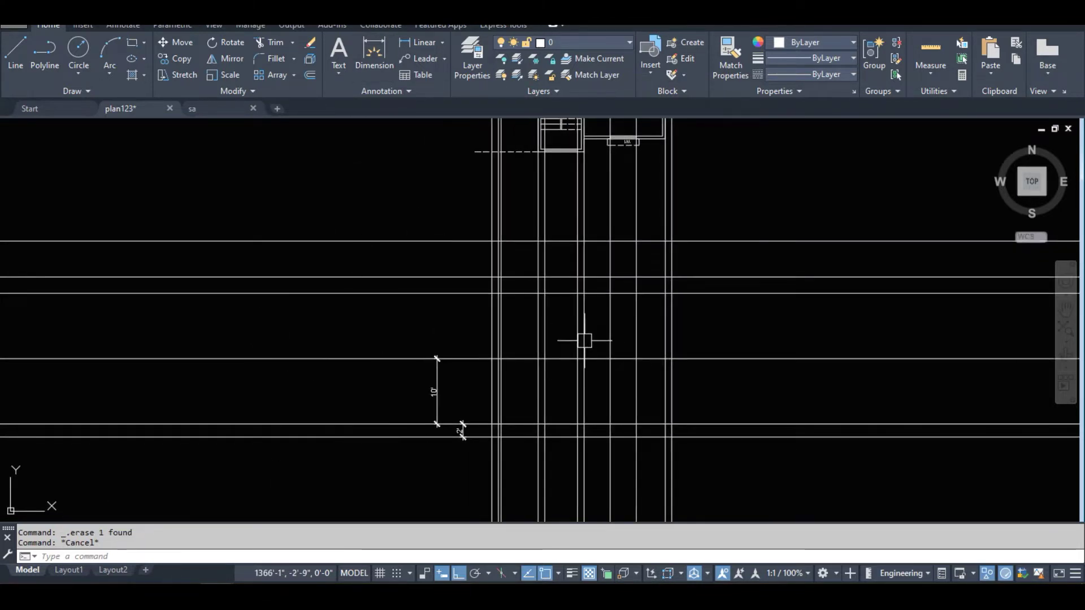
middle_drag(557, 441, 538, 356)
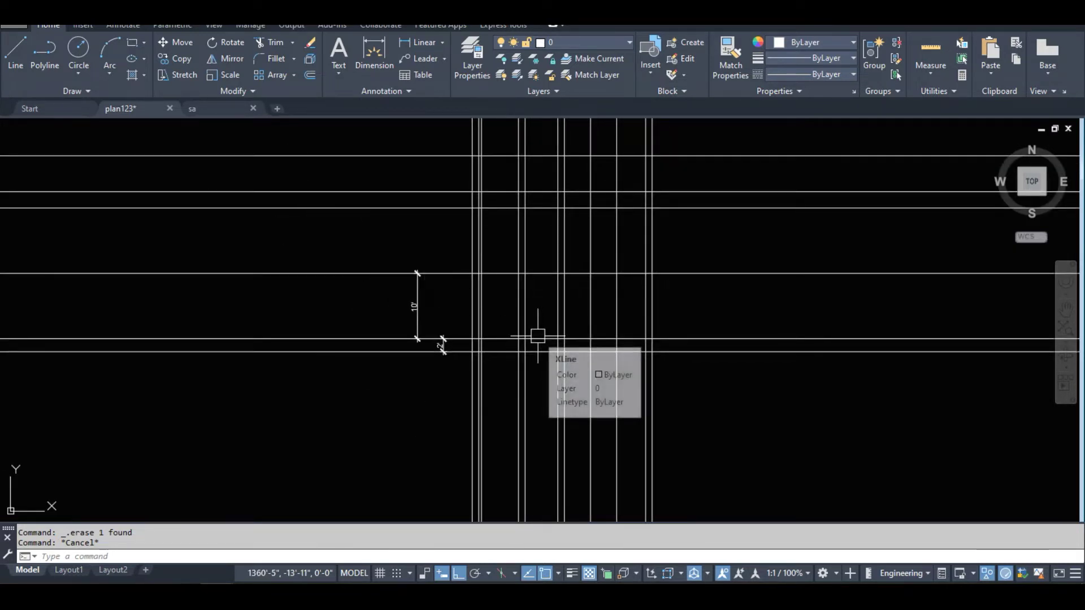
mouse_move(537, 337)
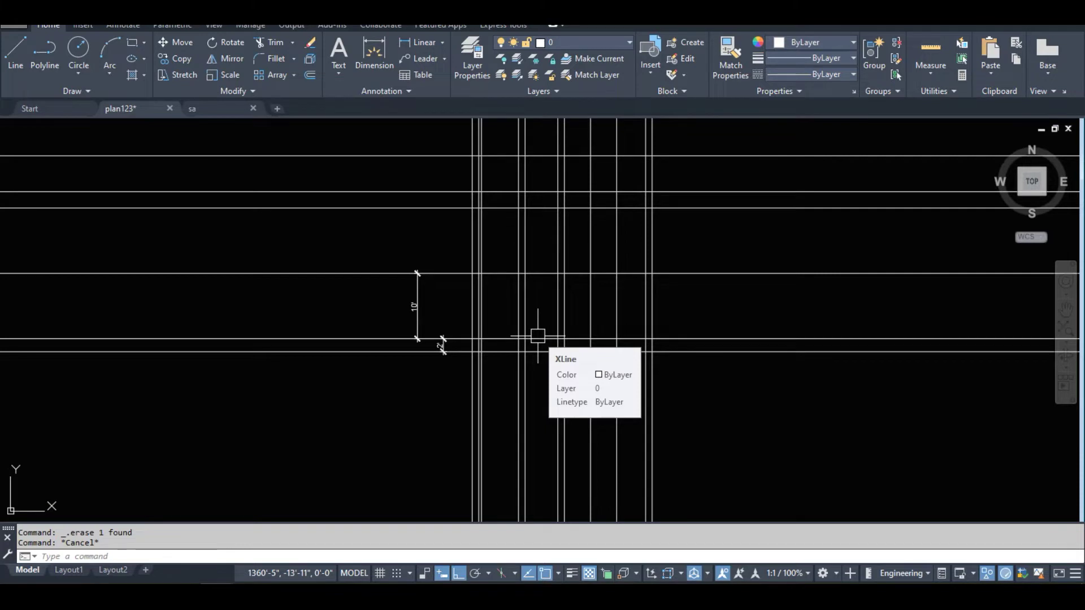
middle_drag(469, 304, 473, 371)
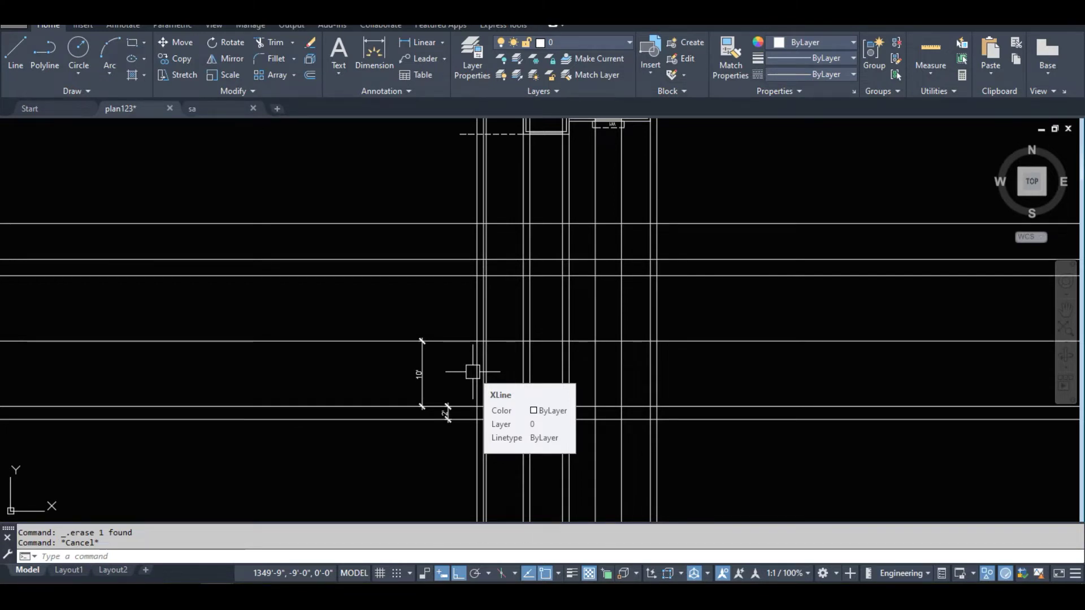
middle_drag(447, 362, 452, 393)
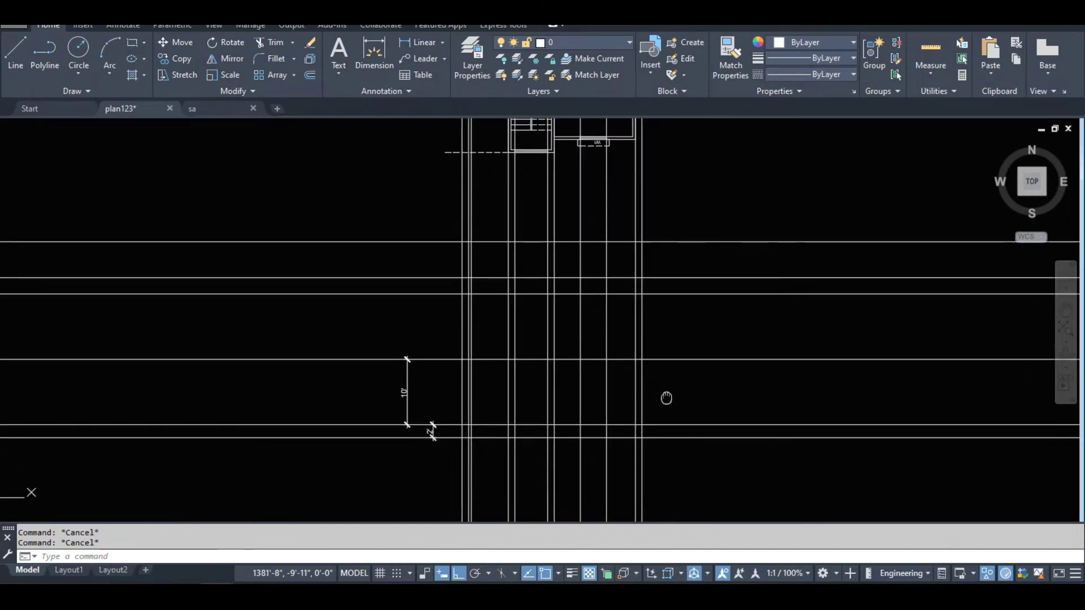
middle_drag(645, 386, 587, 396)
key(Return)
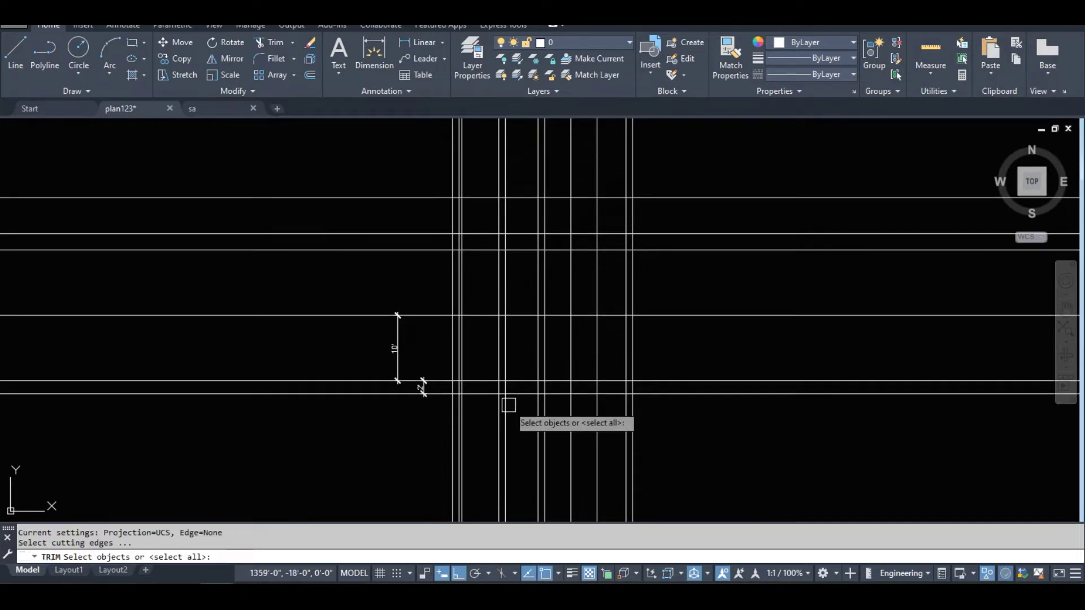
scroll(509, 407, up, 4)
click(523, 379)
scroll(655, 386, down, 4)
key(Return)
click(729, 366)
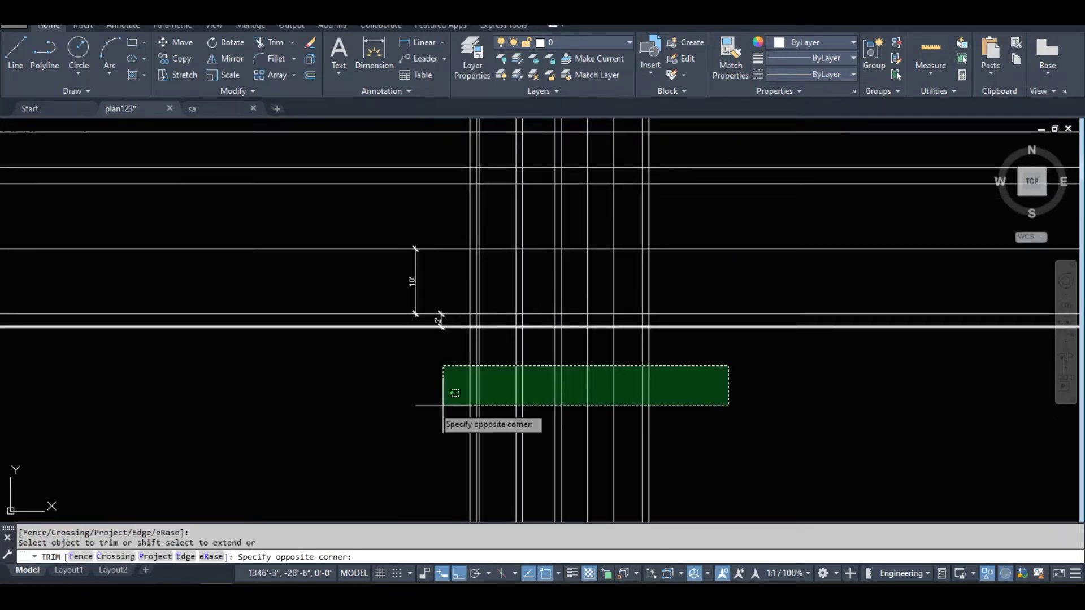
click(443, 405)
key(Return)
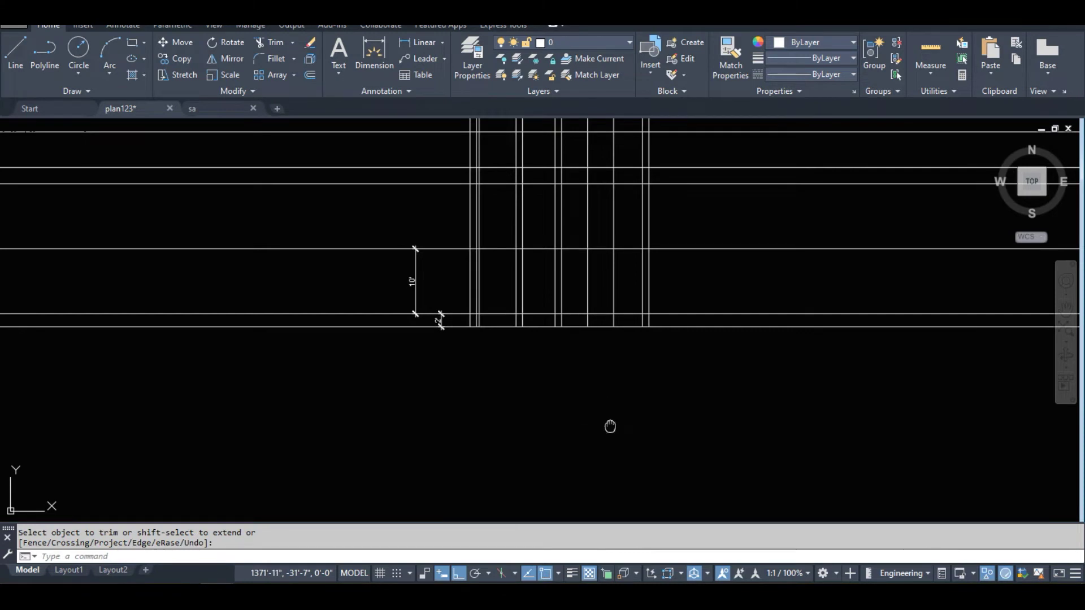
scroll(507, 362, down, 2)
key(Escape)
click(667, 346)
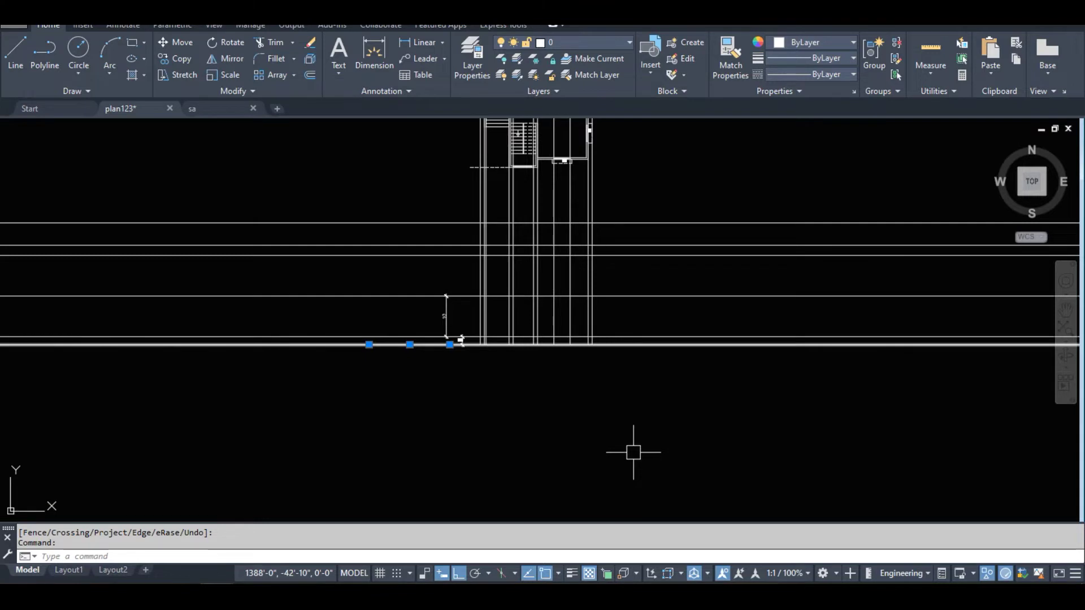
key(Escape)
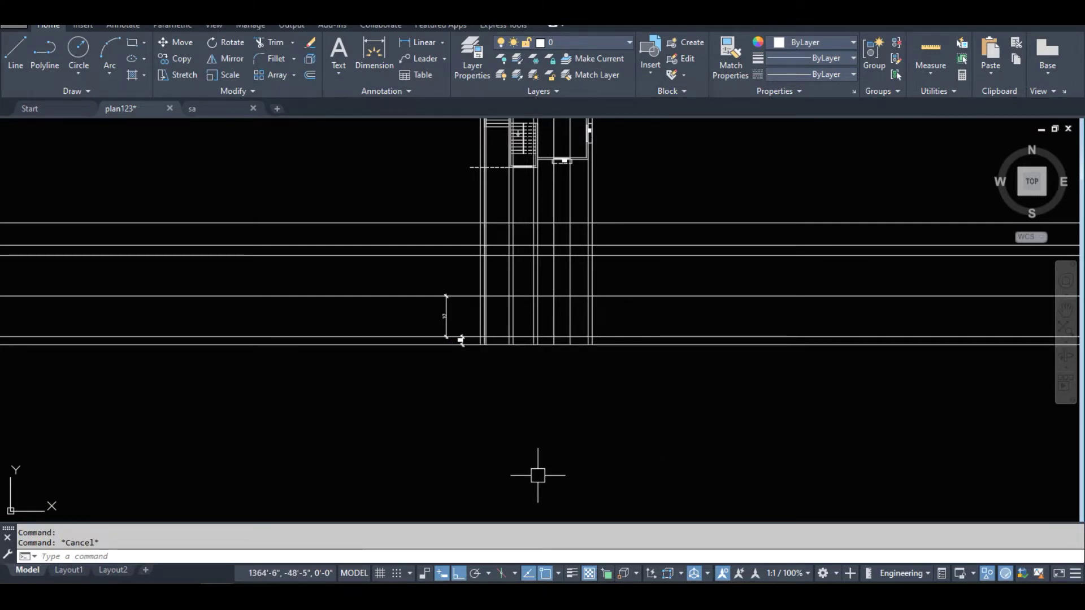
scroll(484, 334, up, 2)
scroll(492, 396, up, 2)
middle_drag(494, 405, 495, 470)
scroll(495, 470, down, 3)
scroll(505, 251, up, 3)
scroll(469, 260, up, 2)
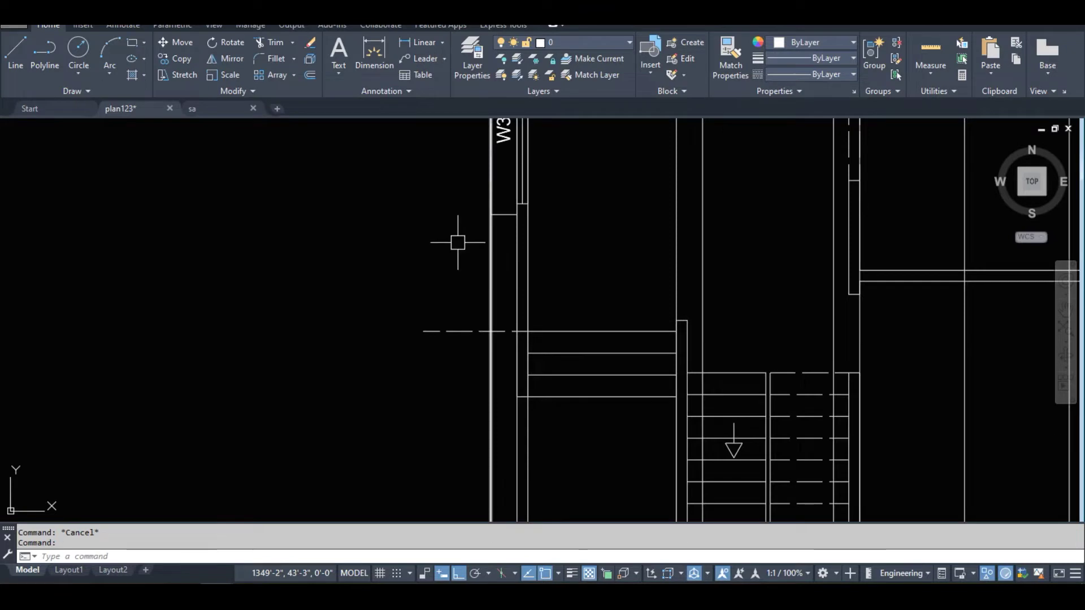
key(Escape)
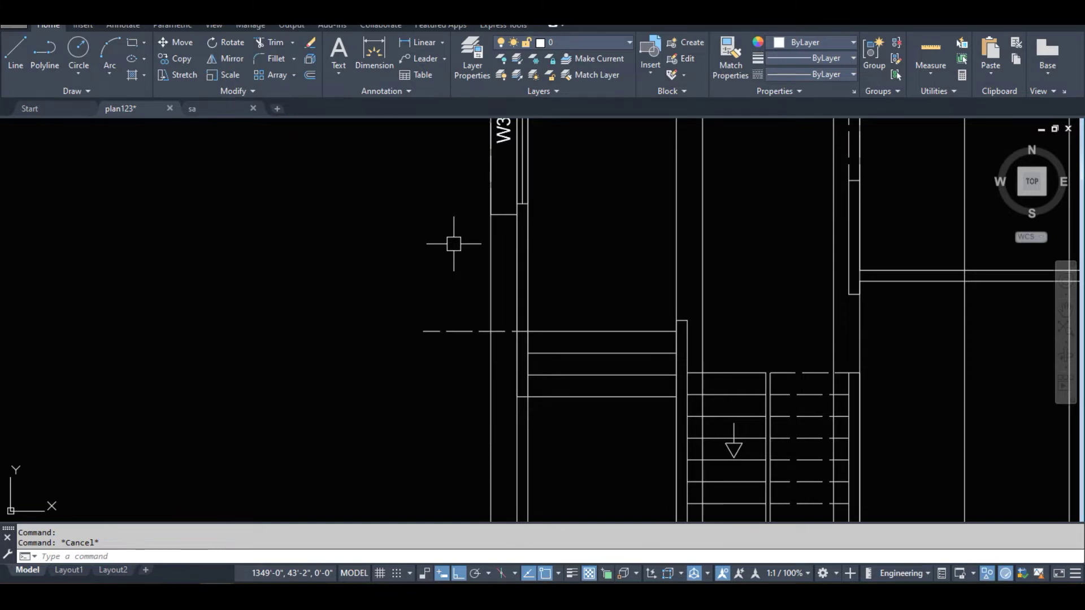
text(c)
key(Return)
Offset the bottom wall line 7' upward
text(10)
key(Return)
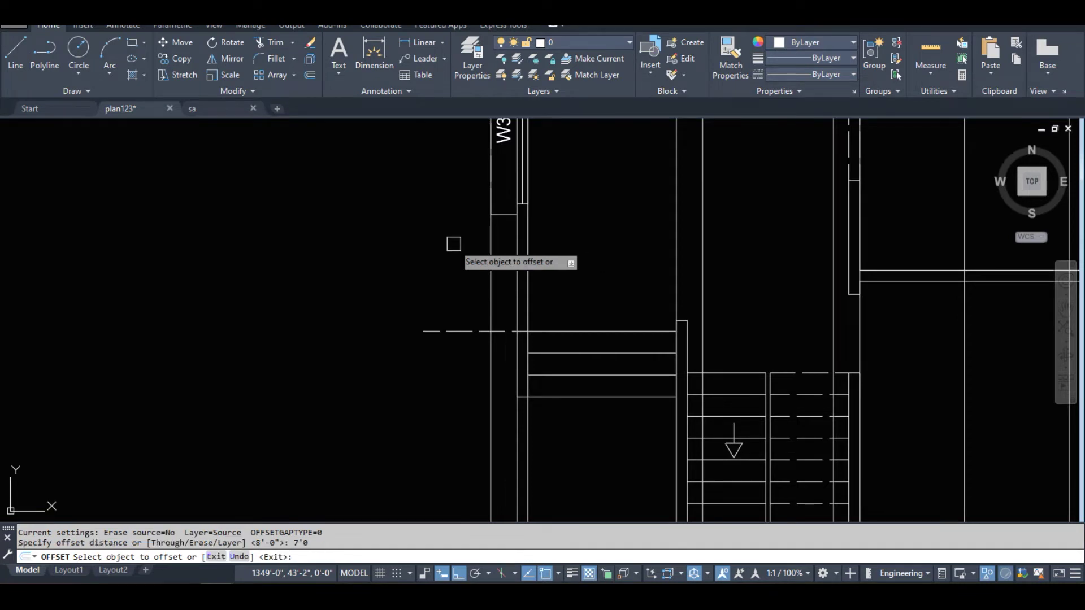
scroll(453, 243, down, 3)
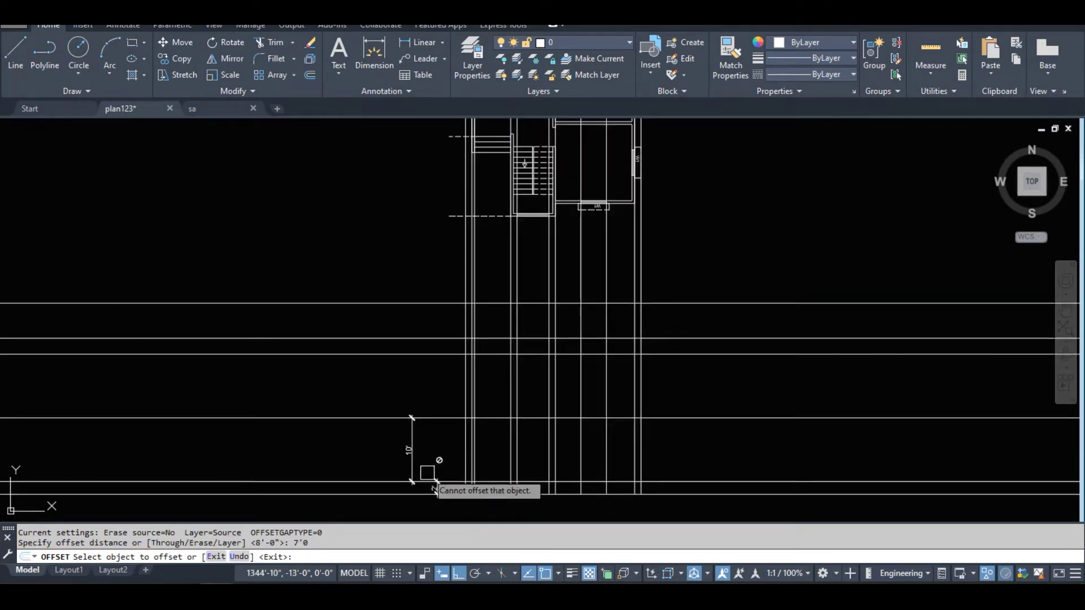
click(351, 482)
click(348, 441)
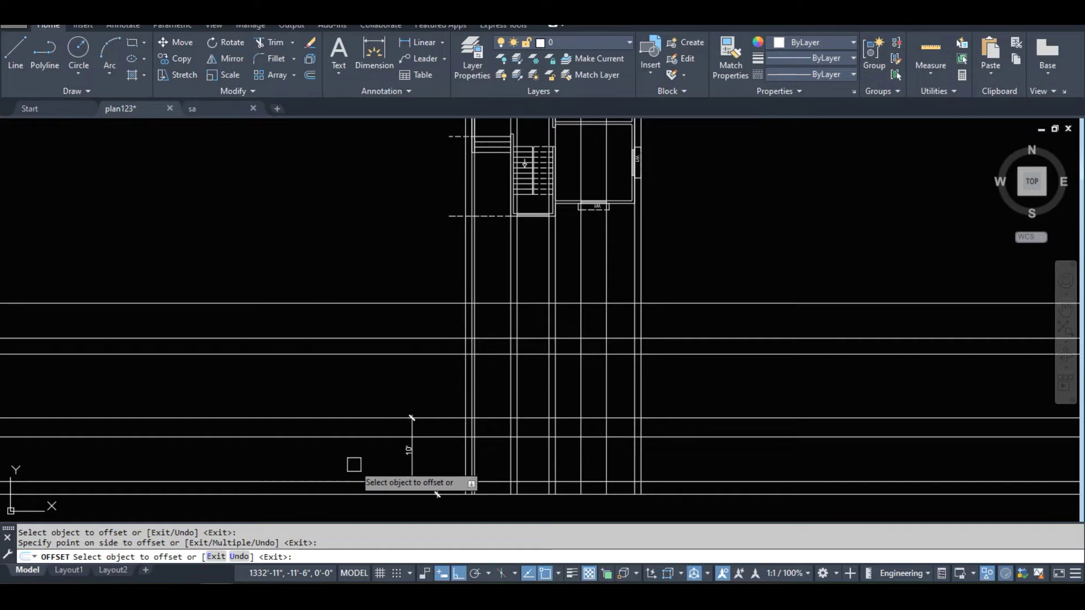
key(Escape)
key(Escape)
scroll(452, 469, up, 4)
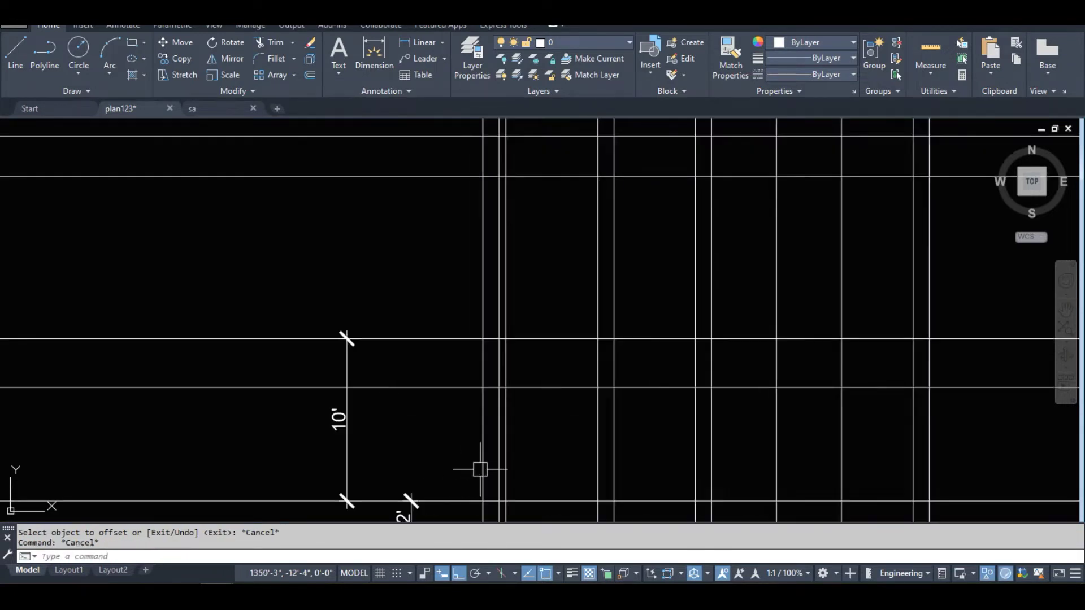
middle_drag(481, 466, 502, 359)
Check the 7' spacing with a linear dimension, then cancel it
click(421, 42)
click(403, 306)
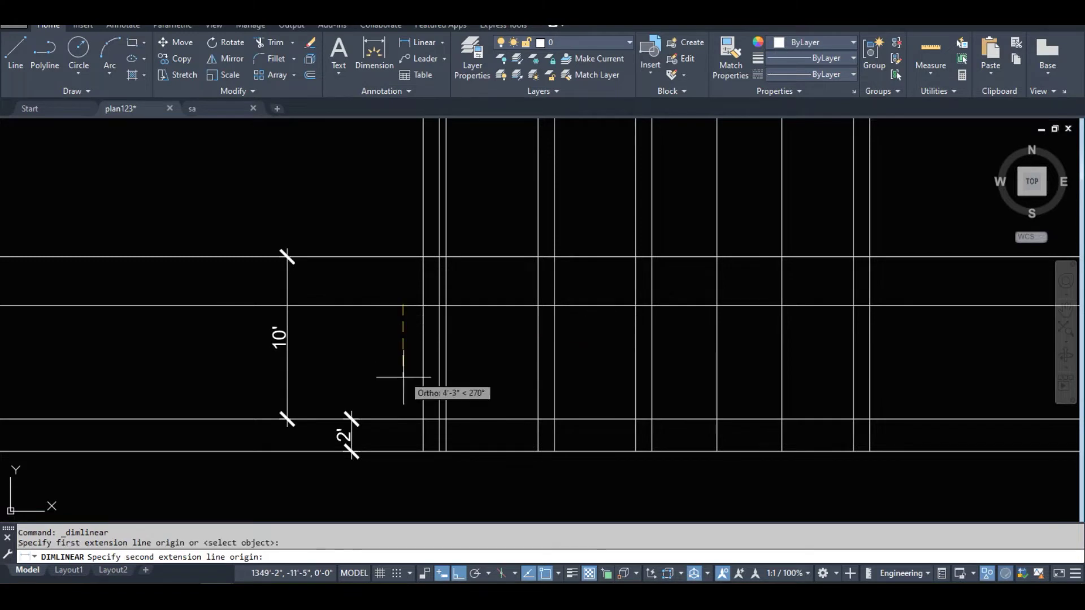
click(403, 419)
scroll(403, 392, up, 2)
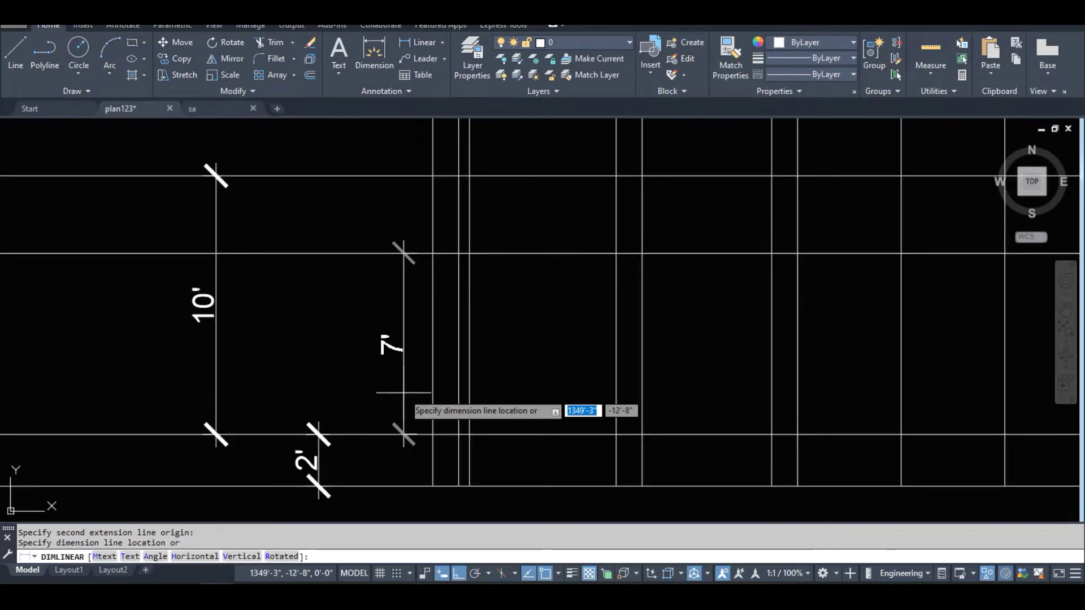
key(Escape)
Offset the new 7' line by 3 to form a thin parallel band
text(o)
key(Return)
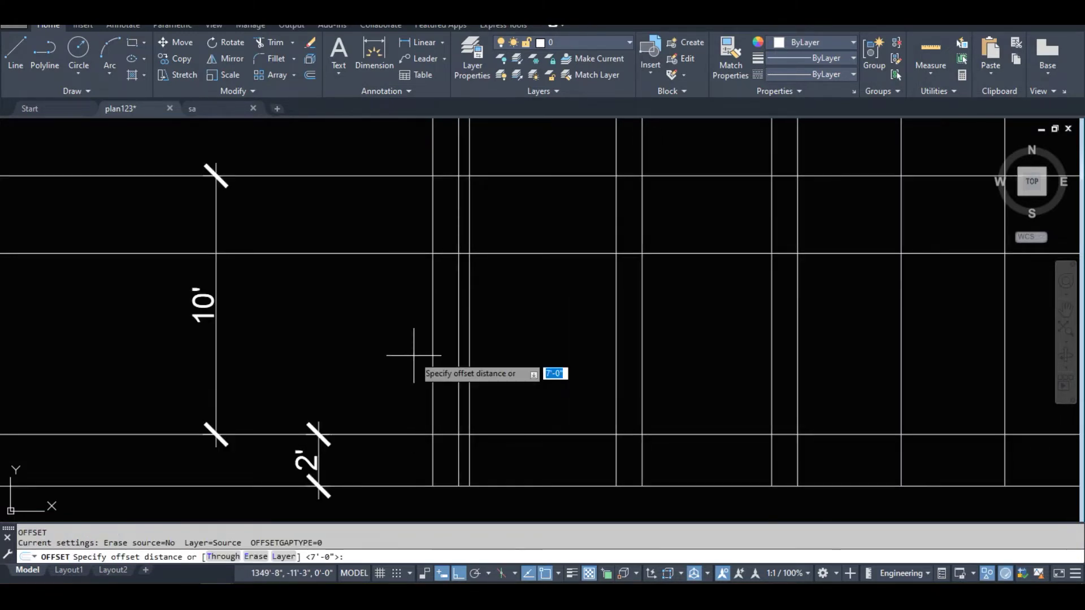
text(3)
key(Return)
click(401, 253)
key(Escape)
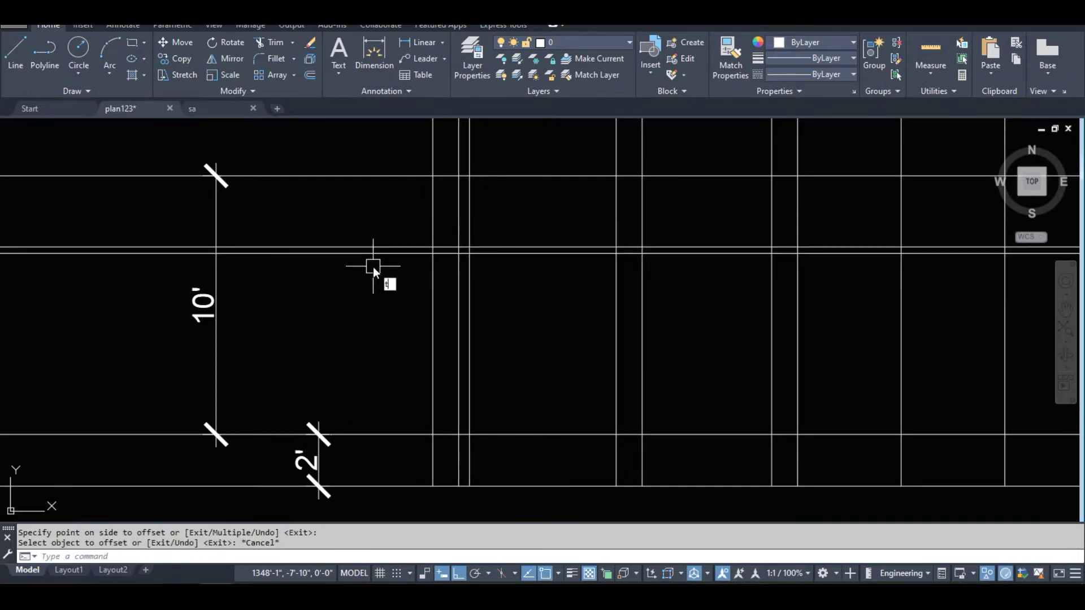
key(Return)
key(Escape)
key(Escape)
Start TR and select the cutting edges with a crossing window
text(t)
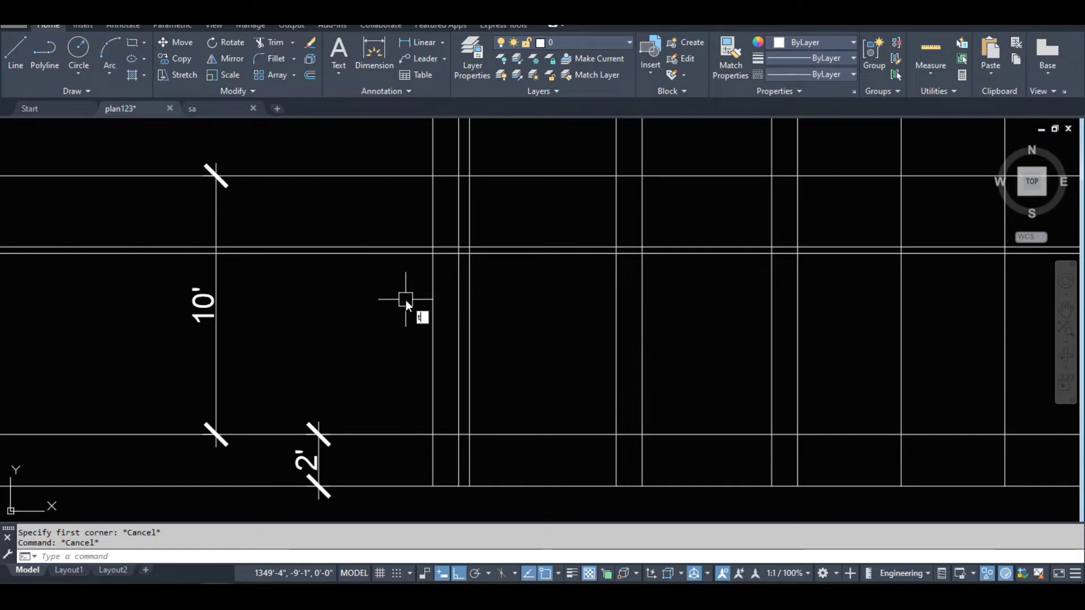
text(r)
key(Return)
scroll(448, 252, up, 6)
click(443, 288)
click(303, 185)
key(Return)
Trim the band lines and crossing vertical lines back at the walls
drag(308, 277, 274, 200)
drag(446, 172, 339, 159)
drag(399, 276, 309, 303)
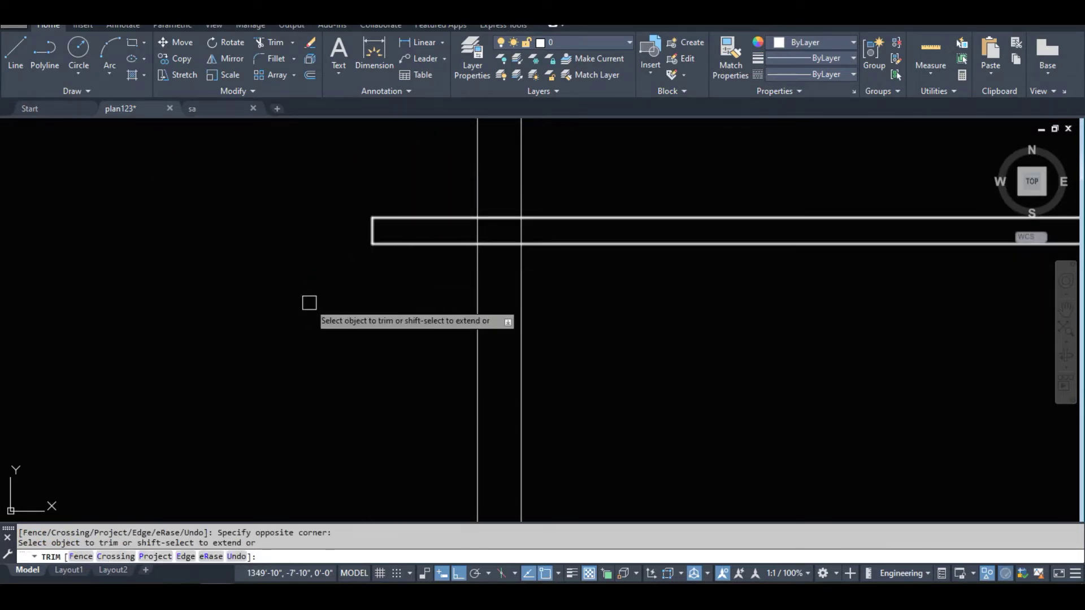
scroll(317, 300, down, 3)
key(Return)
key(Return)
key(Return)
scroll(429, 279, up, 5)
click(445, 281)
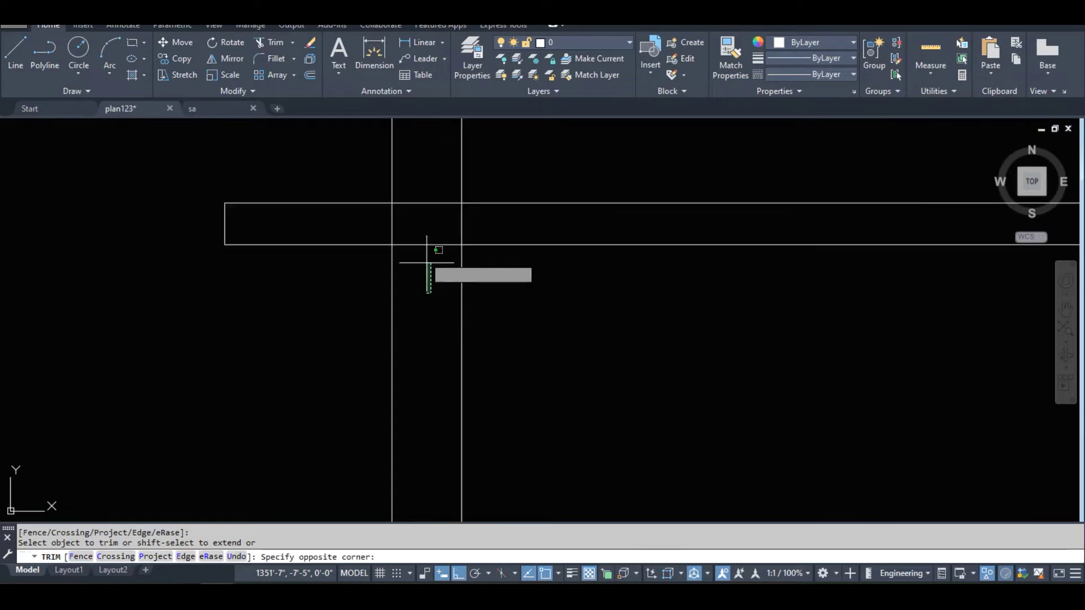
click(418, 215)
scroll(404, 268, down, 4)
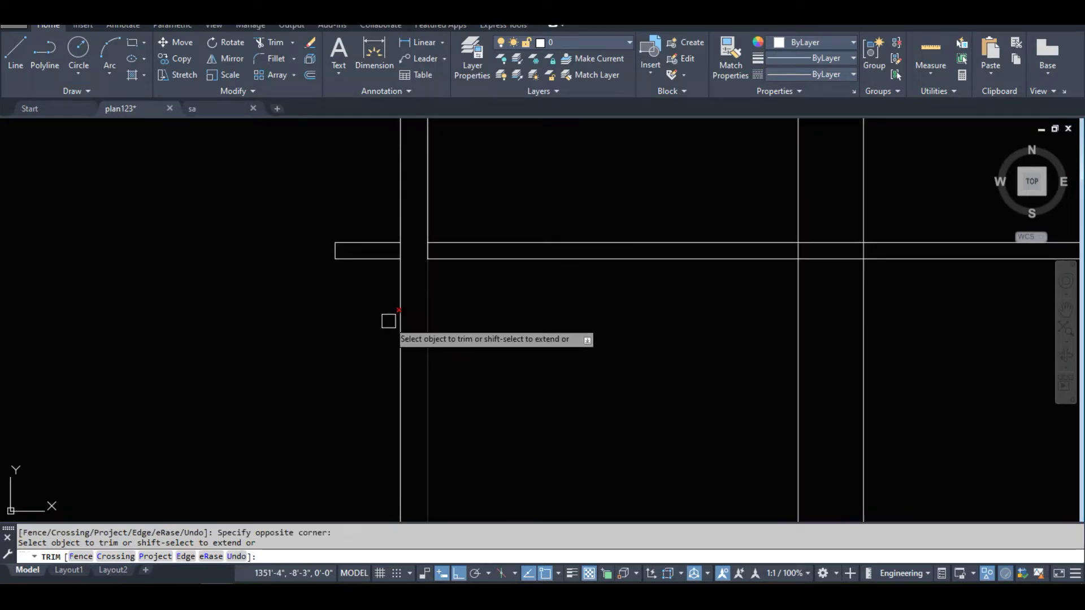
key(Escape)
Erase the leftover horizontal line and select the long horizontal line
click(451, 252)
scroll(452, 266, down, 3)
middle_drag(456, 309, 298, 336)
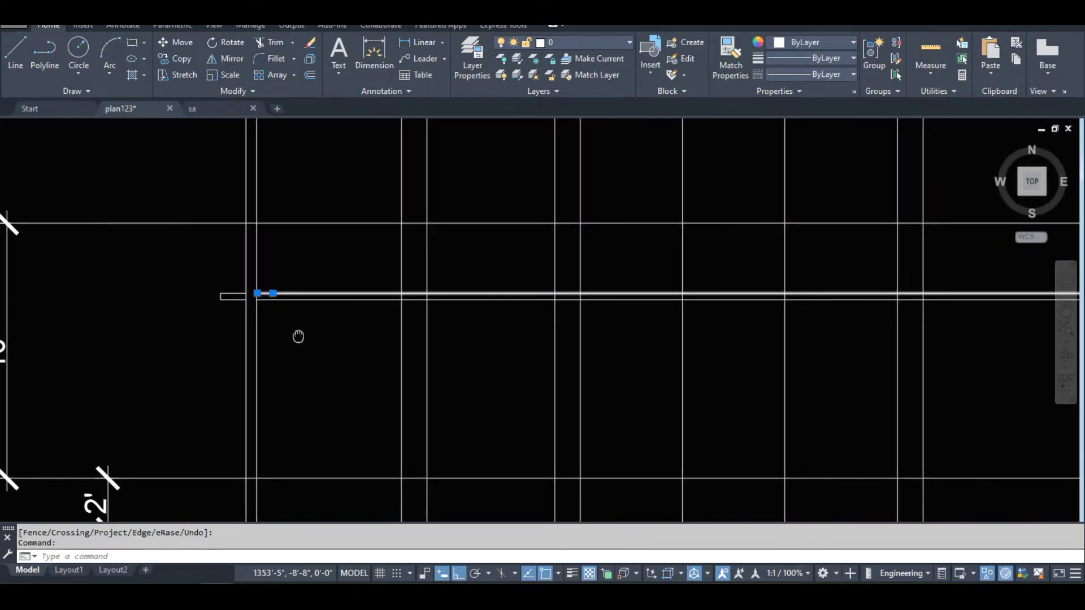
key(Delete)
scroll(295, 333, down, 3)
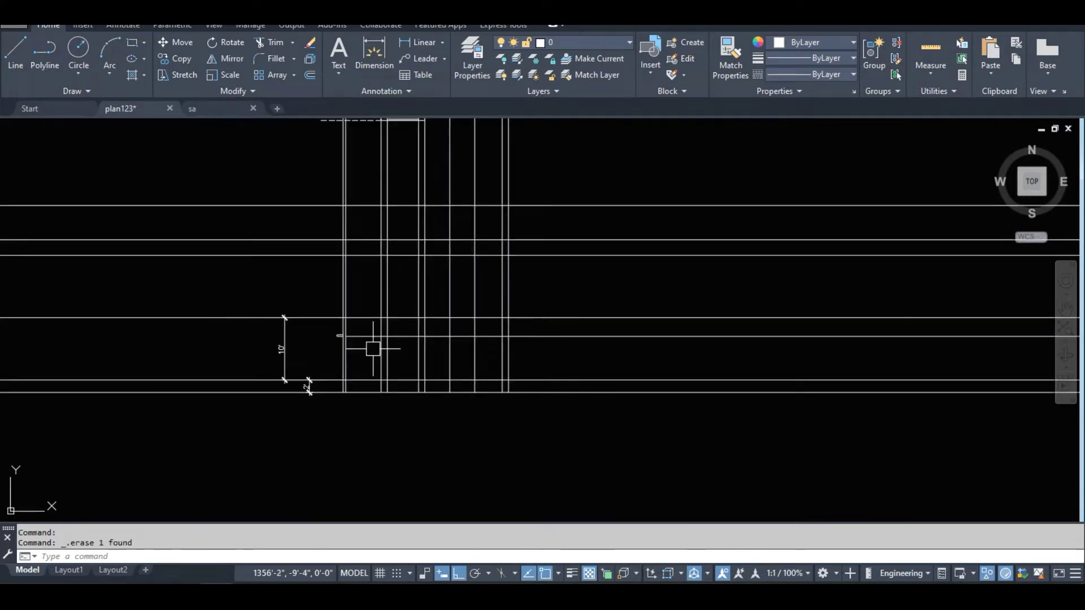
middle_drag(370, 346, 374, 378)
scroll(373, 378, up, 2)
click(466, 346)
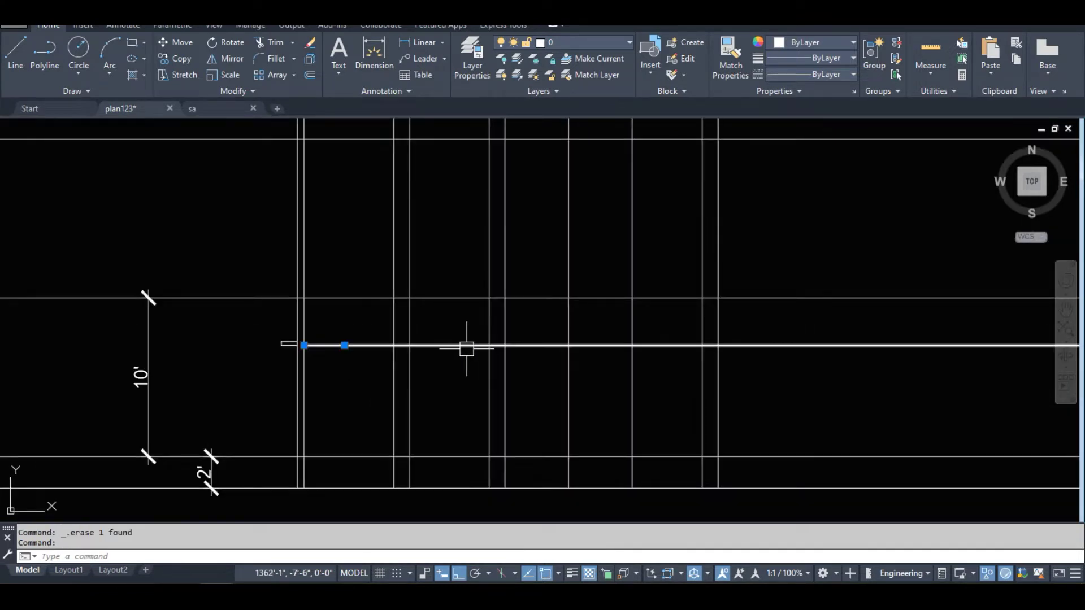
scroll(469, 348, up, 1)
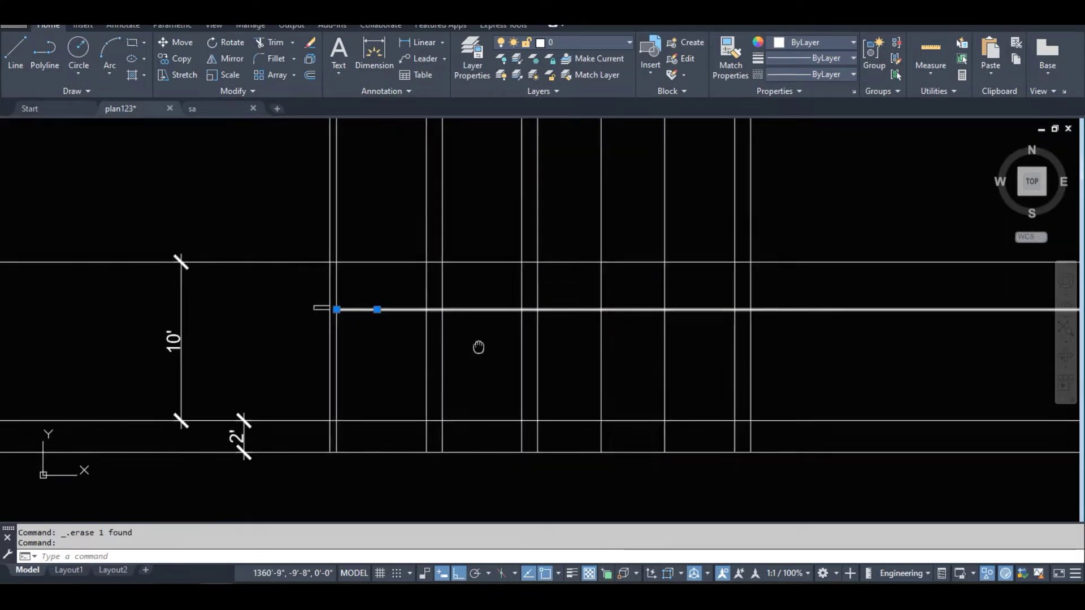
Try a linear dimension between the wall lines, cancel it, and zoom around
click(421, 42)
click(484, 305)
click(485, 416)
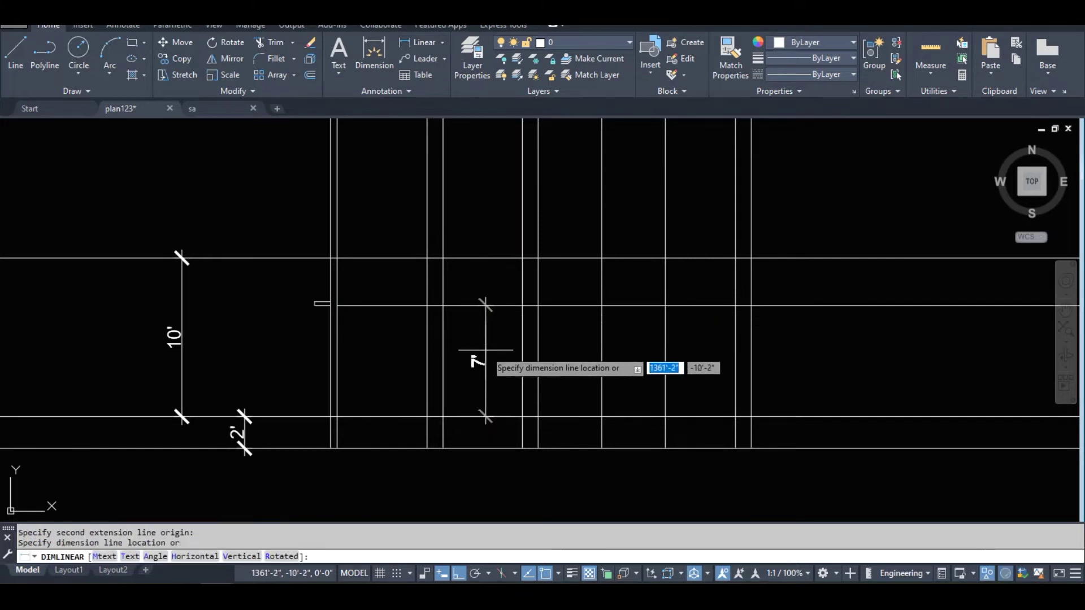
key(Escape)
scroll(451, 403, down, 3)
scroll(431, 337, up, 1)
scroll(450, 291, up, 1)
scroll(430, 226, up, 1)
scroll(430, 226, up, 2)
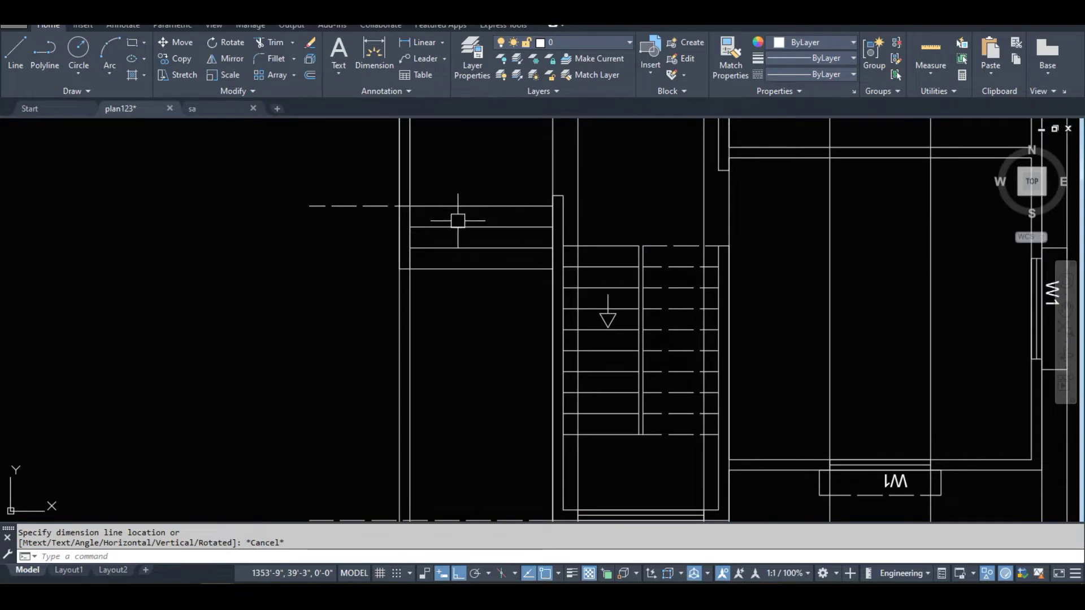
scroll(490, 358, down, 3)
scroll(489, 371, up, 2)
scroll(459, 421, up, 3)
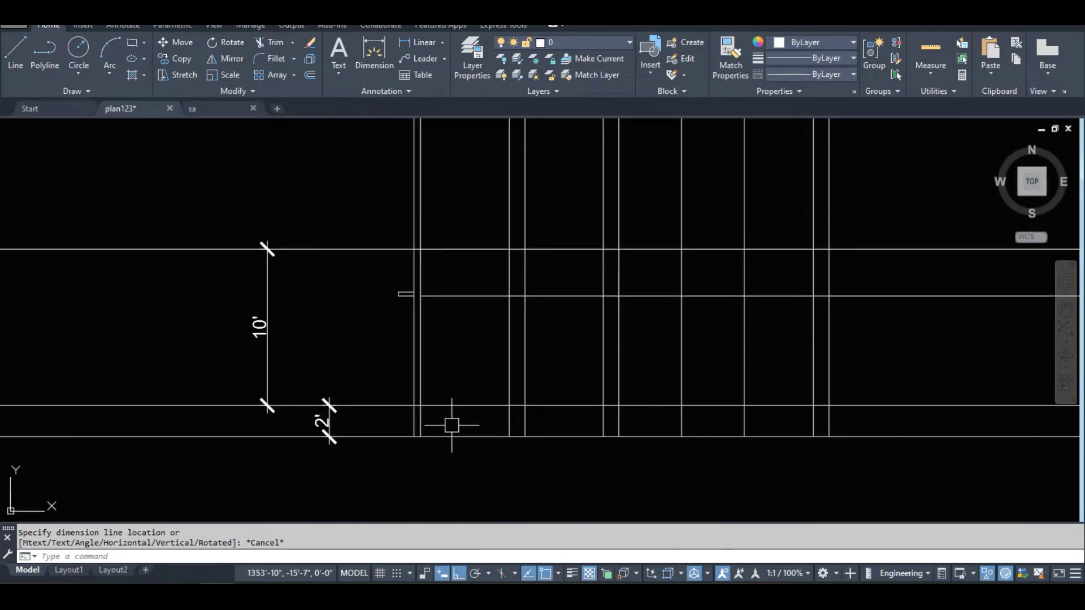
scroll(452, 425, down, 2)
scroll(450, 351, down, 1)
scroll(473, 254, up, 3)
Pan to the stairs and select, then deselect, the W1 window block
middle_drag(489, 311, 516, 235)
scroll(521, 308, down, 1)
scroll(509, 281, down, 1)
mouse_move(510, 281)
middle_down()
mouse_move(516, 300)
mouse_move(526, 240)
middle_up()
middle_drag(453, 395, 512, 523)
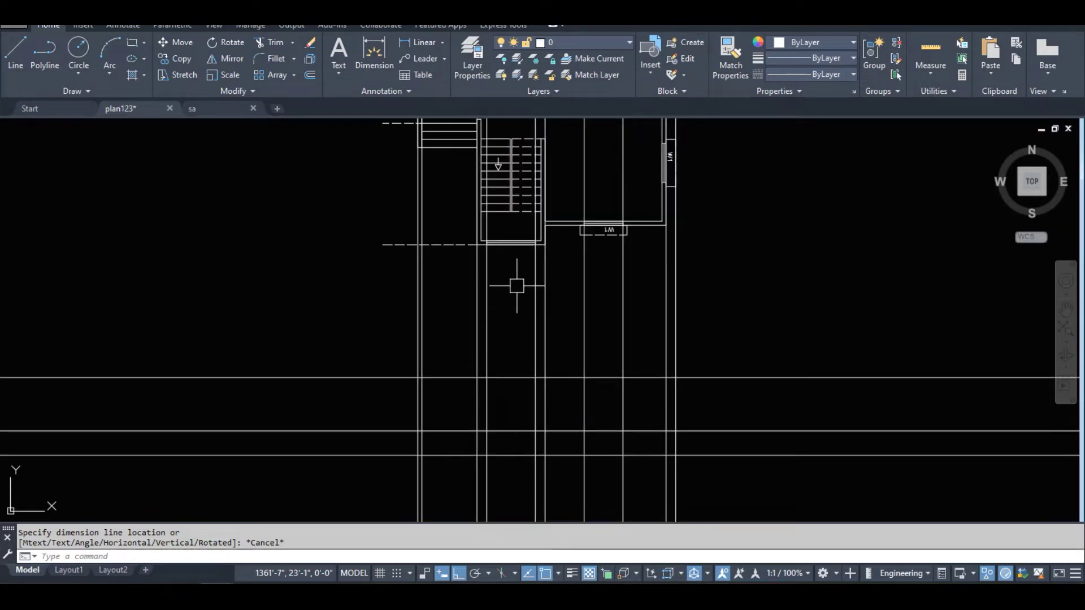
middle_drag(505, 324, 499, 323)
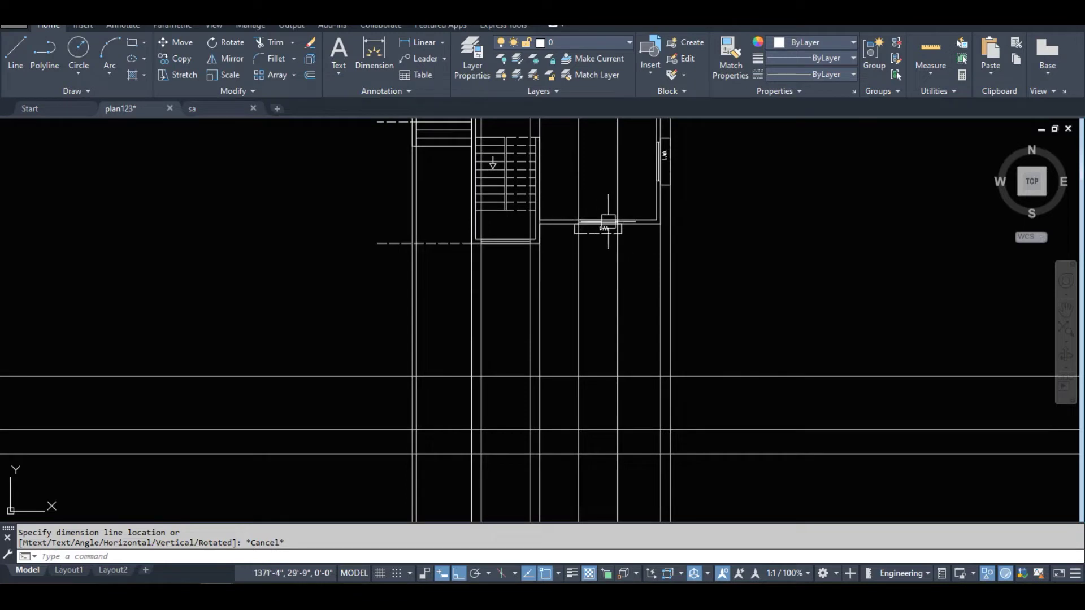
click(557, 200)
click(638, 263)
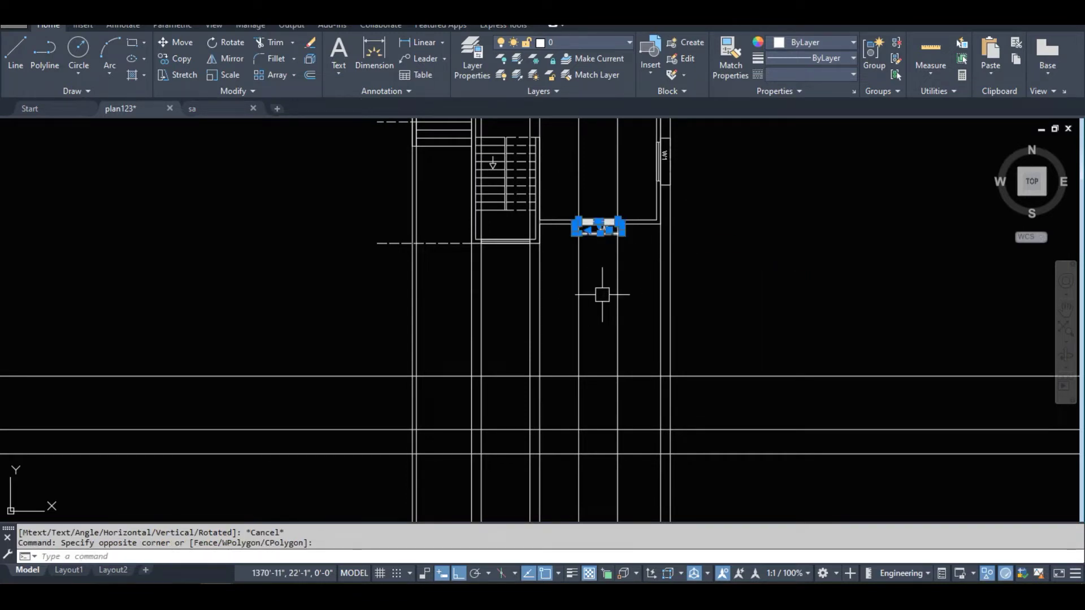
key(Escape)
Zoom in and window-select the area below the stair opening, then clear it
scroll(501, 242, up, 4)
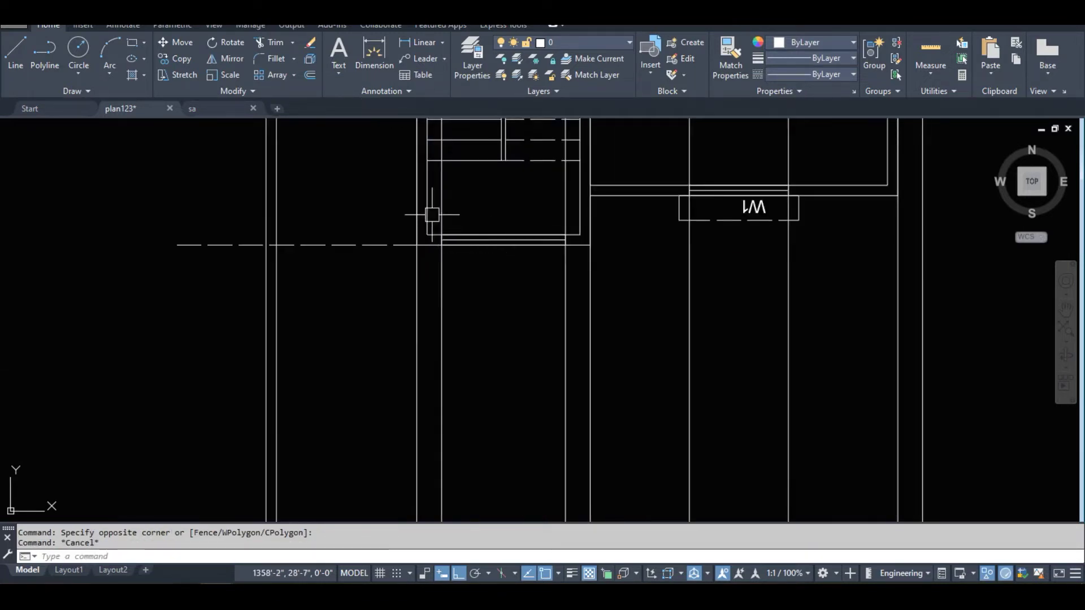
scroll(447, 232, up, 2)
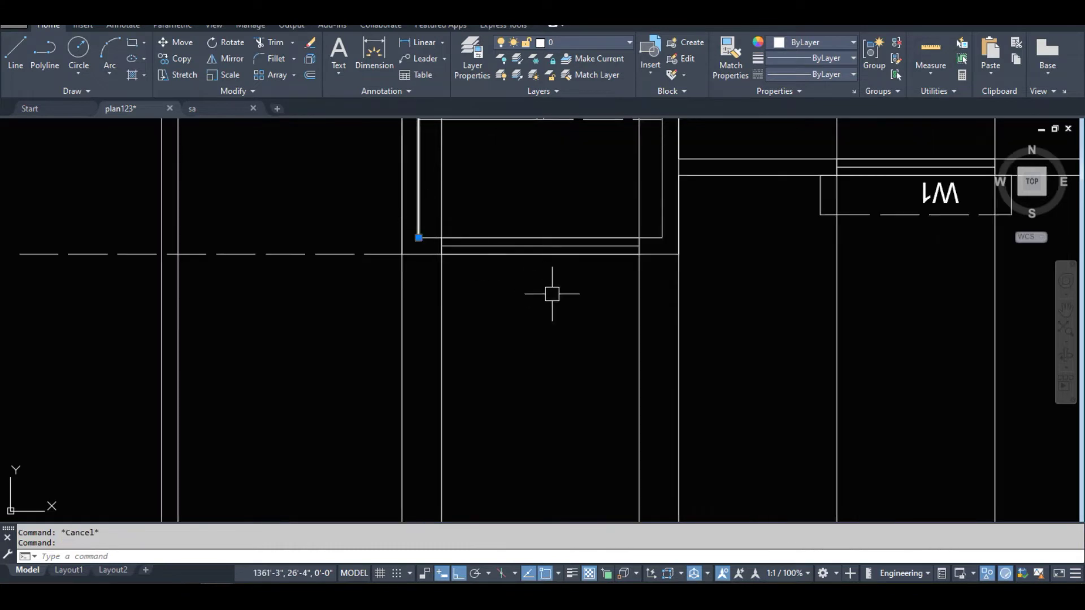
scroll(553, 294, up, 2)
scroll(412, 219, up, 1)
scroll(412, 218, down, 3)
click(410, 217)
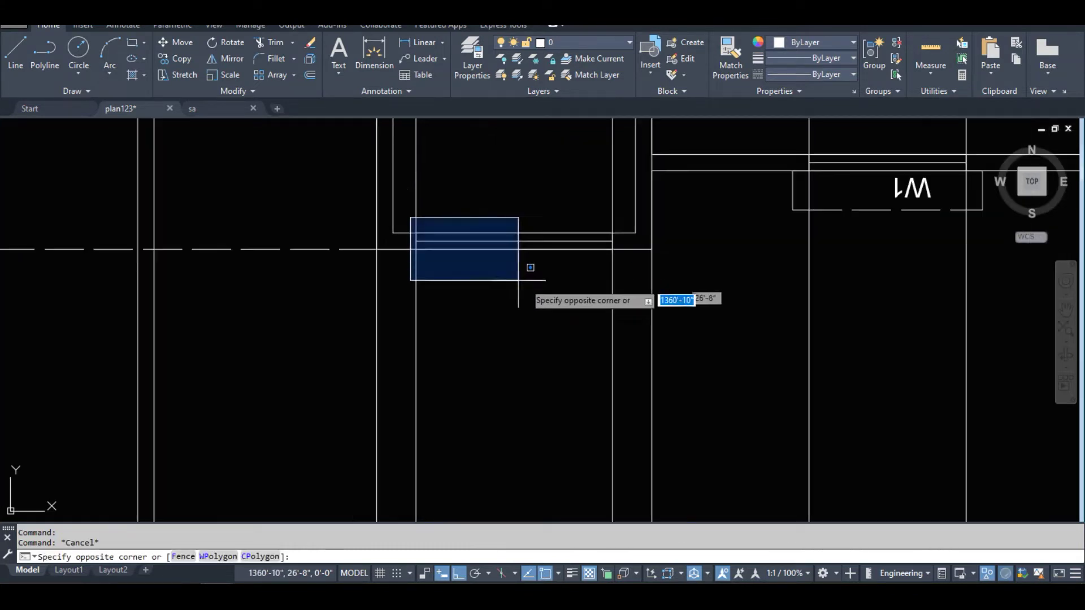
click(646, 294)
scroll(486, 285, down, 3)
key(Escape)
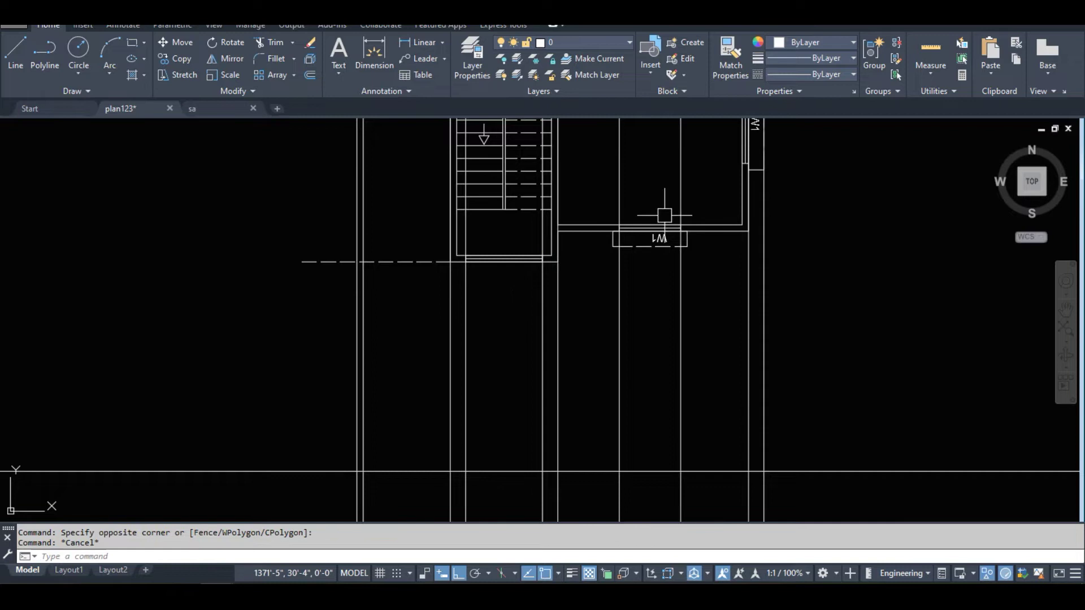
Pan back to the wall lines beside the 10' and 2' dimensions
middle_drag(622, 286, 601, 252)
middle_drag(626, 321, 602, 254)
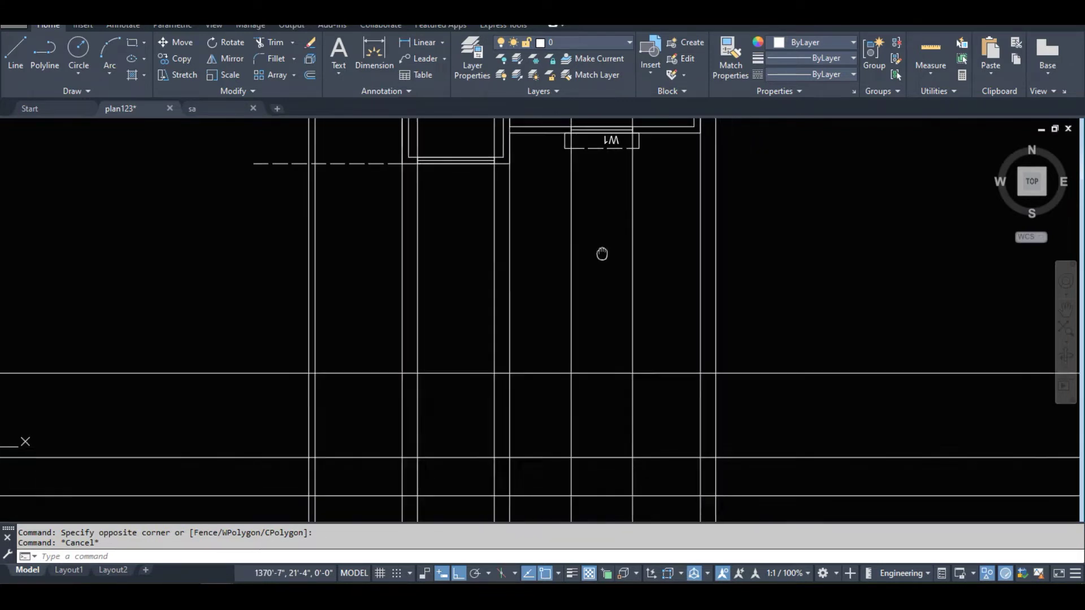
scroll(599, 253, down, 2)
middle_drag(597, 315, 595, 310)
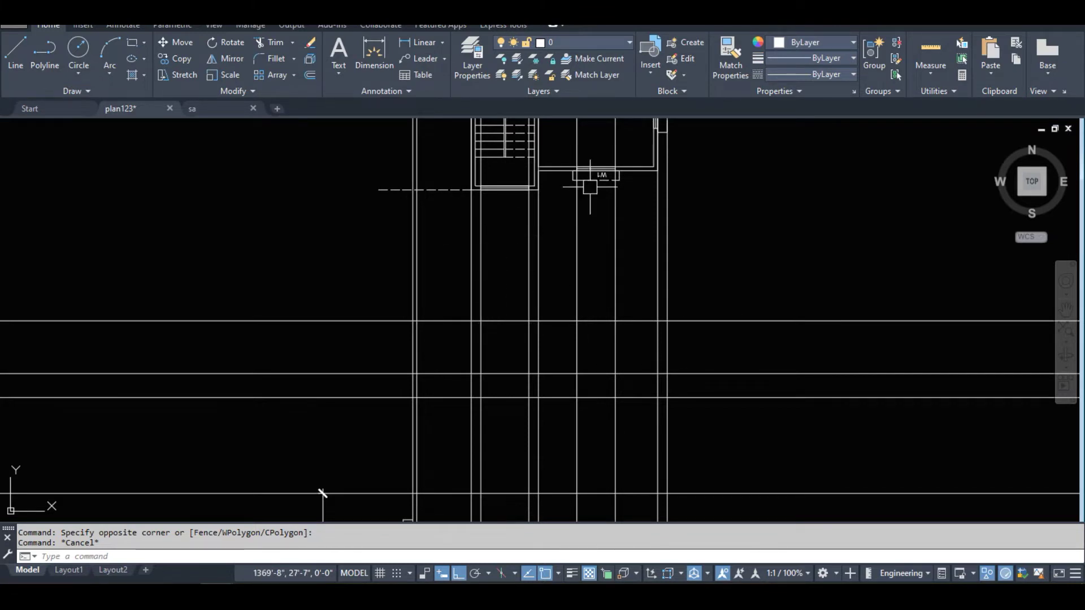
middle_drag(599, 430, 592, 299)
scroll(595, 301, up, 2)
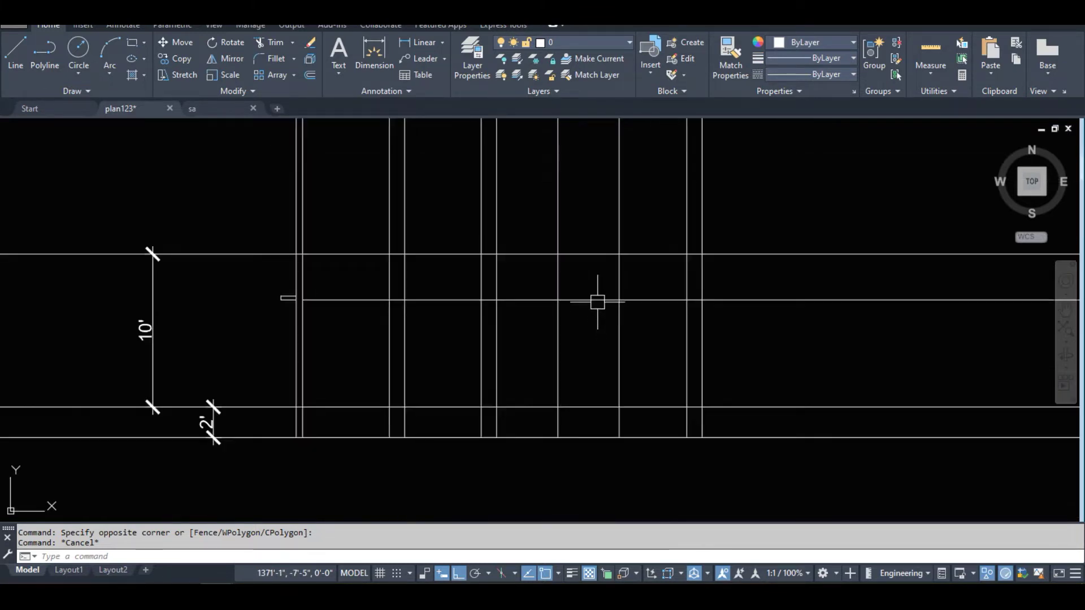
Offset the horizontal wall line 4' upward to add a new line between the walls
click(595, 300)
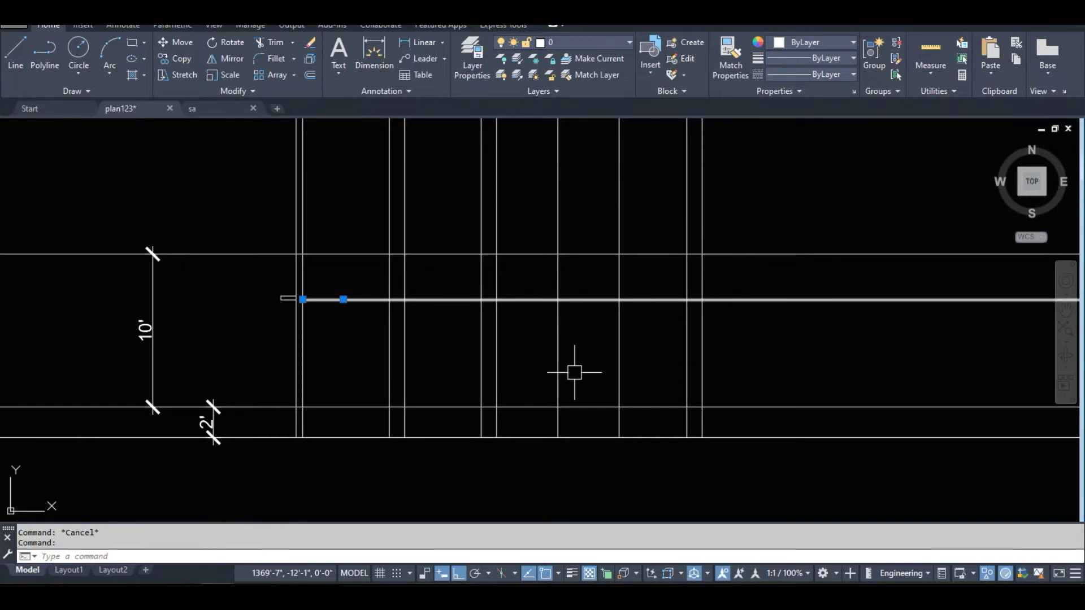
key(Escape)
text(o)
key(Return)
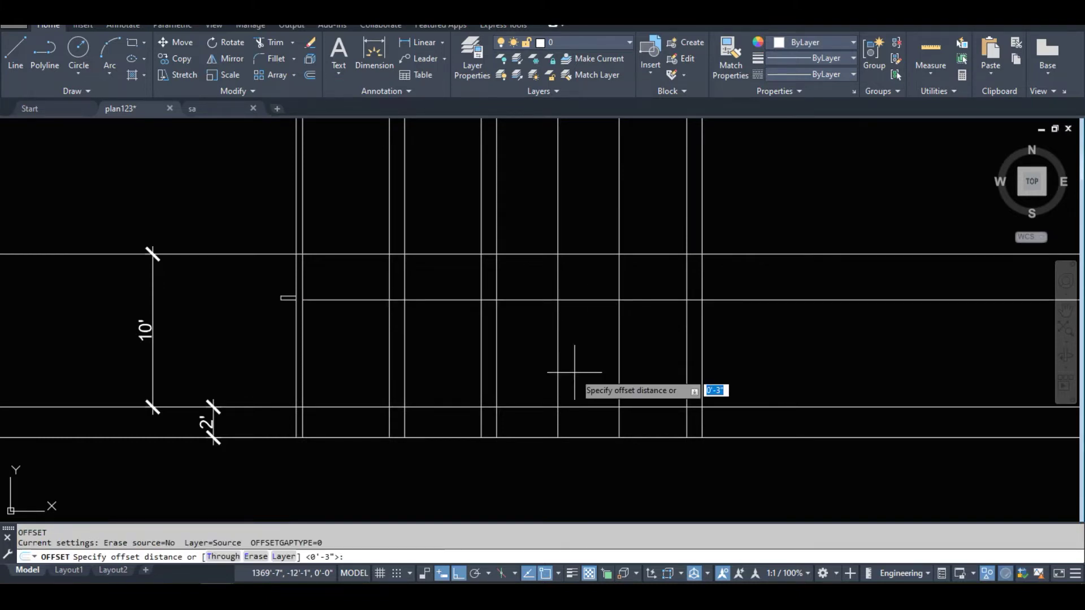
text(4'0)
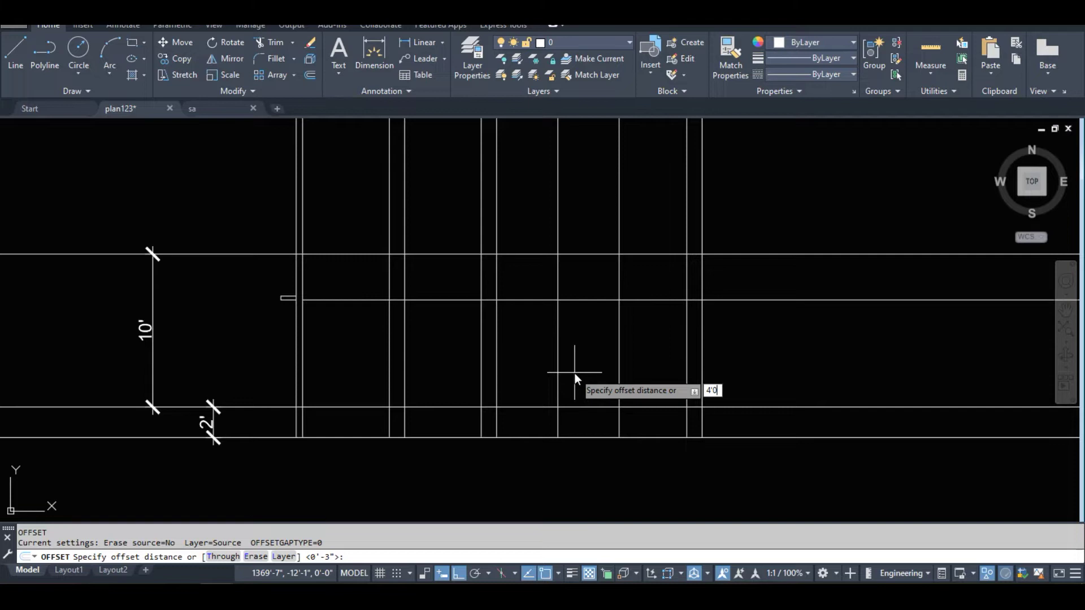
key(Return)
click(586, 299)
click(592, 377)
key(Escape)
key(Escape)
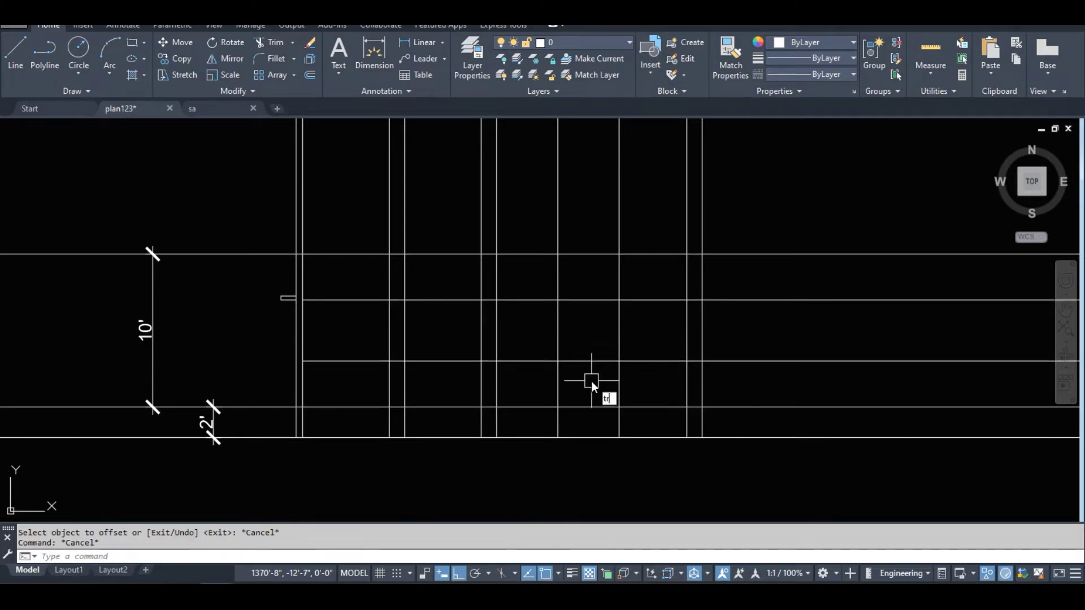
Trim the crossing horizontal and vertical segments with crossing windows to open the square
key(Return)
key(Return)
key(Escape)
key(Escape)
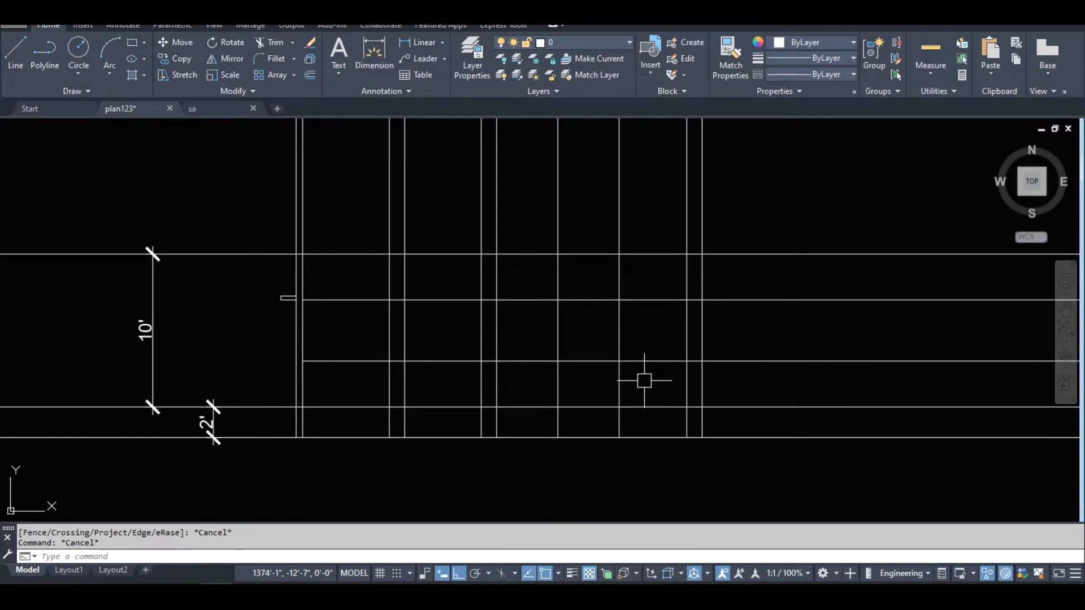
text(r)
key(Return)
key(Return)
click(535, 378)
click(526, 279)
click(651, 388)
click(552, 390)
click(653, 388)
click(641, 297)
click(661, 277)
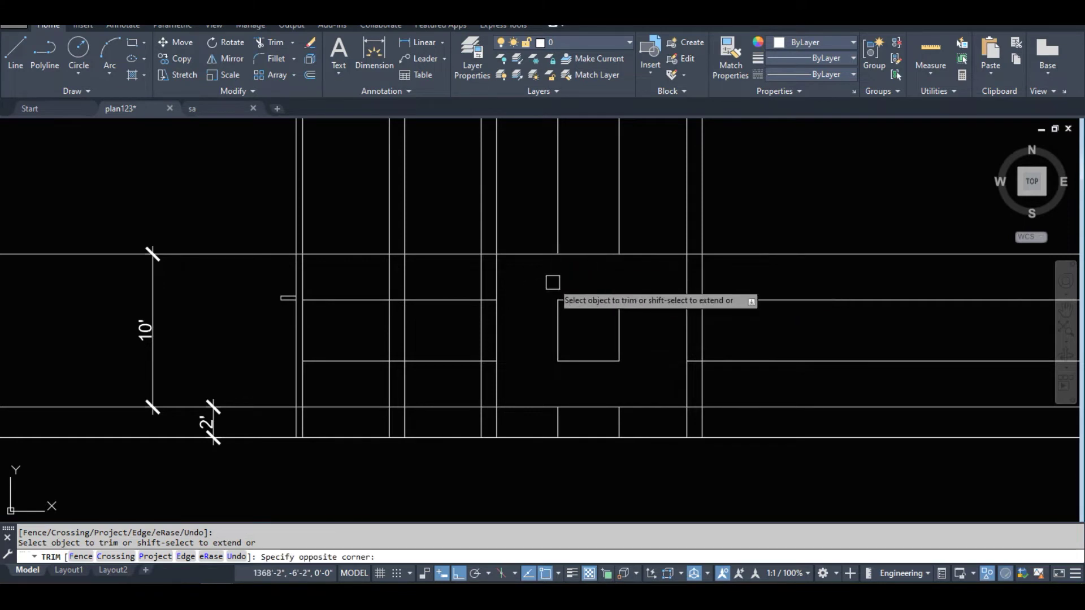
Trim the vertical segments above the opening and erase the two short leftover vertical lines
click(553, 284)
click(640, 408)
key(Escape)
click(533, 426)
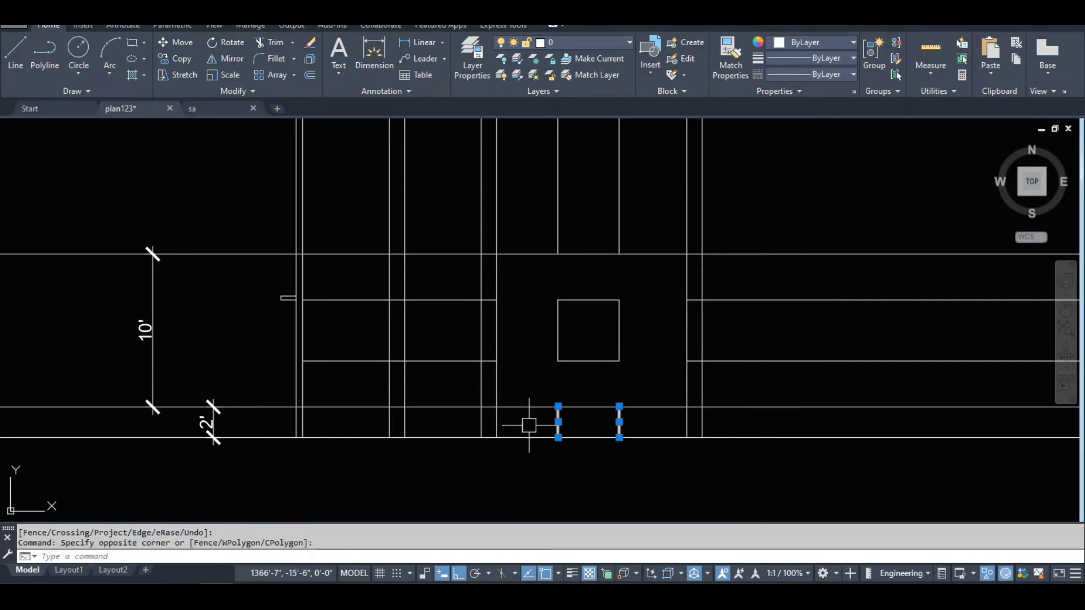
key(Delete)
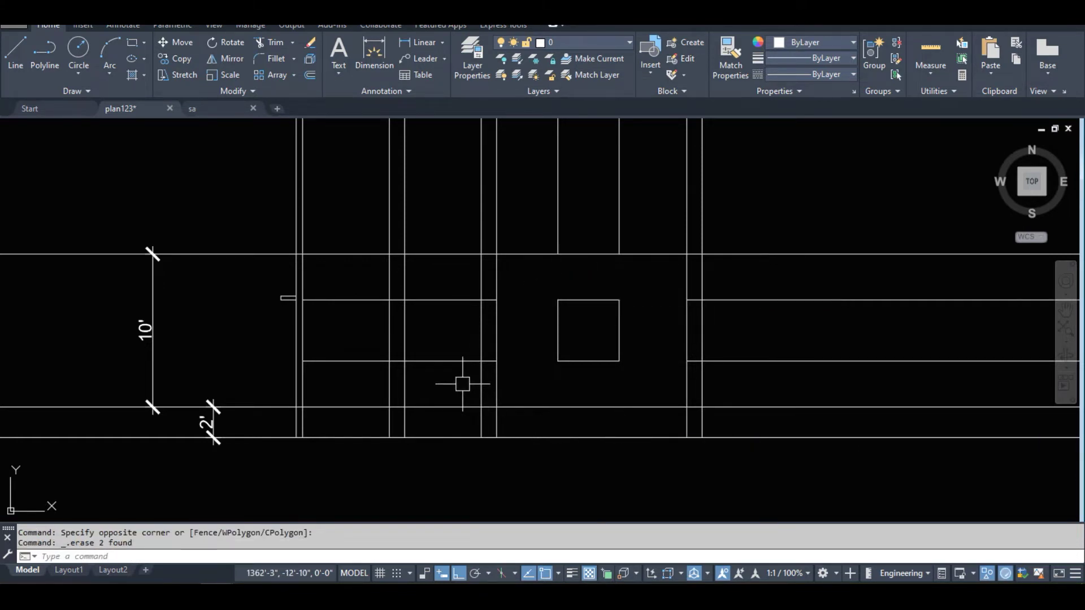
Trim the lines crossing past the vertical wall line, using it as the cutting edge
text(tr)
key(Return)
click(390, 332)
key(Return)
click(451, 385)
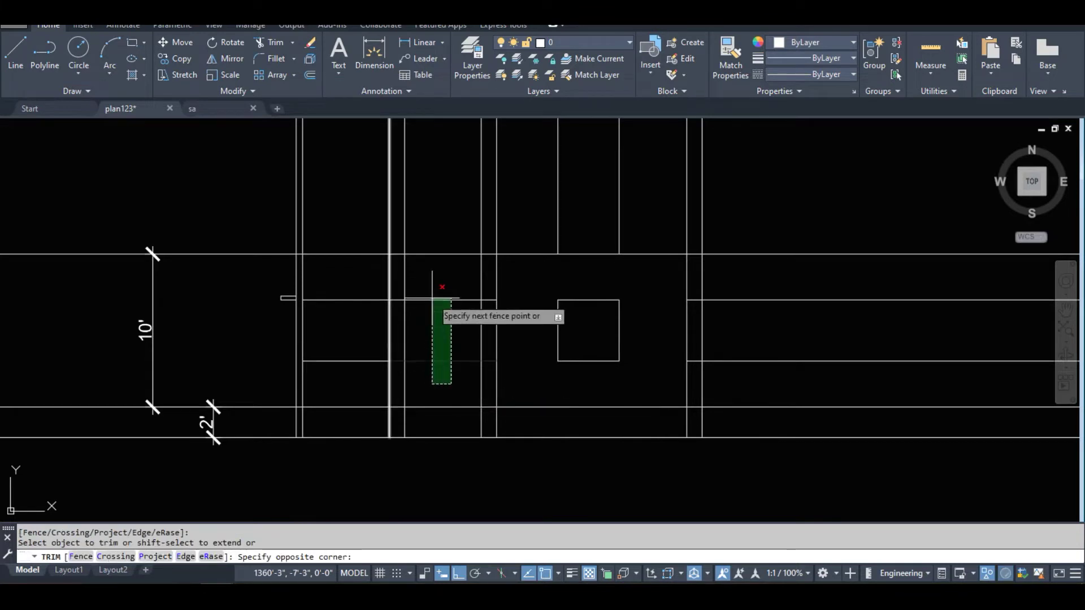
click(432, 297)
middle_drag(426, 373, 468, 368)
key(Escape)
Erase the leftover horizontal line and bring the 2' dimension into view
click(388, 363)
click(383, 327)
key(Delete)
scroll(375, 350, up, 2)
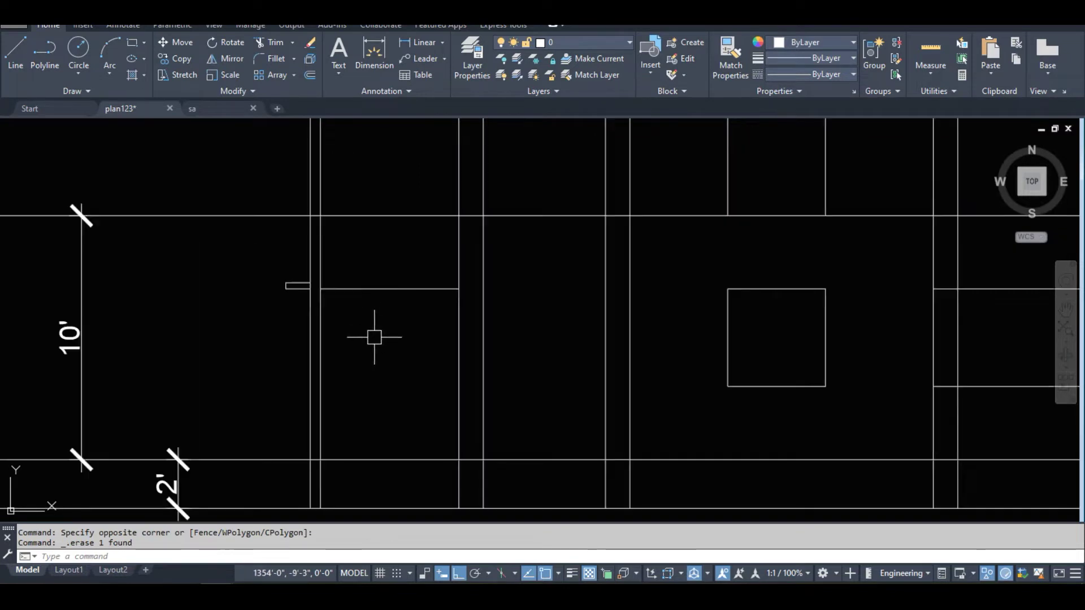
middle_drag(350, 280, 371, 283)
scroll(430, 282, up, 2)
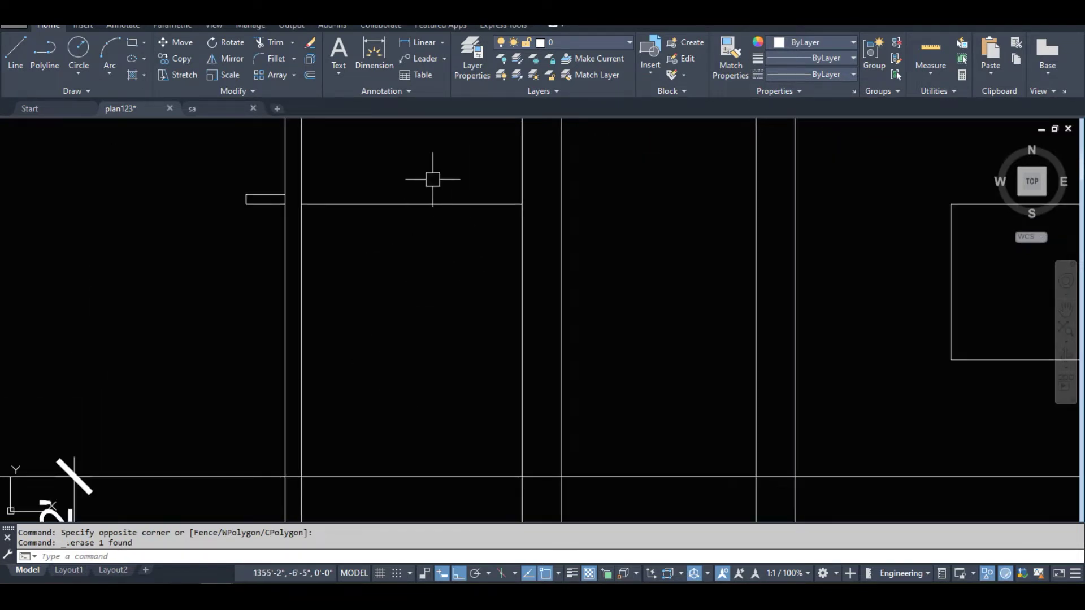
mouse_move(380, 310)
middle_down()
mouse_move(409, 375)
mouse_move(430, 269)
middle_up()
middle_drag(455, 387, 452, 363)
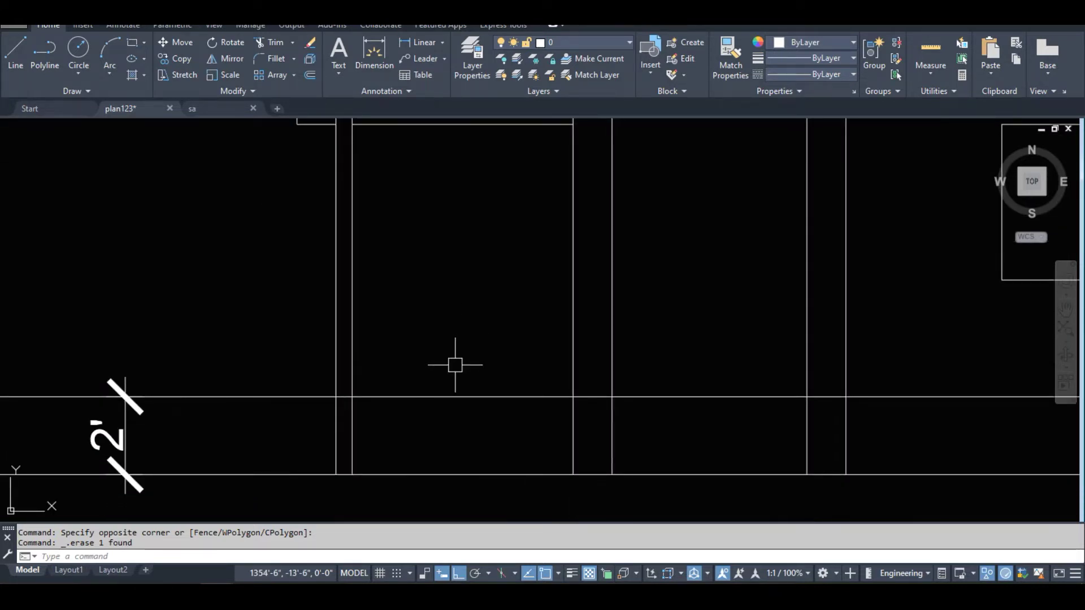
scroll(455, 365, down, 2)
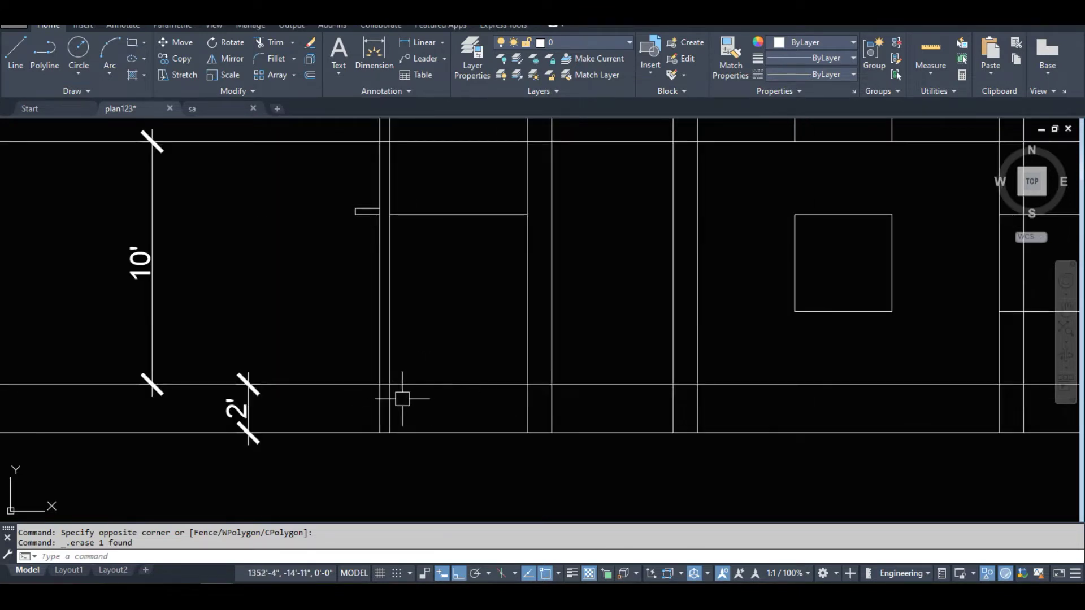
Trim the overhanging left-side line ends against a chosen cutting edge
text(t)
key(Return)
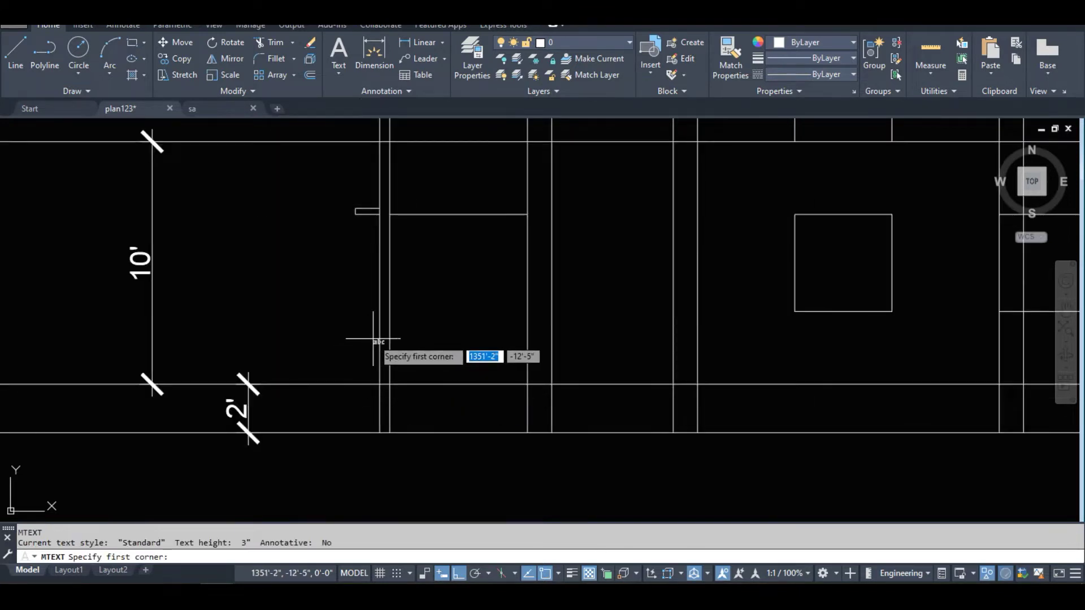
key(Escape)
text(r)
key(Return)
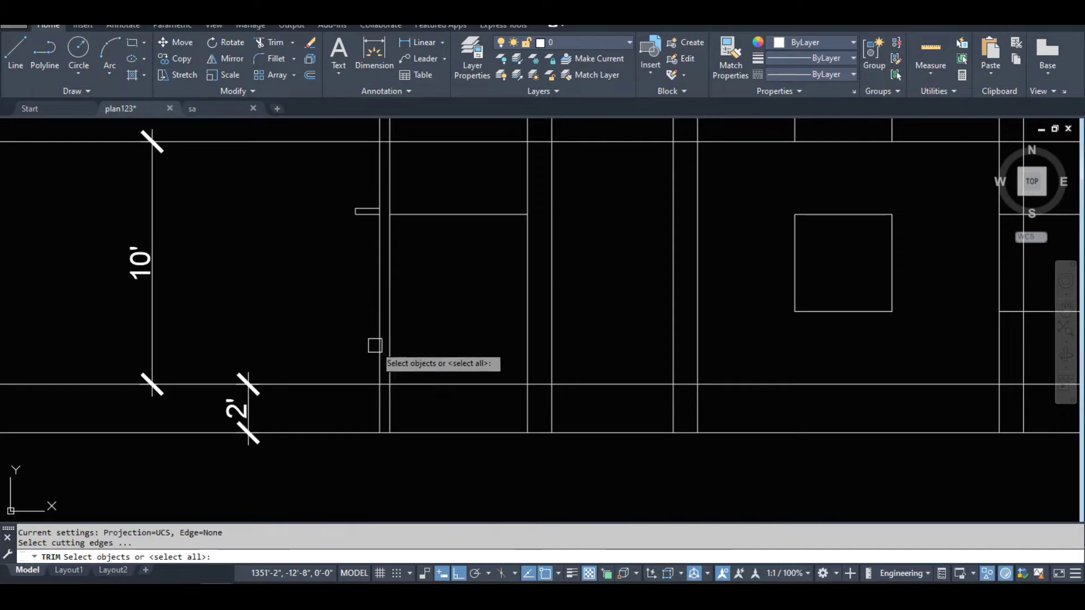
click(379, 342)
scroll(376, 346, down, 3)
key(Return)
click(286, 422)
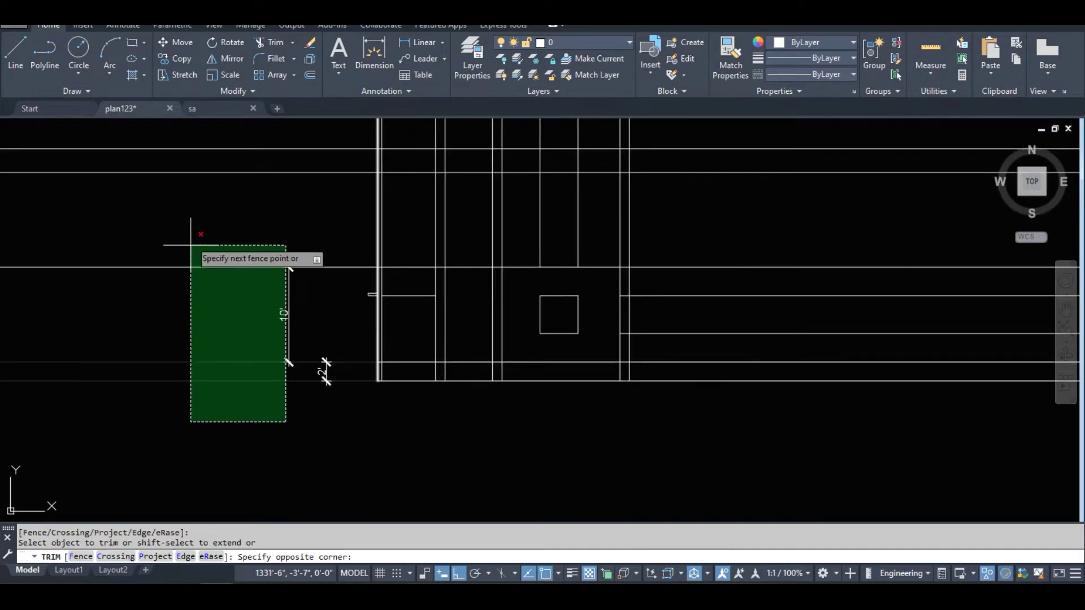
click(184, 138)
key(Return)
scroll(358, 383, up, 3)
scroll(391, 388, up, 3)
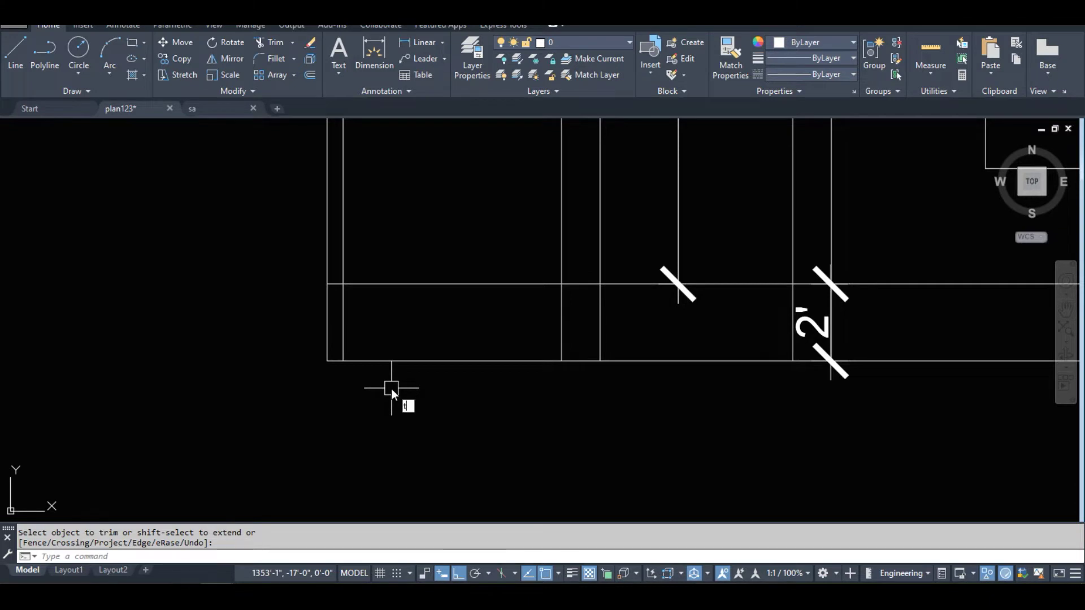
right_click(392, 389)
key(Escape)
key(Escape)
key(Escape)
Trim the line end sticking out left of the wall, using all lines as edges
text(tr)
key(Return)
key(Return)
scroll(334, 300, up, 6)
drag(333, 300, 307, 215)
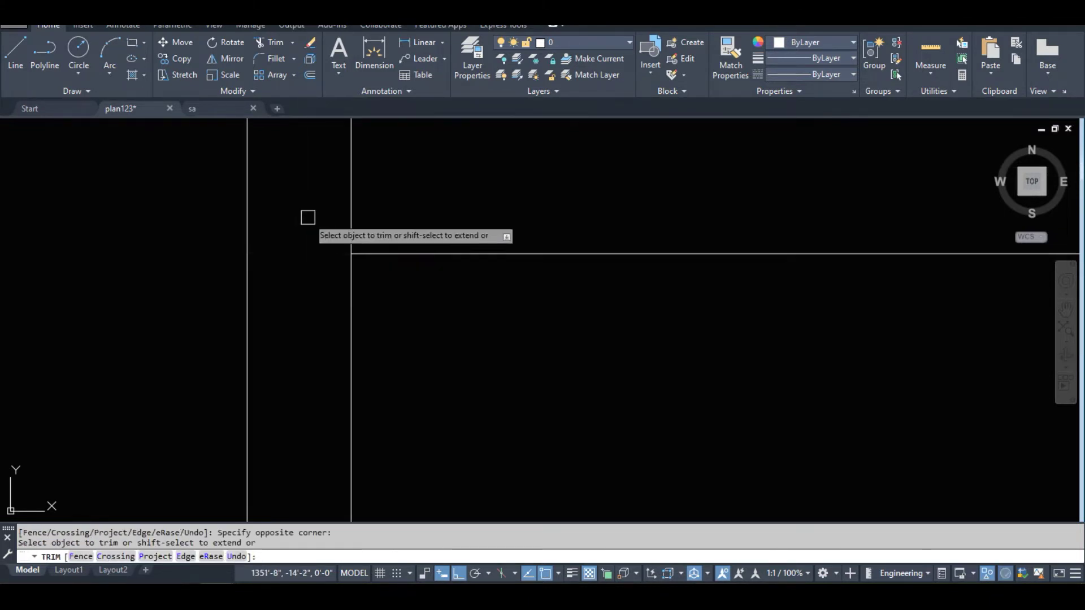
scroll(307, 215, down, 6)
middle_drag(552, 293, 397, 366)
scroll(398, 366, down, 5)
middle_drag(509, 359, 303, 368)
scroll(303, 368, up, 5)
key(Escape)
key(Escape)
Delete the 2' and 10' dimensions
click(563, 366)
key(Delete)
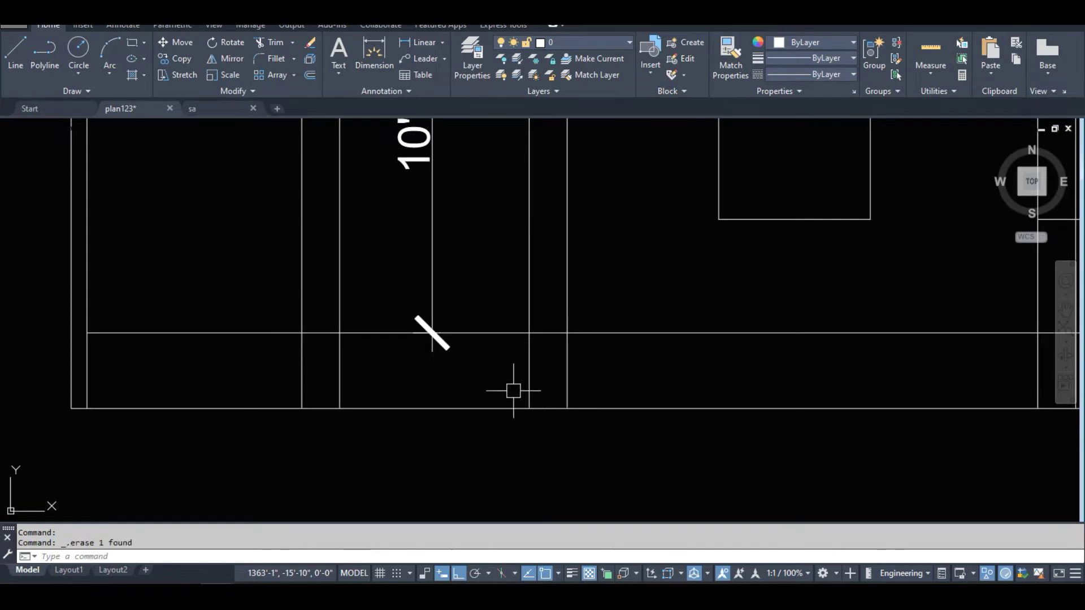
scroll(514, 387, down, 2)
click(461, 363)
key(Delete)
scroll(484, 390, up, 2)
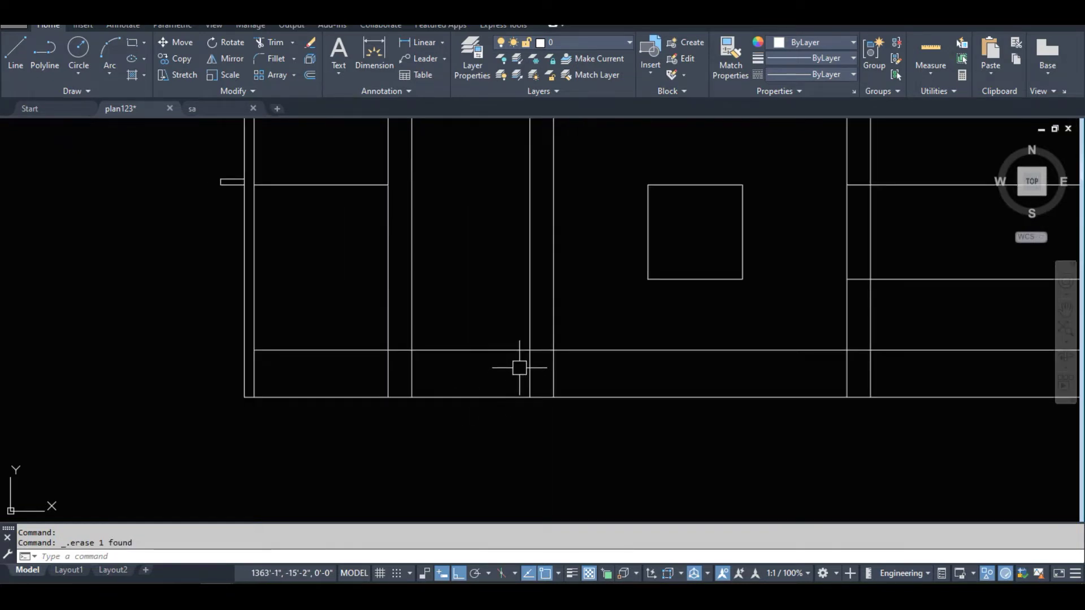
scroll(514, 362, down, 1)
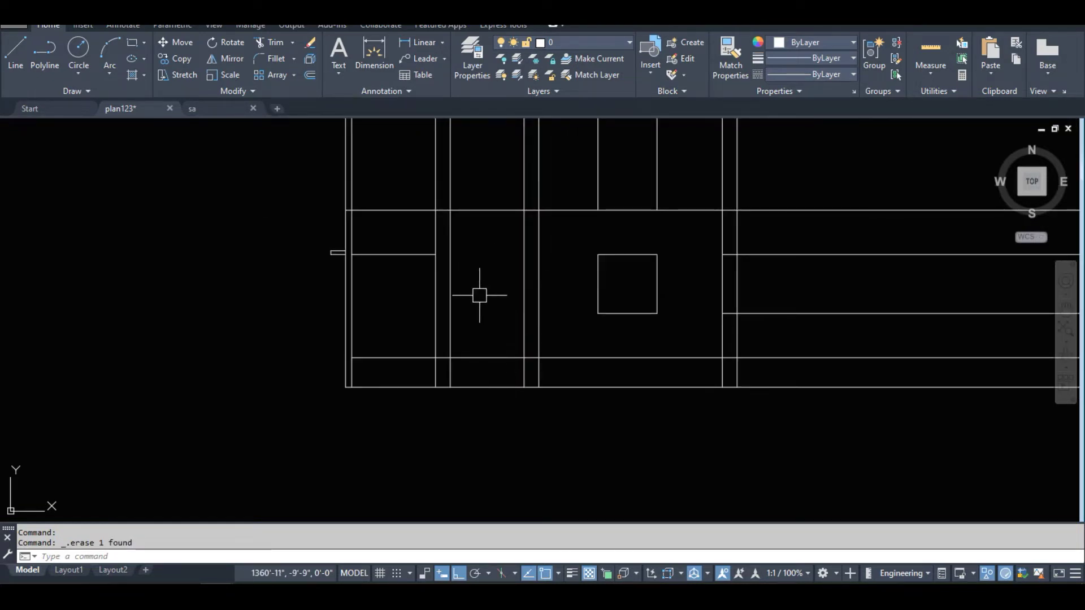
scroll(489, 265, down, 3)
mouse_move(508, 269)
middle_down()
mouse_move(477, 439)
mouse_move(487, 275)
middle_up()
scroll(467, 374, up, 3)
Trim the crossing lines along the lower wall band with a crossing window
text(tr)
key(Return)
scroll(516, 393, up, 2)
scroll(590, 400, up, 4)
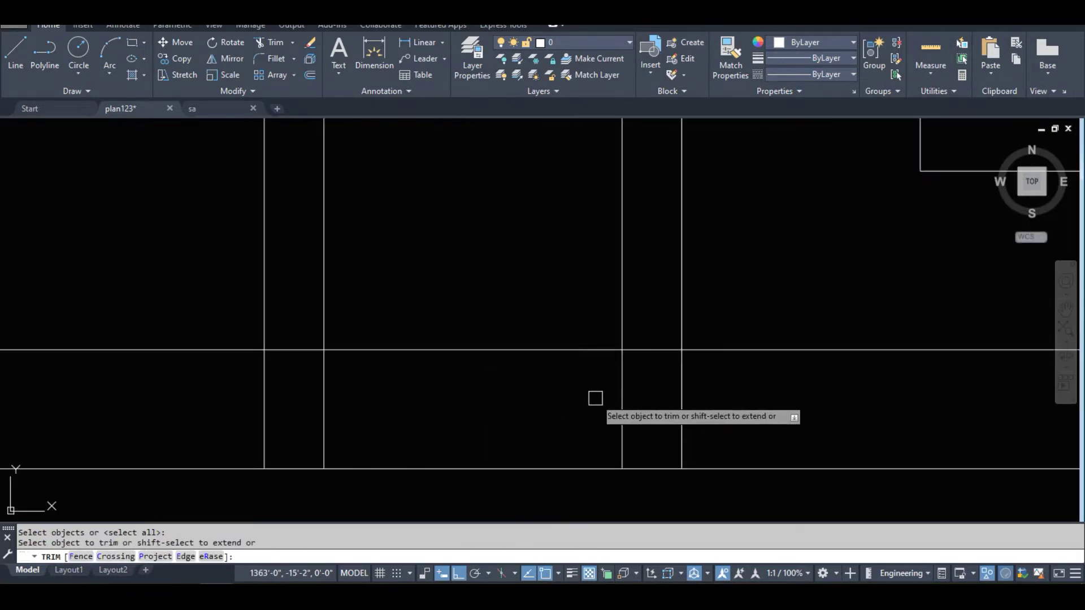
click(648, 373)
click(327, 412)
scroll(292, 279, down, 3)
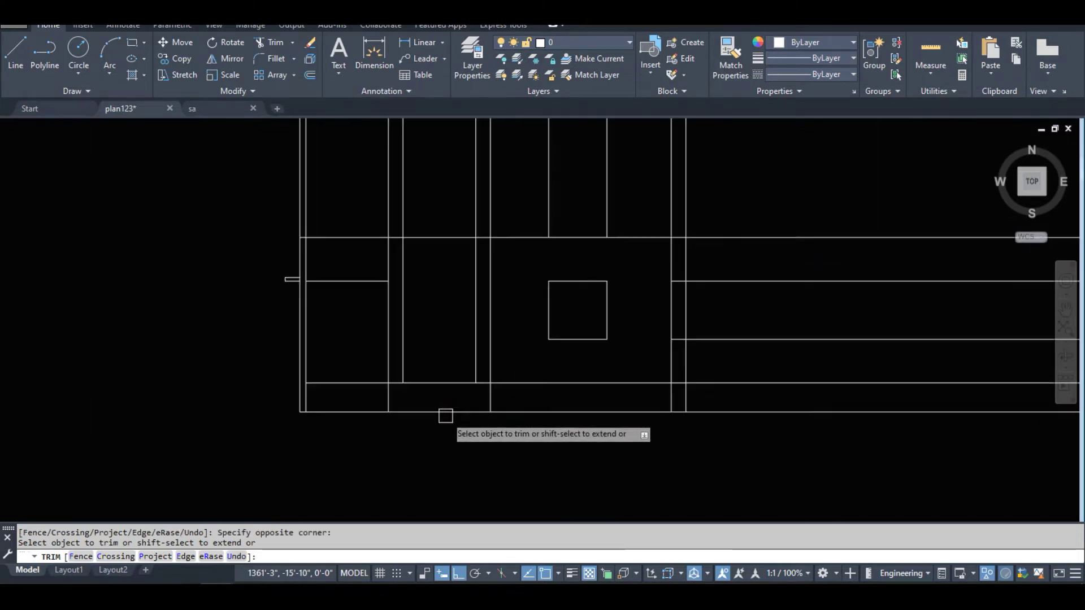
scroll(570, 383, up, 3)
scroll(538, 407, down, 2)
scroll(439, 461, down, 4)
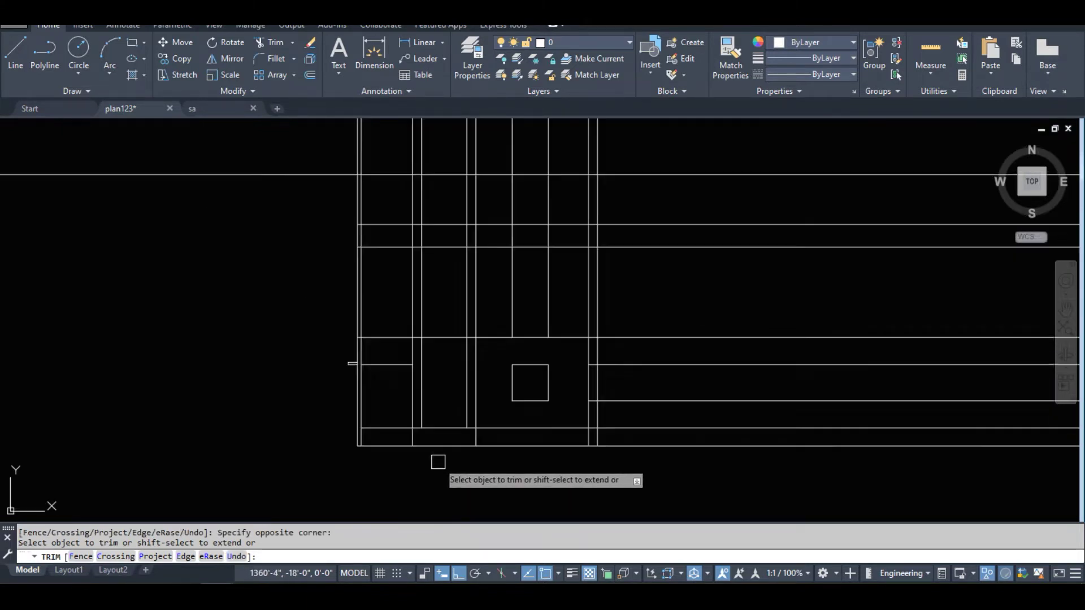
key(Return)
scroll(405, 429, up, 4)
middle_drag(383, 439, 418, 430)
scroll(419, 430, up, 2)
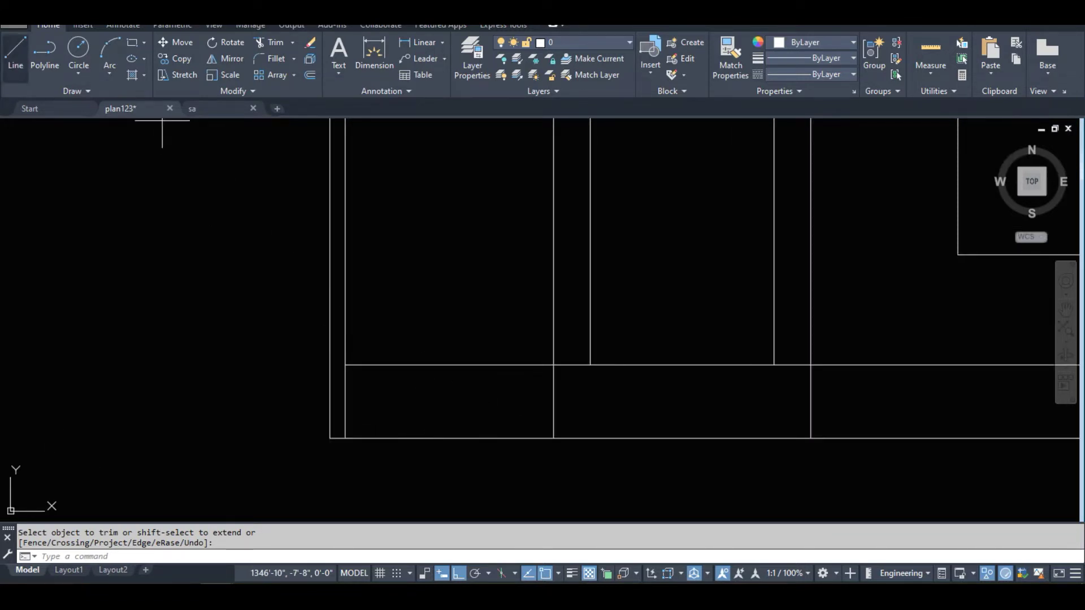
Draw a horizontal line along the bottom of the plan
click(15, 54)
scroll(368, 452, up, 2)
click(331, 419)
click(662, 419)
key(Return)
Offset the bottom line upward at distance 6 to create parallel copies
text(o)
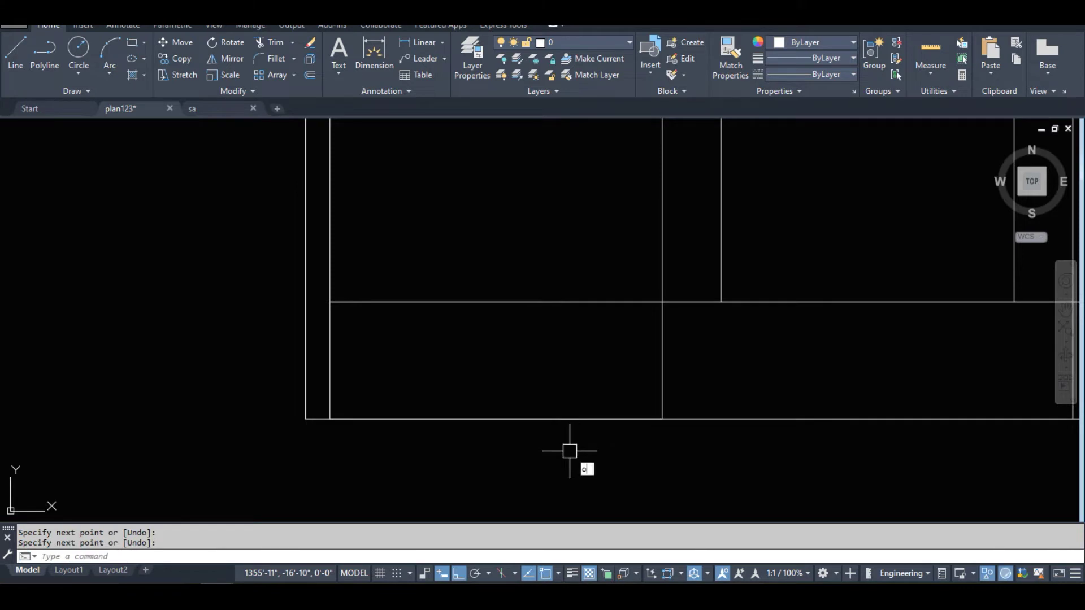
key(Return)
text(6)
key(Return)
click(522, 419)
click(521, 340)
click(526, 389)
click(525, 342)
click(527, 361)
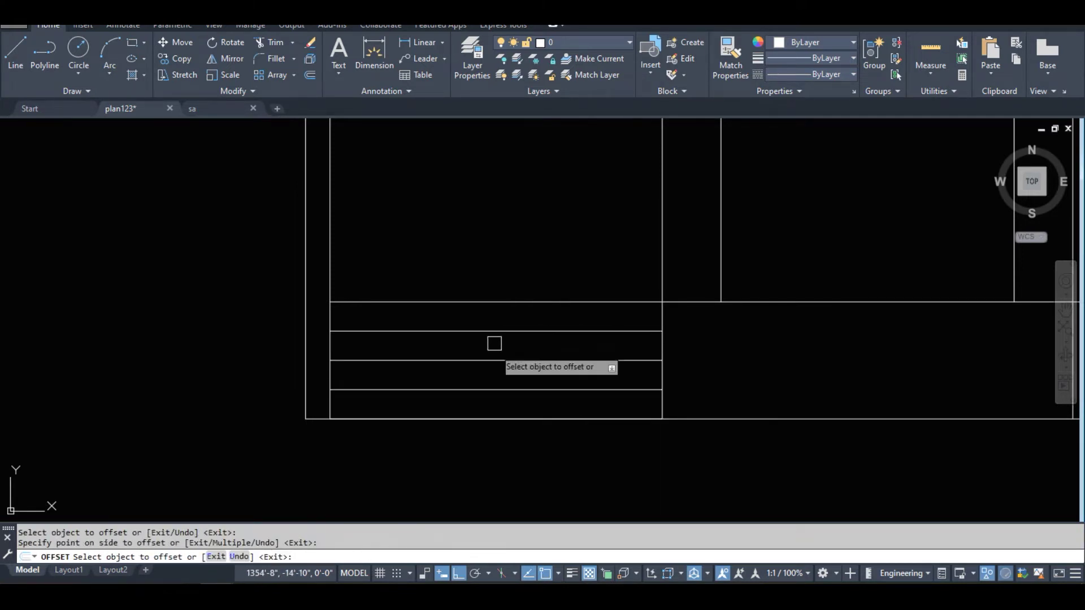
scroll(510, 400, down, 5)
key(Escape)
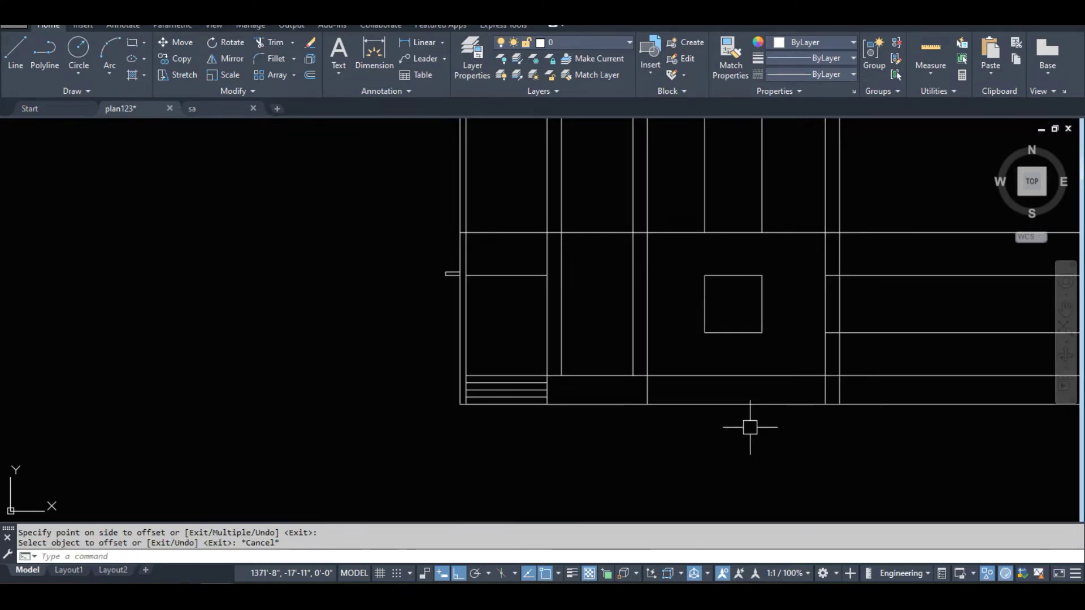
Erase the stray horizontal line in the lower plan
middle_drag(751, 429, 521, 458)
middle_drag(534, 394, 529, 453)
click(659, 423)
key(Delete)
Offset a horizontal line 3 units near the small square
middle_drag(637, 363, 631, 443)
scroll(631, 443, down, 5)
scroll(629, 334, up, 2)
scroll(613, 370, up, 2)
mouse_move(619, 421)
middle_down()
mouse_move(625, 213)
mouse_move(635, 339)
middle_up()
scroll(635, 339, up, 2)
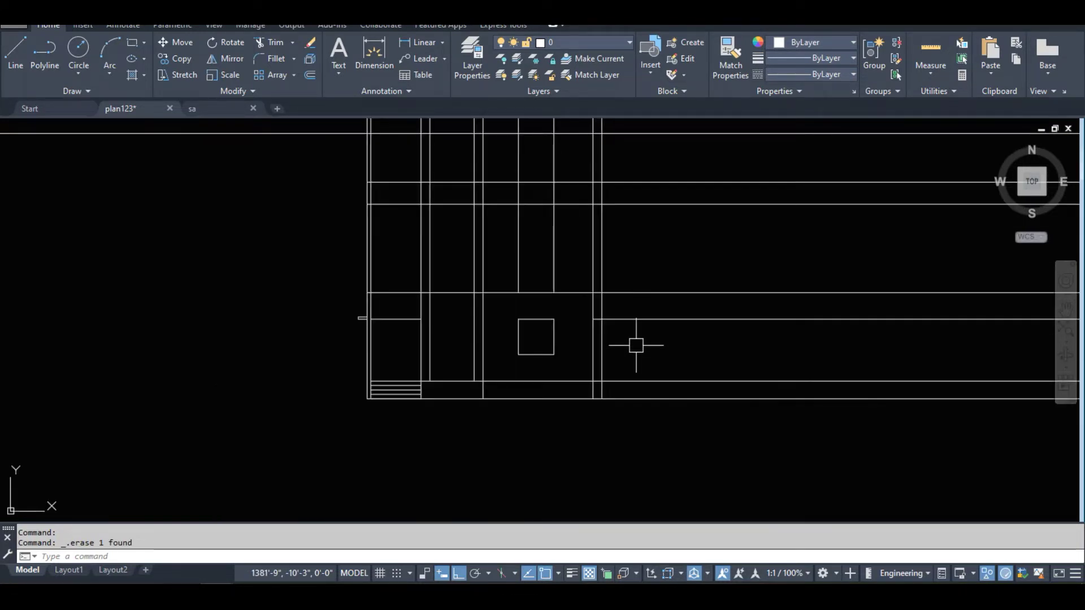
text(o)
key(Return)
text(3)
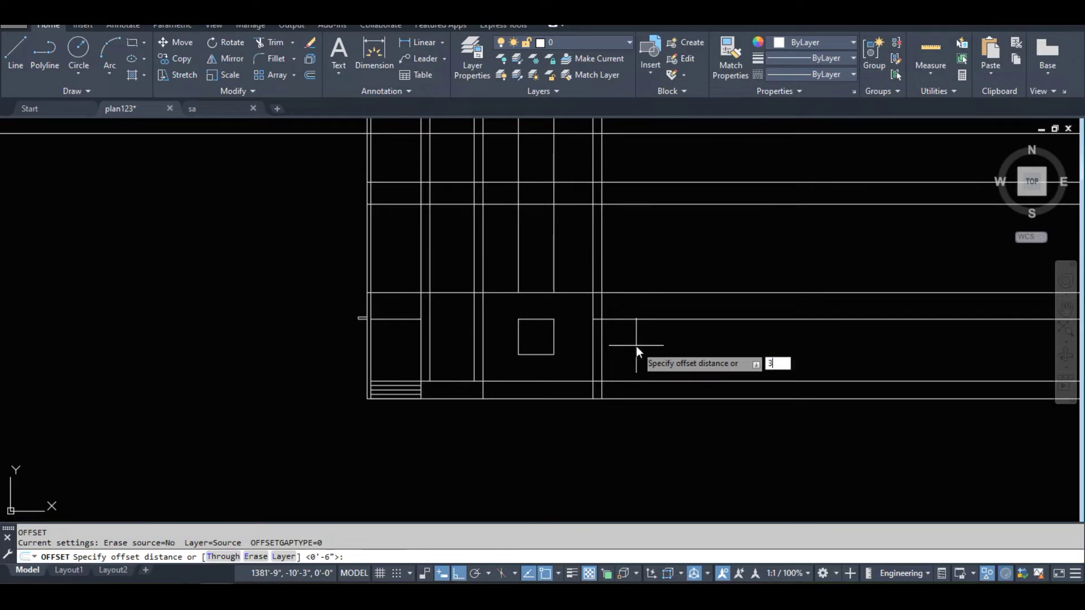
key(Return)
scroll(627, 336, up, 4)
click(600, 308)
key(Escape)
key(Escape)
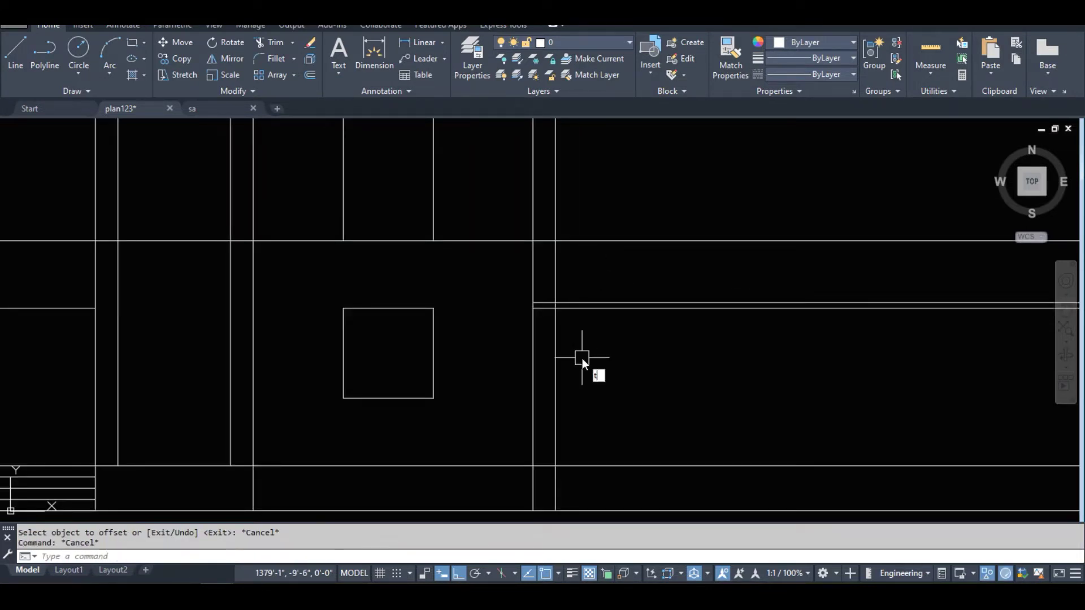
Trim the overhanging construction line ends using crossing windows
key(Return)
scroll(582, 358, up, 3)
drag(569, 368, 538, 290)
key(Return)
click(627, 348)
click(598, 269)
click(601, 224)
click(534, 240)
click(574, 359)
click(538, 376)
scroll(565, 345, down, 3)
scroll(565, 344, down, 2)
key(Return)
Trim the horizontal lines running past the right outer wall with one crossing window
text(r)
key(Return)
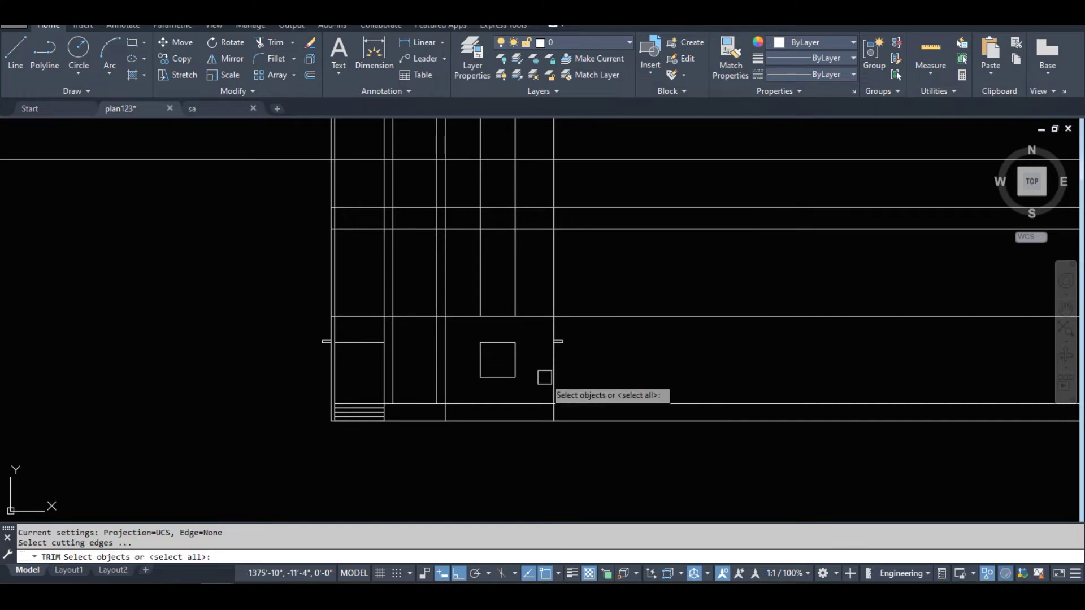
key(Return)
click(659, 434)
click(621, 205)
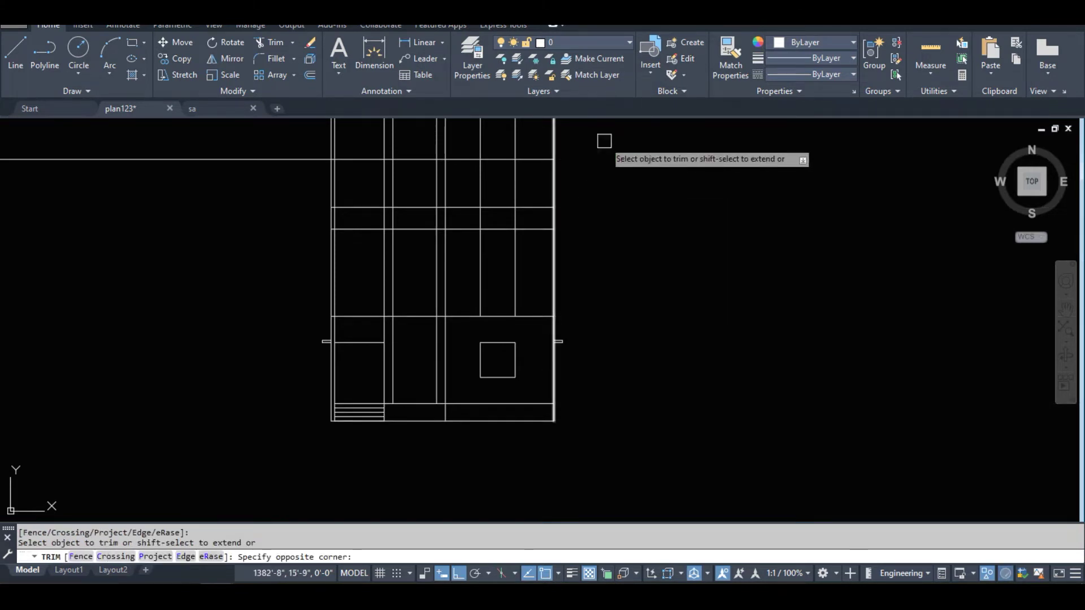
scroll(644, 424, up, 2)
scroll(565, 436, up, 2)
Pan and zoom along the plan to inspect the stair area
scroll(509, 453, down, 2)
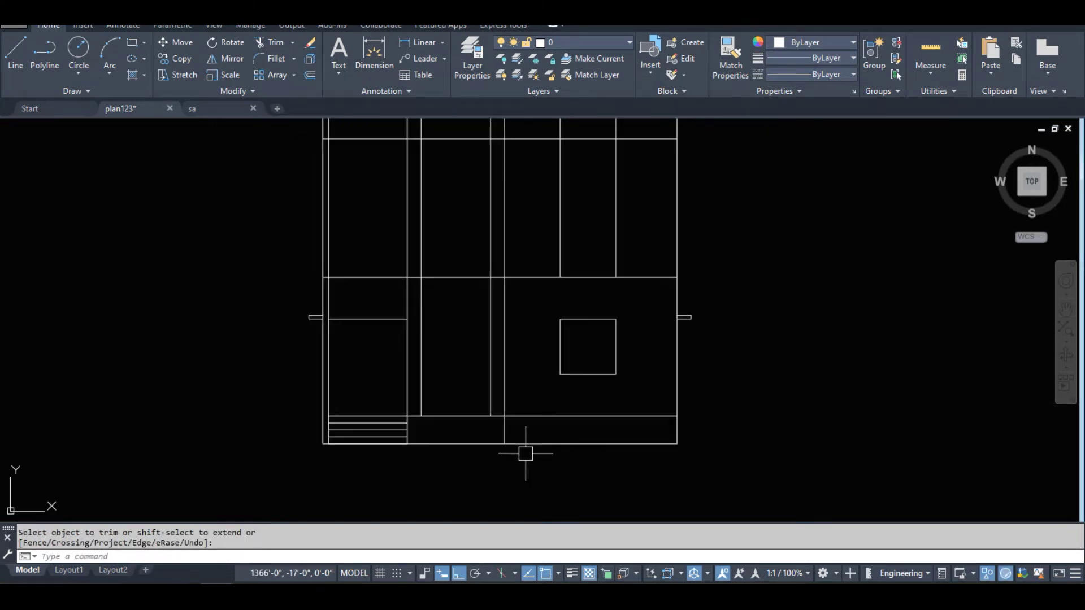
scroll(477, 453, down, 1)
scroll(367, 405, up, 1)
scroll(348, 405, up, 2)
middle_drag(402, 405, 415, 371)
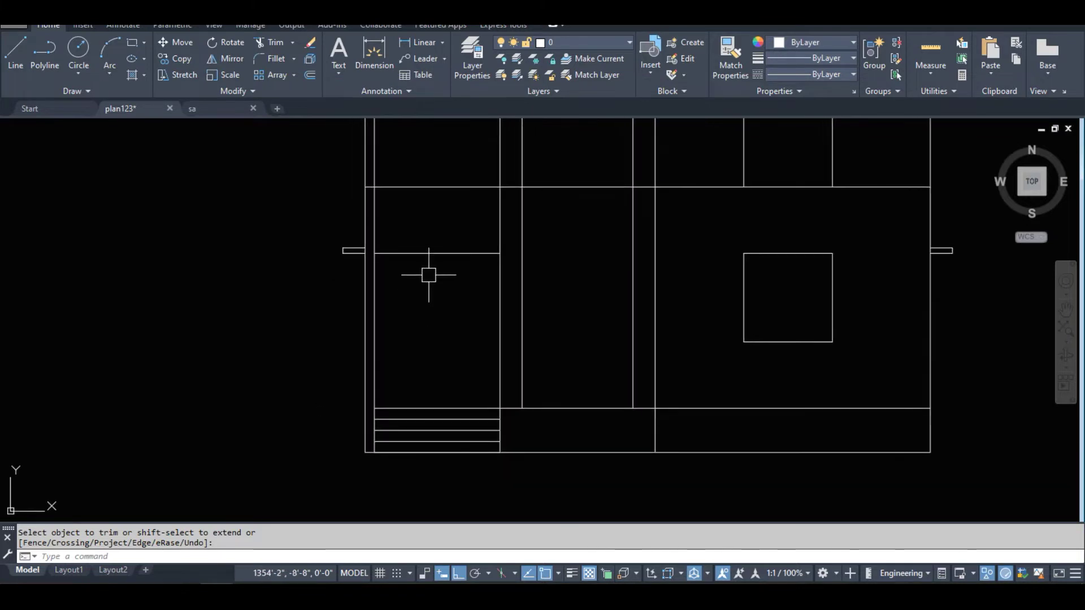
scroll(439, 337, down, 3)
scroll(436, 194, up, 3)
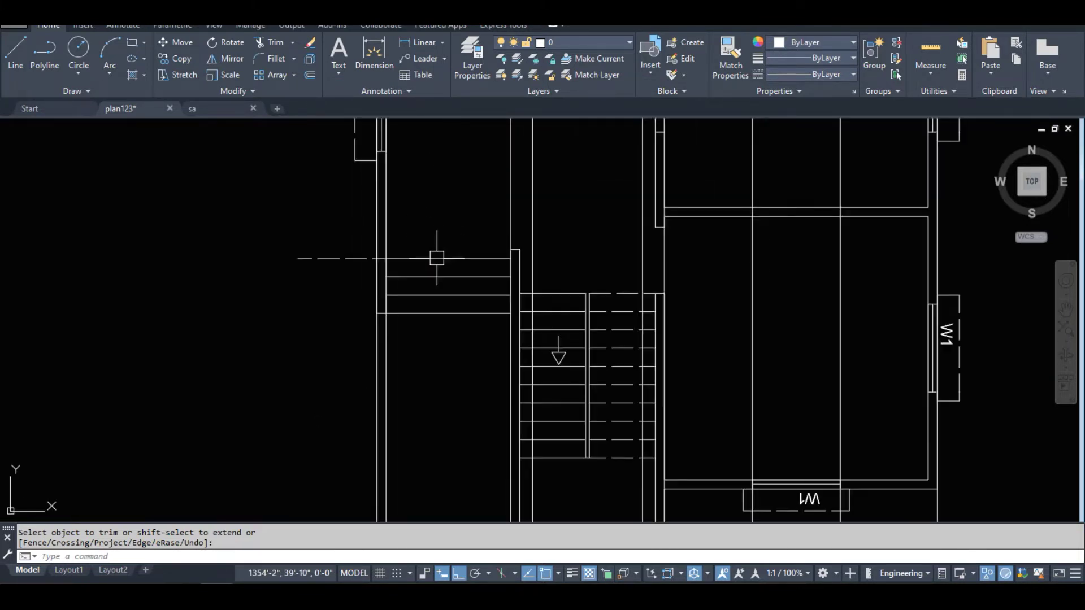
scroll(437, 258, down, 3)
middle_drag(456, 388, 455, 262)
scroll(452, 407, up, 3)
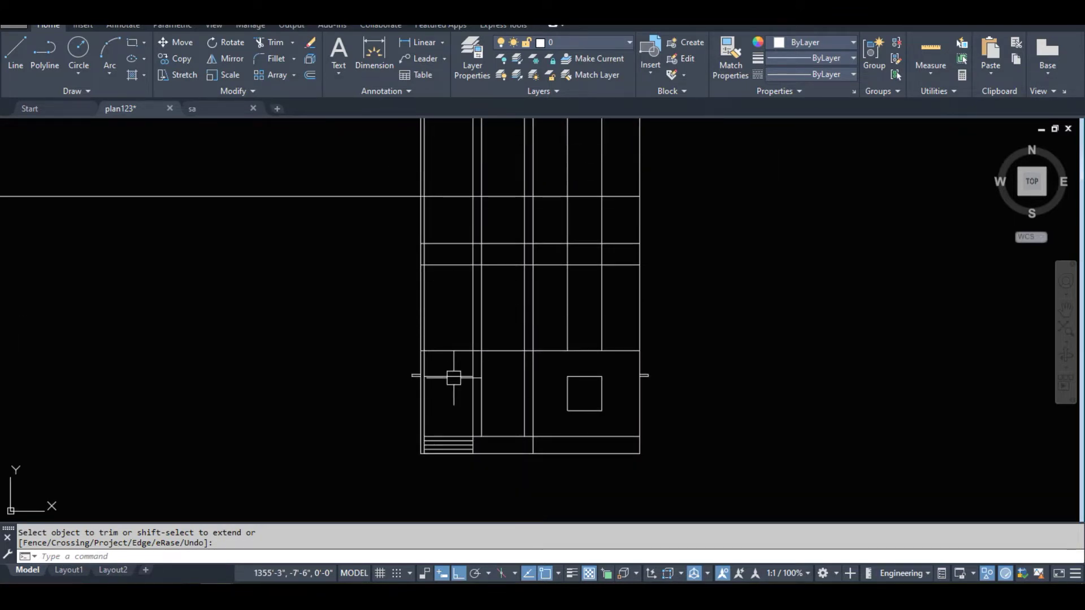
scroll(454, 378, up, 2)
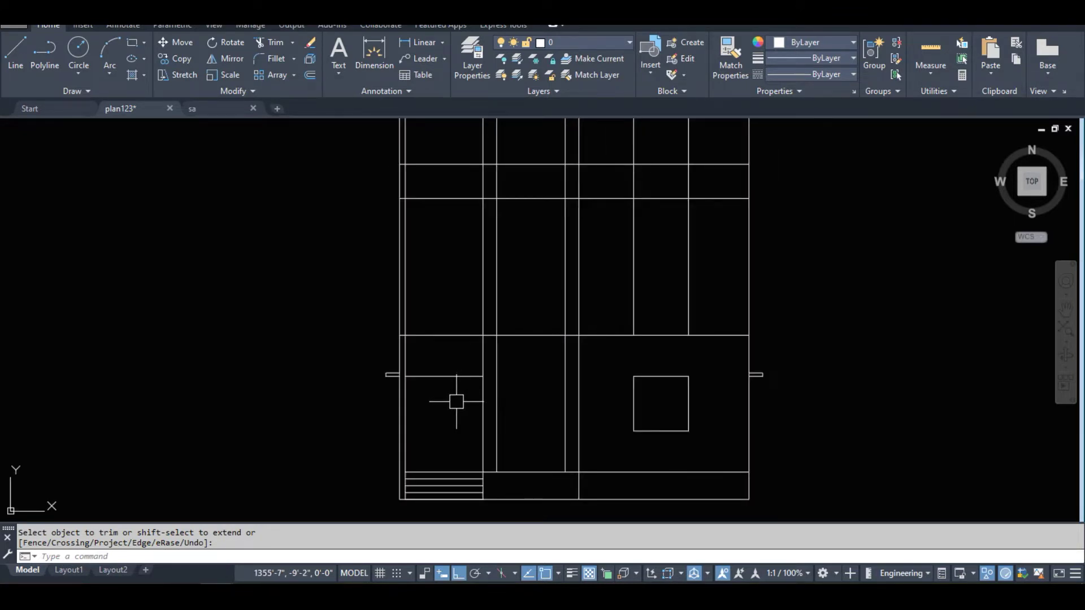
Inspect the W1 window areas, then start a new Trim command
scroll(456, 449, down, 3)
scroll(446, 368, up, 2)
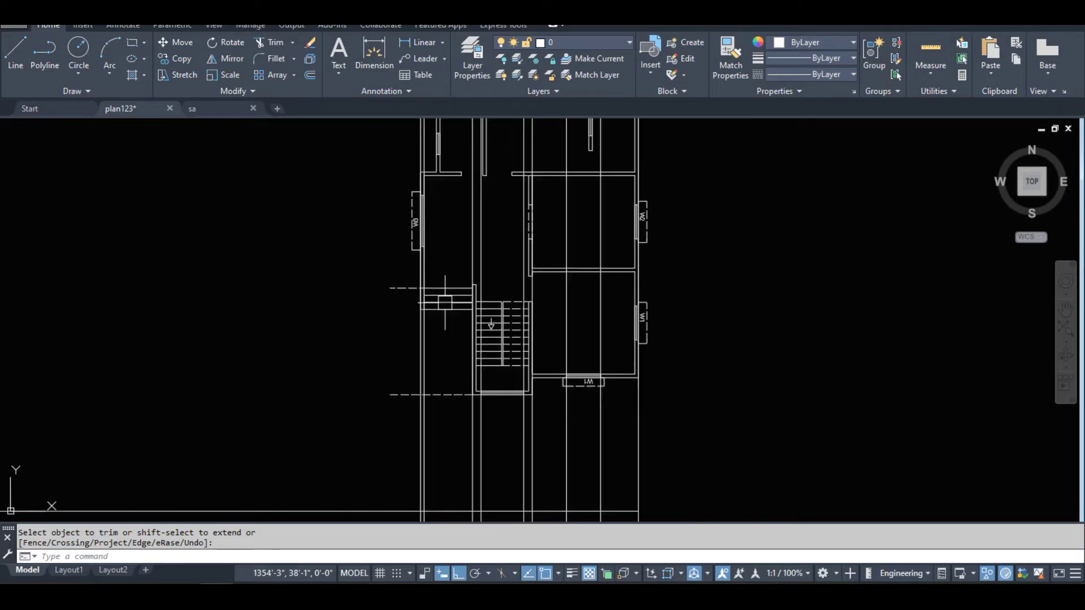
scroll(442, 256, up, 2)
scroll(441, 298, up, 4)
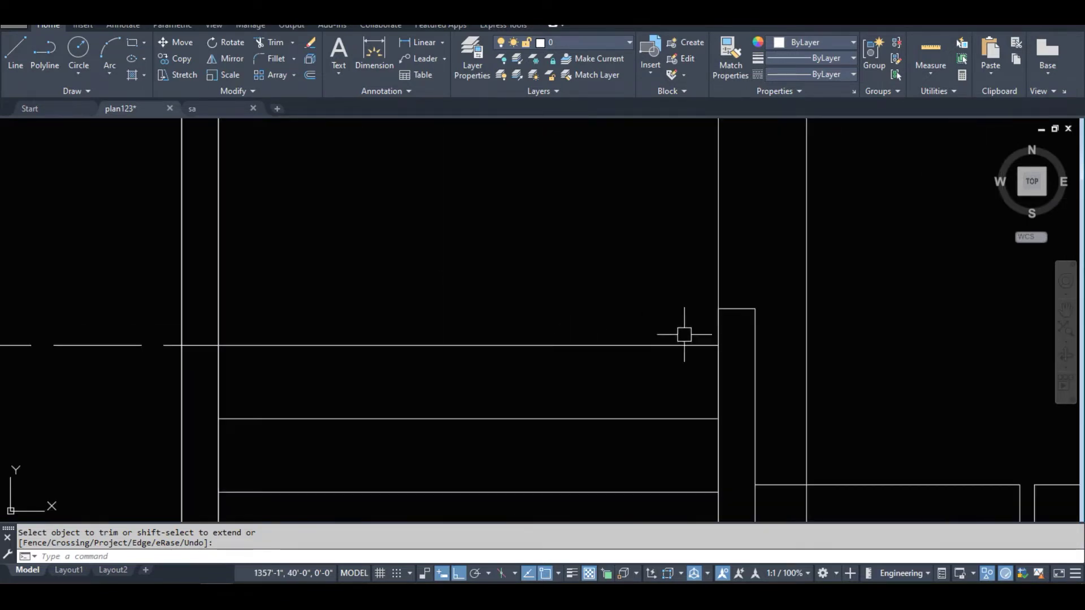
scroll(627, 303, down, 2)
scroll(622, 317, down, 2)
scroll(644, 346, down, 2)
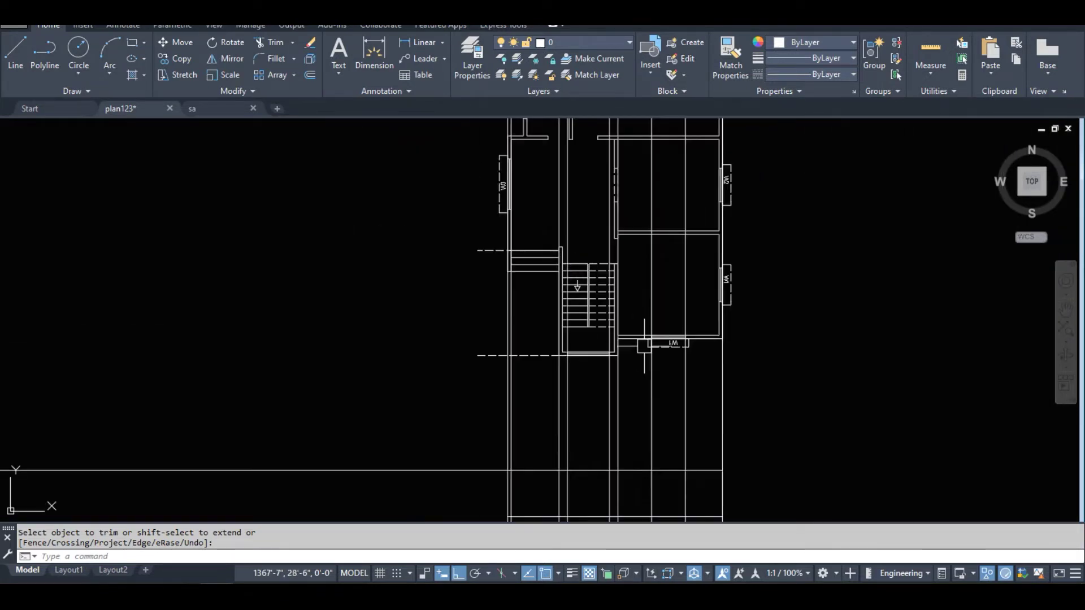
middle_drag(644, 346, 547, 258)
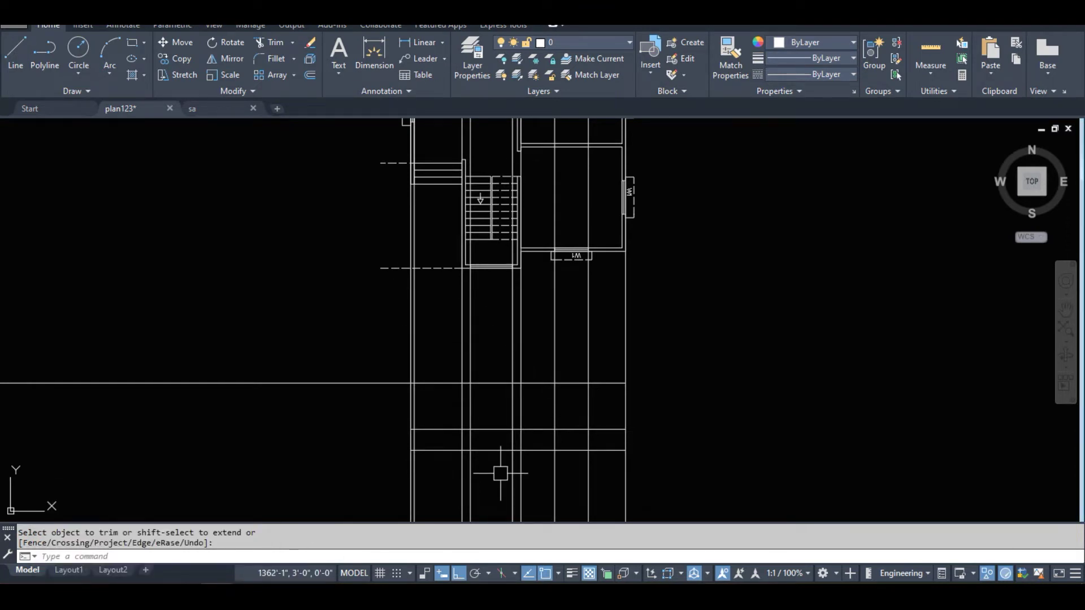
middle_drag(510, 434, 527, 395)
scroll(565, 407, up, 3)
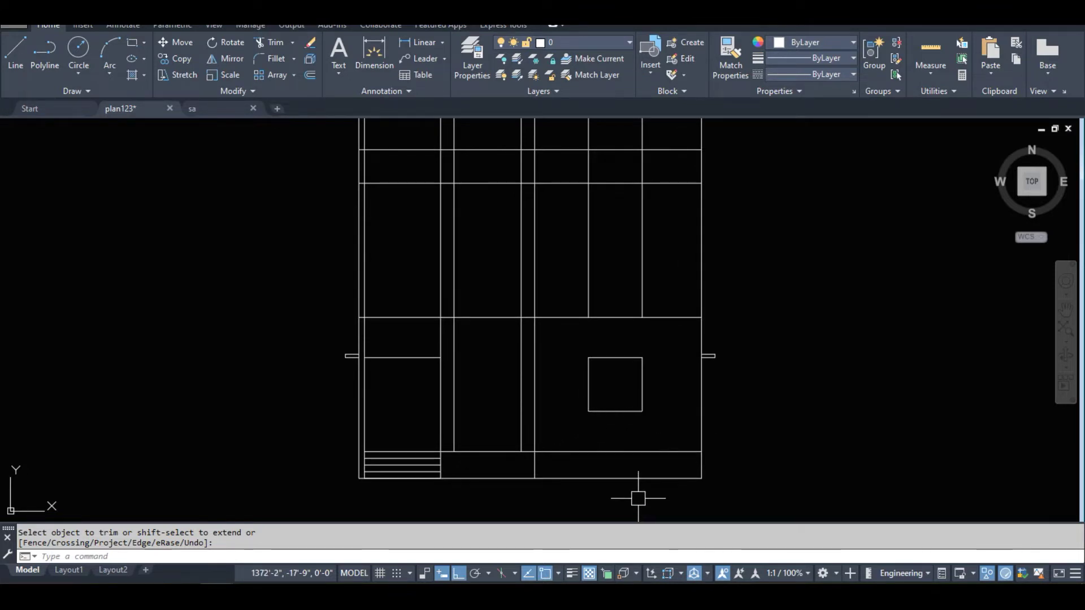
middle_drag(600, 409, 598, 429)
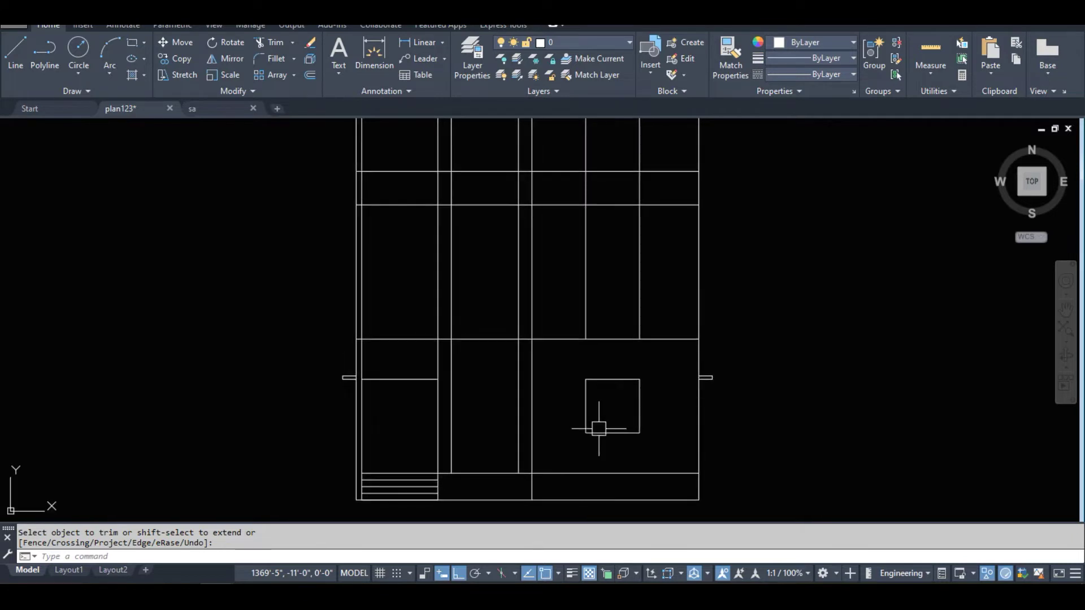
middle_drag(486, 416, 508, 429)
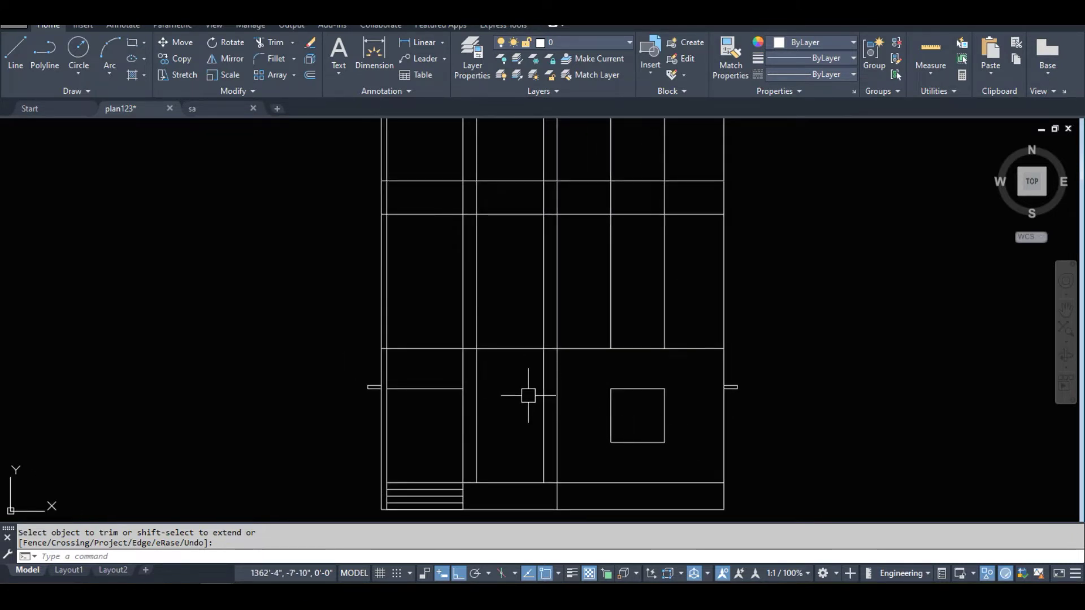
key(Return)
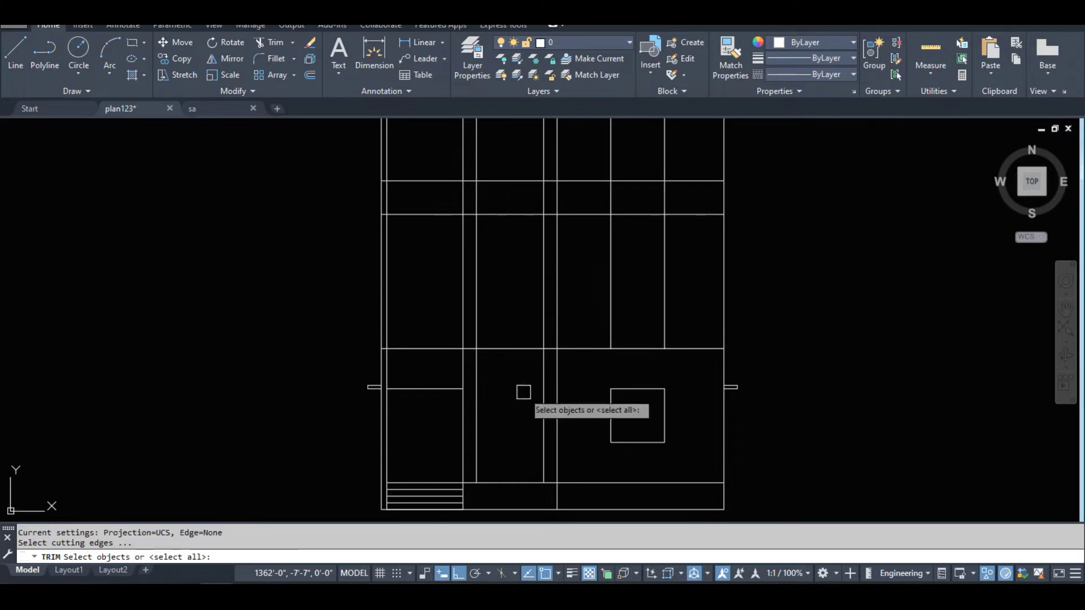
click(522, 391)
click(519, 401)
key(Escape)
scroll(519, 401, down, 3)
scroll(519, 396, down, 3)
scroll(542, 361, up, 5)
scroll(559, 344, up, 3)
middle_drag(552, 409, 543, 262)
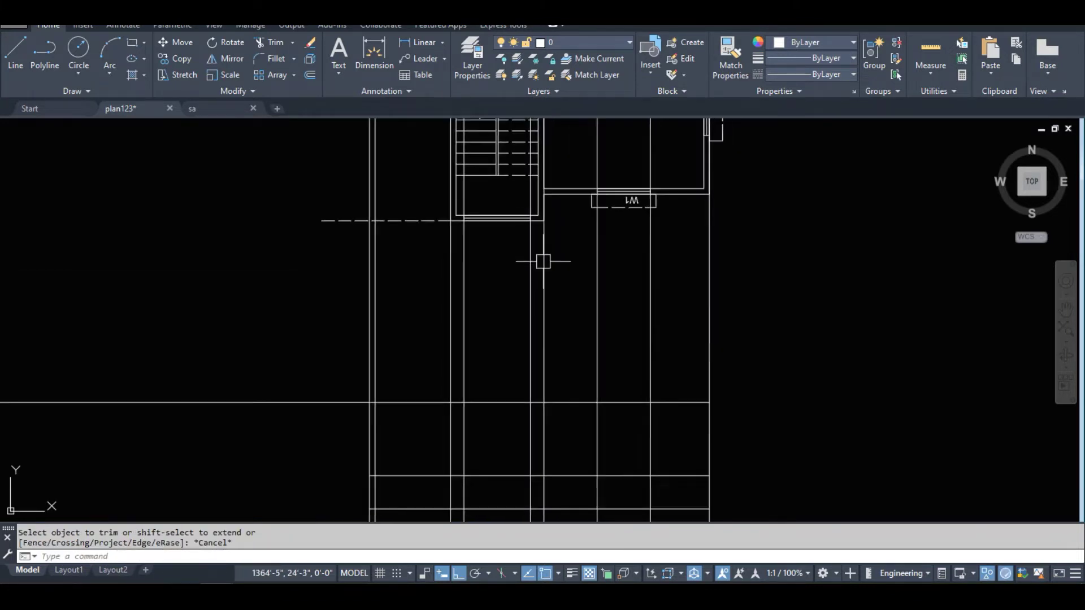
scroll(495, 248, up, 2)
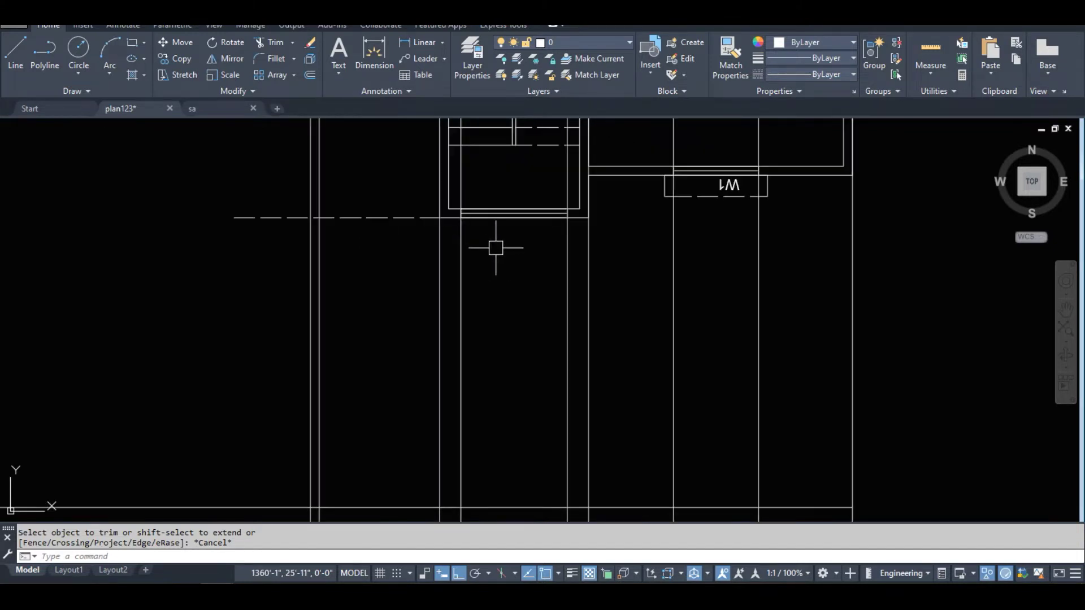
scroll(517, 310, down, 2)
scroll(501, 332, down, 1)
scroll(509, 259, down, 2)
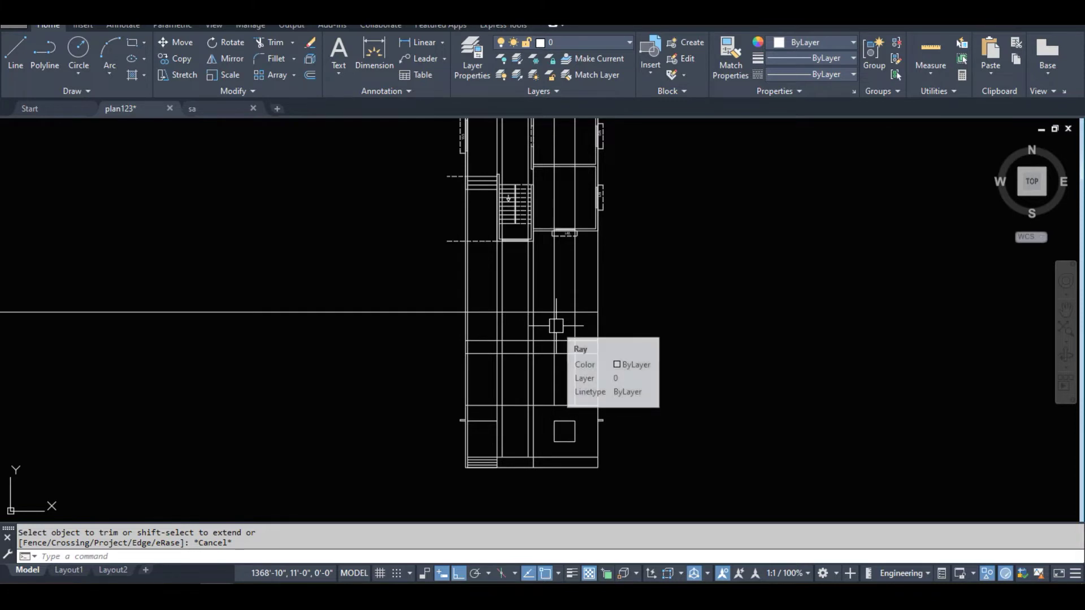
scroll(472, 241, up, 2)
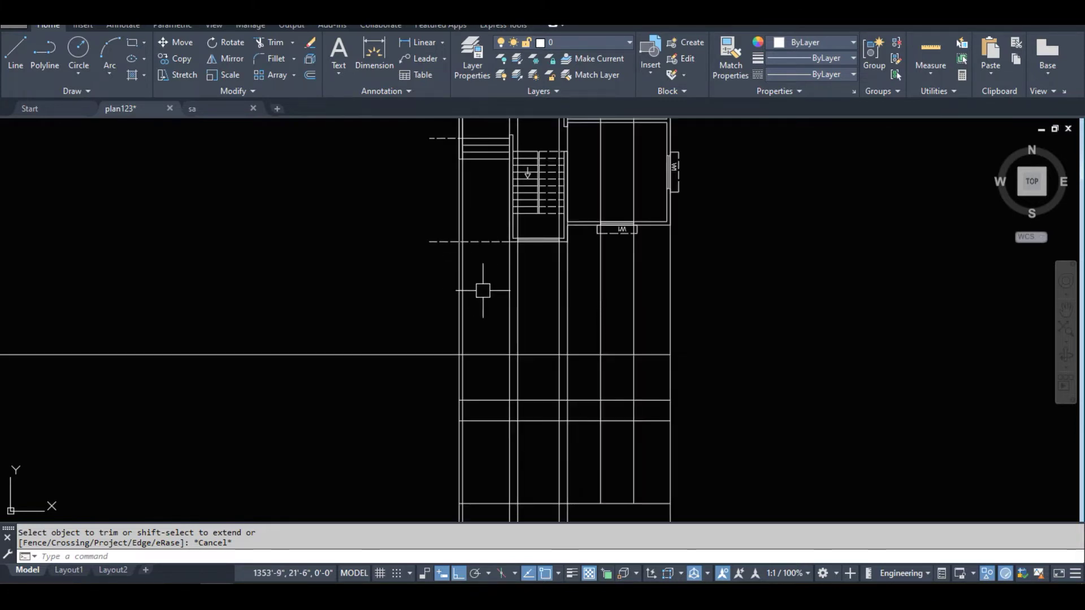
middle_drag(485, 291, 523, 358)
mouse_move(628, 358)
middle_down()
mouse_move(593, 291)
mouse_move(622, 190)
mouse_move(625, 262)
mouse_move(591, 273)
mouse_move(602, 300)
middle_up()
scroll(598, 285, up, 2)
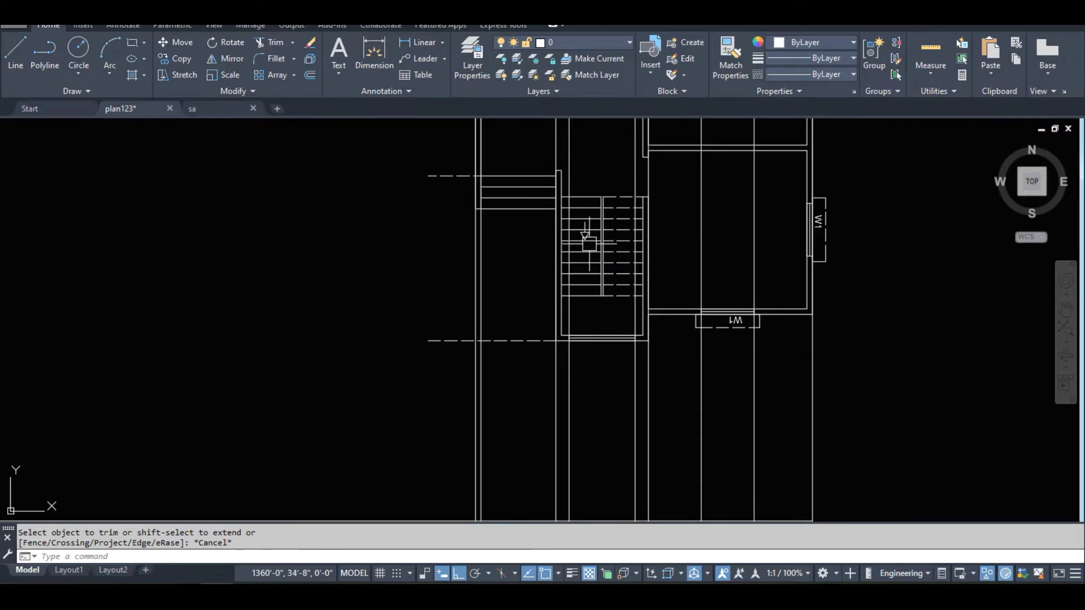
scroll(589, 244, up, 2)
scroll(582, 213, up, 3)
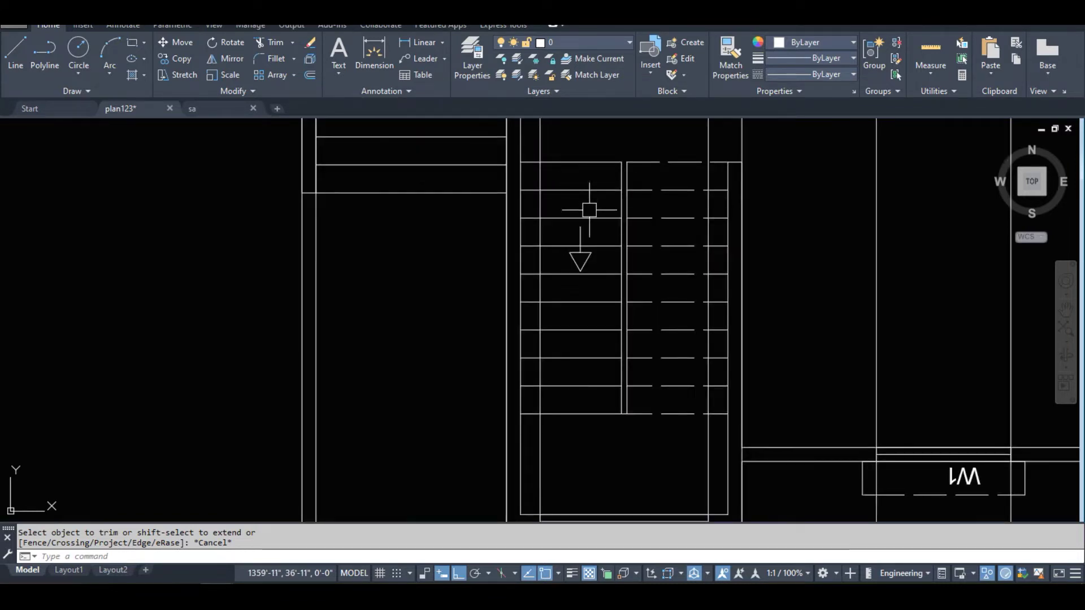
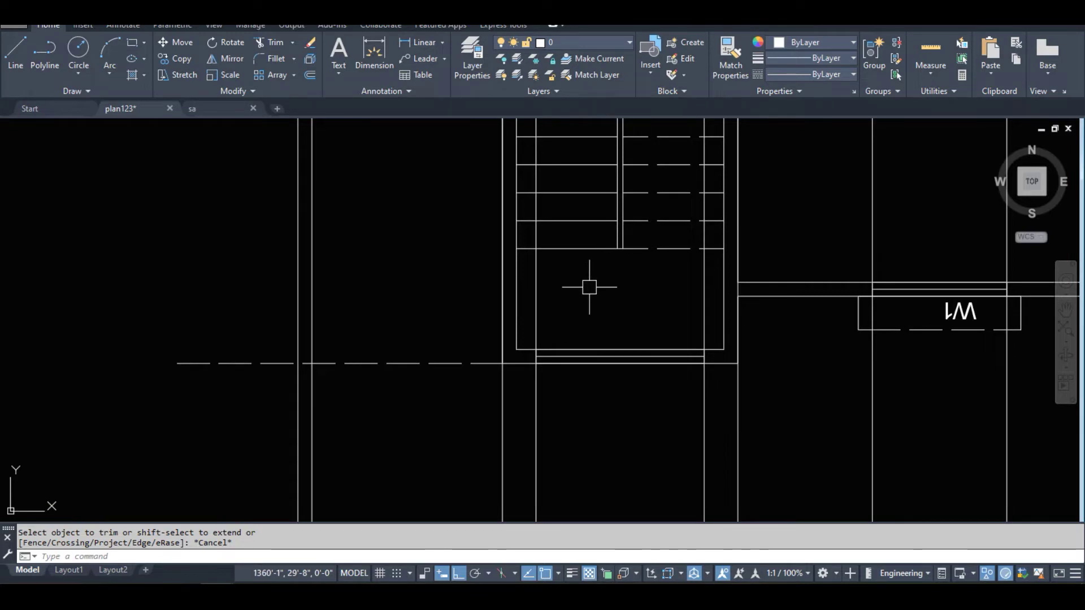
Look over the stair and W1 window area, selecting the three stair lines and then cancelling
scroll(589, 287, down, 2)
middle_drag(594, 286, 609, 327)
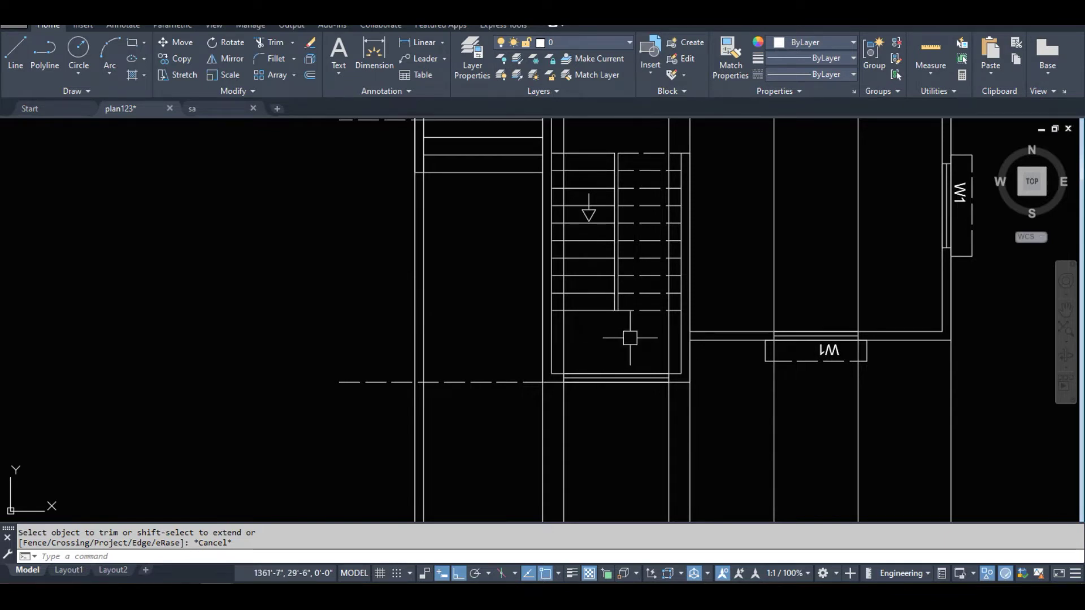
scroll(604, 380, up, 3)
click(488, 331)
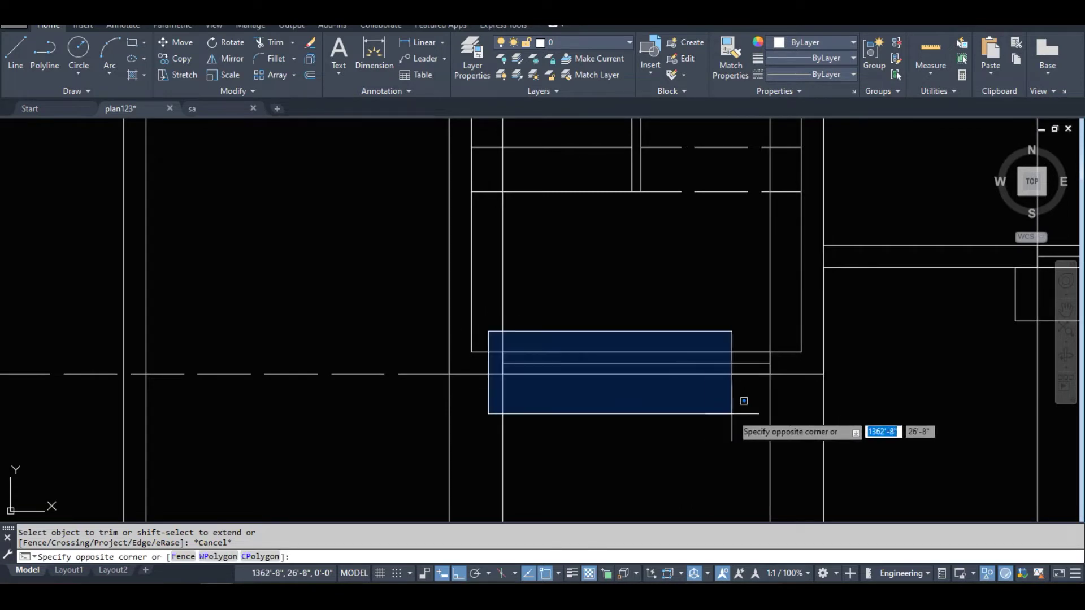
click(794, 404)
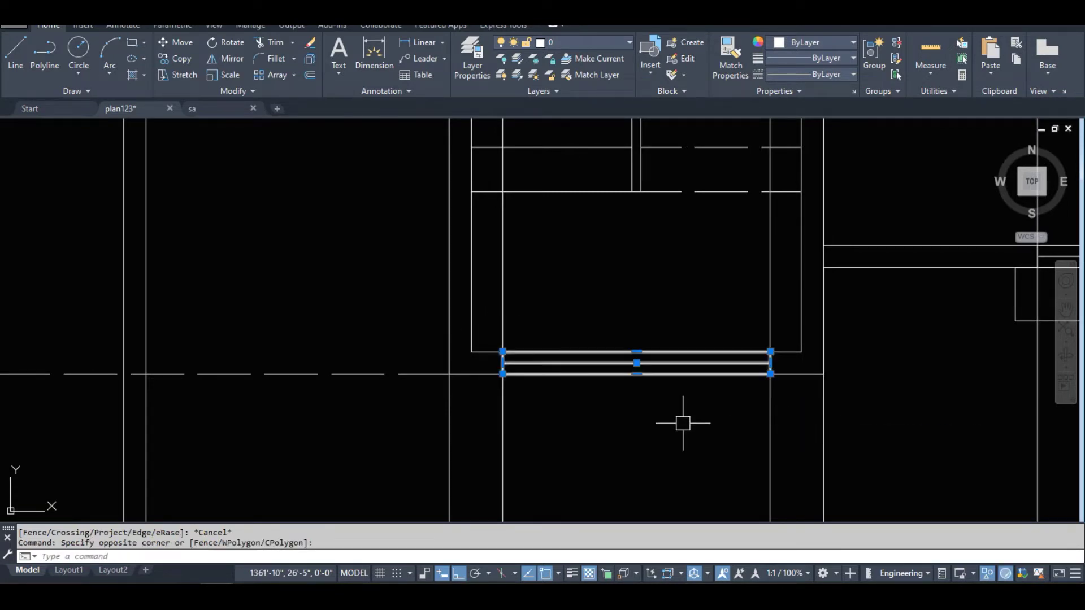
key(Escape)
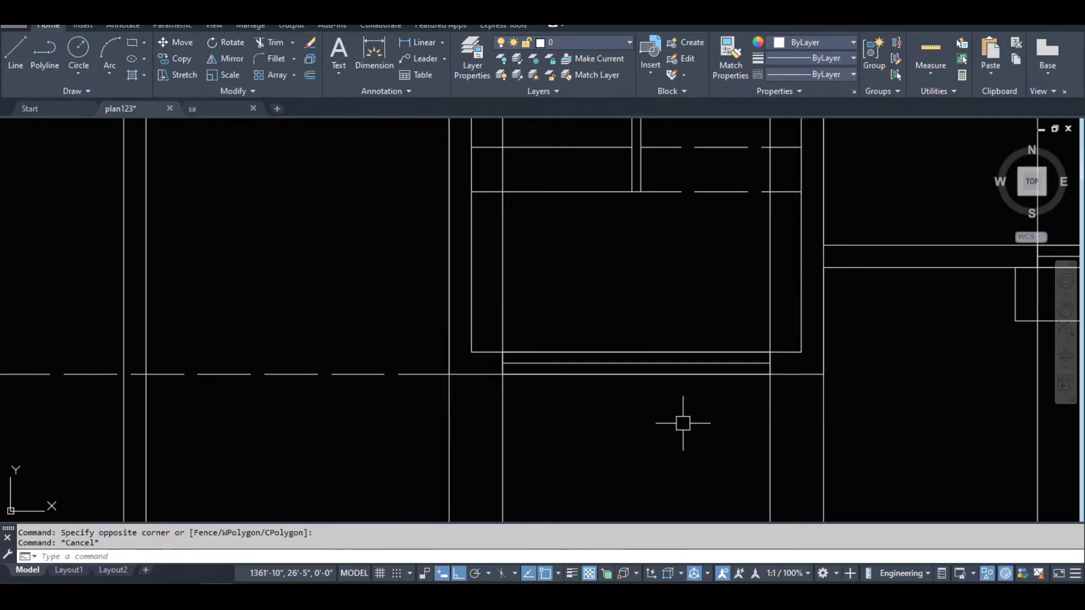
Pan and zoom until the house's front elevation fills the view
scroll(683, 423, down, 3)
middle_drag(584, 355, 591, 299)
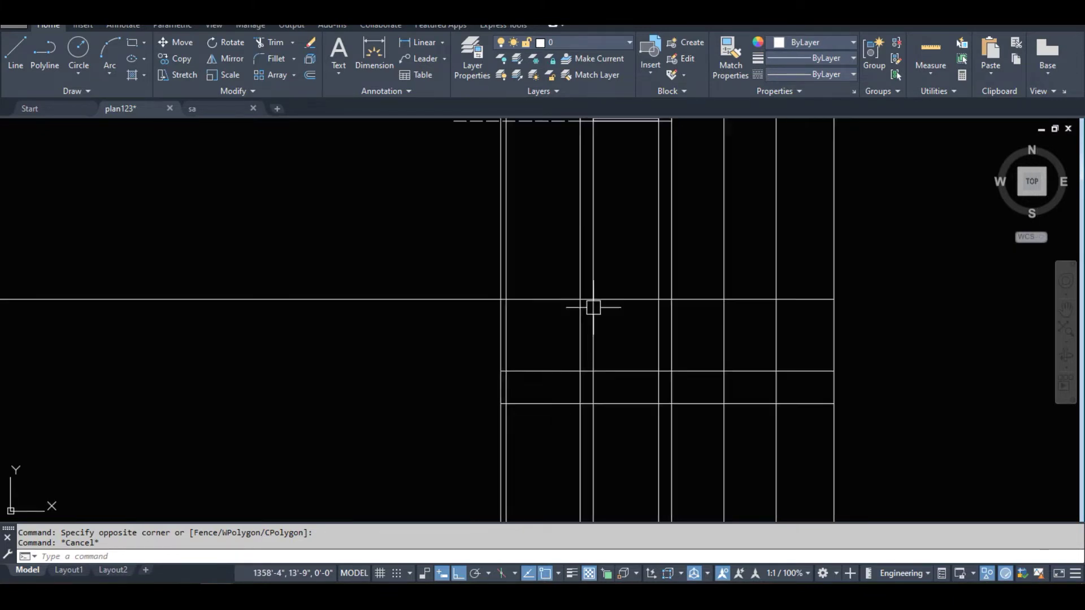
mouse_move(631, 368)
middle_down()
mouse_move(591, 286)
mouse_move(589, 218)
mouse_move(591, 284)
mouse_move(599, 237)
middle_up()
scroll(589, 172, up, 2)
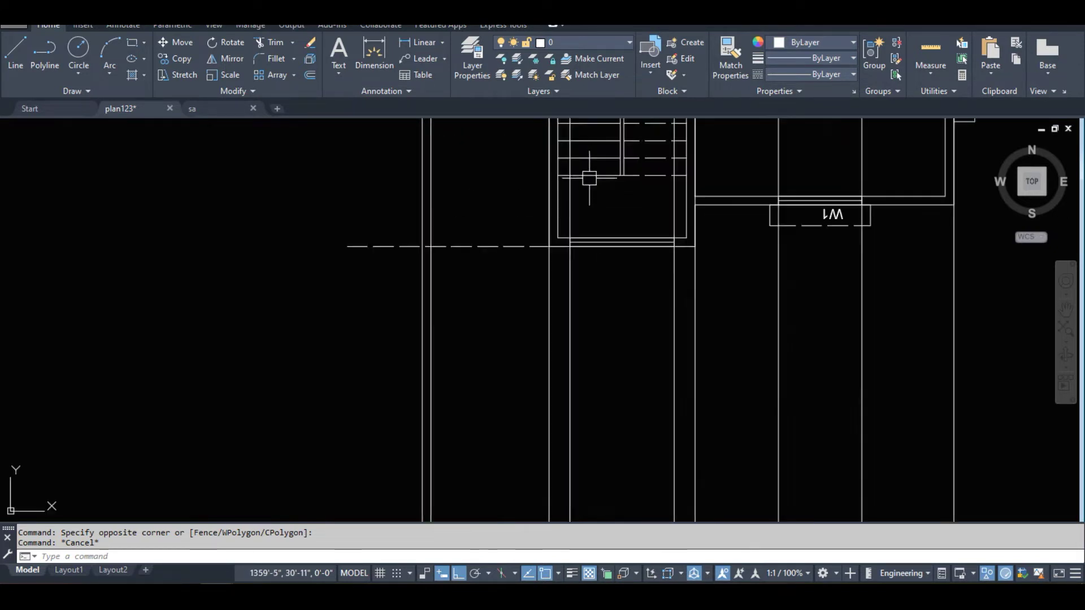
middle_drag(608, 255, 603, 286)
scroll(603, 286, down, 5)
mouse_move(605, 325)
middle_down()
mouse_move(599, 345)
mouse_move(620, 346)
mouse_move(601, 480)
middle_up()
scroll(599, 345, up, 4)
middle_drag(595, 226, 608, 270)
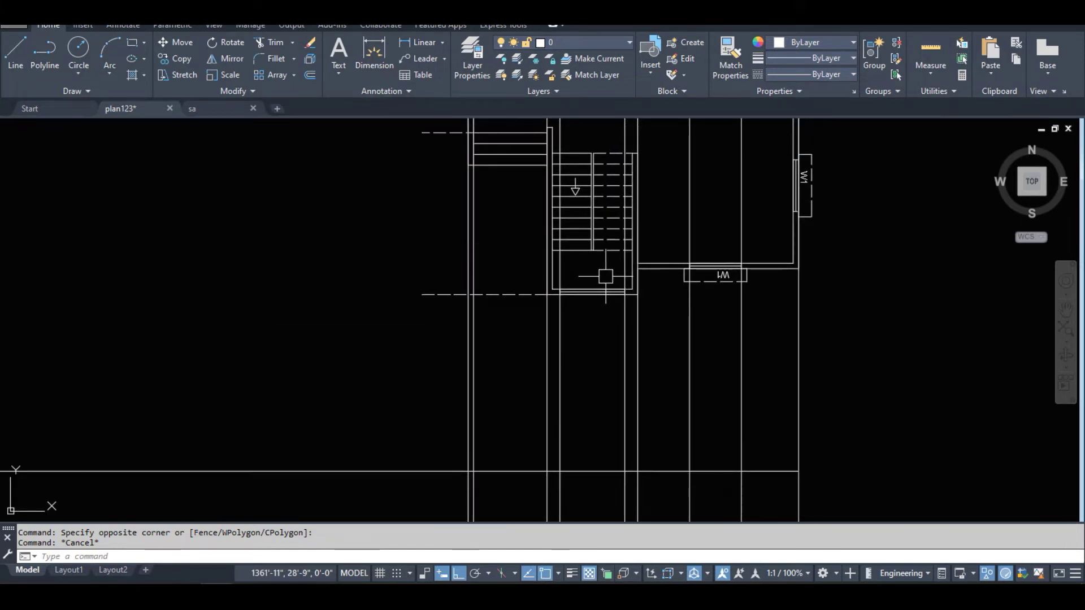
middle_drag(608, 323, 624, 312)
middle_drag(612, 220, 611, 271)
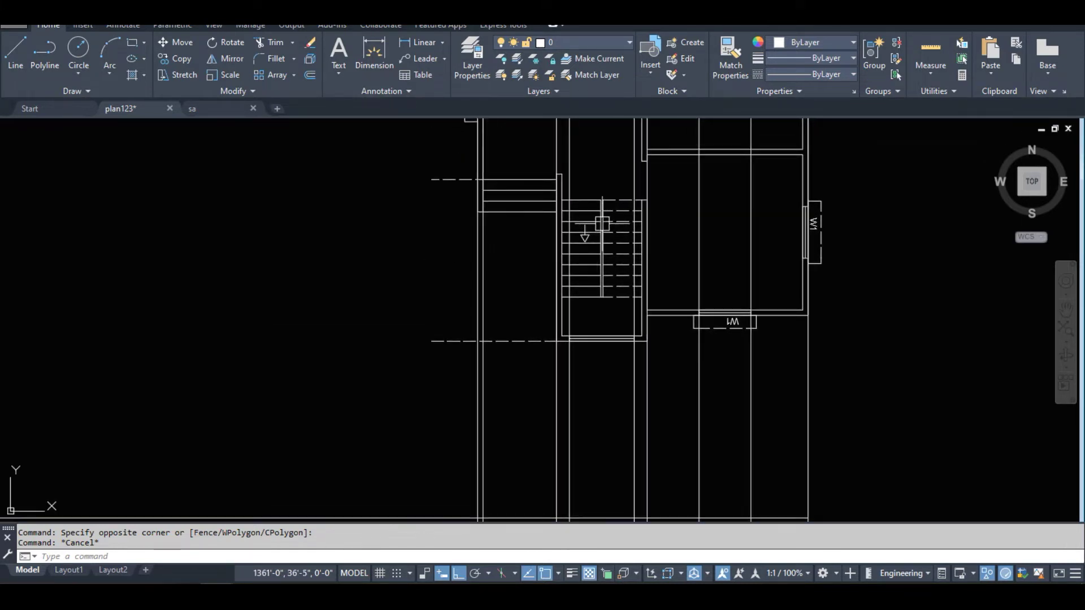
scroll(608, 226, down, 3)
scroll(604, 192, up, 2)
scroll(604, 186, up, 3)
scroll(601, 182, up, 2)
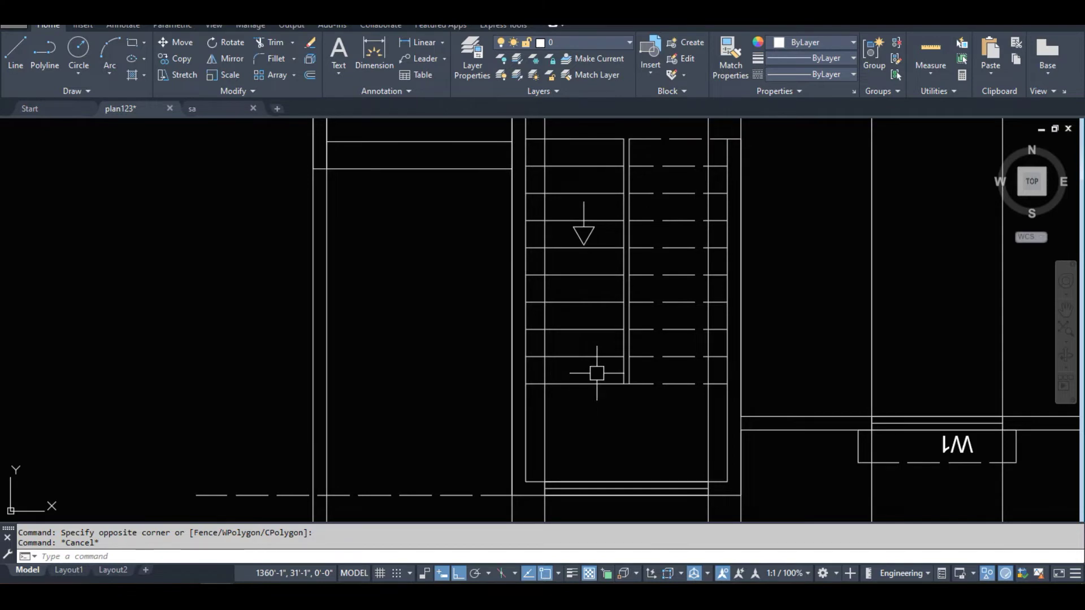
scroll(566, 221, down, 3)
scroll(622, 175, down, 4)
scroll(591, 238, down, 3)
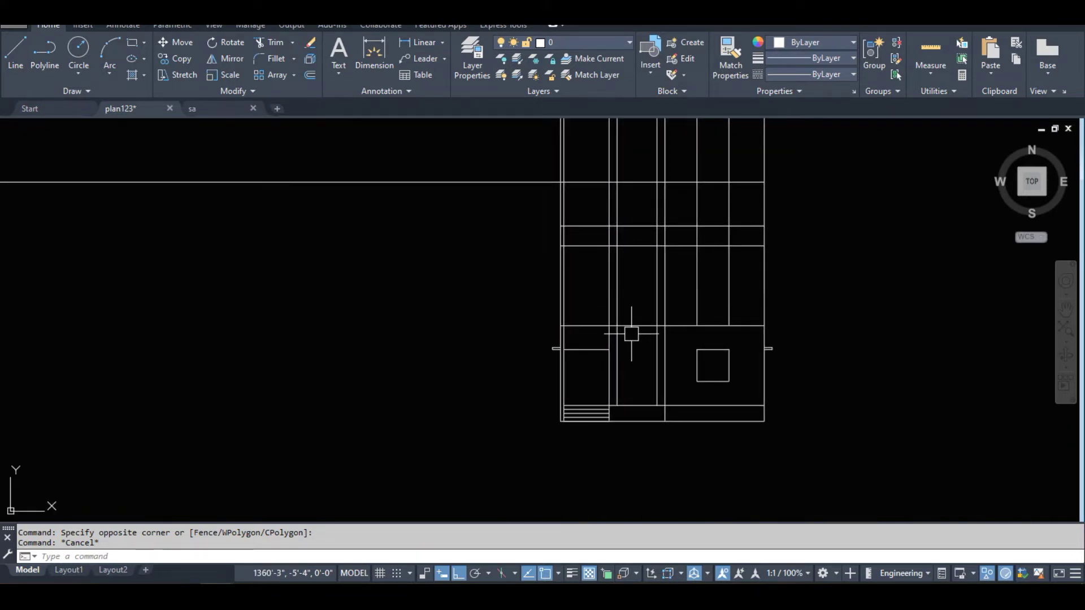
scroll(636, 360, up, 2)
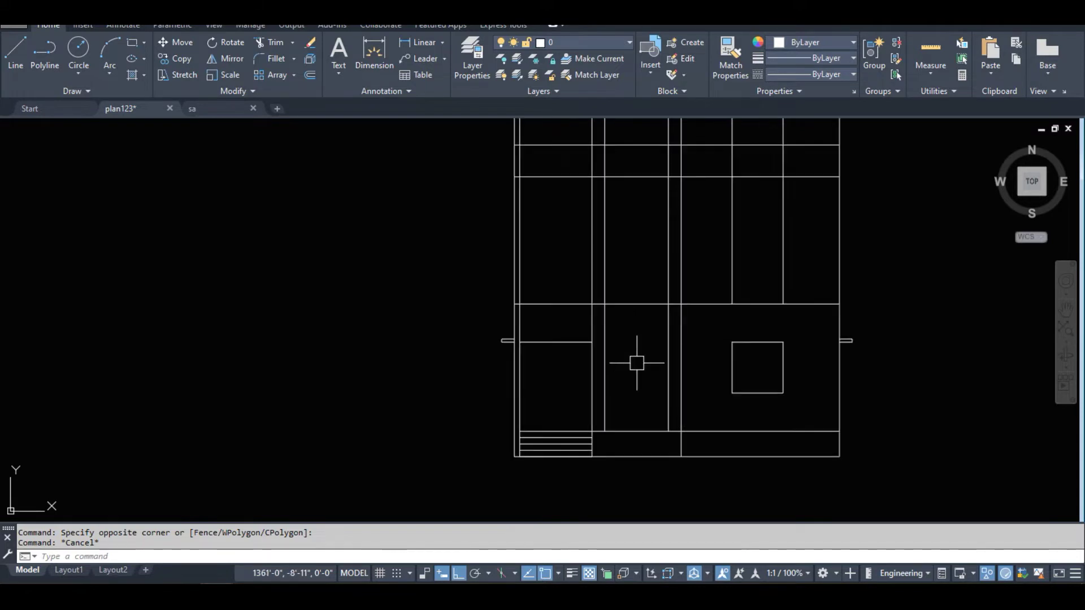
text(c)
Offset the lower horizontal elevation line 60 (5') upward
key(Return)
text(5'0)
key(BackSpace)
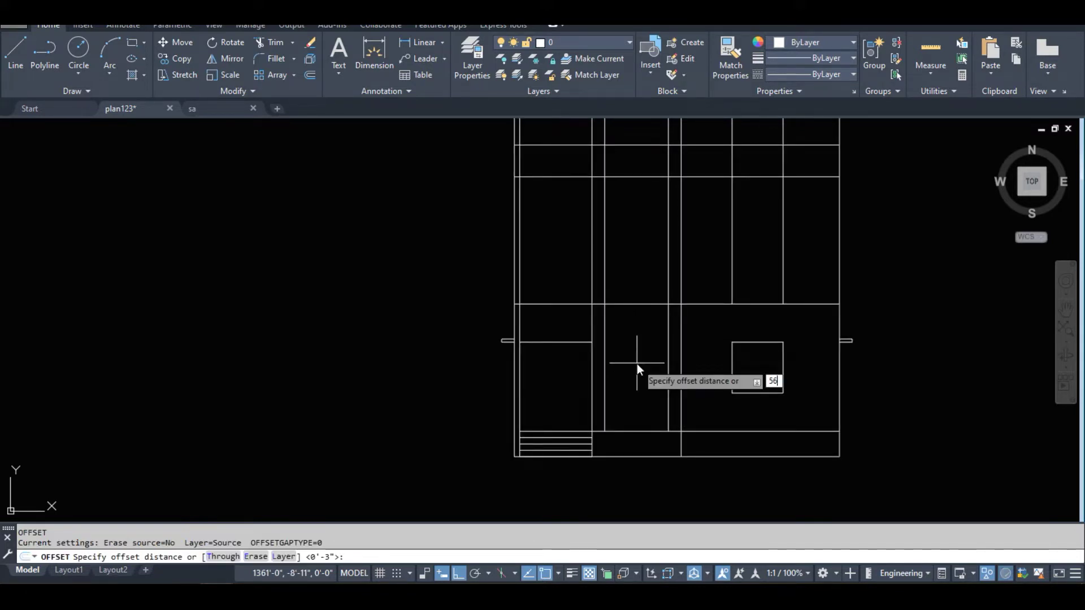
key(BackSpace)
text(60)
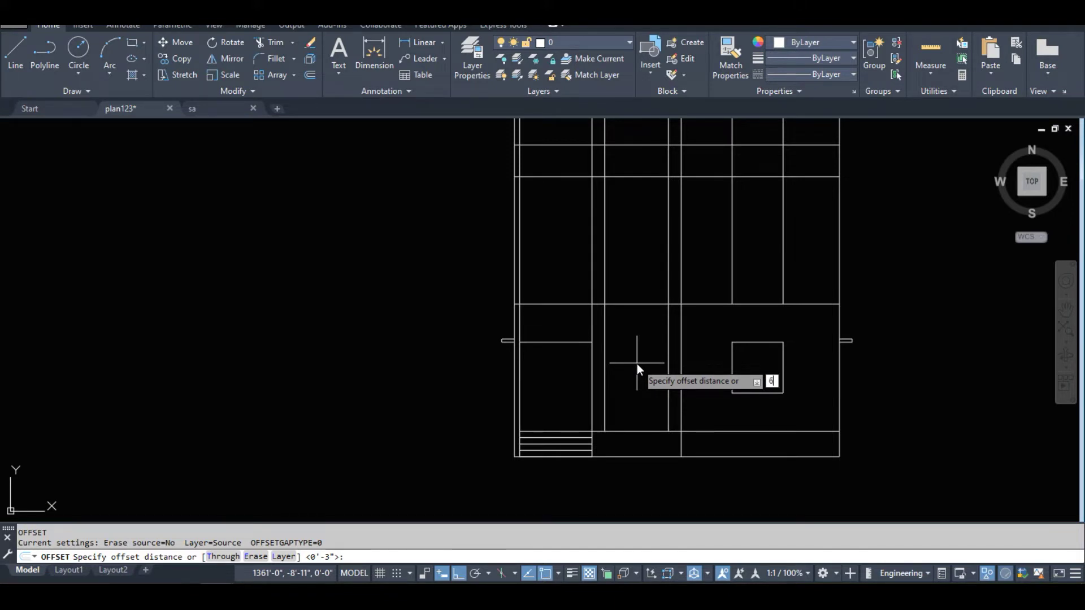
key(Return)
click(717, 431)
click(702, 367)
key(Escape)
Verify the new line with two 5' linear dimensions, one above and one below it
click(423, 43)
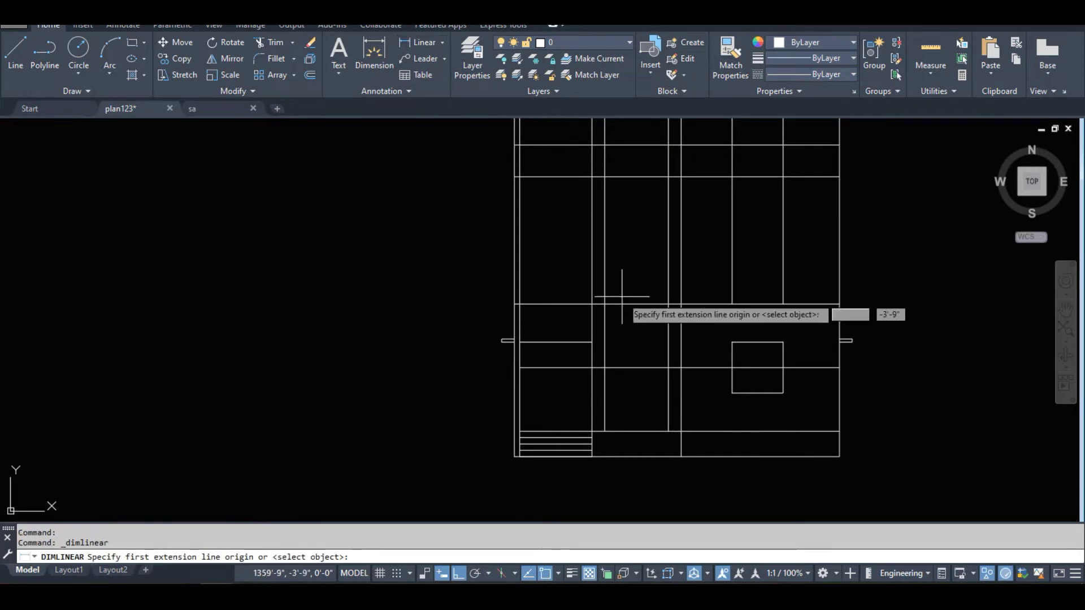
click(644, 367)
click(644, 304)
click(640, 345)
key(Return)
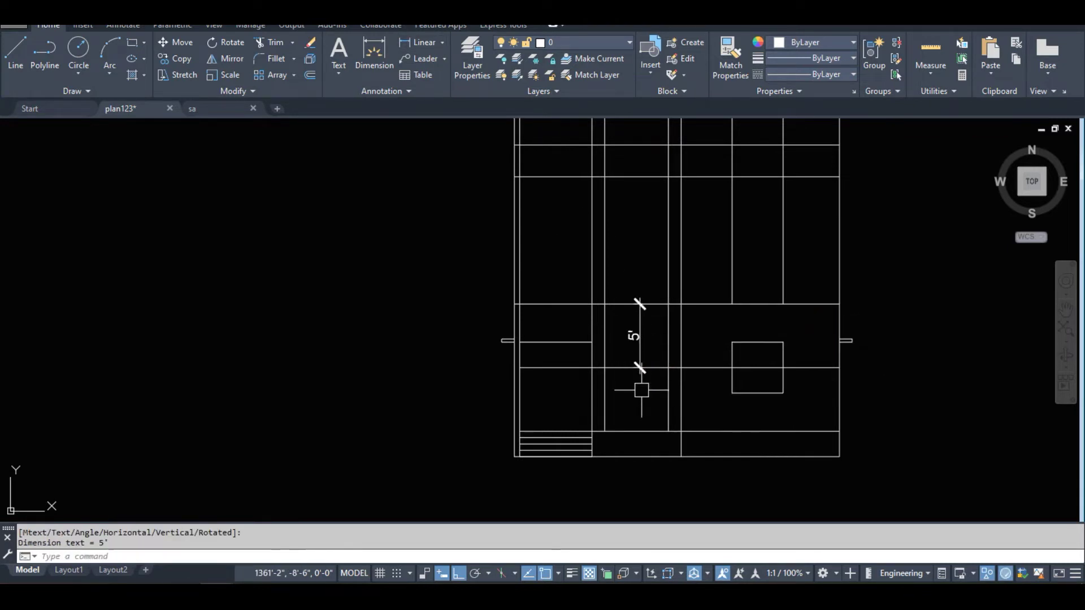
scroll(642, 373, up, 4)
click(602, 335)
click(602, 496)
click(603, 418)
Review the new line, and restore it with undo after accidentally erasing it with the lower dimension
middle_drag(620, 396, 623, 398)
scroll(599, 340, up, 2)
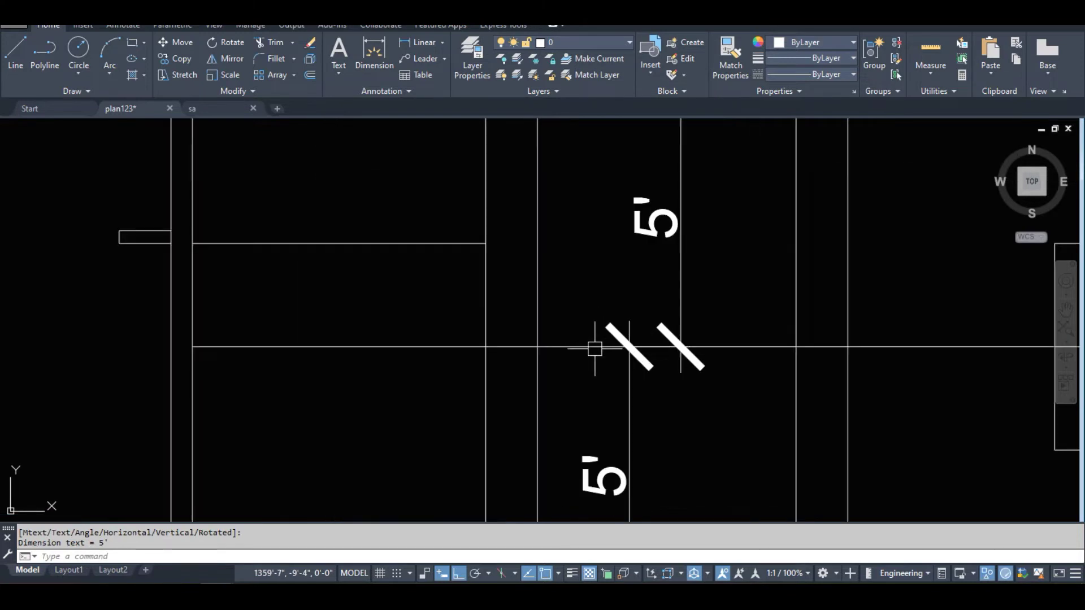
click(594, 346)
scroll(589, 385, down, 2)
scroll(620, 339, down, 2)
scroll(620, 407, down, 3)
scroll(608, 266, down, 3)
scroll(611, 238, up, 2)
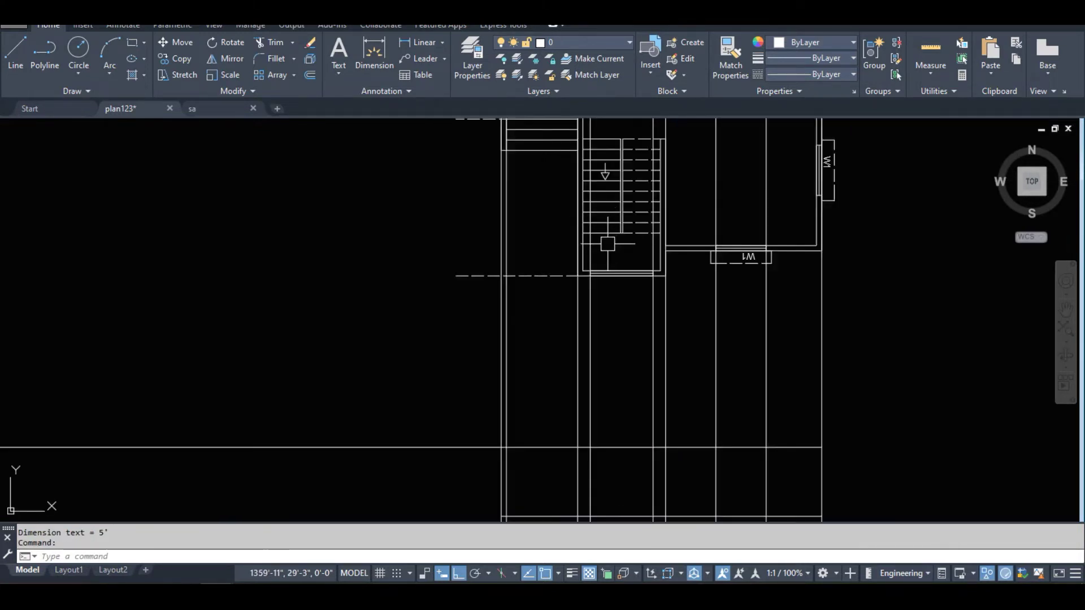
scroll(606, 244, up, 2)
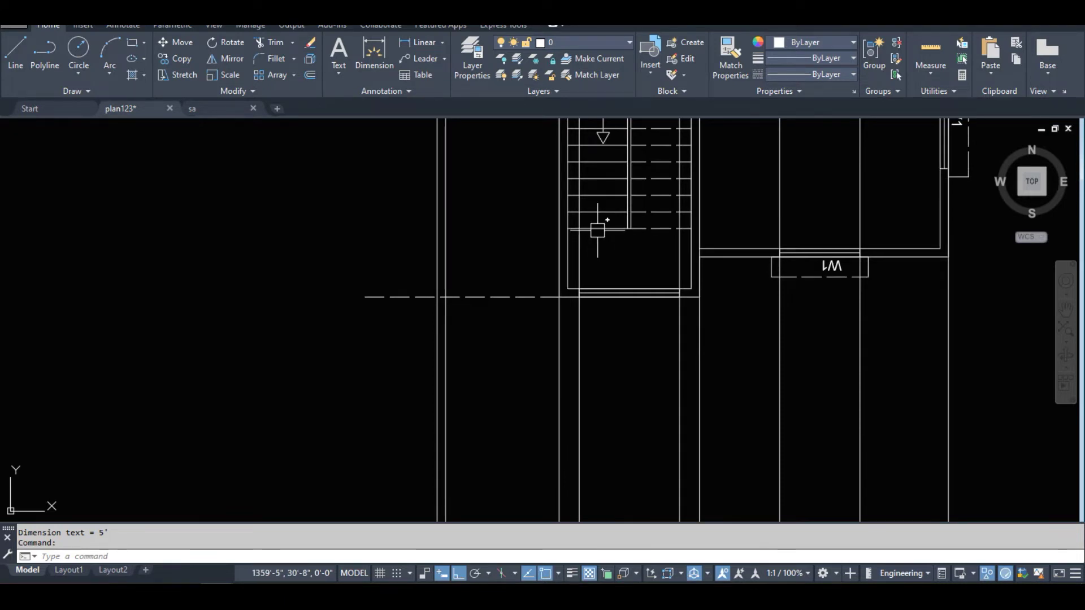
scroll(598, 230, up, 1)
scroll(599, 237, down, 1)
scroll(614, 260, down, 2)
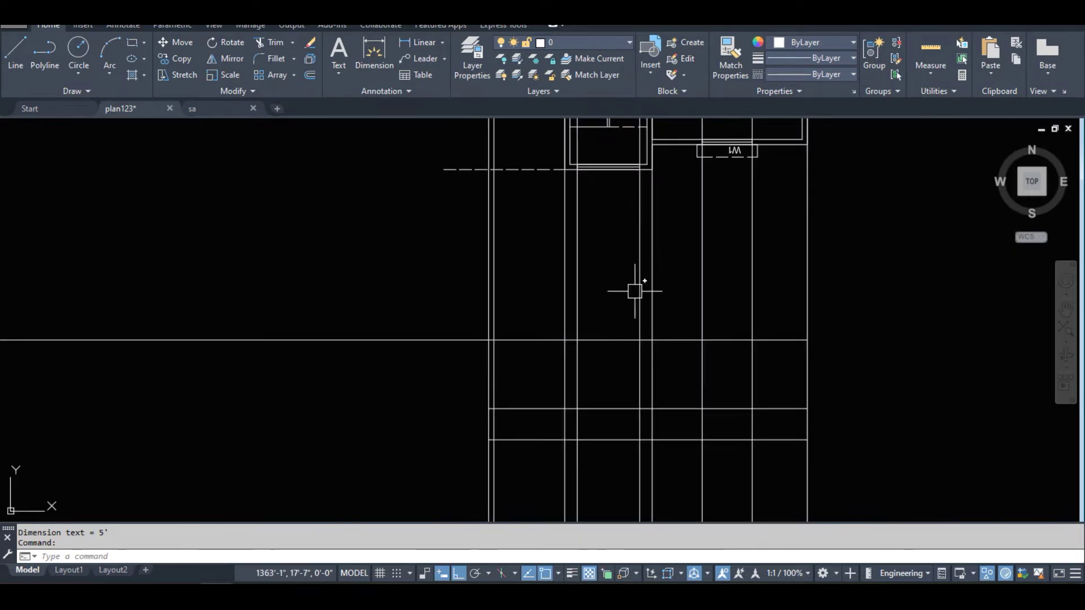
scroll(636, 245, down, 2)
scroll(633, 332, up, 2)
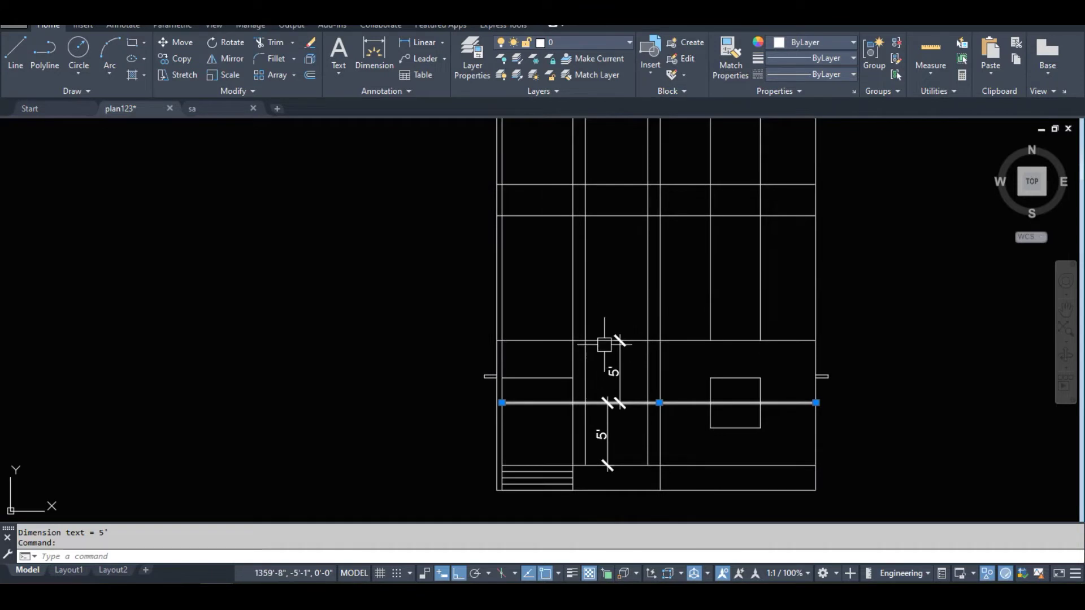
scroll(622, 271, down, 3)
scroll(618, 417, up, 4)
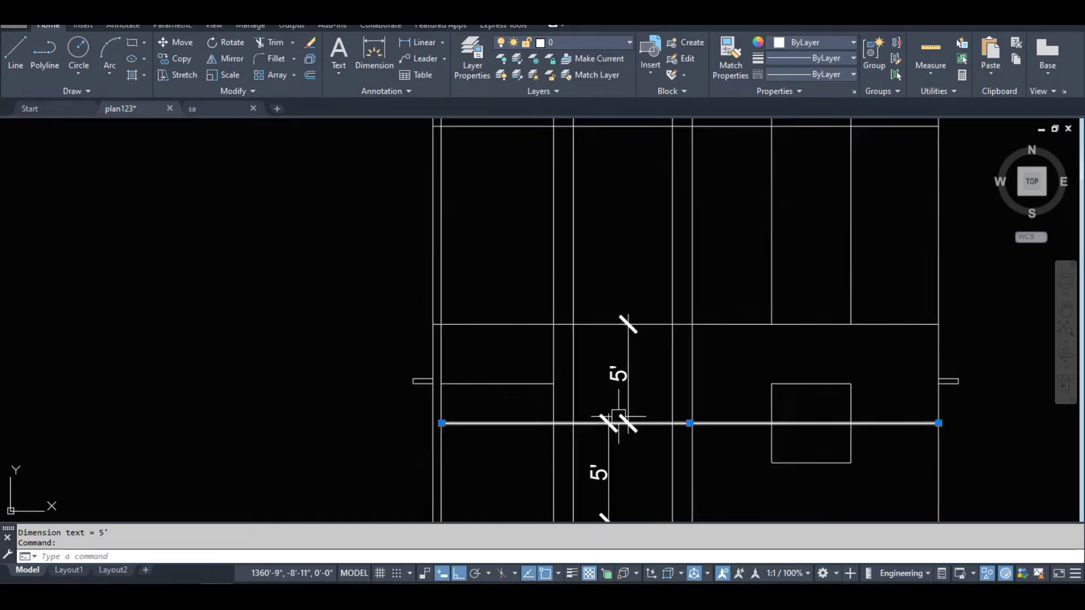
scroll(619, 417, up, 5)
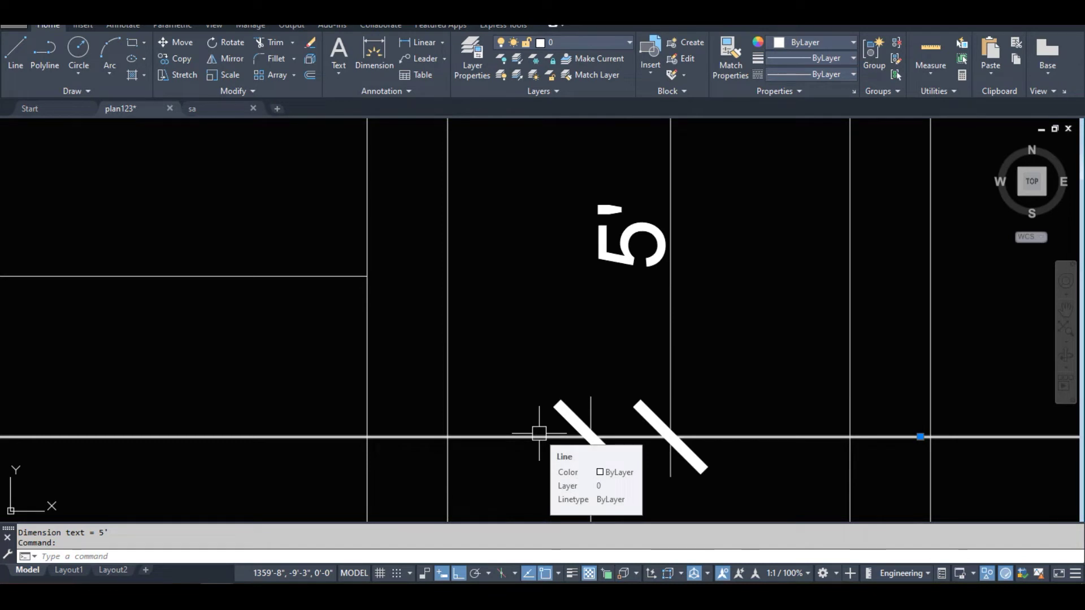
scroll(539, 433, down, 5)
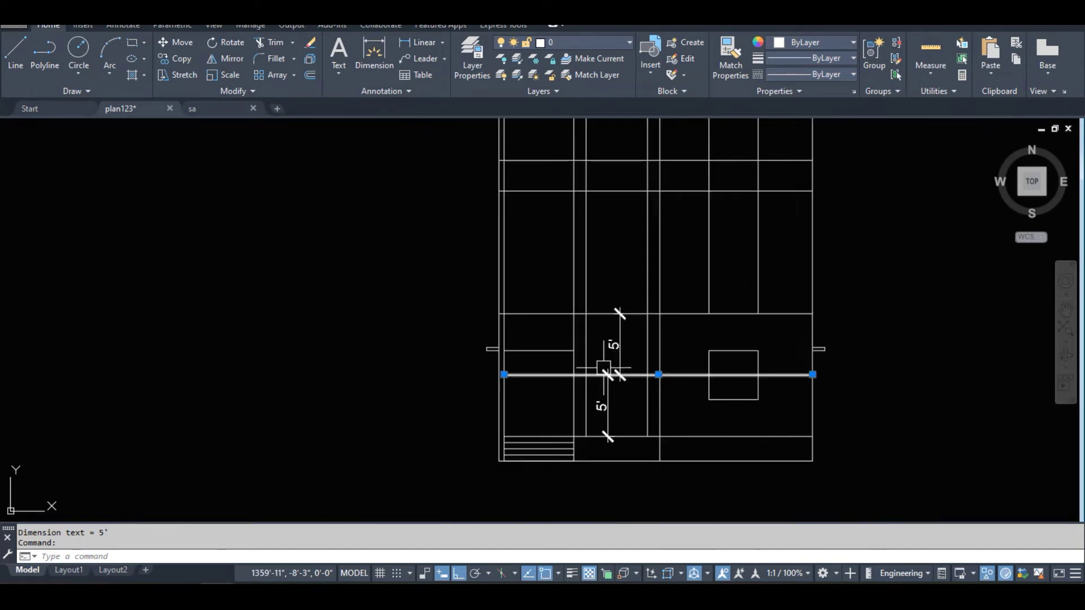
scroll(639, 388, up, 3)
click(641, 378)
click(591, 407)
middle_drag(679, 367, 681, 377)
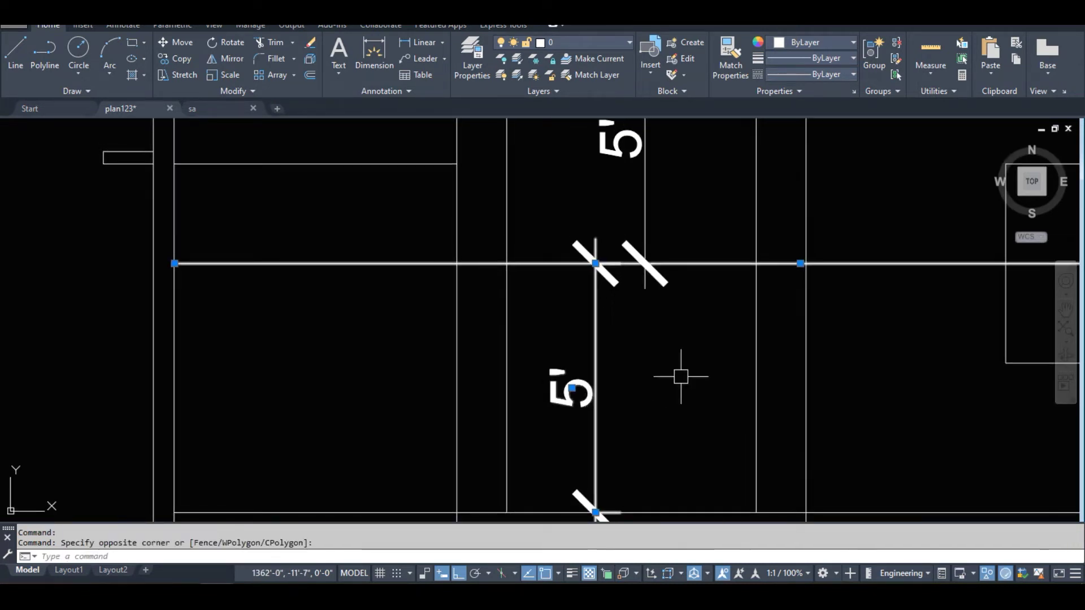
key(Delete)
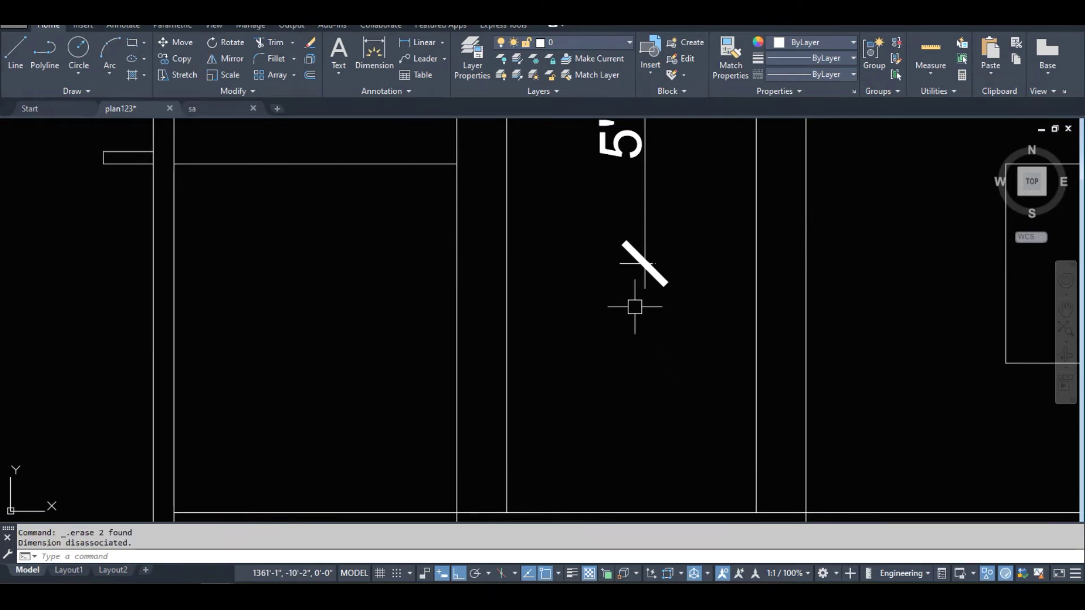
key(ctrl+z)
Erase both 5' dimensions, leaving only the linework
click(647, 342)
click(588, 356)
key(Delete)
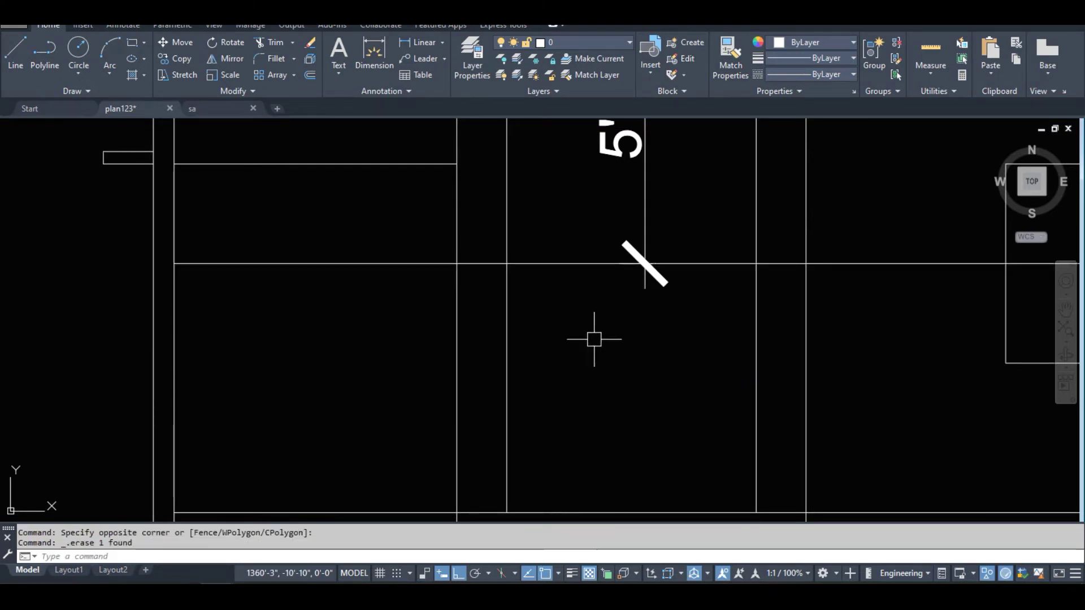
middle_drag(671, 193, 643, 298)
click(643, 297)
click(586, 303)
key(Delete)
scroll(588, 322, down, 5)
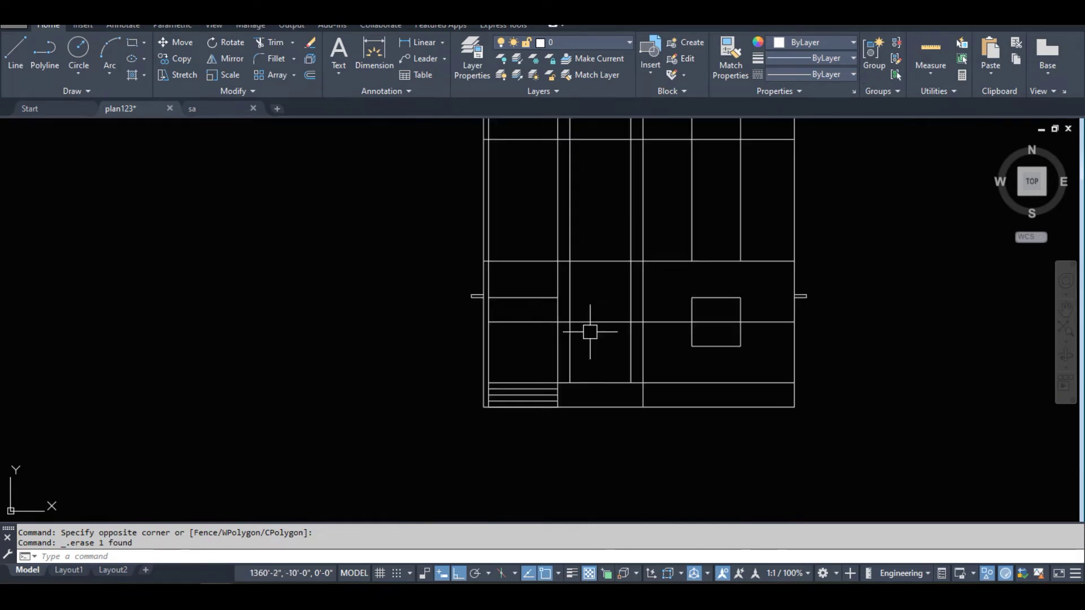
scroll(606, 328, up, 2)
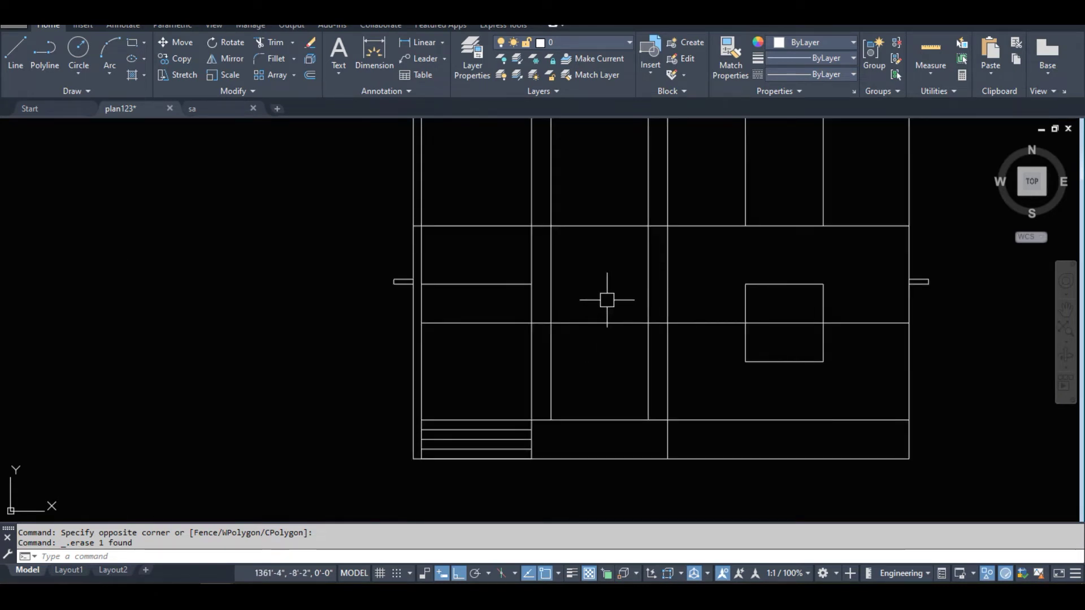
text(o)
key(Return)
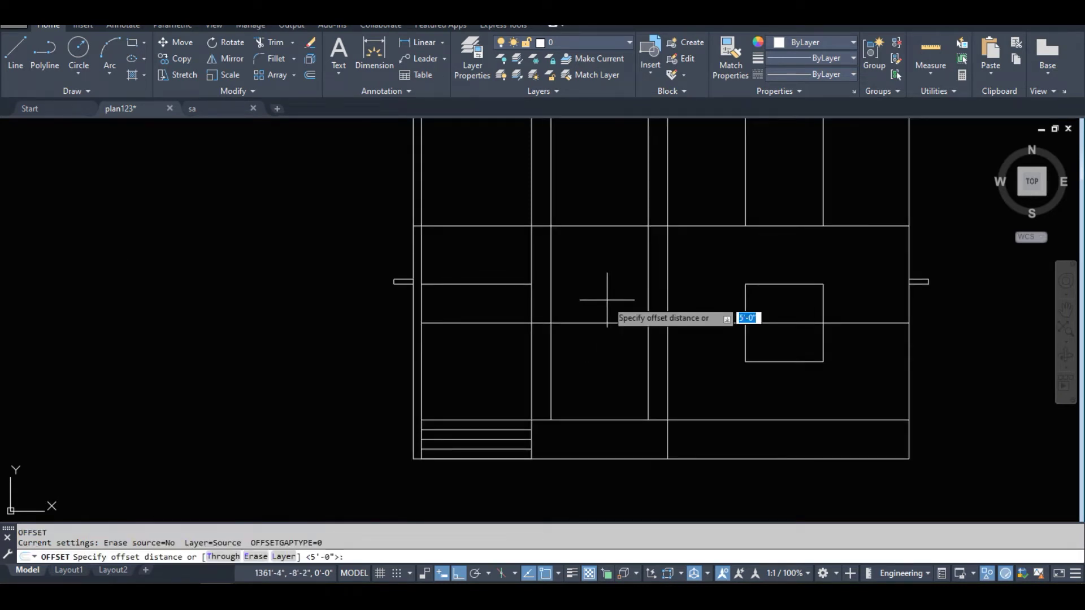
Offset a horizontal window line 1' upward
text(1'0)
key(Return)
click(594, 322)
click(591, 254)
key(Escape)
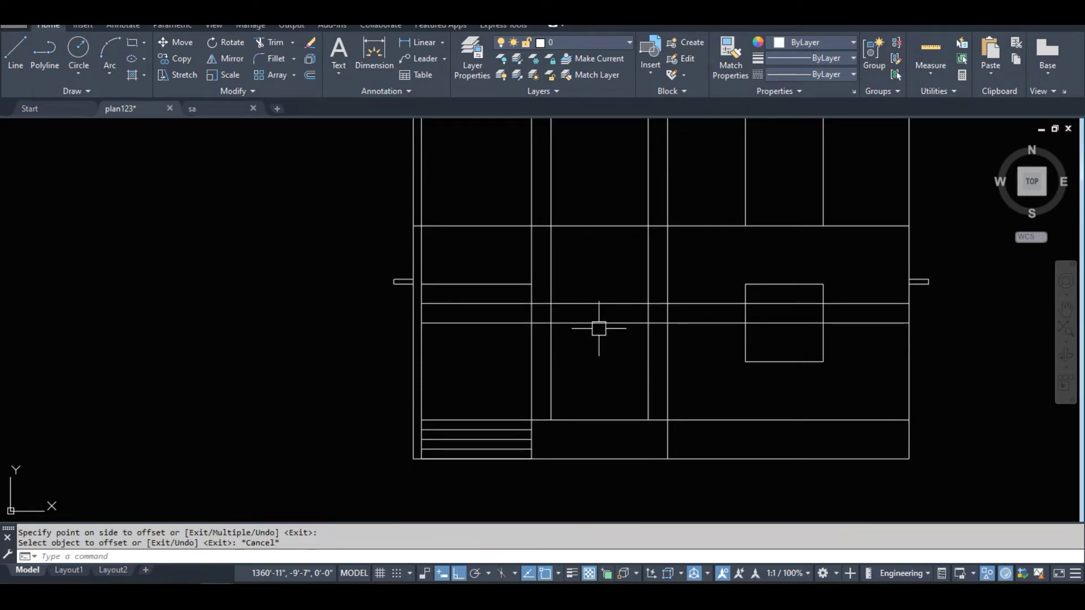
Check the spacing between the two horizontal window lines with a linear dimension, then cancel it
scroll(600, 350, up, 4)
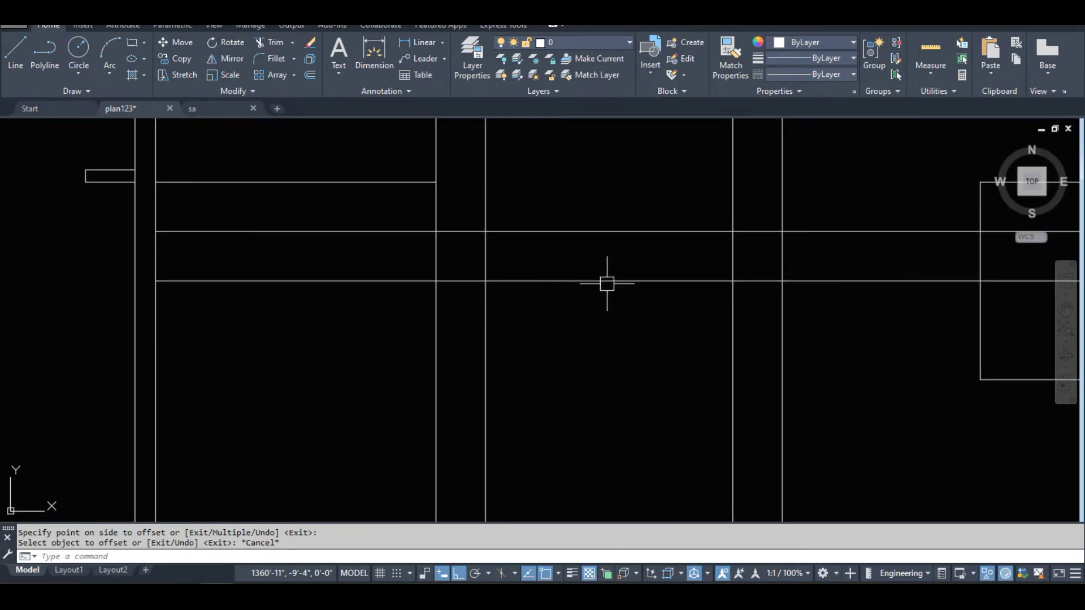
click(595, 281)
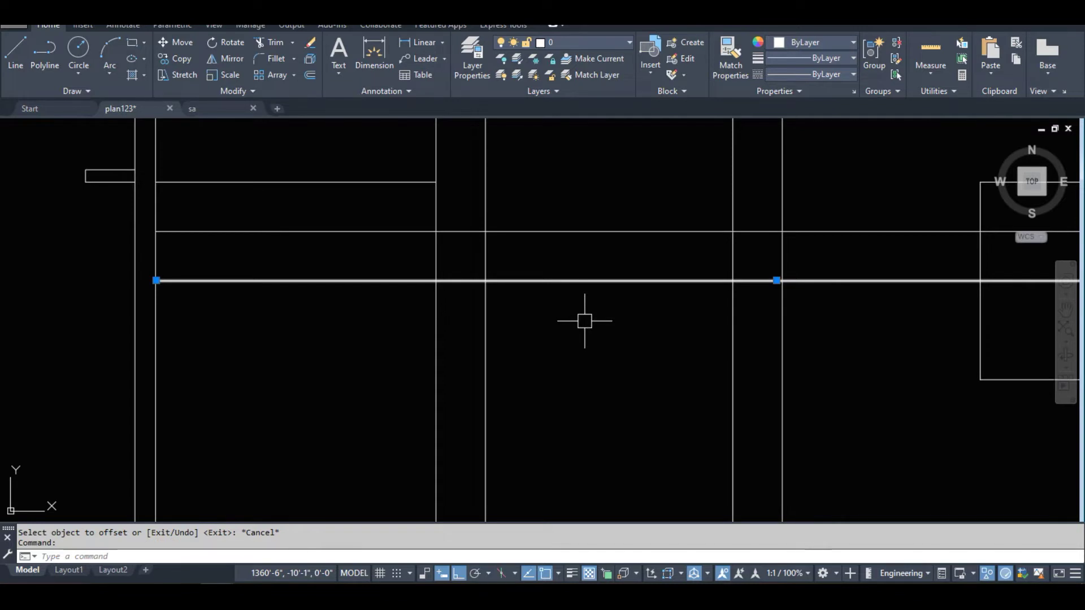
key(Escape)
click(597, 230)
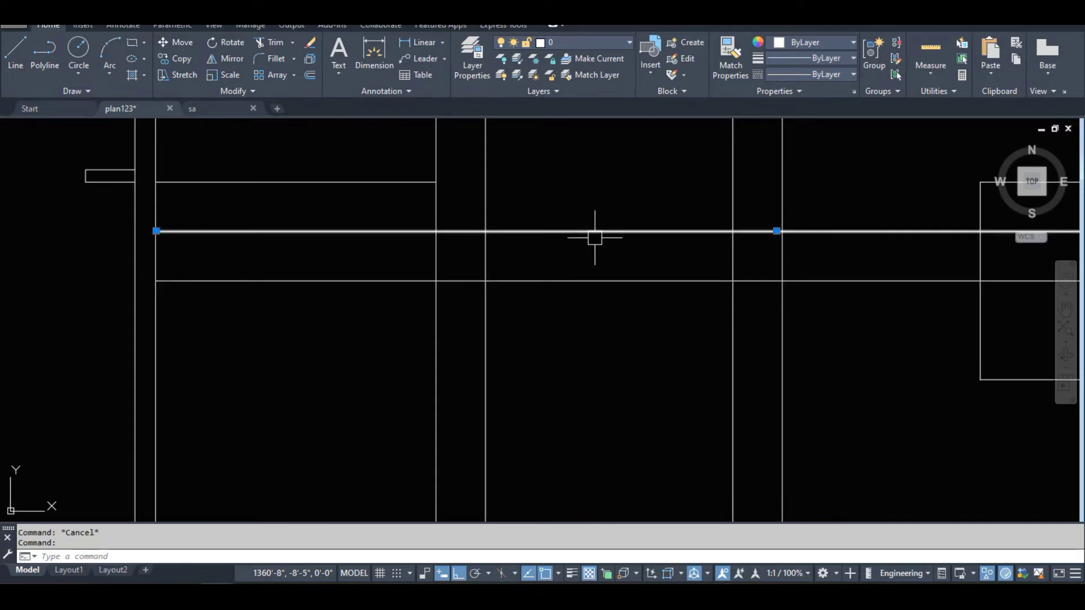
key(Escape)
click(421, 42)
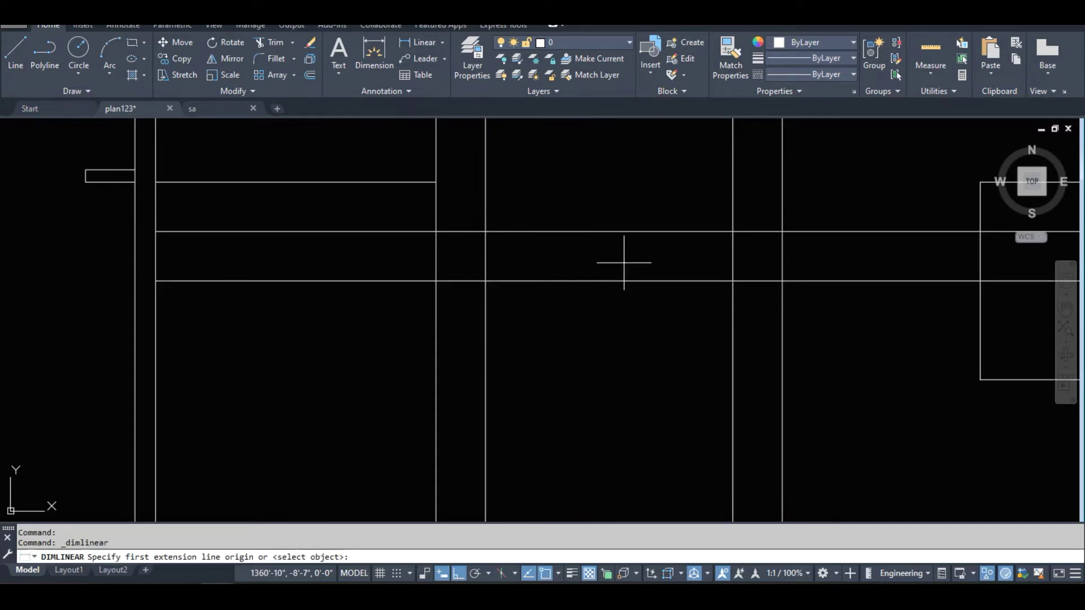
click(639, 231)
click(640, 281)
scroll(649, 280, up, 3)
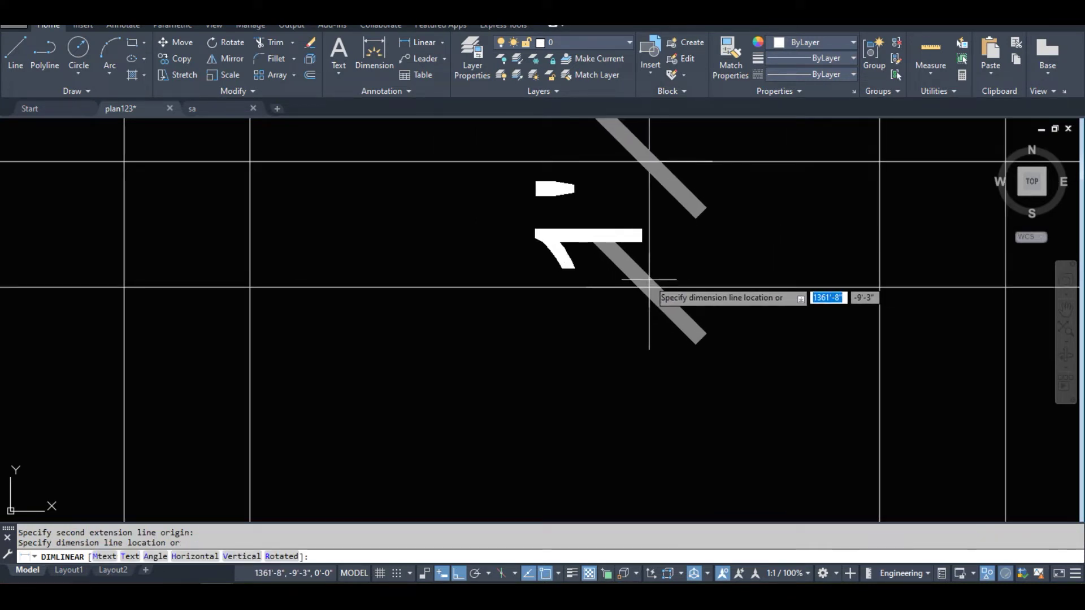
key(Escape)
scroll(649, 279, down, 3)
Copy a horizontal line upward, then undo the copy
click(596, 253)
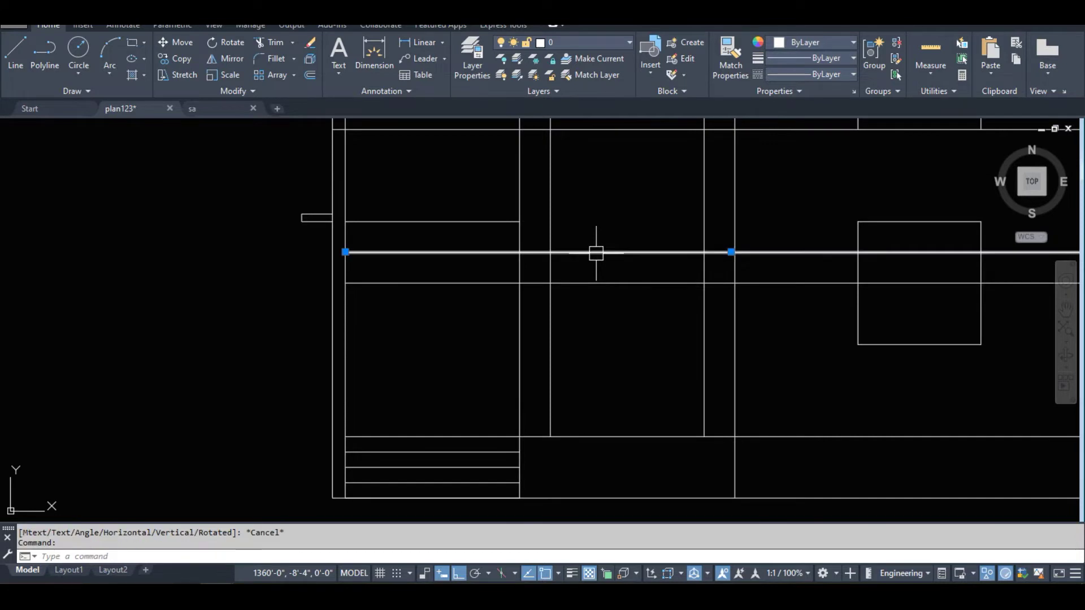
click(180, 58)
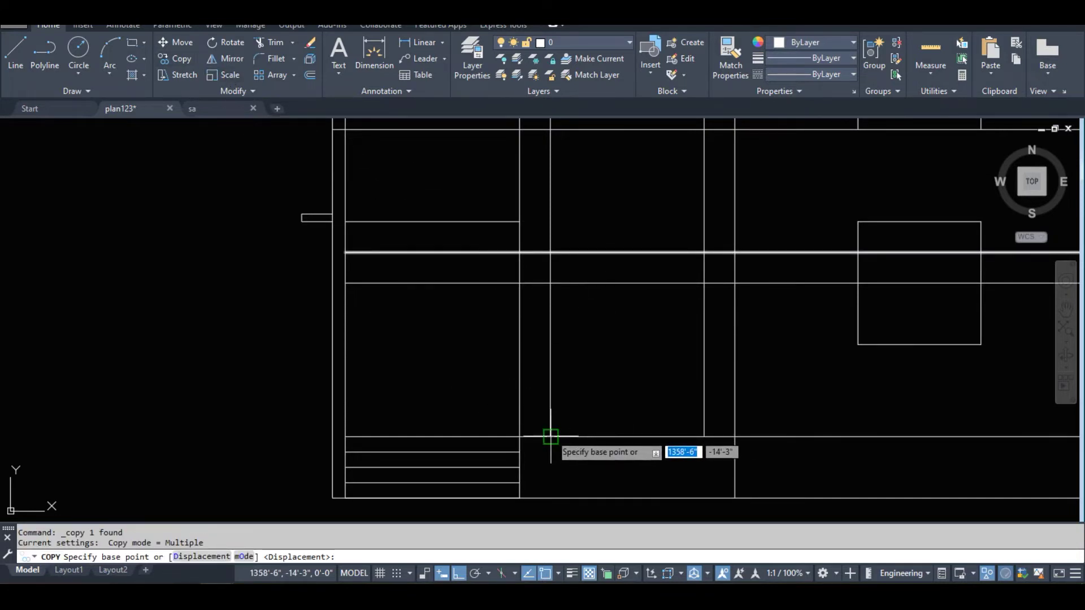
click(550, 437)
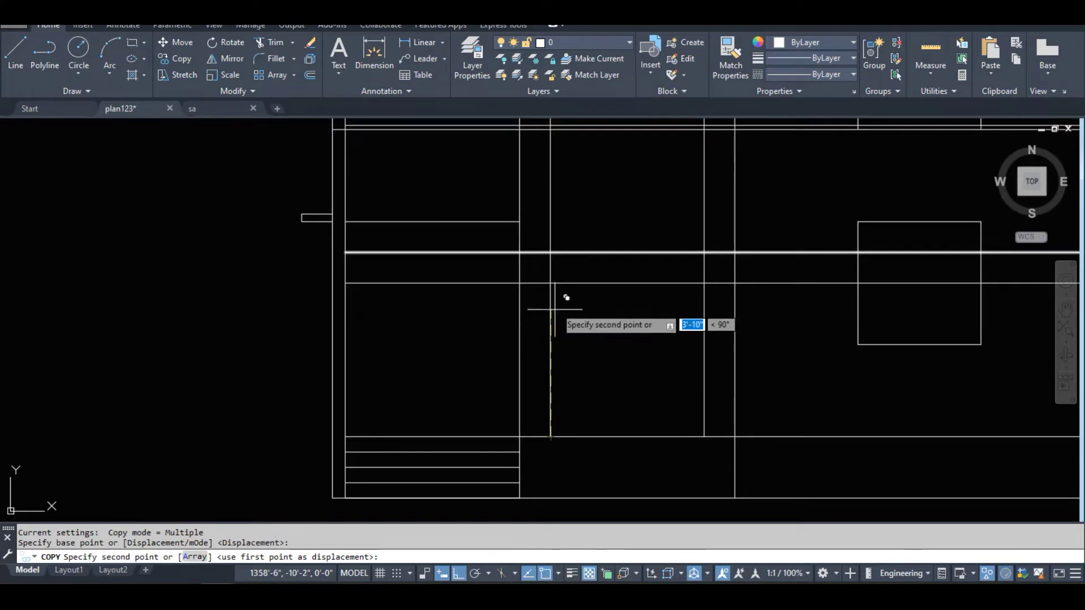
middle_drag(560, 310, 560, 449)
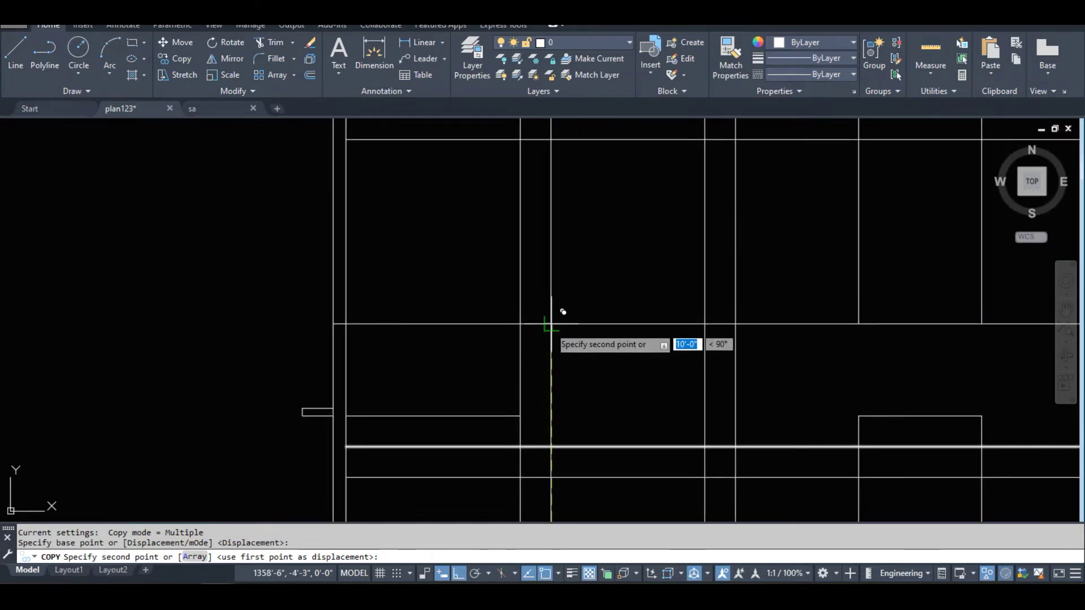
click(546, 366)
scroll(543, 397, down, 2)
key(Escape)
middle_drag(544, 398, 544, 386)
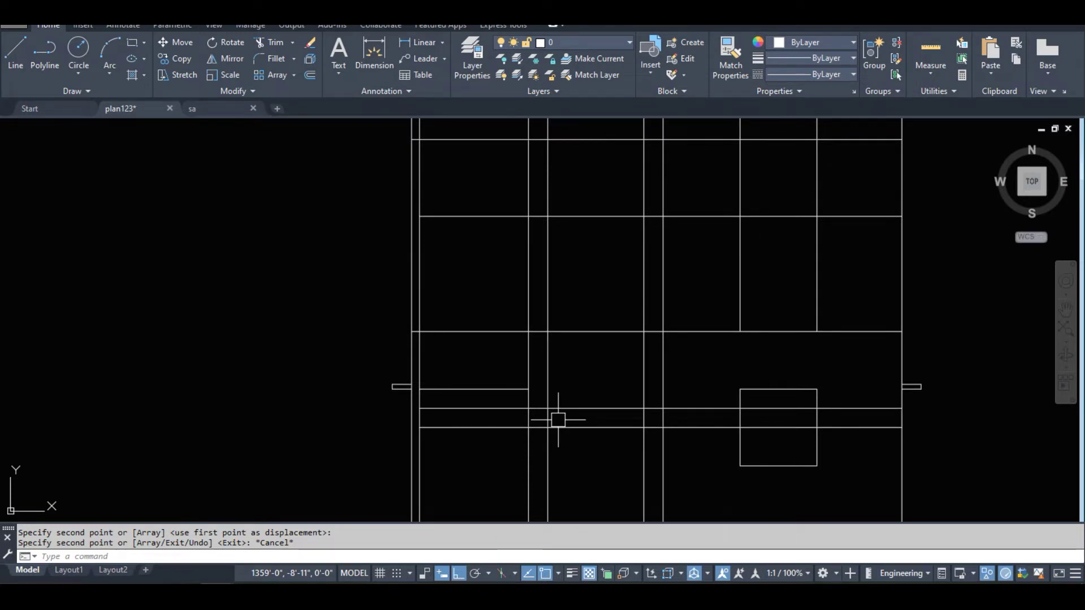
key(ctrl+z)
key(ctrl+z)
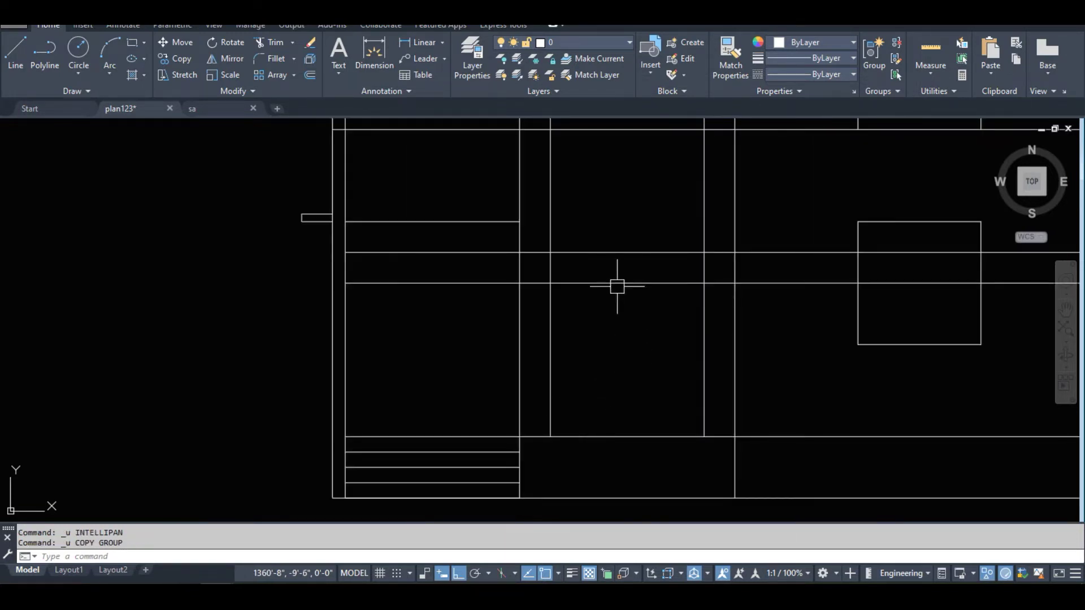
Copy the horizontal line up into the upper window area, then select the two lower horizontal lines
click(616, 282)
click(173, 60)
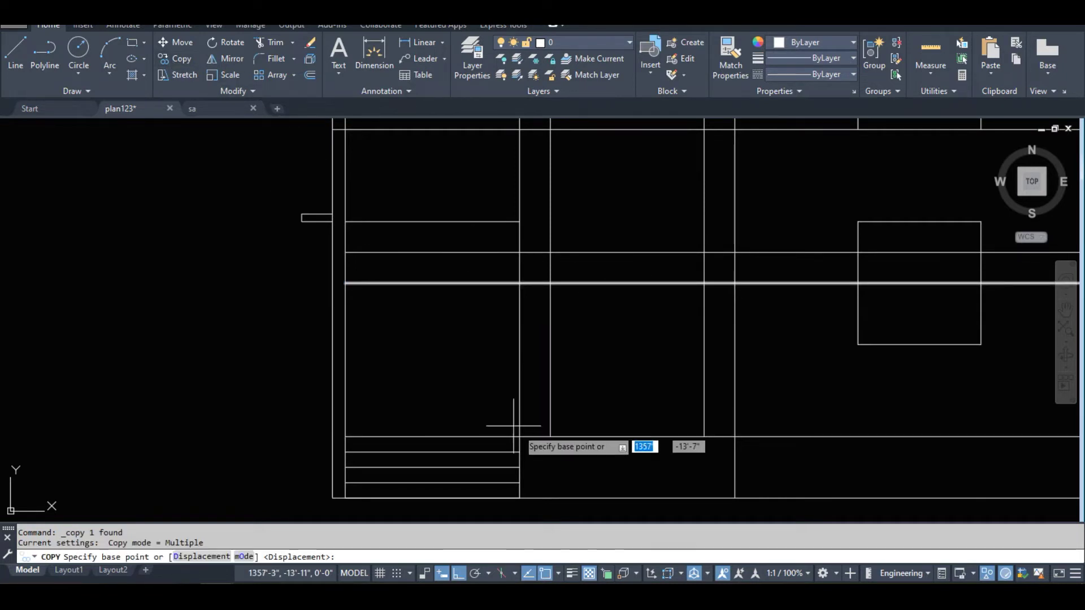
click(551, 437)
middle_drag(589, 363, 574, 502)
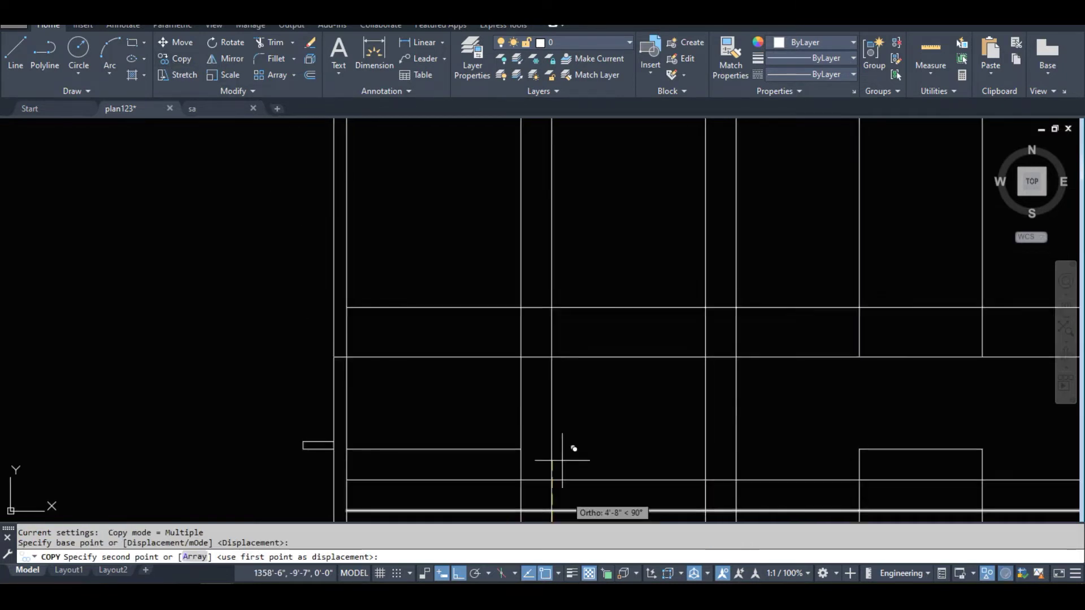
click(558, 355)
key(Escape)
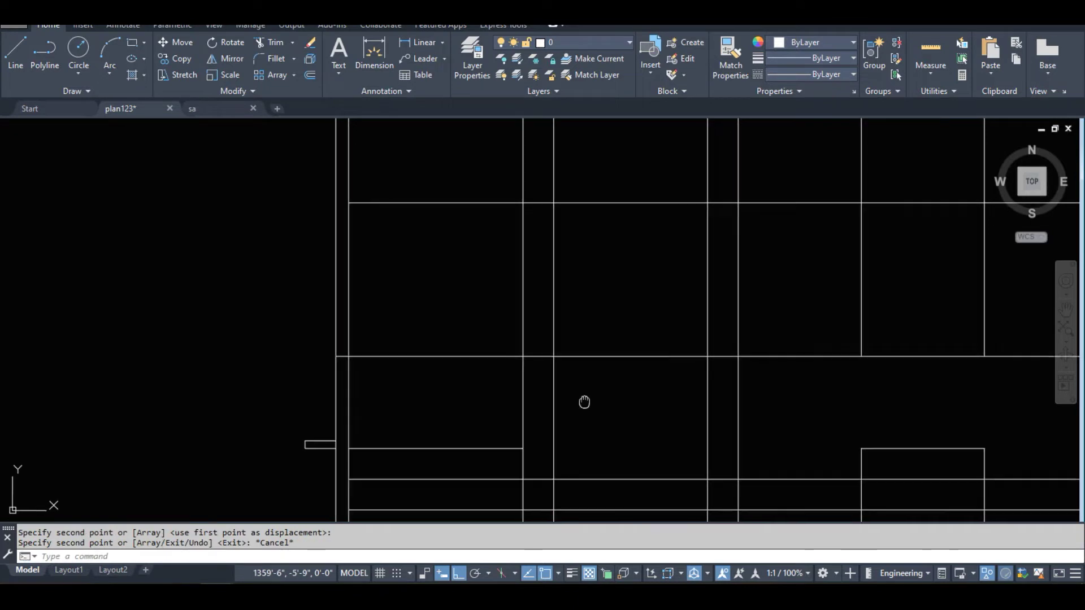
scroll(618, 217, down, 2)
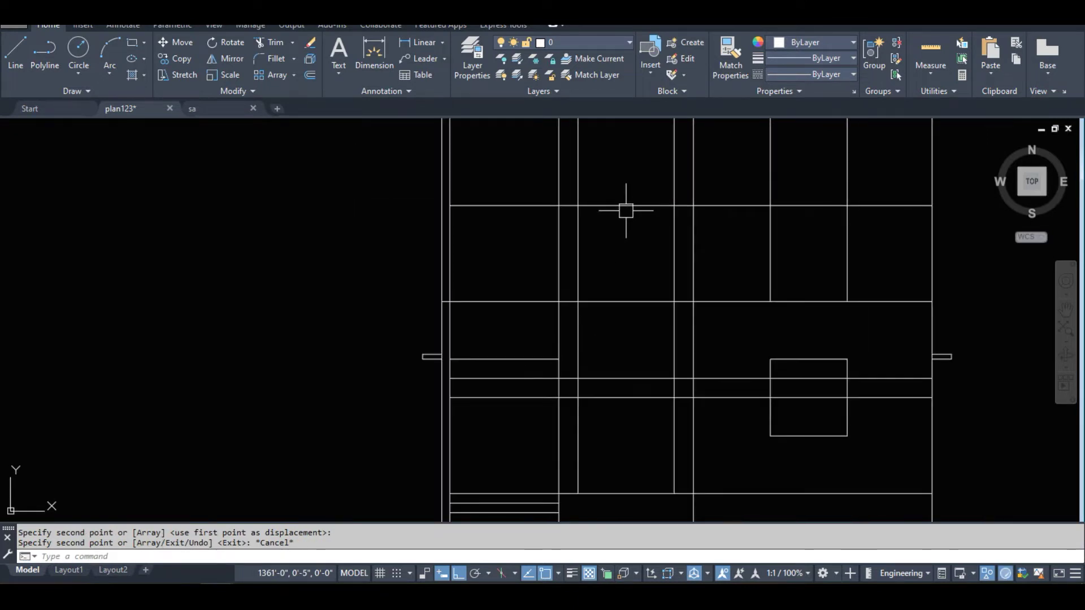
click(623, 206)
key(Escape)
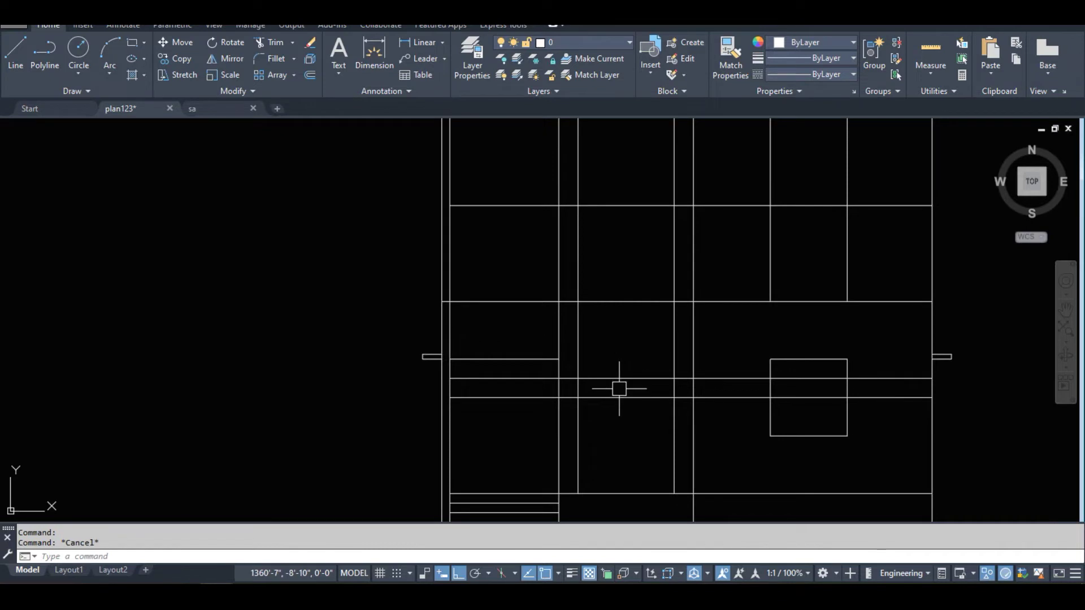
click(635, 429)
click(613, 371)
Erase the three lower horizontal lines of the window divisions
click(621, 236)
click(613, 185)
key(Delete)
Offset the bottom edge line 5' upward
text(o)
key(Return)
text('0)
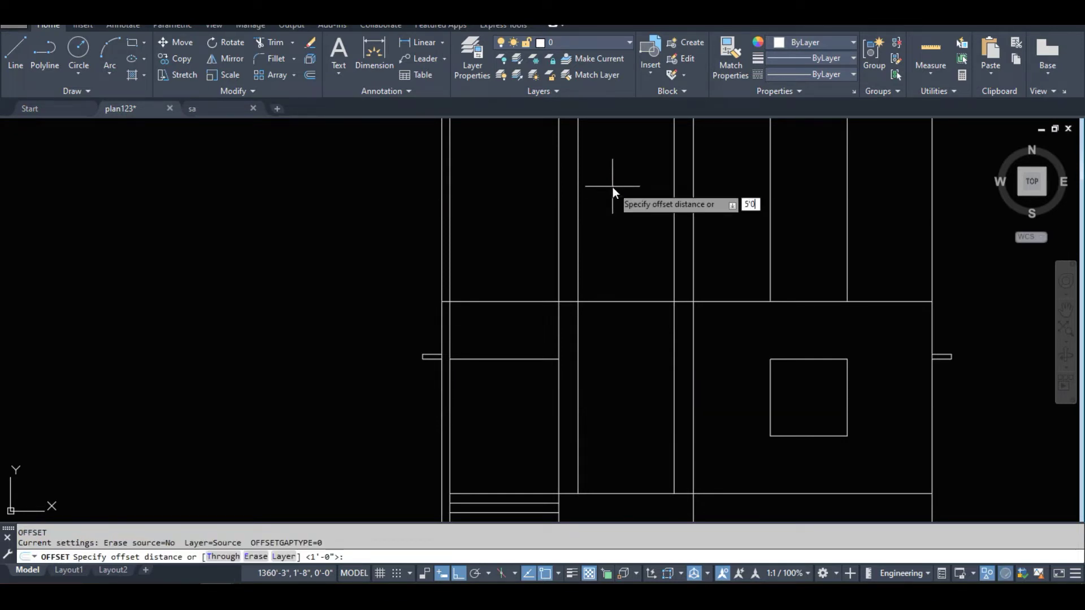
key(Return)
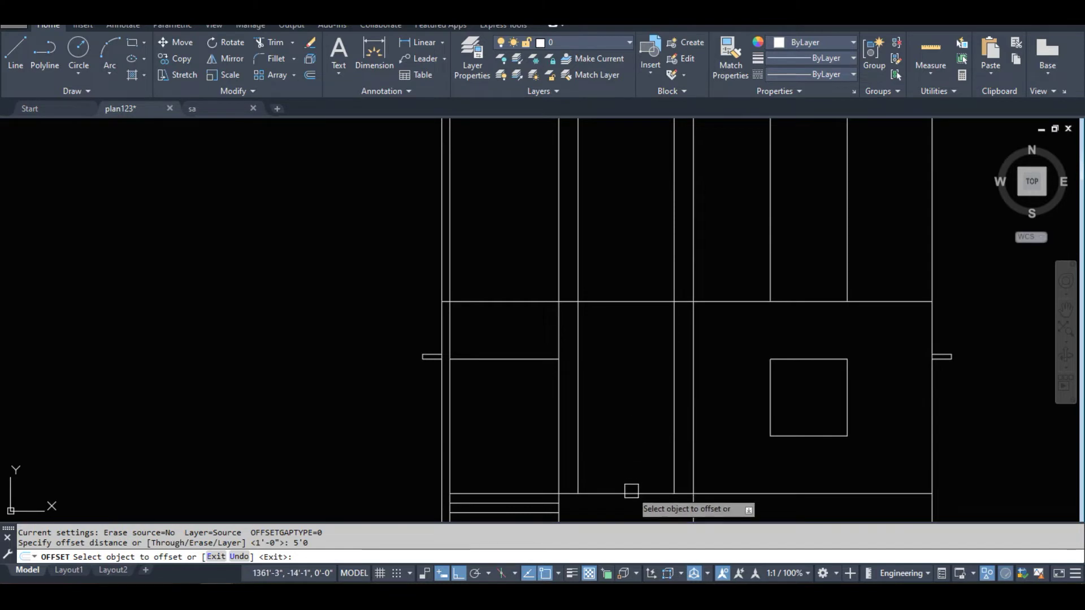
click(628, 494)
click(591, 379)
key(Escape)
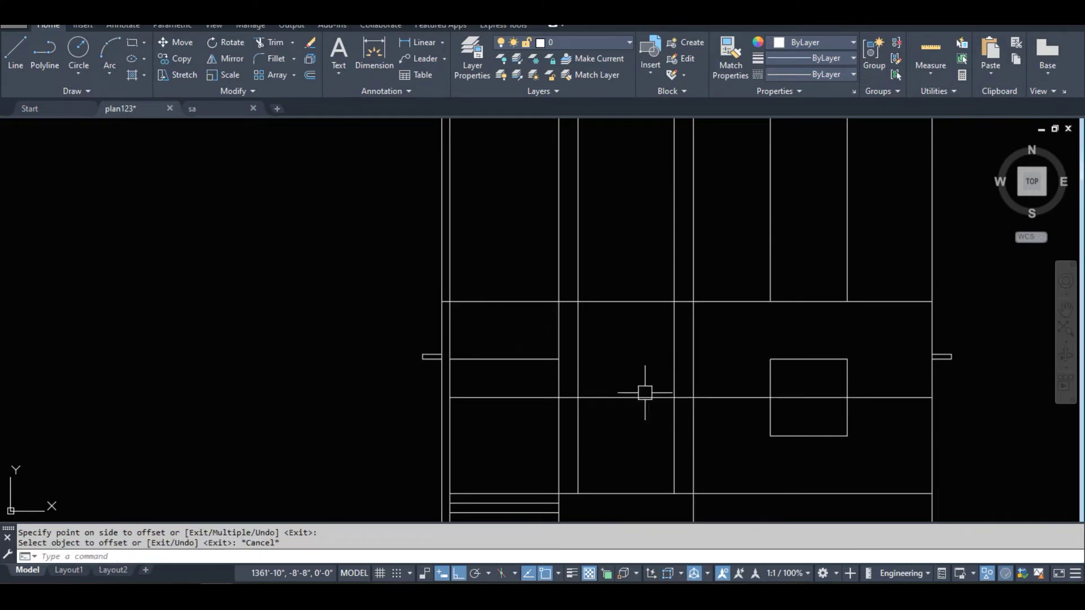
Copy the new 5' line 10' higher
click(631, 398)
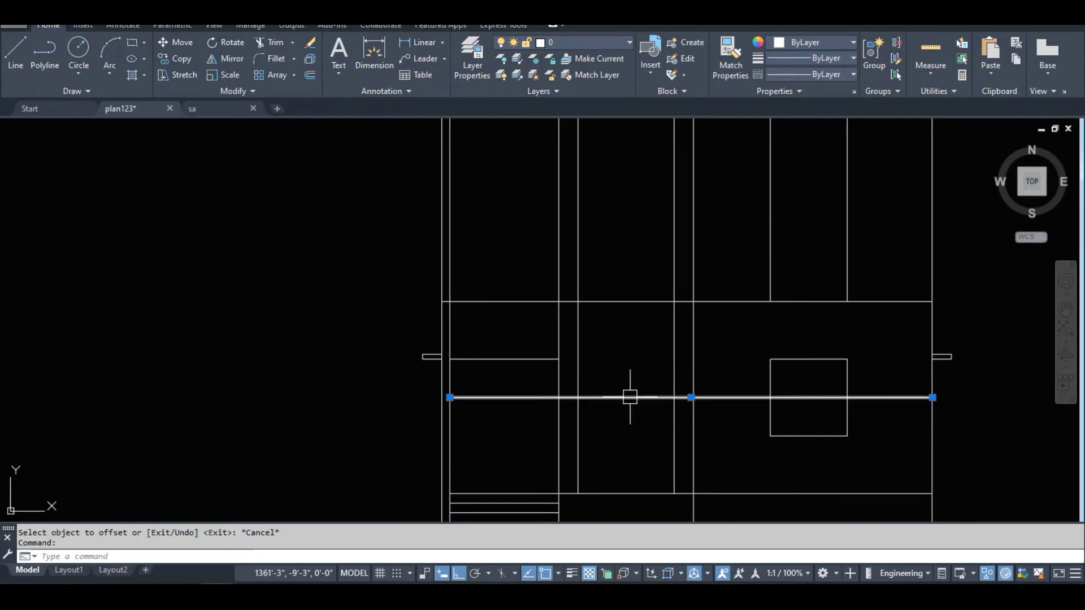
click(170, 59)
mouse_move(618, 283)
middle_down()
mouse_move(613, 352)
mouse_move(634, 201)
middle_up()
click(597, 479)
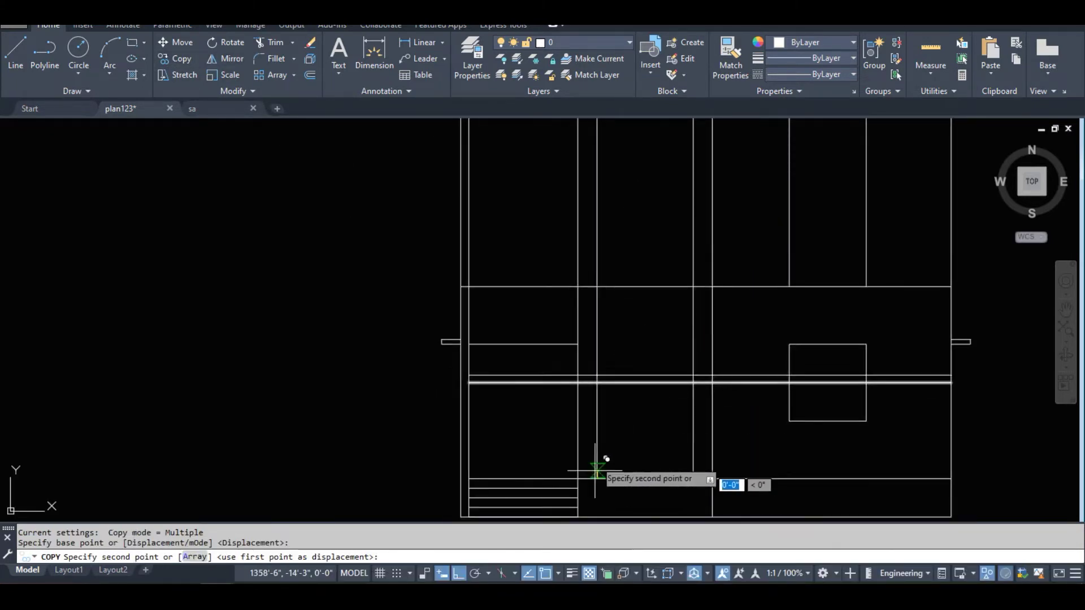
click(602, 287)
key(Escape)
middle_drag(621, 304, 618, 386)
middle_drag(645, 256, 644, 221)
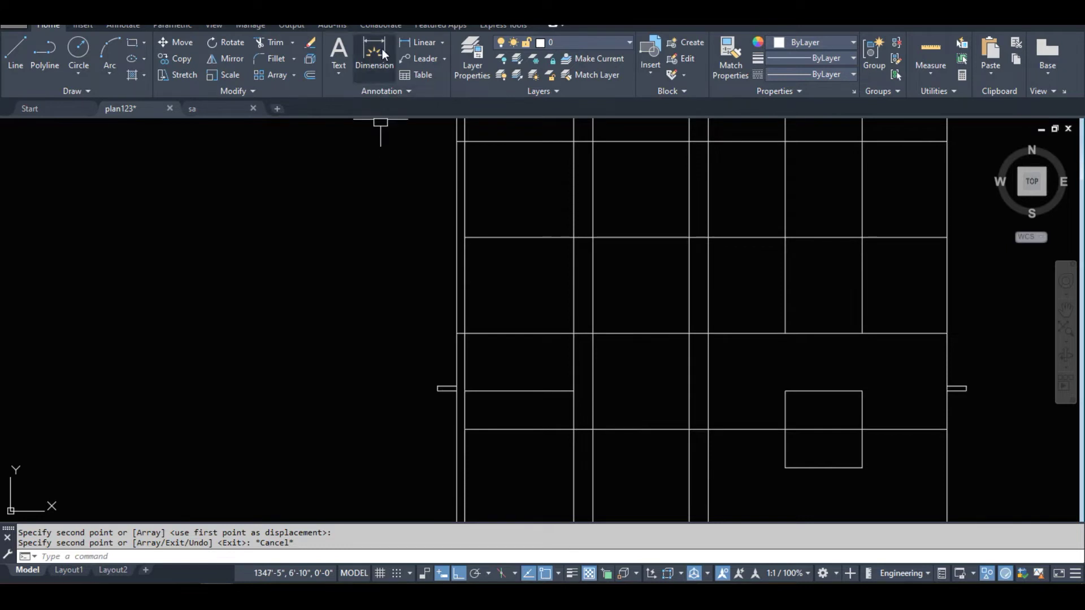
Check the 10' spacing between the two lines with a linear dimension
click(408, 42)
click(650, 238)
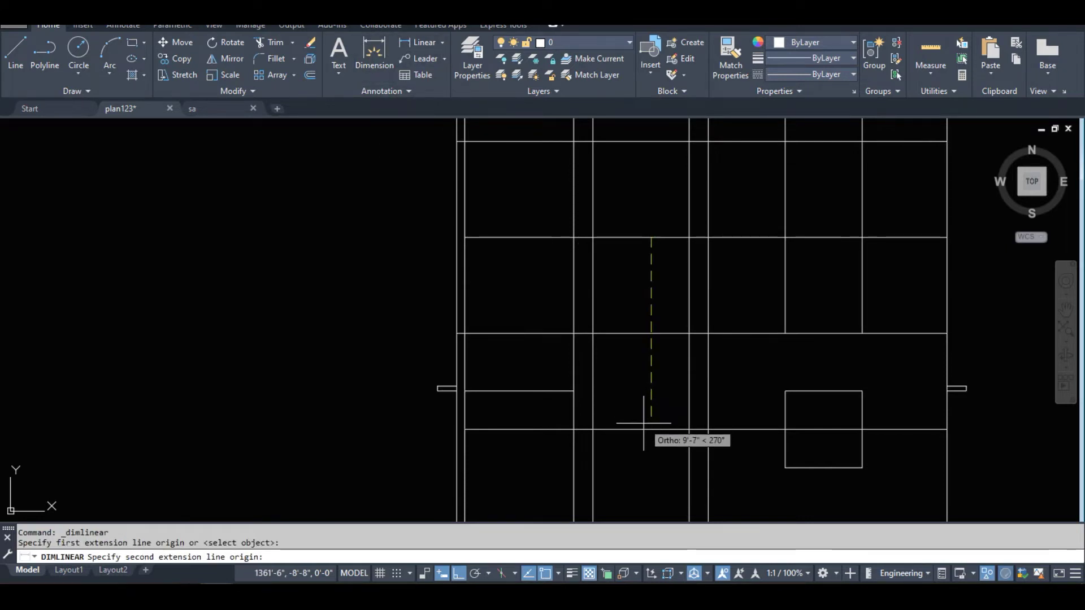
click(650, 429)
click(640, 402)
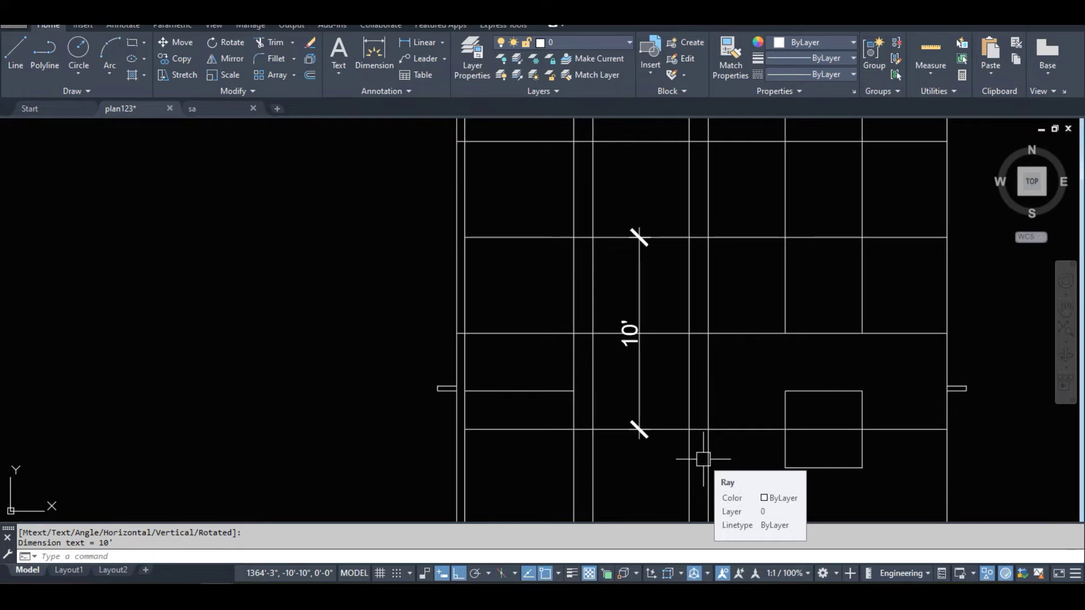
scroll(703, 459, down, 5)
scroll(650, 277, up, 2)
scroll(635, 396, up, 1)
scroll(636, 368, up, 1)
Delete the temporary 10' dimension
click(631, 387)
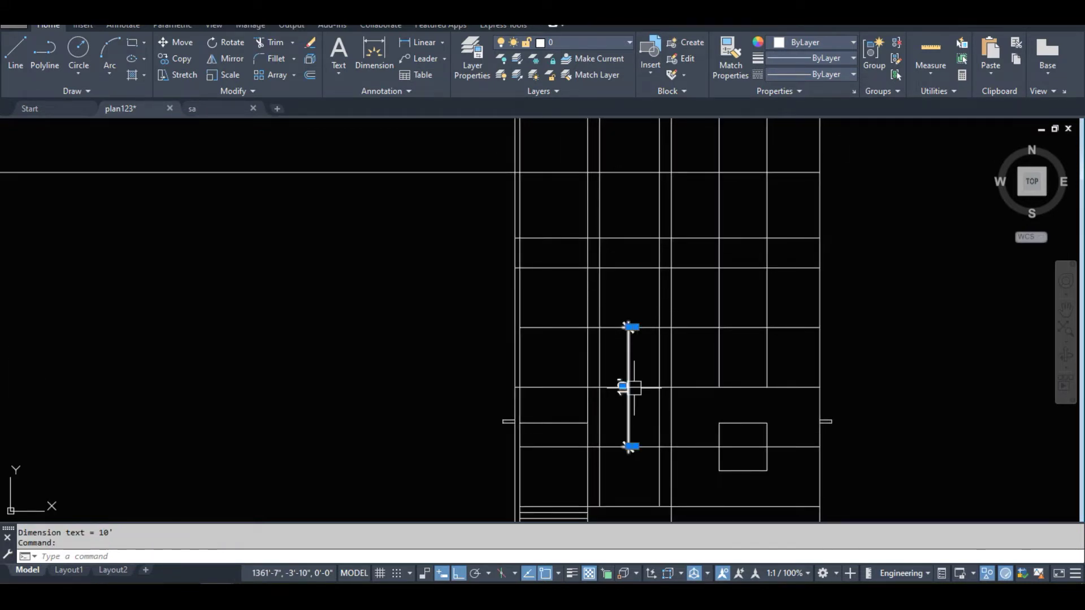
scroll(635, 422, up, 2)
key(Escape)
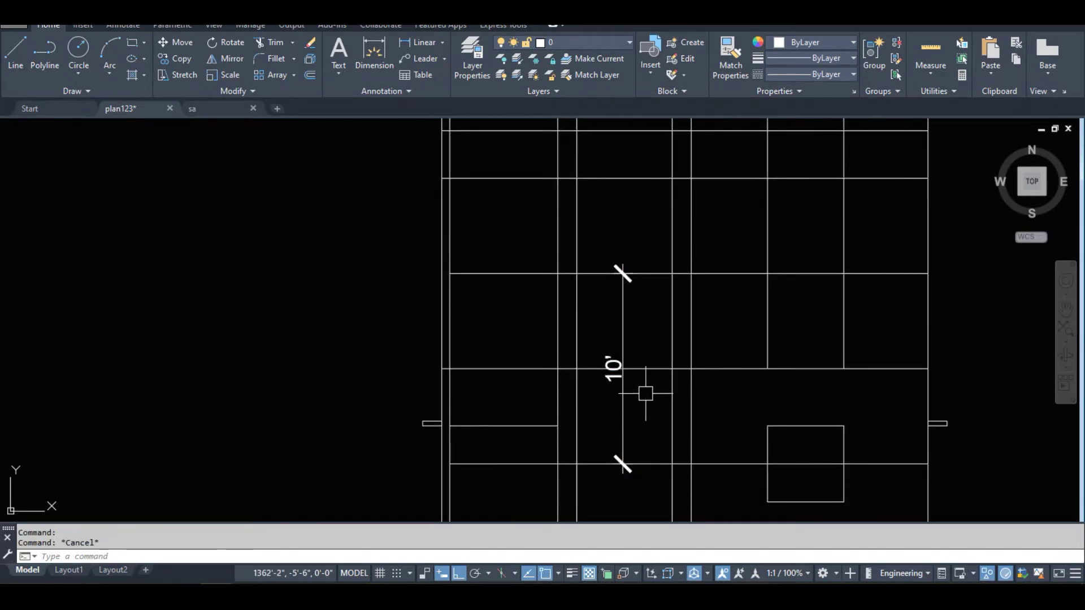
click(622, 417)
key(Delete)
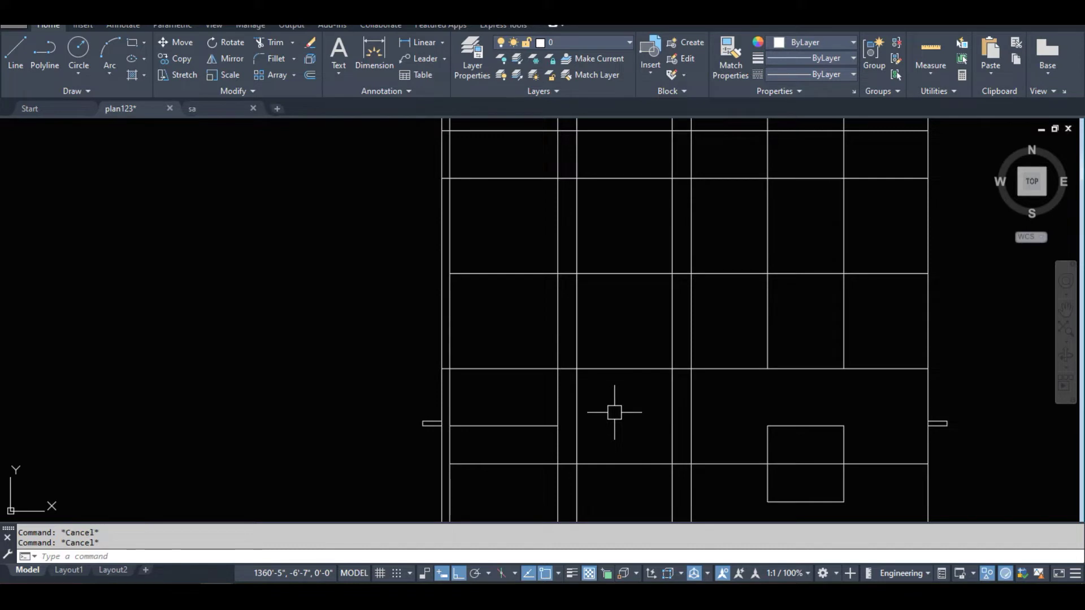
text(r)
key(Return)
key(Return)
Trim three horizontal segments back between the vertical lines
click(621, 404)
click(607, 337)
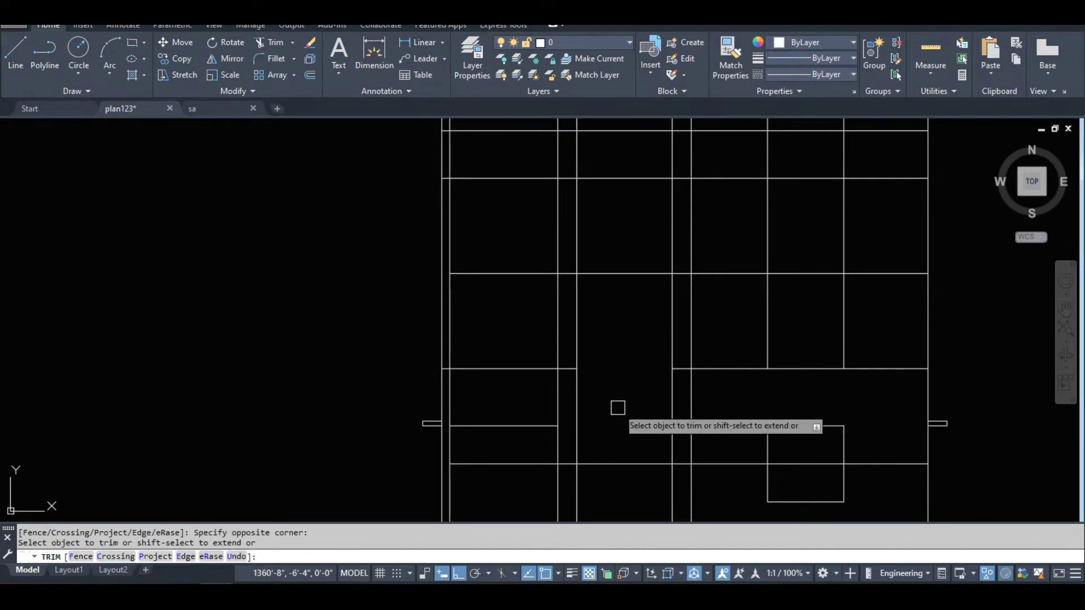
scroll(616, 411, up, 2)
click(543, 360)
click(537, 315)
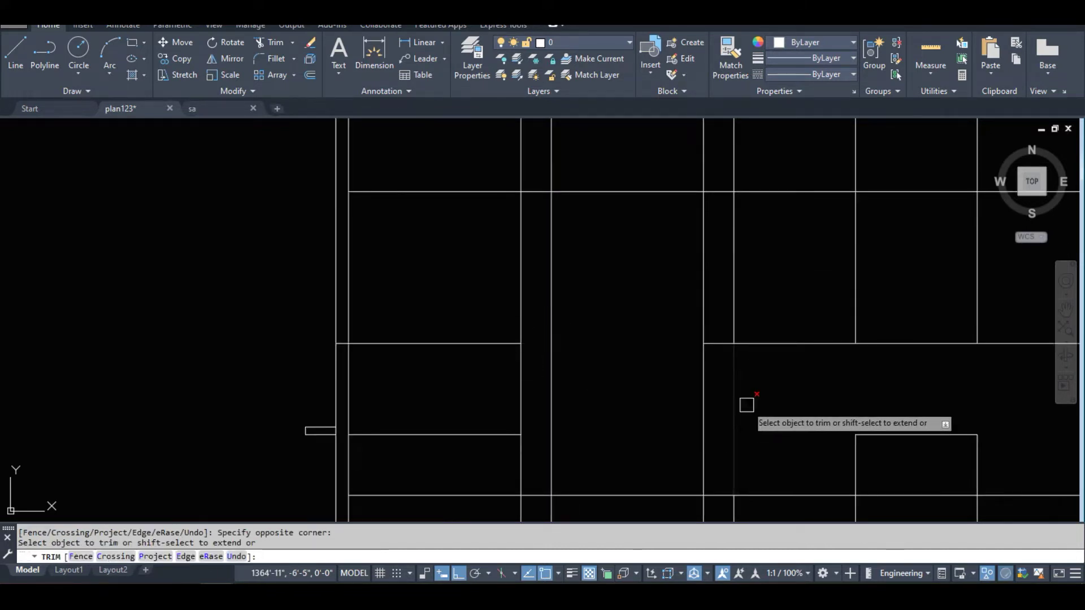
scroll(717, 360, up, 4)
click(717, 360)
click(715, 305)
scroll(710, 315, down, 5)
key(Return)
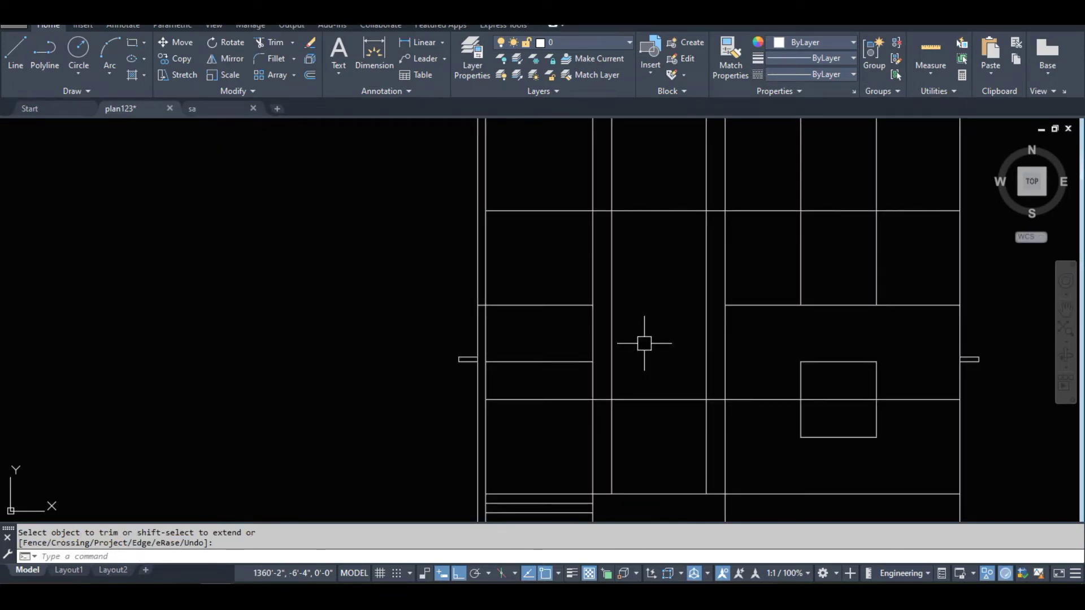
Offset the upper line down and the lower line up by 1'6" into the stair bay
text(o)
key(Return)
text(1'6)
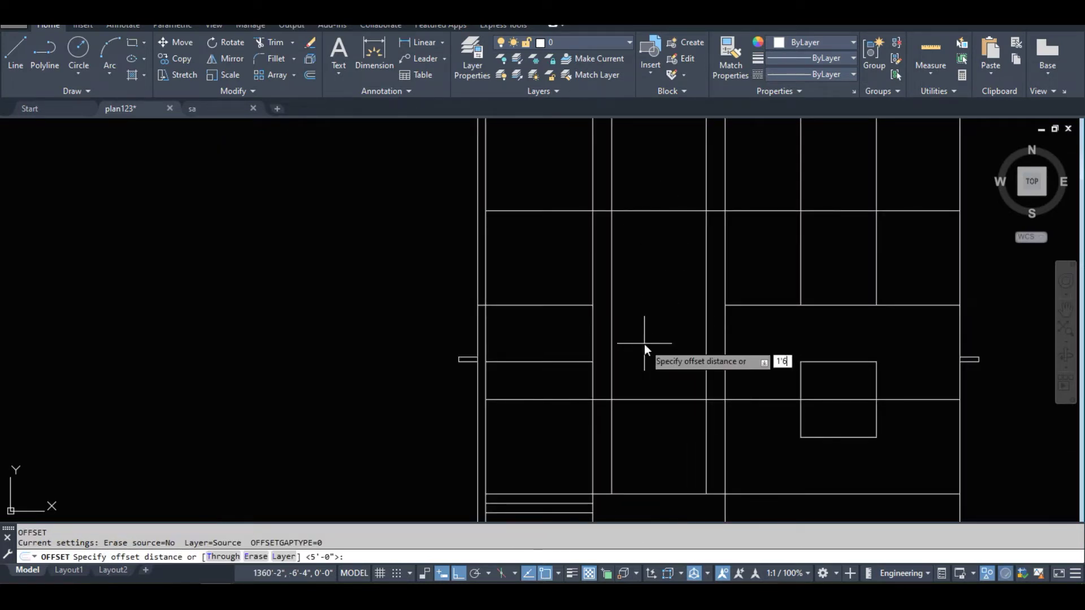
key(Return)
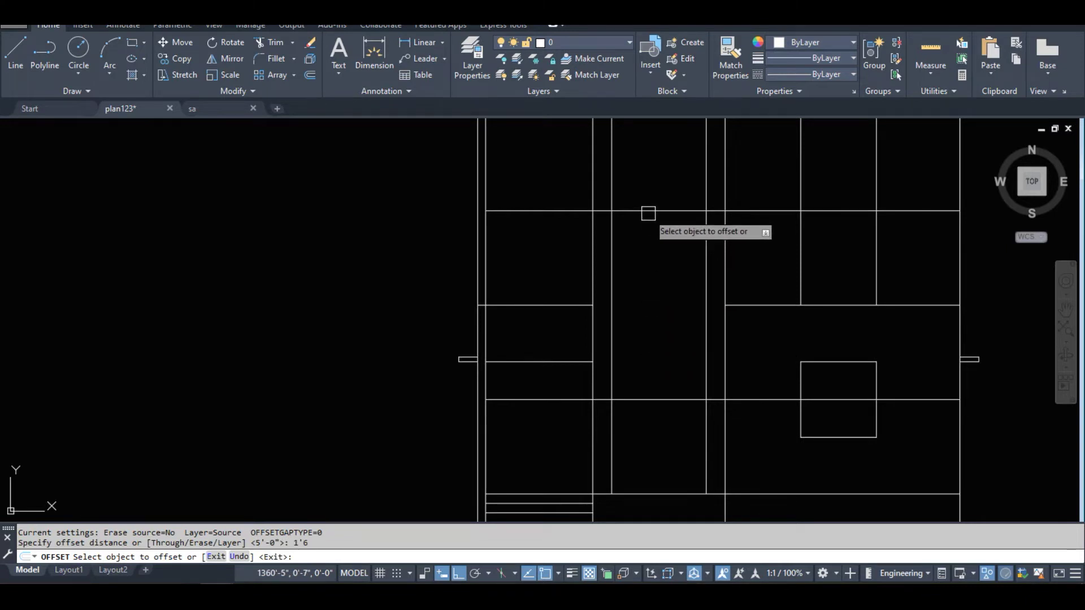
click(641, 210)
click(662, 294)
click(666, 400)
click(659, 303)
key(Escape)
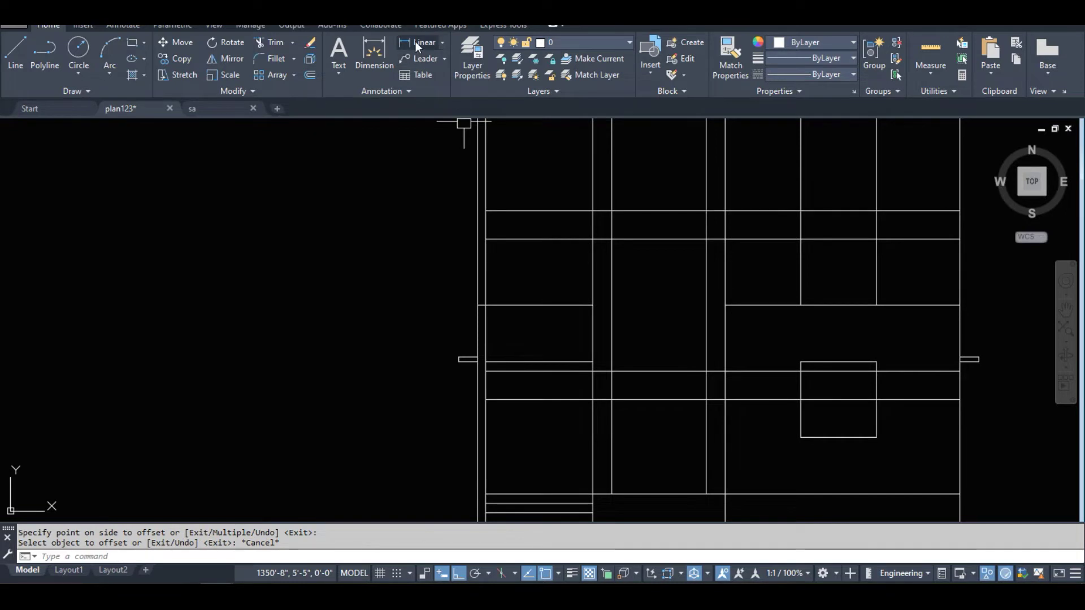
Measure the gap to the new 1'6" line with a linear dimension, then cancel it
click(415, 42)
click(665, 239)
click(666, 372)
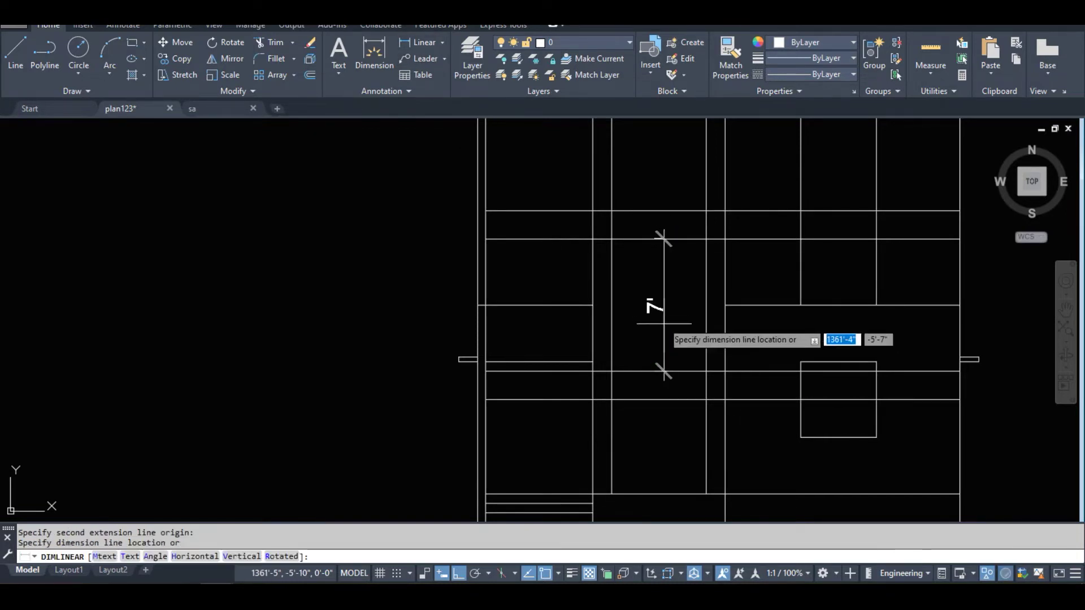
key(Escape)
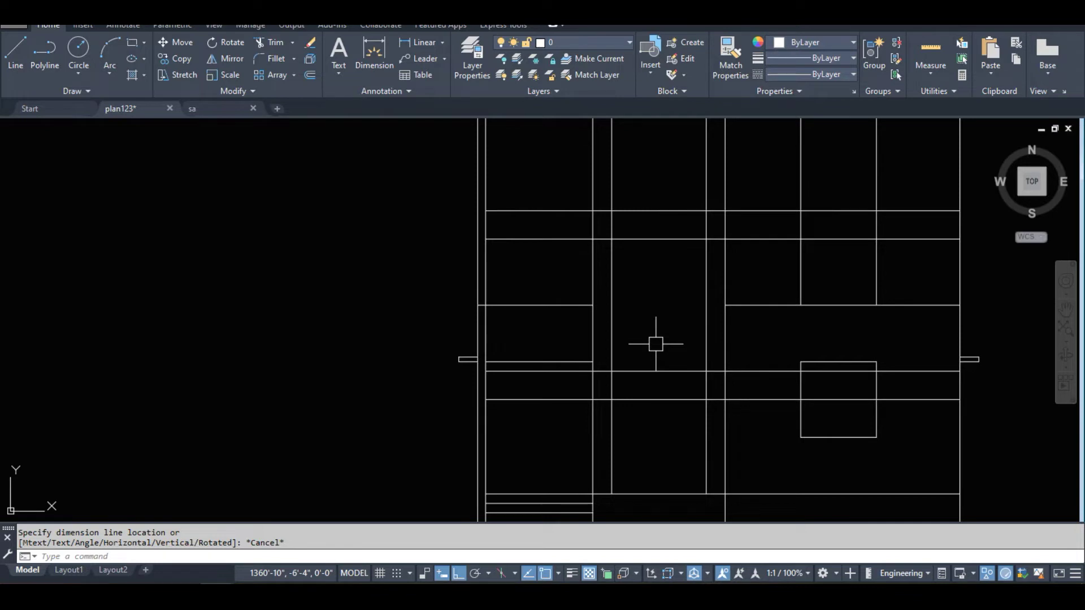
text(f)
key(Return)
click(611, 263)
Fillet all four corners of the stair window into a closed rectangle
click(625, 239)
key(Return)
click(669, 239)
click(707, 266)
key(Return)
click(664, 370)
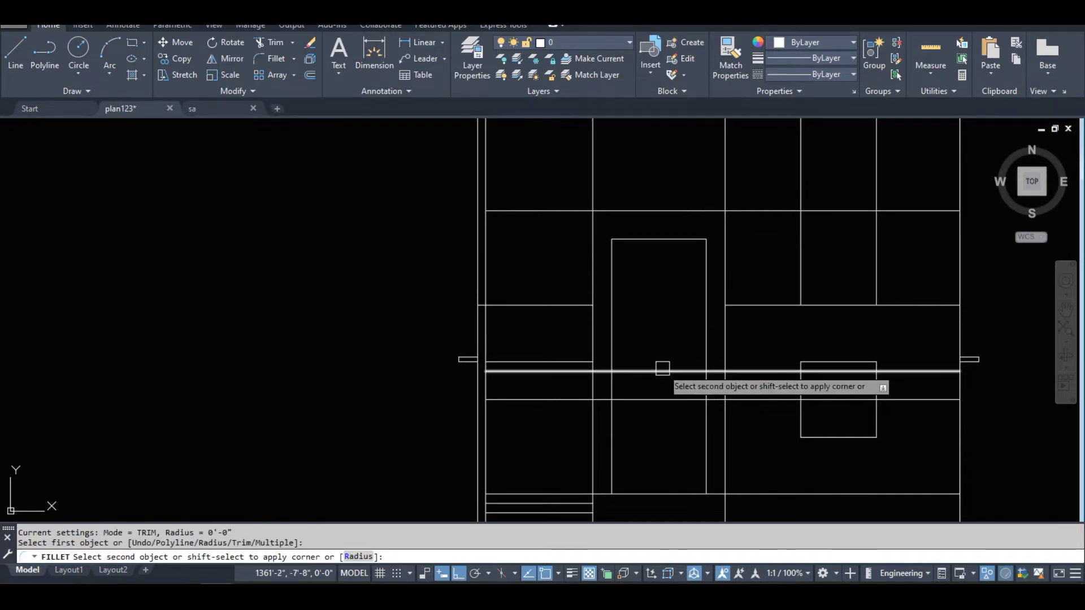
click(613, 341)
key(Return)
click(673, 371)
click(702, 352)
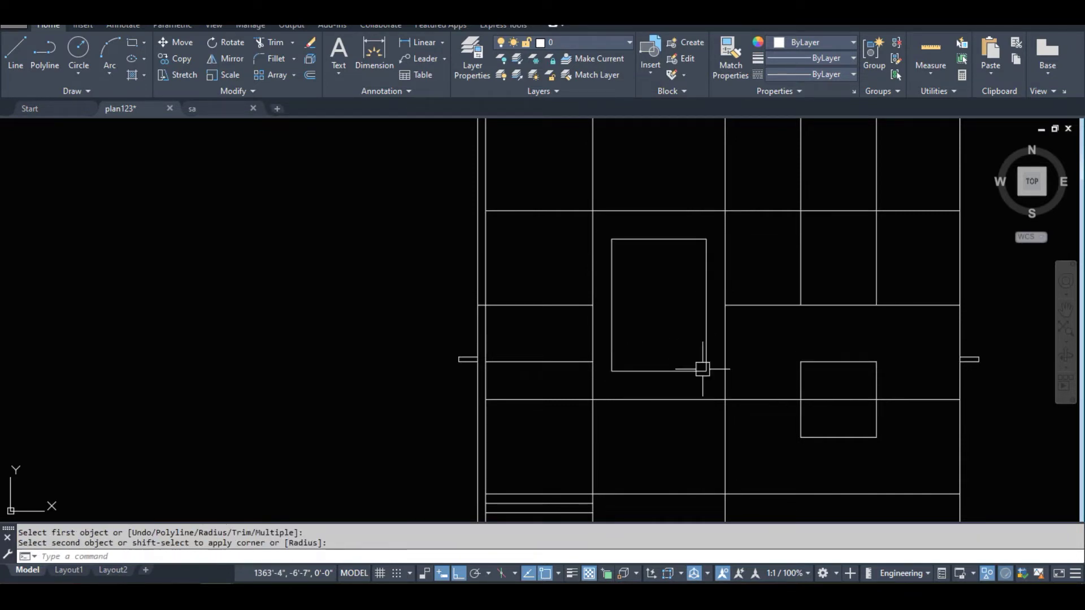
Erase the two leftover horizontal lines above and below the window
click(675, 440)
click(656, 374)
key(Delete)
click(667, 226)
click(654, 206)
key(Delete)
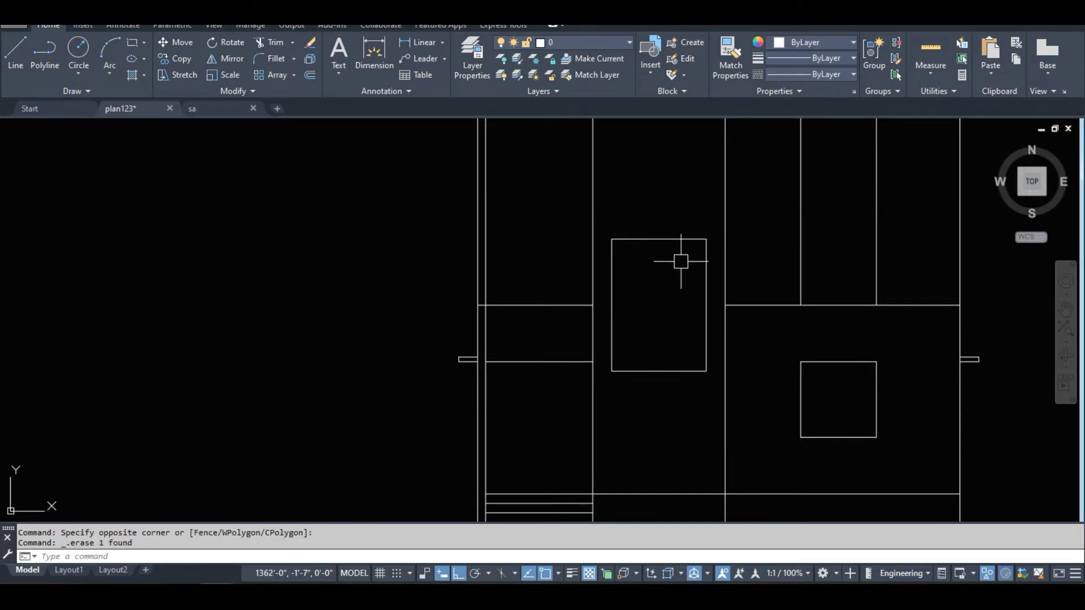
scroll(672, 327, down, 4)
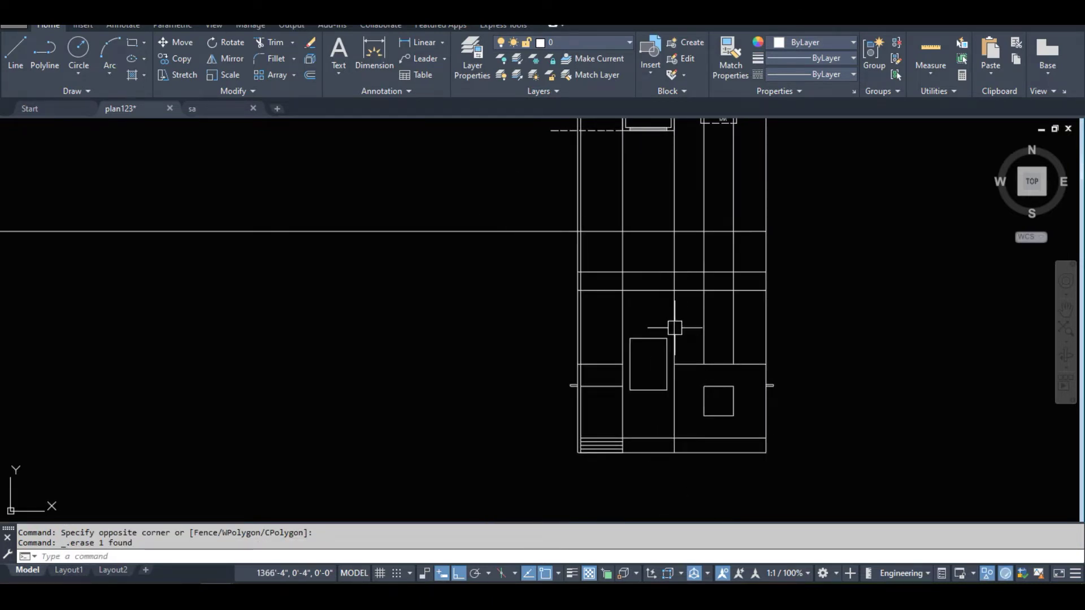
middle_drag(686, 329, 628, 324)
scroll(628, 324, up, 2)
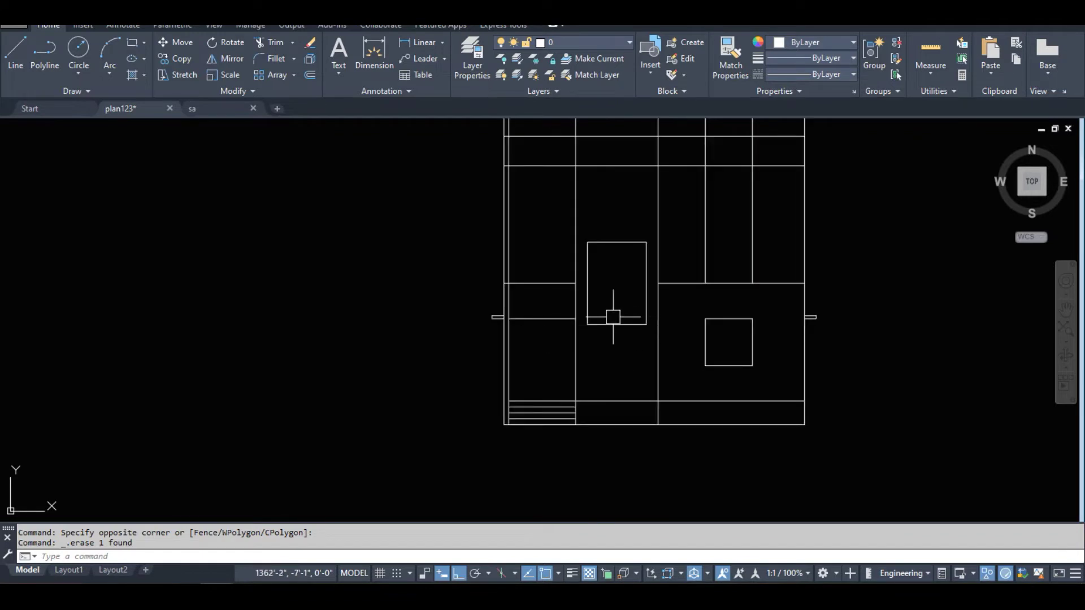
scroll(630, 315, up, 2)
Window-select the finished stair window rectangle
click(570, 288)
click(547, 261)
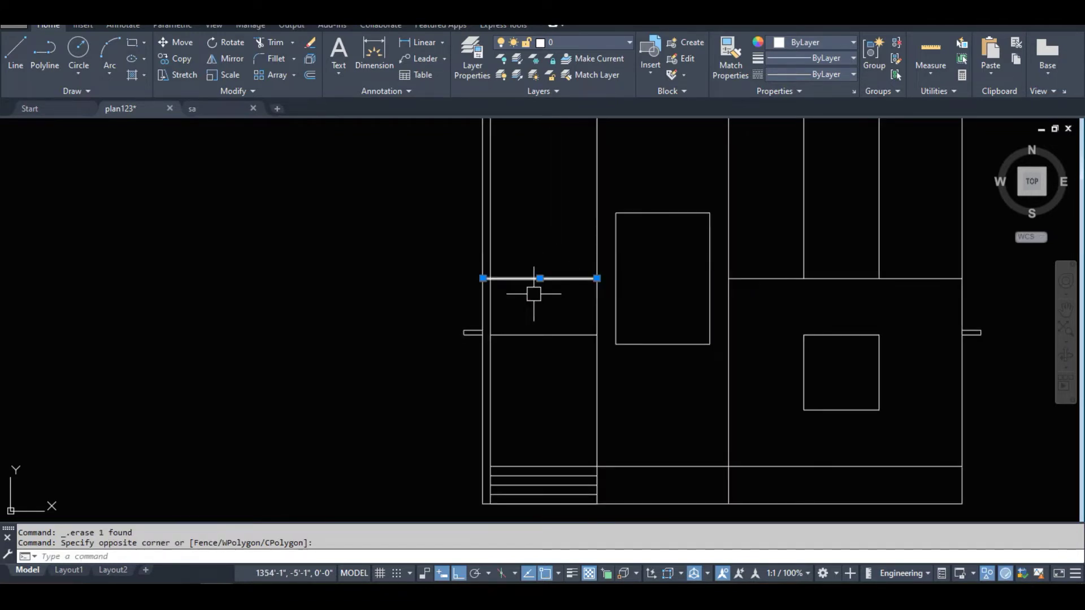
key(Escape)
scroll(553, 356, down, 2)
mouse_move(589, 356)
middle_down()
mouse_move(509, 335)
mouse_move(592, 311)
mouse_move(549, 308)
middle_up()
scroll(509, 335, up, 2)
scroll(405, 259, up, 4)
scroll(540, 322, down, 2)
scroll(550, 309, down, 2)
click(561, 176)
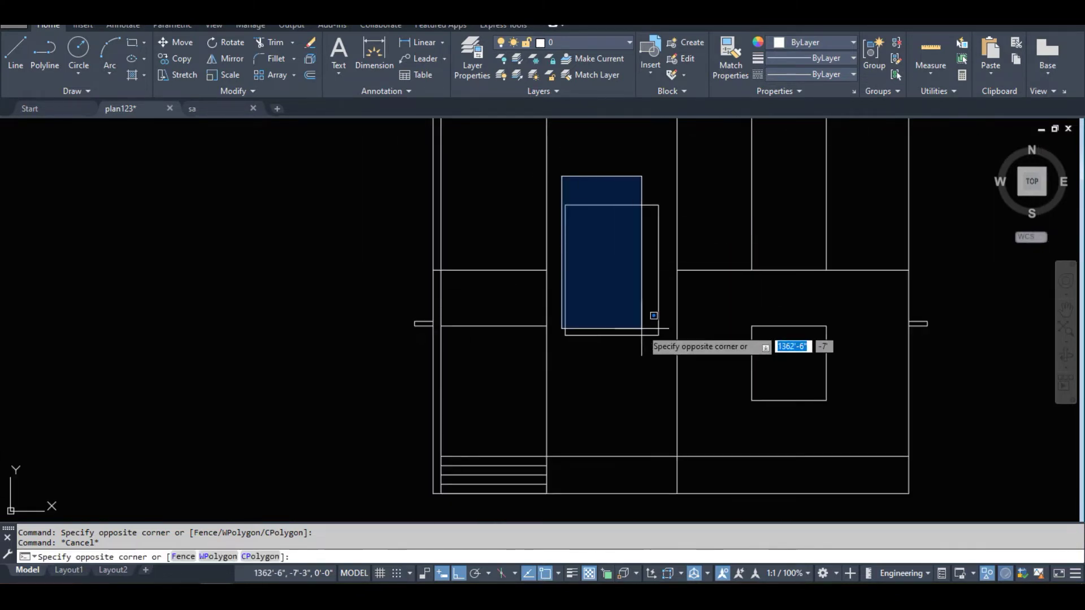
click(681, 372)
scroll(625, 375, down, 2)
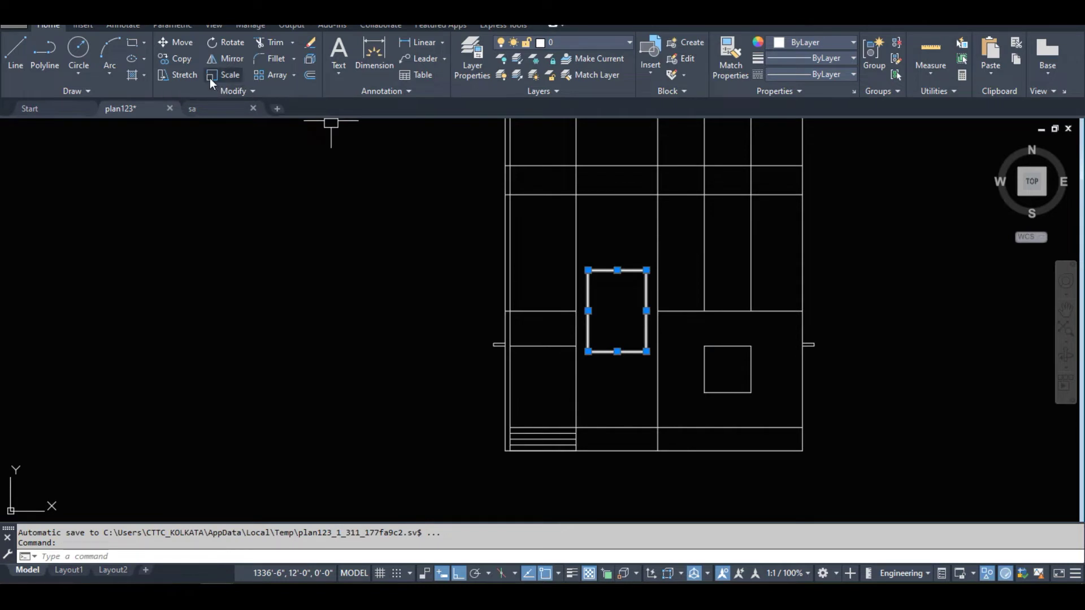
click(167, 59)
Place the copied tall window directly above the original, snapping from the window corner
scroll(593, 395, up, 4)
middle_drag(593, 431, 613, 371)
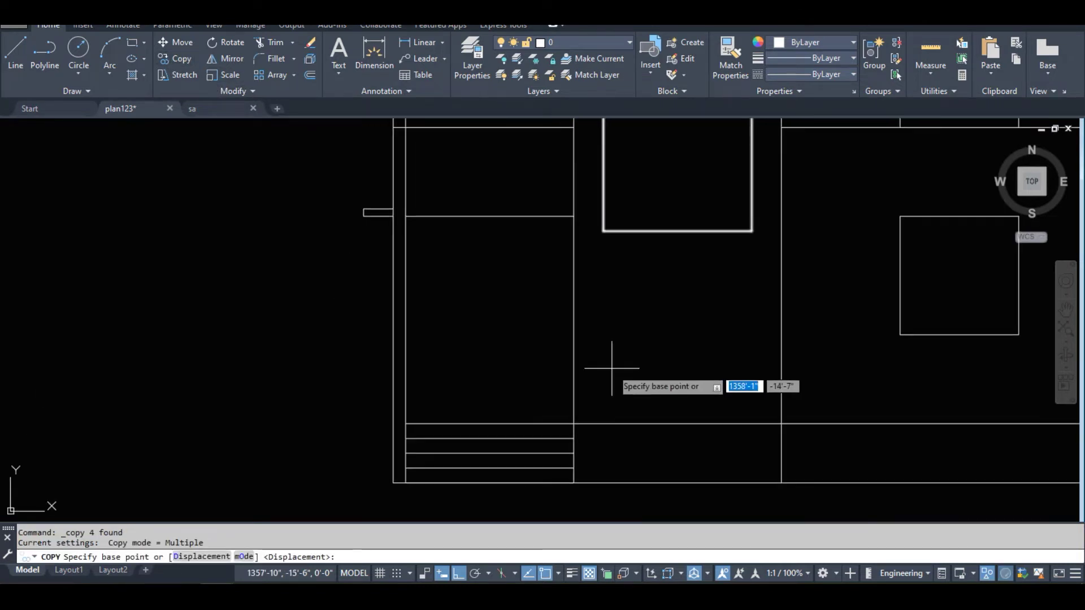
click(574, 424)
scroll(576, 425, down, 2)
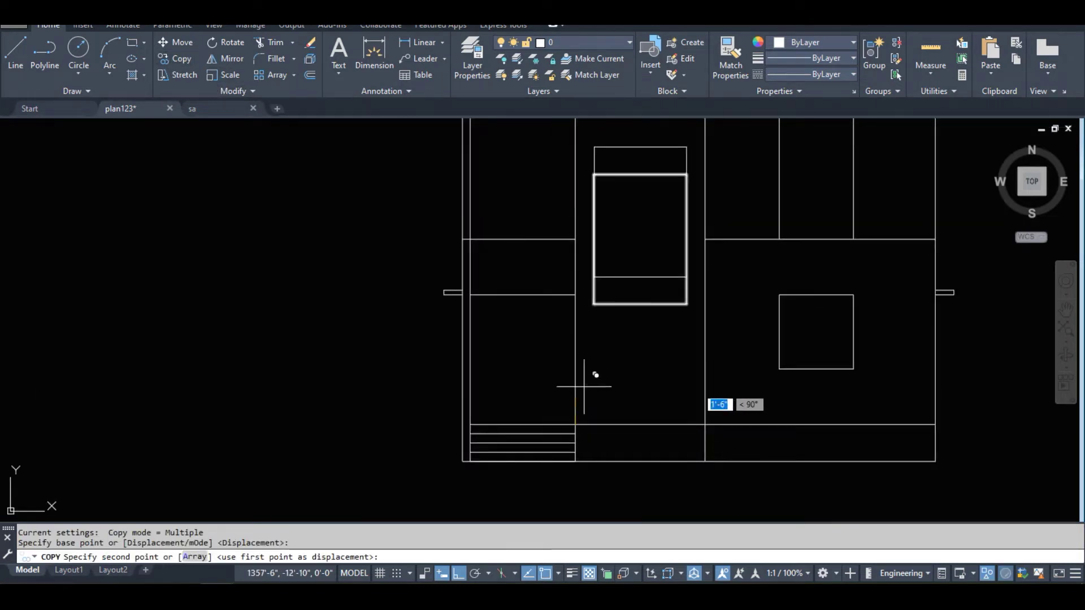
click(575, 239)
key(Escape)
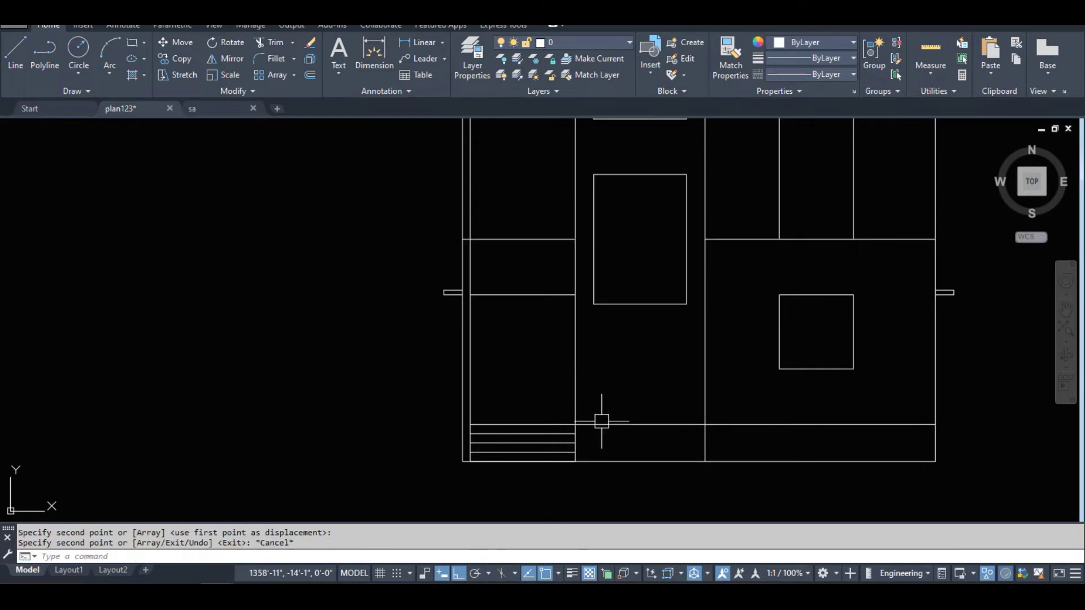
Trim the horizontal lines lying between the two vertical cutting edges
click(606, 420)
click(554, 241)
scroll(584, 402, down, 2)
key(Escape)
middle_drag(622, 179, 607, 330)
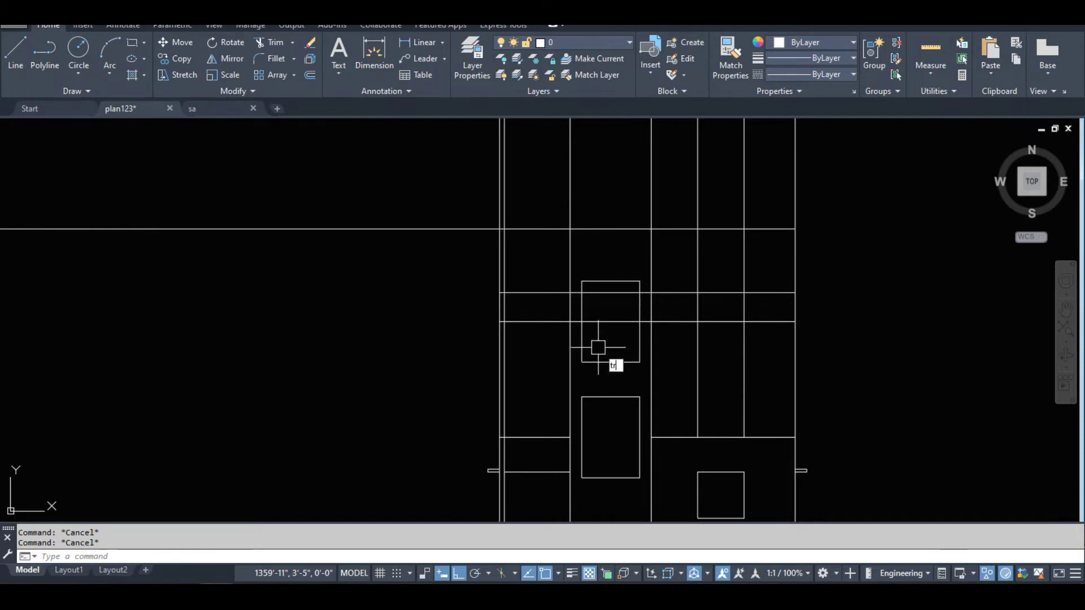
key(Return)
scroll(565, 305, up, 2)
click(575, 310)
click(786, 307)
key(Return)
click(725, 393)
click(683, 254)
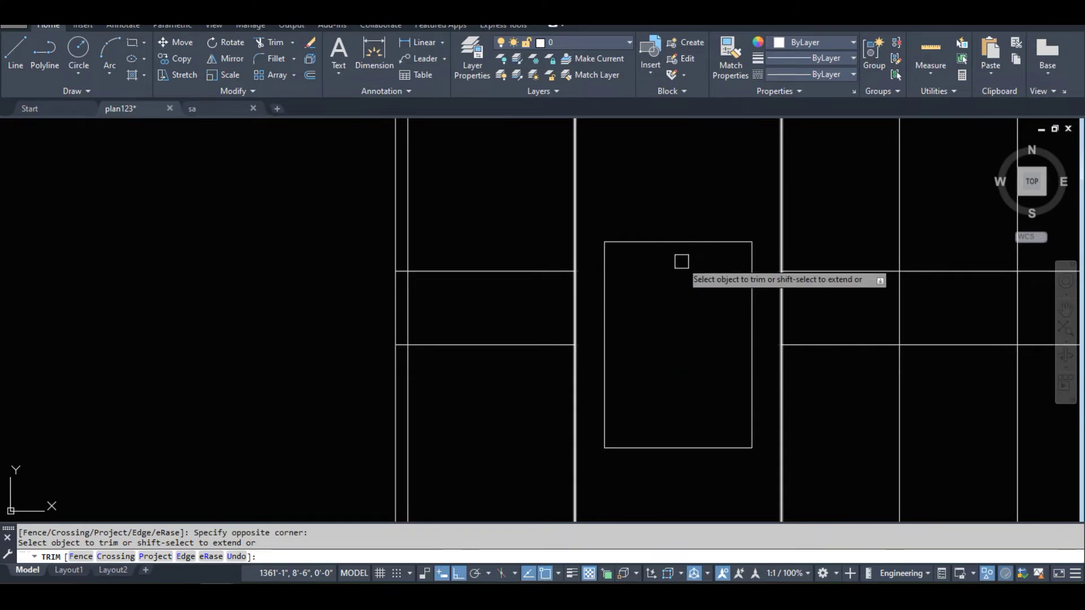
scroll(682, 261, down, 3)
key(Escape)
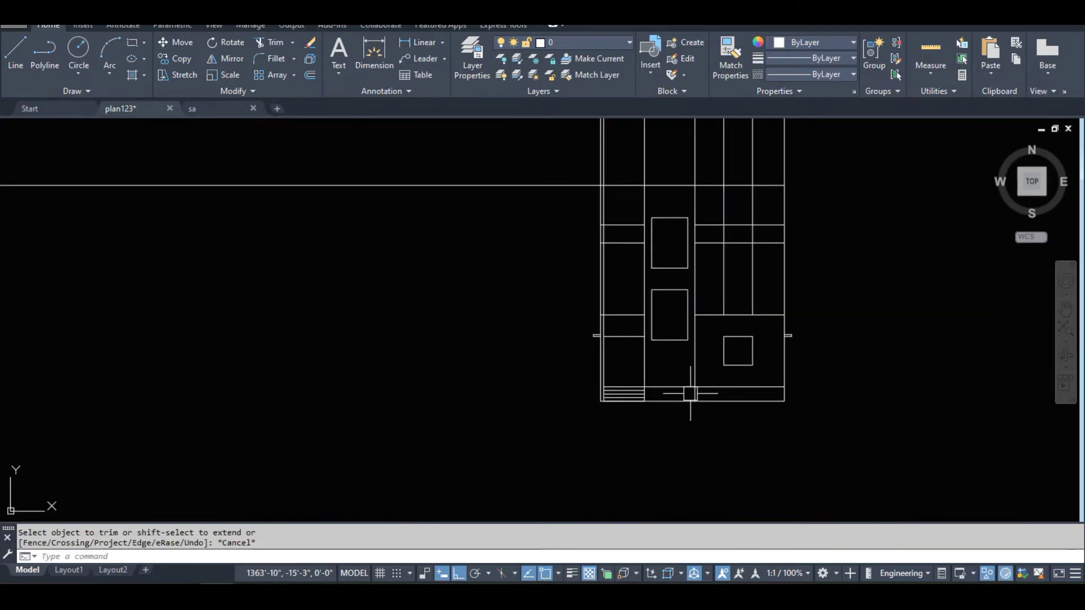
Set up a trim with the long horizontal line and three lines as cutting edges
middle_drag(664, 308, 651, 360)
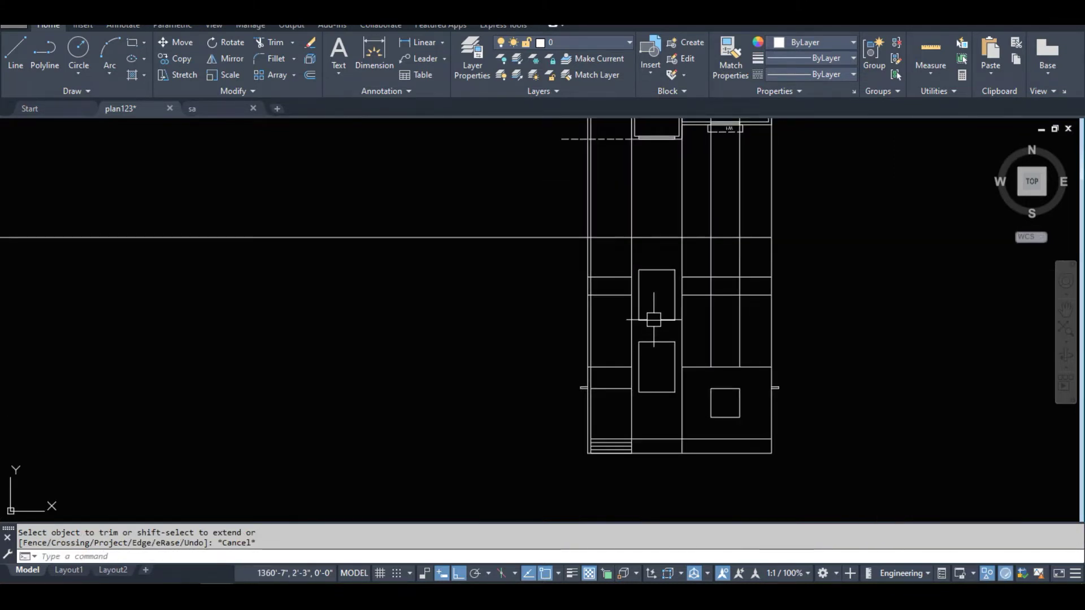
key(space)
click(656, 238)
key(Return)
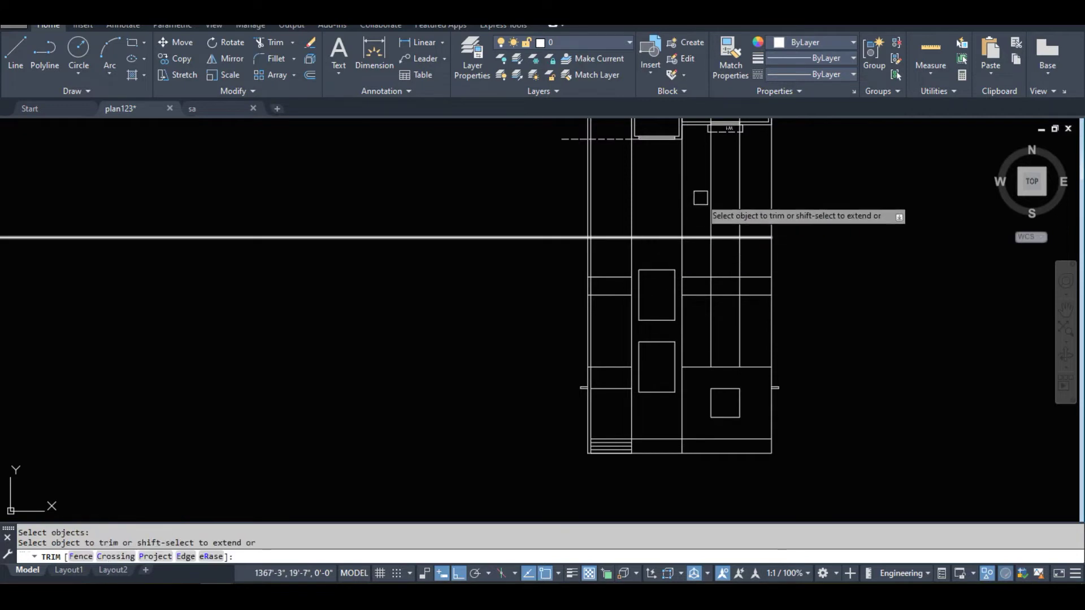
key(Escape)
key(Escape)
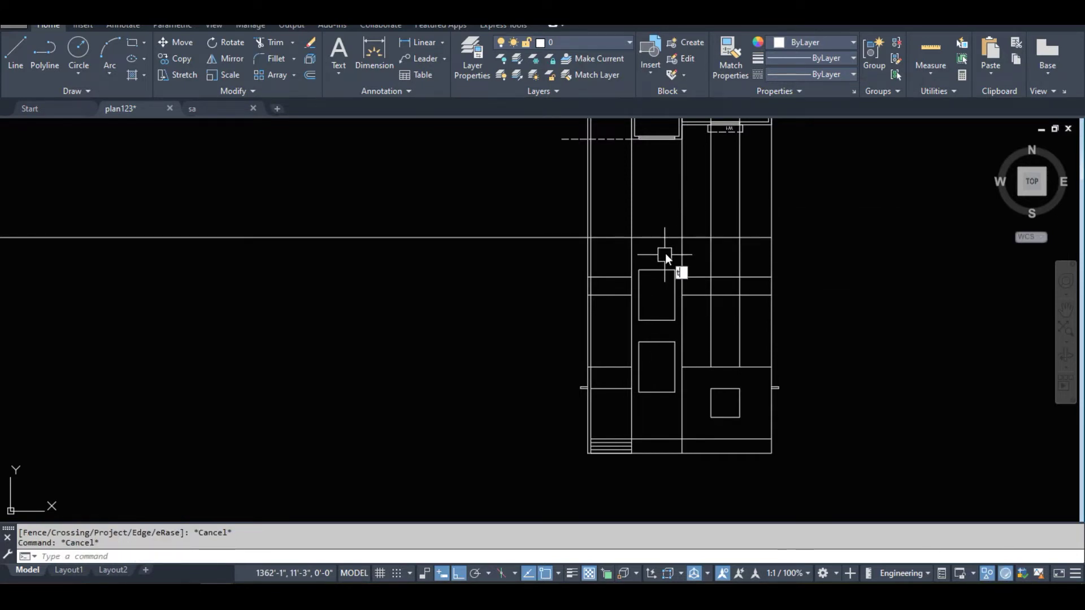
key(space)
scroll(689, 238, up, 4)
click(716, 260)
click(534, 222)
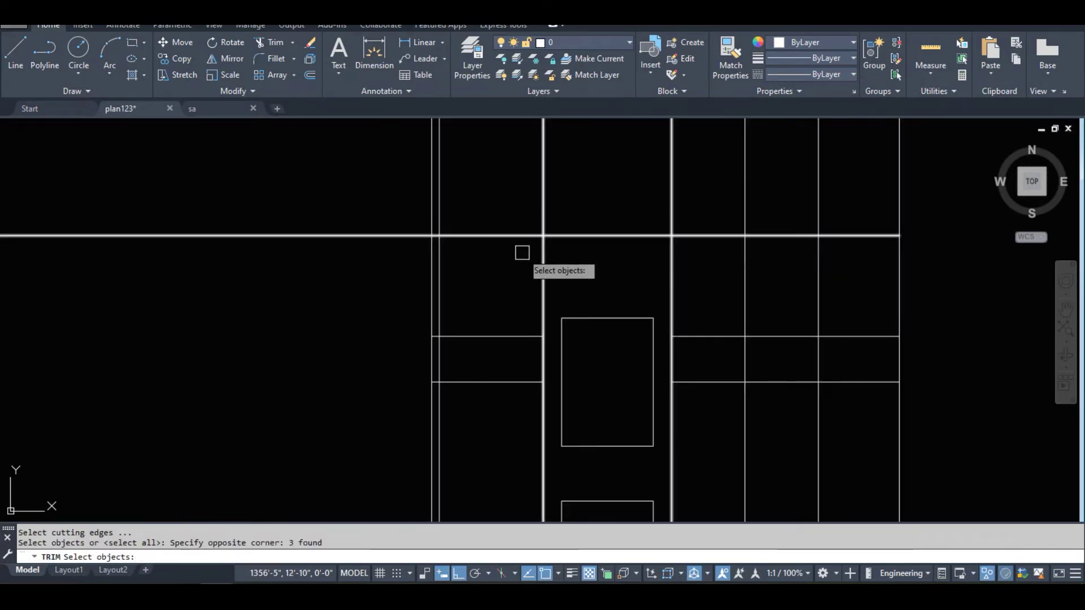
key(Return)
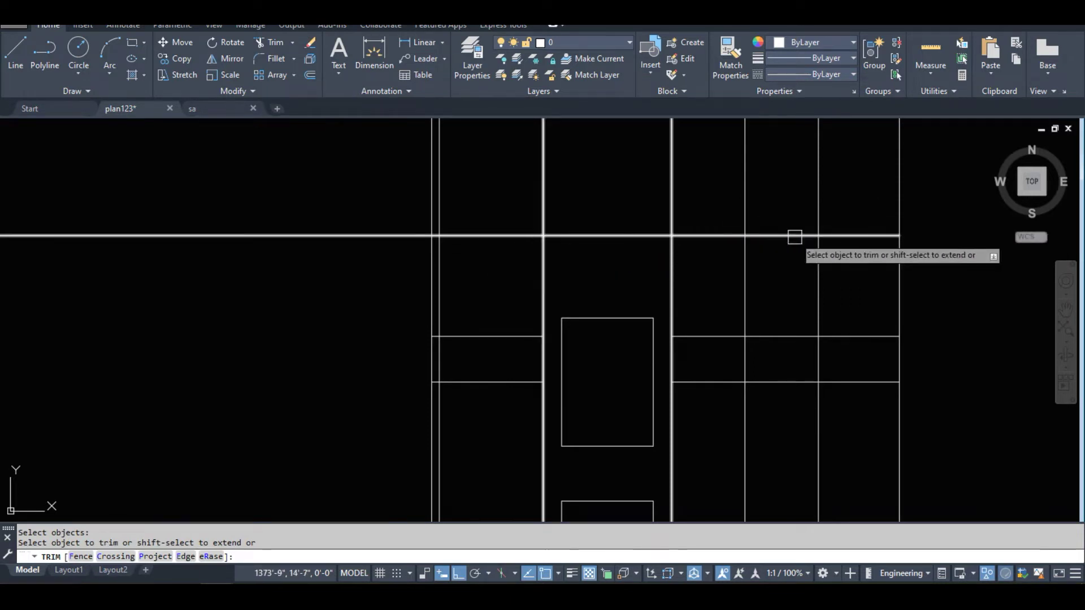
Trim away vertical segments above the line and part of the horizontal line
middle_drag(862, 211, 809, 284)
click(923, 204)
click(332, 237)
click(307, 339)
click(242, 249)
click(439, 309)
click(669, 339)
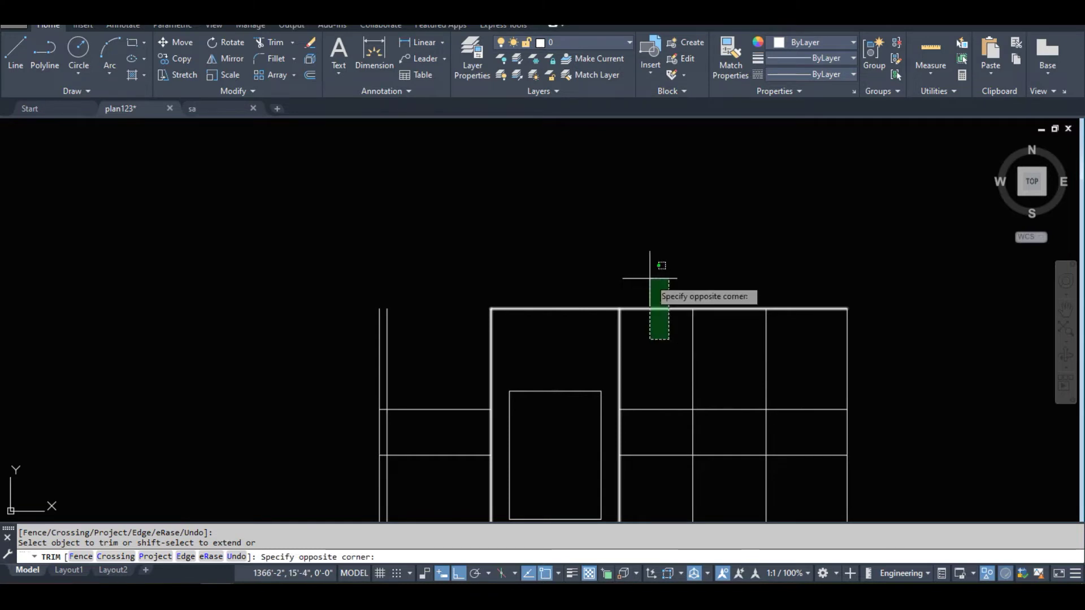
click(652, 286)
Trim the remaining vertical segments above the horizontal line
middle_drag(659, 337, 684, 277)
key(Return)
key(Return)
key(Return)
click(908, 278)
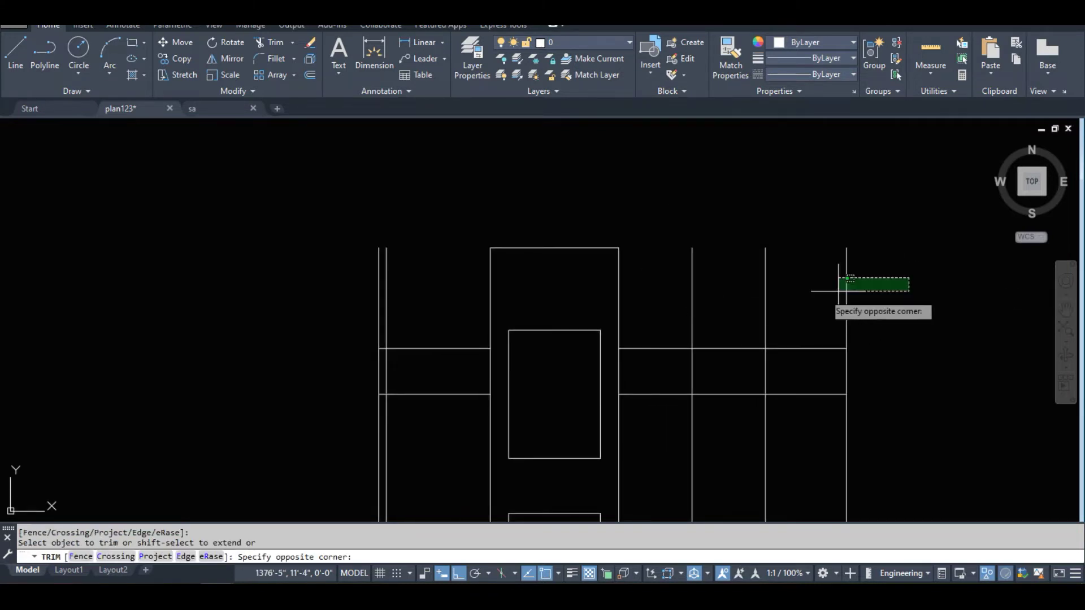
click(674, 306)
click(441, 279)
click(363, 297)
middle_drag(391, 304, 436, 199)
scroll(538, 380, down, 3)
key(Escape)
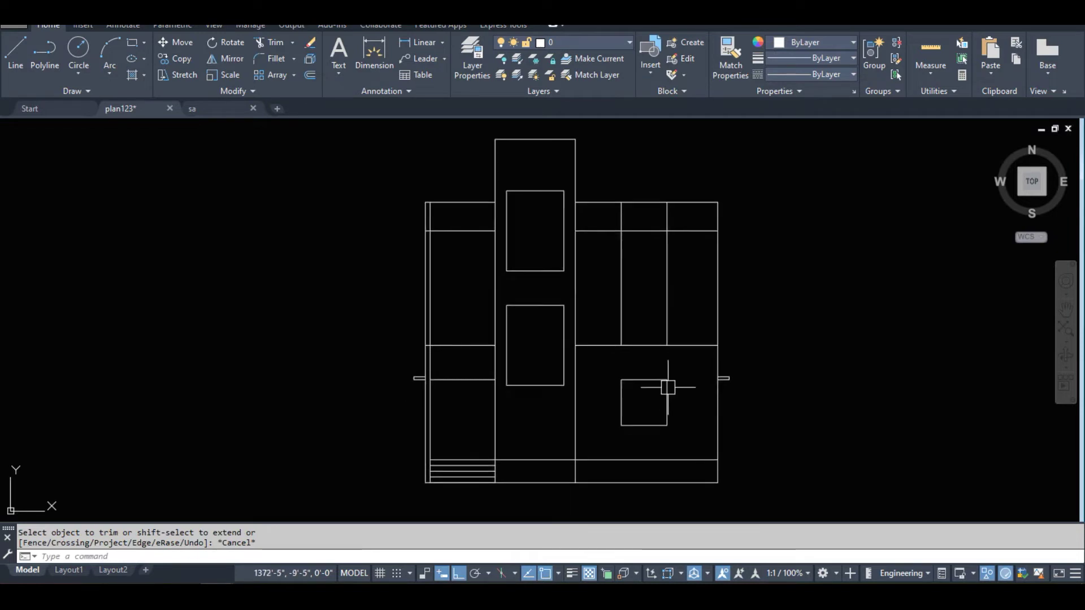
Erase the two vertical lines on the right side
click(672, 272)
click(608, 298)
key(Delete)
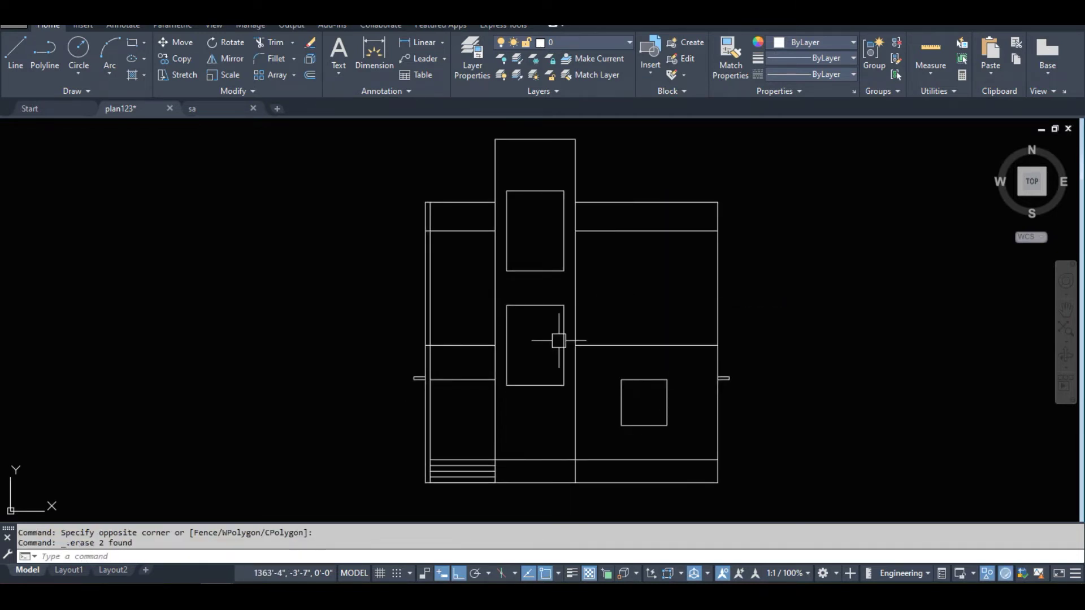
middle_drag(555, 394, 560, 362)
middle_drag(464, 387, 482, 389)
scroll(485, 391, up, 2)
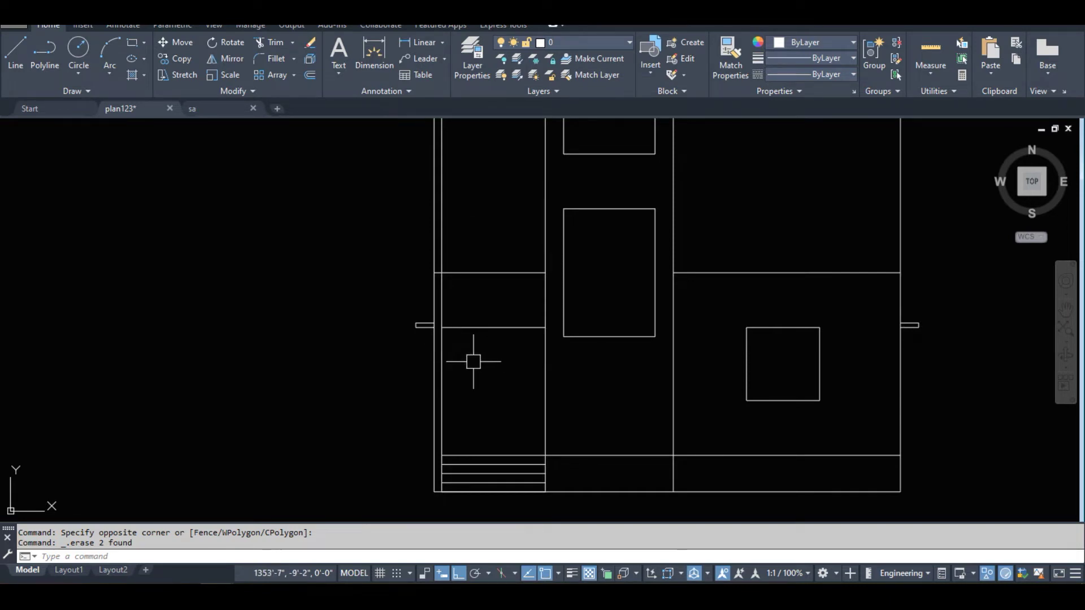
Extend lines to their boundary with EX using a crossing window
text(ex)
key(Return)
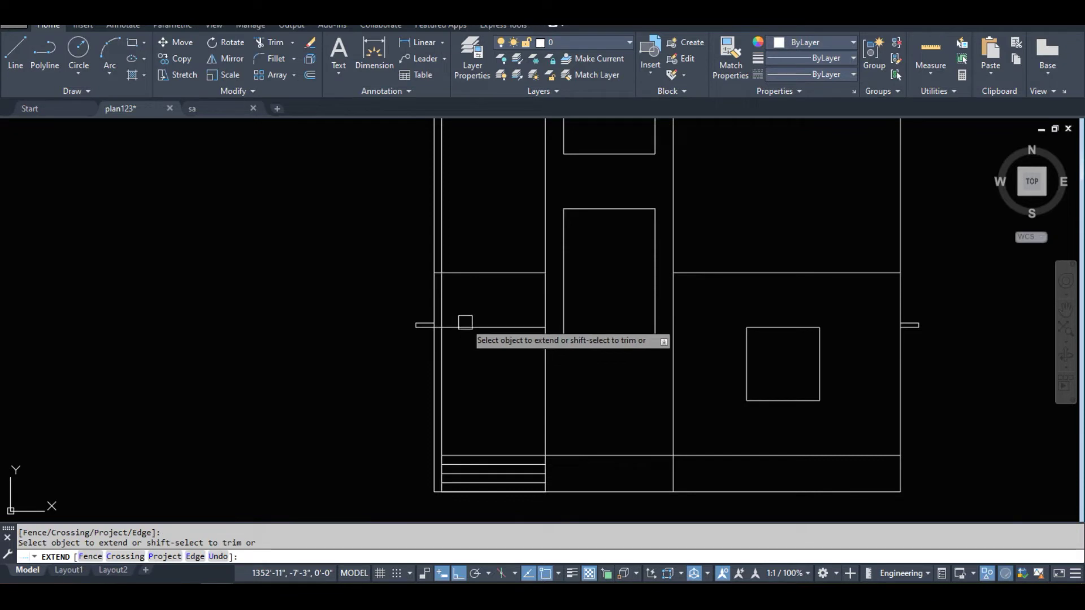
scroll(466, 337, up, 4)
click(460, 312)
click(385, 335)
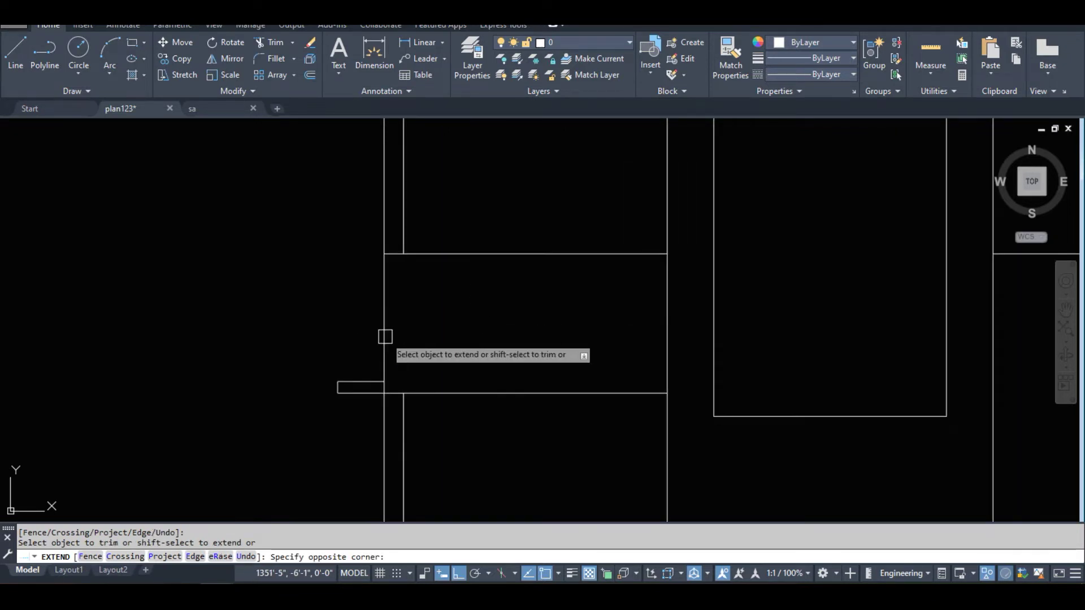
scroll(445, 377, down, 4)
key(Escape)
Delete the stray vertical line running along the left wall
click(428, 288)
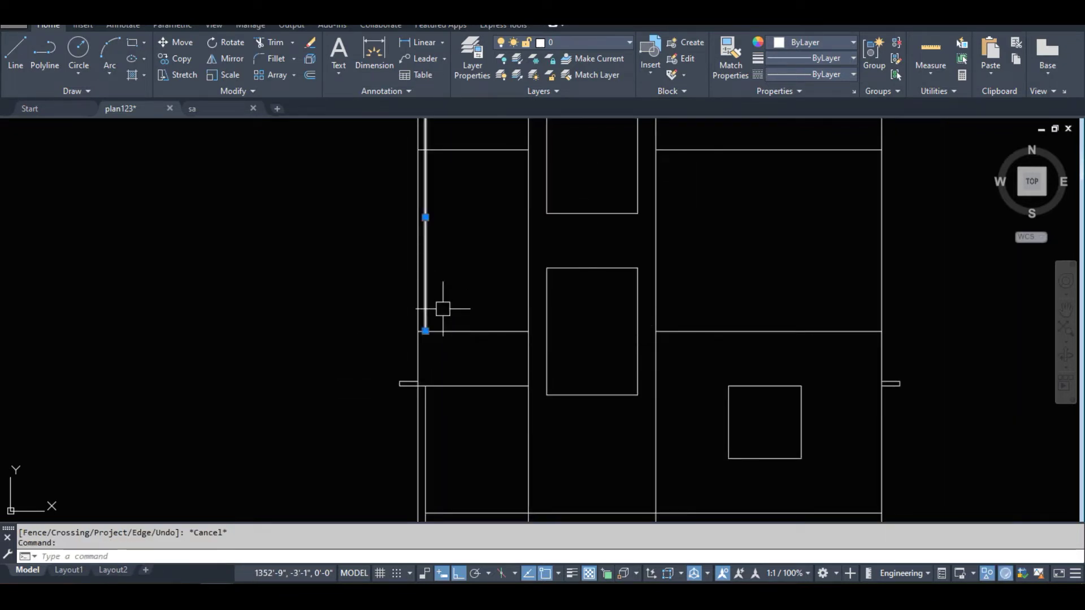
key(Delete)
scroll(441, 316, down, 5)
scroll(456, 342, up, 2)
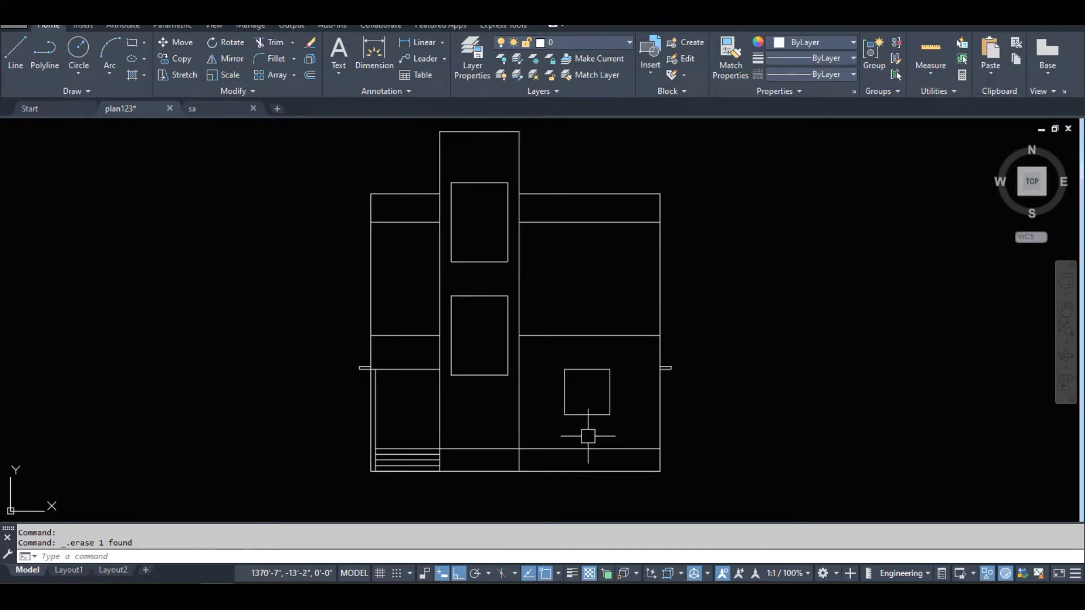
scroll(588, 436, up, 2)
Copy the lower square window from the building corner up to the upper floor
middle_drag(593, 429, 592, 407)
click(523, 285)
click(654, 404)
scroll(583, 369, down, 2)
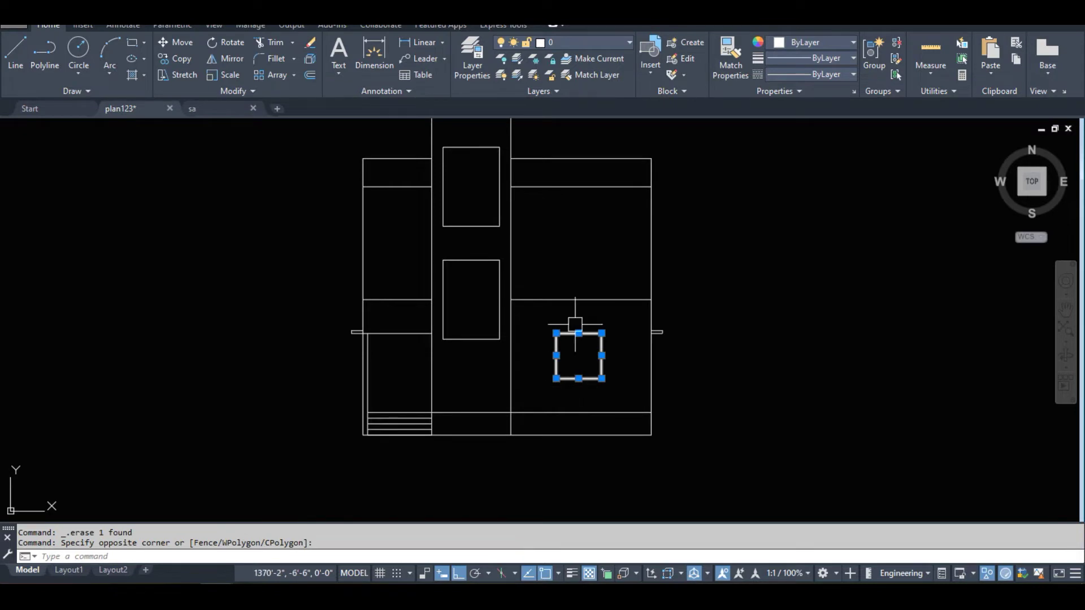
click(173, 59)
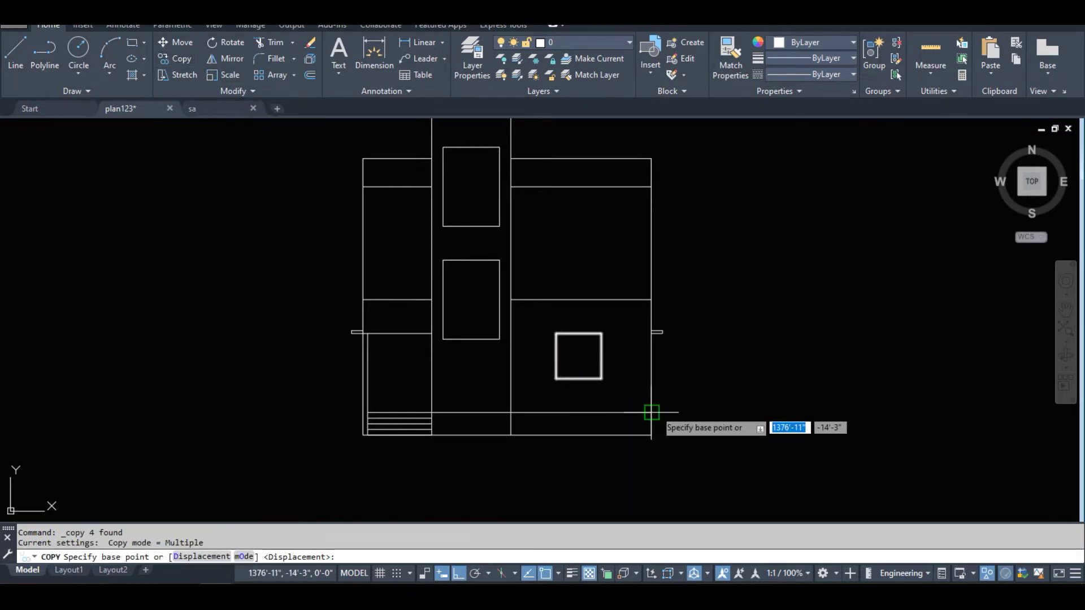
click(652, 412)
click(651, 300)
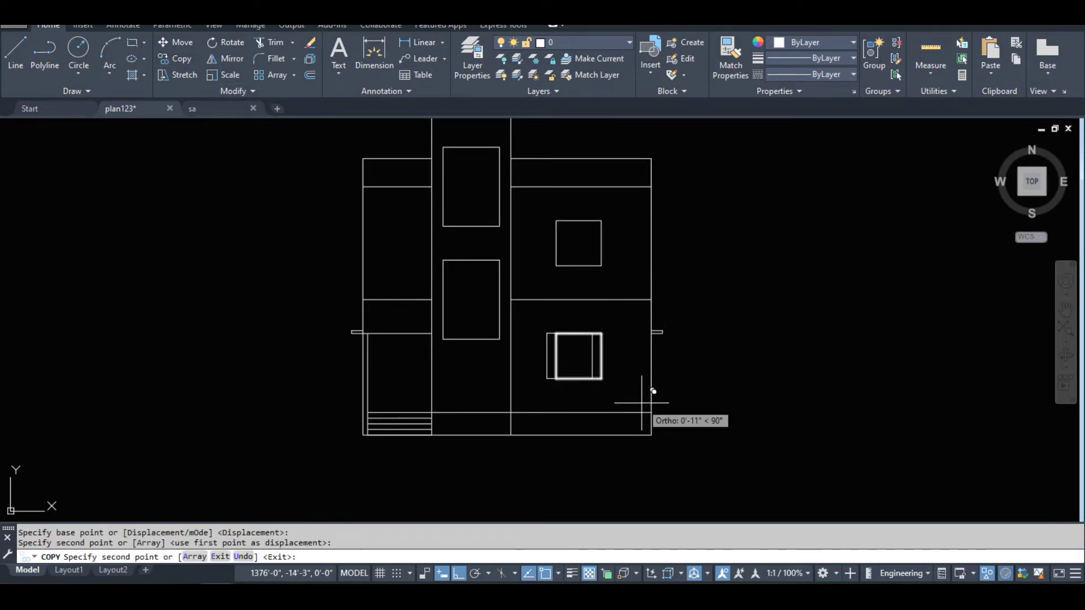
key(Escape)
Review the floor plan, return to the front elevation, and begin an offset
scroll(523, 405, down, 3)
middle_drag(524, 406, 514, 422)
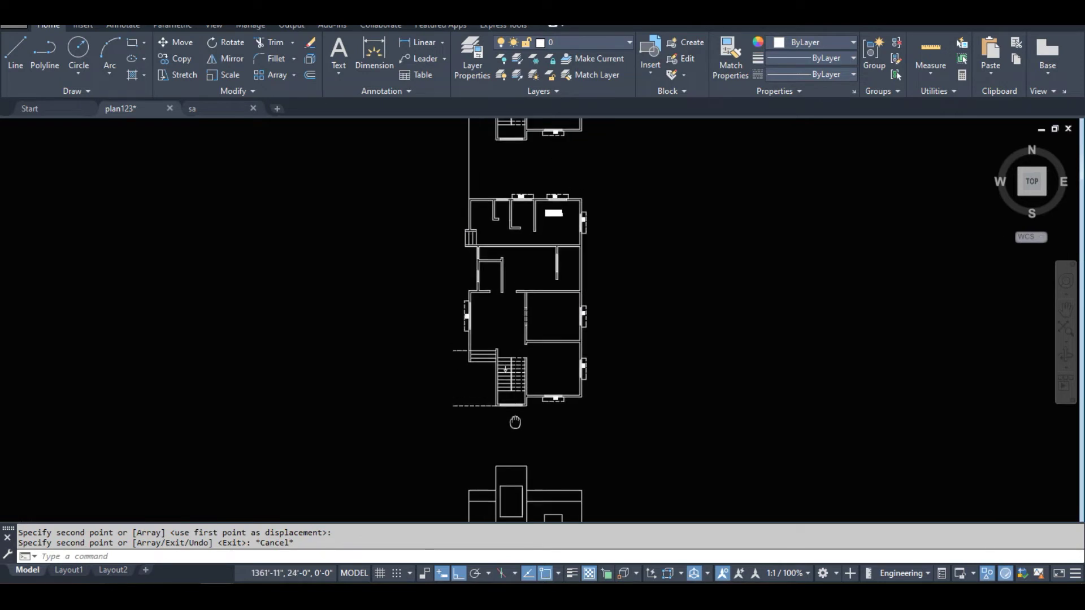
middle_drag(520, 306, 513, 405)
scroll(487, 194, up, 5)
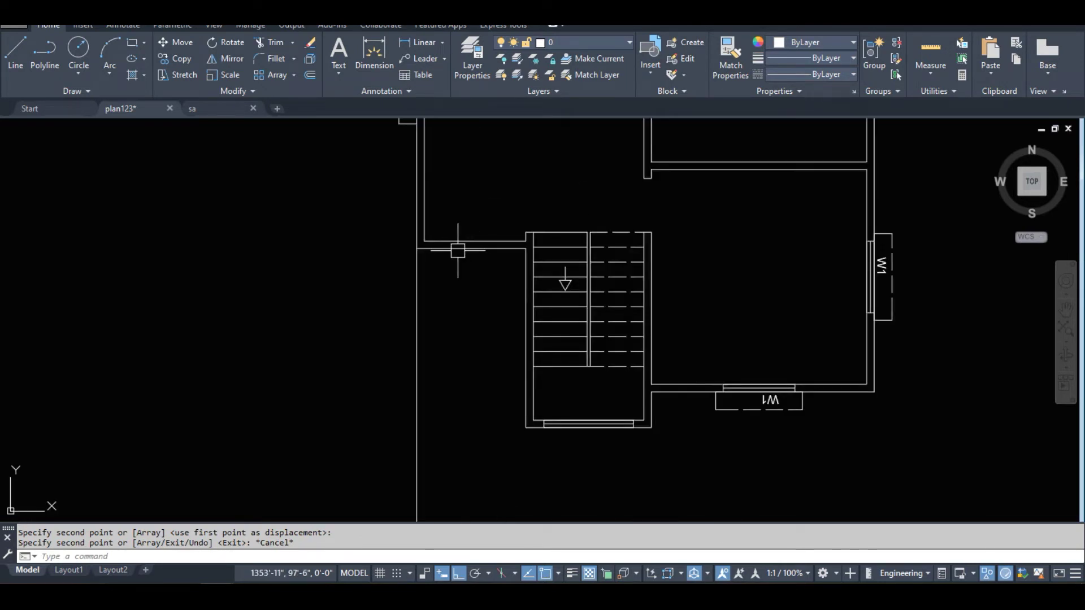
scroll(446, 244, down, 3)
scroll(468, 242, up, 2)
scroll(491, 230, down, 5)
mouse_move(475, 358)
middle_down()
mouse_move(510, 452)
mouse_move(516, 303)
middle_up()
scroll(514, 305, up, 4)
middle_drag(508, 368, 506, 337)
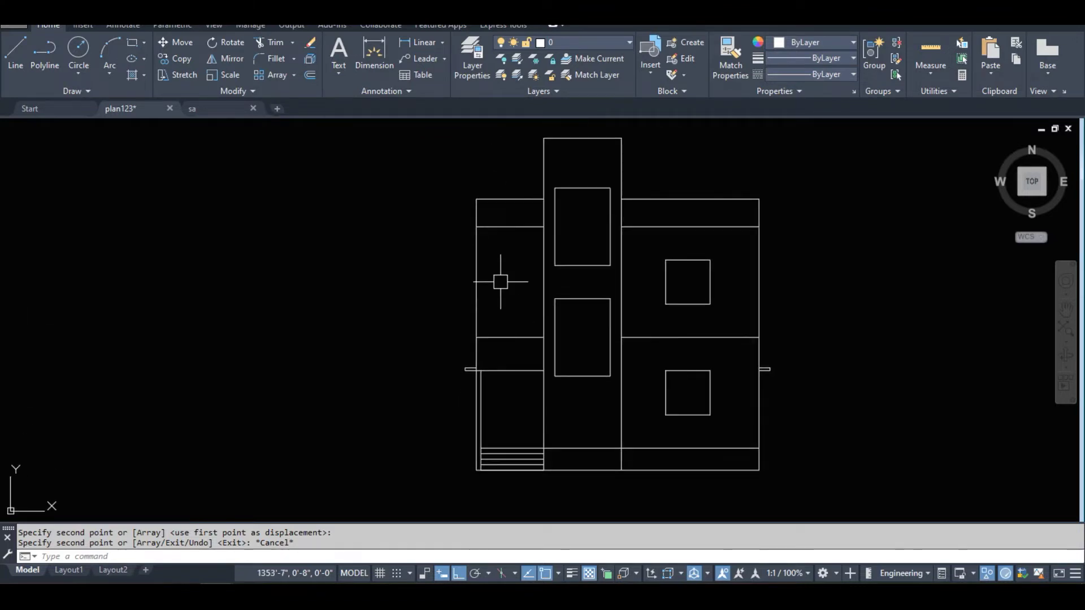
scroll(526, 310, up, 2)
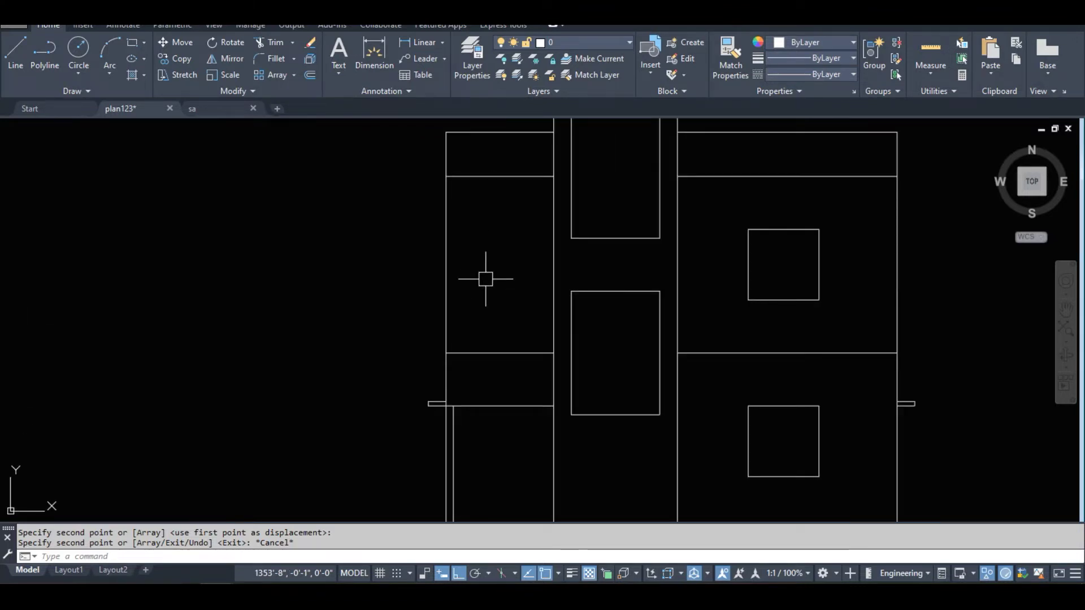
text(o)
key(Return)
text(2'6)
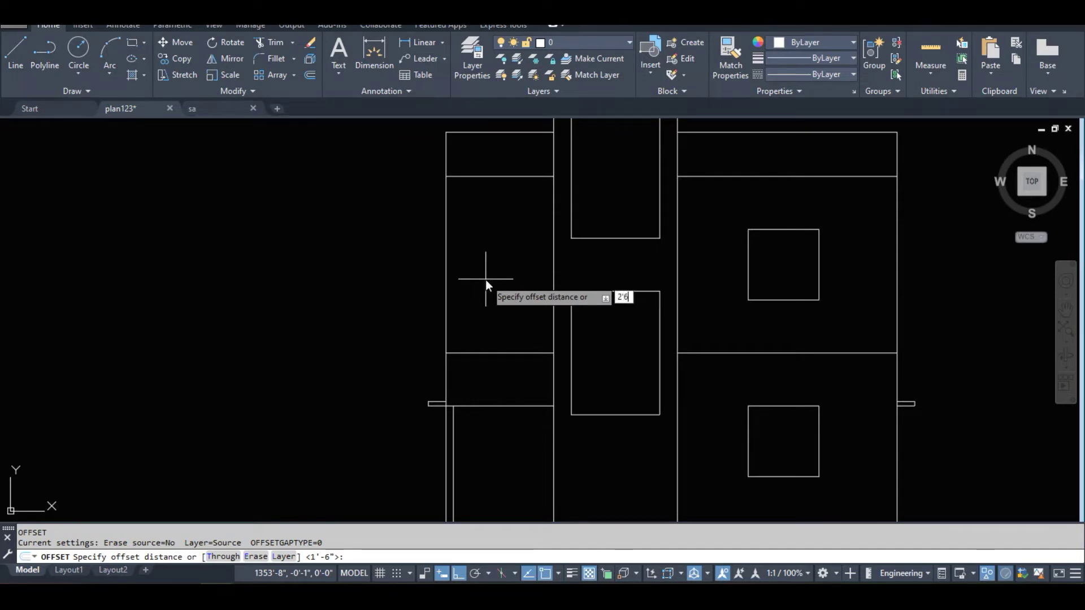
Measure the right-side square window's height as 3'
key(Escape)
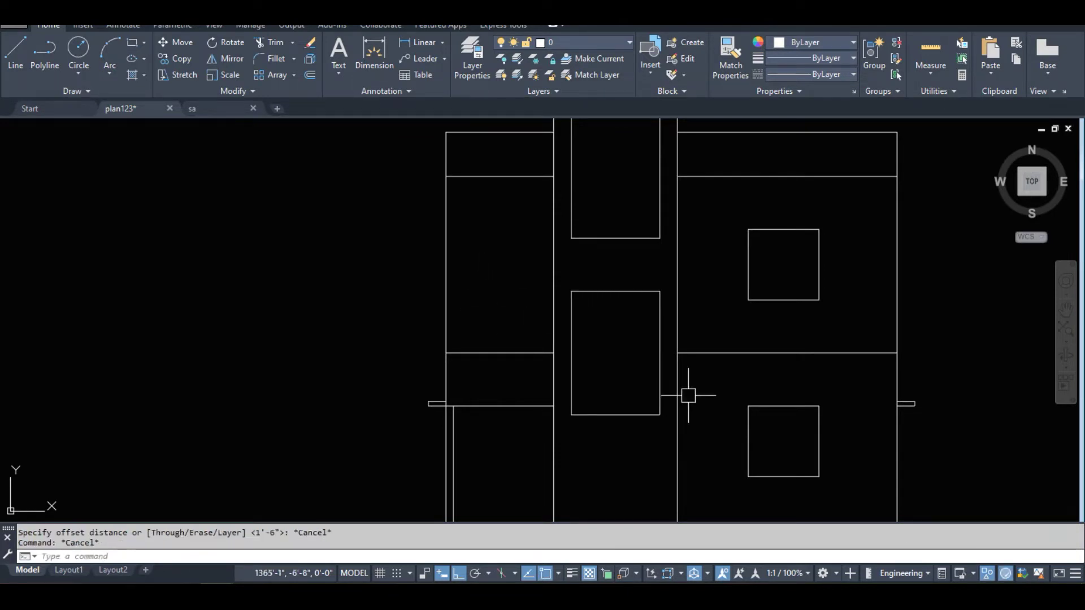
middle_drag(688, 395, 542, 242)
click(421, 43)
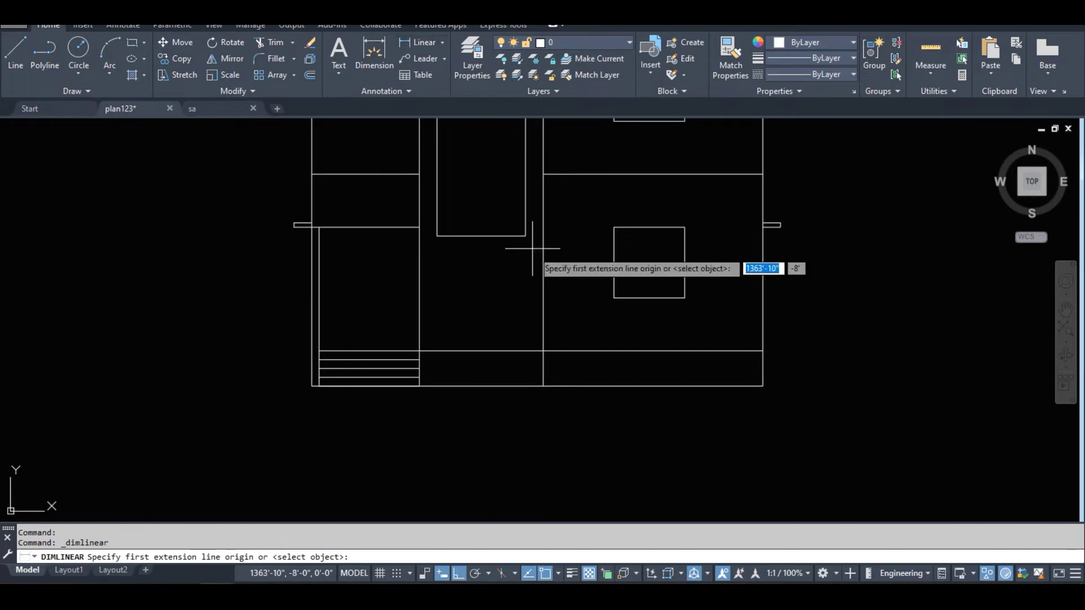
click(636, 298)
click(636, 351)
key(Escape)
key(Return)
click(644, 350)
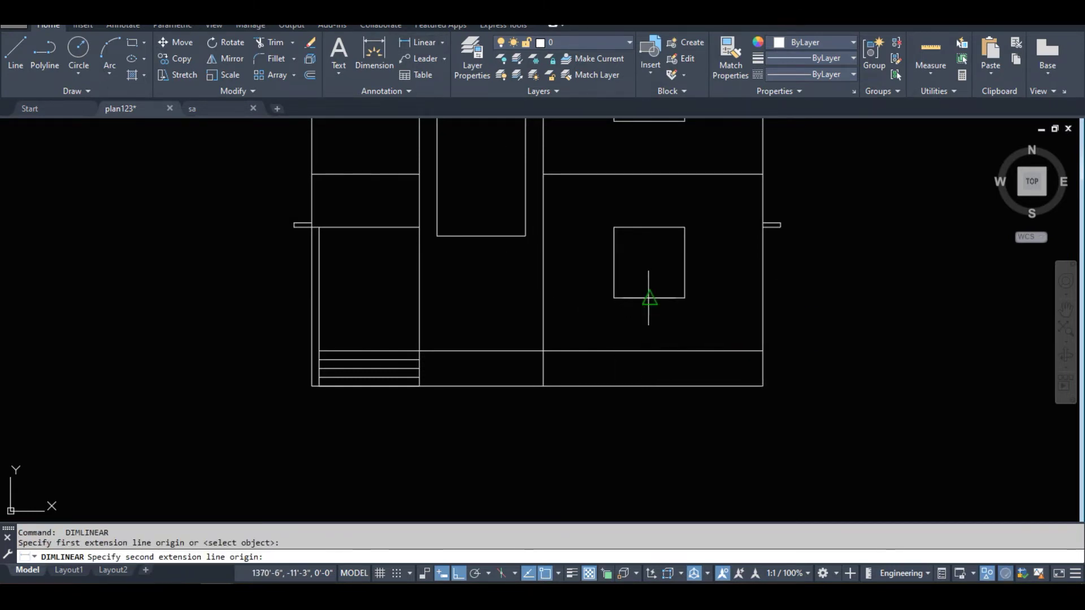
click(649, 298)
key(Escape)
Offset the stair bay's horizontal line 3'-0" upward
middle_drag(424, 235, 469, 369)
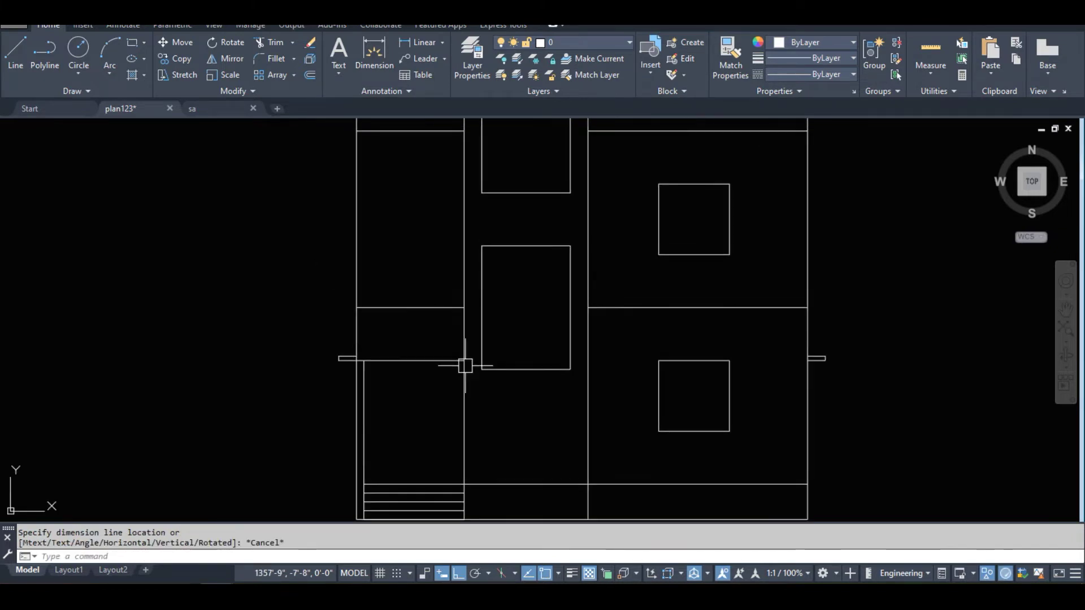
text(o)
key(Return)
text('0)
key(Return)
click(406, 307)
click(390, 248)
mouse_move(380, 218)
middle_down()
mouse_move(398, 300)
mouse_move(384, 281)
middle_up()
key(Escape)
key(Escape)
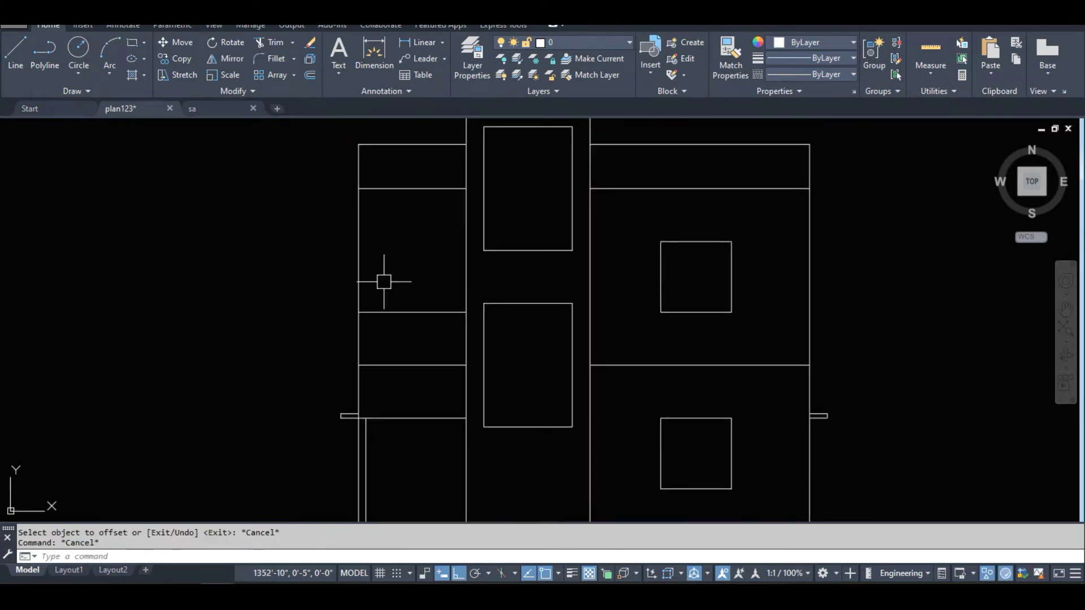
Draw a line left from the square window's top-left corner, trim it, and erase the leftover line
click(15, 62)
click(661, 242)
click(199, 242)
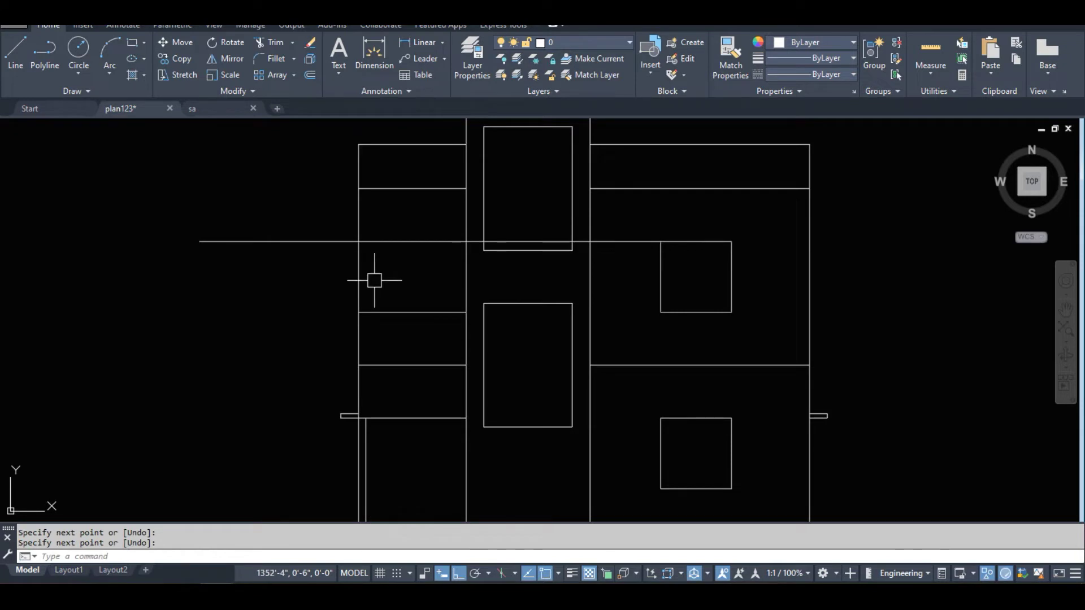
text(tr)
key(Return)
click(315, 249)
click(443, 239)
scroll(444, 231, up, 5)
scroll(444, 221, down, 5)
key(Escape)
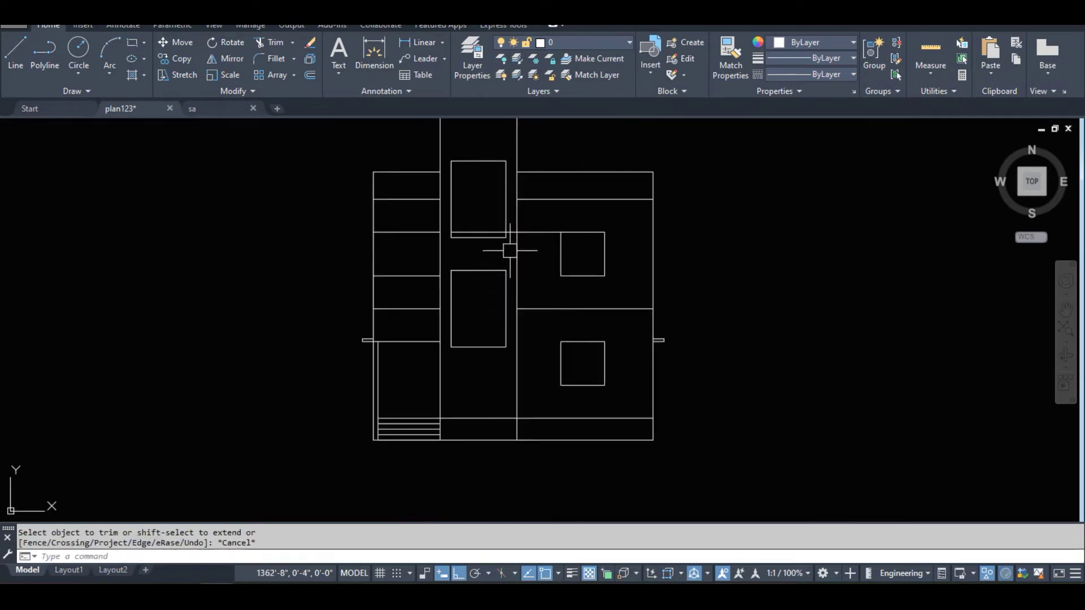
click(532, 230)
key(Delete)
scroll(397, 279, up, 2)
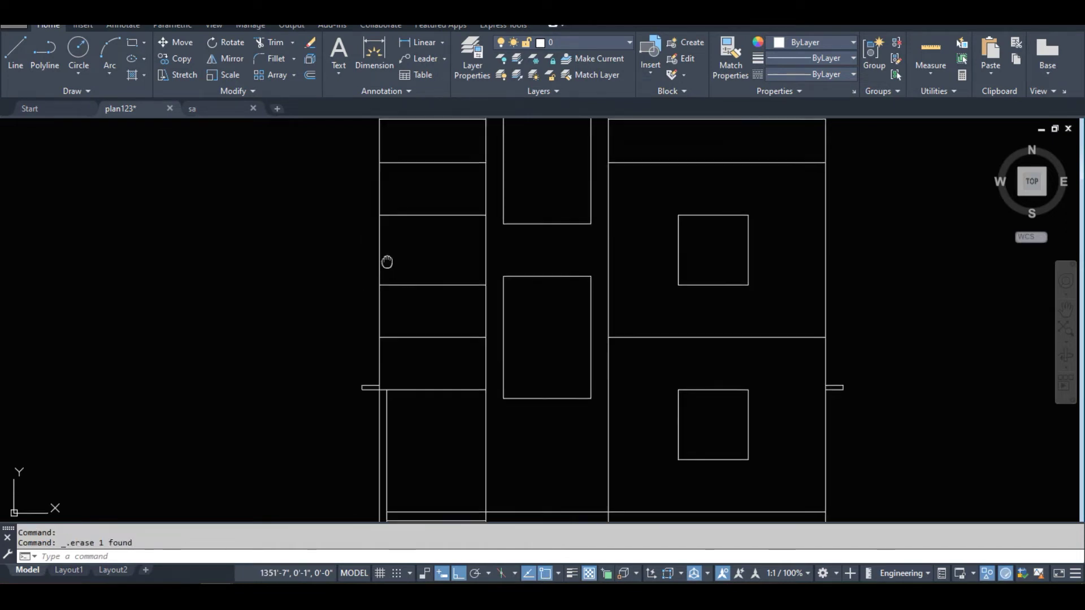
Offset the left wall's vertical line 5 units to the right
text(o)
key(Return)
text(5)
key(Return)
click(391, 255)
click(422, 269)
key(Escape)
scroll(420, 395, up, 2)
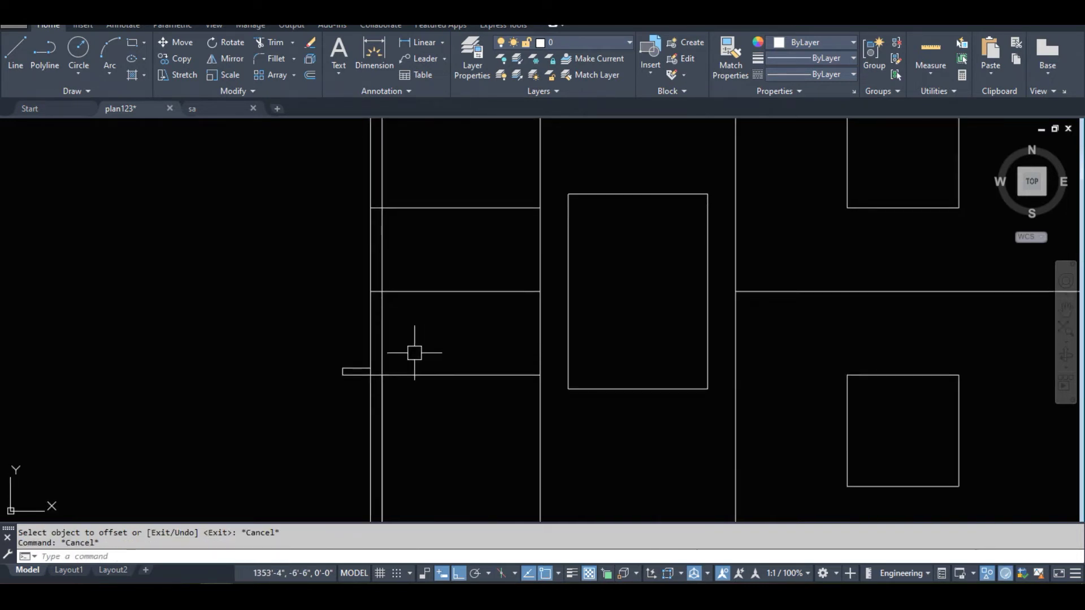
scroll(432, 341, down, 2)
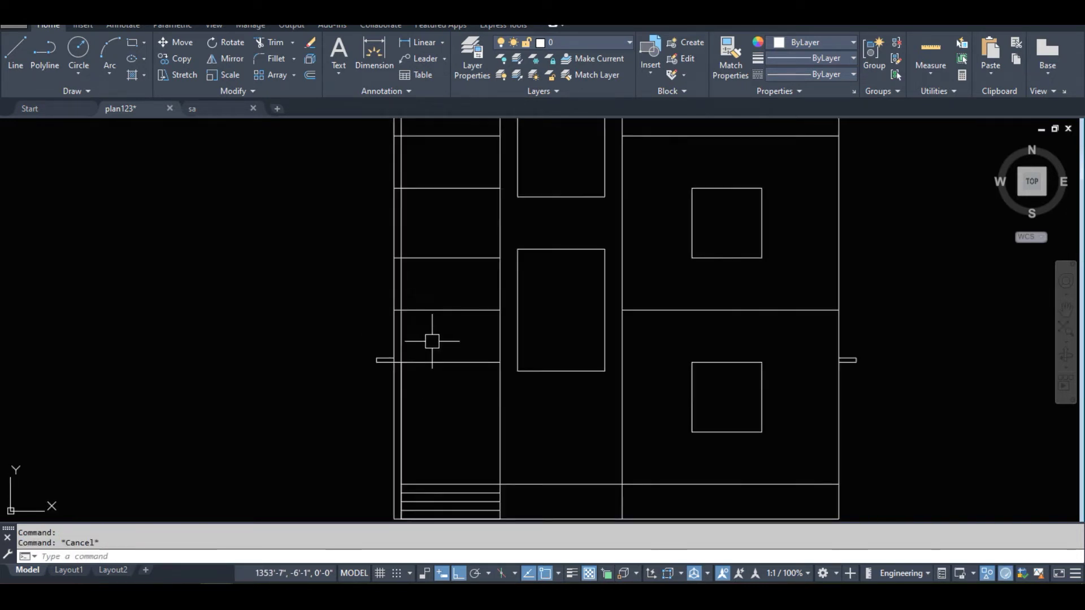
middle_drag(432, 322, 444, 375)
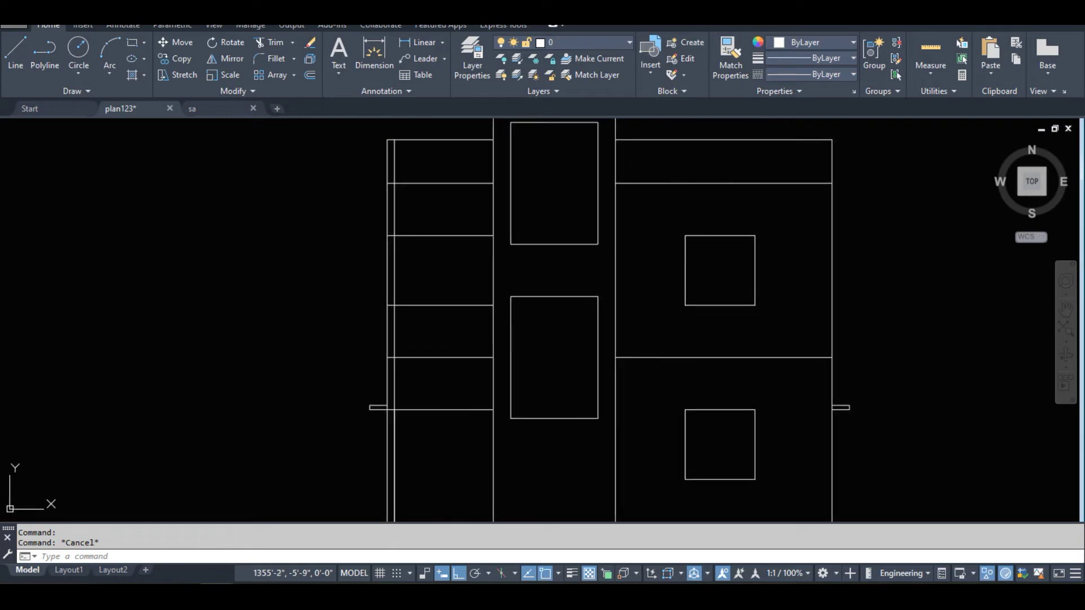
Trim the new lines with two crossing windows to shape the opening
text(tr)
key(Return)
scroll(413, 208, up, 4)
click(427, 187)
click(367, 213)
scroll(363, 269, up, 1)
click(363, 298)
scroll(359, 229, down, 1)
click(360, 229)
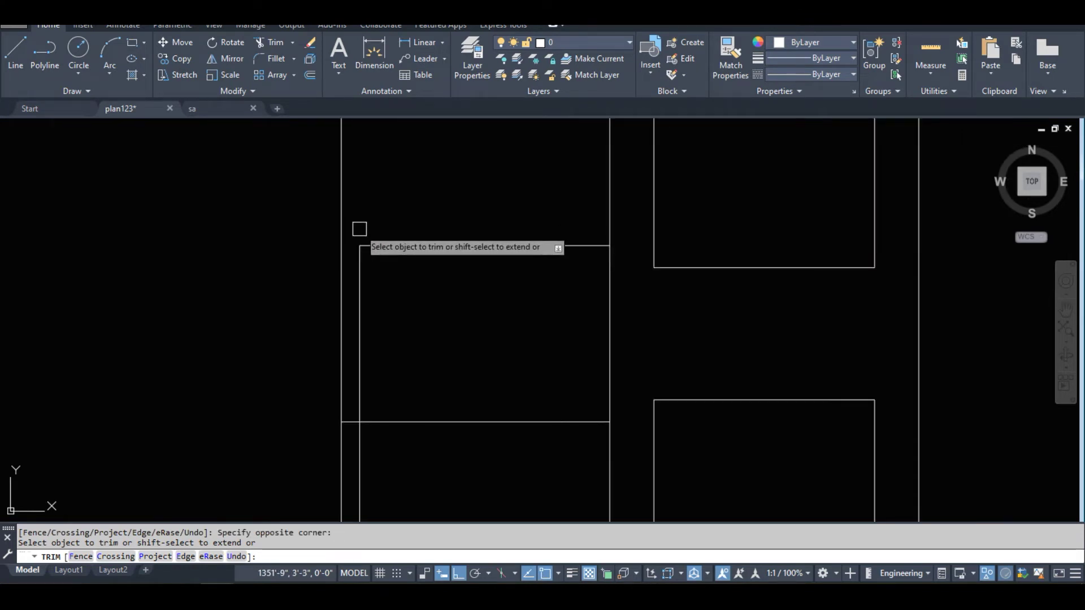
Trim the overshooting lines at the left wall corner
middle_drag(405, 314, 356, 271)
scroll(356, 271, up, 3)
click(371, 243)
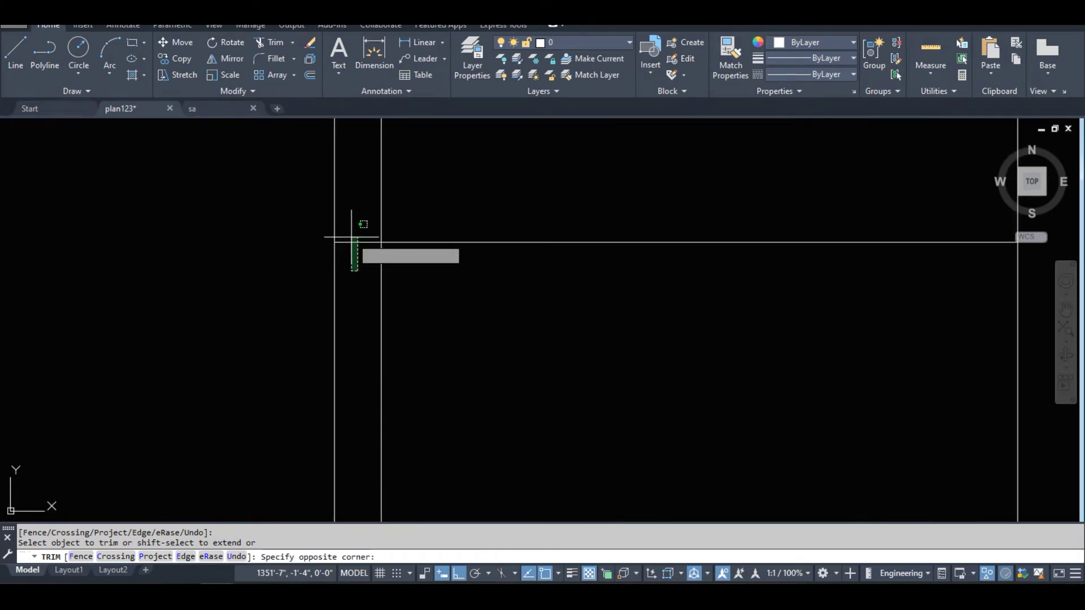
click(441, 328)
click(393, 373)
scroll(450, 356, down, 3)
mouse_move(450, 357)
middle_down()
mouse_move(454, 310)
mouse_move(439, 296)
middle_up()
scroll(465, 371, down, 3)
key(Escape)
Reframe the whole elevation to prepare for hatching the window panes
scroll(448, 352, up, 2)
scroll(472, 334, up, 2)
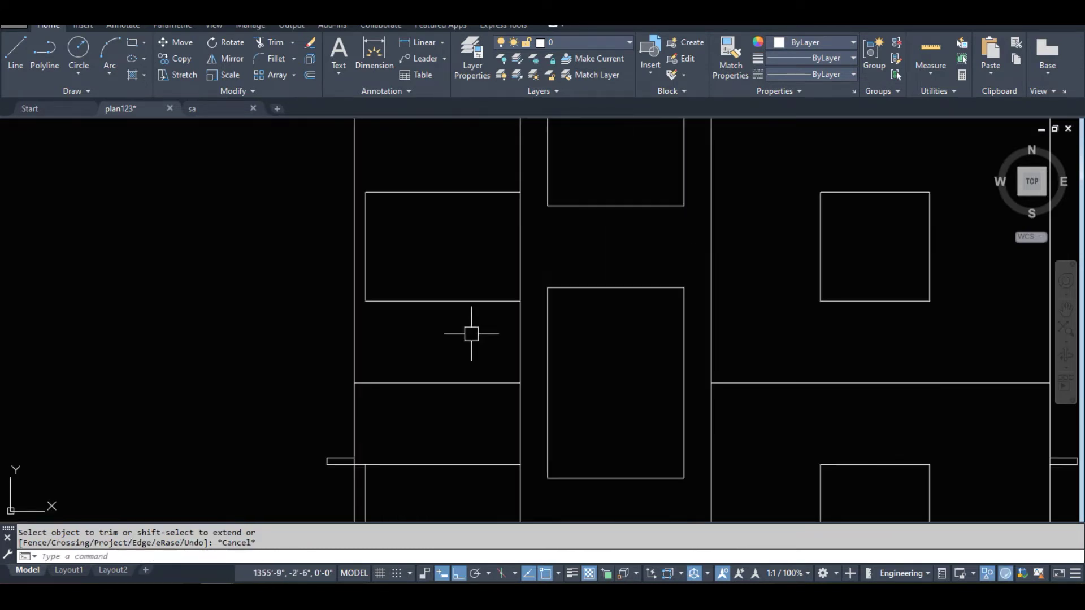
click(441, 327)
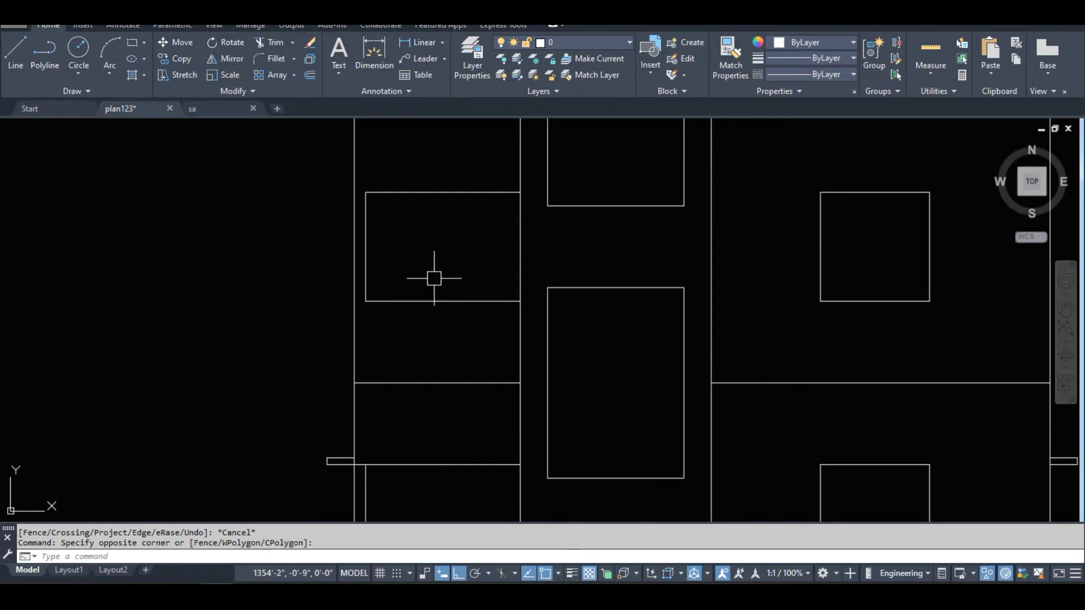
scroll(441, 340, down, 2)
mouse_move(434, 346)
middle_down()
mouse_move(431, 308)
mouse_move(442, 330)
middle_up()
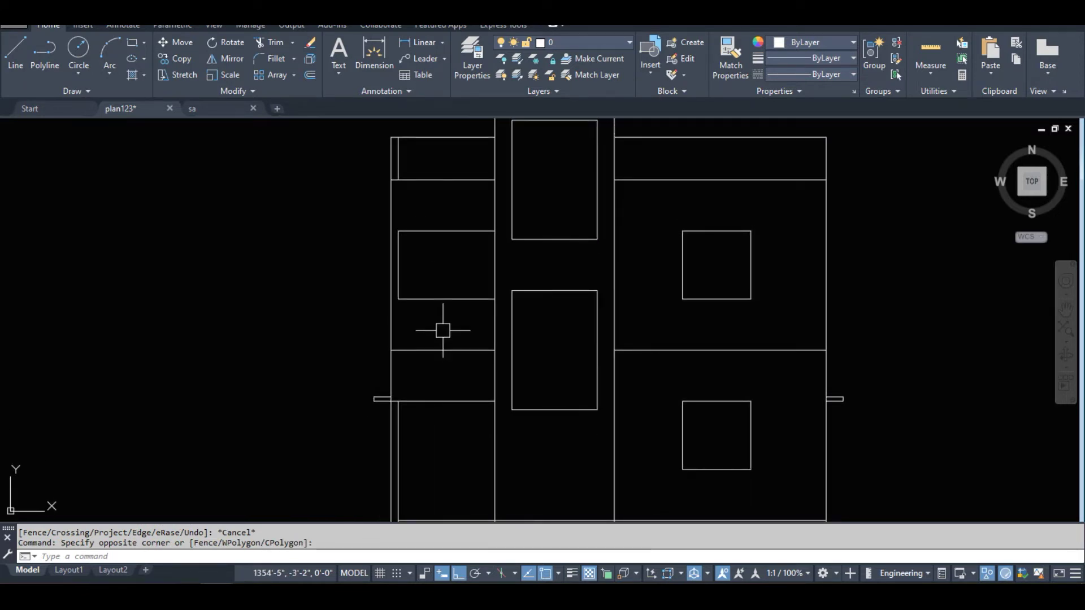
key(Return)
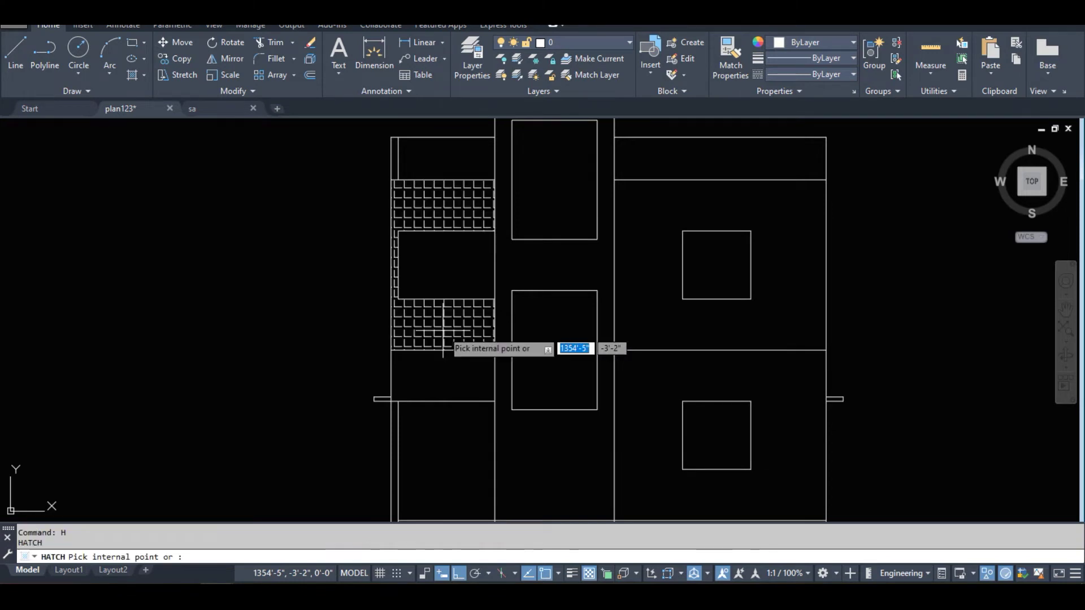
Fill the stair window panel with the PLASTI hatch pattern
key(Escape)
text(ex)
key(Return)
scroll(424, 320, up, 2)
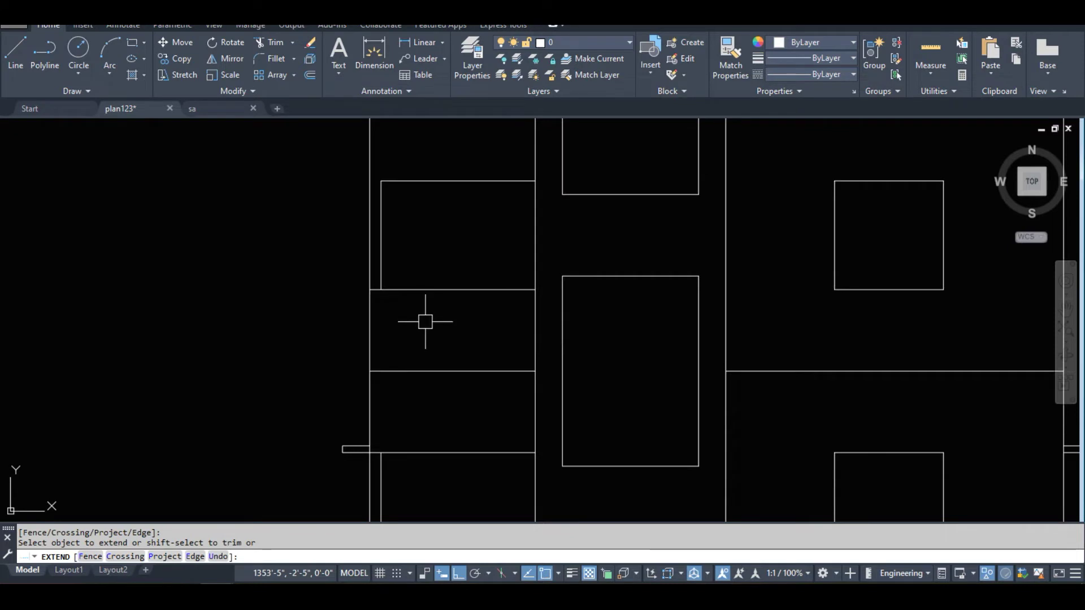
key(Escape)
text(h)
key(Return)
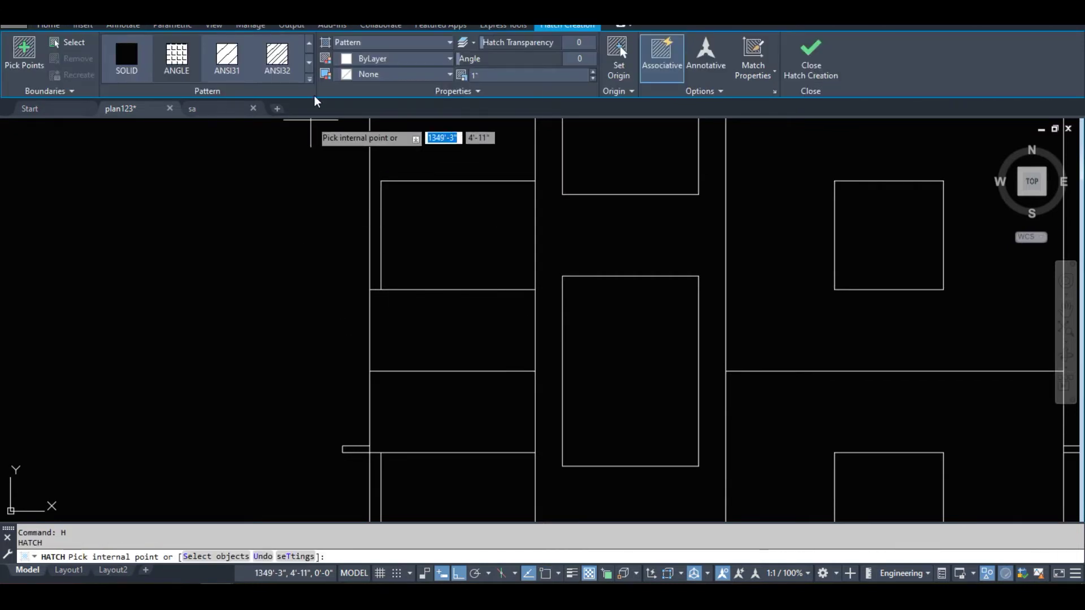
click(309, 85)
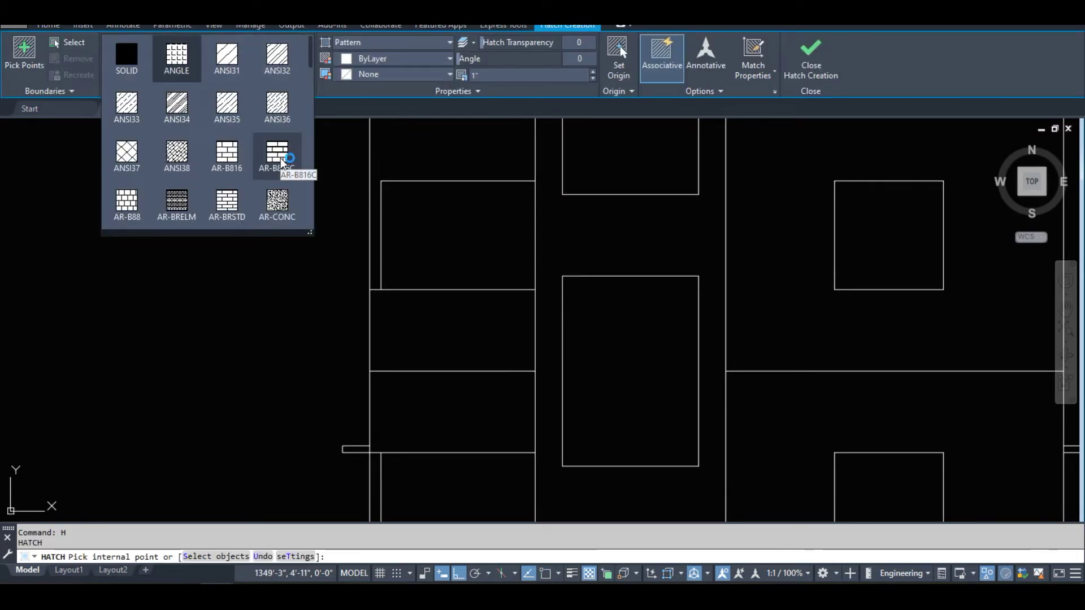
scroll(285, 161, down, 5)
click(274, 104)
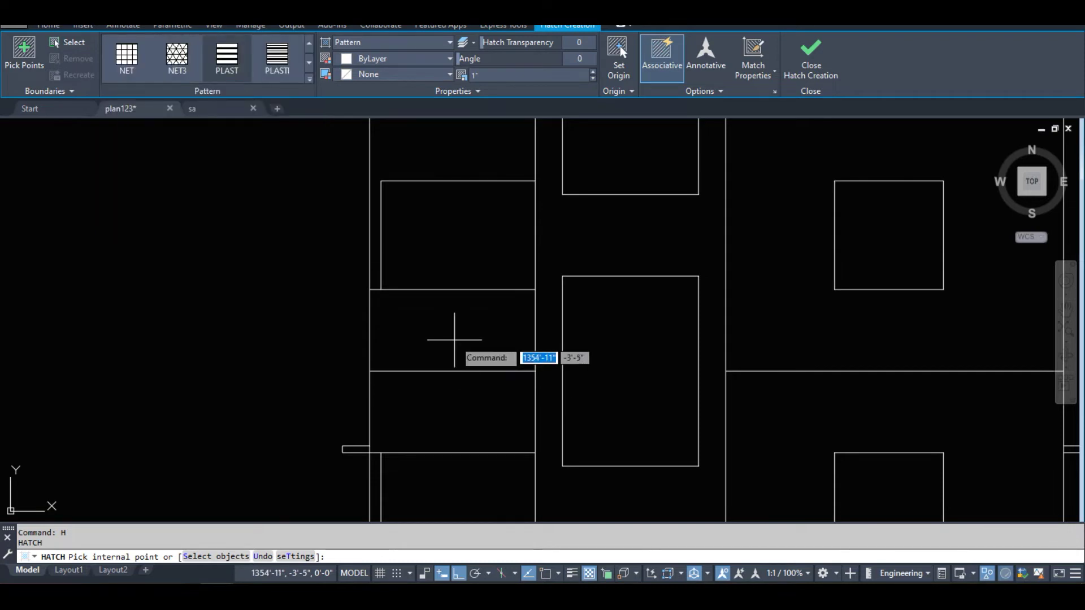
click(451, 319)
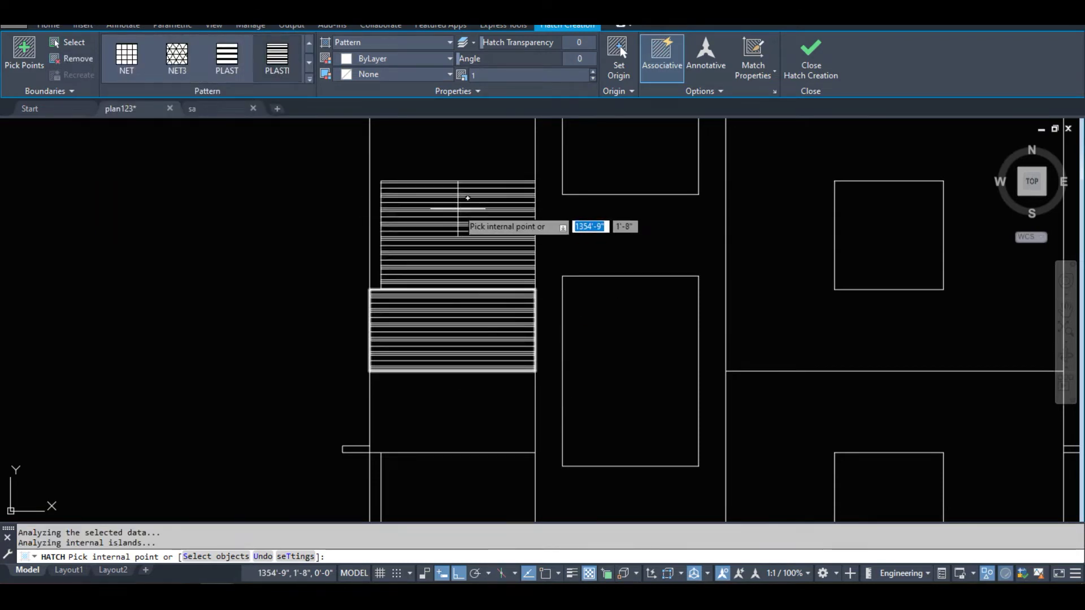
Switch the hatch to PLAST at a 90° angle, adjust its scale, and finish
click(227, 56)
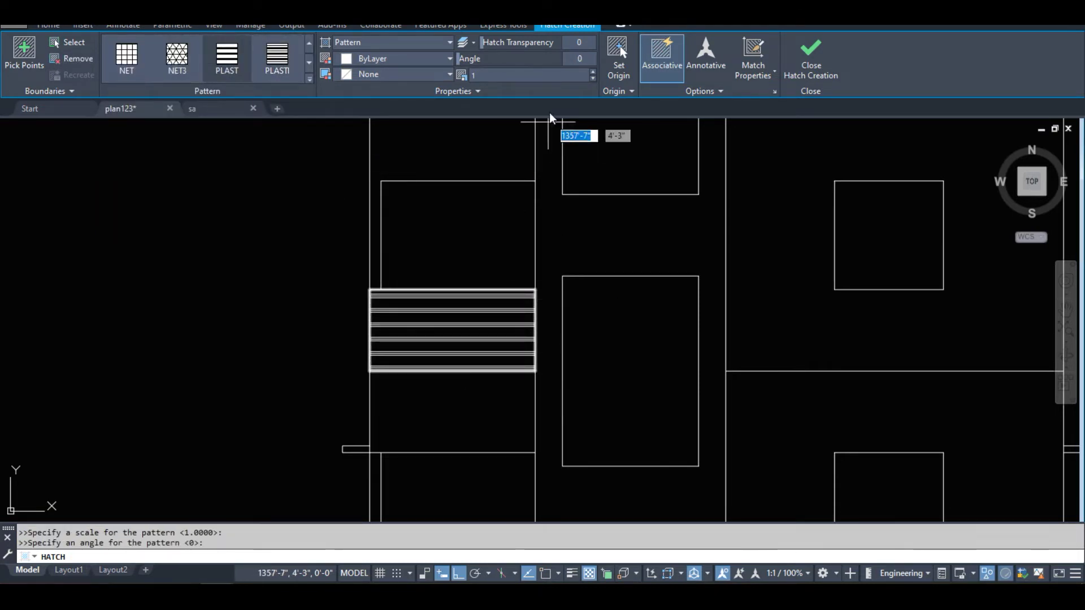
click(580, 59)
text(9)
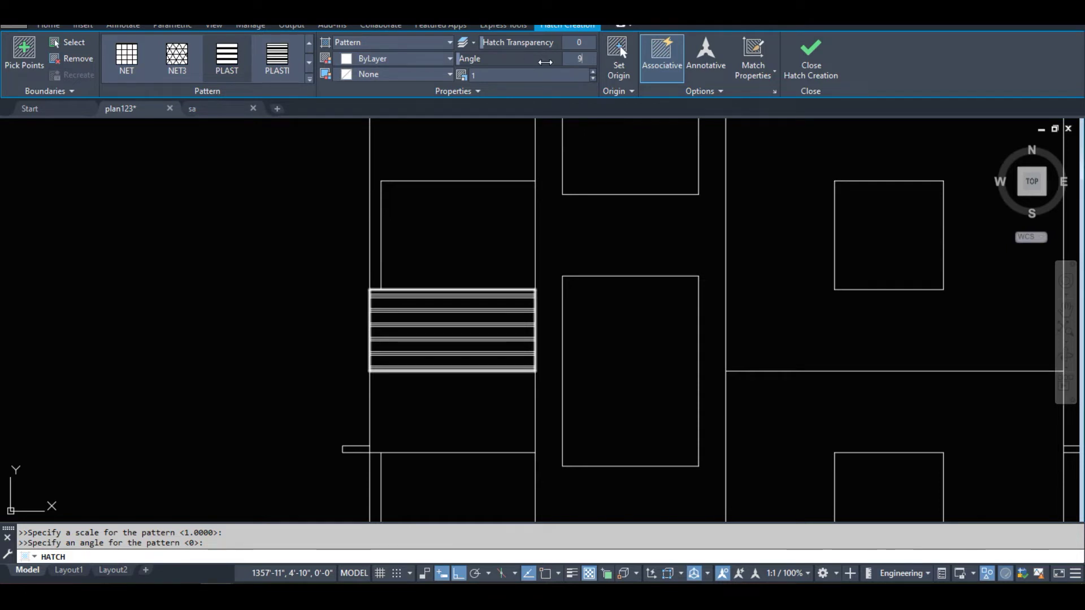
text(0)
key(Return)
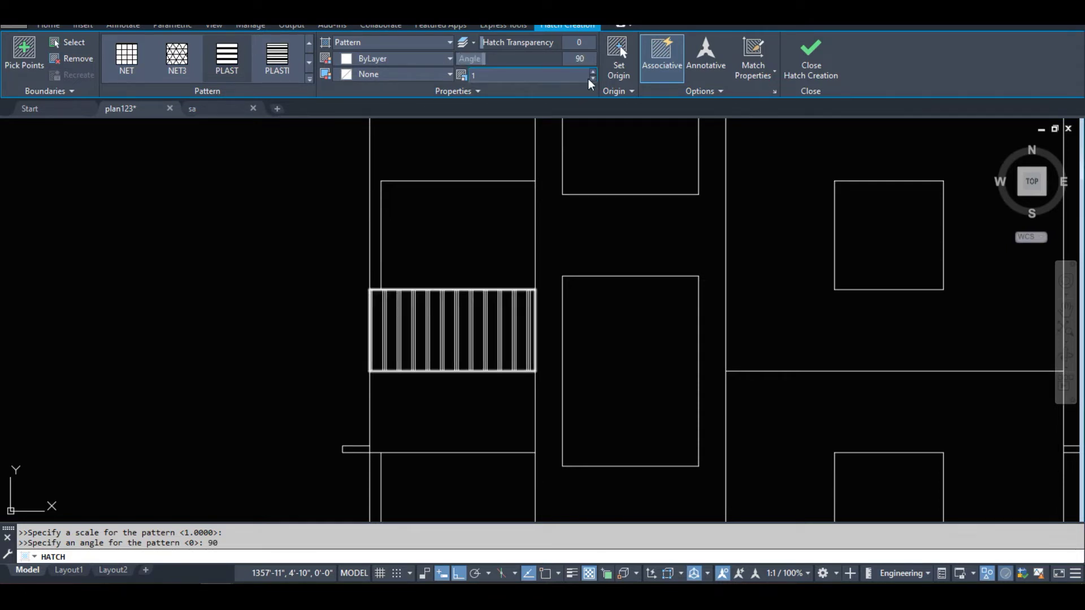
click(592, 72)
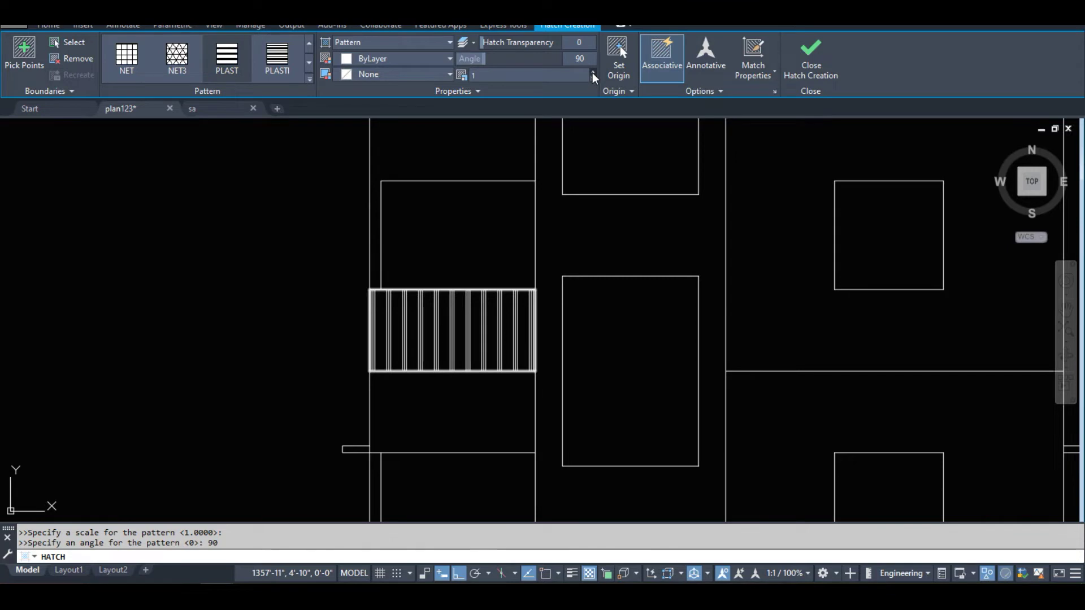
scroll(479, 353, down, 3)
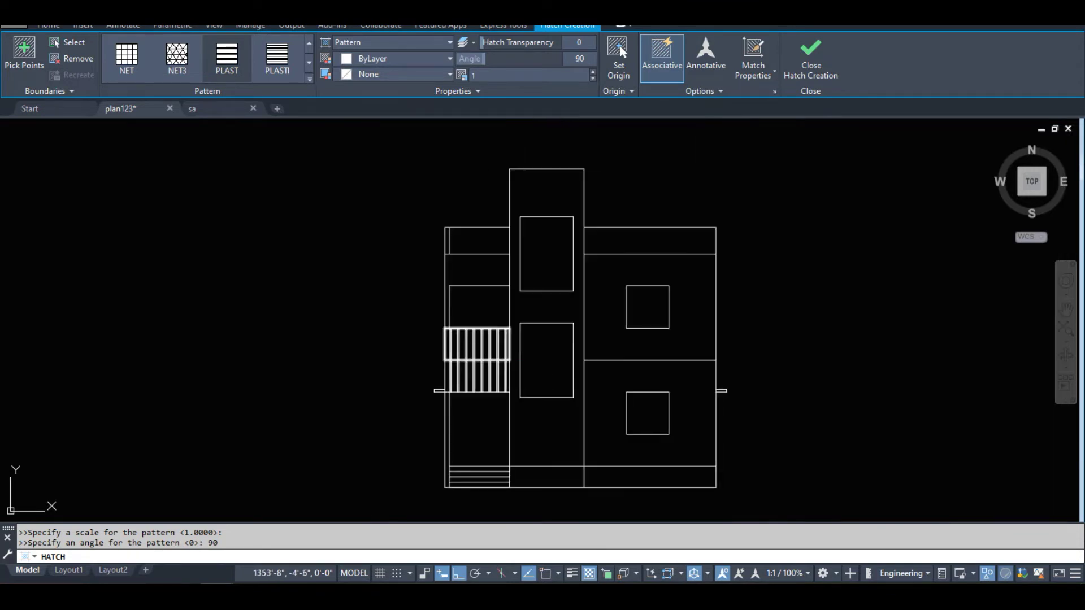
key(Return)
scroll(479, 352, up, 2)
scroll(444, 347, up, 2)
scroll(439, 361, up, 2)
scroll(446, 334, up, 2)
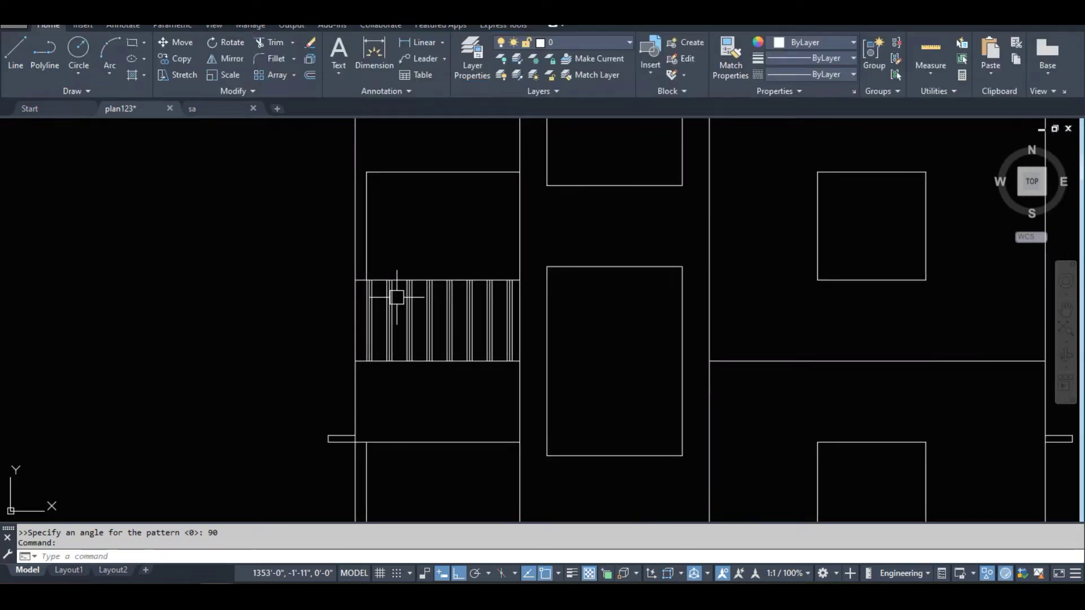
Offset the top window line by 2
scroll(414, 295, up, 2)
text(o)
key(Return)
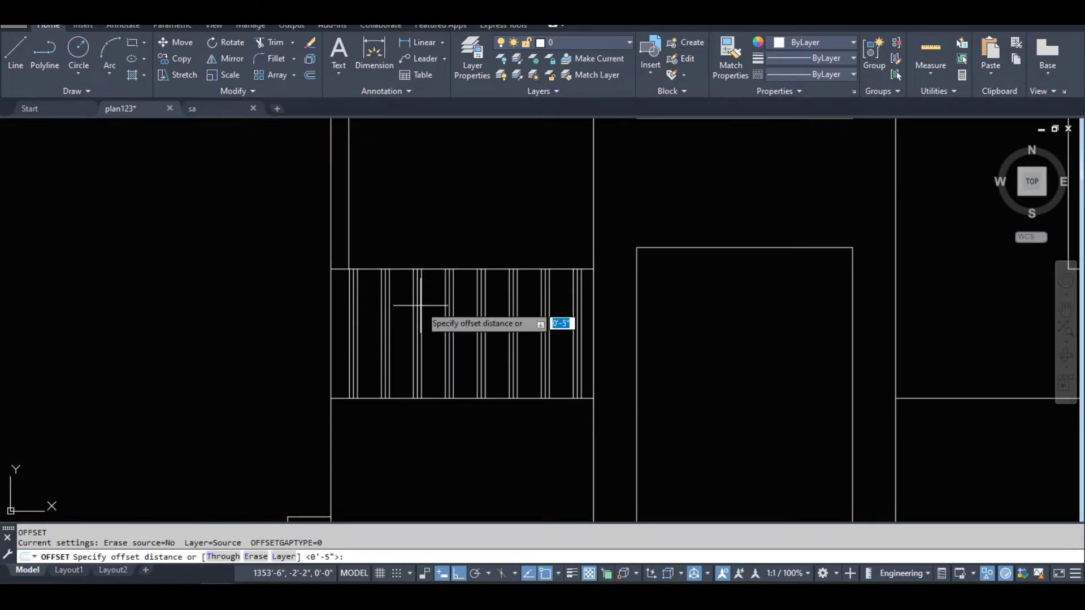
text(2)
key(Return)
scroll(421, 304, up, 2)
scroll(395, 254, up, 2)
click(373, 209)
click(369, 311)
key(Escape)
key(Escape)
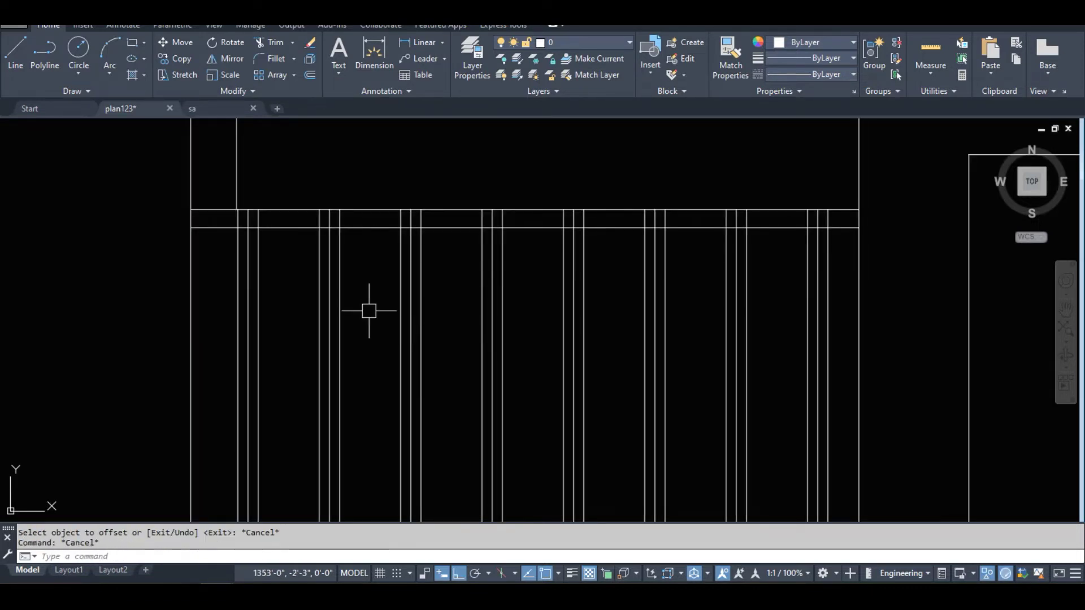
Trim a line segment at the window top against the horizontal cutting edge
text(tr)
key(Return)
click(364, 228)
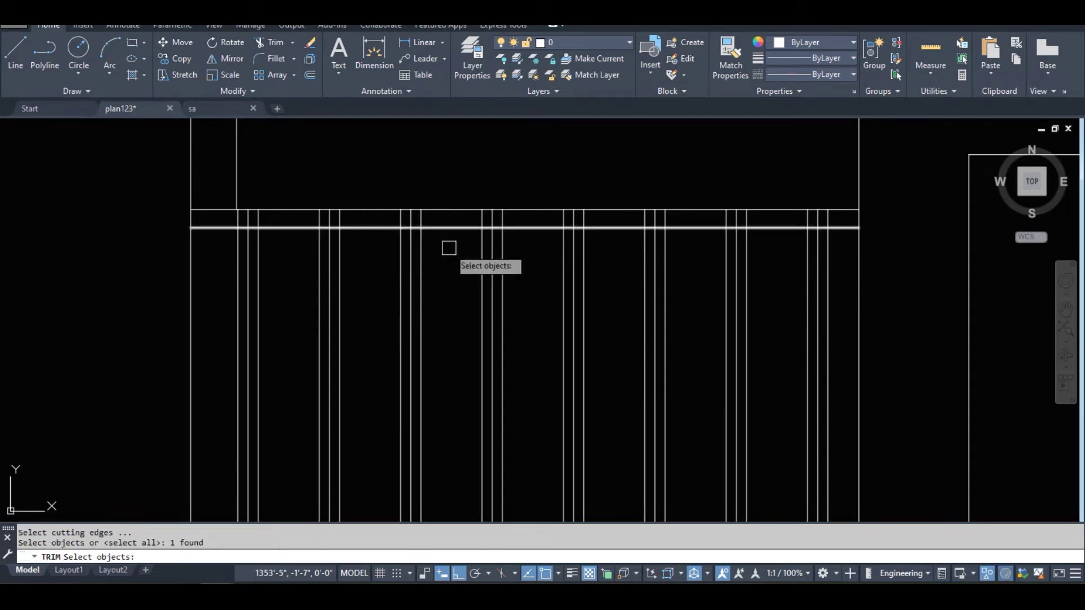
key(Return)
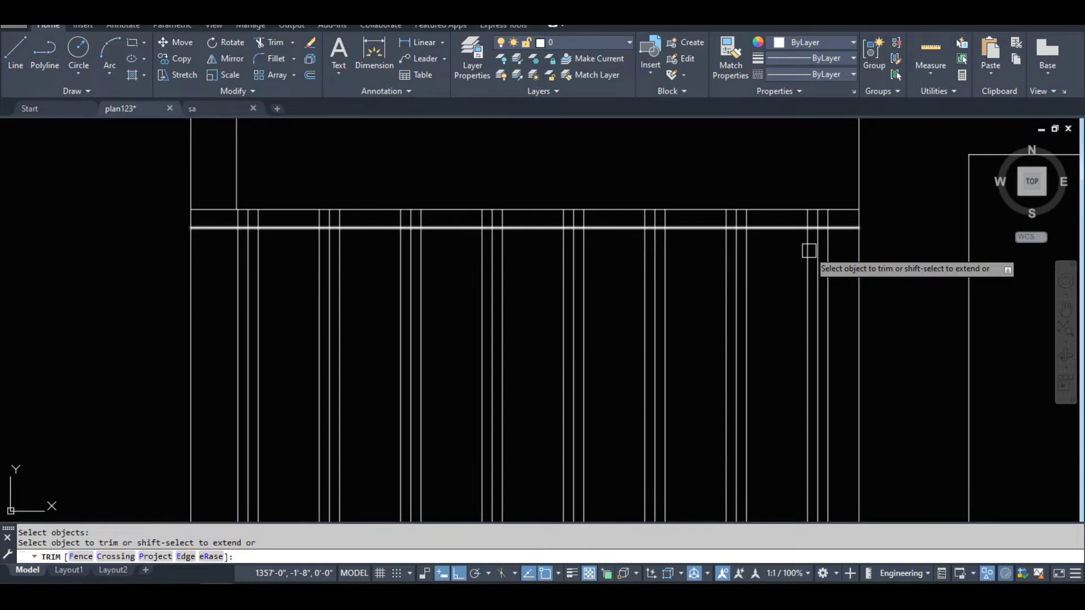
middle_drag(809, 250, 436, 214)
middle_drag(518, 250, 269, 243)
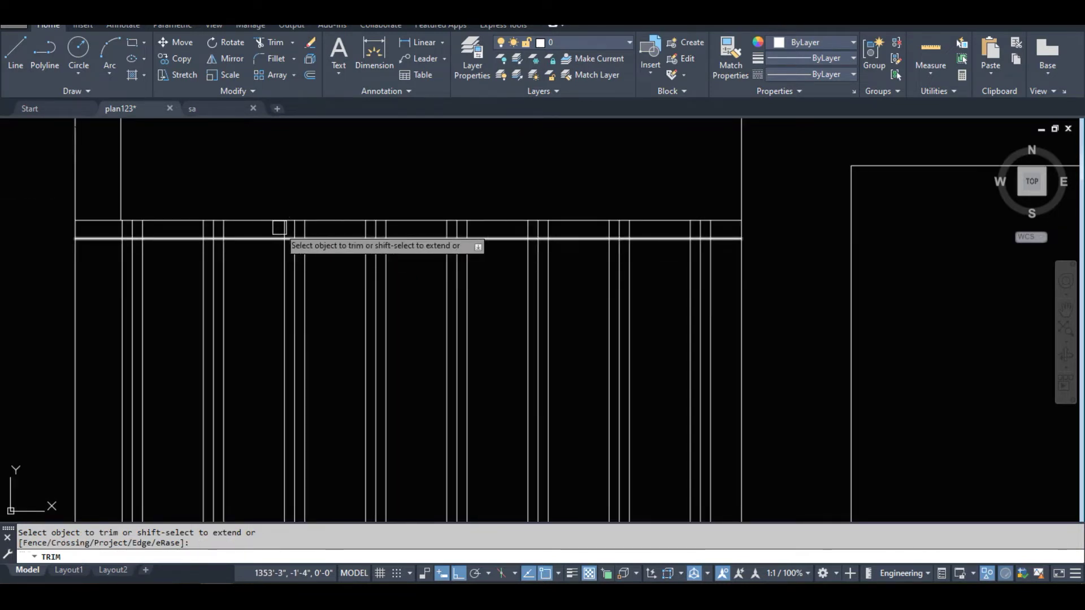
click(280, 226)
scroll(349, 295, down, 5)
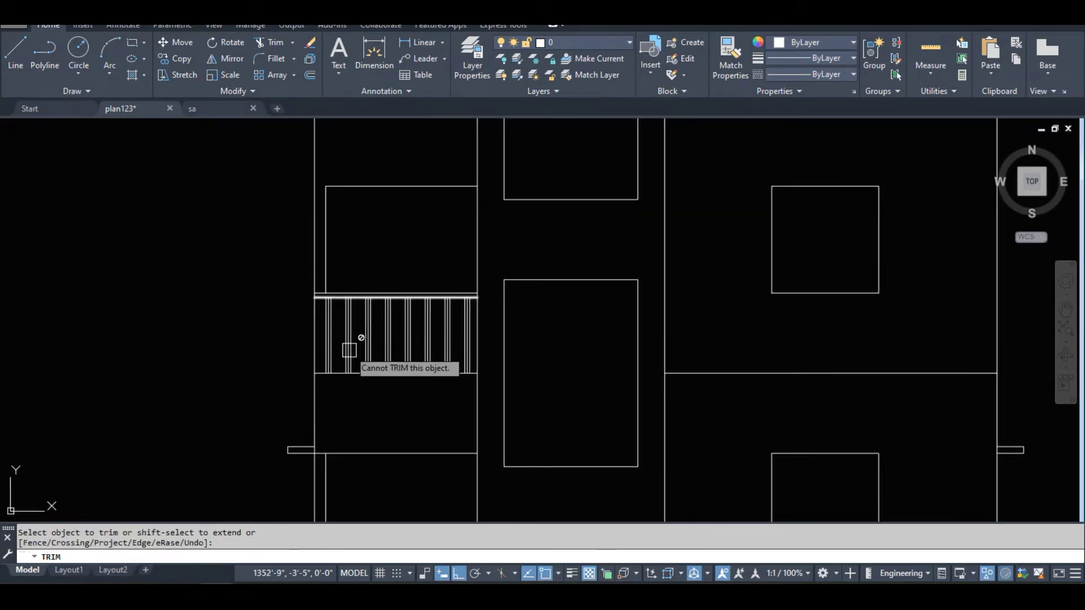
key(Escape)
scroll(336, 322, up, 3)
scroll(320, 260, up, 3)
scroll(291, 269, up, 2)
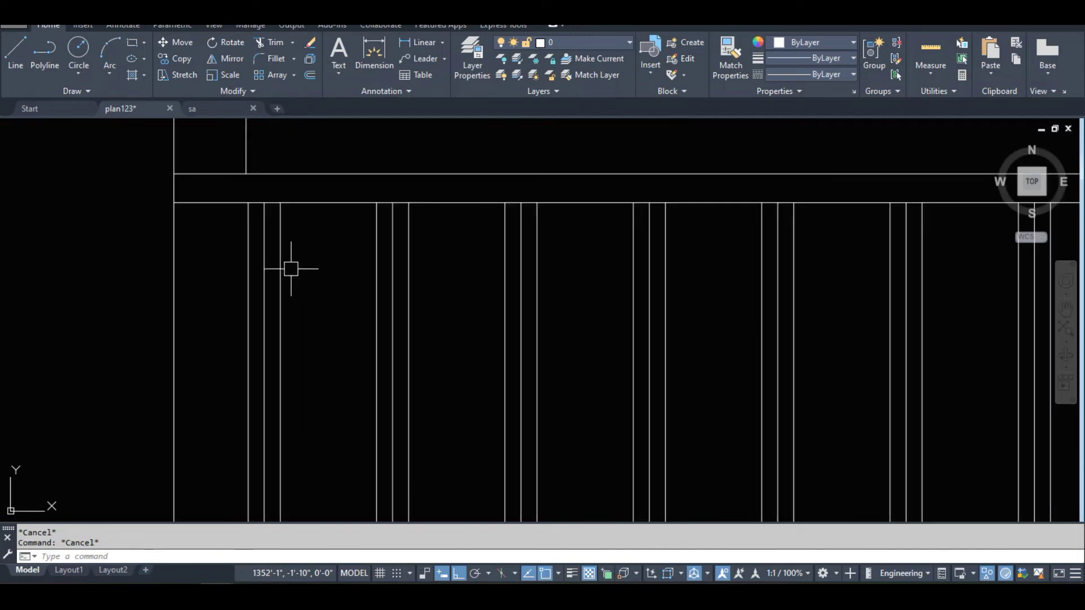
scroll(279, 267, down, 2)
Explode the window hatch and delete the extra vertical glazing lines
text(h)
key(space)
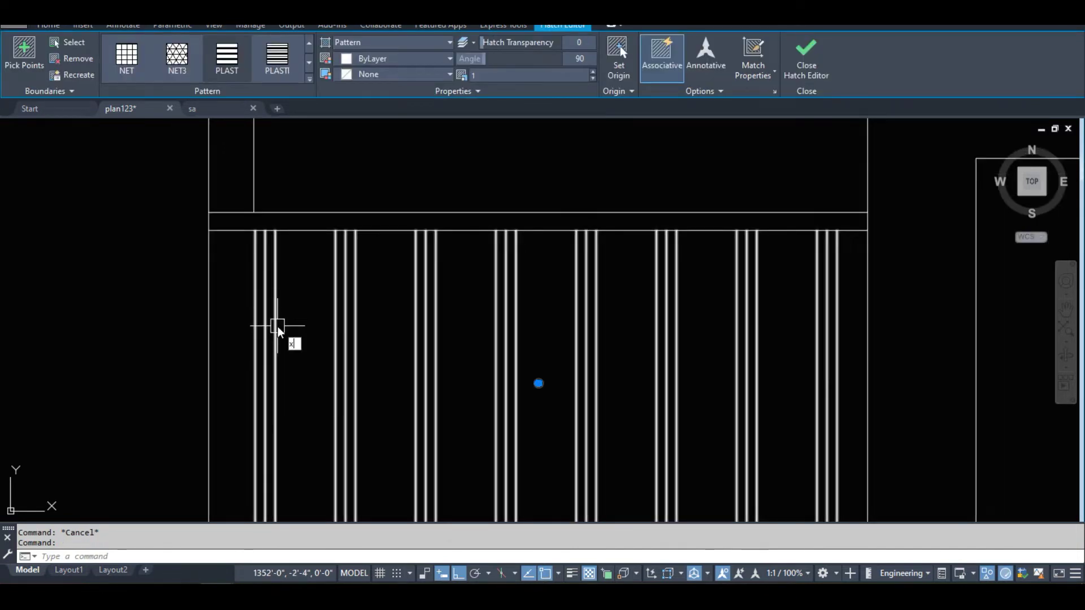
key(space)
click(264, 315)
click(348, 314)
click(425, 319)
click(506, 332)
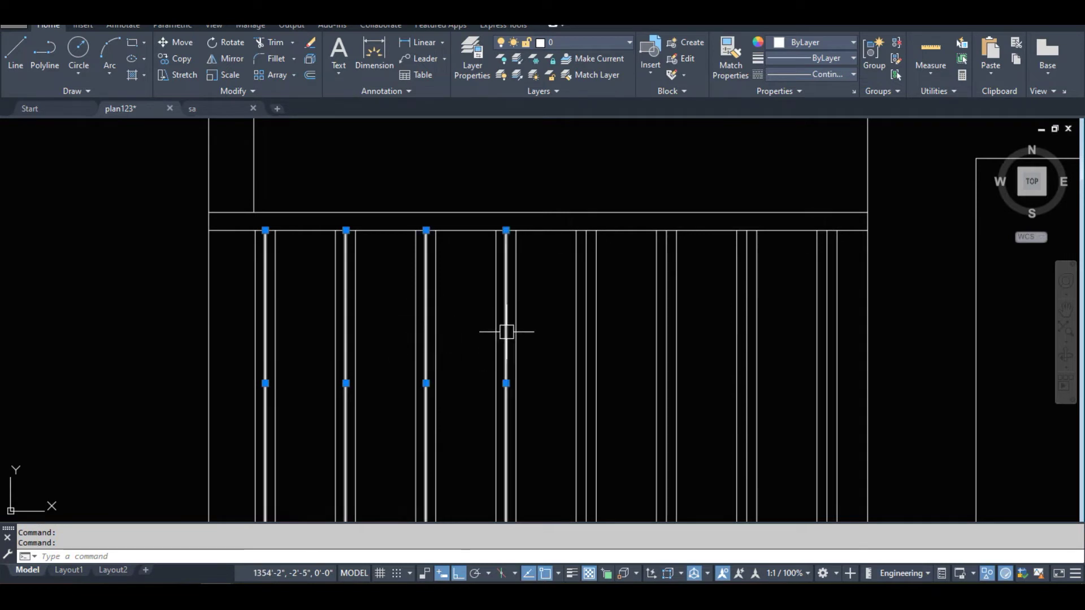
click(670, 360)
click(748, 368)
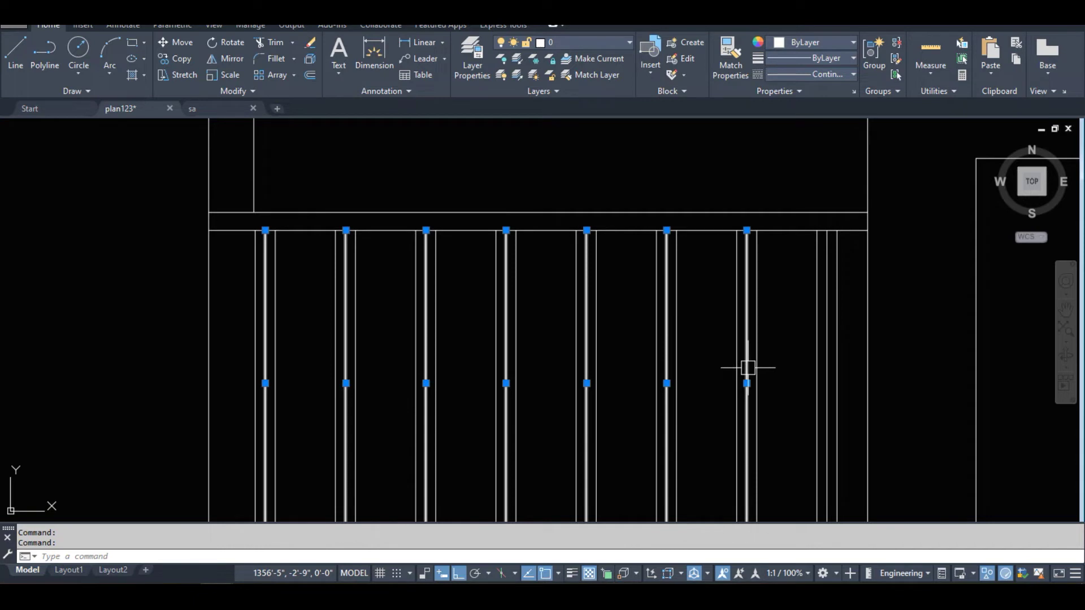
click(826, 391)
key(Delete)
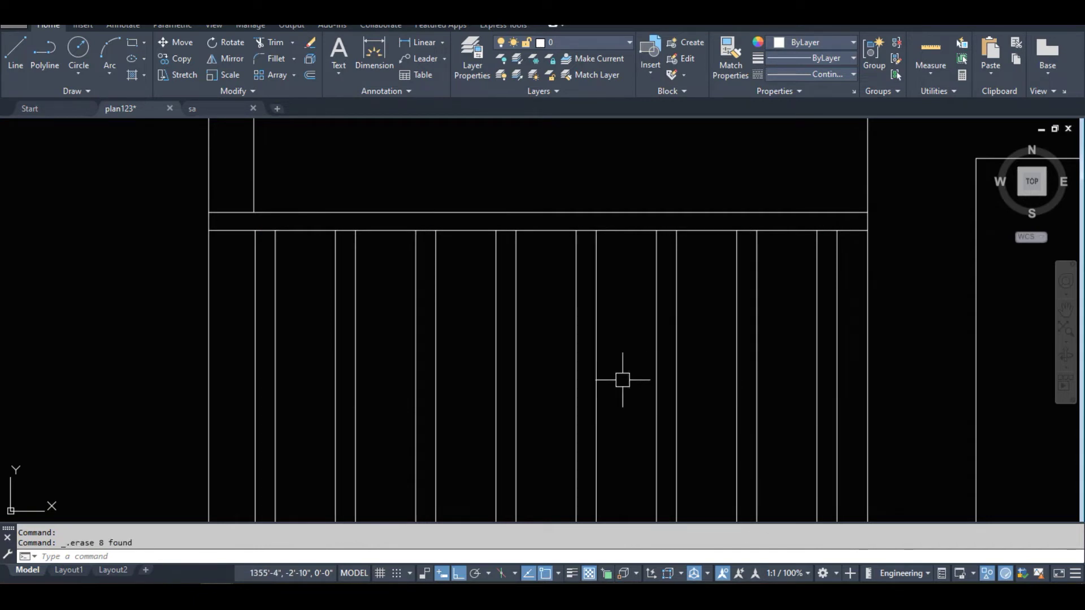
scroll(622, 380, down, 5)
mouse_move(502, 381)
middle_down()
mouse_move(339, 356)
mouse_move(359, 369)
middle_up()
scroll(323, 355, down, 3)
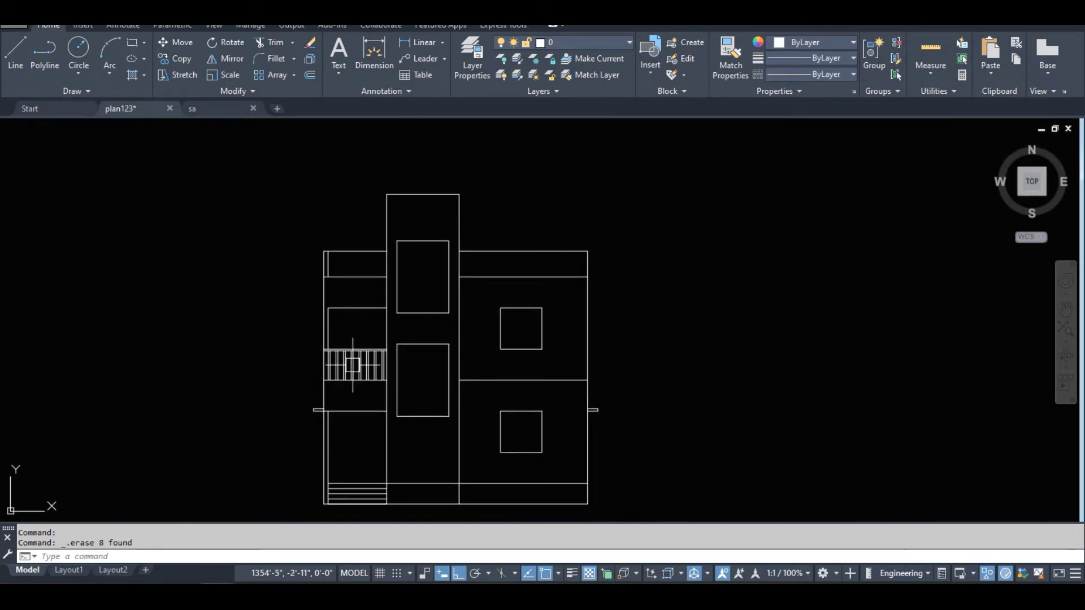
scroll(359, 368, up, 5)
scroll(396, 316, up, 1)
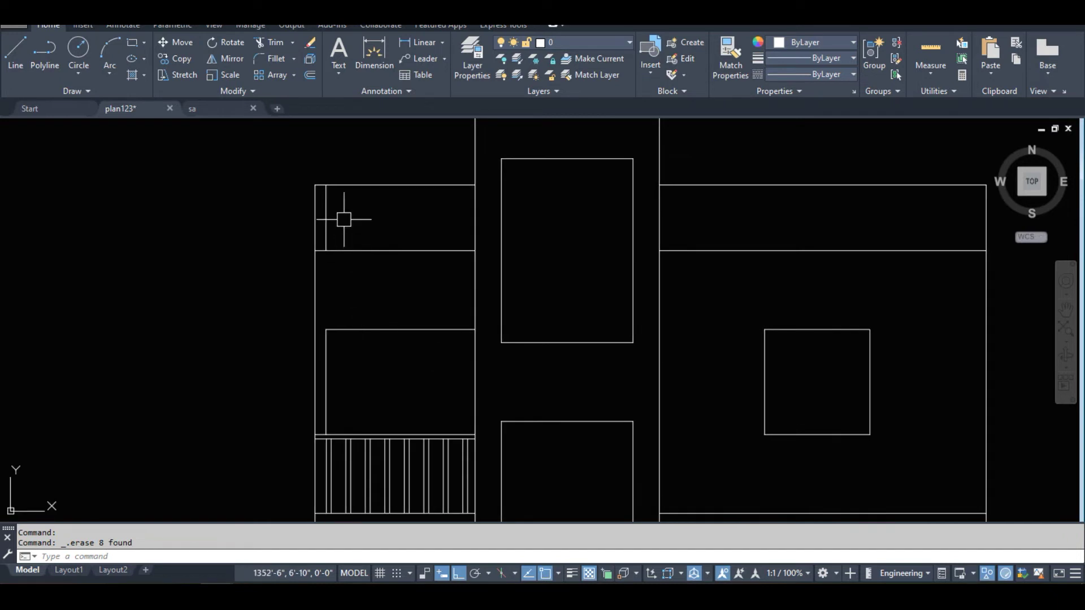
Erase the stray vertical line in the left wing and pan around to check the elevation
click(327, 218)
key(Delete)
scroll(431, 298, down, 5)
scroll(417, 223, up, 2)
scroll(474, 242, up, 2)
mouse_move(475, 242)
middle_down()
mouse_move(525, 315)
mouse_move(579, 280)
middle_up()
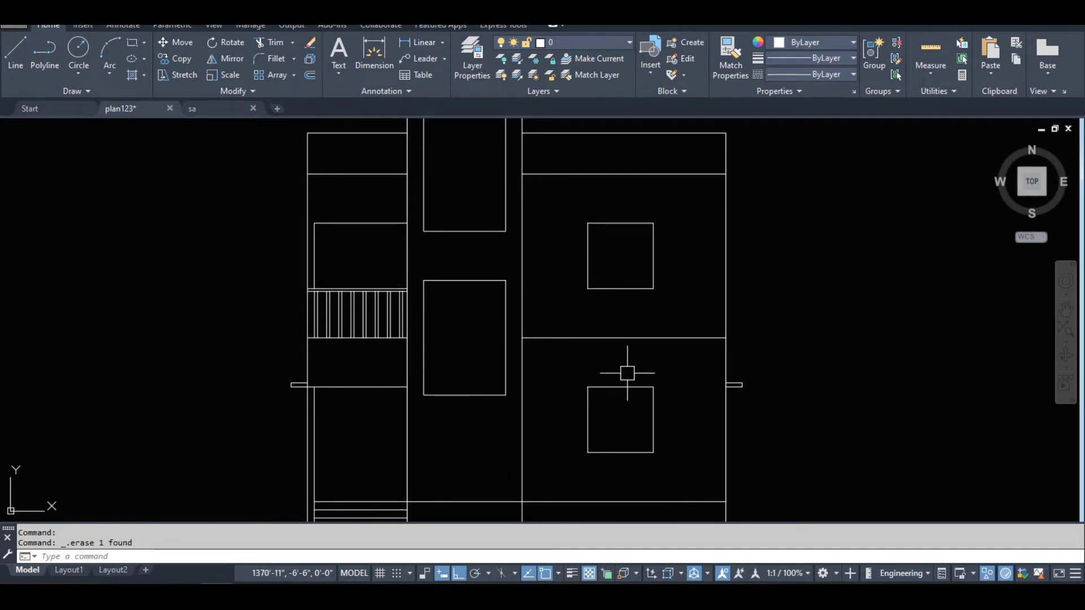
middle_drag(626, 371, 629, 306)
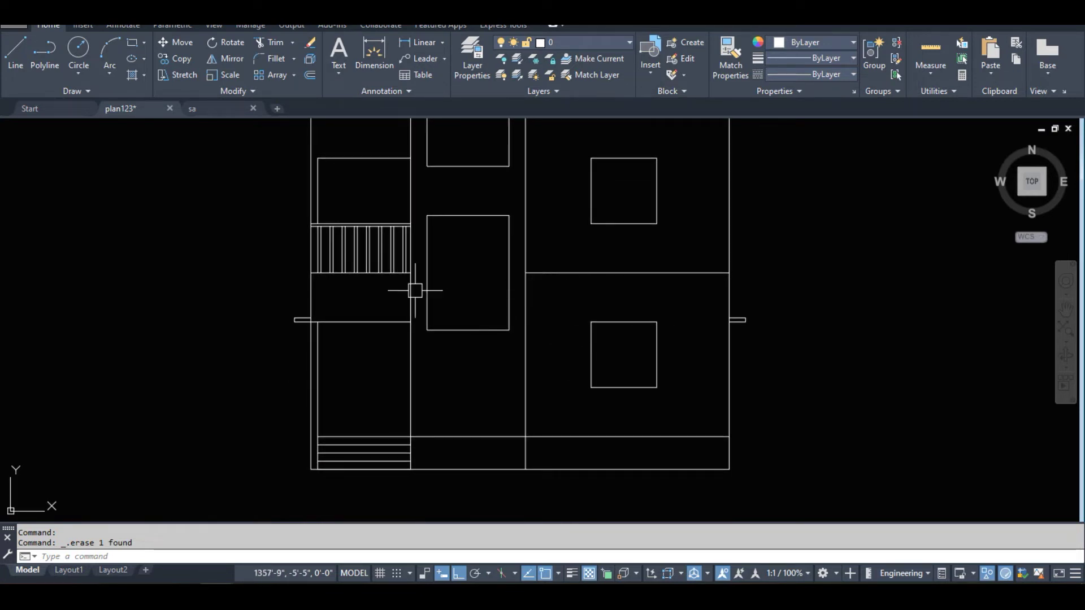
mouse_move(564, 286)
middle_down()
mouse_move(467, 337)
mouse_move(434, 388)
middle_up()
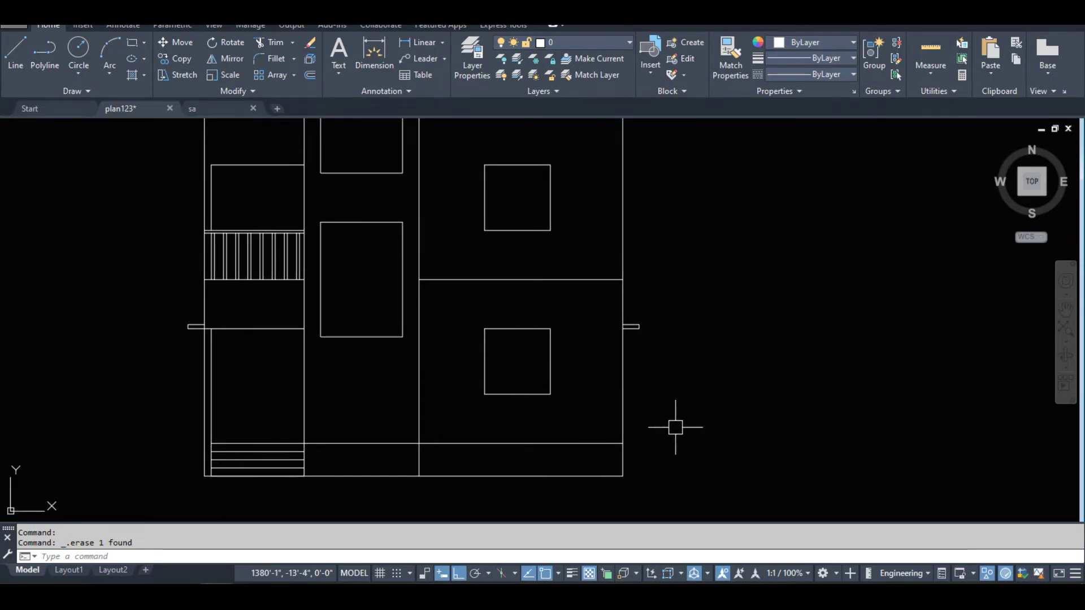
middle_drag(620, 430, 505, 416)
mouse_move(524, 357)
middle_down()
mouse_move(508, 388)
mouse_move(497, 500)
mouse_move(514, 390)
middle_up()
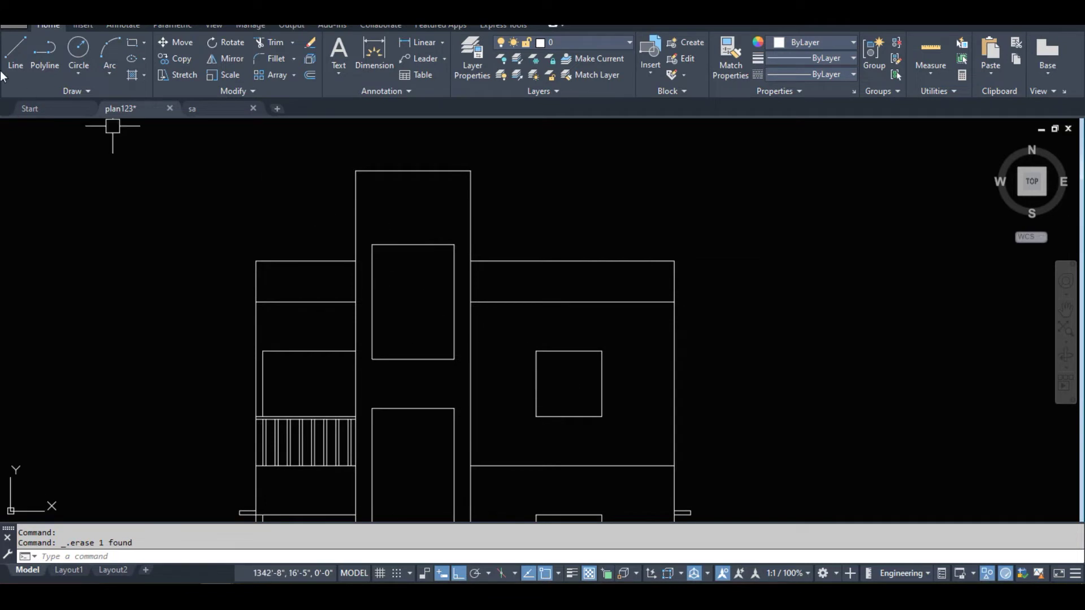
click(16, 53)
Draw the coping cap outline on the tower top with 6-inch and 4-inch segments
scroll(273, 120, up, 2)
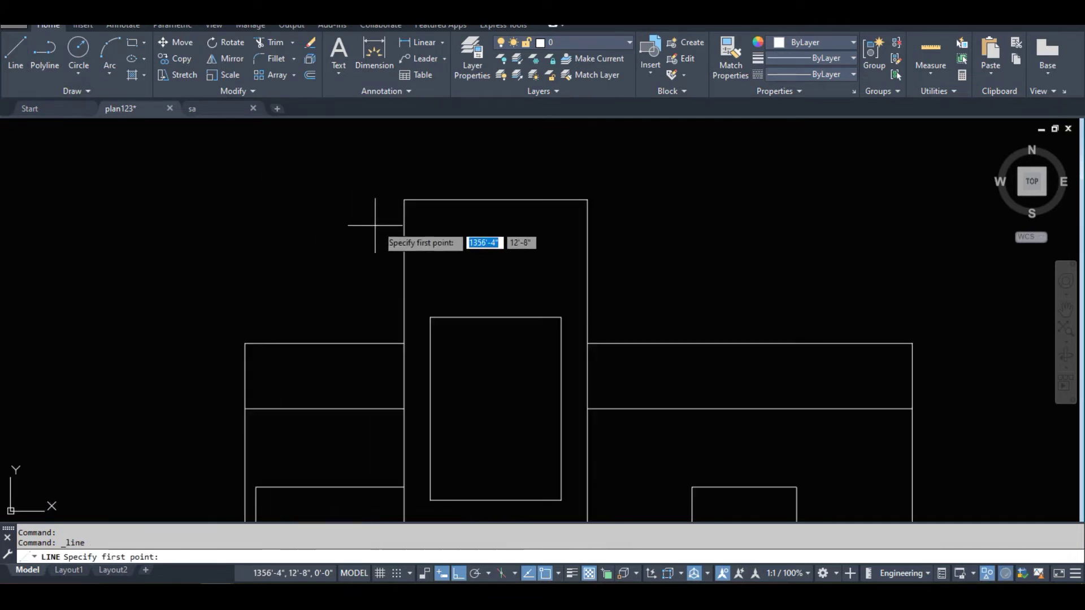
click(404, 199)
text(6)
key(Return)
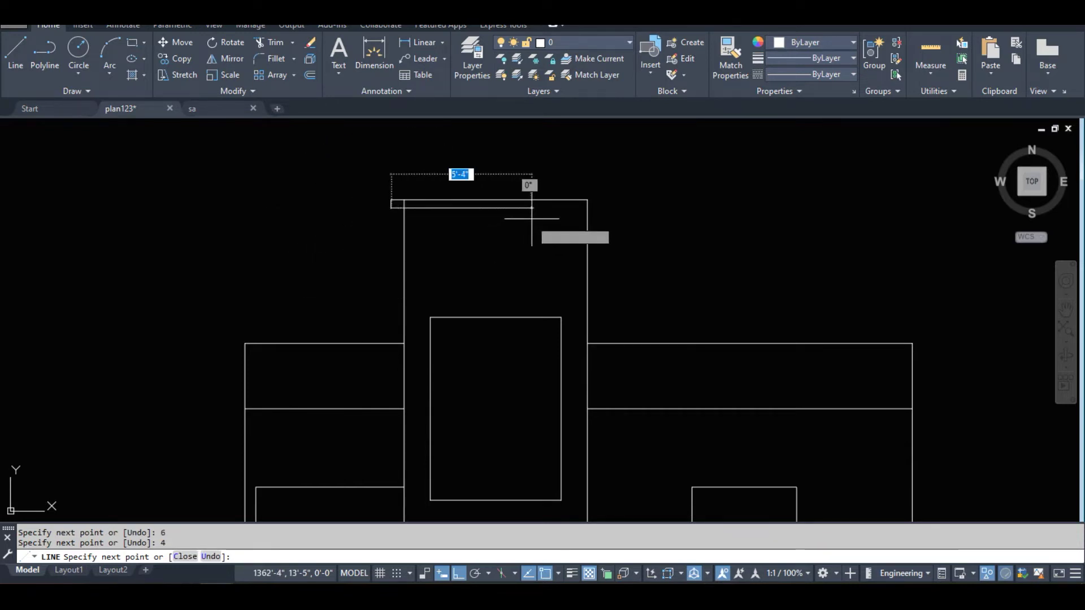
scroll(541, 220, up, 2)
click(615, 201)
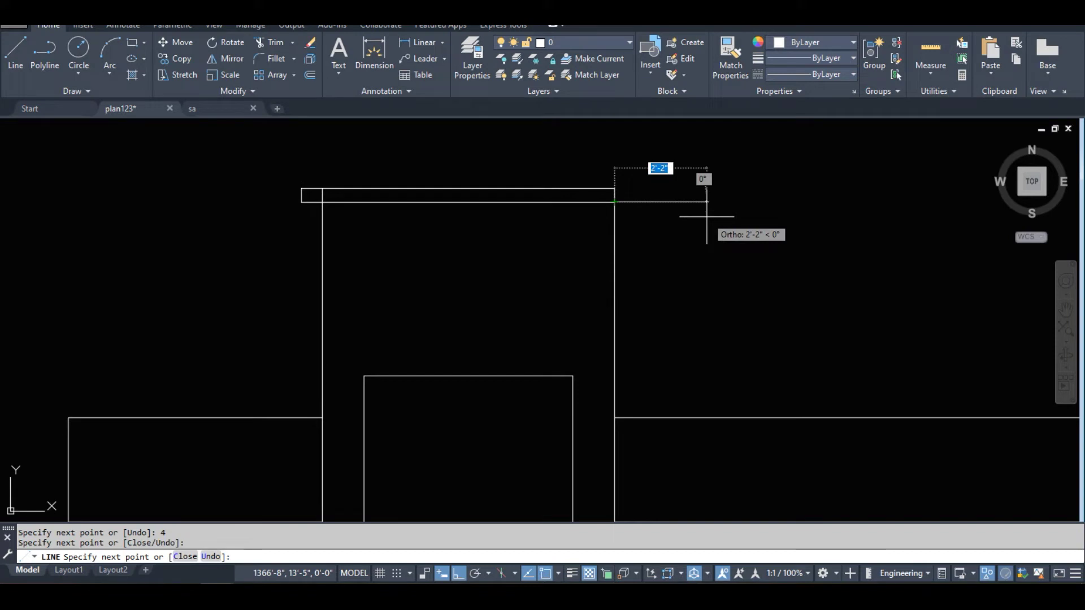
text(64)
key(Return)
scroll(644, 159, up, 2)
click(609, 204)
key(Return)
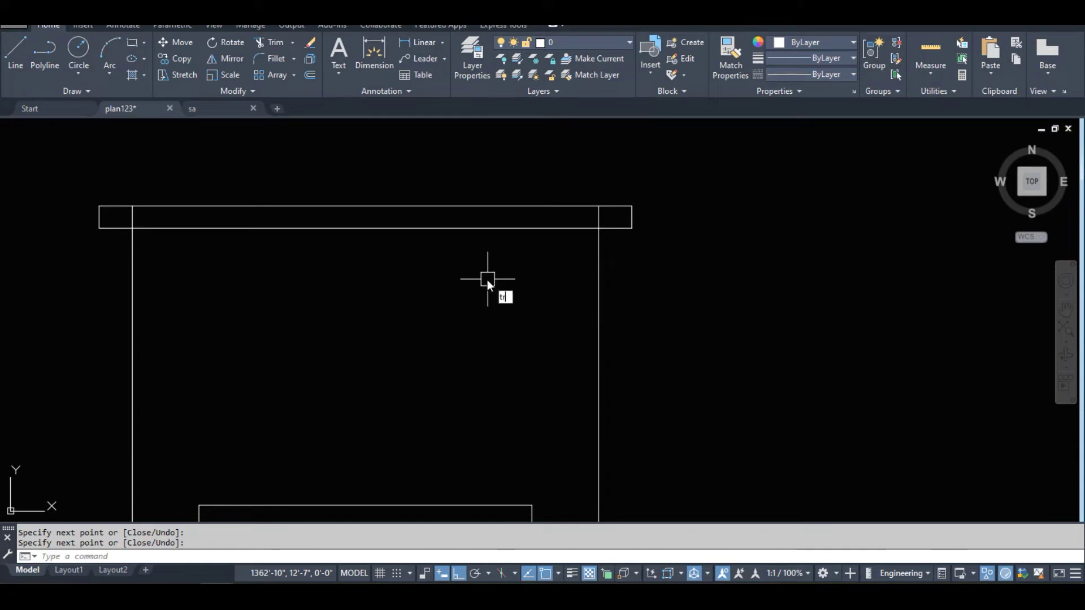
Trim the wall lines crossing the top beam with a fence, then pan out over the elevation
text(tr)
key(Return)
drag(609, 215, 225, 215)
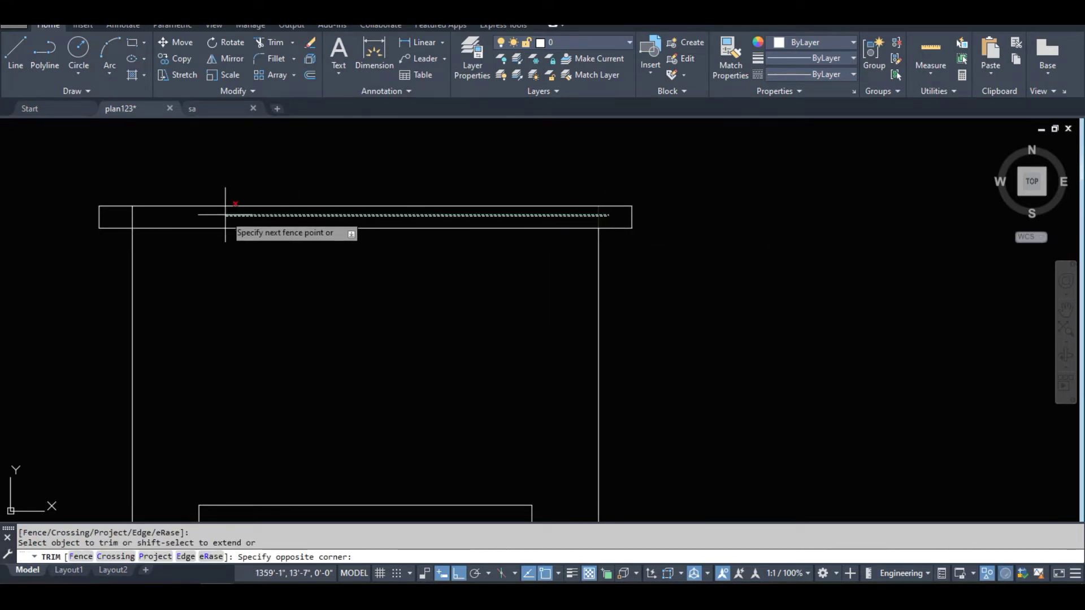
scroll(396, 215, down, 6)
key(Return)
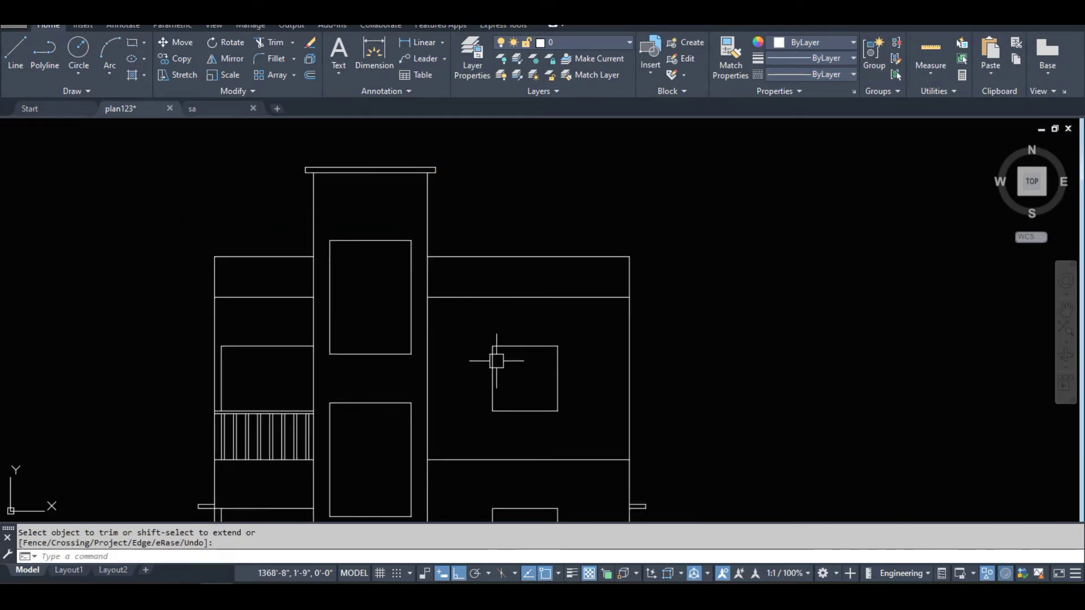
middle_drag(496, 361, 499, 343)
middle_drag(323, 378, 337, 359)
scroll(336, 359, down, 3)
middle_drag(444, 408, 446, 403)
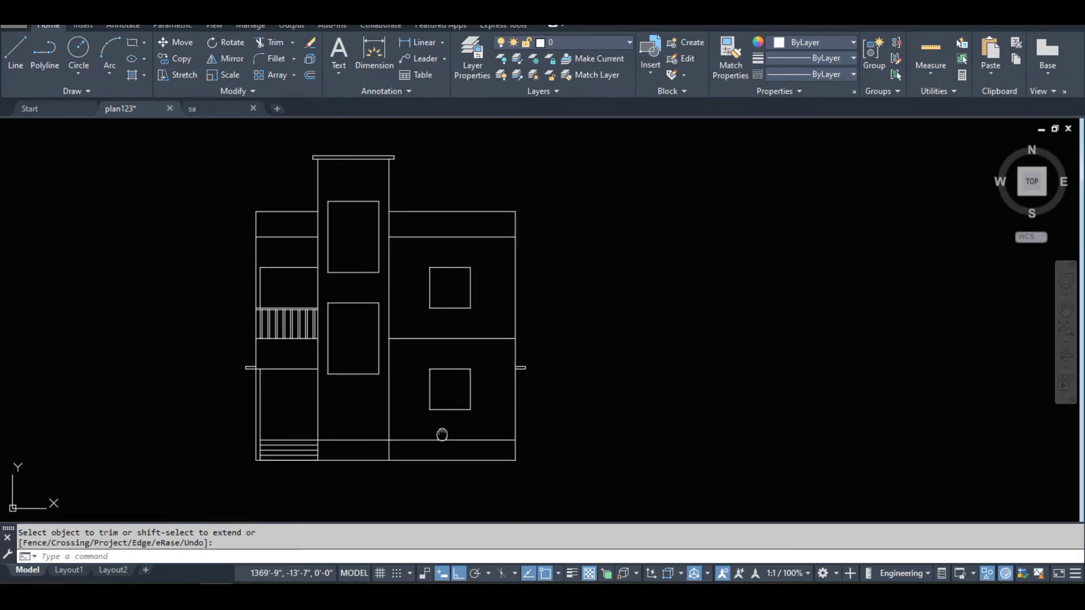
middle_drag(417, 326, 429, 326)
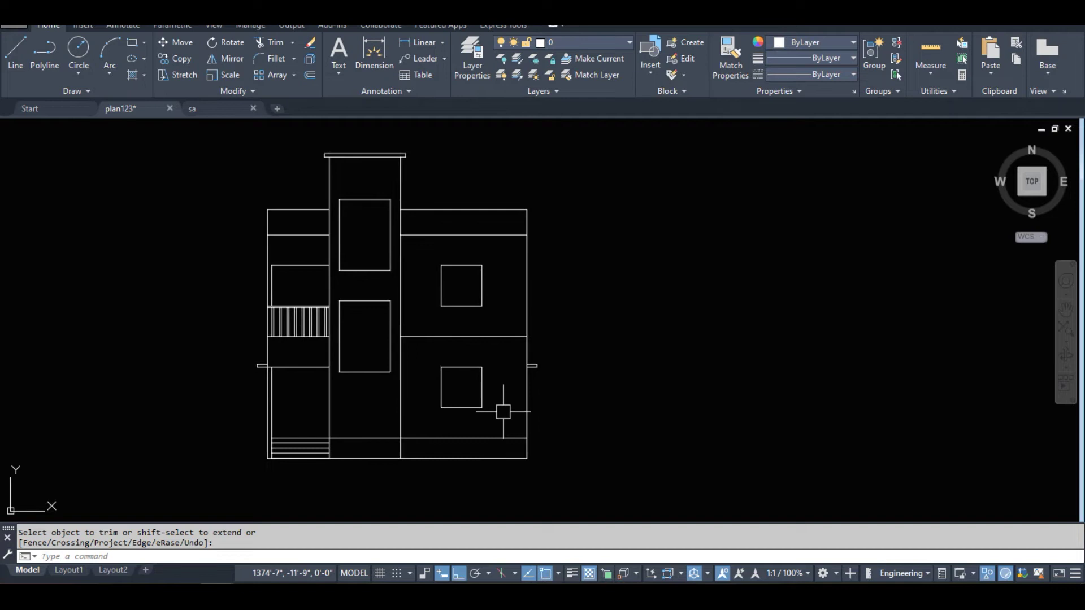
scroll(503, 412, up, 2)
middle_drag(520, 380, 526, 361)
click(16, 65)
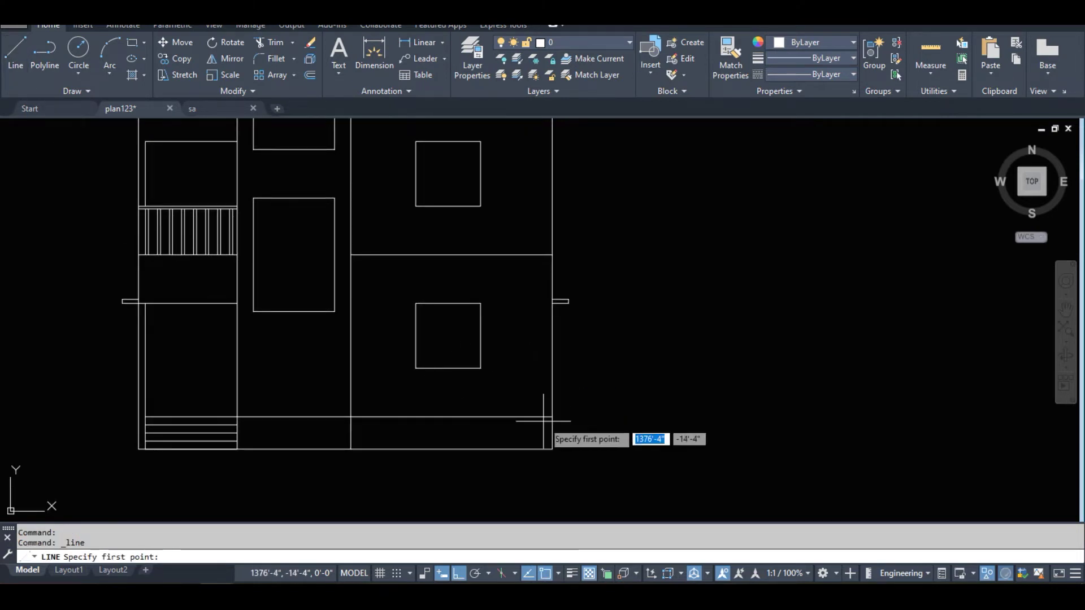
Draw the right-end plinth projection: 6 inches out, 2'0 up, closing back onto the base line
click(556, 418)
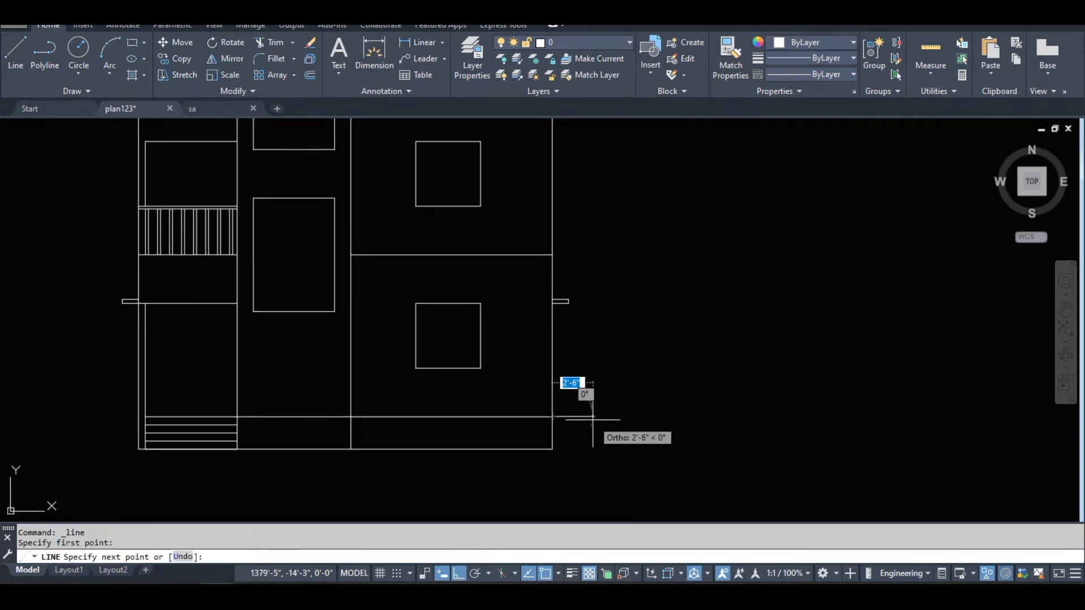
text(26)
key(Return)
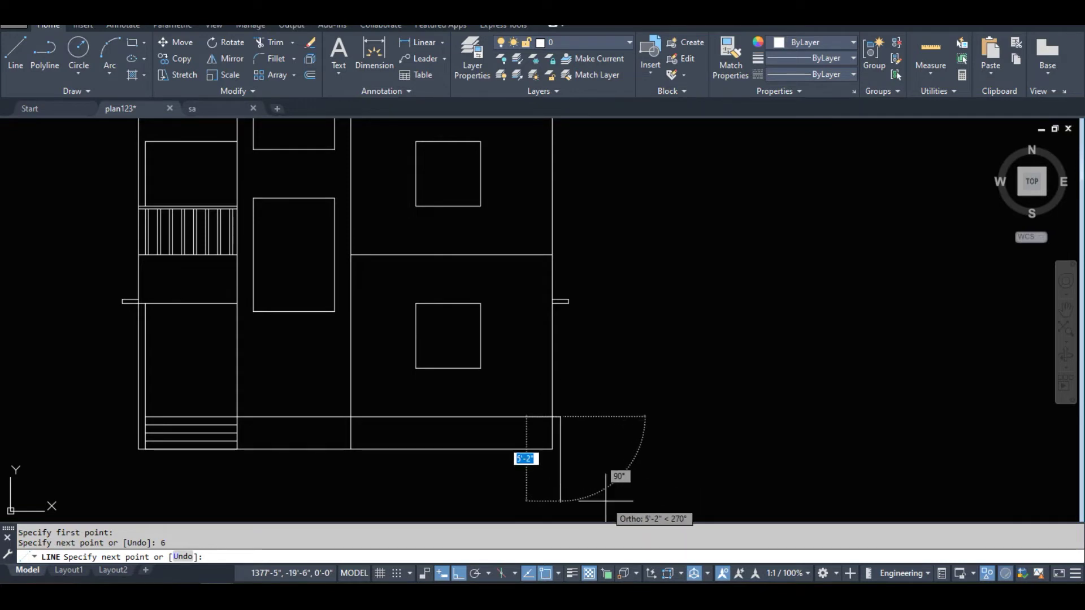
text(2'0.)
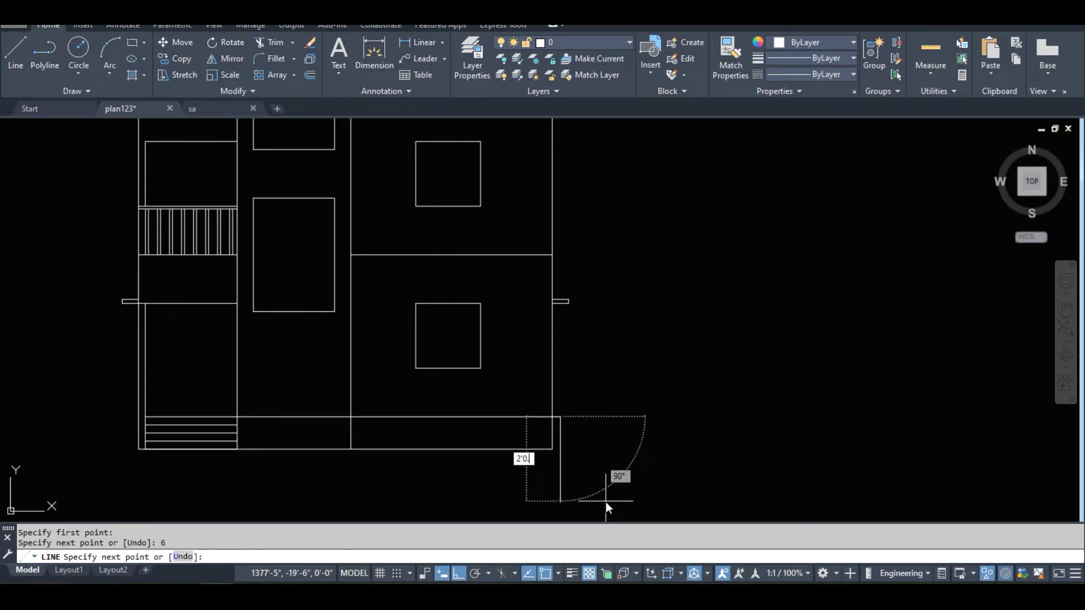
key(BackSpace)
key(Return)
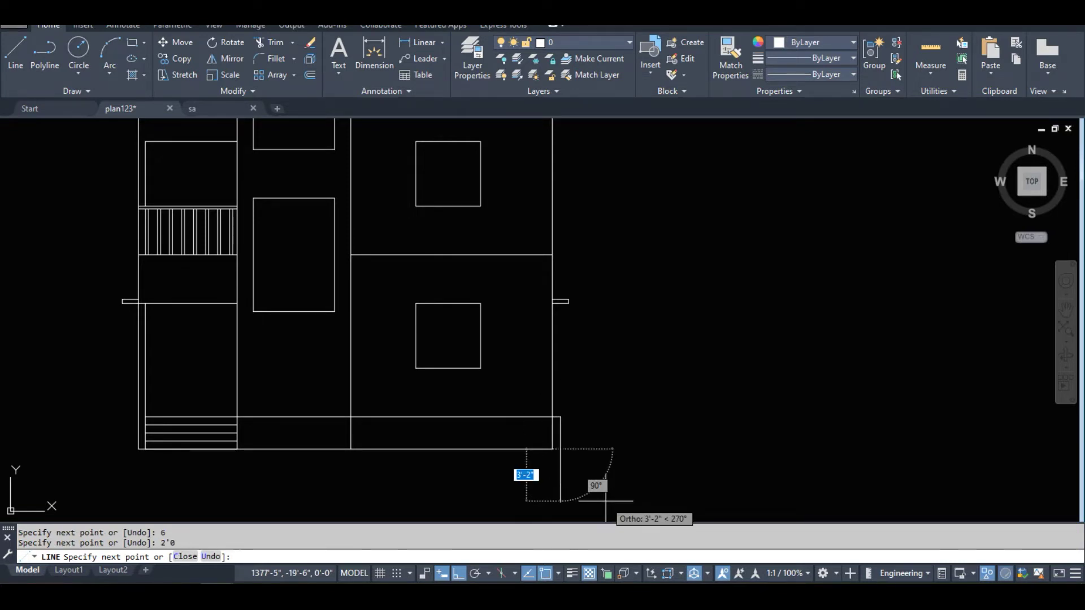
scroll(611, 446, up, 4)
click(460, 456)
key(Return)
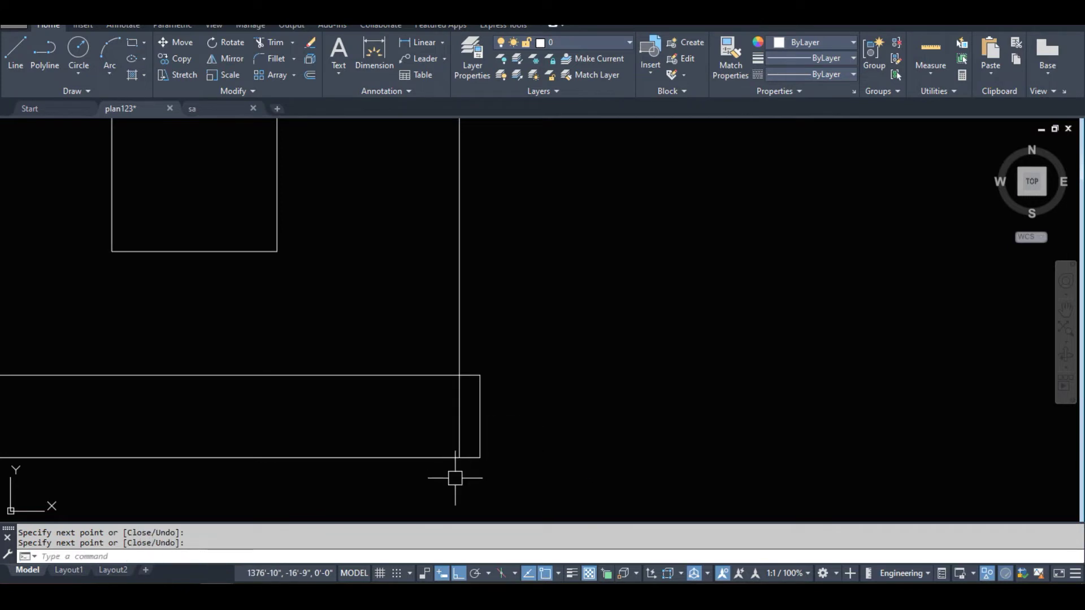
text(tr)
key(Return)
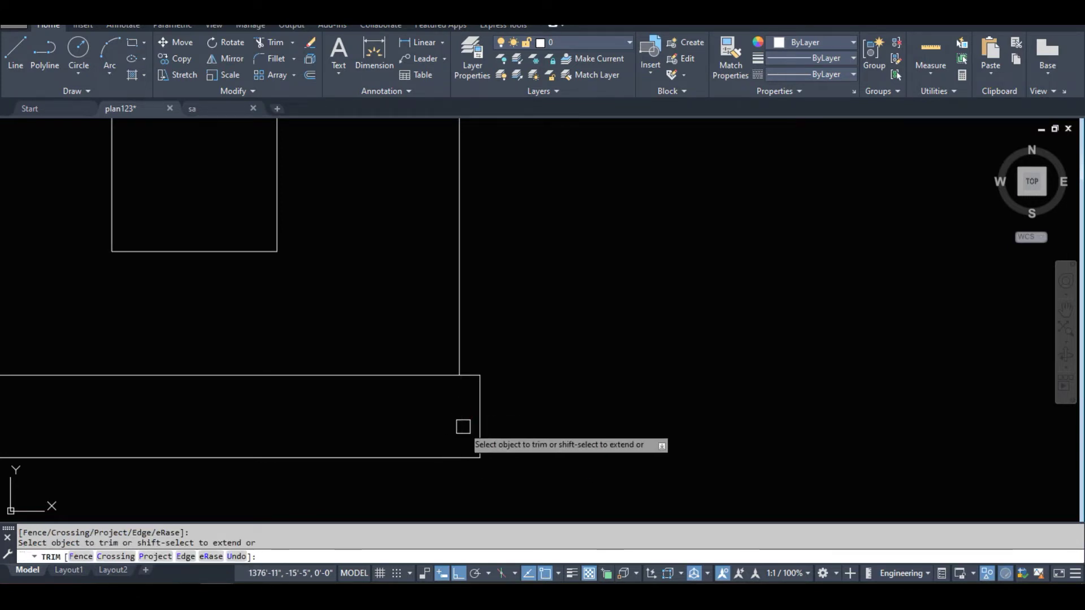
scroll(462, 427, down, 5)
key(Escape)
scroll(545, 455, down, 1)
scroll(390, 267, down, 3)
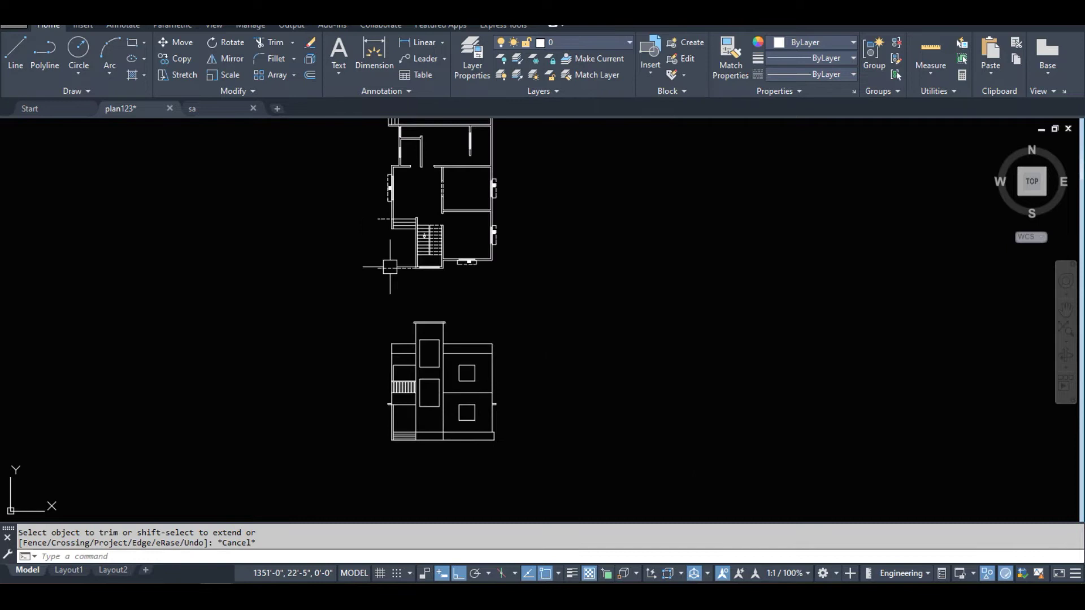
Place a vertical construction line at the floor plan's left wall
scroll(374, 137, up, 2)
middle_drag(374, 137, 382, 284)
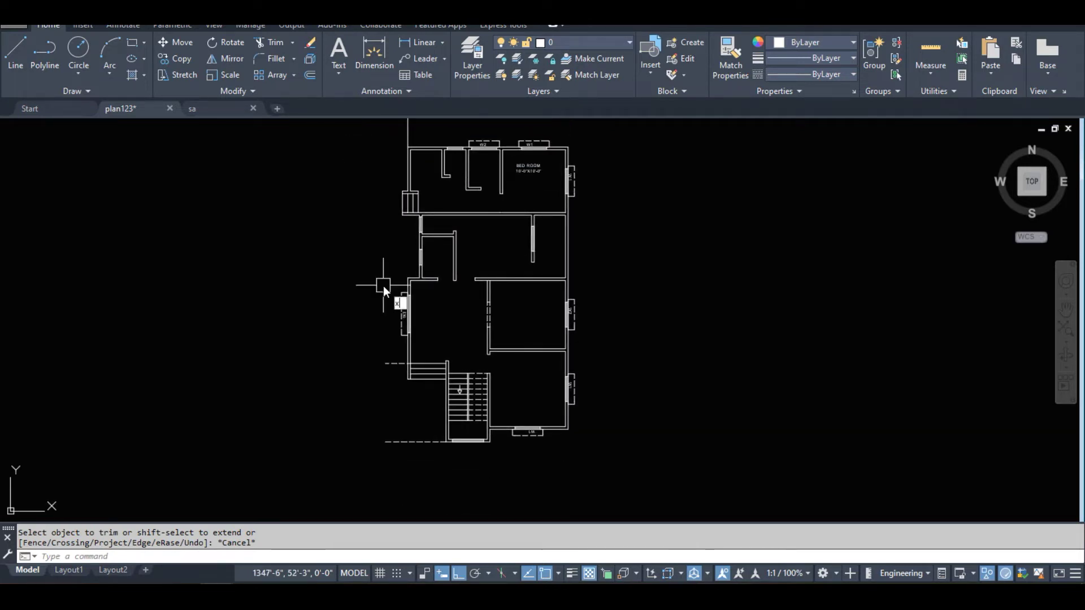
text(xl)
key(Return)
text(v)
key(Return)
scroll(377, 226, up, 3)
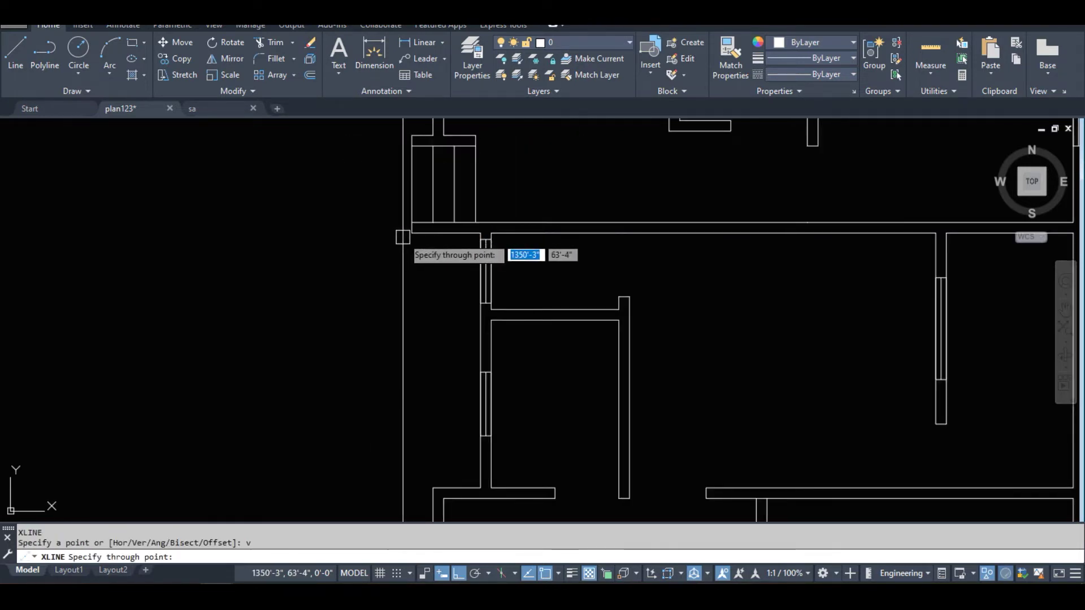
scroll(412, 235, down, 4)
click(390, 226)
key(Return)
Extend a line up to the construction-line boundary
scroll(412, 397, down, 3)
scroll(421, 375, up, 4)
scroll(395, 395, up, 1)
scroll(375, 408, up, 2)
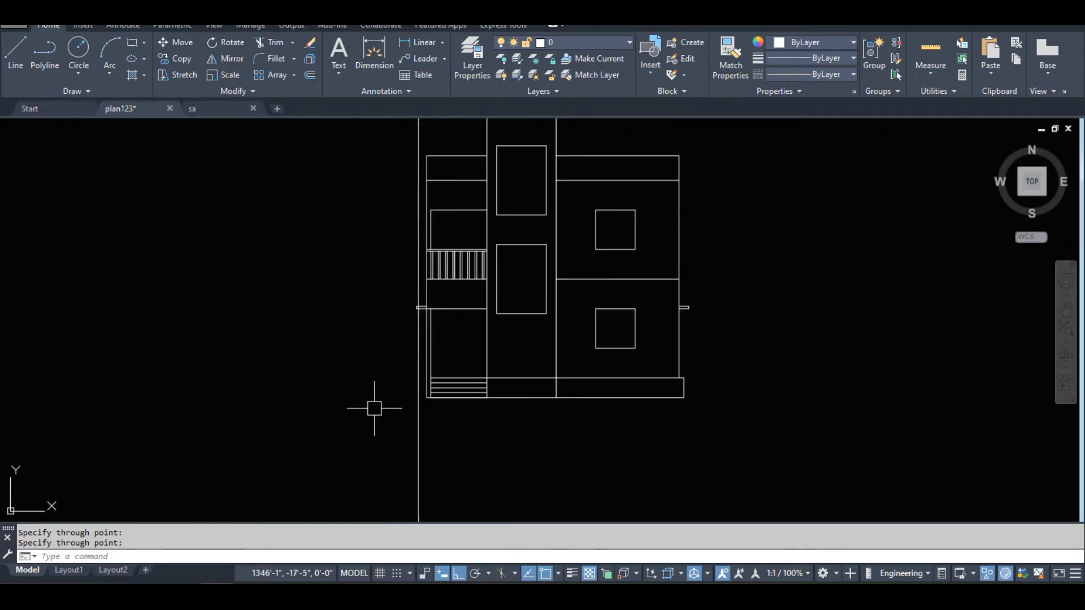
text(x)
key(Return)
key(Return)
scroll(432, 396, up, 5)
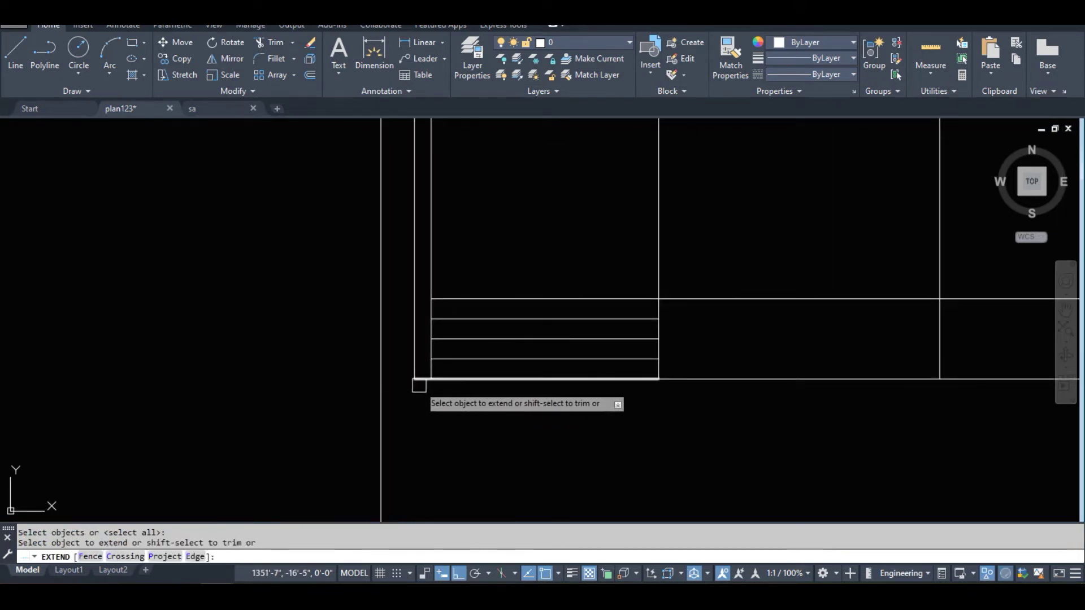
click(418, 382)
scroll(404, 367, down, 4)
scroll(399, 306, up, 4)
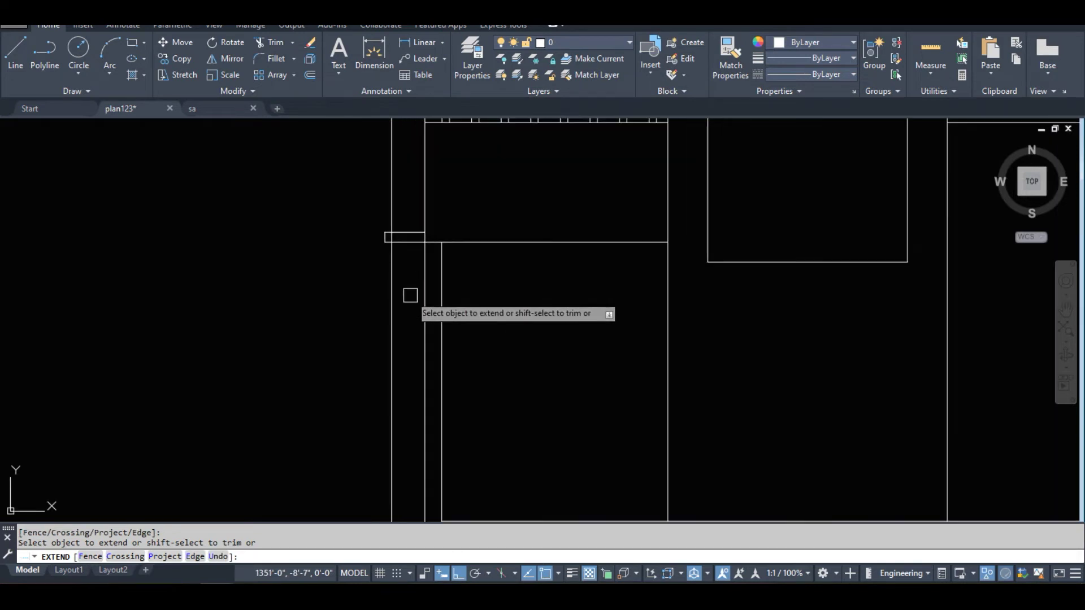
scroll(396, 319, down, 2)
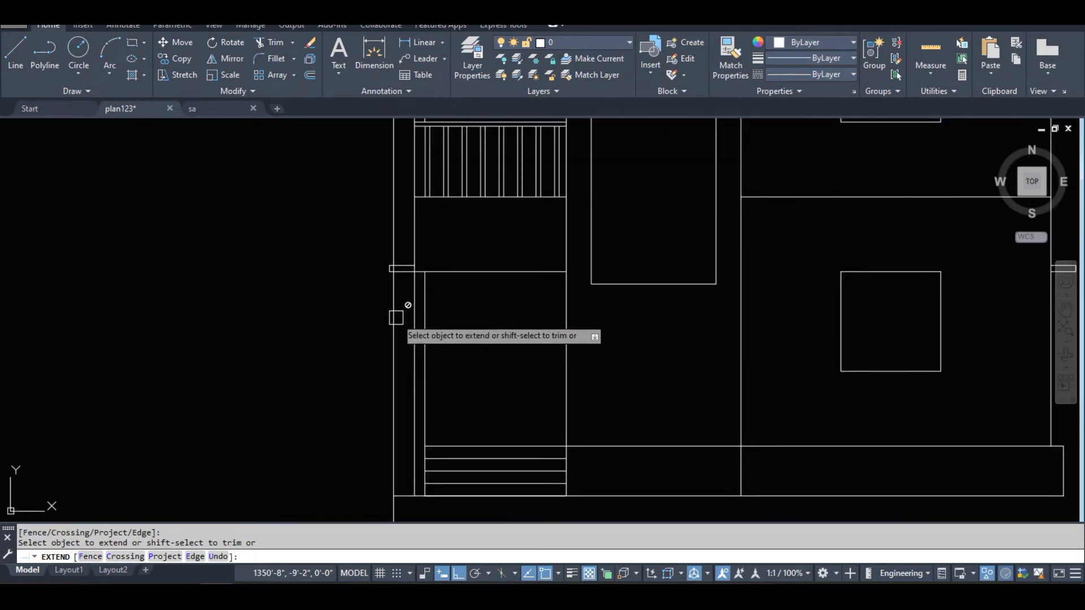
key(Escape)
Start a linear dimension along the elevation's right edge, then cancel it
middle_drag(489, 347, 459, 319)
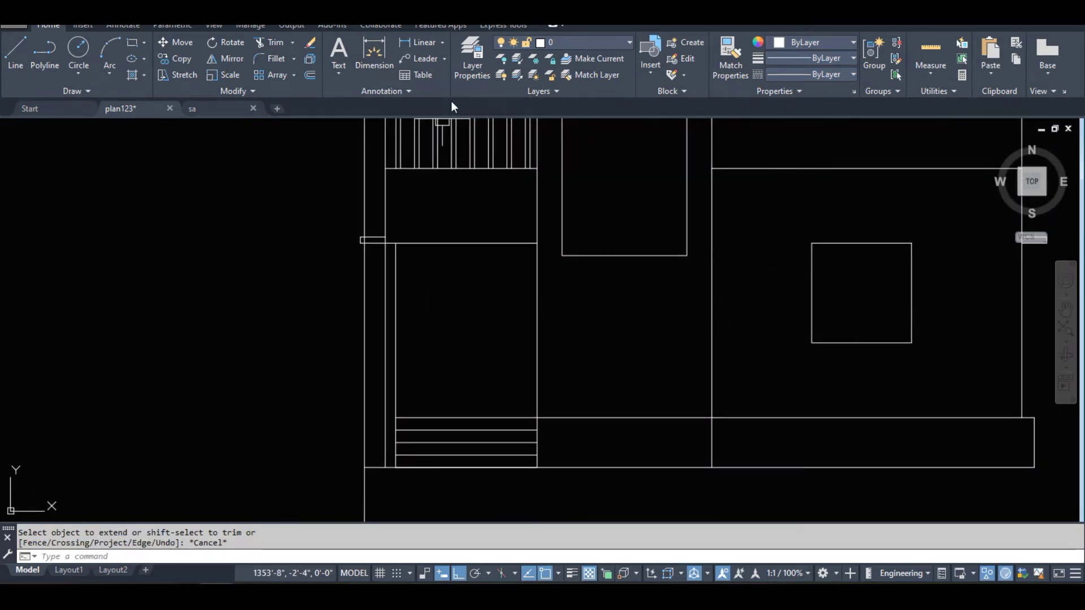
click(420, 42)
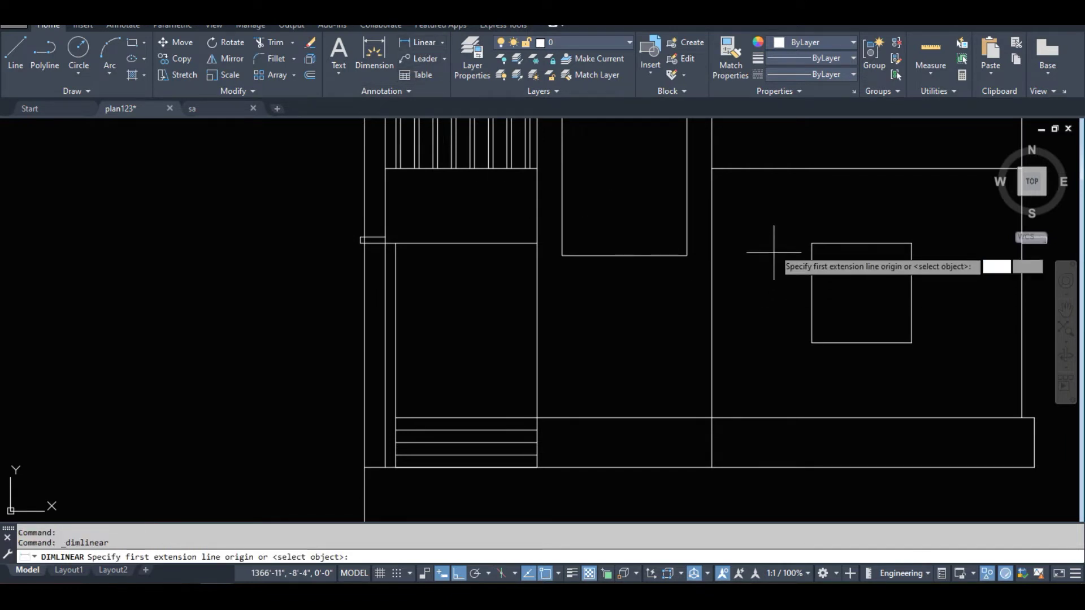
click(756, 168)
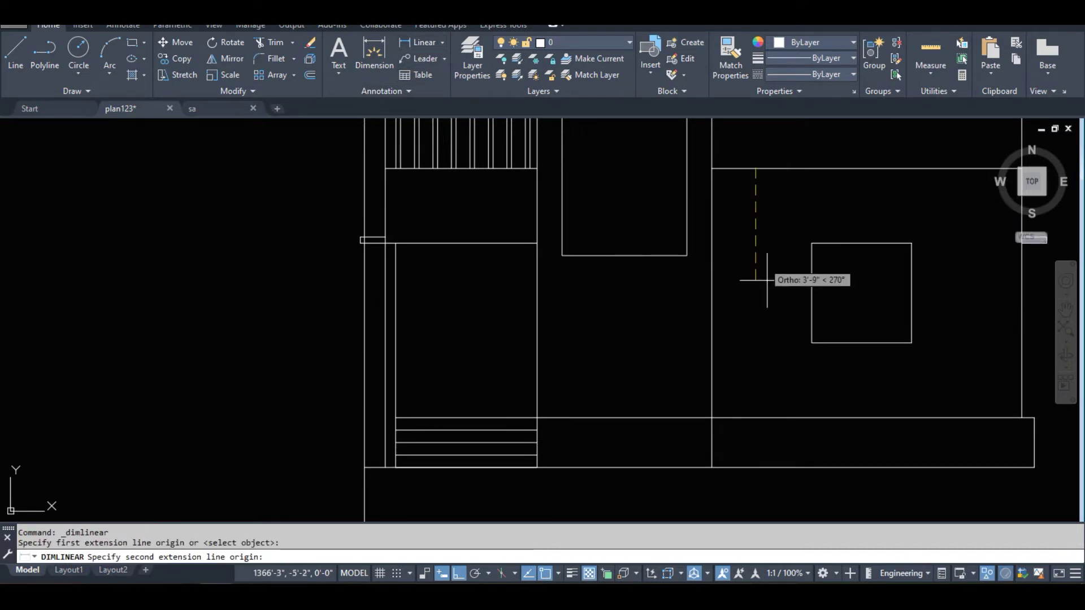
click(756, 420)
key(Escape)
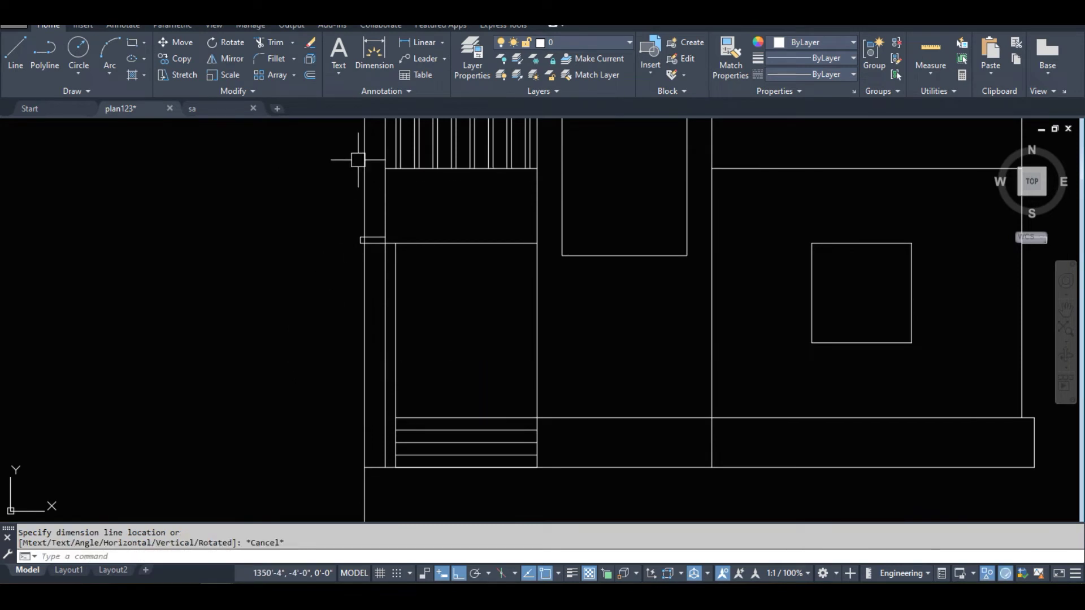
Extend the top line and the base lines, using all objects as boundaries
scroll(357, 160, up, 2)
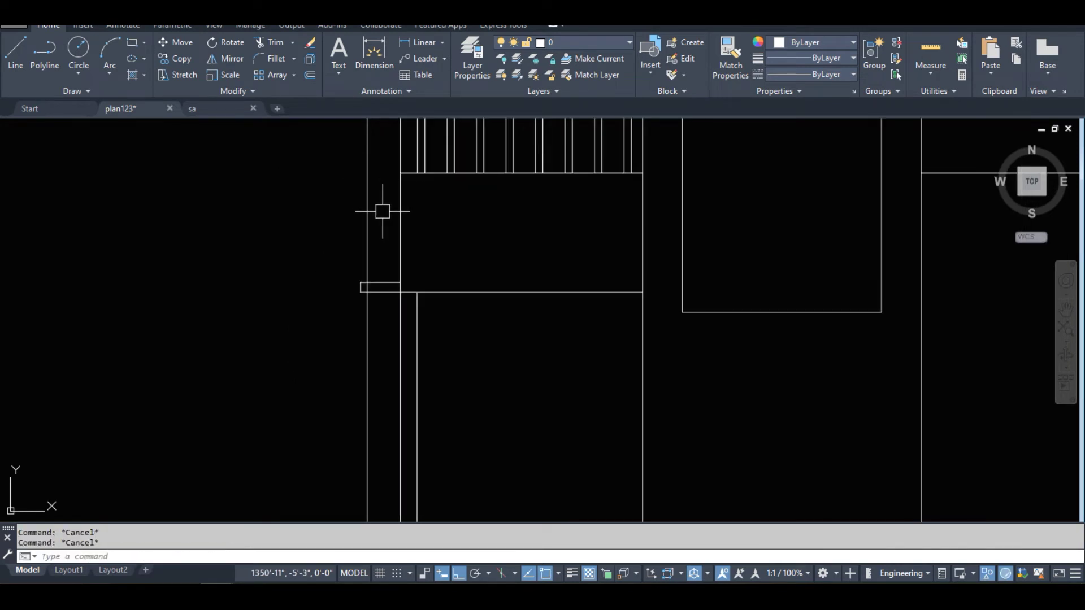
text(ex)
key(Return)
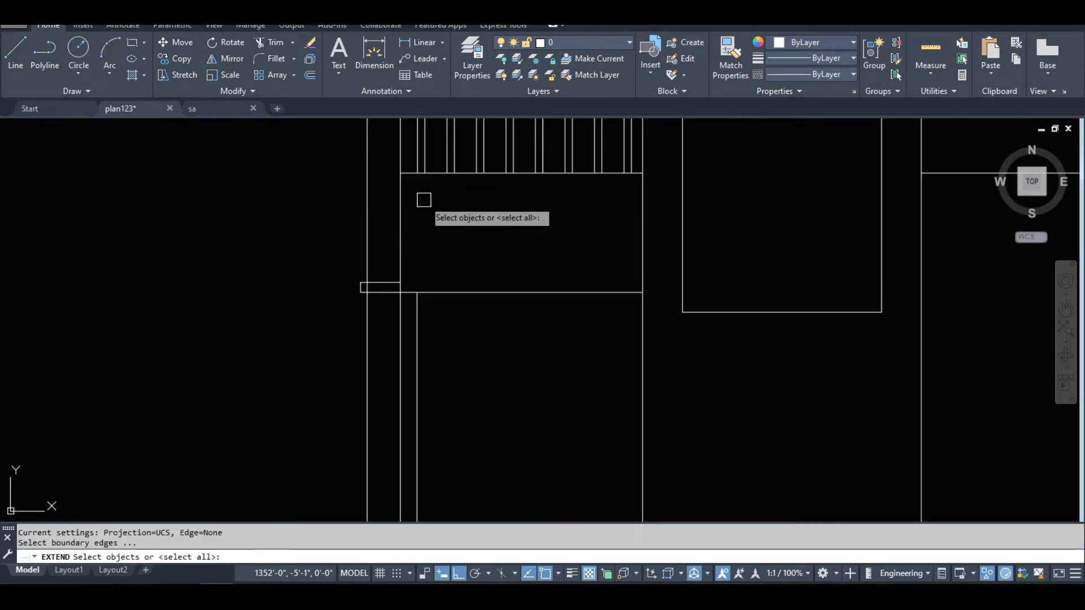
key(Return)
scroll(398, 164, up, 4)
click(397, 158)
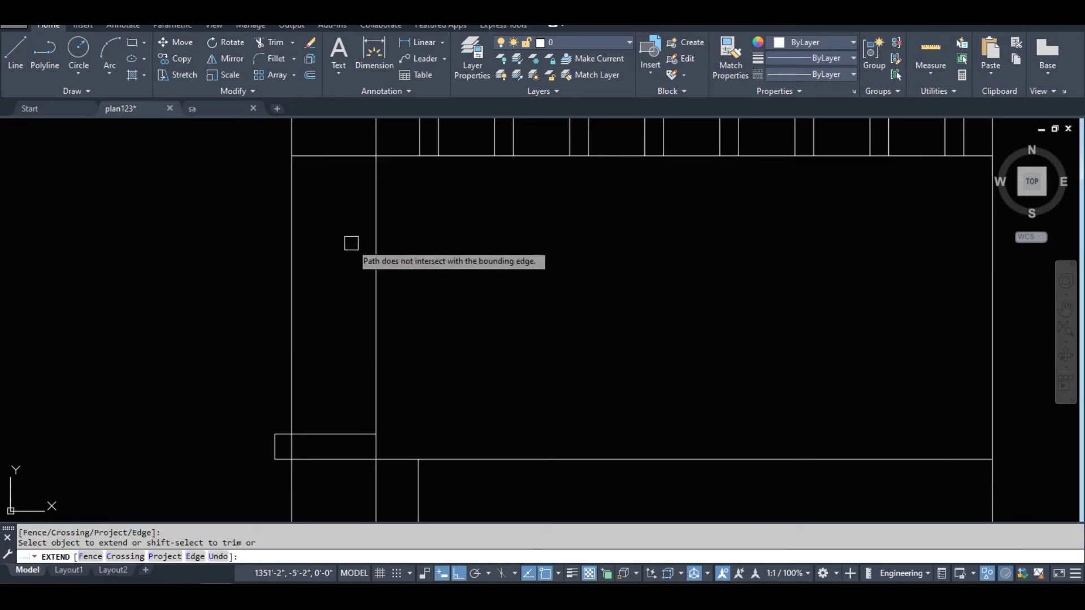
scroll(340, 215, down, 3)
scroll(347, 266, down, 2)
scroll(349, 281, up, 8)
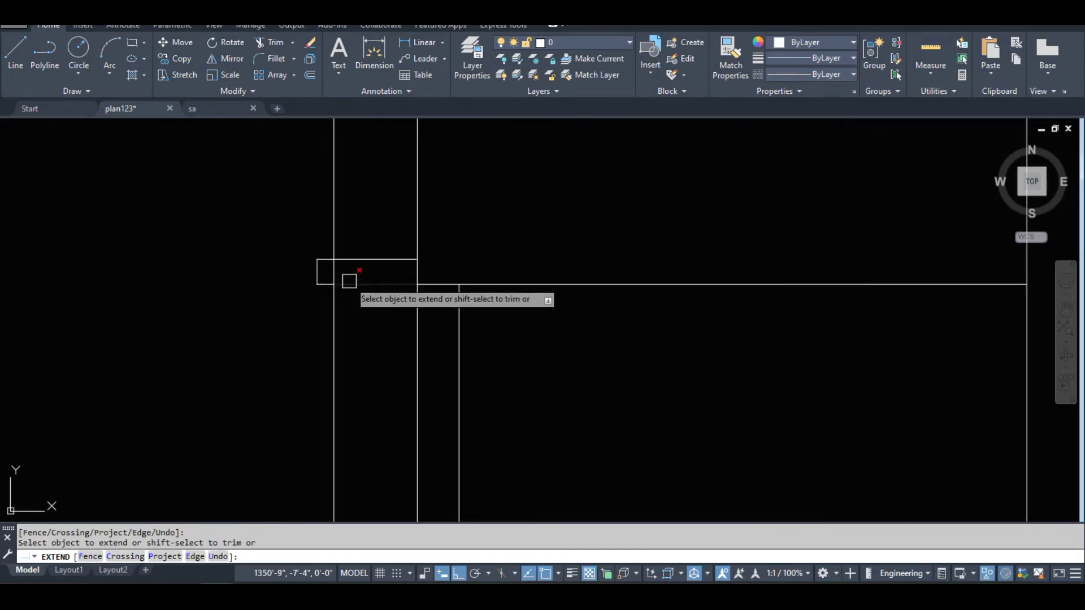
scroll(345, 243, down, 6)
scroll(358, 467, up, 2)
click(385, 436)
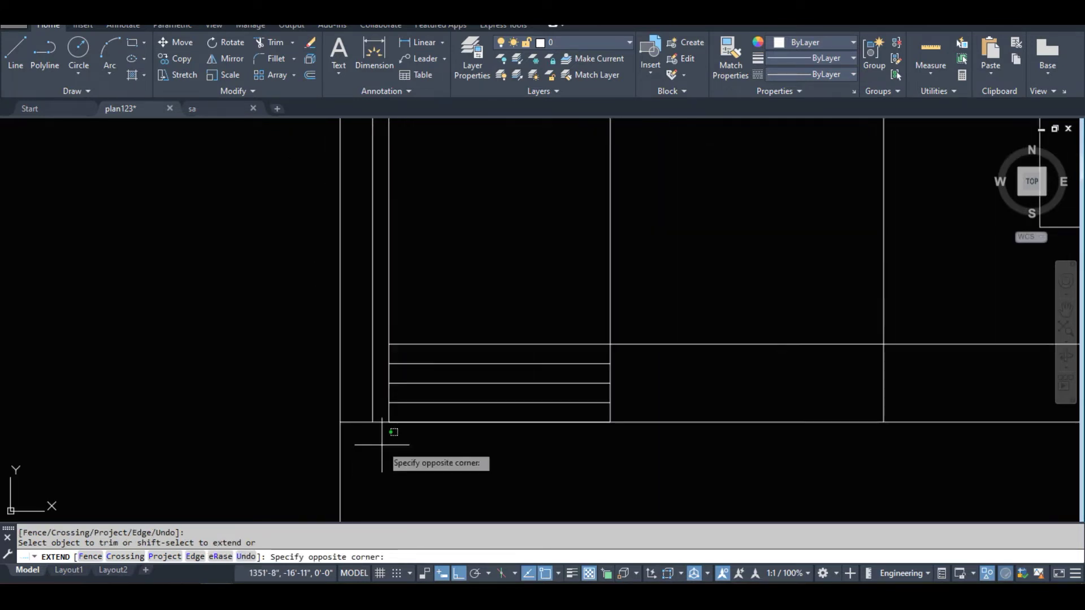
click(315, 461)
scroll(393, 482, down, 4)
key(Escape)
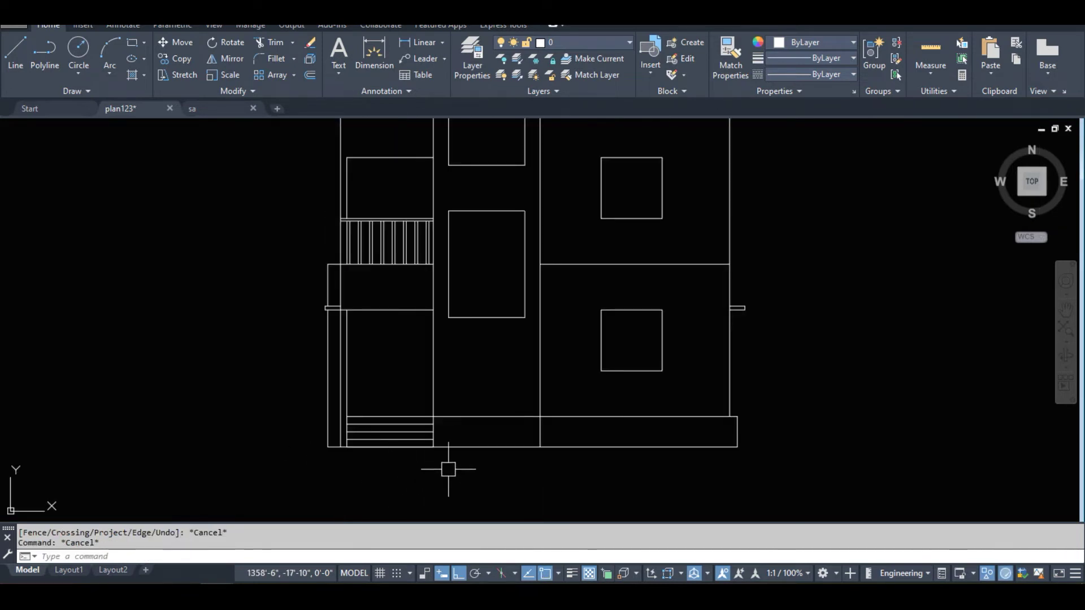
Zoom in on the entrance steps and start a new line
scroll(402, 407, up, 1)
middle_drag(402, 407, 401, 416)
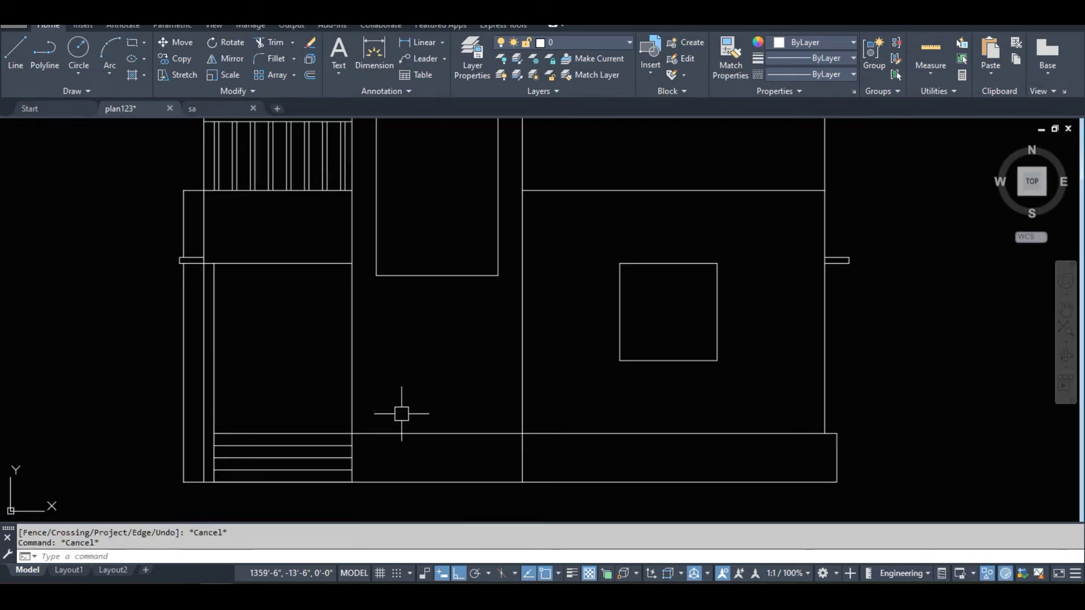
scroll(474, 376, down, 1)
scroll(370, 393, down, 2)
scroll(388, 378, down, 1)
scroll(254, 445, up, 4)
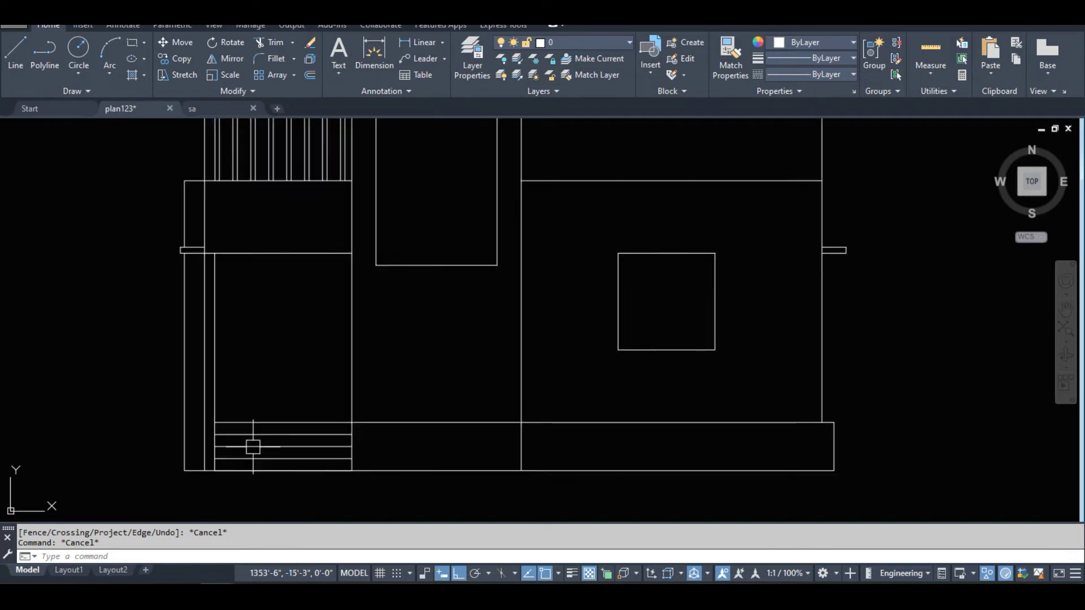
scroll(254, 445, up, 2)
middle_drag(254, 444, 232, 429)
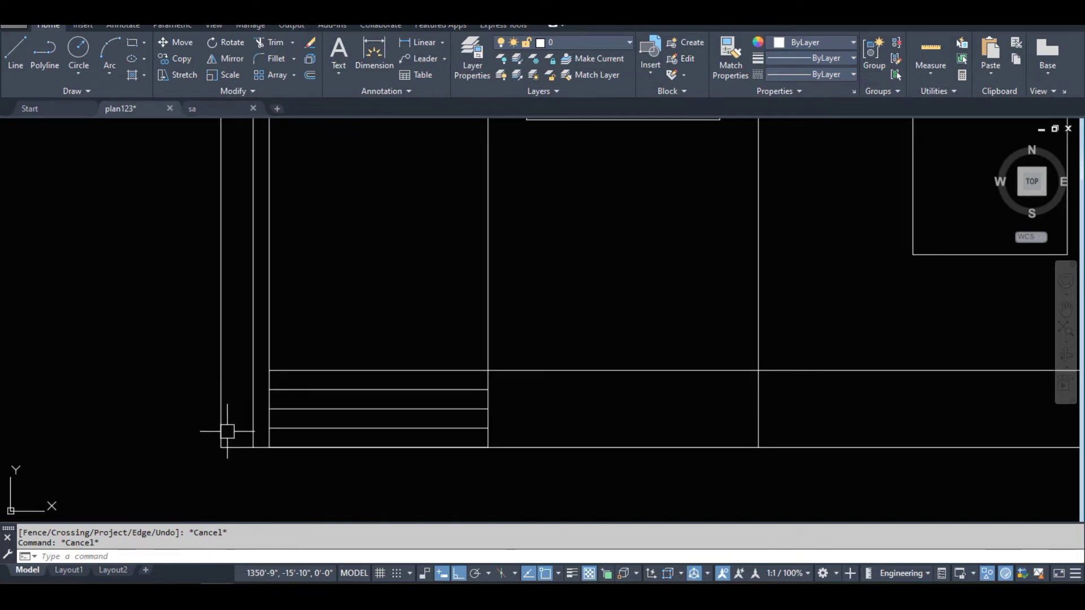
scroll(261, 397, down, 2)
scroll(322, 434, up, 1)
scroll(243, 432, up, 1)
scroll(307, 403, up, 2)
click(15, 51)
scroll(237, 339, up, 2)
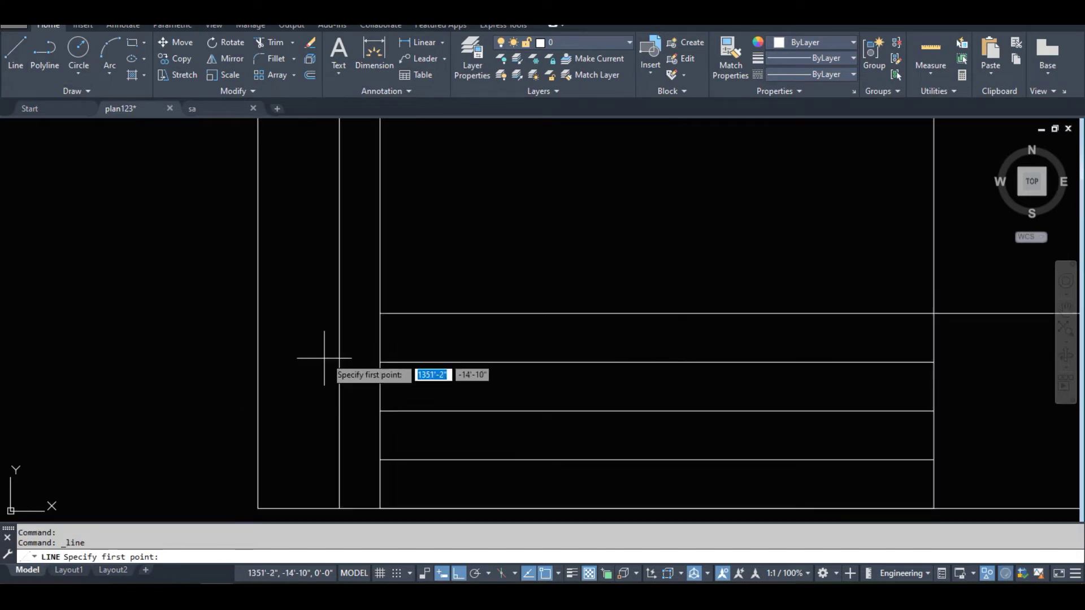
Draw a 6-inch edge left from the step corner, then down to the ground line
click(339, 312)
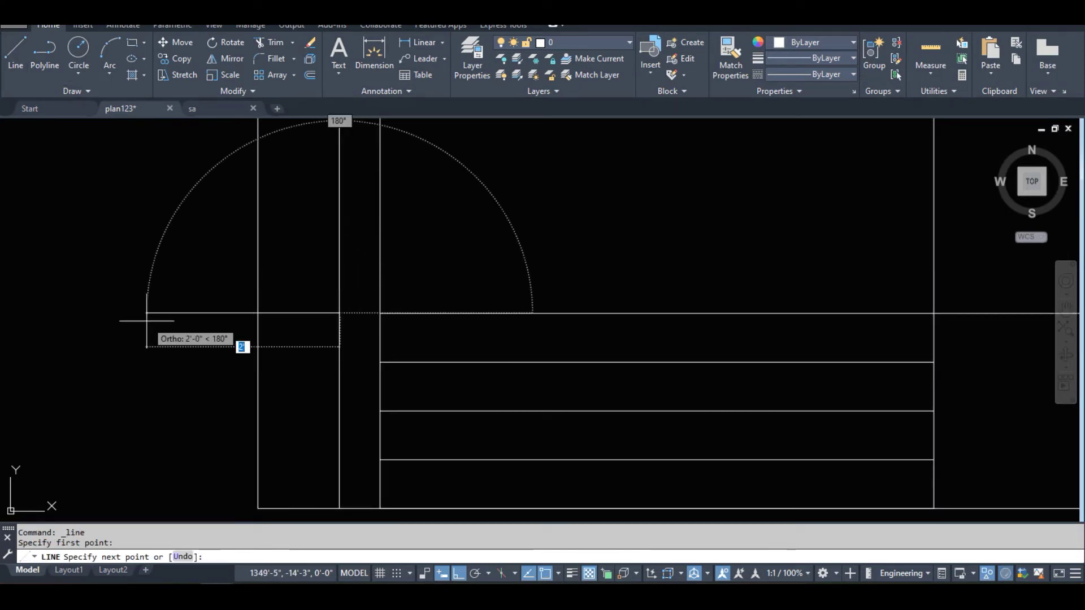
key(Return)
middle_drag(254, 436, 284, 350)
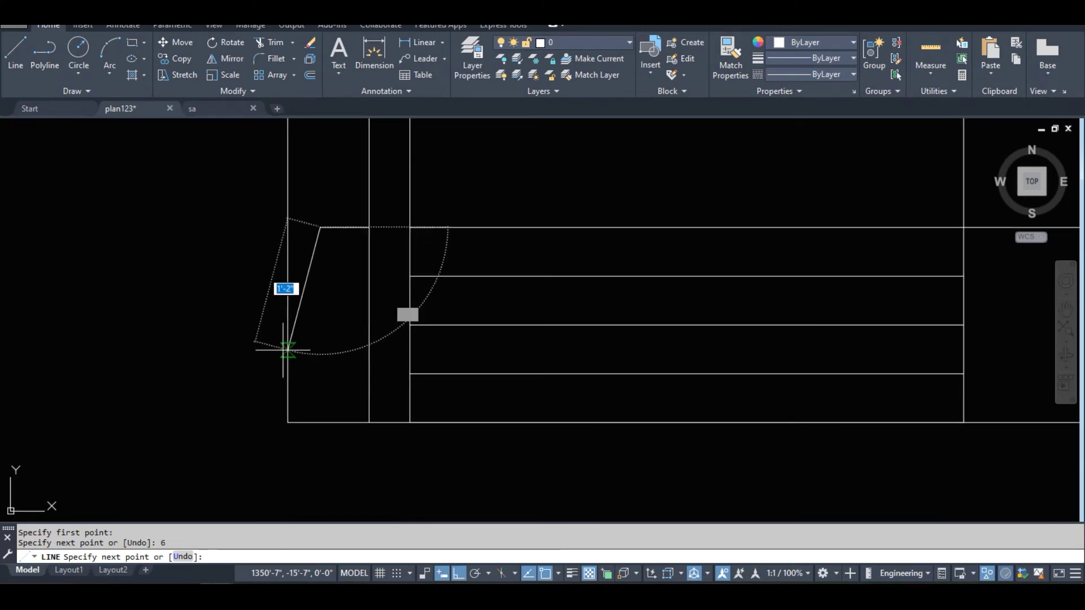
click(320, 423)
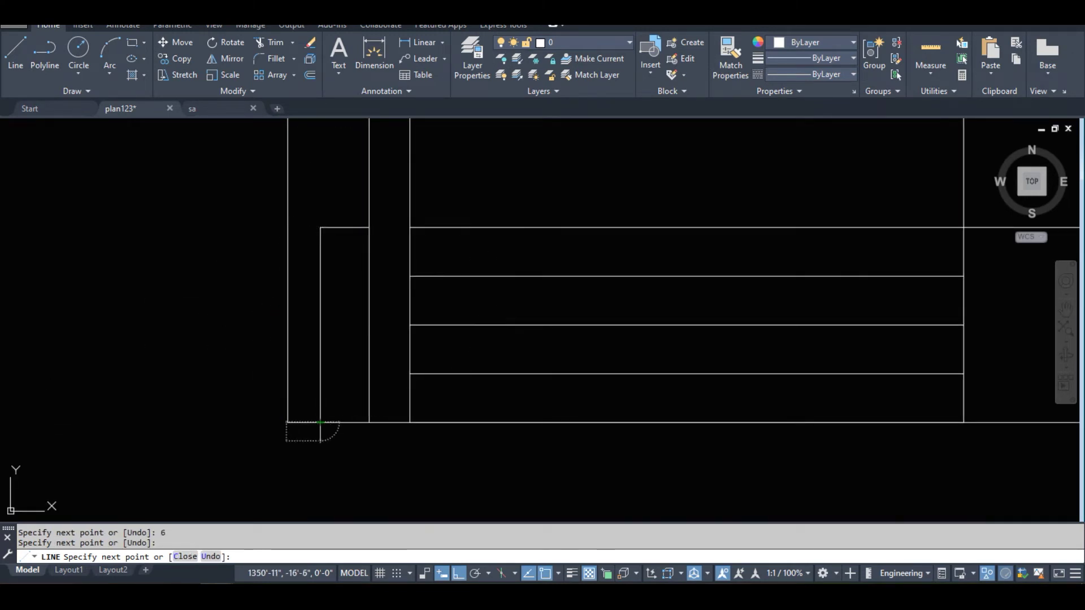
key(Return)
middle_drag(320, 423, 271, 392)
scroll(282, 384, down, 5)
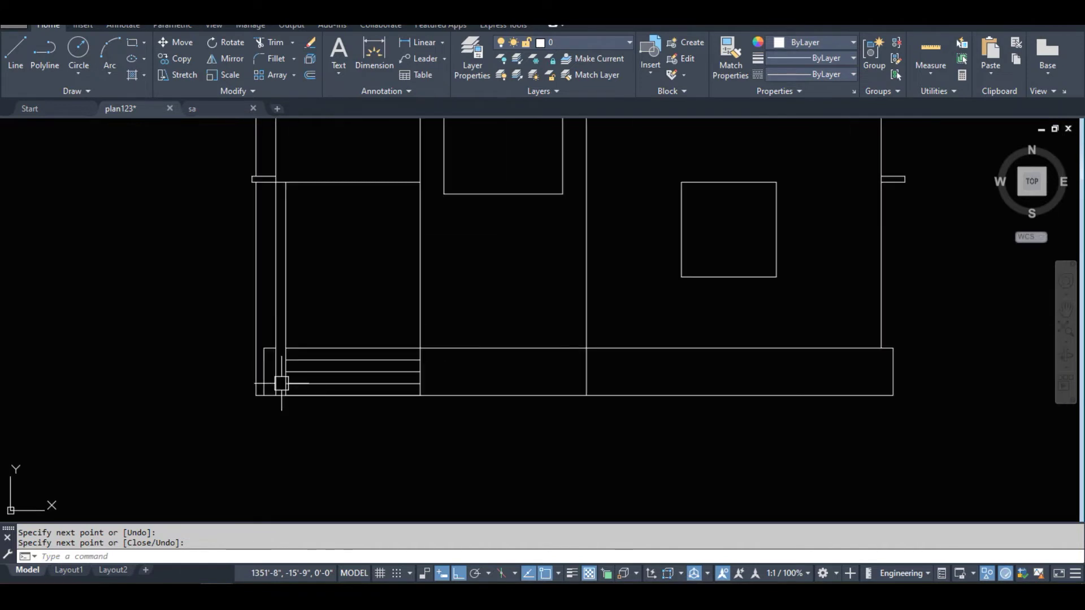
scroll(243, 388, up, 2)
middle_drag(243, 388, 424, 406)
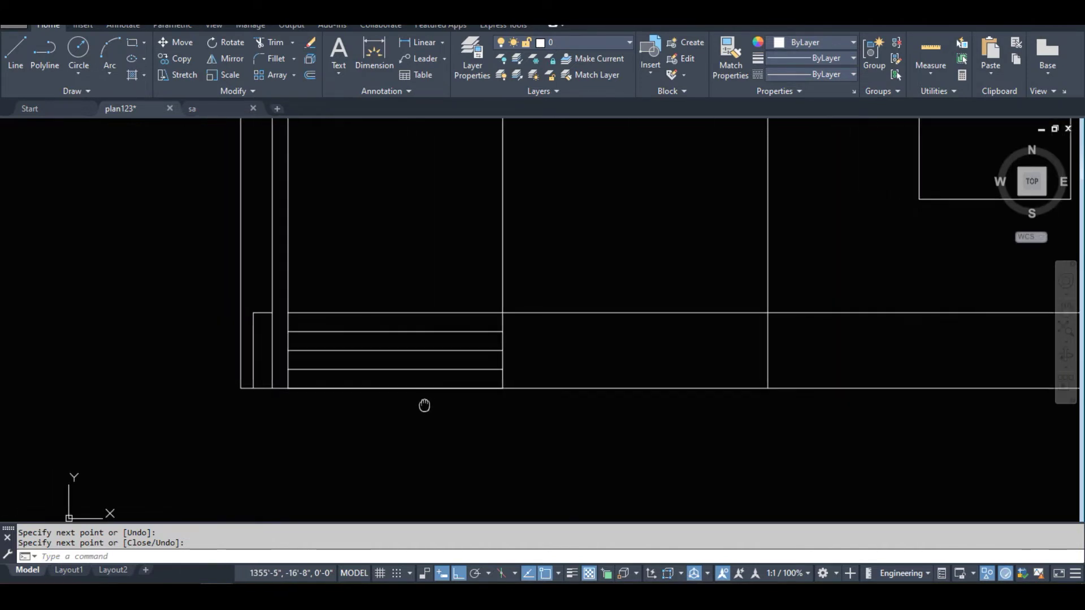
scroll(262, 336, up, 2)
Try extending the step lines with window selections, then cancel
text(x)
key(Return)
key(Return)
scroll(269, 305, up, 6)
drag(330, 317, 270, 346)
scroll(409, 421, down, 3)
scroll(405, 426, down, 1)
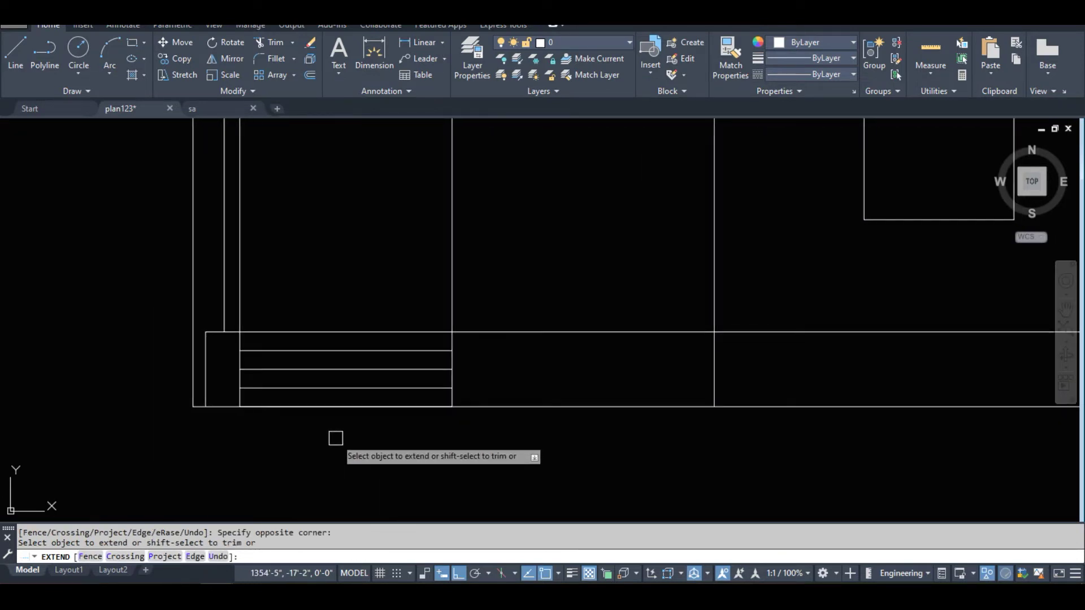
scroll(336, 438, up, 2)
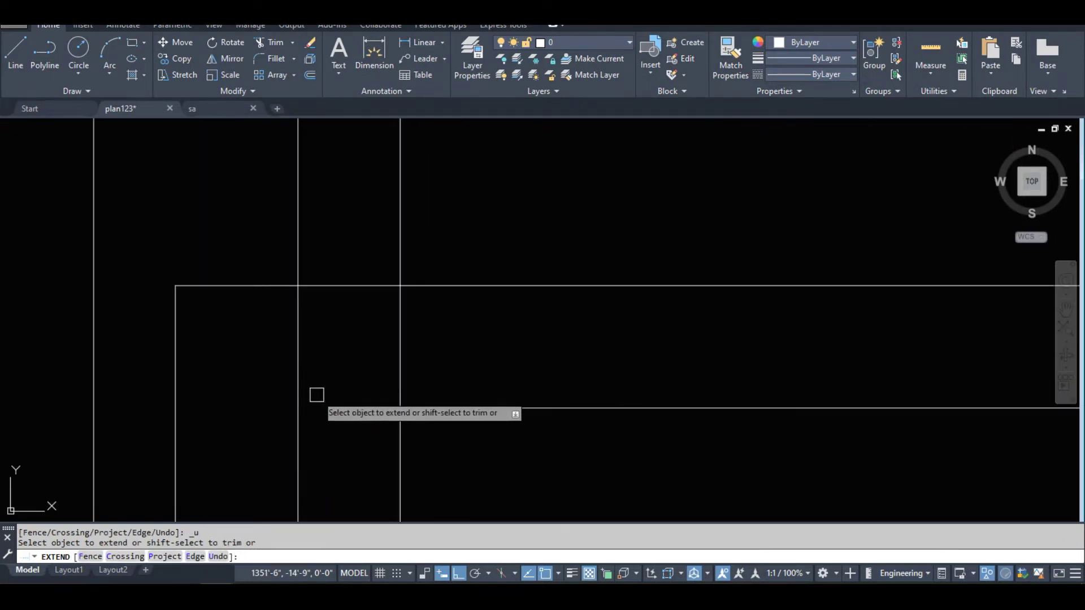
click(365, 332)
click(336, 256)
scroll(392, 407, down, 2)
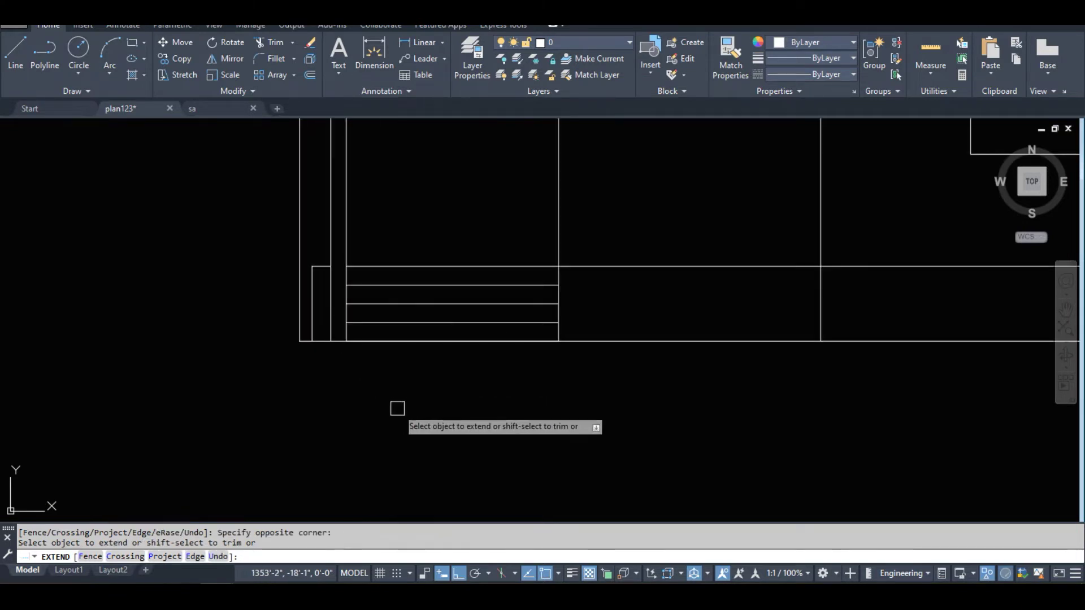
scroll(398, 407, down, 2)
key(Escape)
scroll(442, 421, down, 2)
scroll(316, 382, up, 2)
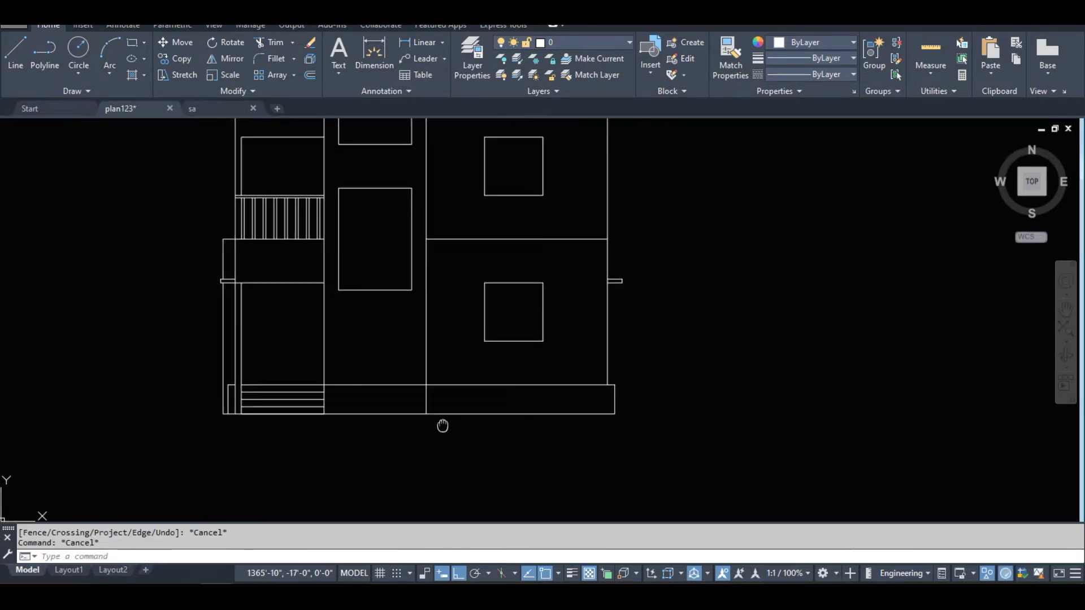
Zoom up to the balcony corner on the upper floors
middle_drag(575, 414, 531, 462)
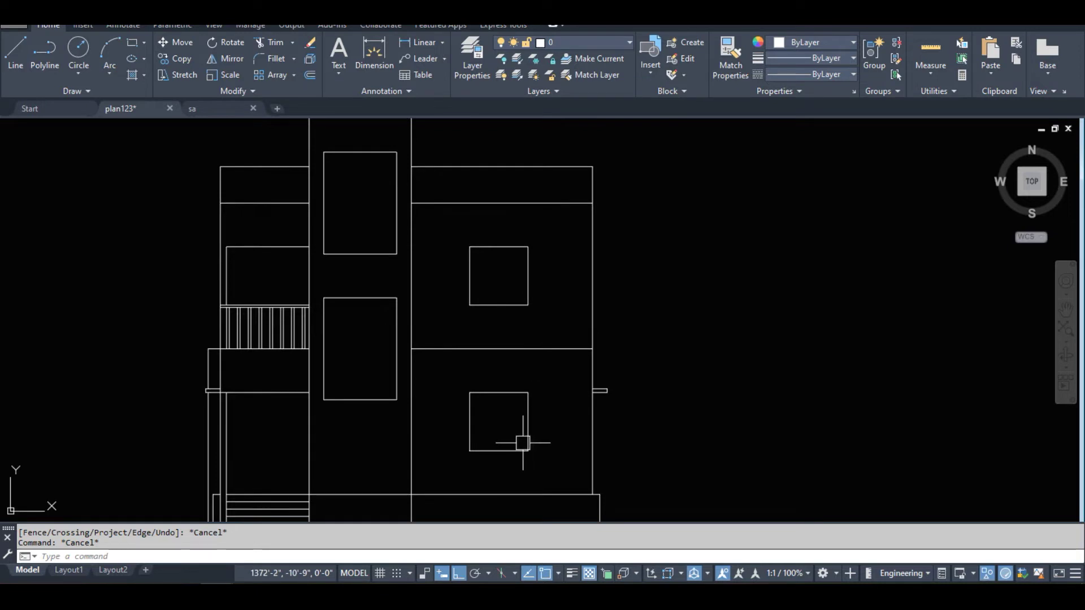
scroll(273, 371, up, 2)
scroll(344, 322, up, 2)
scroll(351, 341, up, 3)
scroll(386, 326, up, 1)
mouse_move(386, 326)
middle_down()
mouse_move(419, 283)
mouse_move(395, 255)
mouse_move(381, 293)
mouse_move(397, 284)
middle_up()
scroll(368, 261, down, 2)
Draw a small ledge at the balcony's left corner, 4 inches down and 10 inches right
click(20, 69)
scroll(287, 234, up, 4)
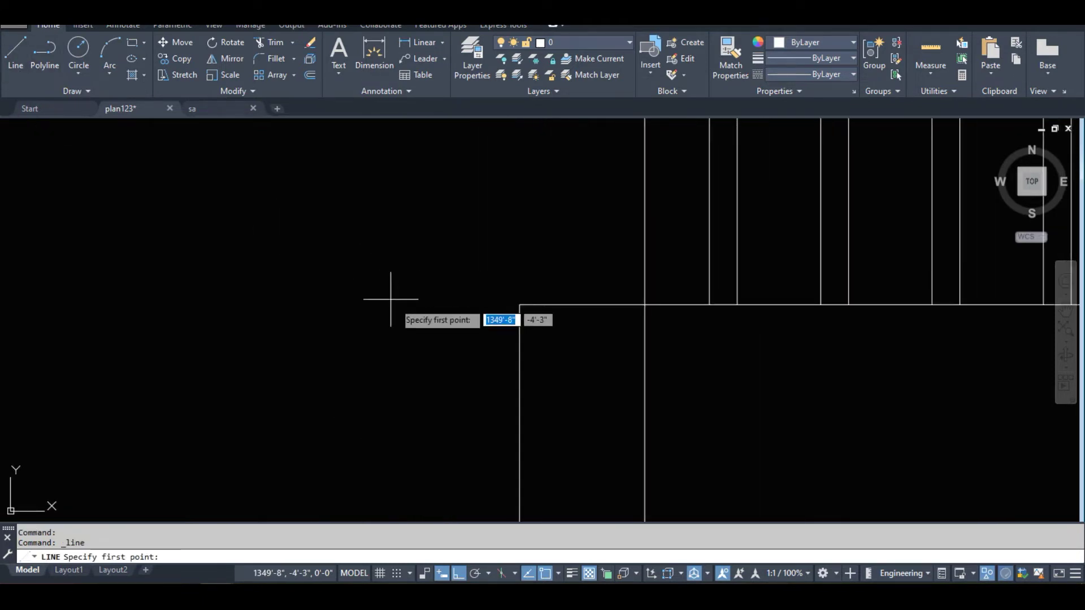
click(519, 304)
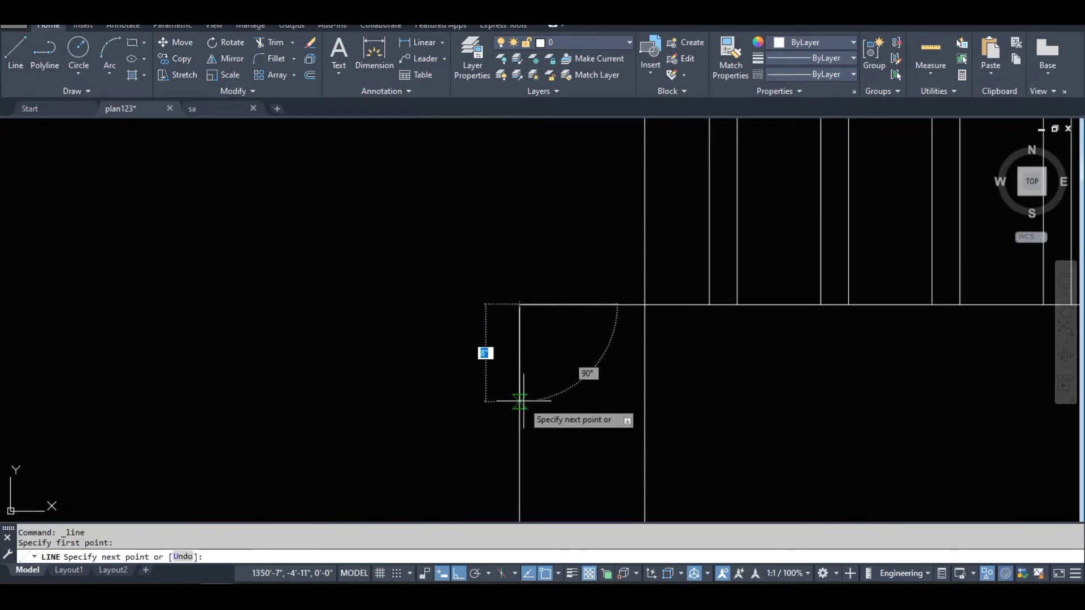
key(Return)
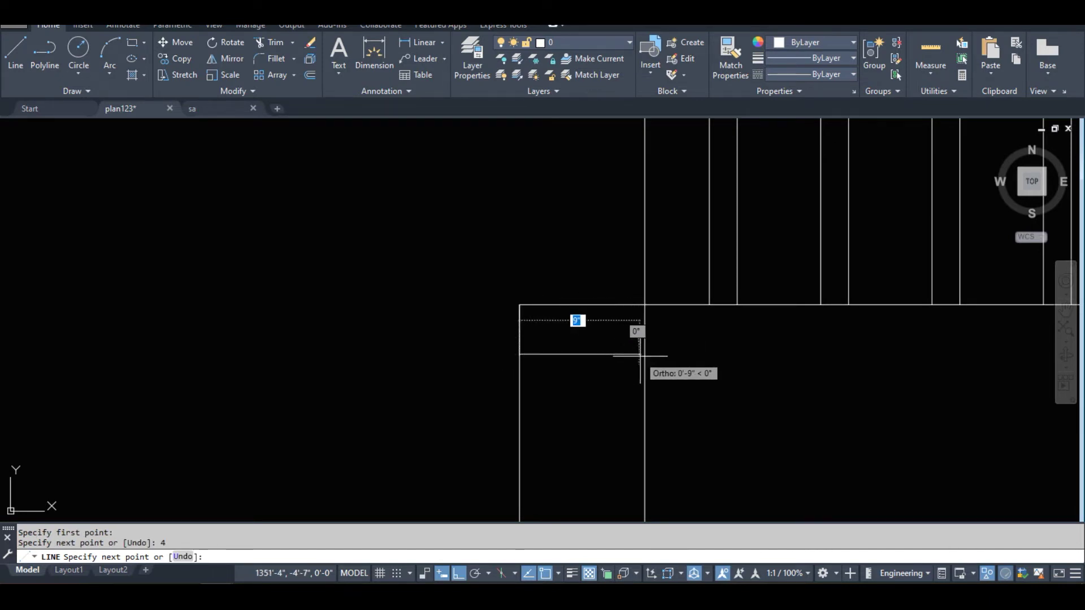
key(Return)
key(Return)
mouse_move(644, 354)
middle_down()
mouse_move(460, 376)
mouse_move(332, 323)
middle_up()
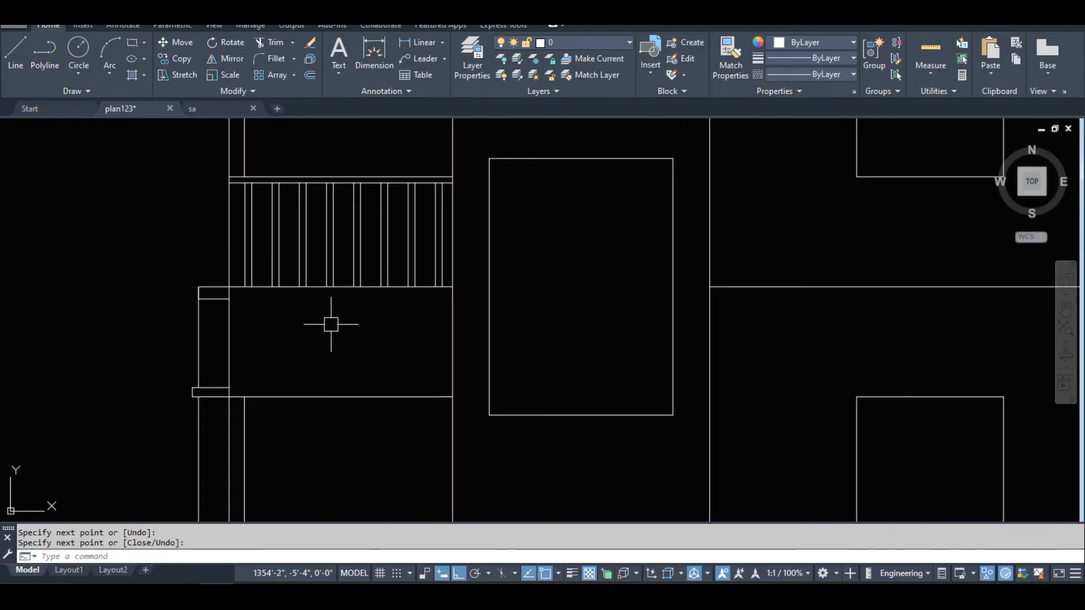
scroll(228, 310, up, 2)
Try extending lines with a crossing window, then cancel the Extend command
text(ex)
key(Return)
scroll(263, 292, up, 8)
click(370, 224)
click(294, 257)
scroll(298, 277, down, 5)
scroll(278, 327, down, 2)
scroll(291, 351, down, 3)
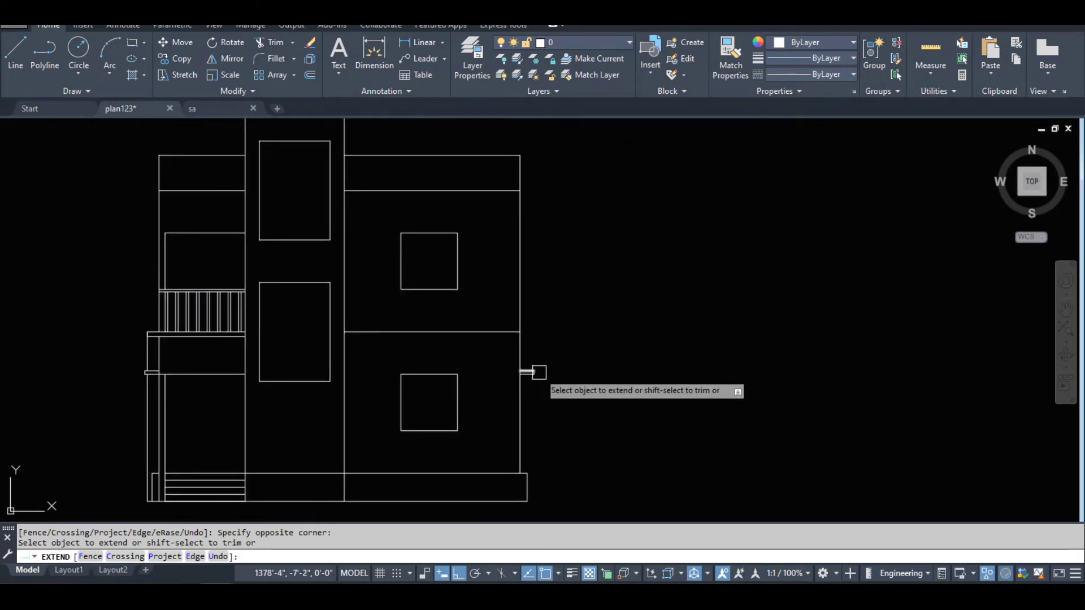
key(Escape)
scroll(507, 357, up, 4)
Draw the 4-inch floor band from the right wall corner across to the left wall
click(24, 61)
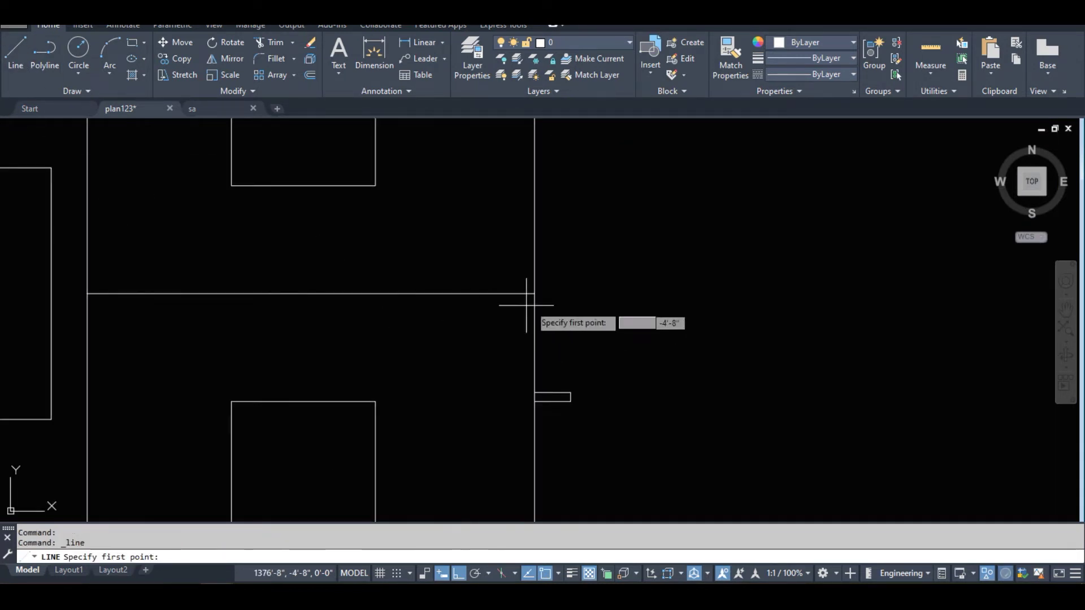
click(534, 293)
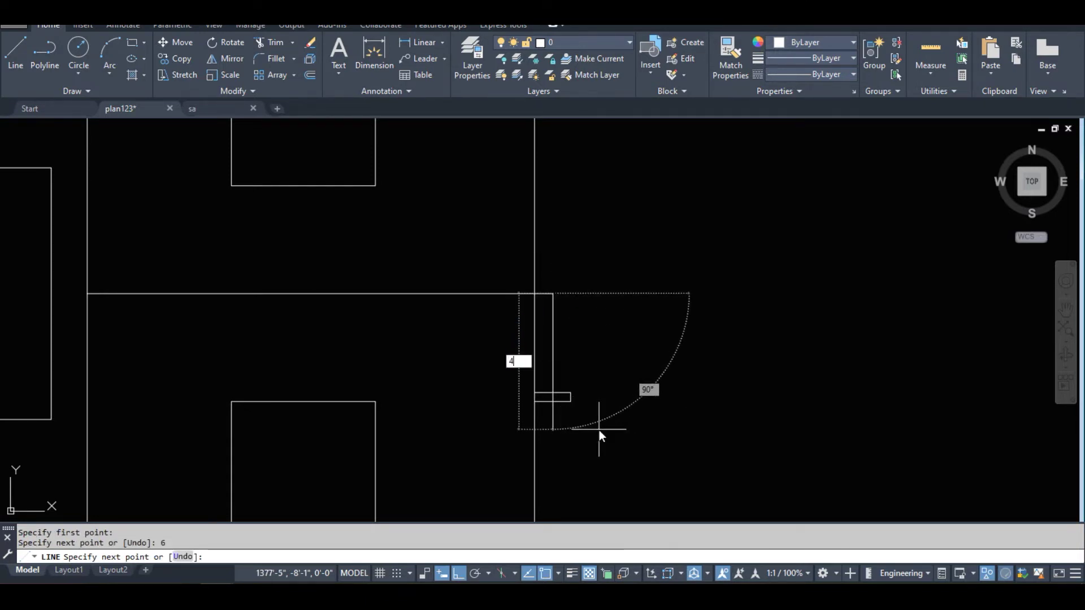
key(Return)
click(86, 305)
key(Return)
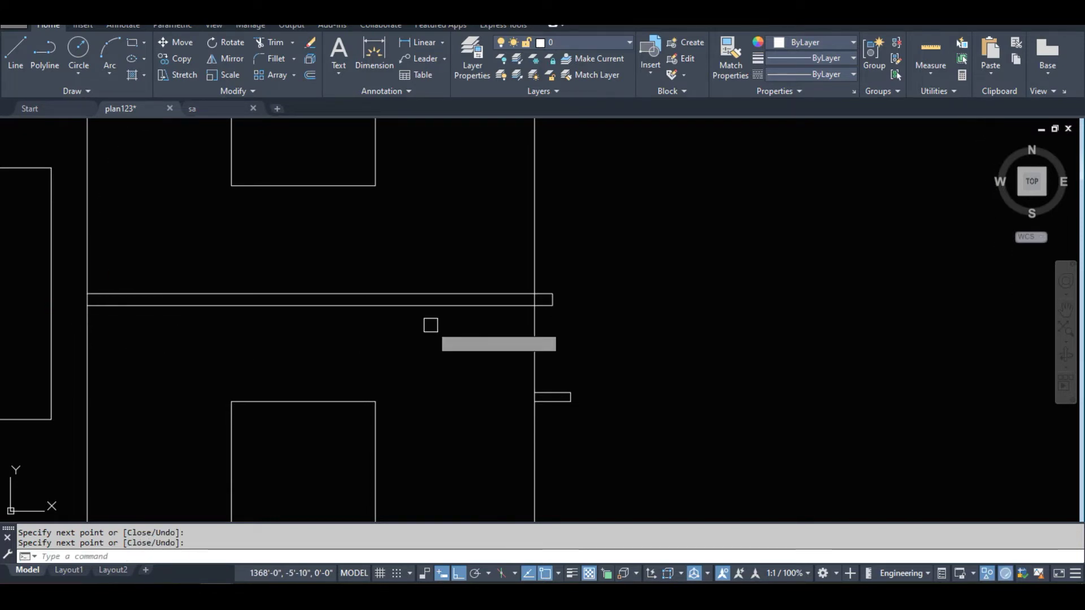
Trim the wall line inside the new floor band
text(tr)
key(Return)
scroll(509, 311, up, 5)
click(540, 303)
click(447, 333)
scroll(566, 396, down, 8)
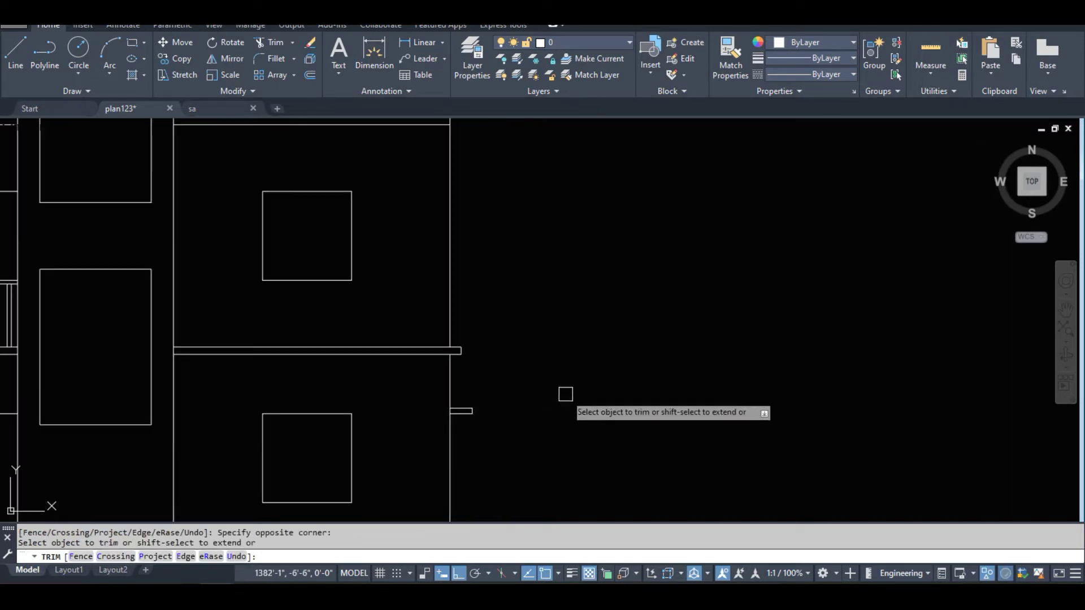
scroll(525, 390, up, 3)
scroll(508, 404, up, 3)
Select the floor band's short end line for copying
click(521, 421)
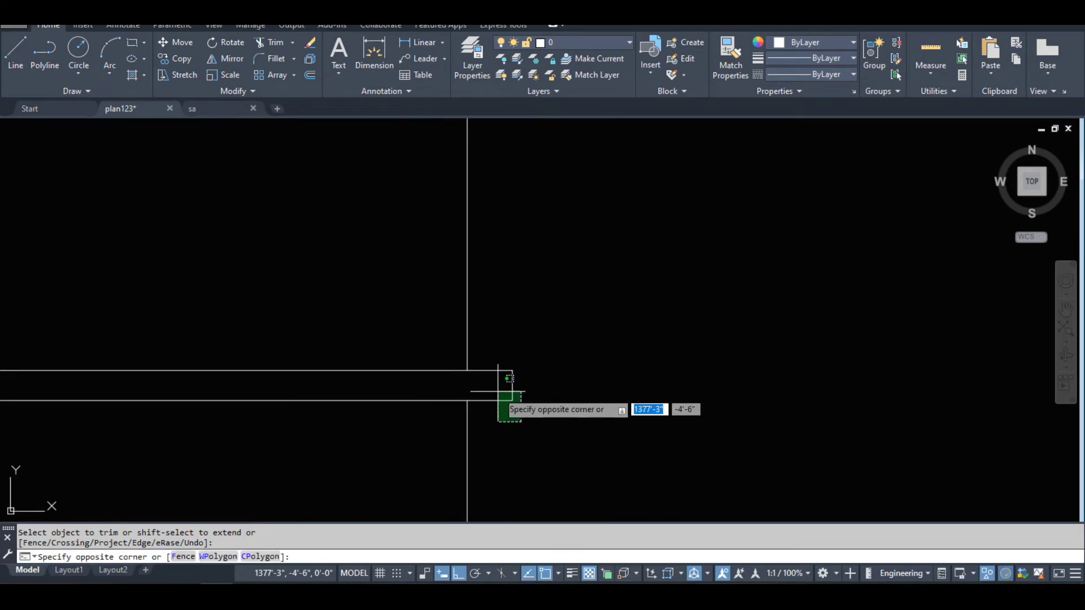
click(509, 378)
click(181, 58)
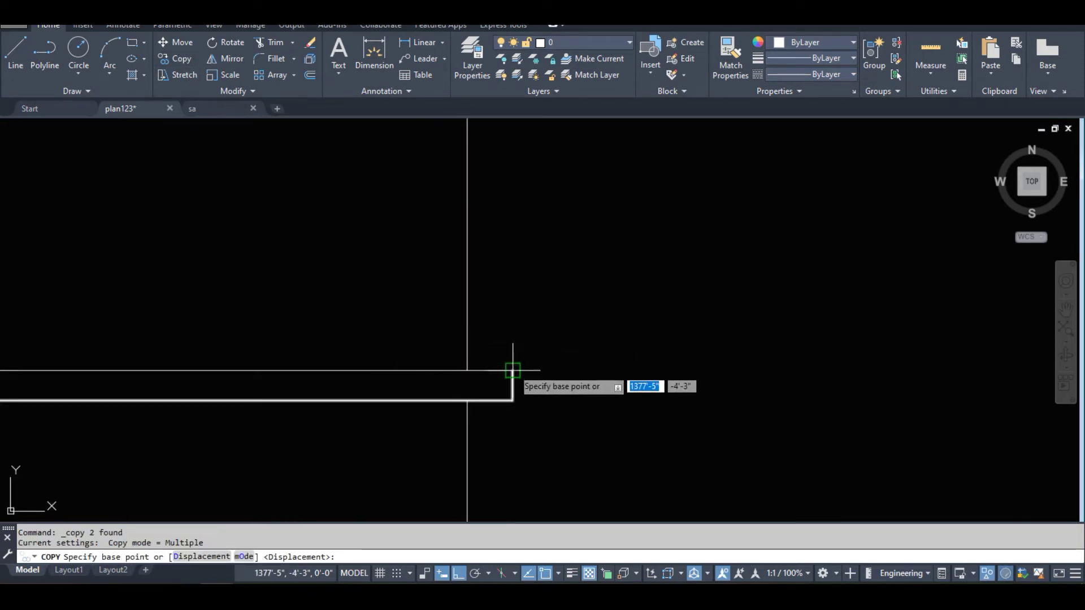
Cancel the first copy attempt and reselect the band lines at the wall end
click(512, 371)
scroll(520, 331, down, 5)
scroll(520, 331, down, 2)
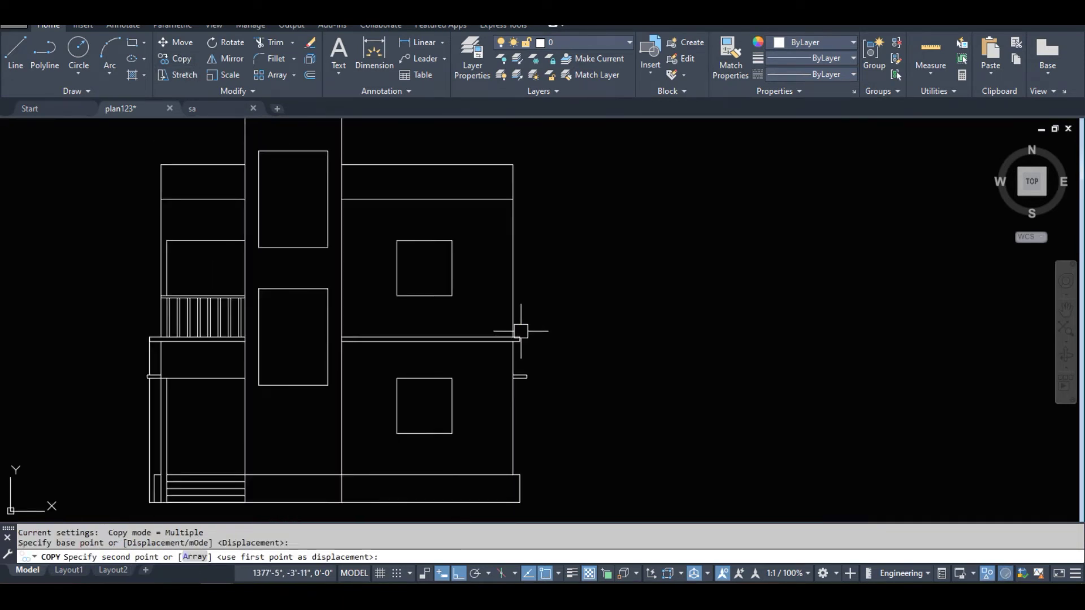
key(Escape)
scroll(520, 332, up, 4)
click(532, 386)
click(511, 315)
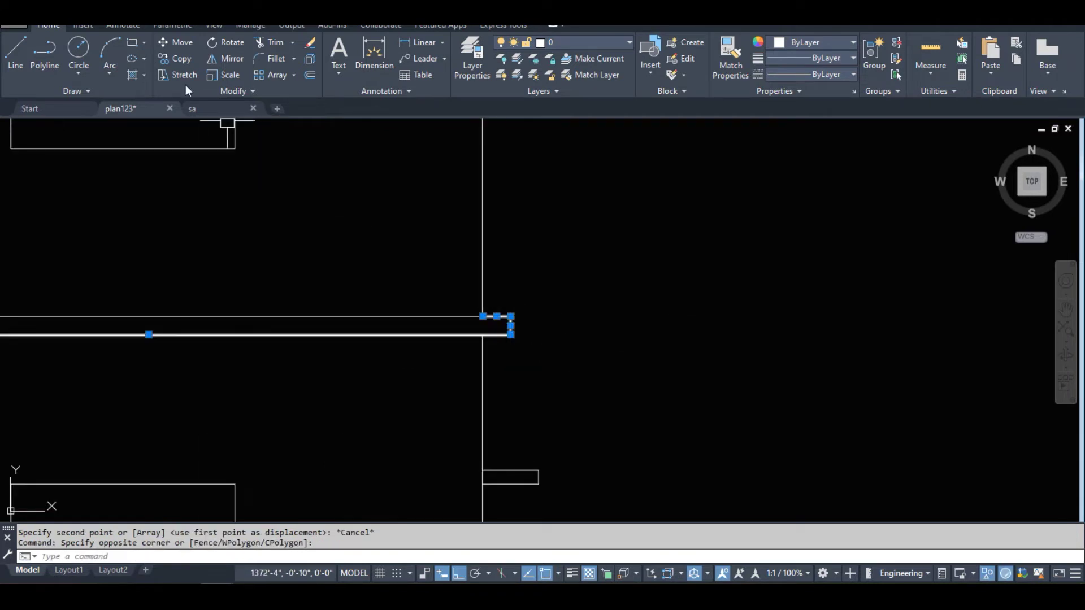
Copy the floor band lines 10'-0" upward onto the upper floor
click(180, 59)
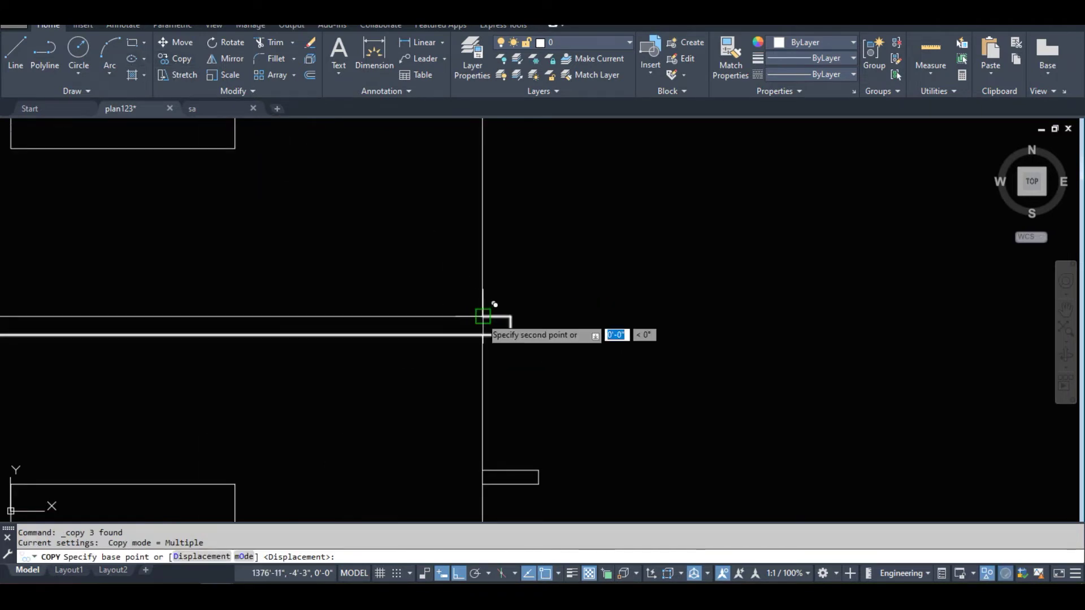
scroll(492, 299, down, 3)
scroll(498, 226, up, 3)
scroll(486, 169, up, 2)
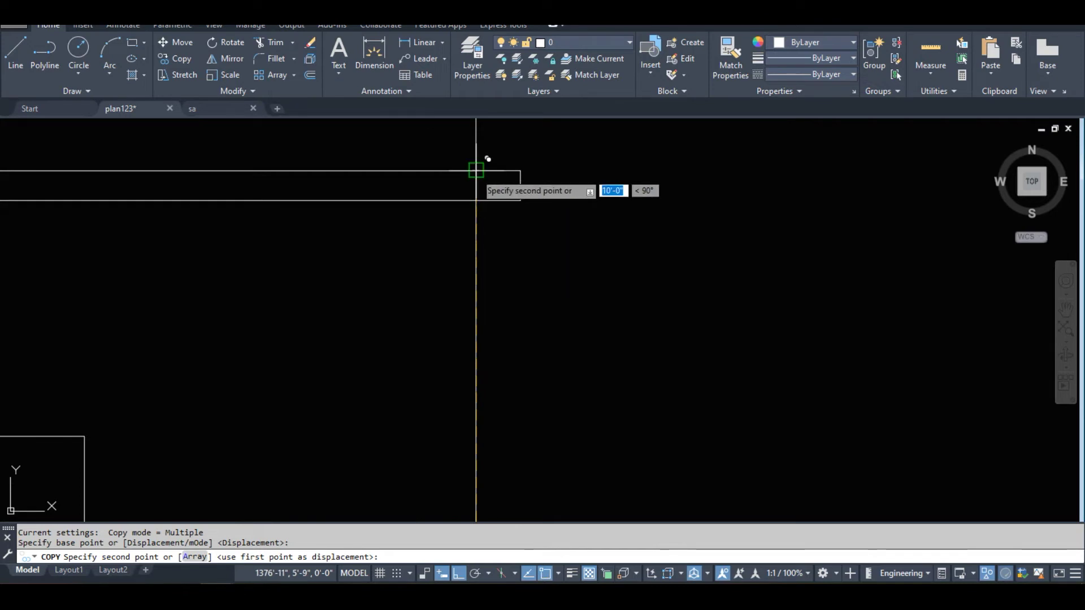
scroll(497, 226, down, 3)
scroll(511, 262, down, 1)
click(516, 266)
key(Escape)
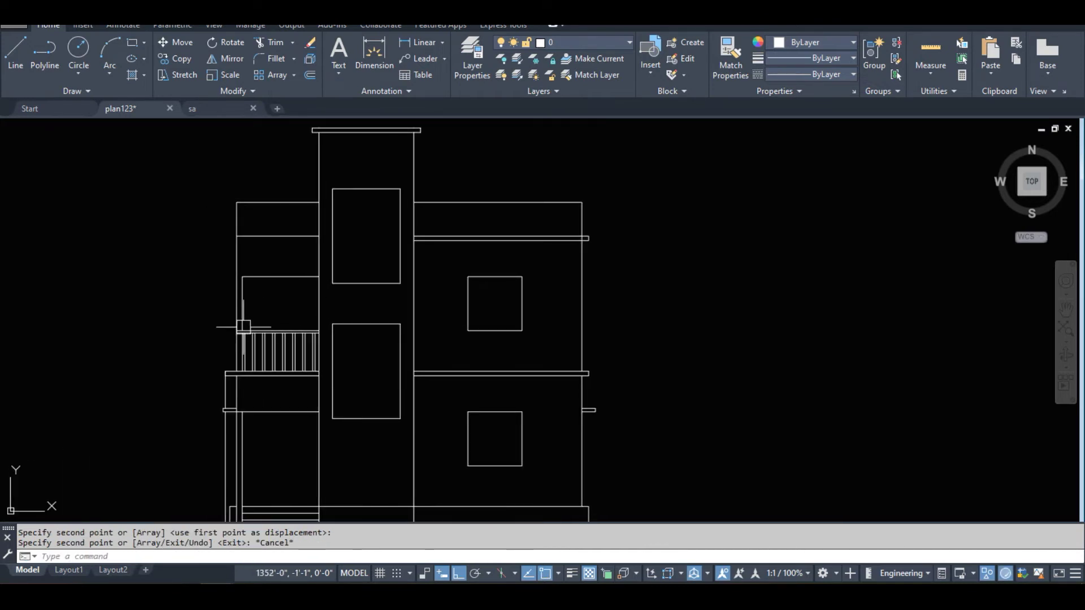
middle_drag(243, 327, 275, 334)
Begin a new line at the upper-left block corner
click(16, 56)
scroll(145, 192, up, 2)
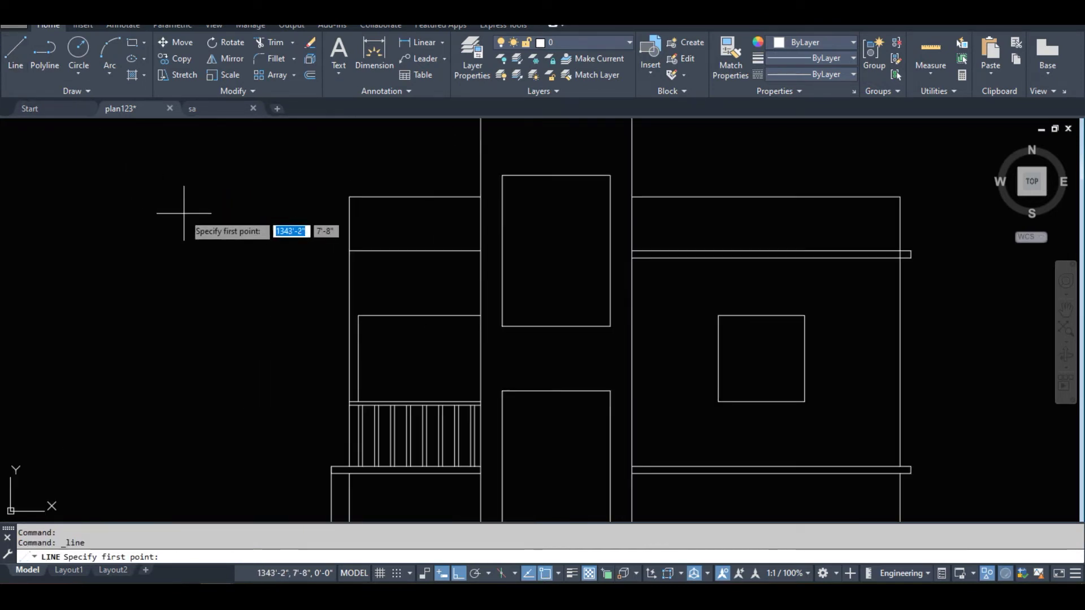
click(348, 250)
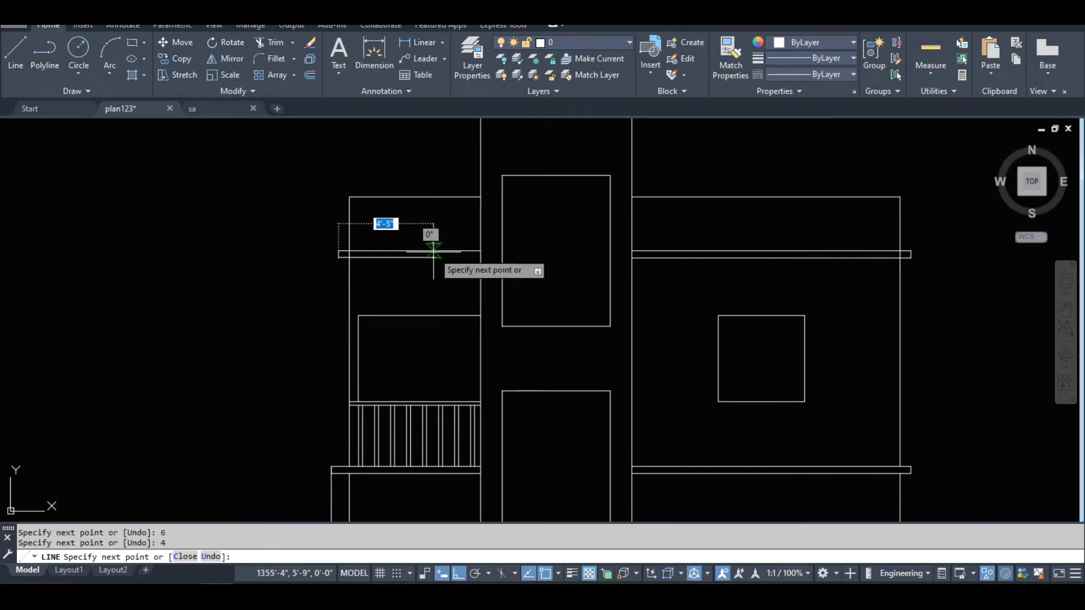
Finish the left-block band line and trim the overlapping wall segment inside it
scroll(429, 236, up, 4)
click(633, 244)
key(Return)
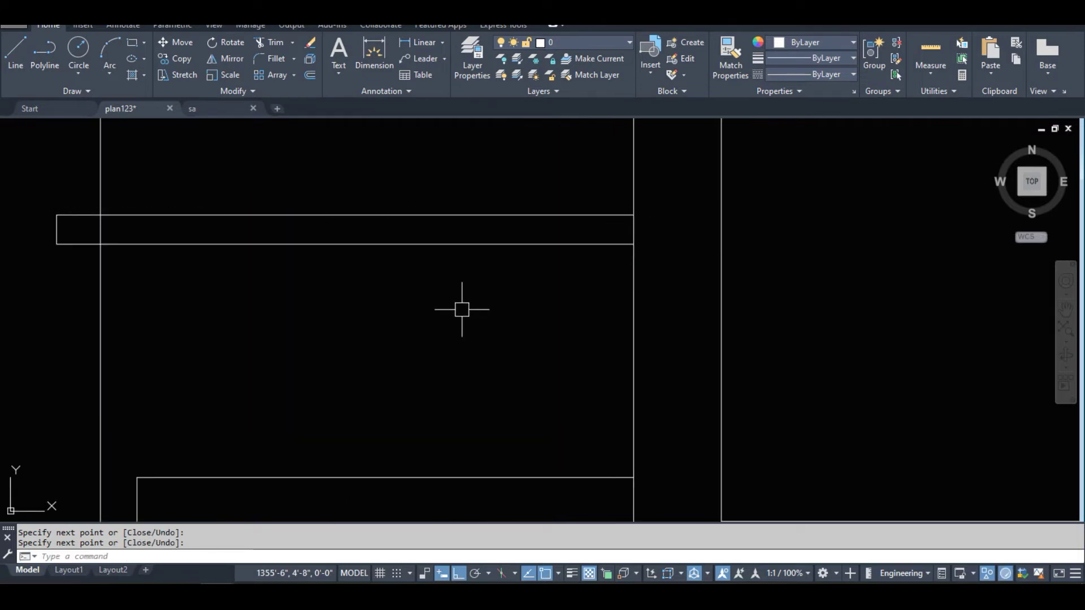
text(tr)
key(Return)
click(201, 249)
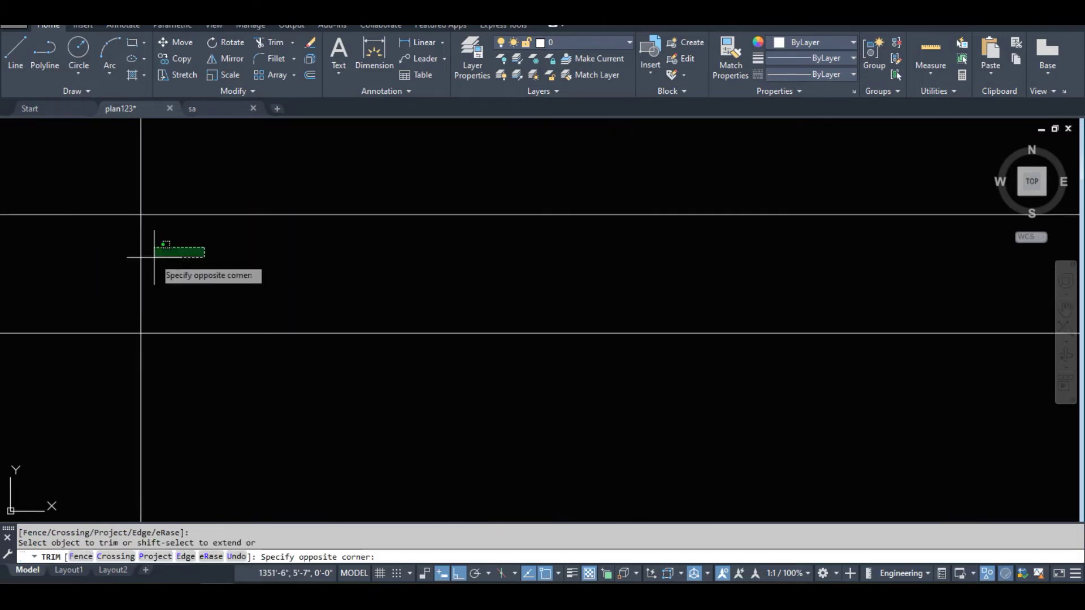
click(114, 252)
Pan and zoom to recenter the elevation with the right-wing windows mid view
scroll(249, 282, down, 5)
scroll(314, 368, up, 2)
mouse_move(315, 368)
middle_down()
mouse_move(332, 308)
mouse_move(338, 315)
middle_up()
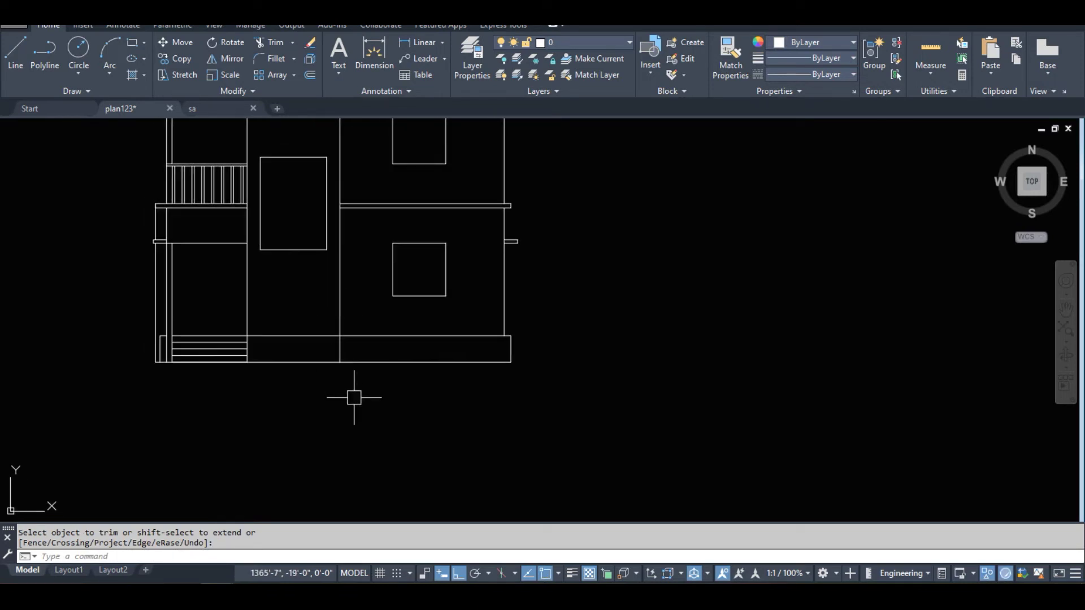
mouse_move(355, 397)
middle_down()
mouse_move(393, 437)
mouse_move(395, 463)
middle_up()
scroll(117, 311, up, 2)
mouse_move(285, 365)
middle_down()
mouse_move(277, 386)
mouse_move(262, 354)
middle_up()
middle_drag(322, 368, 230, 335)
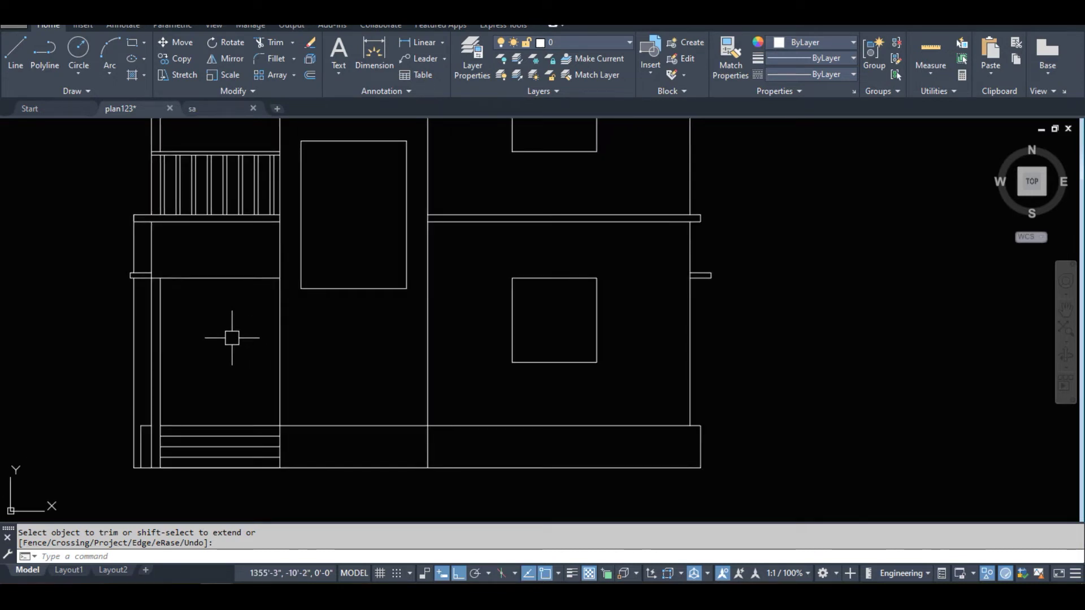
scroll(496, 348, down, 4)
scroll(502, 279, up, 2)
middle_drag(501, 278, 506, 313)
middle_drag(435, 343, 444, 279)
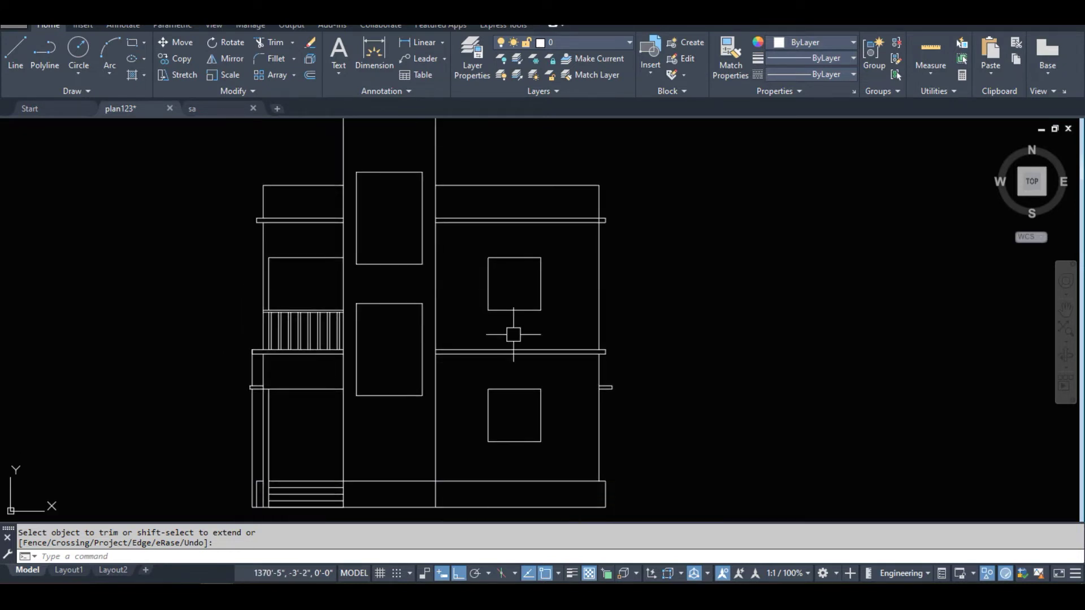
Select both right-wing window squares; a mistaken Trim gets cancelled
key(Escape)
click(474, 373)
click(550, 446)
click(476, 253)
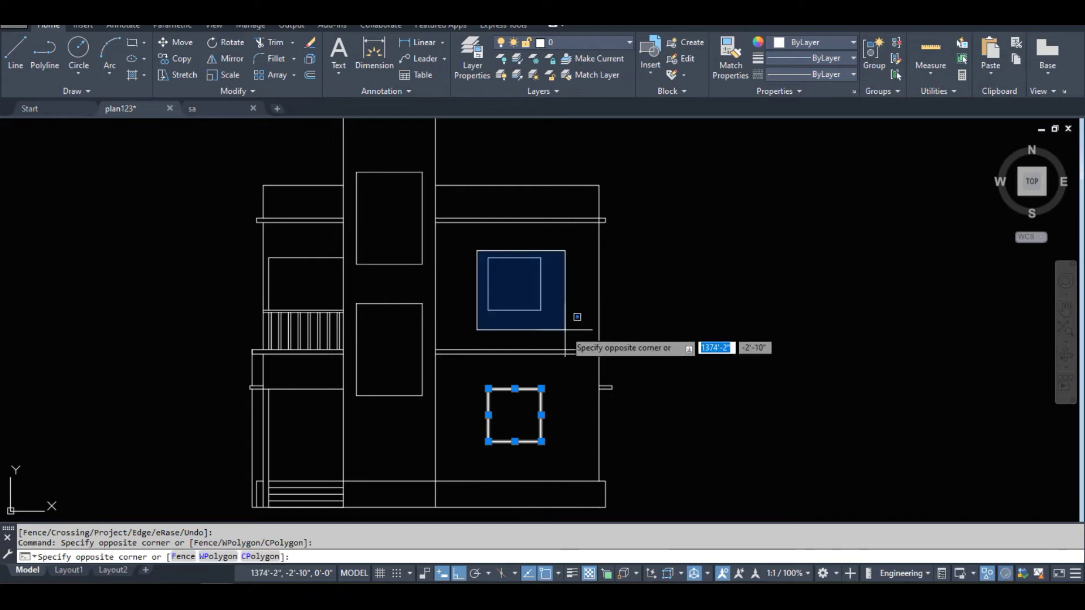
click(567, 330)
text(tr)
key(Return)
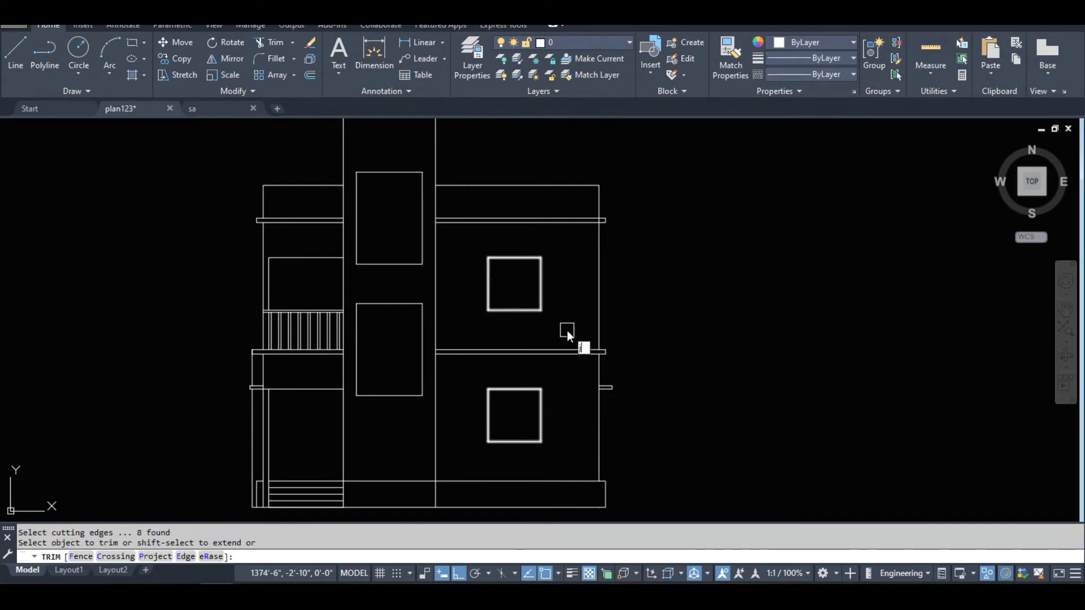
key(Return)
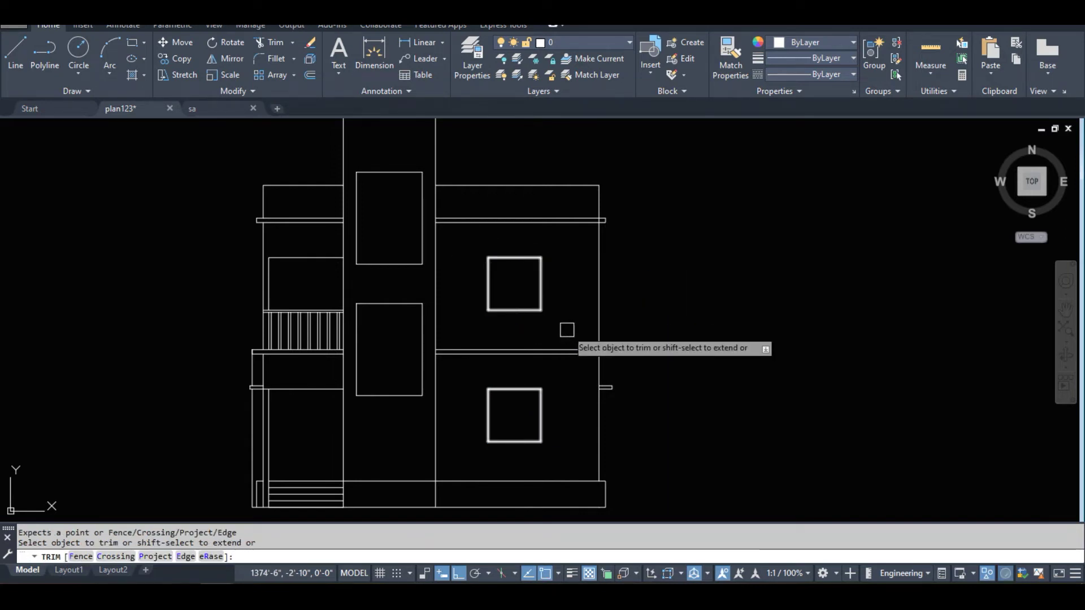
key(Escape)
Join the upper and lower window squares' edges into single closed outlines
text(j)
key(Return)
click(458, 241)
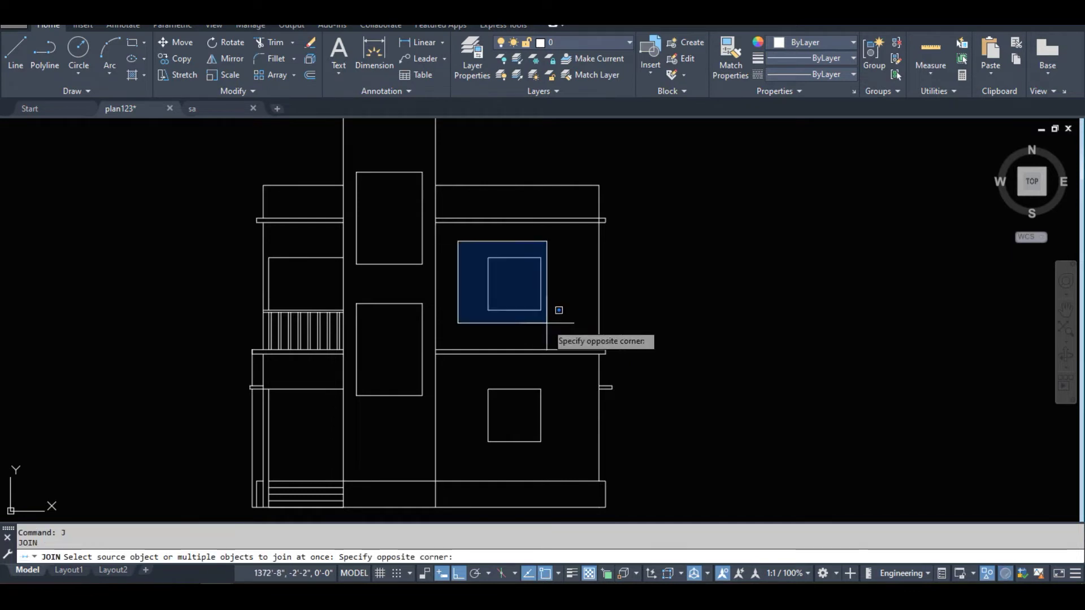
click(559, 310)
key(Return)
key(Return)
click(474, 376)
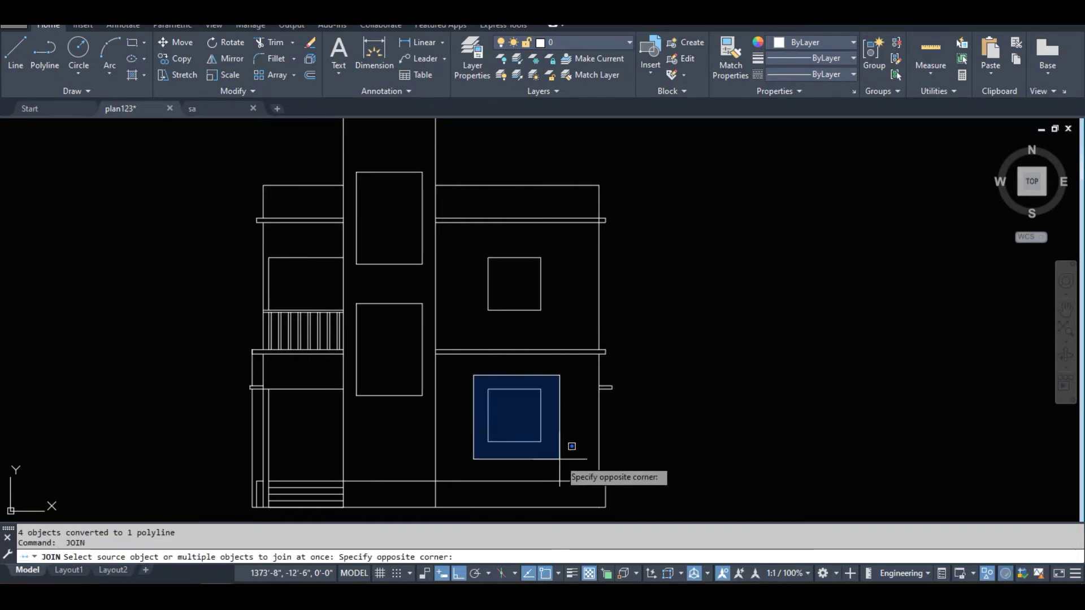
click(559, 458)
key(Return)
Offset the lower window outline 2 inches inward as an inner frame
click(514, 442)
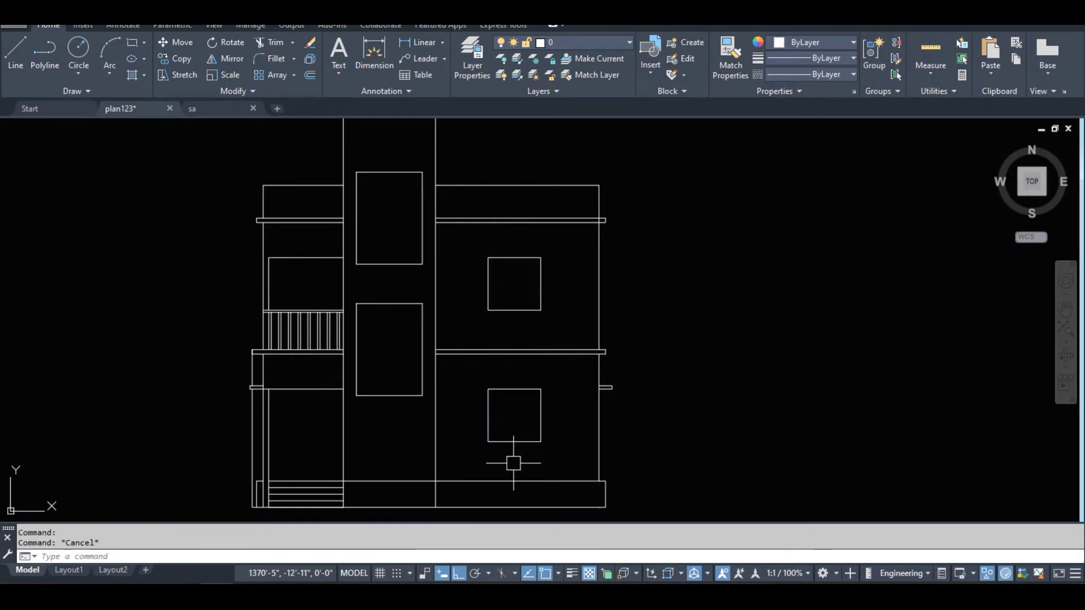
text(o)
key(Return)
text(2)
key(Return)
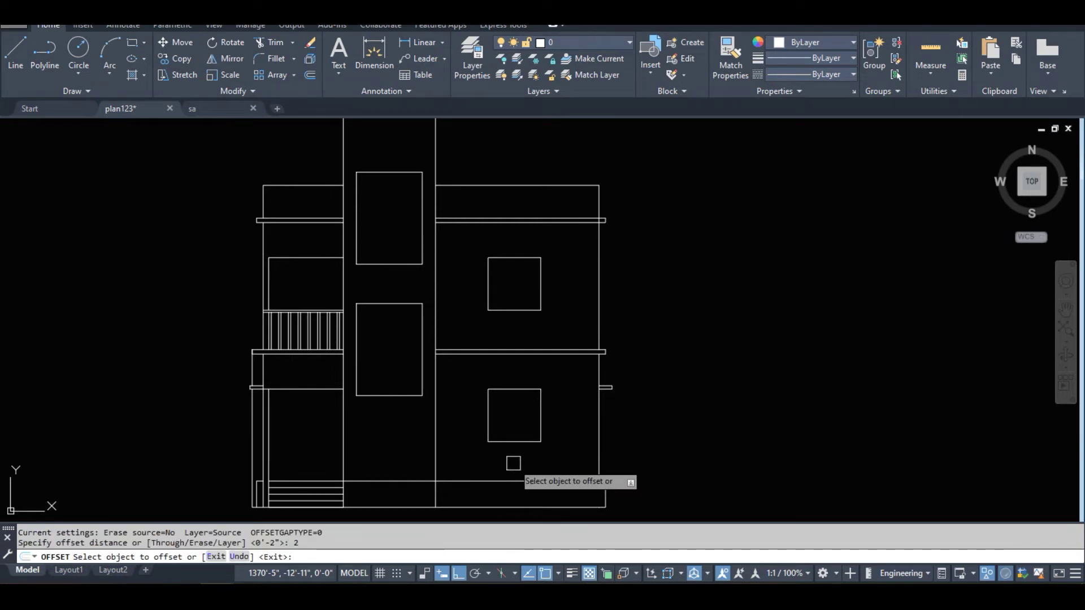
scroll(513, 463, up, 4)
click(506, 408)
click(508, 344)
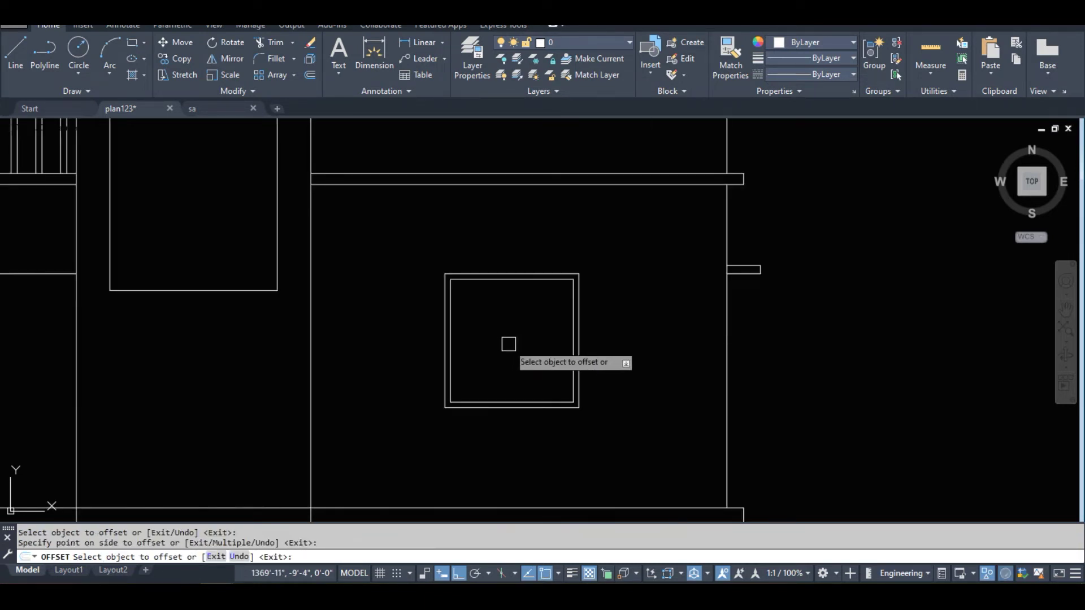
key(Escape)
Draw the ledge over the lower right window: 5" out, 3" up, 4'-5" across, 5" more
click(16, 54)
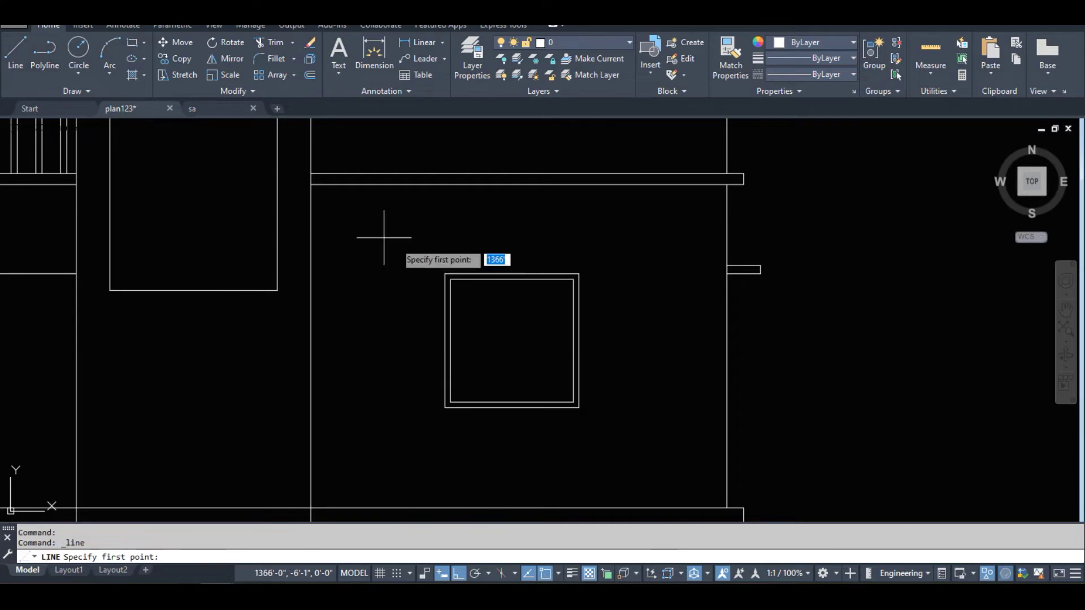
scroll(443, 254, up, 4)
click(450, 317)
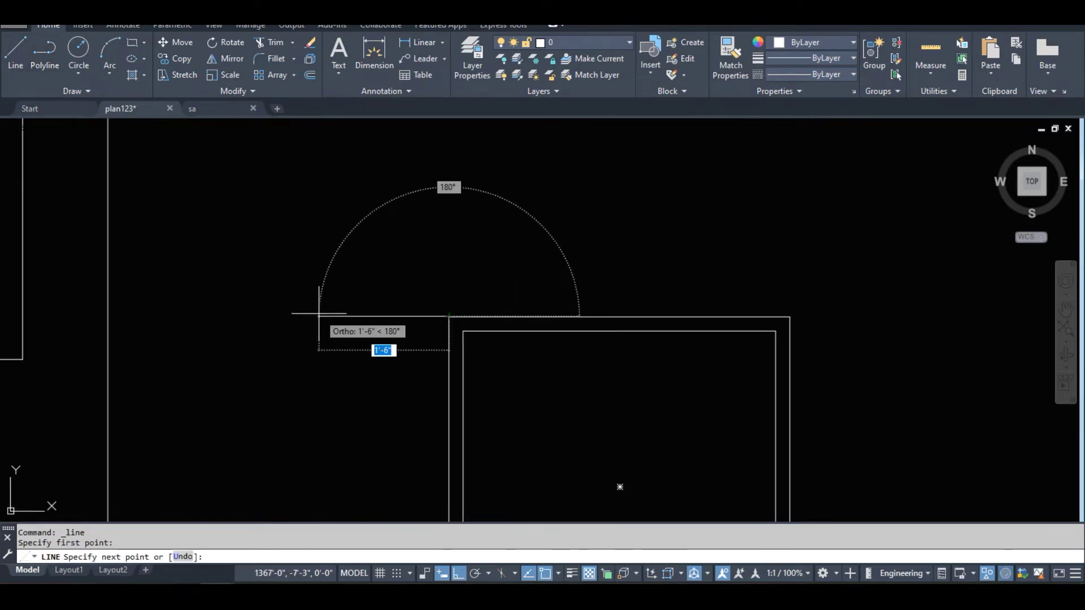
key(Return)
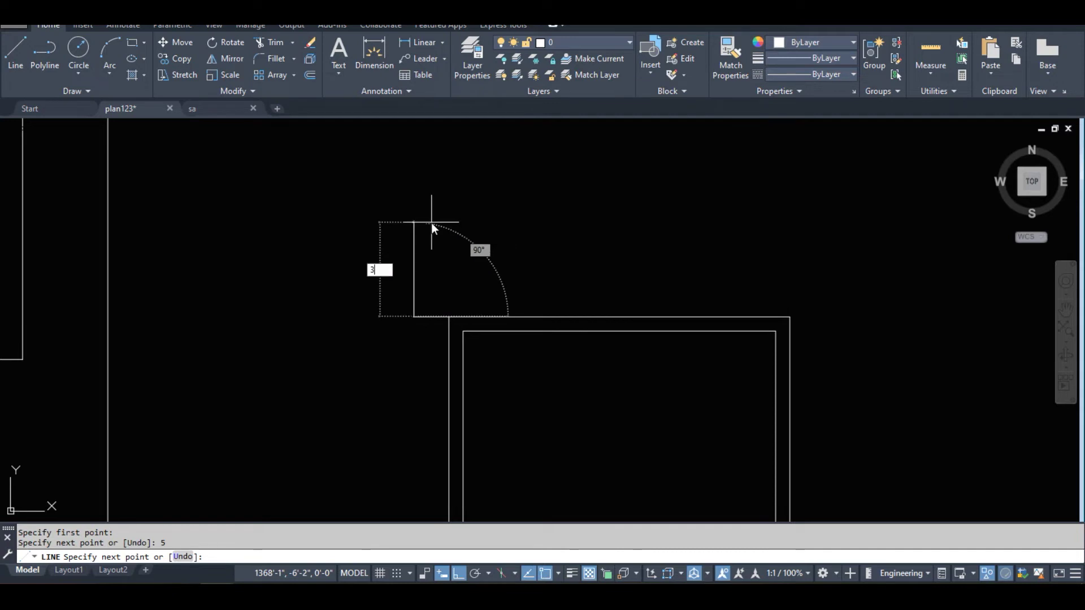
key(Return)
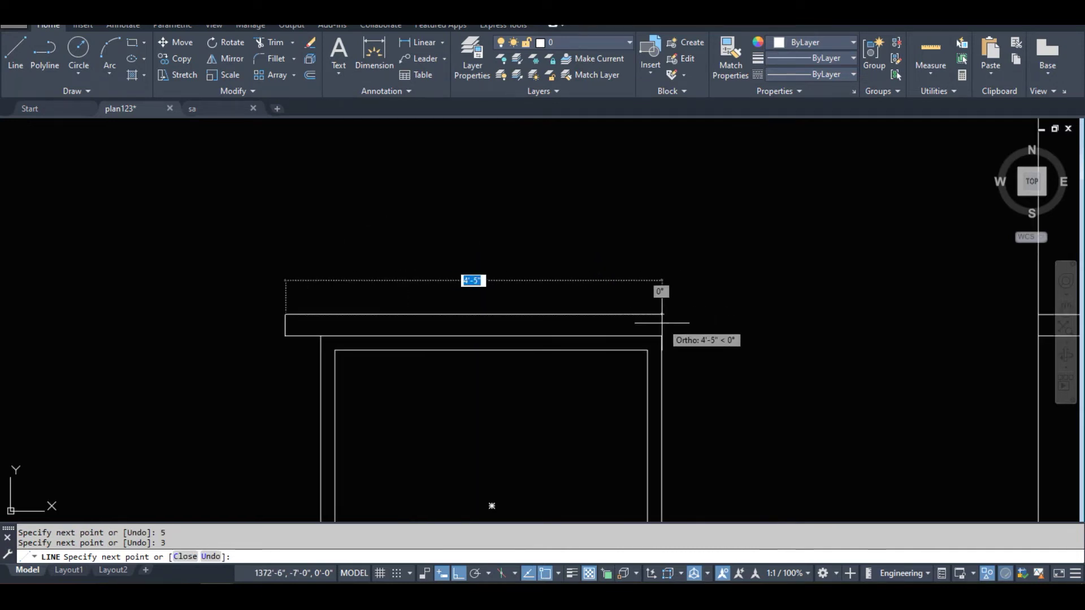
click(662, 320)
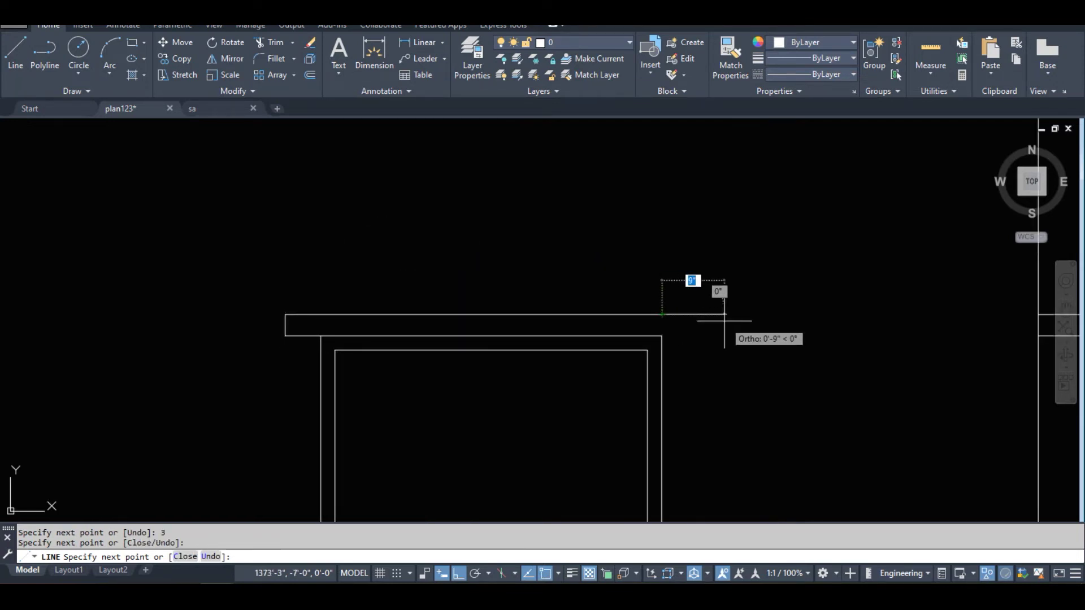
text(5)
key(Return)
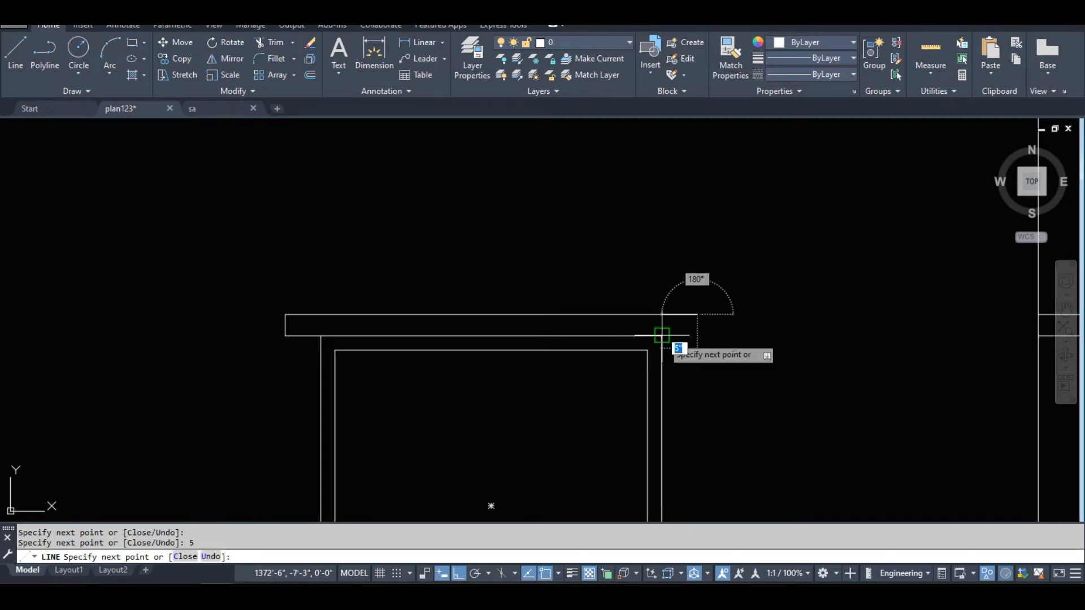
click(681, 337)
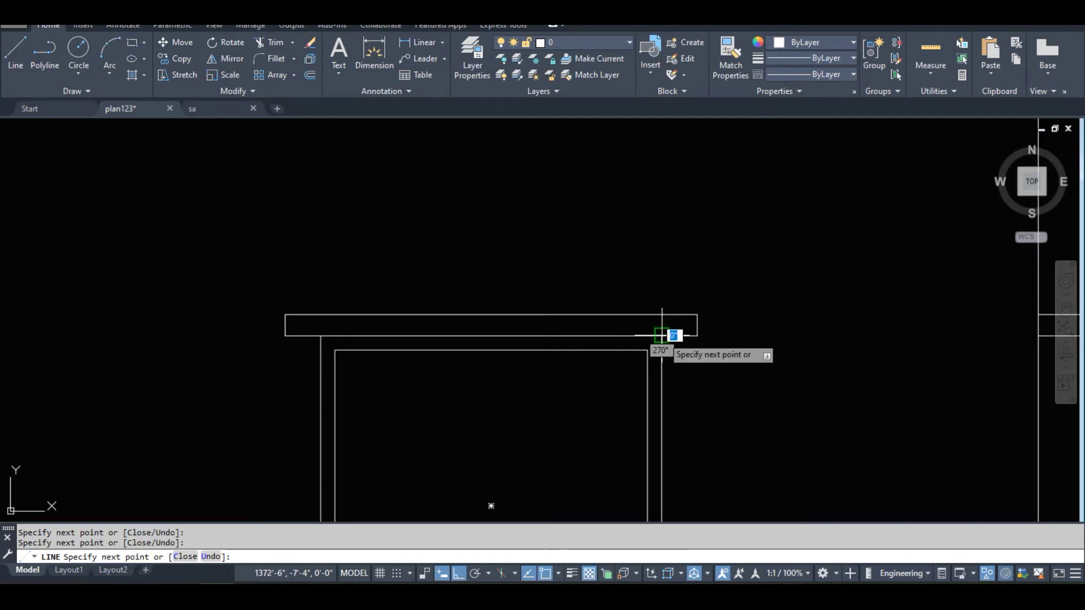
key(Return)
scroll(553, 287, down, 5)
Draw a centre mullion and transom through the window's edge midpoints
click(15, 53)
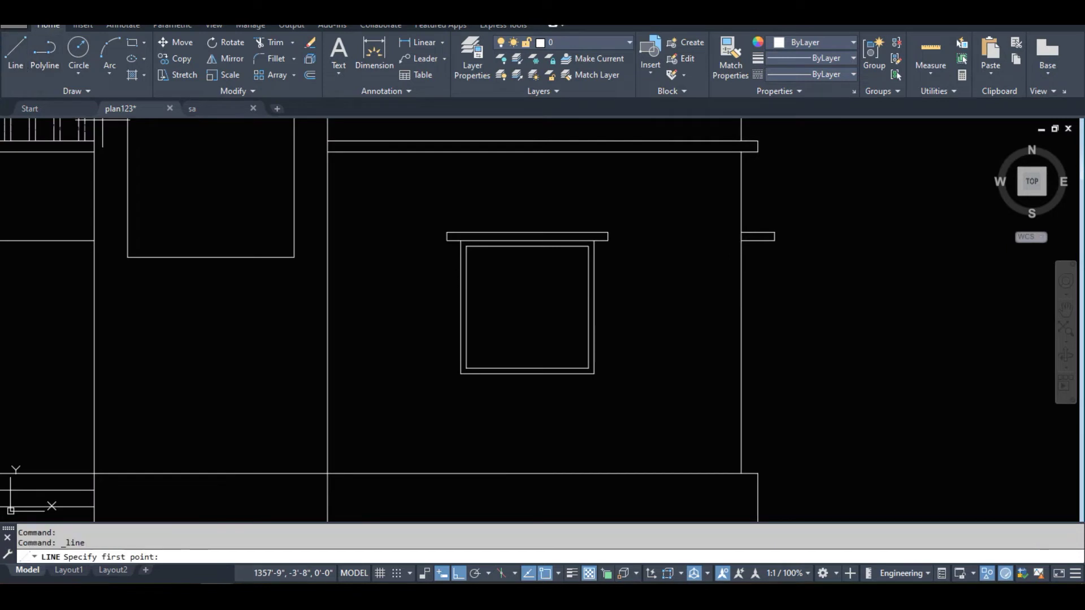
scroll(576, 291, up, 2)
click(498, 219)
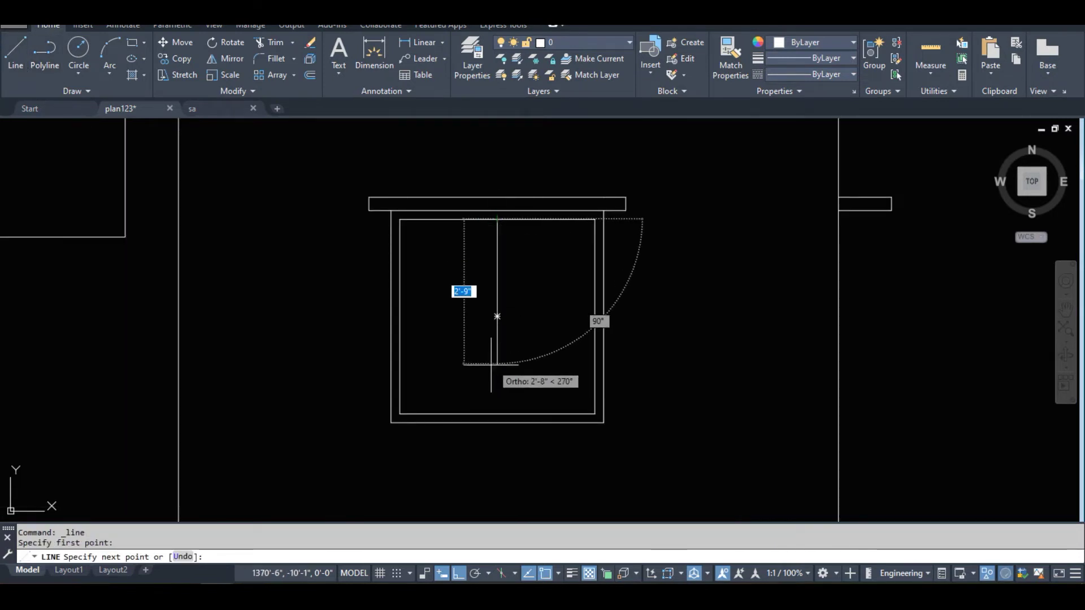
click(497, 404)
key(Return)
key(Return)
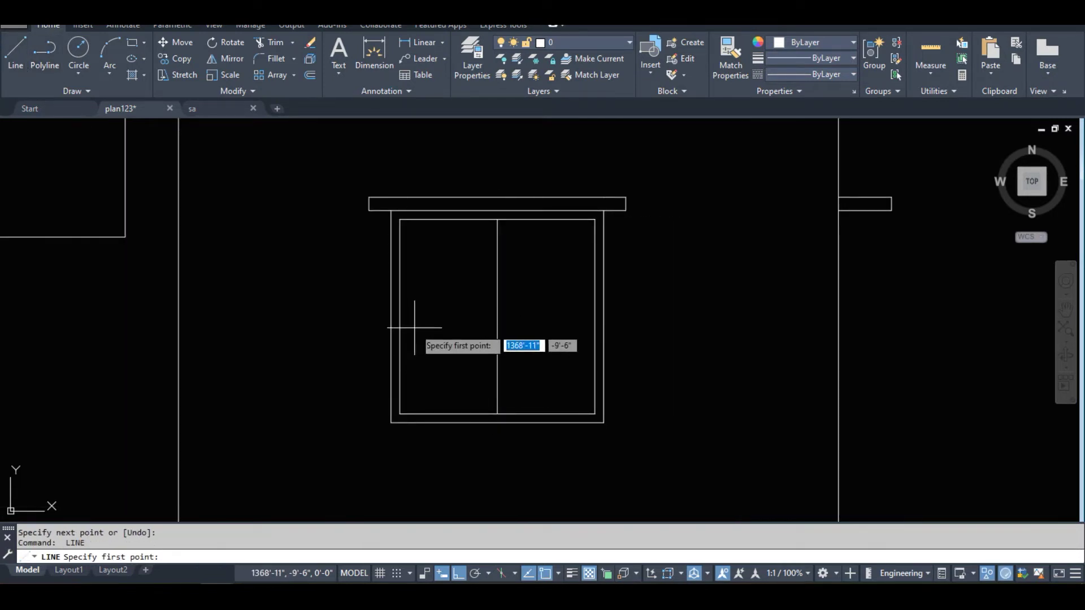
click(399, 317)
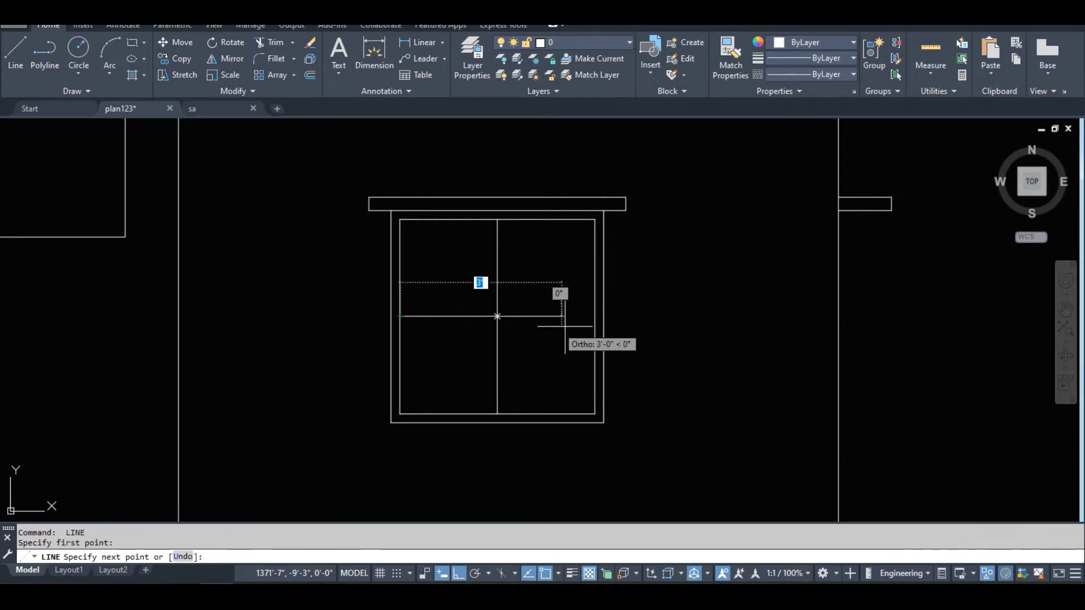
click(595, 317)
key(Return)
Offset the mullion and transom 1 inch to form double glazing bars
text(o)
key(Return)
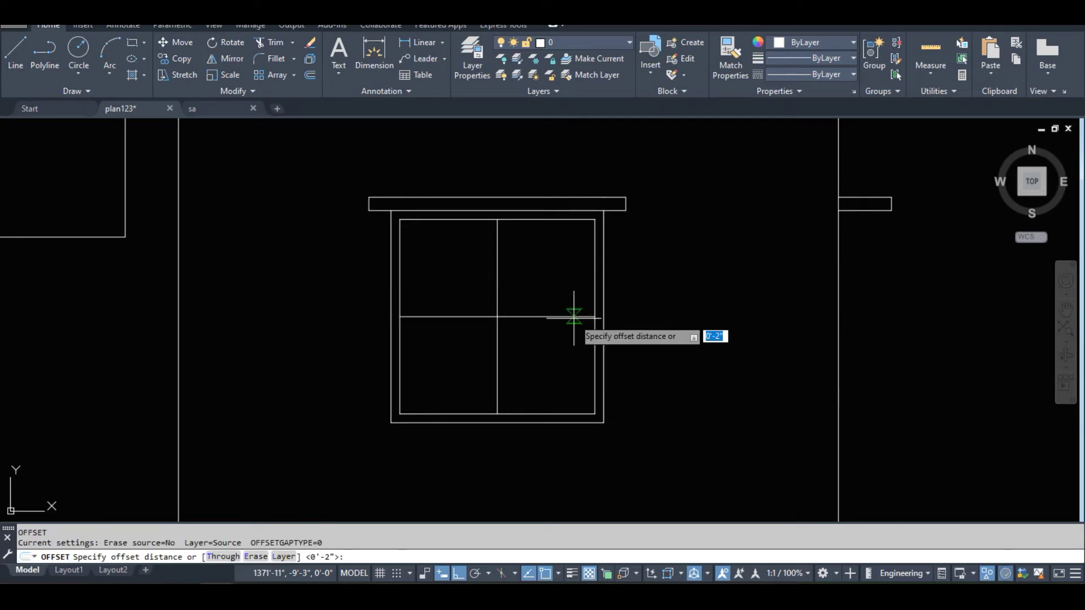
key(Return)
click(497, 356)
click(594, 362)
scroll(500, 356, up, 2)
scroll(502, 334, up, 2)
click(429, 282)
key(Escape)
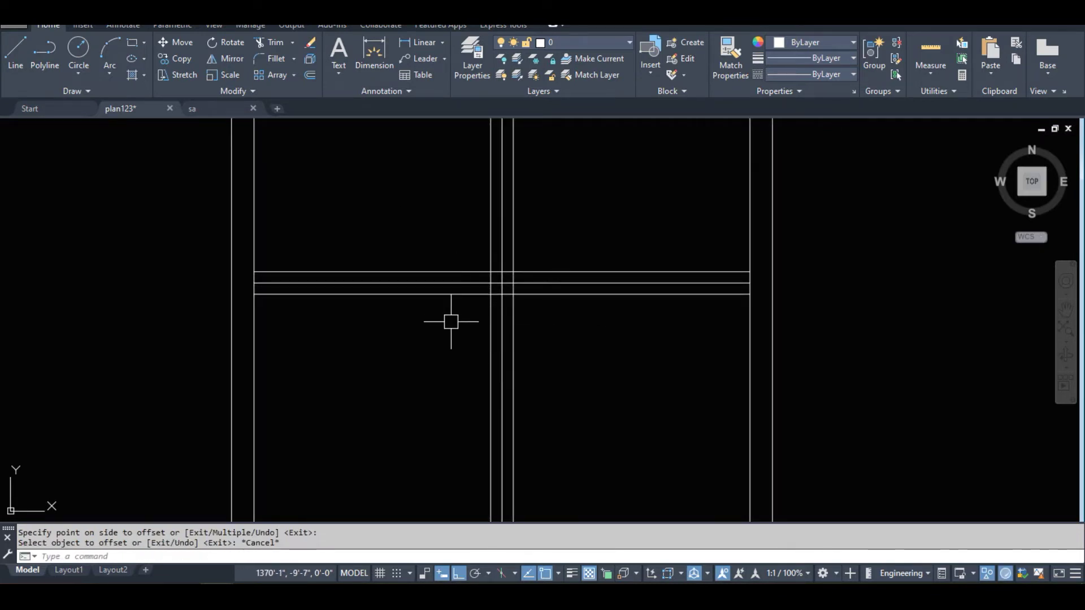
Trim and erase the crossing divider leftovers to leave four clean panes
text(r)
key(Return)
key(Return)
scroll(494, 283, up, 3)
click(564, 305)
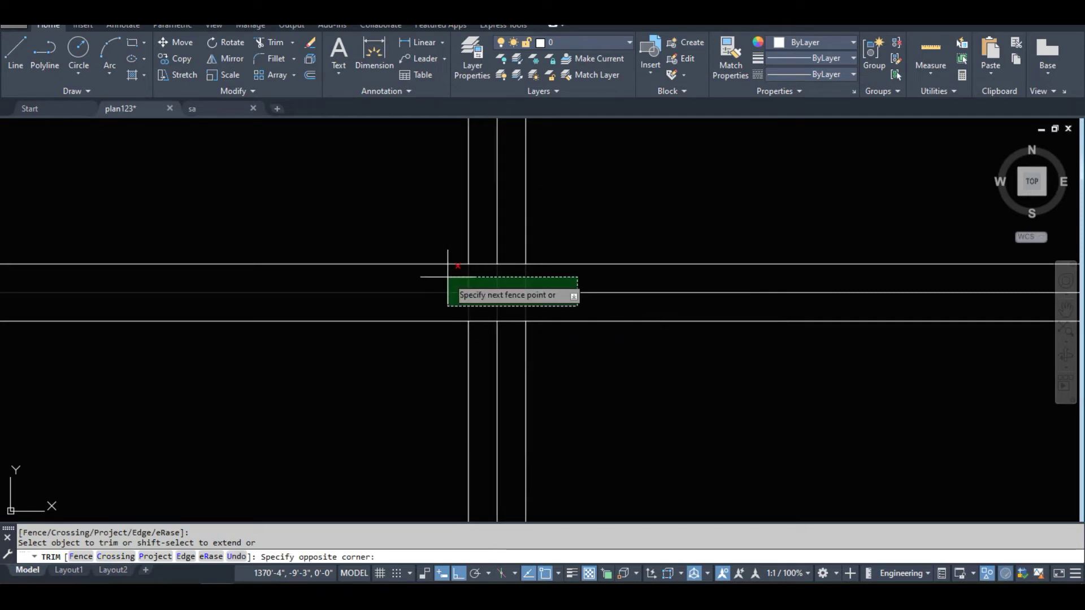
click(456, 283)
click(509, 338)
click(491, 256)
click(516, 359)
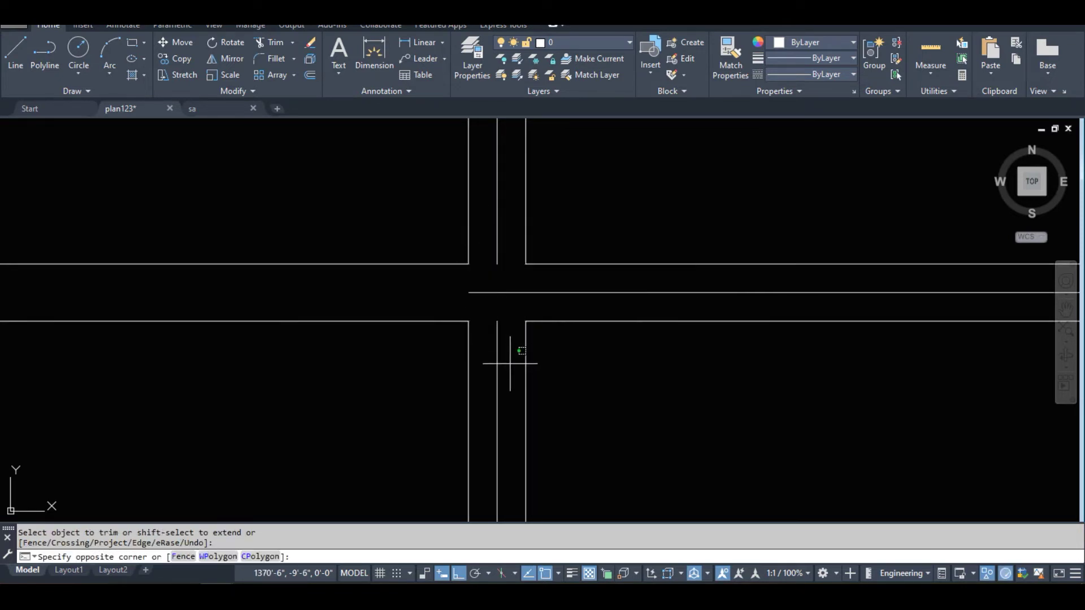
key(Delete)
scroll(478, 257, down, 3)
scroll(444, 296, down, 2)
middle_drag(443, 295, 456, 349)
click(388, 274)
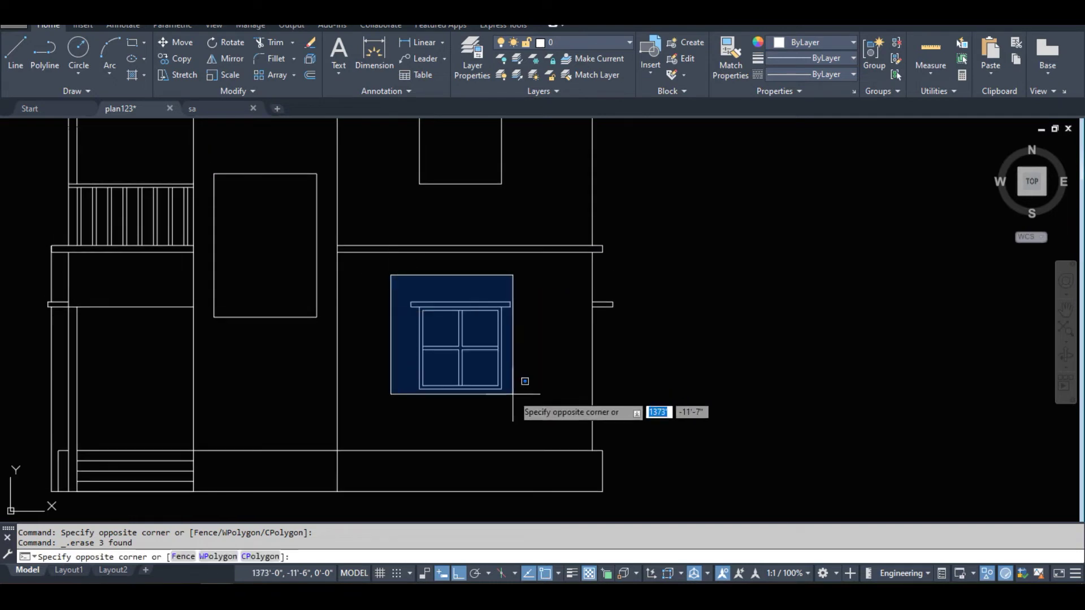
Copy the ledged four-pane window up onto the upper-floor wall of the right-hand block
click(530, 402)
click(172, 57)
scroll(370, 345, up, 1)
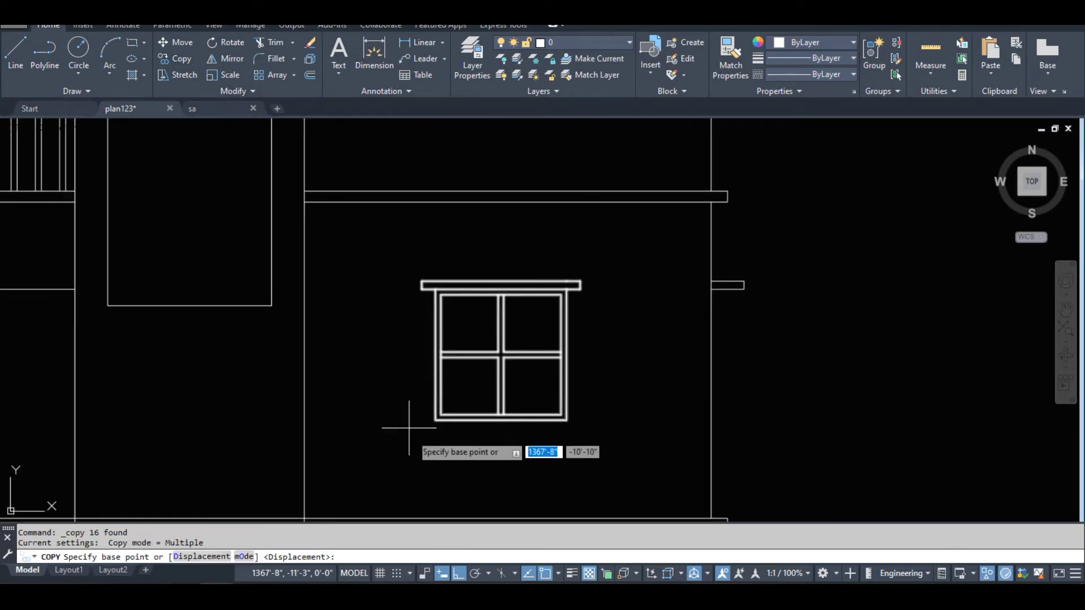
click(437, 412)
middle_drag(432, 412, 432, 519)
middle_drag(441, 232, 441, 338)
scroll(433, 316, up, 4)
scroll(418, 308, up, 2)
click(413, 304)
scroll(413, 327, down, 3)
scroll(444, 444, down, 2)
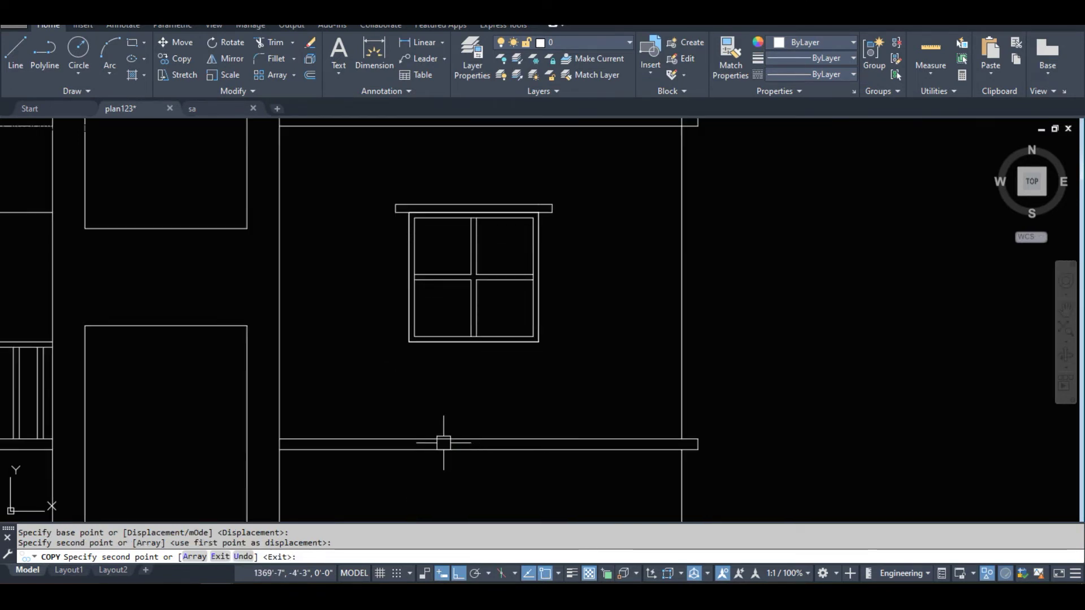
key(Escape)
scroll(478, 364, down, 2)
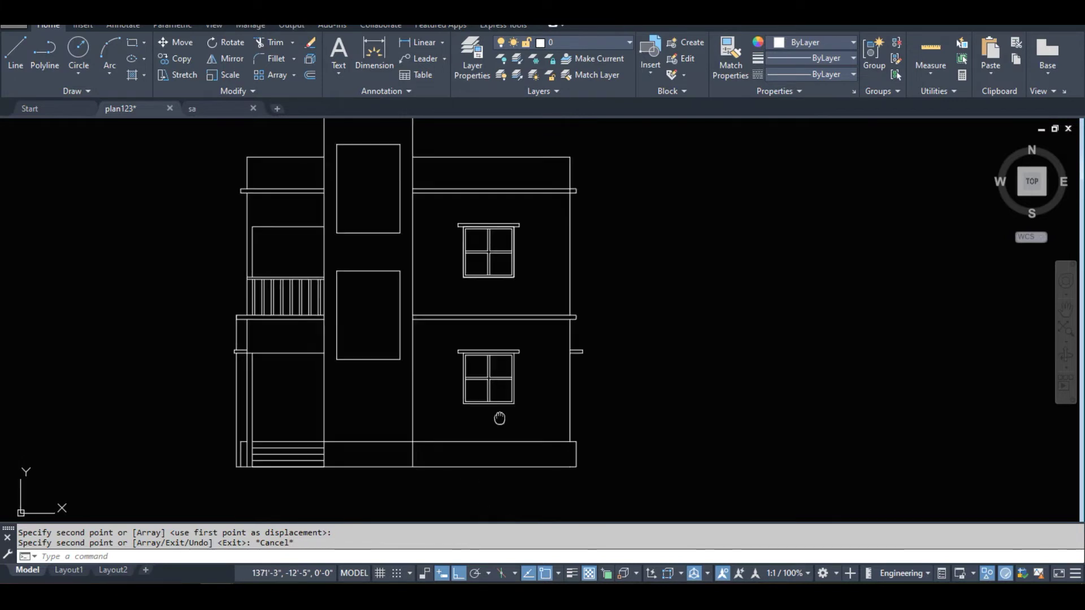
click(387, 158)
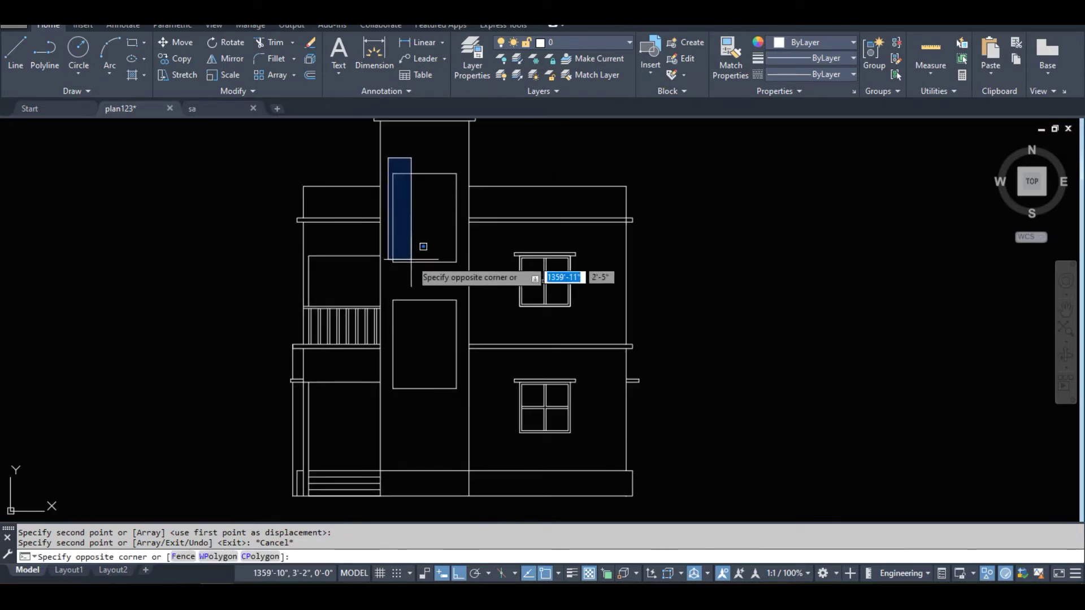
Join both stair window rectangles into single outlines with JOIN
click(480, 407)
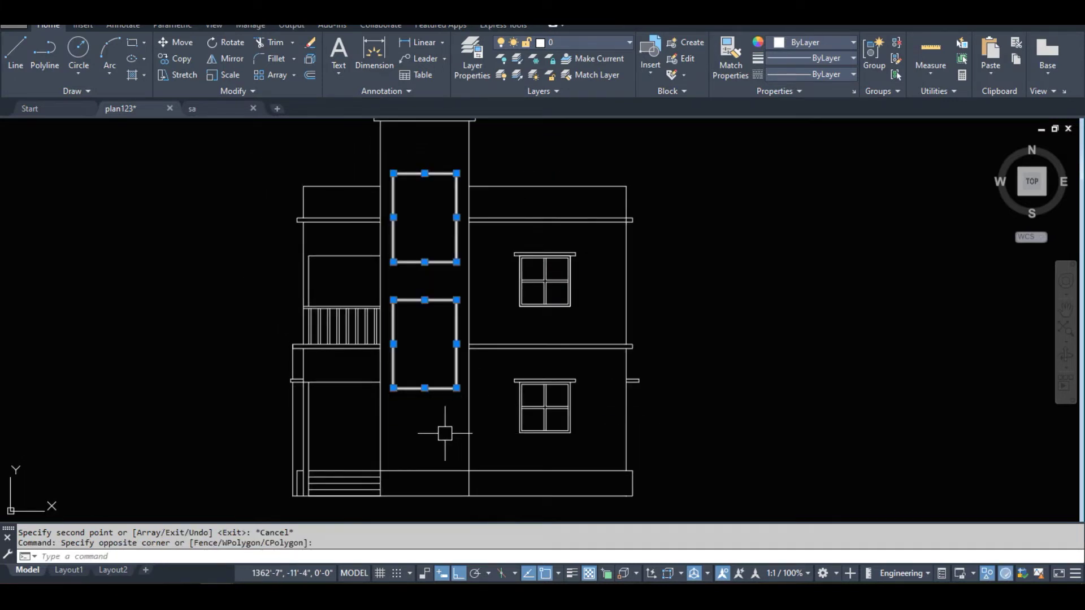
text(j)
key(Return)
Offset the lower stair window outline inward by 2 to form a double frame
click(440, 389)
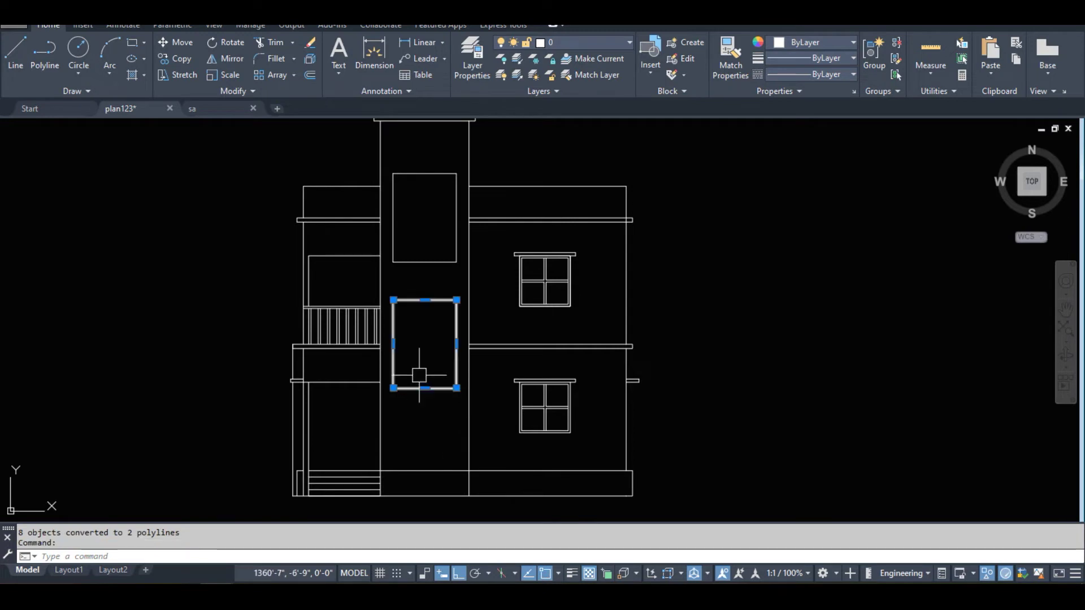
scroll(419, 375, up, 1)
key(Return)
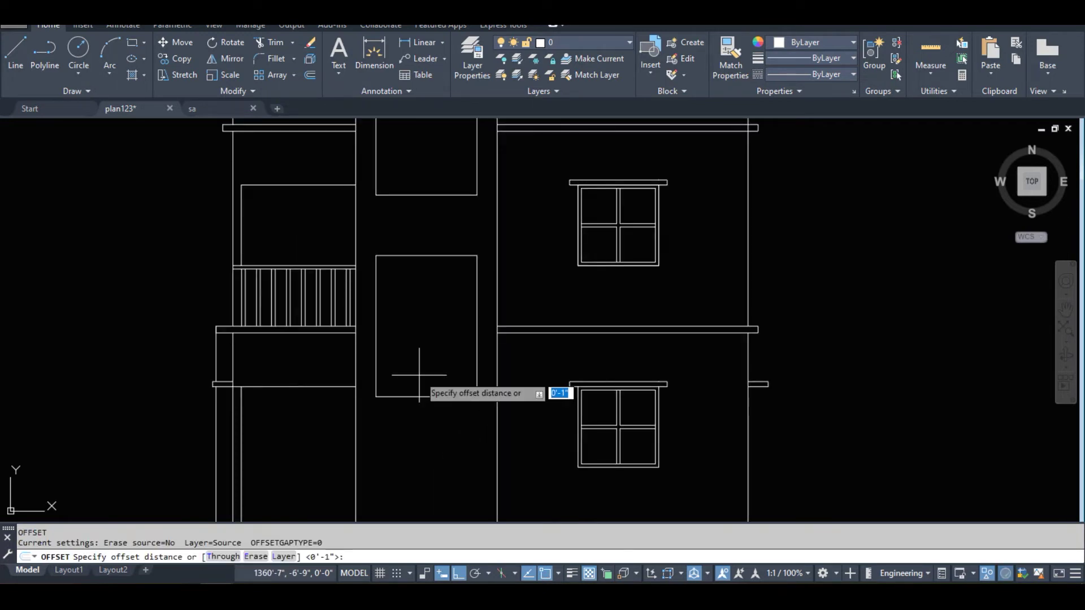
key(Escape)
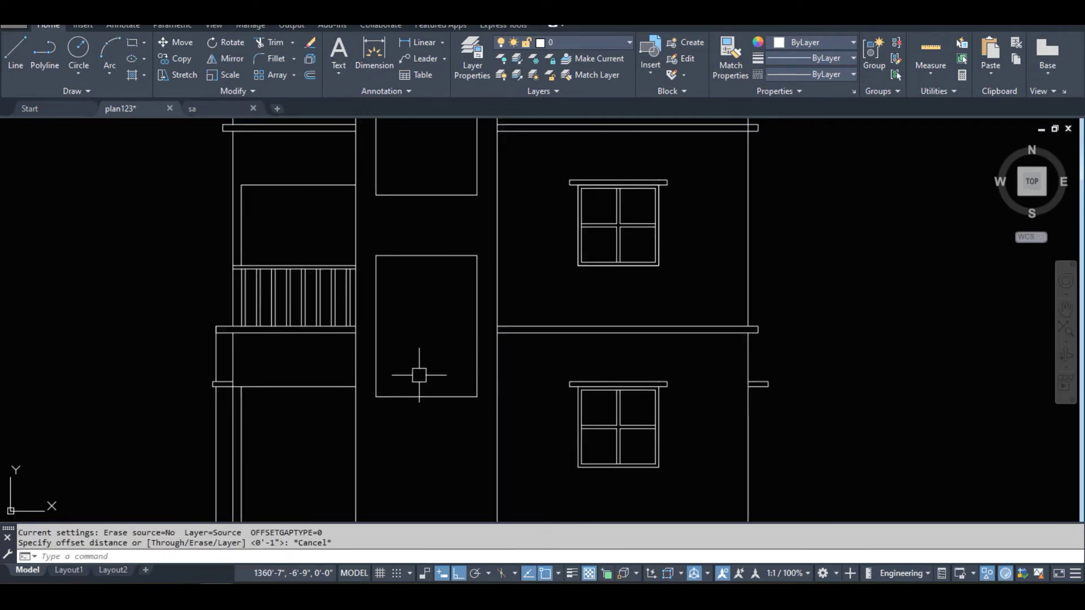
text(o)
key(Return)
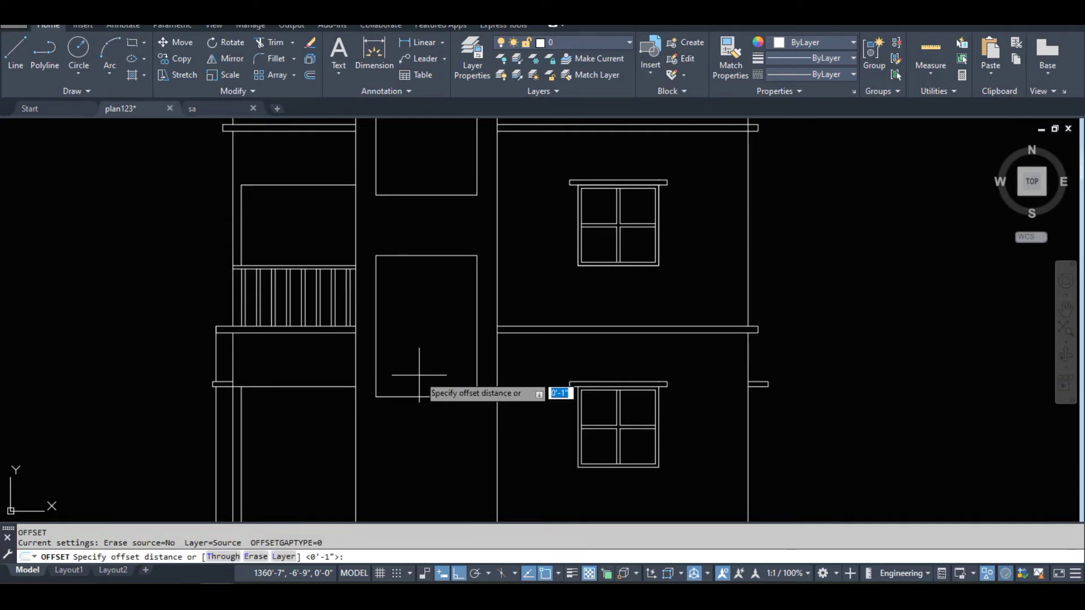
key(Return)
click(431, 396)
click(431, 305)
middle_drag(425, 225, 441, 280)
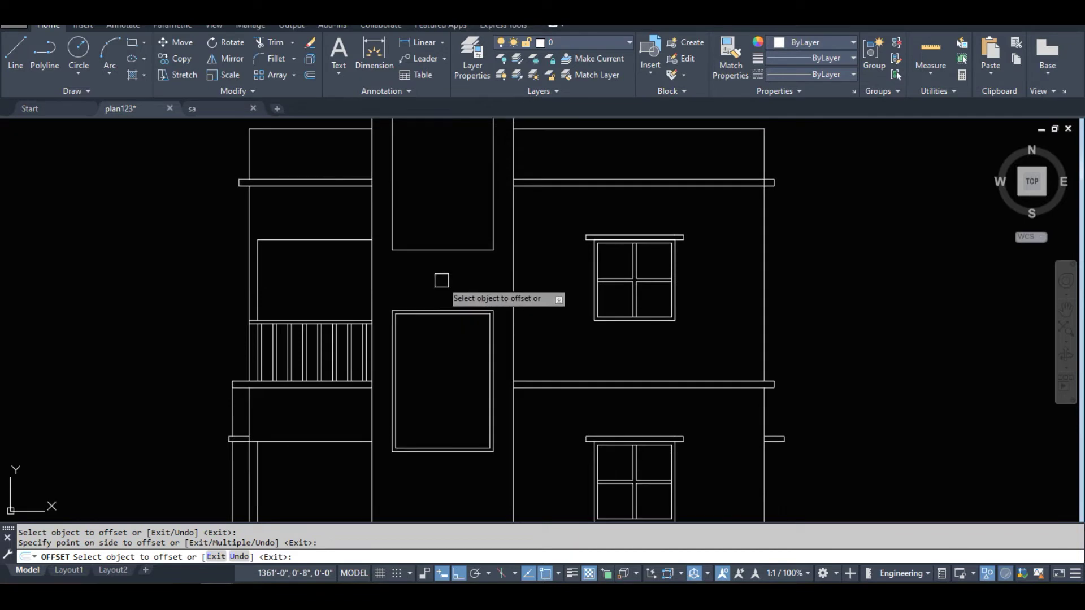
key(Escape)
middle_drag(448, 368, 459, 306)
Draw a vertical and a horizontal divider line across the lower stair window
click(15, 54)
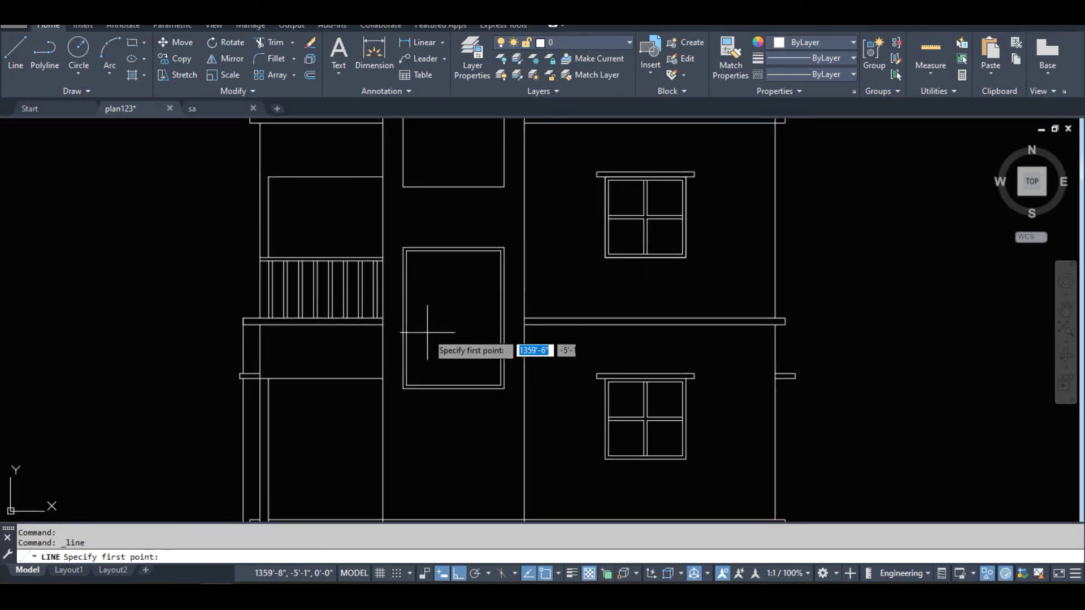
scroll(427, 333, up, 2)
click(467, 202)
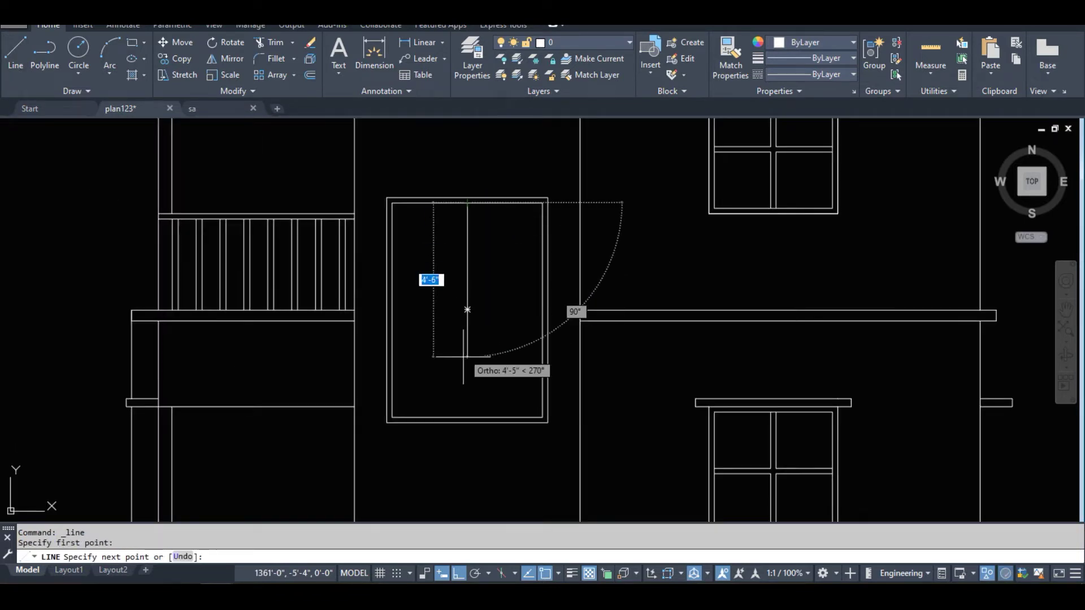
click(466, 418)
key(Return)
key(Return)
click(392, 310)
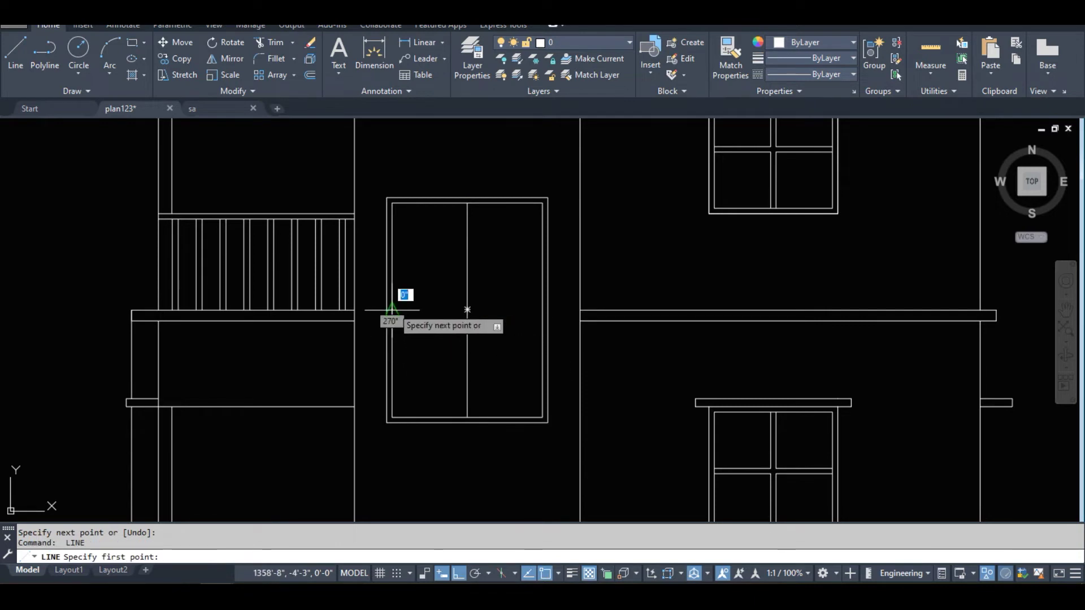
click(542, 310)
key(Return)
scroll(434, 302, up, 4)
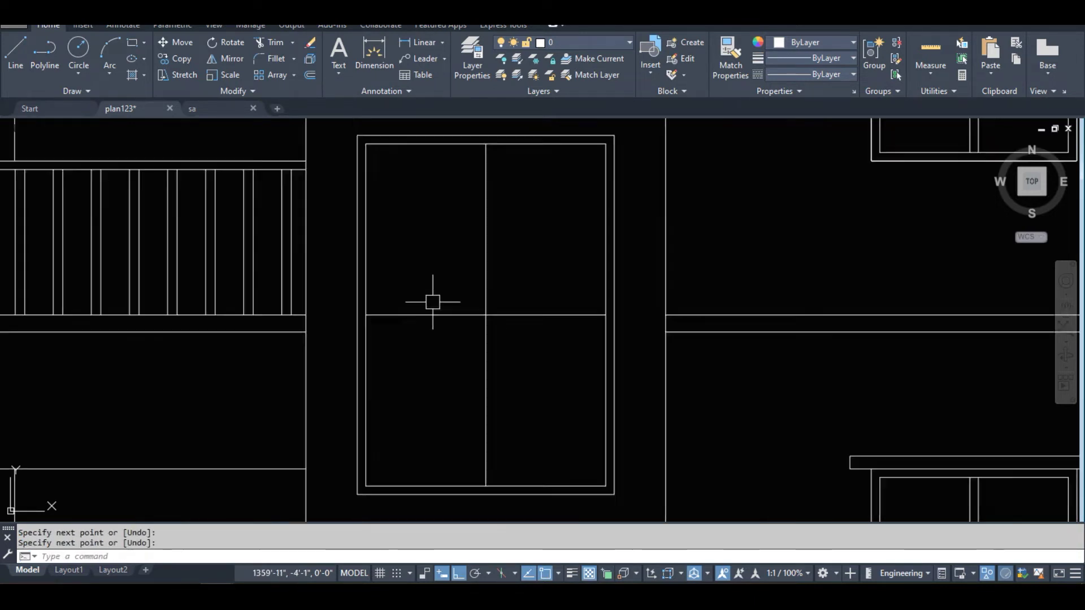
Explode the inner frame outline and break a frame line where the divider meets it
click(333, 244)
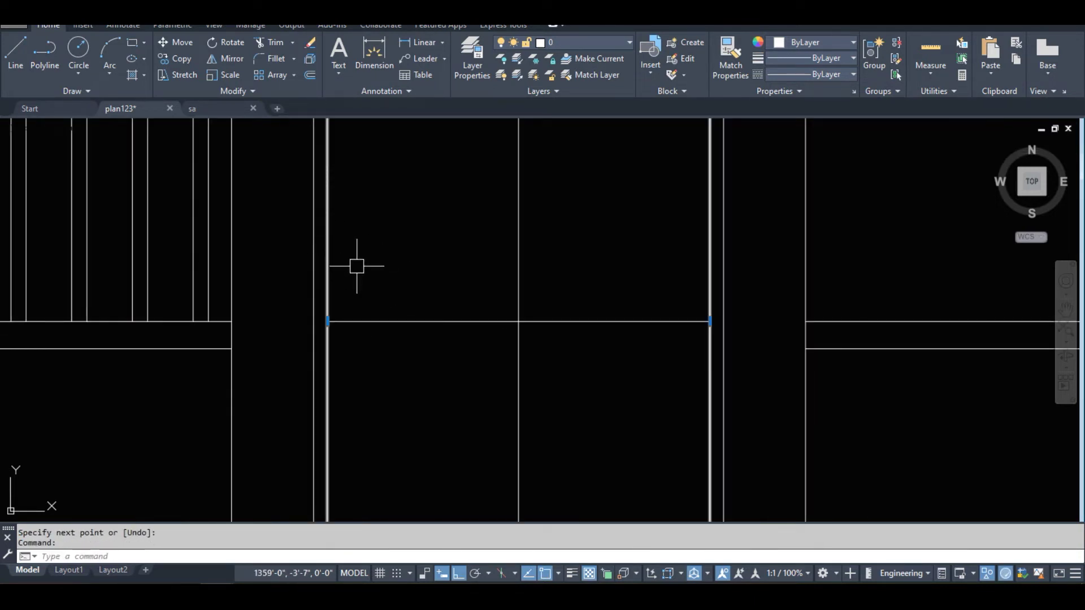
key(Return)
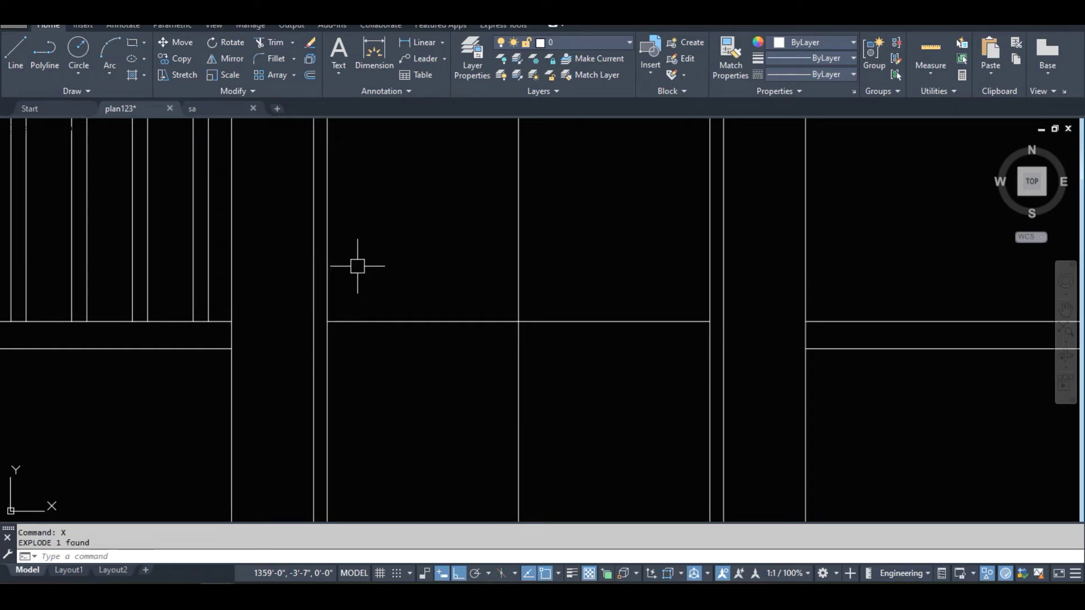
click(237, 90)
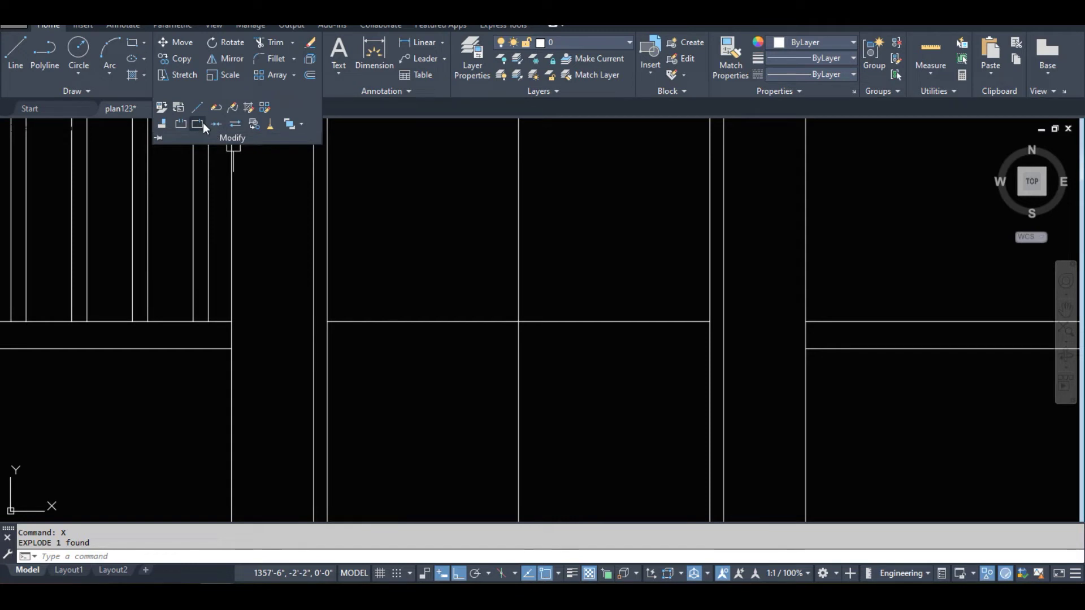
click(326, 249)
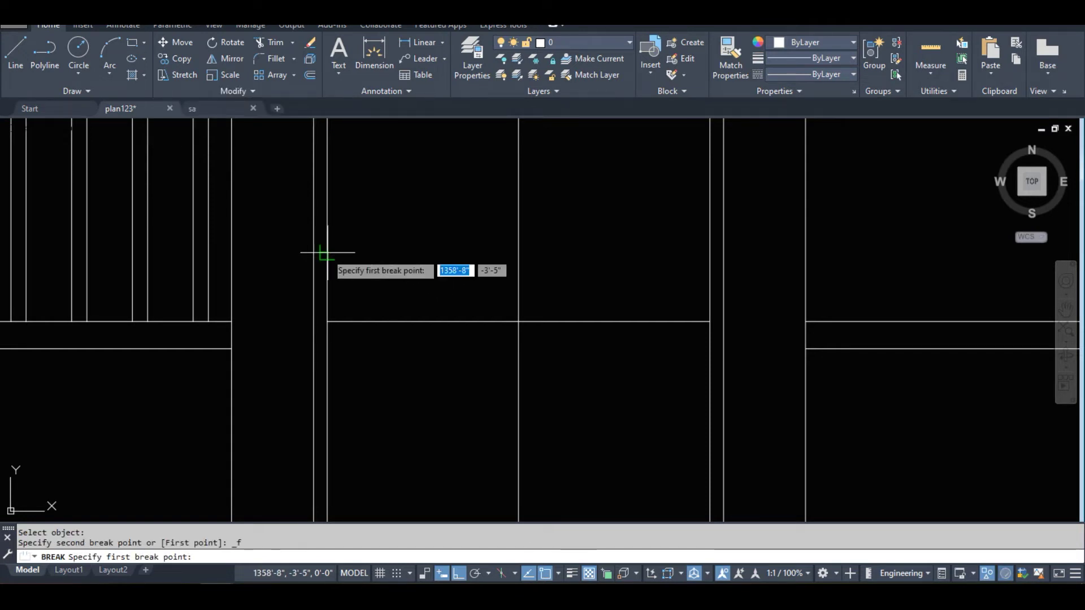
click(327, 321)
scroll(139, 125, down, 3)
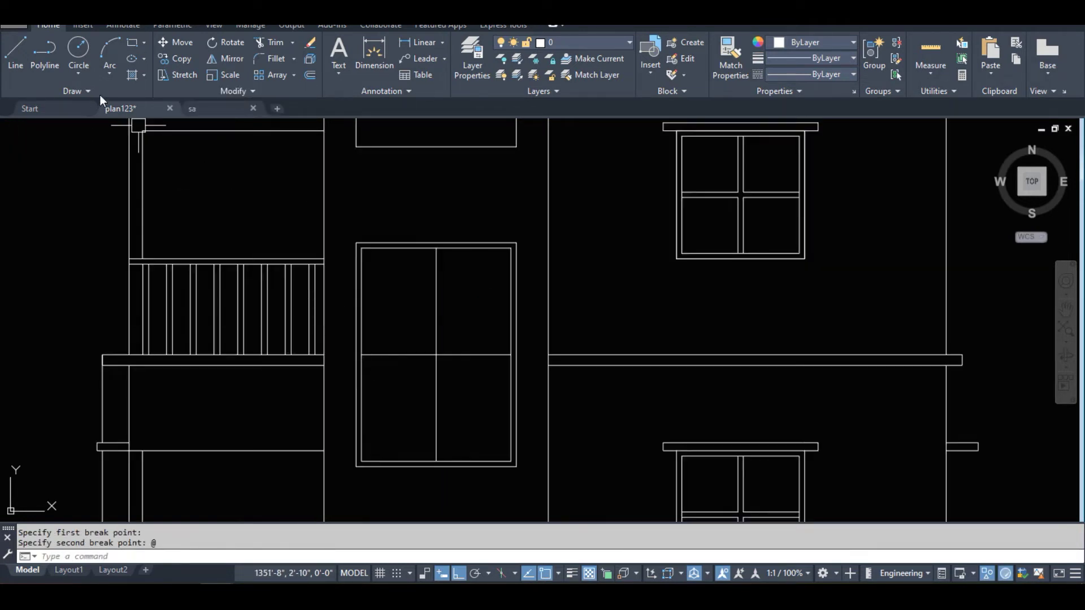
Draw upper and lower horizontal pane dividers across the central window
click(20, 59)
click(362, 302)
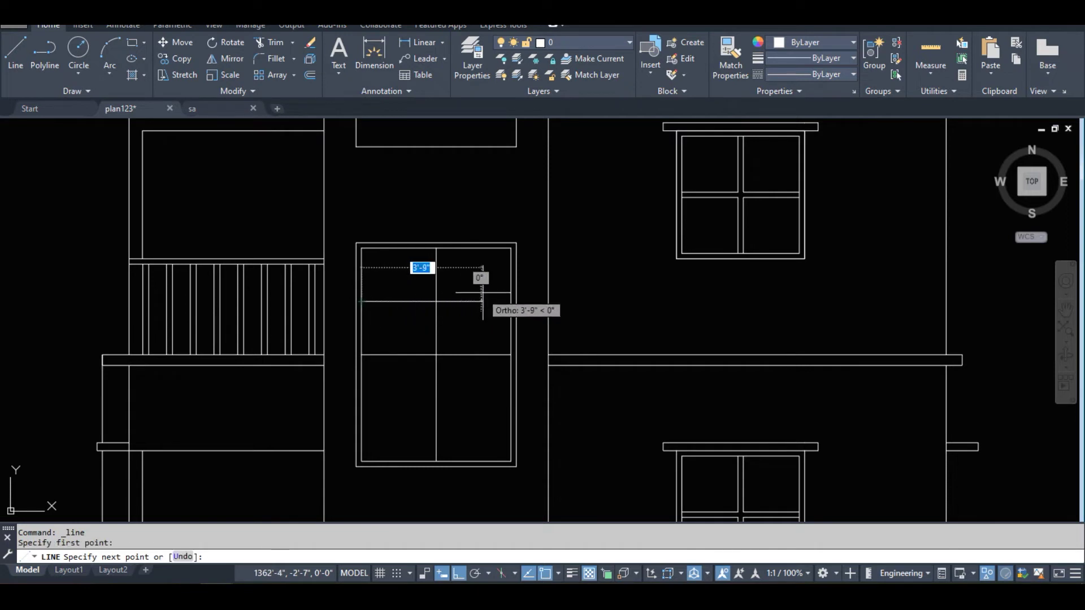
click(511, 301)
key(Return)
key(Return)
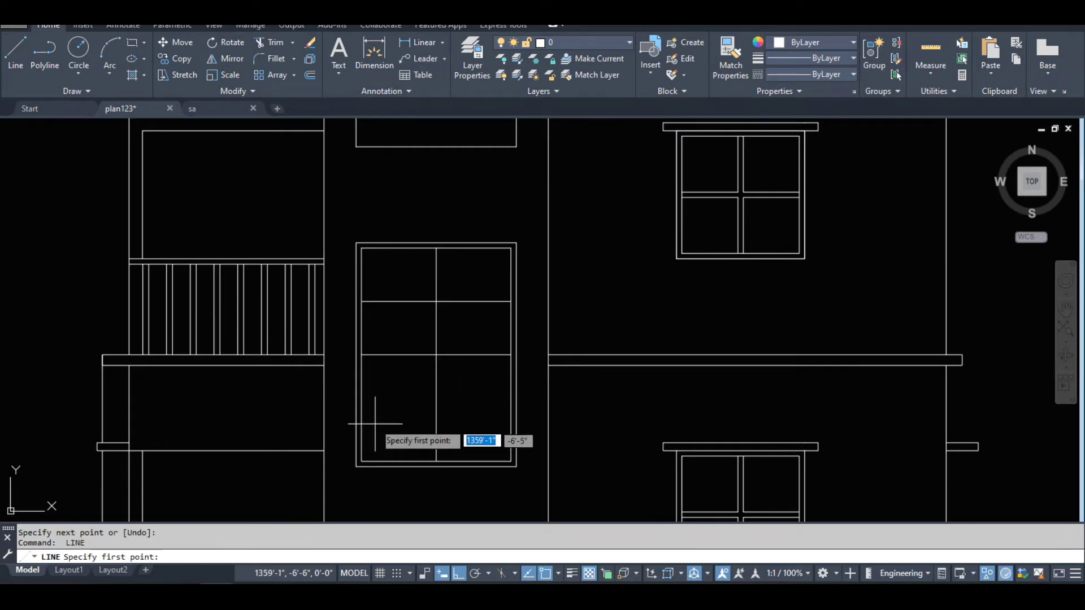
click(361, 408)
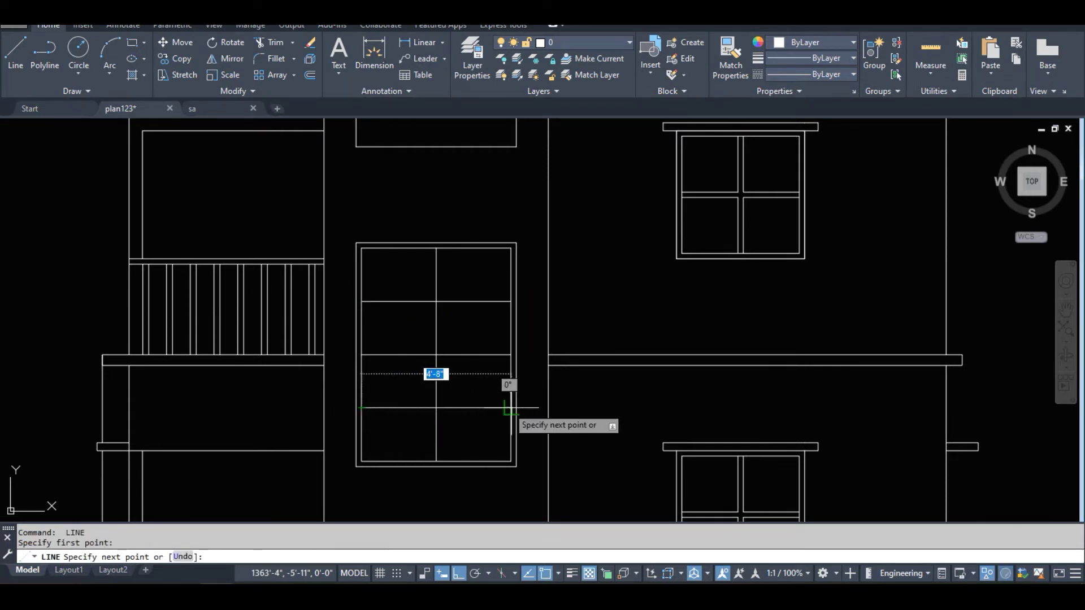
click(511, 408)
key(Return)
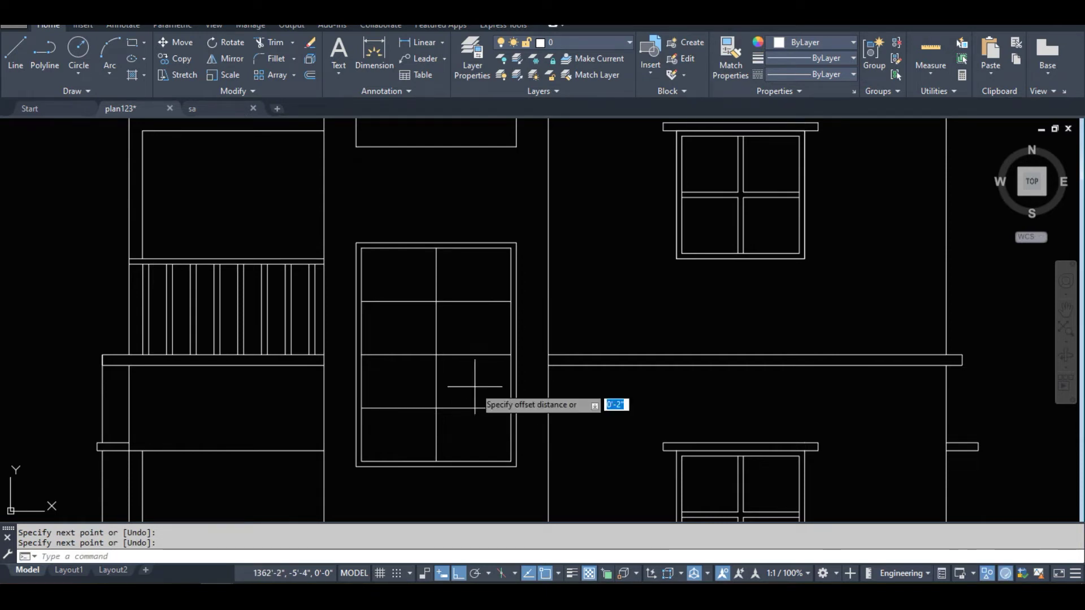
Offset the vertical divider and one horizontal divider by 0.5 to double them
text(1)
key(Return)
scroll(475, 382, up, 2)
scroll(431, 257, up, 2)
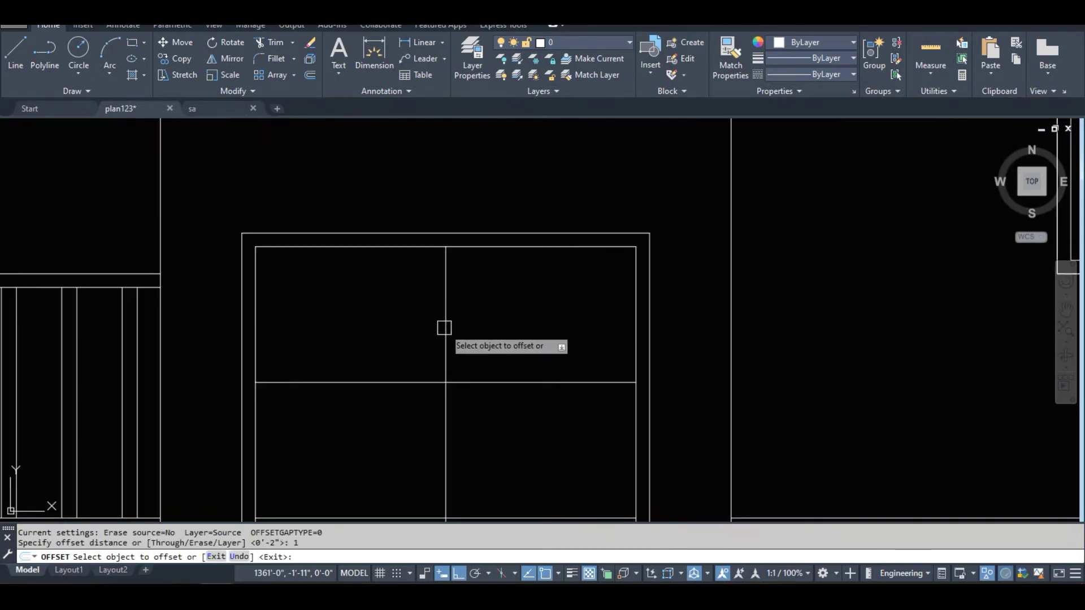
key(Escape)
scroll(447, 333, down, 2)
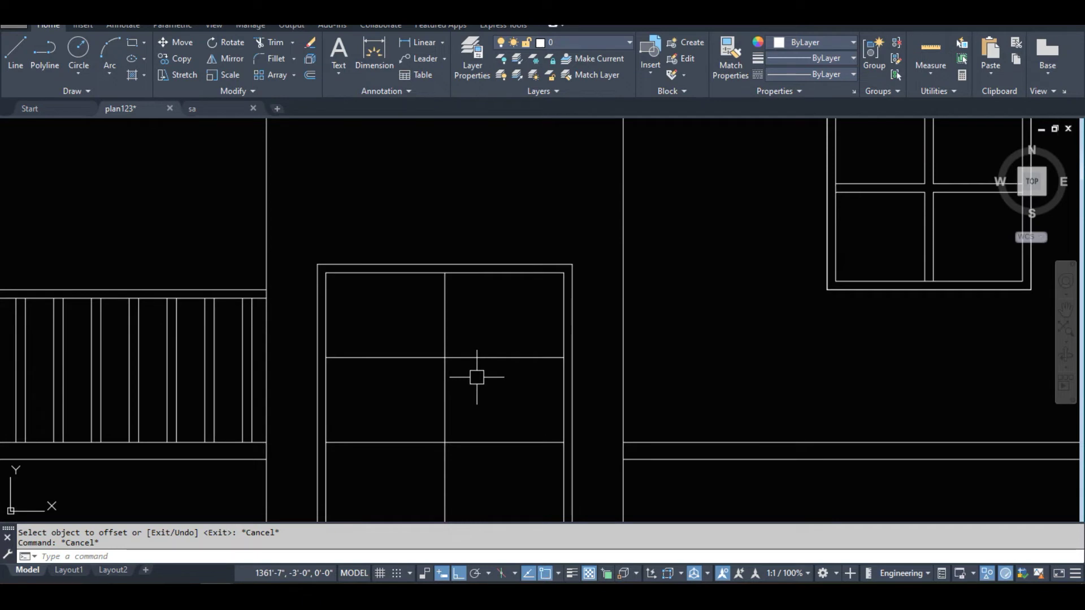
text(o)
key(Return)
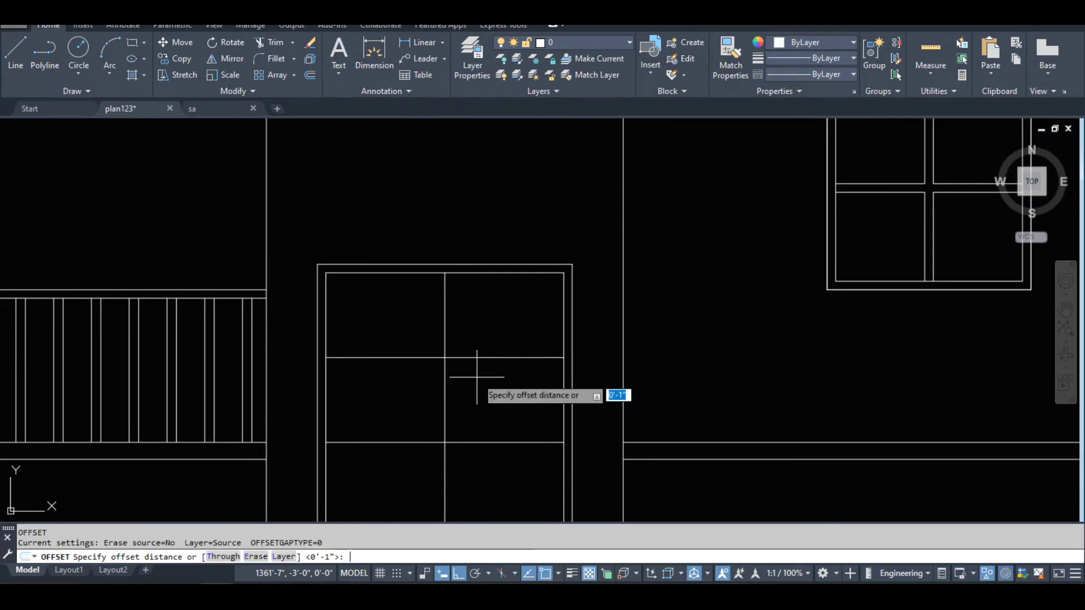
text(5)
key(Return)
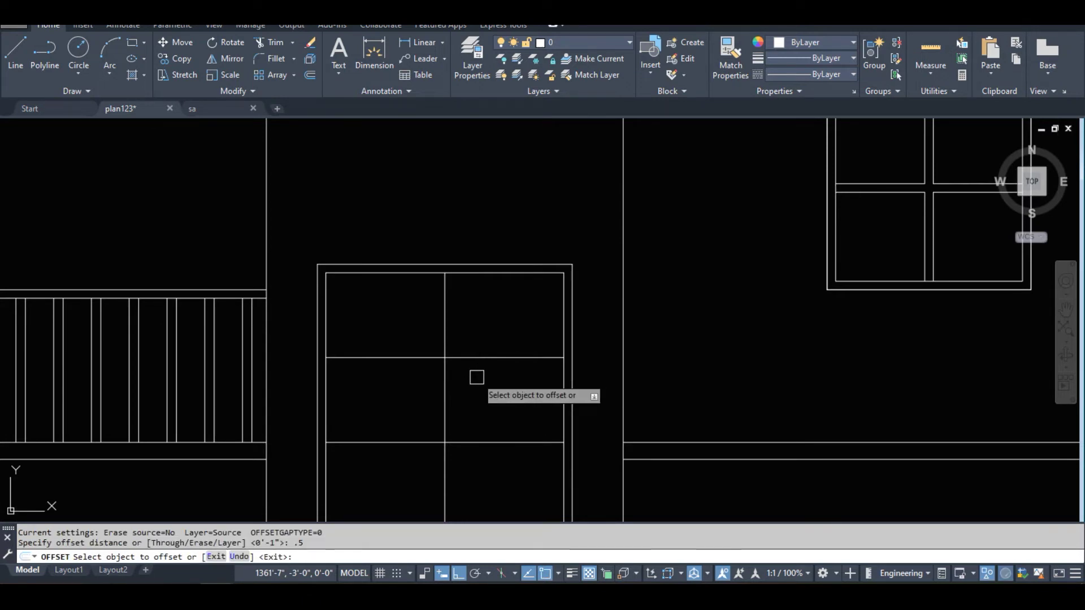
scroll(476, 377, up, 2)
click(425, 317)
scroll(363, 344, up, 5)
click(363, 344)
click(337, 325)
click(279, 353)
click(282, 277)
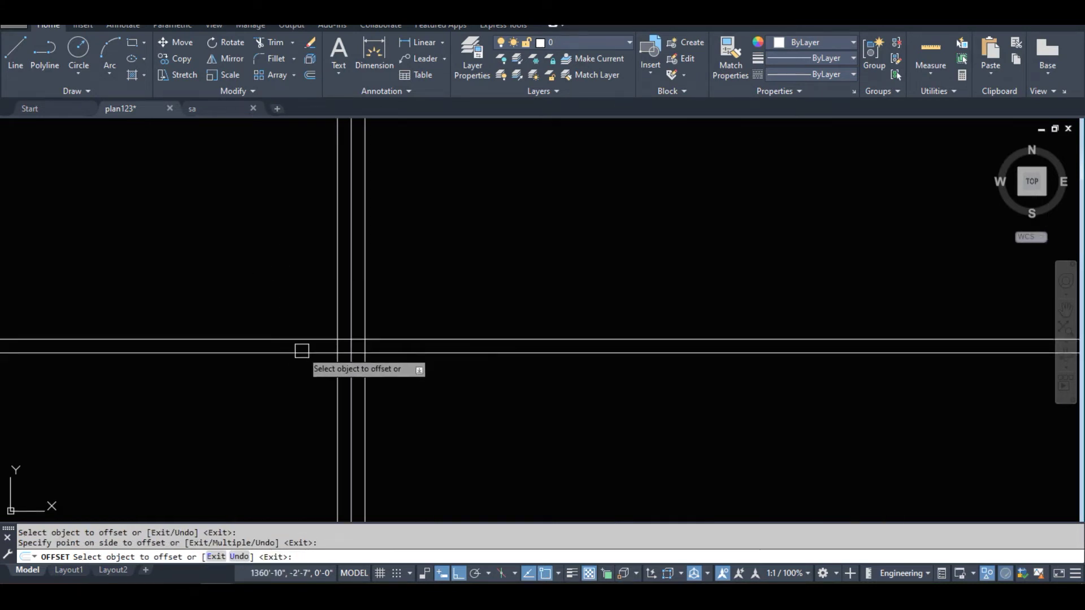
Double the remaining horizontal dividers with 0.5 offsets, the lowest one downward
middle_drag(335, 356, 409, 259)
scroll(410, 259, down, 3)
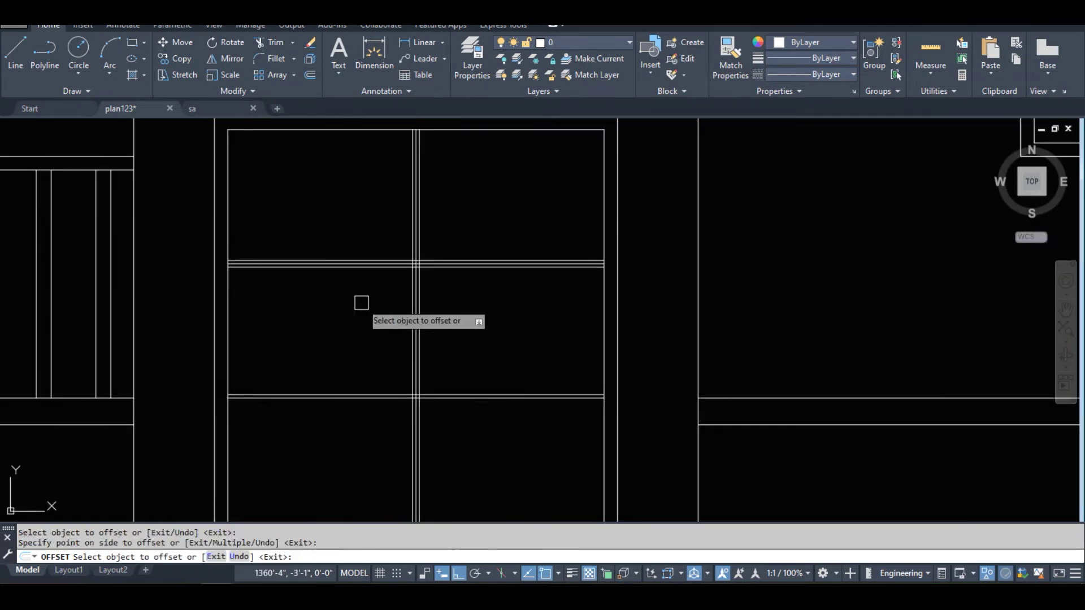
scroll(373, 339, up, 2)
click(395, 327)
click(430, 340)
scroll(436, 341, down, 3)
middle_drag(435, 341, 456, 383)
scroll(456, 383, down, 2)
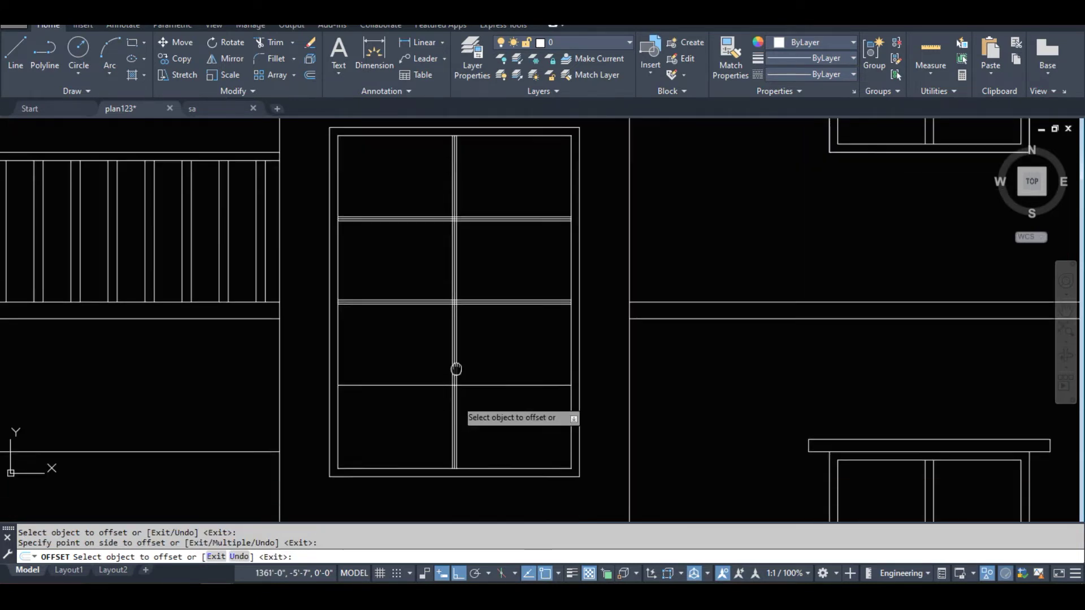
scroll(456, 384, up, 3)
click(415, 390)
click(402, 300)
scroll(436, 401, up, 3)
click(435, 377)
click(429, 417)
key(Escape)
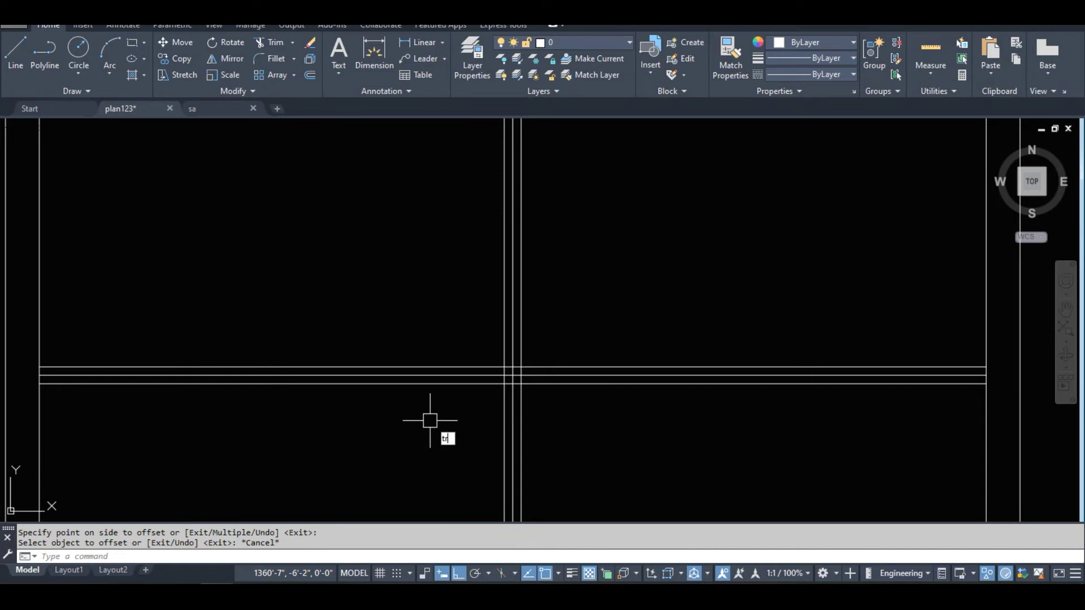
Trim the overlapping door and bar lines at the first wall intersections
key(Return)
scroll(543, 383, up, 2)
click(535, 376)
click(348, 333)
click(443, 467)
click(371, 186)
scroll(418, 362, down, 3)
scroll(486, 255, up, 3)
click(493, 237)
click(467, 258)
click(477, 277)
click(430, 164)
Trim the overlapping lines at the second intersection and its lower junction
scroll(452, 325, down, 3)
scroll(441, 243, up, 3)
click(604, 194)
click(484, 156)
middle_drag(526, 216, 552, 370)
click(550, 374)
click(513, 233)
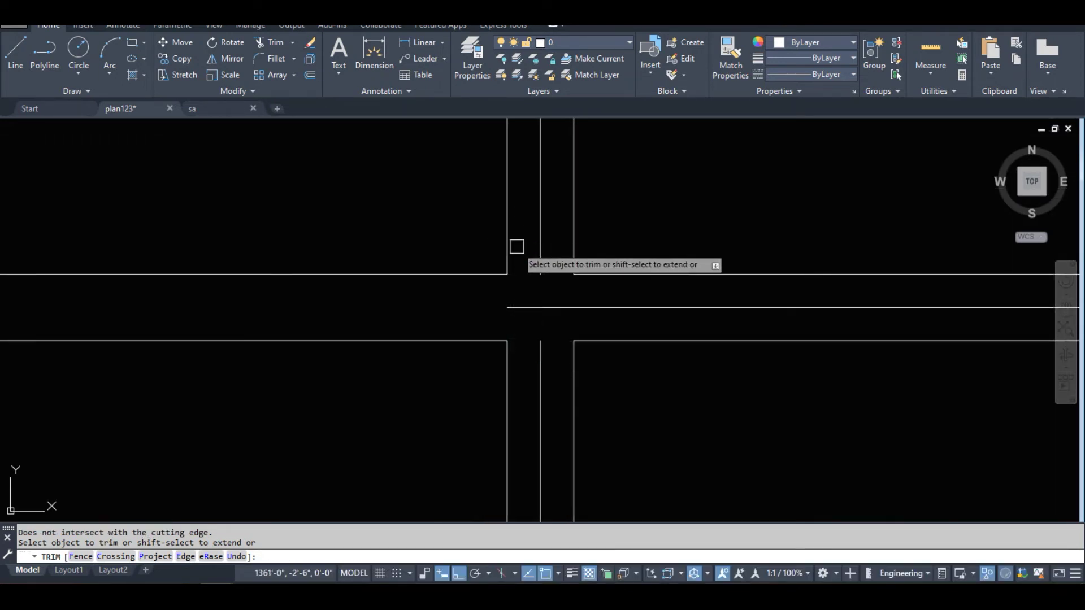
Erase the leftover line pieces at the first two glazing-bar junctions
scroll(517, 247, down, 3)
scroll(533, 315, up, 3)
scroll(508, 255, down, 1)
click(505, 320)
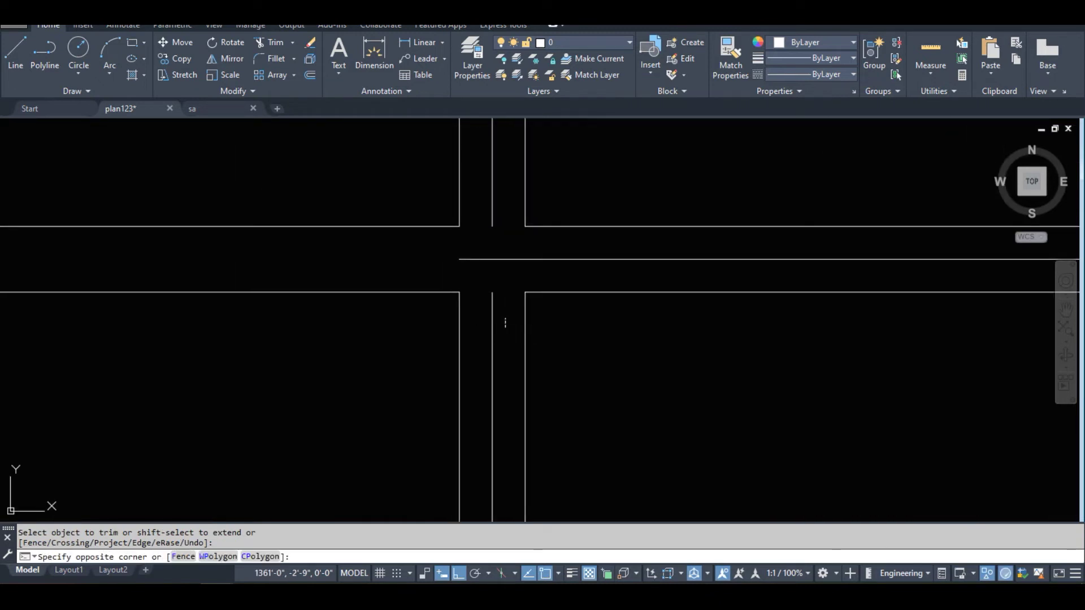
click(481, 215)
key(Delete)
scroll(479, 284, down, 3)
scroll(484, 451, up, 3)
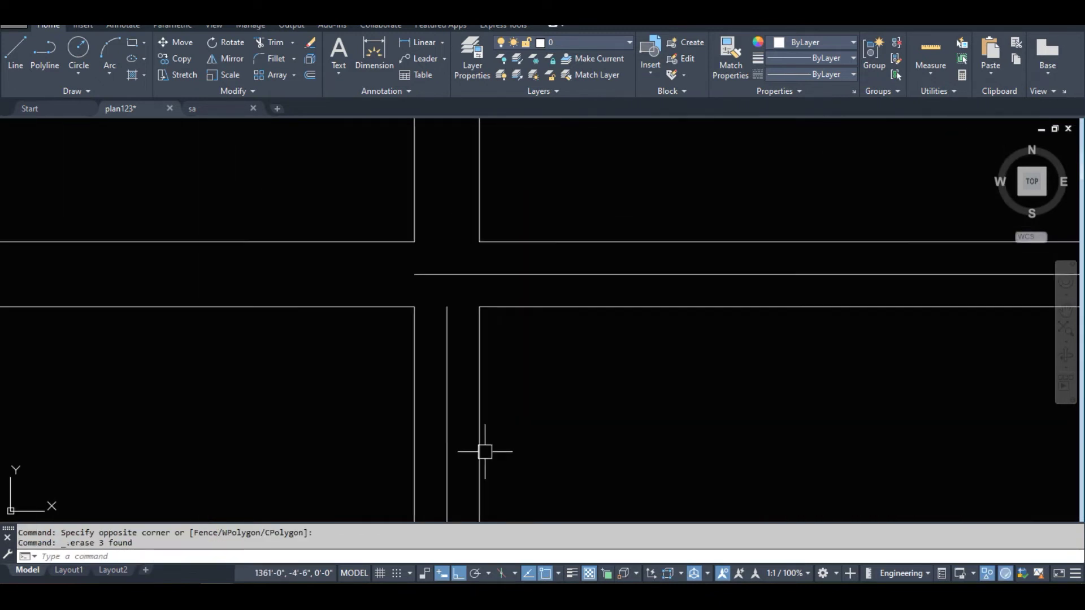
click(460, 340)
click(443, 261)
key(Delete)
Erase the stray horizontal and vertical lines near the door junction
scroll(443, 414, down, 3)
scroll(446, 430, down, 1)
middle_drag(448, 441, 446, 307)
scroll(446, 307, up, 3)
scroll(432, 351, up, 2)
click(375, 386)
click(333, 283)
key(Delete)
scroll(380, 375, down, 3)
scroll(375, 327, down, 2)
scroll(371, 363, up, 2)
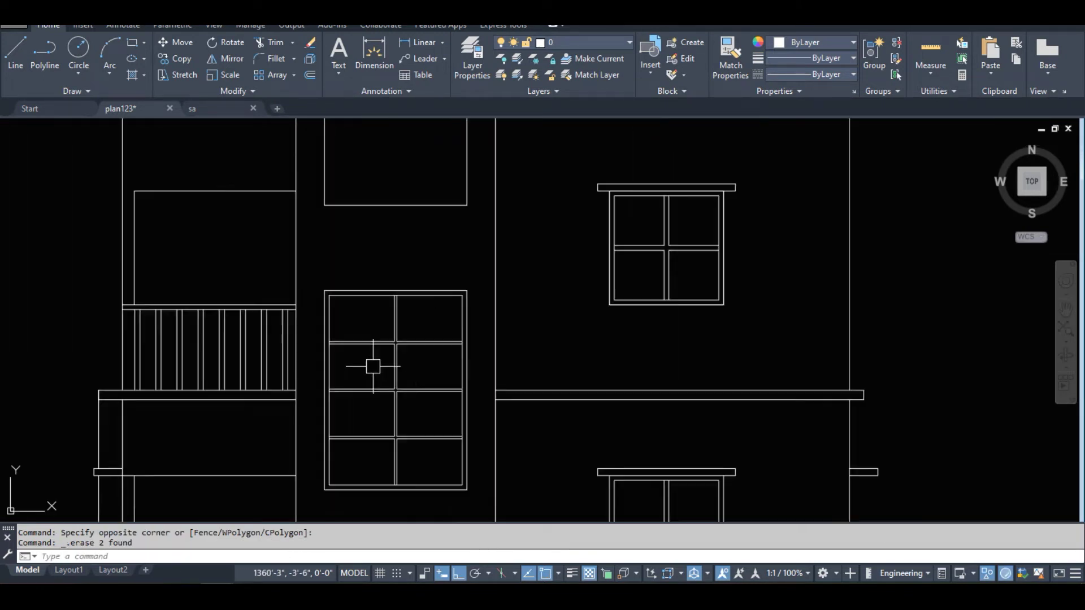
scroll(423, 309, up, 2)
mouse_move(427, 307)
middle_down()
mouse_move(447, 314)
mouse_move(467, 377)
middle_up()
Draw the ledge outline from the window's top corner: 5 left, 3 up, across, 5 right, 3 down
click(15, 51)
scroll(339, 226, up, 2)
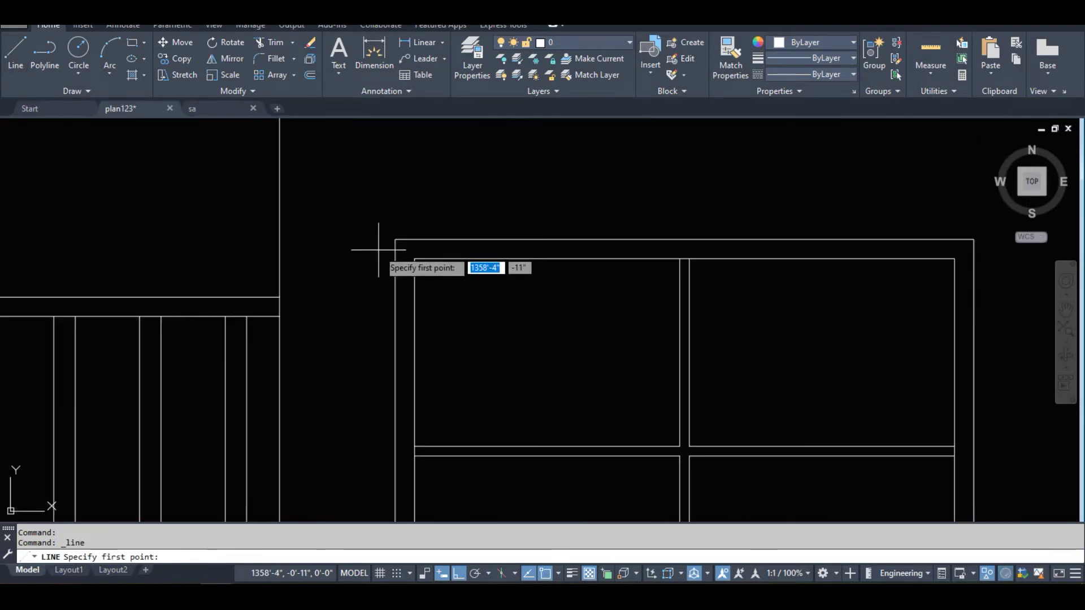
click(395, 239)
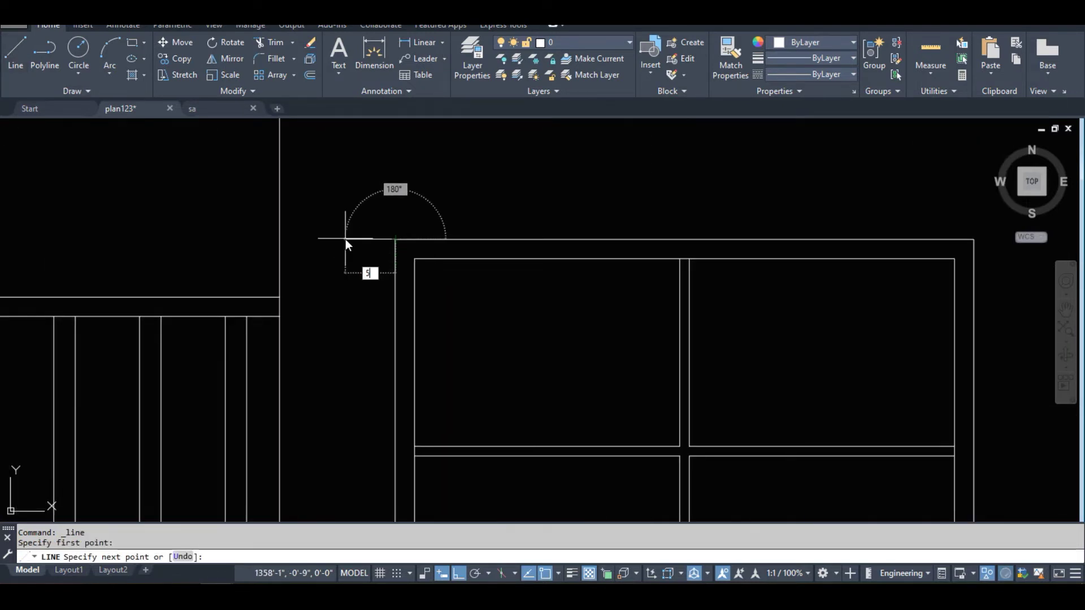
key(Return)
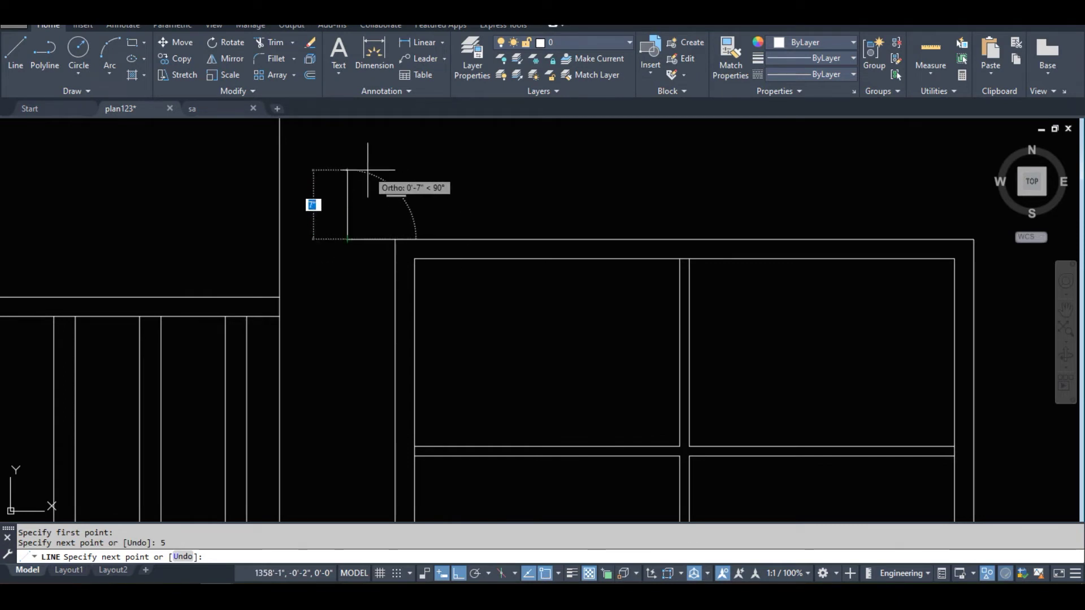
text(3)
key(Return)
middle_drag(950, 199, 588, 213)
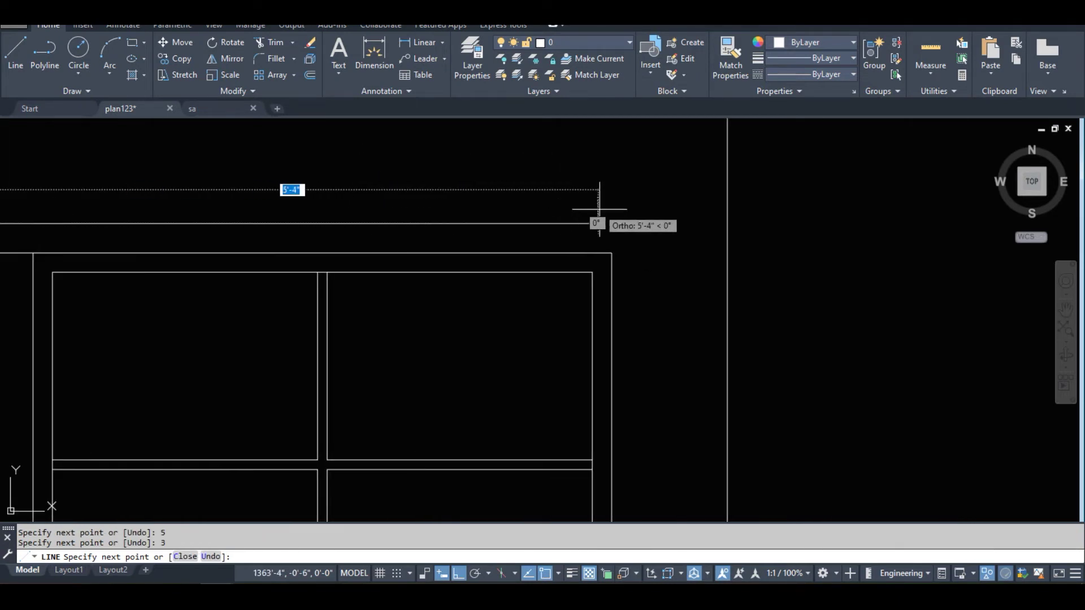
click(611, 225)
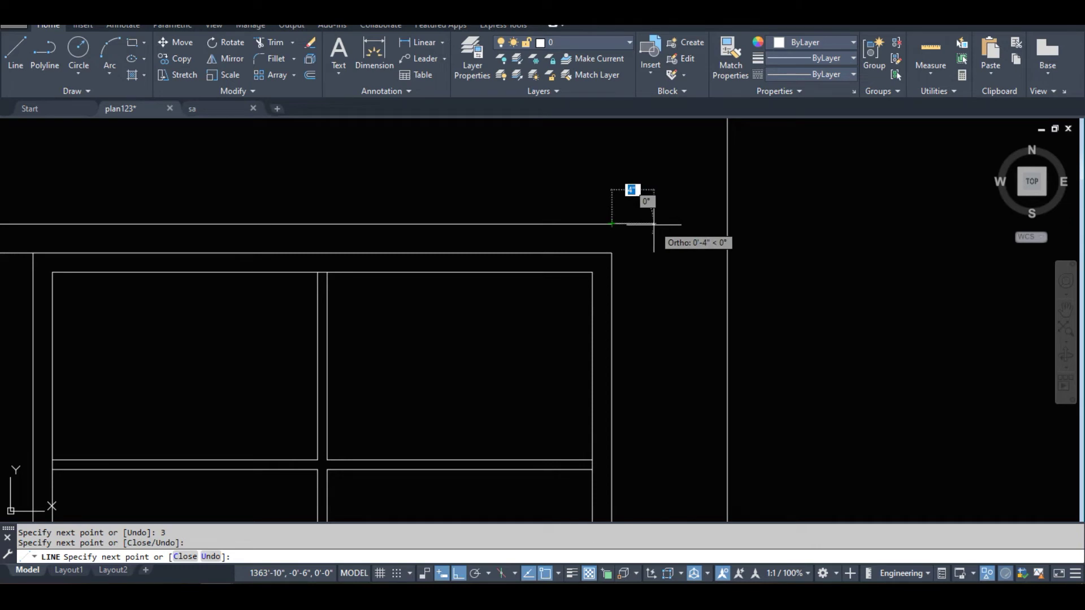
text(5)
key(Return)
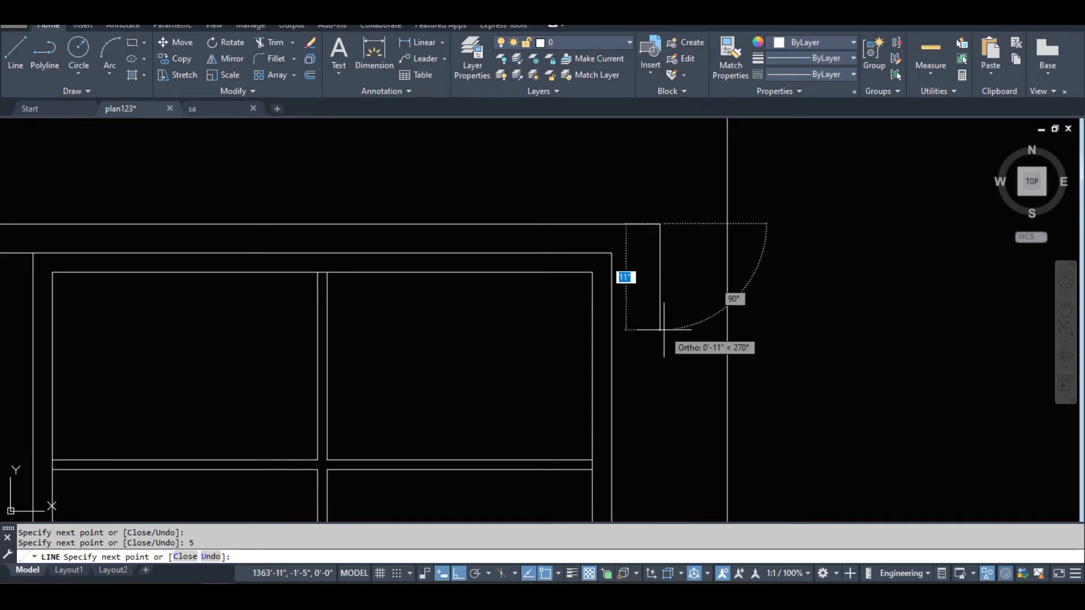
text(3)
key(Return)
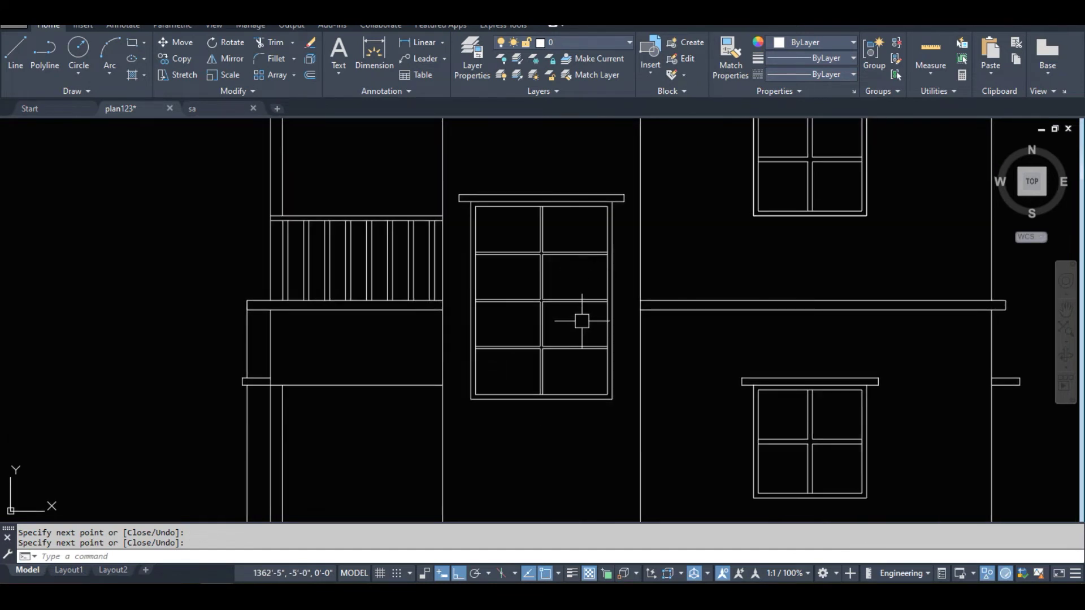
key(Return)
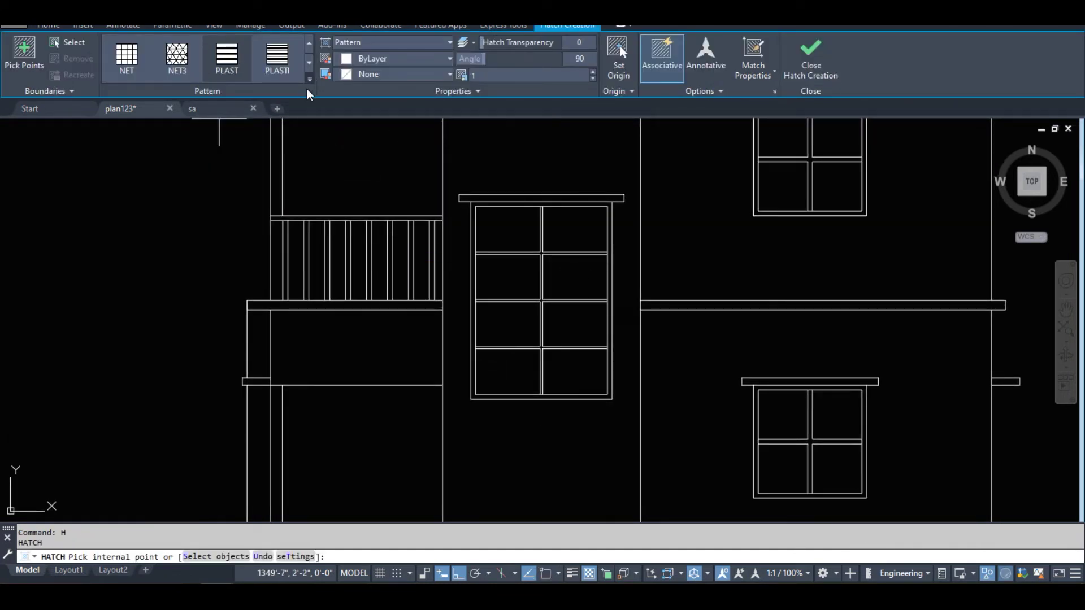
Choose the GOST_GLASS hatch pattern and fill the four upper stair-window panes
click(309, 83)
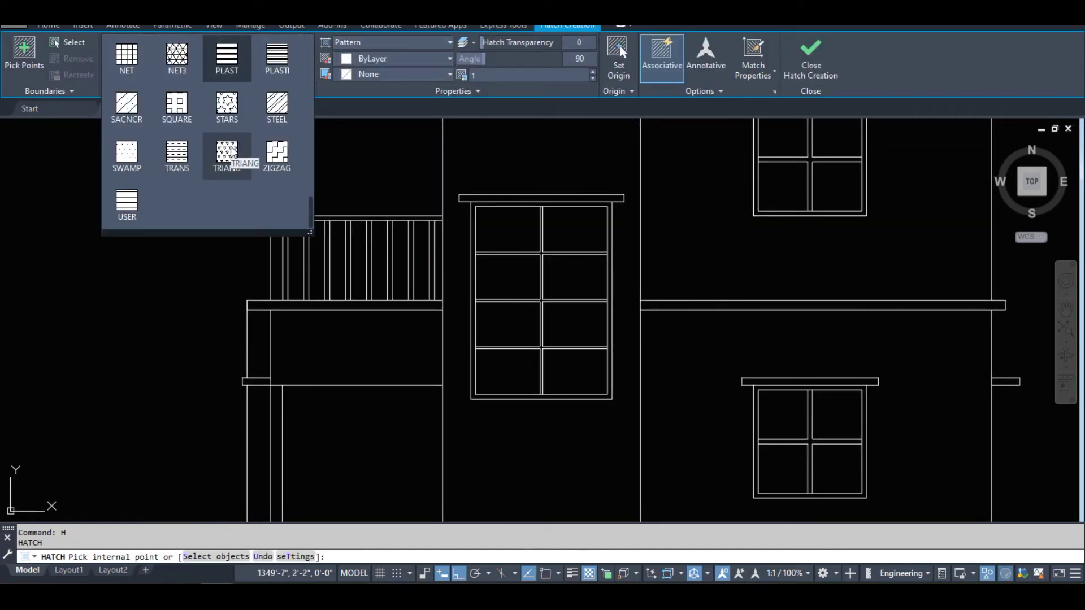
scroll(232, 151, up, 5)
click(227, 55)
click(505, 273)
click(517, 240)
click(569, 226)
click(577, 277)
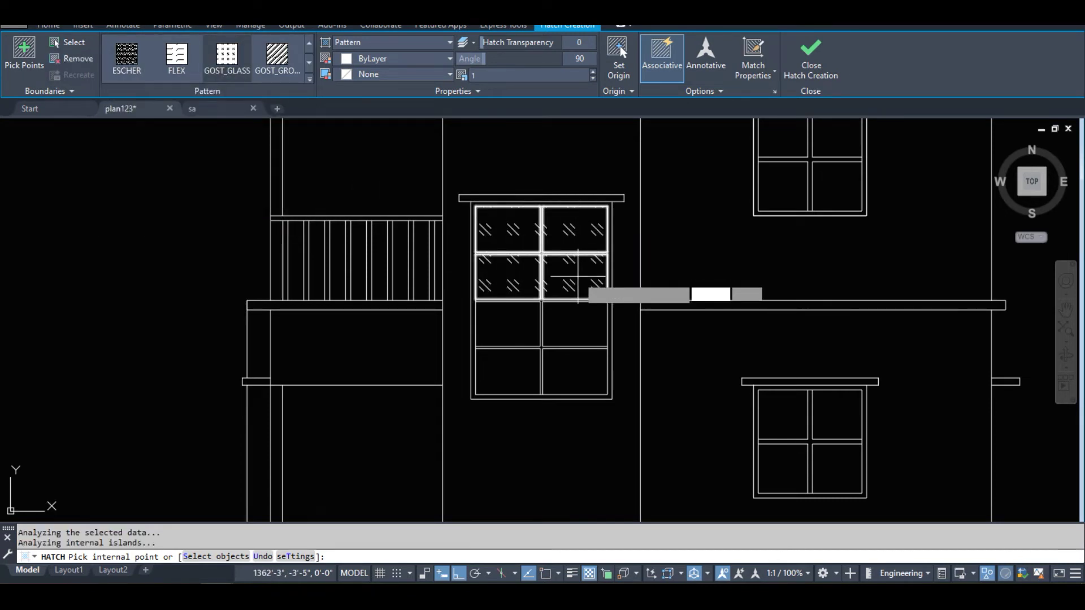
Fill the four lower panes with GOST_GLASS hatch and finish the hatch
click(509, 325)
click(574, 325)
click(508, 368)
click(593, 370)
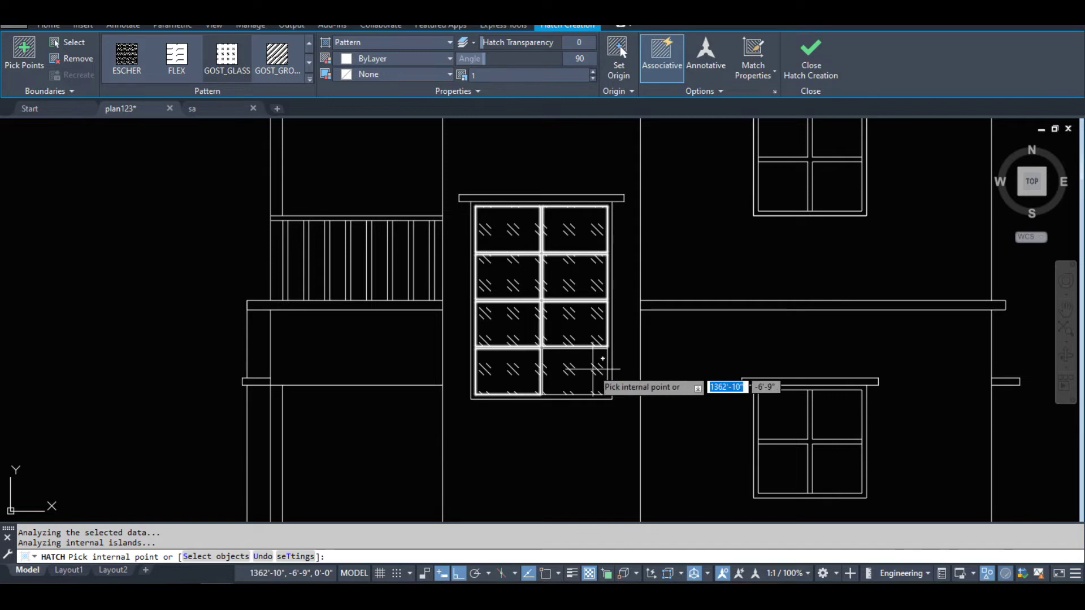
scroll(594, 369, down, 3)
scroll(542, 379, down, 1)
key(Return)
scroll(540, 384, up, 3)
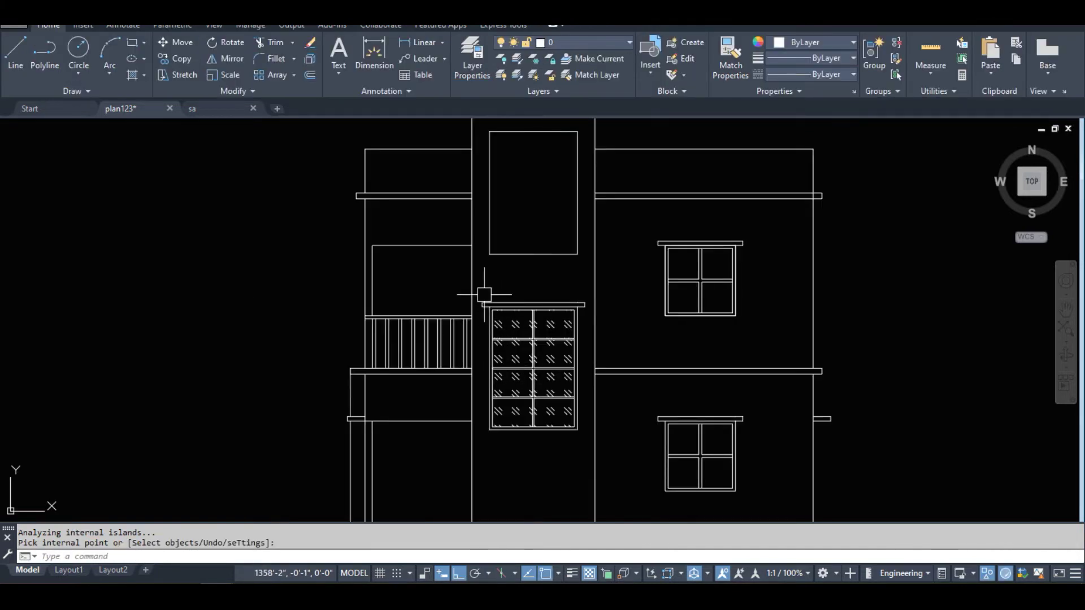
click(480, 288)
Copy the hatched stair window from its bottom corner up to the upper floor
click(589, 450)
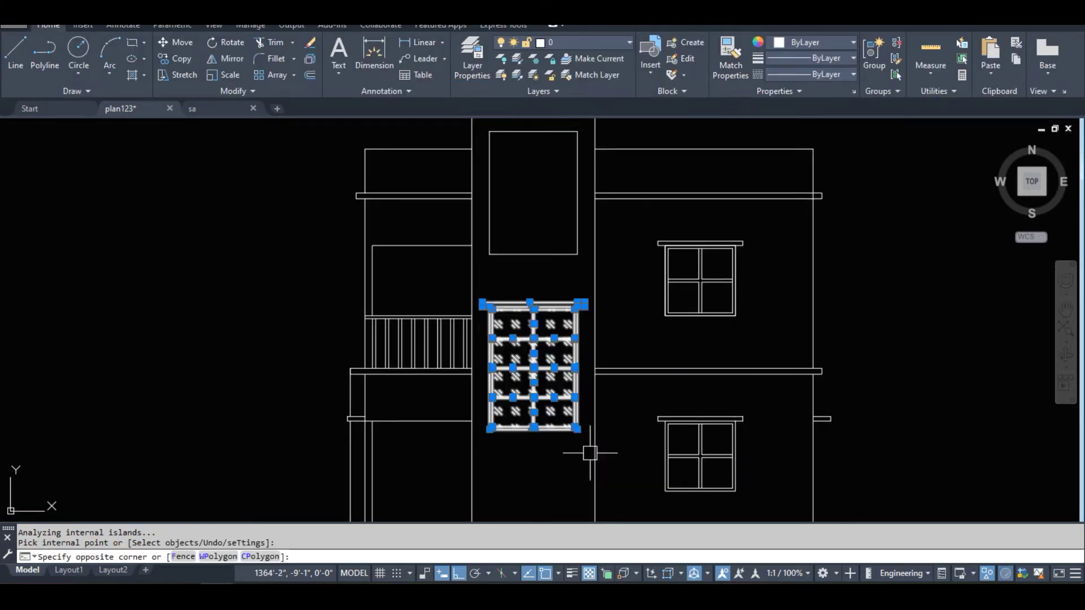
click(176, 60)
scroll(447, 406, up, 4)
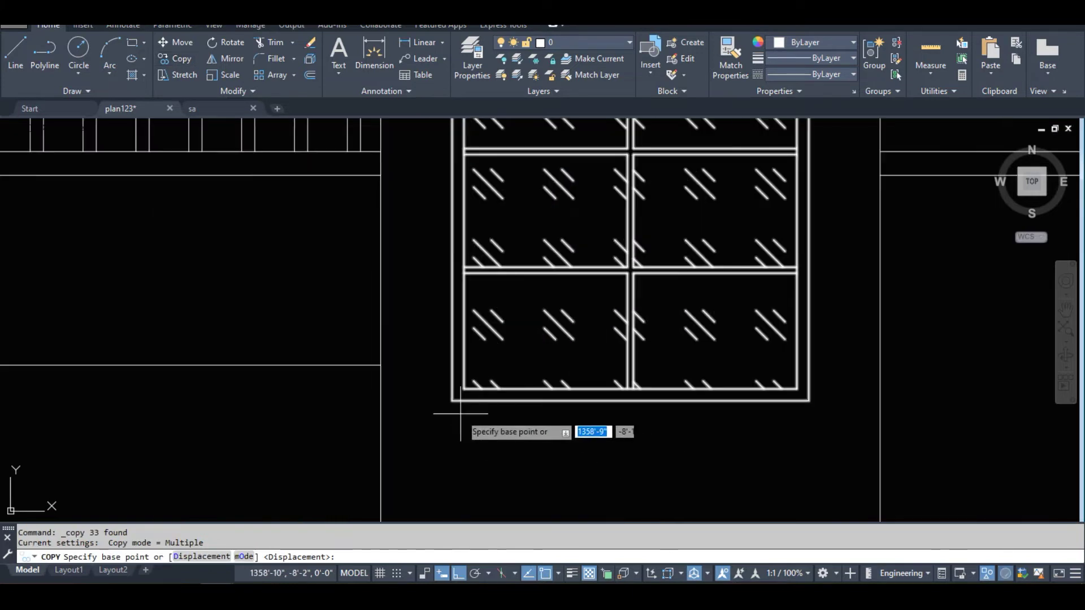
click(455, 396)
scroll(455, 395, down, 5)
scroll(478, 407, up, 3)
scroll(498, 385, up, 3)
click(460, 283)
scroll(496, 339, down, 2)
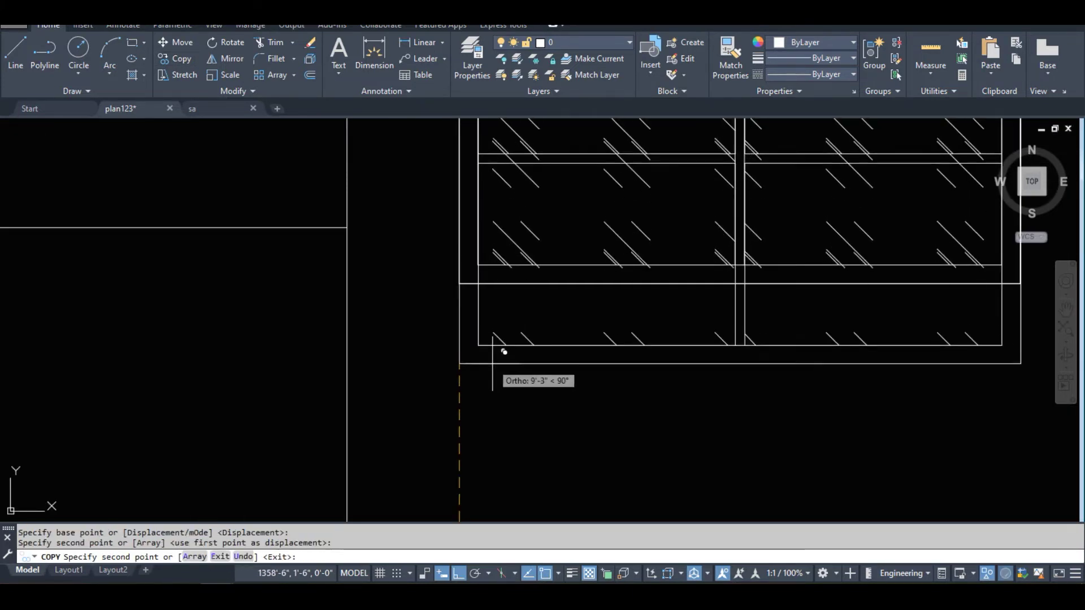
key(Return)
Zoom and pan the elevation to bring the upper stair window into view
scroll(517, 343, down, 3)
scroll(517, 343, up, 1)
scroll(517, 343, down, 4)
scroll(506, 321, up, 2)
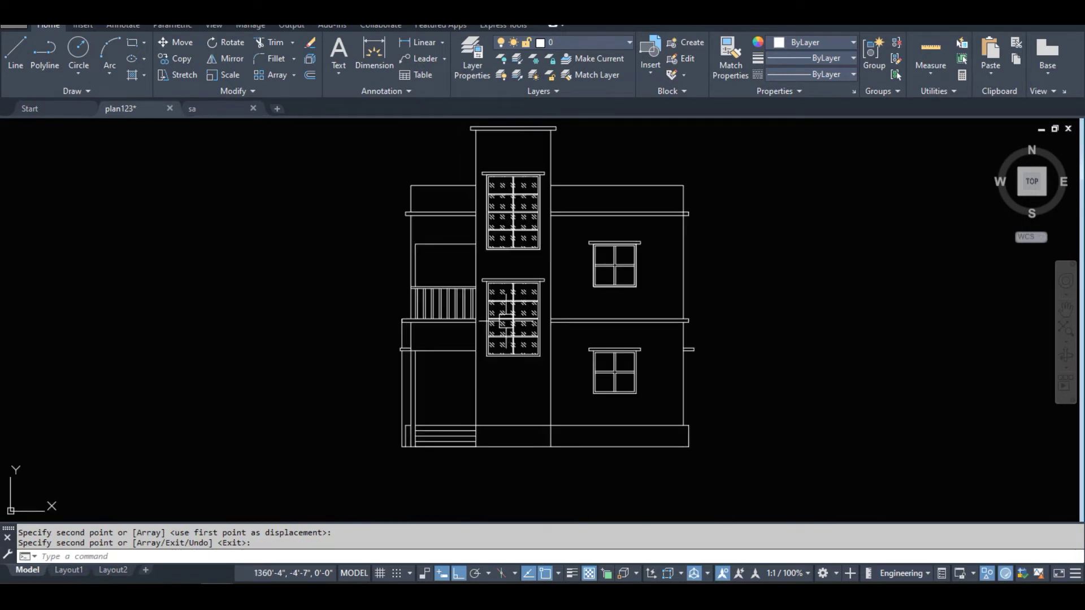
middle_drag(520, 343, 521, 357)
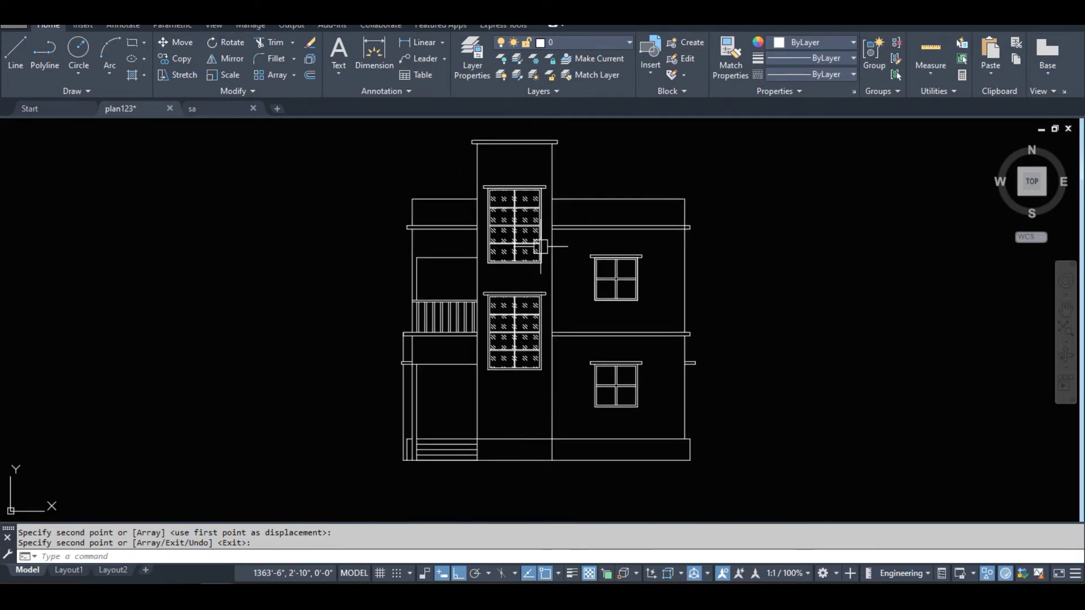
scroll(544, 270, up, 5)
scroll(492, 270, down, 3)
scroll(497, 305, down, 3)
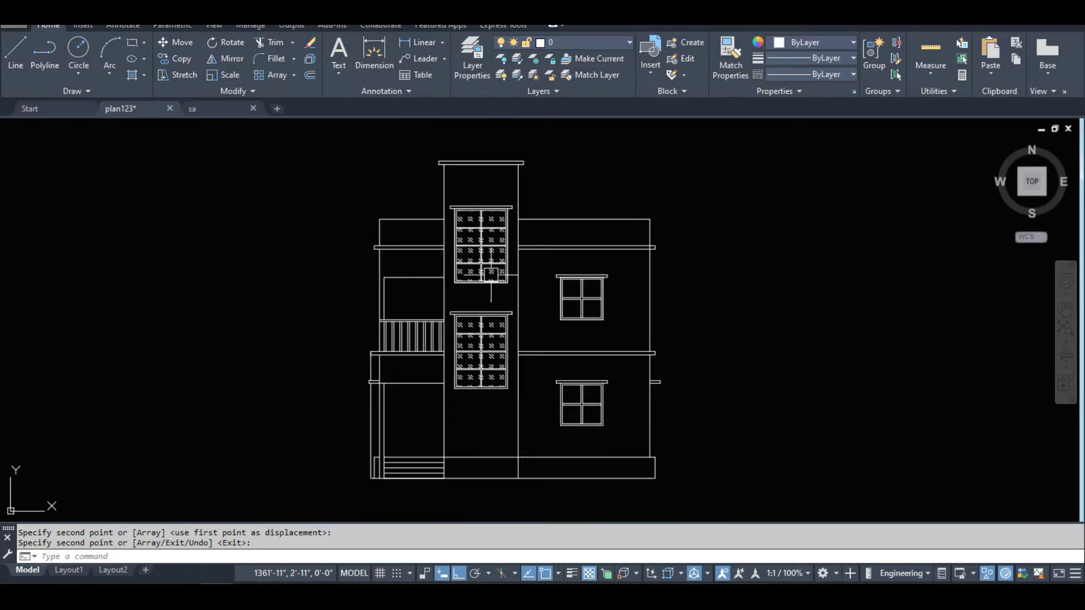
scroll(602, 287, up, 4)
middle_drag(602, 287, 549, 216)
middle_drag(642, 290, 512, 279)
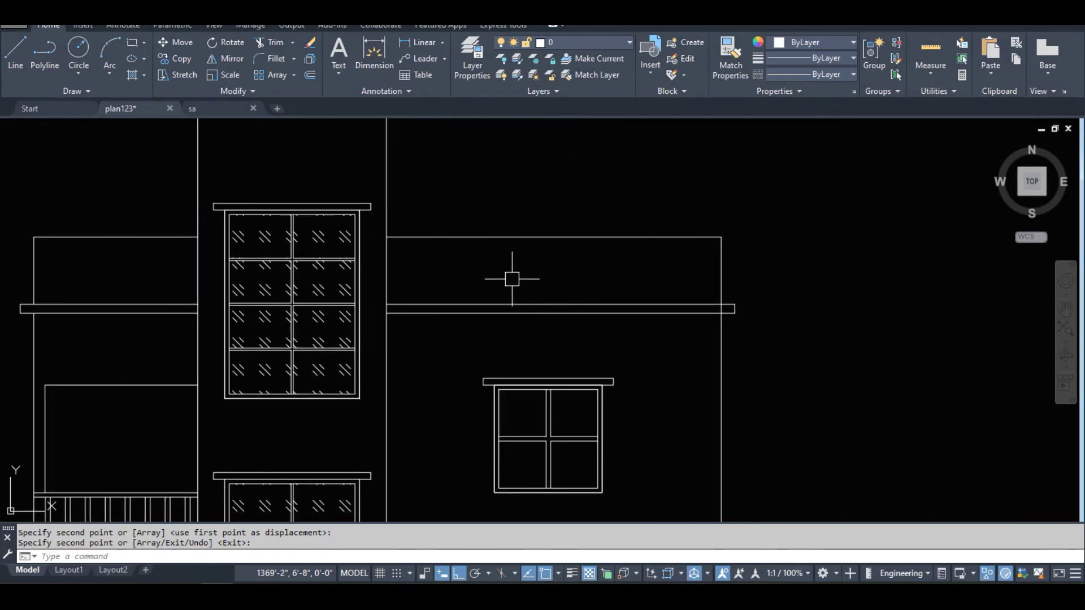
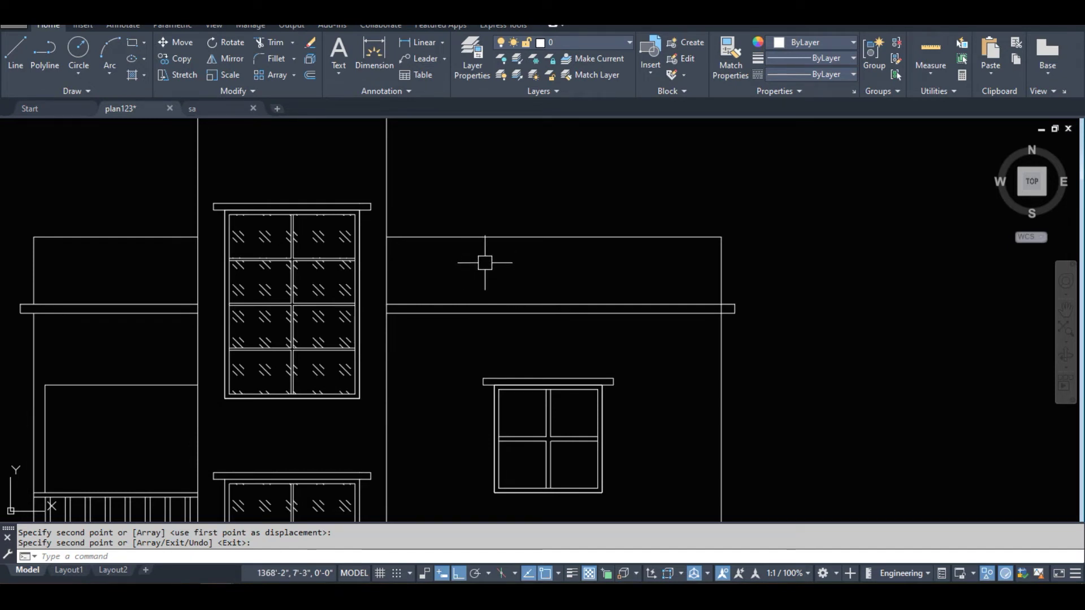
Finish the copy and pan across the enlarged wall ledge
scroll(476, 286, up, 5)
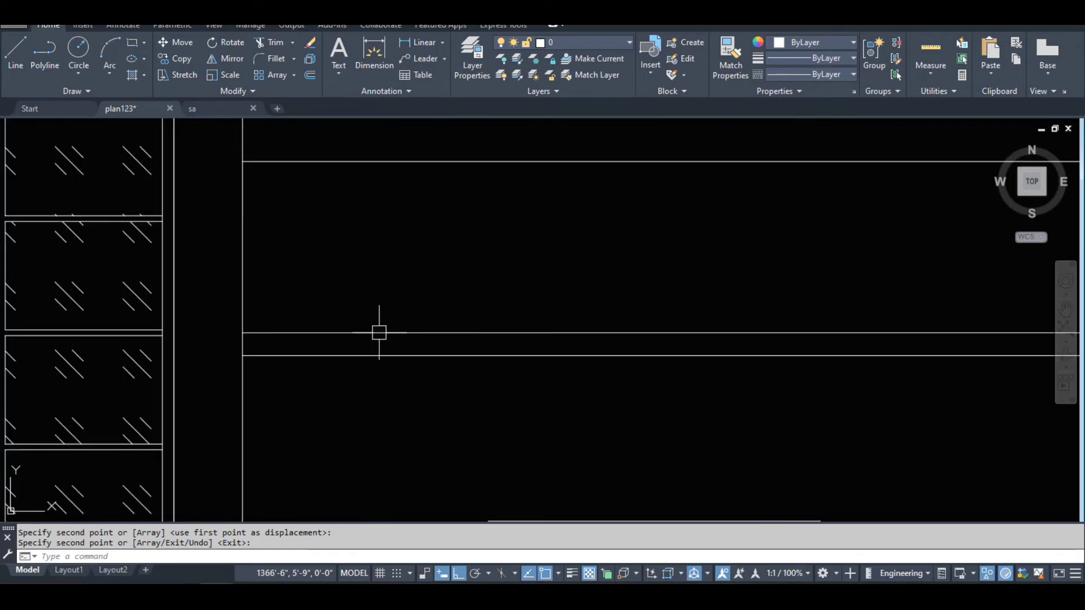
key(Return)
middle_drag(524, 251, 336, 263)
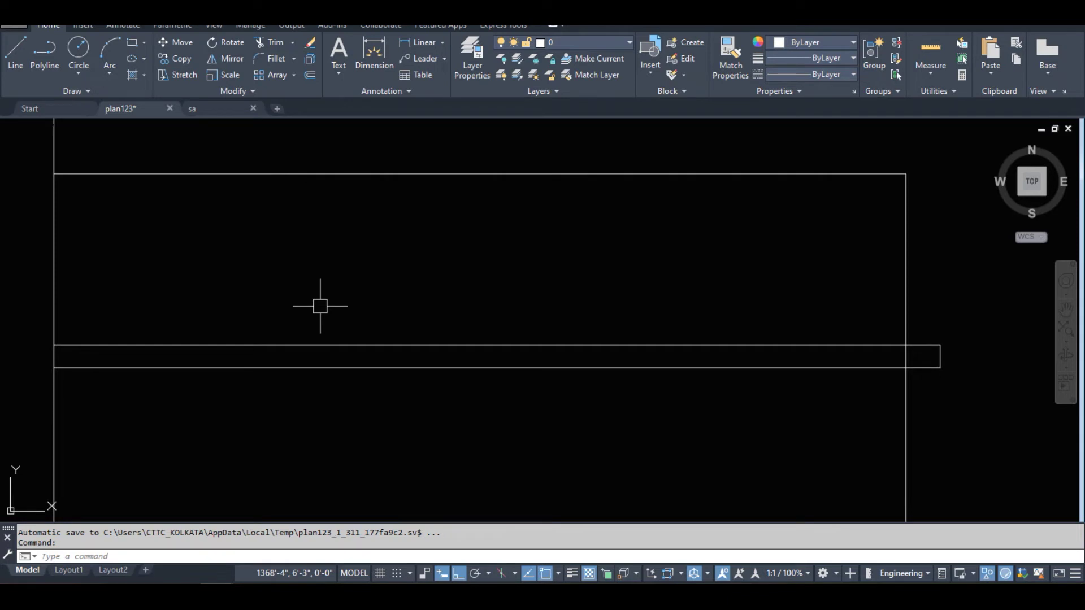
scroll(322, 307, down, 2)
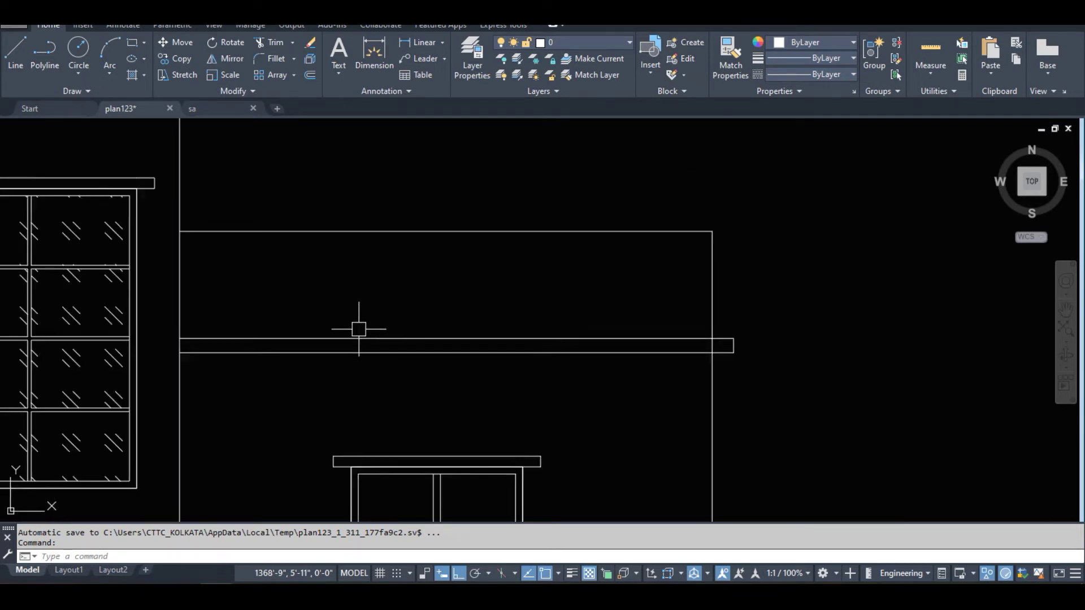
Draw a vertical divider from the upper block's top edge down to the ledge
click(23, 62)
click(469, 235)
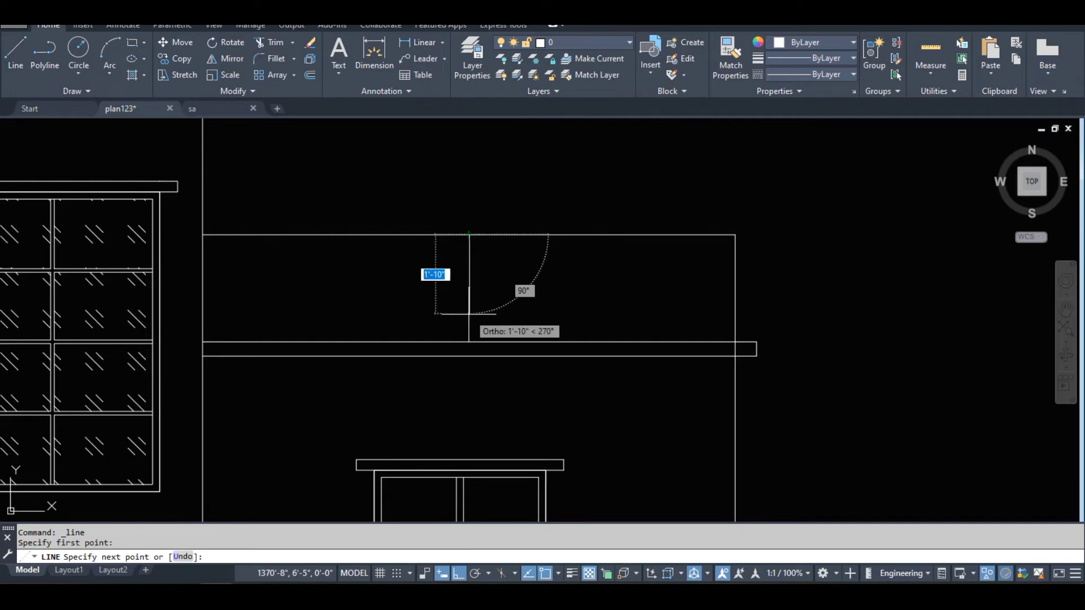
click(469, 342)
key(Escape)
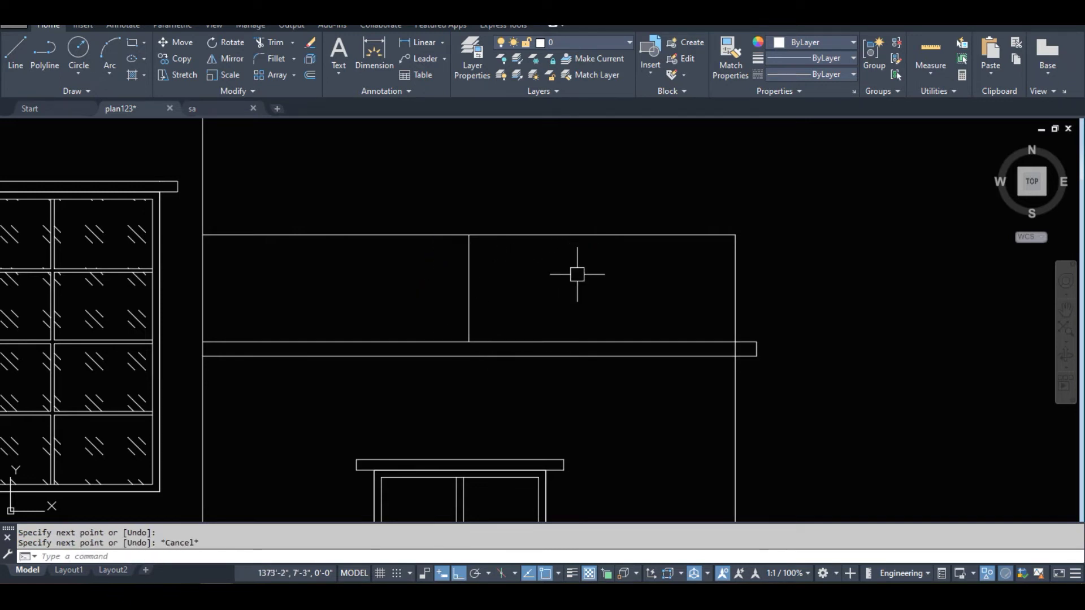
middle_drag(690, 276, 665, 278)
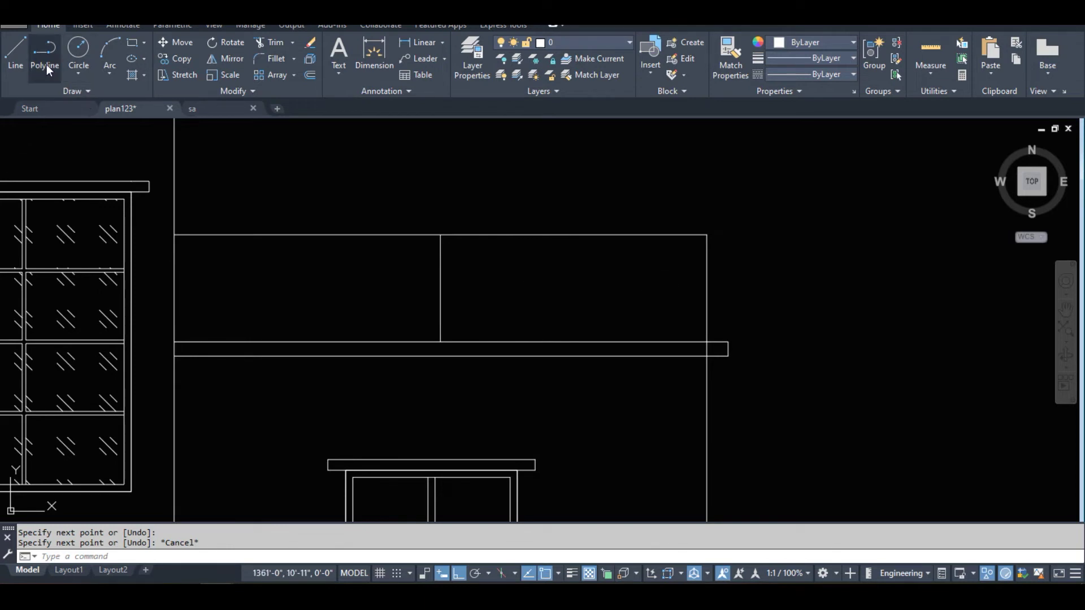
middle_drag(190, 210, 199, 278)
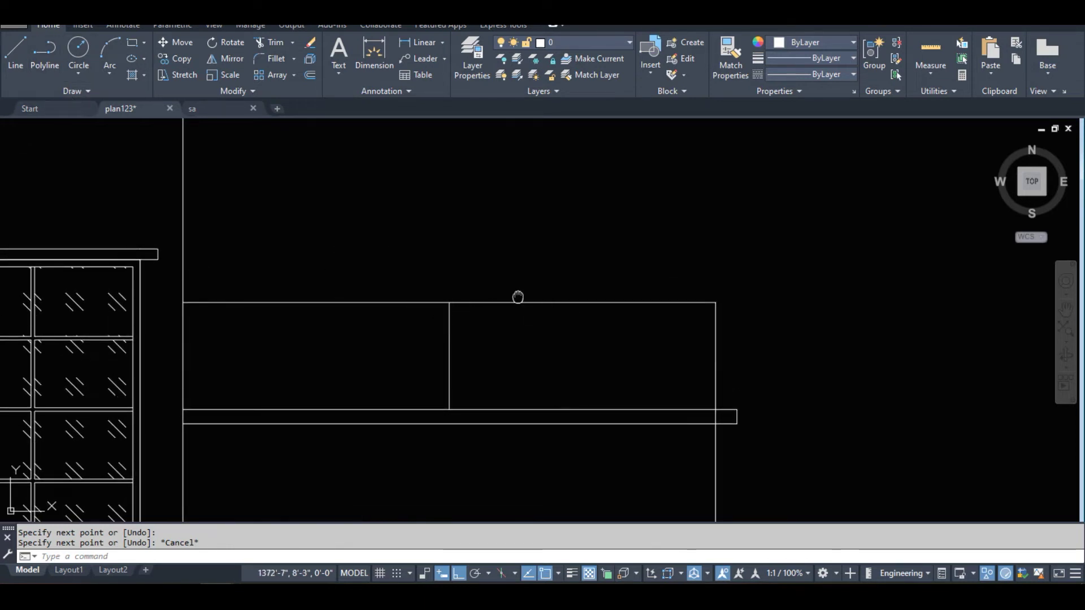
middle_drag(518, 297, 470, 274)
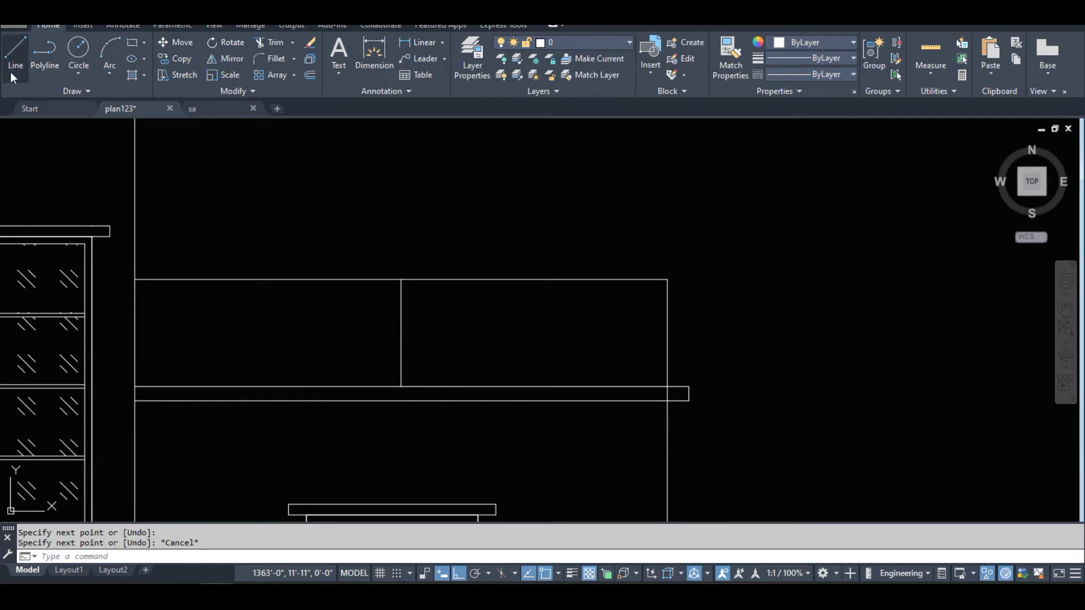
Draw the 1'6" tall tower box above the divider, bringing its right side down to the roof
key(space)
click(668, 279)
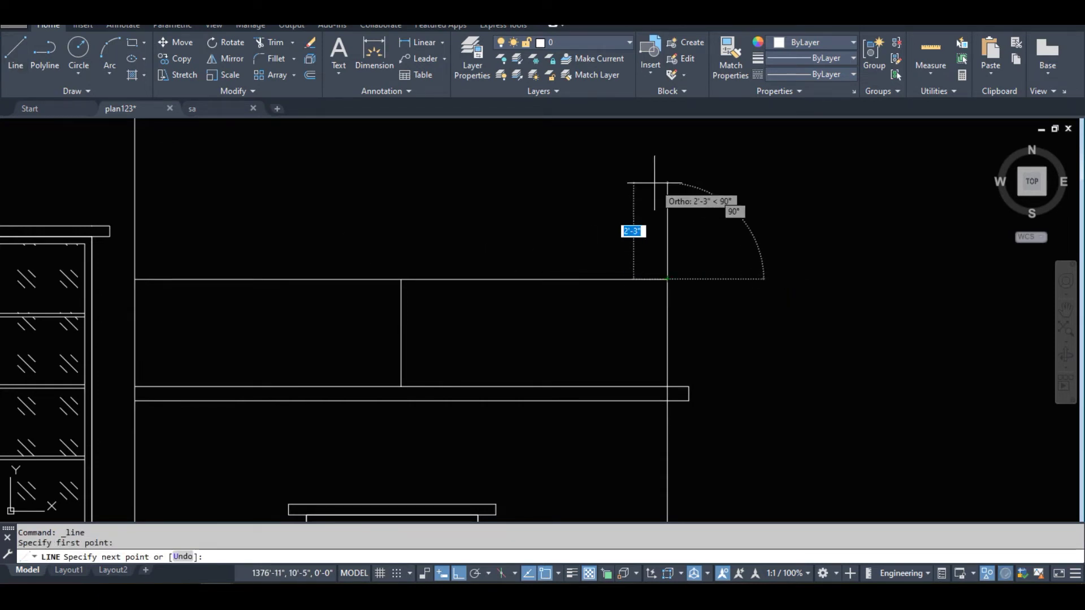
key(Escape)
key(Escape)
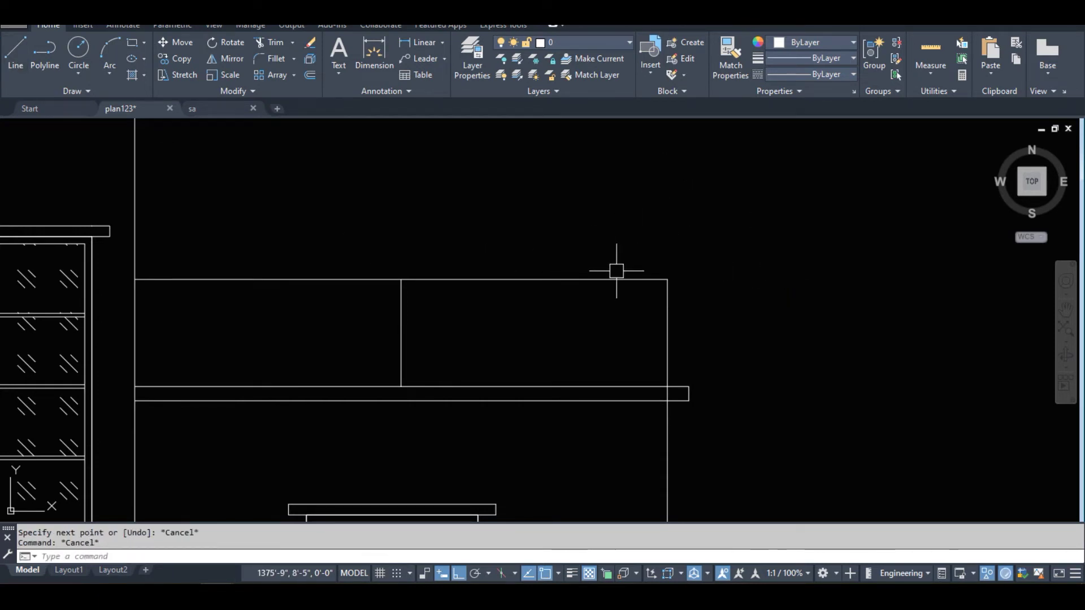
click(12, 60)
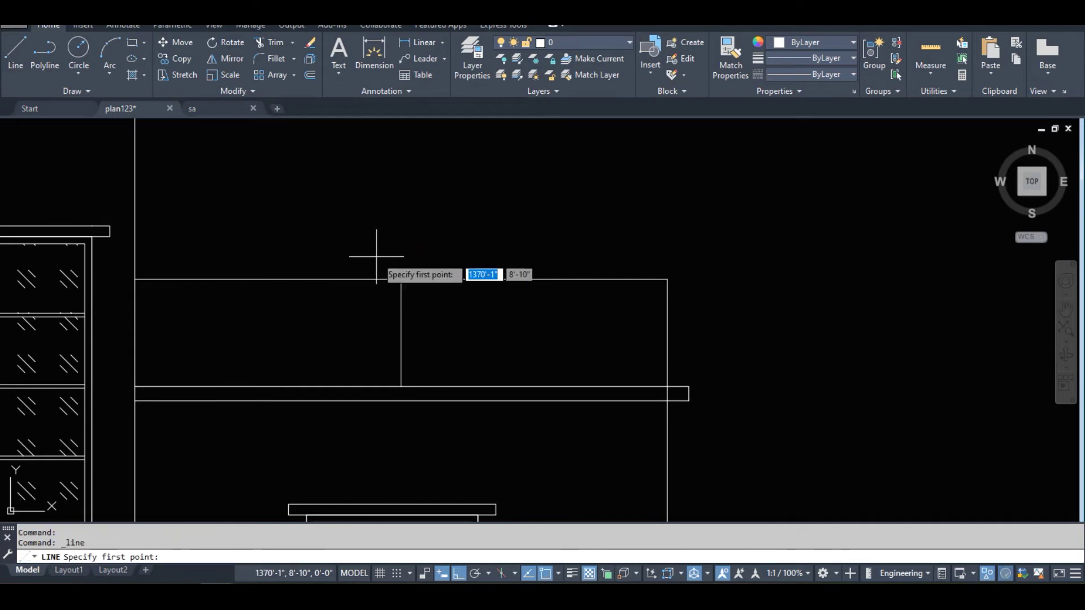
click(401, 279)
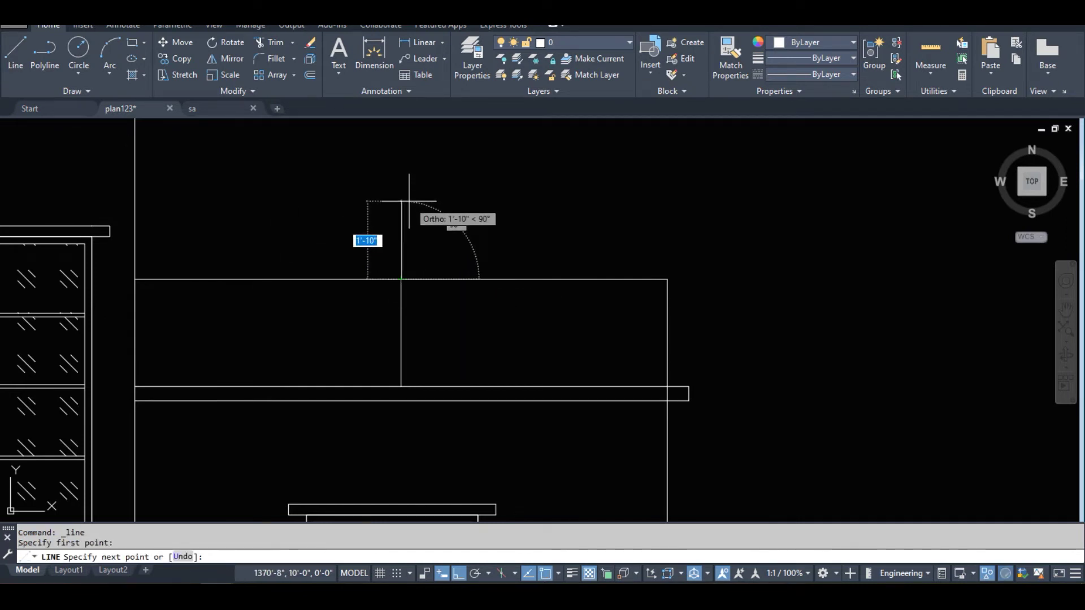
text(1'6)
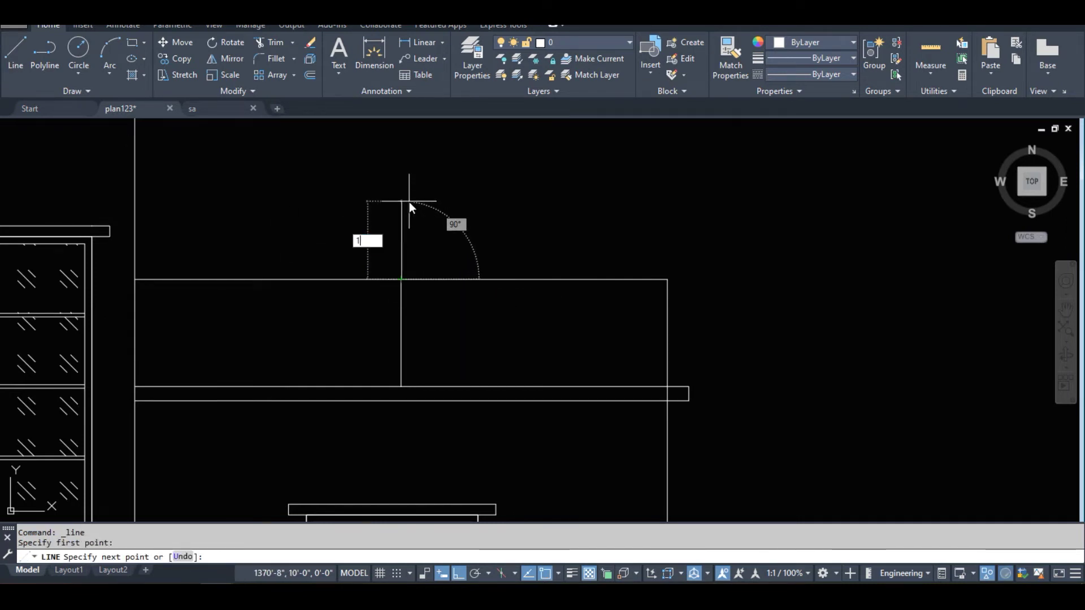
key(Return)
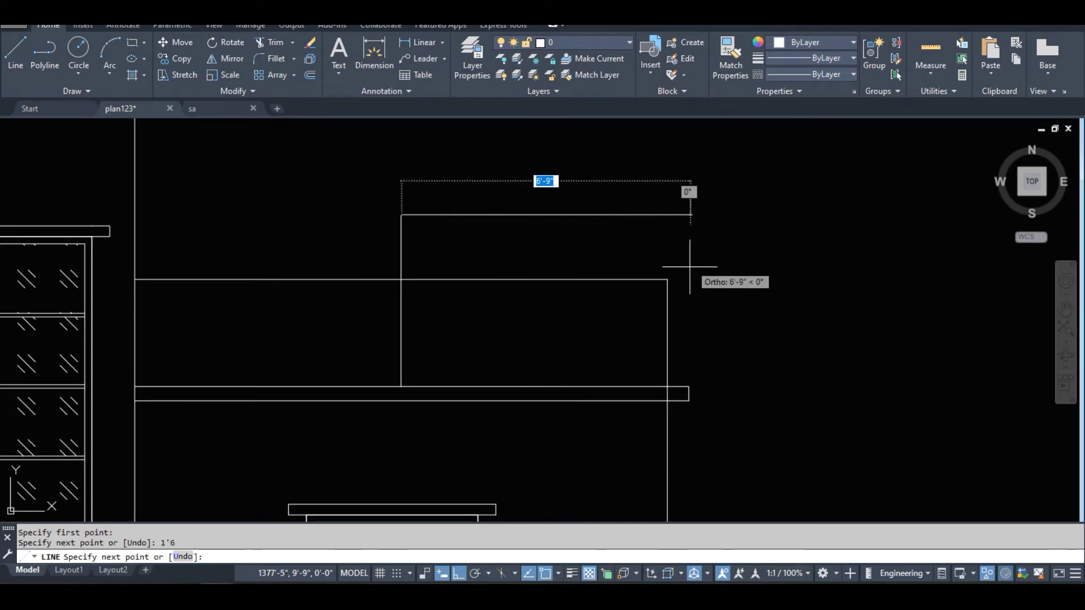
click(667, 215)
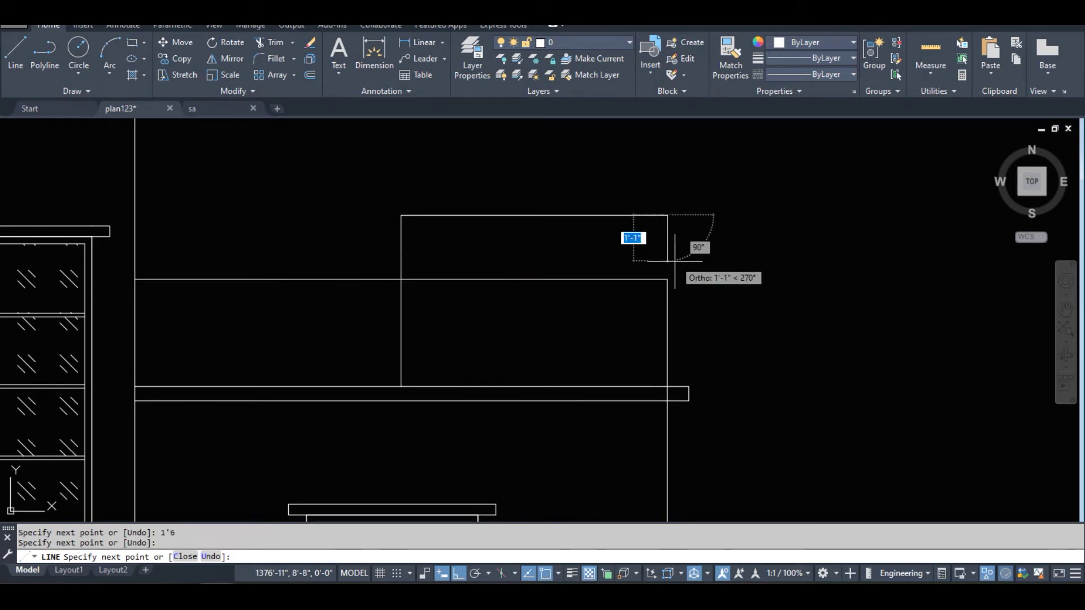
click(668, 279)
key(Escape)
Start trimming and select the roof edge lying inside the tower
key(Escape)
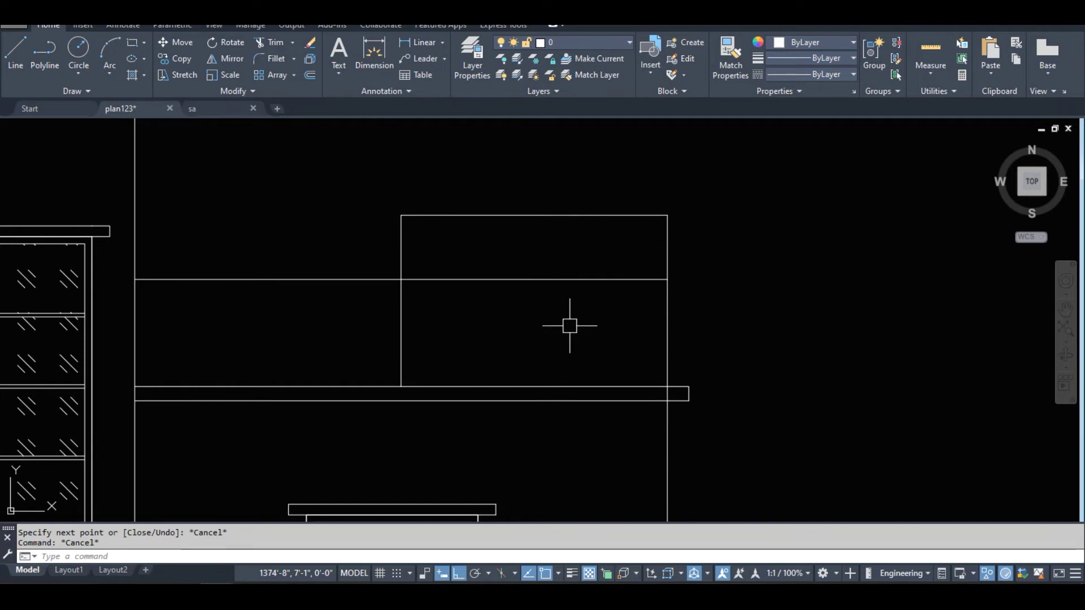
text(tr)
key(Return)
click(561, 337)
mouse_move(503, 298)
middle_down()
mouse_move(526, 289)
mouse_move(443, 279)
mouse_move(471, 281)
middle_up()
key(Escape)
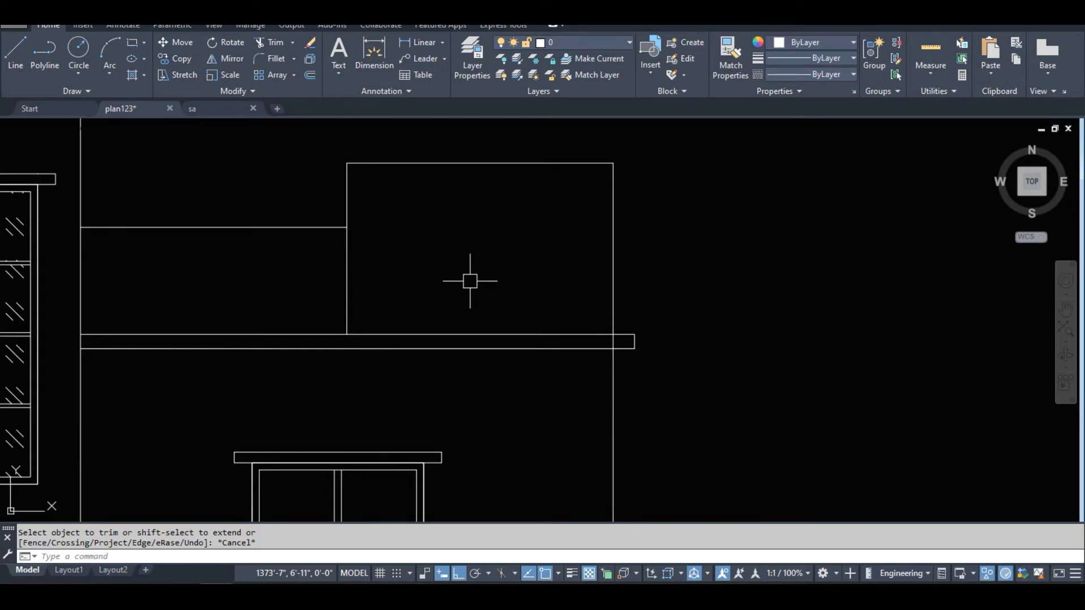
text(tr)
key(Return)
Trim away the roof edge inside the tower
scroll(625, 341, up, 5)
click(566, 287)
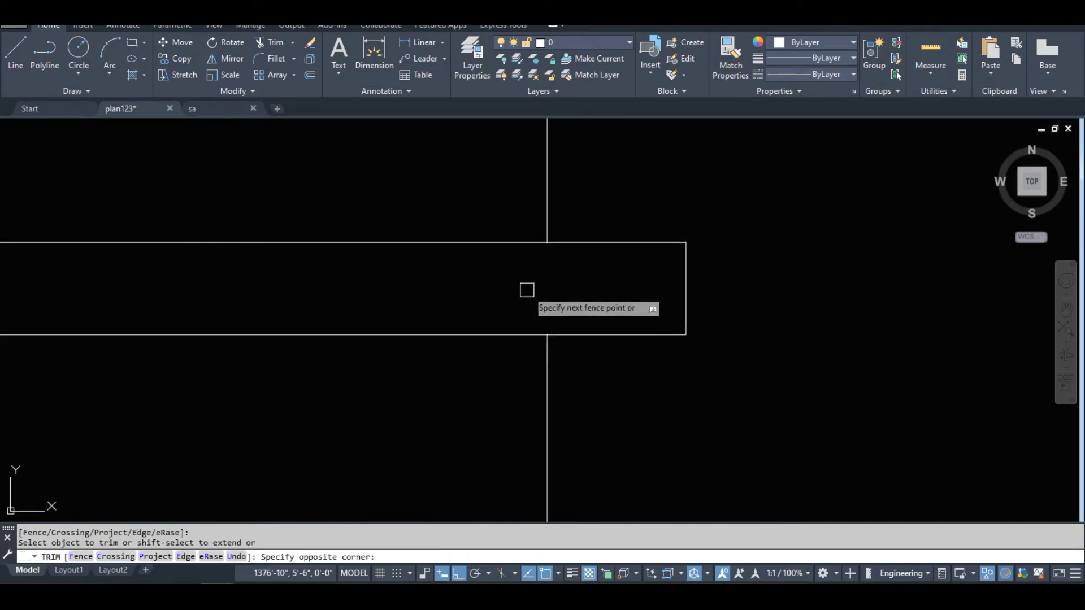
scroll(526, 288, down, 5)
click(545, 369)
scroll(497, 368, down, 5)
key(Escape)
scroll(452, 328, up, 5)
middle_drag(484, 320, 329, 295)
Join the two segments of the tower's left side into one line with J
click(15, 51)
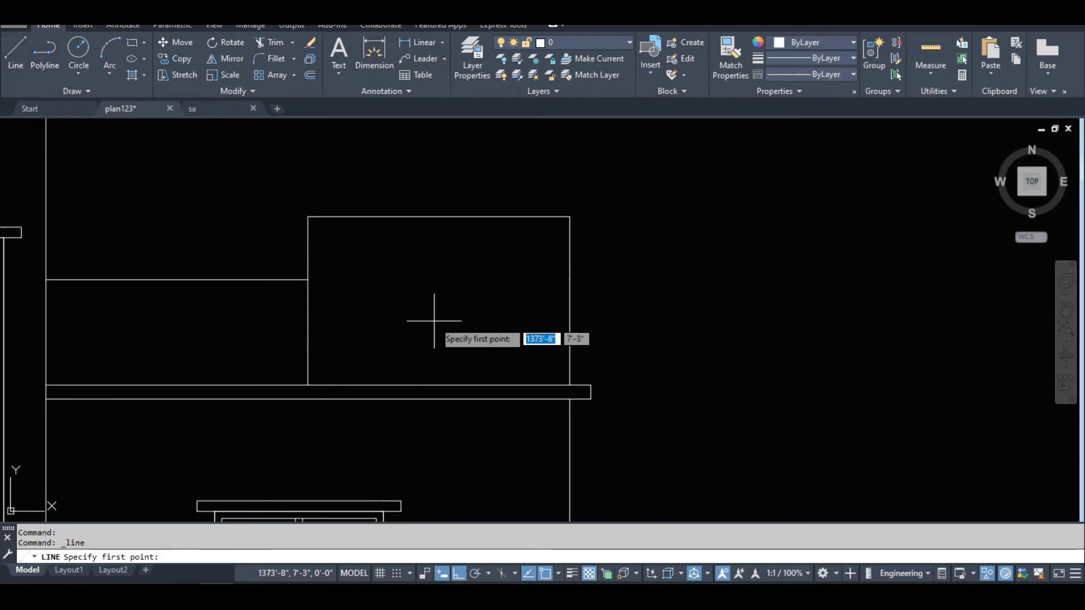
click(308, 310)
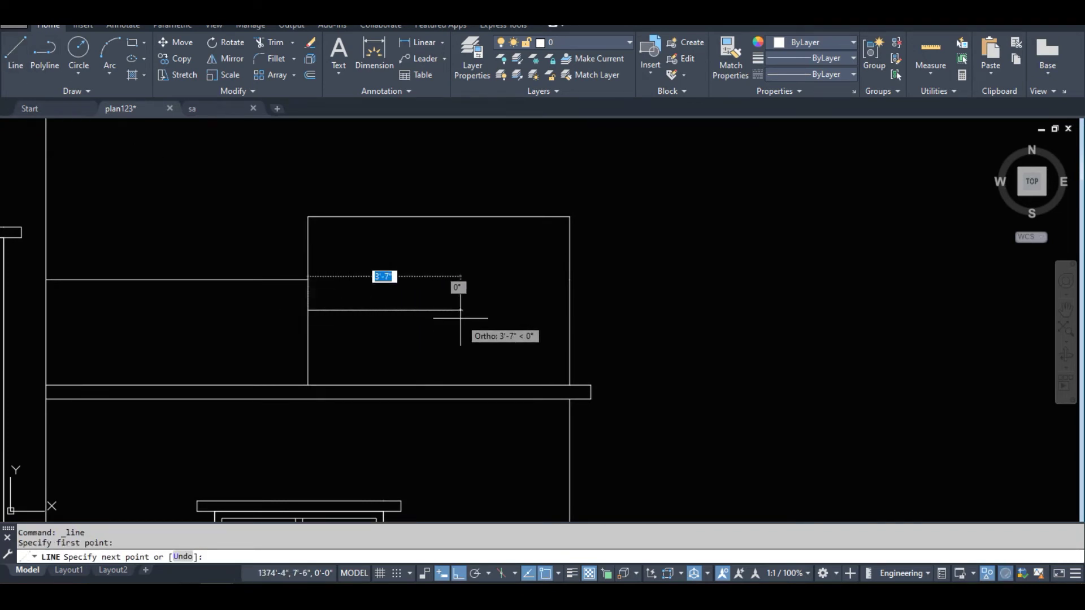
key(Escape)
click(312, 317)
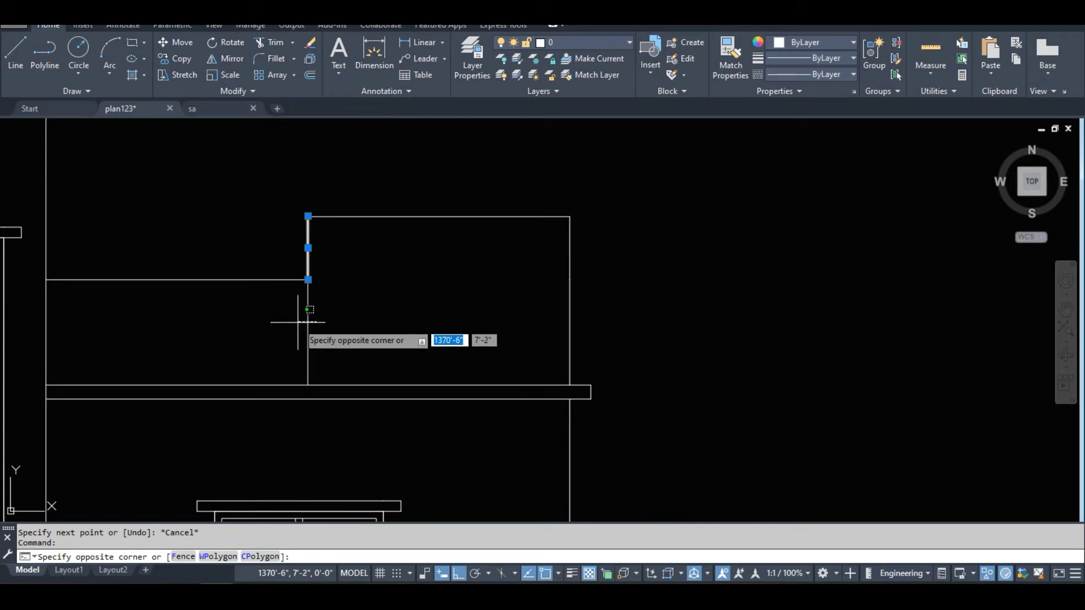
click(272, 328)
text(j)
key(Return)
key(Escape)
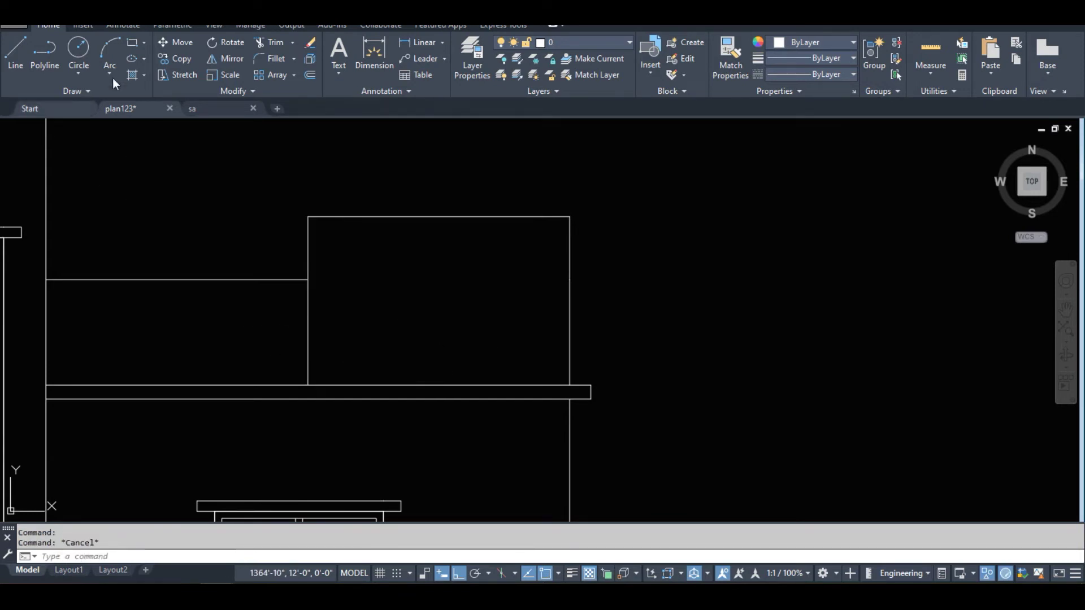
Split the tower's left side at a point using Break at Point
click(235, 91)
click(196, 125)
click(308, 330)
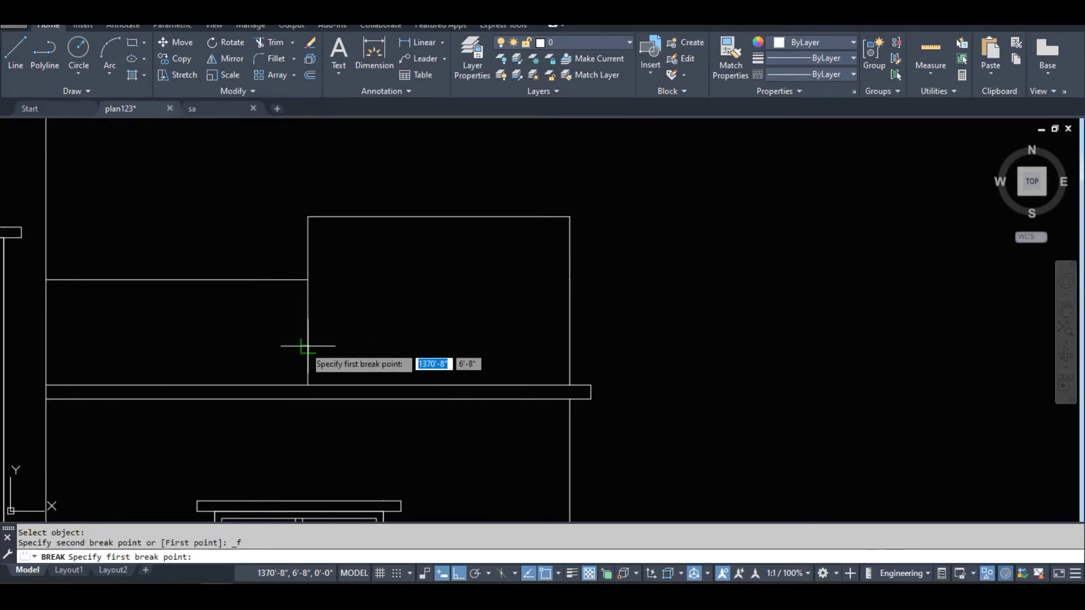
click(306, 302)
Draw three horizontal band lines across the tower between its left and right sides
click(15, 56)
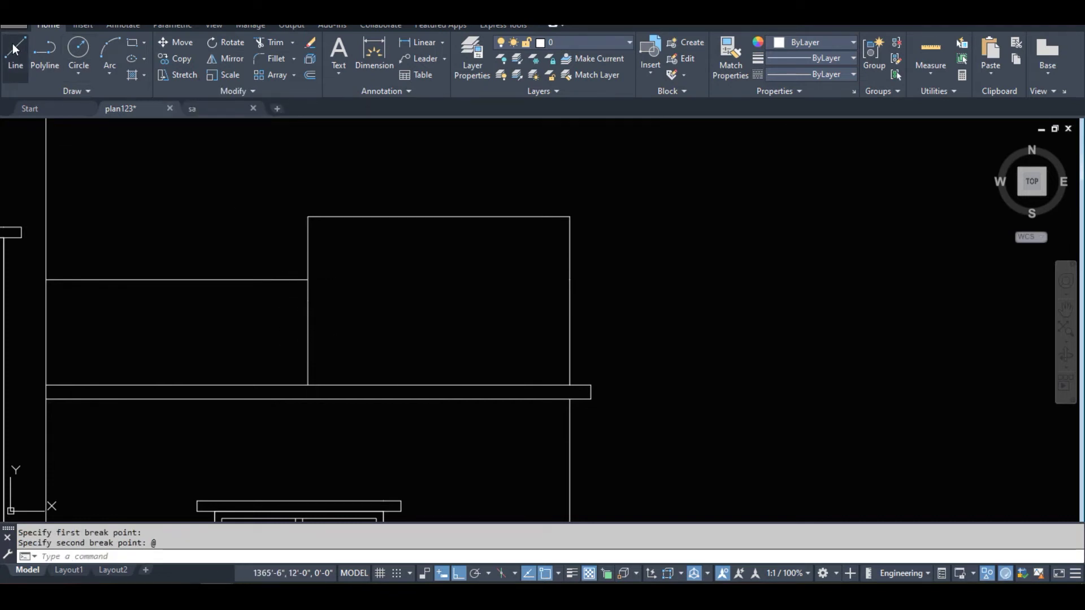
click(308, 301)
click(563, 279)
key(Return)
key(Return)
click(308, 259)
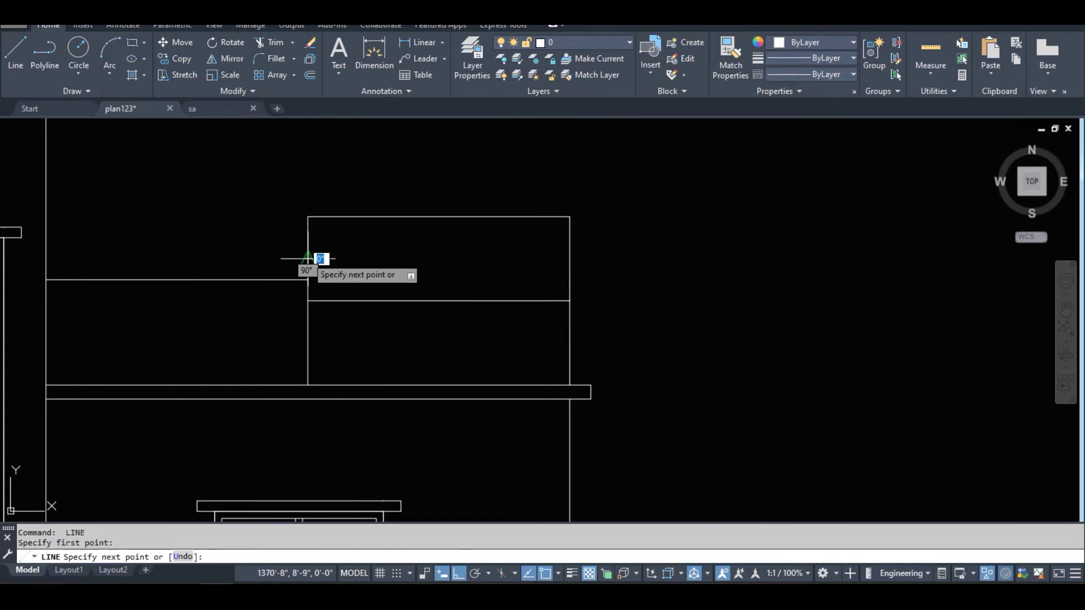
click(570, 259)
key(Return)
key(Return)
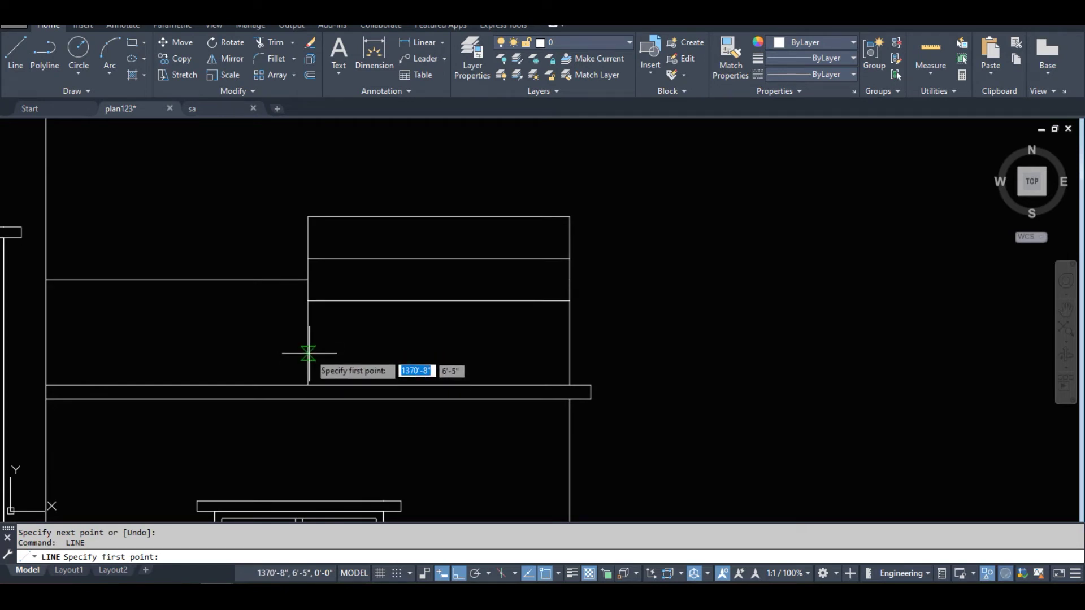
click(308, 342)
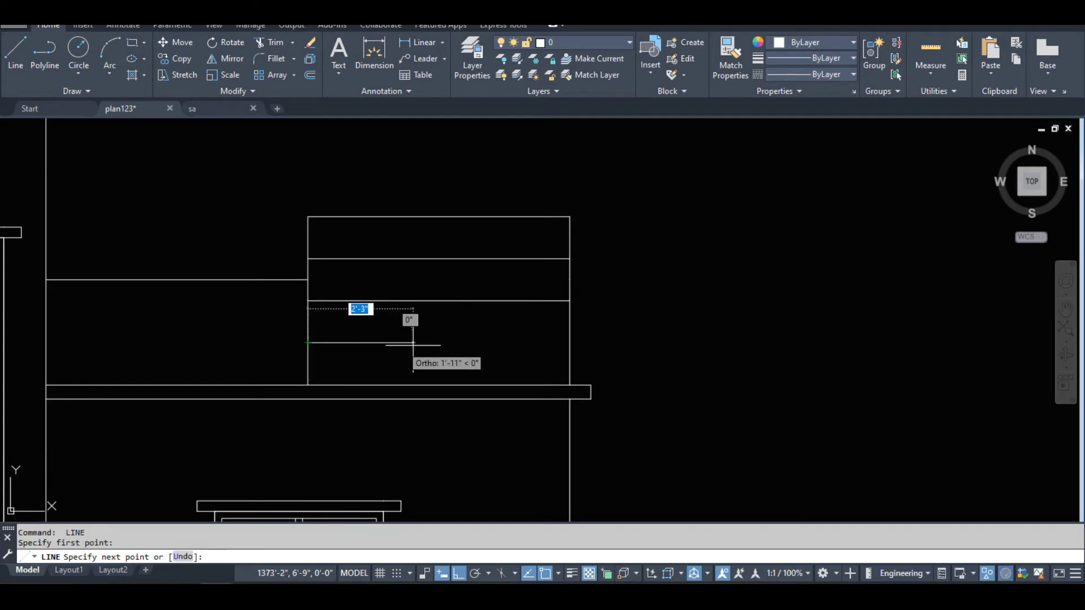
click(570, 343)
key(Return)
Select both upper pieces of the box's left edge, join them with J, and verify
scroll(379, 308, down, 4)
scroll(378, 308, up, 2)
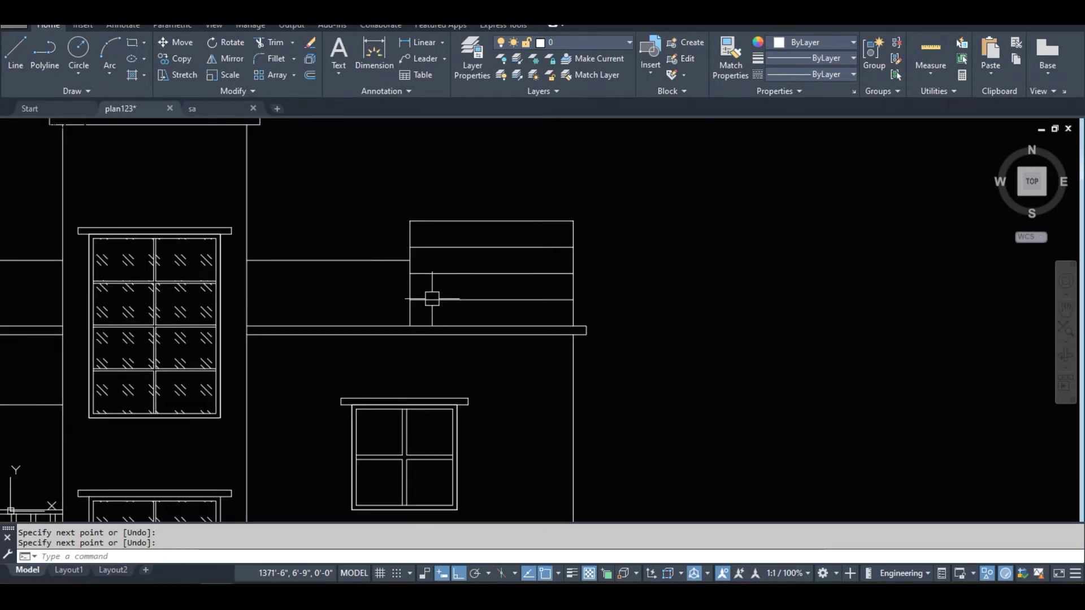
scroll(430, 295, up, 2)
click(399, 301)
scroll(399, 273, up, 4)
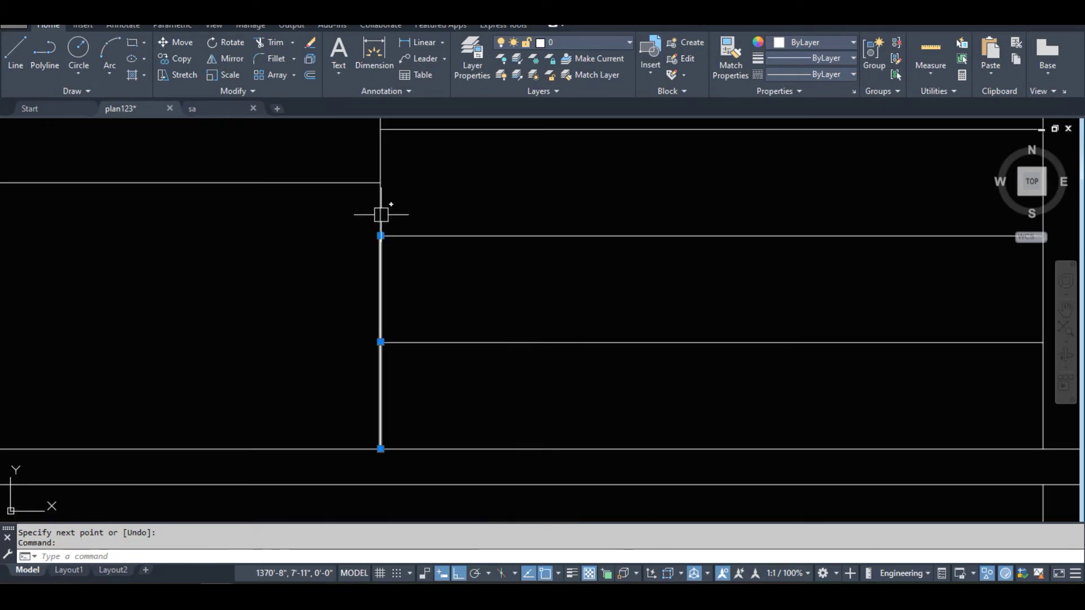
scroll(373, 366, down, 2)
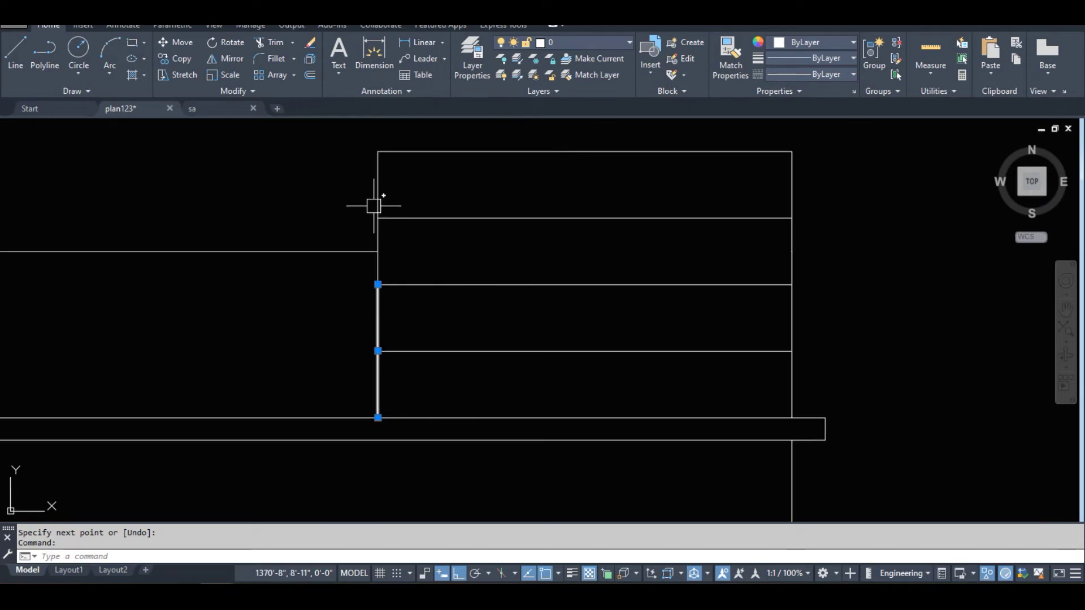
mouse_move(374, 206)
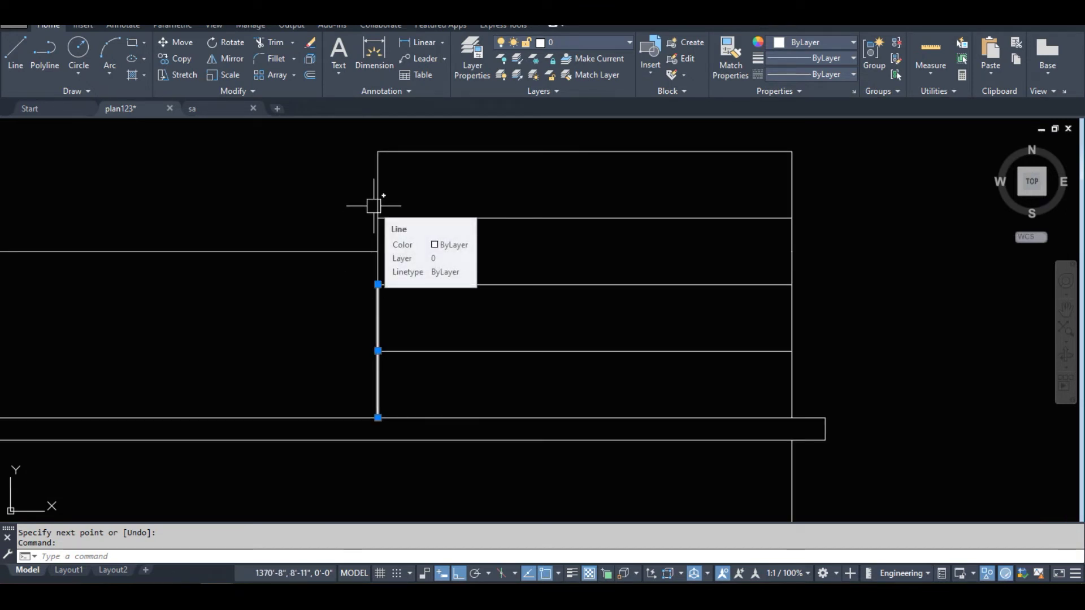
click(375, 187)
key(Escape)
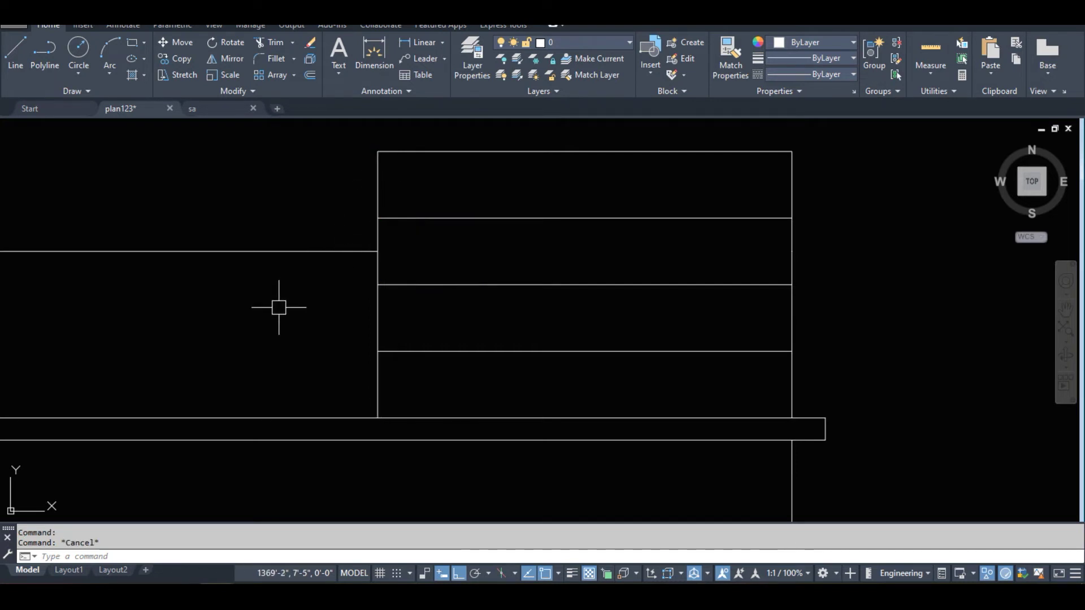
middle_drag(313, 314, 340, 309)
click(403, 187)
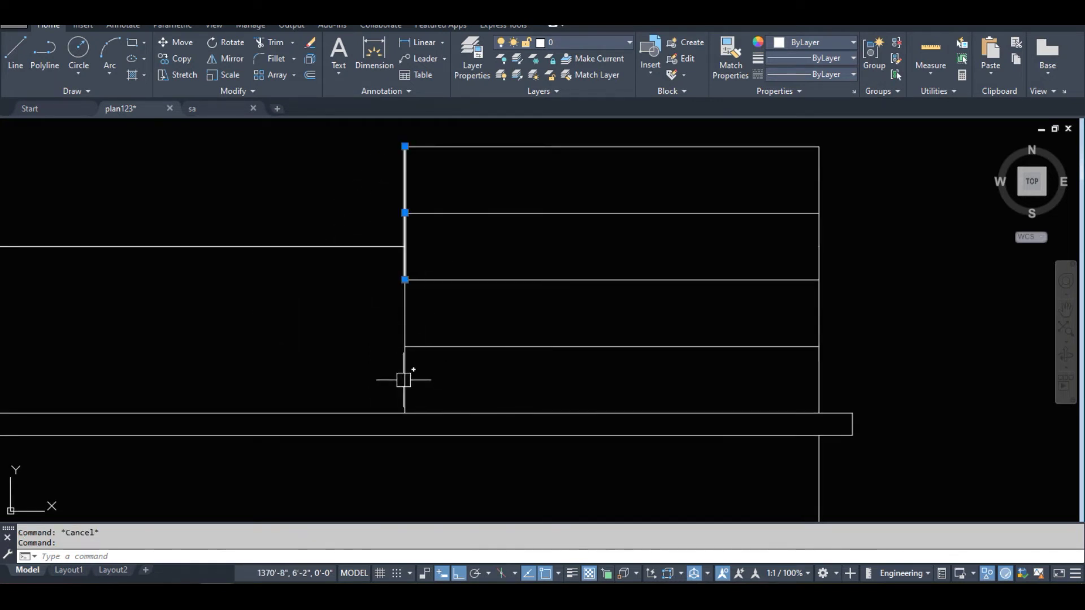
text(j)
key(Return)
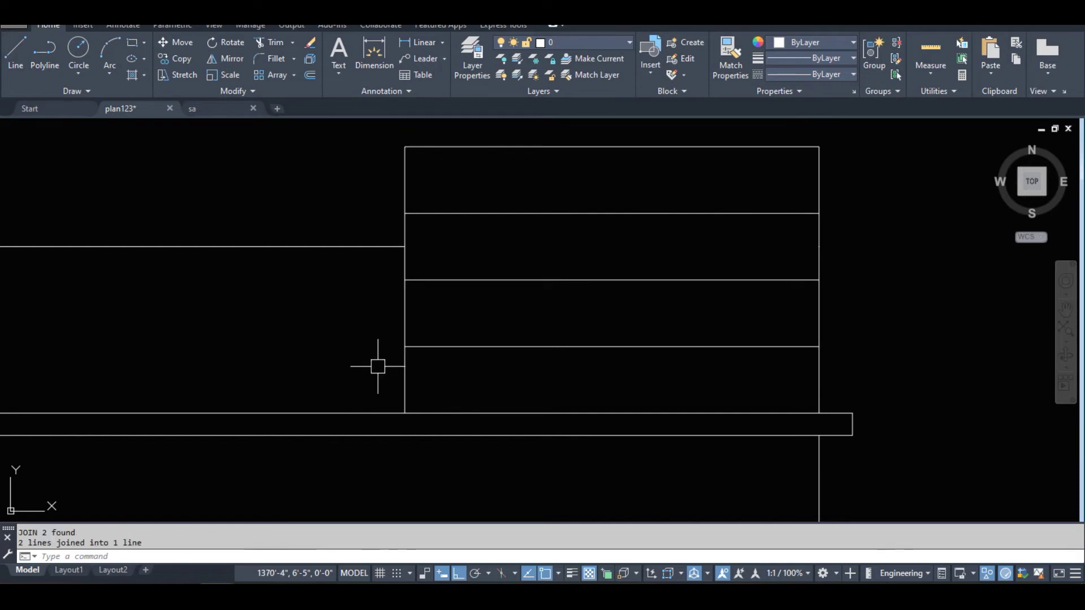
click(408, 375)
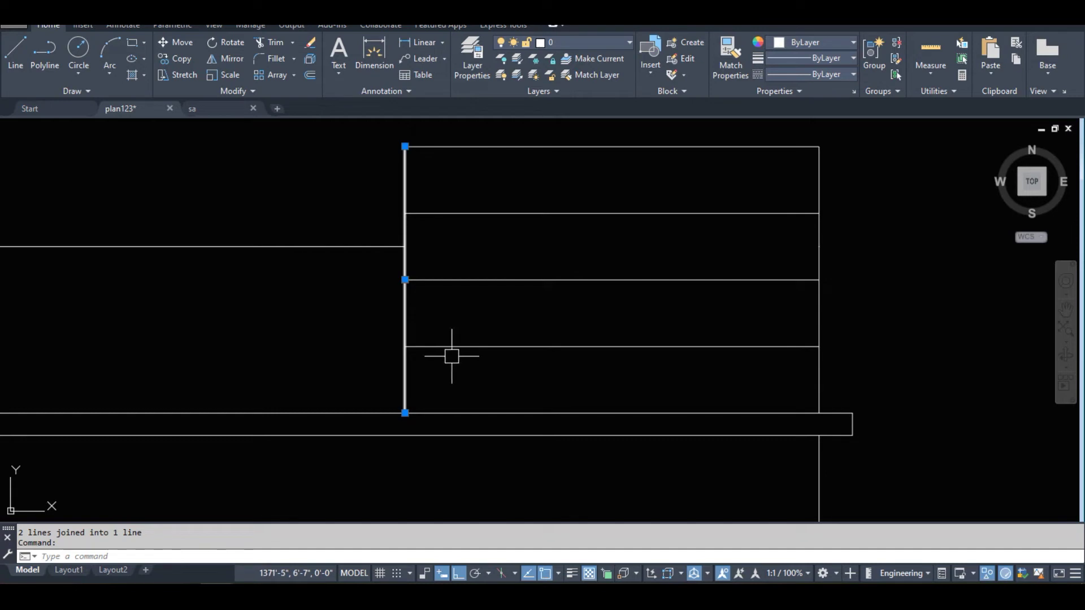
Offset three shelf lines upward by 2 to make parallel copies
key(Escape)
scroll(444, 302, down, 4)
scroll(456, 338, up, 2)
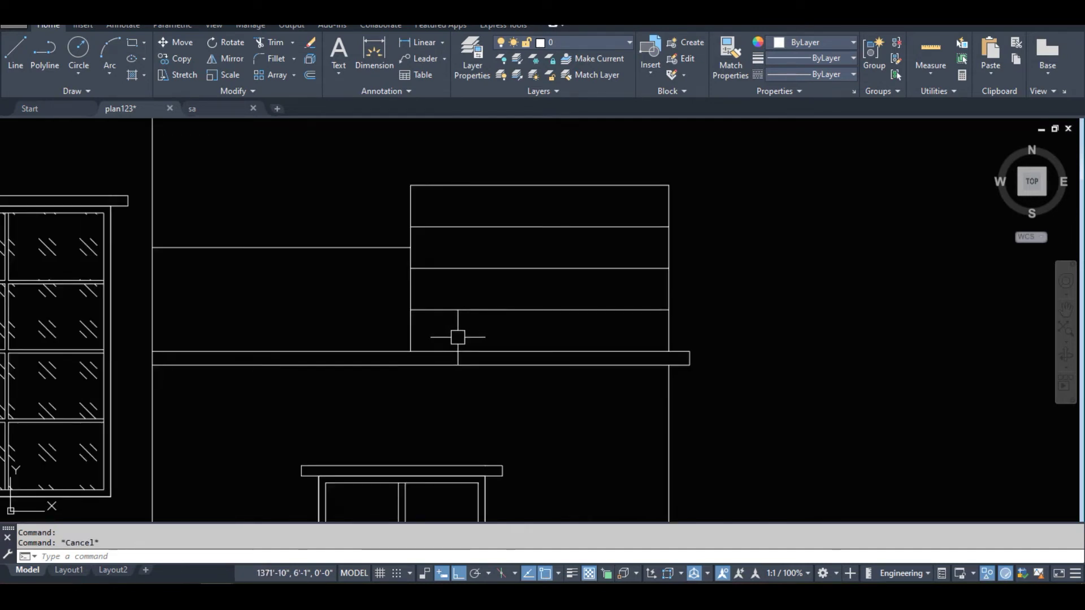
key(Return)
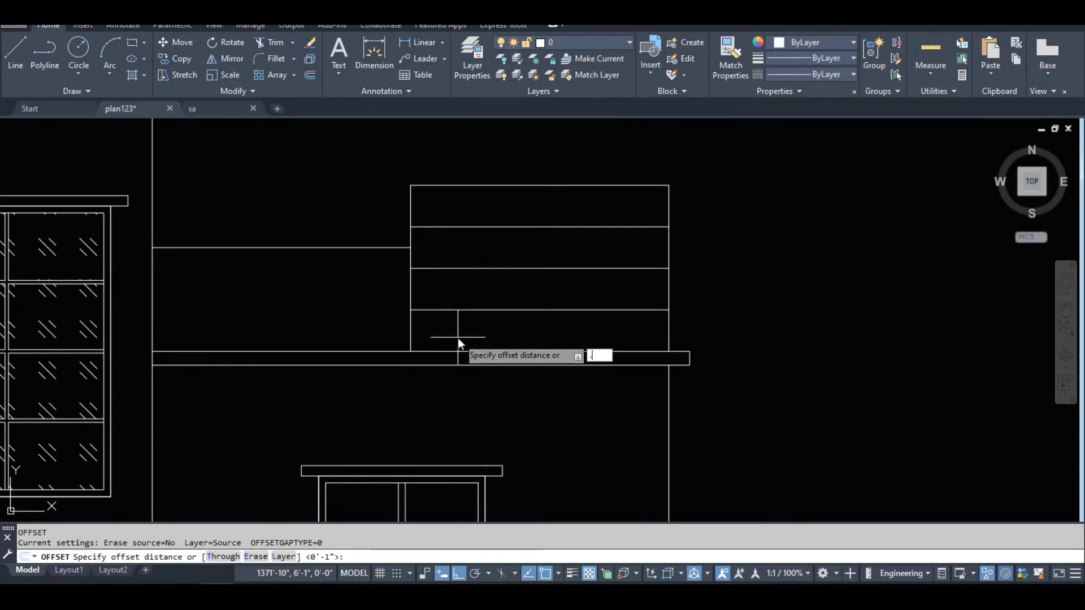
text(2)
key(Return)
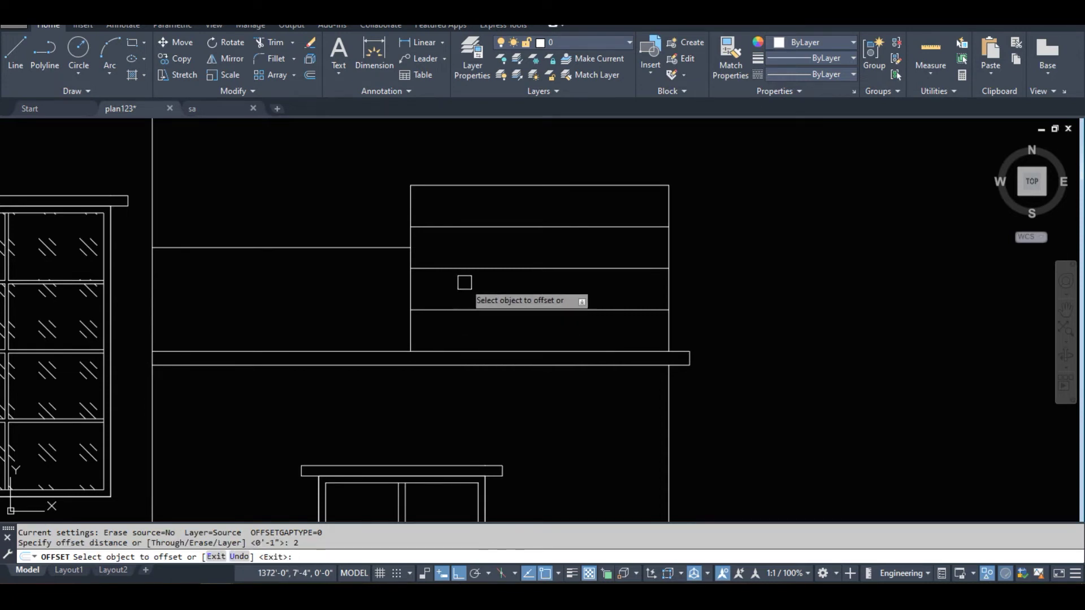
scroll(466, 290, up, 4)
click(444, 236)
click(436, 182)
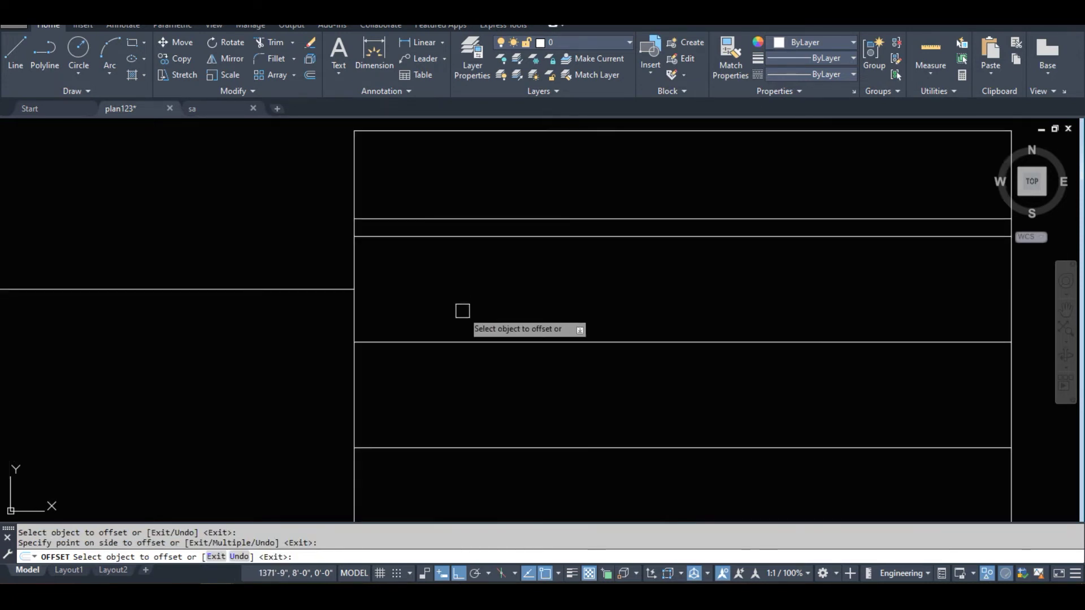
click(460, 342)
click(456, 289)
middle_drag(458, 379, 463, 300)
click(479, 371)
scroll(475, 344, down, 4)
key(Escape)
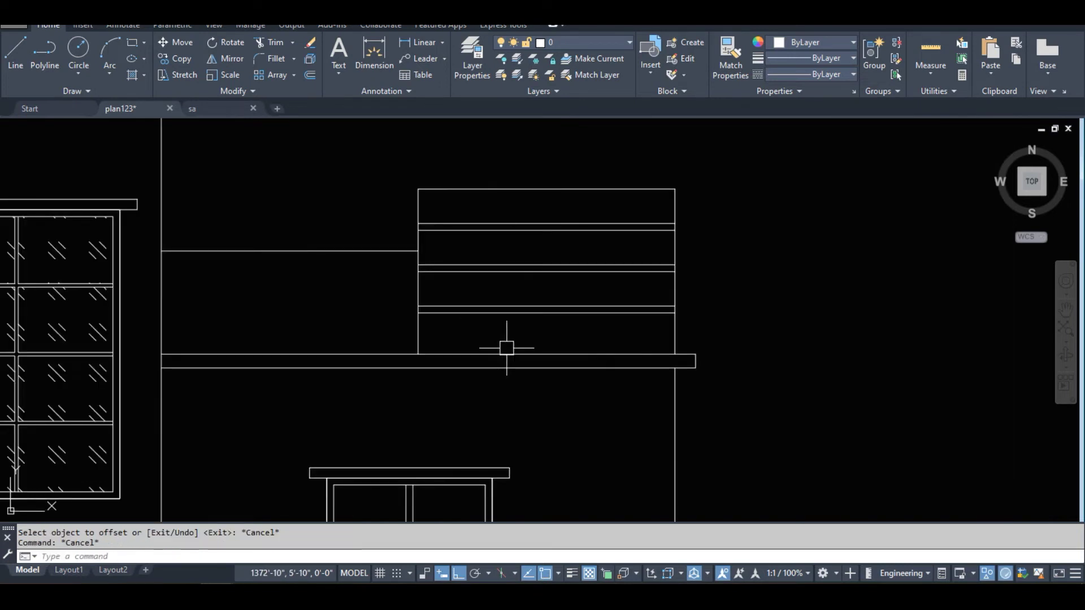
Offset the box's right edge 5 units inward
middle_drag(506, 348, 521, 334)
key(Return)
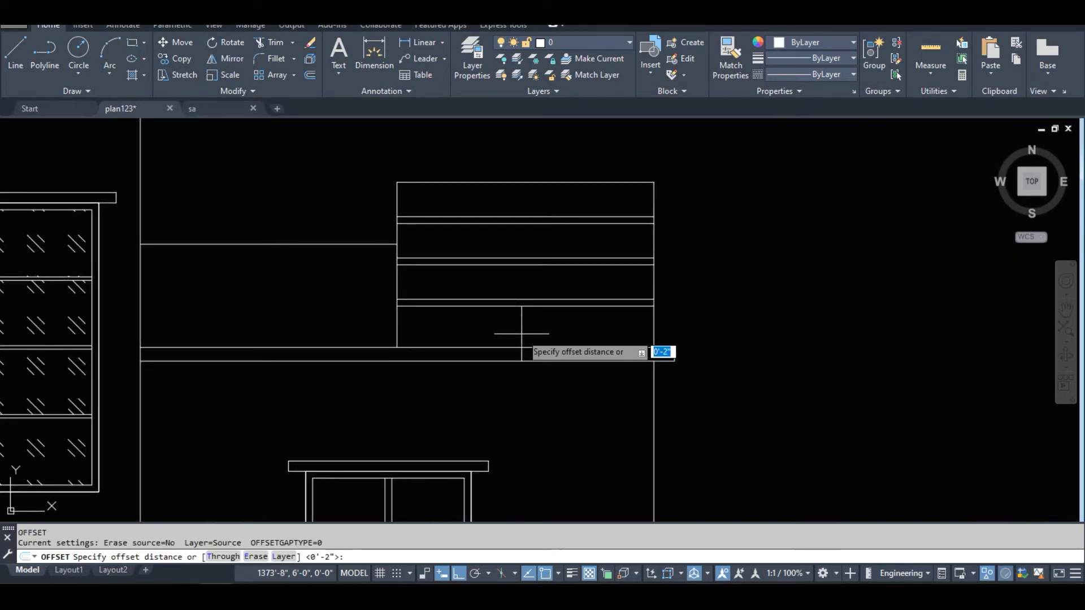
text(5)
key(Return)
click(654, 326)
key(Escape)
Extend the new inner vertical line up to the box's top edge
key(Escape)
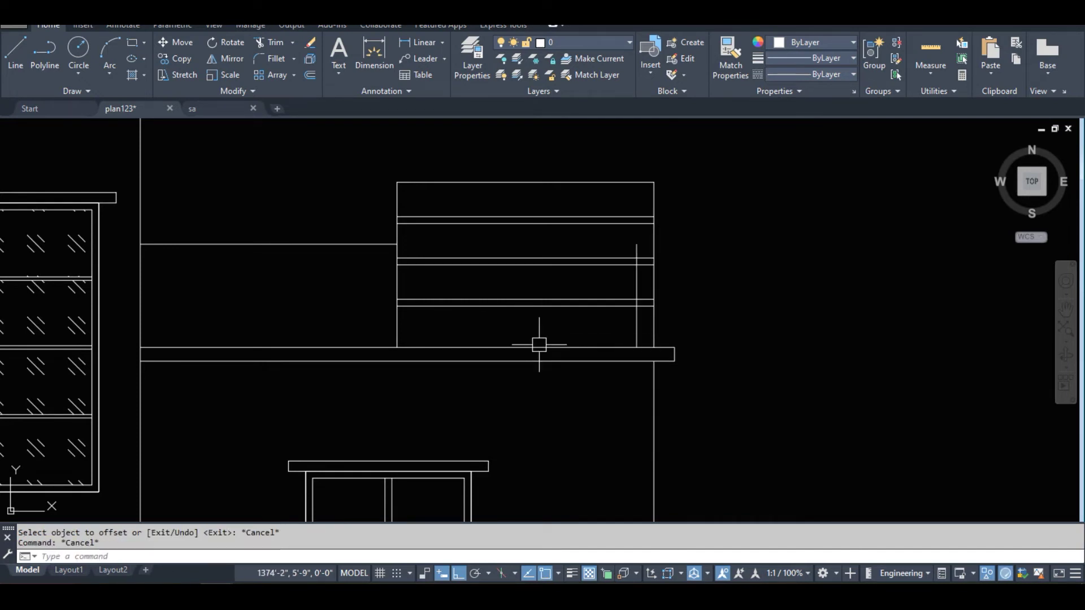
text(x)
key(Return)
click(600, 182)
key(Return)
click(640, 329)
key(Escape)
text(x)
key(Return)
key(Return)
click(636, 282)
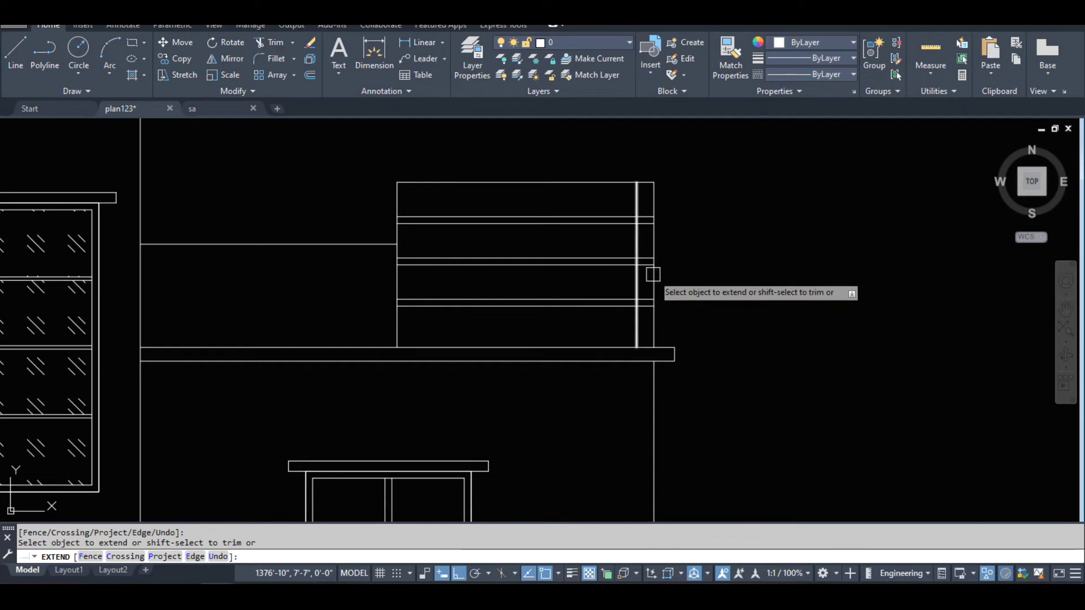
Extend the remaining enclosed lines with a window selection
scroll(654, 221, up, 4)
click(647, 342)
scroll(635, 355, down, 4)
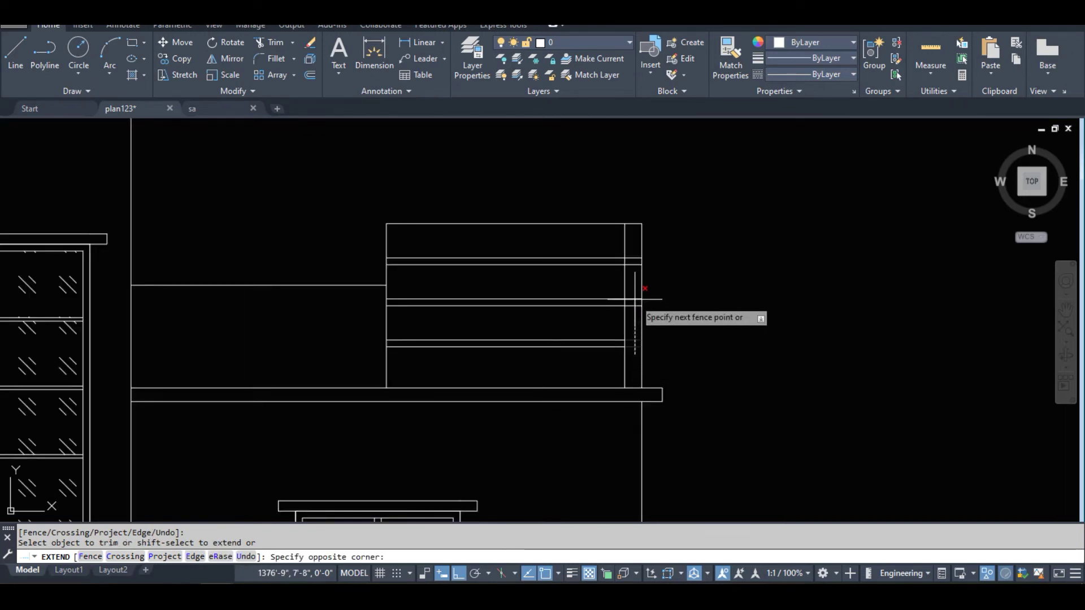
click(635, 243)
scroll(618, 327, down, 2)
scroll(543, 310, up, 2)
scroll(535, 266, up, 3)
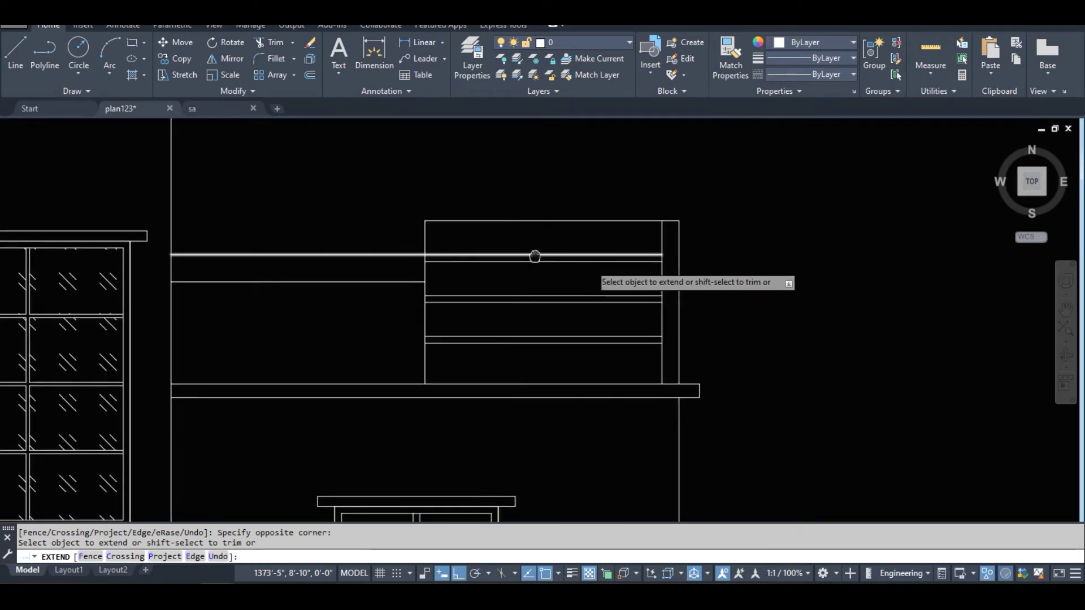
key(Escape)
Offset the top edge downward by 5, then delete the misplaced copy
text(o)
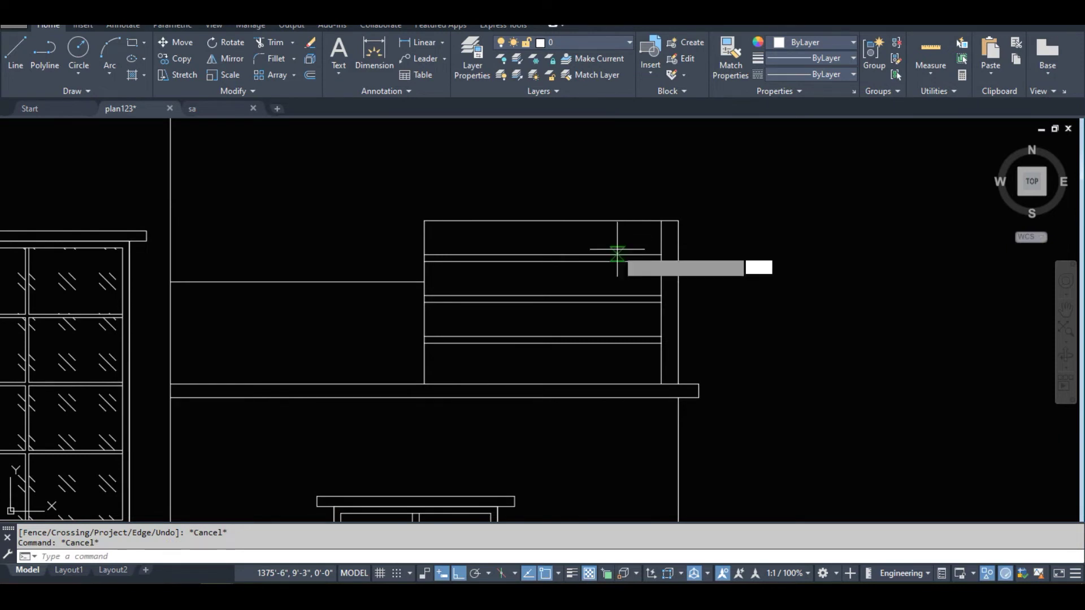
key(Return)
key(Return)
click(573, 228)
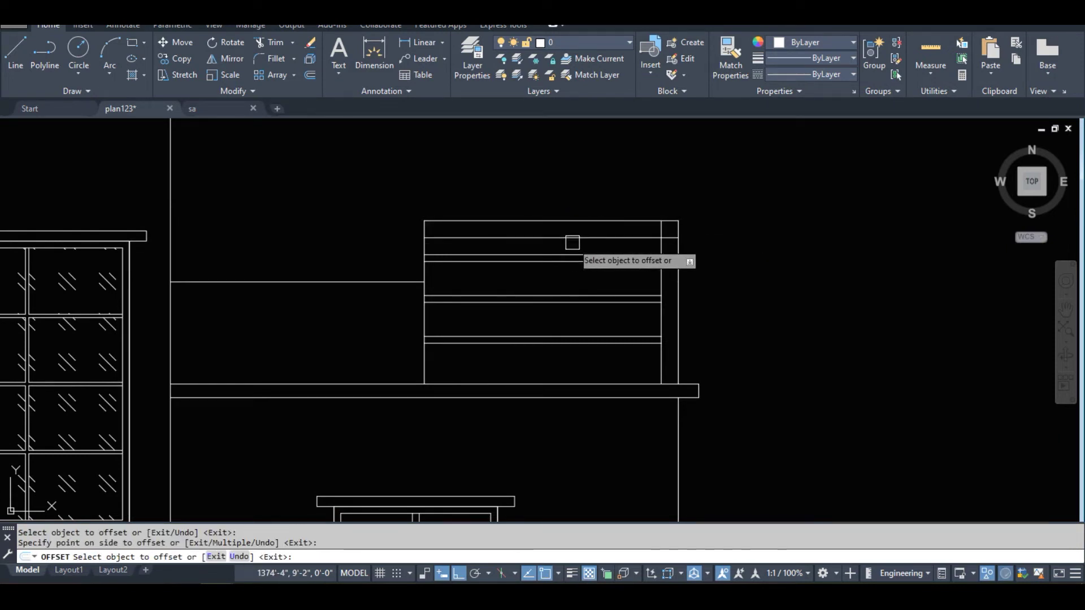
key(Escape)
key(Escape)
right_click(536, 293)
text(f)
key(Return)
text(r)
key(Return)
key(Return)
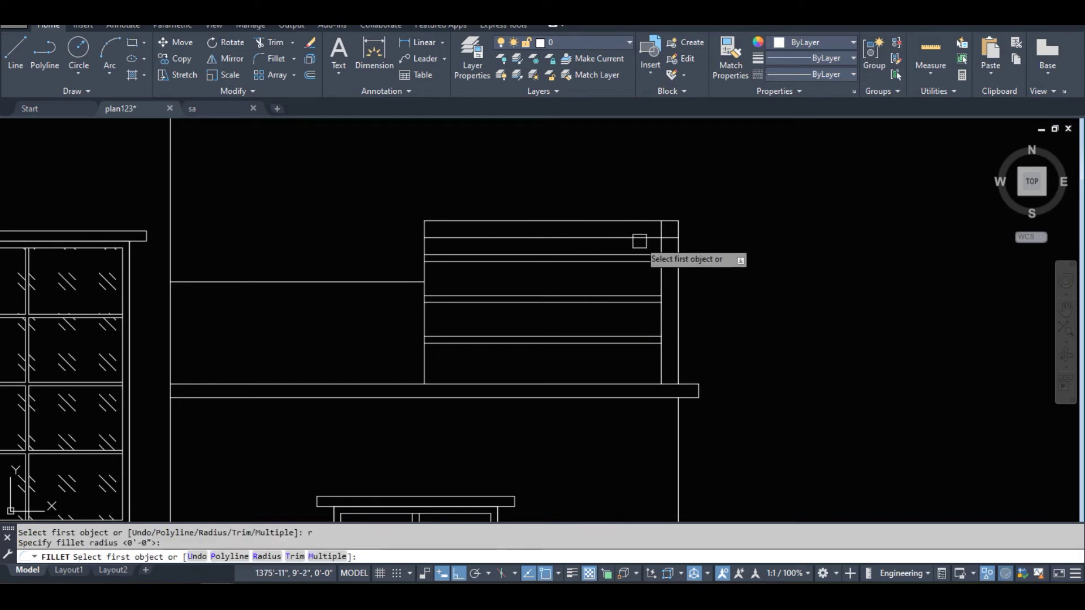
scroll(639, 241, up, 2)
key(Escape)
click(633, 238)
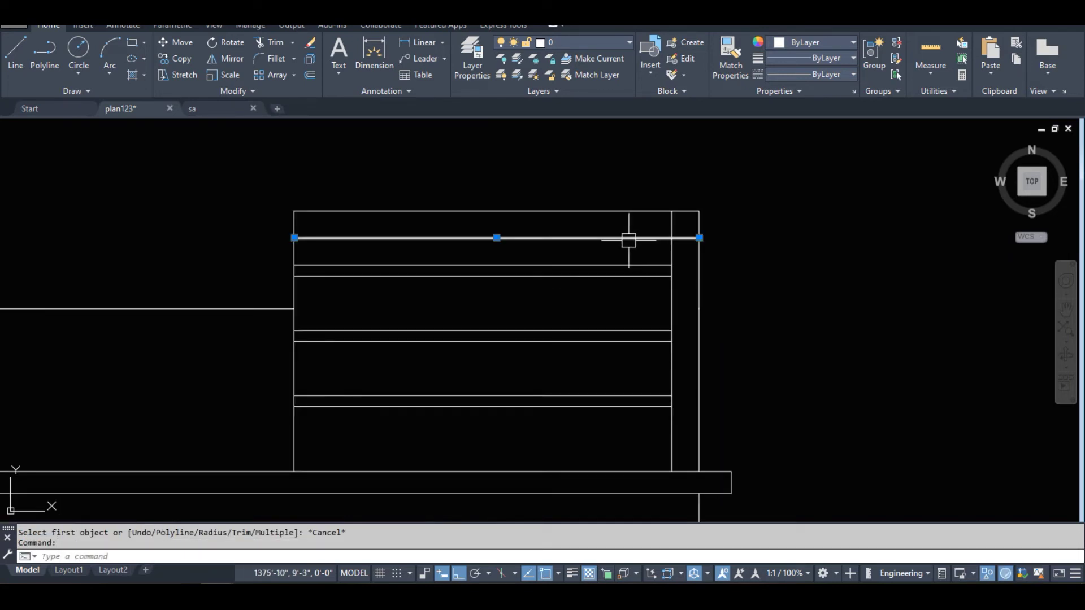
key(Delete)
Offset the box's top edge 3 downward and remove a stray left-edge copy
text(o)
key(Return)
text(3)
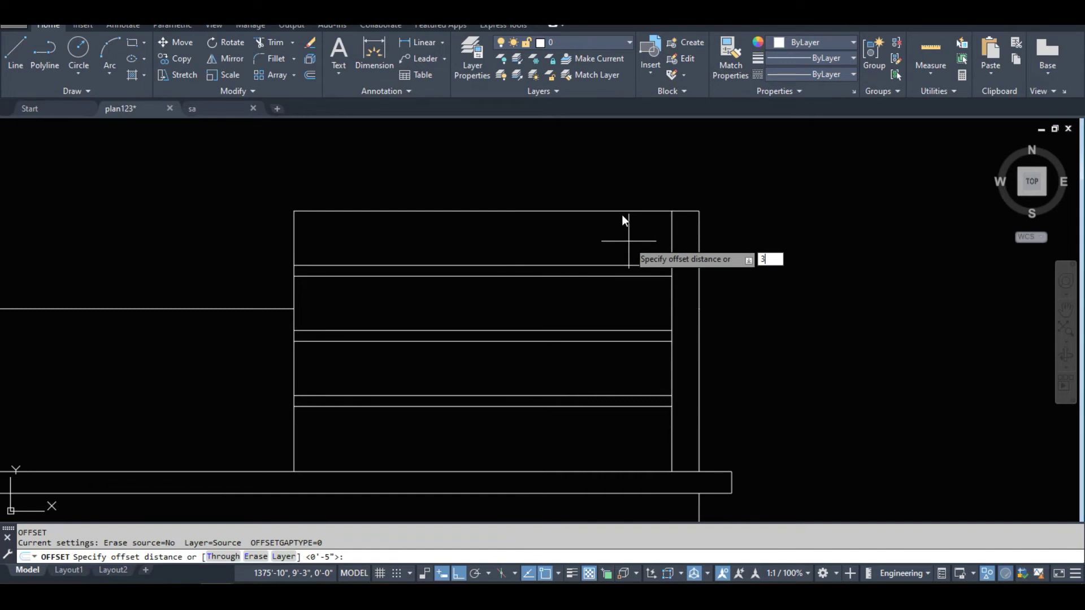
key(Return)
click(613, 212)
click(516, 243)
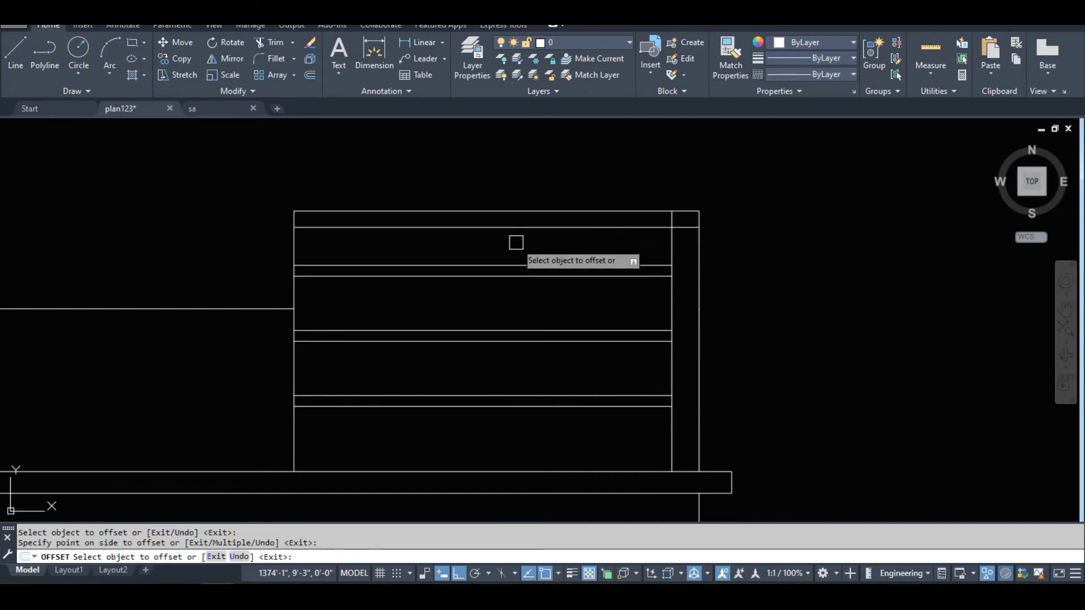
middle_drag(361, 285, 430, 259)
click(363, 226)
click(322, 241)
key(Escape)
key(Escape)
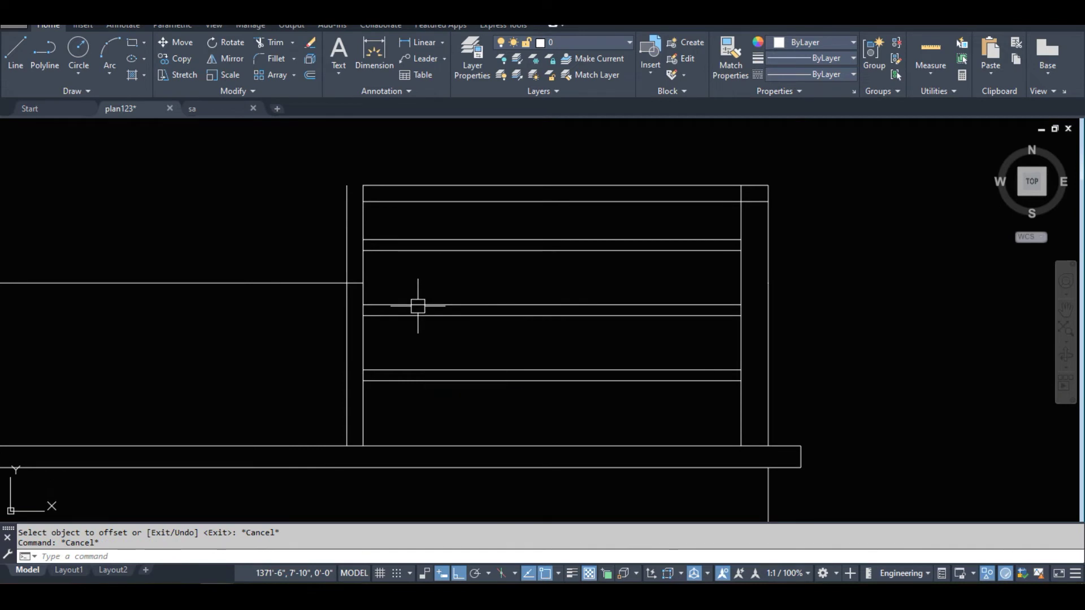
click(347, 238)
key(Delete)
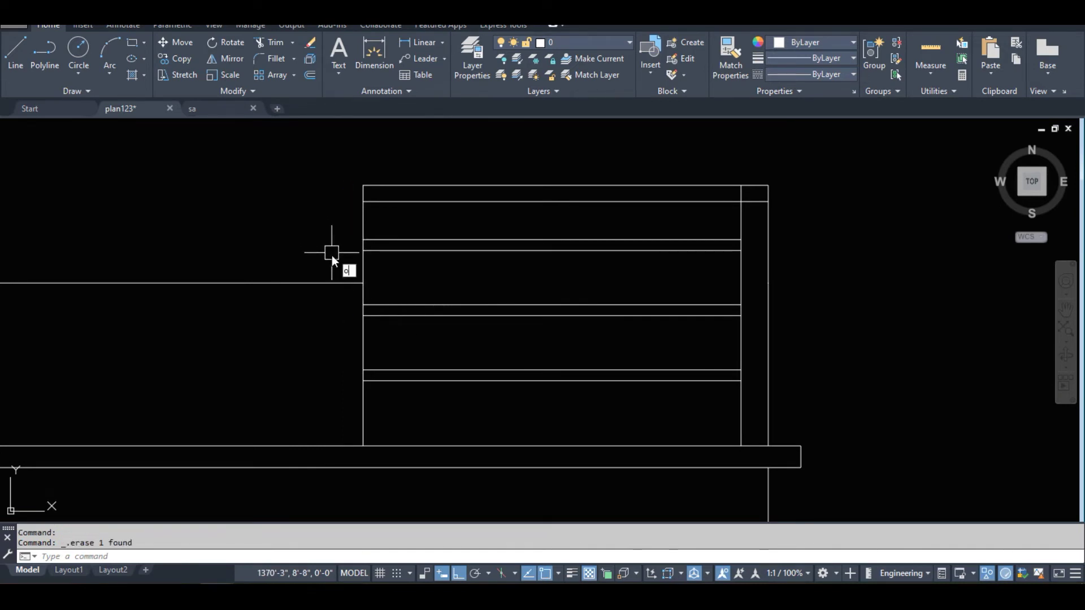
Offset the box's left edge outward to the left
text(o)
key(Return)
click(363, 257)
click(306, 277)
key(Escape)
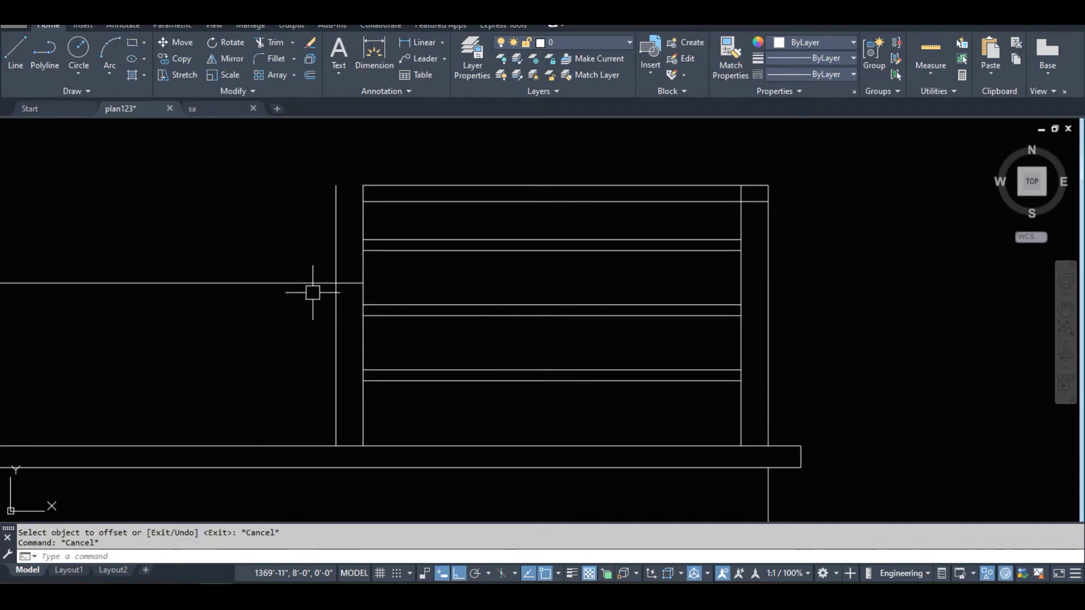
Try filleting the top line with the outer left line, undoing the trial corners
text(f)
key(Return)
click(336, 226)
click(386, 185)
key(Return)
click(337, 220)
click(379, 202)
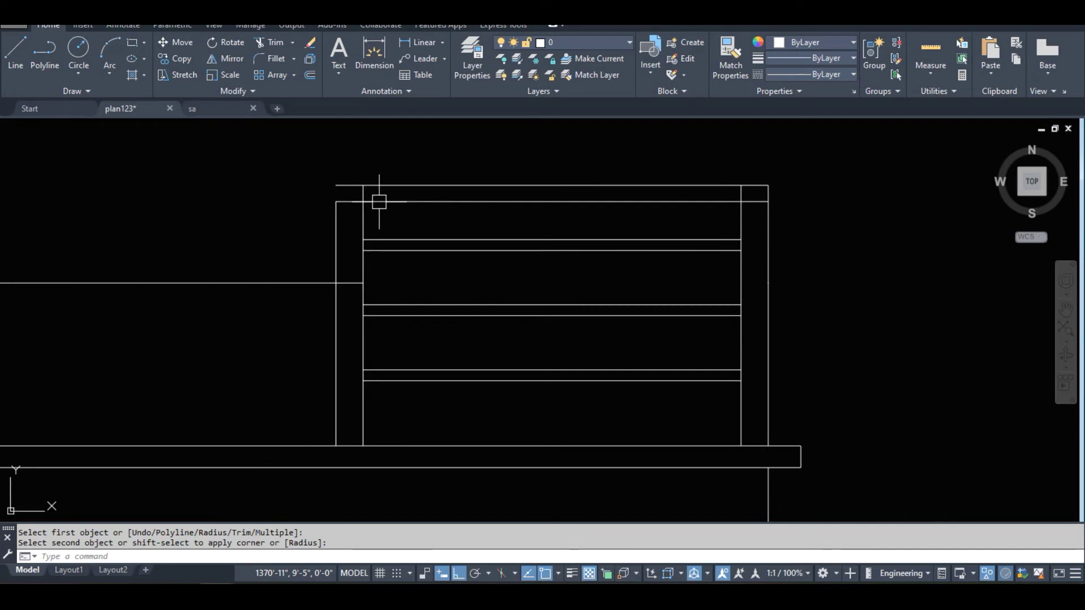
key(ctrl+z)
text(u)
key(Return)
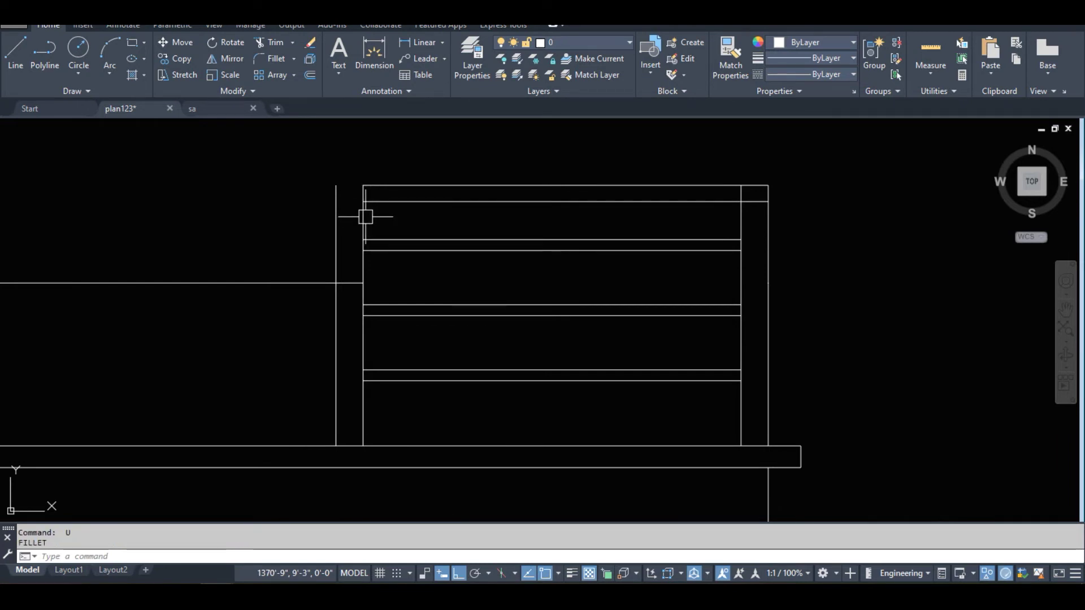
key(ctrl+z)
key(ctrl+y)
Join the outer left line and top line into a sharp corner with zero radius
text(f)
key(Return)
text(r)
key(Return)
key(Return)
click(363, 218)
key(Return)
click(721, 202)
key(Escape)
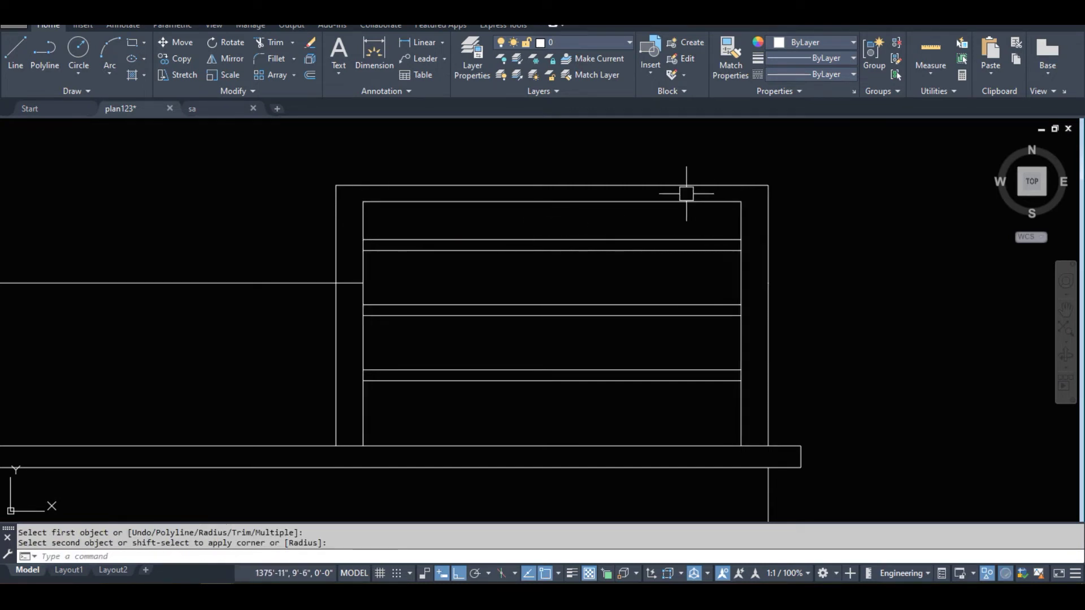
scroll(668, 200, down, 2)
middle_drag(668, 252, 611, 217)
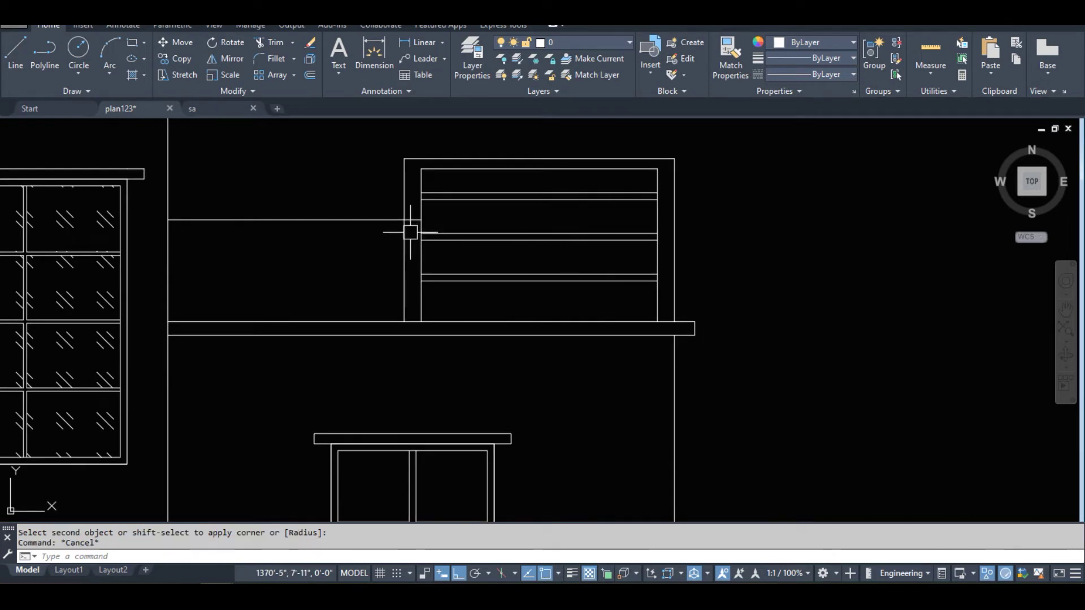
Trim the overlapping facade lines with a crossing window and zoom to the roof slab
text(tr)
key(Return)
scroll(411, 232, up, 3)
click(380, 332)
click(362, 235)
scroll(428, 310, down, 3)
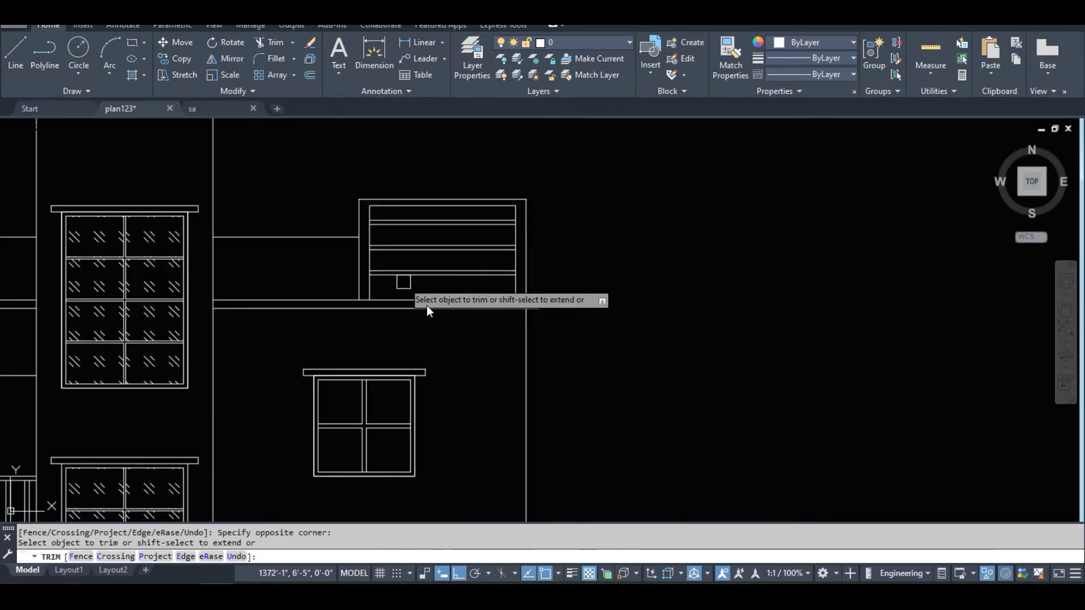
key(Return)
middle_drag(418, 325, 538, 339)
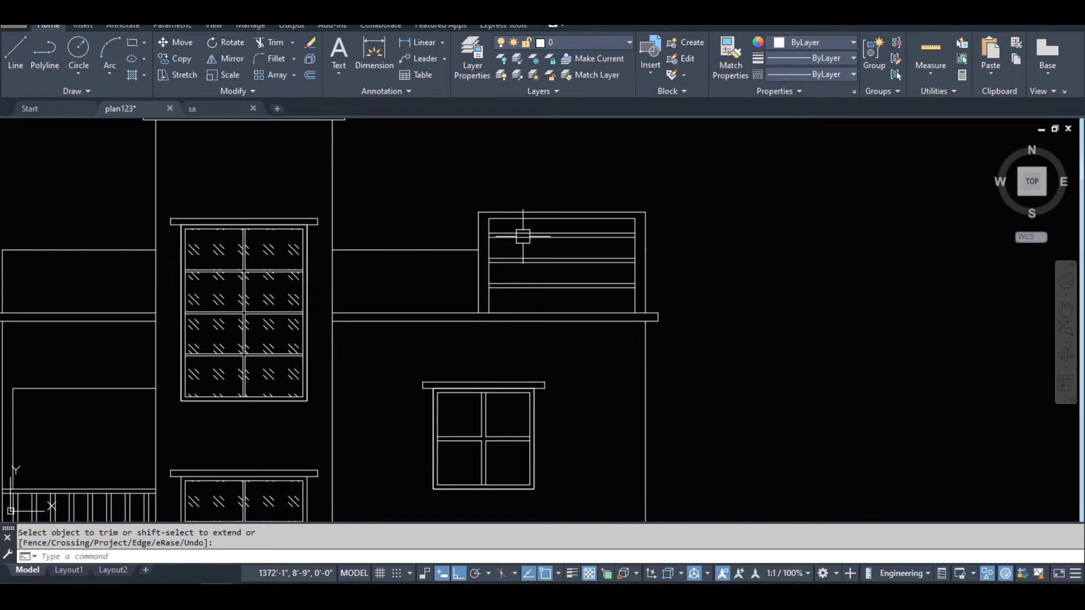
scroll(523, 242, up, 2)
scroll(485, 272, down, 4)
scroll(661, 266, up, 4)
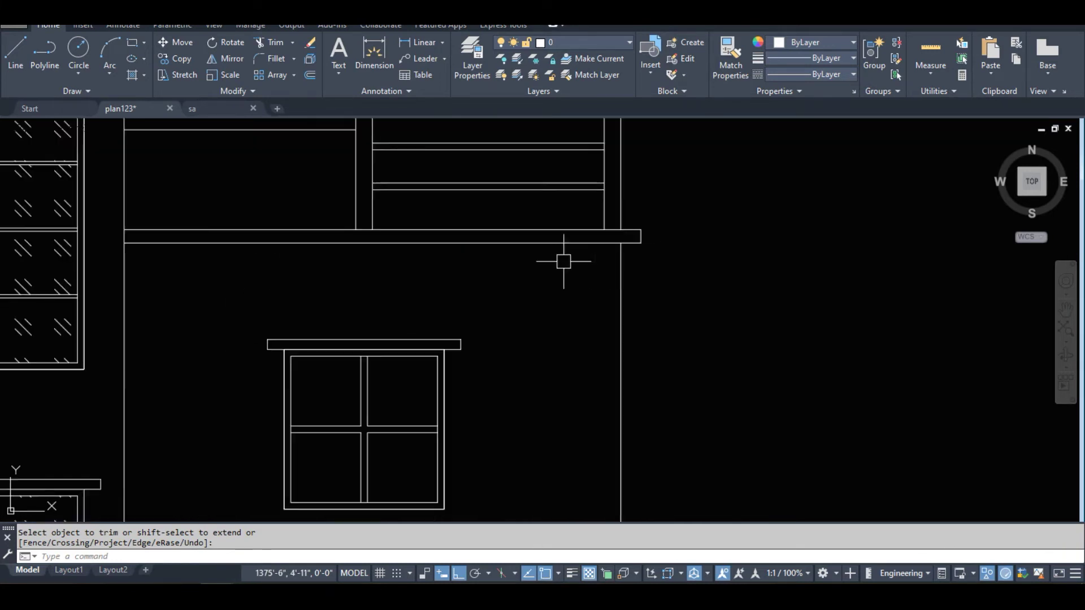
scroll(554, 283, down, 3)
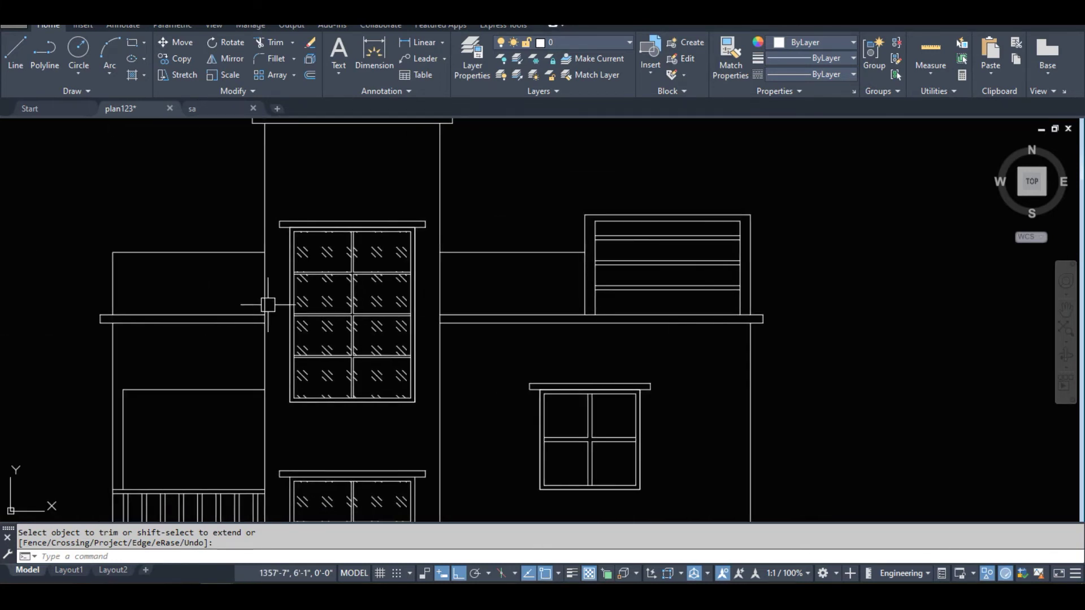
scroll(260, 282, up, 2)
scroll(293, 280, up, 2)
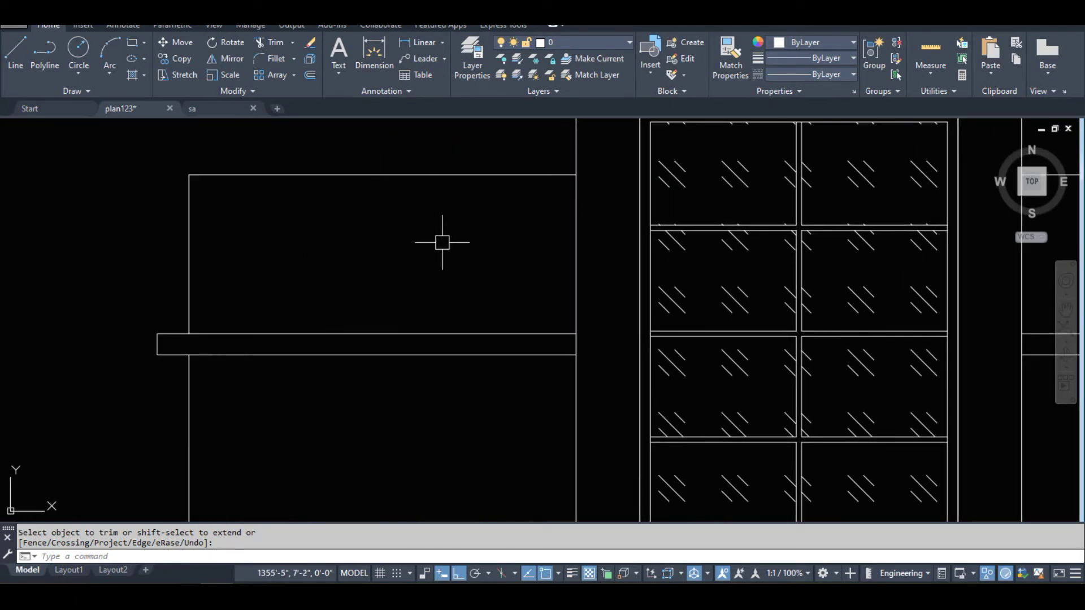
click(14, 66)
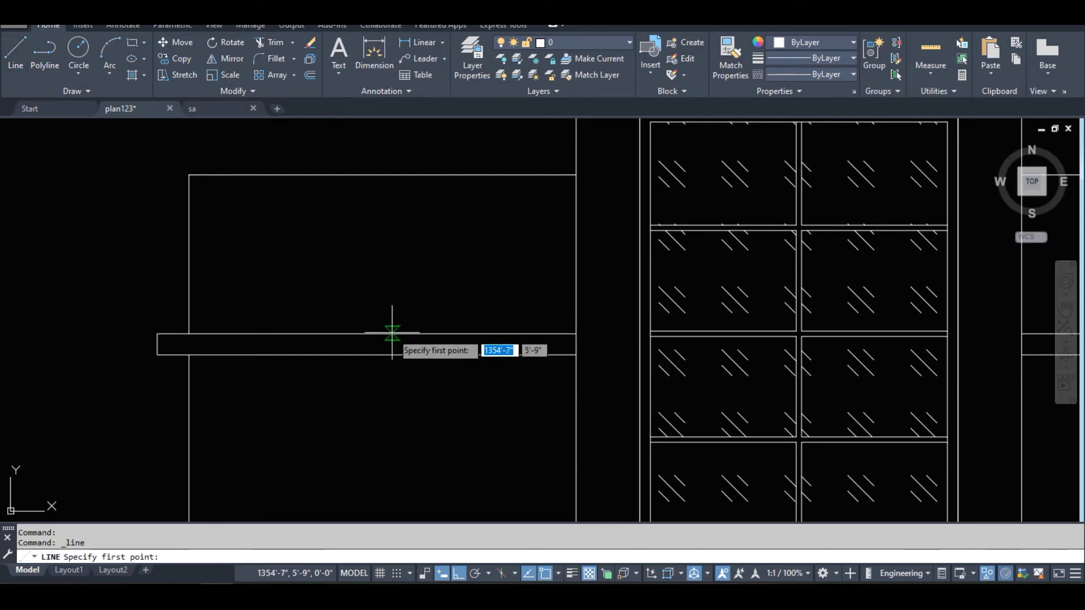
Draw a 1'6 vertical guide line up from the roof slab's top edge
key(Escape)
click(252, 334)
key(Escape)
click(15, 57)
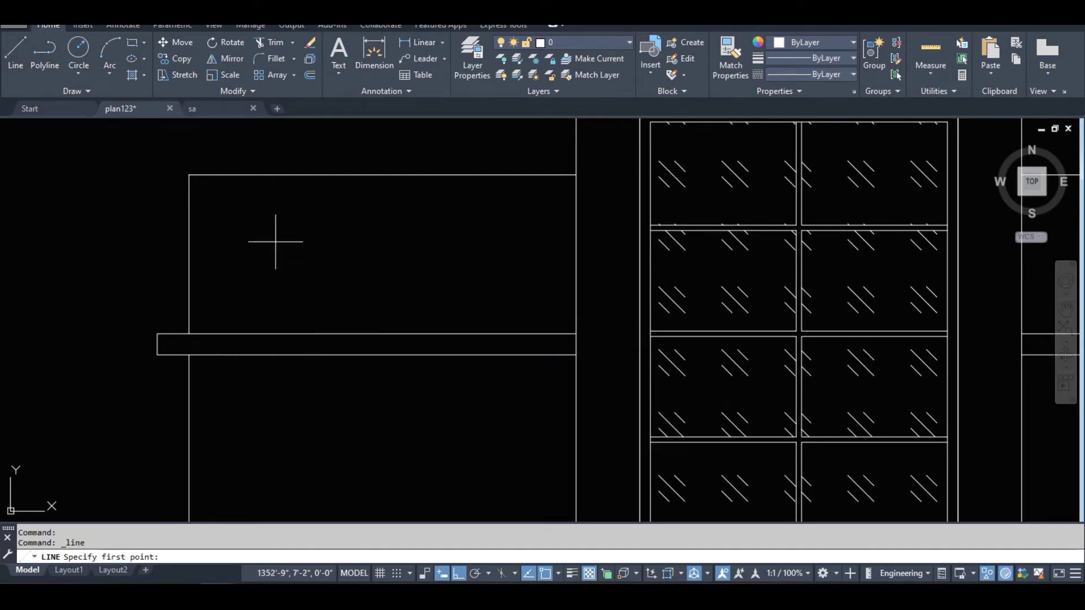
click(383, 334)
text(1')
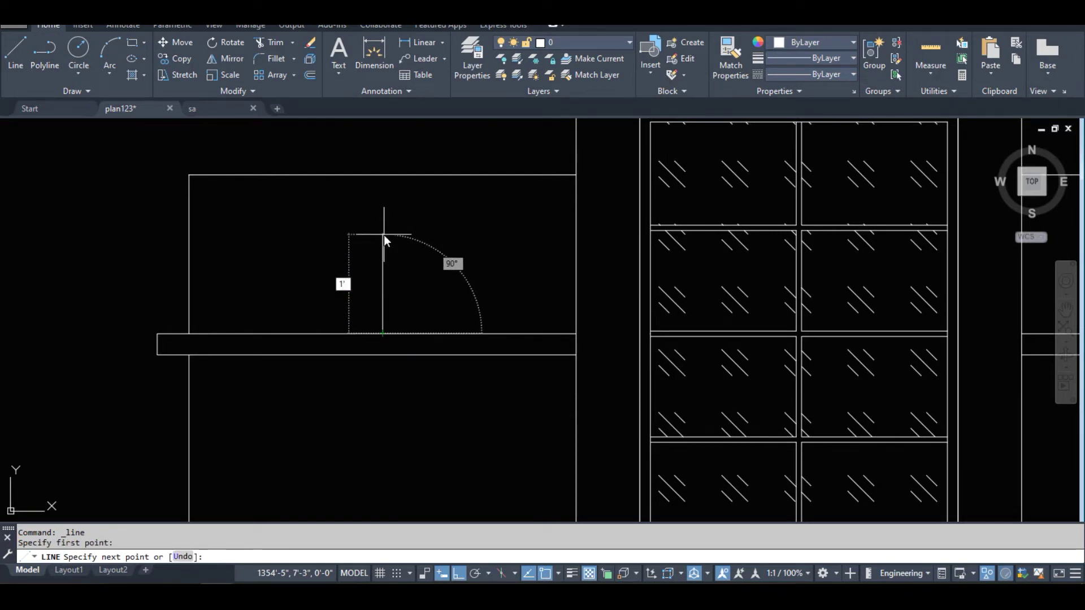
text(6)
key(Return)
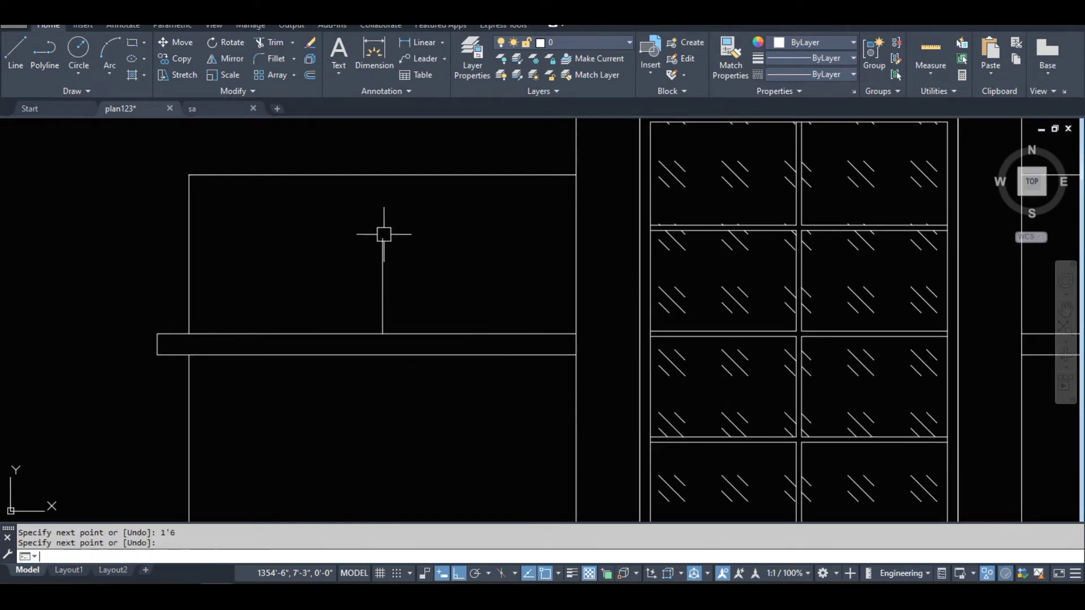
key(Return)
click(322, 334)
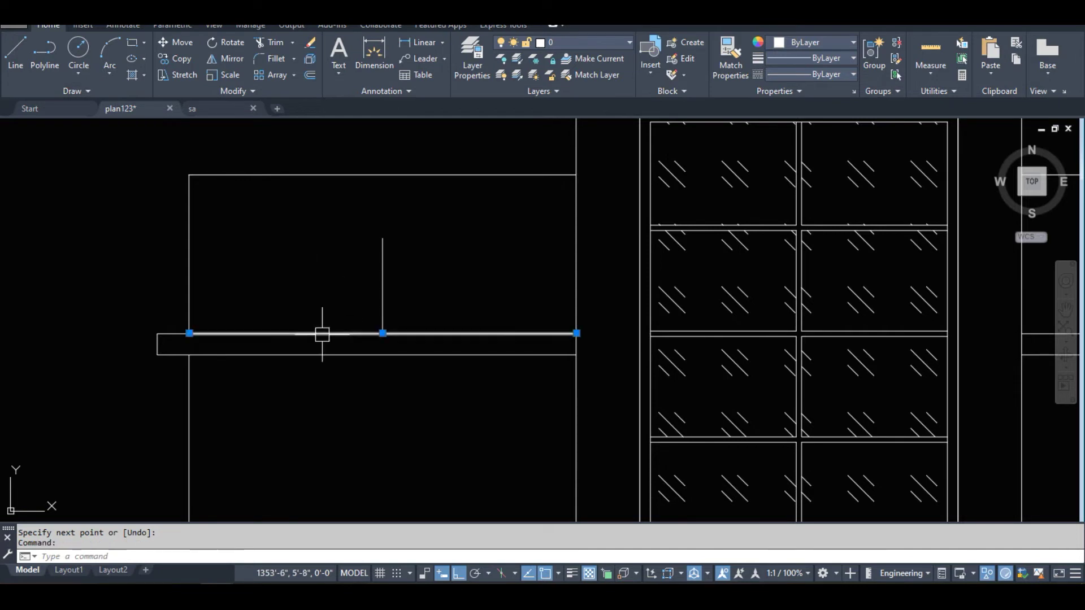
key(Escape)
text(a)
key(Return)
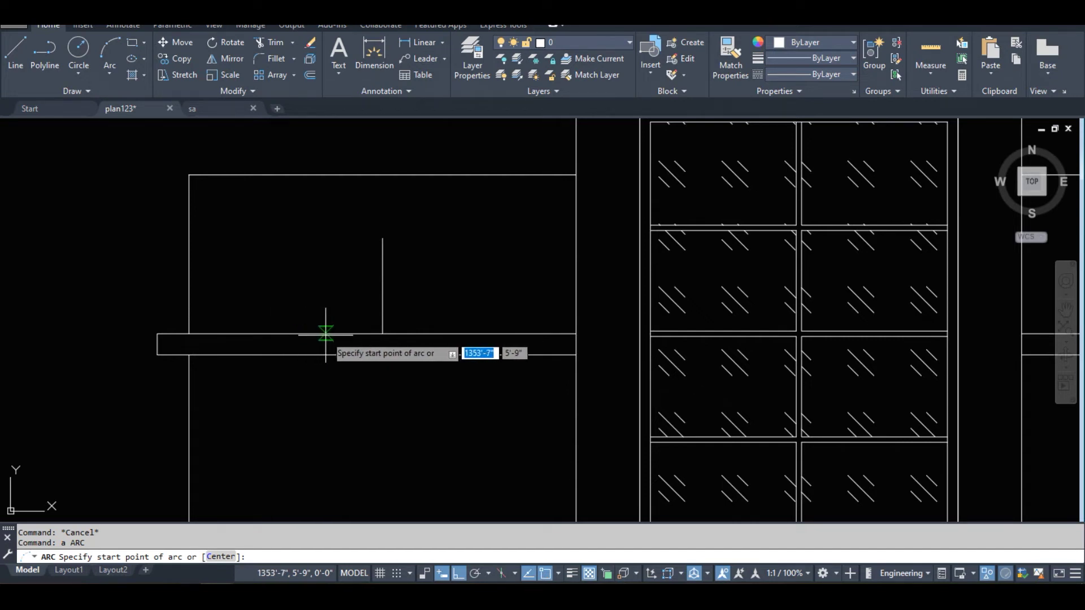
key(Escape)
Break the slab's top line at a single point beneath the guide line
click(315, 334)
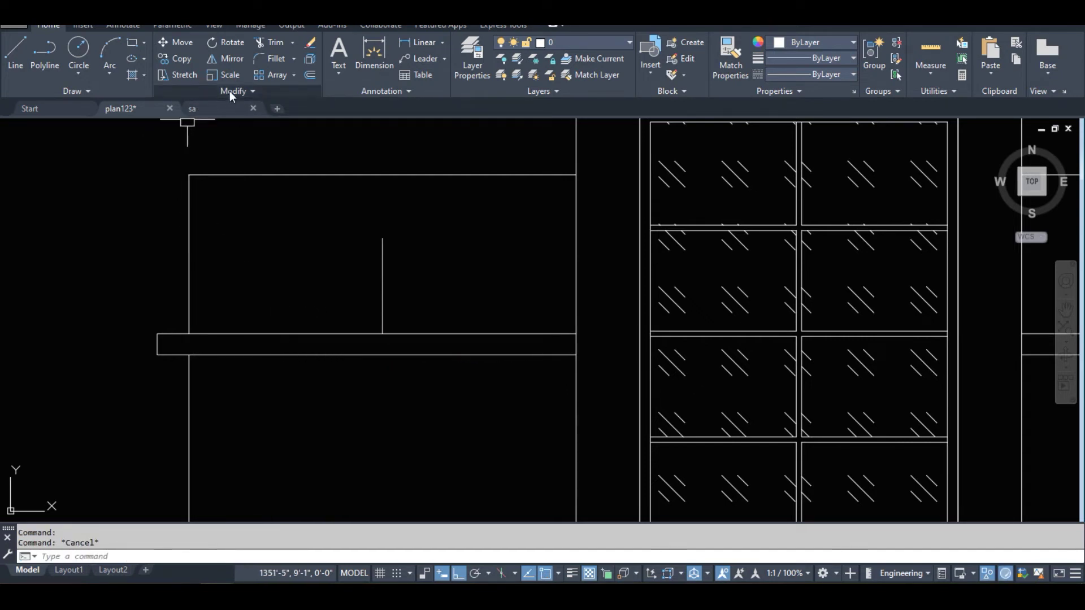
click(230, 92)
click(196, 123)
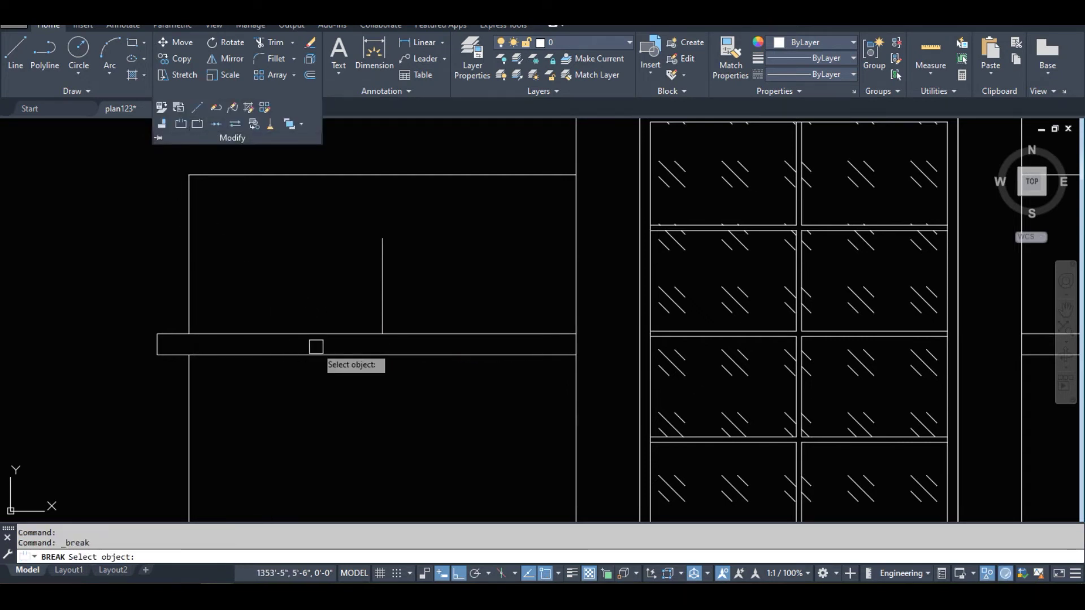
click(291, 332)
text(f)
key(Return)
click(379, 333)
text(@)
key(Return)
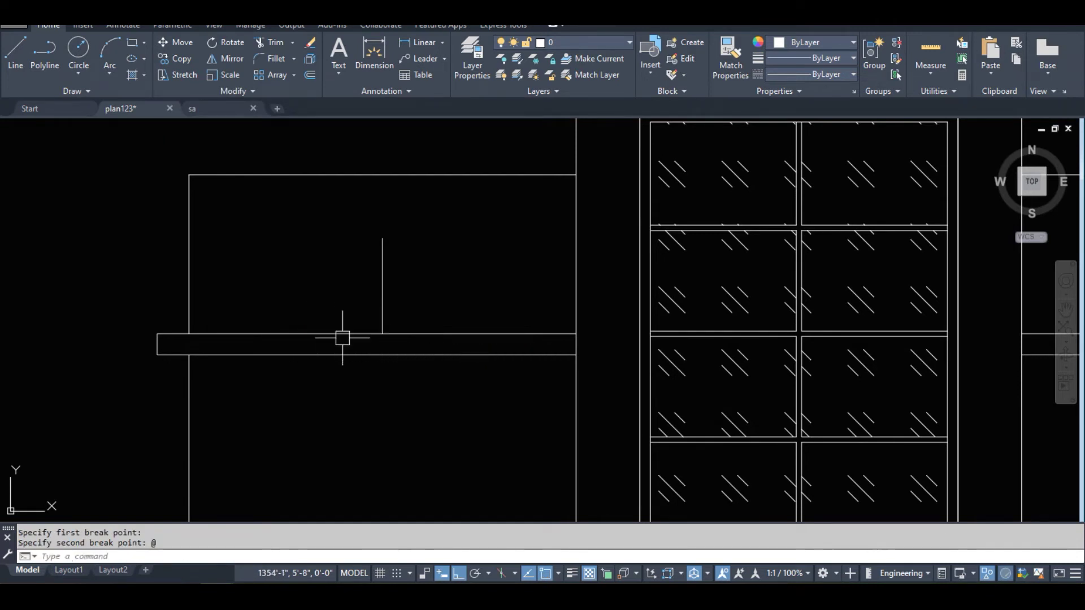
click(298, 334)
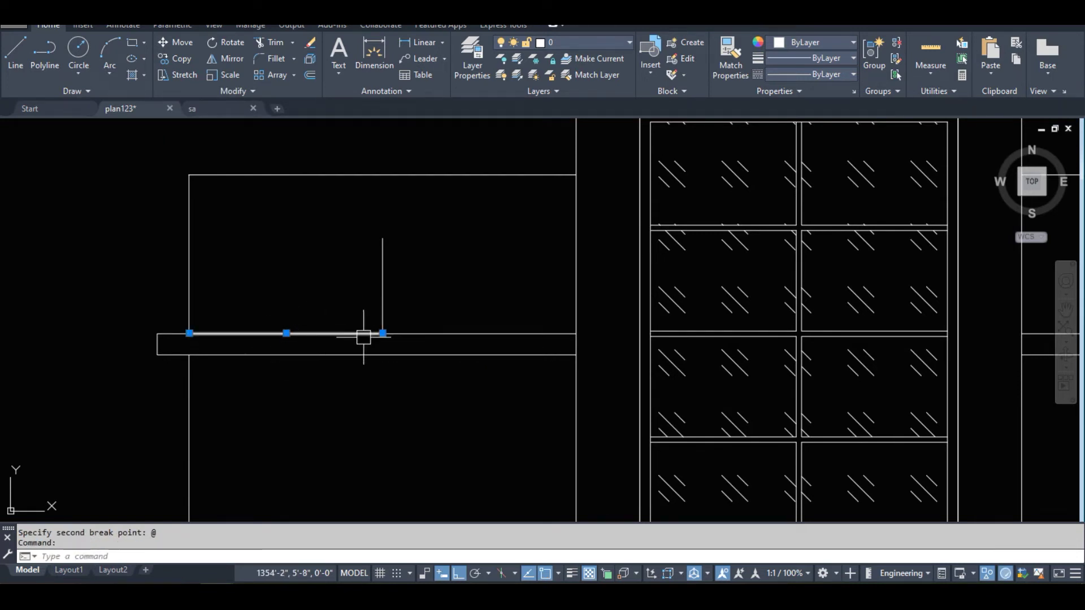
click(450, 337)
key(Escape)
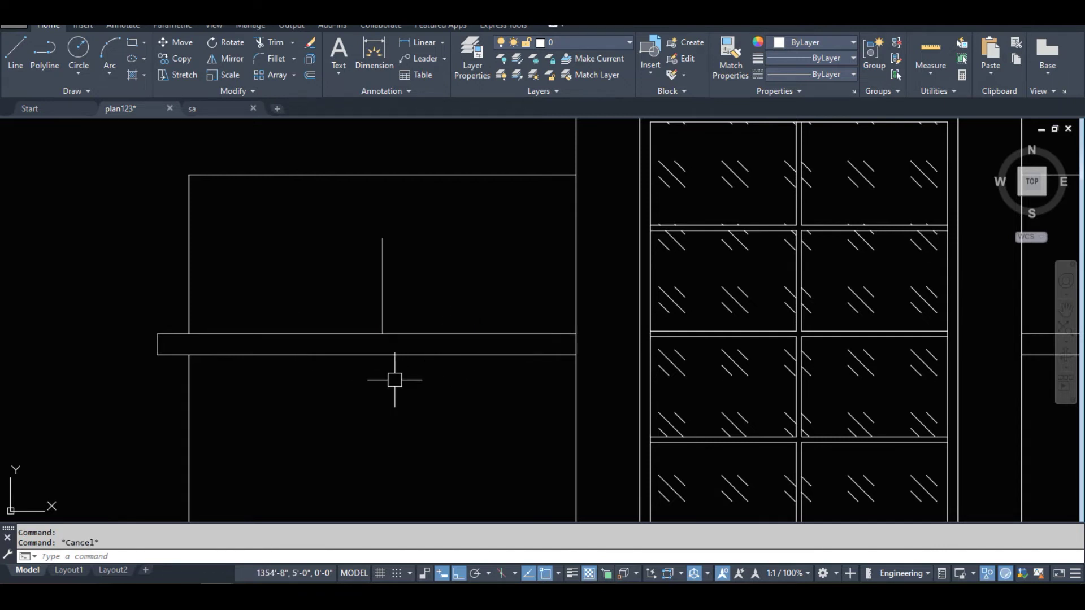
text(a)
Draw a 3-point arc across the slab through the guide line's tip, then erase the guide
key(Return)
click(287, 334)
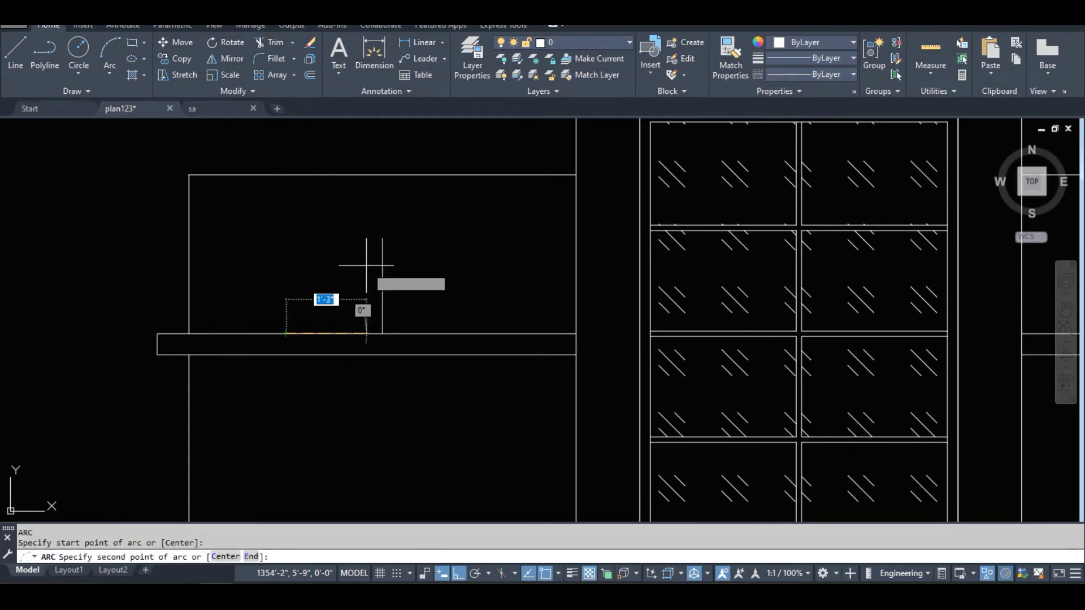
click(383, 238)
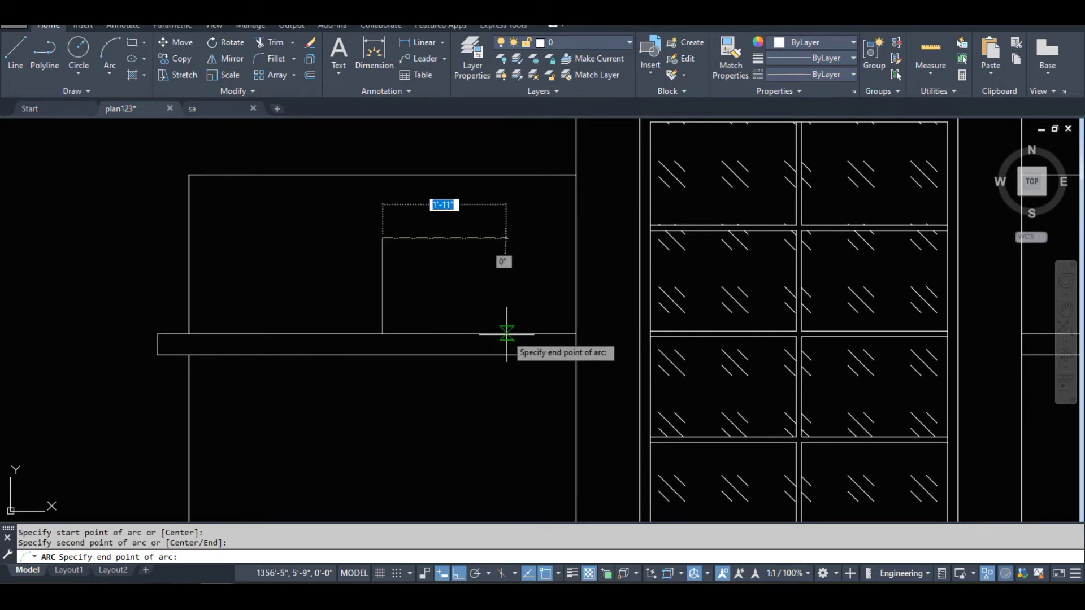
click(477, 333)
drag(415, 289, 360, 289)
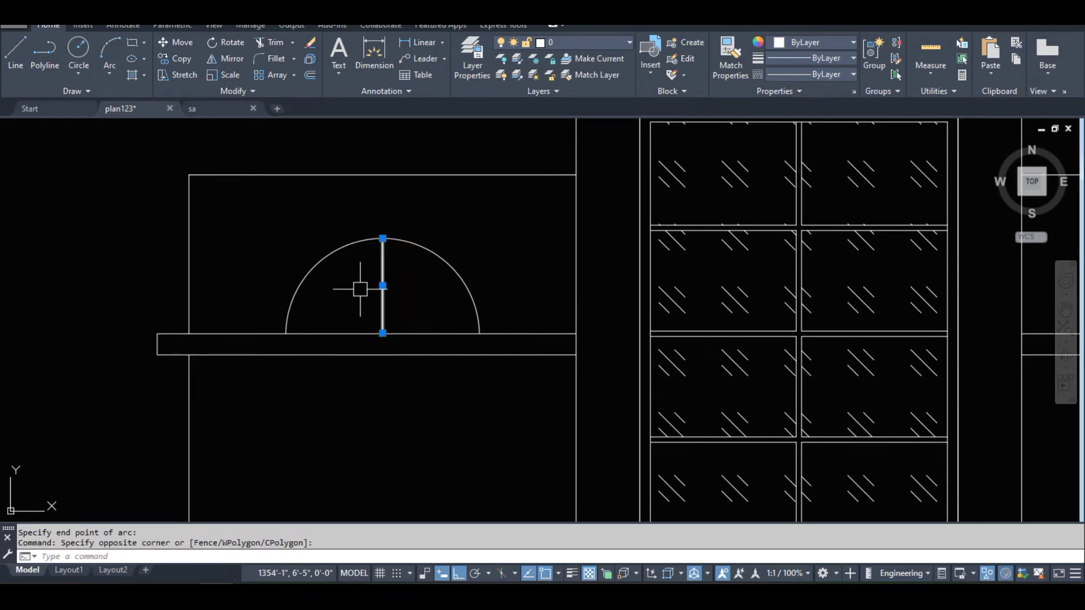
key(Delete)
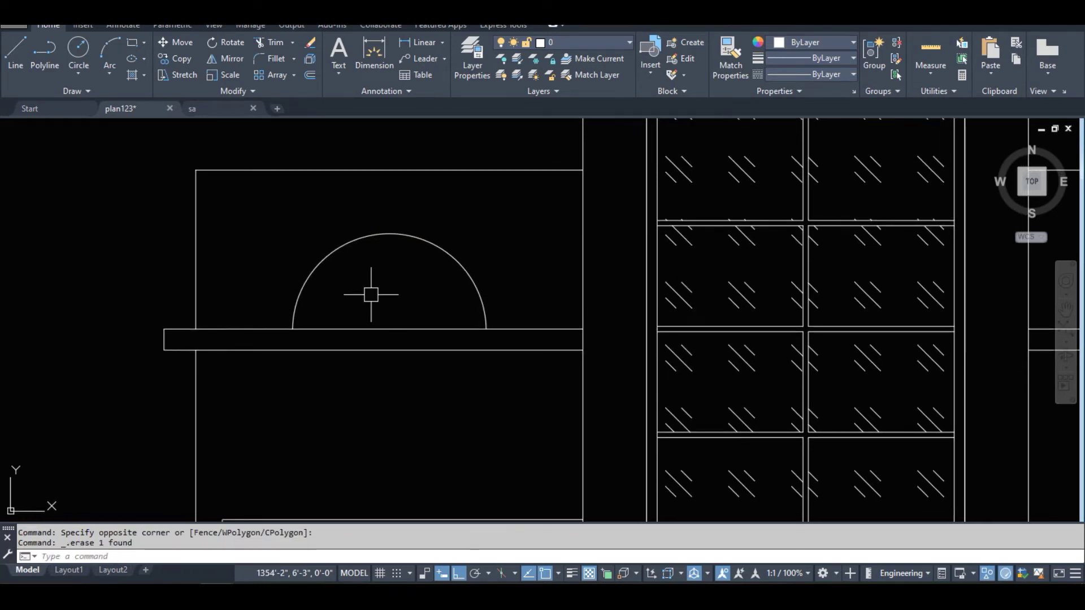
text(o)
Offset the slab's top line 3 upward and extend the copy to the right wall
key(Return)
text(3)
key(Return)
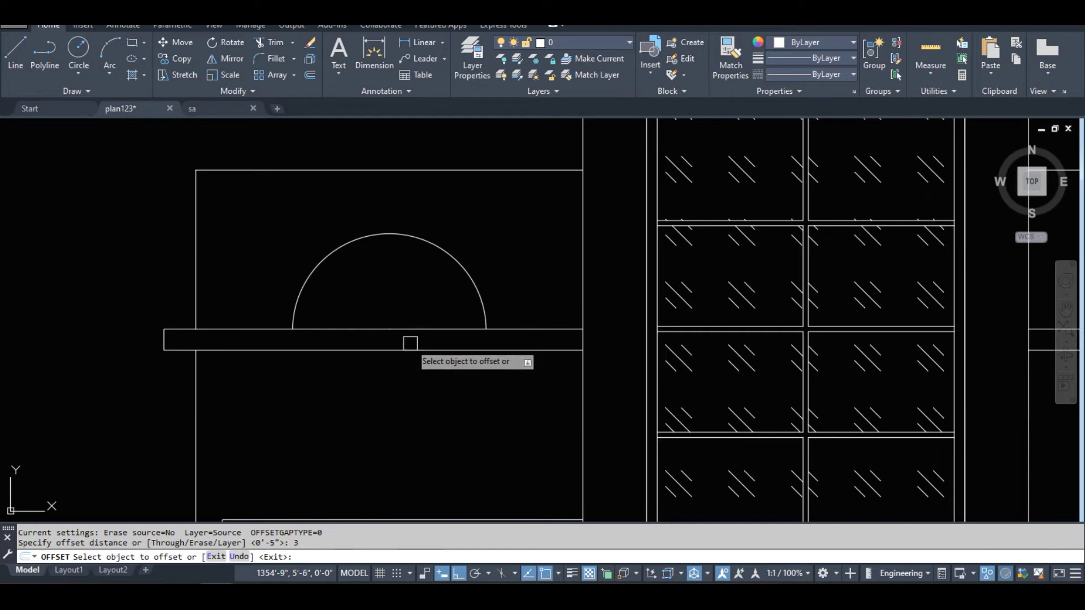
click(381, 329)
click(376, 304)
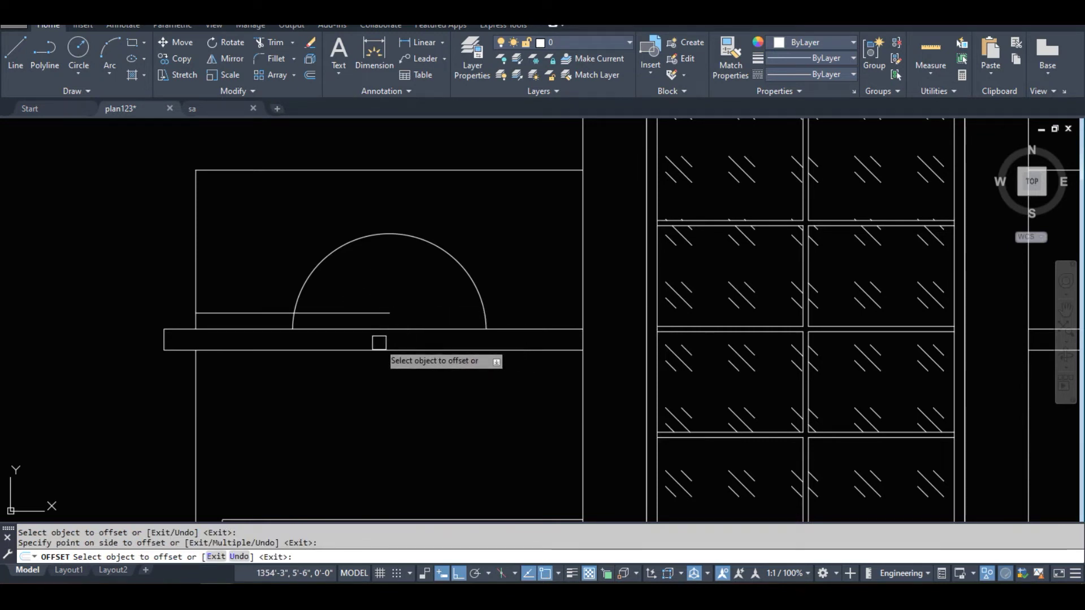
key(Escape)
text(x)
key(Return)
click(376, 314)
key(Escape)
Move the semicircular arch up 3 so it sits on the new band line
scroll(357, 336, up, 2)
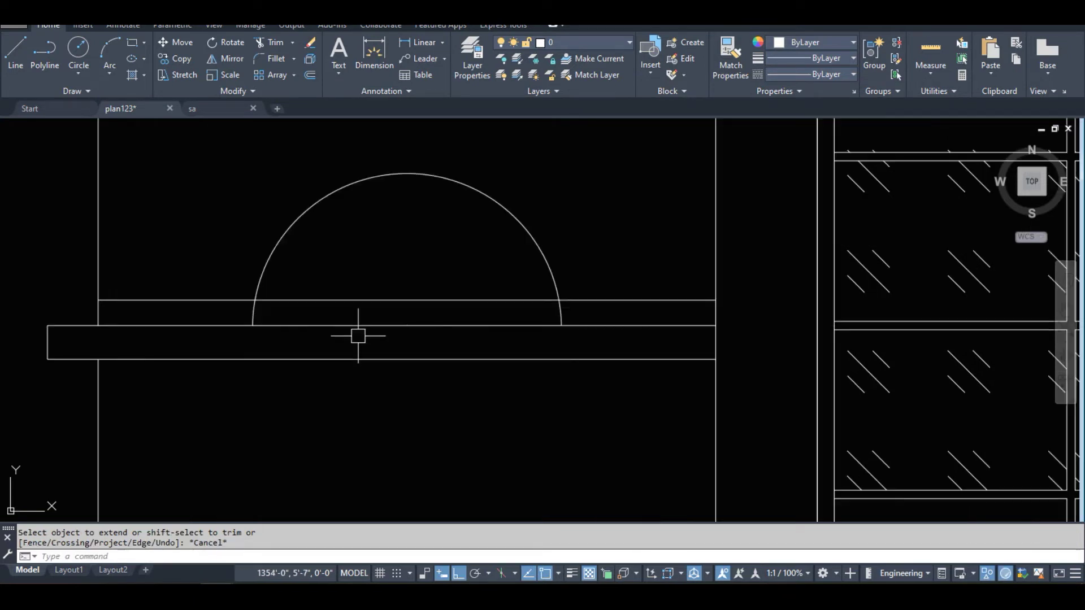
click(401, 237)
click(367, 146)
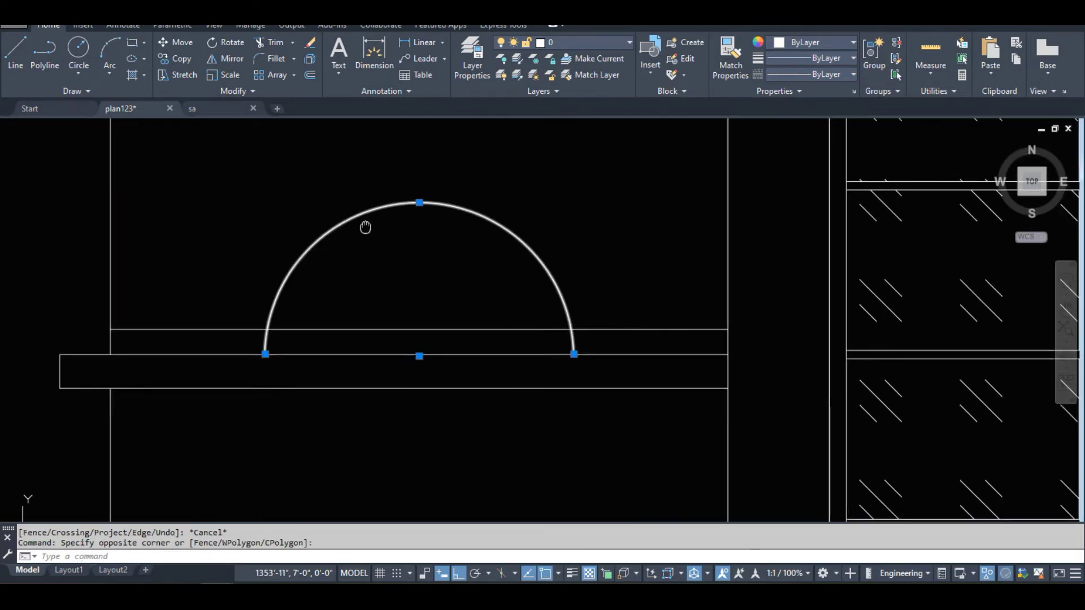
middle_drag(364, 226, 411, 323)
text(m)
key(Return)
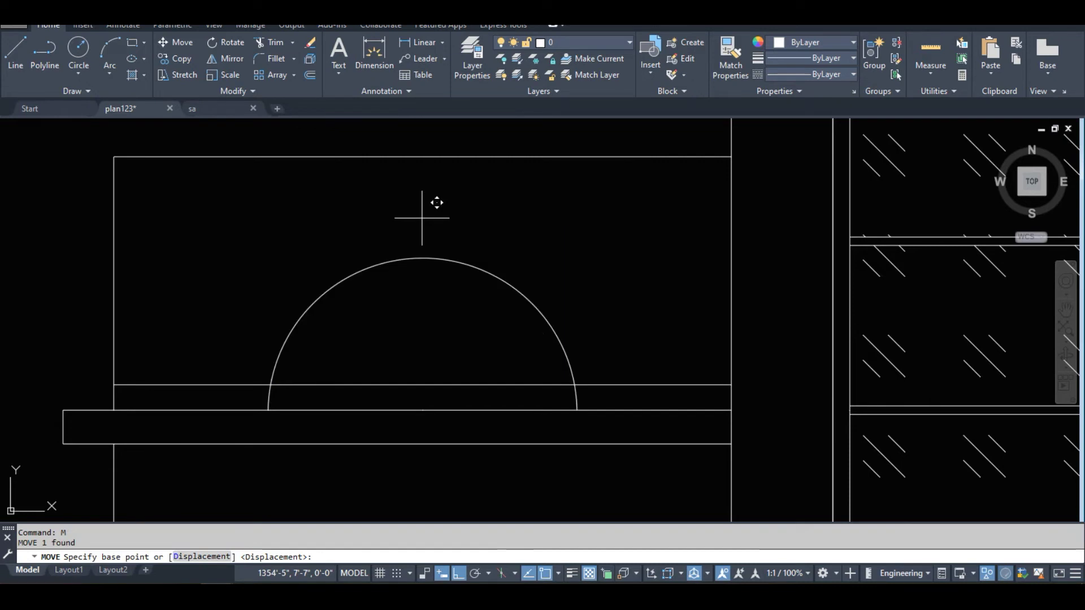
click(424, 216)
text(3)
key(Return)
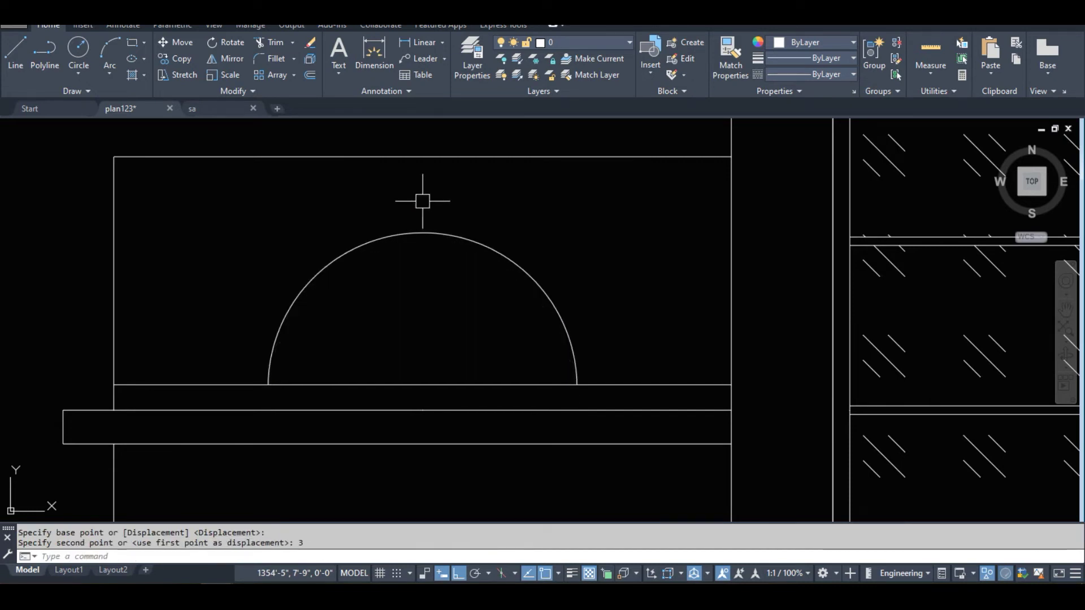
key(Escape)
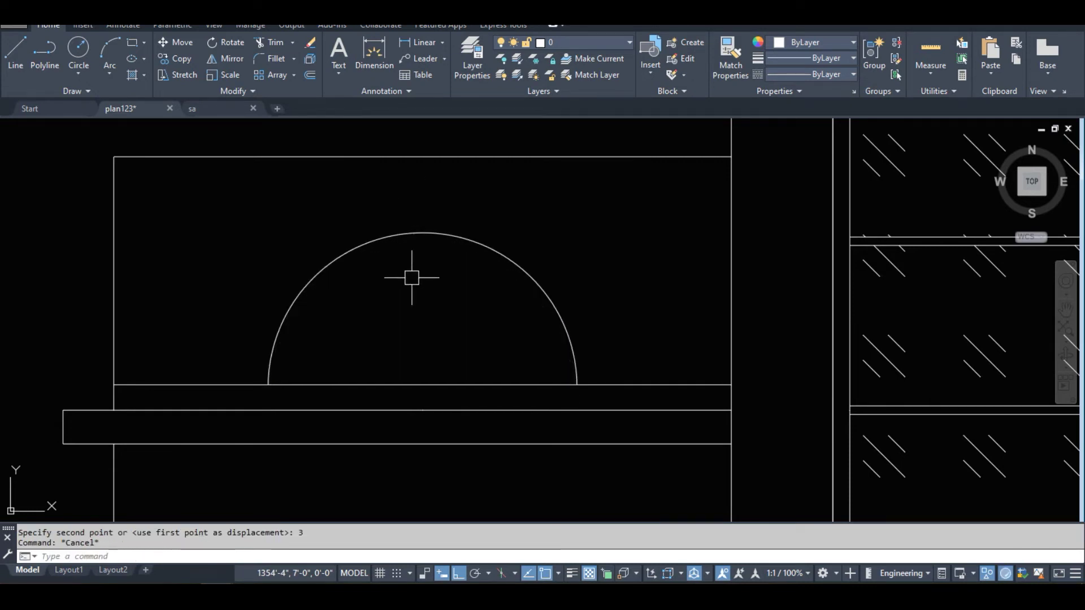
middle_drag(499, 314, 474, 310)
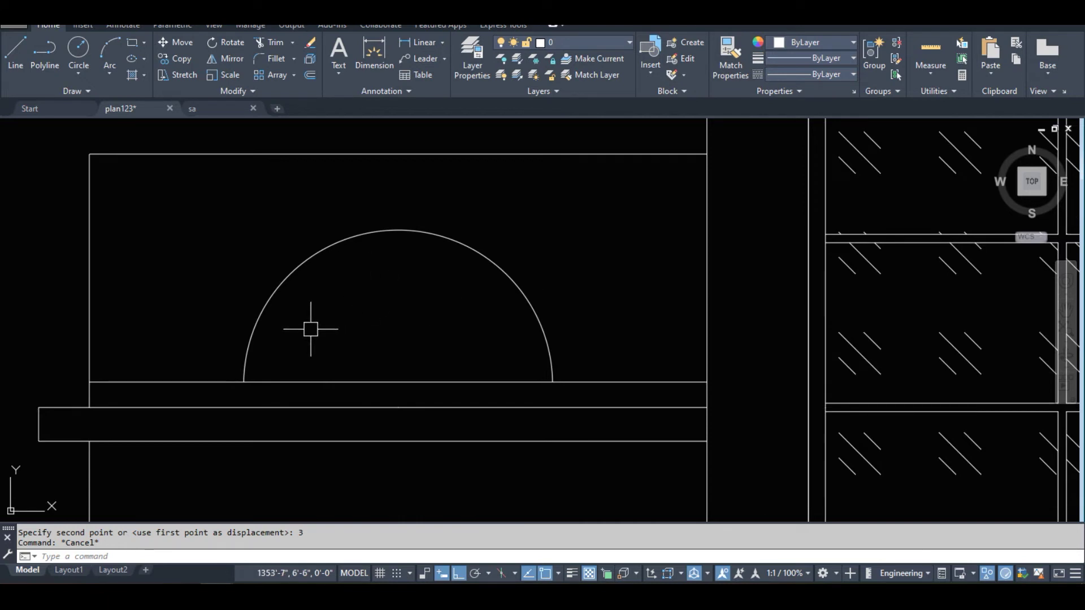
scroll(382, 247, down, 2)
scroll(341, 293, down, 3)
scroll(377, 304, up, 3)
scroll(378, 304, up, 2)
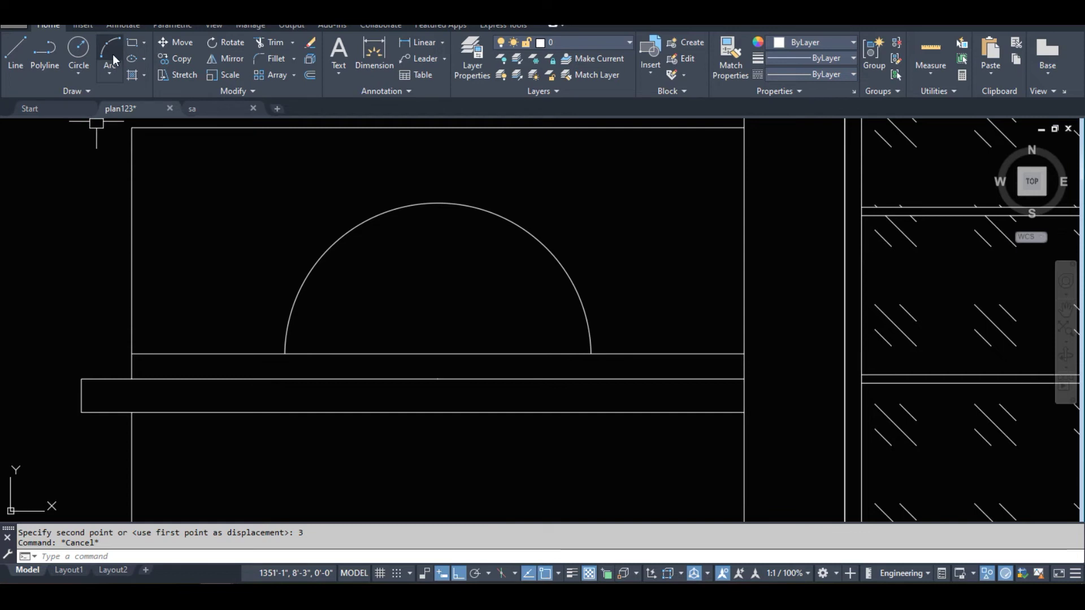
click(354, 225)
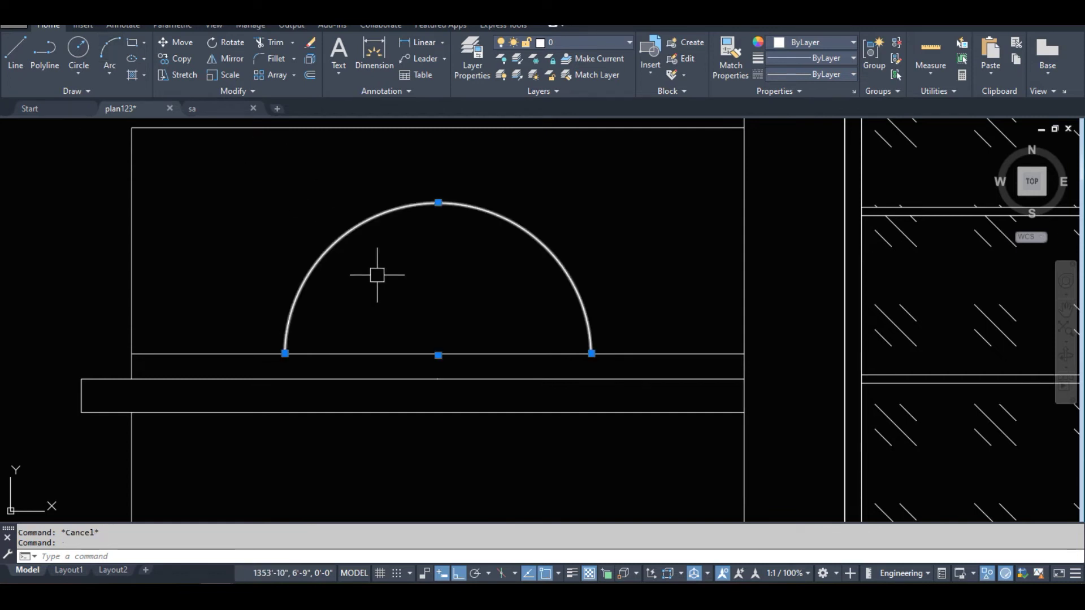
text(o)
key(Return)
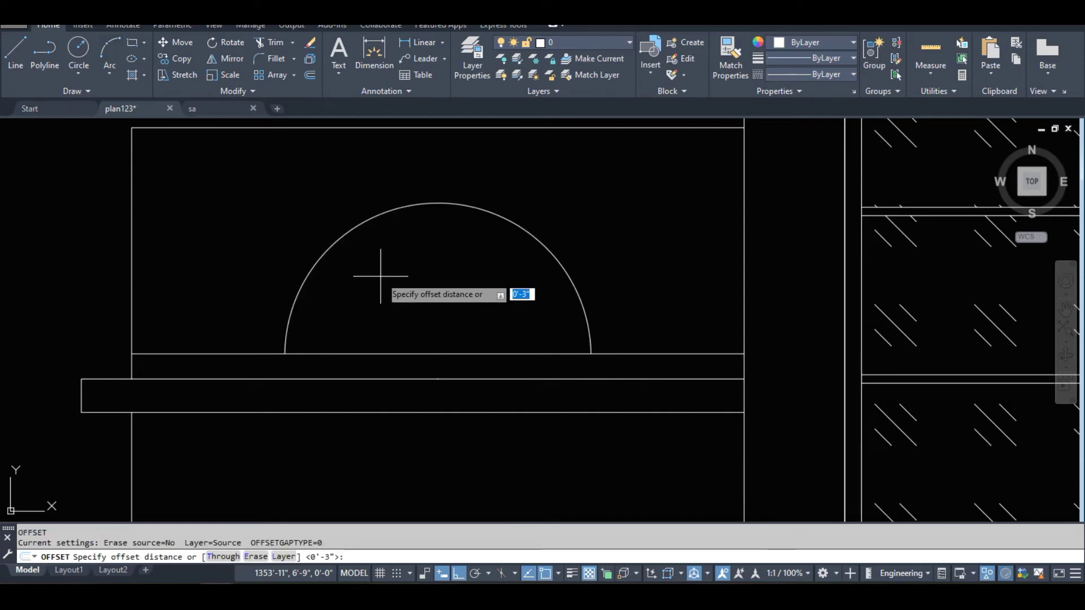
text(2)
key(Return)
click(381, 282)
key(Escape)
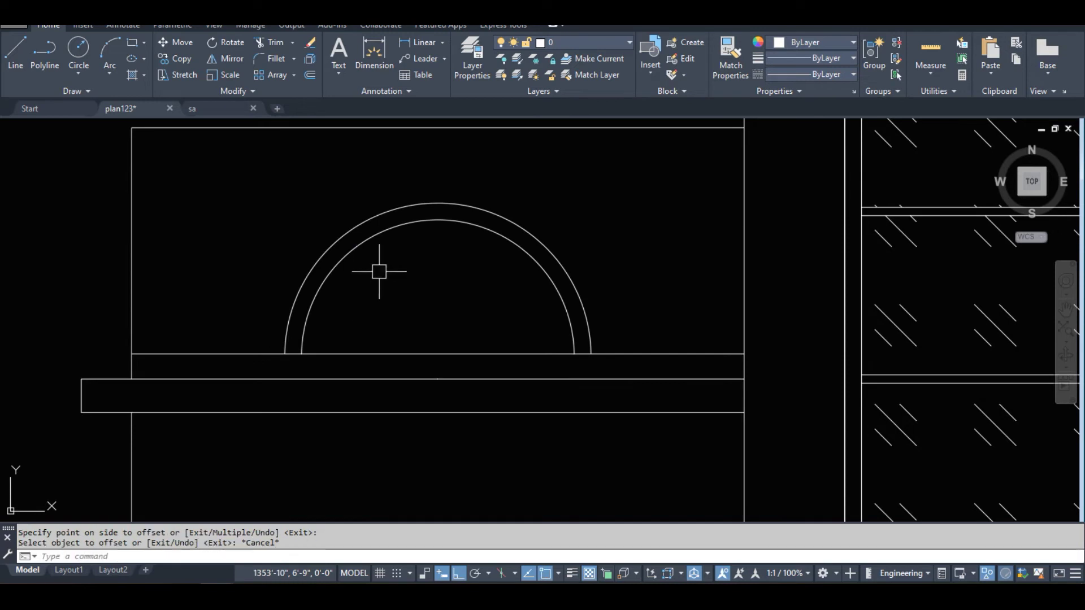
click(364, 242)
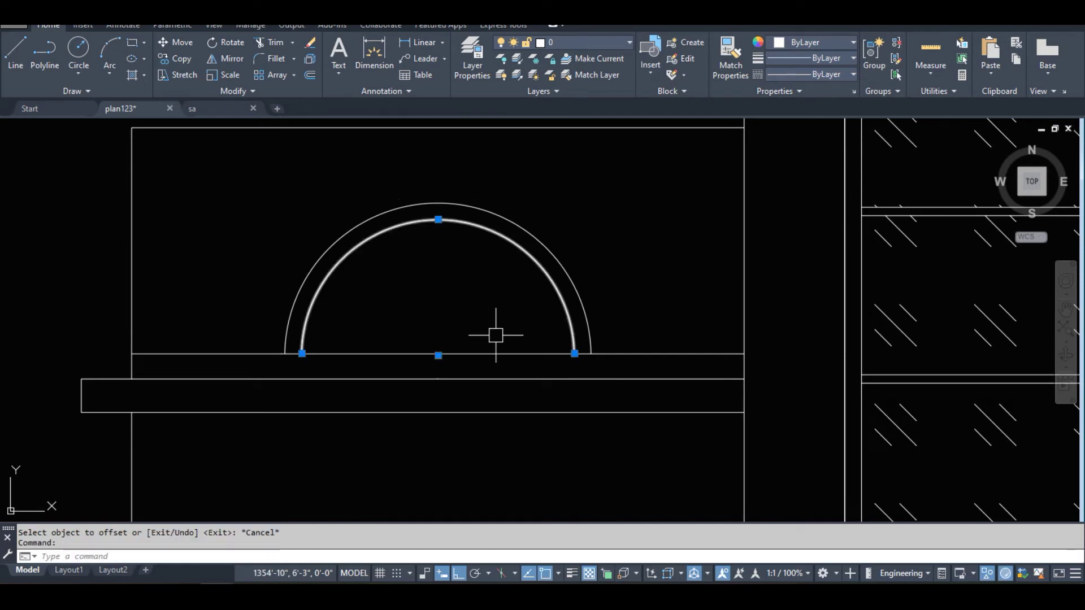
click(575, 354)
key(Escape)
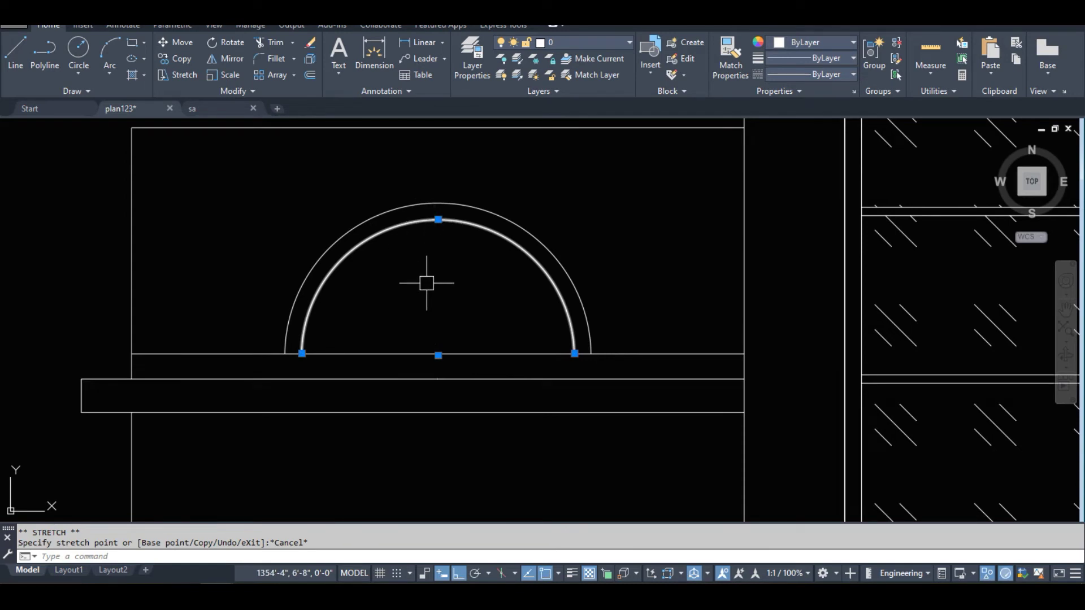
key(Escape)
scroll(430, 296, down, 5)
scroll(417, 255, down, 2)
scroll(421, 263, up, 2)
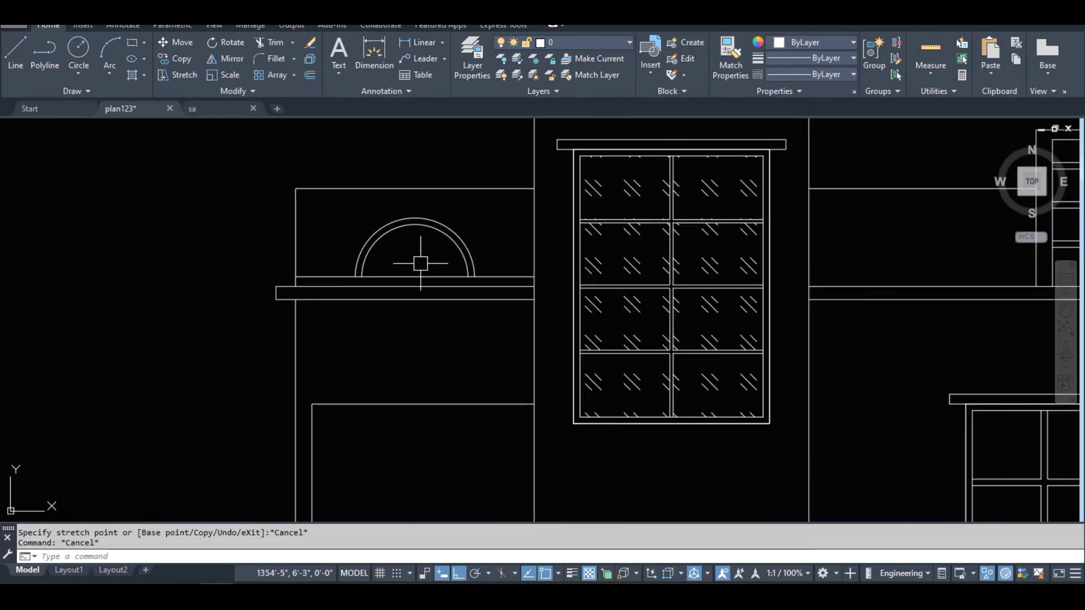
click(425, 230)
key(Delete)
scroll(407, 260, up, 4)
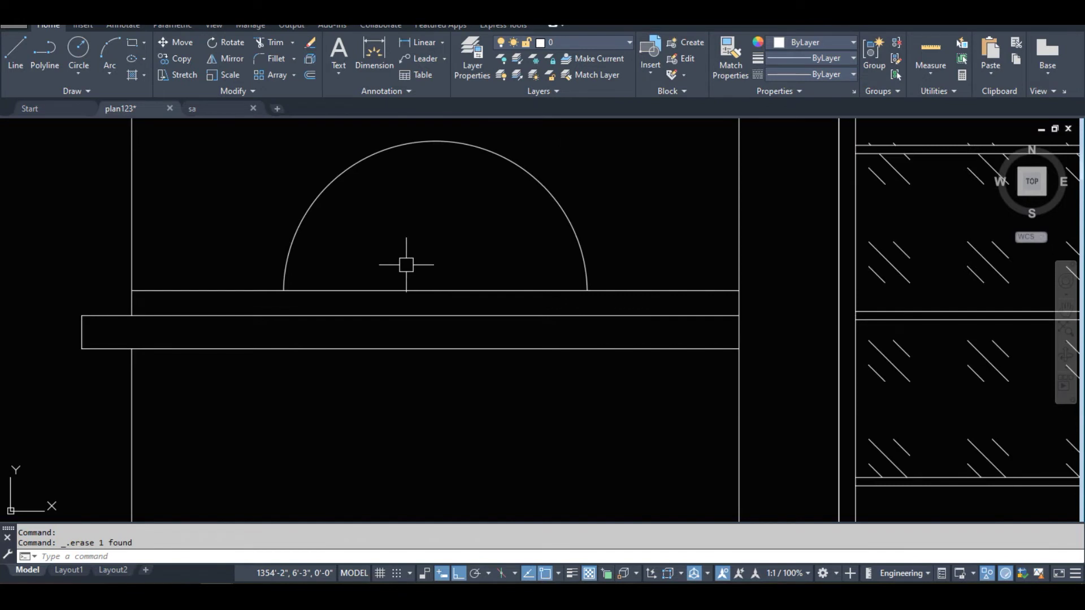
click(111, 60)
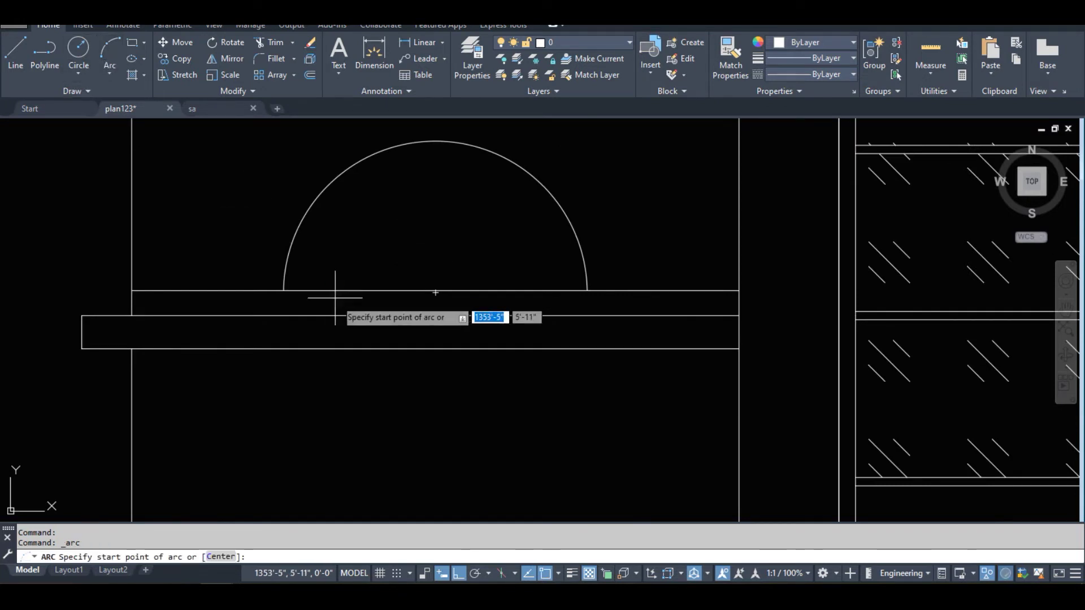
click(298, 291)
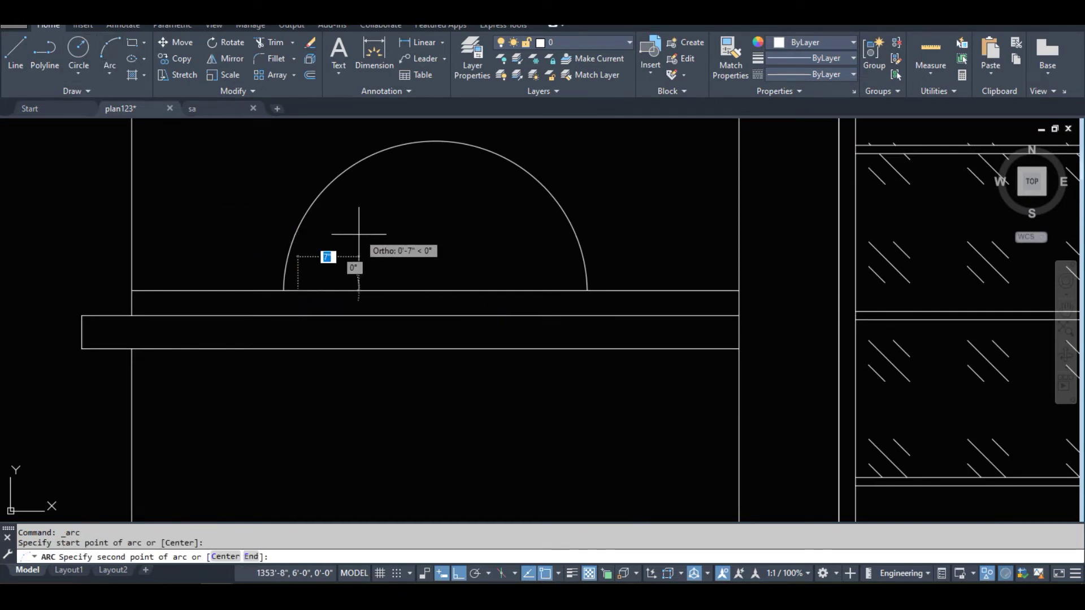
click(459, 575)
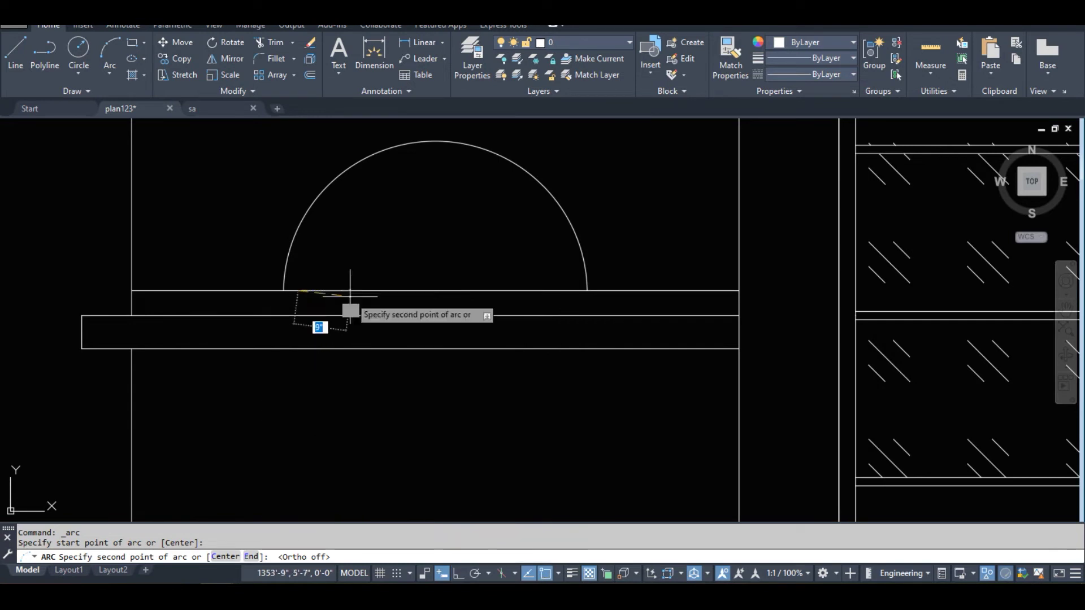
click(342, 209)
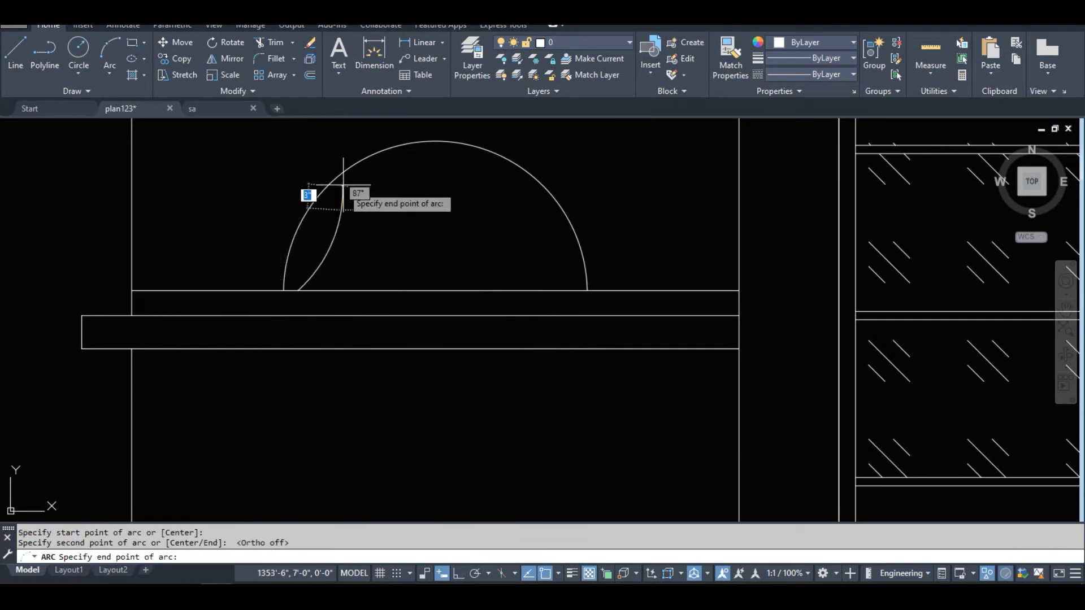
click(427, 144)
scroll(376, 237, down, 2)
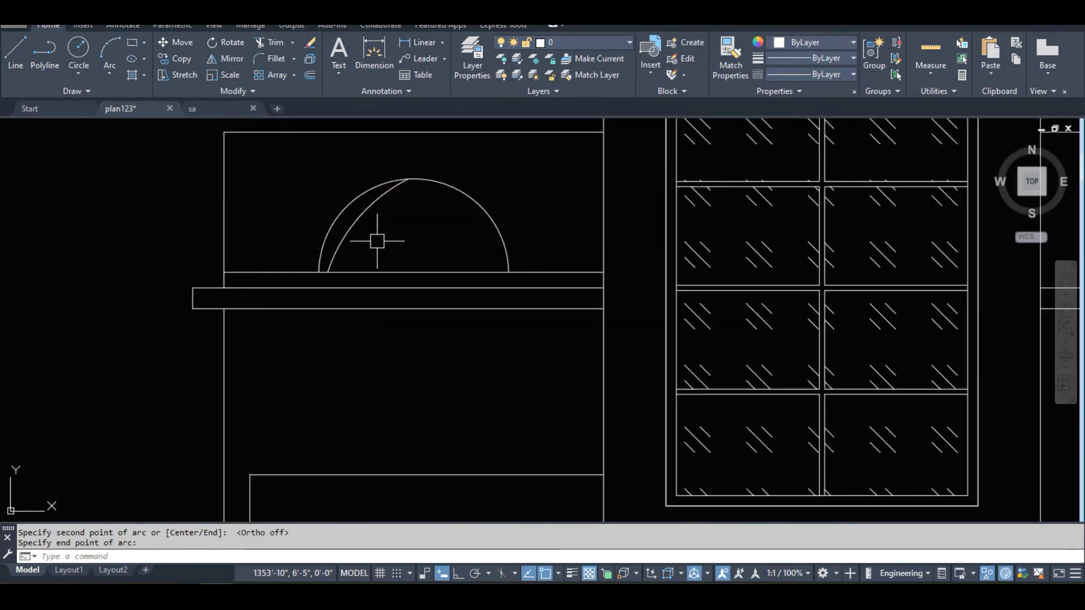
scroll(367, 215, up, 2)
scroll(432, 154, up, 2)
click(445, 151)
click(445, 151)
click(461, 172)
key(Escape)
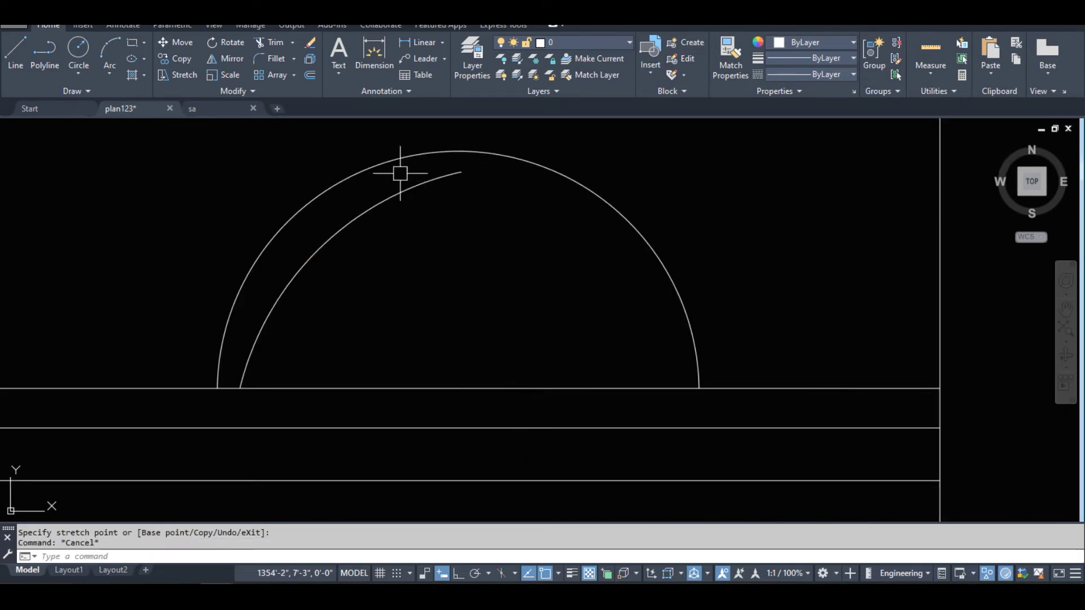
scroll(418, 187, down, 3)
click(378, 196)
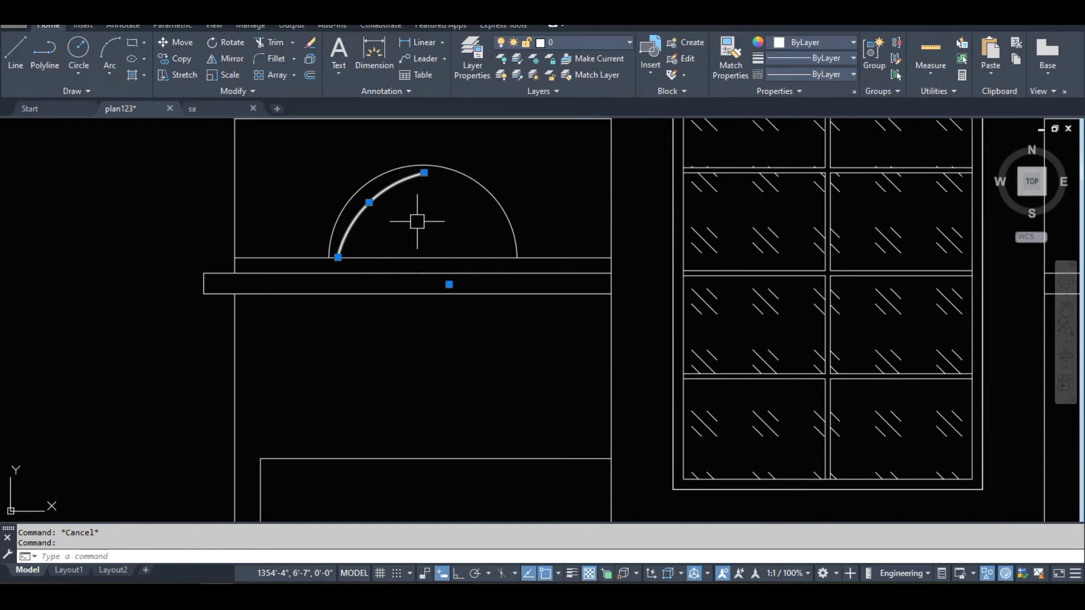
key(Delete)
scroll(395, 194, down, 1)
scroll(451, 213, down, 2)
scroll(427, 207, up, 2)
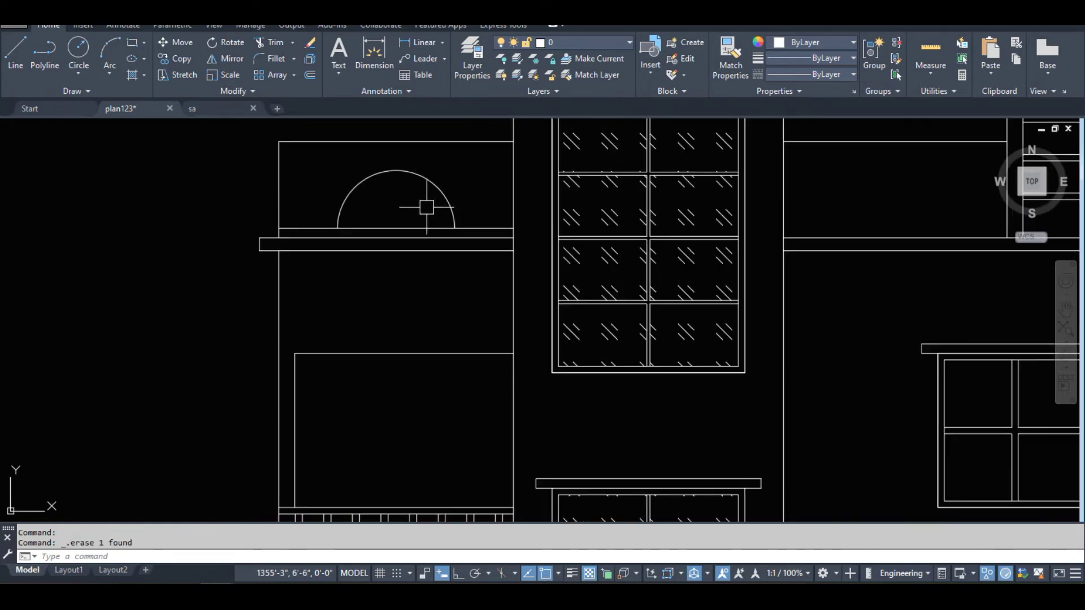
Try a PLAST/PLASTI pattern hatch on the central tower, then delete it
scroll(413, 207, down, 4)
scroll(396, 254, up, 2)
scroll(407, 294, down, 1)
scroll(415, 309, down, 1)
scroll(558, 320, down, 1)
scroll(509, 317, down, 1)
middle_drag(403, 386, 424, 367)
scroll(368, 375, up, 2)
scroll(388, 341, up, 1)
scroll(371, 344, up, 2)
scroll(375, 320, up, 1)
scroll(387, 302, up, 4)
scroll(400, 263, down, 2)
scroll(447, 279, down, 6)
middle_drag(490, 314, 460, 406)
scroll(438, 181, up, 2)
scroll(449, 243, up, 1)
scroll(459, 302, down, 1)
scroll(475, 329, up, 1)
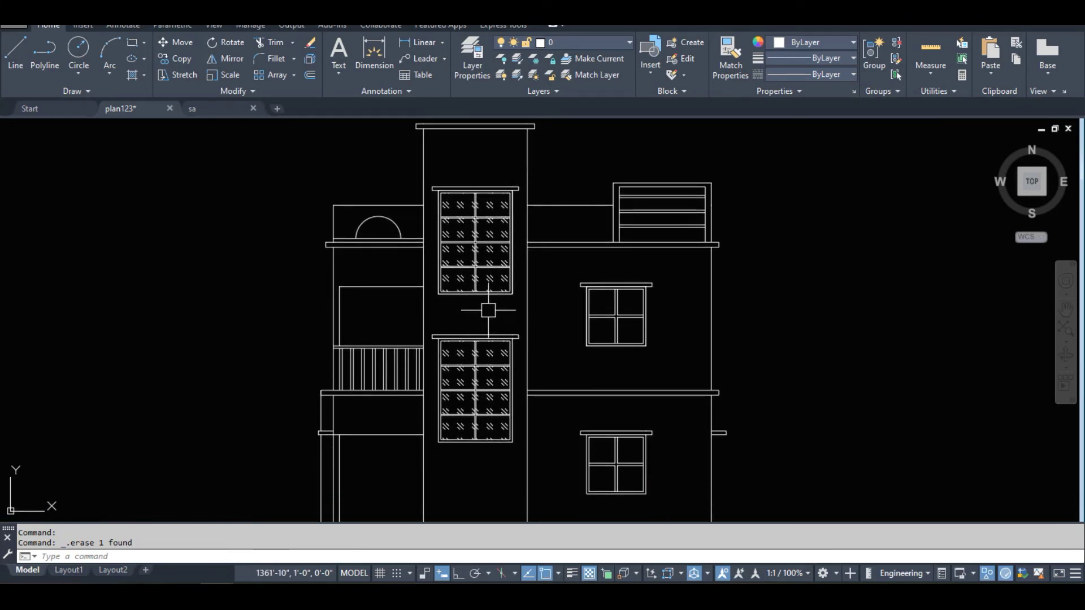
key(Return)
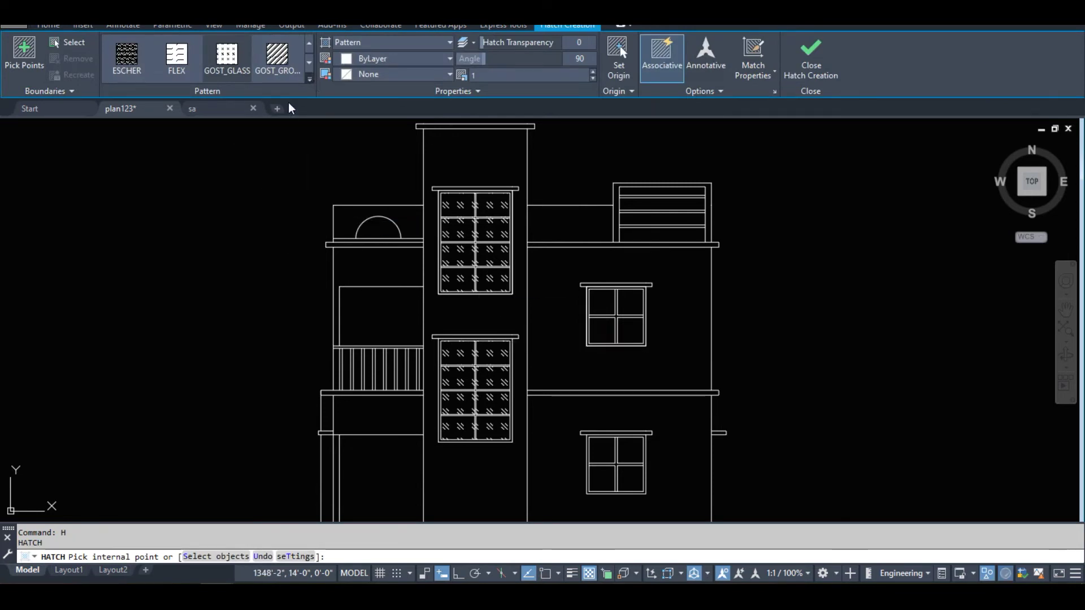
click(310, 79)
scroll(242, 132, down, 5)
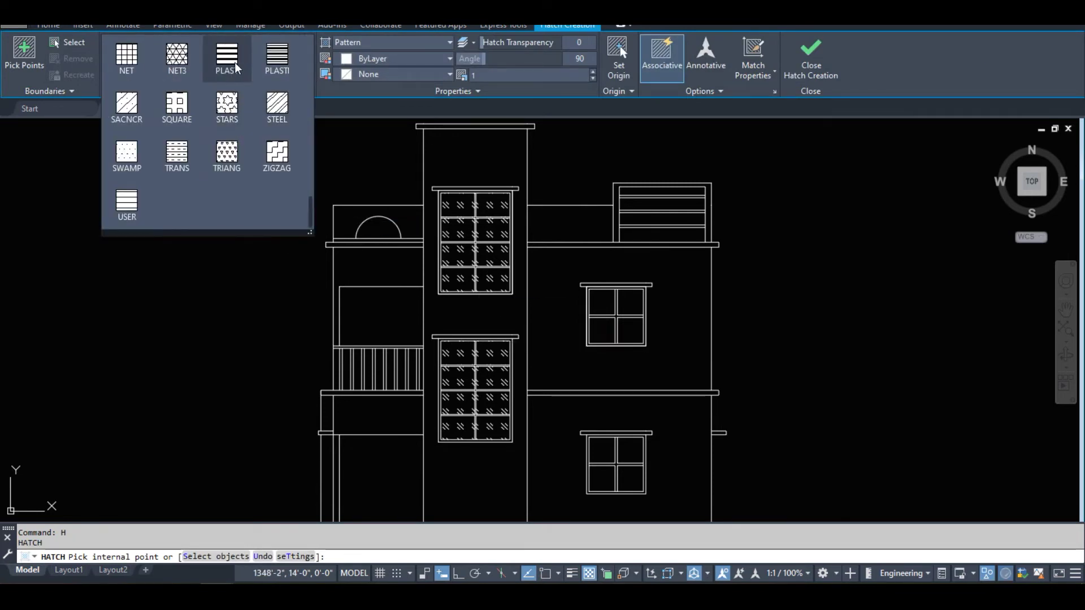
click(277, 107)
click(477, 302)
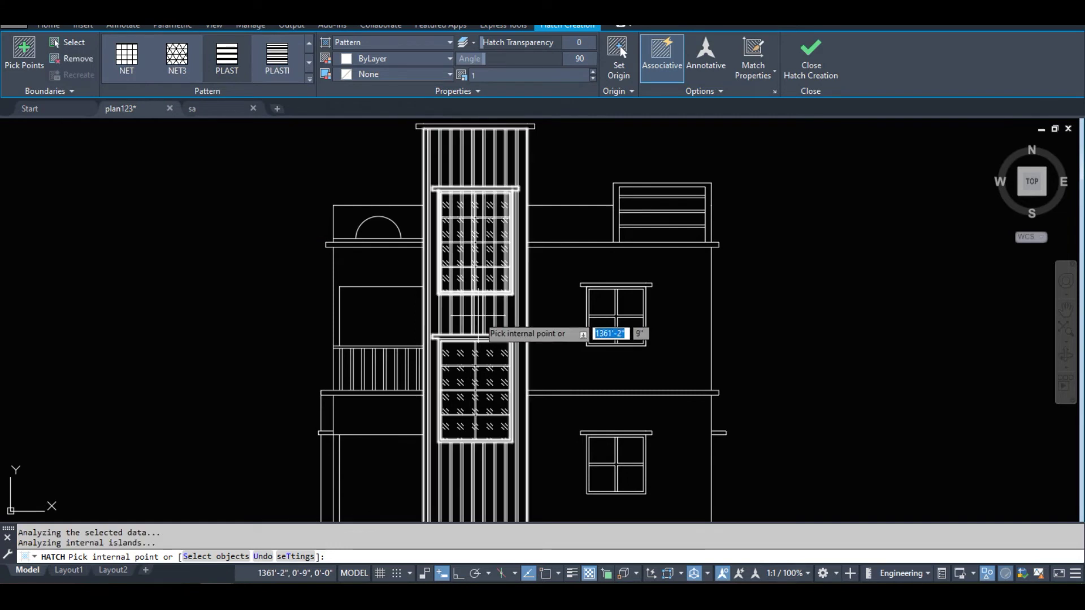
click(277, 69)
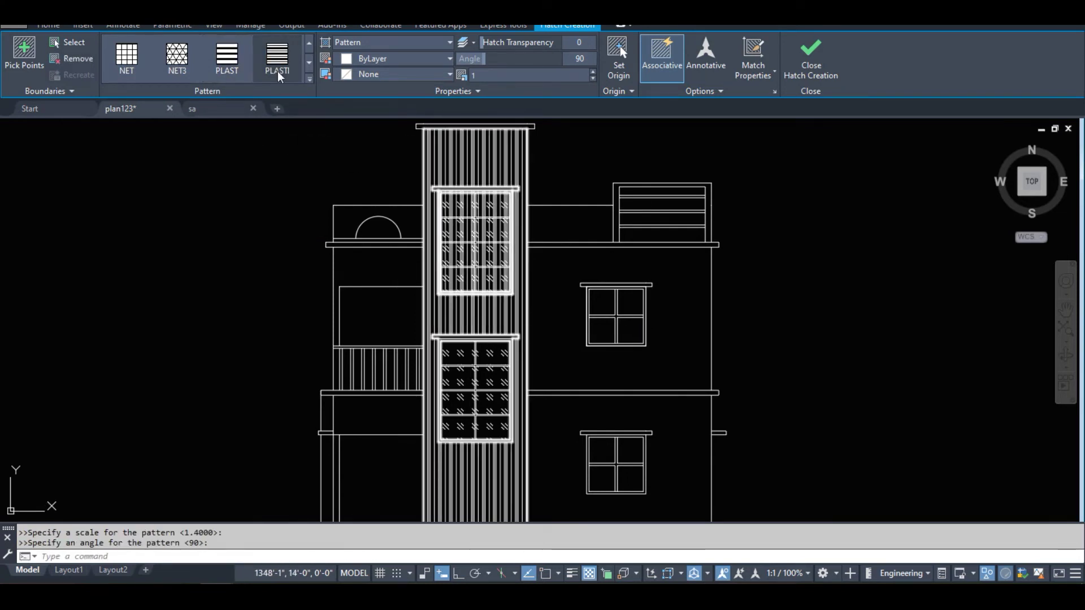
key(Escape)
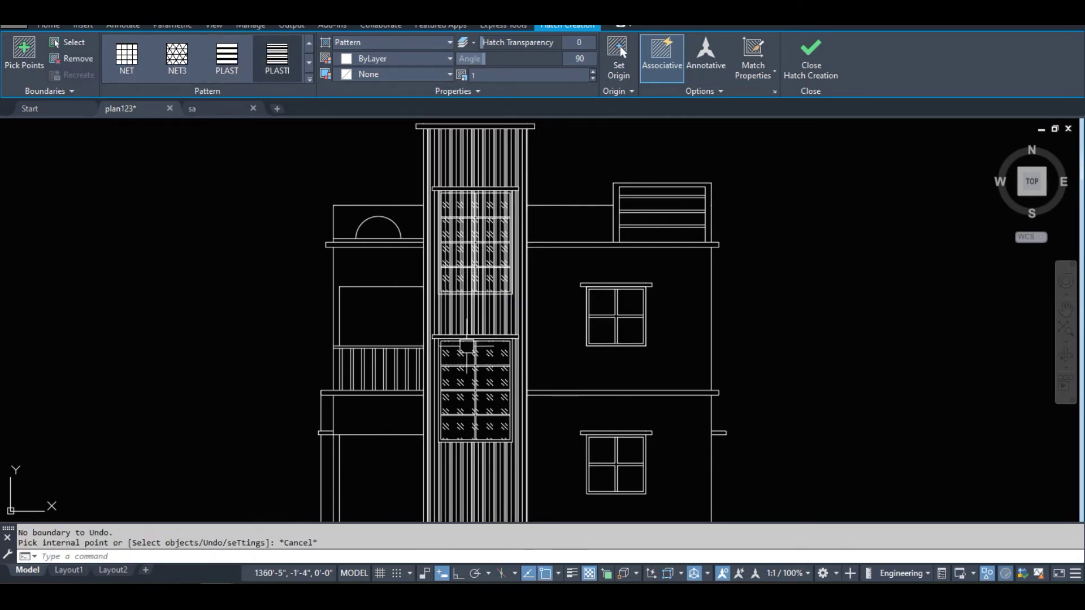
key(Escape)
key(Delete)
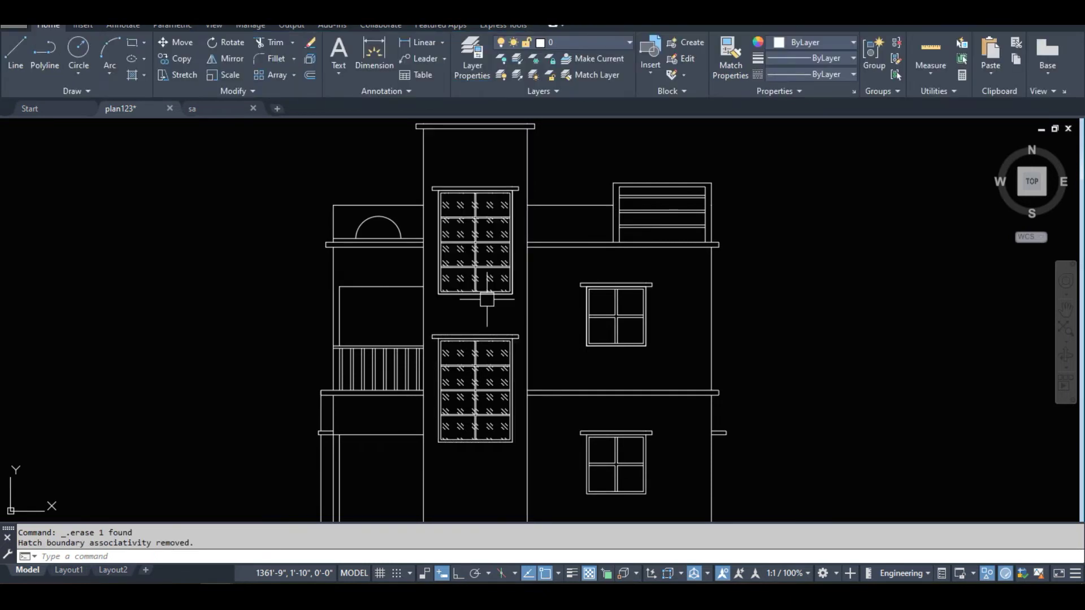
Fill the central tower with a SOLID hatch at 89 transparency
text(h)
key(Return)
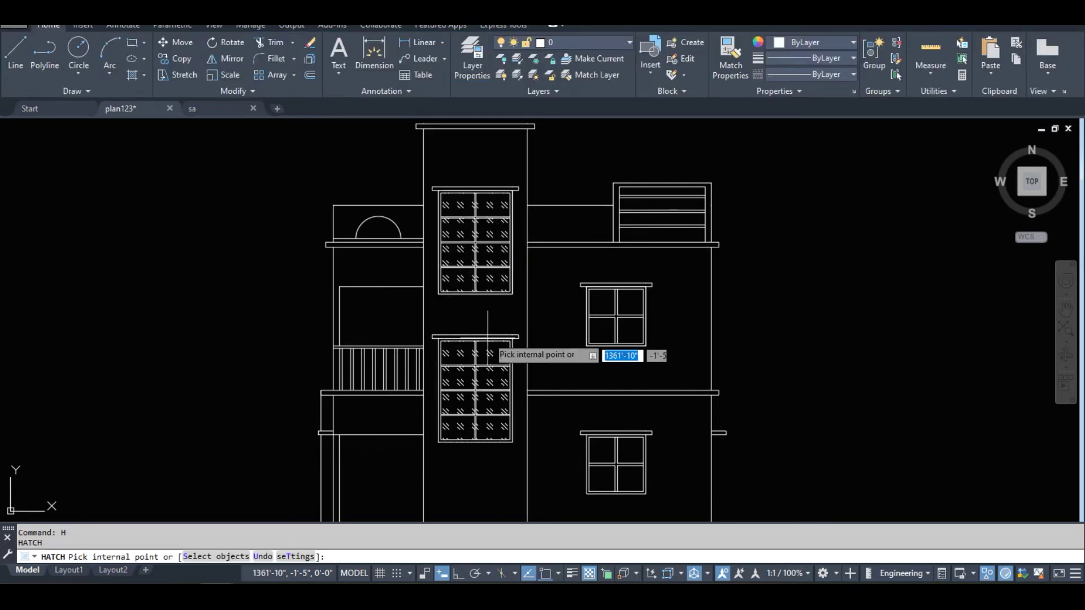
click(309, 80)
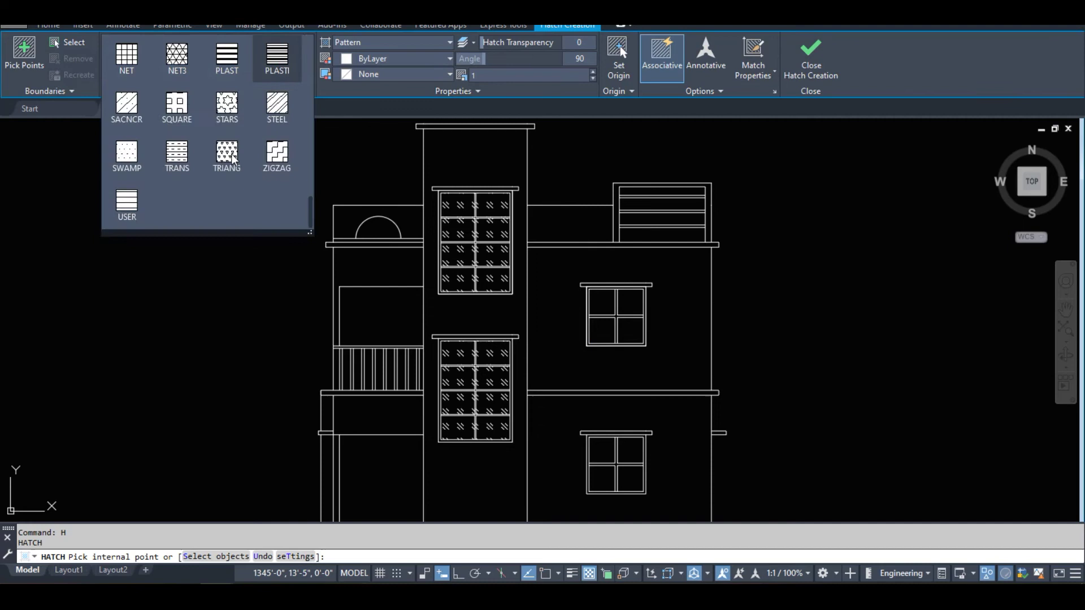
scroll(225, 127, up, 5)
scroll(225, 128, up, 5)
scroll(225, 128, up, 5)
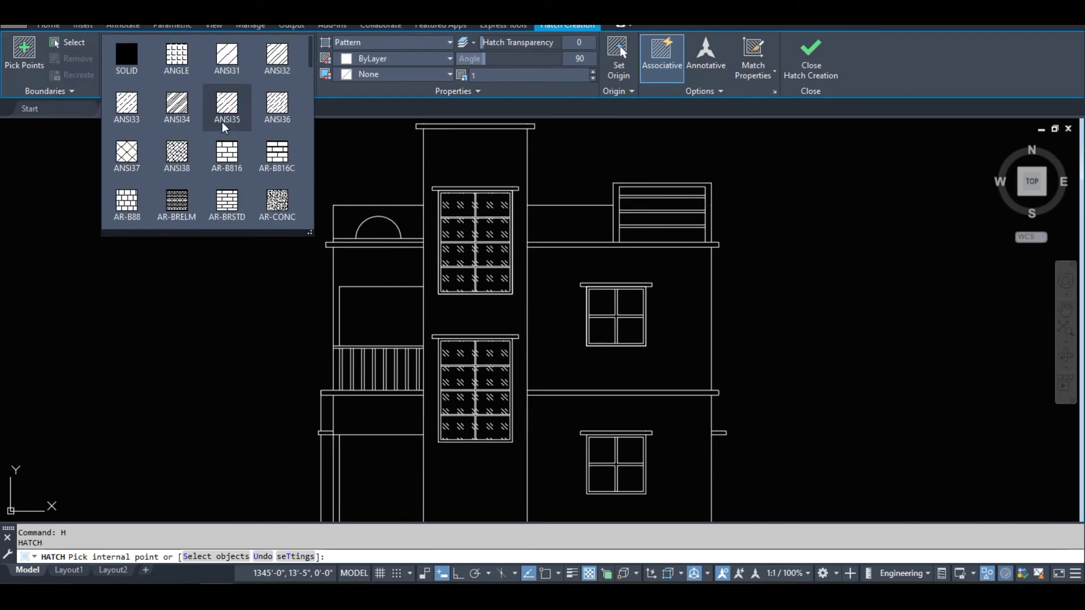
click(126, 56)
click(474, 313)
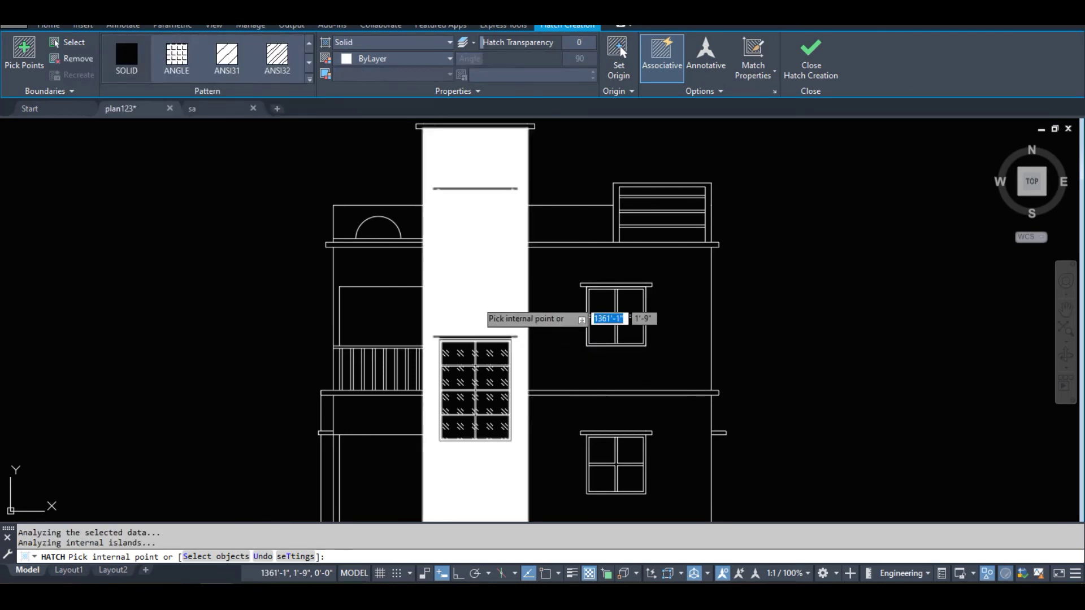
drag(492, 42, 582, 55)
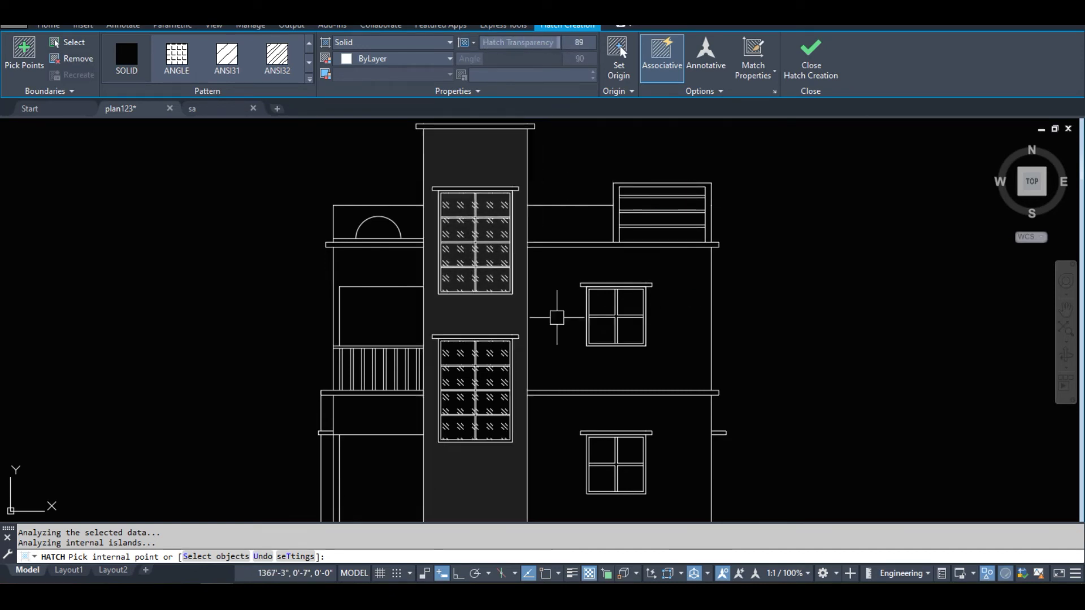
key(Escape)
scroll(460, 308, down, 4)
scroll(460, 310, up, 4)
middle_drag(460, 311, 436, 292)
mouse_move(436, 363)
middle_down()
mouse_move(455, 450)
mouse_move(458, 376)
middle_up()
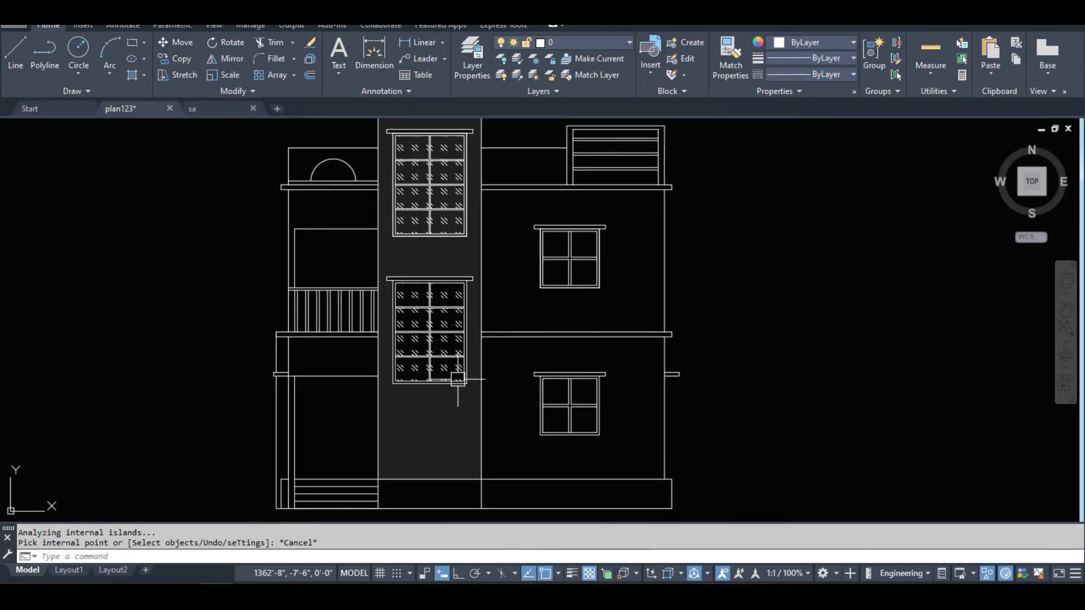
Frame the door opening and check its left side and top lines
scroll(445, 315, down, 1)
scroll(446, 315, up, 3)
scroll(393, 281, up, 2)
scroll(393, 281, down, 2)
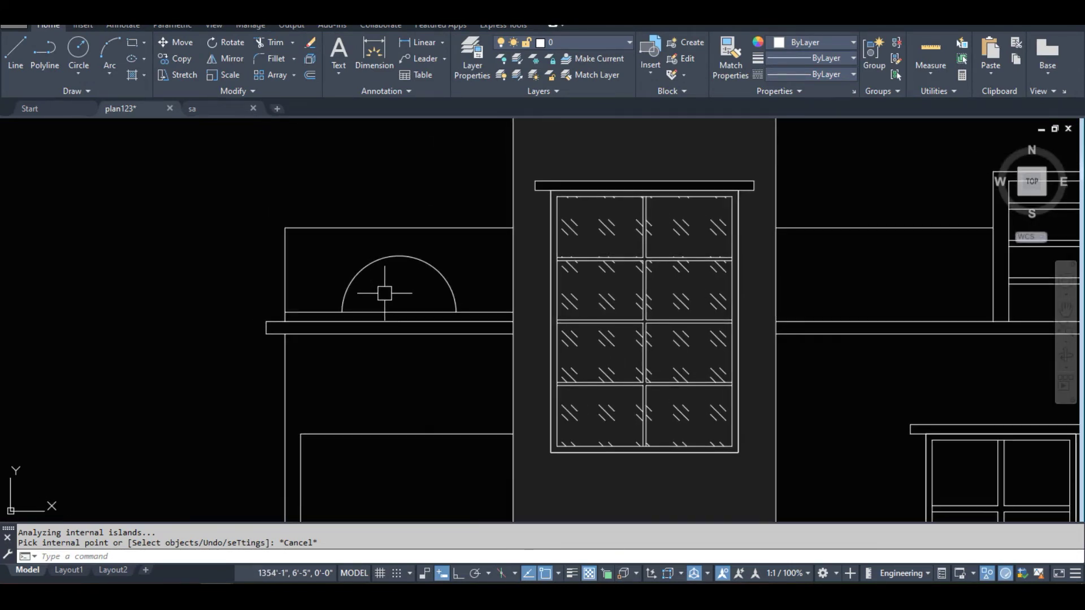
middle_drag(390, 441, 393, 288)
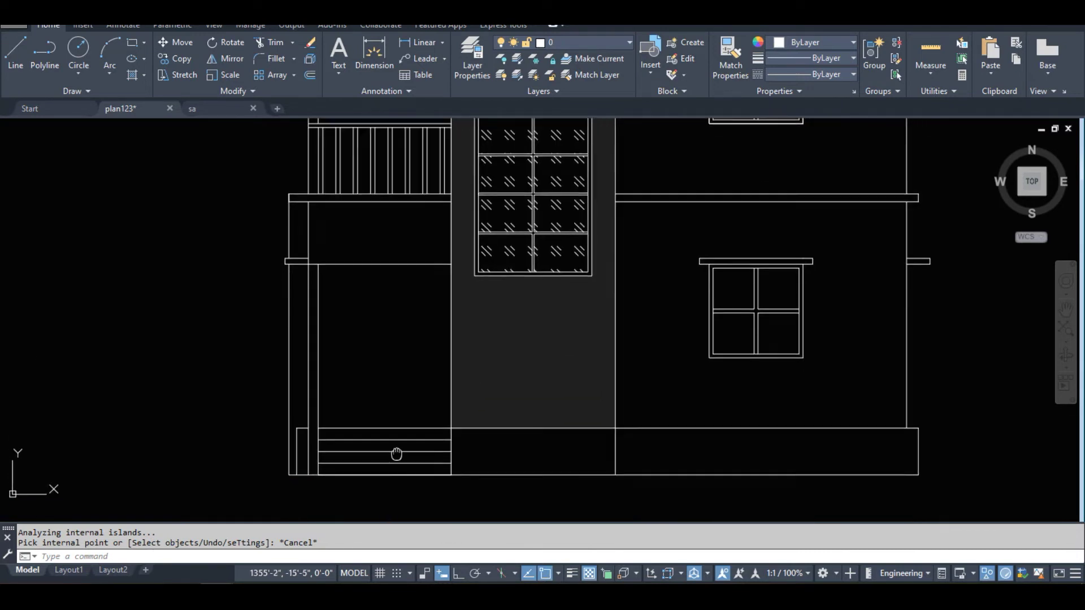
scroll(350, 280, up, 3)
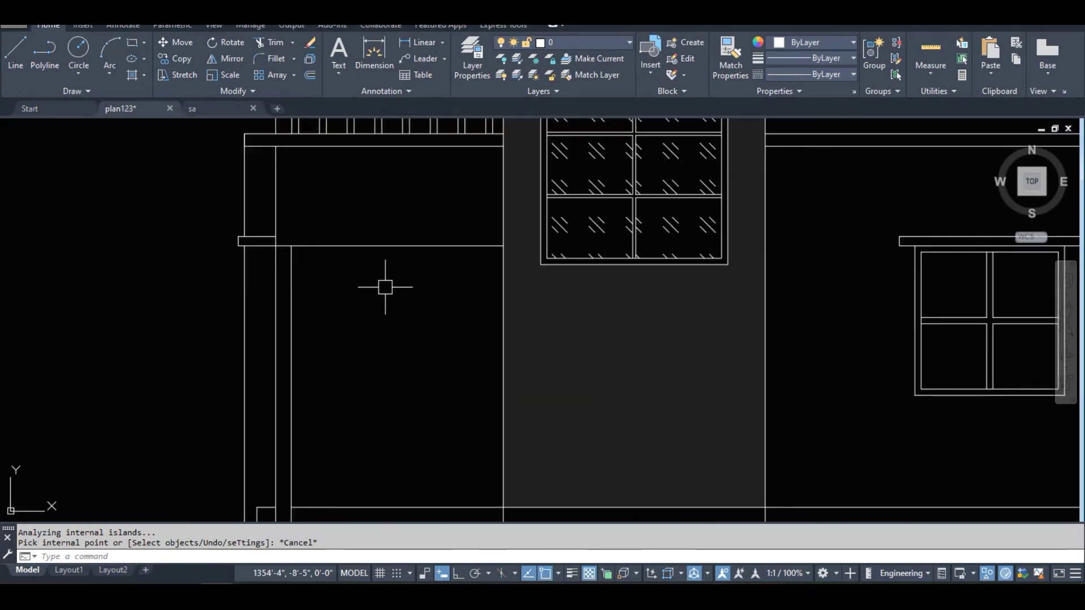
text(o)
key(Return)
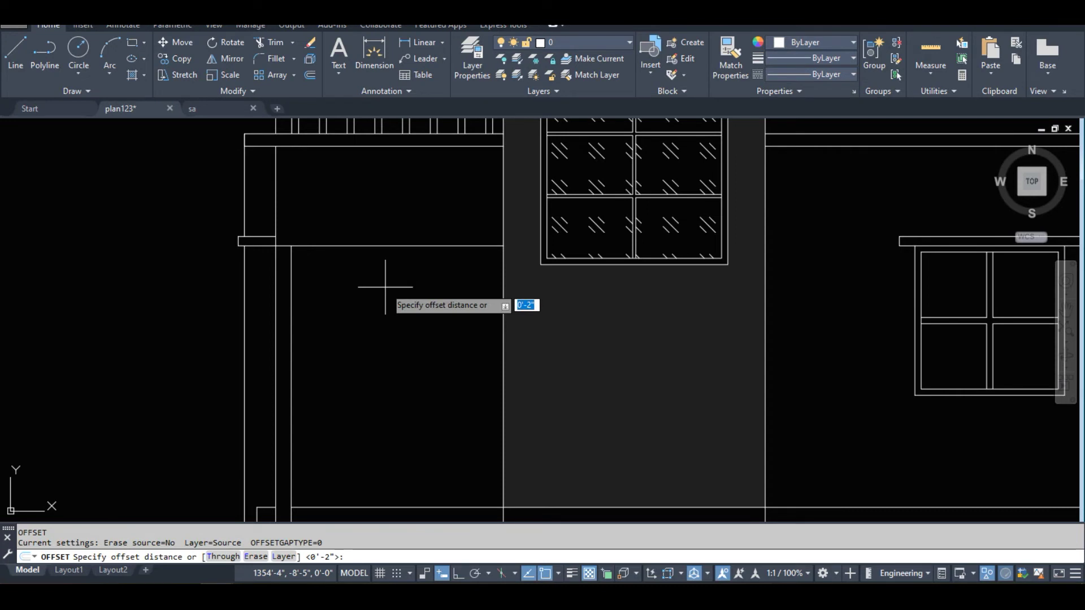
key(Escape)
key(Escape)
click(291, 301)
click(320, 247)
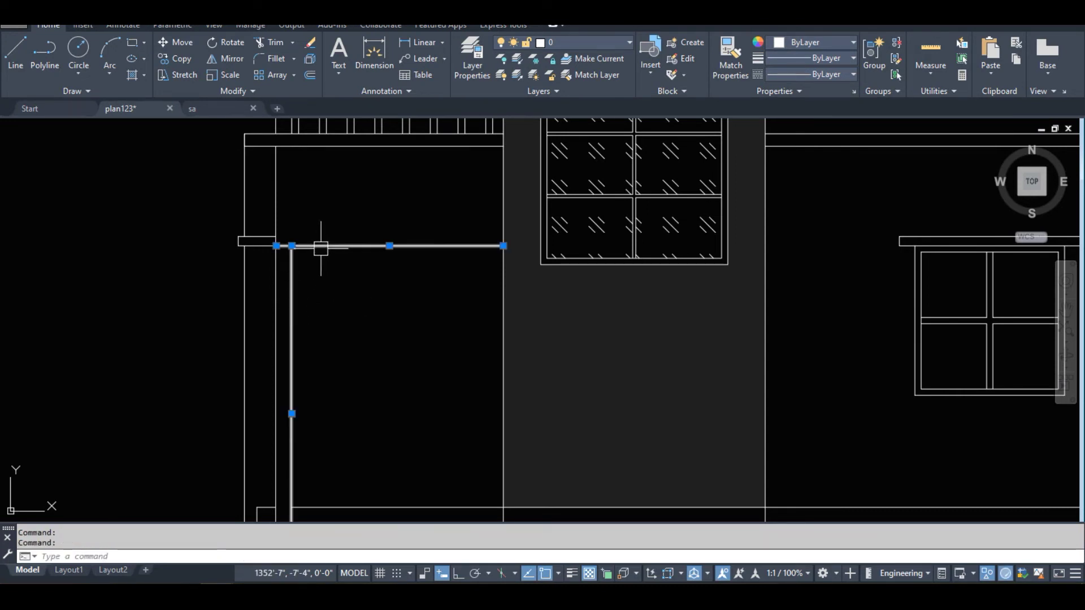
key(Escape)
Square the door opening's top corner with a zero-radius fillet
text(f)
key(Return)
text(r)
key(Return)
key(Return)
click(292, 278)
click(324, 242)
scroll(339, 302, down, 3)
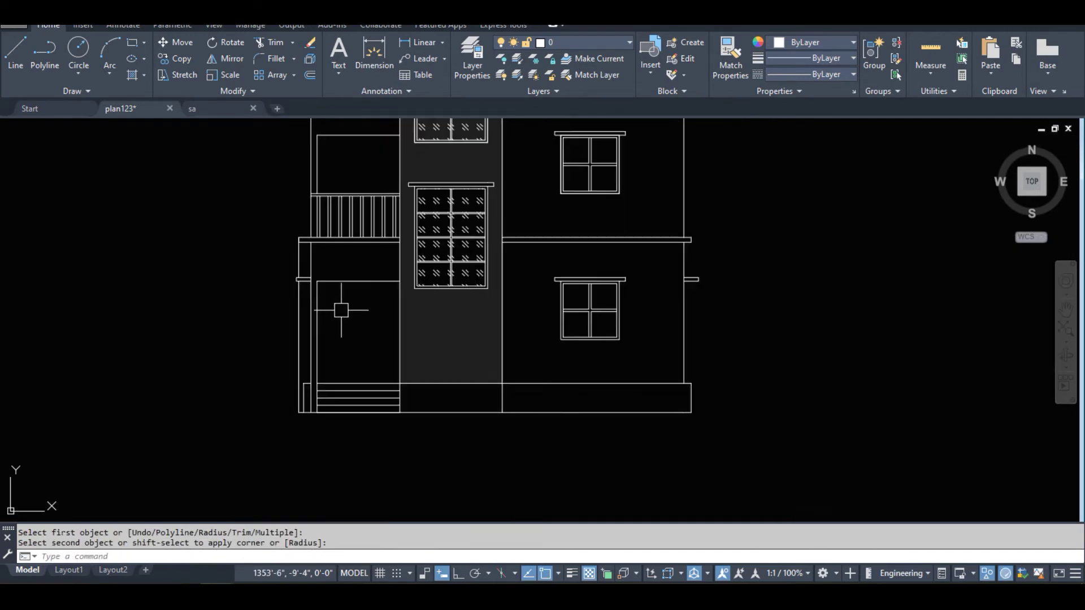
scroll(342, 274, up, 3)
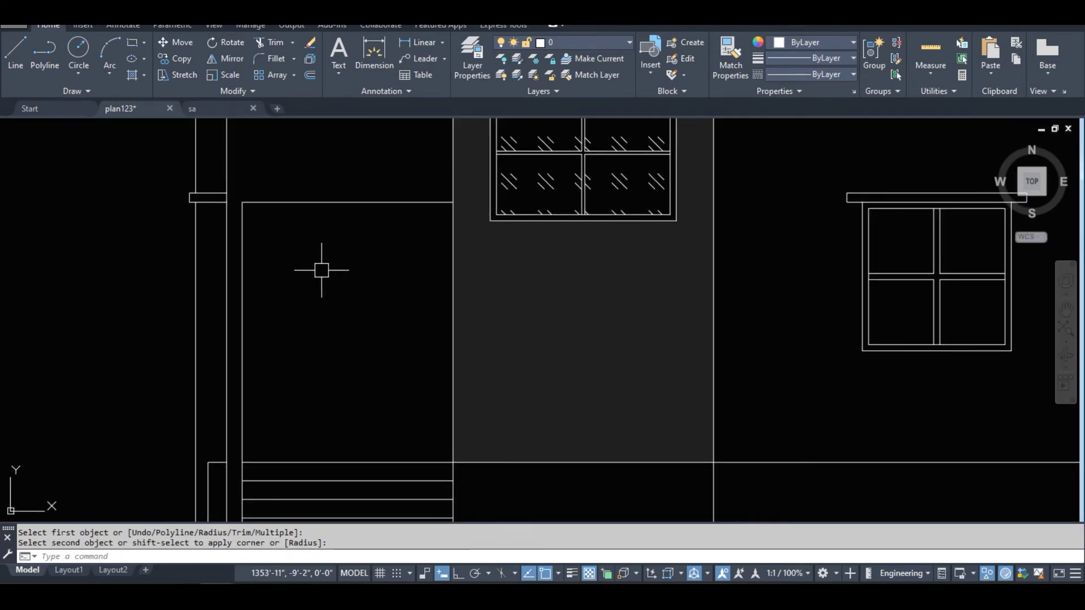
click(322, 270)
click(242, 194)
key(Escape)
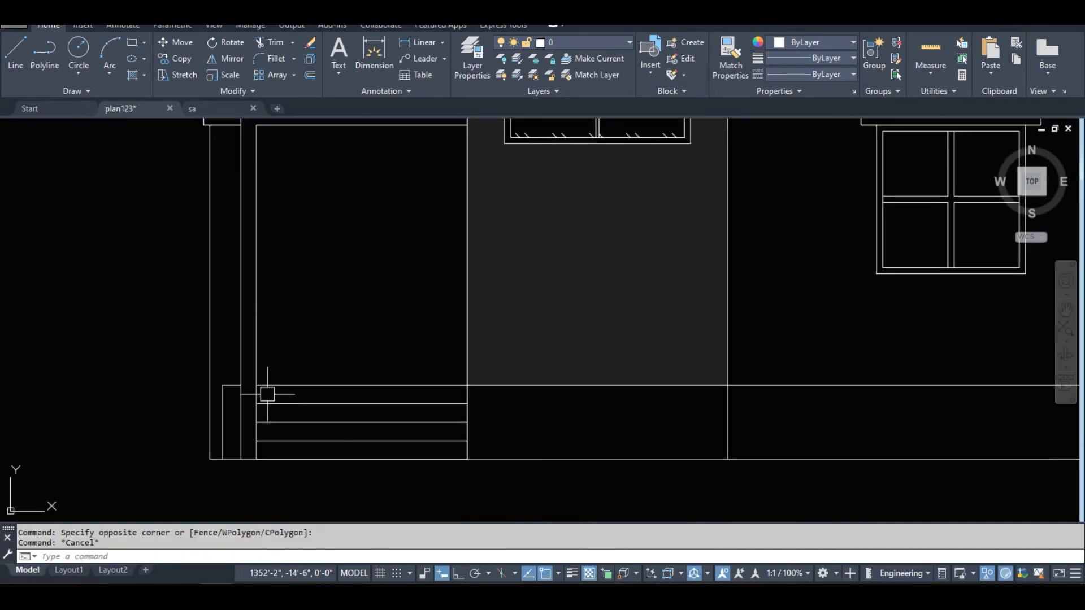
Break the door's left side line at a point
click(209, 86)
click(208, 127)
click(258, 297)
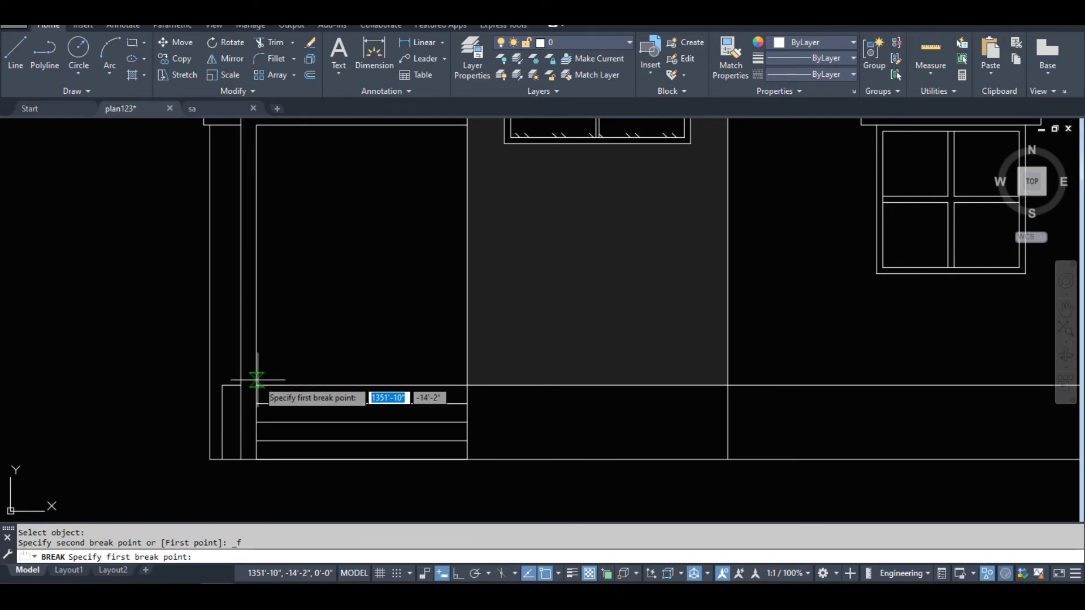
click(254, 385)
click(256, 317)
middle_drag(308, 289, 314, 346)
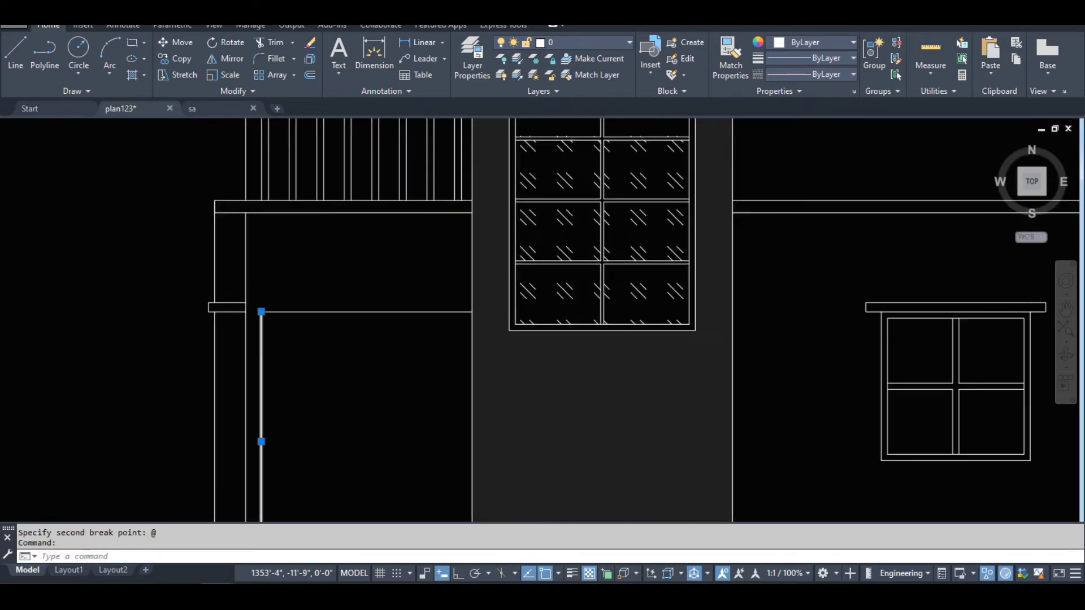
click(307, 360)
click(260, 300)
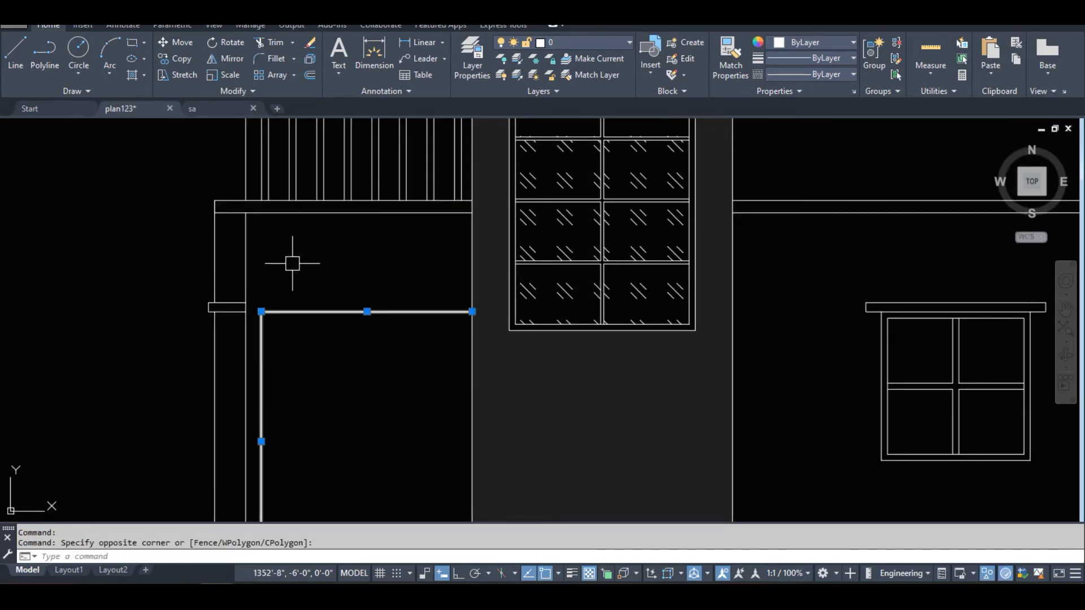
key(Escape)
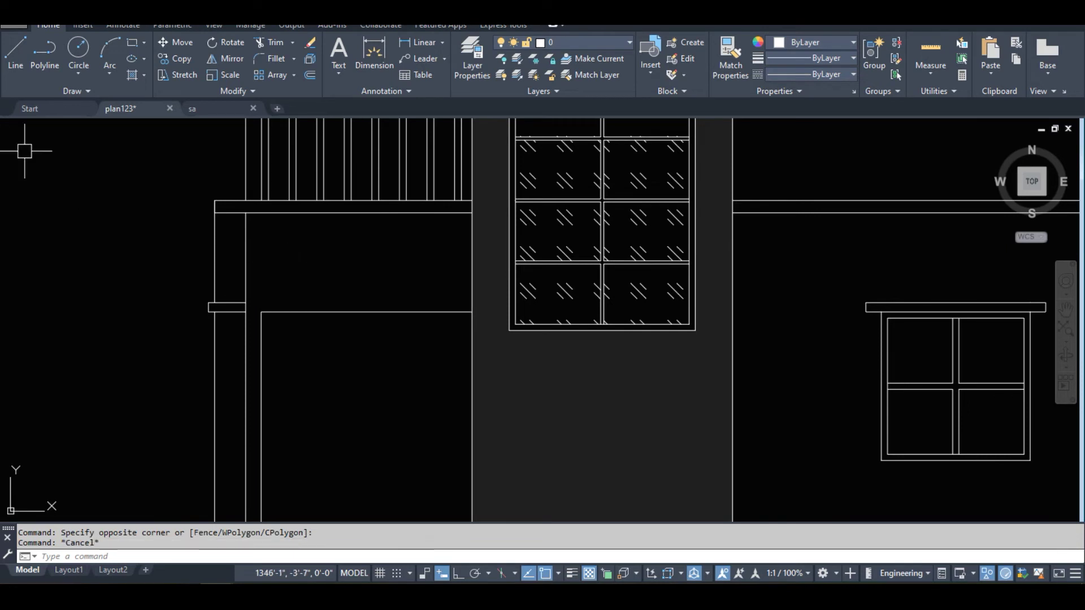
click(16, 56)
middle_drag(407, 350, 382, 189)
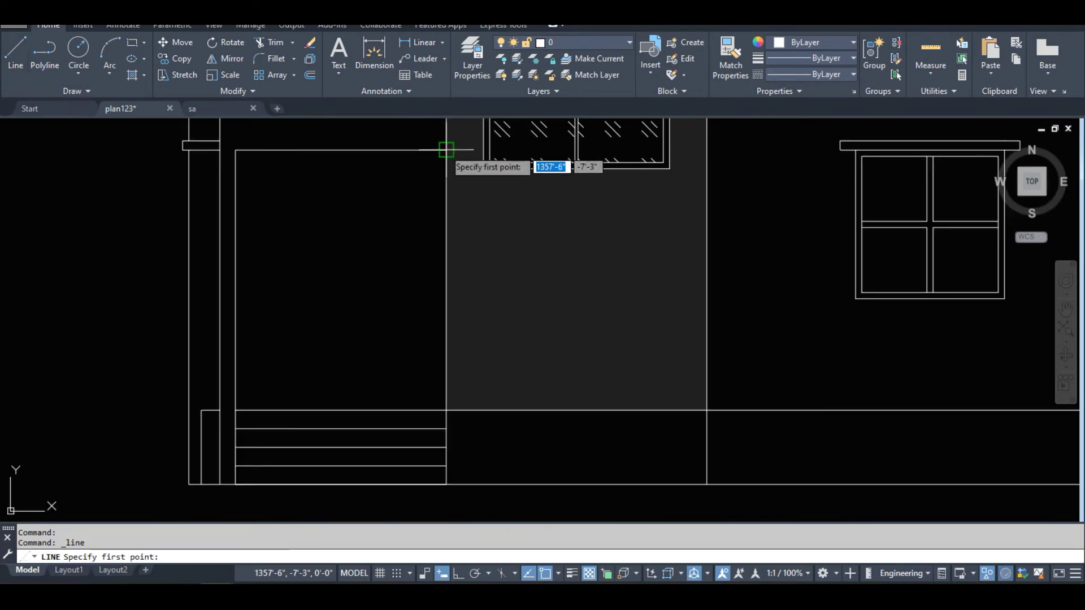
click(446, 149)
key(Escape)
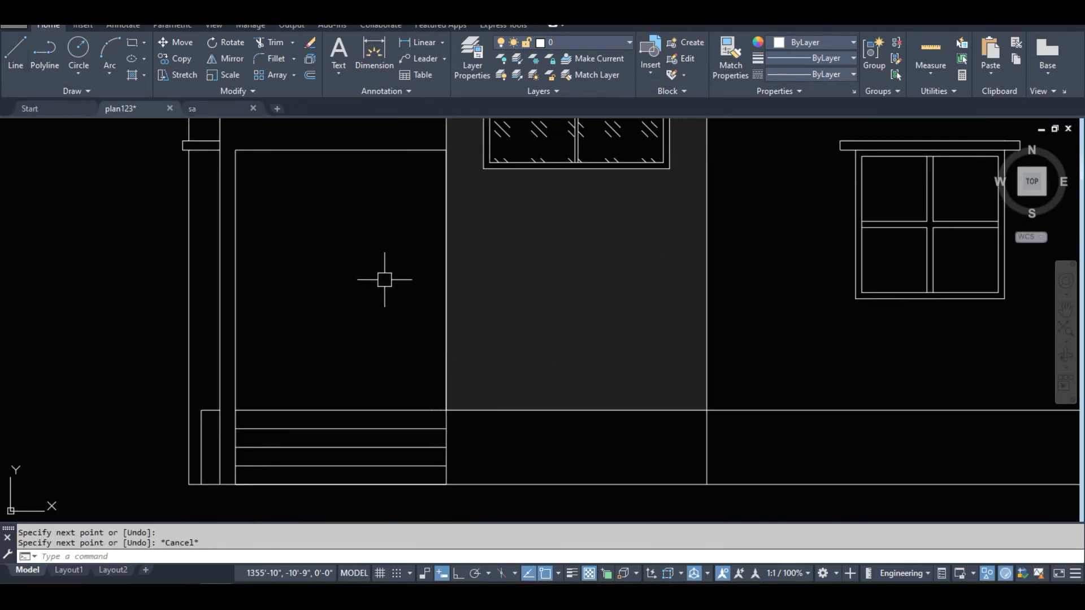
middle_drag(384, 280, 411, 331)
Join the door's four sides into one outline and offset it 2 inward
click(259, 188)
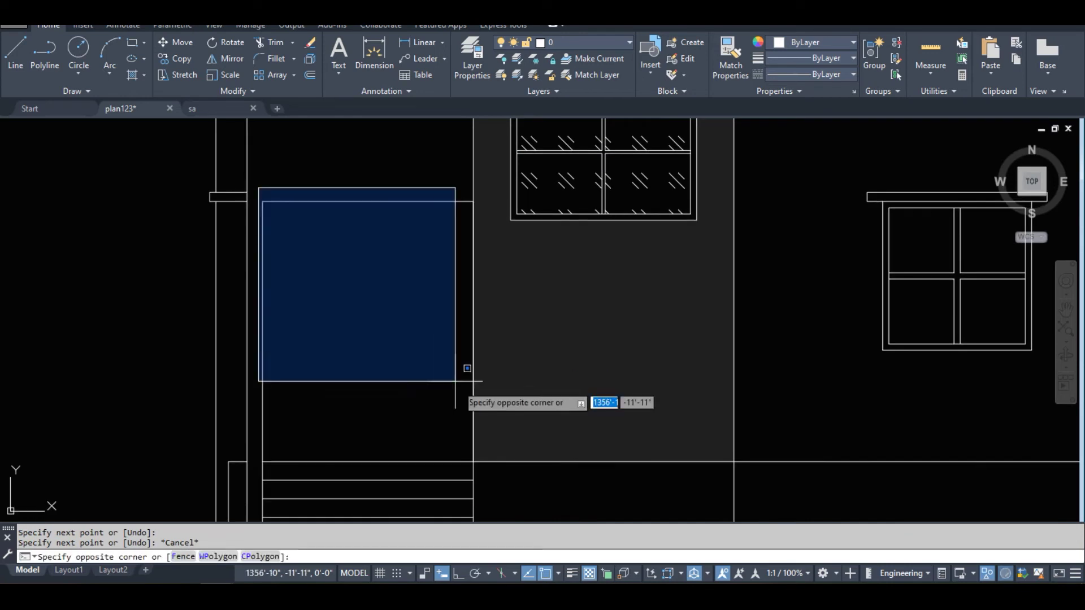
click(485, 468)
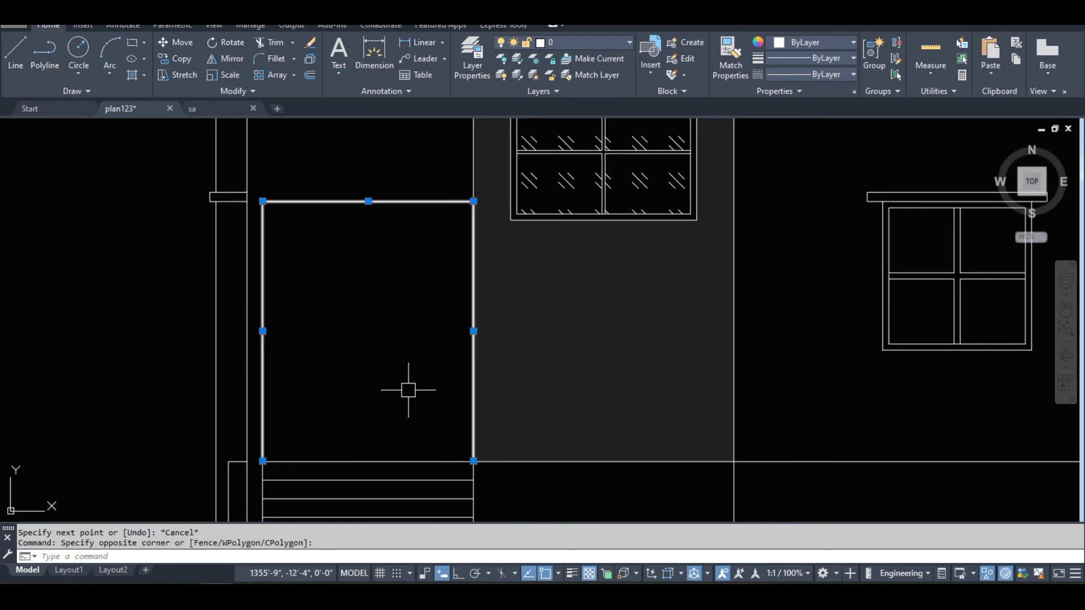
text(j)
key(Return)
text(o)
key(Return)
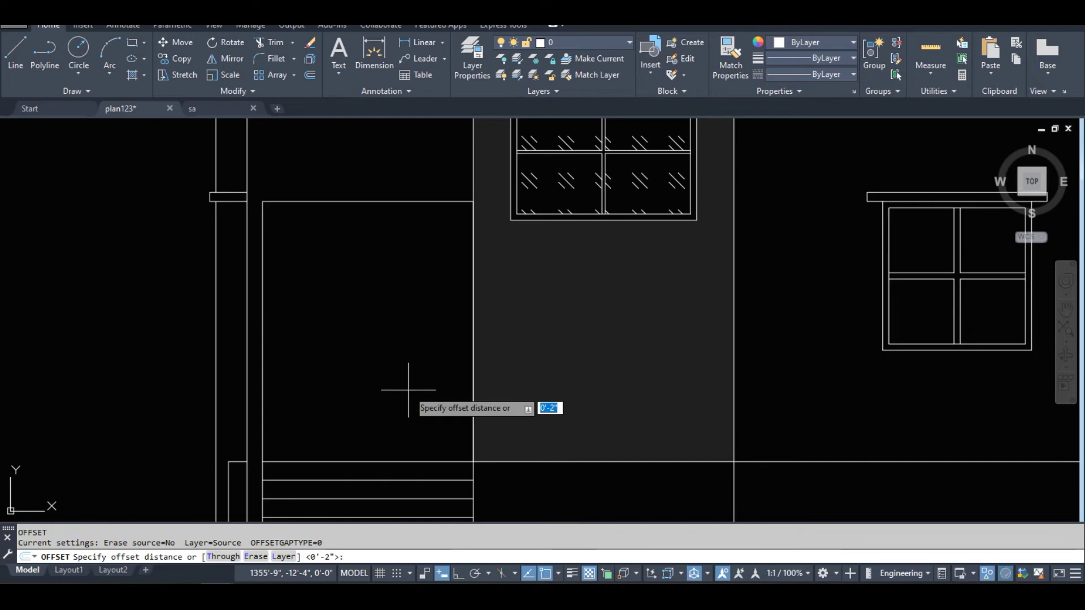
text(2)
key(Return)
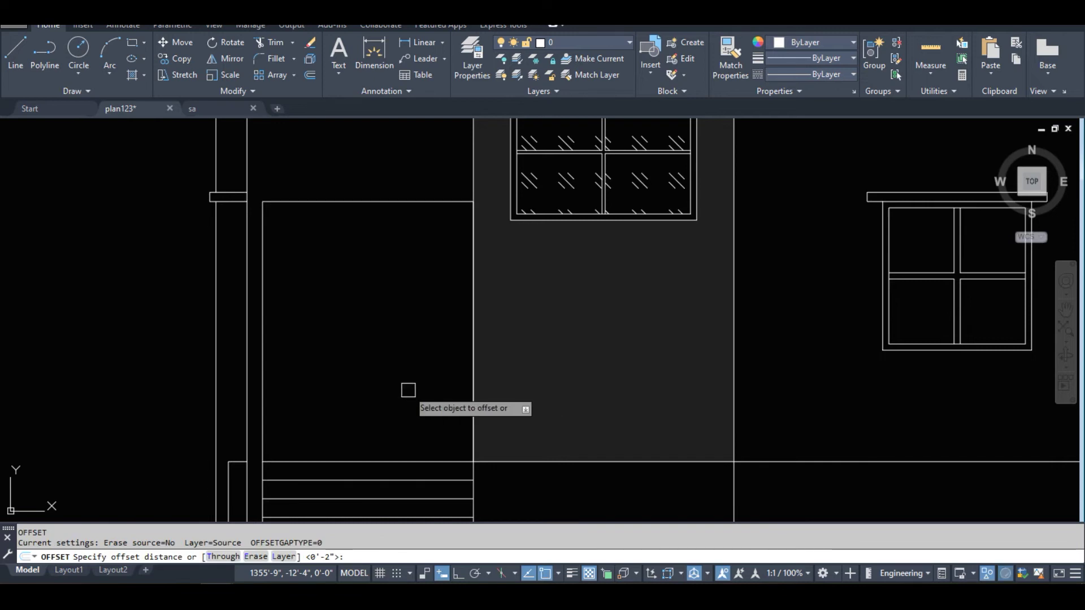
click(315, 201)
click(330, 309)
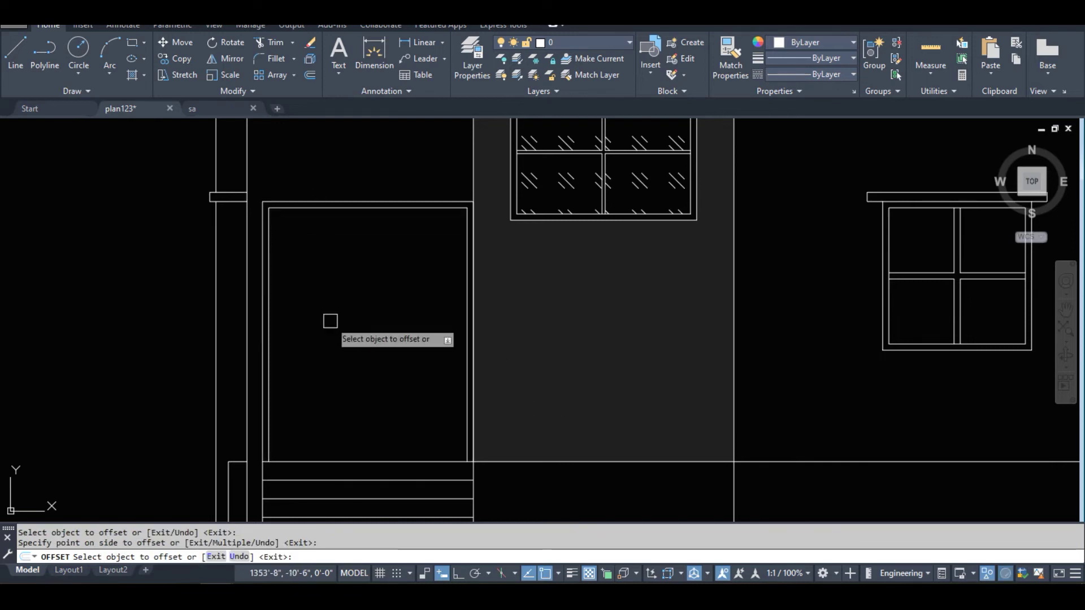
key(Escape)
middle_drag(349, 326, 366, 321)
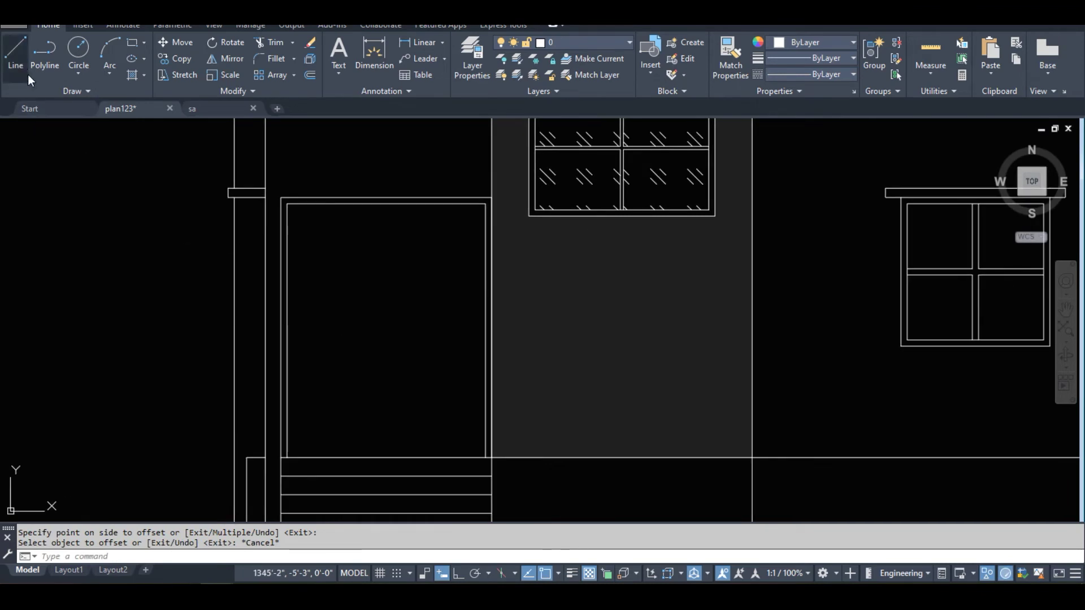
Explode the inner door outline into separate lines
click(15, 53)
scroll(364, 310, up, 2)
scroll(367, 231, down, 2)
key(Escape)
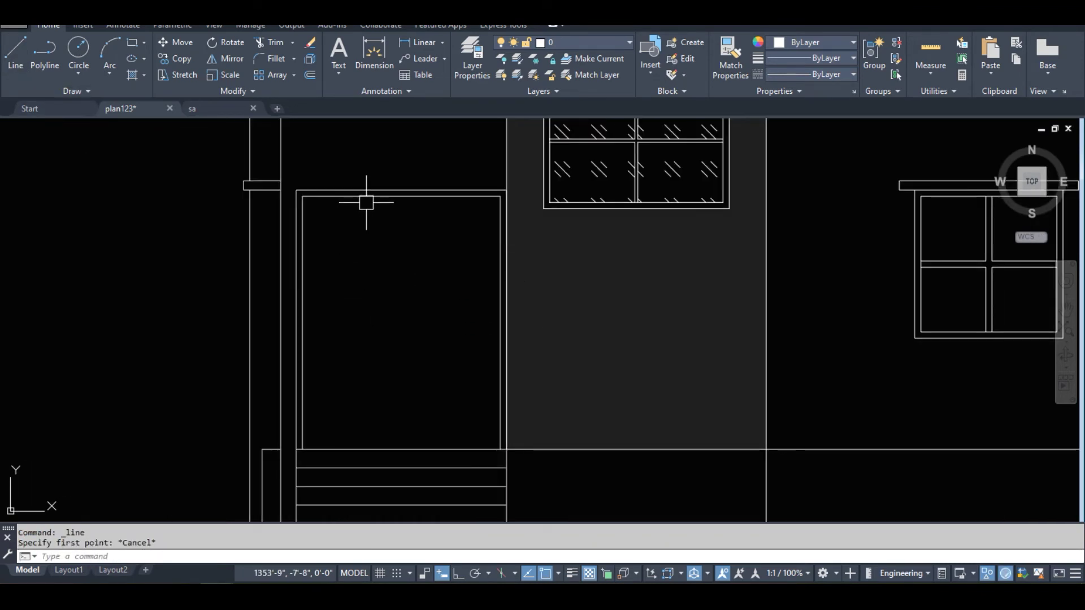
click(369, 198)
text(X)
key(Return)
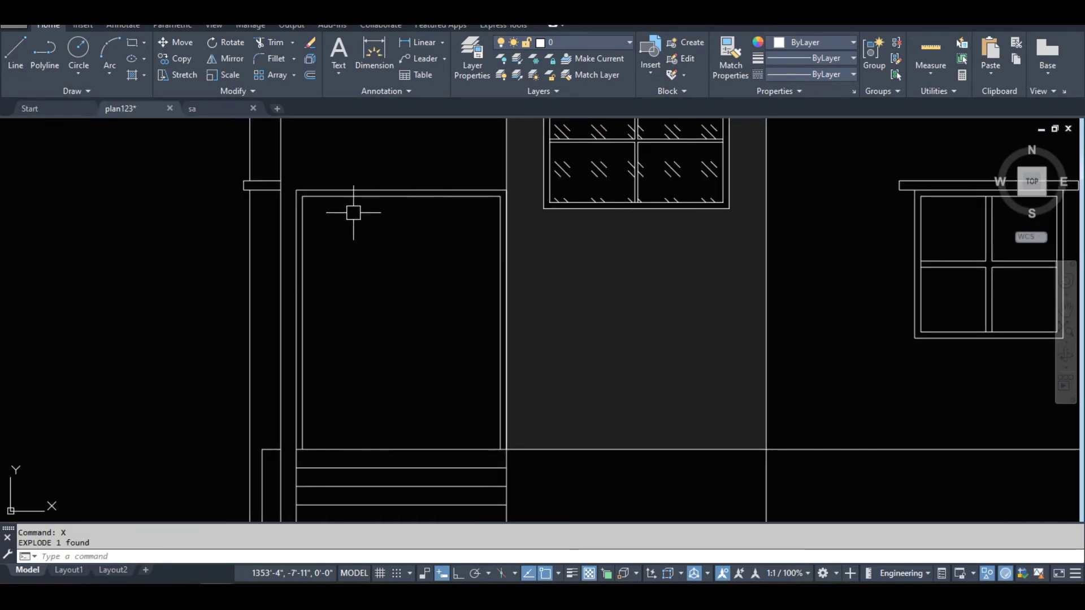
click(356, 197)
scroll(362, 197, up, 2)
key(Escape)
click(418, 43)
key(Return)
Divide the inner door frame's top line into 6 equal segments
click(418, 204)
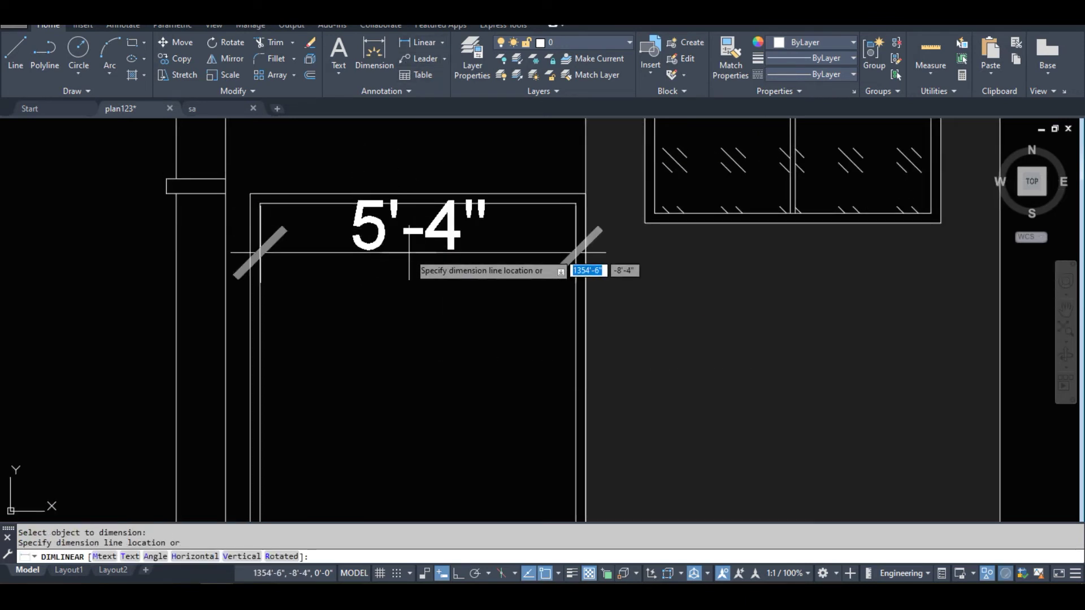
key(Escape)
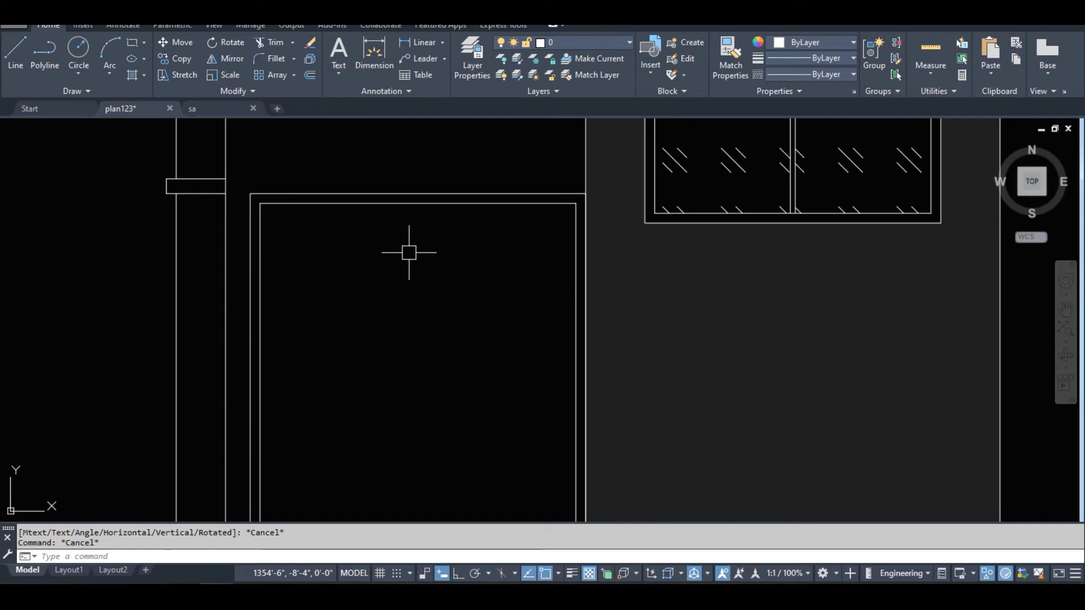
text(d)
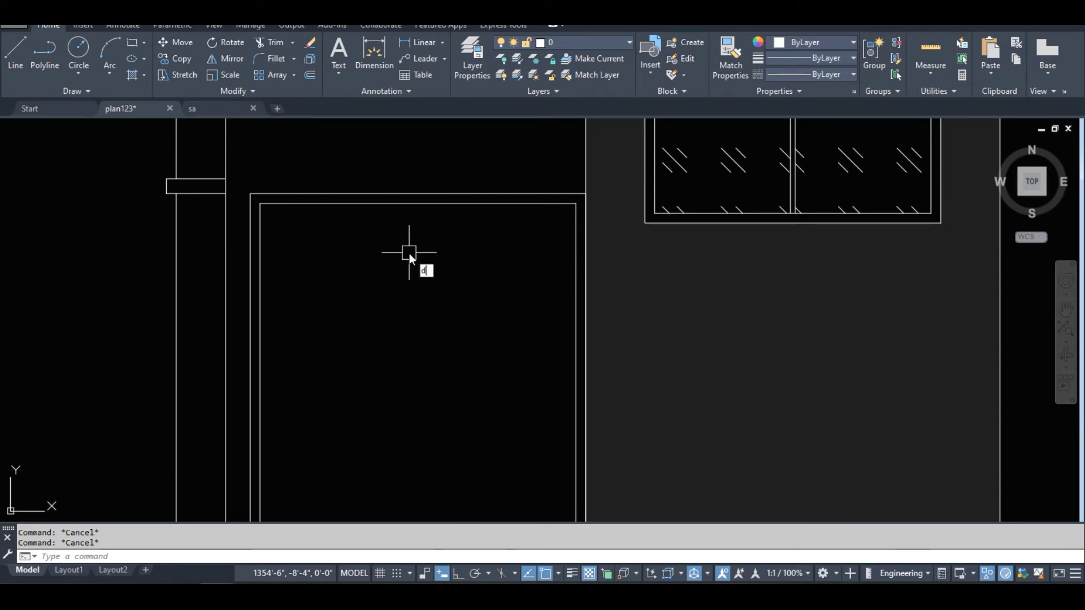
text(iv)
key(Return)
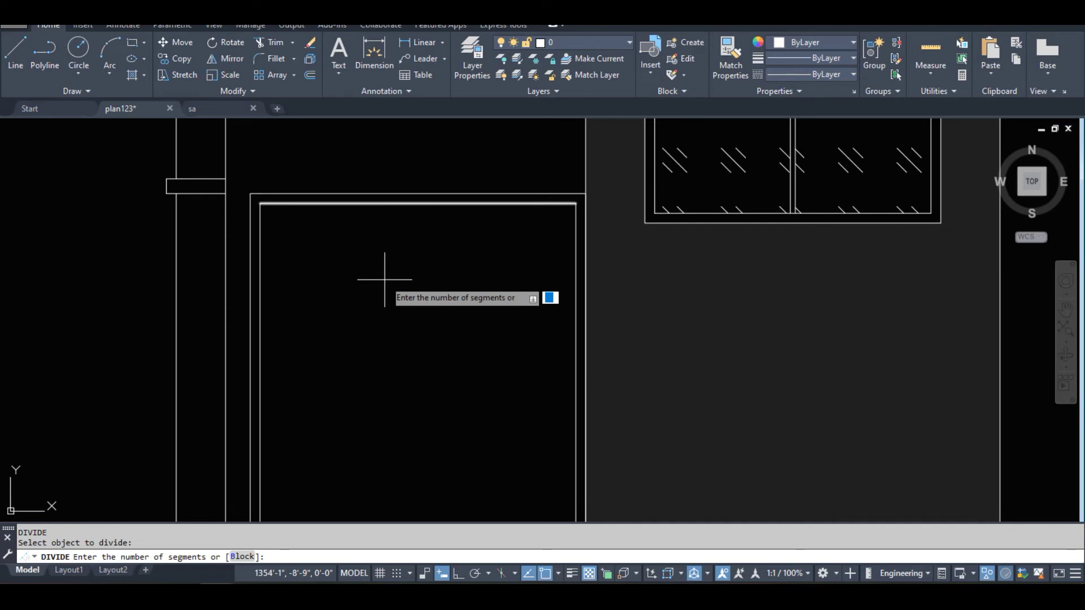
text(6)
key(Return)
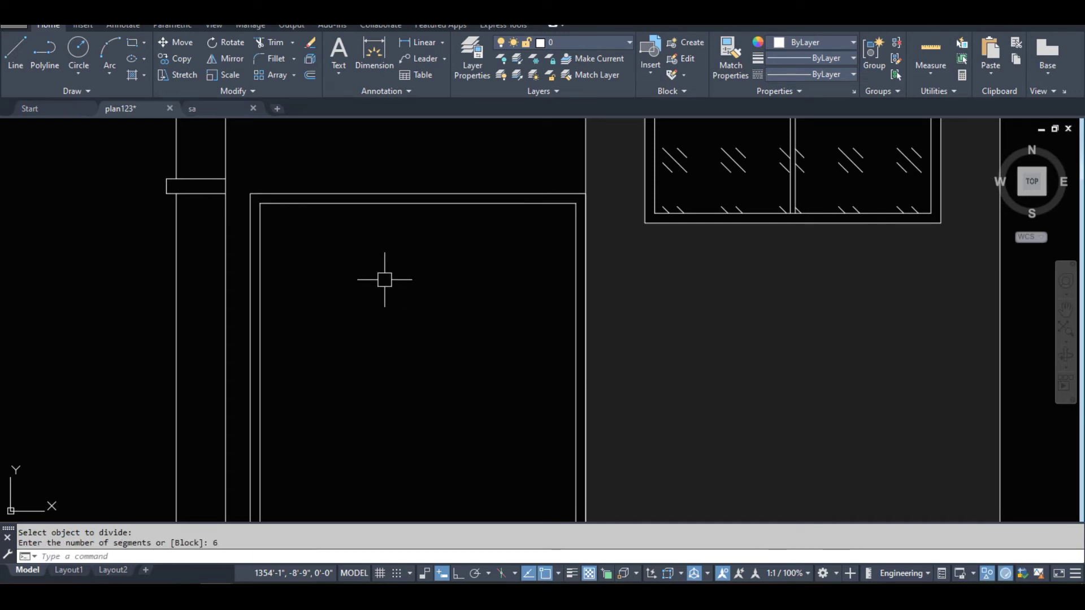
Set the point style to X markers so the division points show
text(ptype)
key(Return)
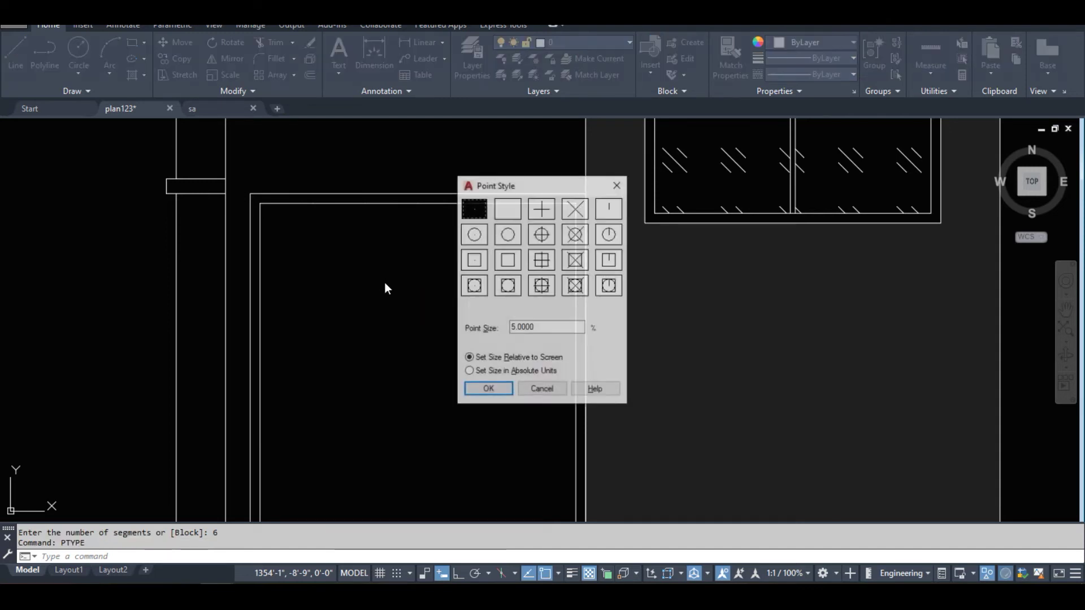
click(514, 392)
scroll(480, 340, up, 3)
scroll(484, 271, down, 5)
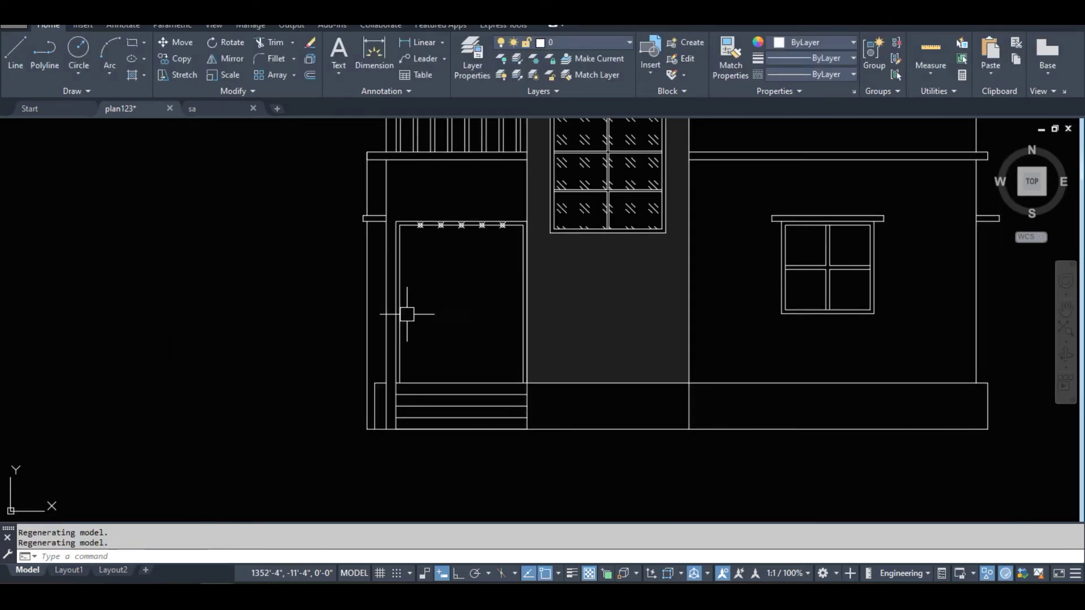
click(20, 66)
Draw the first vertical door bar down from the first division point with Ortho on
scroll(406, 293, up, 2)
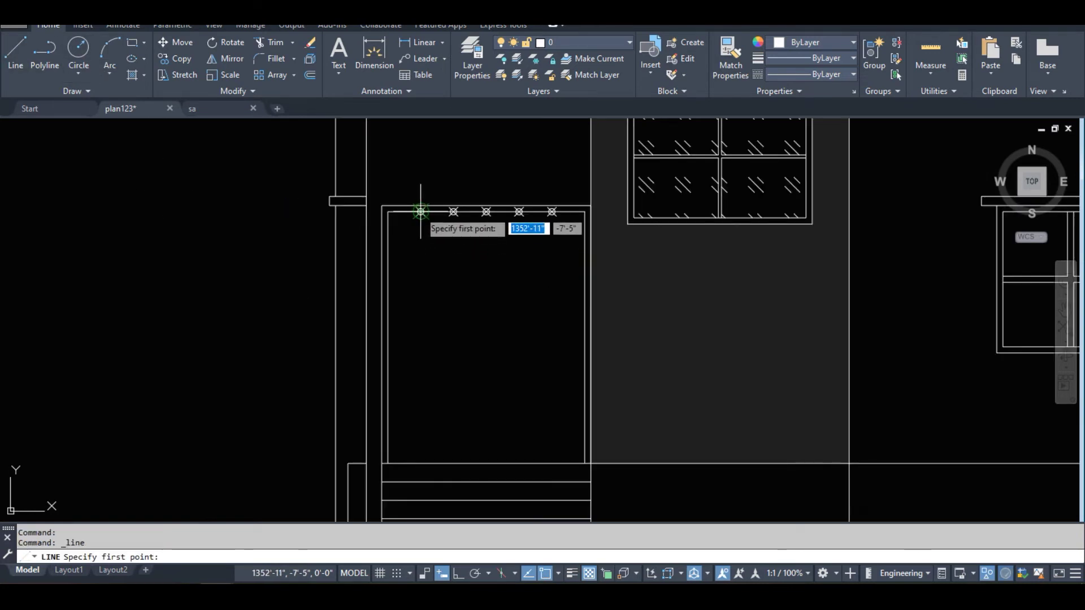
click(421, 212)
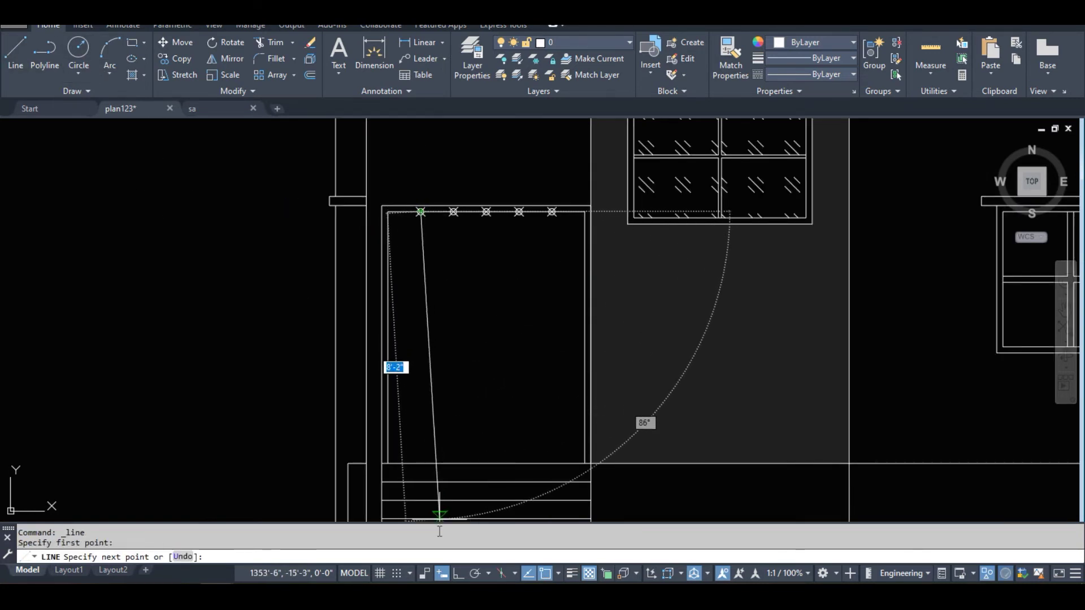
click(457, 574)
scroll(433, 475, up, 3)
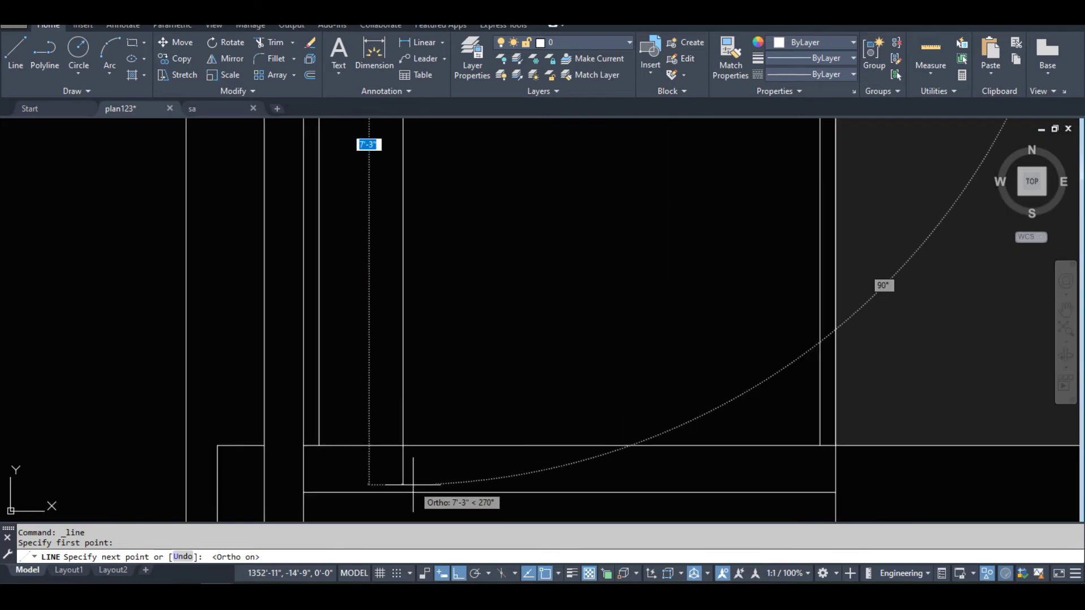
scroll(399, 448, down, 3)
scroll(399, 430, down, 2)
key(Escape)
Select the first bar and copy it from its top end to the second fixture
click(406, 367)
click(397, 326)
scroll(396, 326, up, 5)
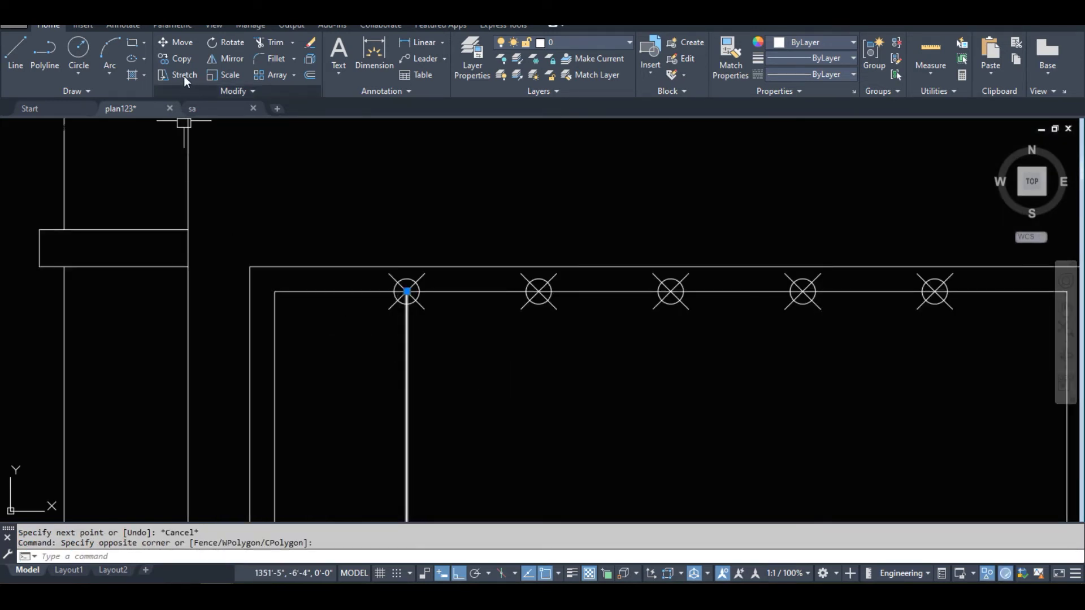
click(181, 58)
scroll(393, 285, up, 4)
click(430, 301)
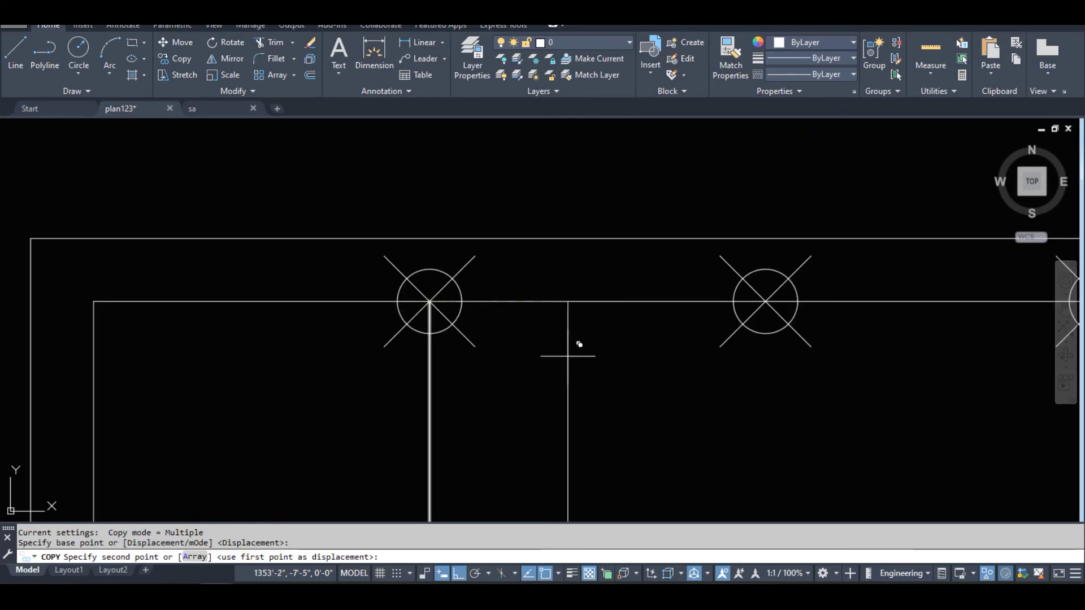
middle_drag(568, 357, 362, 266)
click(356, 266)
Place bar copies under the third, fourth and fifth fixtures, then reframe the whole door
middle_drag(485, 327, 446, 290)
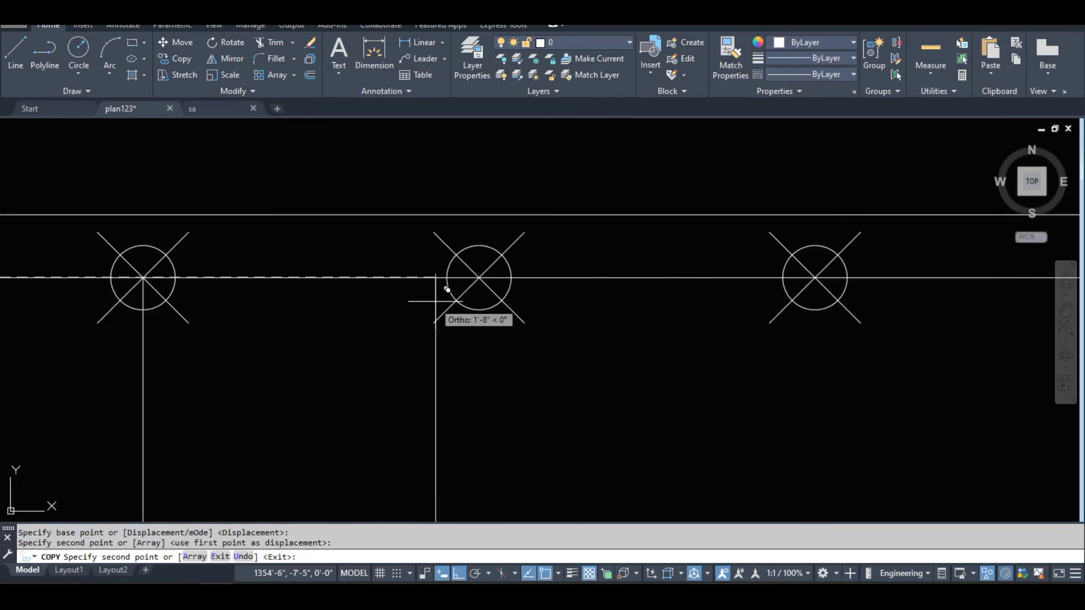
click(486, 273)
middle_drag(347, 285, 558, 277)
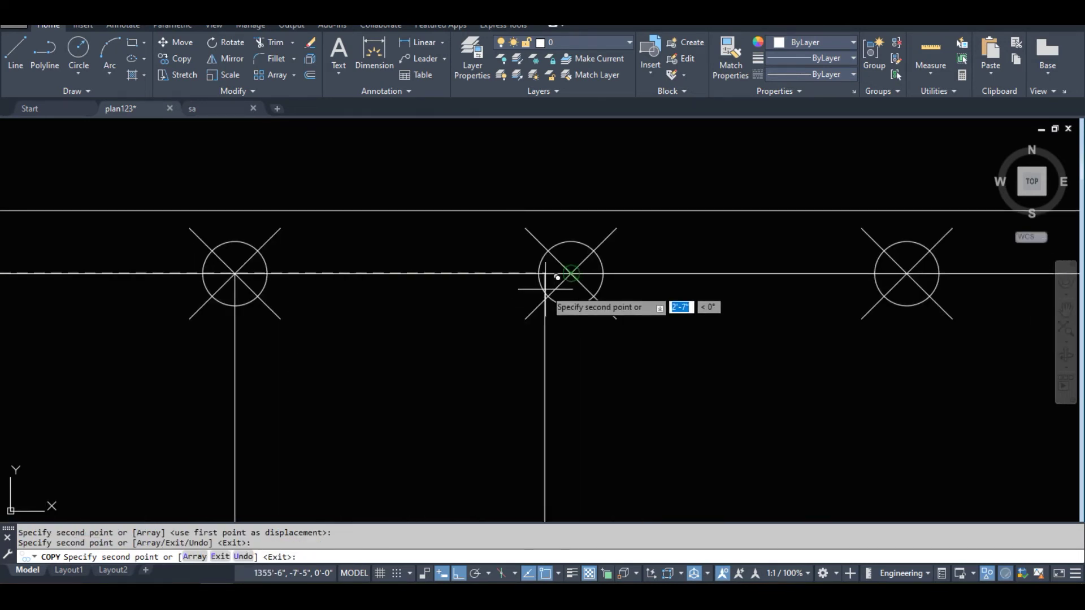
click(582, 261)
middle_drag(790, 356, 712, 356)
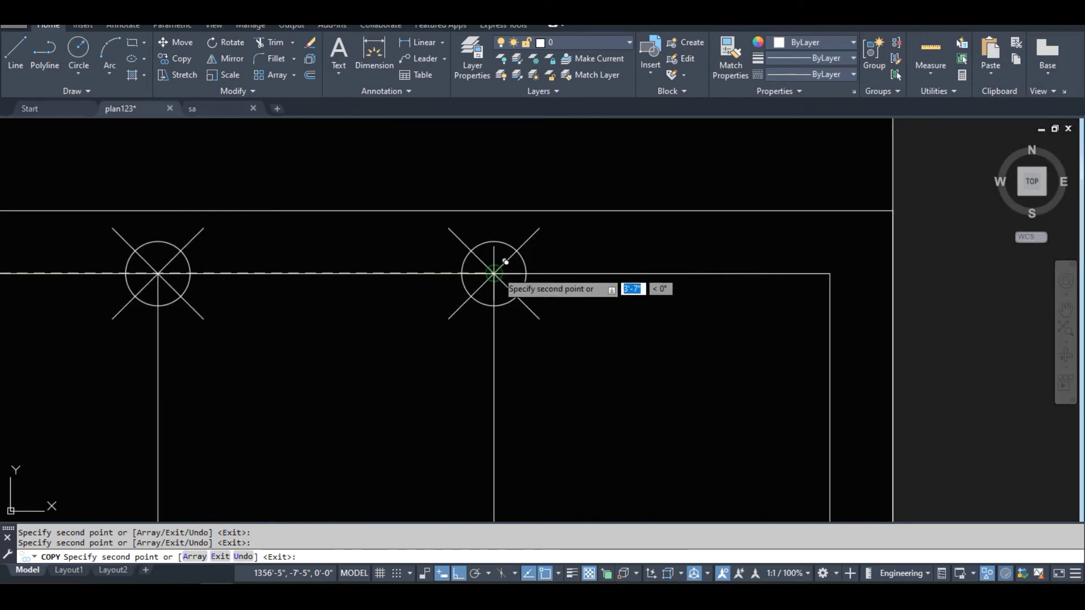
key(Escape)
scroll(498, 305, down, 5)
middle_drag(480, 363, 462, 324)
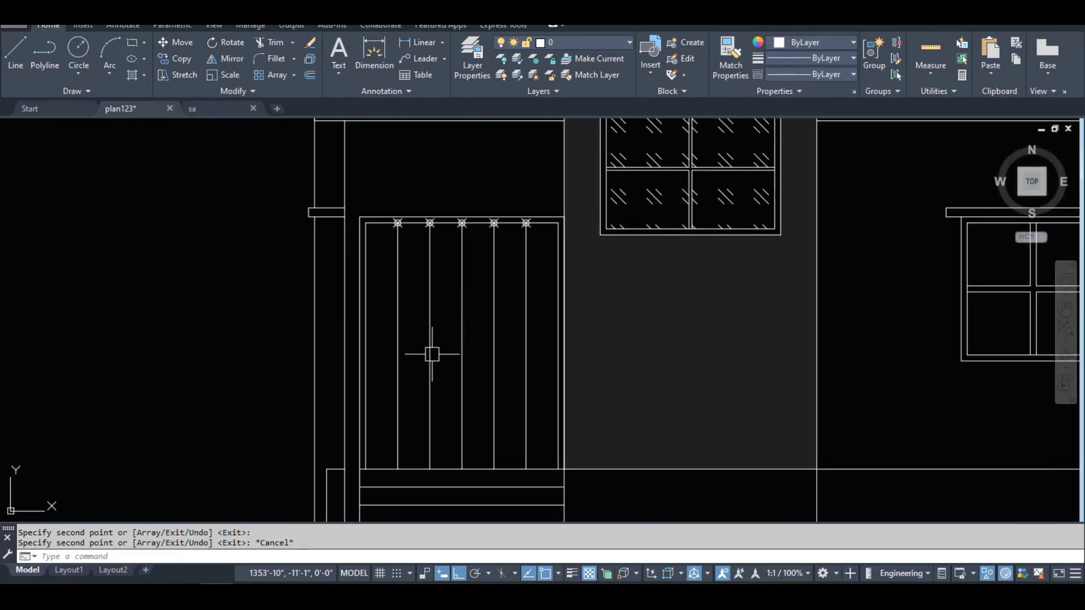
Measure the door's left edge height with a linear dimension, then zoom to the door top
click(369, 357)
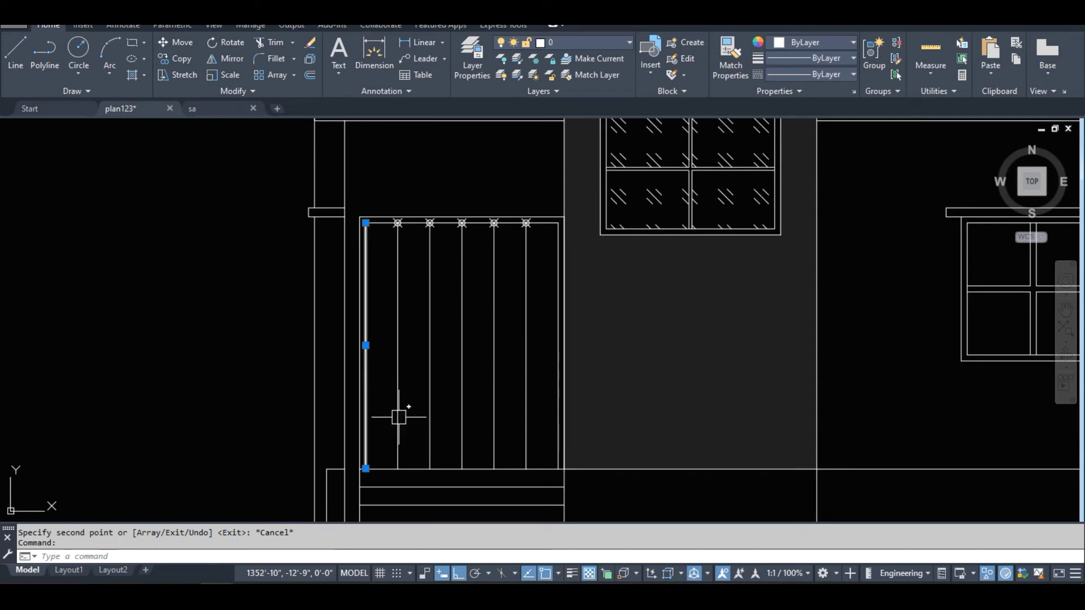
key(Escape)
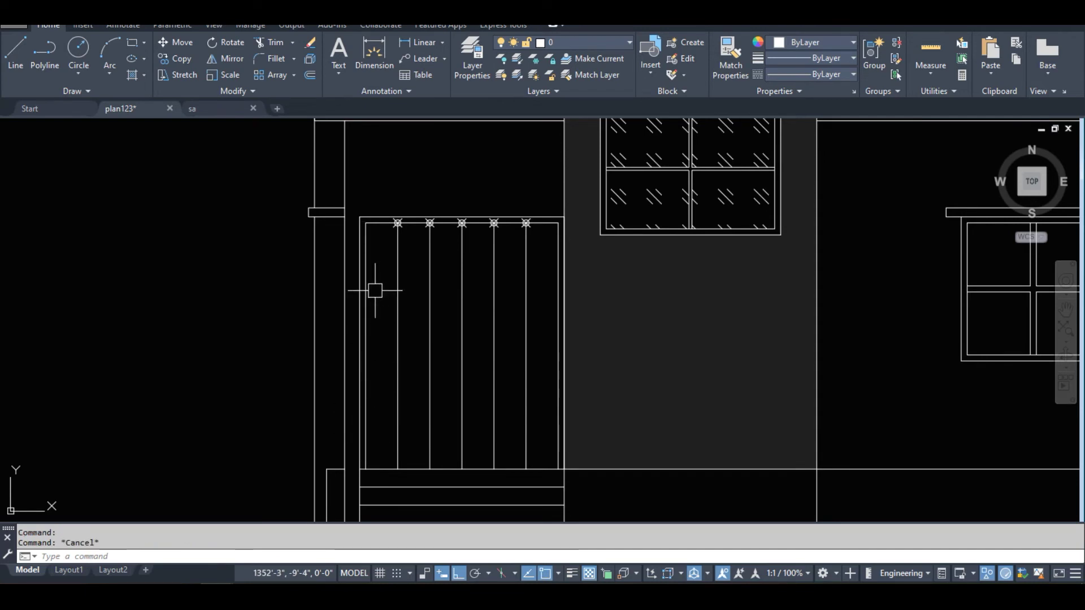
click(431, 43)
key(Return)
click(370, 367)
key(Escape)
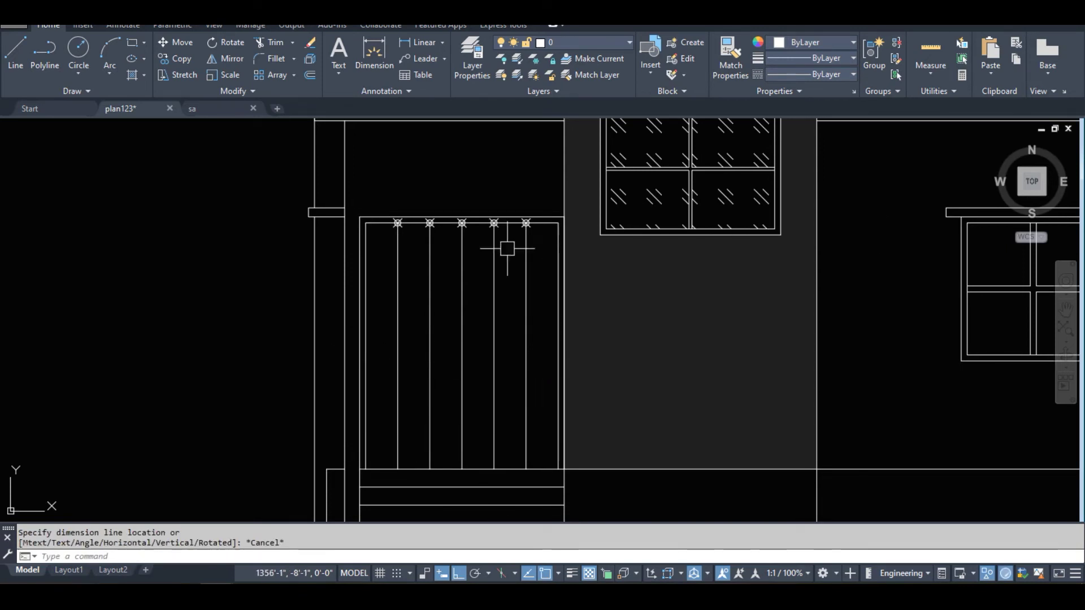
scroll(430, 249, up, 2)
scroll(367, 242, up, 1)
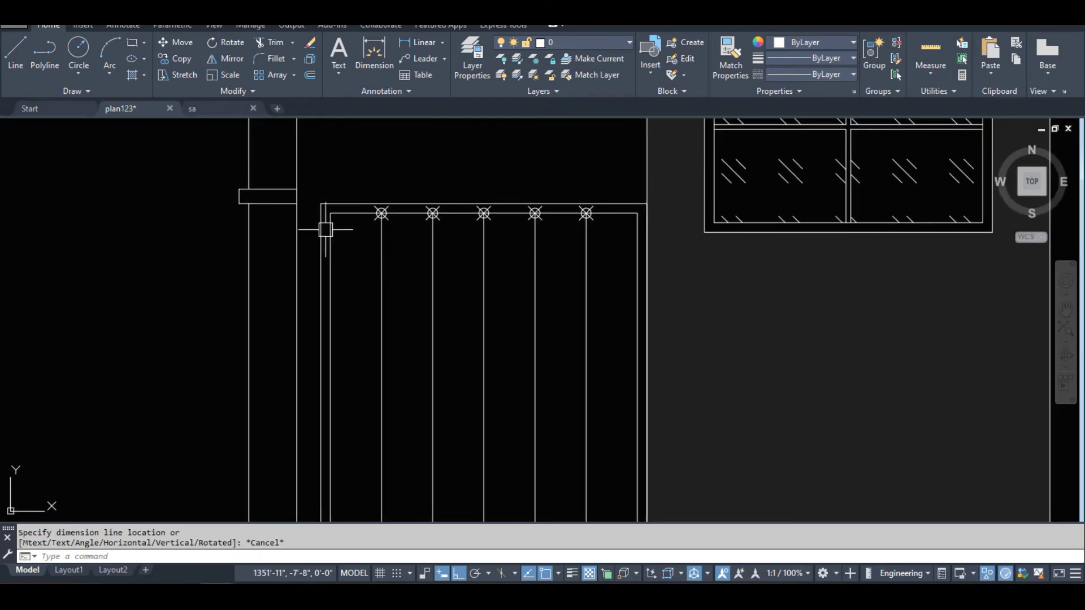
scroll(400, 301, down, 2)
scroll(388, 257, up, 1)
scroll(382, 212, up, 1)
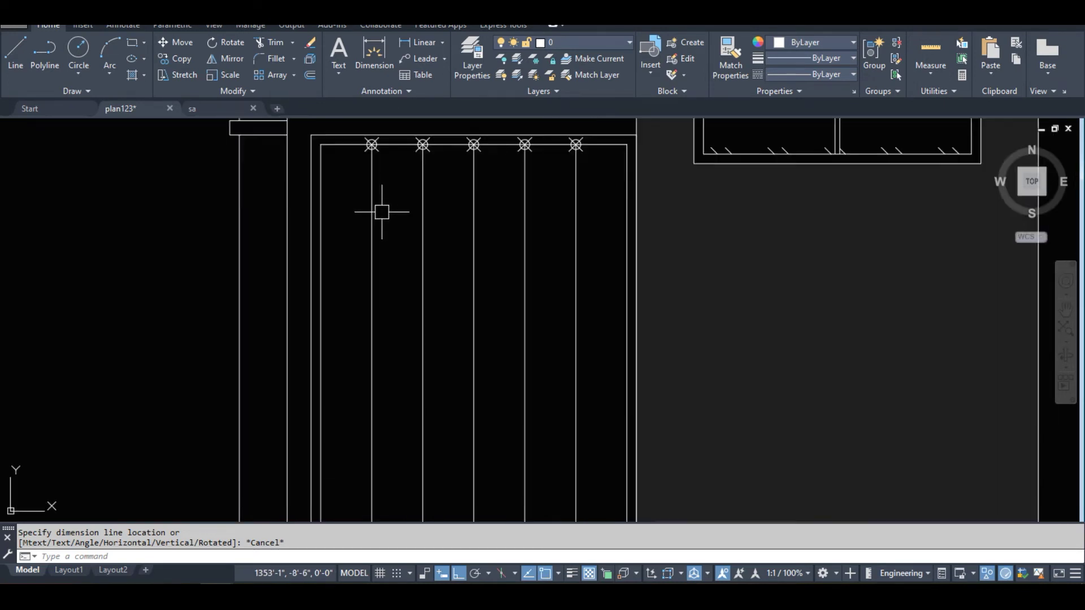
middle_drag(382, 212, 375, 294)
click(17, 54)
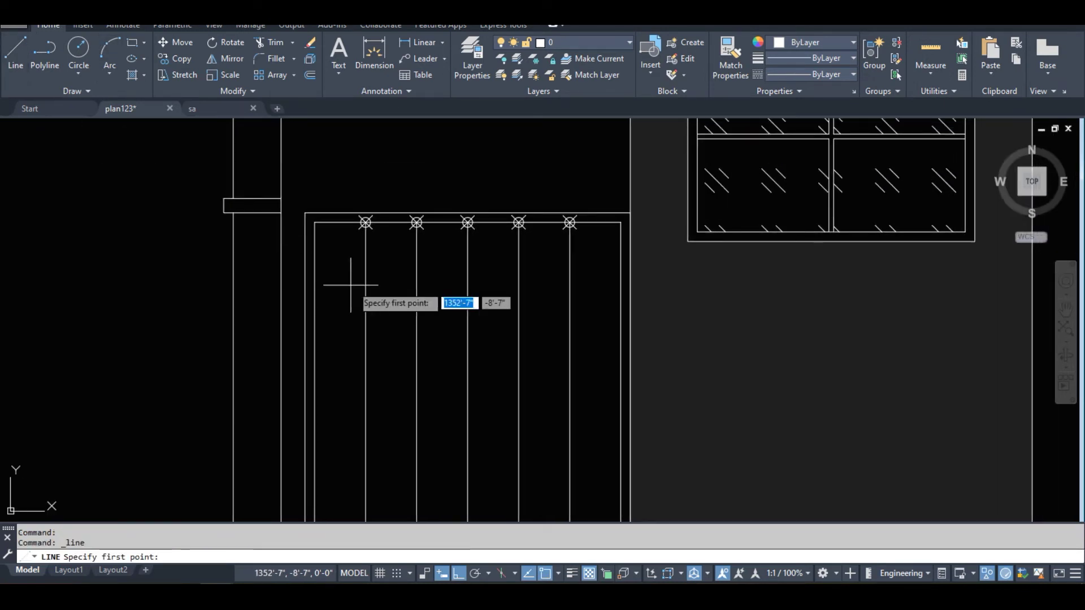
Draw a horizontal rail across the door from its left edge to its right edge
click(315, 275)
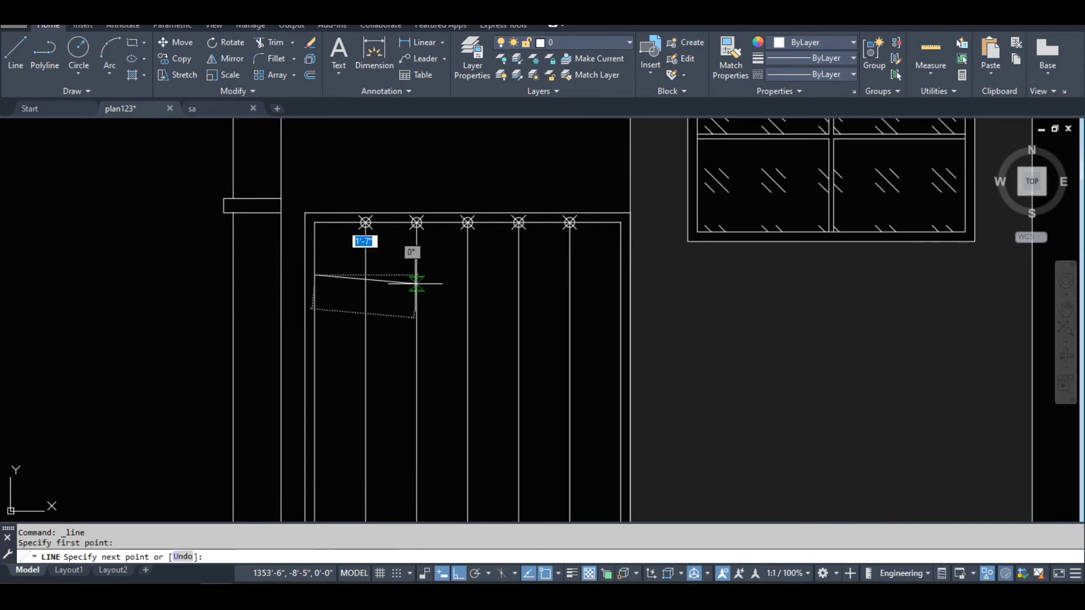
click(621, 275)
key(Escape)
key(space)
key(Escape)
Move the horizontal rail up to sit just below the fixtures
click(339, 276)
scroll(346, 293, up, 2)
key(m)
key(space)
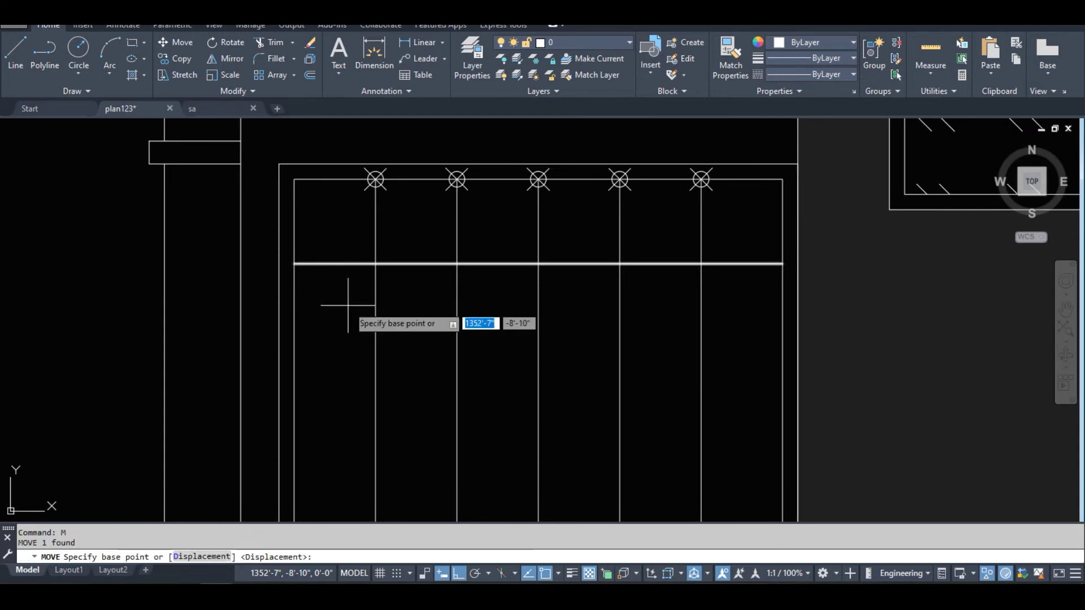
click(347, 305)
click(348, 276)
middle_drag(348, 277, 351, 246)
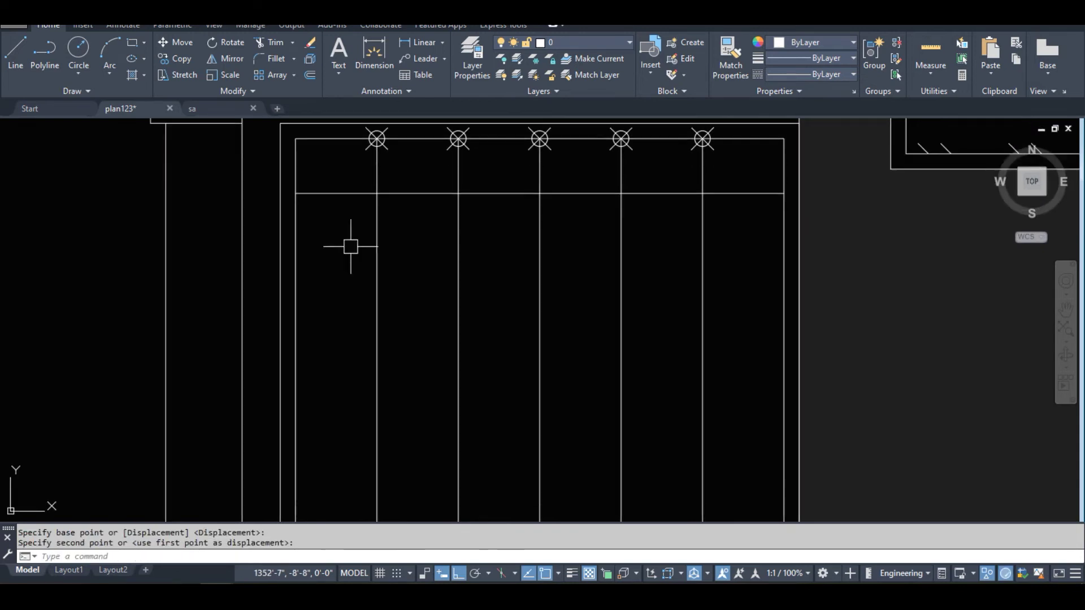
click(354, 195)
key(Escape)
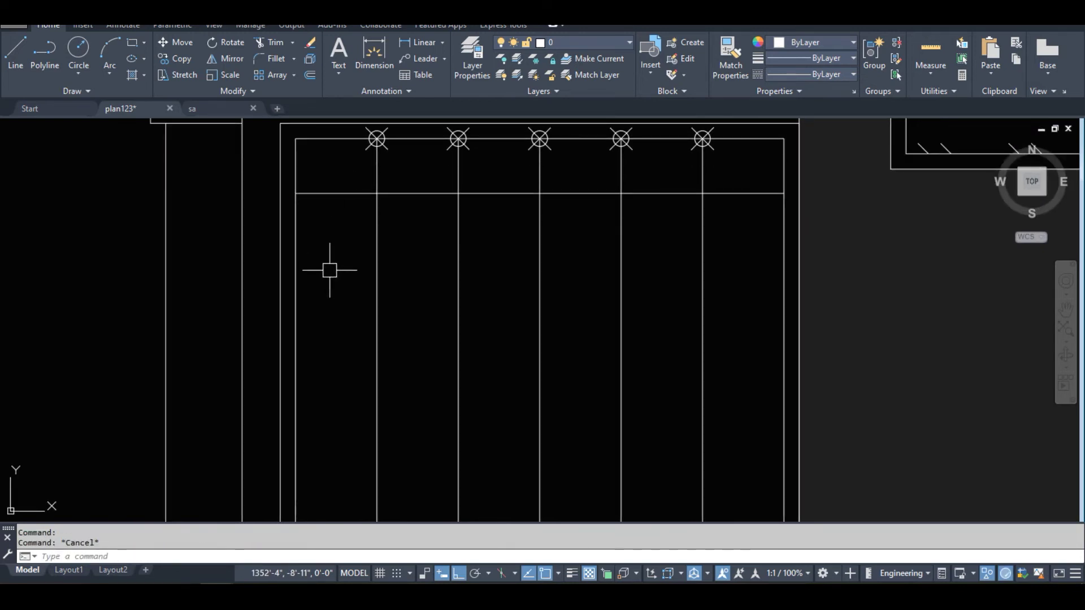
Measure the 11" gap from the door's left edge to the first bar
text(o)
key(Return)
key(Escape)
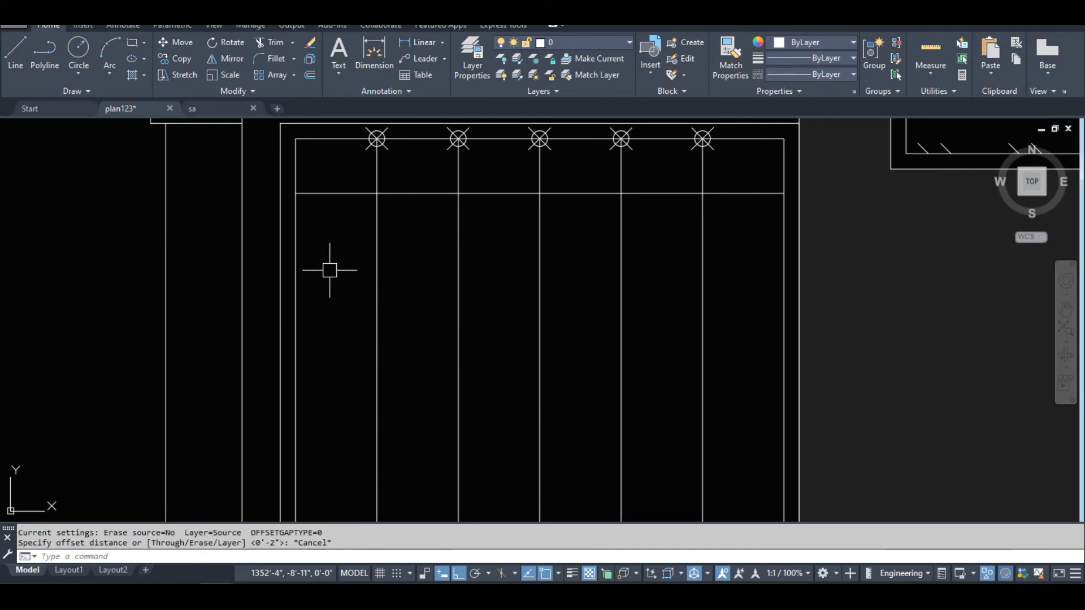
click(418, 42)
click(296, 254)
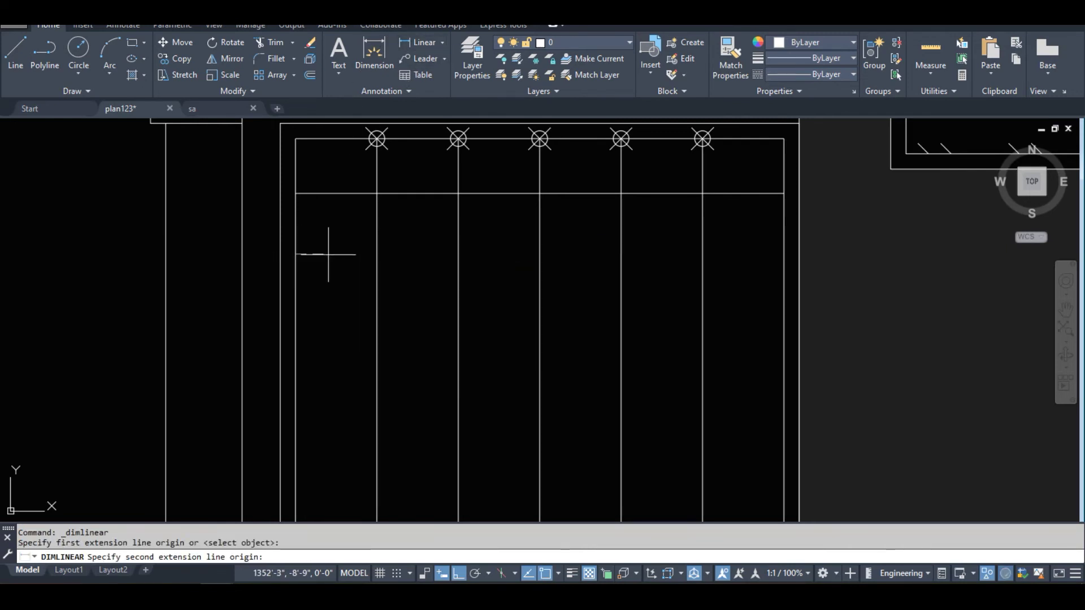
click(377, 254)
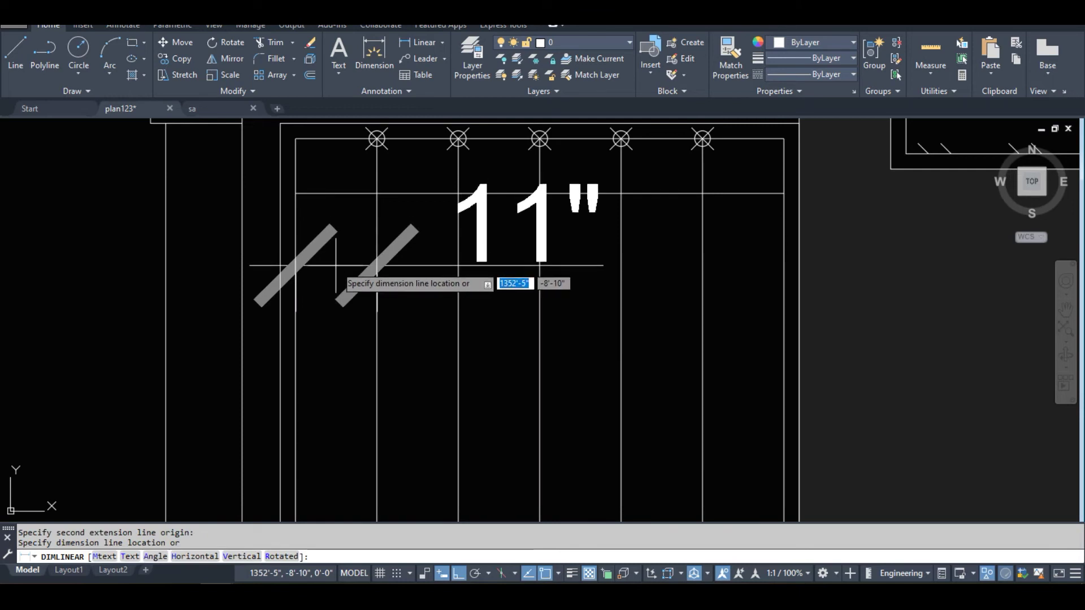
key(Escape)
Offset the upper rail 1'3 downward to create a second rail
key(Return)
text(1'3)
key(Return)
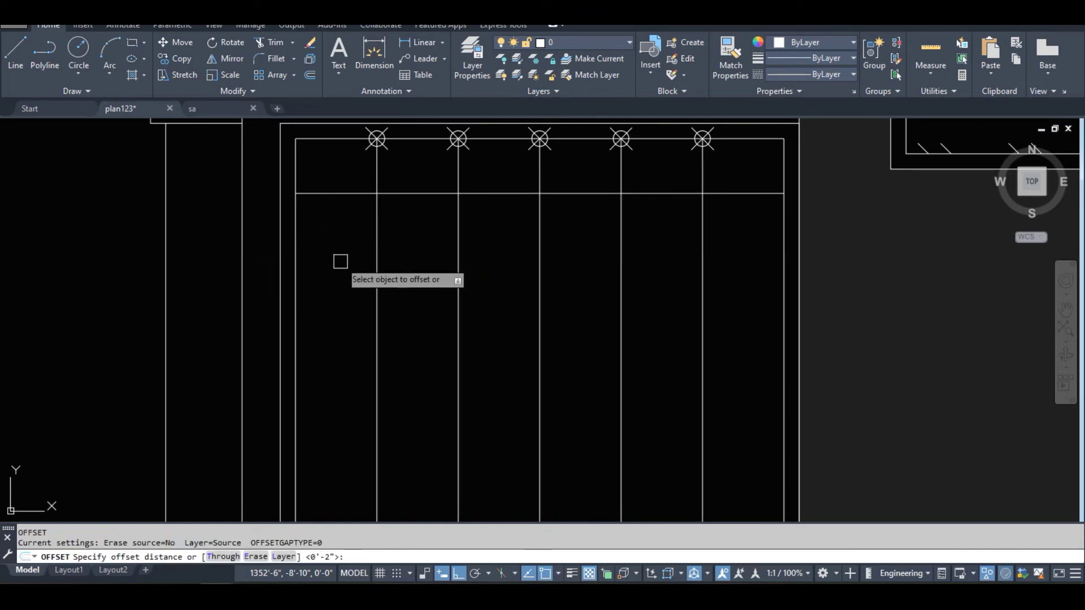
click(364, 194)
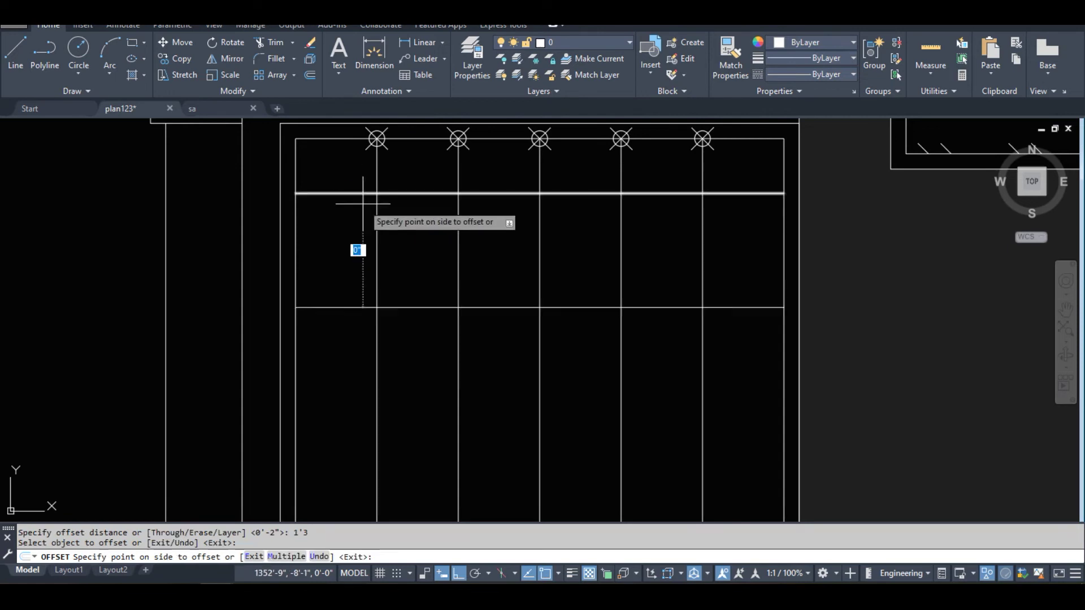
click(368, 266)
scroll(379, 271, down, 2)
key(Escape)
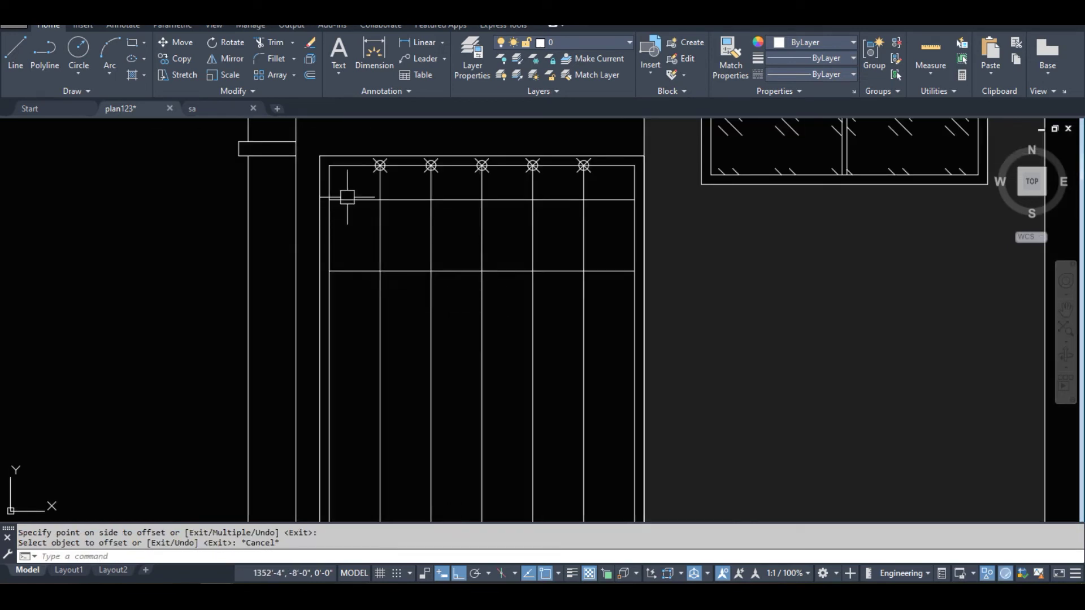
Copy the lower rail twice further down the door toward its bottom
click(347, 198)
key(Escape)
click(351, 271)
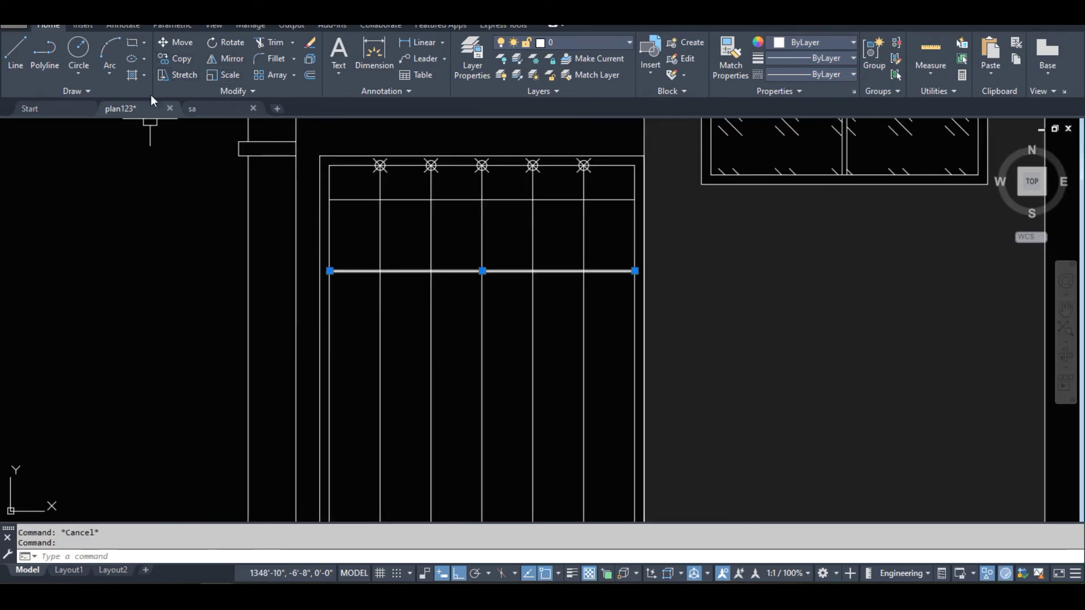
click(168, 59)
click(329, 199)
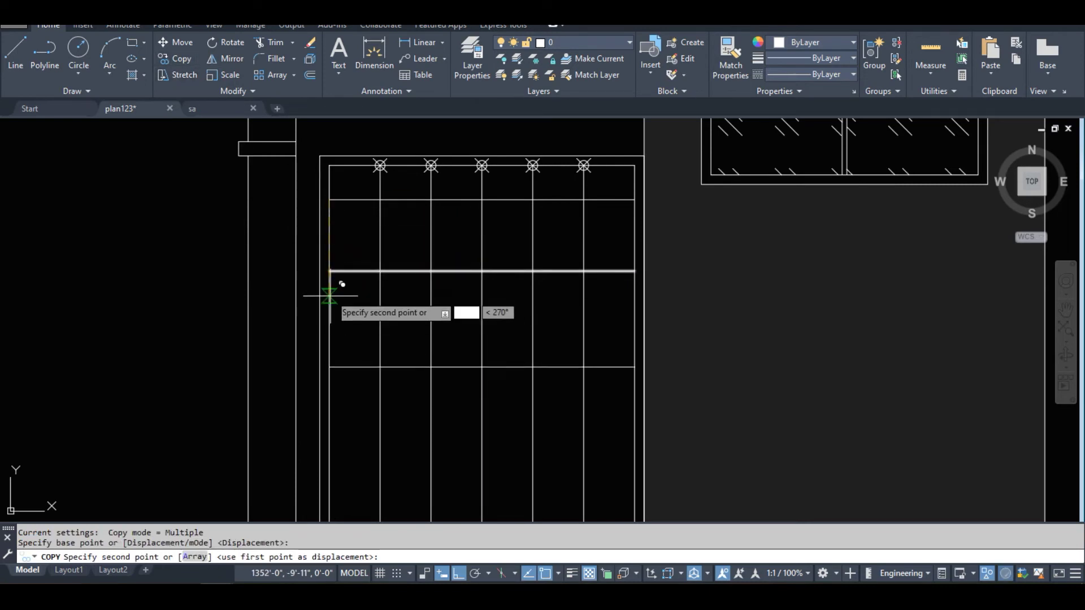
click(329, 342)
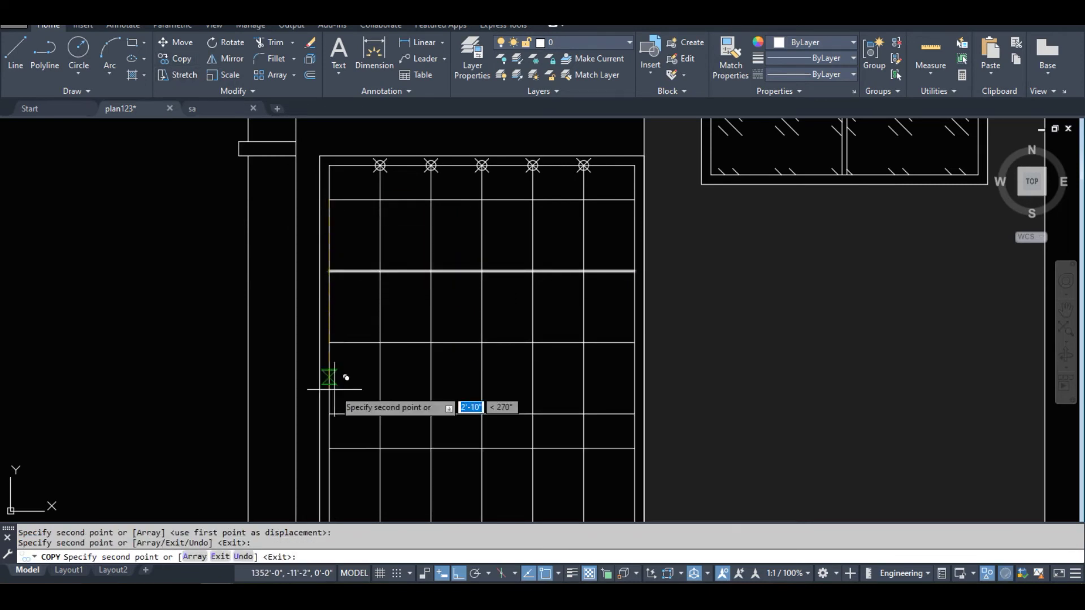
middle_drag(340, 433, 370, 331)
click(366, 311)
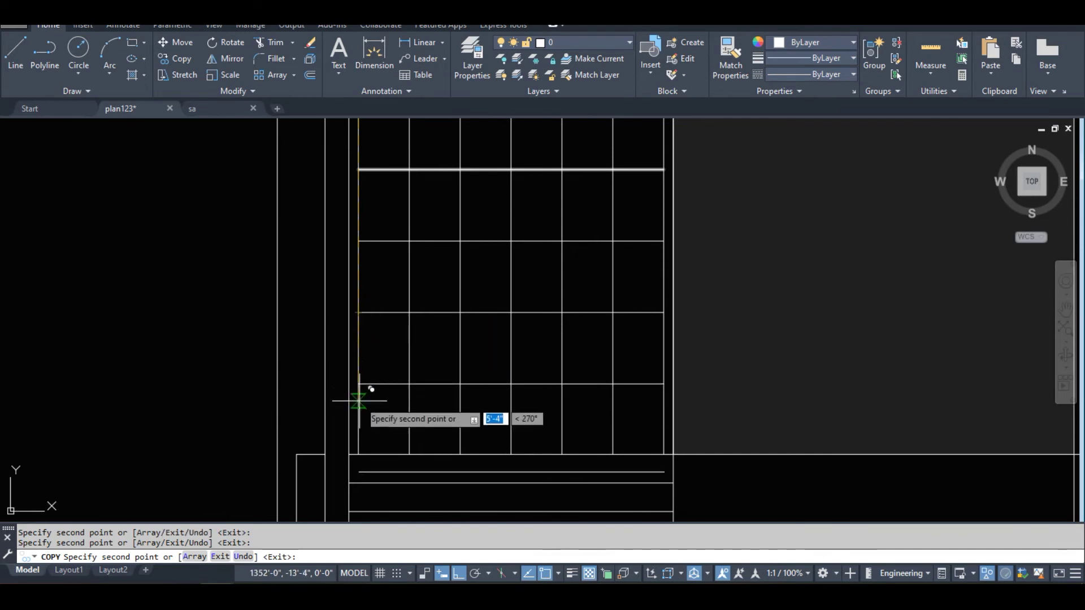
key(Escape)
Start copying a bottom grid rail, cancel it, and pan back to the door's top
scroll(362, 435, down, 2)
scroll(376, 407, up, 2)
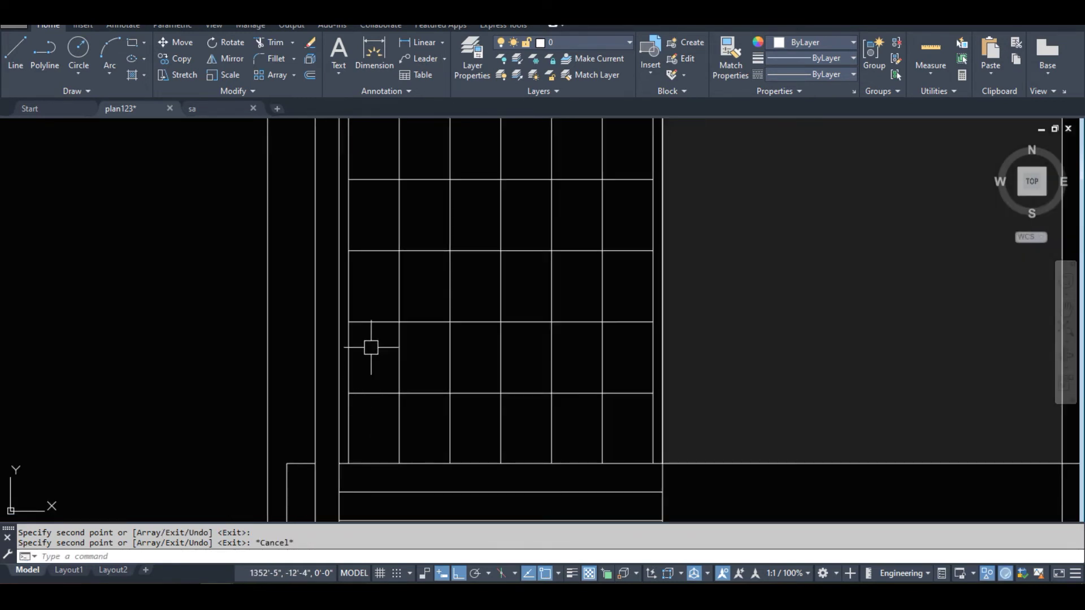
click(370, 393)
middle_drag(380, 445, 382, 431)
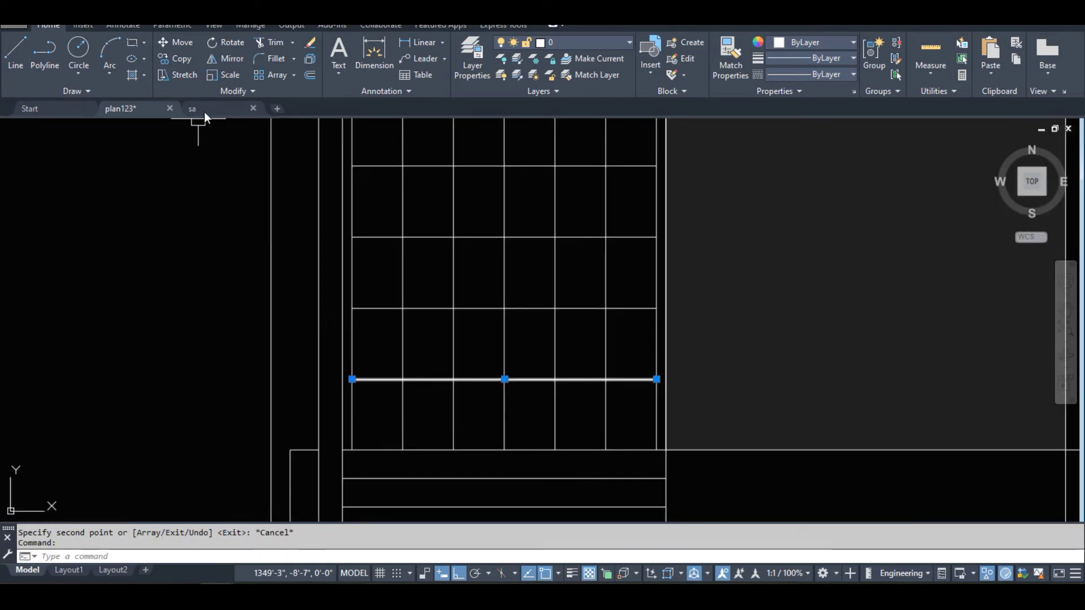
click(177, 62)
click(352, 308)
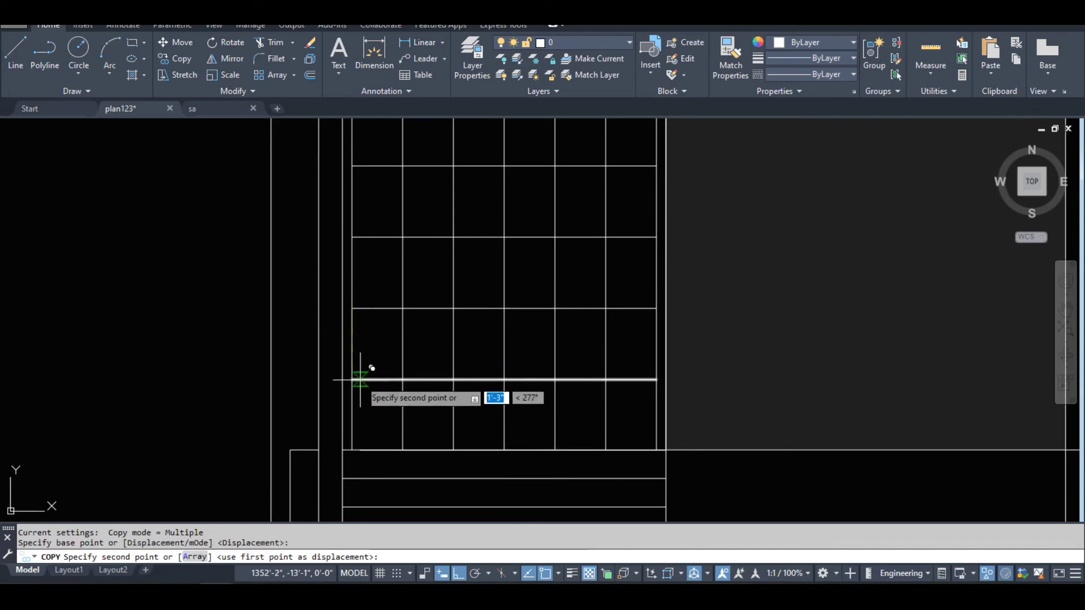
key(Escape)
scroll(352, 380, down, 5)
scroll(390, 376, up, 1)
scroll(400, 373, up, 3)
scroll(402, 354, up, 2)
middle_drag(407, 354, 408, 334)
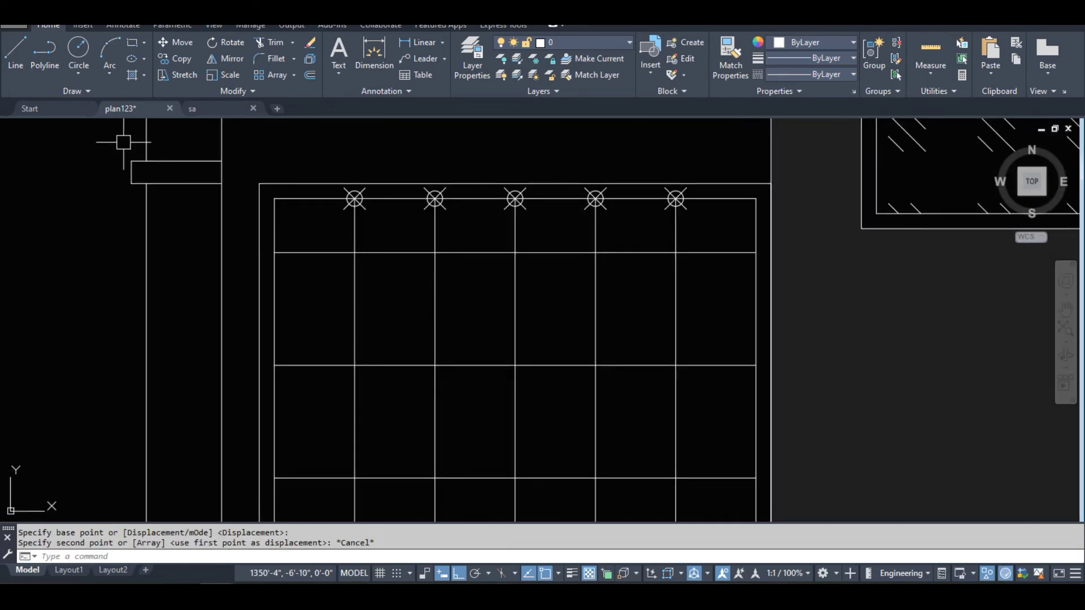
click(15, 59)
click(274, 253)
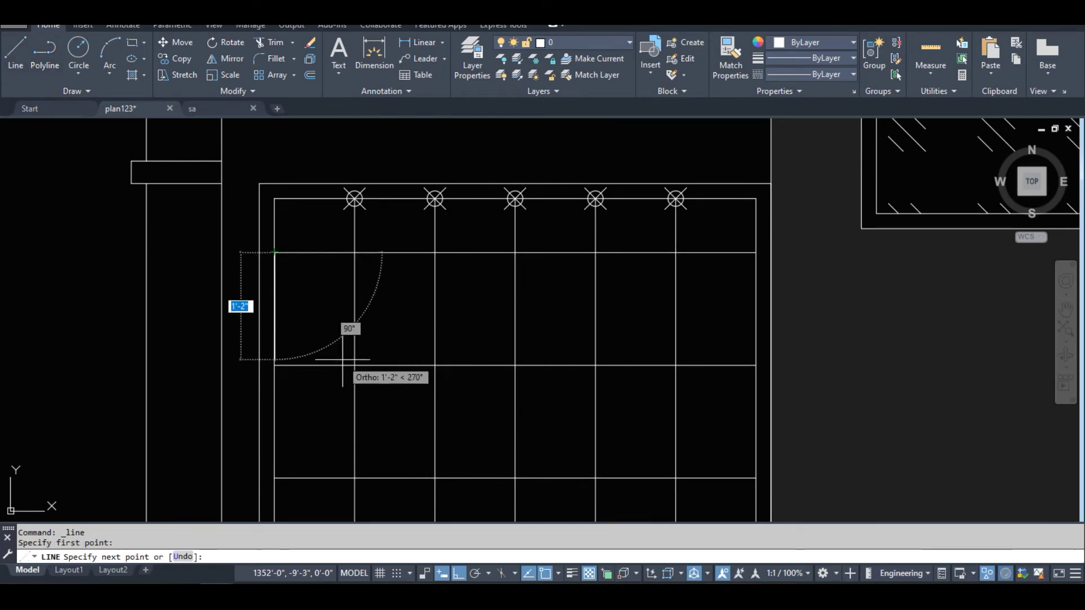
click(355, 365)
key(Return)
key(Return)
click(355, 253)
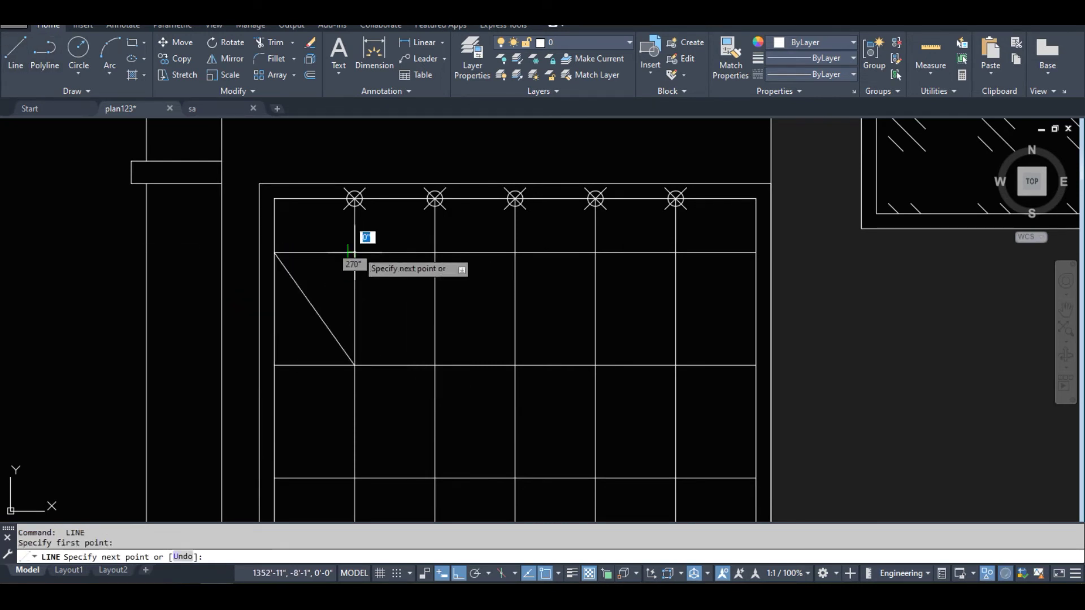
click(274, 365)
key(Escape)
scroll(339, 346, down, 3)
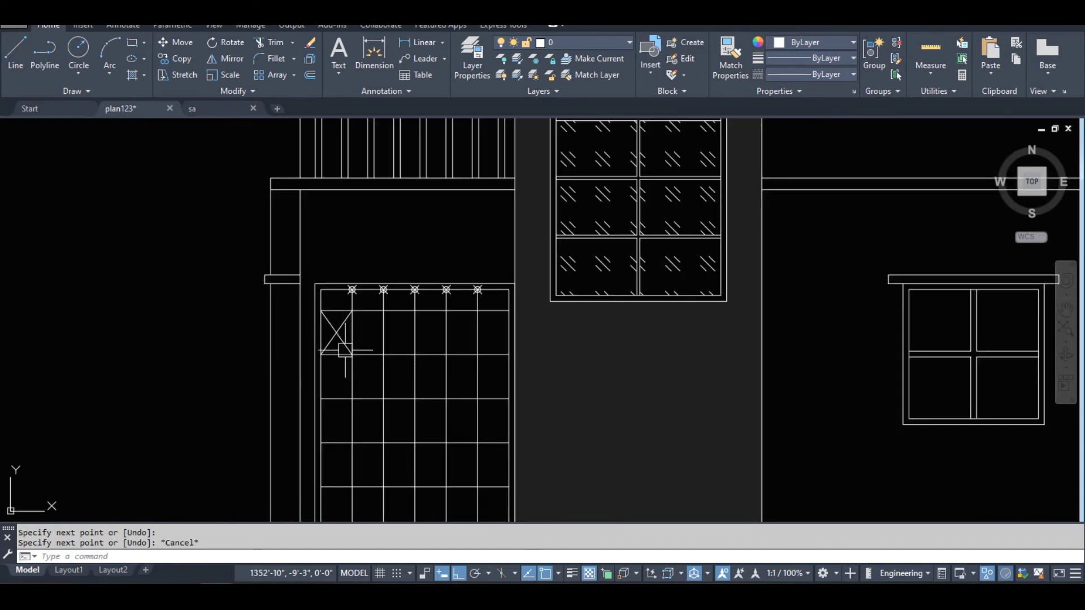
scroll(351, 357, up, 5)
click(359, 362)
click(311, 320)
scroll(324, 350, down, 5)
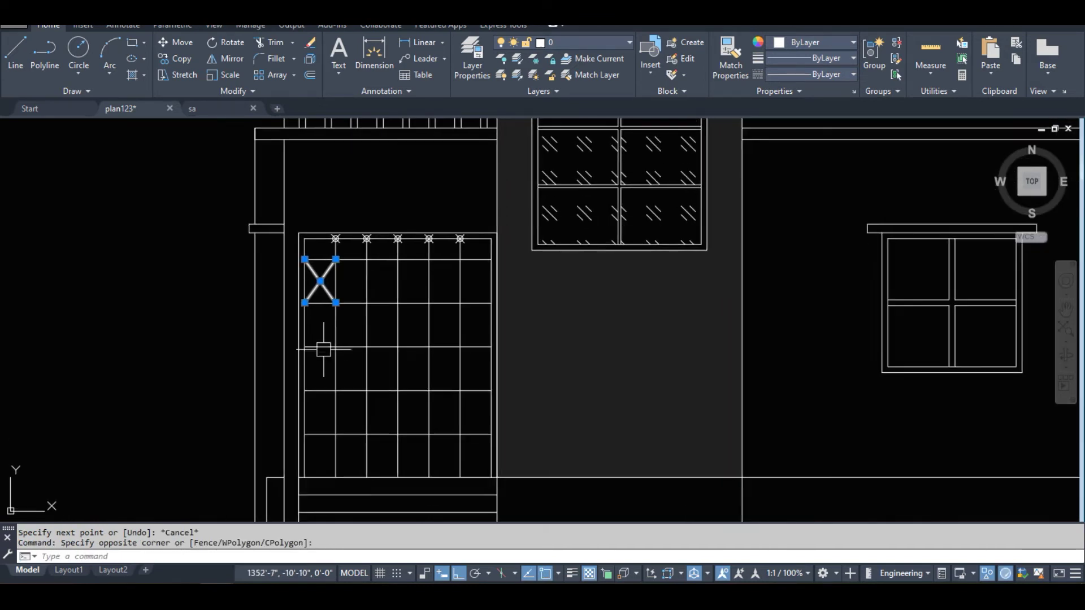
key(Escape)
scroll(330, 331, up, 2)
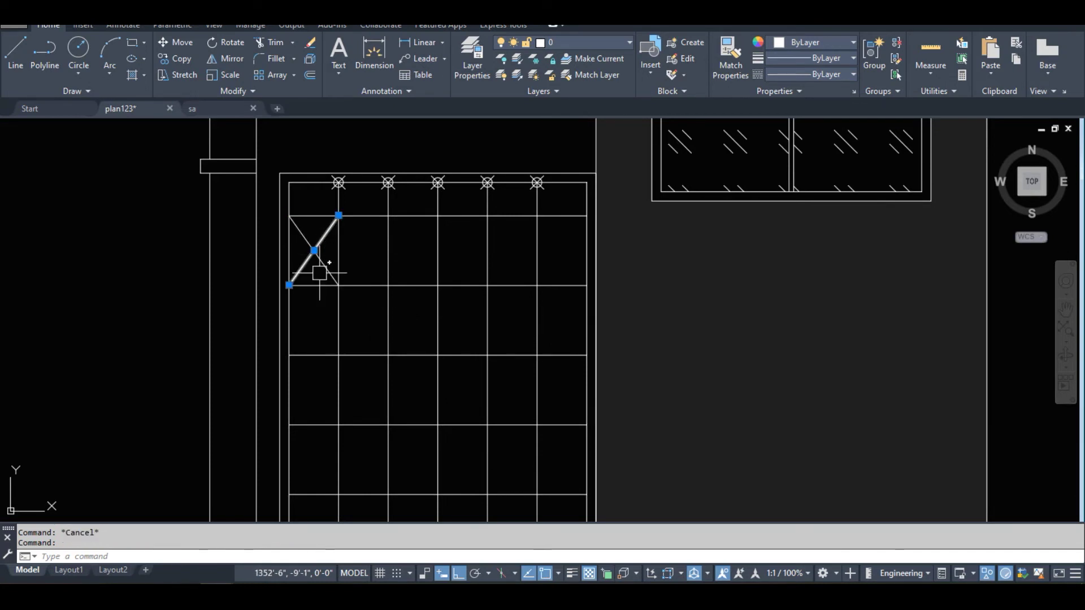
scroll(317, 283, up, 4)
key(Delete)
scroll(305, 288, down, 4)
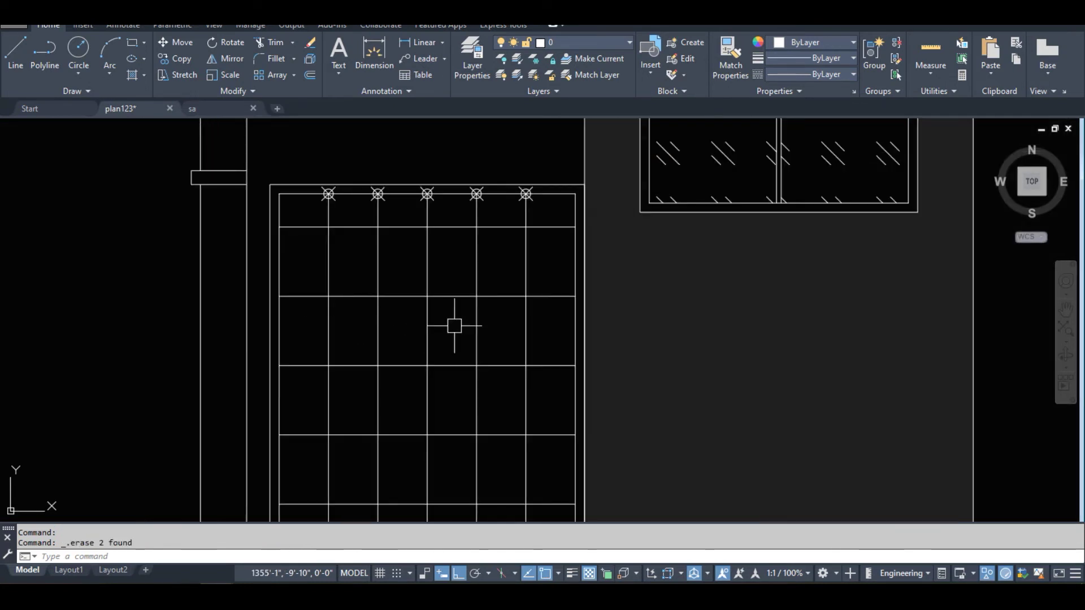
click(530, 323)
click(315, 339)
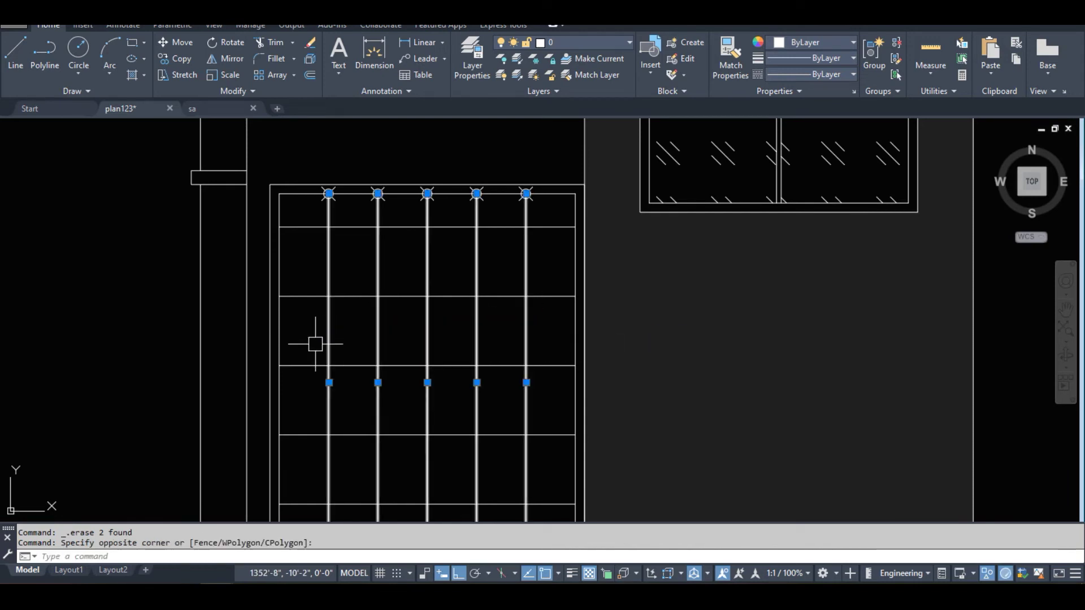
key(Escape)
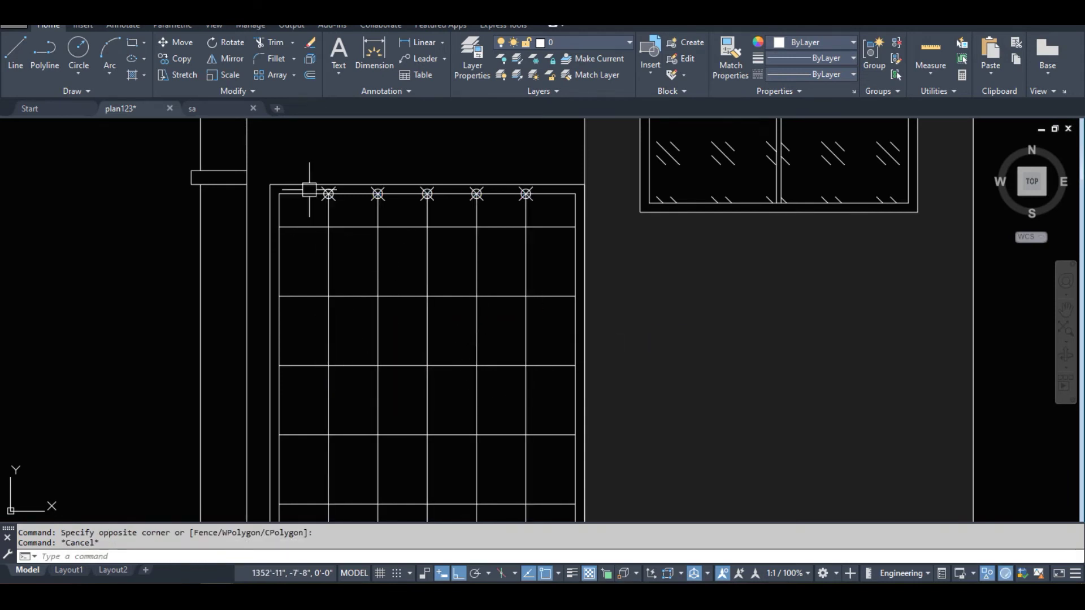
scroll(318, 196, up, 2)
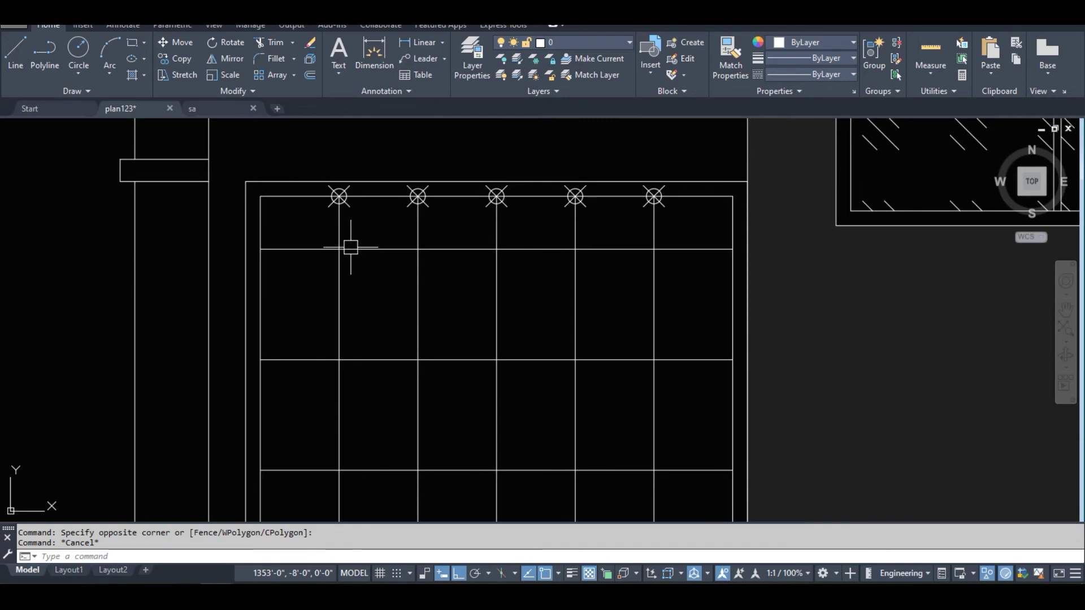
text(d)
key(Return)
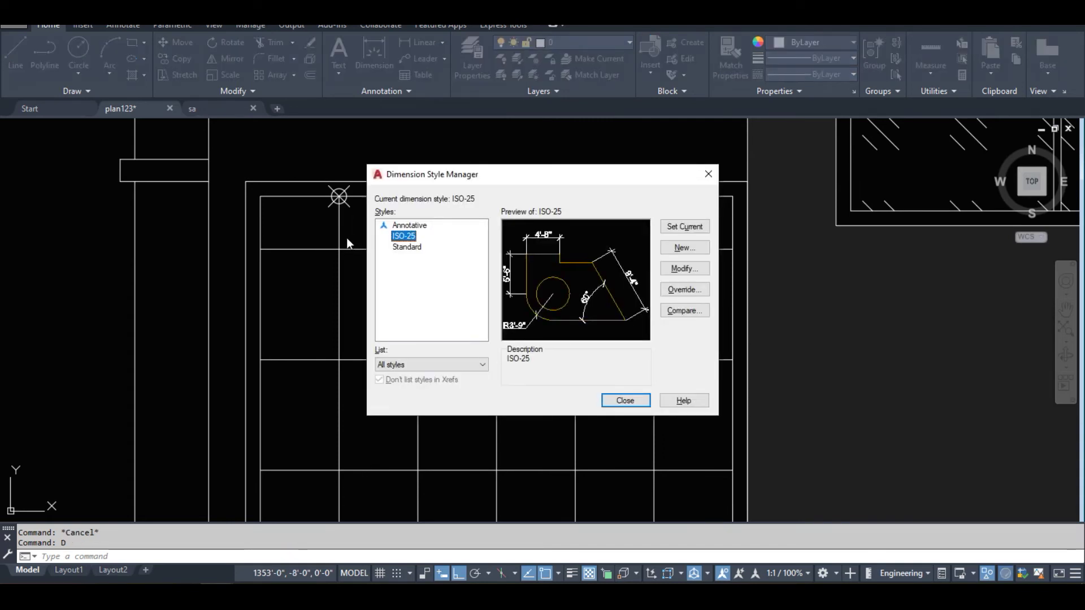
Close dimension style settings and DIV the door's top edge into 10 segments
key(Escape)
text(div)
key(Return)
click(376, 198)
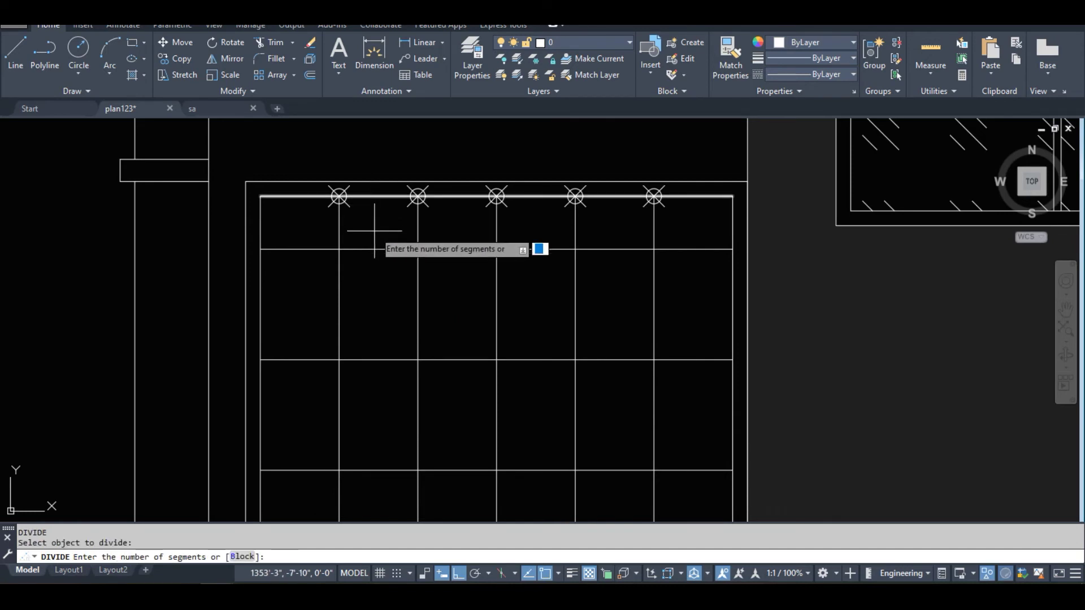
text(10)
key(Return)
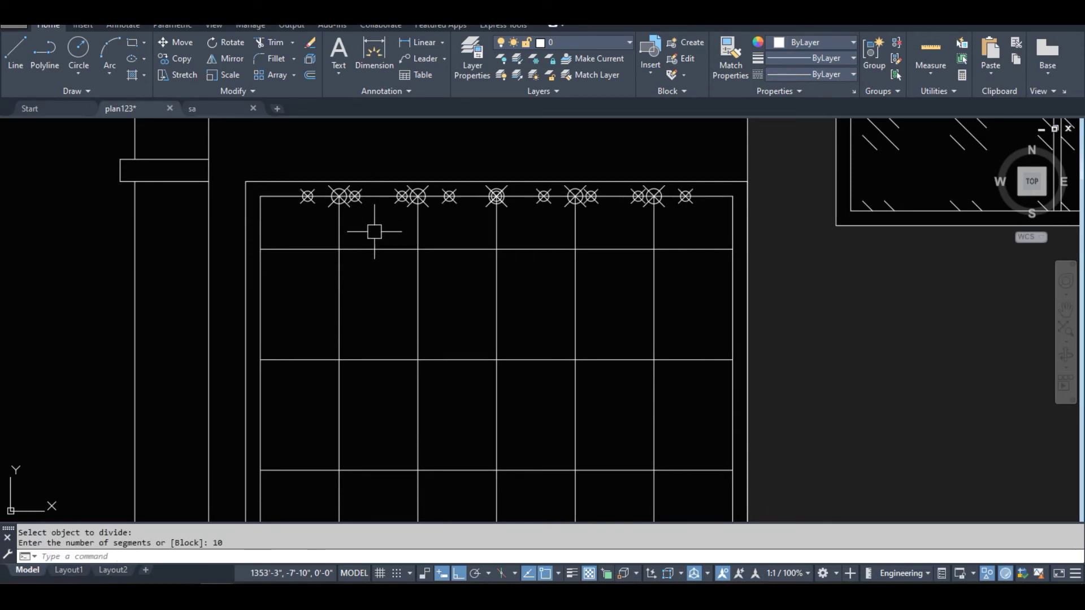
scroll(363, 221, up, 2)
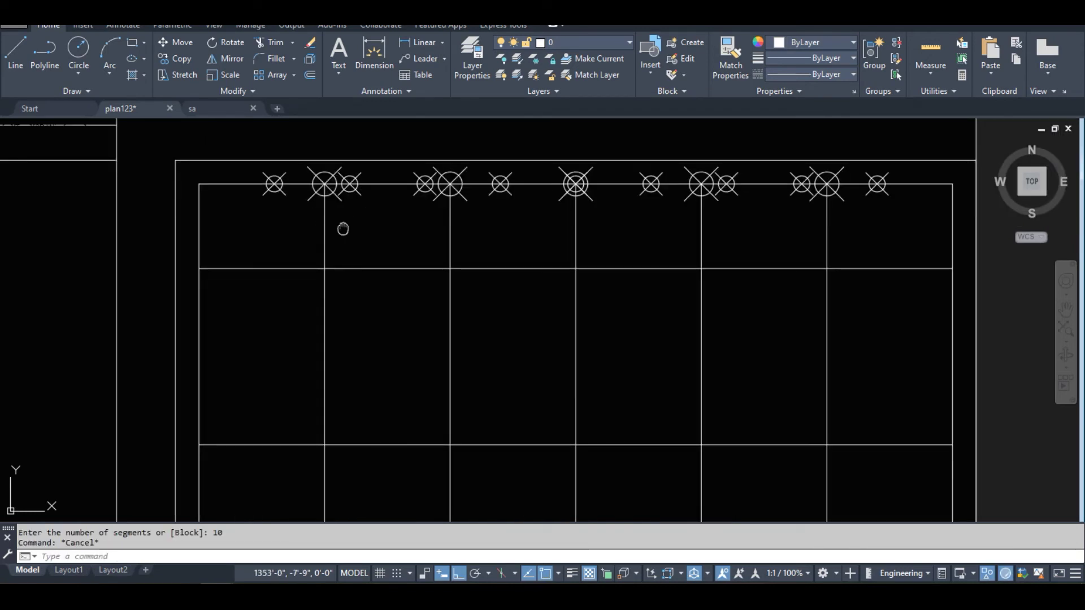
middle_drag(343, 228, 342, 210)
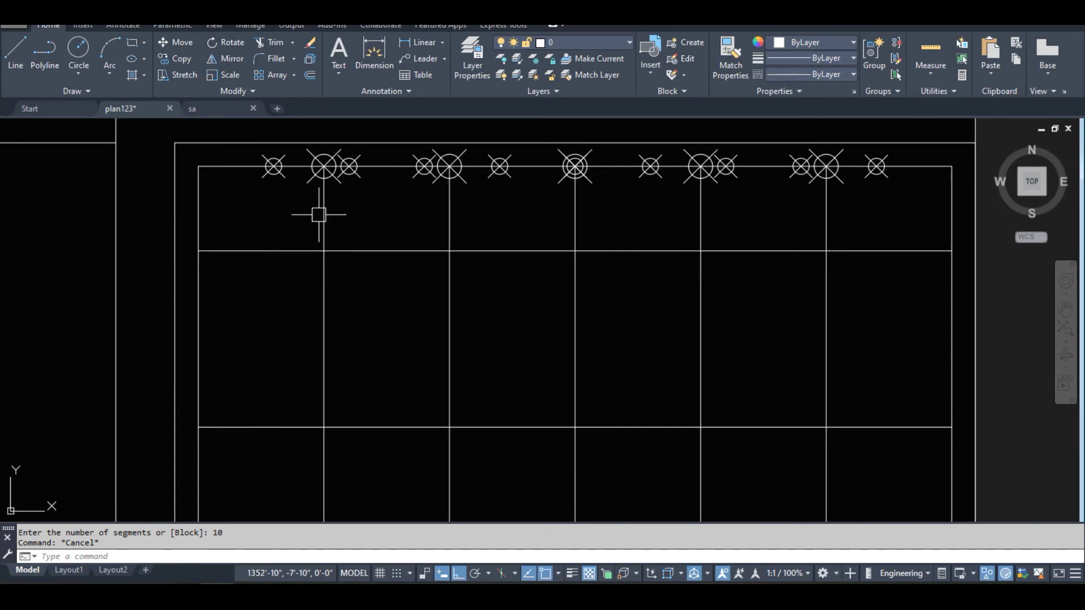
click(320, 215)
key(Escape)
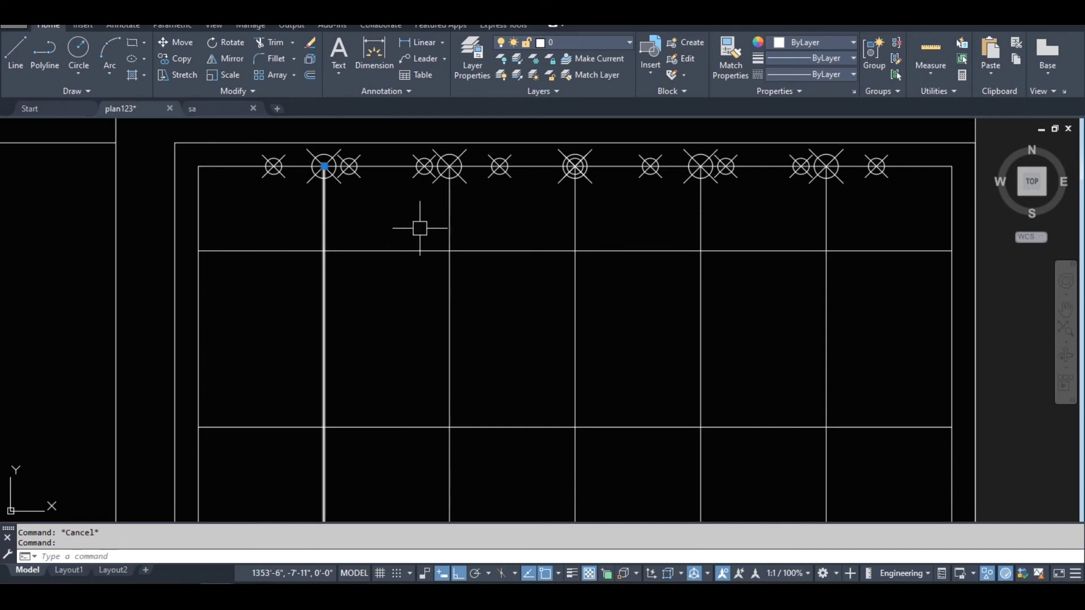
click(847, 207)
Window-select and delete four of the vertical grid bars
click(437, 218)
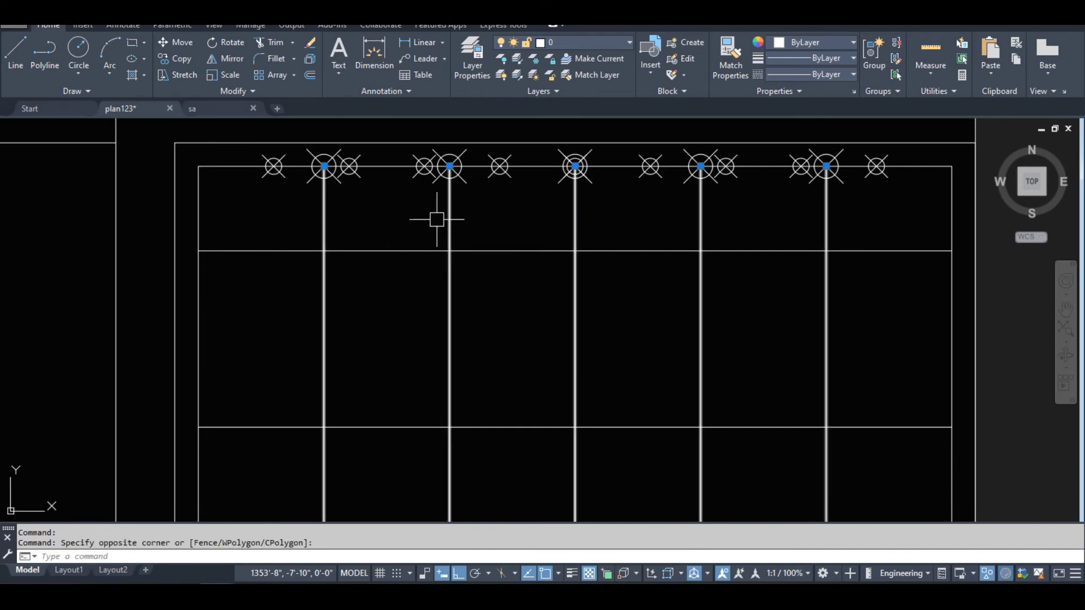
key(Escape)
click(873, 207)
click(436, 218)
key(Delete)
Move the remaining leftmost vertical bar onto the first point marker
click(373, 202)
click(292, 229)
click(177, 56)
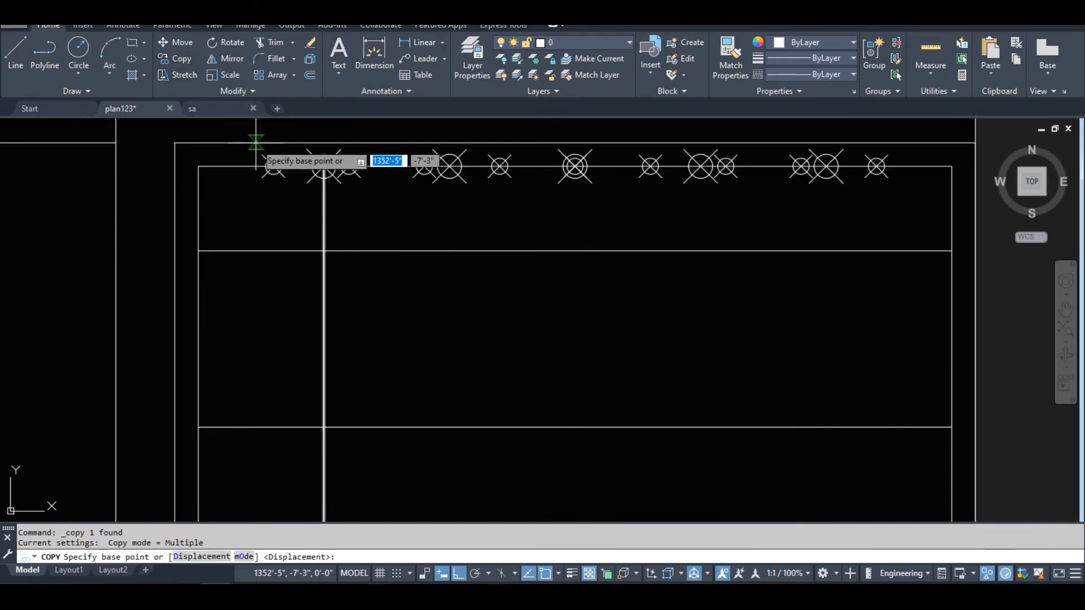
click(178, 43)
click(318, 202)
key(Return)
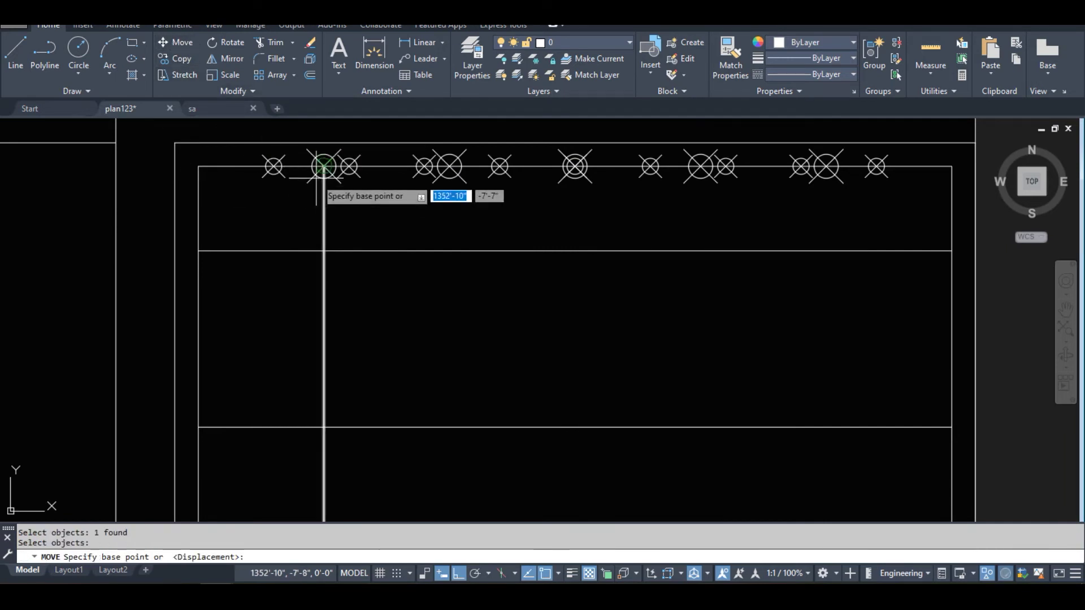
scroll(317, 170, up, 4)
click(347, 175)
click(220, 175)
scroll(284, 226, down, 5)
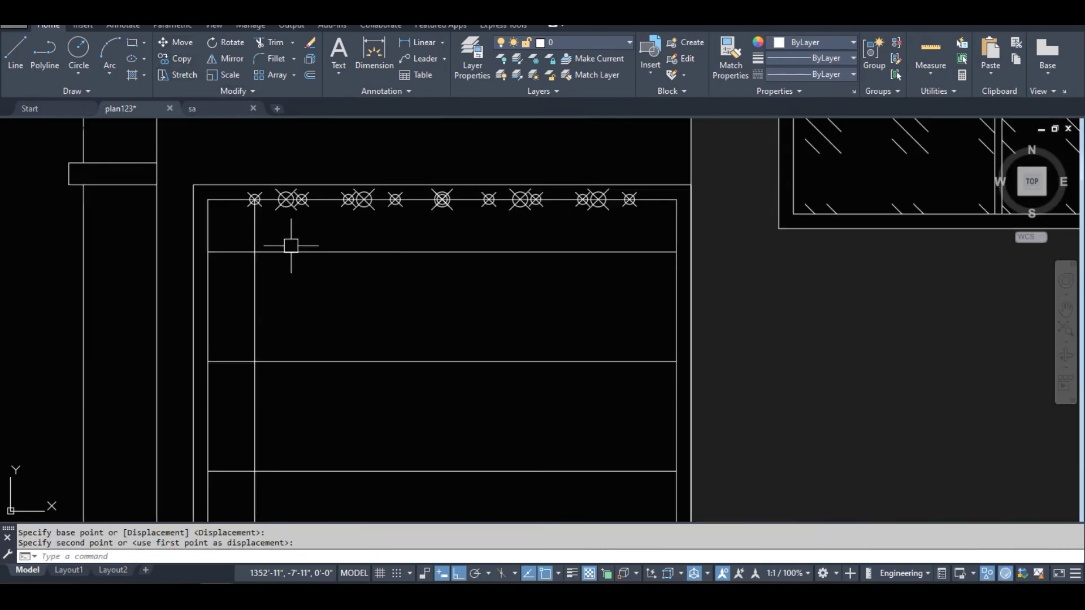
Copy the vertical bar to the next three division markers along the top edge
drag(288, 230, 239, 225)
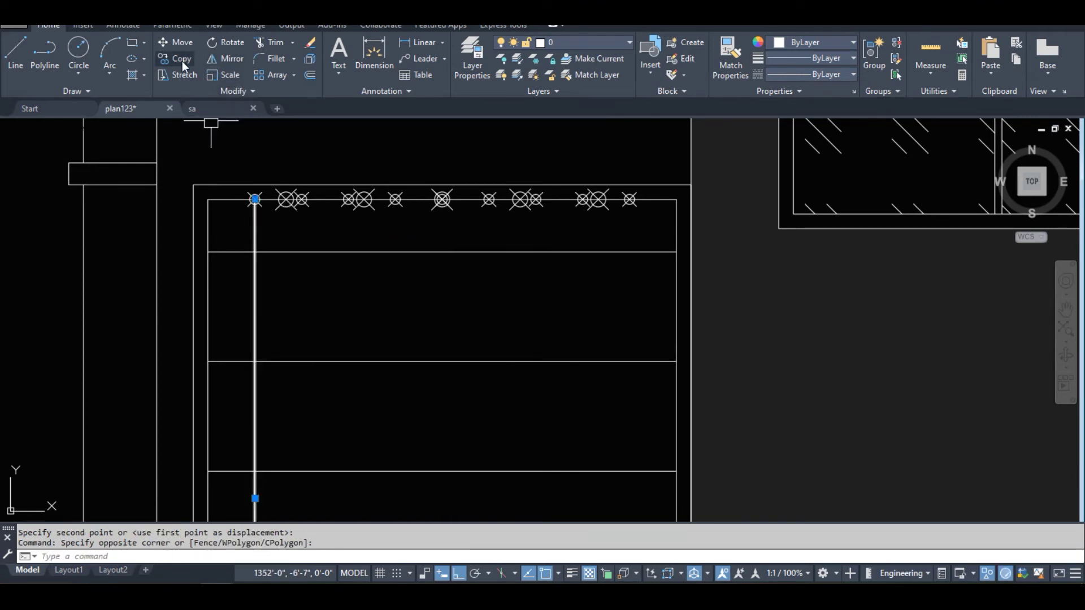
click(181, 59)
scroll(227, 184, up, 4)
click(286, 214)
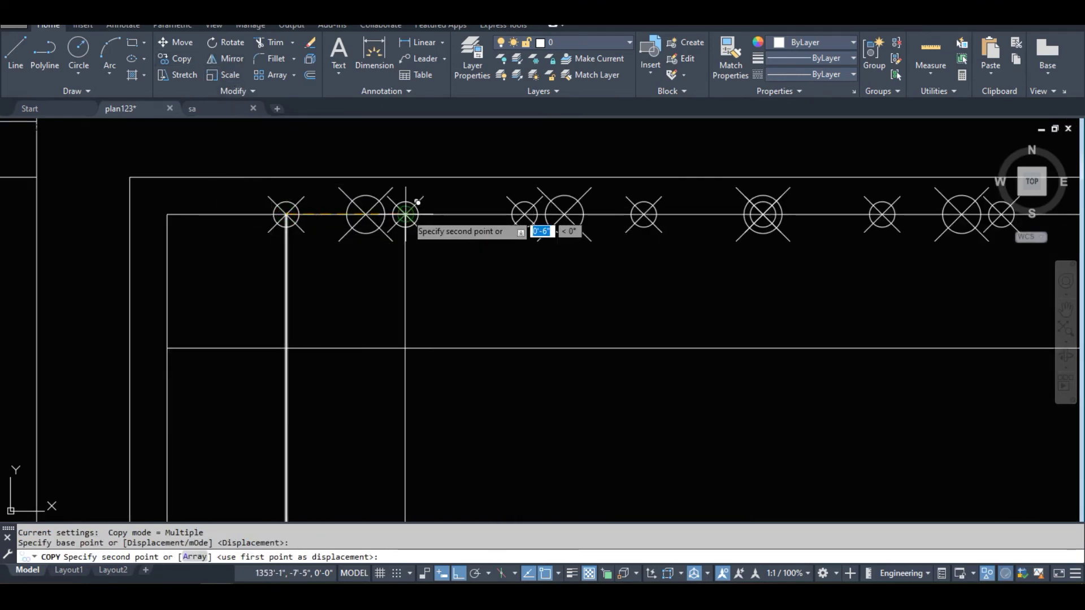
click(417, 202)
middle_drag(482, 259, 356, 262)
click(411, 204)
click(517, 216)
Place bar copies at the remaining four division markers and end the copy
middle_drag(635, 234, 442, 234)
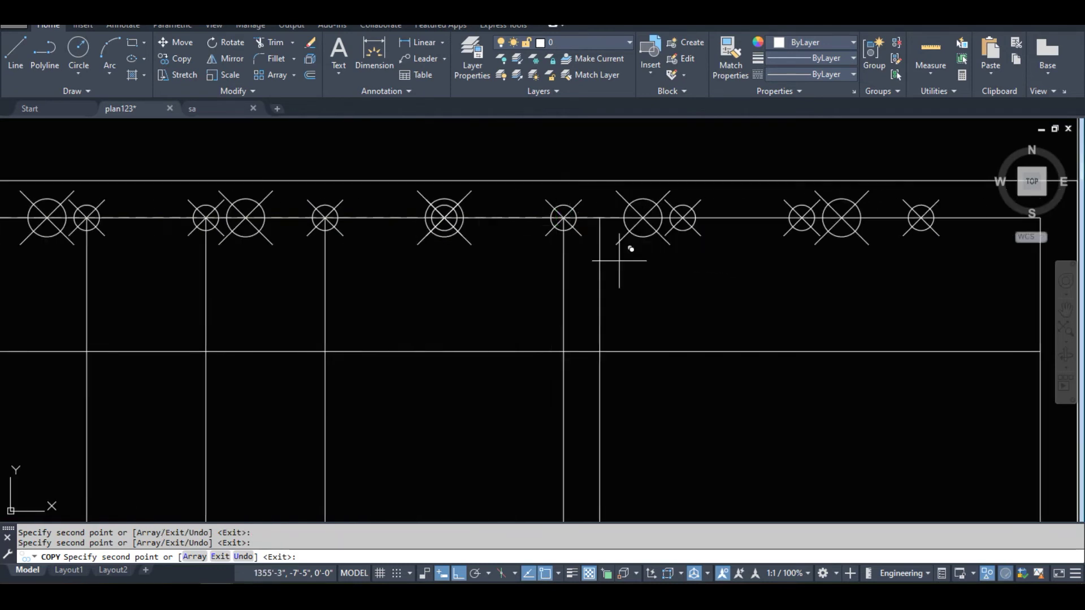
click(569, 225)
middle_drag(569, 224, 395, 239)
click(509, 232)
middle_drag(603, 269, 480, 280)
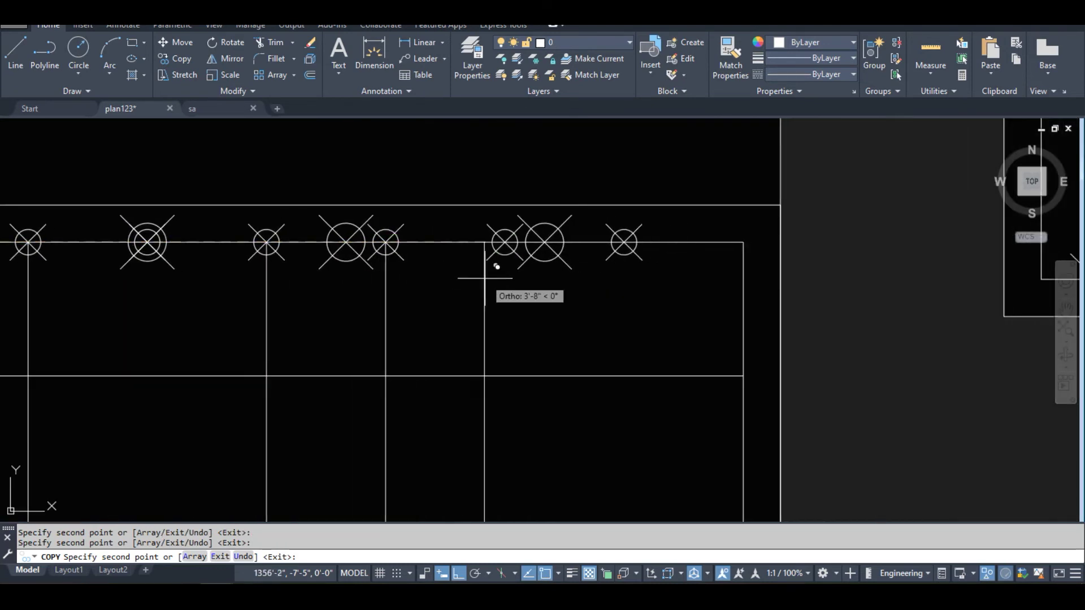
click(505, 242)
click(624, 242)
scroll(632, 281, down, 5)
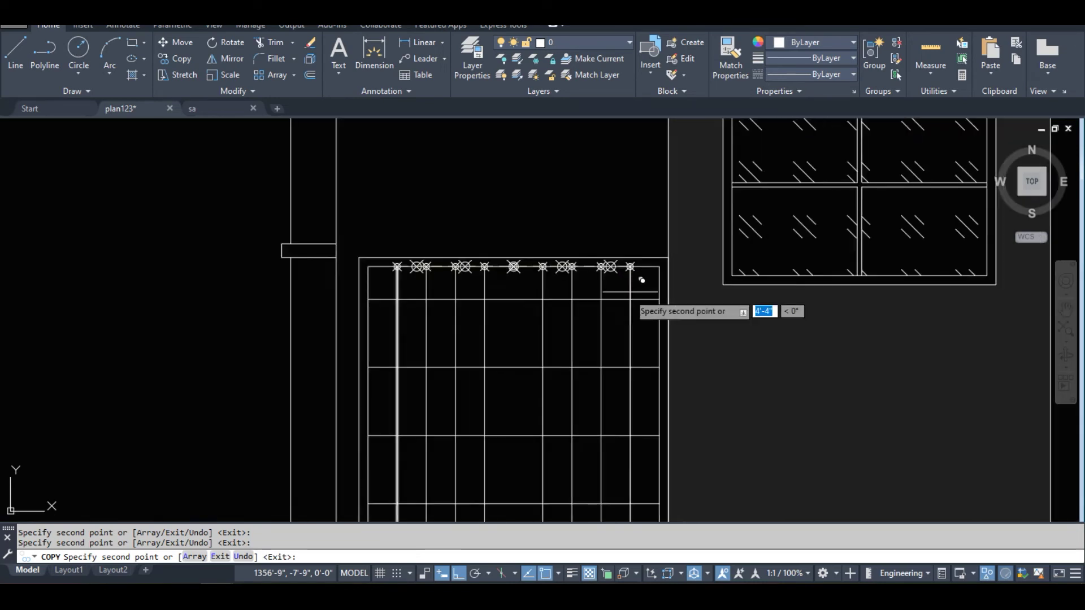
key(Escape)
Hide the point markers via PTYPE, then frame the upper bays and start a brace line
text(ptype)
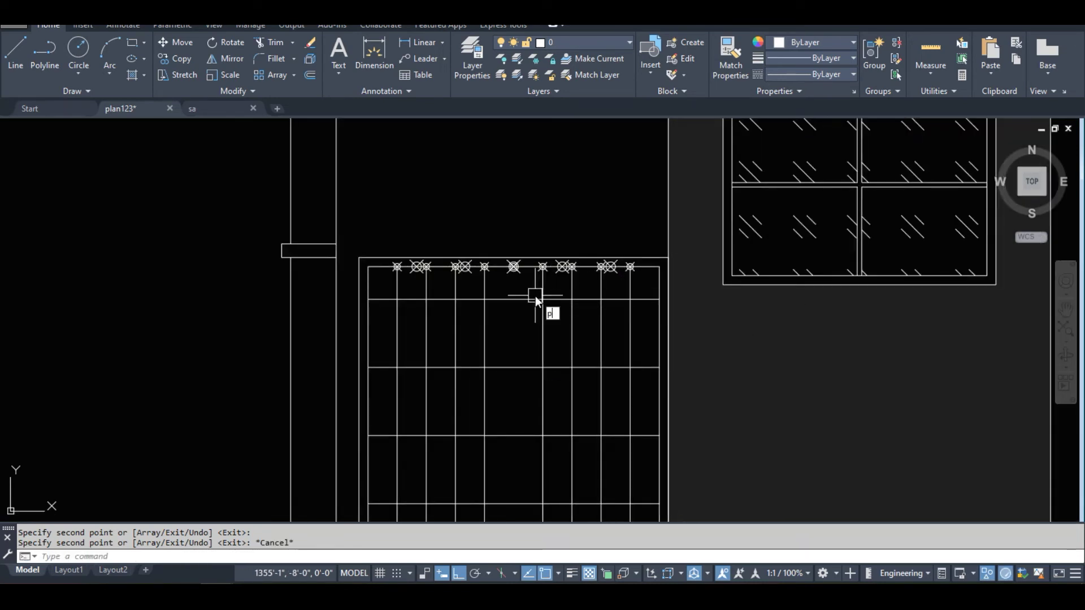
key(Return)
click(488, 390)
middle_drag(516, 284, 479, 198)
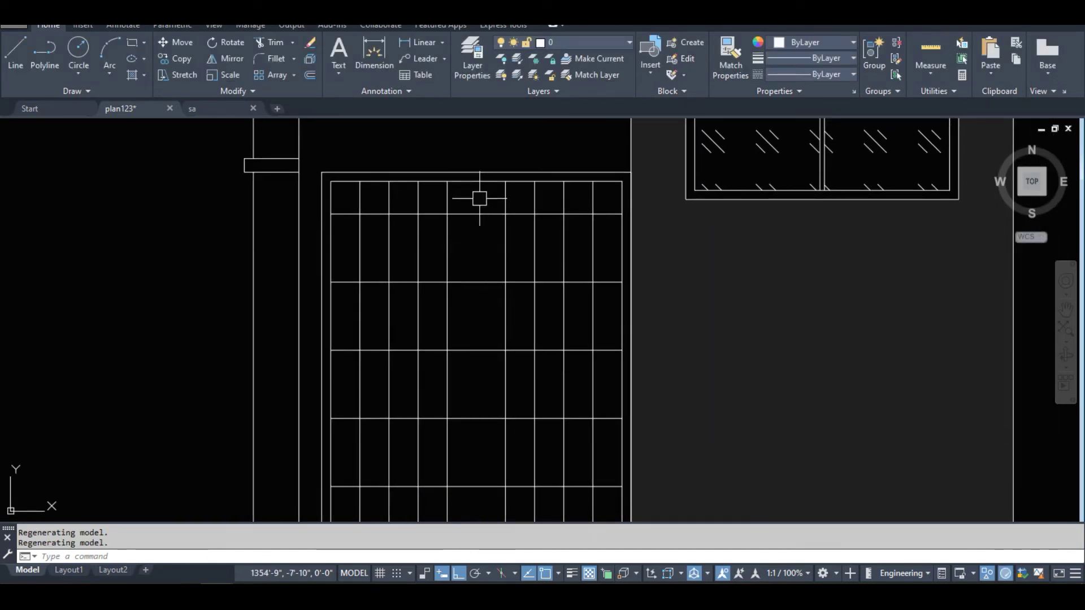
scroll(479, 198, up, 2)
scroll(482, 203, down, 2)
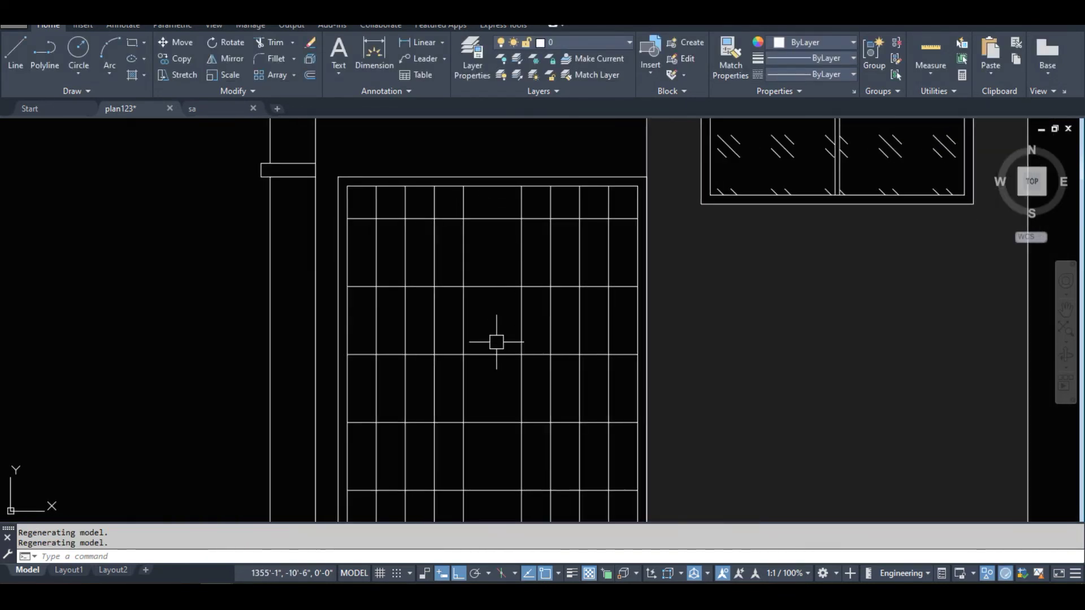
scroll(477, 305, down, 2)
scroll(431, 217, up, 2)
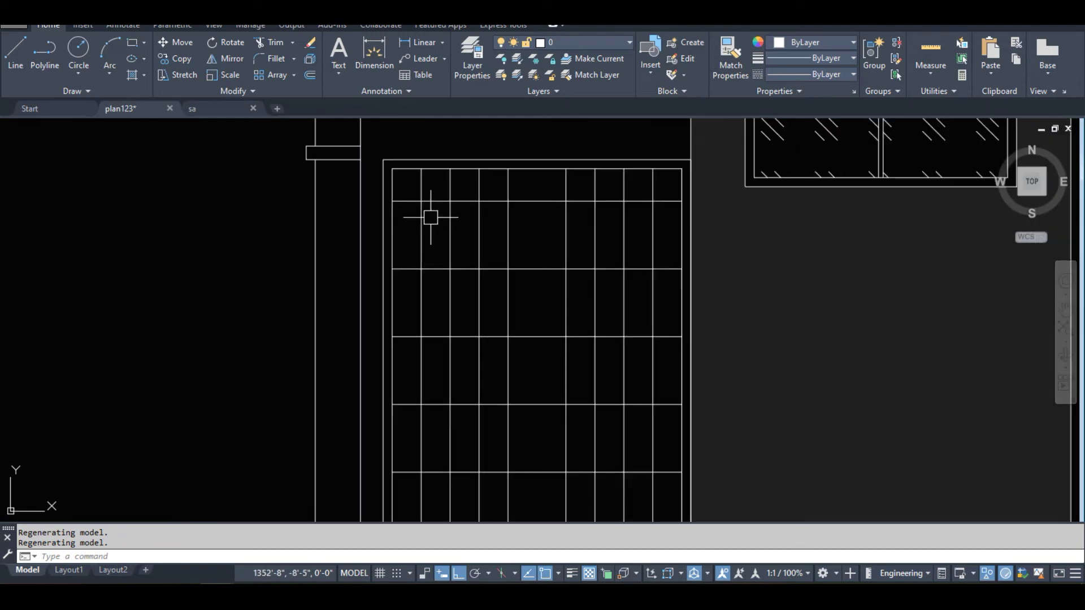
click(20, 62)
scroll(387, 199, up, 3)
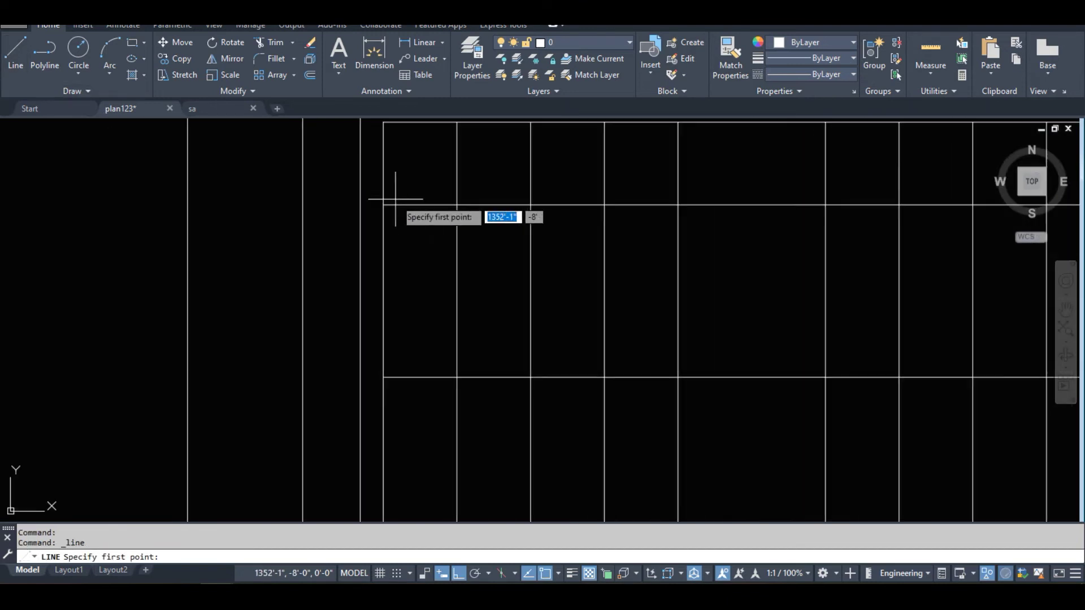
Draw two crossing diagonals as an X brace in the first bay of the left door panel
click(384, 205)
click(458, 377)
key(Return)
key(Return)
click(435, 199)
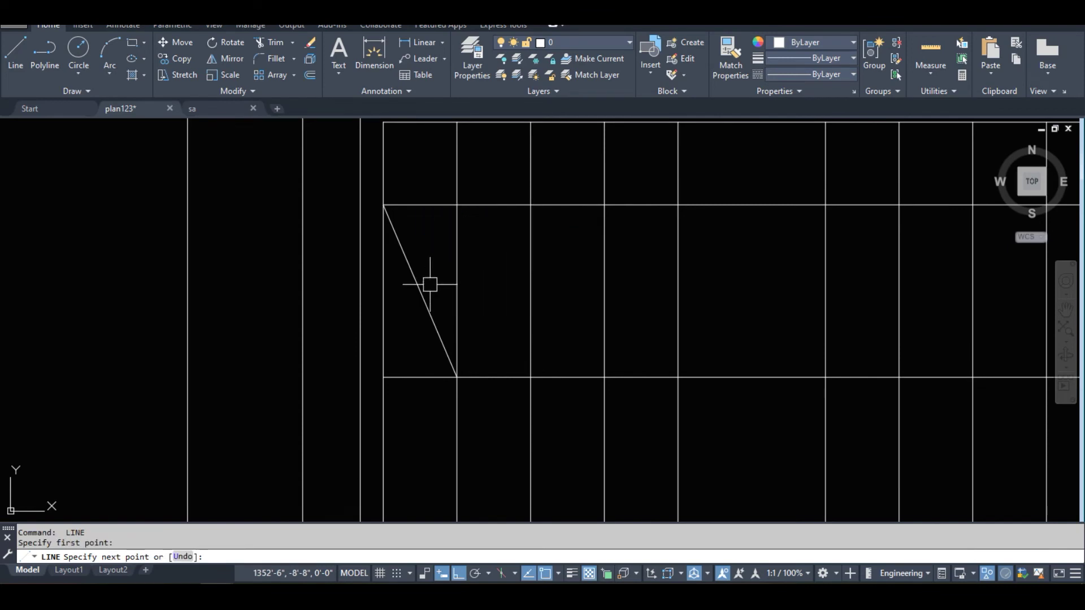
key(Escape)
key(Return)
click(456, 206)
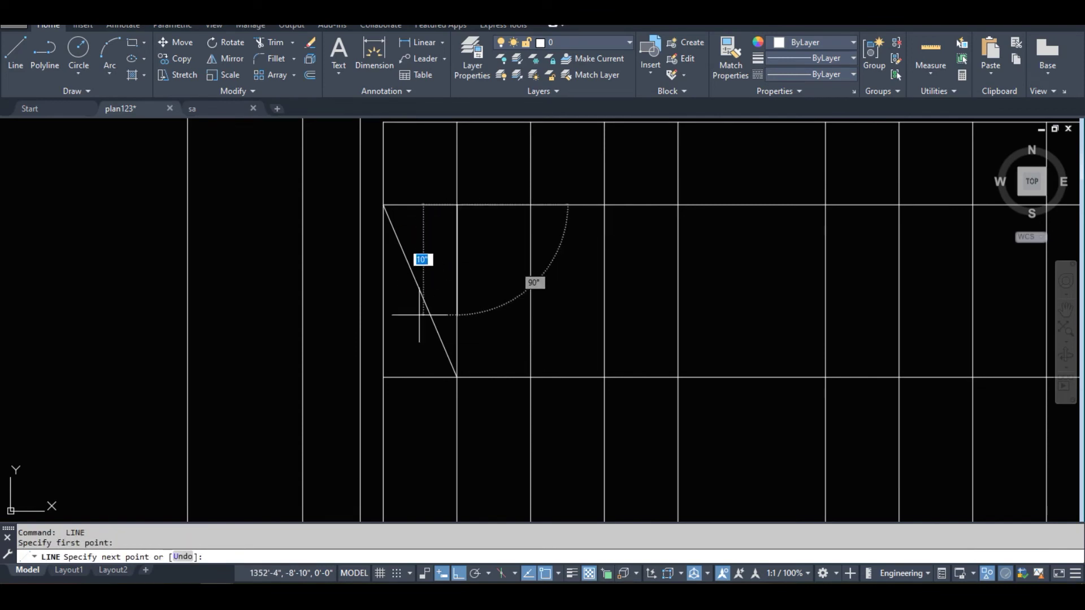
click(383, 374)
key(Return)
Copy the X brace into the remaining left-panel bays and the four right-panel bays
click(445, 315)
click(419, 278)
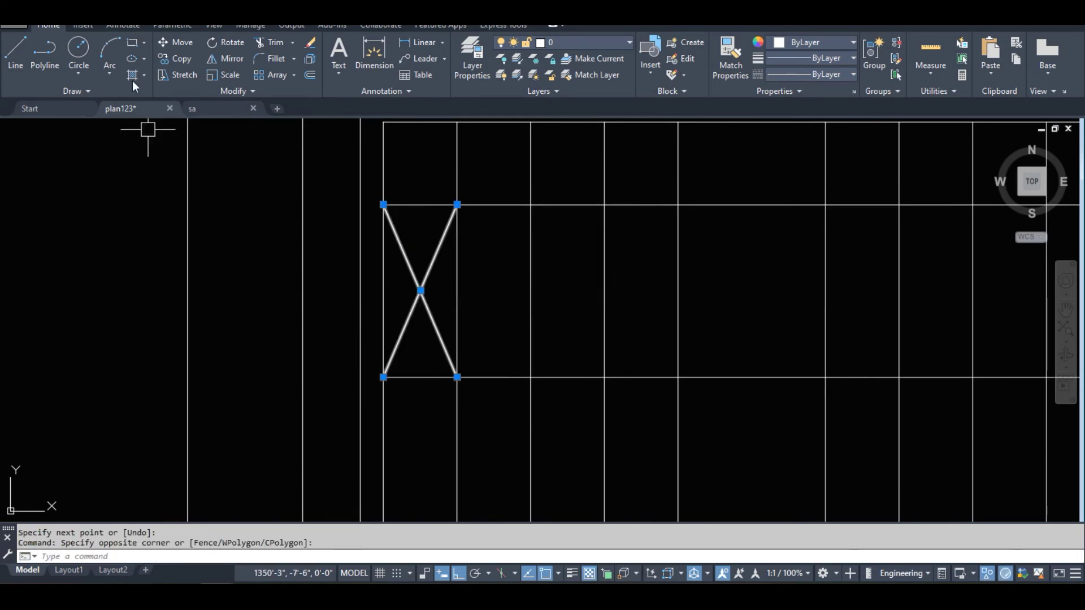
click(176, 59)
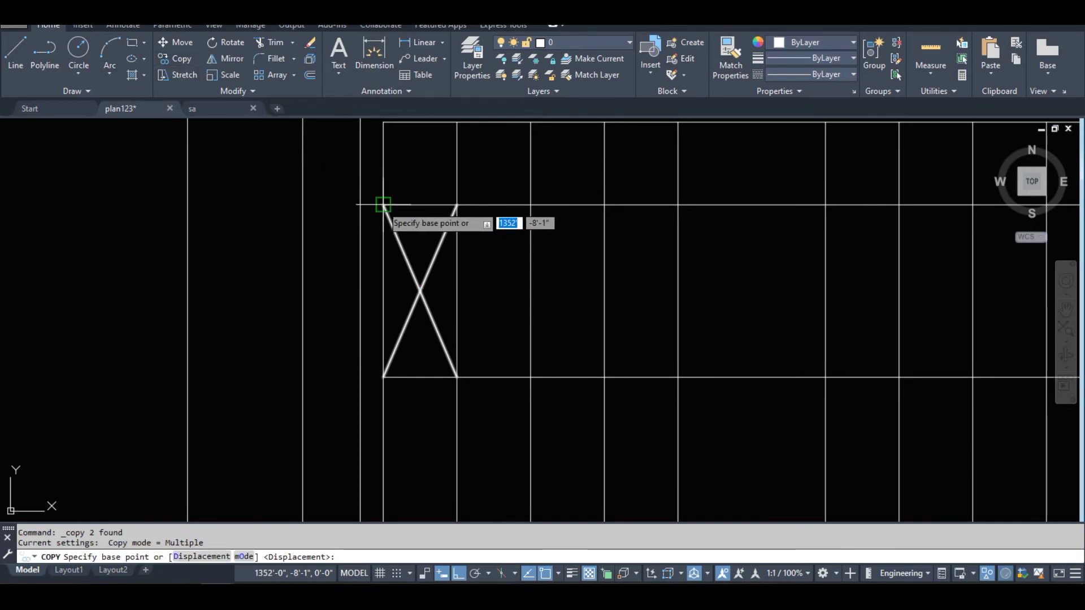
click(384, 204)
click(457, 205)
click(530, 205)
click(603, 205)
middle_drag(700, 260, 286, 308)
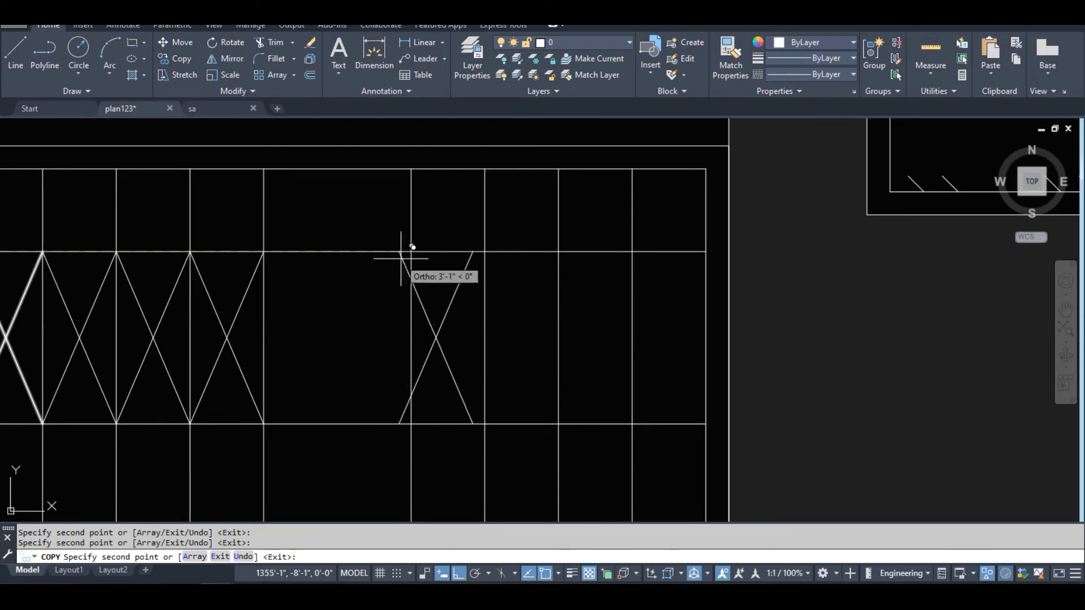
click(411, 251)
click(485, 252)
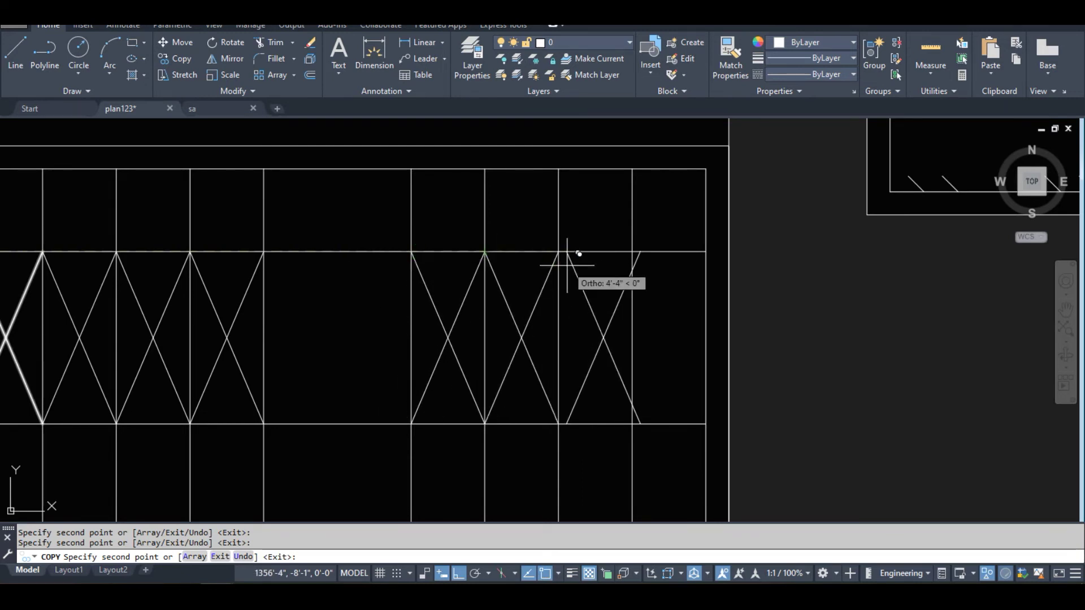
click(557, 252)
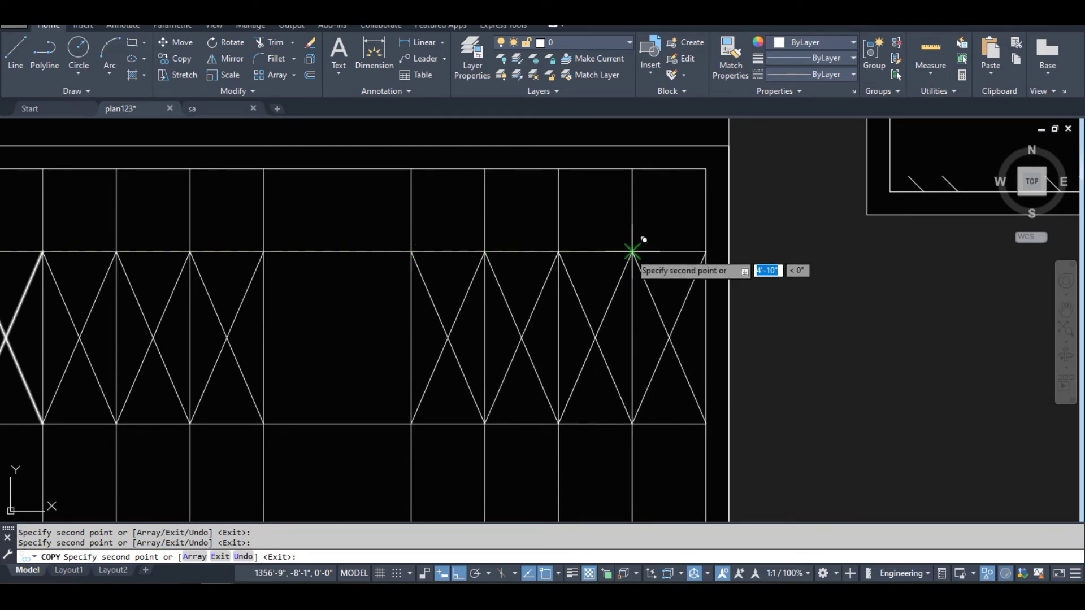
click(632, 251)
scroll(606, 266, down, 3)
key(Return)
scroll(478, 344, up, 1)
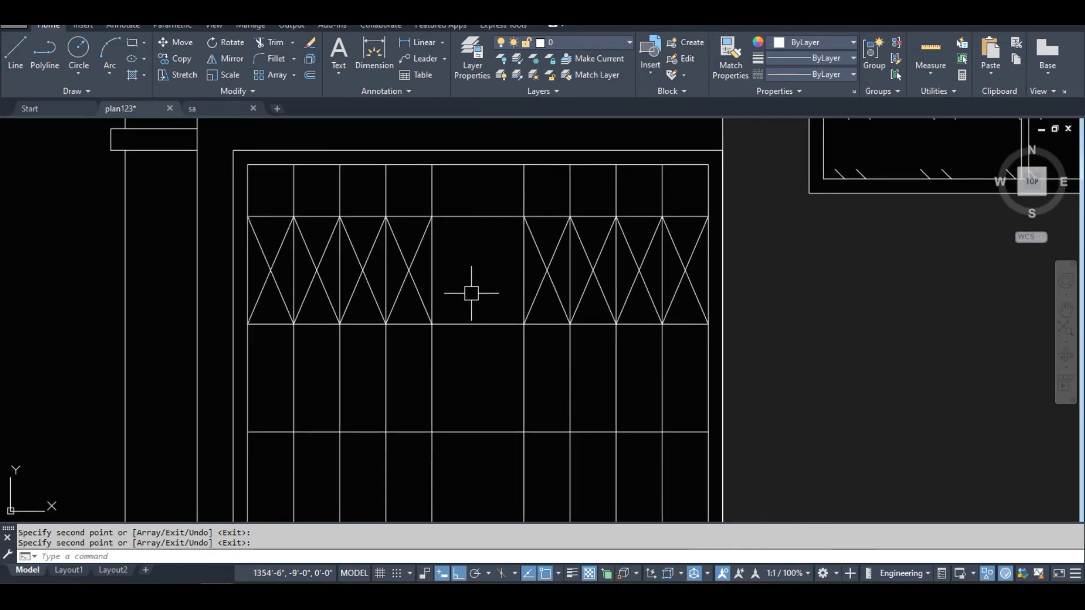
Select the braced row of X braces and rails, excluding the middle bay lines
click(218, 208)
click(719, 308)
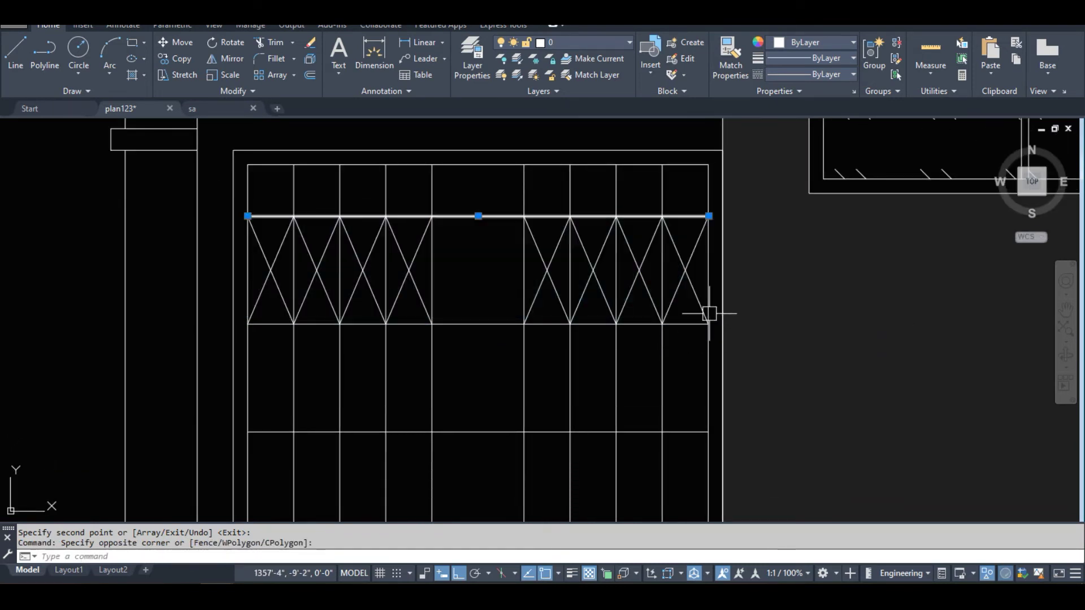
key(Escape)
click(230, 212)
key(Escape)
click(205, 197)
click(717, 362)
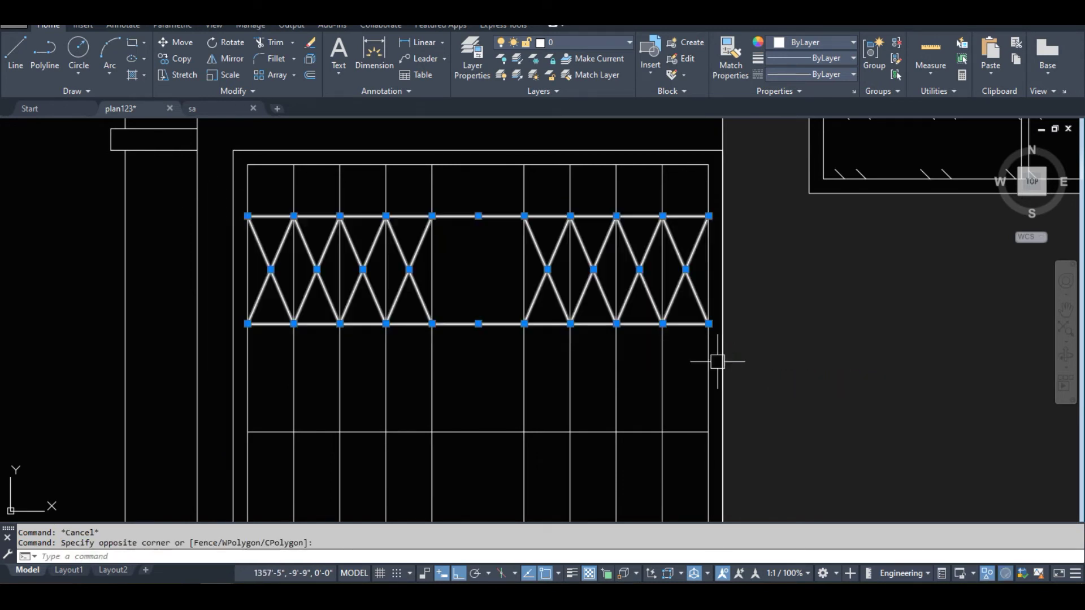
shift+click(499, 365)
shift+click(471, 226)
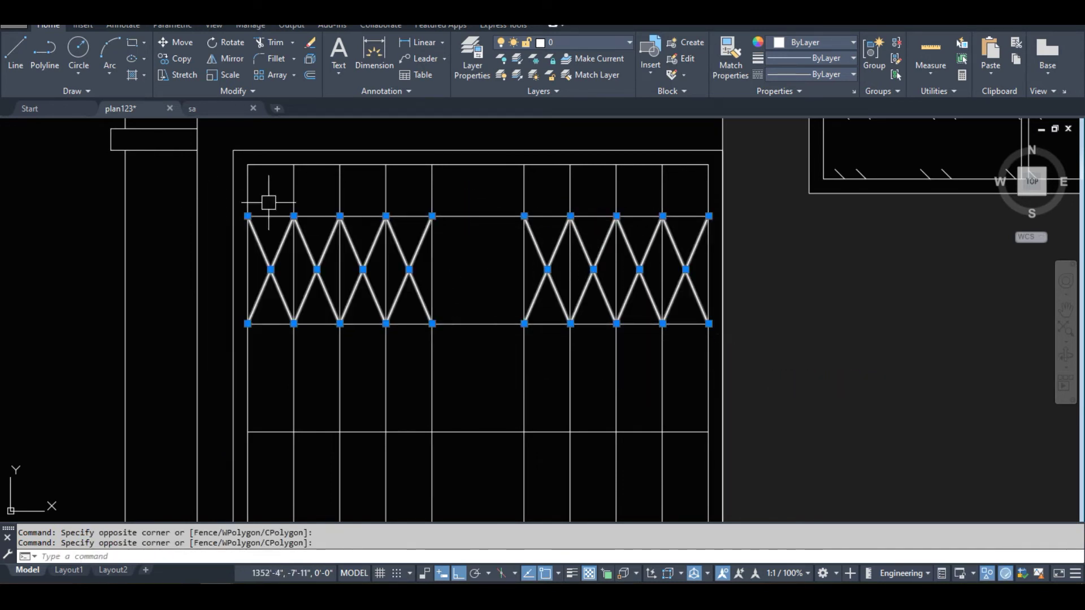
Copy the braced row down into the two lower rows of the door
click(178, 58)
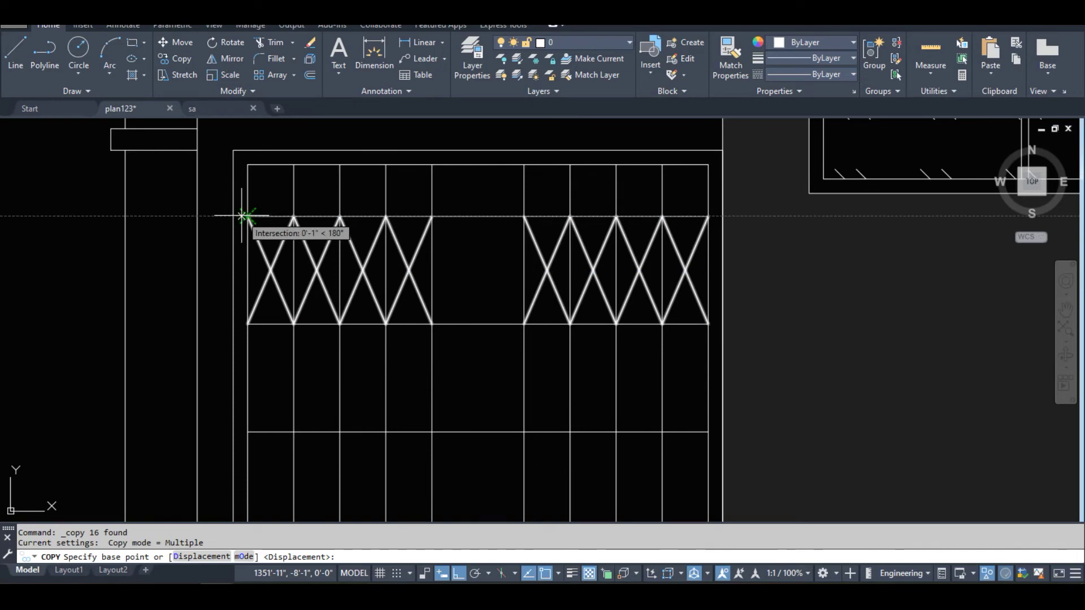
scroll(243, 218, up, 5)
click(243, 203)
scroll(272, 209, down, 6)
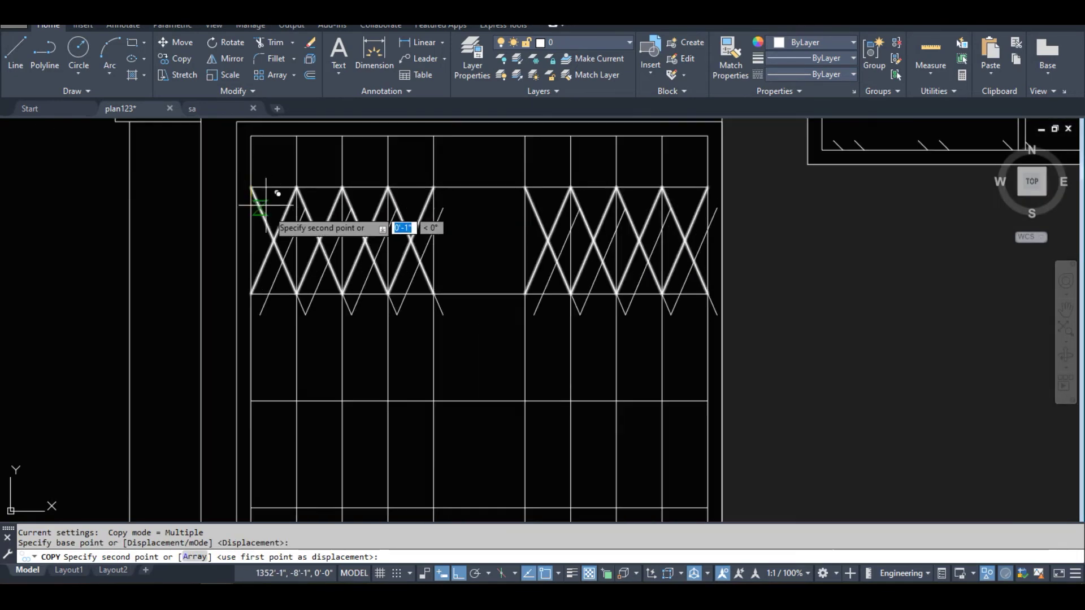
scroll(262, 305, up, 3)
click(247, 278)
scroll(257, 254, down, 2)
scroll(249, 339, down, 2)
scroll(243, 316, up, 4)
click(247, 404)
scroll(291, 327, down, 2)
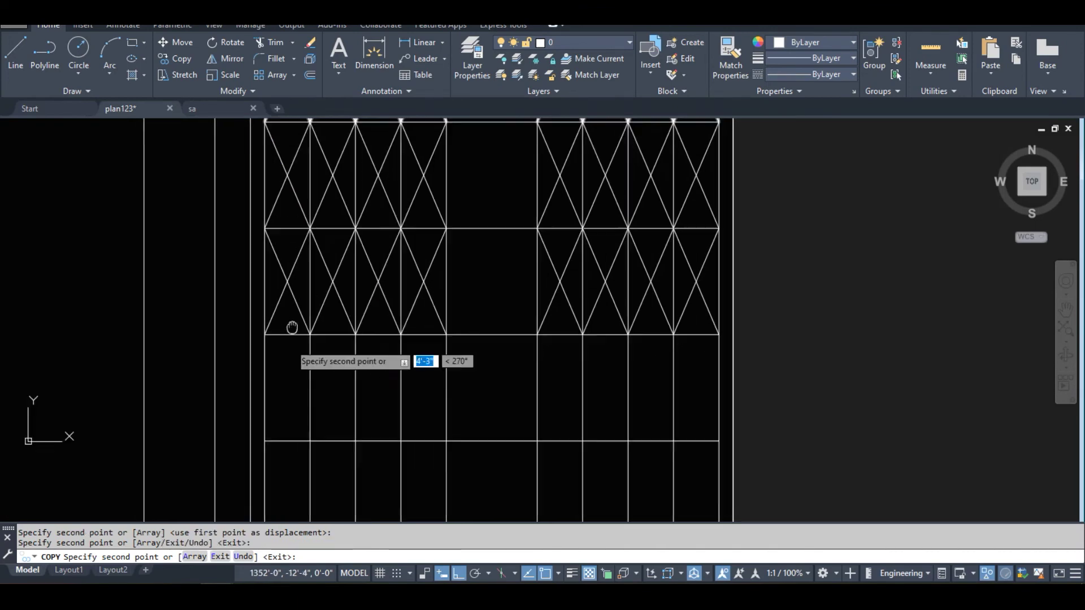
scroll(259, 388, up, 2)
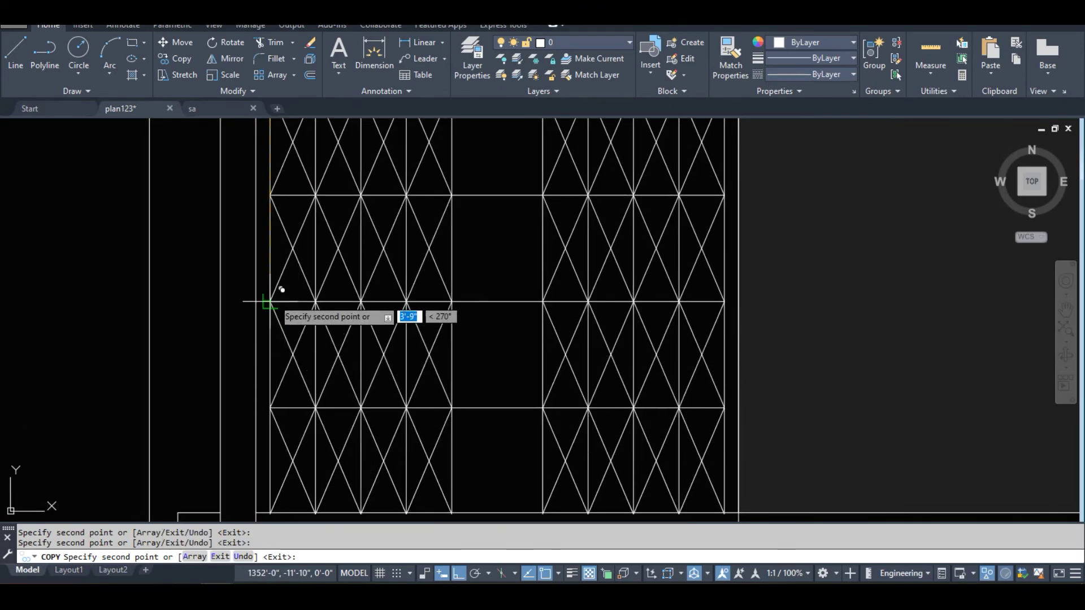
scroll(322, 305, down, 3)
key(Escape)
scroll(348, 351, up, 2)
middle_drag(348, 351, 418, 394)
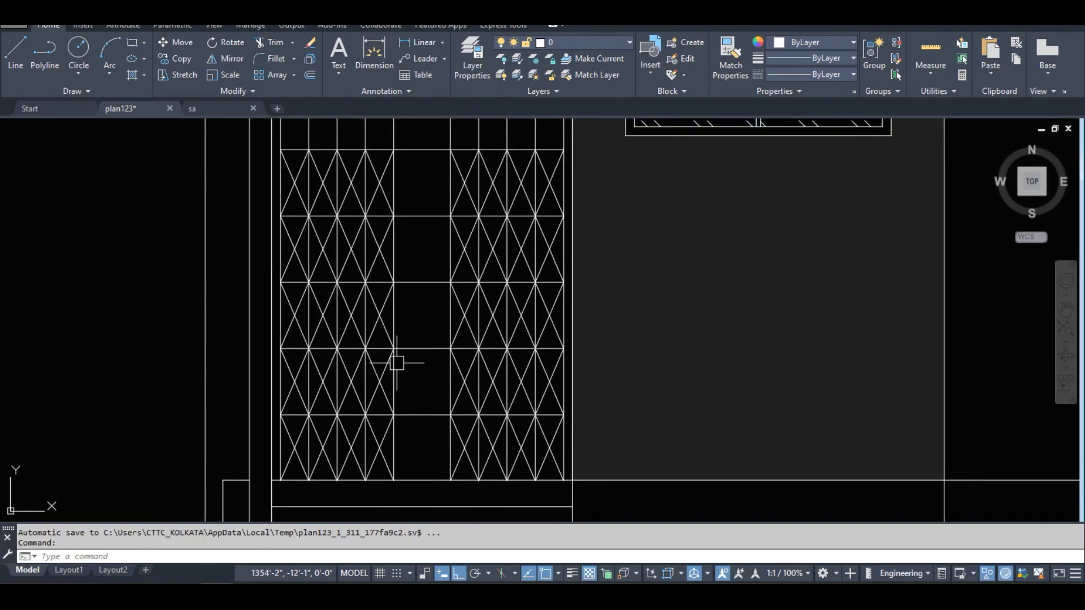
Trim away the lines in the middle strip between the door panels with a fence
text(r)
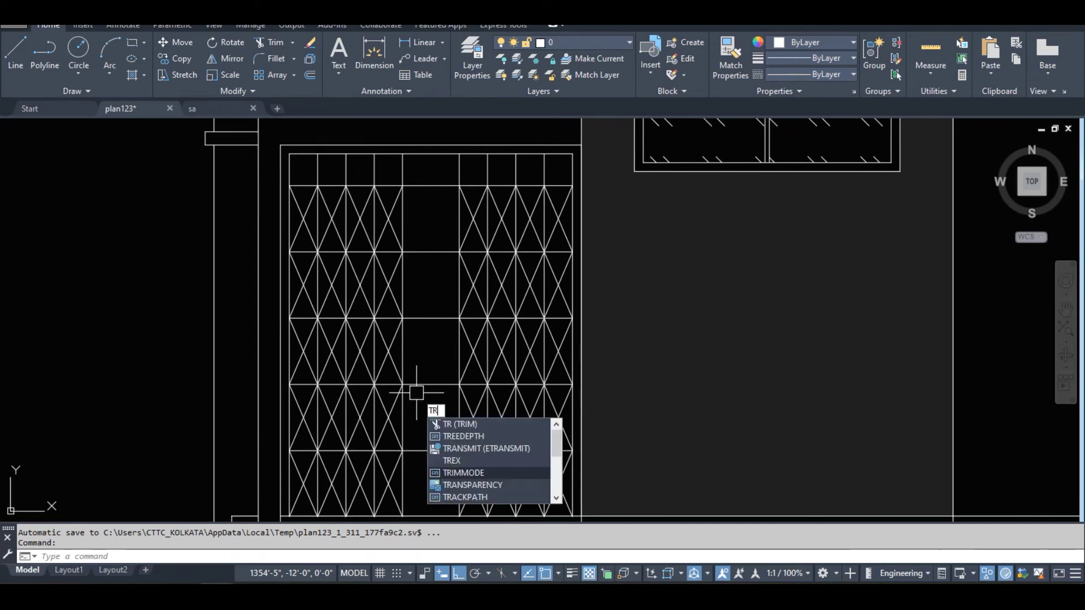
key(Return)
click(435, 476)
click(431, 173)
scroll(417, 174, down, 1)
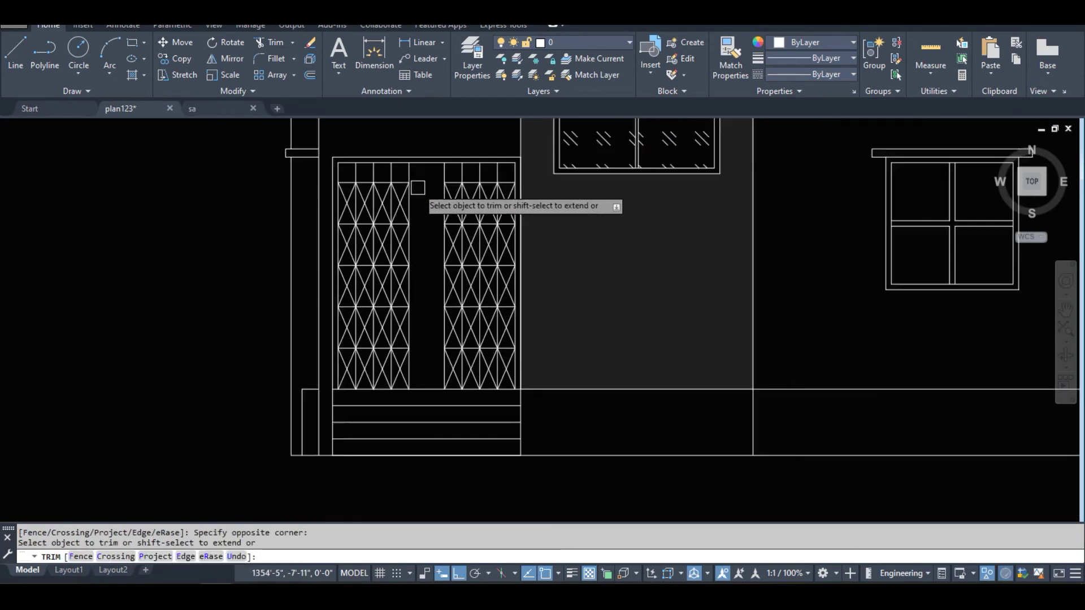
scroll(398, 410, up, 1)
scroll(361, 395, up, 1)
scroll(360, 394, up, 2)
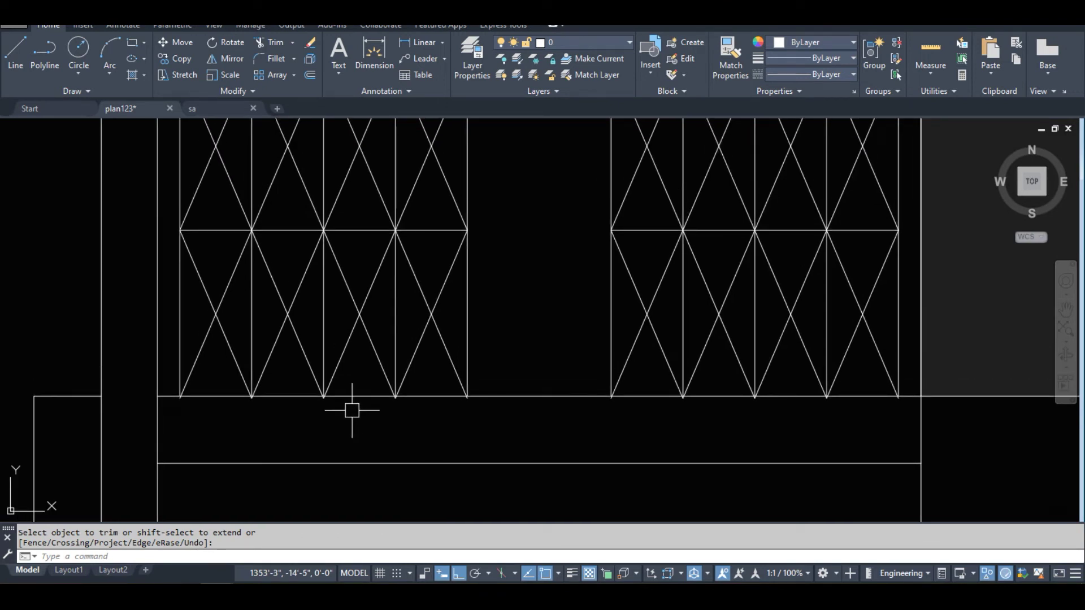
key(Escape)
Offset the door's bottom line 2 units upward to form a thin rail
text(o)
key(Return)
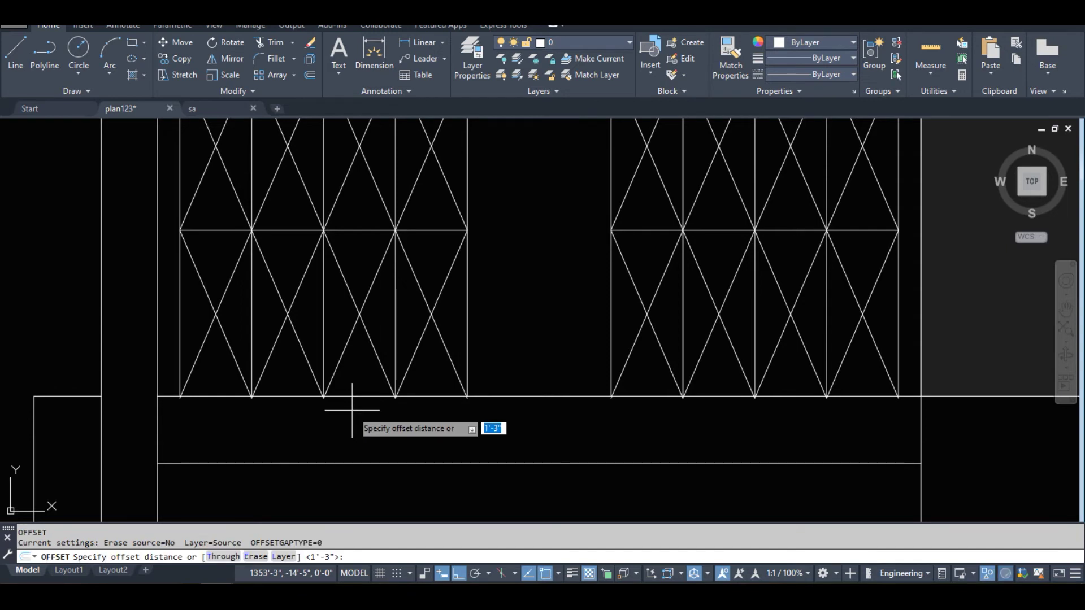
text(2)
key(Return)
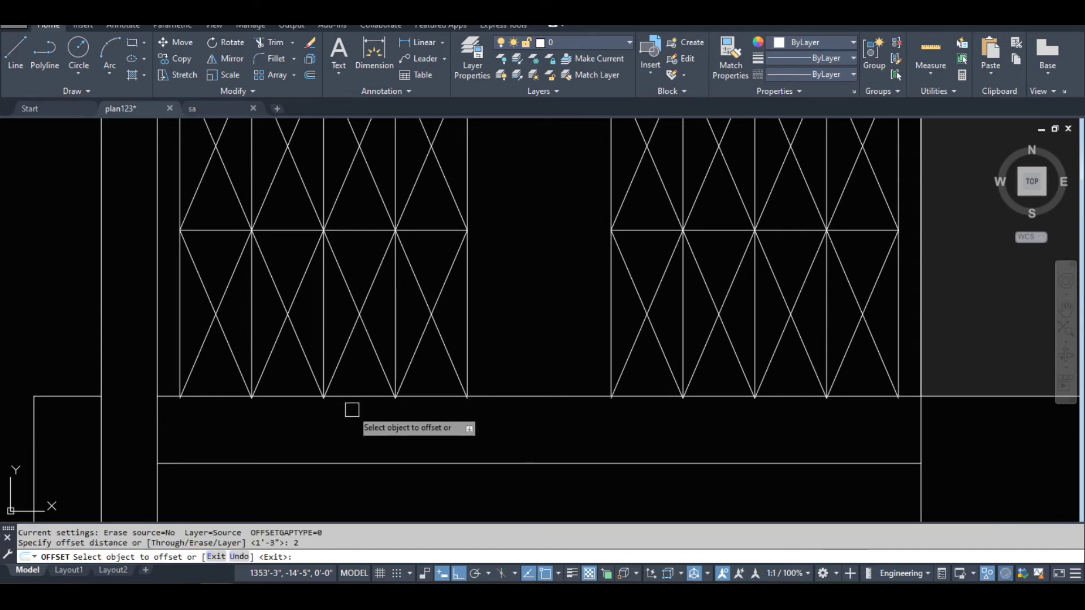
click(356, 396)
click(354, 378)
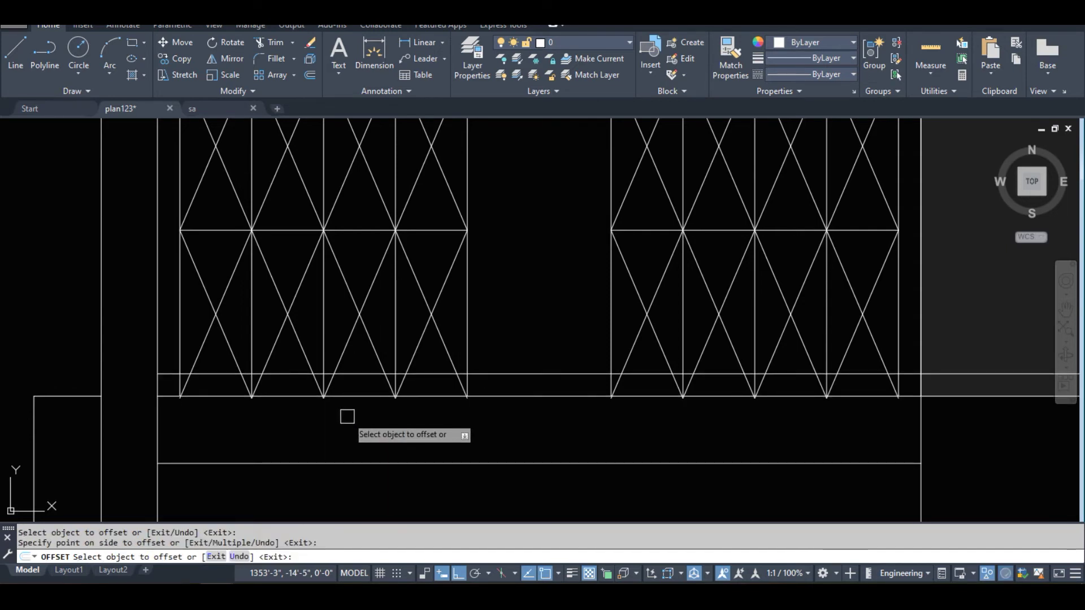
key(Escape)
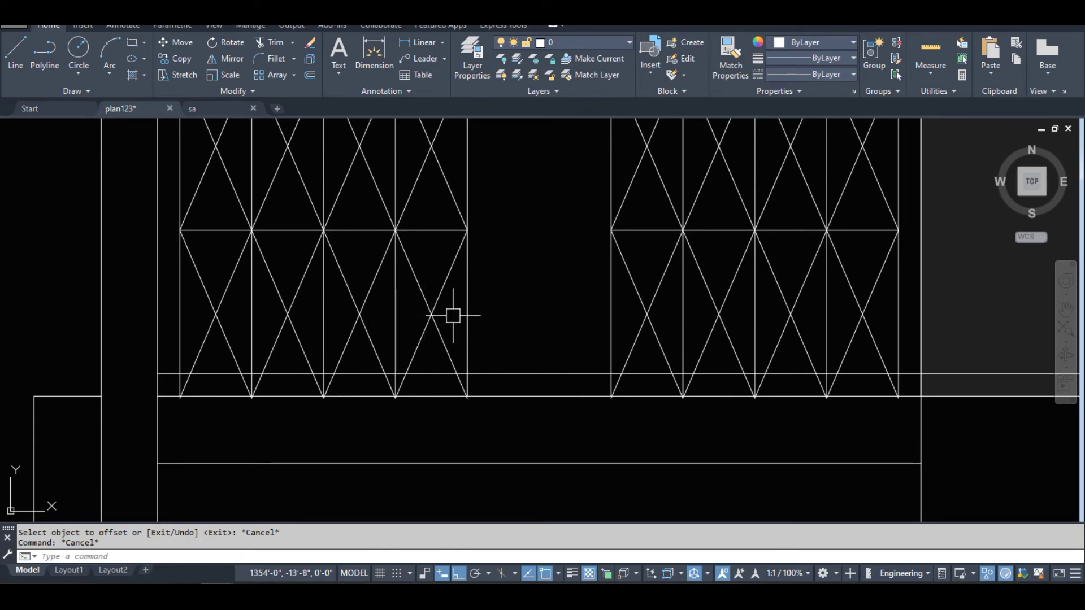
Delete the bottom-row X braces in the left door panel
click(453, 315)
click(417, 323)
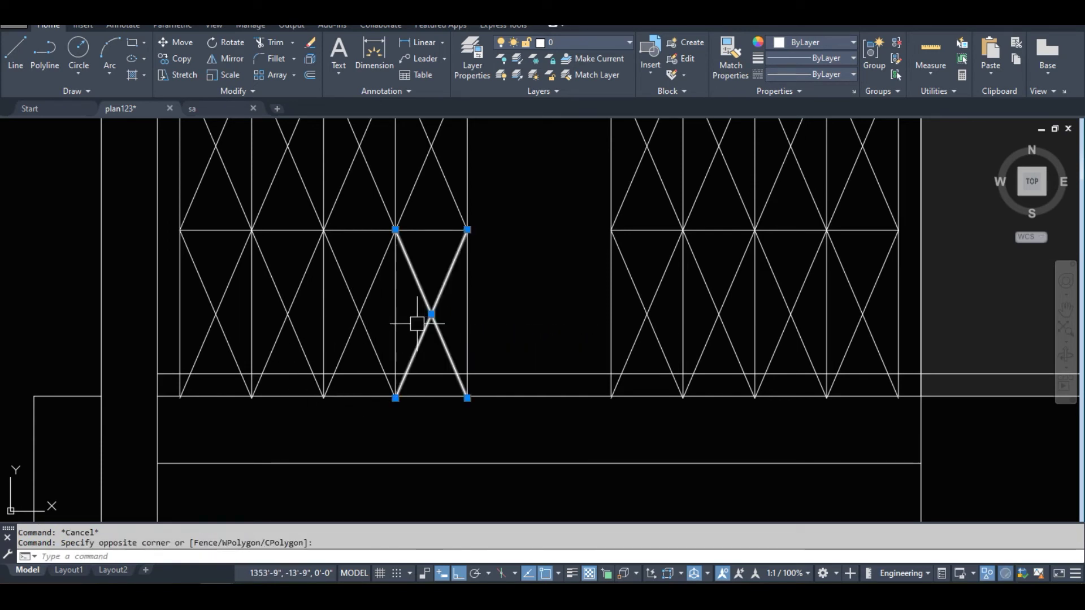
click(380, 313)
click(358, 315)
click(302, 315)
click(251, 329)
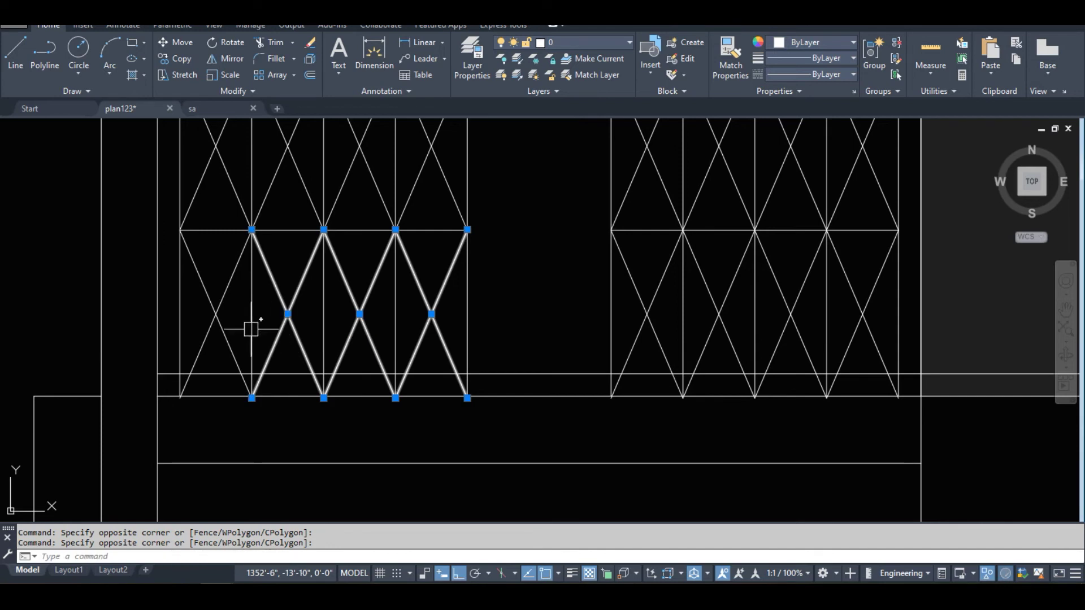
click(204, 321)
key(Delete)
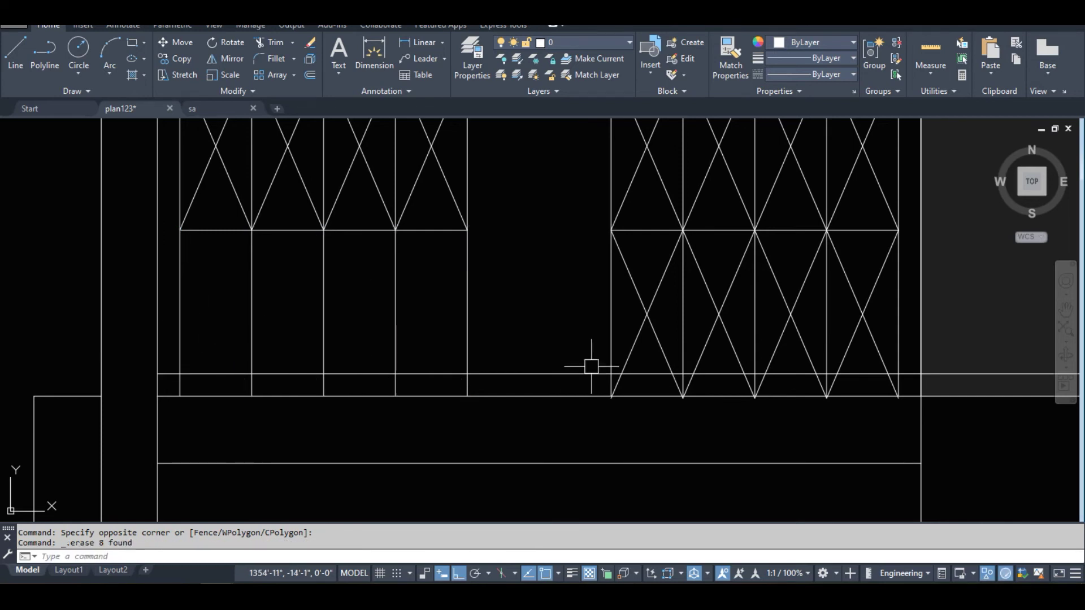
Delete the bottom-row X braces in the right door panel
middle_drag(636, 368, 376, 346)
click(593, 315)
key(Delete)
click(540, 312)
click(486, 324)
key(Delete)
click(452, 322)
key(Delete)
click(416, 320)
click(385, 323)
key(Delete)
middle_drag(403, 343, 538, 315)
middle_drag(362, 381, 431, 370)
Trim the first short vertical segments inside the band beneath the door panels
text(tr)
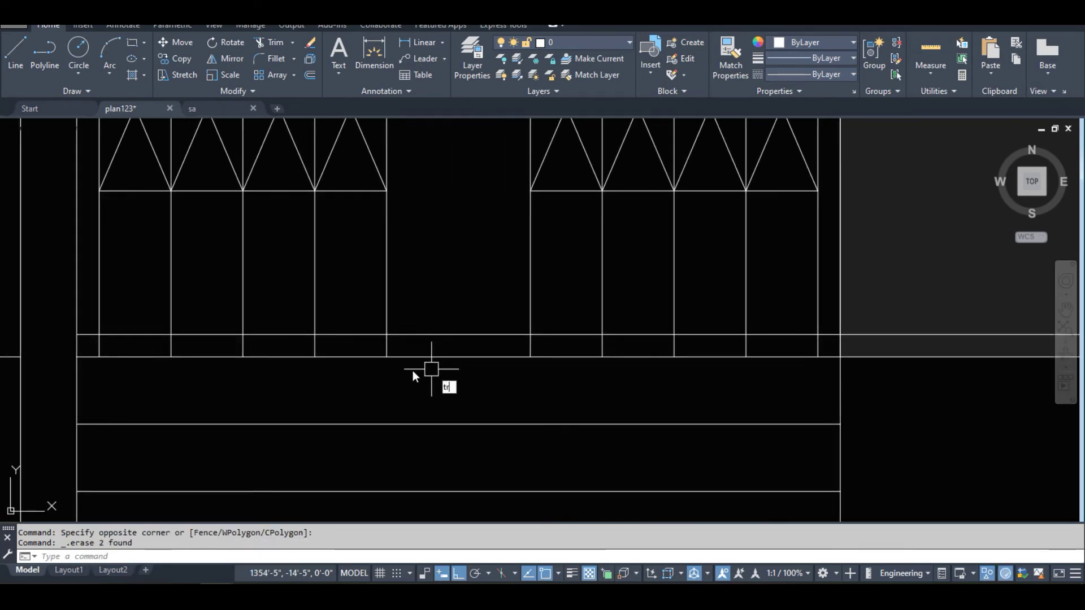
key(Return)
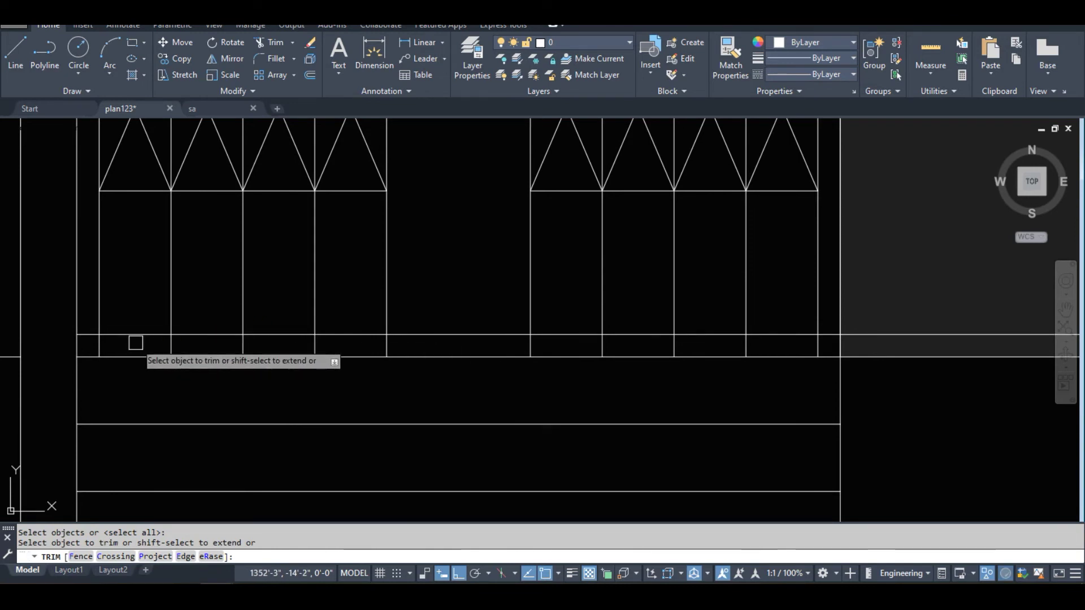
scroll(240, 375, down, 2)
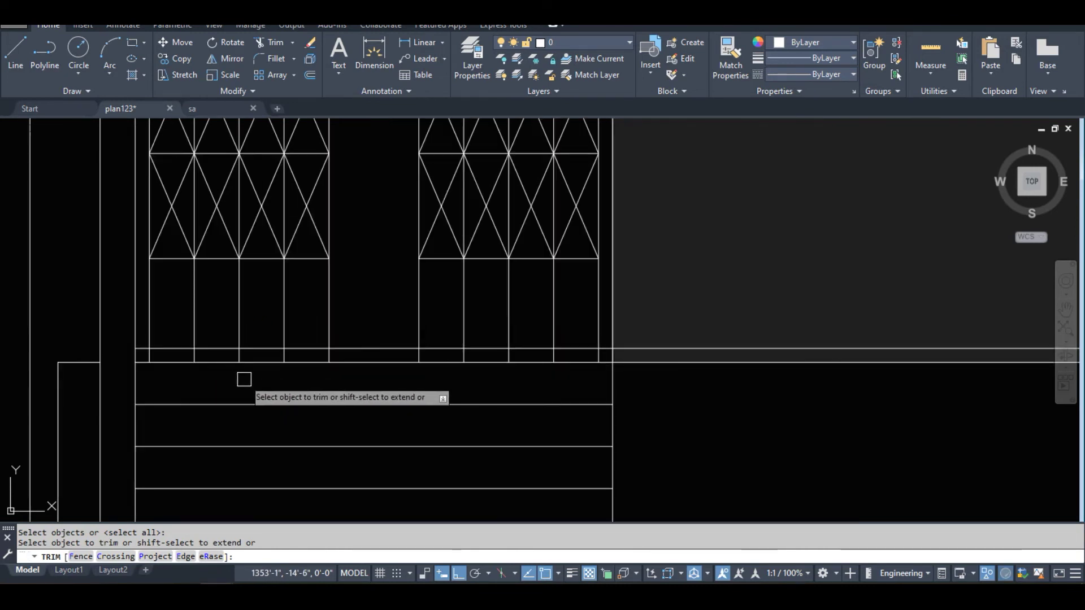
scroll(165, 356, up, 2)
scroll(119, 352, up, 2)
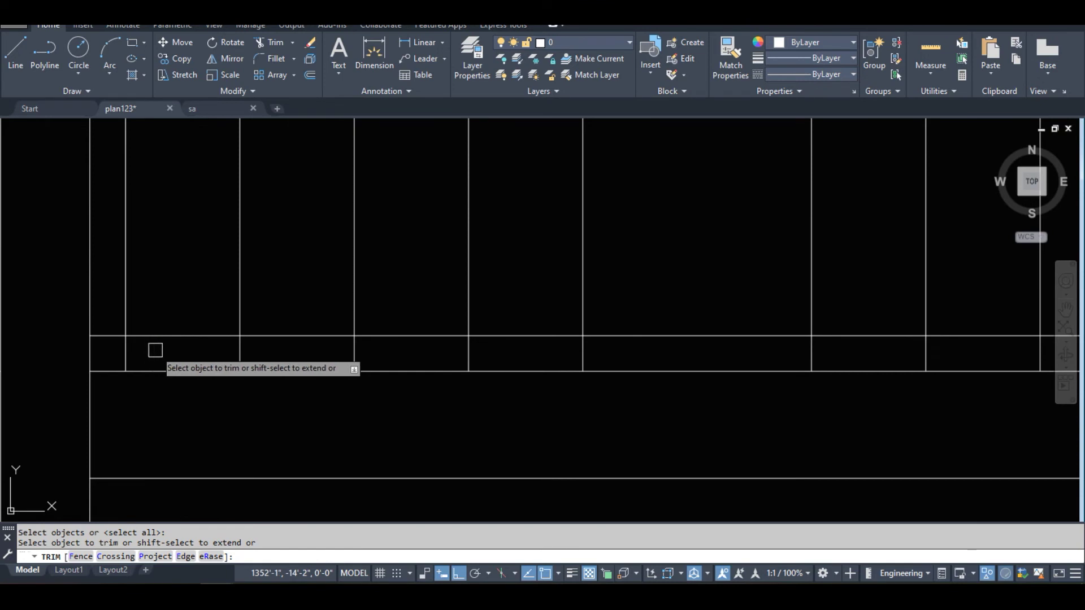
click(323, 355)
click(410, 364)
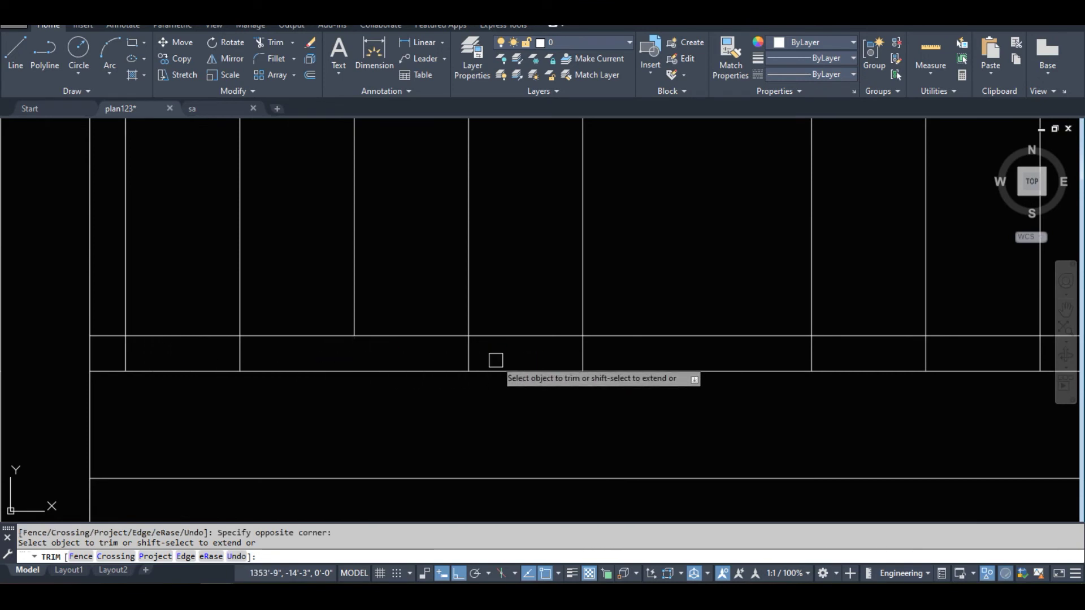
middle_drag(503, 363, 423, 377)
scroll(421, 379, down, 3)
scroll(429, 381, up, 3)
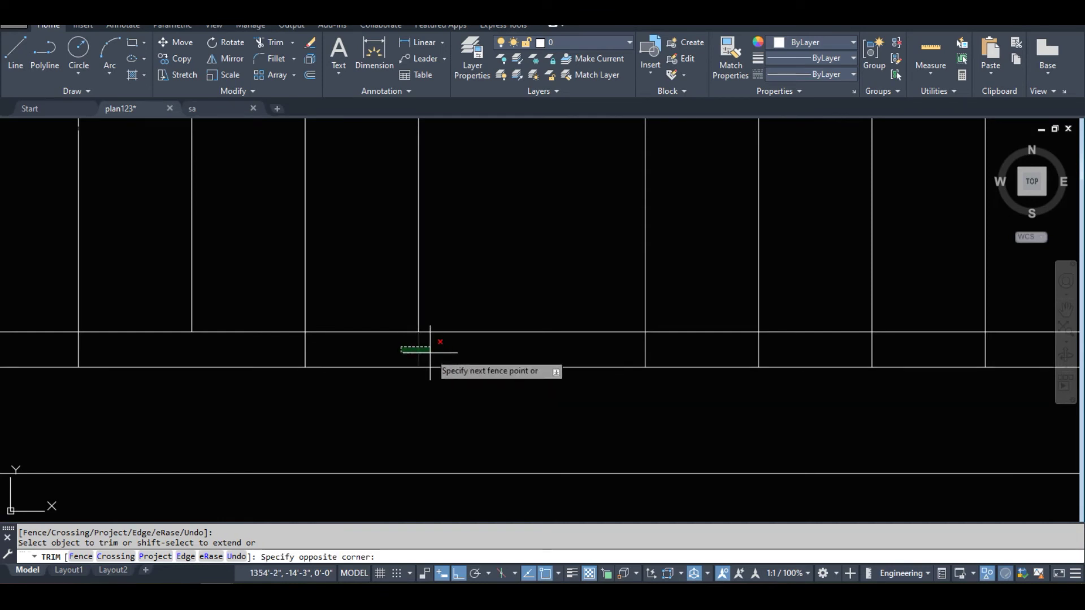
click(390, 352)
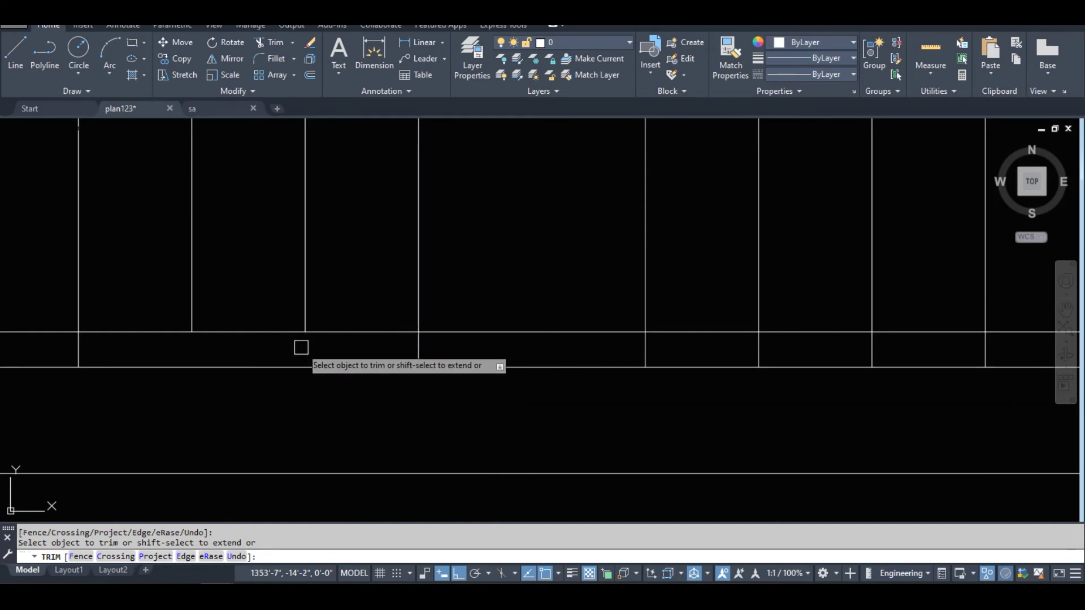
scroll(339, 362, down, 3)
scroll(395, 364, up, 3)
scroll(162, 358, up, 2)
Fence-trim the remaining short verticals across the full band beneath both panels
click(174, 347)
scroll(165, 359, down, 3)
drag(165, 358, 792, 362)
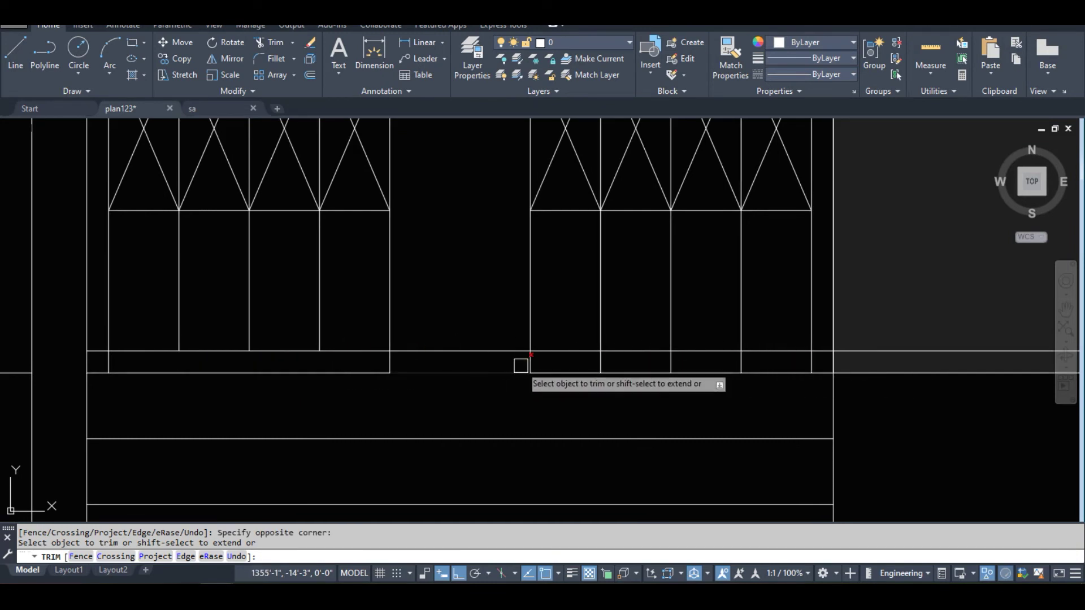
mouse_move(591, 365)
mouse_down()
mouse_move(754, 371)
mouse_move(737, 361)
mouse_up()
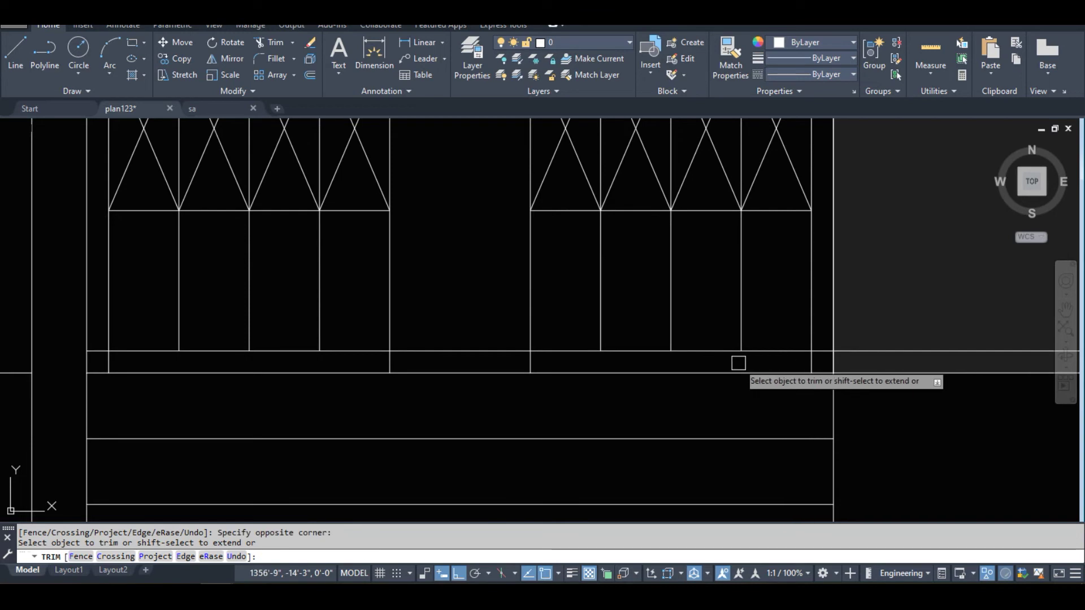
scroll(763, 363, up, 2)
scroll(728, 395, down, 3)
key(Escape)
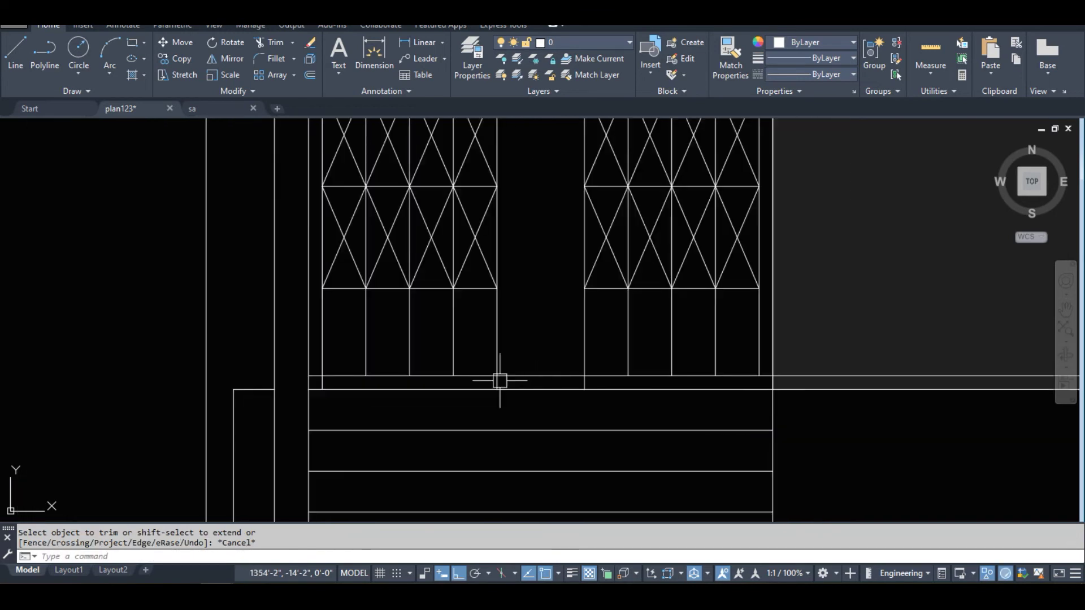
scroll(314, 390, up, 2)
scroll(310, 407, up, 2)
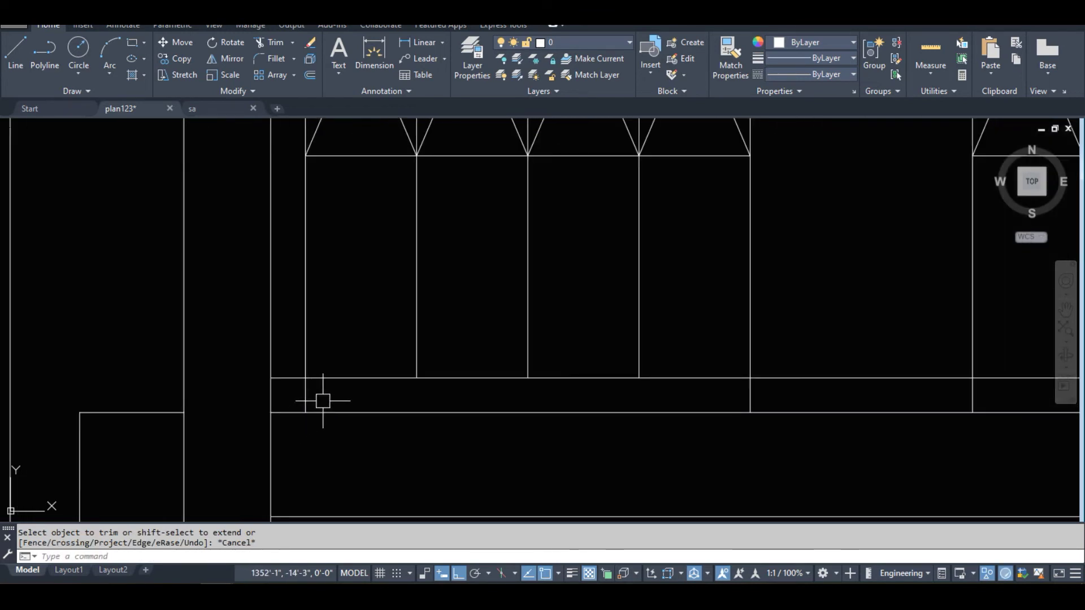
key(space)
scroll(339, 438, down, 4)
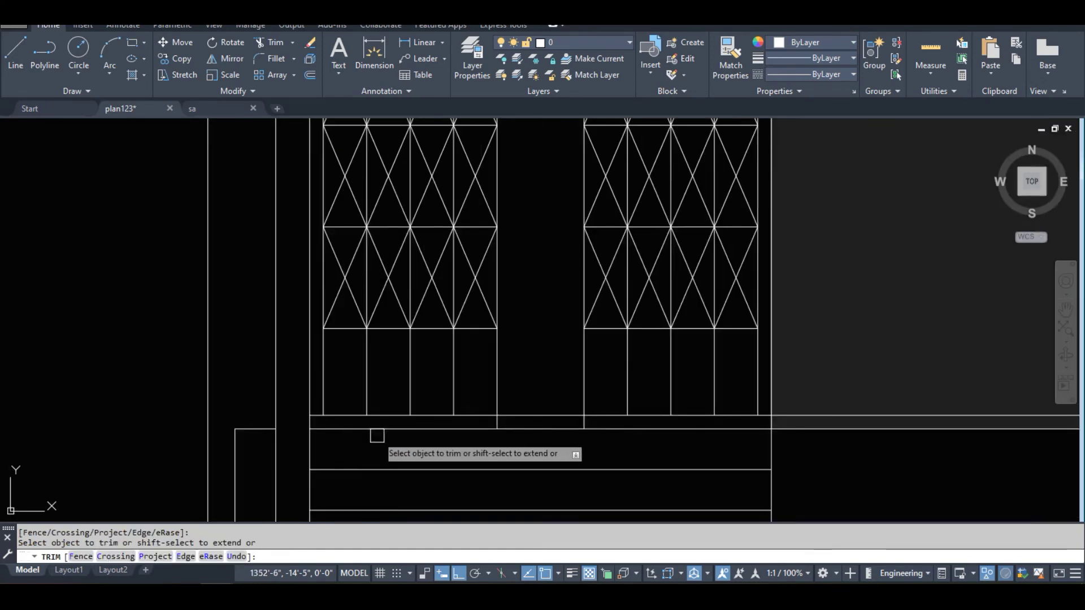
scroll(530, 426, up, 4)
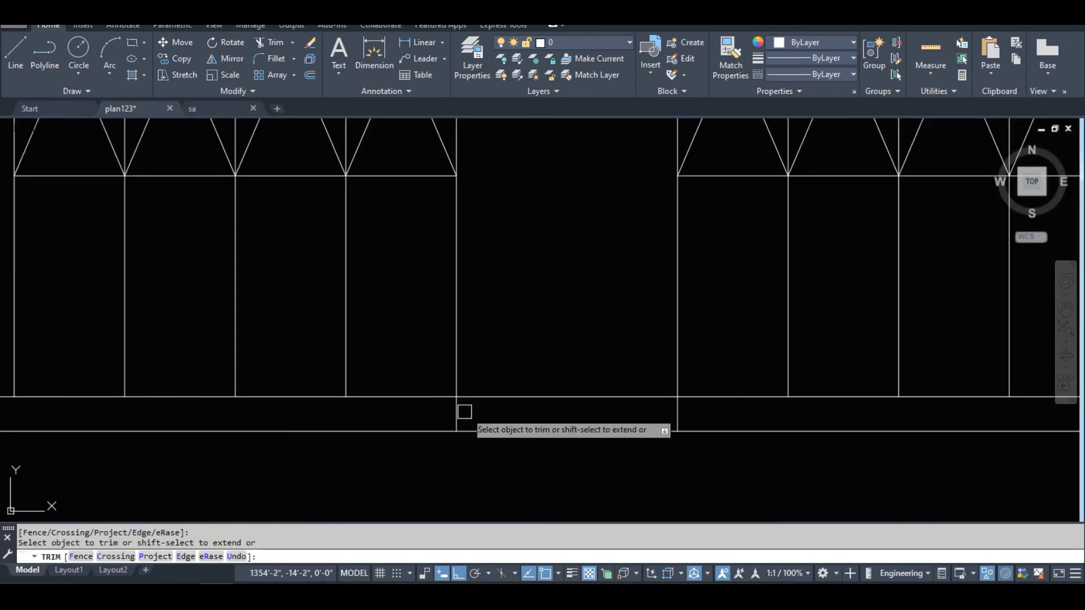
scroll(466, 418, down, 1)
scroll(468, 419, up, 1)
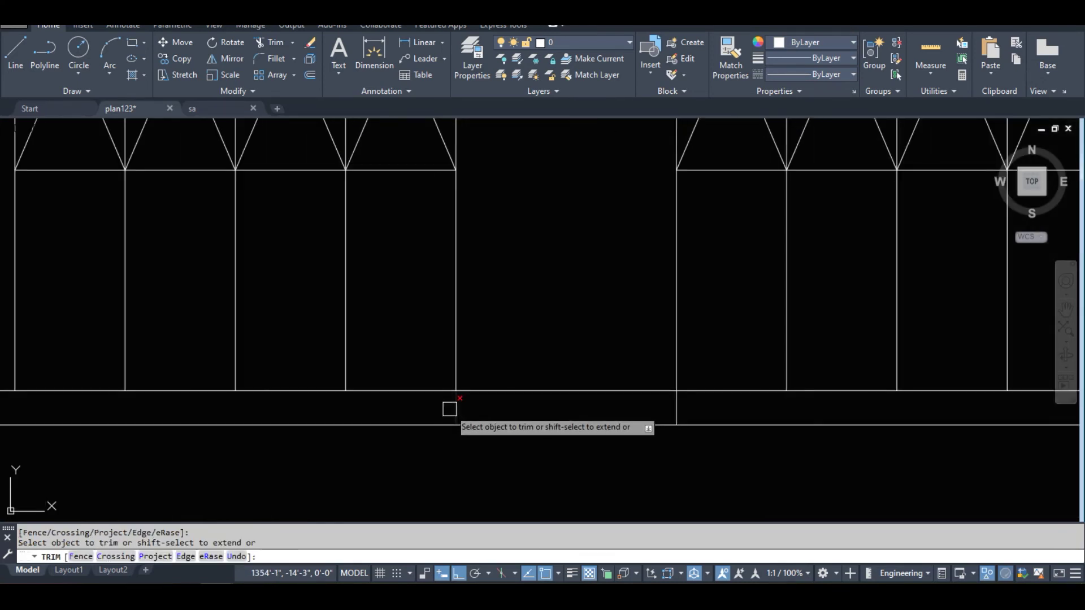
key(Escape)
scroll(496, 416, down, 2)
scroll(358, 388, up, 1)
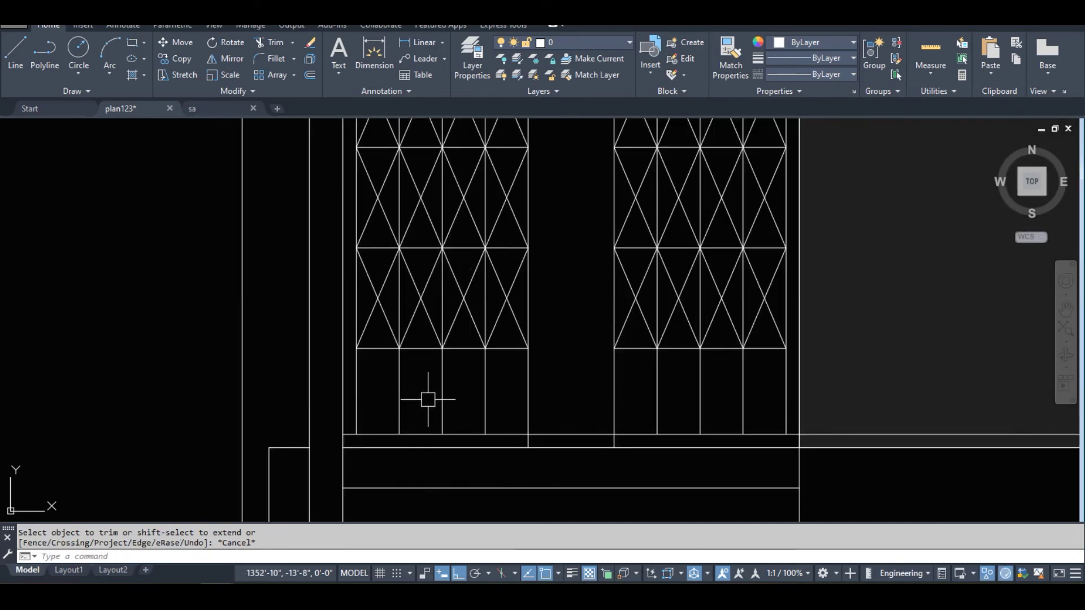
click(16, 51)
scroll(389, 407, up, 2)
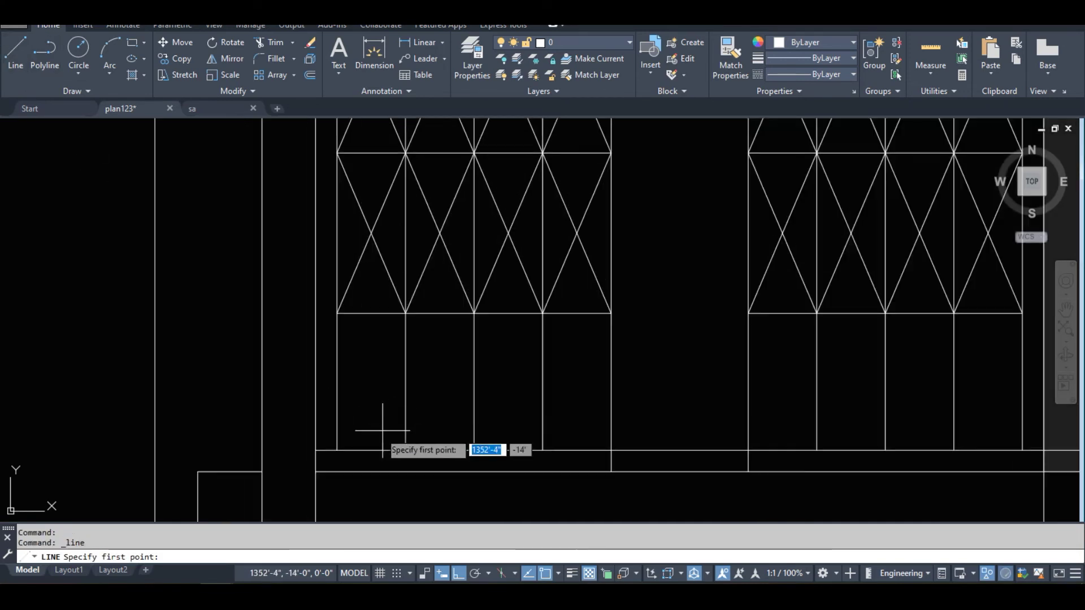
Draw an X of two diagonals in the first lower panel and select it
click(337, 451)
click(406, 313)
key(Return)
key(Return)
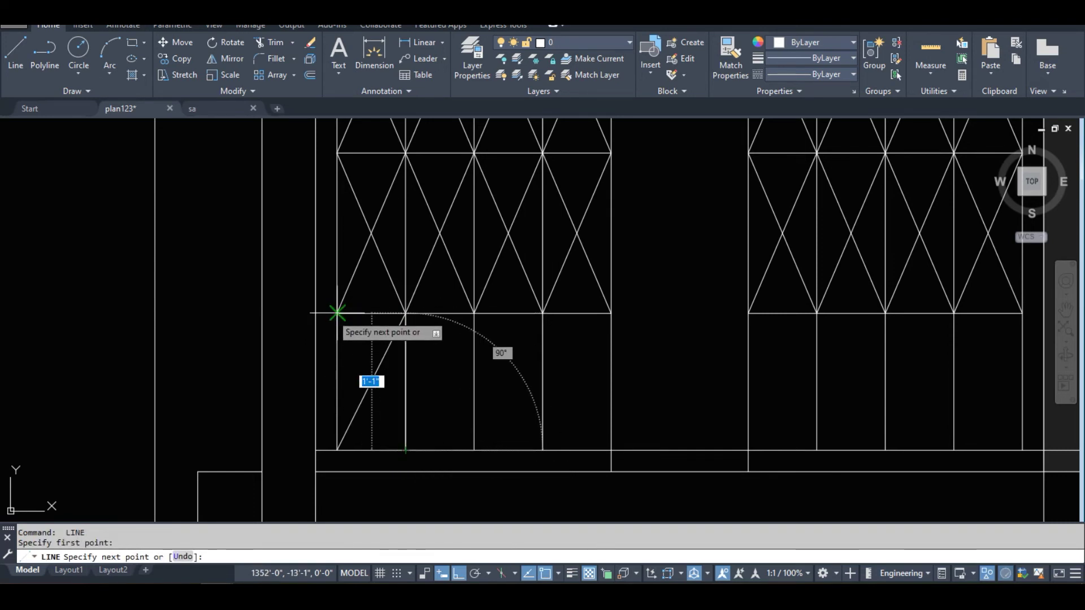
click(337, 312)
key(Return)
click(362, 367)
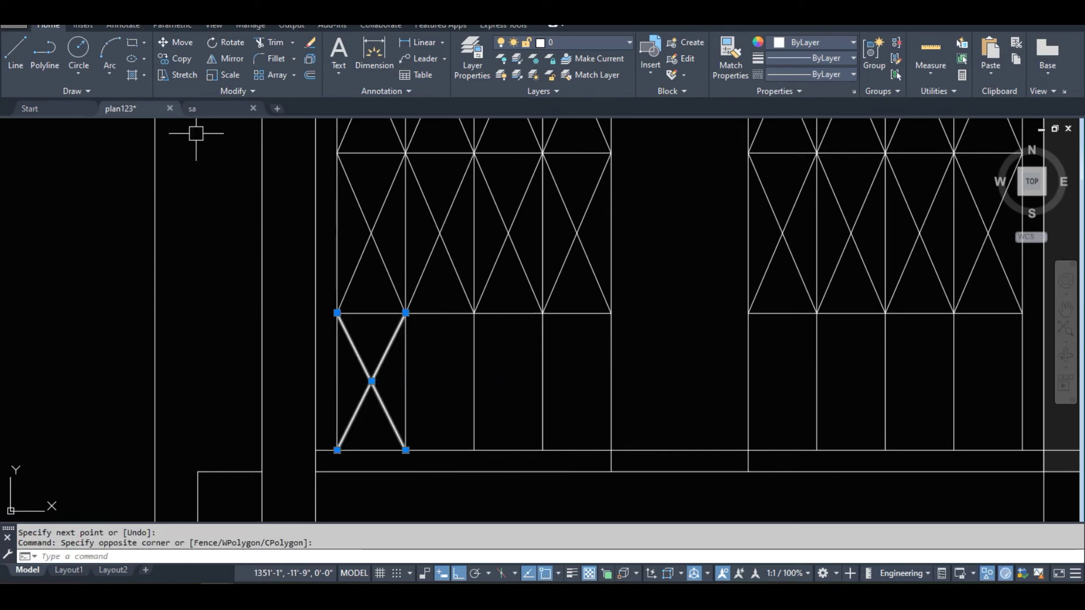
Copy the X brace into the six neighbouring lower bays of both door panels
click(178, 58)
click(407, 312)
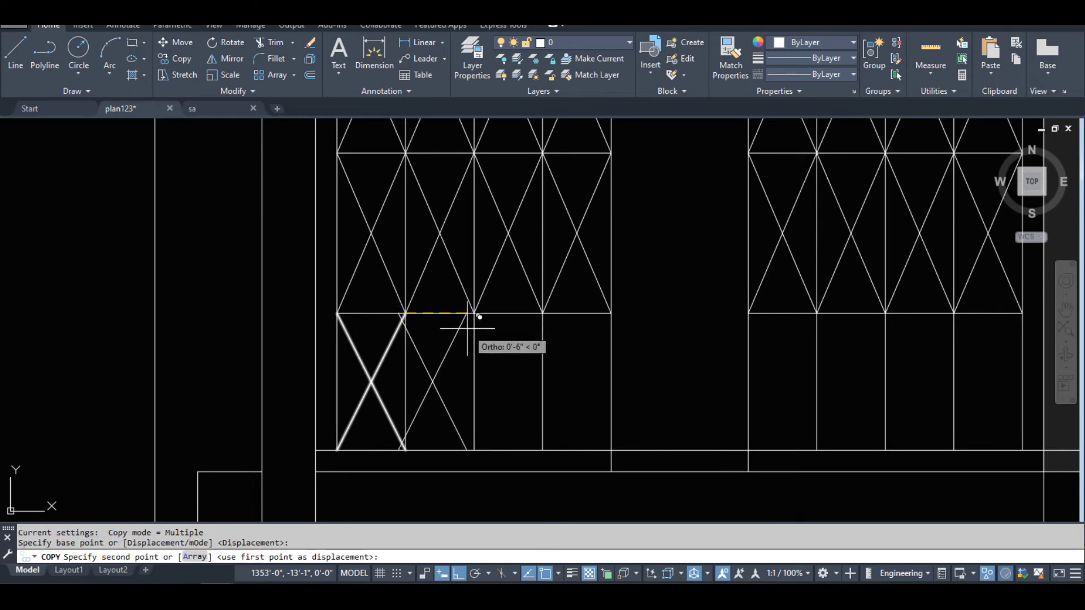
click(543, 313)
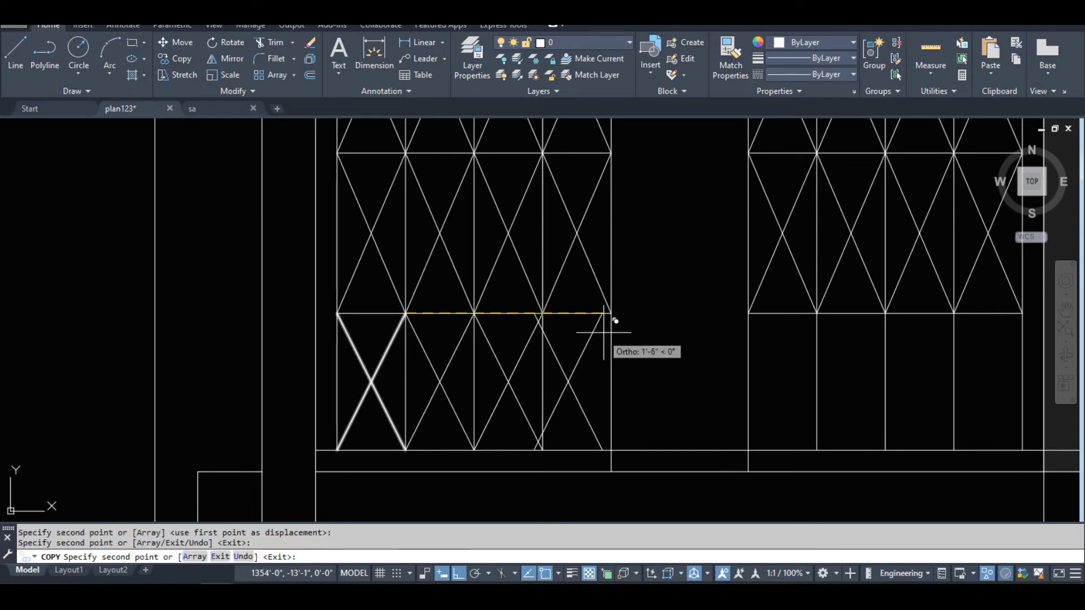
click(609, 315)
mouse_move(625, 300)
middle_down()
mouse_move(574, 354)
mouse_move(529, 312)
middle_up()
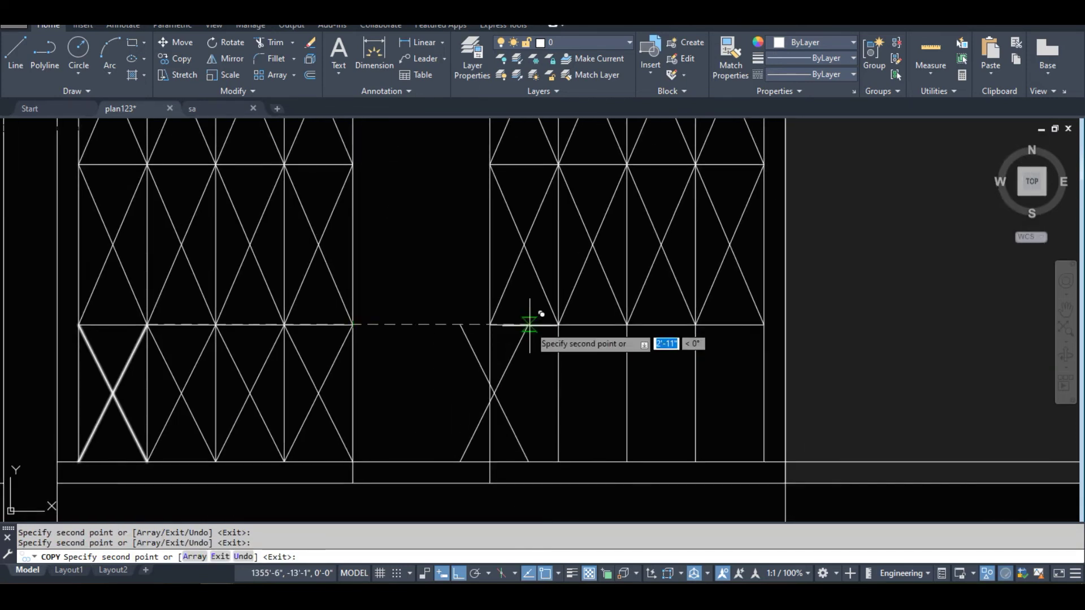
click(559, 324)
click(627, 324)
click(695, 325)
click(764, 324)
key(Escape)
scroll(679, 362, down, 3)
scroll(646, 424, up, 3)
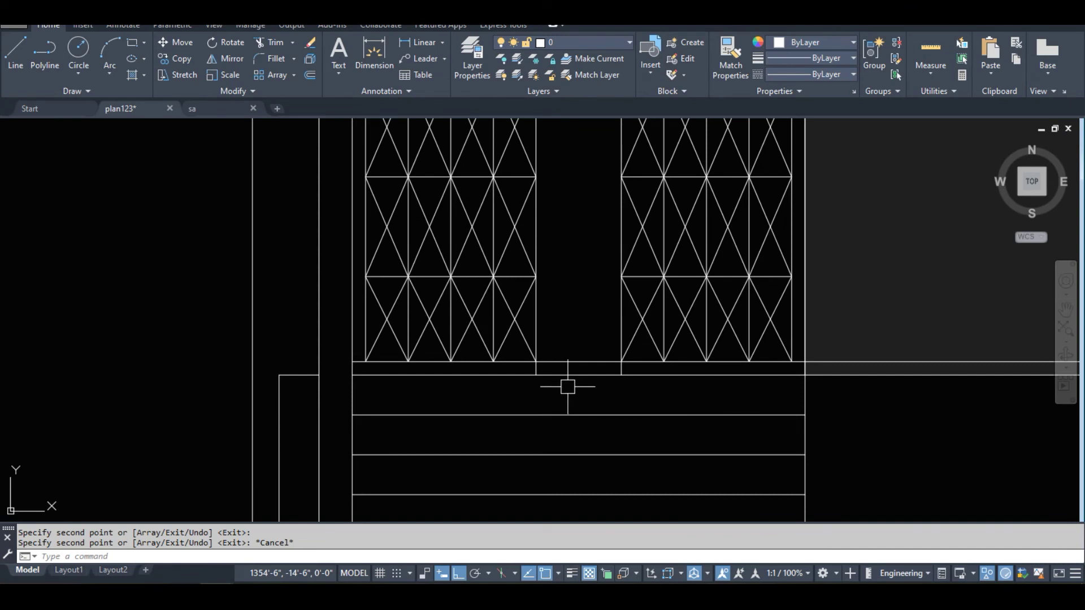
scroll(426, 366, up, 2)
Draw a 2P circle from the diagonals' meeting point down to the lower line
text(c)
key(Return)
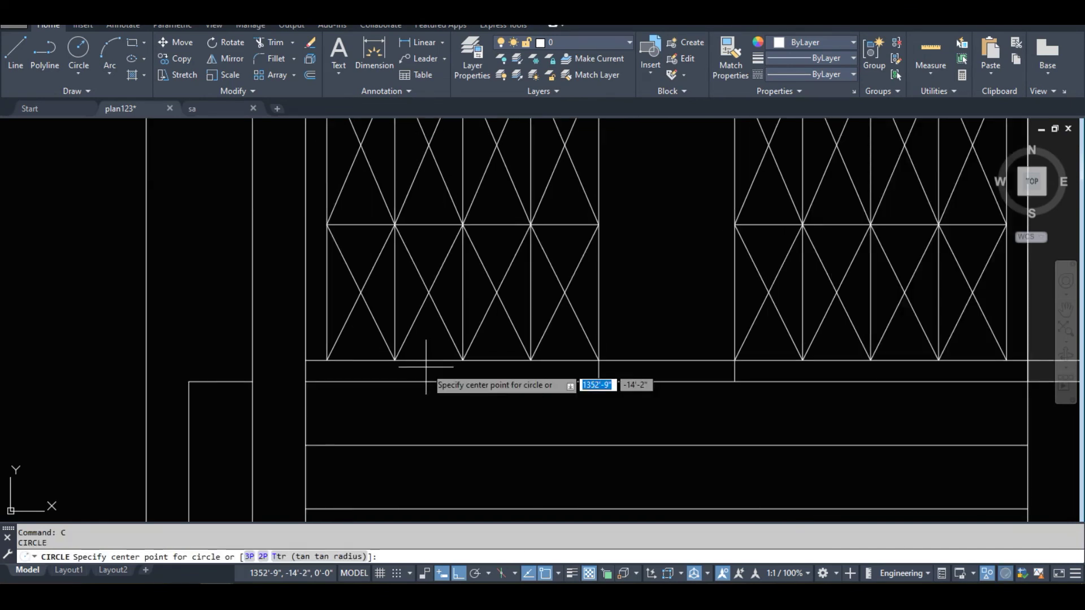
text(2p)
key(Return)
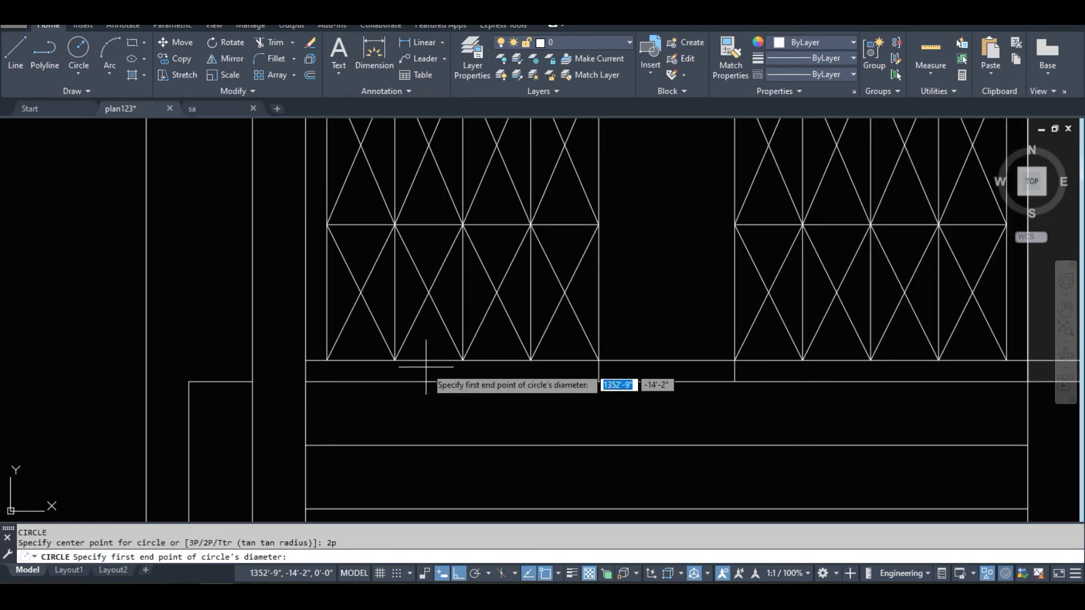
scroll(425, 366, up, 4)
click(359, 351)
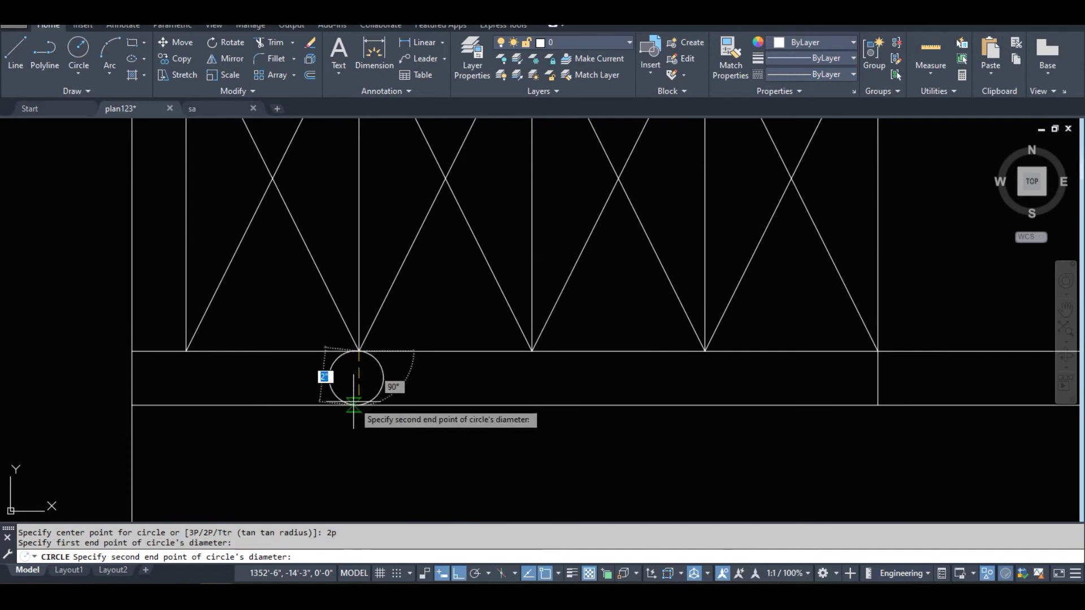
click(354, 403)
scroll(356, 399, down, 3)
scroll(375, 388, up, 2)
Window-select the new circle and zoom in on it
click(393, 396)
click(359, 389)
scroll(367, 436, up, 2)
scroll(344, 413, up, 4)
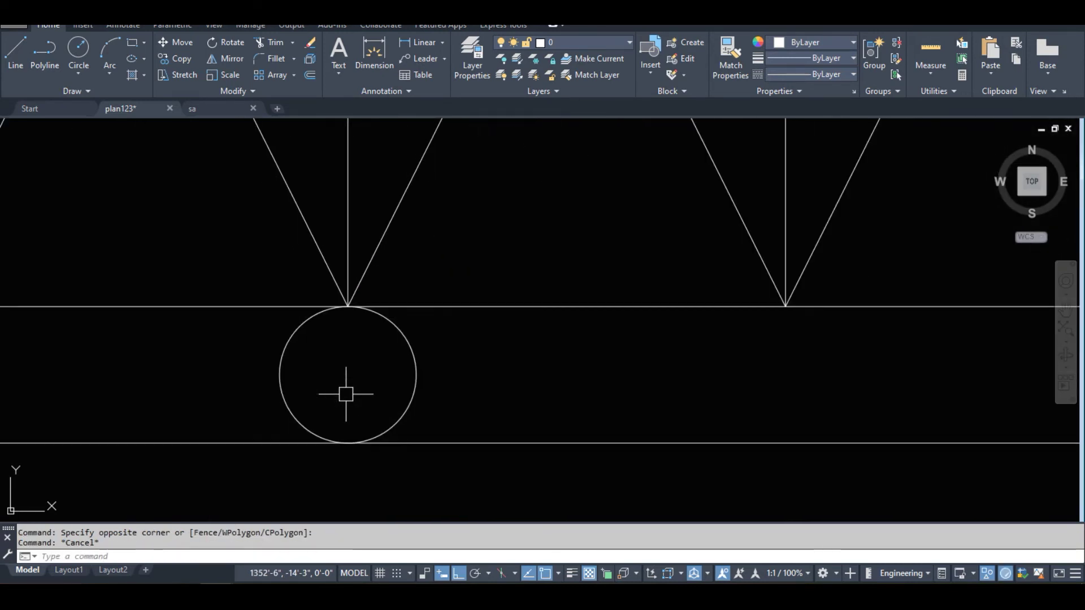
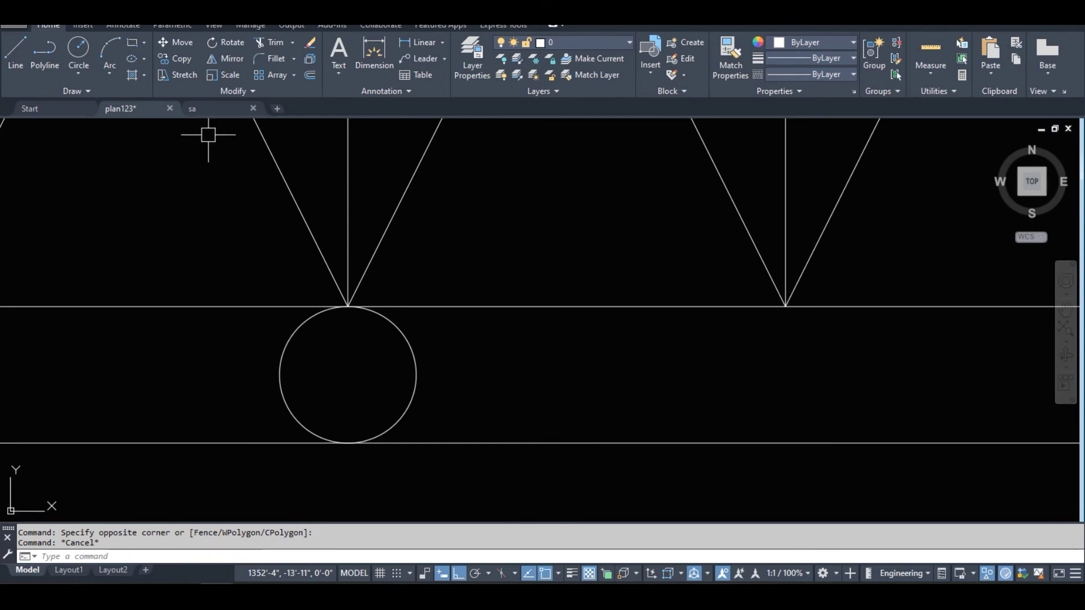
Draw a smaller 0'-1" radius circle concentric with the existing circle to form a ring
click(175, 59)
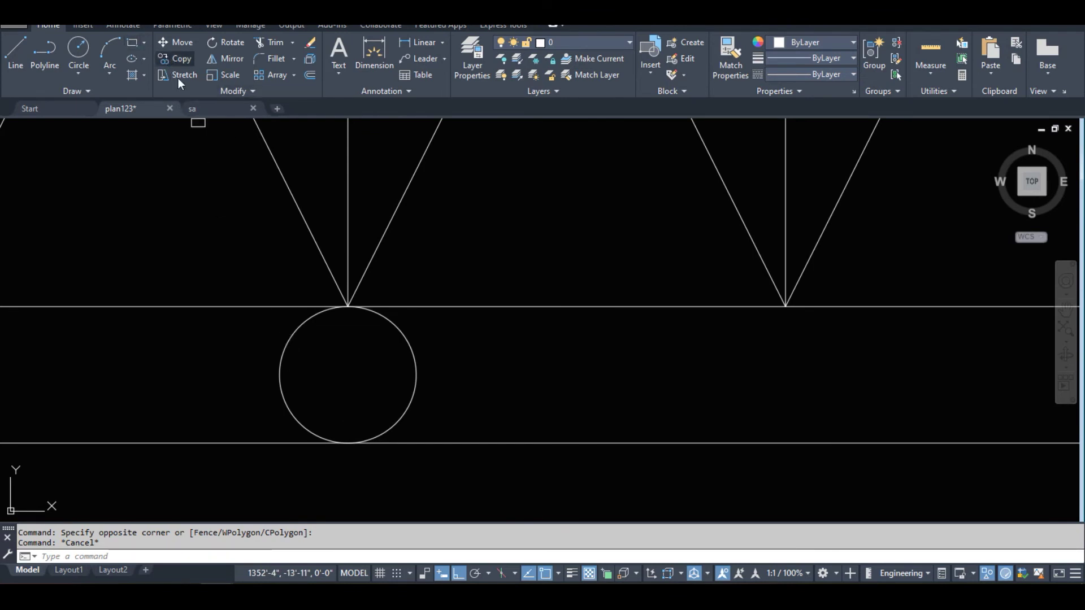
click(82, 59)
click(358, 374)
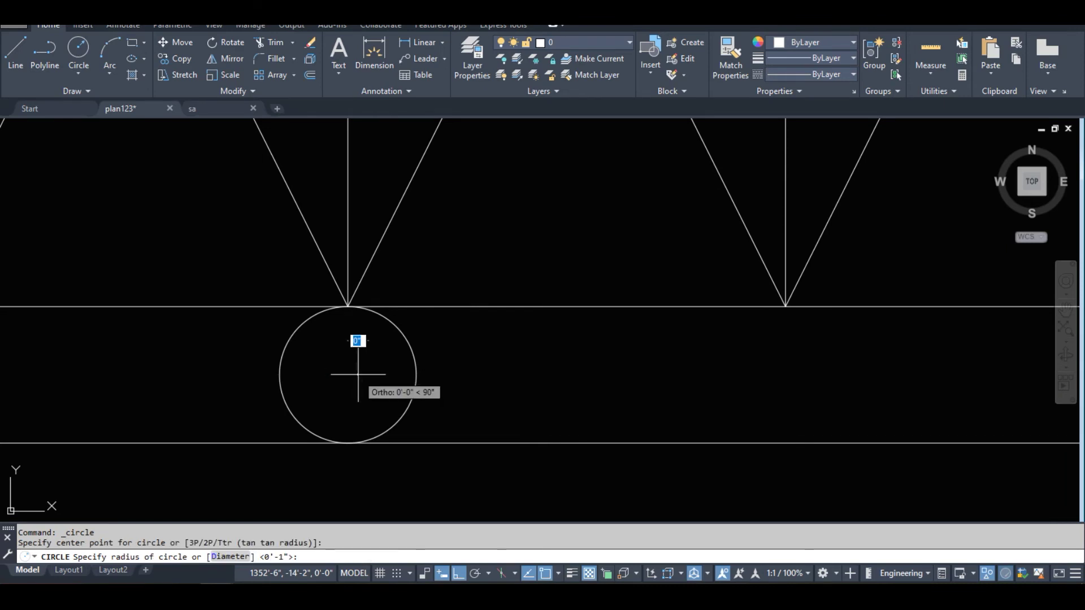
key(Escape)
key(Return)
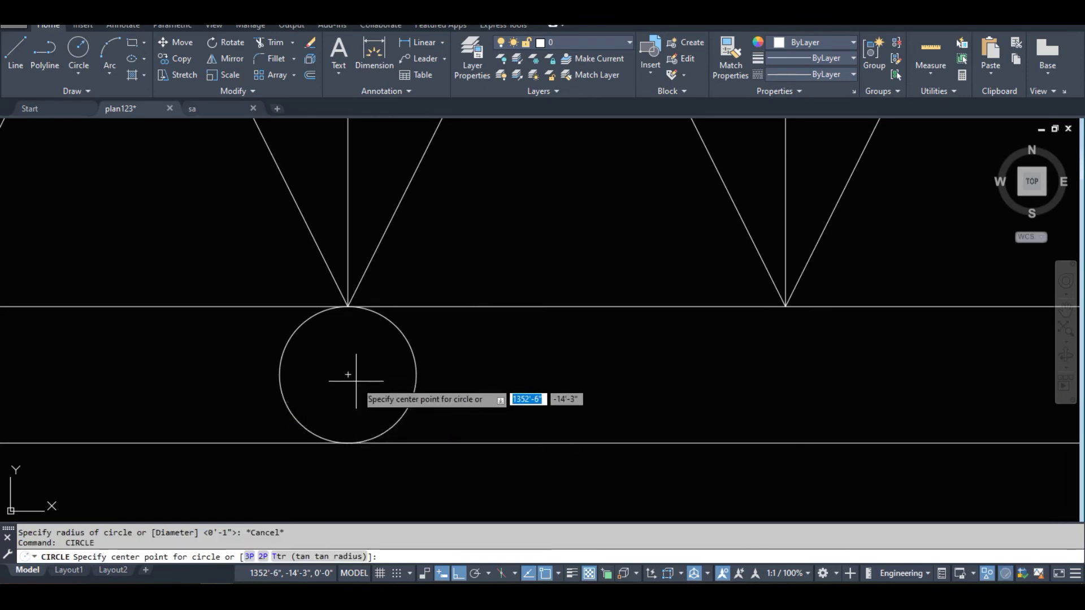
click(348, 374)
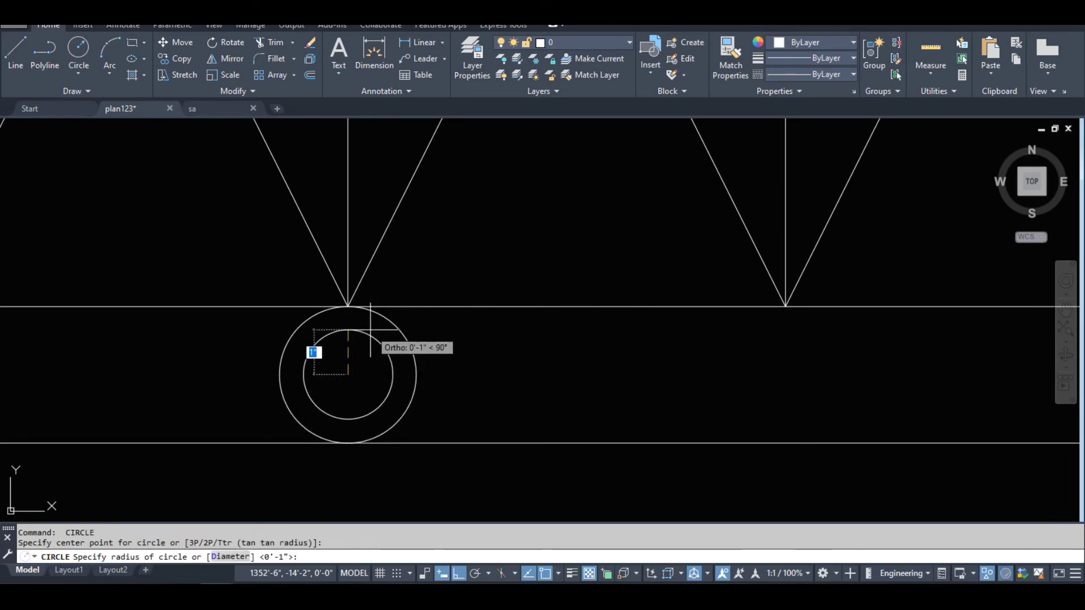
key(Return)
scroll(426, 366, down, 5)
scroll(419, 366, up, 5)
Copy the two-circle ring to the right toward the vertical line
click(409, 345)
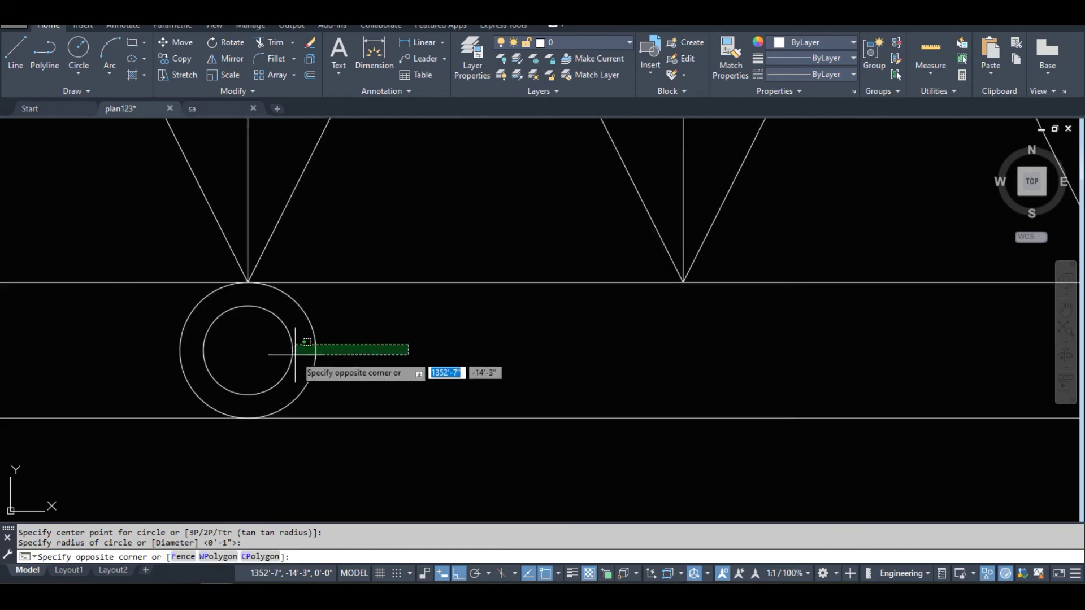
click(288, 355)
click(247, 283)
click(683, 283)
middle_drag(772, 319, 745, 318)
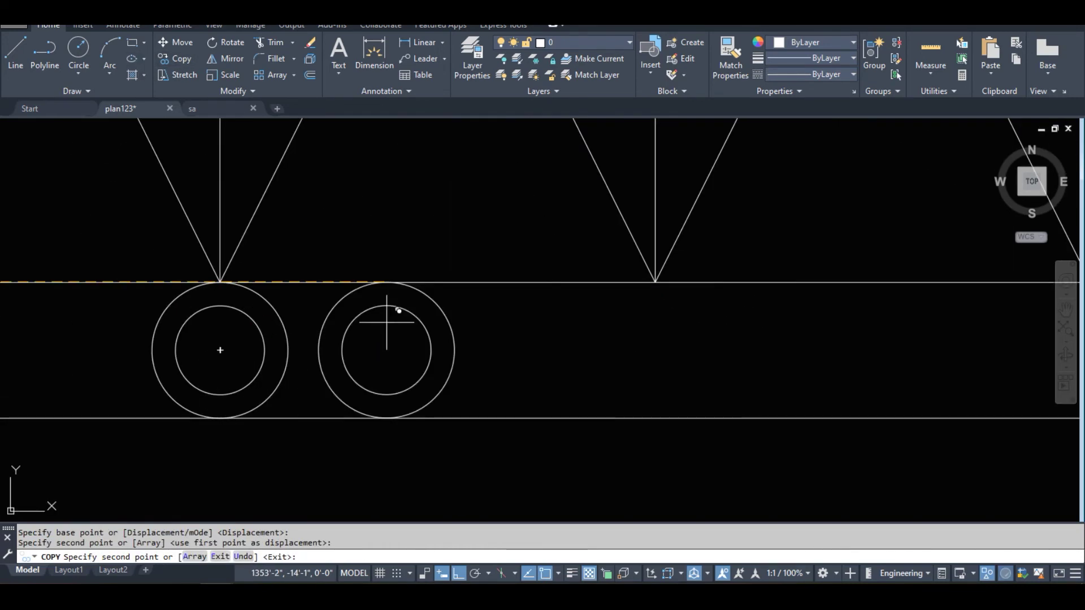
middle_drag(630, 337, 722, 337)
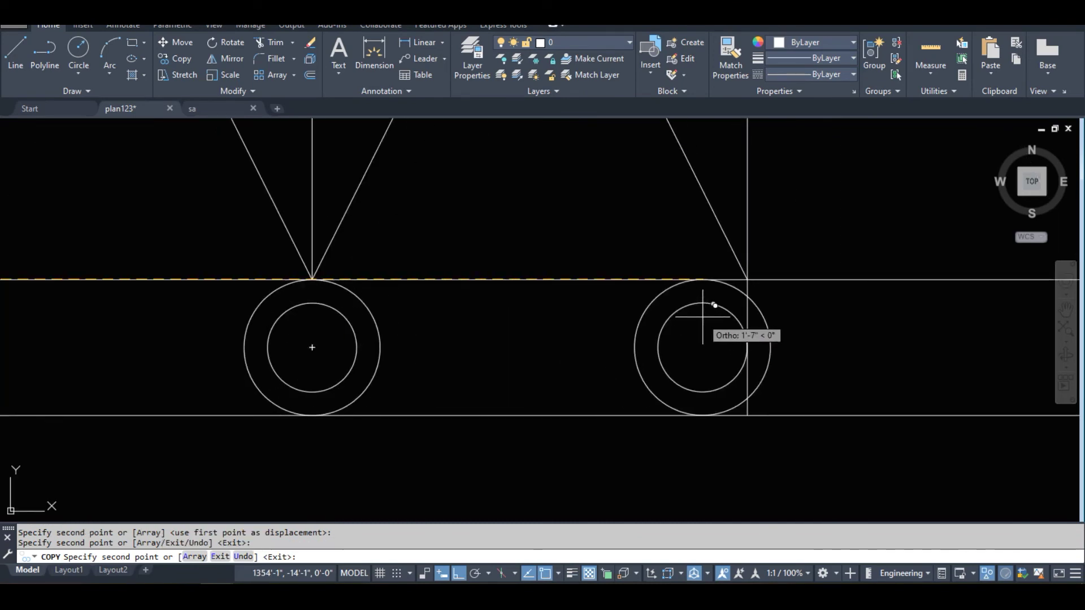
key(Escape)
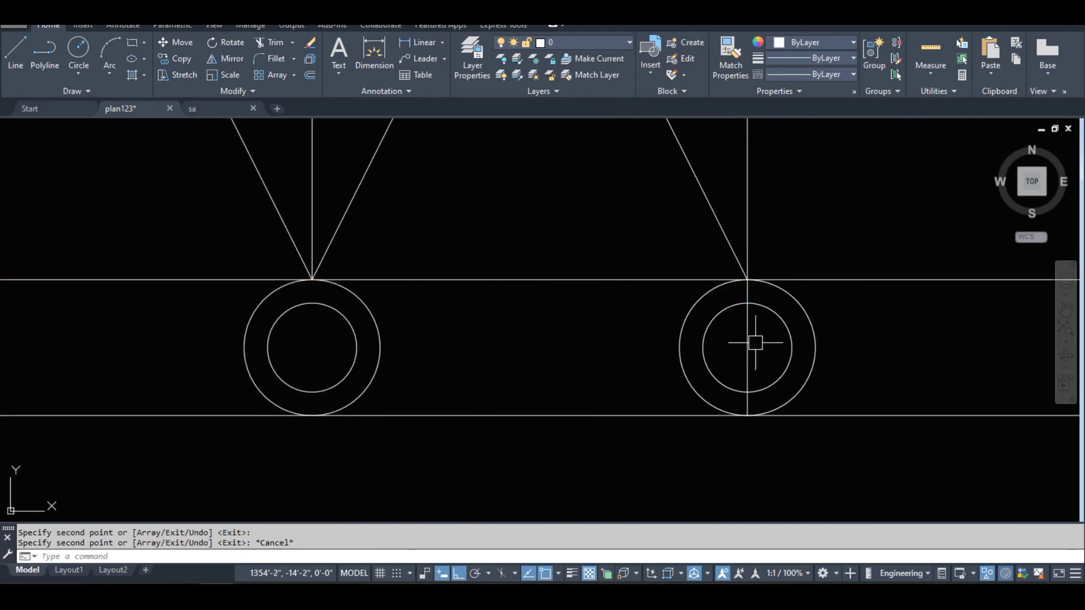
text(tr)
key(Return)
key(Return)
Copy the four small rings under the other gate leaf's bottom rail
scroll(633, 379, down, 10)
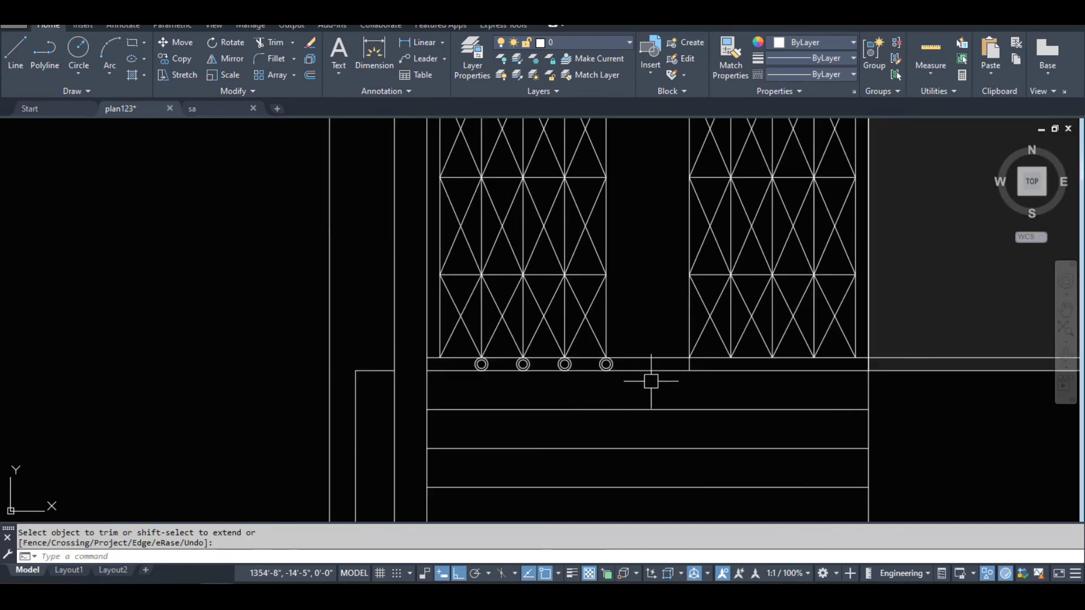
scroll(649, 380, up, 2)
scroll(462, 388, up, 2)
click(422, 370)
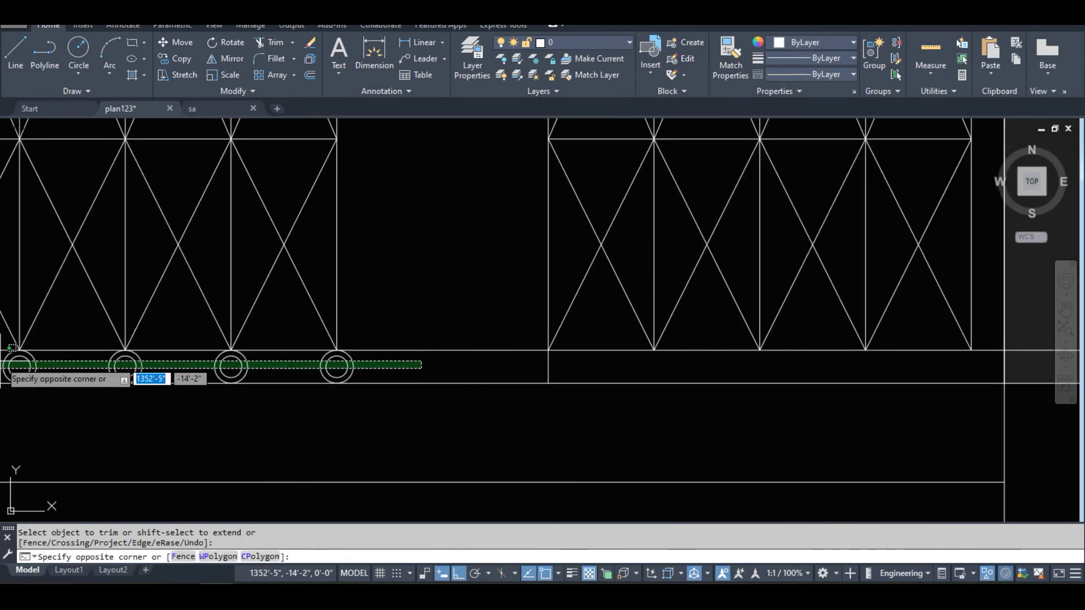
click(5, 366)
middle_drag(158, 426, 445, 430)
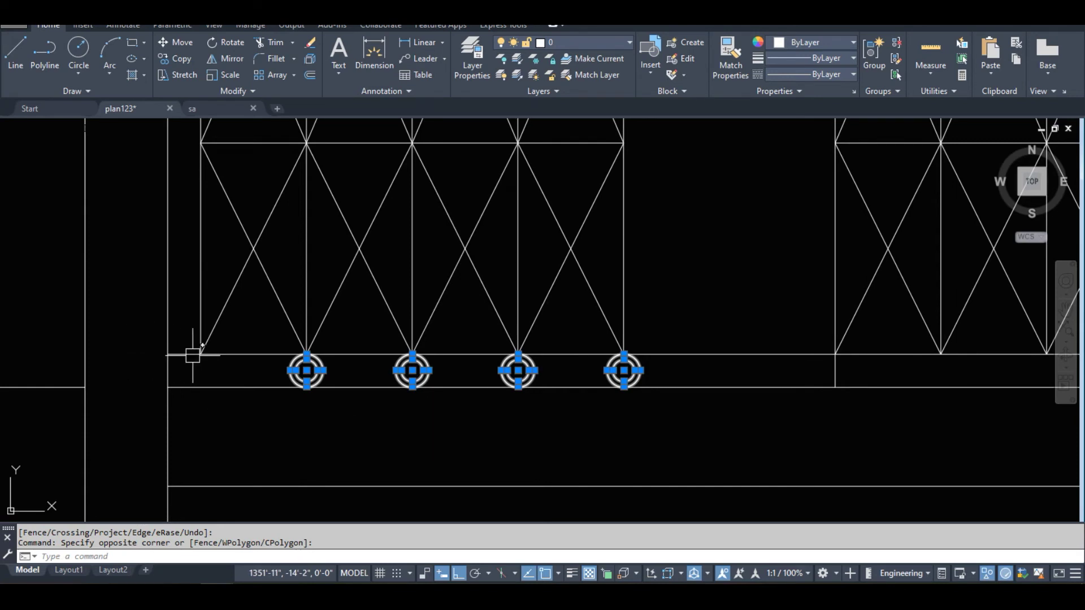
click(179, 62)
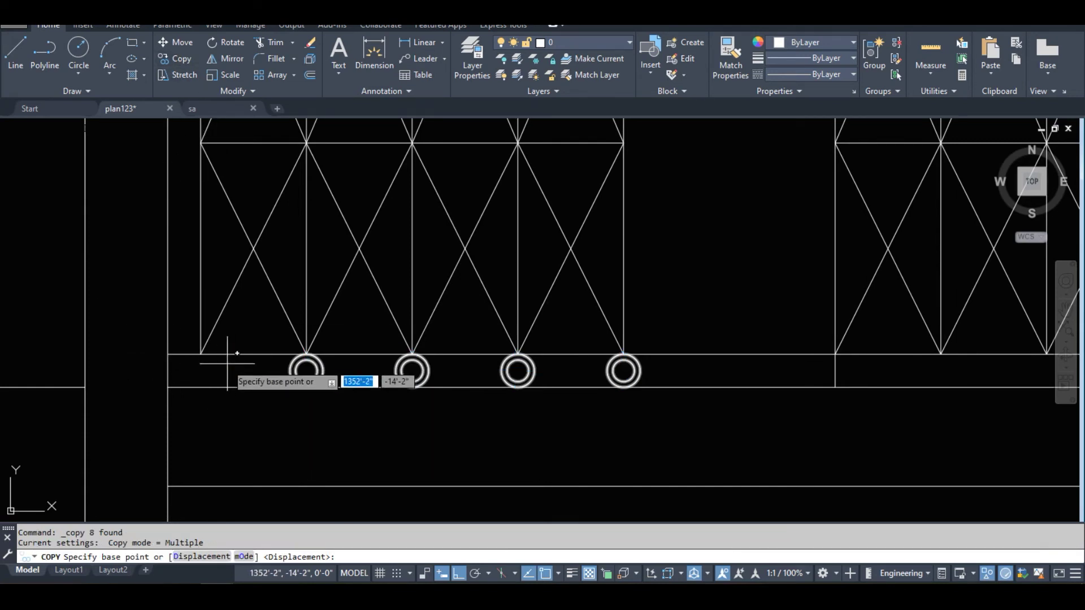
click(254, 390)
middle_drag(583, 412, 300, 422)
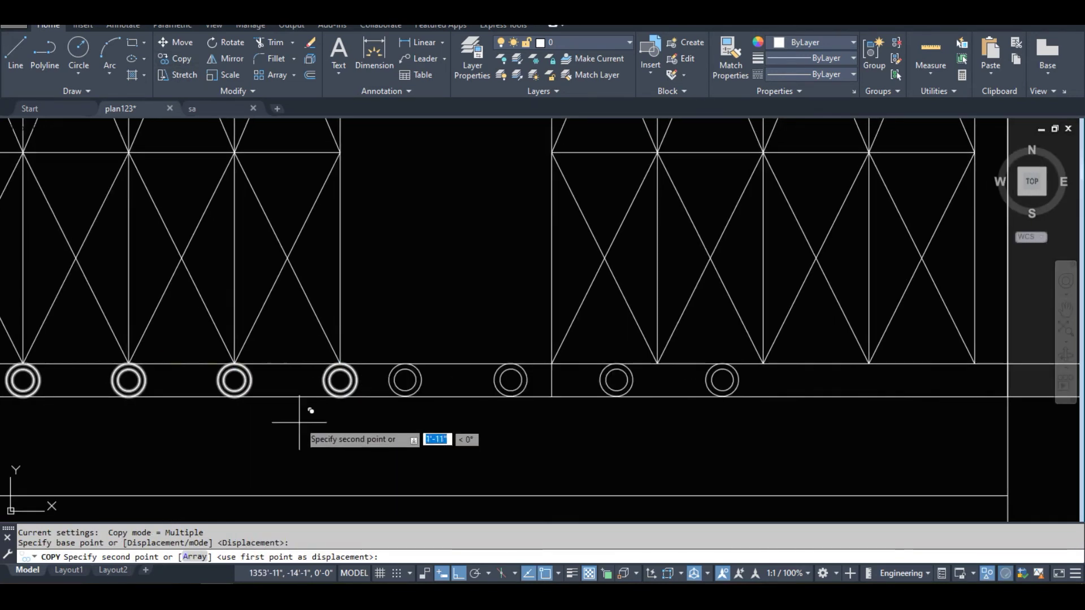
click(553, 363)
key(Return)
Copy the leftmost ring to sit beneath the left gate post
middle_drag(520, 427, 601, 415)
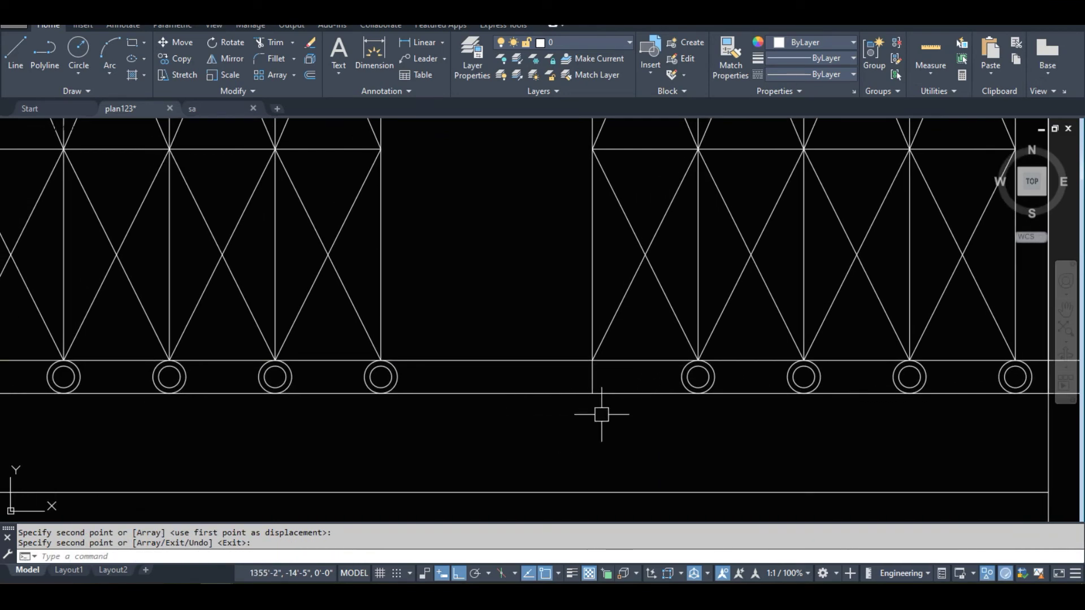
middle_drag(329, 393, 229, 390)
scroll(229, 390, up, 2)
click(285, 361)
click(220, 371)
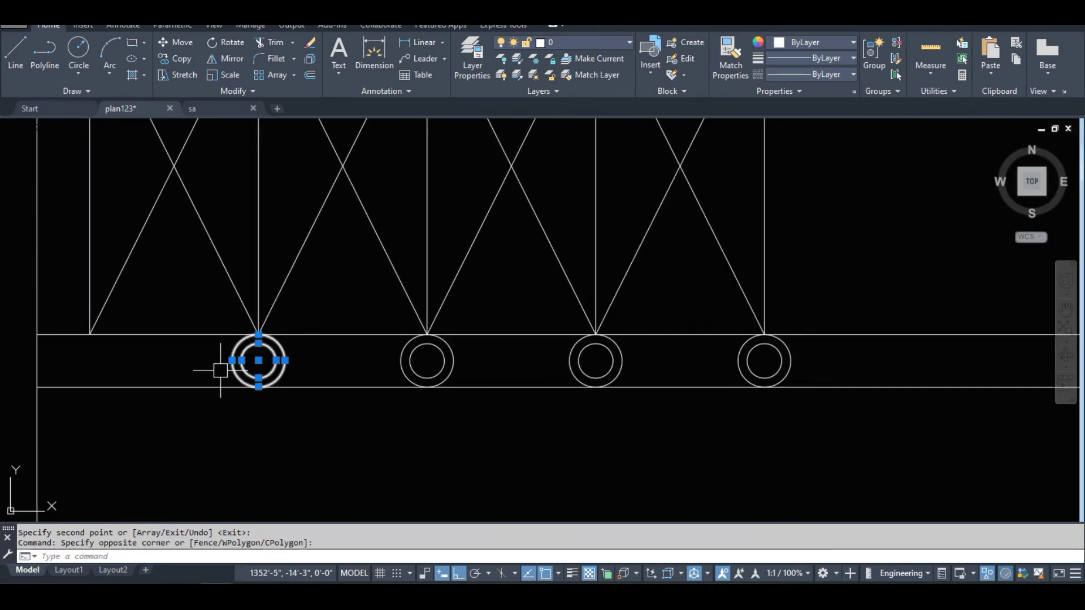
click(179, 59)
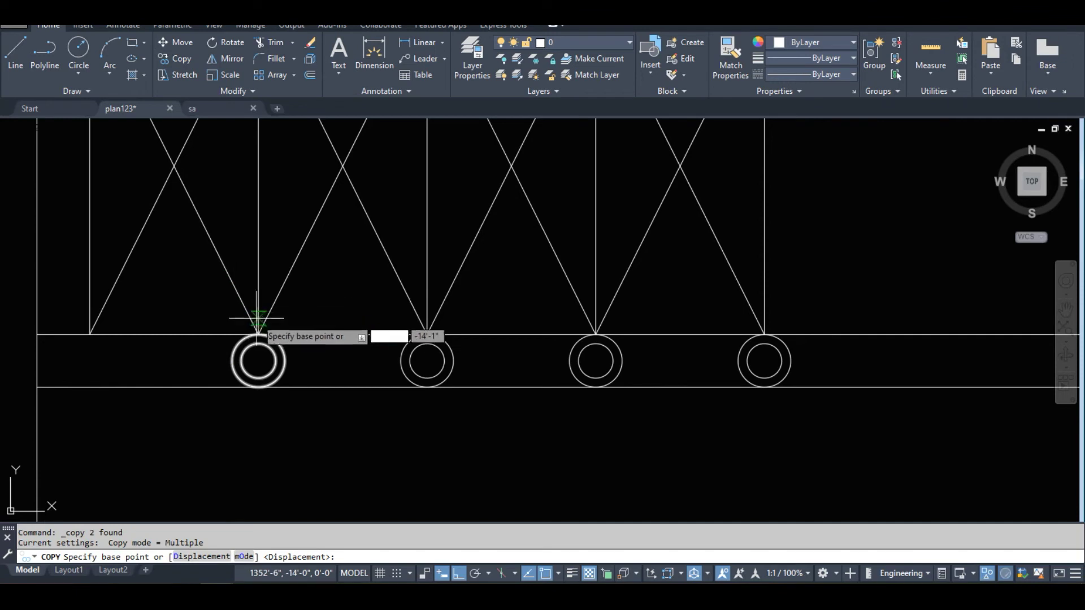
click(258, 361)
click(89, 360)
key(Return)
Copy that ring beneath the other gate leaf's post
click(135, 238)
click(176, 61)
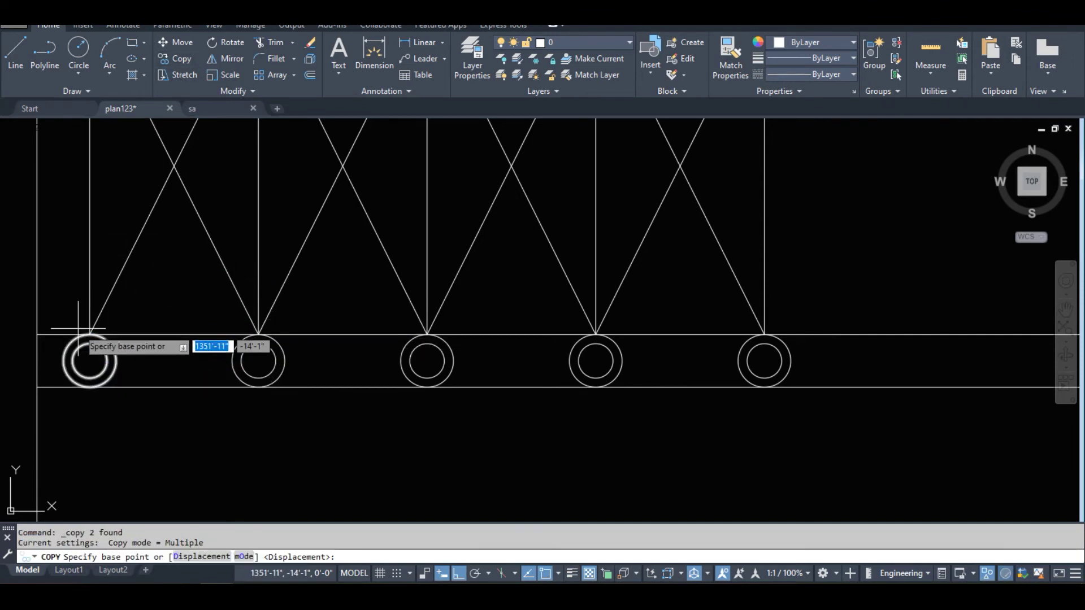
click(90, 361)
middle_drag(403, 354, 596, 360)
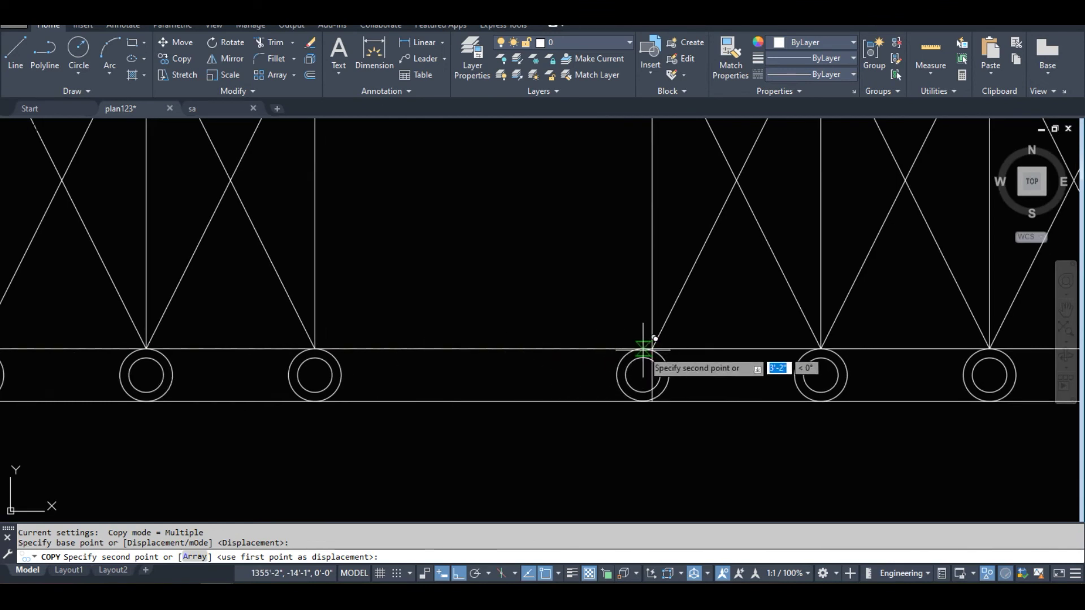
click(652, 349)
key(Return)
Start TRIM with all objects as edges, then zoom and pan across the elevation
text(tr)
key(Return)
key(Return)
scroll(650, 376, up, 5)
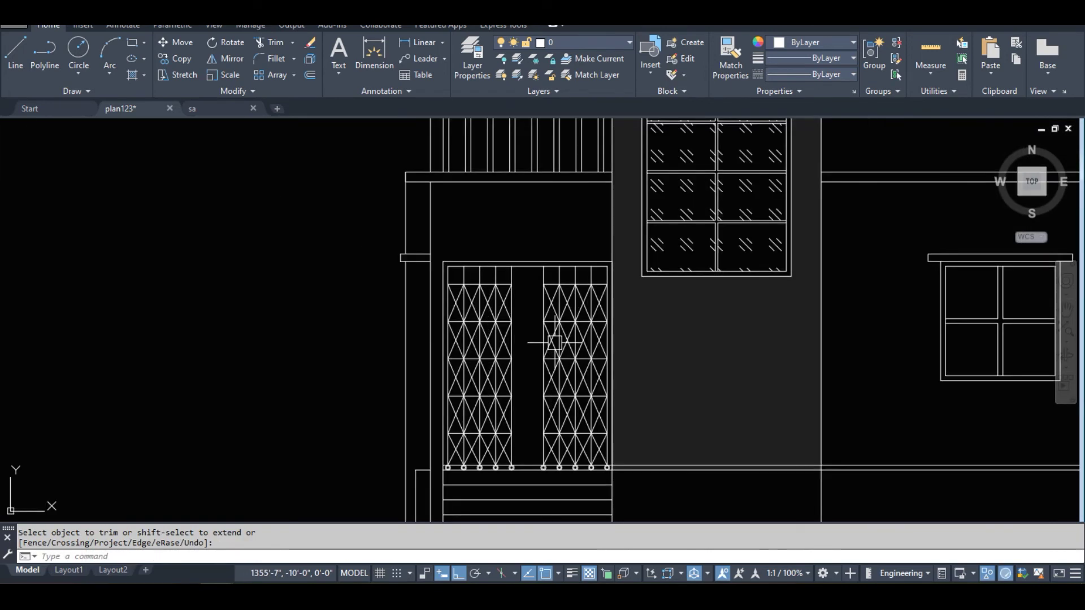
scroll(591, 355, down, 3)
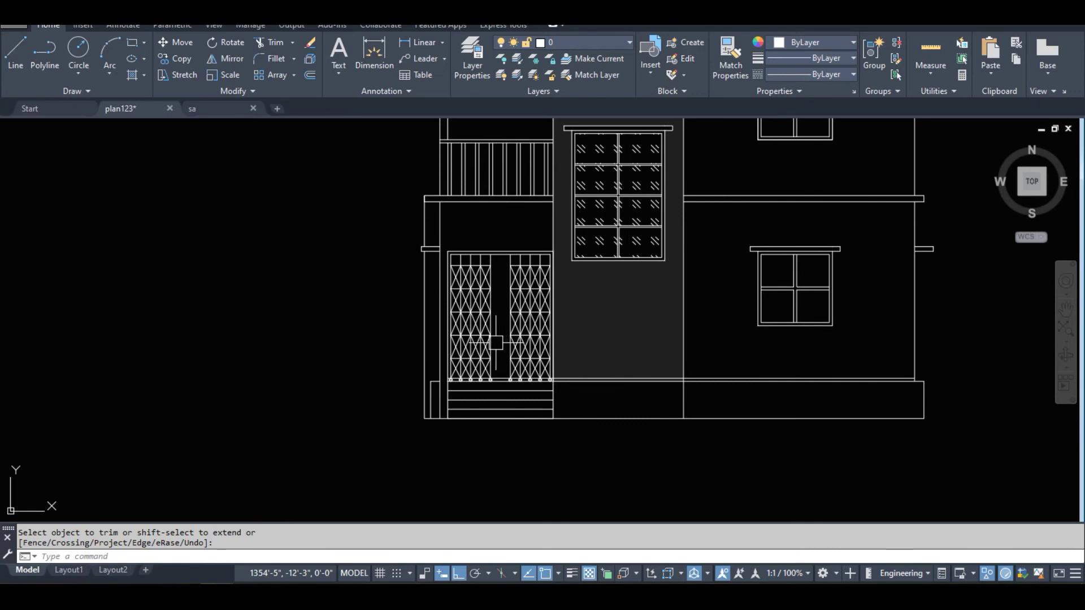
middle_drag(496, 338, 411, 330)
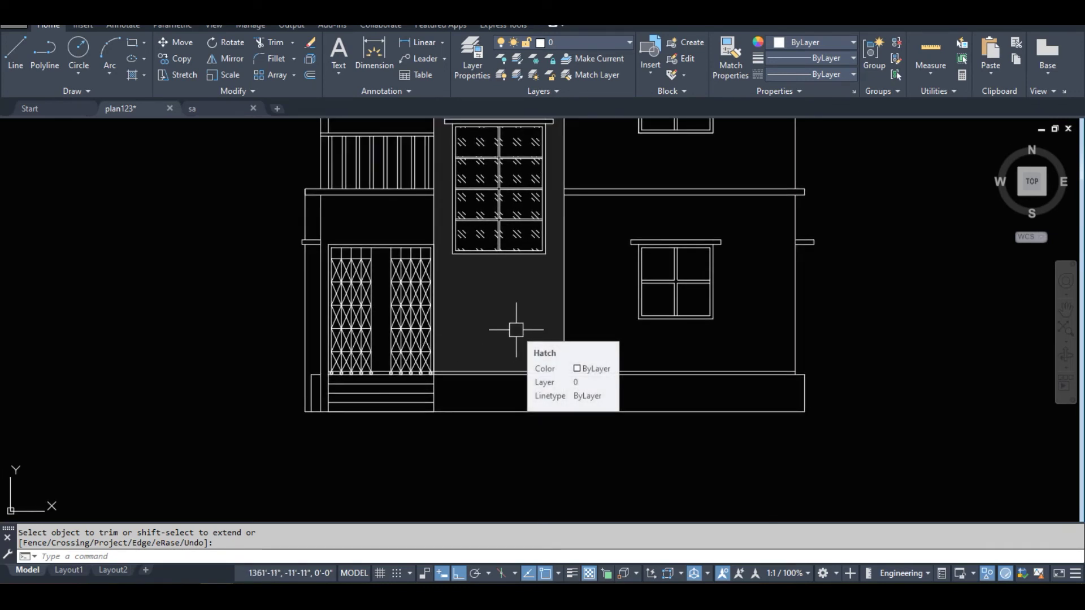
scroll(516, 330, down, 4)
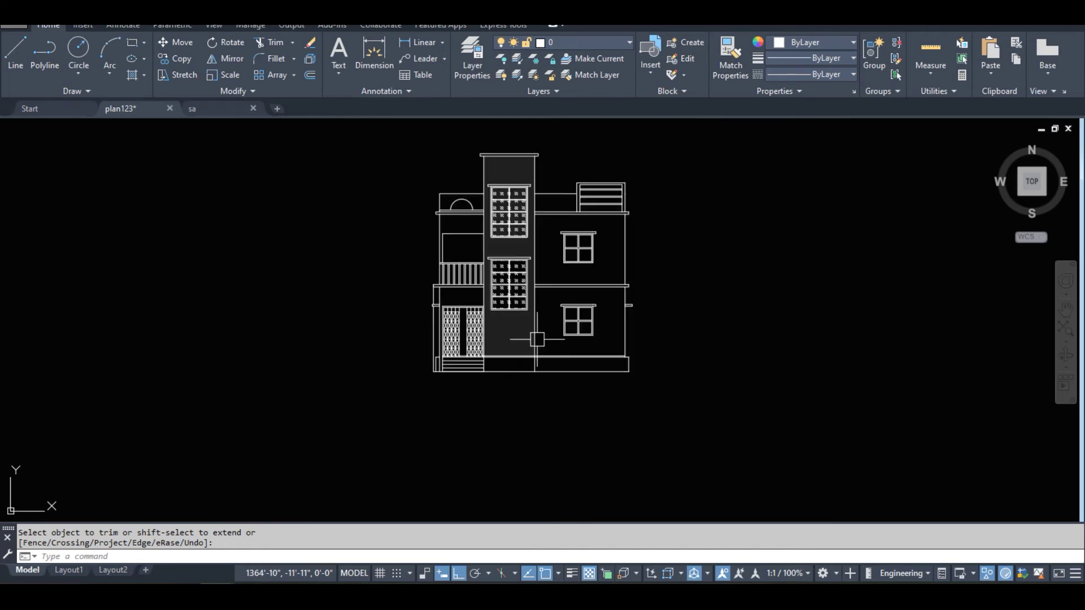
scroll(552, 308, up, 2)
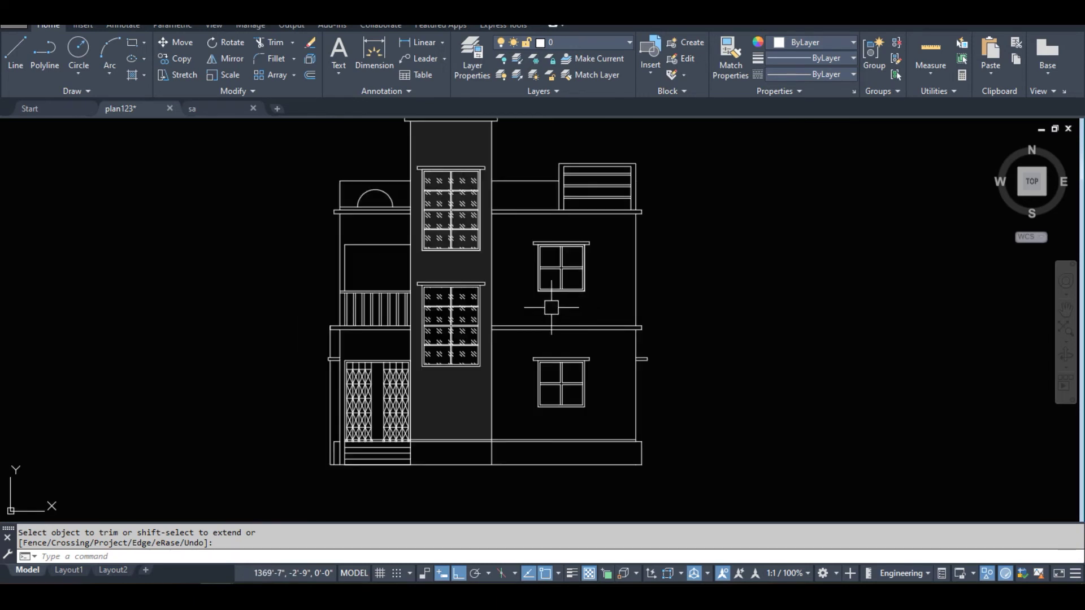
click(16, 54)
scroll(520, 296, up, 4)
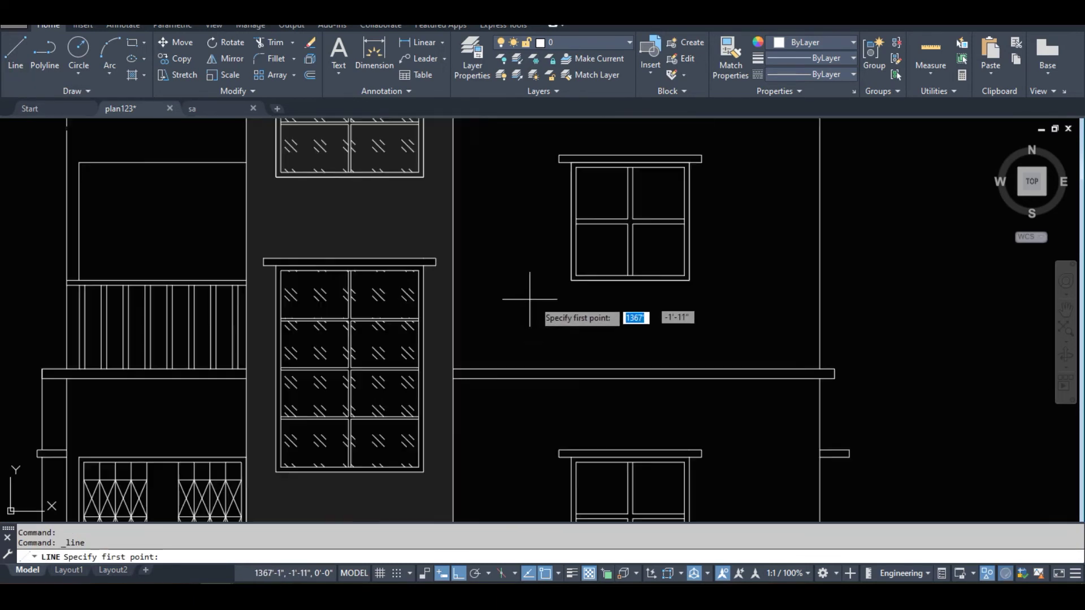
Select the top sill line of the upper right window
scroll(571, 280, up, 2)
click(571, 280)
scroll(512, 282, down, 2)
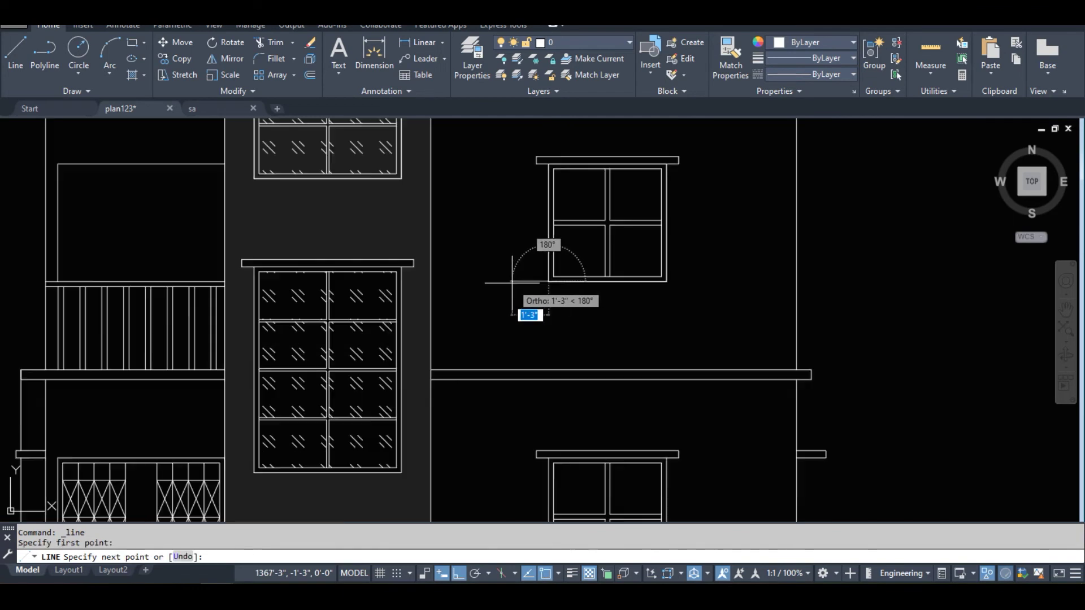
key(Escape)
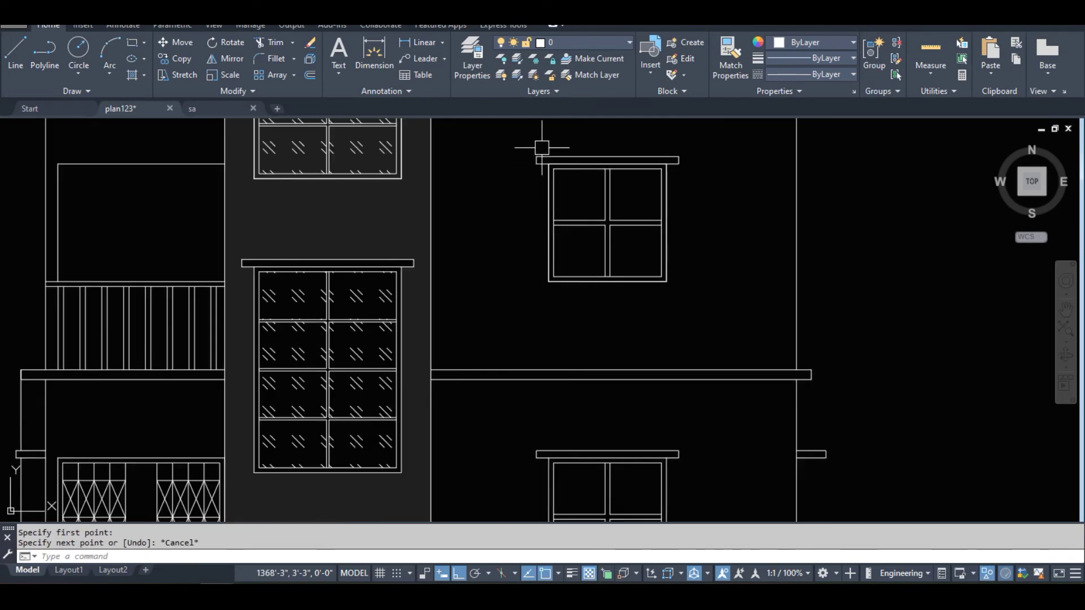
scroll(532, 146, up, 3)
click(497, 139)
middle_drag(789, 191, 537, 206)
click(668, 204)
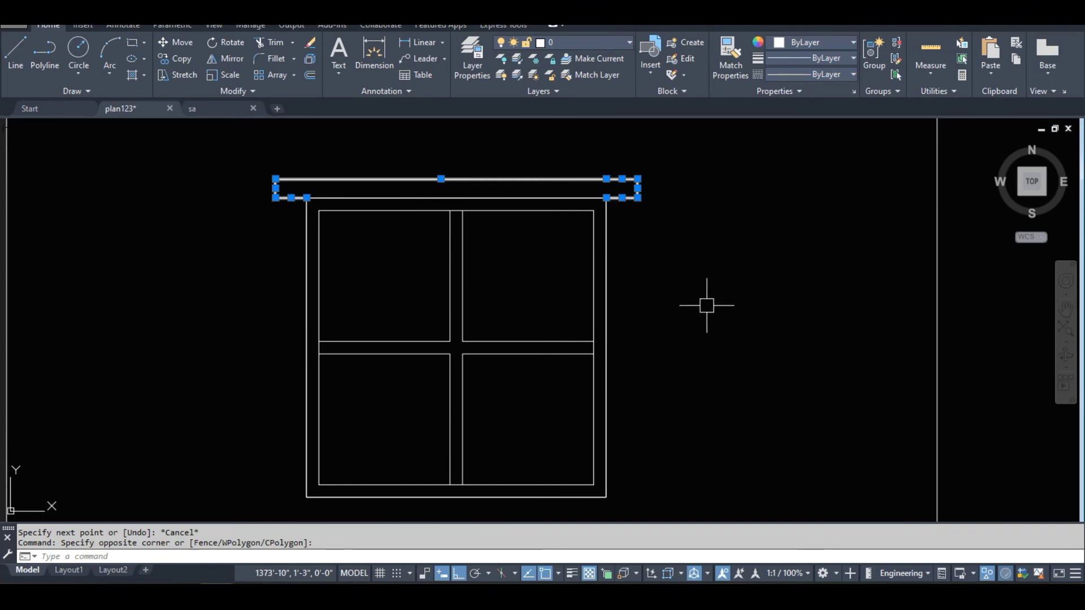
Copy the top sill down to the window's bottom corner
click(176, 59)
scroll(286, 155, up, 2)
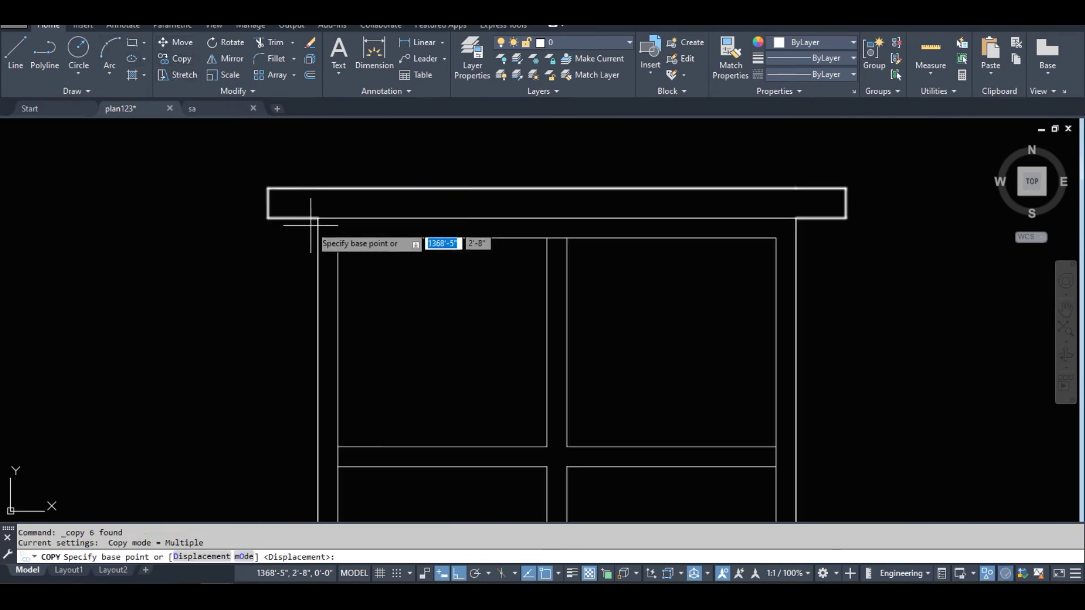
click(318, 189)
mouse_move(317, 441)
middle_down()
mouse_move(327, 249)
mouse_move(327, 315)
middle_up()
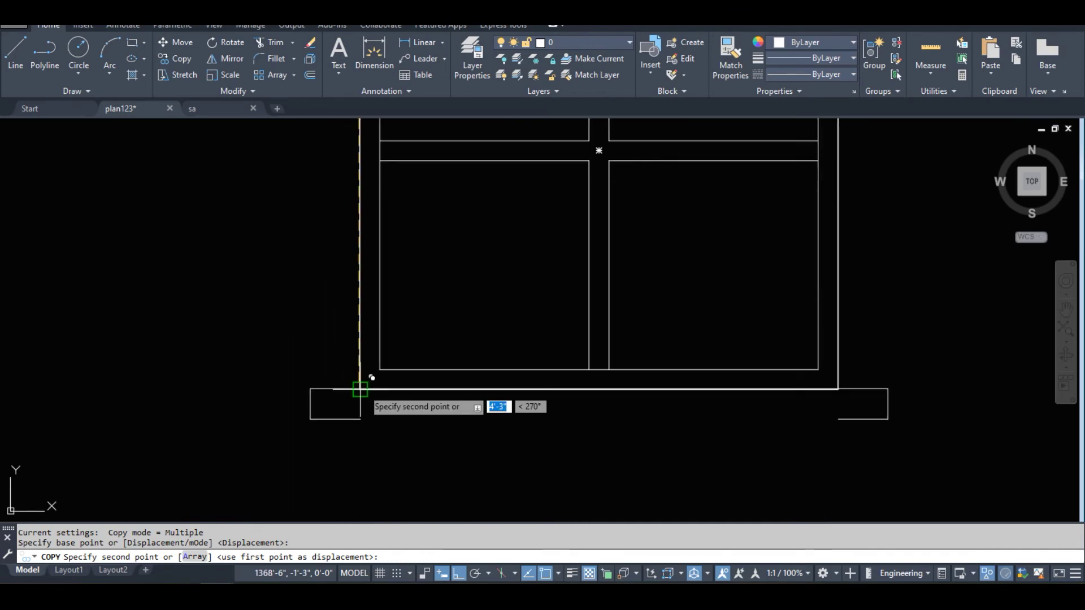
click(360, 390)
key(Escape)
Join the two sill line pieces into a single line
middle_drag(413, 436, 417, 397)
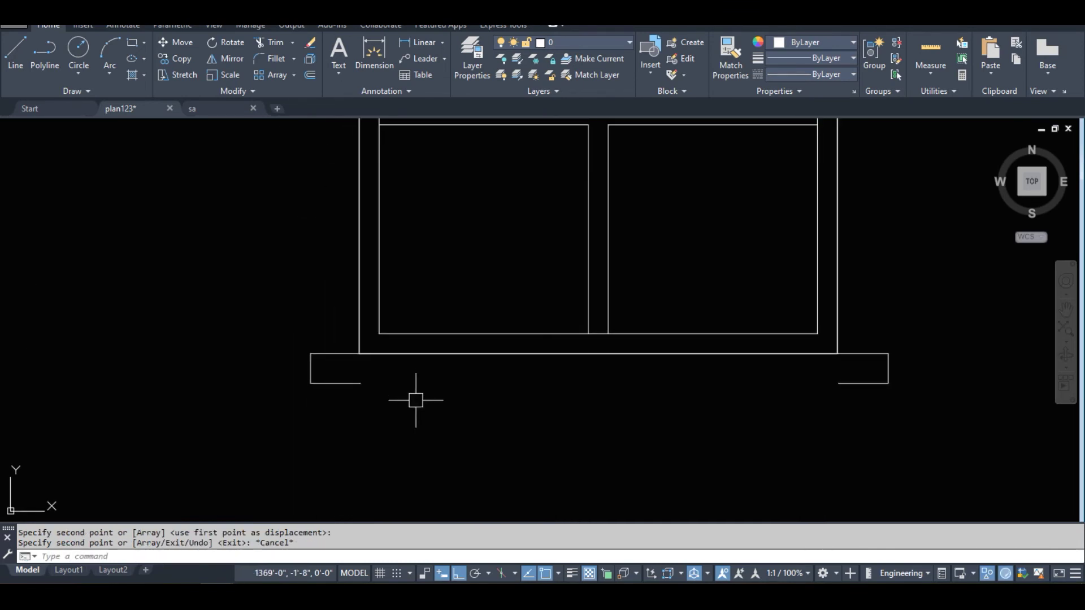
key(Return)
click(347, 383)
click(880, 384)
key(Return)
Select the lower sill and begin copying it, then cancel the copy
scroll(622, 401, down, 3)
scroll(497, 413, up, 4)
scroll(407, 337, up, 5)
scroll(364, 392, down, 2)
scroll(339, 373, down, 2)
click(358, 426)
click(322, 368)
scroll(378, 381, up, 4)
scroll(378, 382, up, 3)
scroll(401, 320, down, 3)
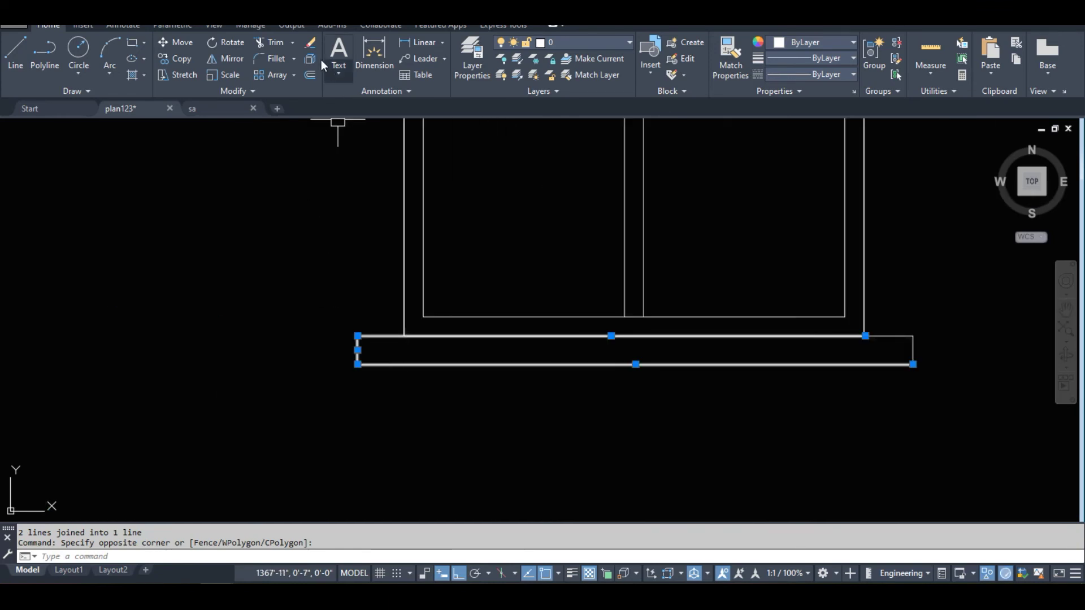
click(175, 58)
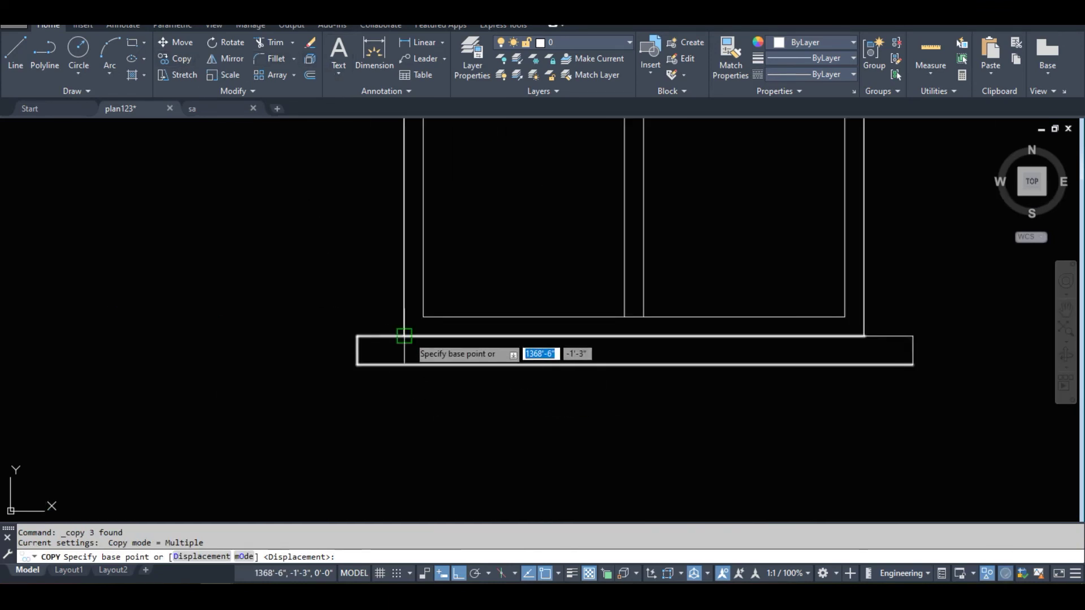
click(403, 337)
scroll(404, 350, down, 4)
scroll(433, 435, up, 2)
scroll(452, 356, up, 5)
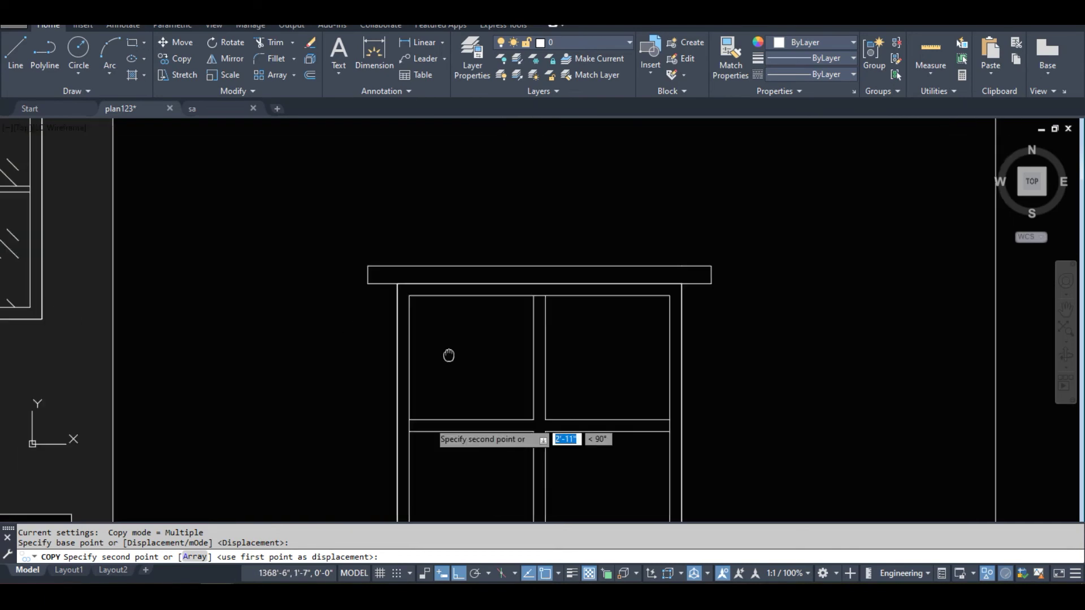
scroll(448, 356, down, 2)
scroll(429, 477, up, 5)
scroll(430, 478, down, 3)
scroll(447, 405, down, 3)
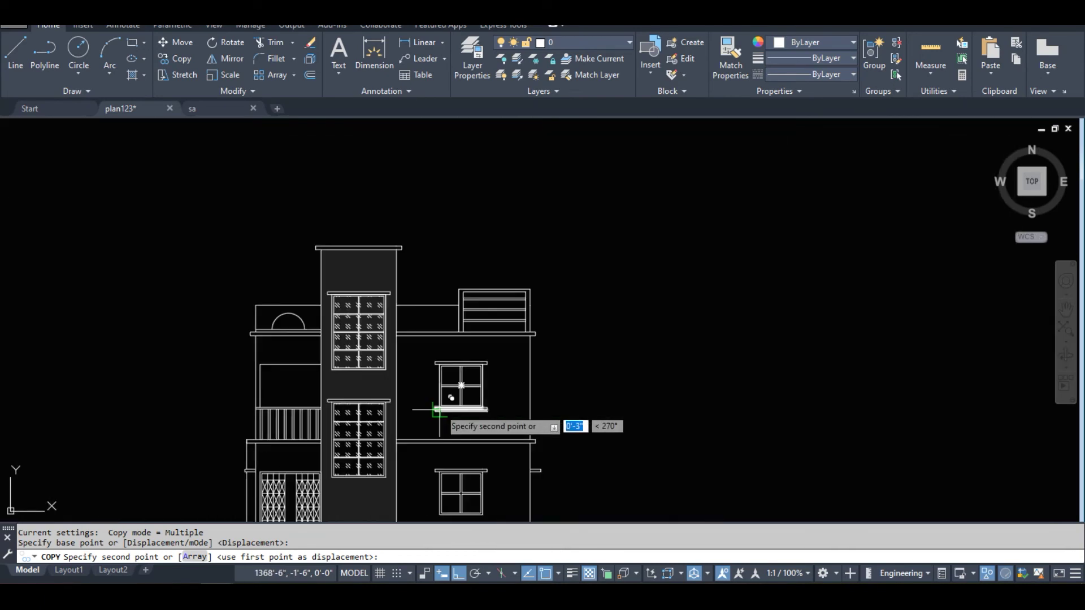
key(Escape)
Copy the five sill and top ledge pieces 10'-7" down onto the lower right window
scroll(475, 486, up, 1)
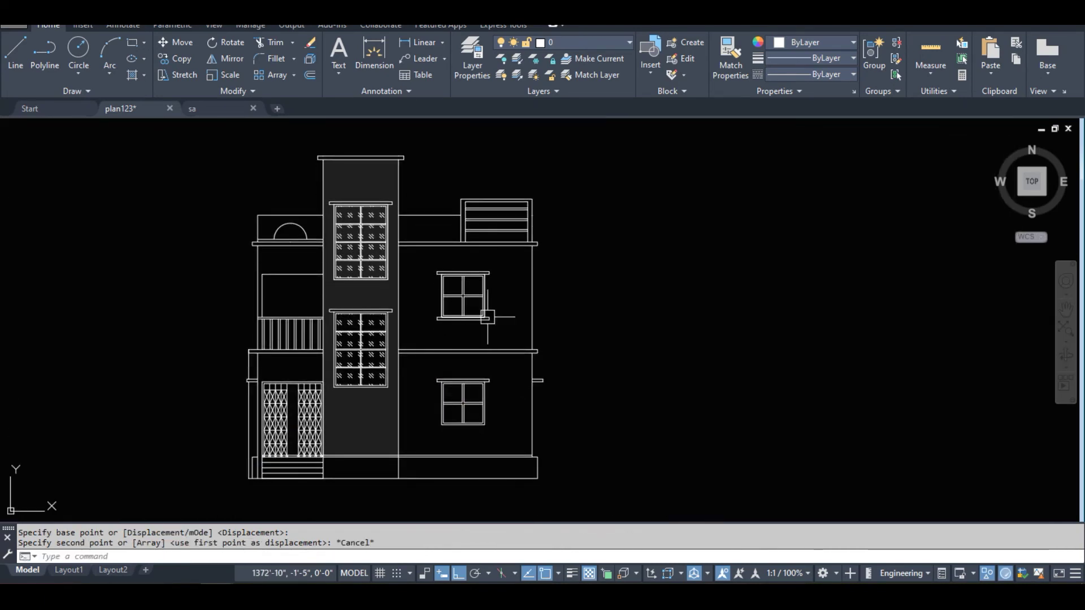
scroll(487, 385, up, 5)
click(523, 387)
click(487, 311)
scroll(255, 331, up, 5)
click(377, 424)
click(360, 319)
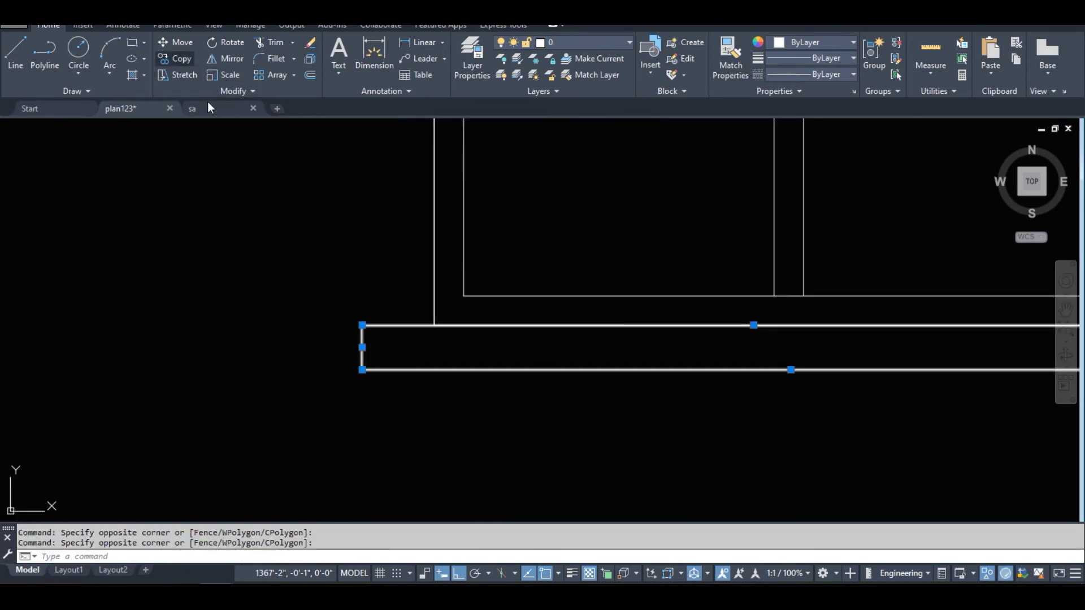
click(175, 58)
scroll(451, 429, down, 3)
scroll(451, 412, up, 4)
middle_drag(451, 412, 450, 339)
scroll(434, 356, down, 5)
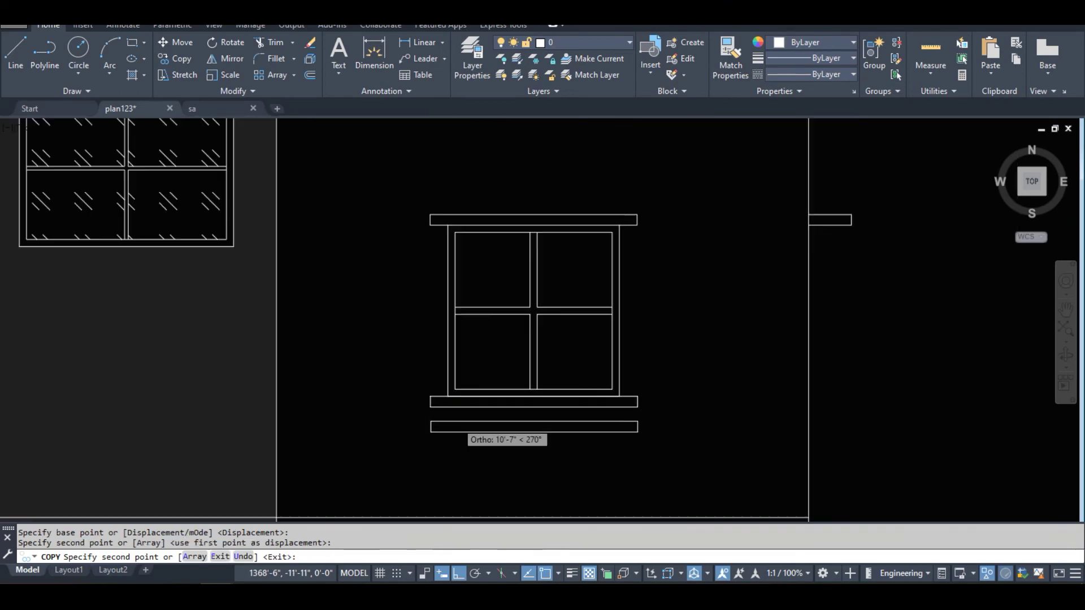
click(456, 400)
key(Escape)
Zoom and pan to review the stairwell, windows and whole facade
scroll(557, 388, down, 2)
scroll(609, 396, down, 3)
scroll(609, 395, up, 3)
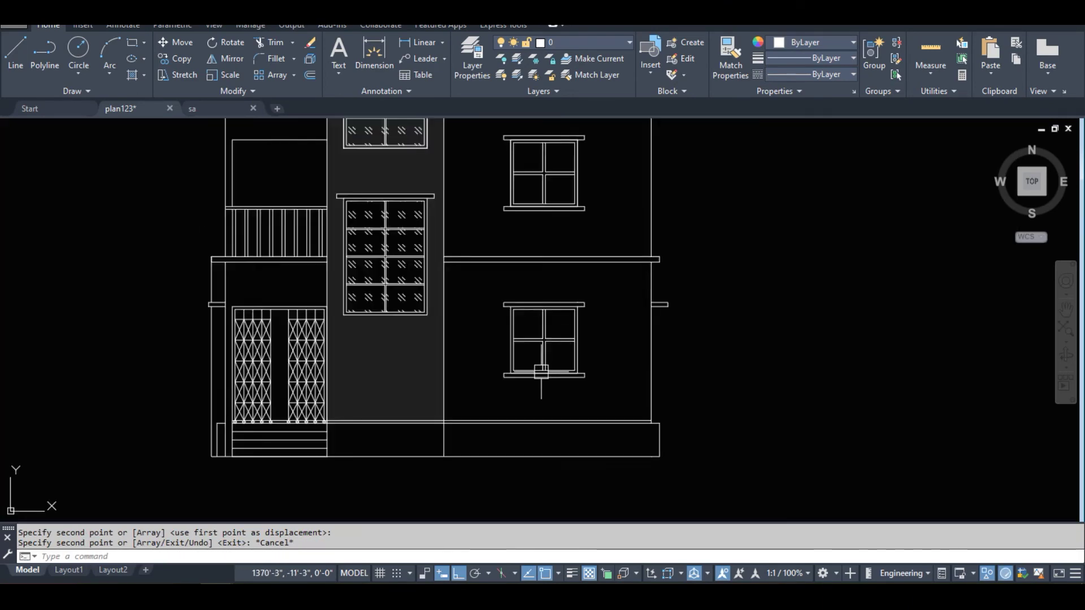
scroll(540, 368, up, 2)
scroll(460, 364, down, 1)
middle_drag(489, 407, 462, 456)
scroll(462, 456, down, 2)
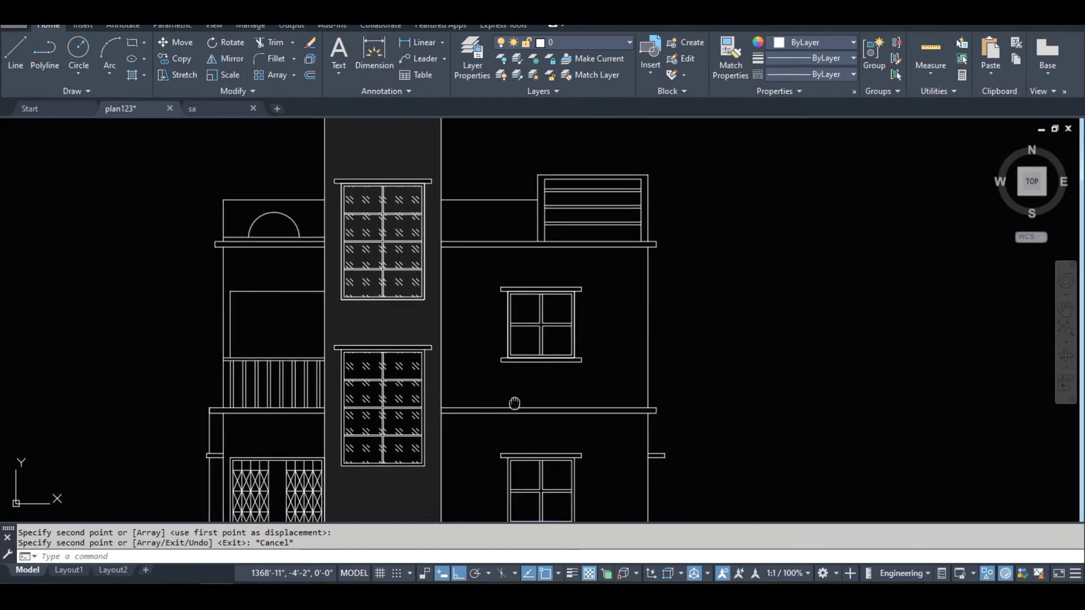
scroll(492, 213, up, 3)
scroll(492, 271, up, 1)
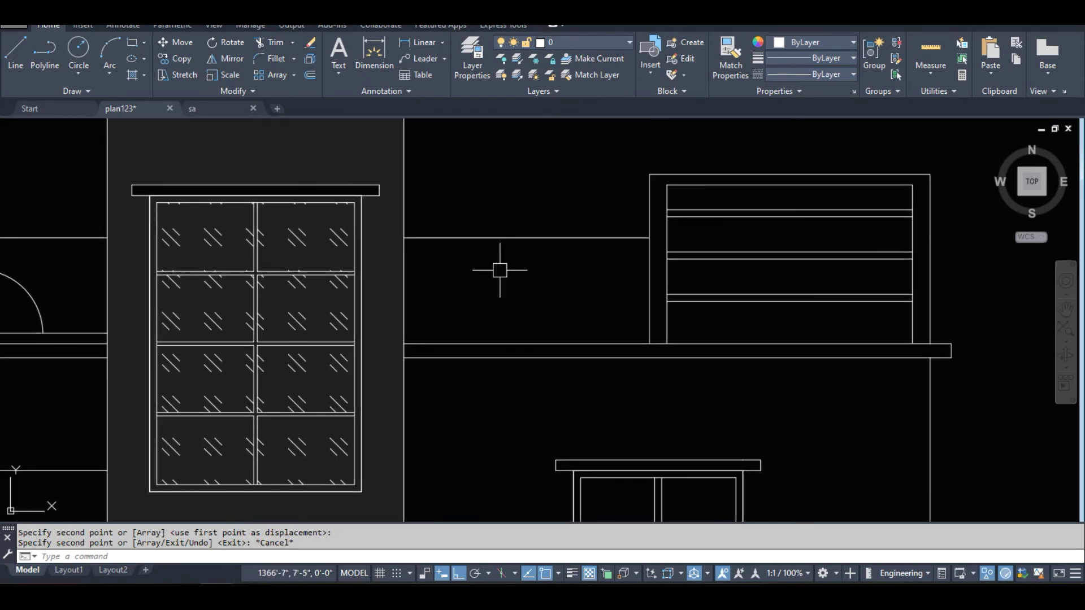
scroll(633, 267, up, 2)
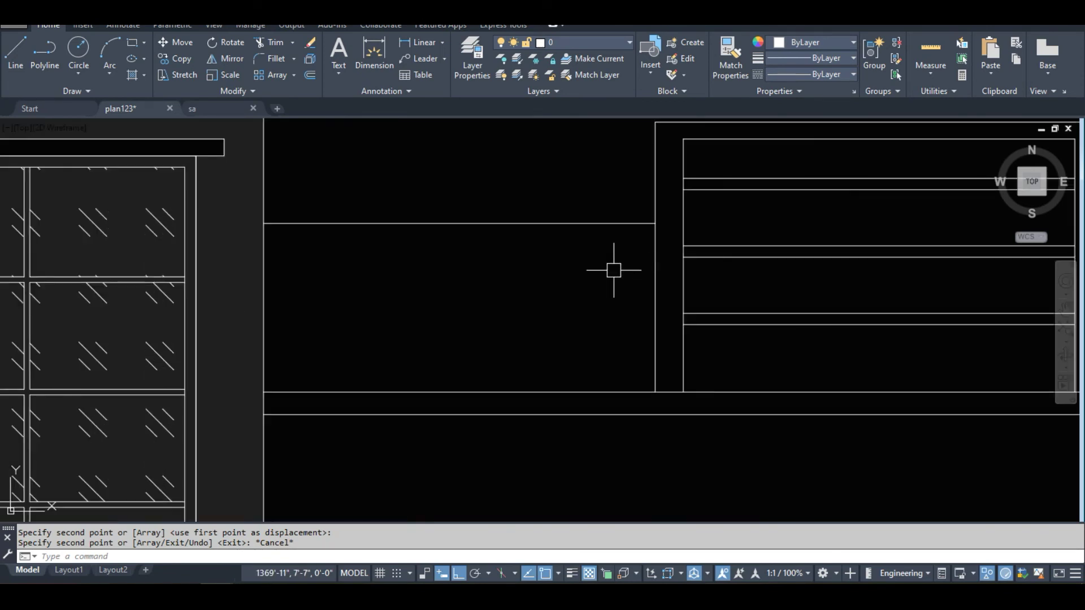
scroll(493, 283, down, 2)
scroll(491, 252, down, 2)
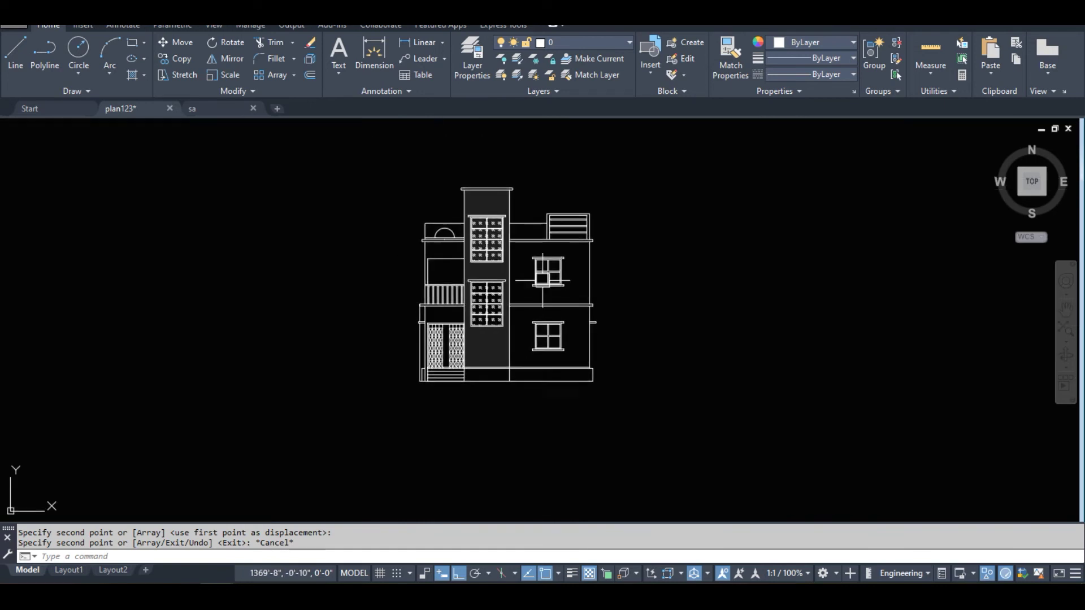
scroll(517, 245, up, 3)
middle_drag(516, 244, 563, 247)
scroll(519, 232, down, 2)
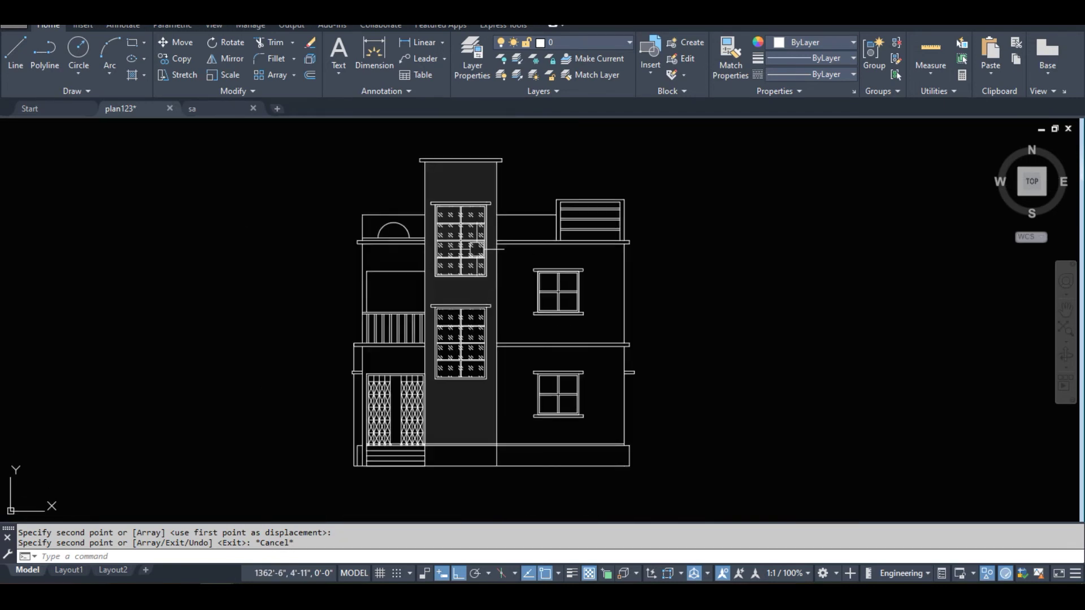
Draw a rectangle sitting on the wall top above the arched opening
scroll(376, 249, up, 2)
middle_drag(376, 249, 386, 256)
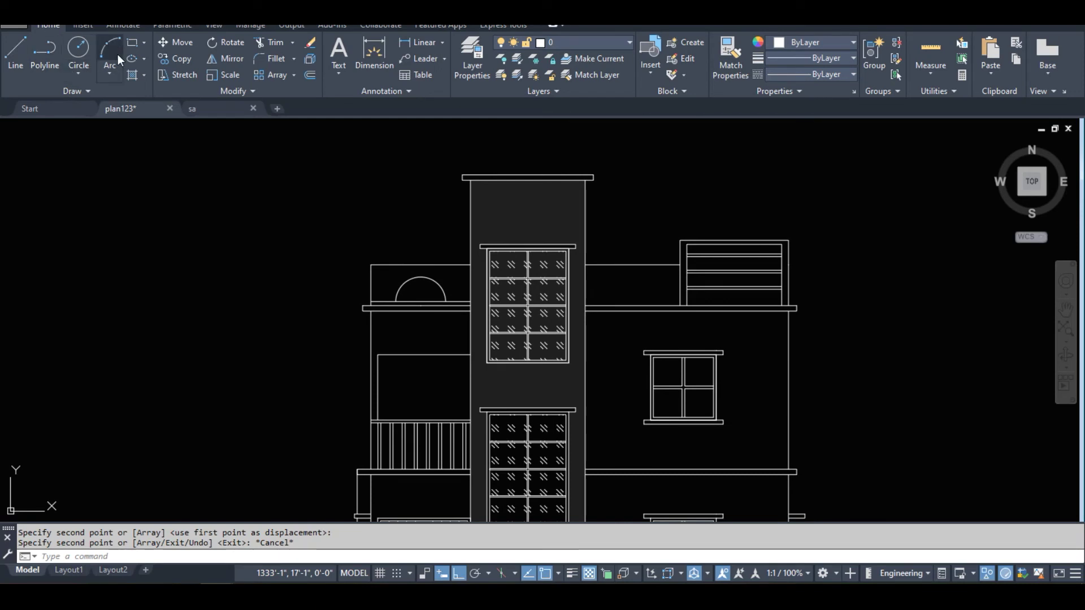
click(134, 44)
scroll(373, 249, up, 5)
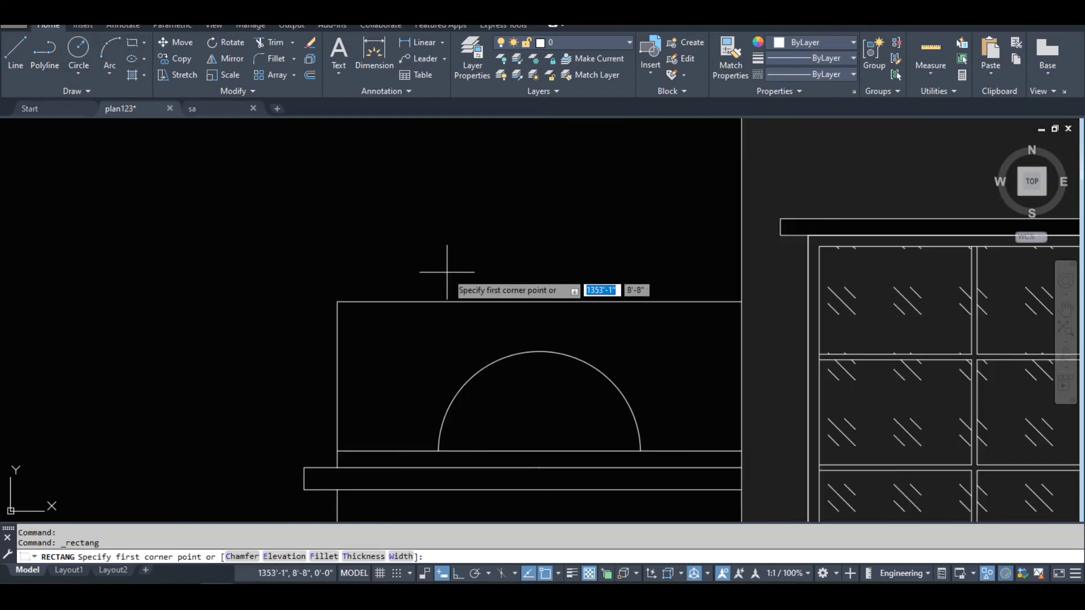
click(461, 219)
click(521, 302)
scroll(511, 296, up, 5)
Grip-stretch the rectangle into a tapered pot, pulling both bottom corners inward and entering 3 for the top edge
click(474, 316)
scroll(418, 331, down, 2)
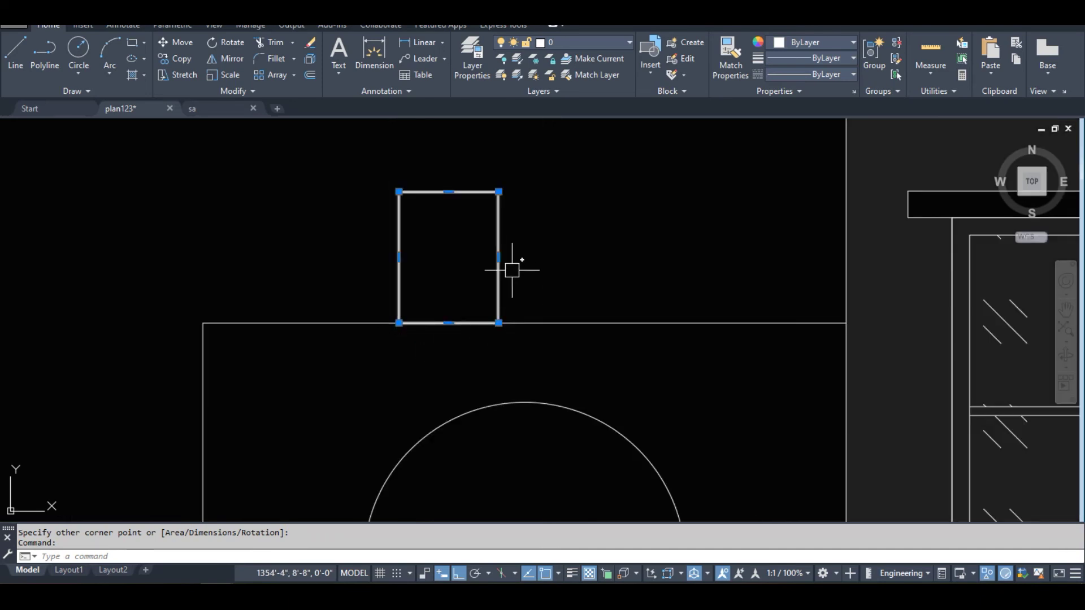
click(497, 258)
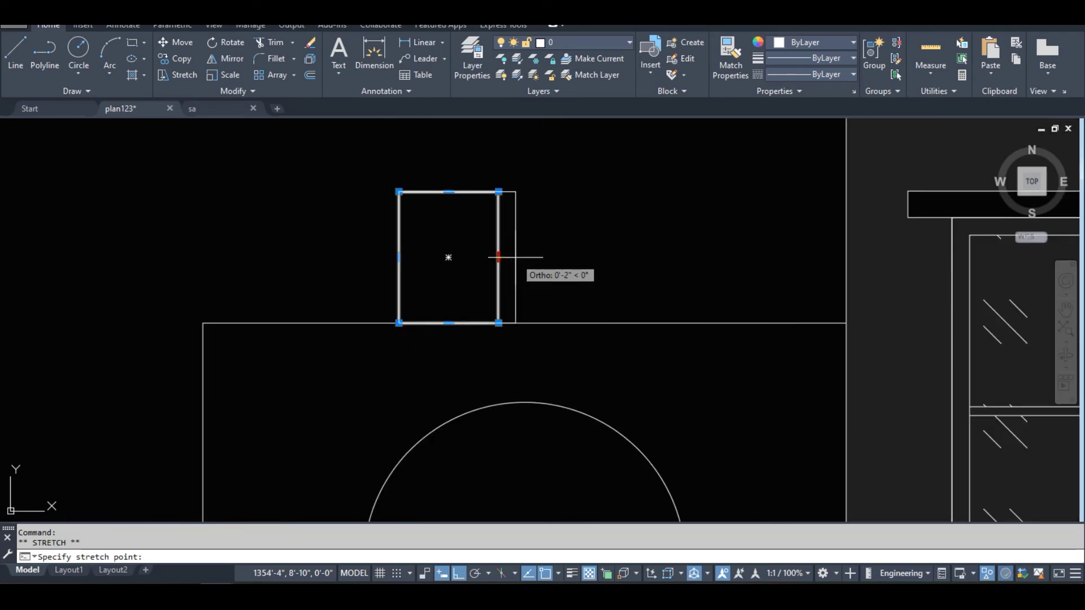
click(399, 323)
click(420, 323)
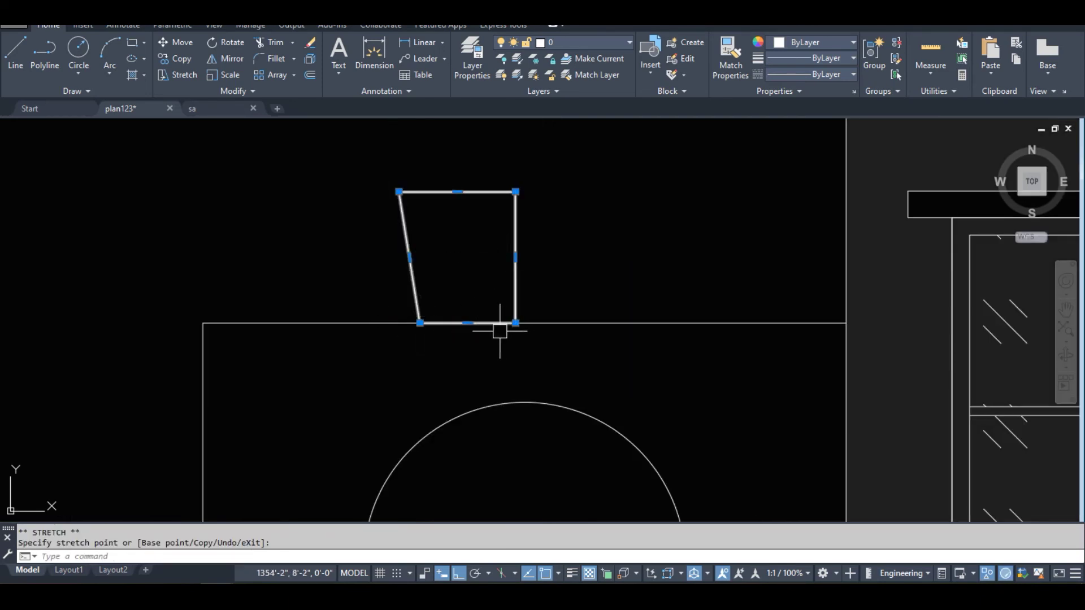
click(516, 323)
middle_drag(489, 327, 513, 340)
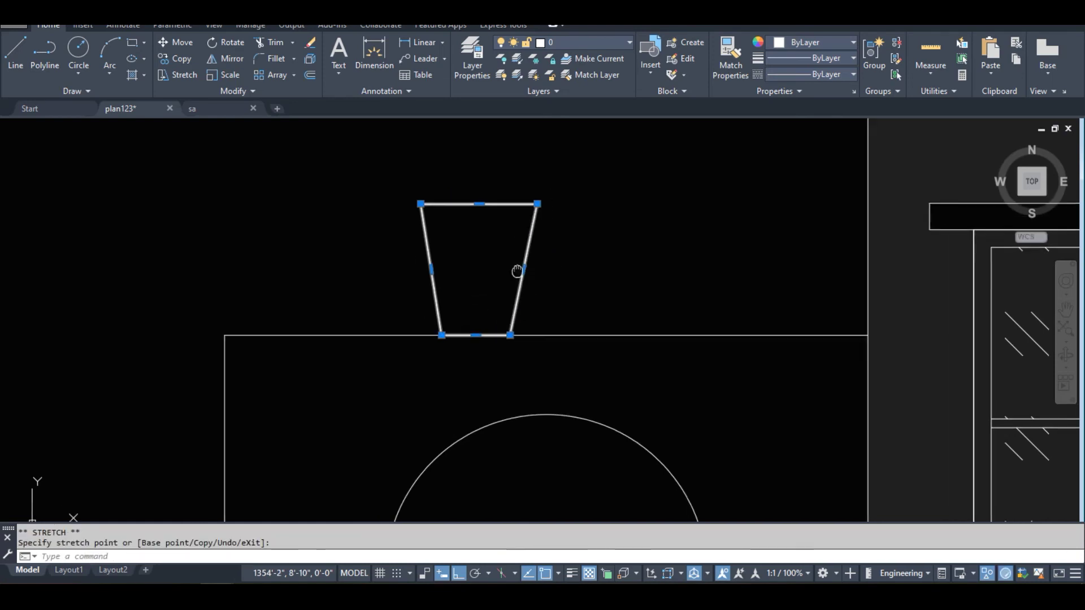
text(3)
key(Return)
key(Escape)
mouse_move(527, 303)
middle_down()
mouse_move(482, 290)
mouse_move(430, 324)
middle_up()
scroll(482, 291, down, 3)
scroll(421, 308, up, 2)
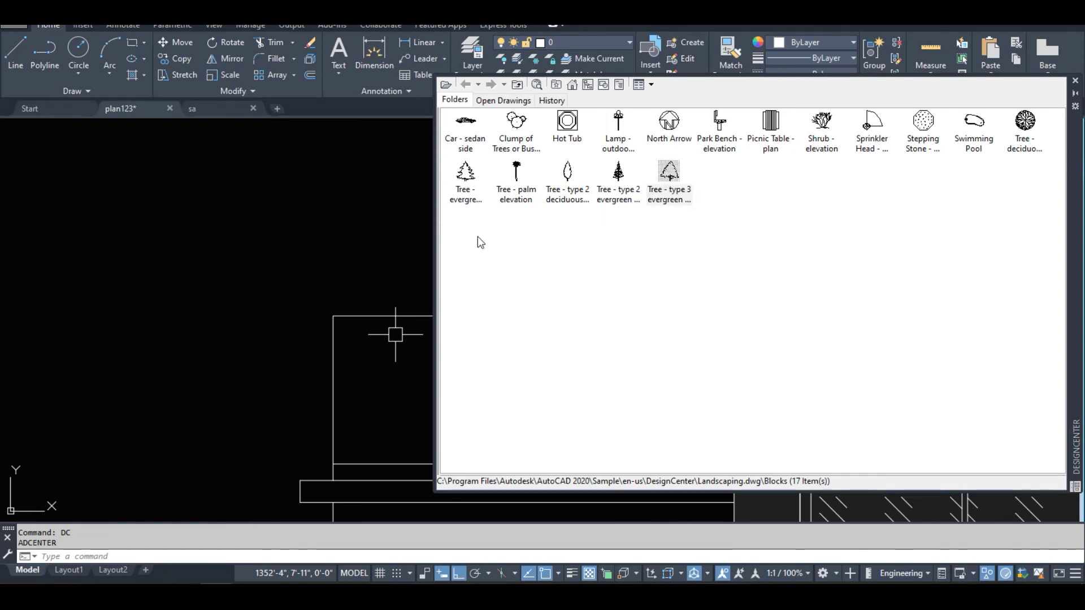
Move the inserted tree block onto the pot on the left terrace
click(1075, 83)
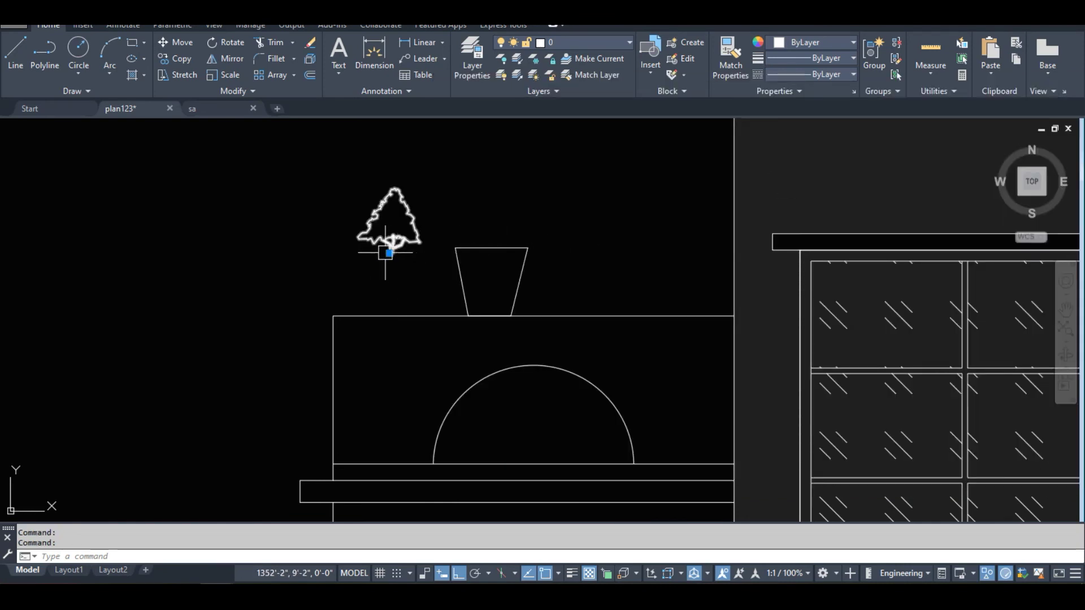
click(390, 253)
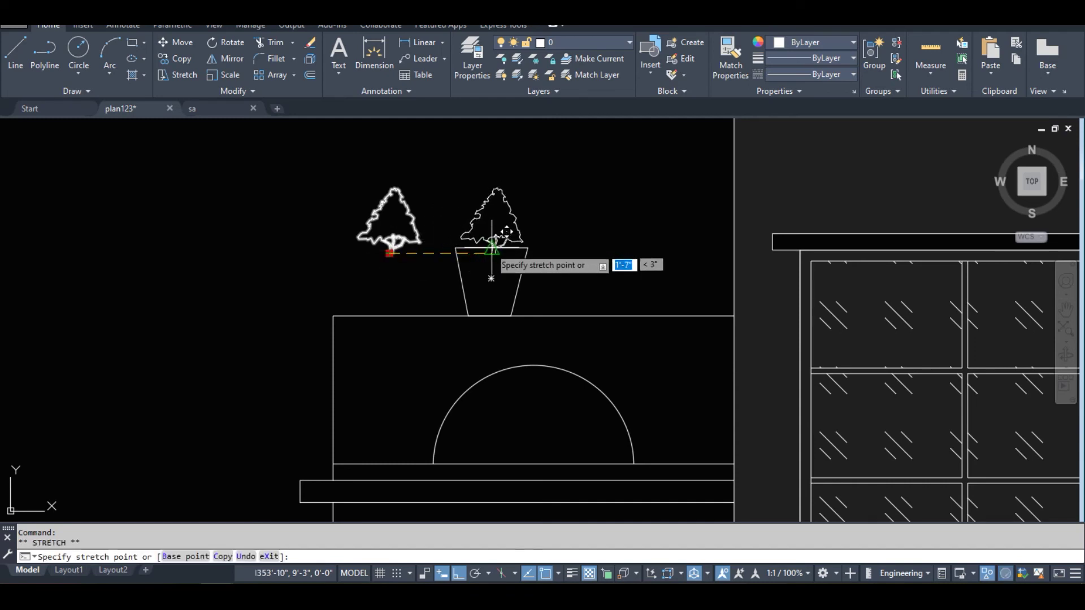
click(492, 248)
key(Escape)
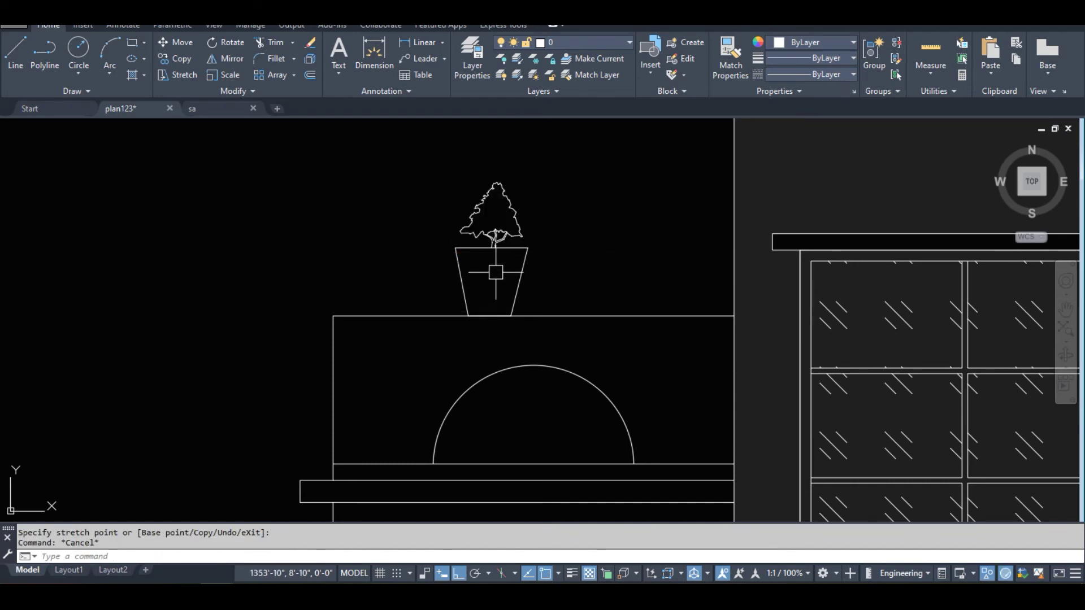
scroll(514, 274, down, 1)
scroll(482, 402, down, 2)
scroll(477, 441, up, 3)
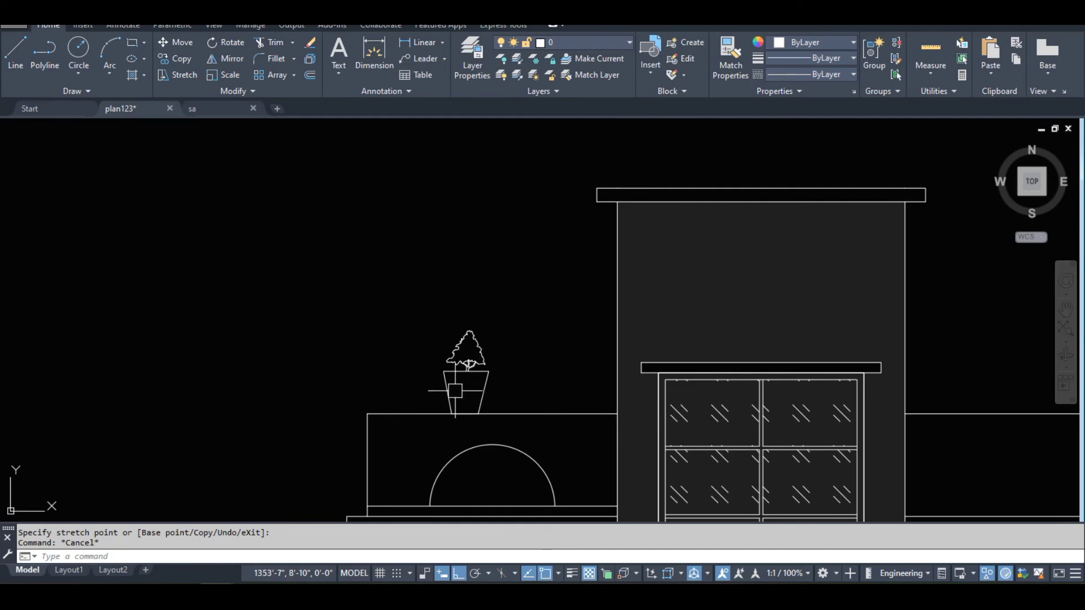
scroll(461, 368, up, 2)
Scale the tree down about its base point
click(508, 324)
text(sc)
key(Return)
scroll(481, 345, up, 2)
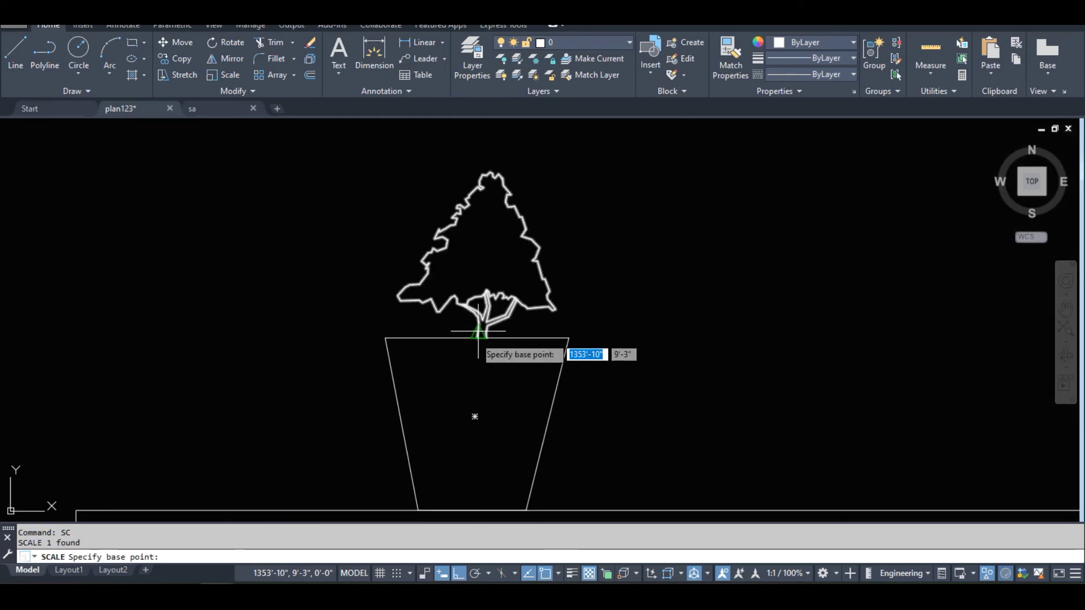
click(478, 334)
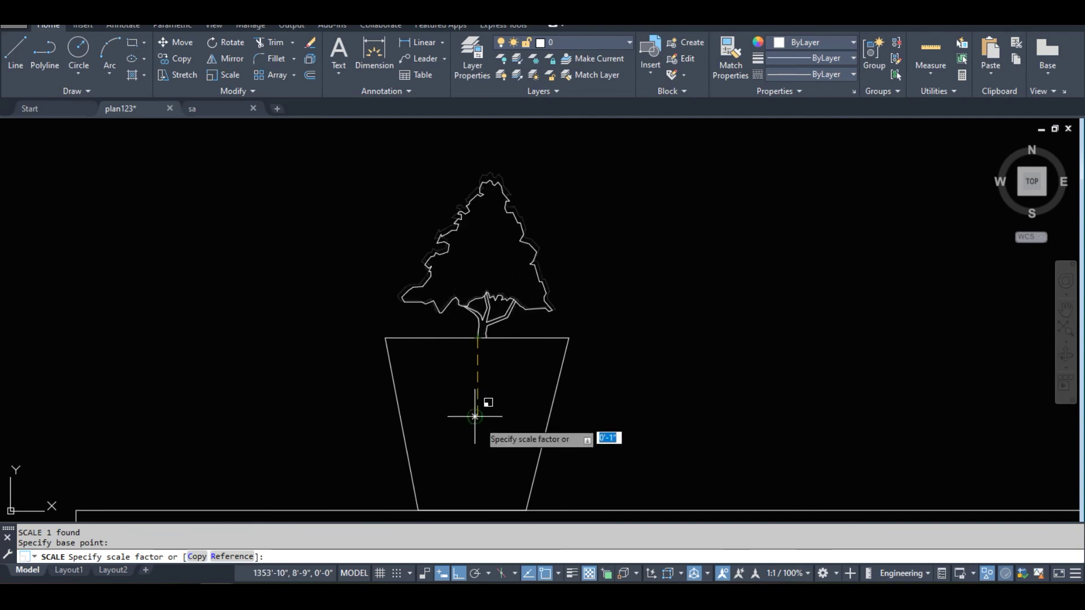
click(484, 460)
scroll(484, 441, down, 3)
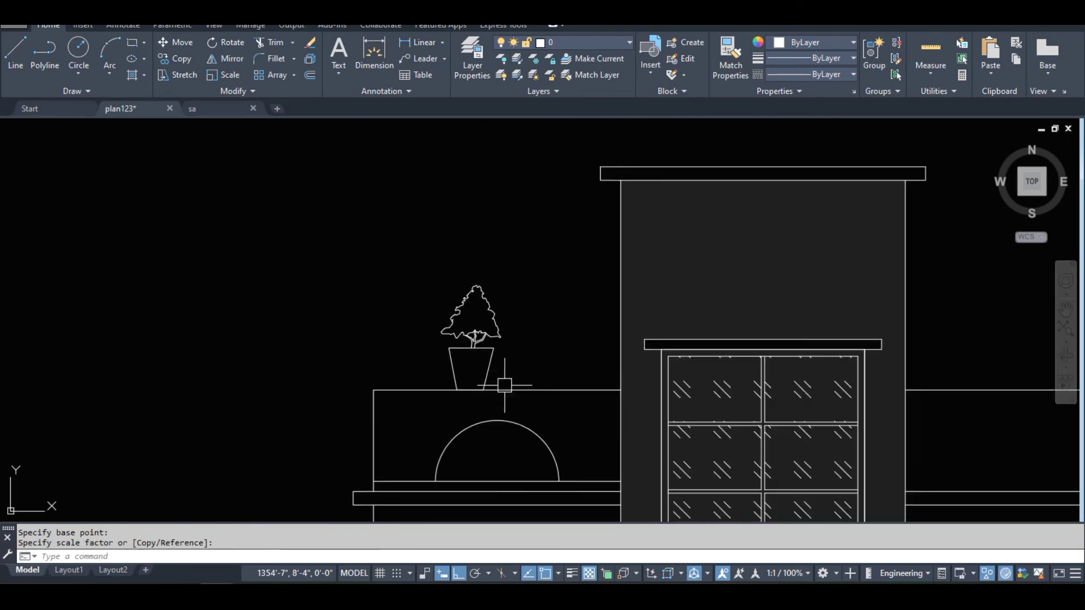
scroll(505, 385, up, 2)
Group the tree and its pot into one object
click(536, 383)
click(376, 244)
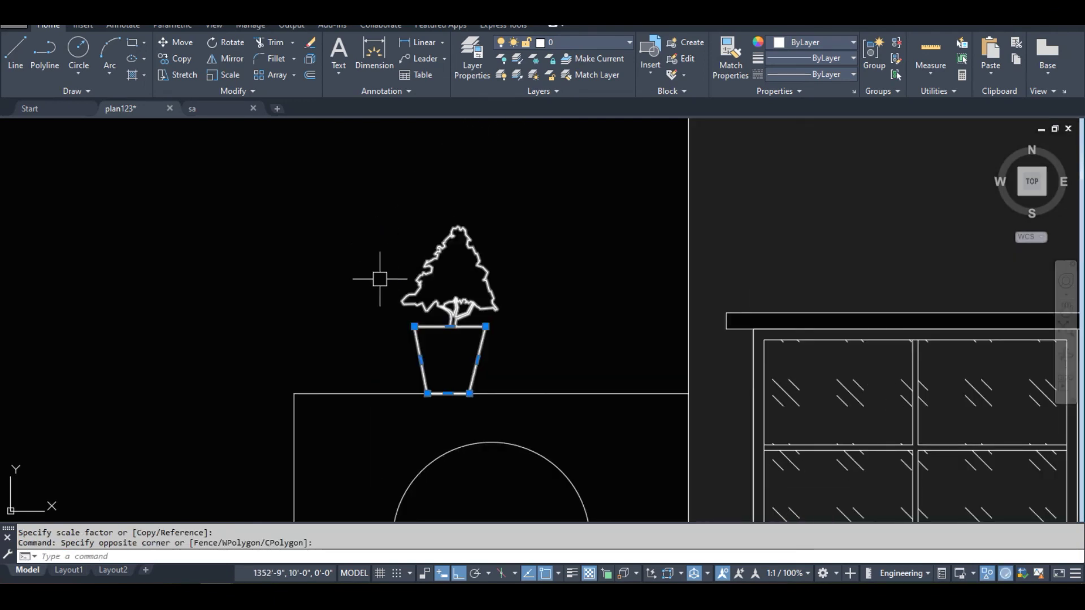
text(g)
key(Return)
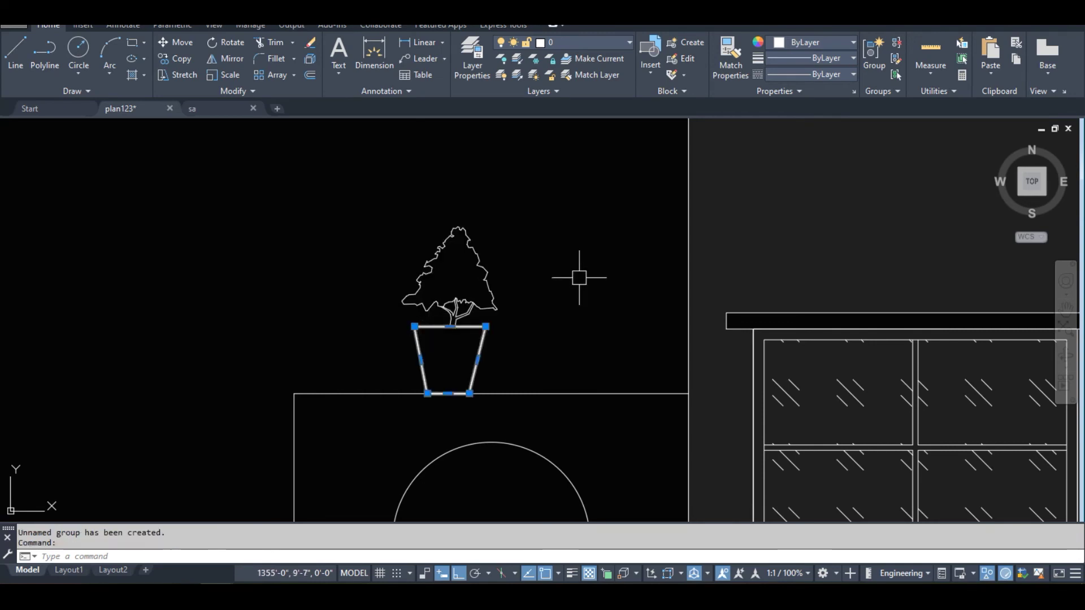
key(Escape)
key(Escape)
Scale the tree-and-pot group smaller from the pot's bottom-left corner
click(454, 310)
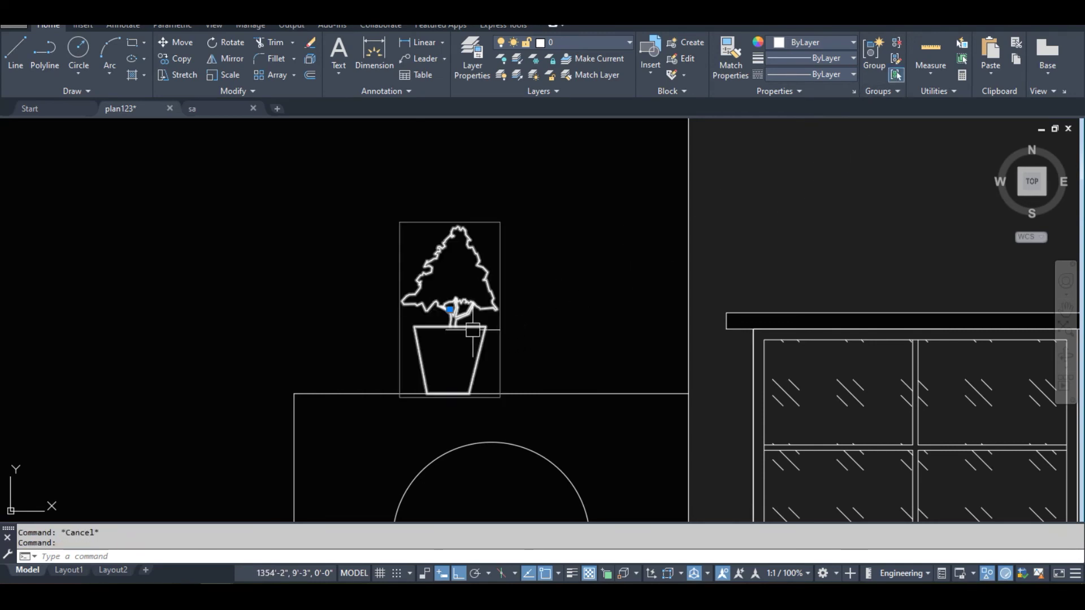
middle_drag(485, 341, 492, 291)
text(sc)
key(Return)
click(435, 342)
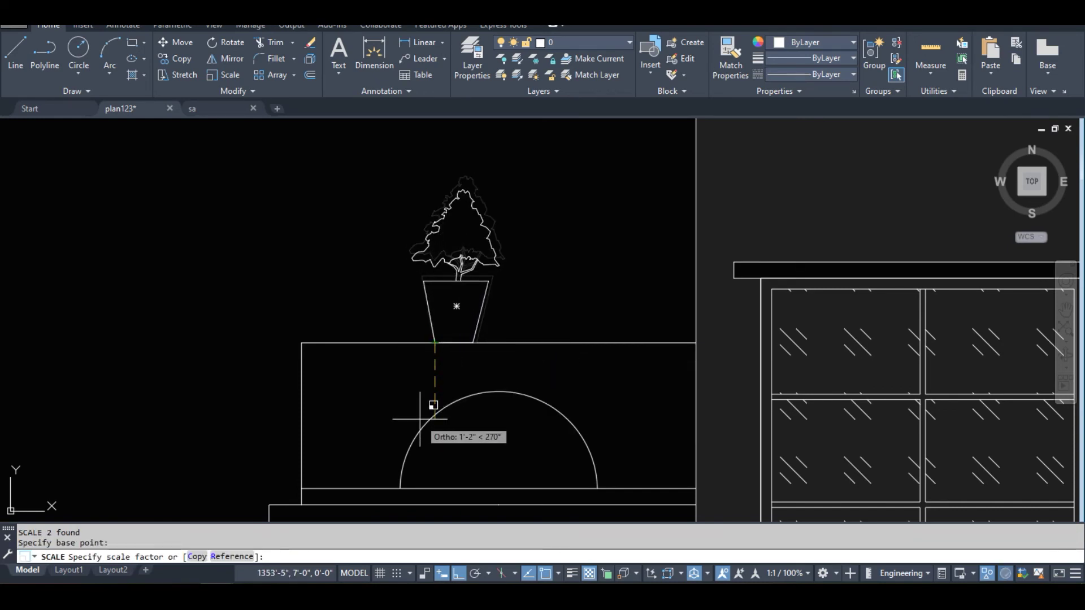
click(408, 394)
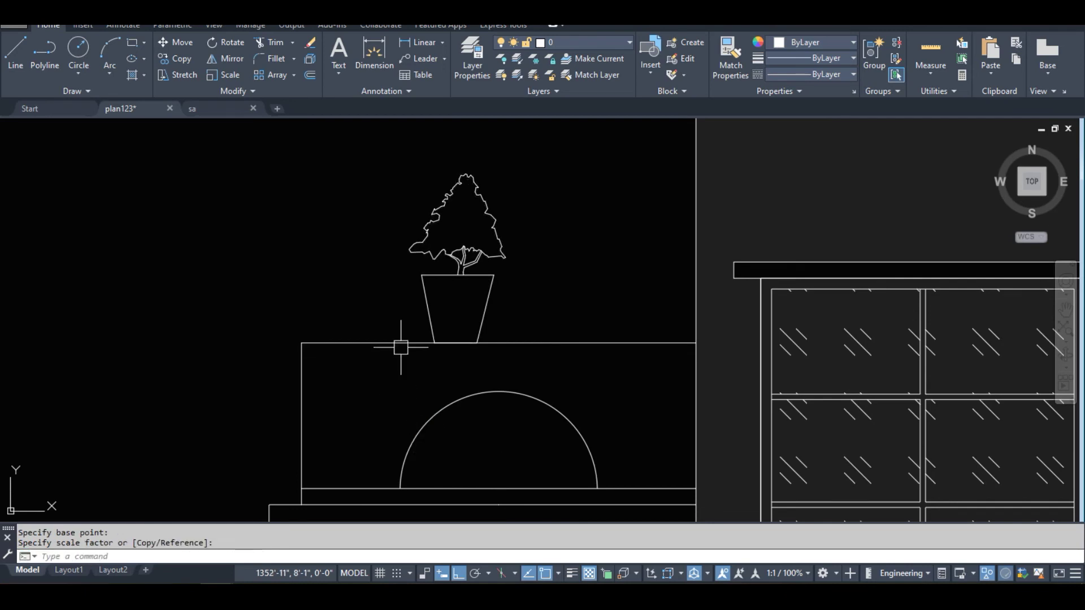
scroll(408, 394, down, 3)
scroll(443, 327, up, 1)
Copy the potted tree onto the terrace right of the central tower
click(443, 327)
click(322, 272)
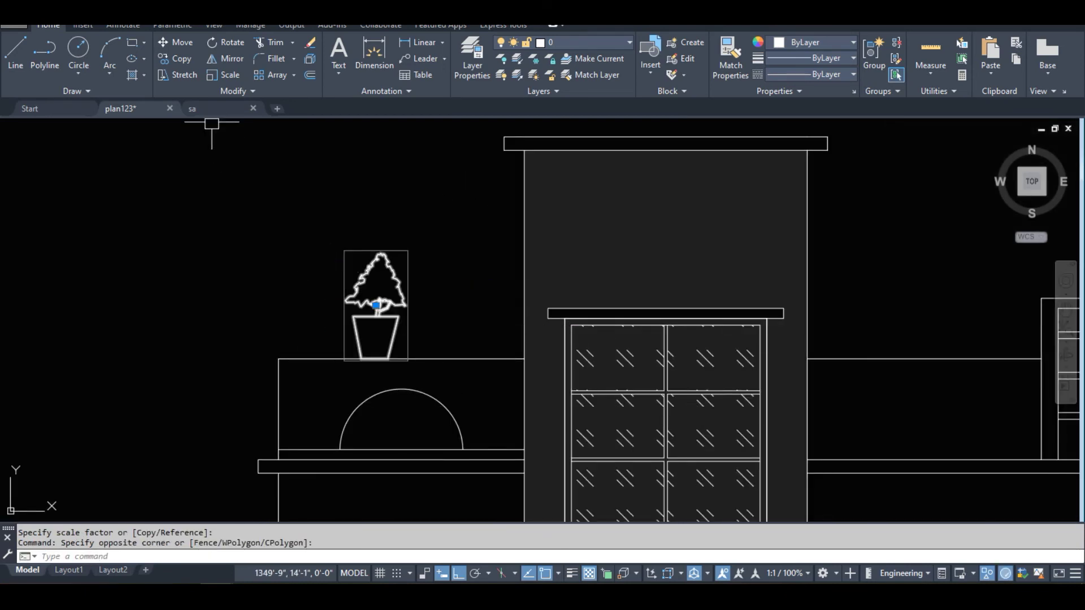
click(181, 58)
click(376, 359)
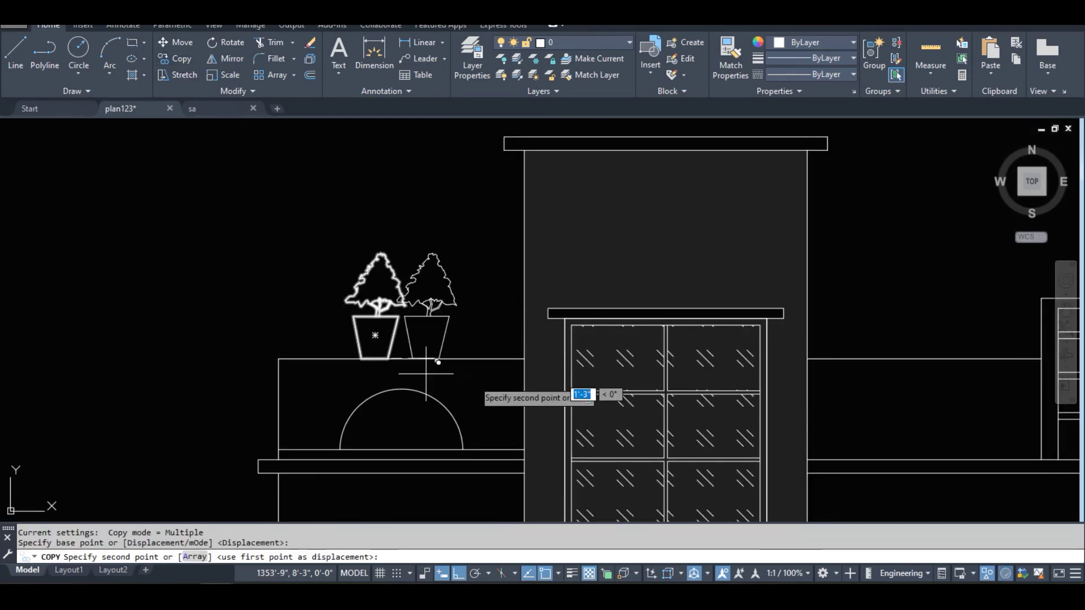
middle_drag(583, 384, 200, 384)
click(565, 352)
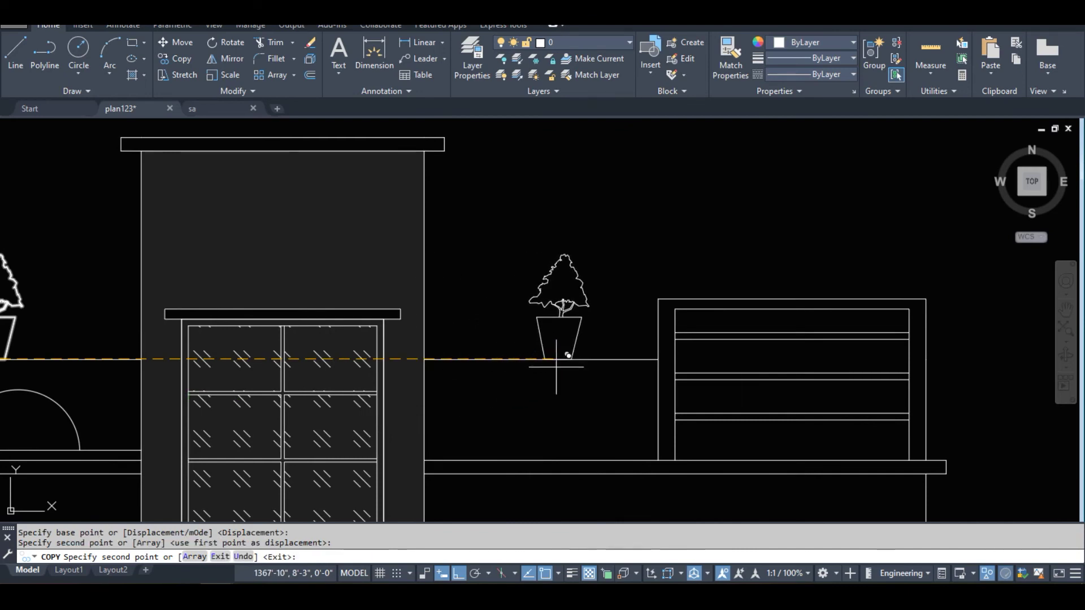
scroll(541, 377, down, 6)
key(Return)
scroll(440, 321, up, 4)
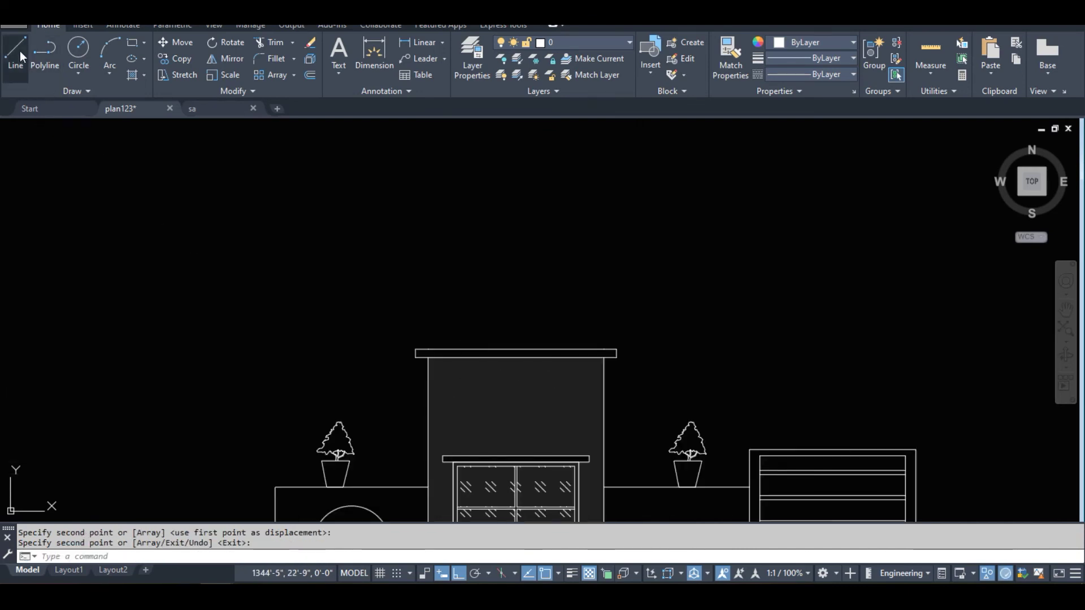
click(19, 51)
scroll(444, 299, up, 4)
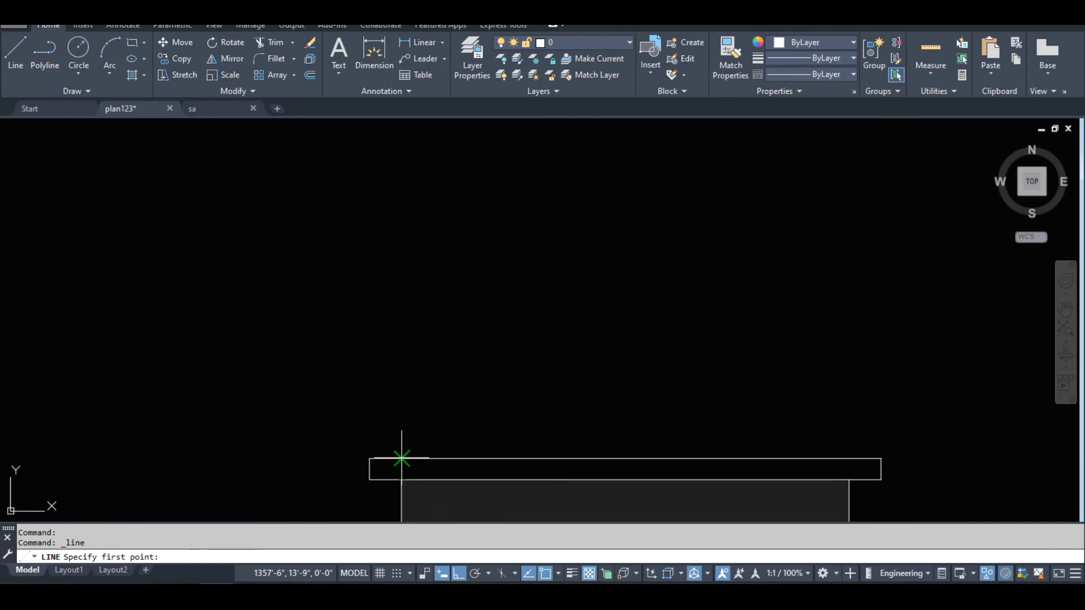
Draw a 6-inch-high, 7-foot-wide raised block outline on the tower's roof cap
click(402, 458)
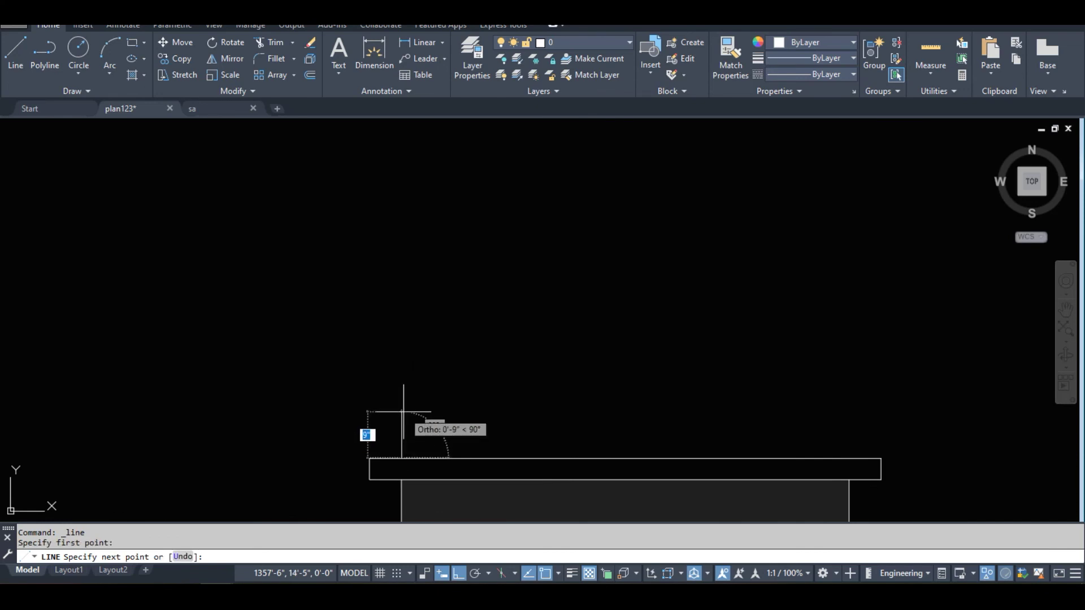
text(1'0)
key(Return)
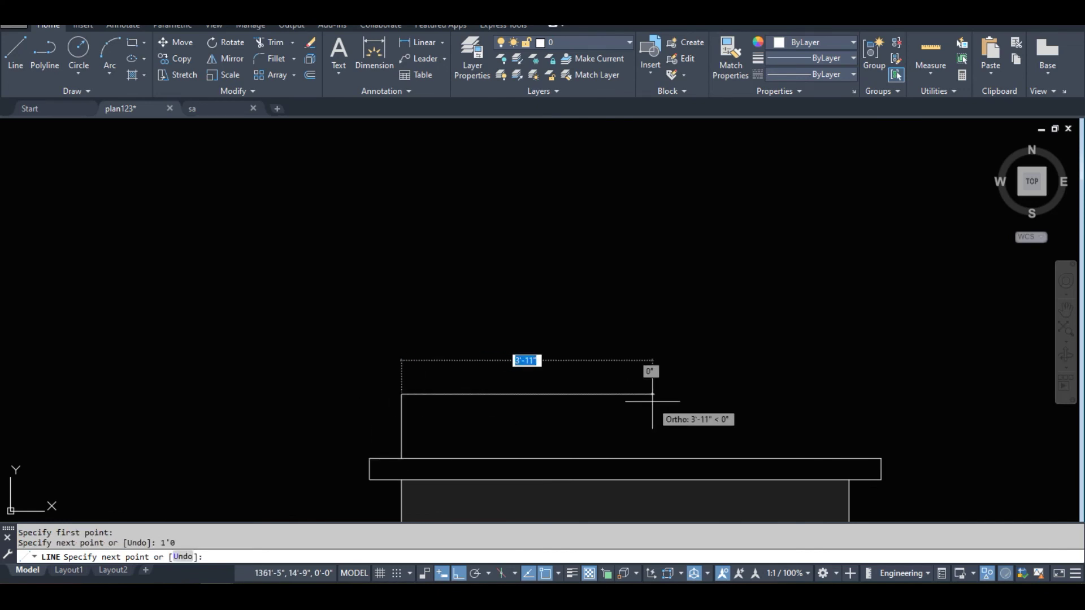
middle_drag(764, 401, 446, 295)
key(ctrl+z)
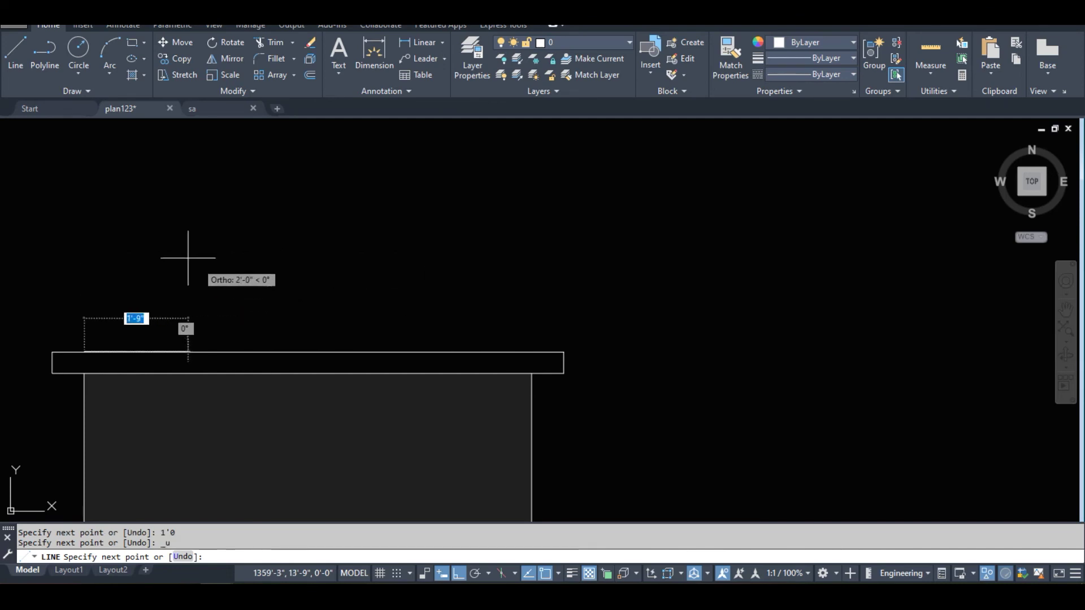
text(6)
key(Return)
text(7)
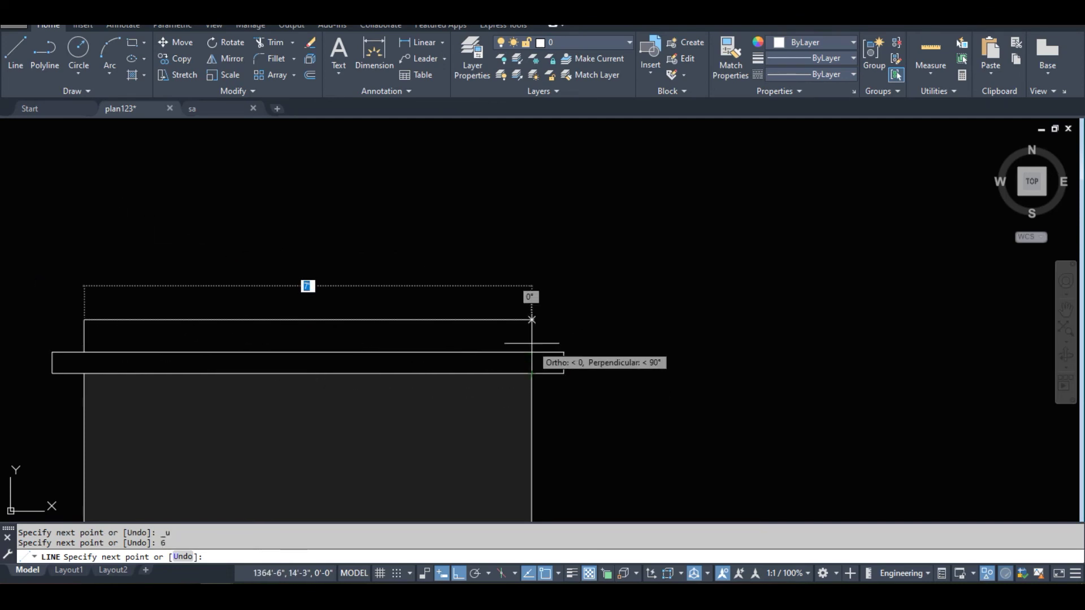
click(532, 320)
click(532, 352)
key(Return)
Move the right-hand potted plant further left along the terrace
scroll(444, 311, down, 8)
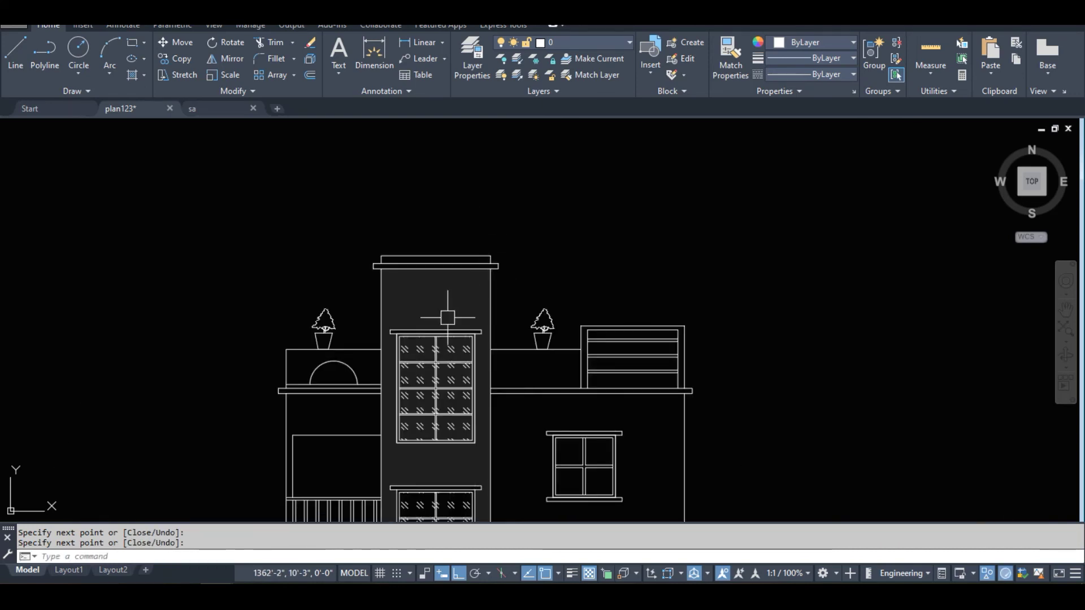
scroll(451, 250, up, 1)
scroll(450, 204, up, 2)
scroll(450, 204, down, 4)
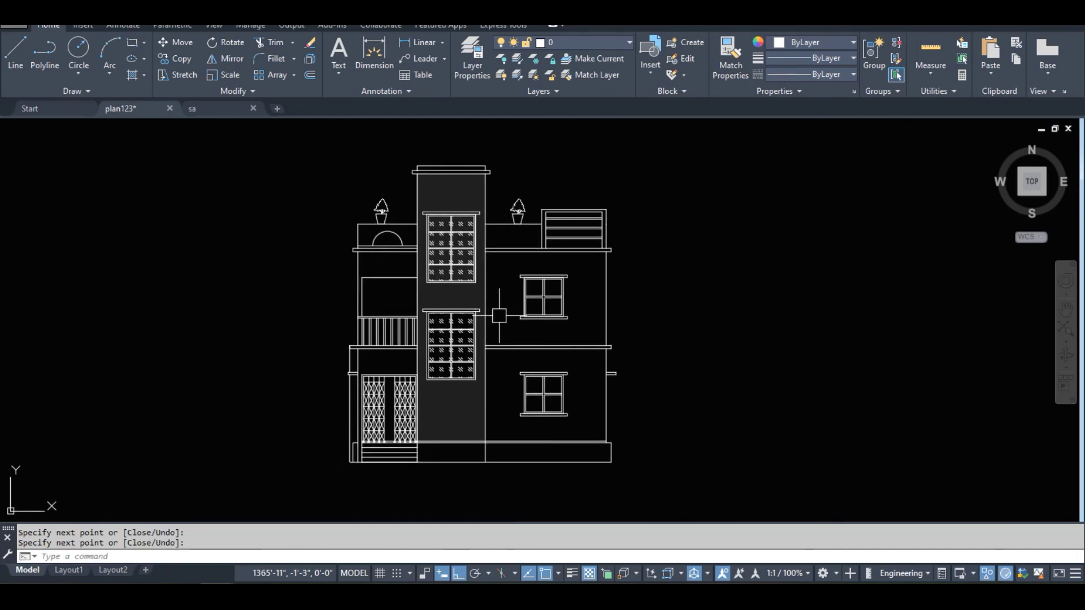
scroll(519, 306, up, 4)
scroll(514, 235, up, 2)
click(542, 172)
click(448, 281)
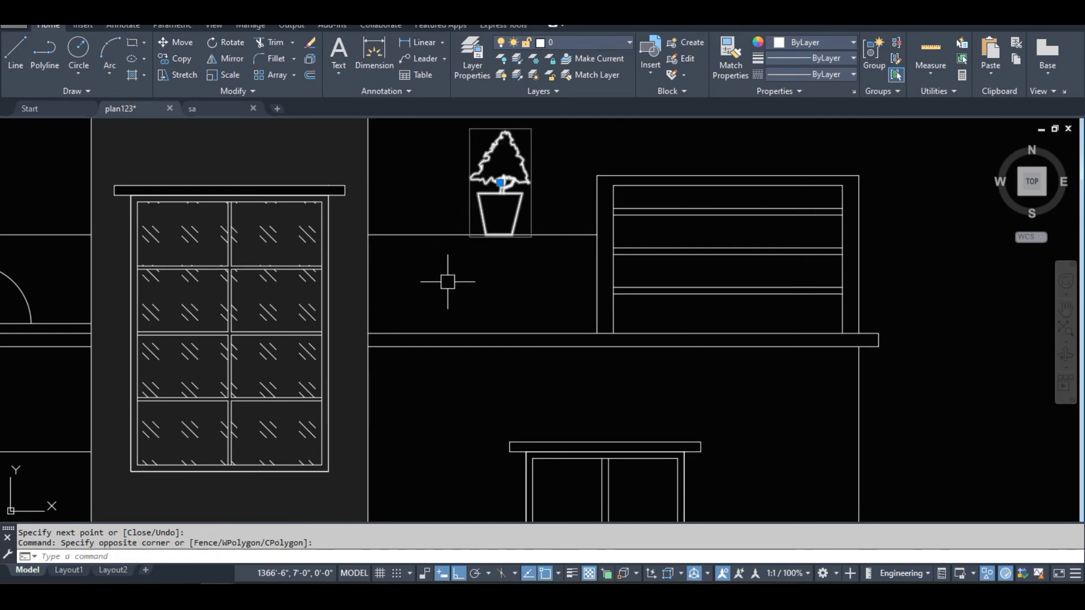
text(m)
key(Return)
click(495, 256)
click(426, 257)
Copy the plant to sit right beside the first one
click(471, 179)
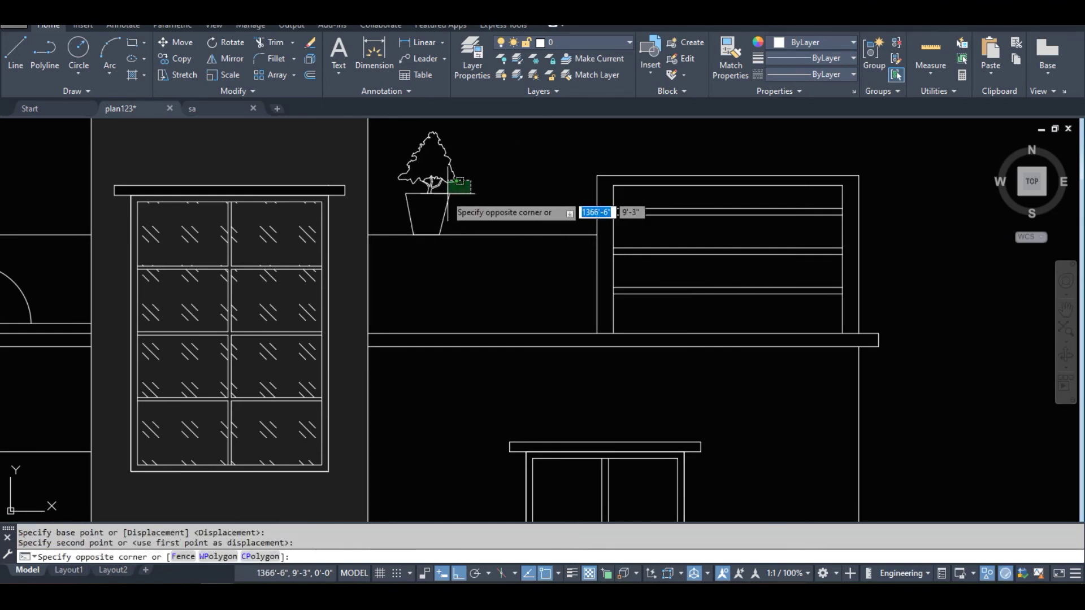
click(178, 58)
click(458, 295)
click(556, 295)
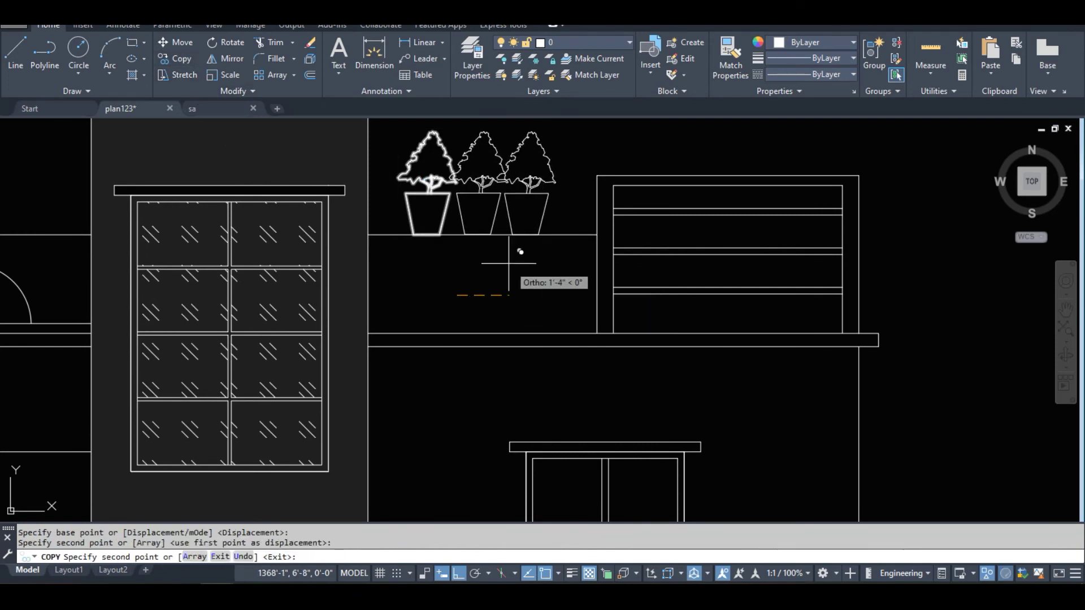
key(Return)
scroll(516, 249, down, 5)
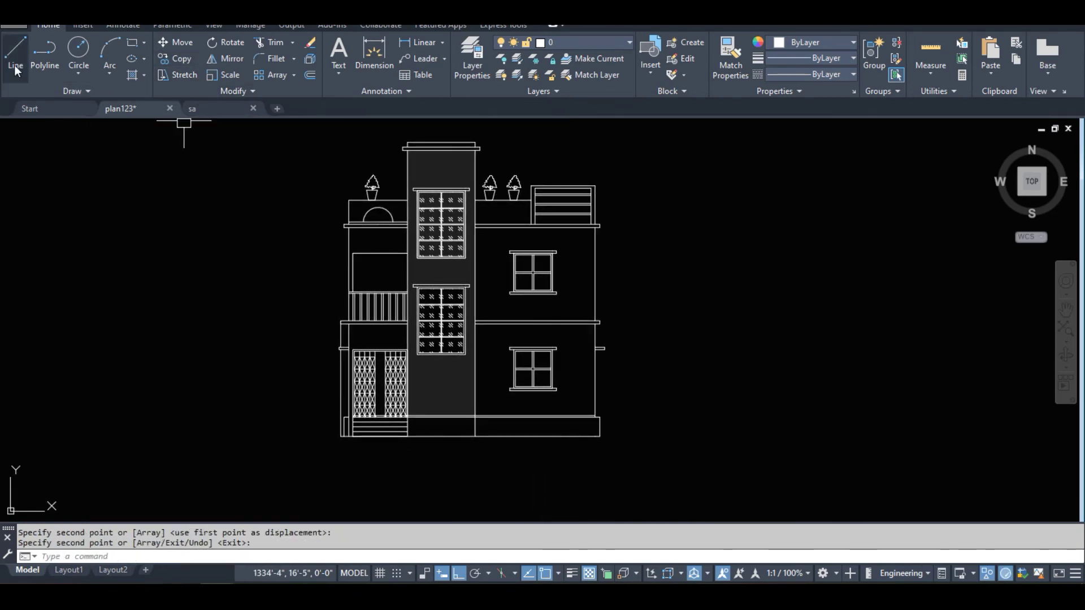
click(15, 70)
middle_drag(283, 421, 395, 437)
key(Escape)
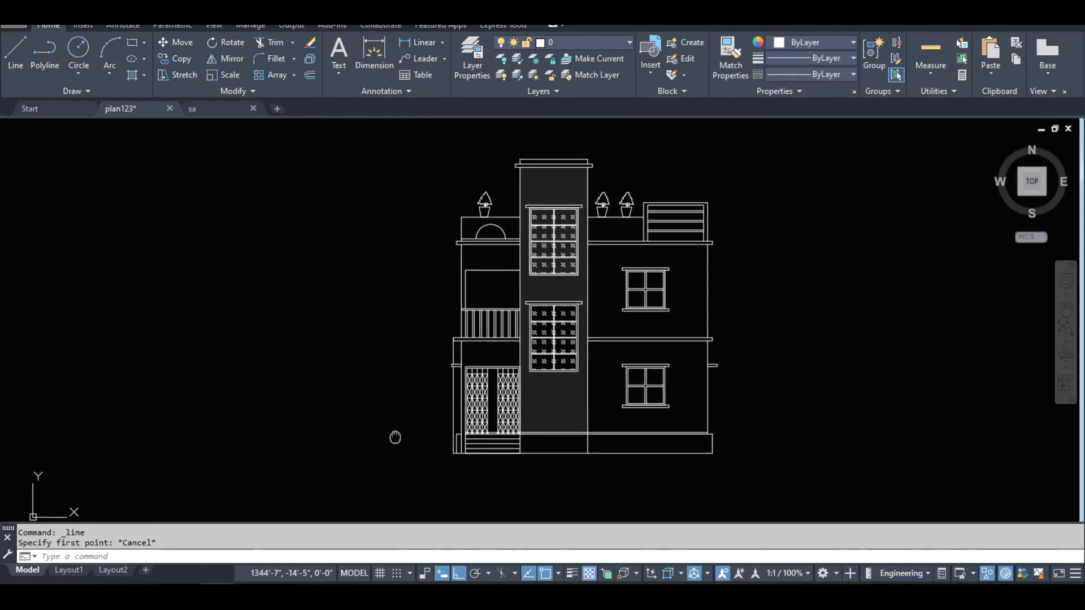
Drop a vertical XL construction line from the floor plan's left edge past the elevation
scroll(395, 437, down, 3)
scroll(412, 368, up, 2)
scroll(420, 272, up, 4)
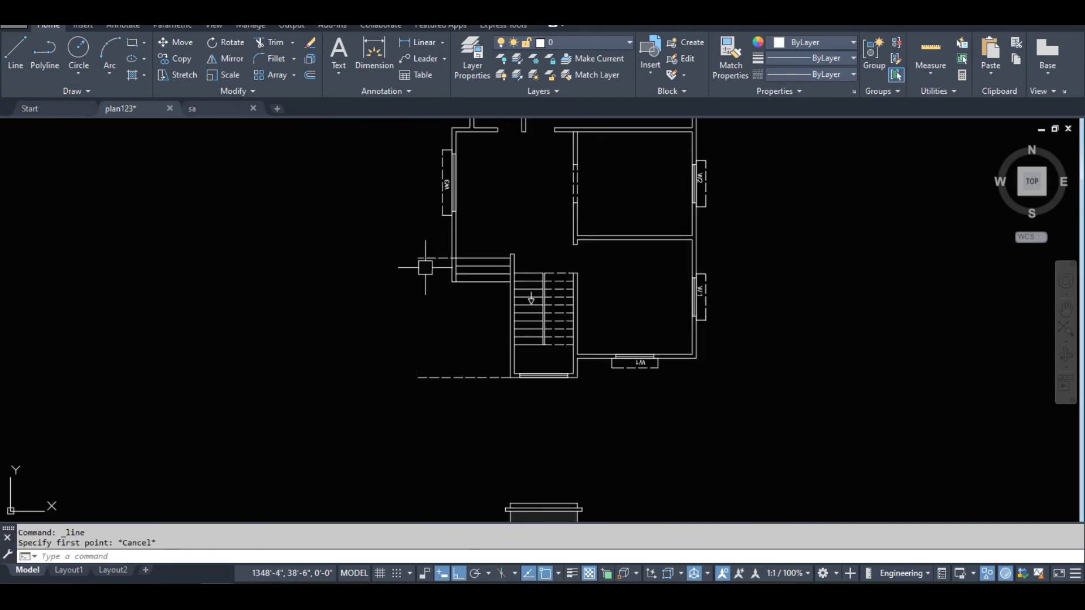
middle_drag(421, 284, 456, 269)
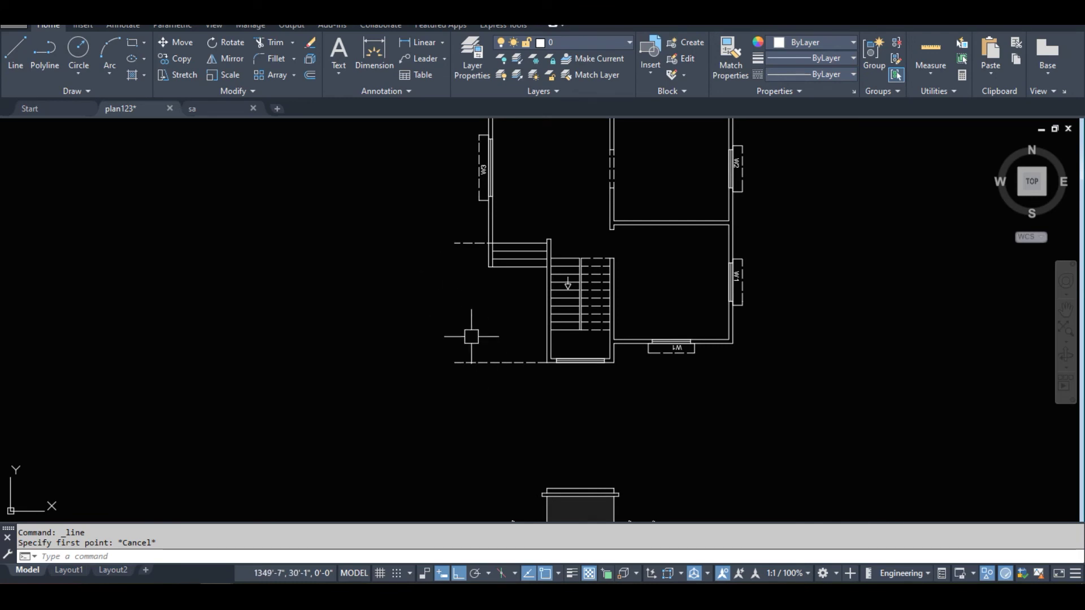
middle_drag(458, 317, 508, 250)
text(xl)
key(Return)
text(v)
key(Return)
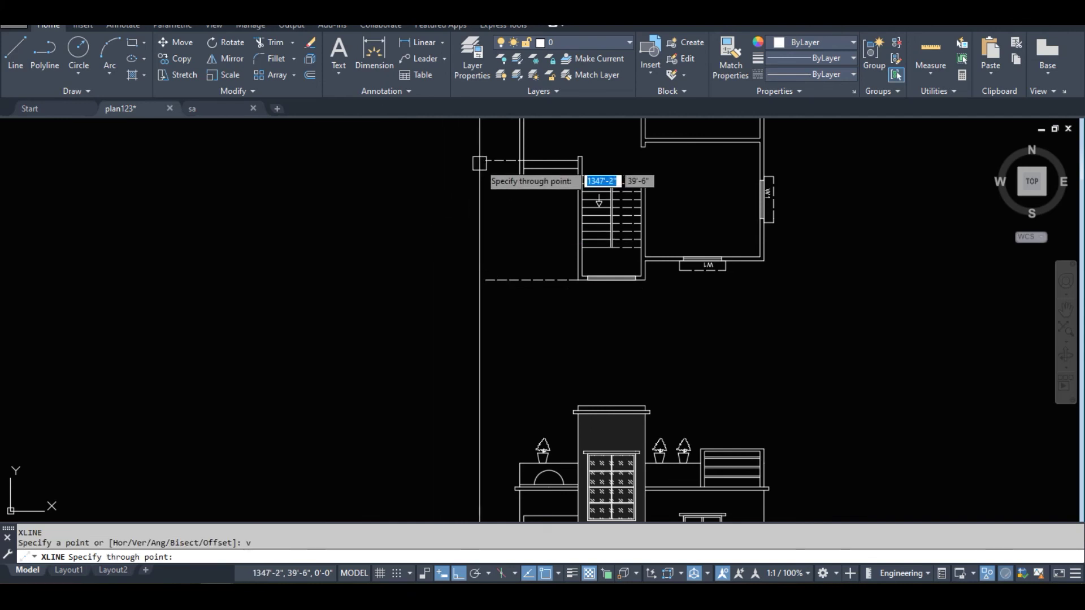
scroll(477, 237, down, 2)
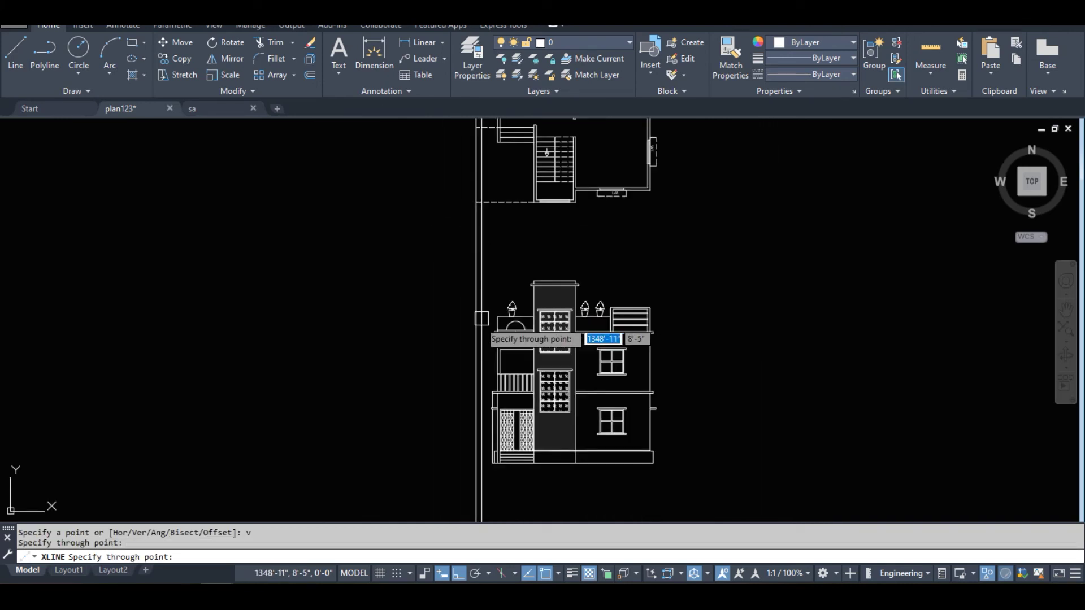
click(482, 319)
key(Return)
Zoom in on the elevation's entrance door area
scroll(461, 417, up, 2)
scroll(491, 340, up, 2)
scroll(491, 369, up, 2)
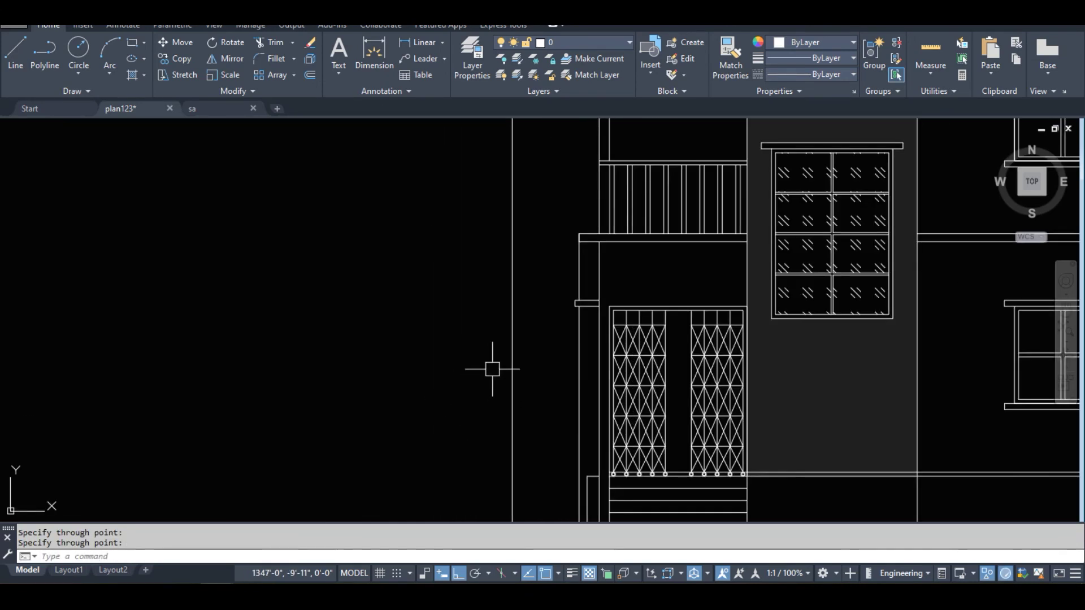
middle_drag(494, 383, 552, 373)
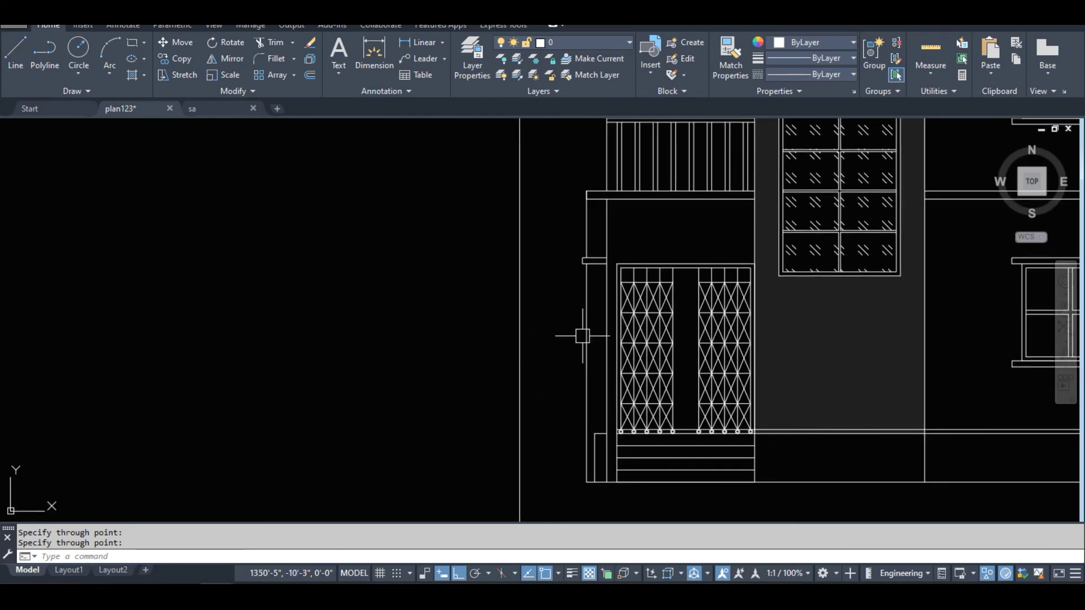
scroll(635, 256, up, 2)
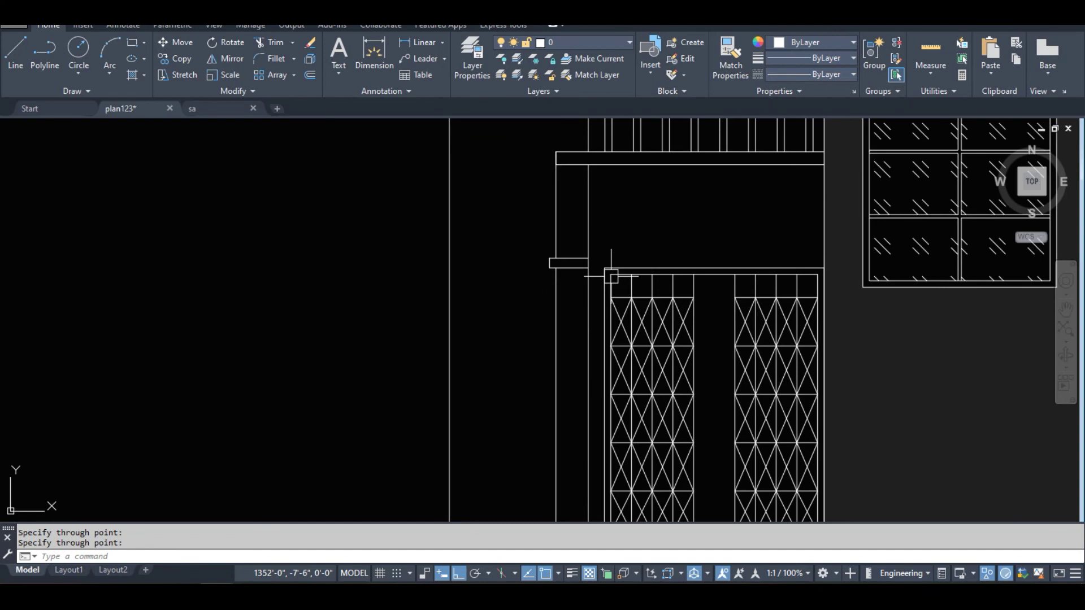
click(17, 55)
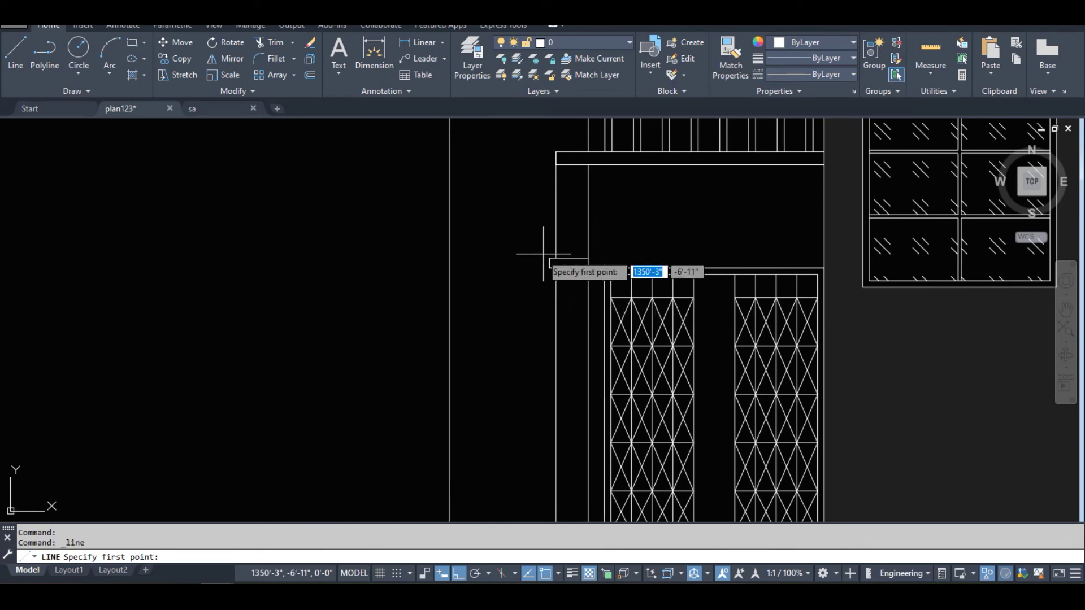
Draw a horizontal line leftward from the wall corner beside the door
click(549, 258)
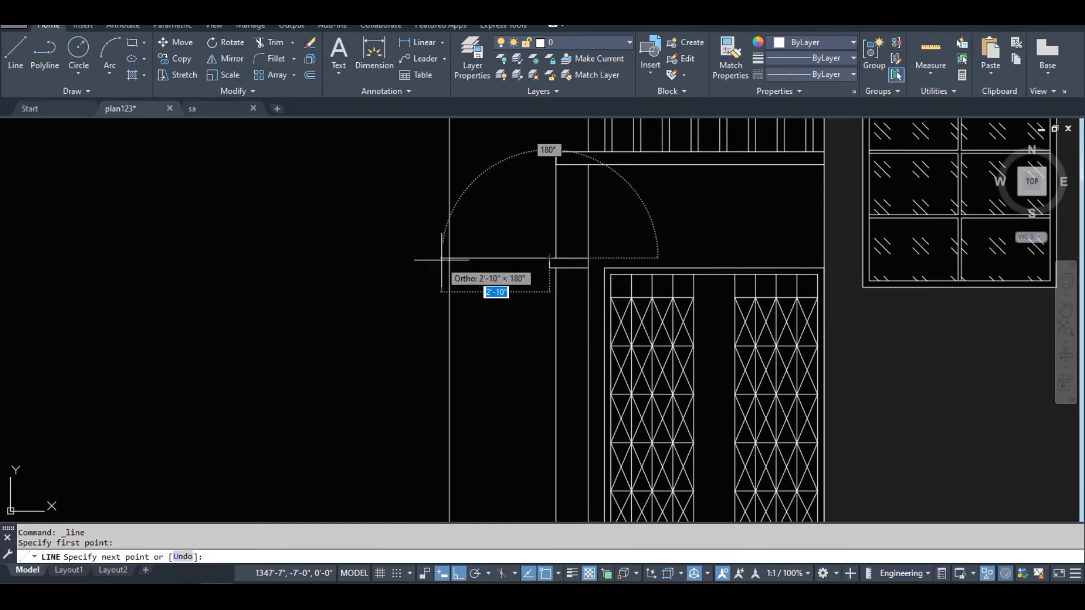
click(449, 258)
key(Escape)
text(f)
key(Return)
click(450, 298)
scroll(486, 230, down, 2)
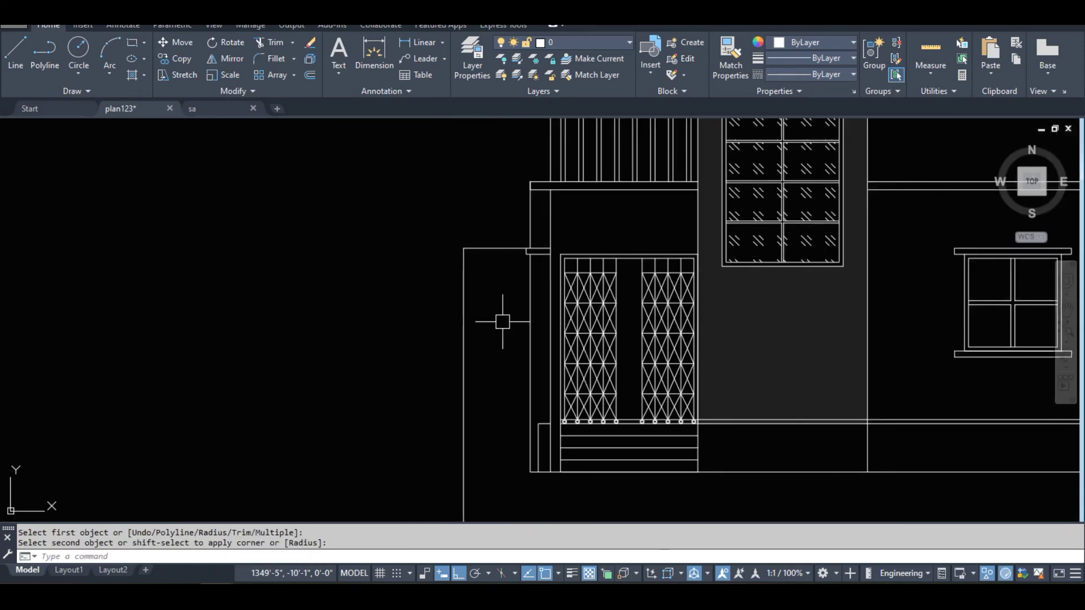
scroll(523, 249, up, 2)
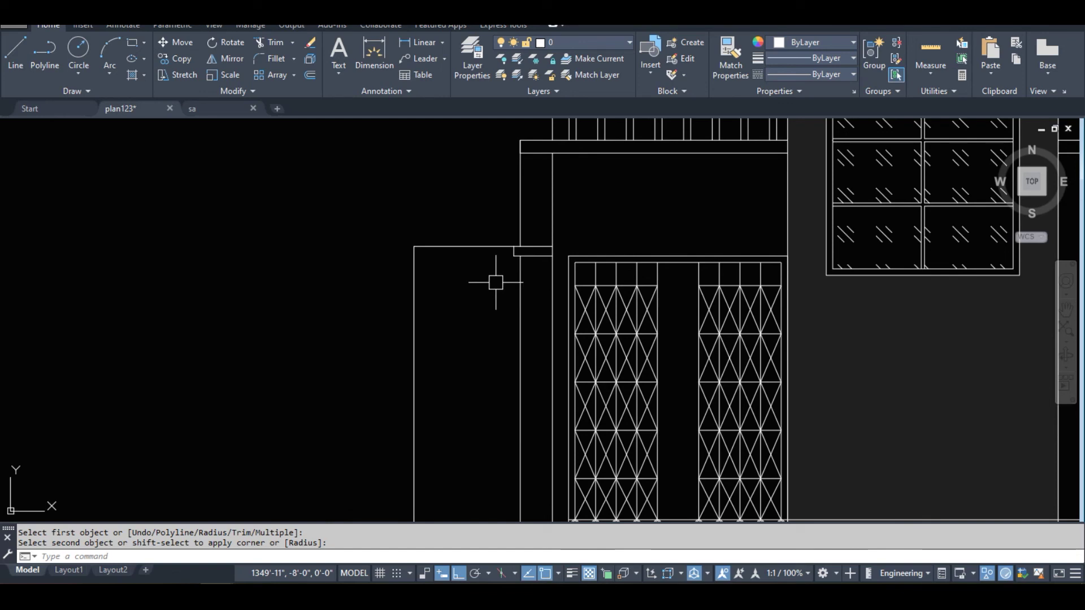
key(Escape)
Extend the horizontal wall line rightward to the boundaries above the entrance
text(ex)
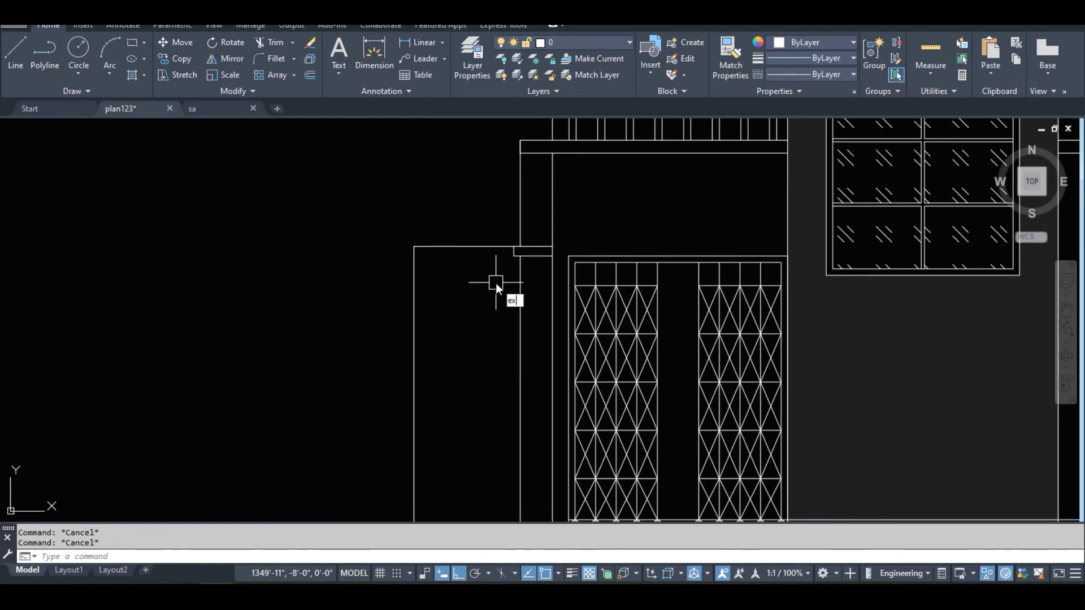
key(Return)
key(Return)
click(525, 247)
click(667, 247)
scroll(683, 218, up, 1)
scroll(548, 252, down, 3)
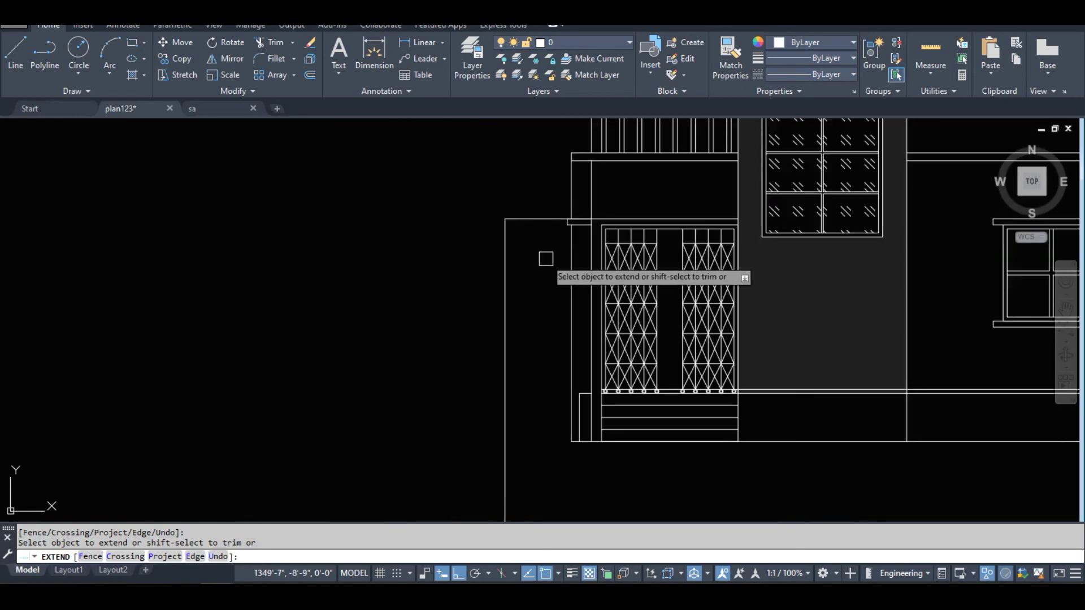
scroll(560, 242, up, 2)
scroll(625, 214, up, 3)
scroll(625, 213, up, 2)
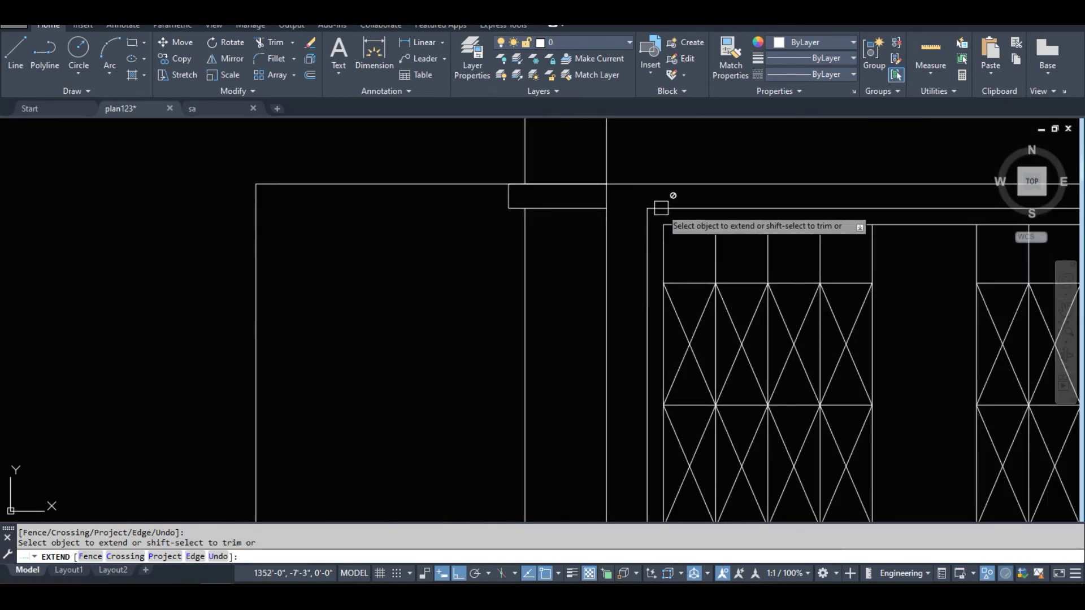
click(633, 231)
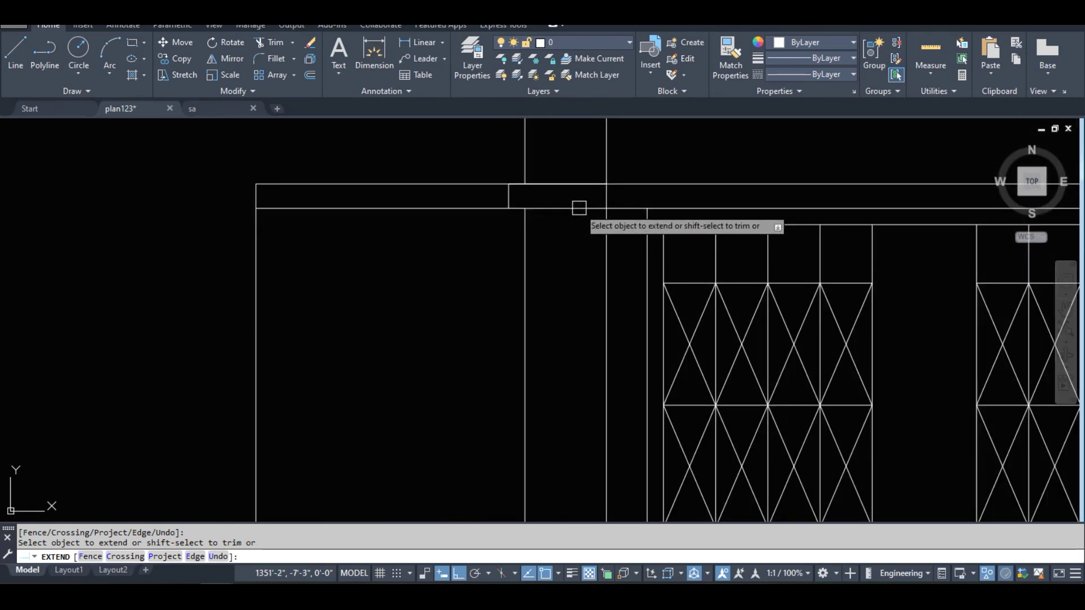
scroll(494, 224, down, 2)
key(Escape)
scroll(415, 251, down, 1)
scroll(443, 274, down, 3)
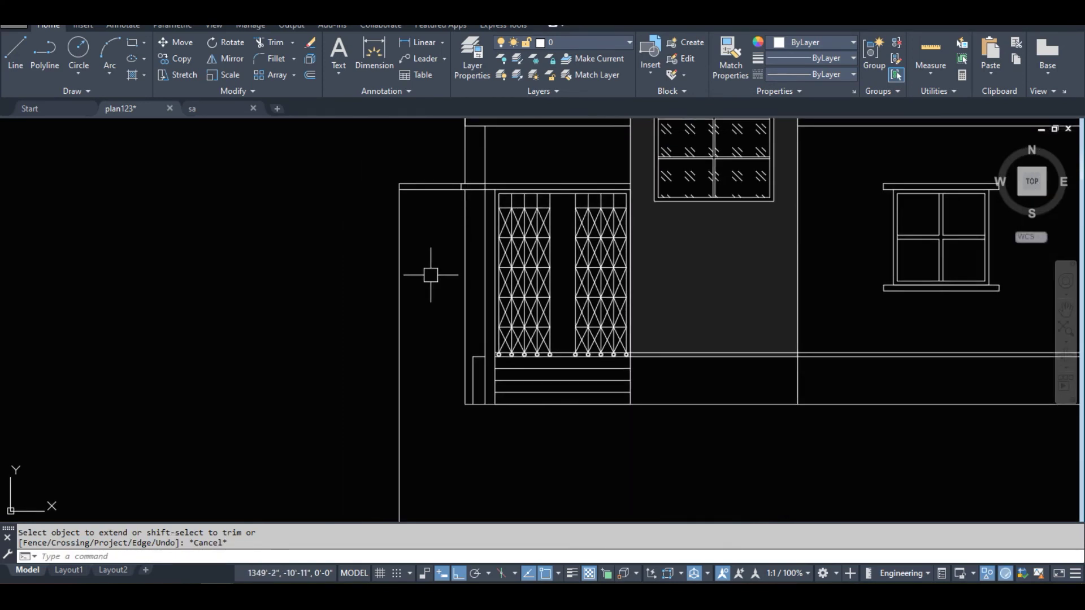
Begin a fillet by picking the vertical line at the canopy's left end
text(f)
key(Return)
scroll(412, 198, up, 2)
scroll(412, 174, up, 2)
click(387, 167)
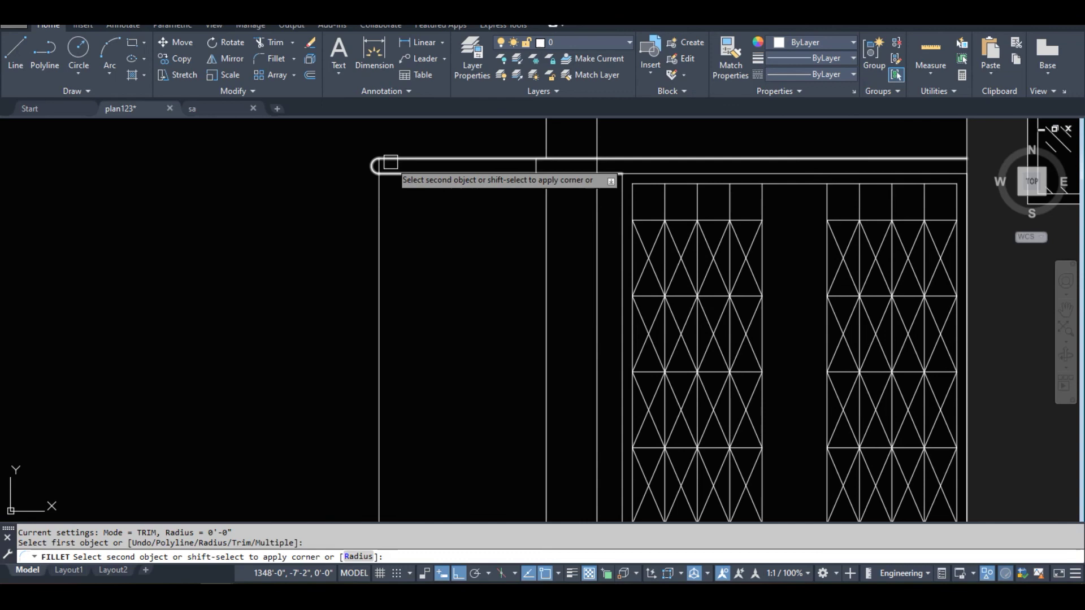
Fillet the vertical line with the canopy's horizontal line into a clean corner
scroll(353, 181, up, 3)
click(317, 177)
scroll(411, 235, down, 3)
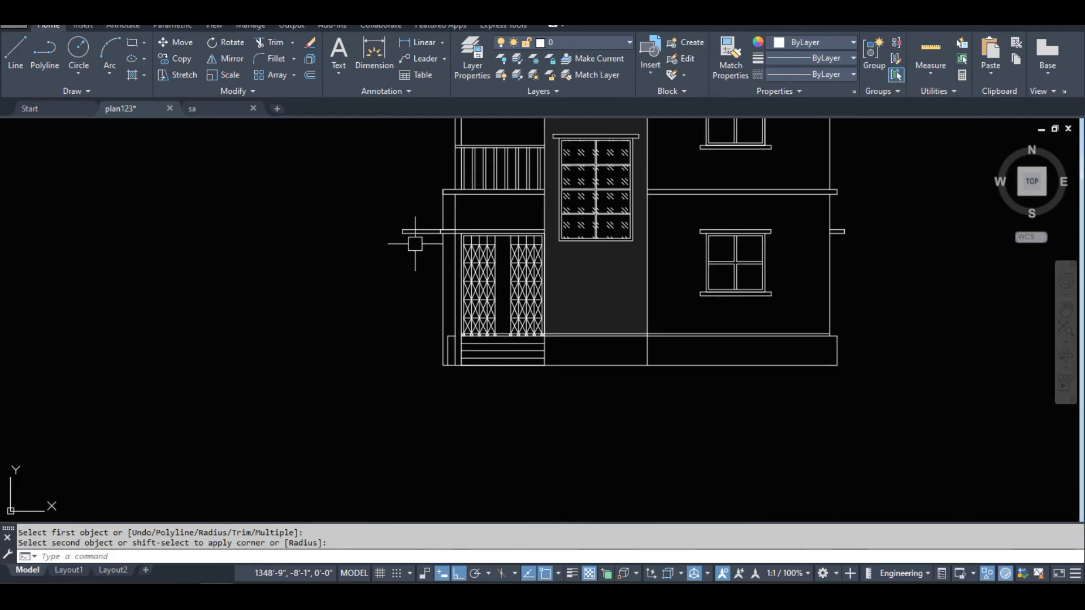
scroll(421, 234, up, 2)
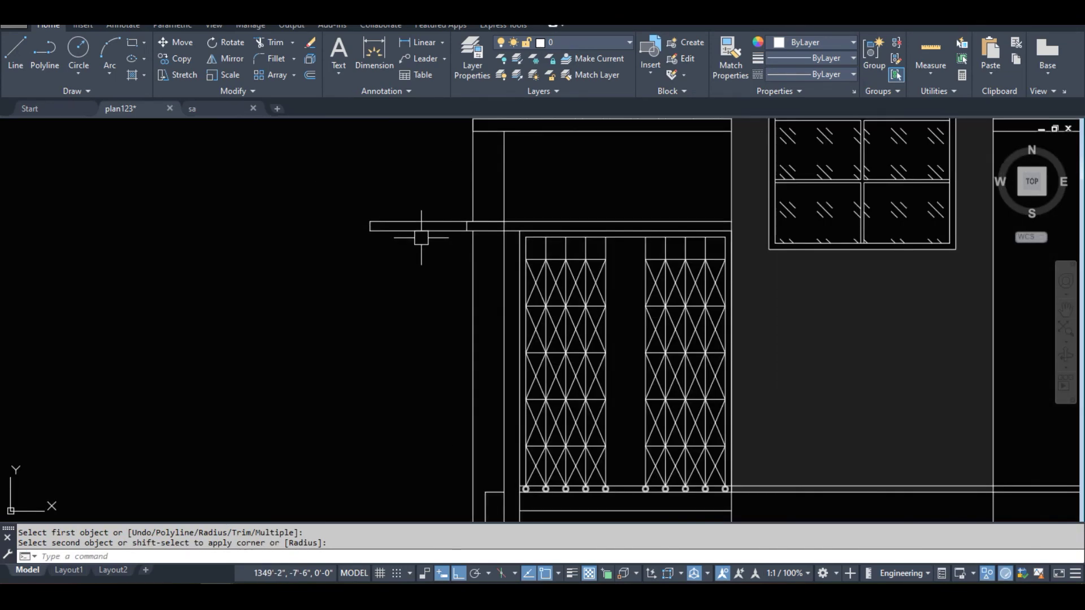
scroll(473, 266, down, 3)
scroll(497, 332, down, 3)
Pan and zoom to review the whole front elevation facade
mouse_move(516, 163)
middle_down()
mouse_move(516, 418)
mouse_move(478, 383)
mouse_move(506, 382)
middle_up()
scroll(511, 418, down, 3)
scroll(498, 413, up, 3)
scroll(482, 404, up, 2)
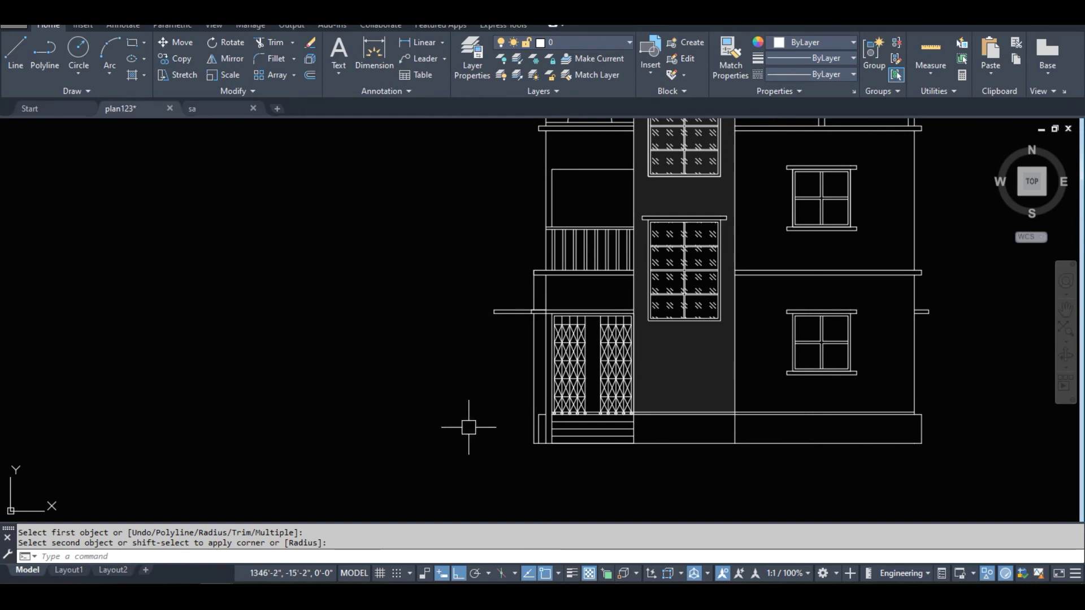
middle_drag(656, 408, 644, 411)
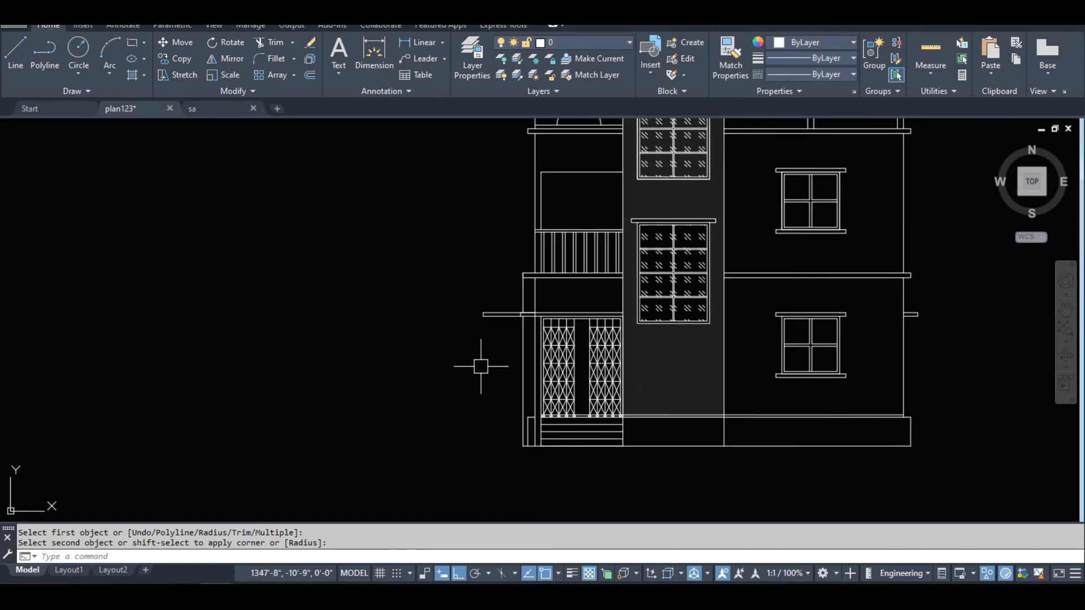
scroll(481, 366, down, 5)
scroll(479, 255, up, 2)
scroll(489, 243, up, 2)
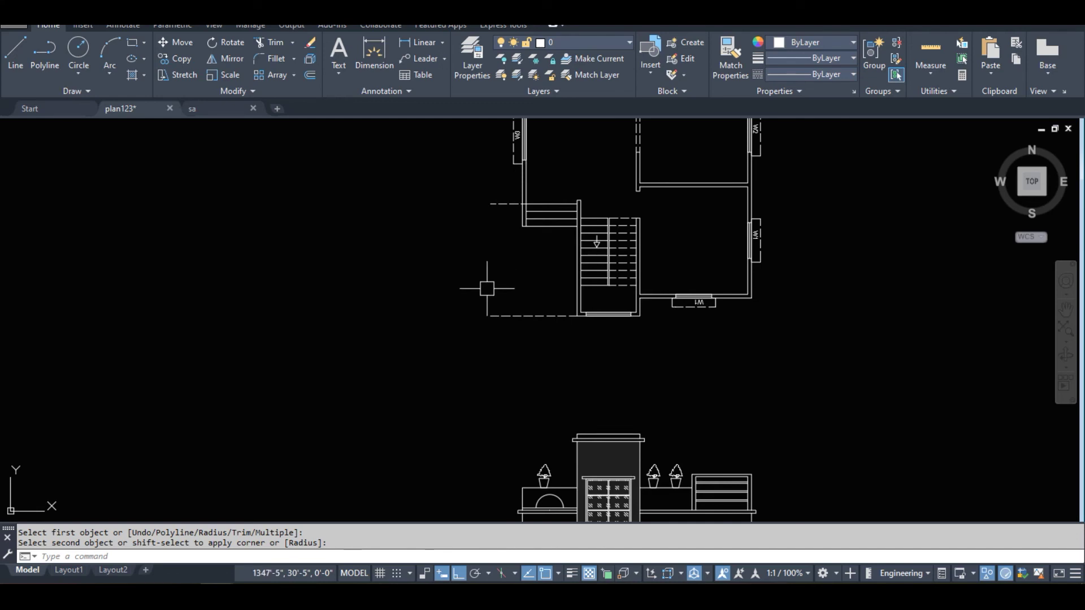
scroll(490, 288, down, 5)
scroll(518, 337, up, 4)
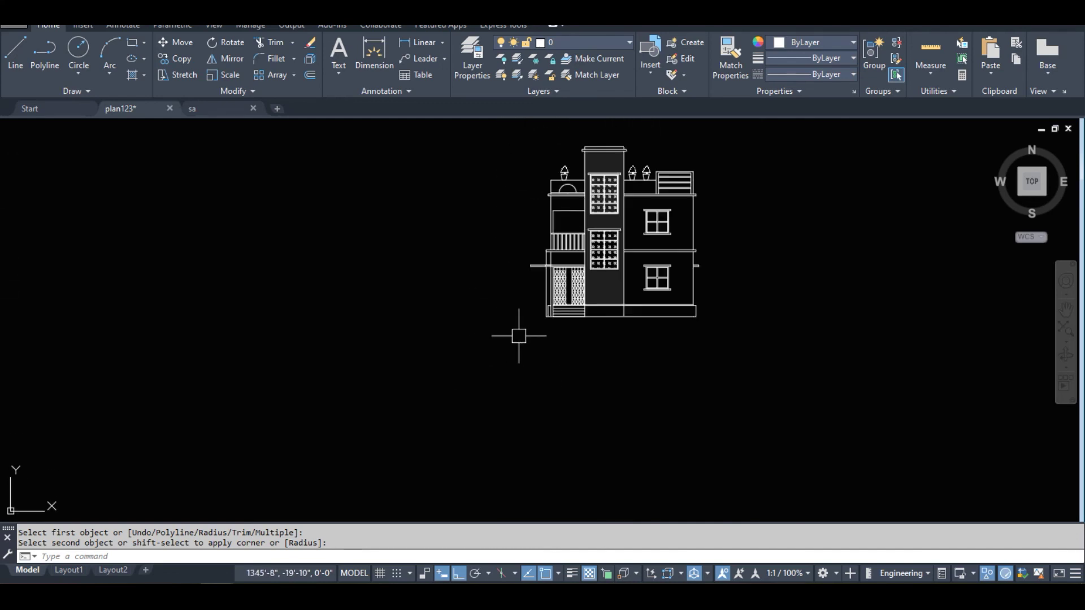
scroll(577, 282, up, 2)
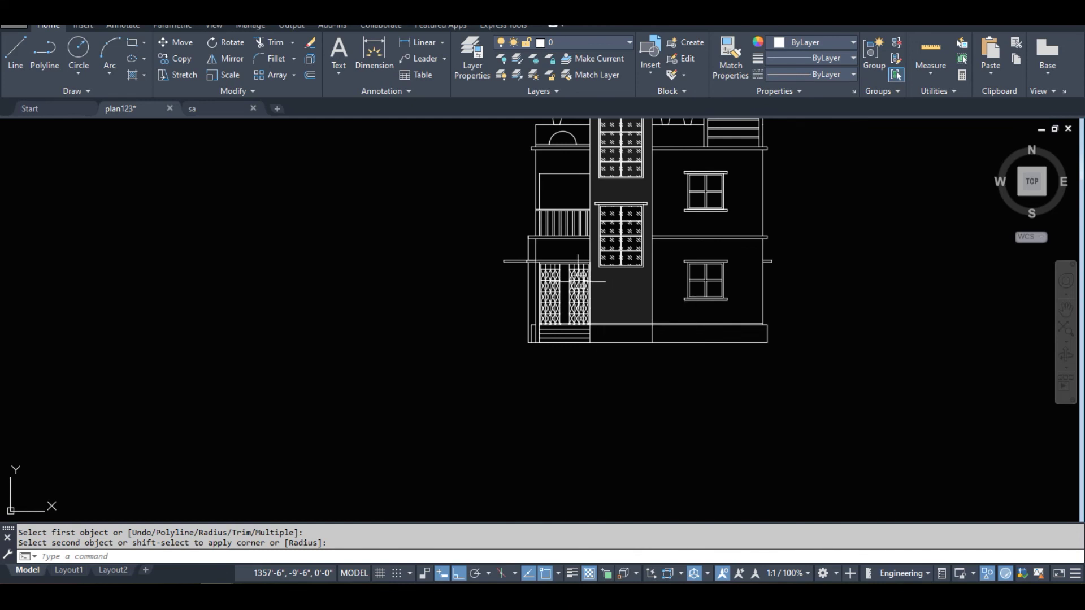
scroll(531, 314, up, 1)
scroll(540, 316, up, 1)
scroll(544, 315, up, 1)
scroll(544, 316, down, 4)
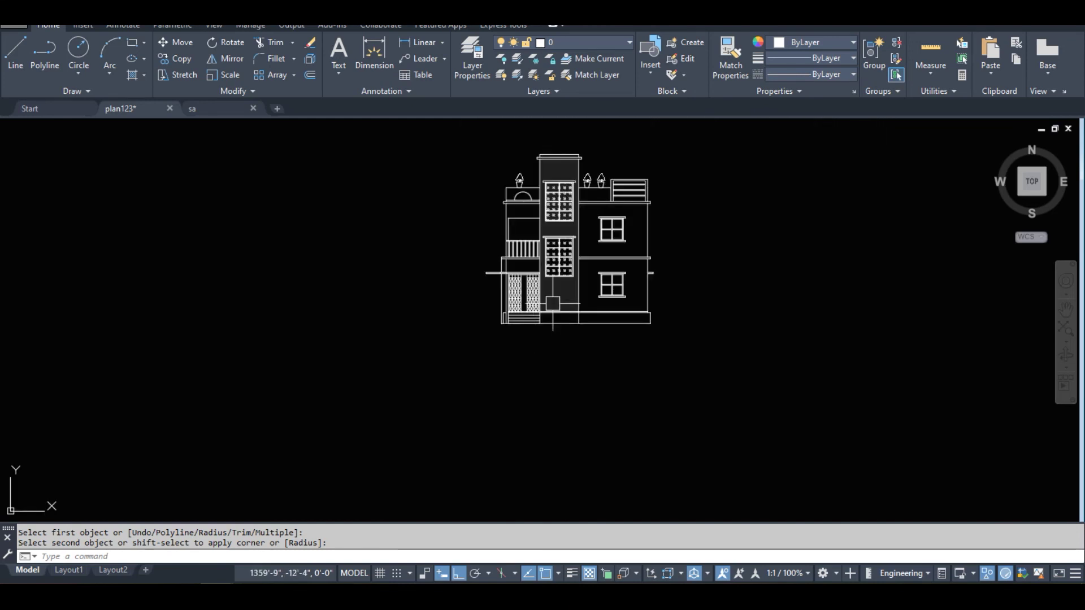
middle_drag(544, 315, 528, 356)
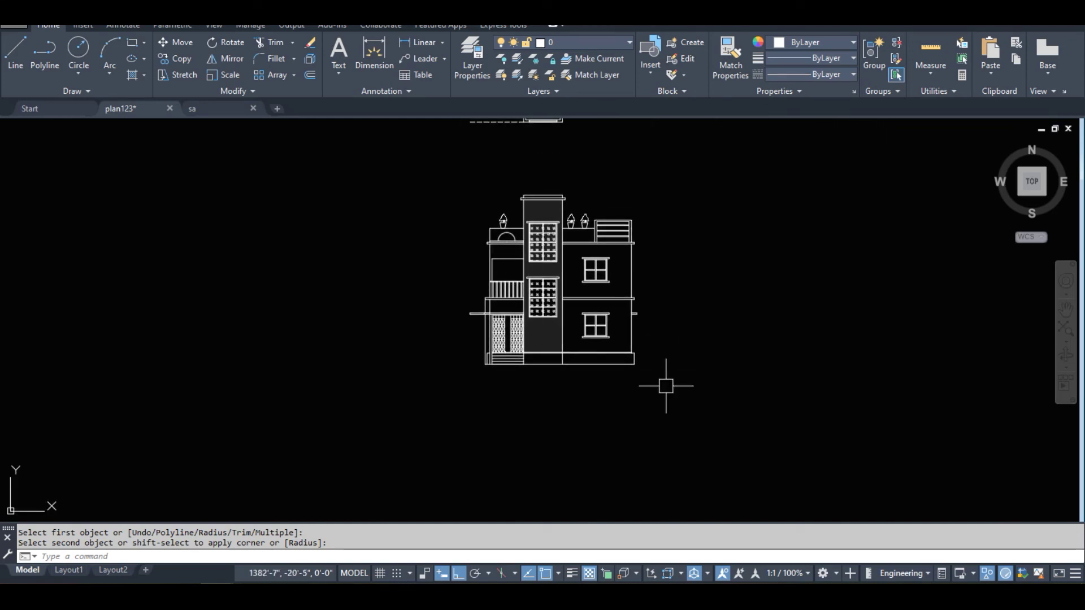
click(16, 54)
scroll(565, 339, up, 3)
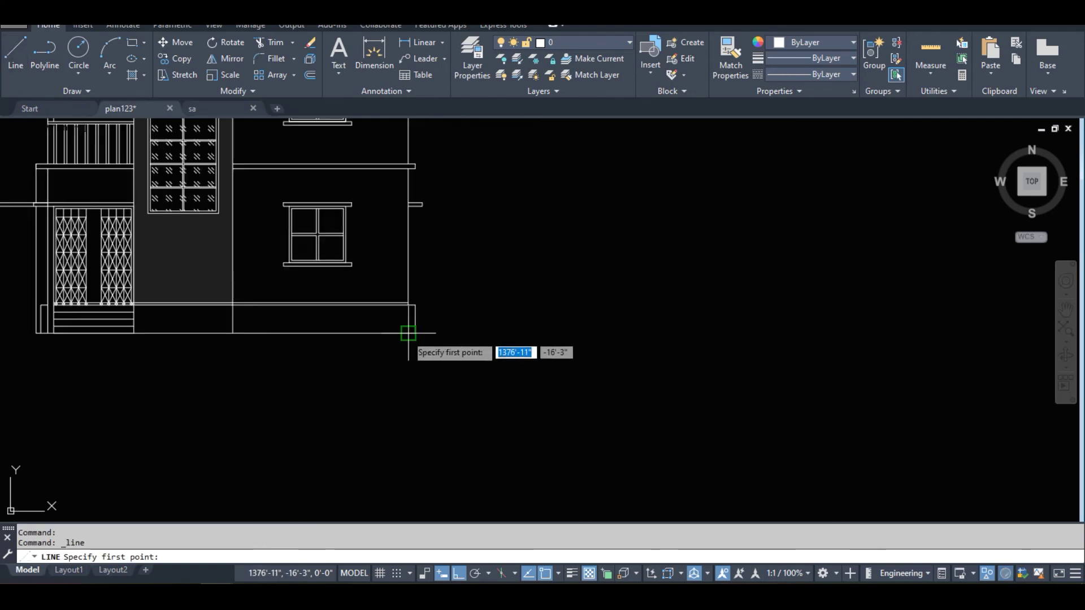
Draw a horizontal ground line from the building's lower-right corner out to the right
scroll(433, 340, up, 3)
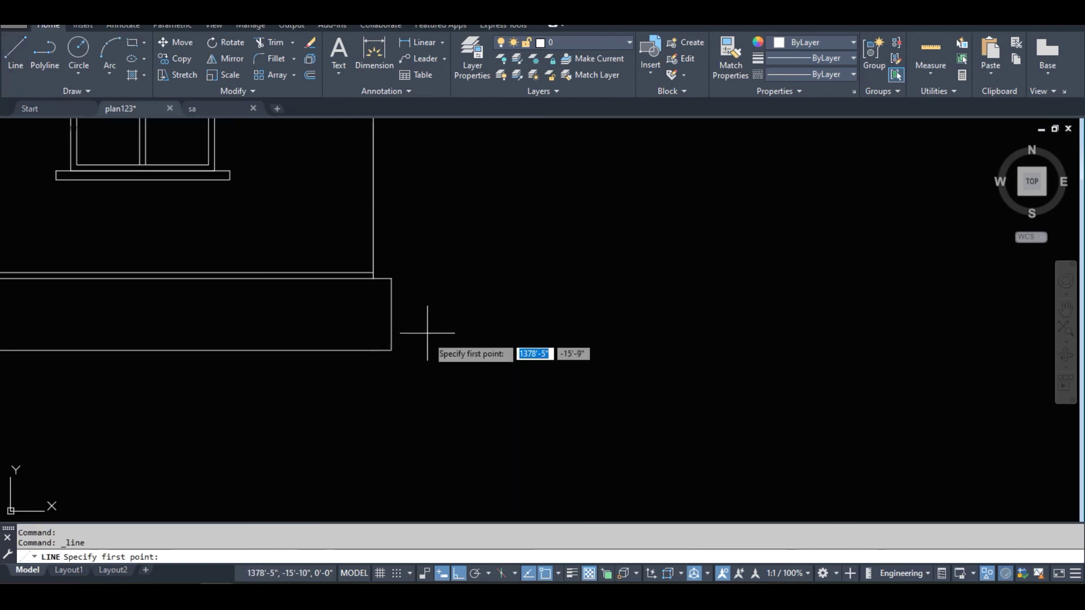
click(391, 350)
click(897, 361)
key(Return)
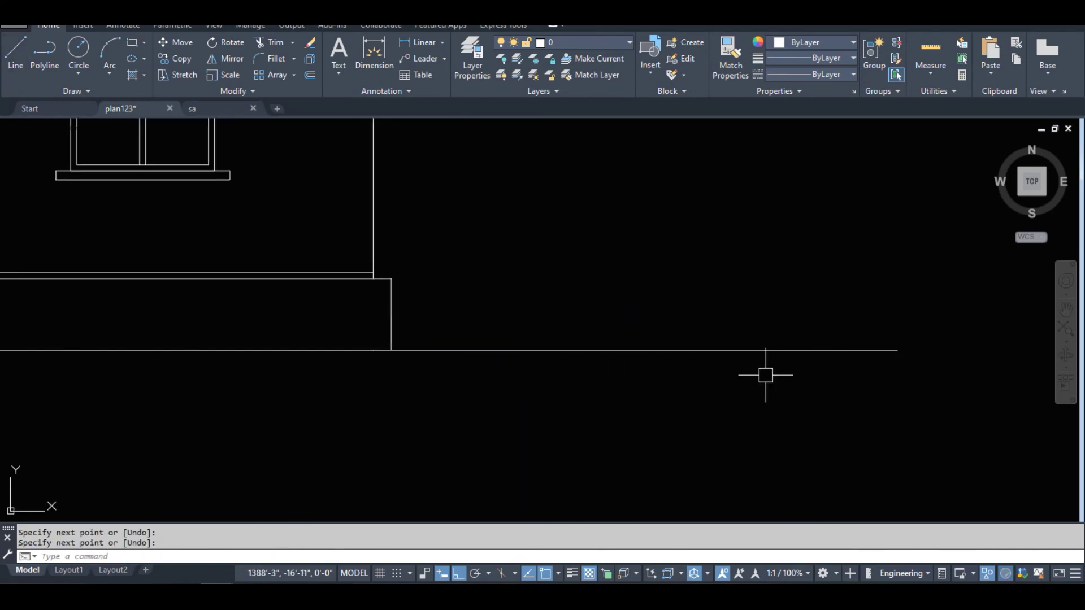
Stretch the ground line's left end well past the building's left side
scroll(765, 372, down, 5)
middle_drag(765, 372, 633, 380)
scroll(511, 375, up, 2)
middle_drag(511, 375, 547, 377)
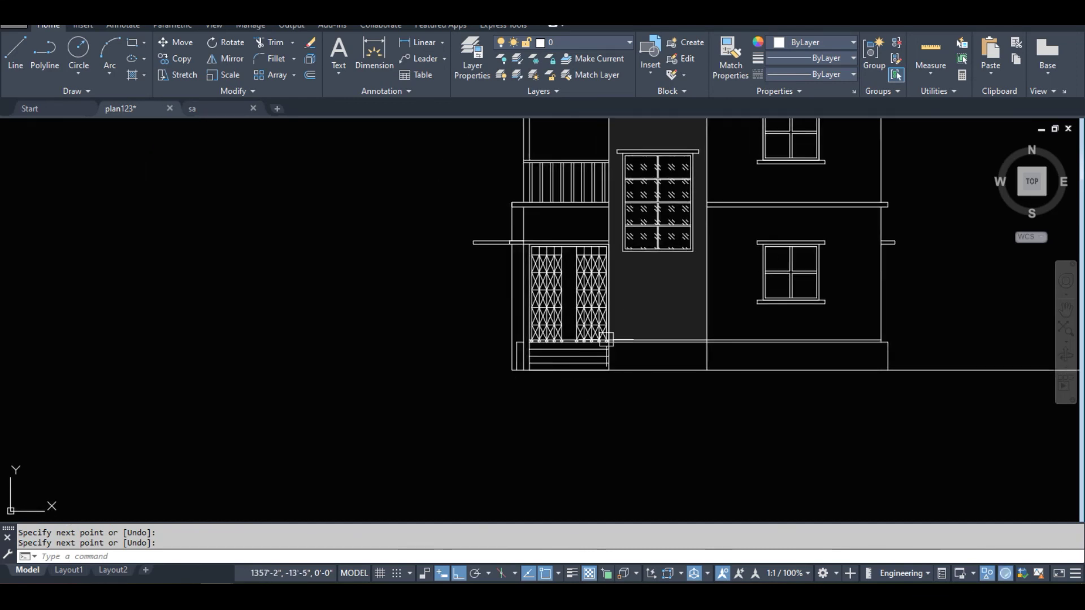
scroll(500, 381, up, 2)
key(Return)
click(523, 367)
click(517, 363)
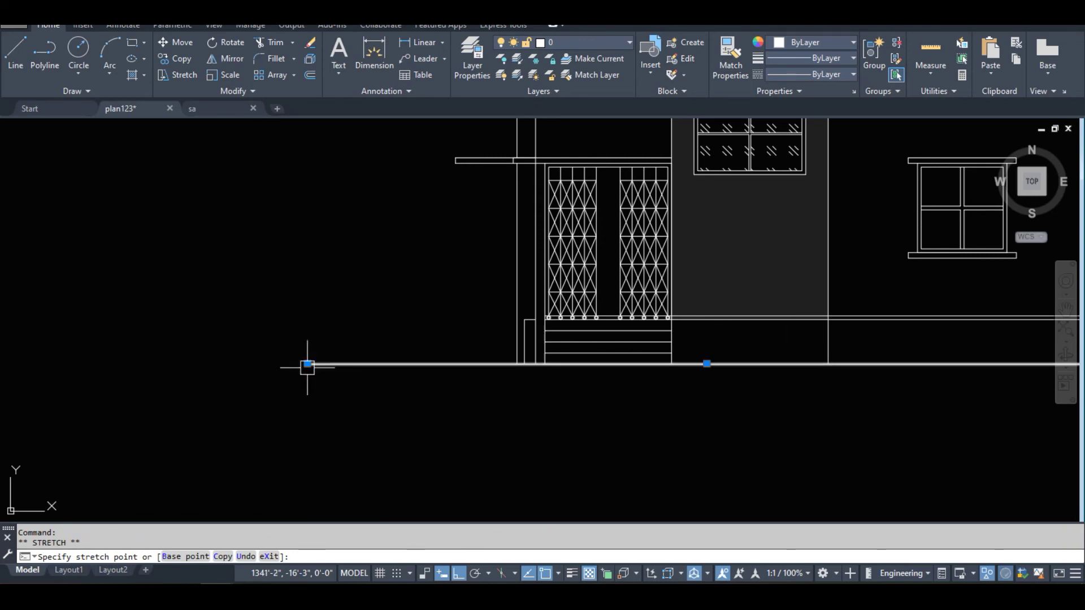
middle_drag(420, 407, 447, 438)
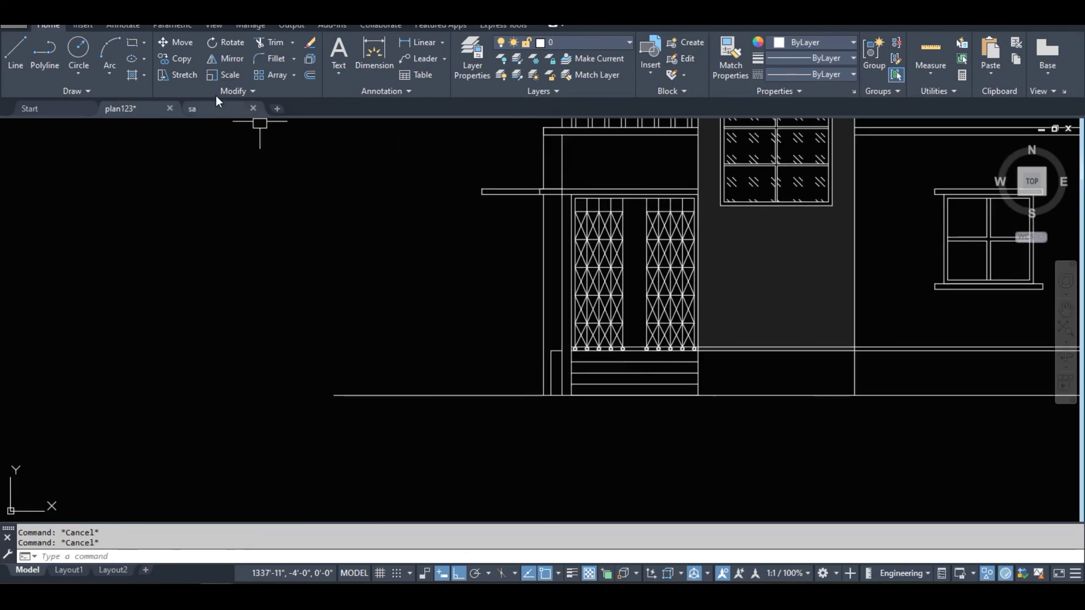
Insert the 'Tree - palm elevation' block from DesignCenter onto the ground line left of the house
text(dc)
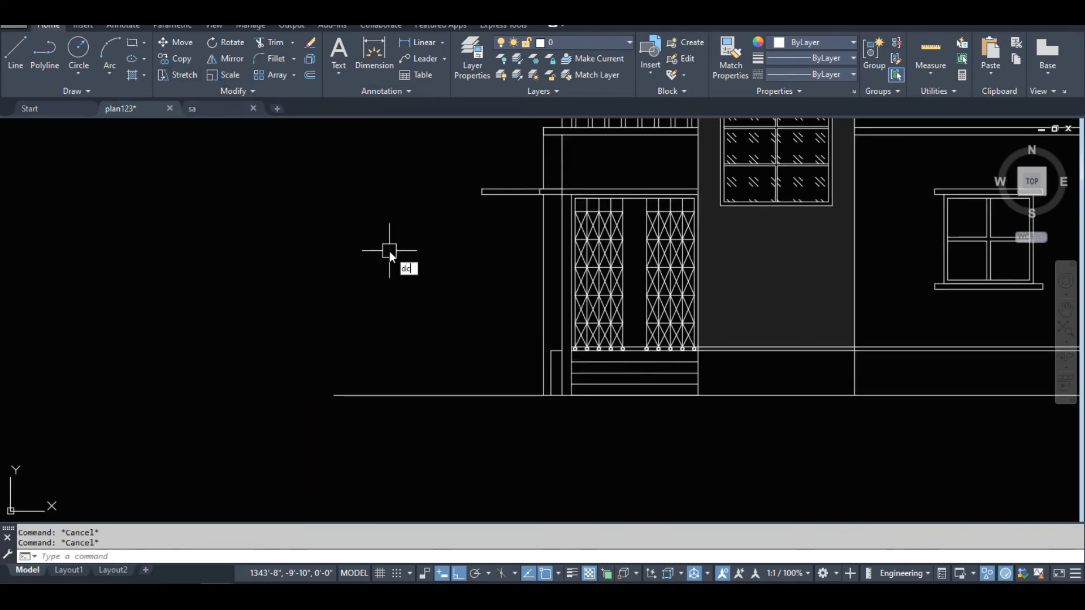
key(Return)
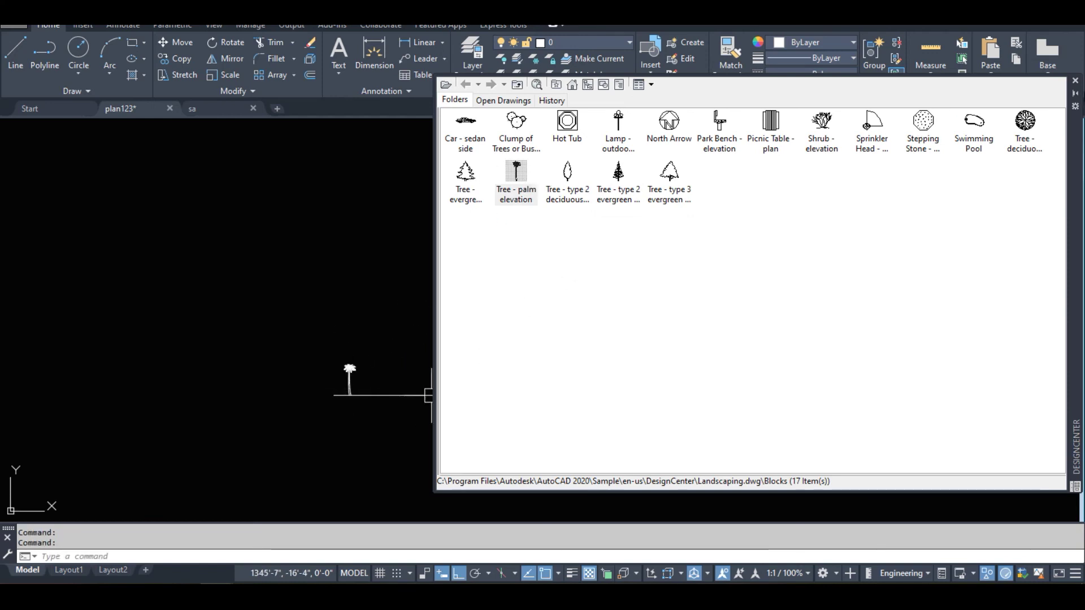
click(1076, 81)
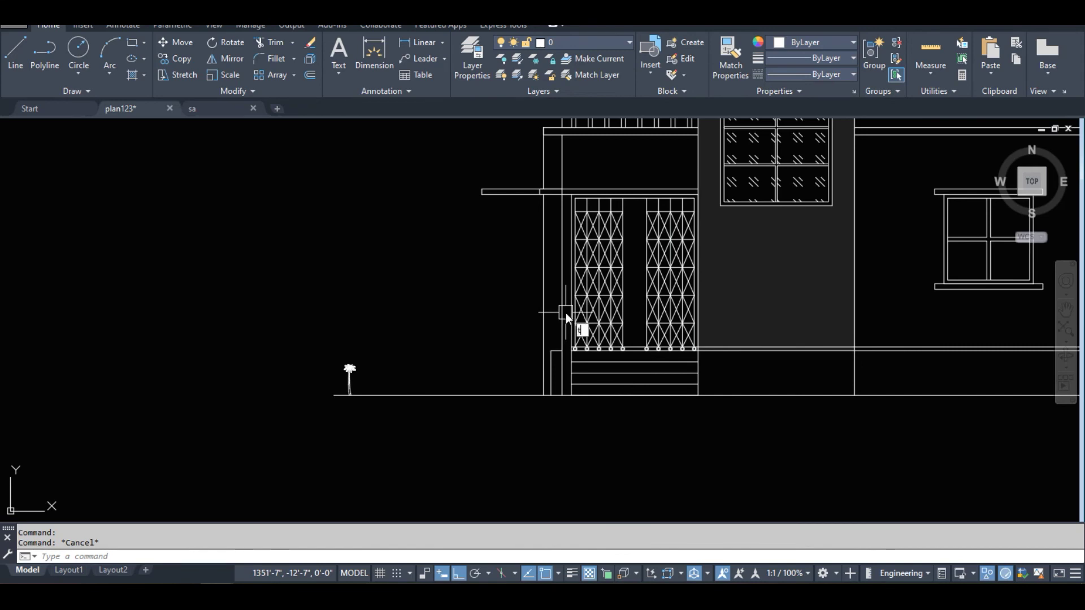
key(ctrl+3)
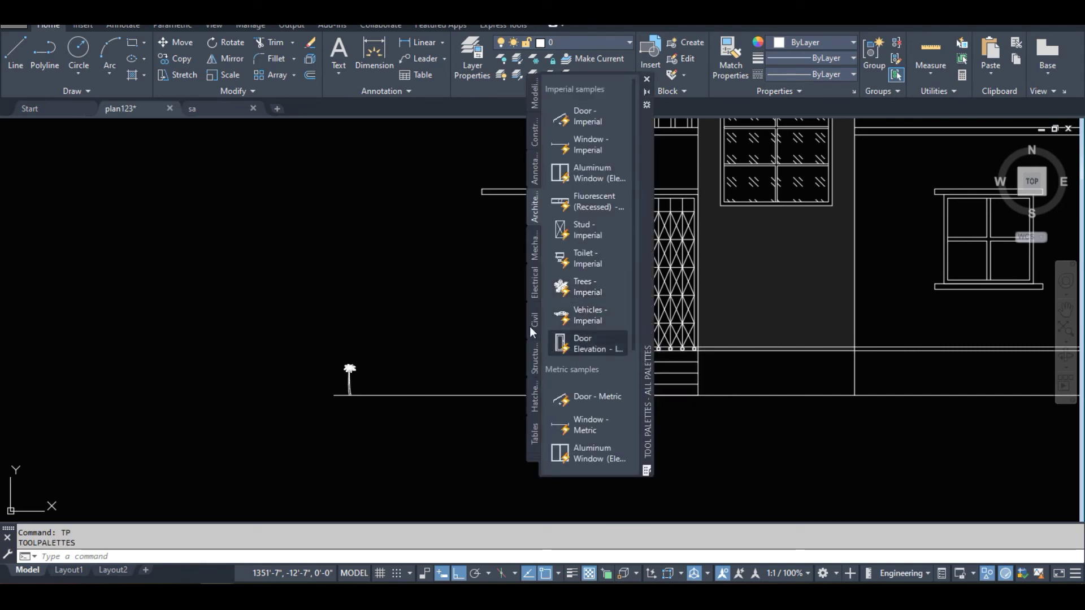
Place a sample vehicle on the ground line and switch it to the sedan front view
click(588, 314)
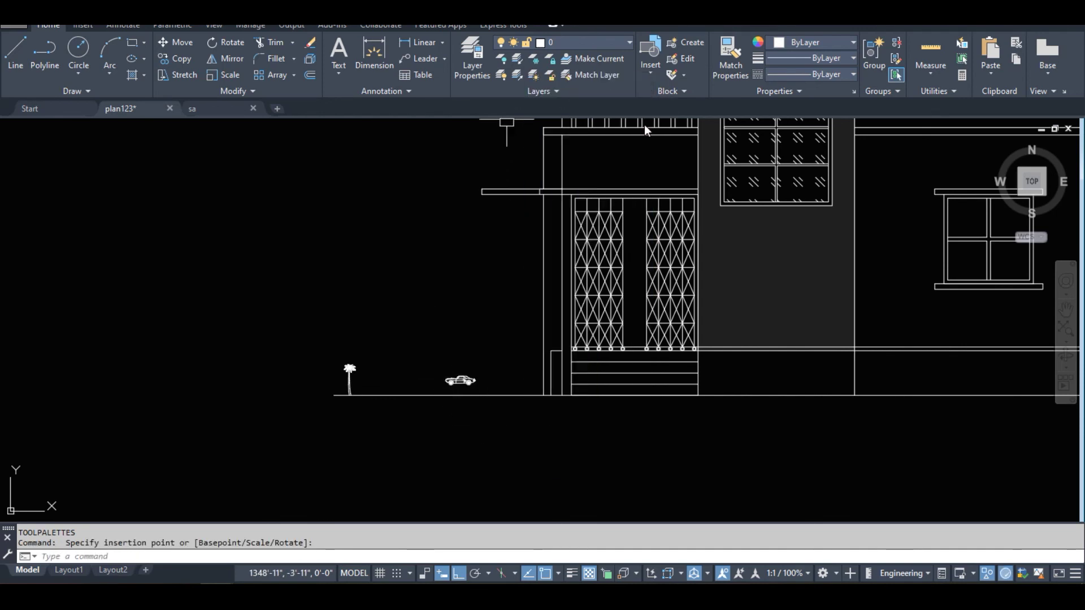
scroll(461, 398, up, 3)
scroll(430, 379, up, 2)
click(399, 363)
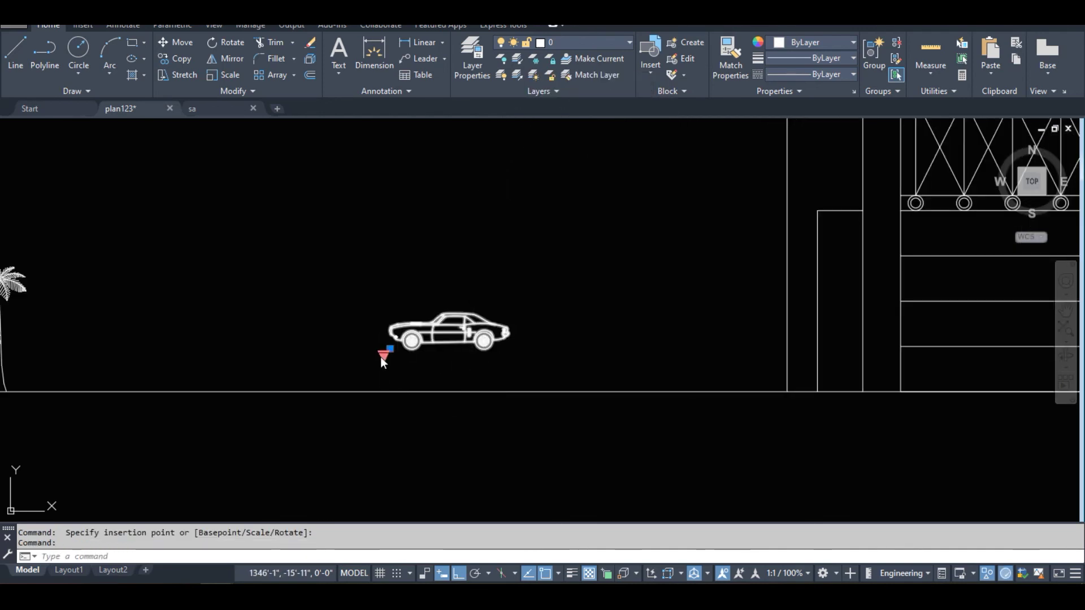
click(383, 356)
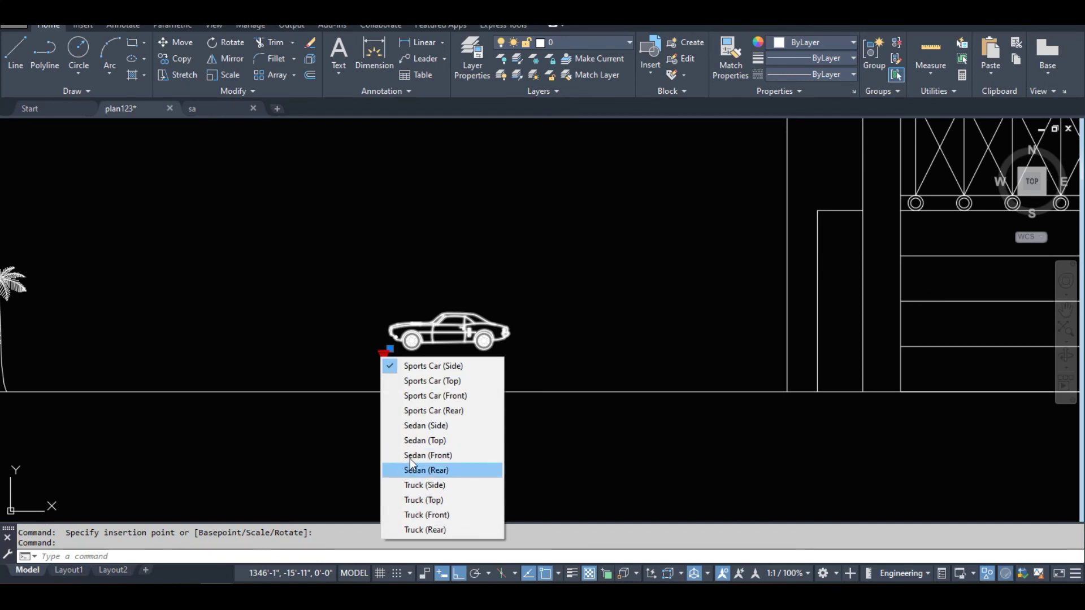
click(443, 455)
scroll(403, 355, up, 3)
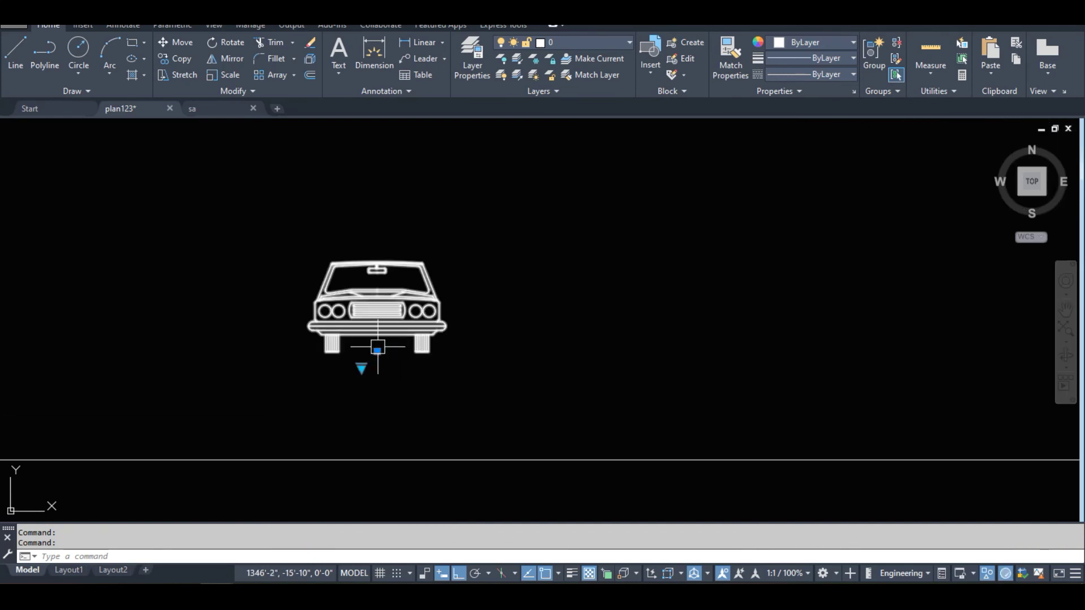
Try repositioning the car by its base point, cancel, and select the car block instead
click(377, 347)
scroll(411, 388, down, 3)
scroll(796, 396, up, 2)
key(Escape)
scroll(701, 395, down, 5)
scroll(671, 402, up, 4)
click(672, 402)
scroll(678, 466, up, 2)
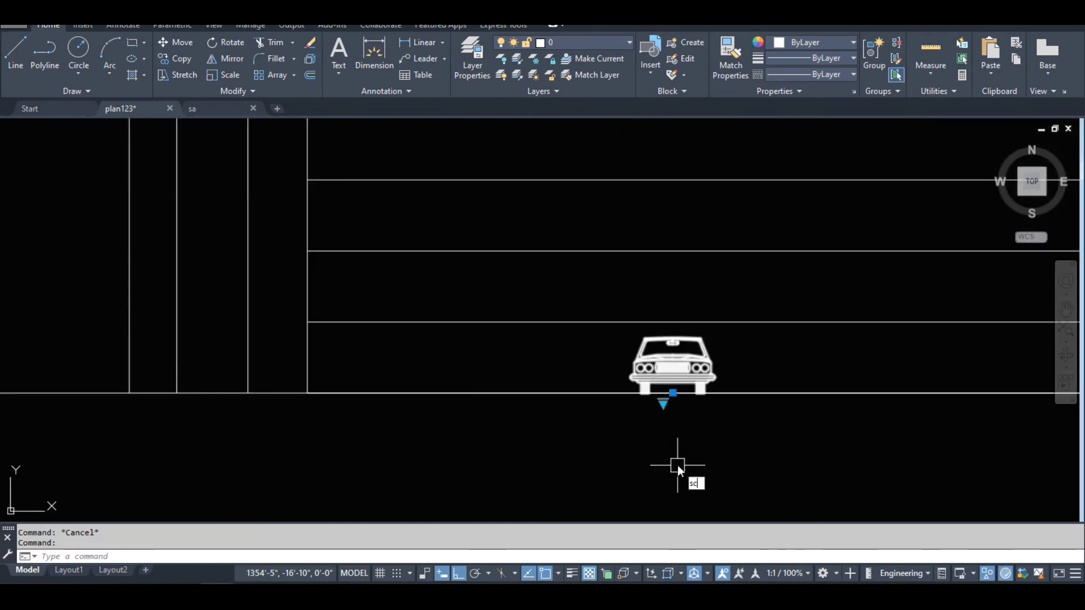
Scale the car up about its bottom base point to enlarge it
text(sc)
key(Return)
scroll(678, 418, up, 2)
click(645, 356)
scroll(645, 356, down, 3)
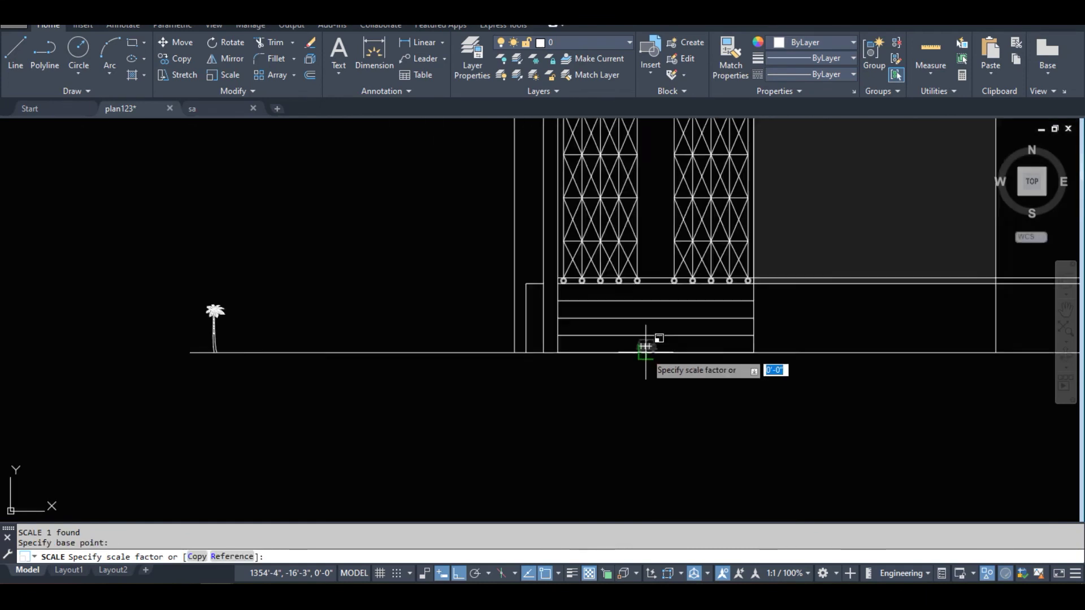
scroll(647, 351, down, 2)
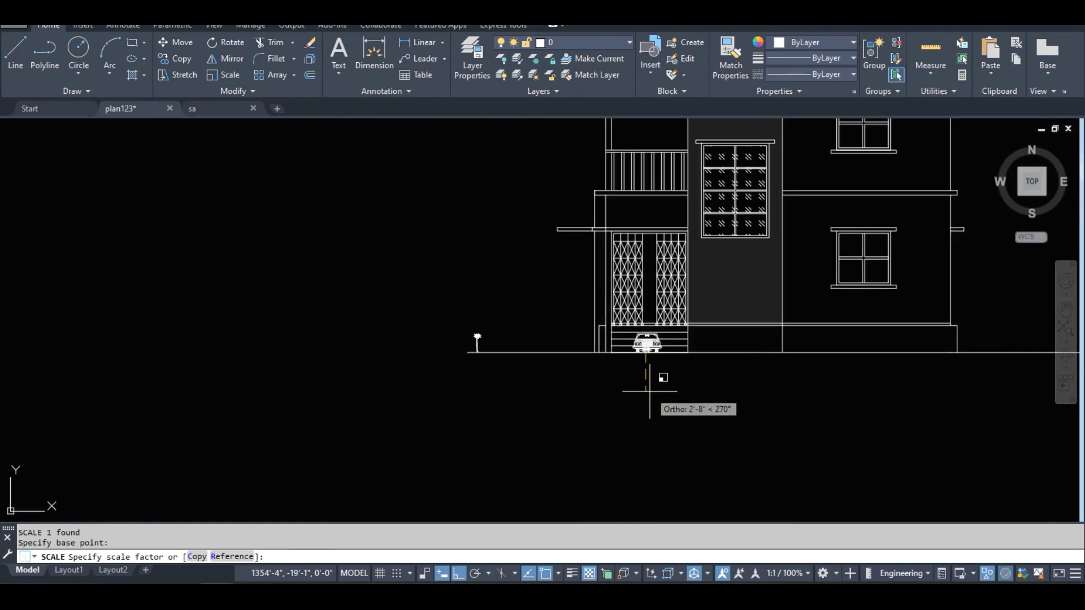
click(666, 492)
scroll(652, 285, up, 4)
scroll(620, 350, down, 1)
scroll(616, 339, down, 2)
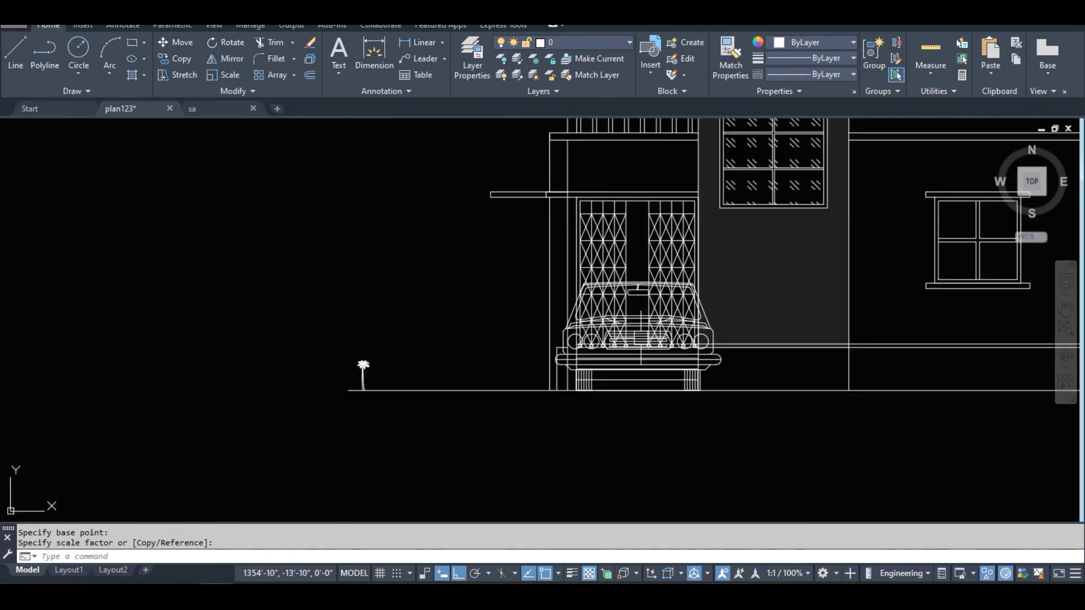
scroll(604, 292, up, 4)
middle_drag(607, 356, 624, 426)
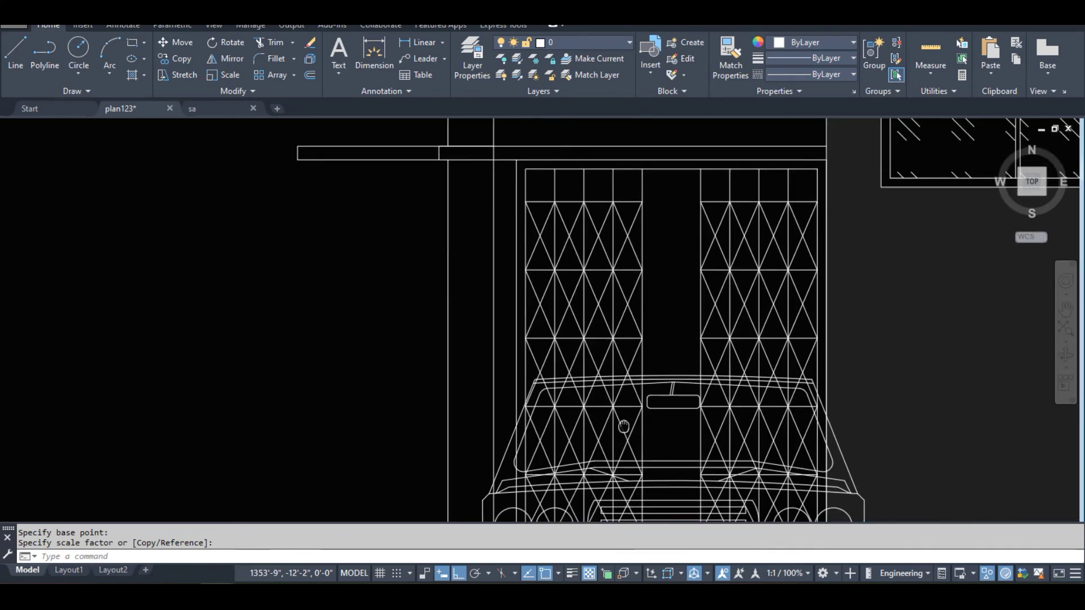
scroll(681, 376, down, 1)
scroll(659, 315, down, 3)
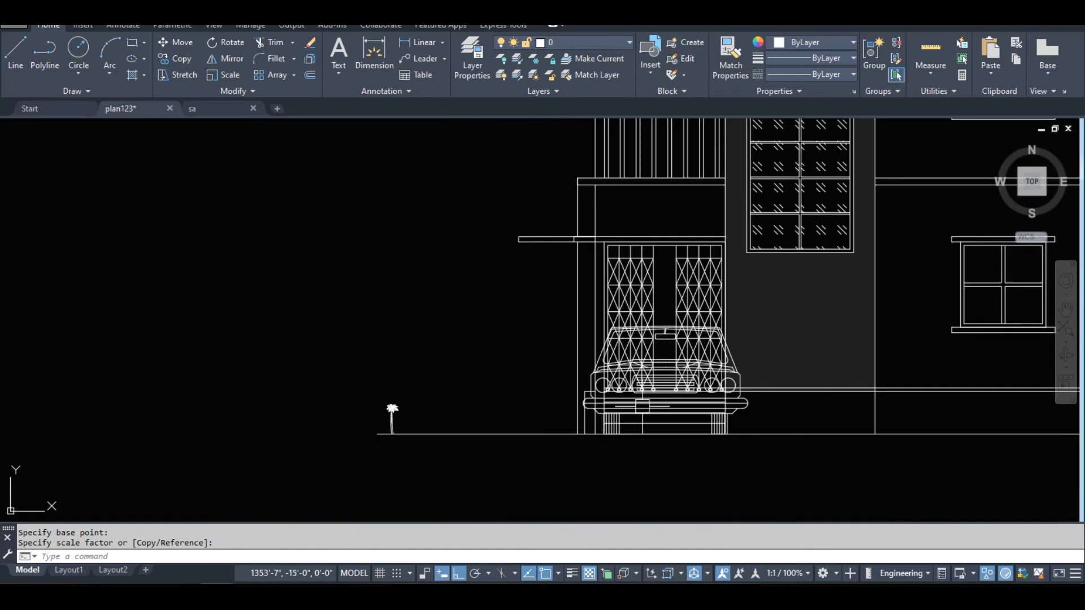
click(651, 405)
scroll(649, 440, up, 1)
scroll(622, 463, up, 1)
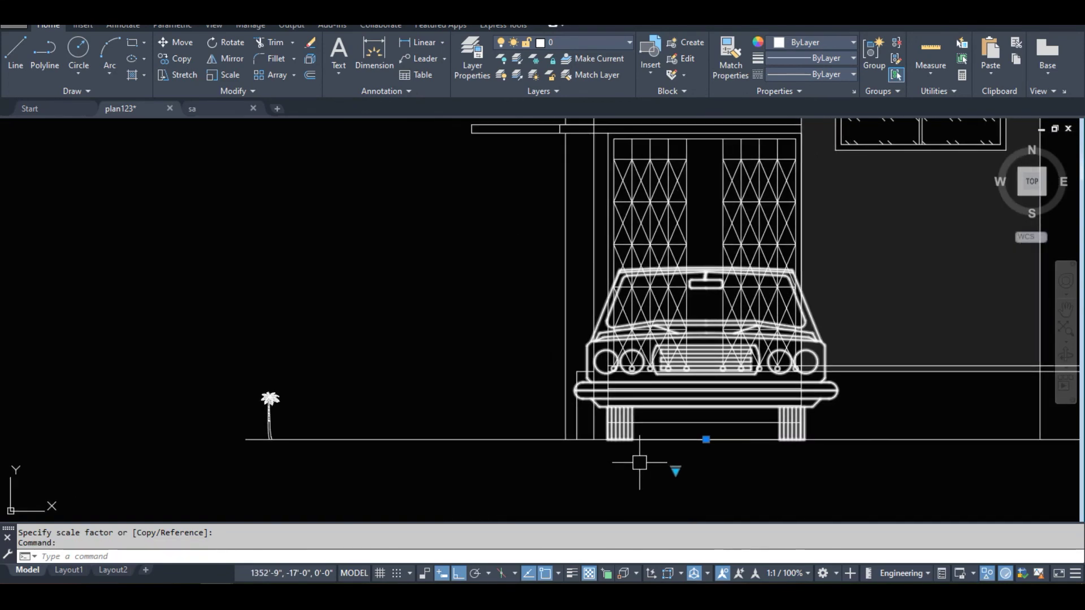
scroll(637, 466, down, 2)
Move the car left so it sits in front of the porch gate
text(m)
key(Return)
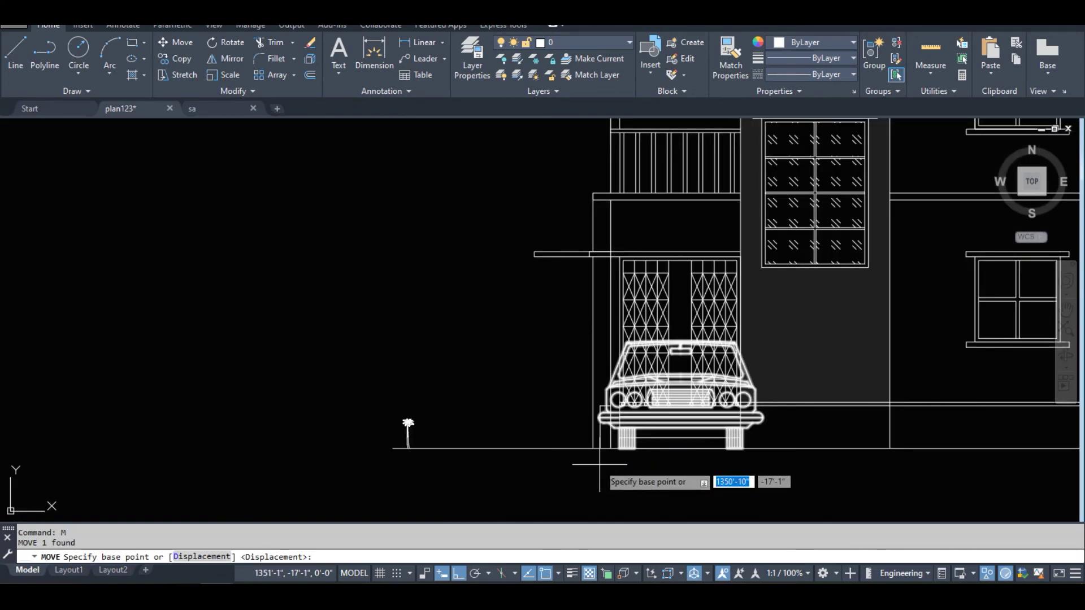
click(572, 470)
click(474, 471)
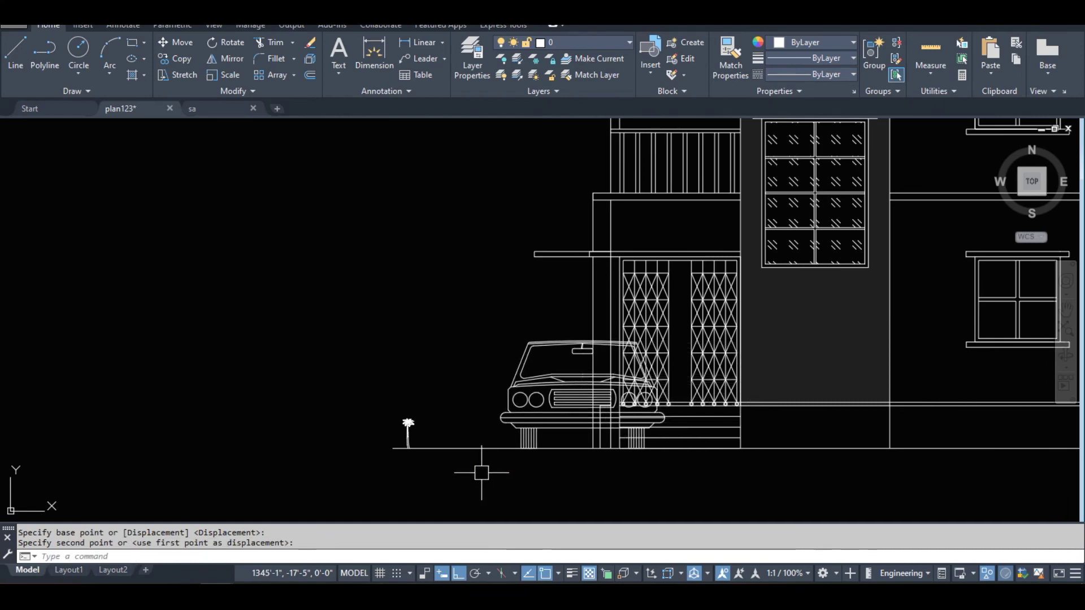
scroll(607, 429, up, 1)
middle_drag(612, 435, 607, 418)
scroll(608, 418, down, 2)
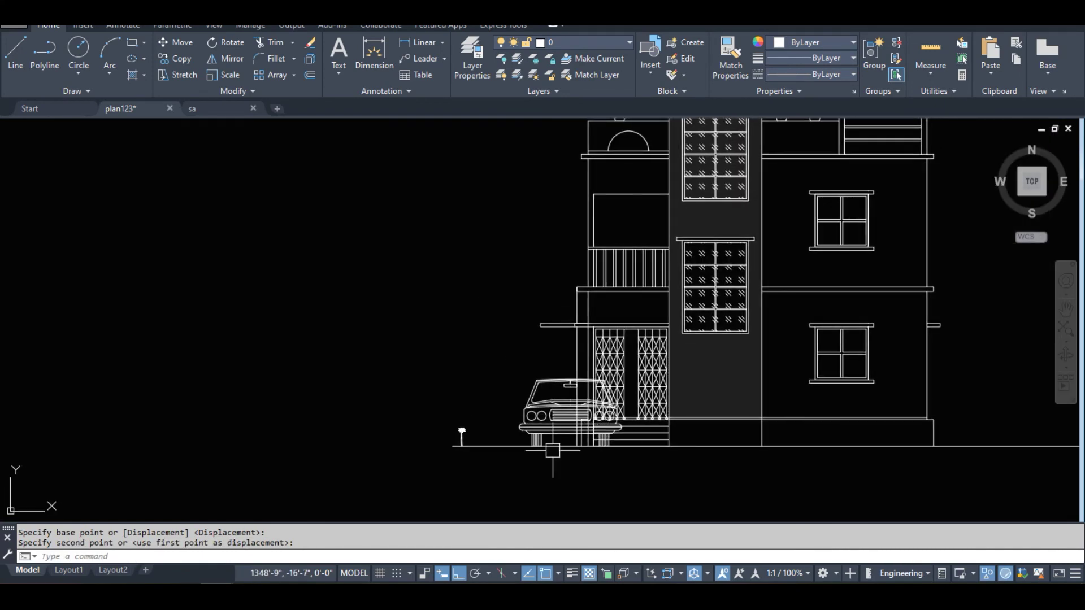
scroll(608, 424, up, 2)
middle_drag(527, 351, 526, 334)
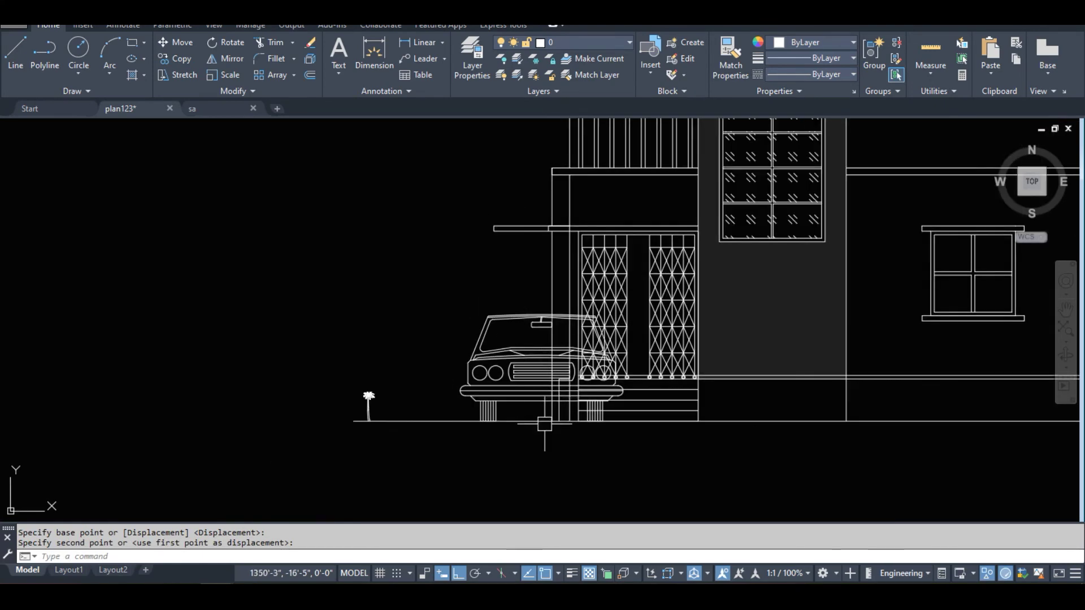
Zoom over the car and gate to check its position, cancelling the leftover move
scroll(575, 405, up, 2)
scroll(626, 368, up, 4)
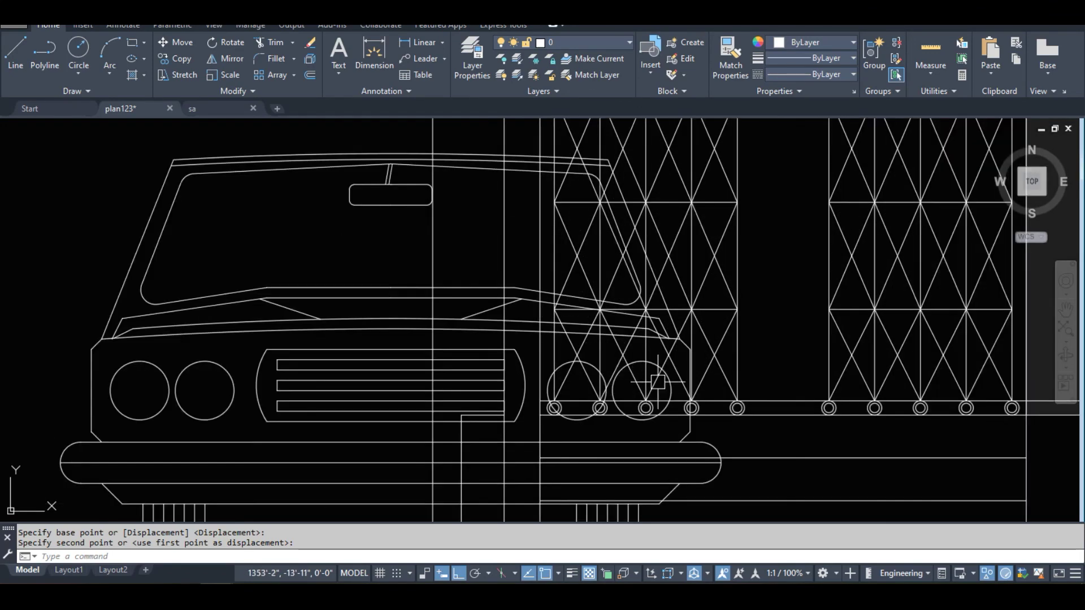
scroll(438, 294, down, 2)
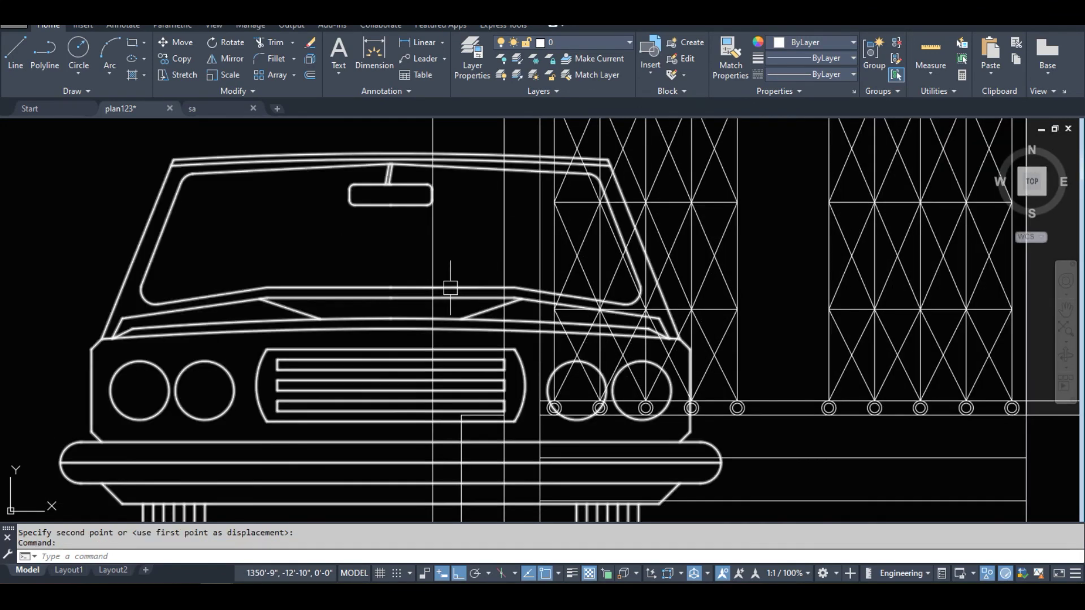
scroll(449, 286, down, 2)
scroll(432, 404, up, 3)
key(Escape)
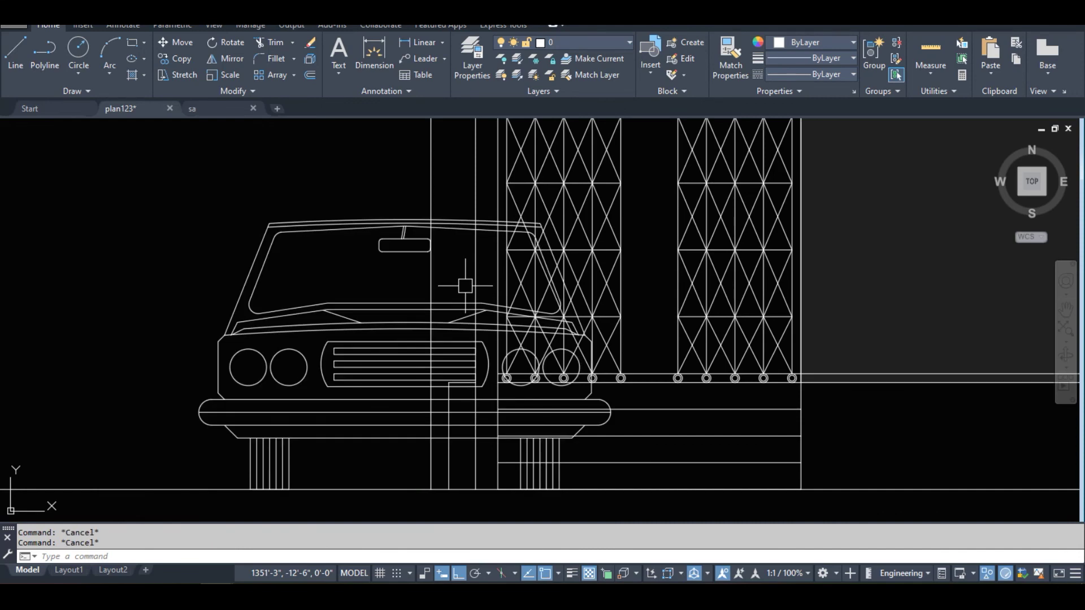
key(Return)
scroll(465, 232, up, 5)
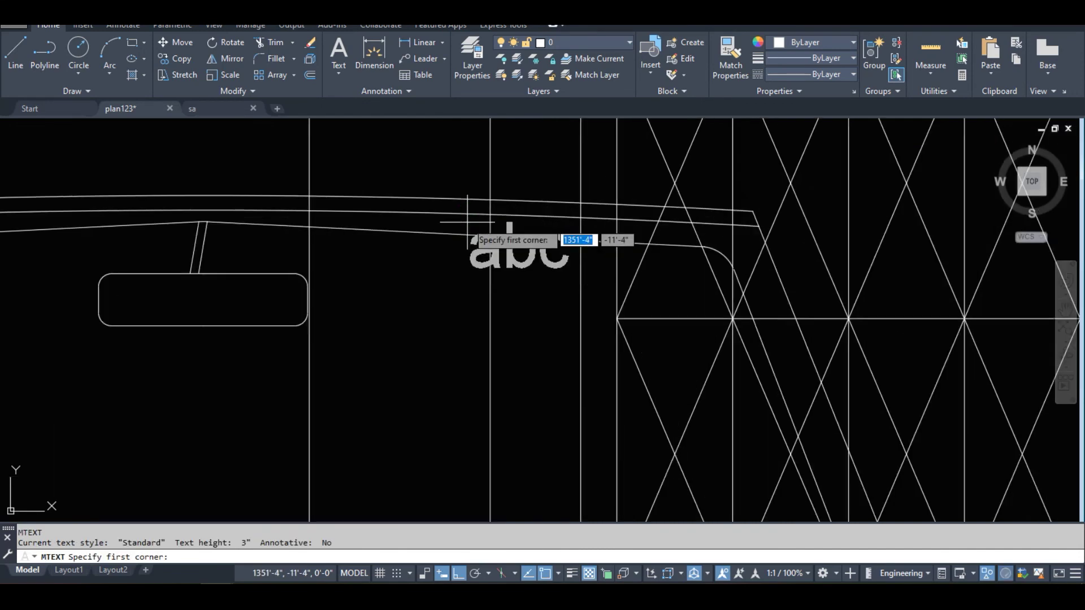
key(Escape)
key(Return)
click(463, 197)
key(Return)
scroll(498, 299, down, 4)
click(364, 251)
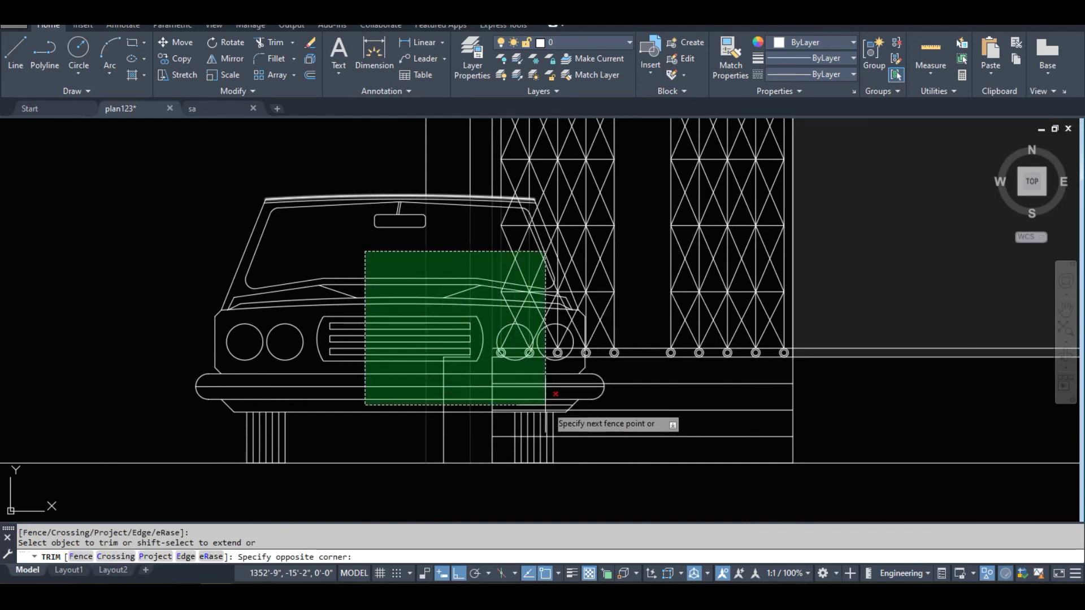
click(669, 451)
scroll(529, 438, down, 3)
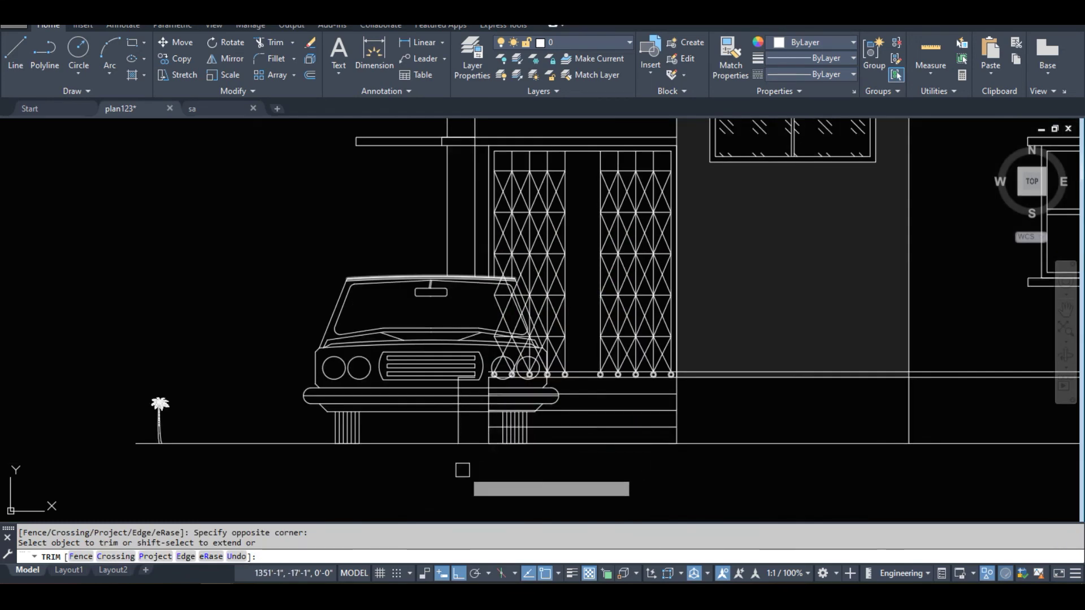
scroll(521, 364, up, 5)
click(513, 309)
click(461, 342)
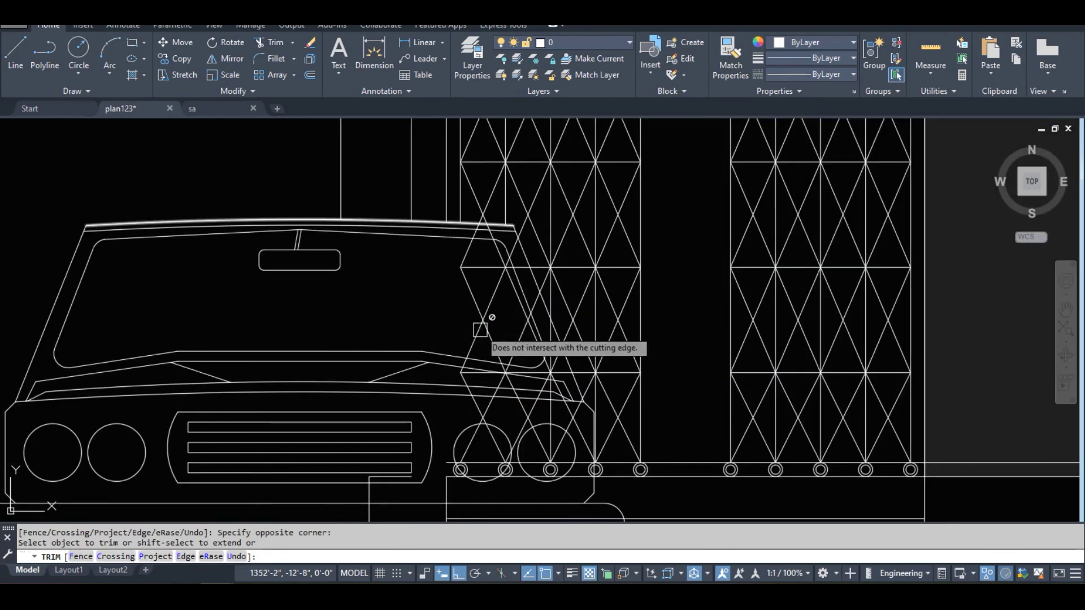
key(Escape)
text(tr)
key(Return)
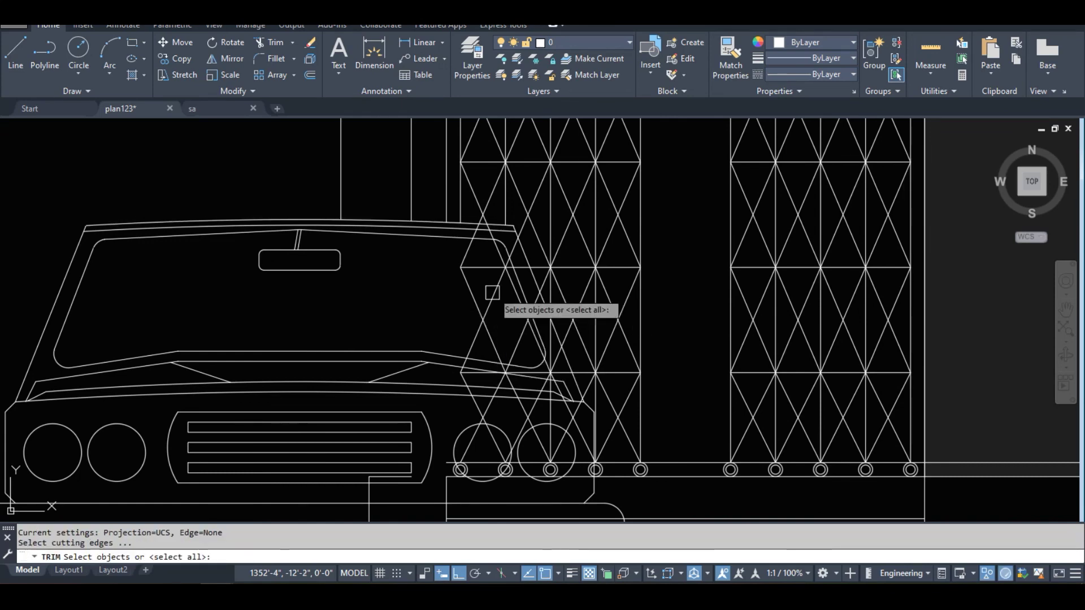
key(Return)
click(433, 295)
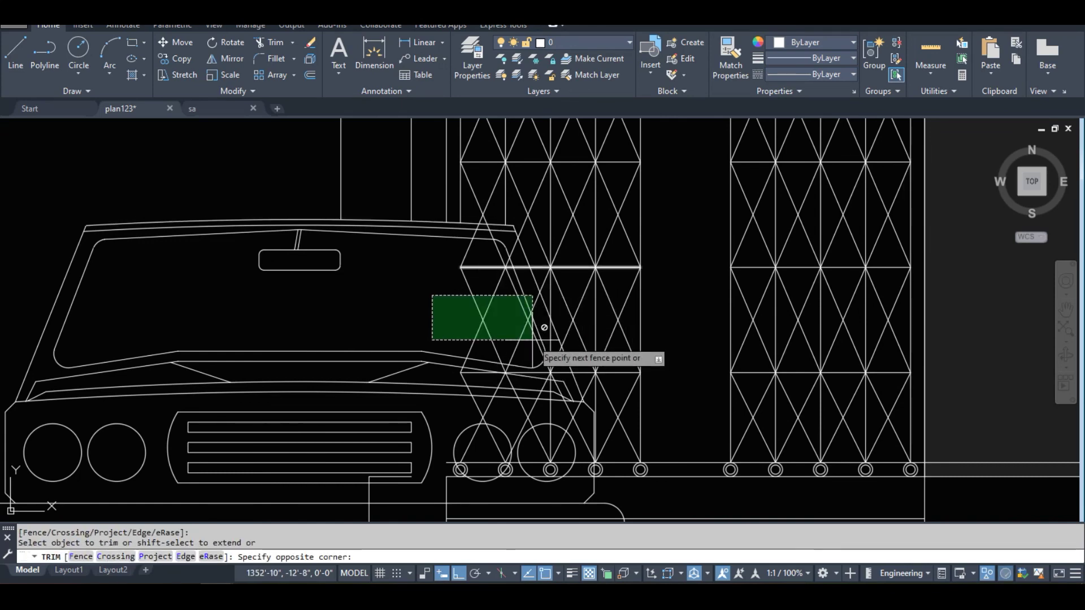
key(Escape)
scroll(563, 301, up, 4)
key(Escape)
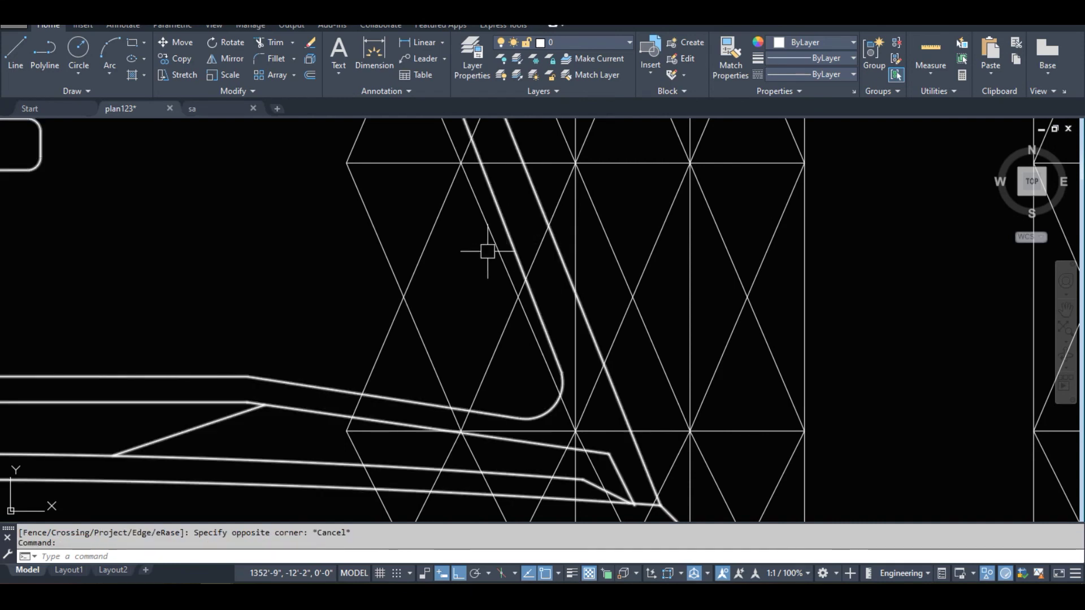
click(563, 205)
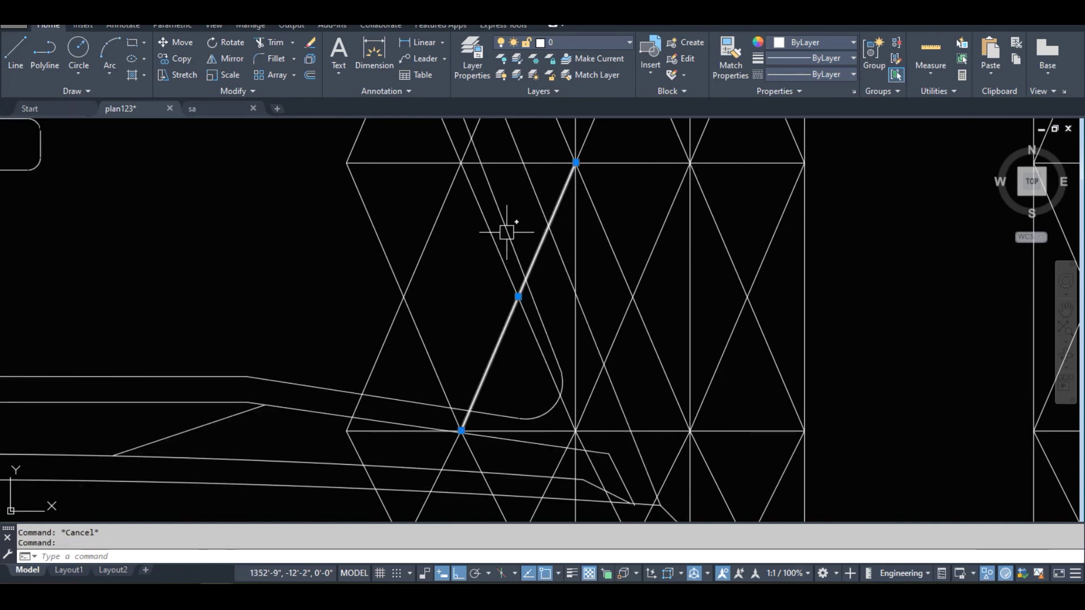
key(Escape)
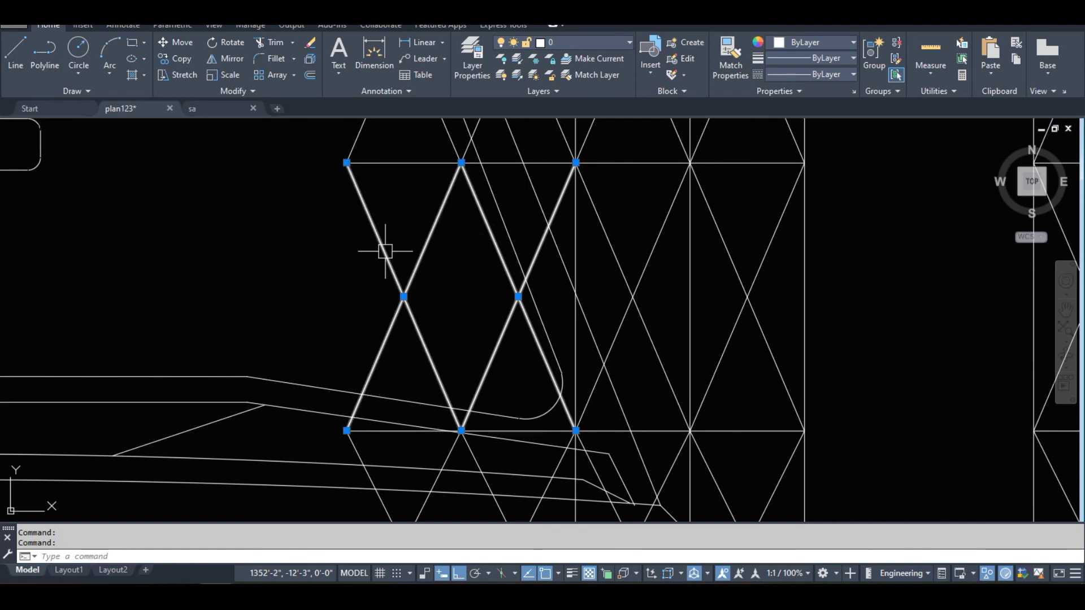
scroll(384, 251, down, 5)
scroll(394, 327, up, 5)
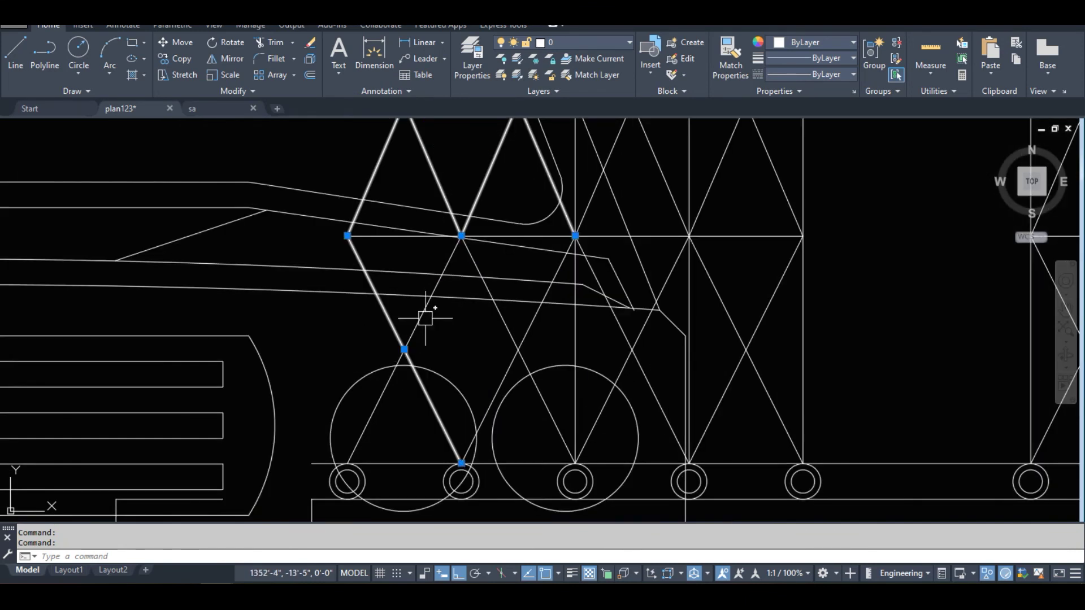
click(510, 333)
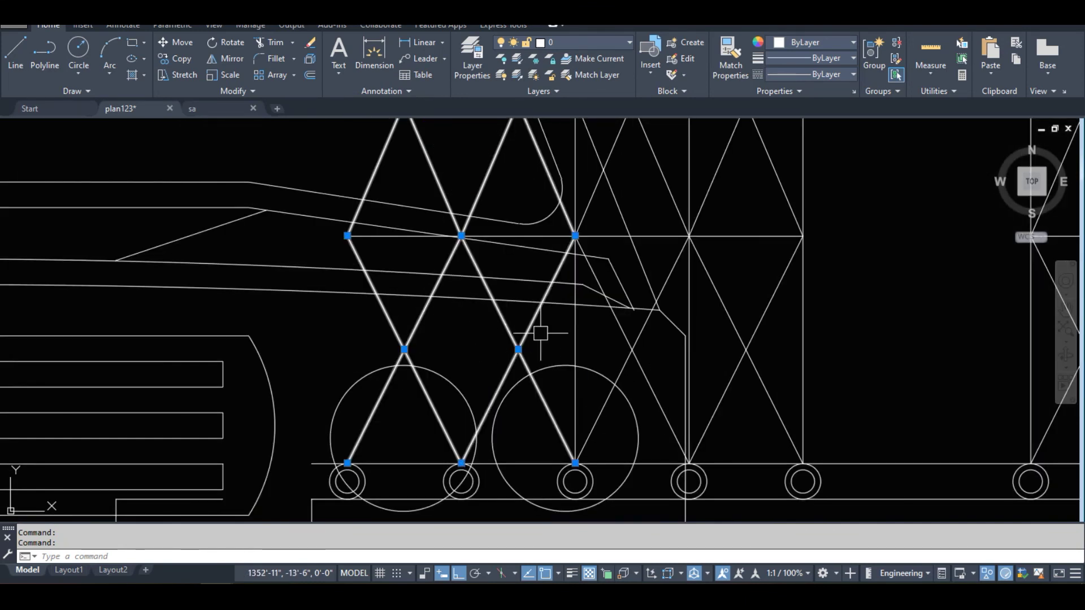
key(Delete)
scroll(516, 332, down, 4)
scroll(503, 375, up, 4)
scroll(524, 353, down, 4)
scroll(524, 353, down, 1)
scroll(529, 367, down, 3)
scroll(487, 384, up, 6)
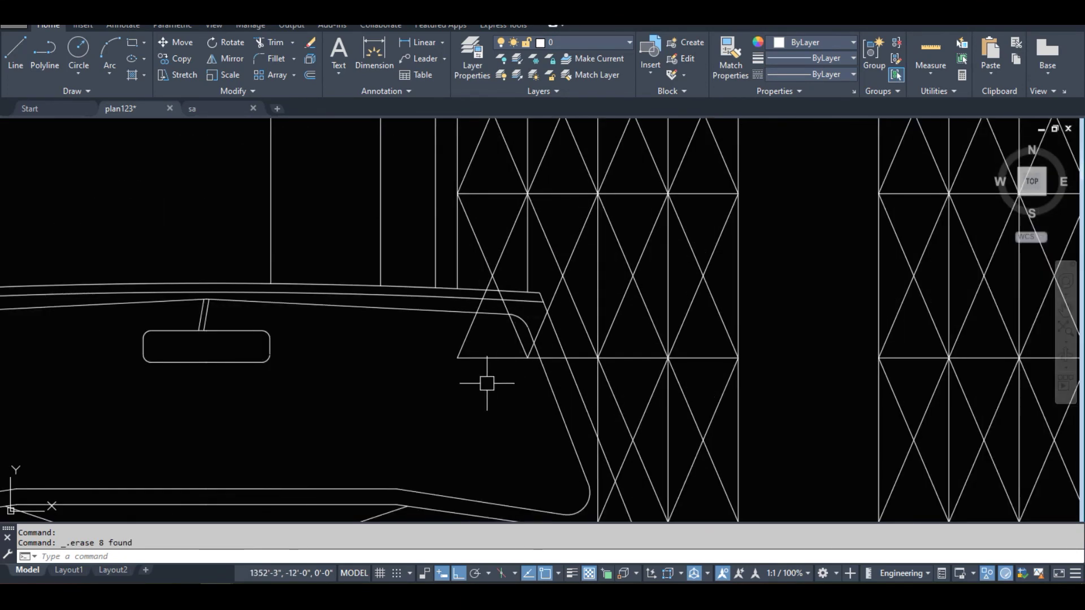
key(Return)
click(477, 368)
click(452, 337)
scroll(484, 300, up, 3)
scroll(484, 265, up, 1)
click(498, 242)
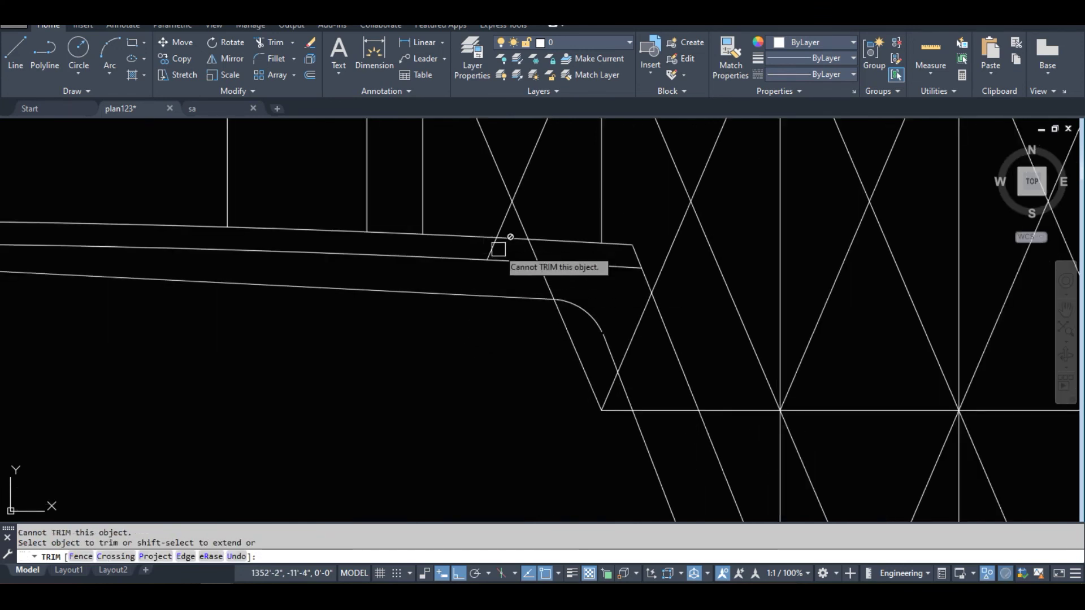
click(533, 243)
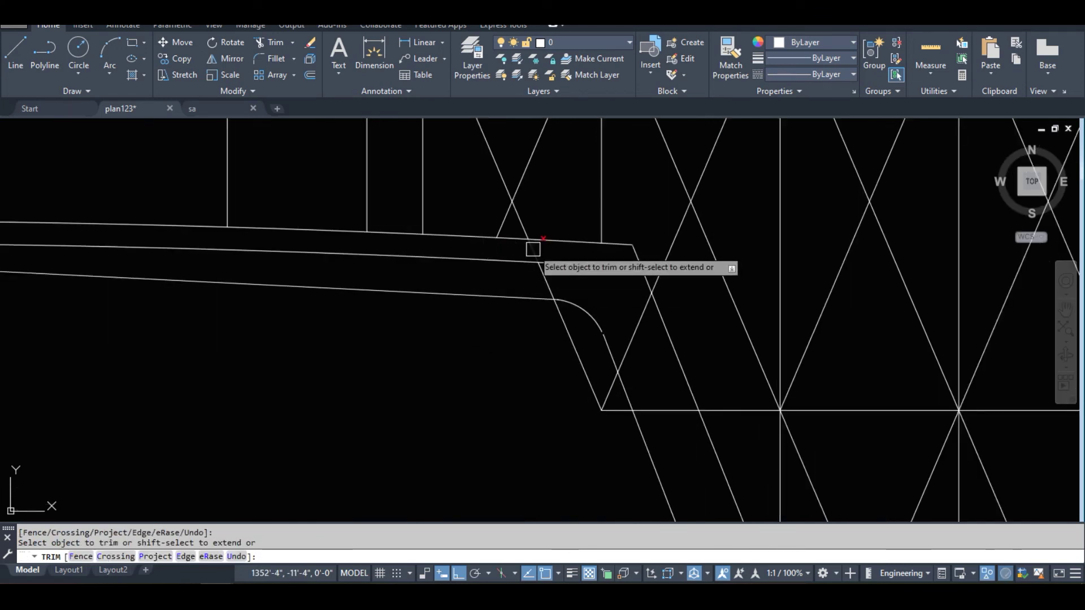
click(544, 286)
click(576, 332)
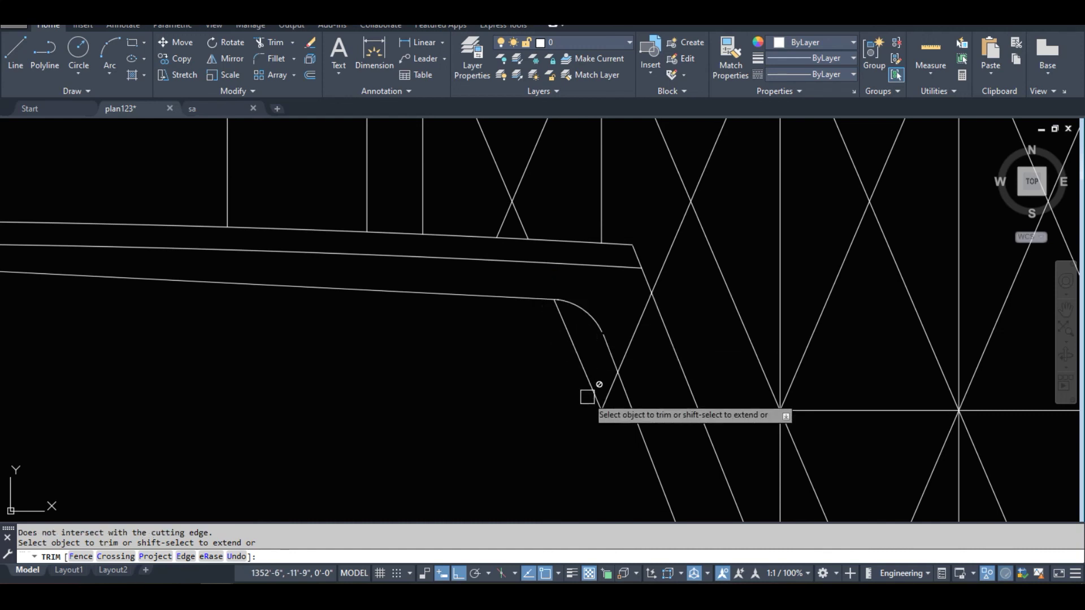
scroll(588, 396, up, 5)
click(625, 436)
click(543, 307)
scroll(544, 307, down, 3)
scroll(594, 395, down, 2)
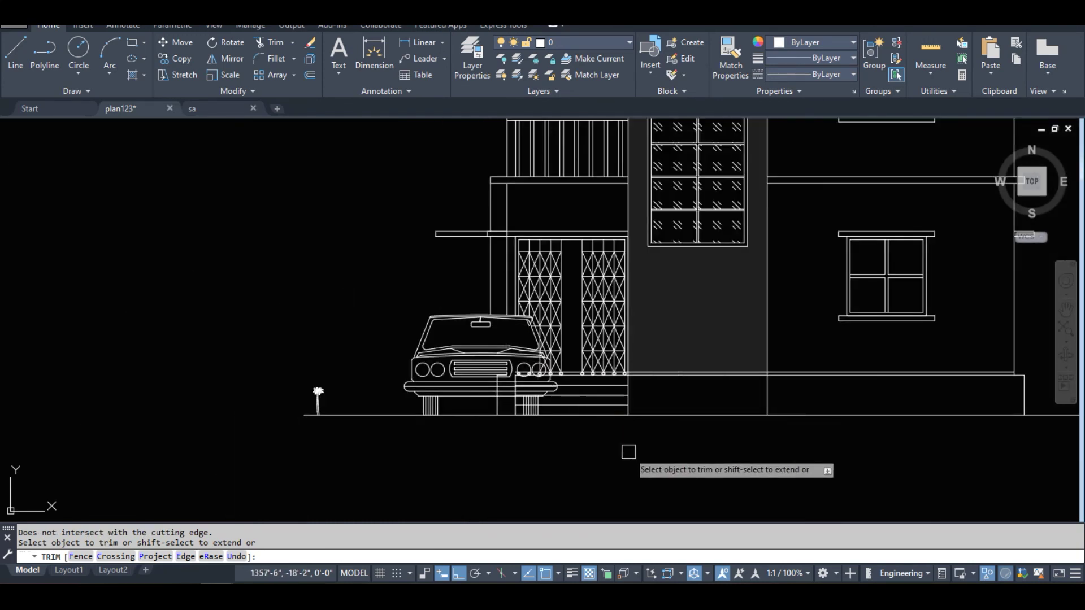
scroll(562, 432, up, 3)
scroll(494, 257, up, 2)
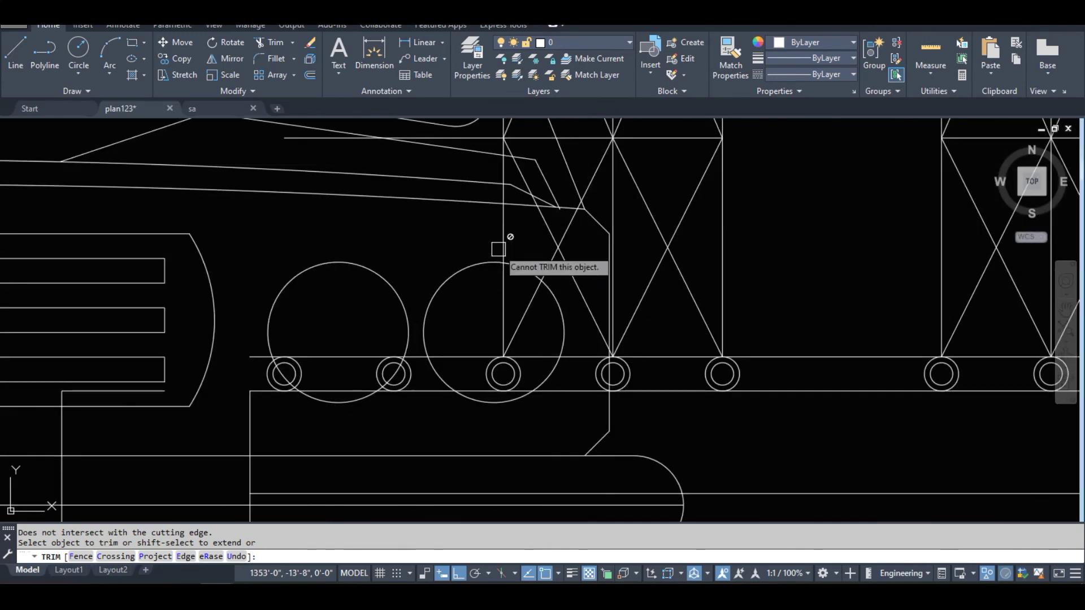
scroll(530, 435, down, 3)
key(Escape)
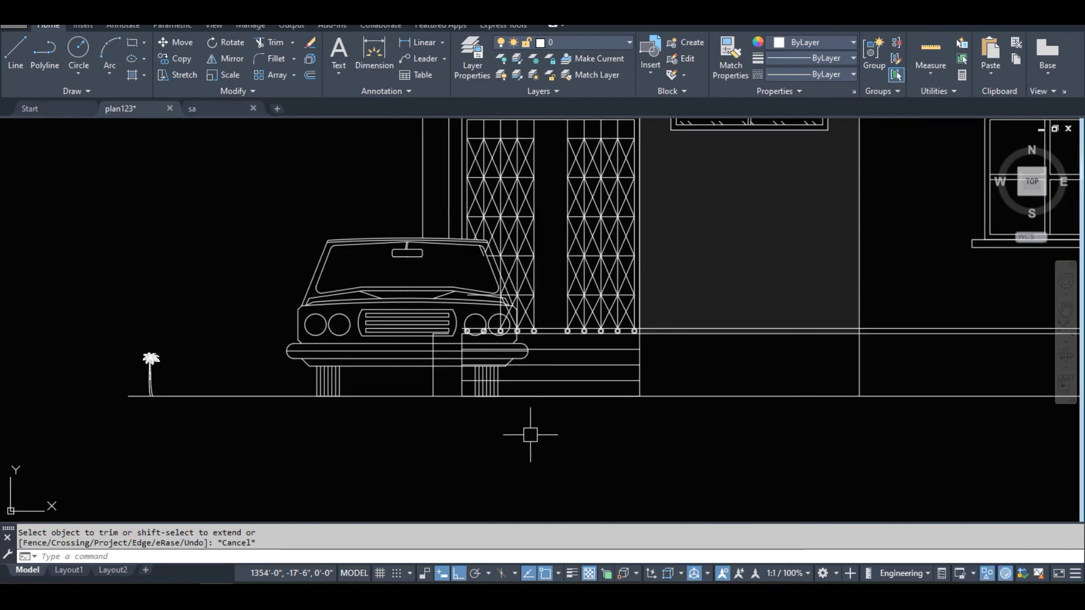
key(ctrl+z)
key(ctrl+z)
key(ctrl+z)
key(ctrl+z)
key(ctrl+z)
scroll(460, 390, down, 5)
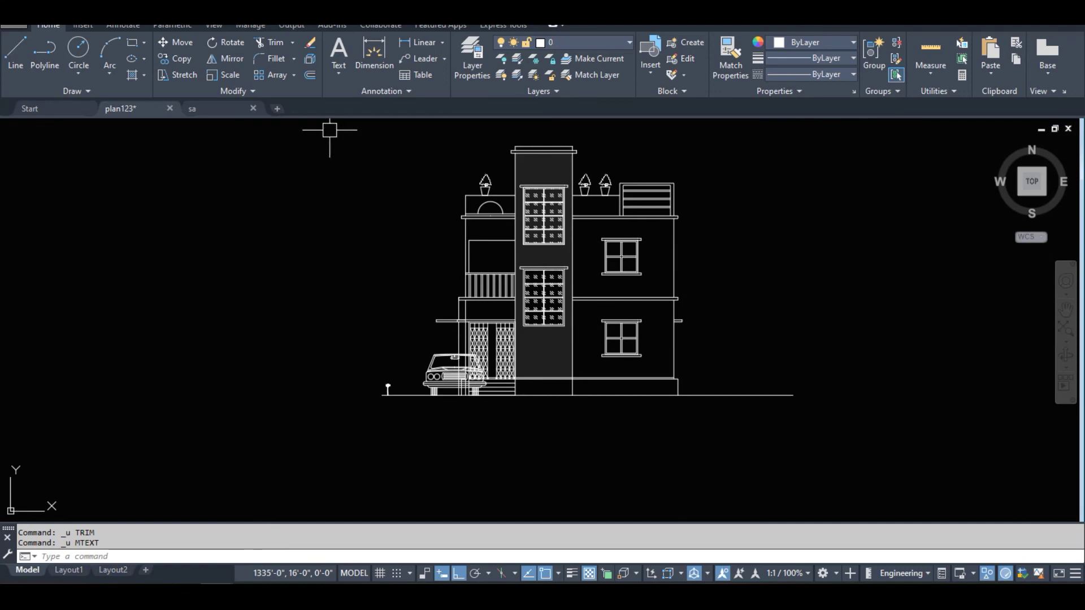
Window-select the whole elevation and start copying it, then cancel the copy
click(332, 131)
click(824, 468)
middle_drag(641, 338, 412, 300)
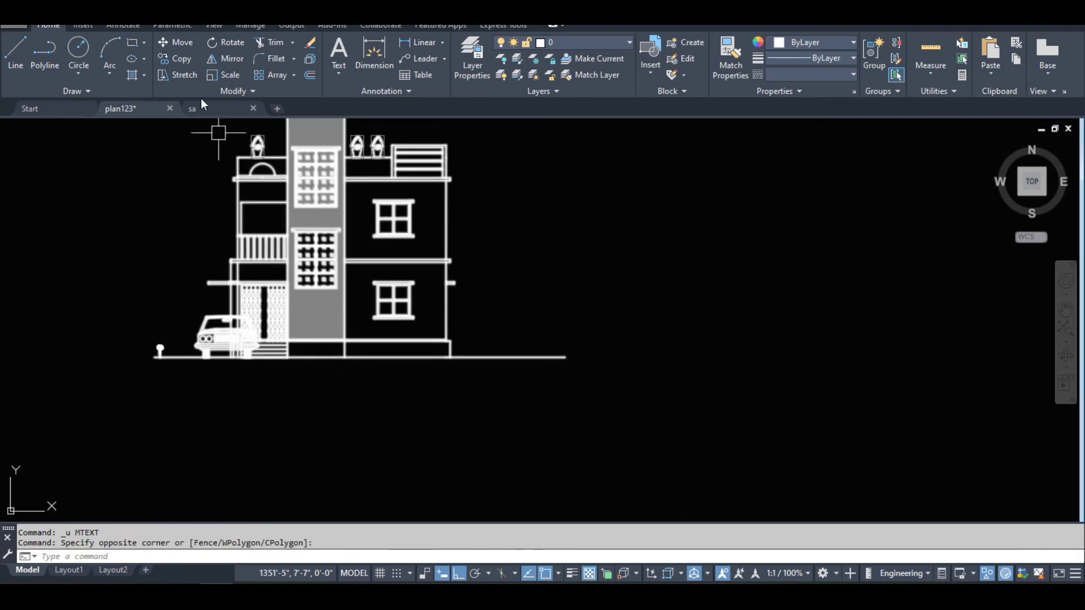
click(189, 65)
click(339, 442)
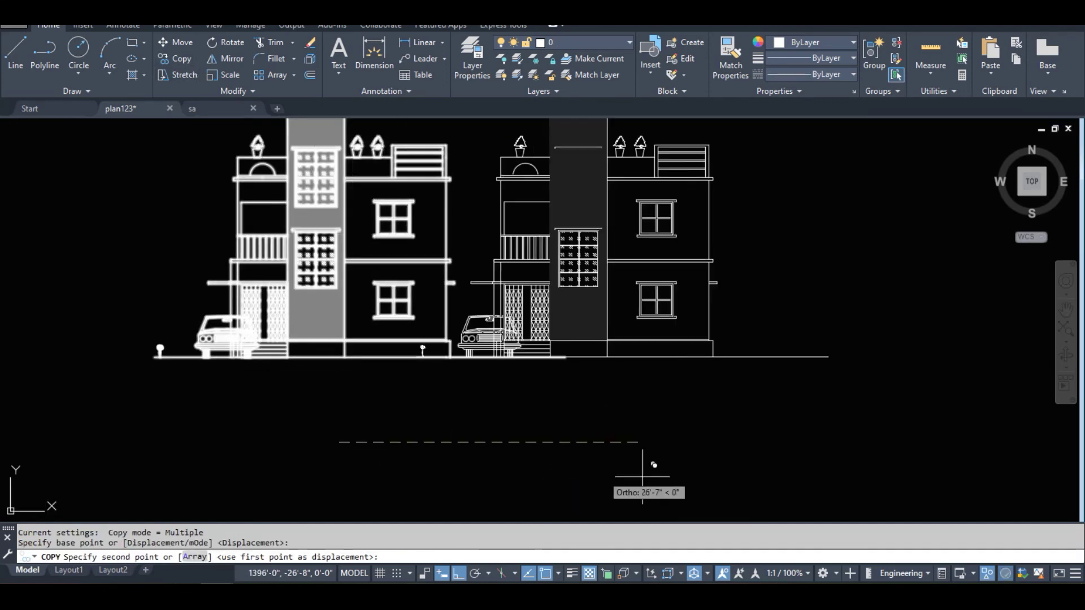
key(Escape)
scroll(696, 367, up, 6)
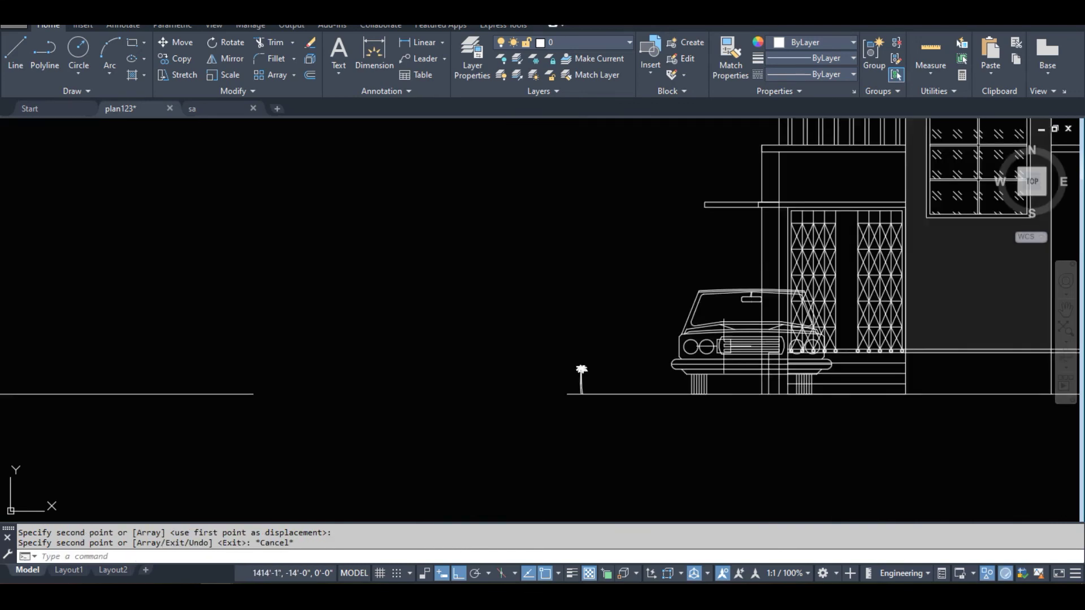
Erase the extra car and zoom in on the car in front of the gate
key(Delete)
scroll(695, 382, down, 5)
scroll(707, 376, up, 4)
scroll(655, 357, up, 3)
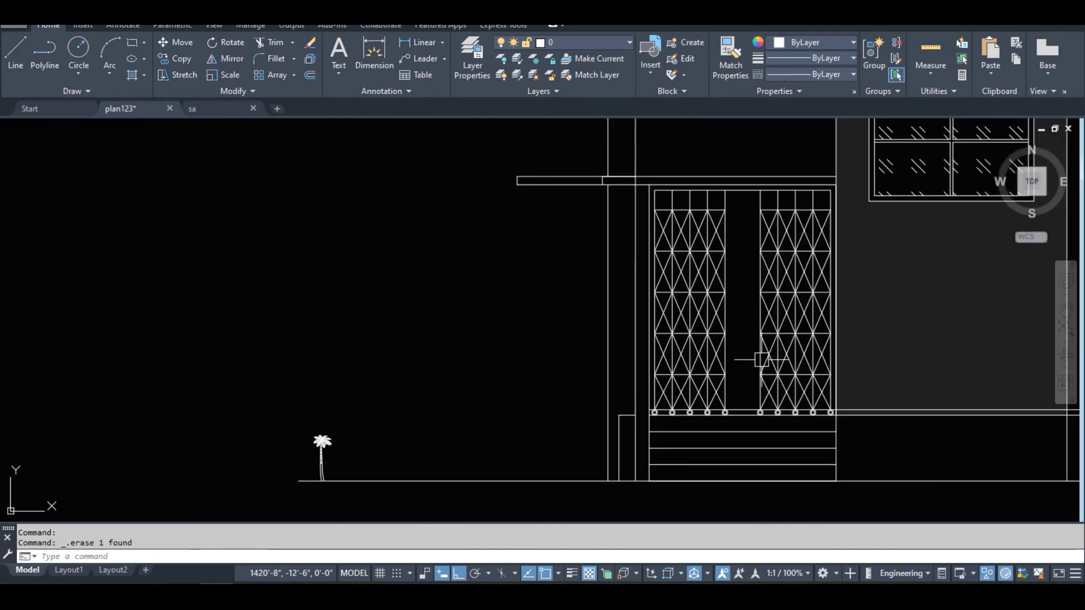
scroll(758, 345, down, 3)
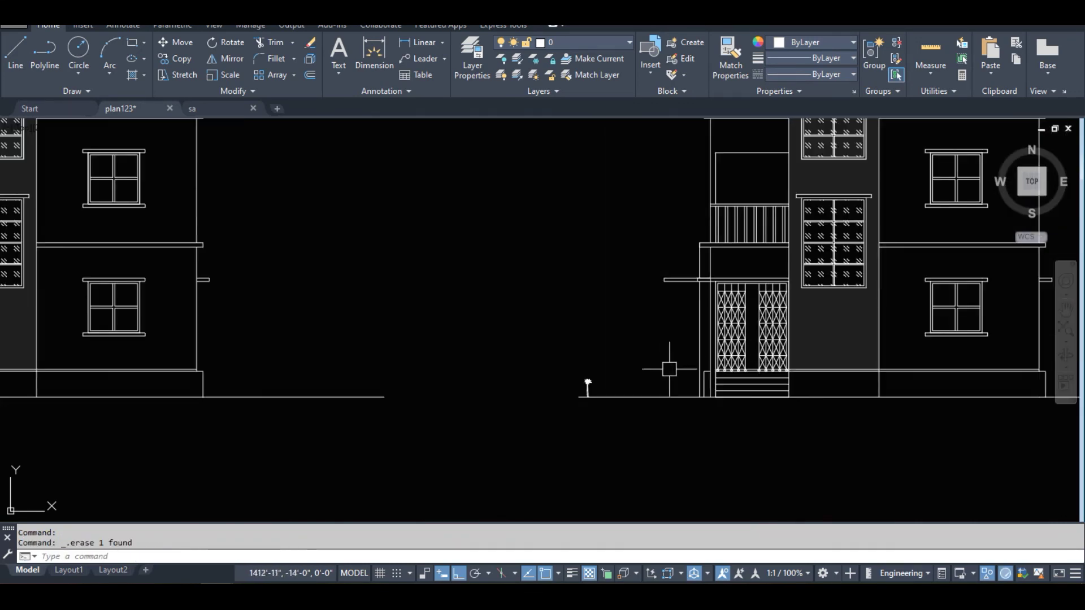
middle_drag(661, 368, 257, 377)
scroll(170, 373, up, 3)
scroll(329, 351, up, 3)
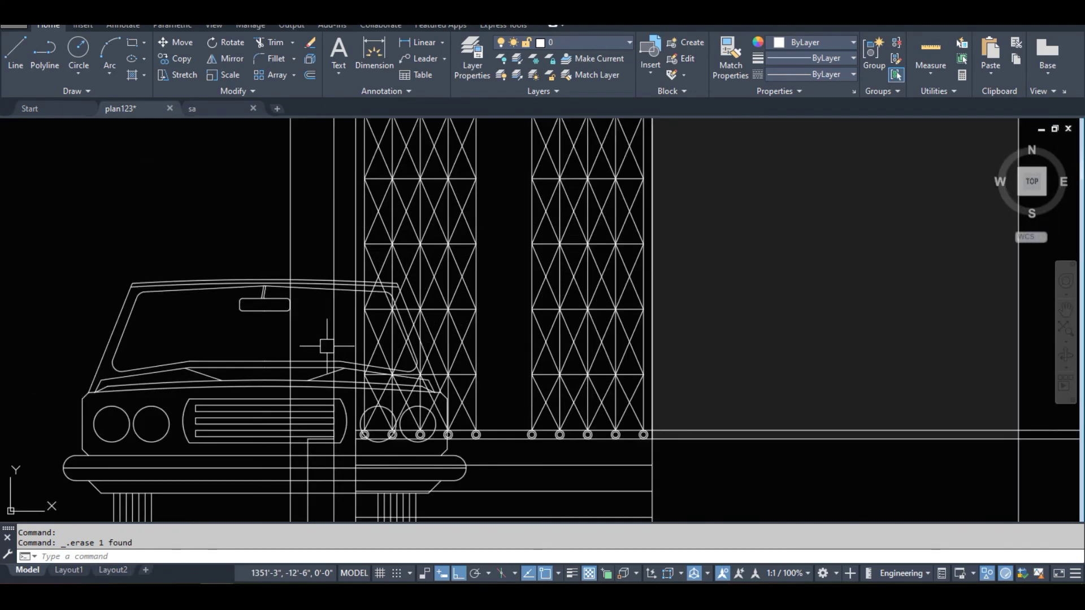
Select the gate's X-brace lattice lines overlapping the car and delete them
scroll(361, 347, up, 4)
click(389, 351)
middle_drag(400, 395, 392, 266)
click(407, 379)
click(380, 363)
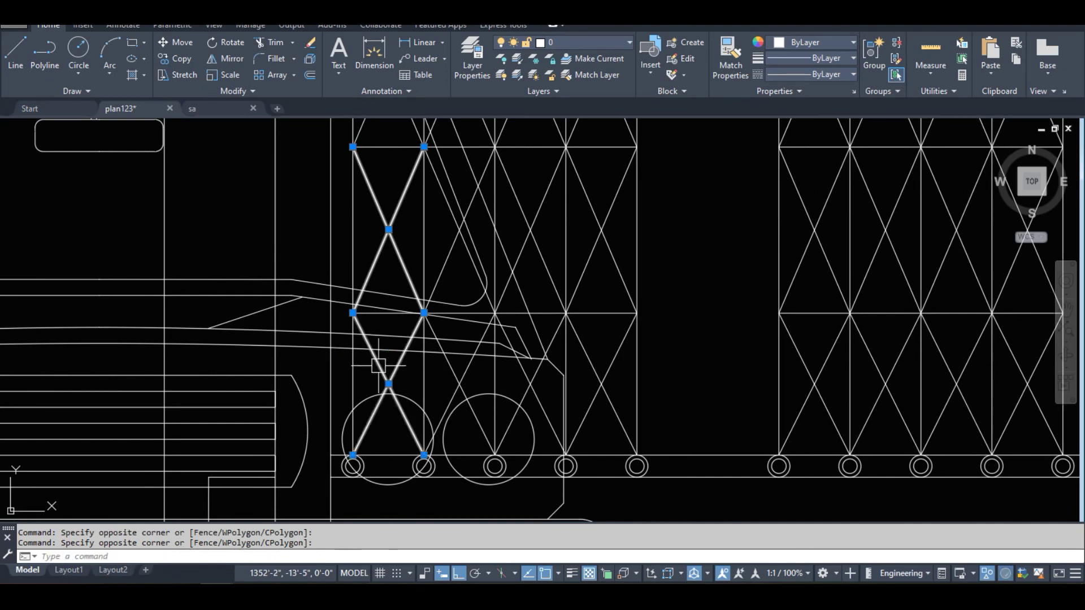
middle_drag(402, 452, 408, 410)
scroll(477, 345, up, 2)
click(442, 318)
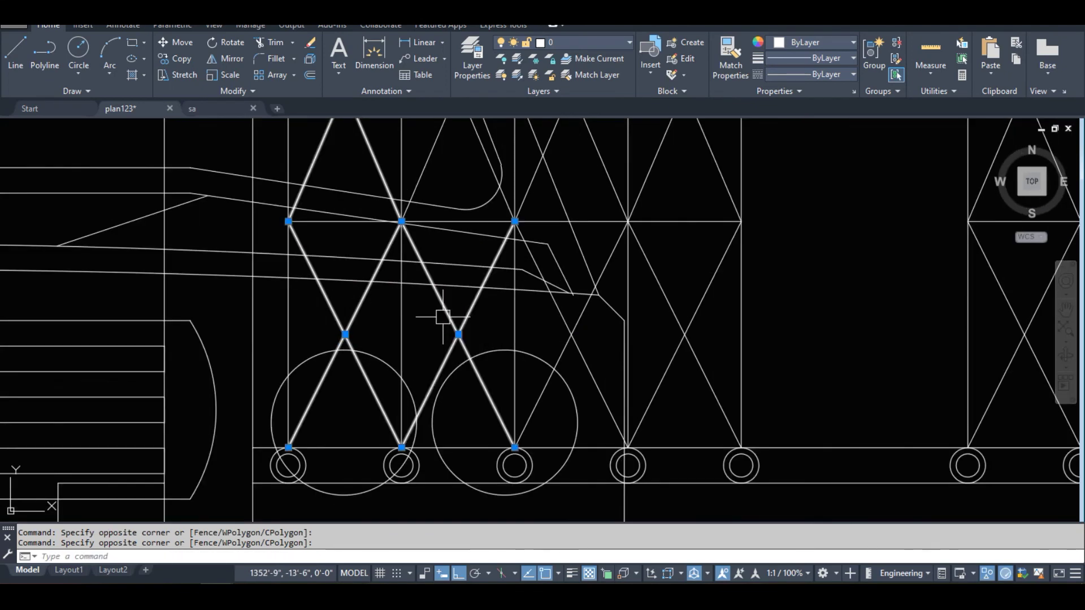
key(Delete)
Delete the remaining diagonal brace crossing the car's windshield and view the whole car
middle_drag(440, 266, 450, 457)
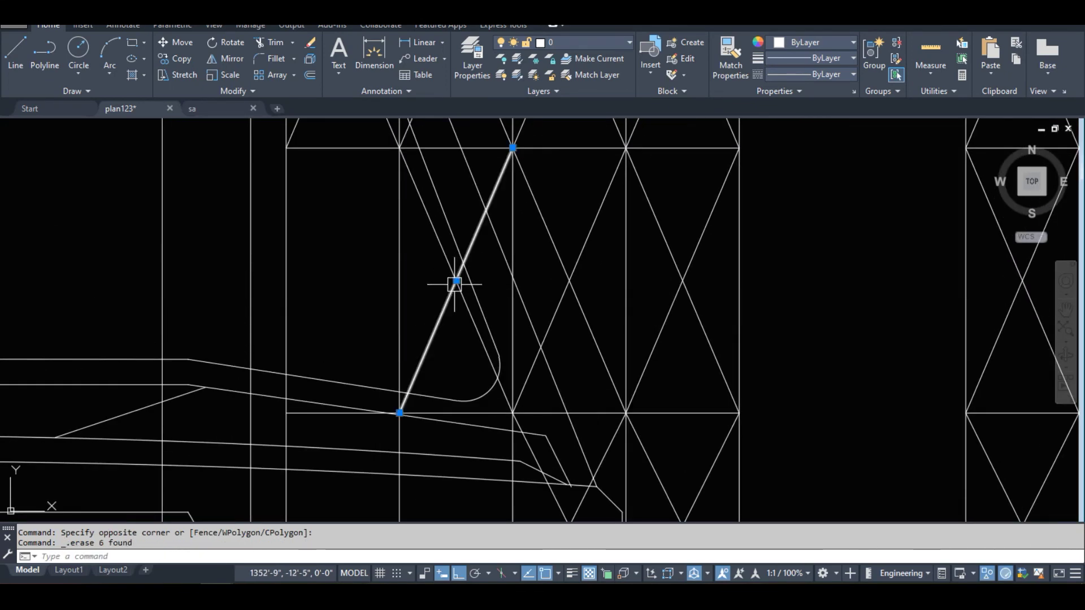
scroll(454, 285, up, 2)
click(443, 254)
key(Delete)
scroll(446, 283, down, 5)
middle_drag(445, 357, 453, 358)
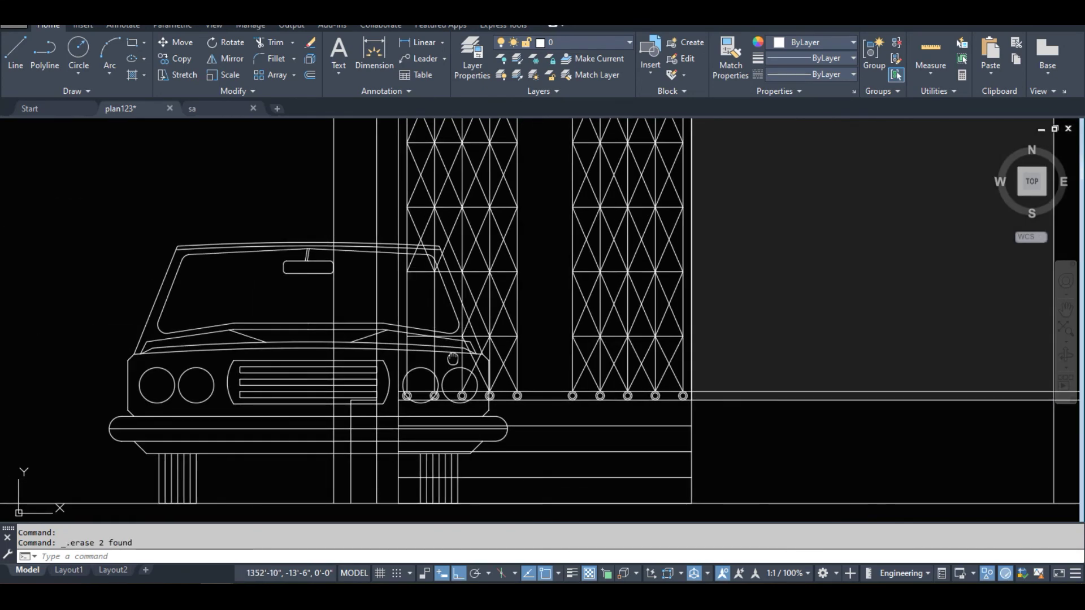
scroll(445, 263, up, 3)
scroll(445, 262, up, 3)
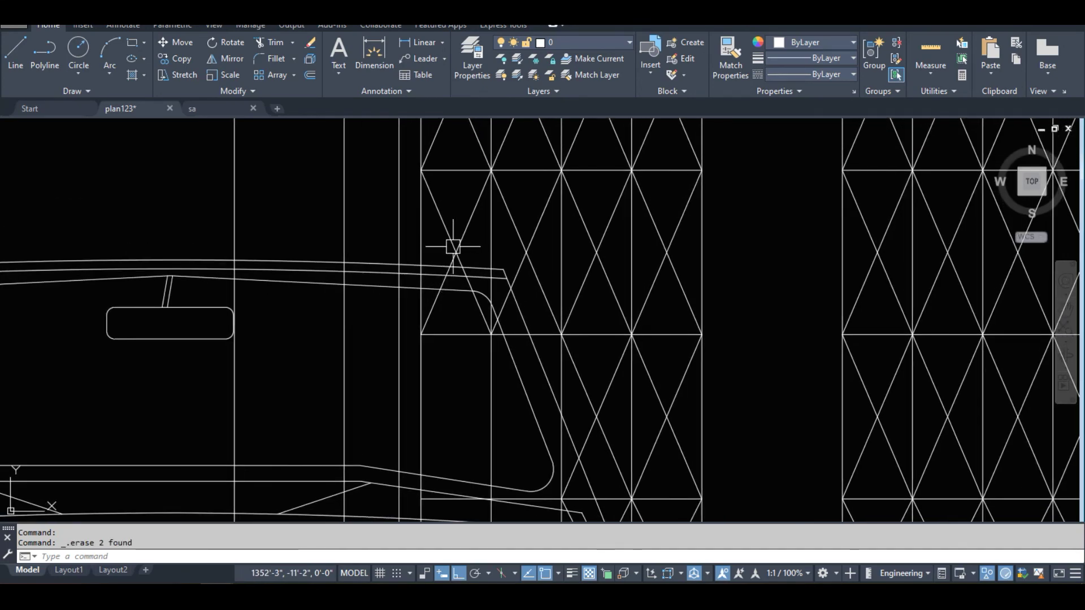
scroll(457, 253, up, 2)
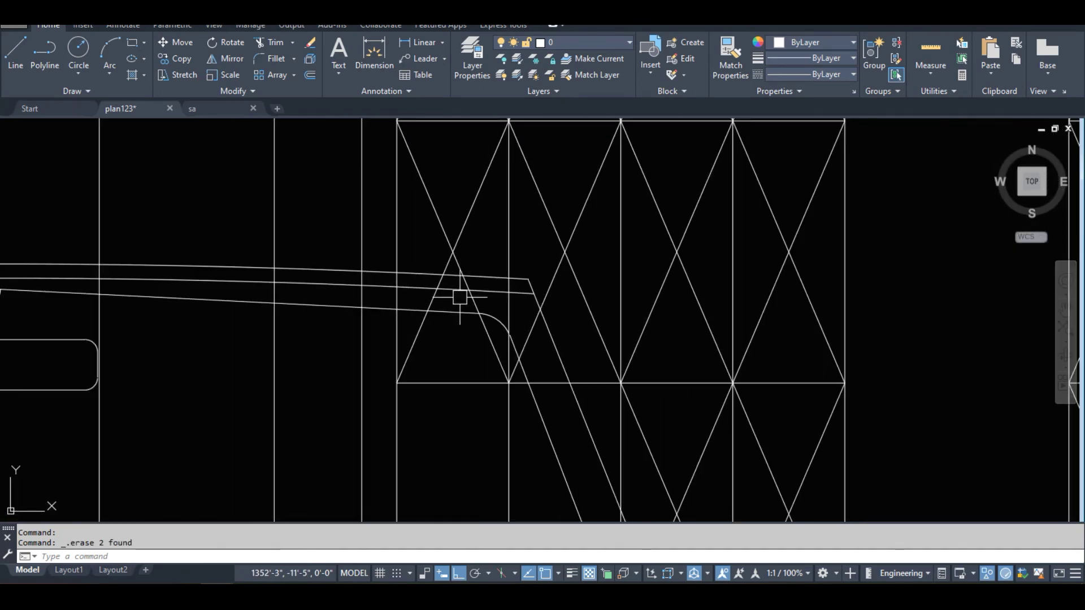
text(tr)
scroll(455, 289, up, 2)
Trim the diagonal gate lattice lines behind the car roof, using the roof line as the cutting edge
click(443, 266)
key(Return)
click(419, 305)
click(387, 321)
click(495, 317)
middle_drag(554, 318, 482, 300)
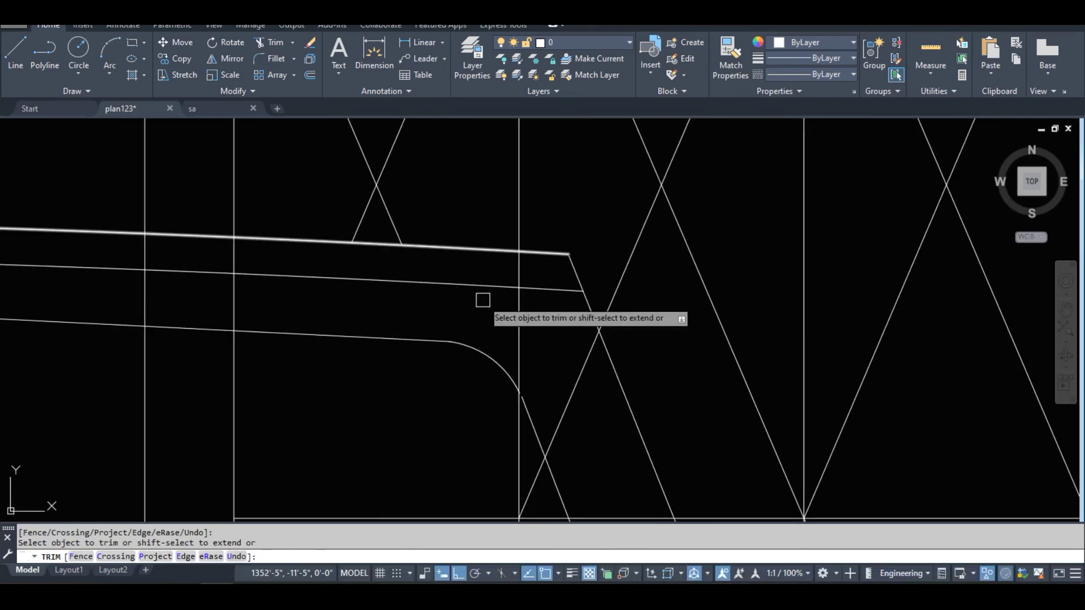
click(581, 367)
key(Return)
Trim a gate line against a diagonal cutting edge near the windshield corner
key(Return)
click(591, 322)
key(Return)
scroll(579, 339, down, 2)
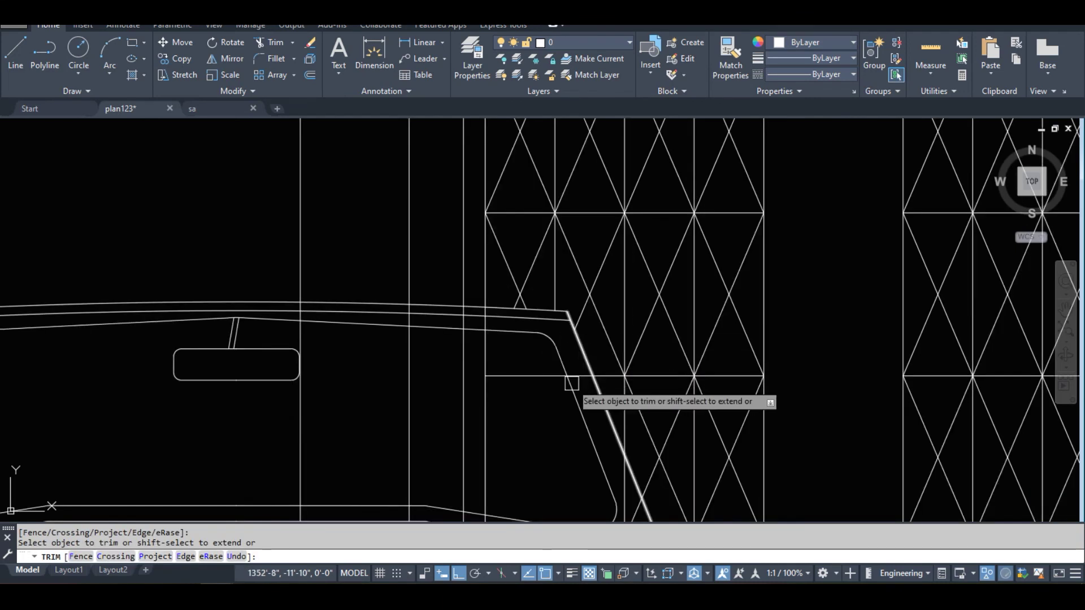
click(577, 368)
middle_drag(628, 412, 611, 331)
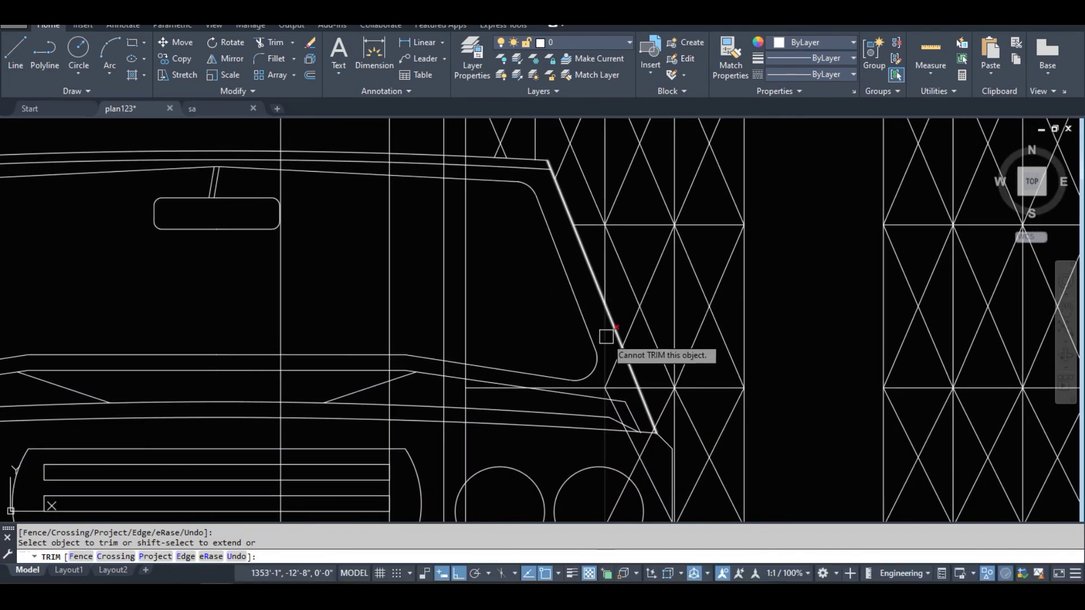
scroll(607, 340, down, 2)
key(Return)
key(Return)
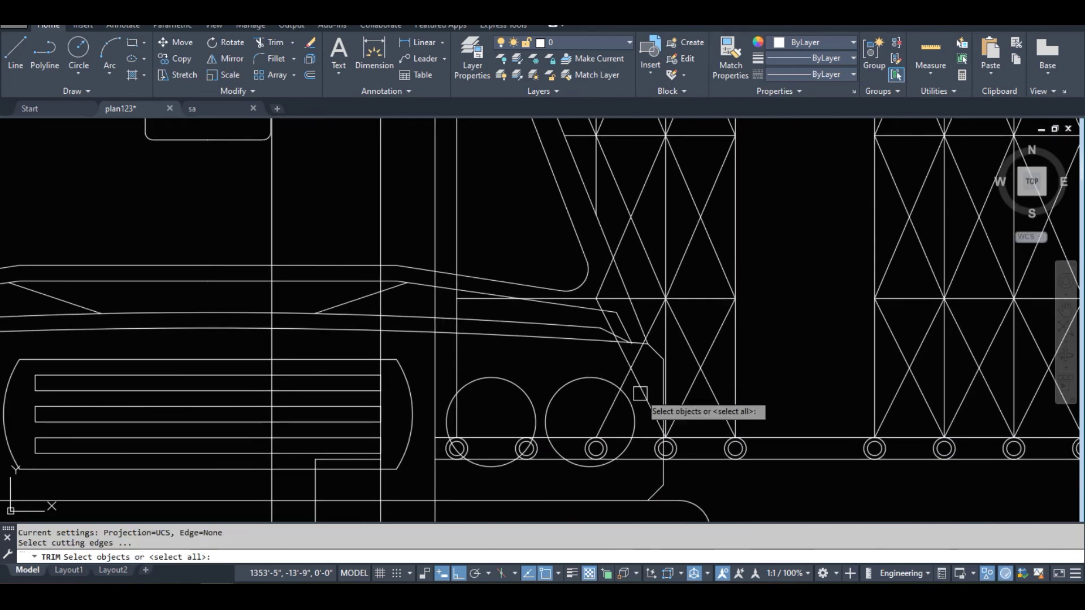
Trim a gate line near the headlights against a diagonal and a vertical cutting edge
scroll(655, 333, up, 5)
click(672, 288)
click(693, 360)
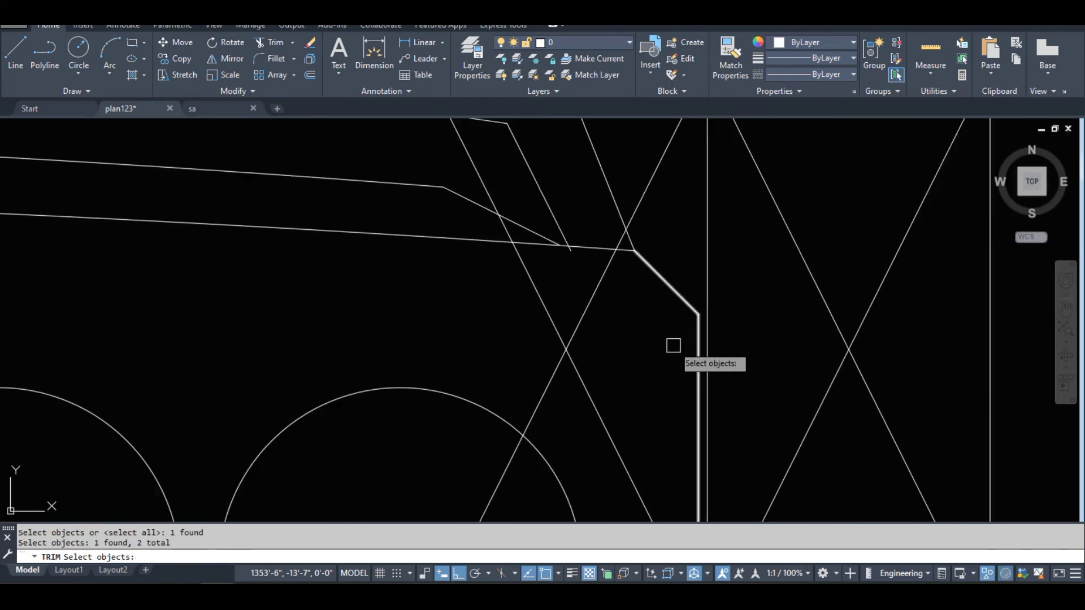
key(Return)
scroll(664, 334, down, 4)
click(630, 330)
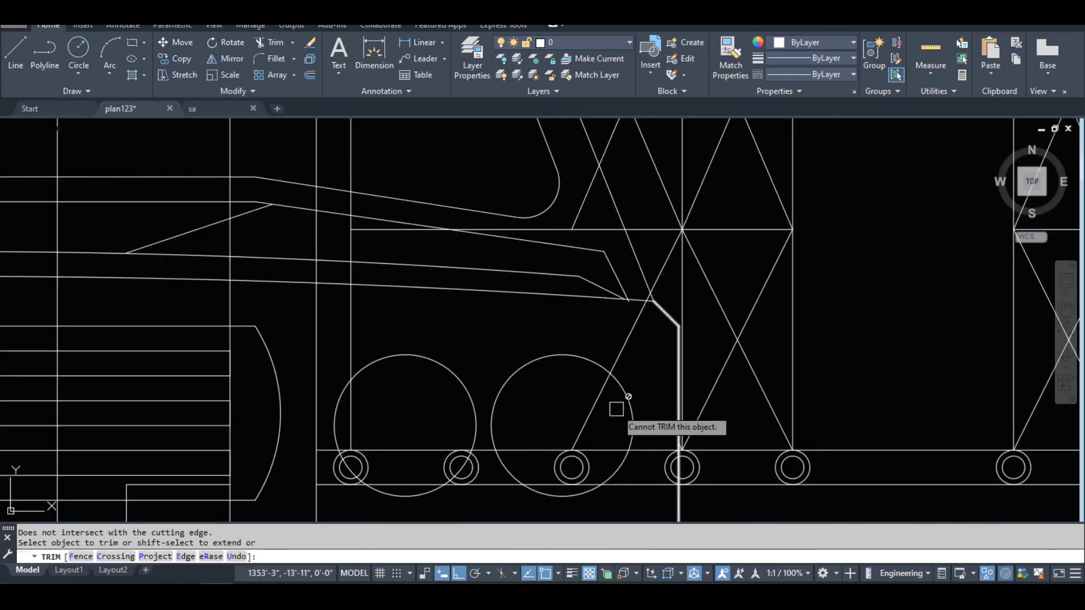
middle_drag(618, 407, 635, 342)
scroll(611, 420, down, 3)
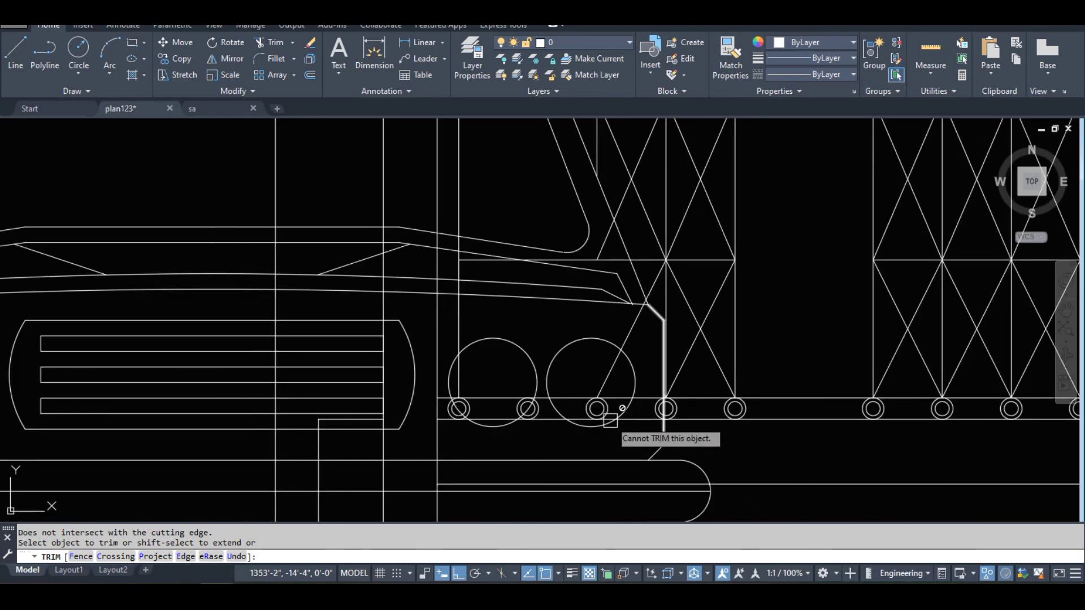
scroll(635, 322, up, 4)
Restart the trim with another line picked as the cutting edge
key(Return)
key(Return)
click(643, 259)
key(Return)
scroll(582, 357, down, 3)
scroll(620, 368, up, 2)
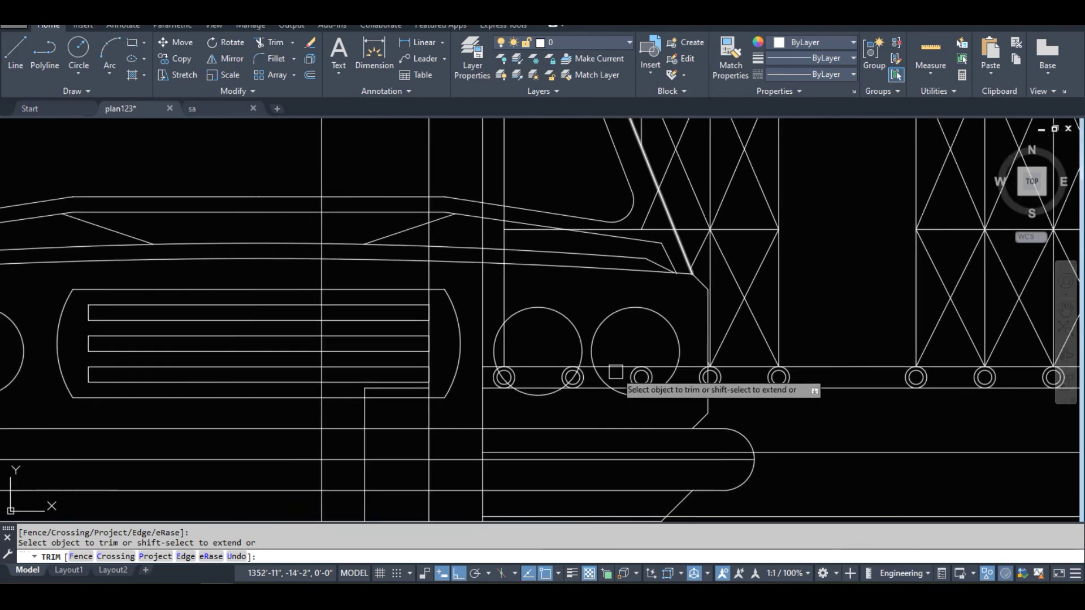
scroll(513, 380, up, 2)
Erase the gate post circles hidden behind the car's headlights
click(400, 303)
scroll(413, 308, down, 2)
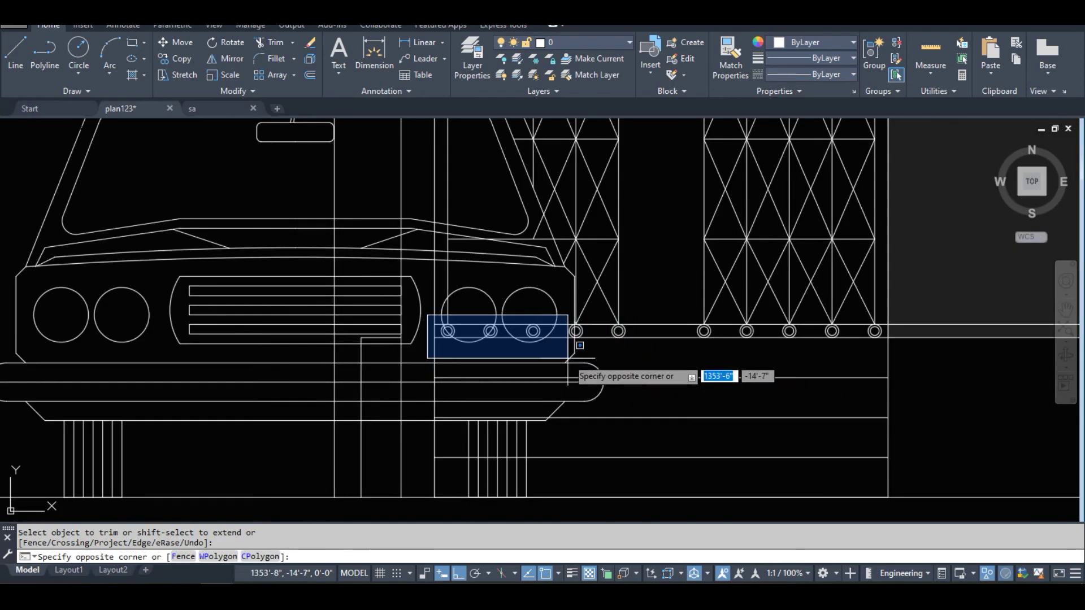
click(562, 359)
key(Delete)
scroll(560, 350, up, 2)
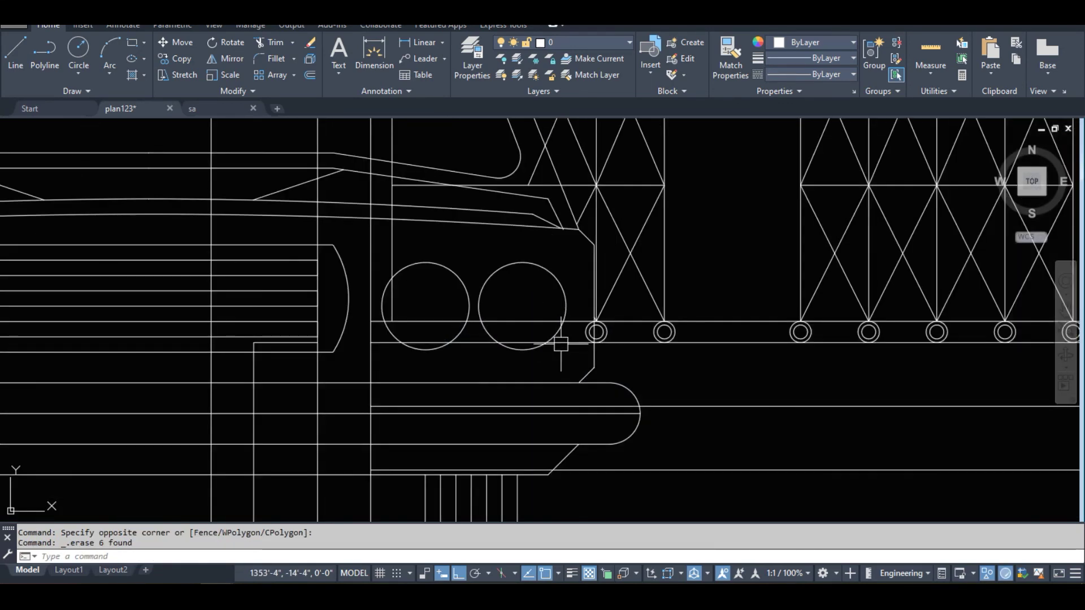
Trim the gate lines behind the car body using a crossing window
text(r)
key(Return)
scroll(565, 321, up, 6)
click(563, 320)
key(Return)
scroll(563, 320, down, 3)
click(540, 385)
click(548, 354)
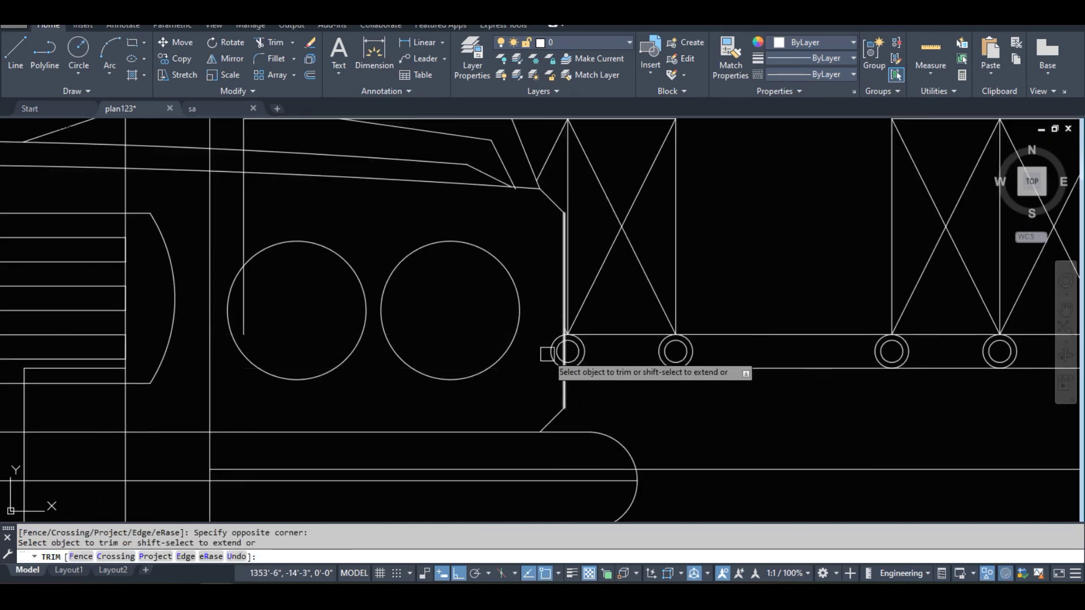
scroll(547, 354, up, 5)
Trim a second group of gate lines behind the car with another crossing window
click(589, 363)
click(530, 347)
scroll(524, 368, down, 5)
scroll(509, 395, down, 5)
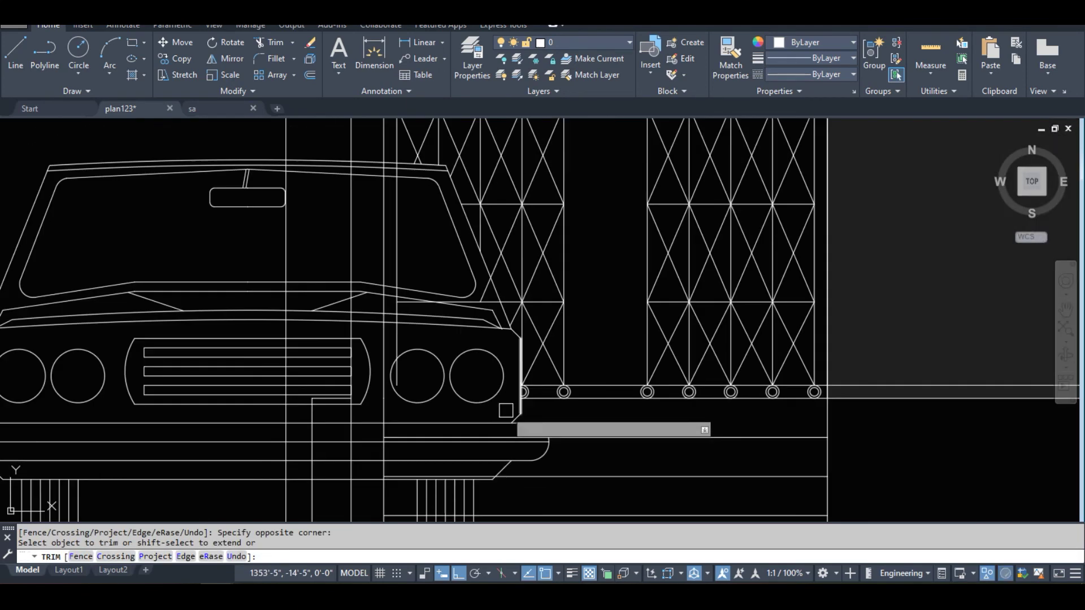
scroll(509, 446, down, 3)
scroll(565, 424, down, 3)
key(Return)
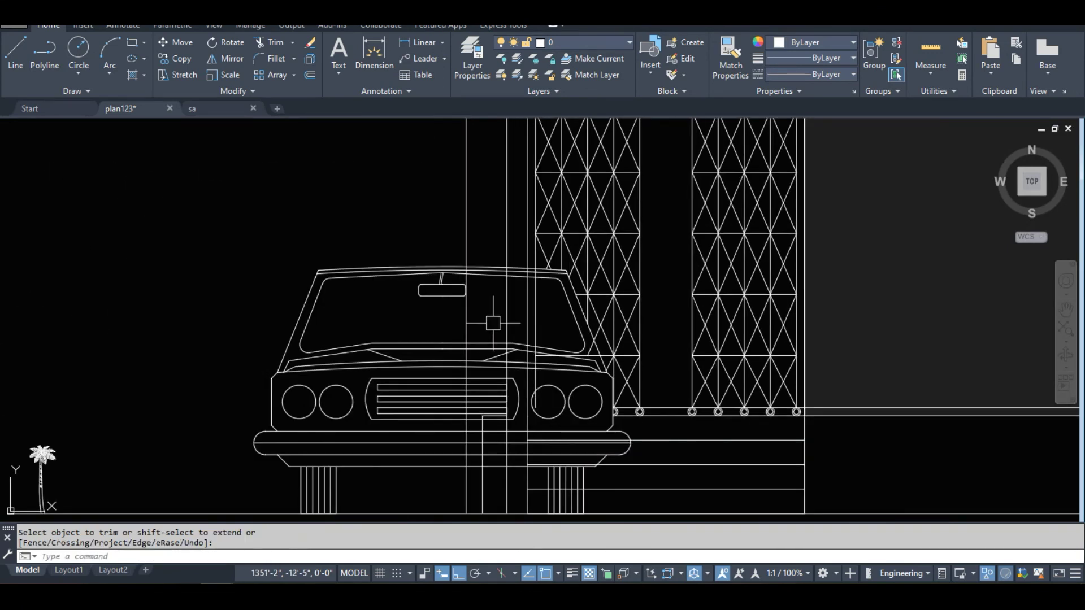
scroll(493, 323, up, 3)
Trim the lines crossing the windshield top, using it as the cutting edge
key(Return)
click(496, 229)
key(Return)
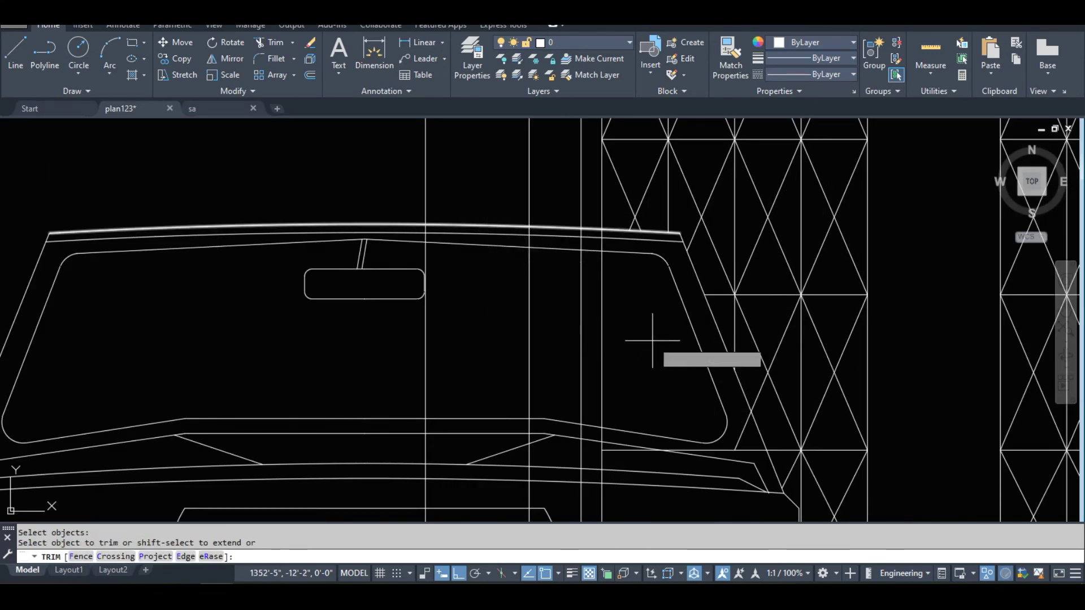
click(653, 340)
click(310, 381)
scroll(311, 381, down, 5)
key(Return)
scroll(421, 440, up, 4)
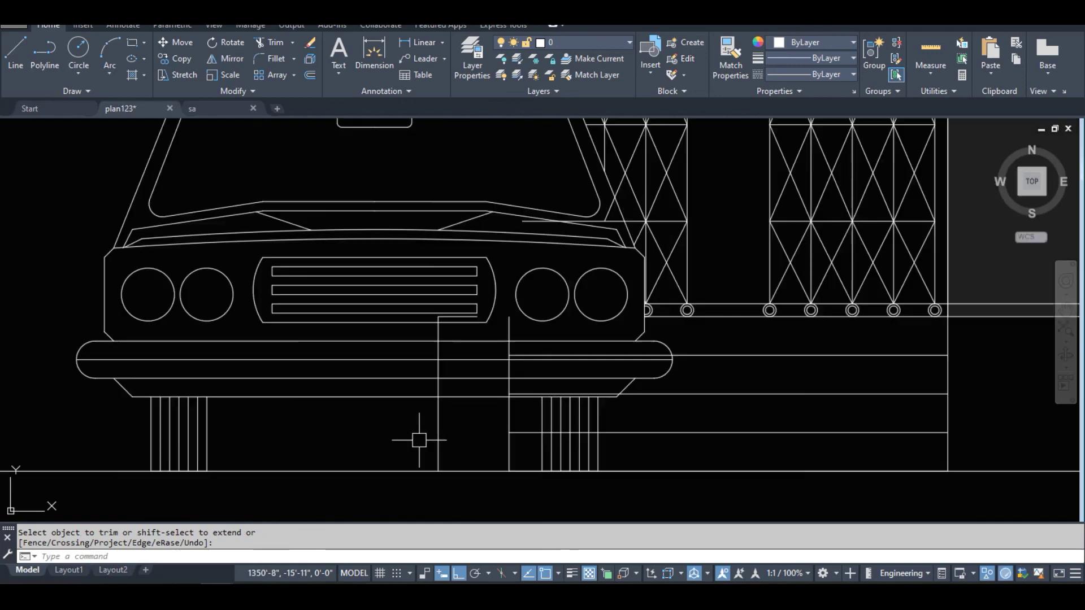
key(Return)
Erase the two vertical lines under the car
click(508, 452)
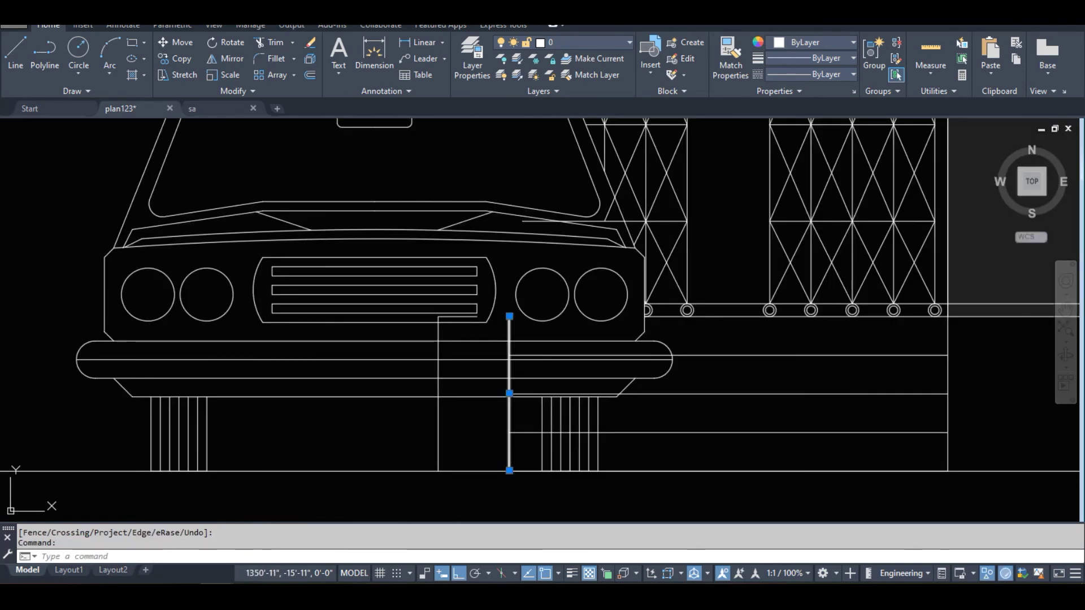
key(Delete)
middle_drag(477, 455, 534, 462)
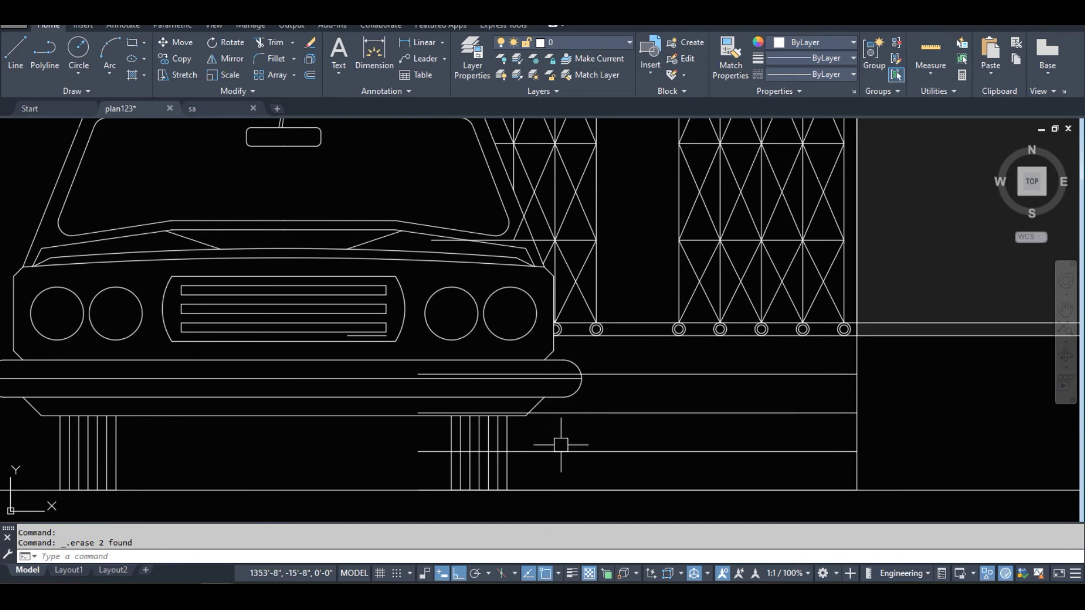
Trim the lines past the bumper end using the bumper arc as the cutting edge
text(tr)
key(Return)
scroll(576, 371, up, 3)
scroll(573, 358, up, 2)
click(574, 359)
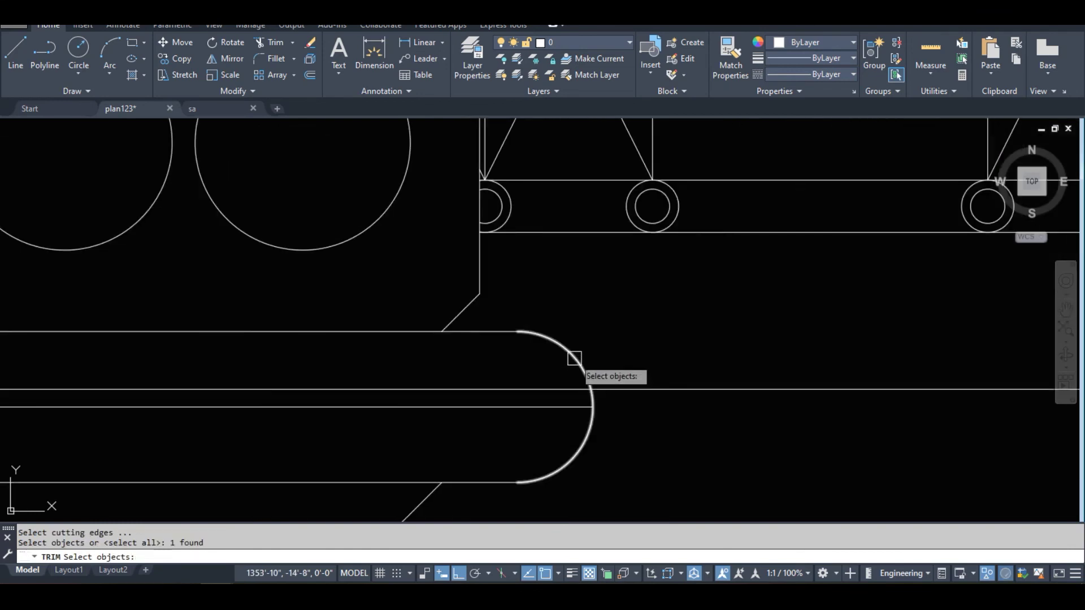
scroll(581, 412, down, 4)
key(Return)
scroll(537, 381, up, 3)
click(487, 417)
click(497, 439)
key(Escape)
Trim the step lines near the bumper against a diagonal cutting edge
key(Return)
click(520, 433)
key(Return)
scroll(488, 407, down, 3)
scroll(480, 480, up, 2)
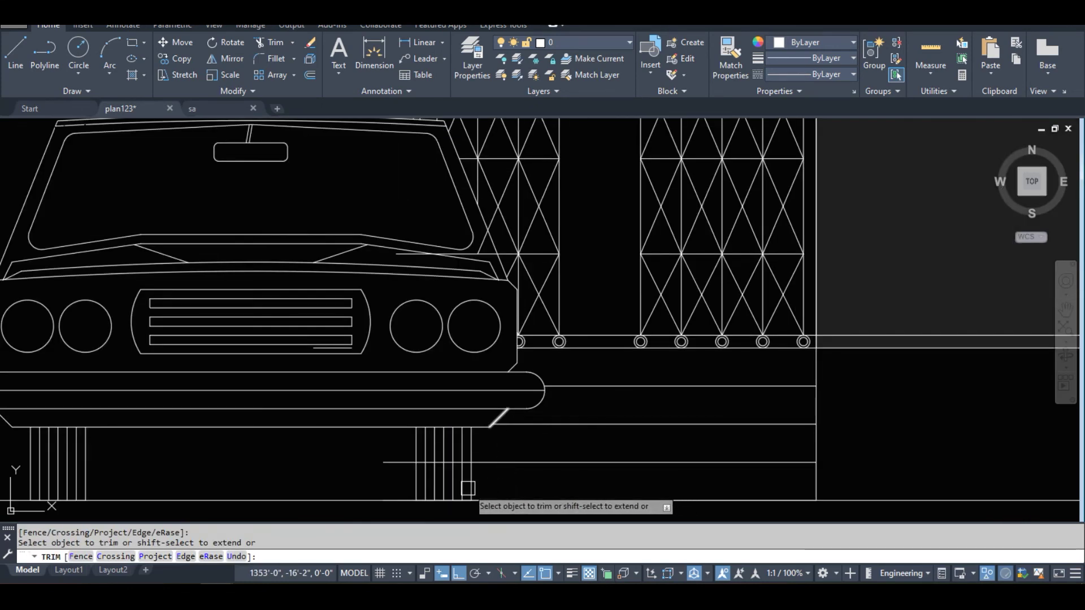
key(Escape)
Attempt a trim against a vertical line near the bumper, then cancel it
key(Return)
scroll(475, 482, up, 3)
click(446, 452)
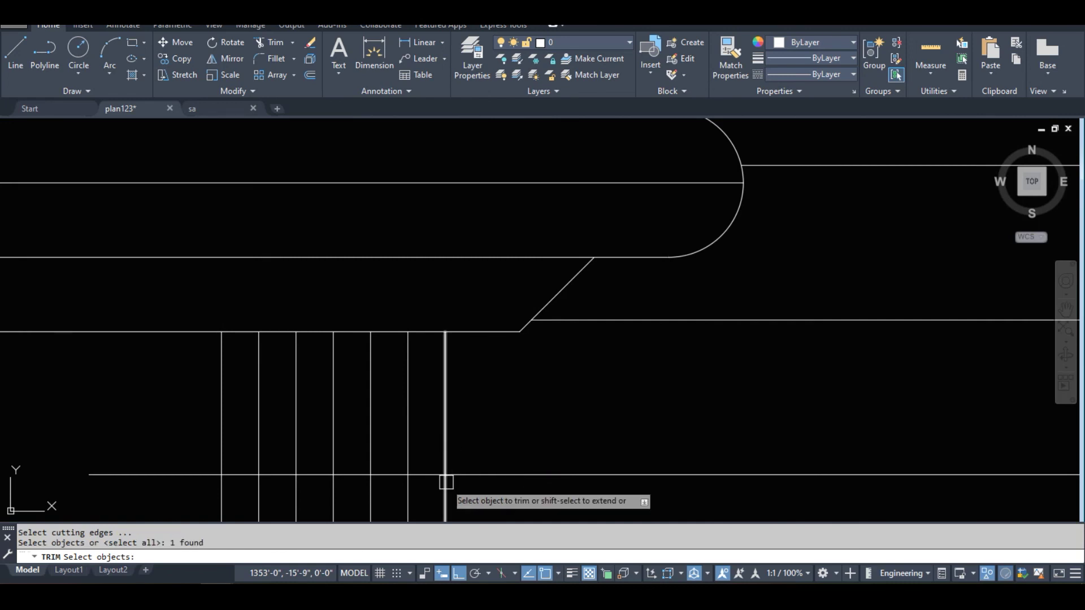
key(Return)
click(433, 490)
scroll(452, 447, down, 4)
key(Escape)
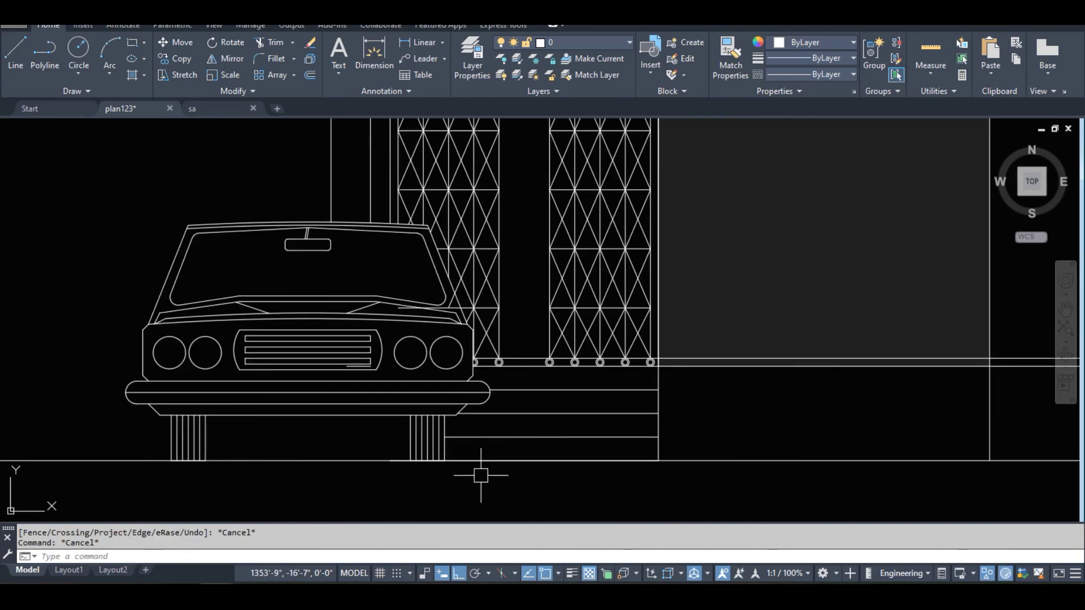
scroll(486, 475, down, 2)
middle_drag(495, 483, 501, 426)
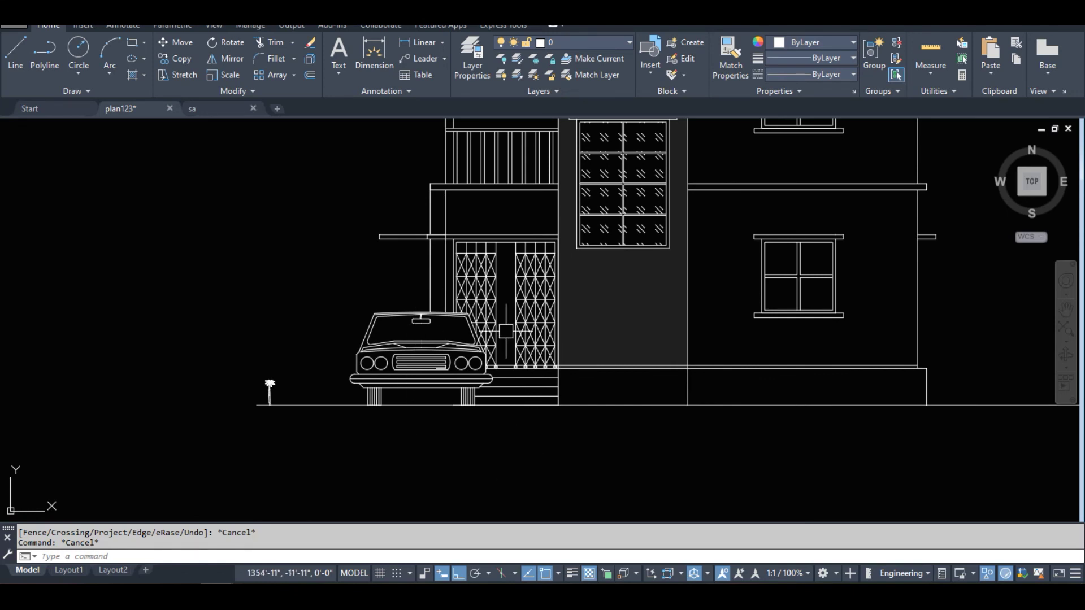
Cancel the accidental grip stretch of the palm tree and clear the selection
middle_drag(536, 452, 481, 451)
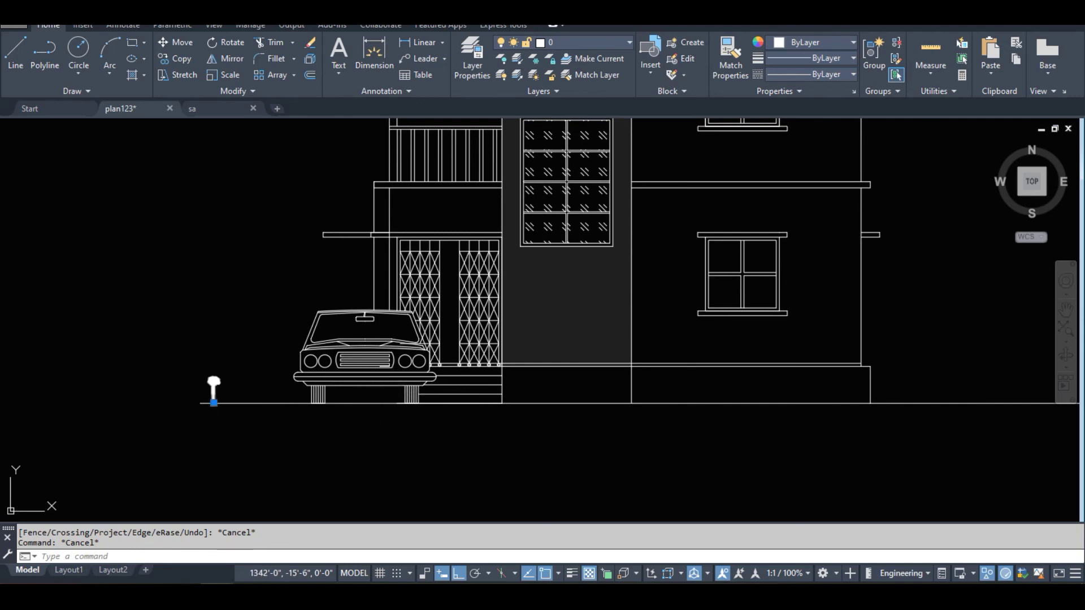
scroll(227, 408, up, 2)
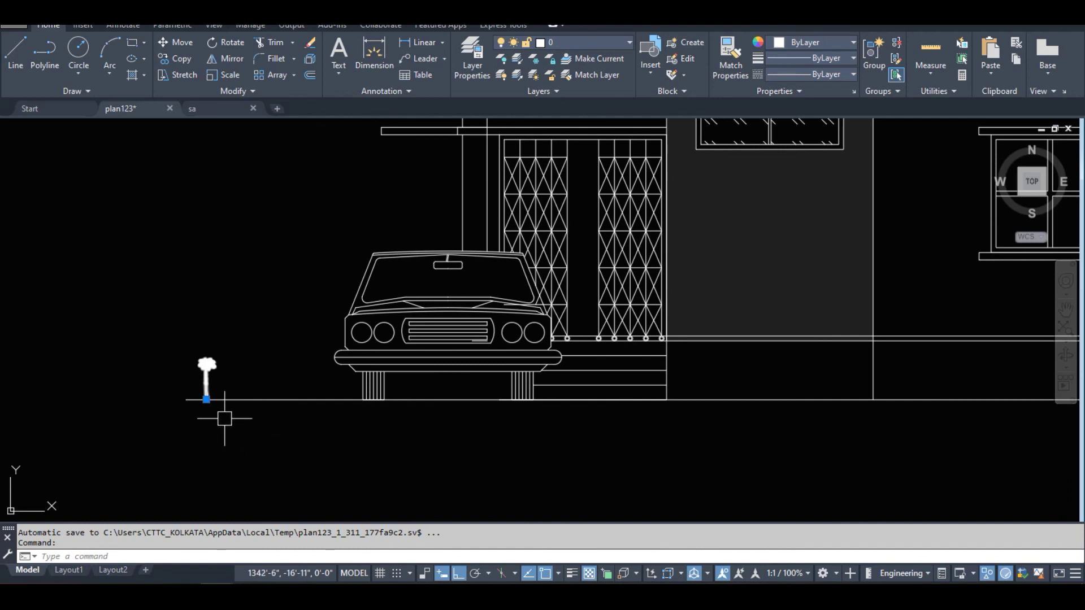
click(206, 399)
scroll(207, 399, down, 5)
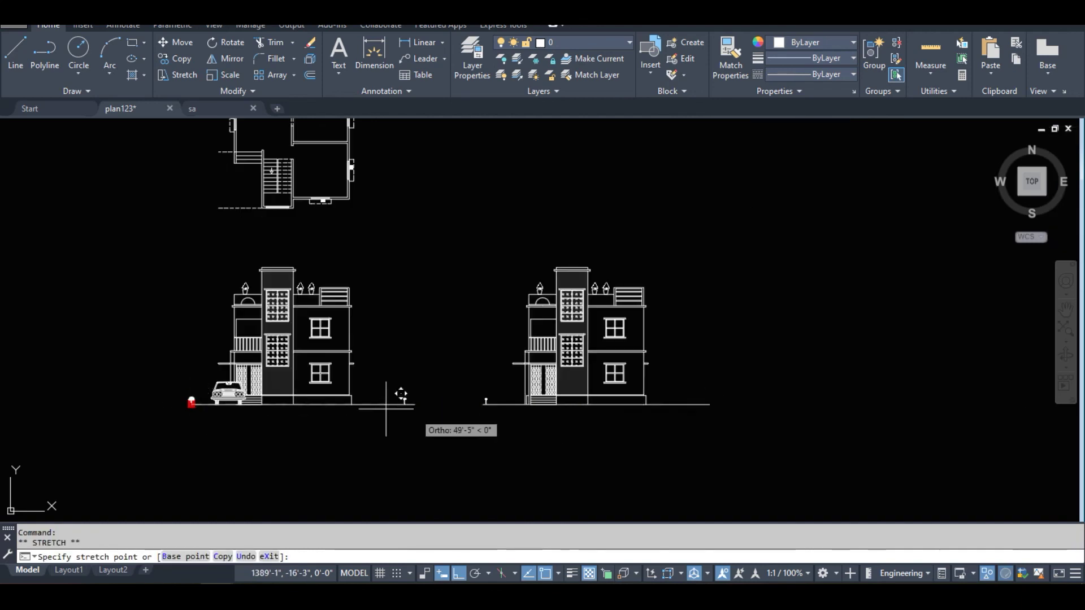
scroll(446, 404, up, 6)
key(Escape)
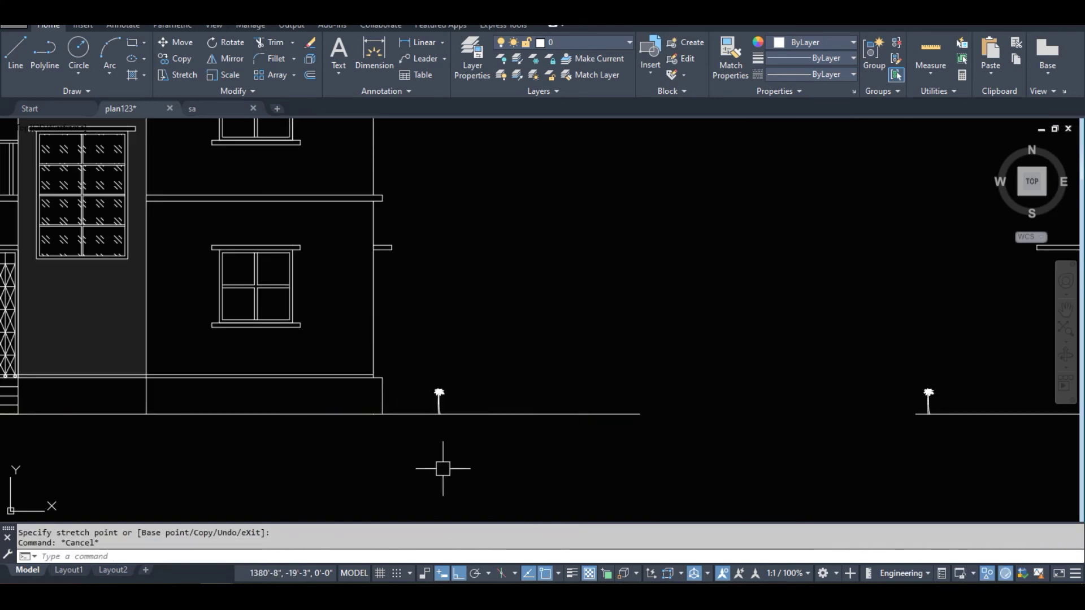
key(Escape)
Scale the palm tree by 1.5 from its base point with SC
text(sc)
key(Return)
scroll(447, 410, up, 4)
click(429, 407)
key(Return)
click(428, 419)
scroll(436, 432, down, 4)
text(1.5)
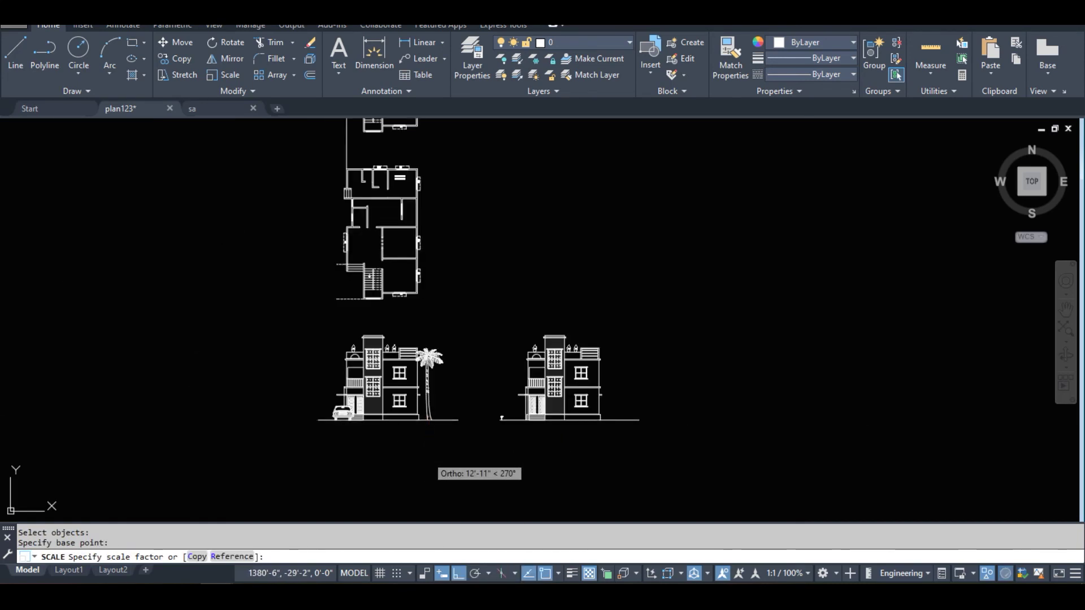
key(Return)
scroll(429, 441, up, 2)
scroll(447, 424, up, 2)
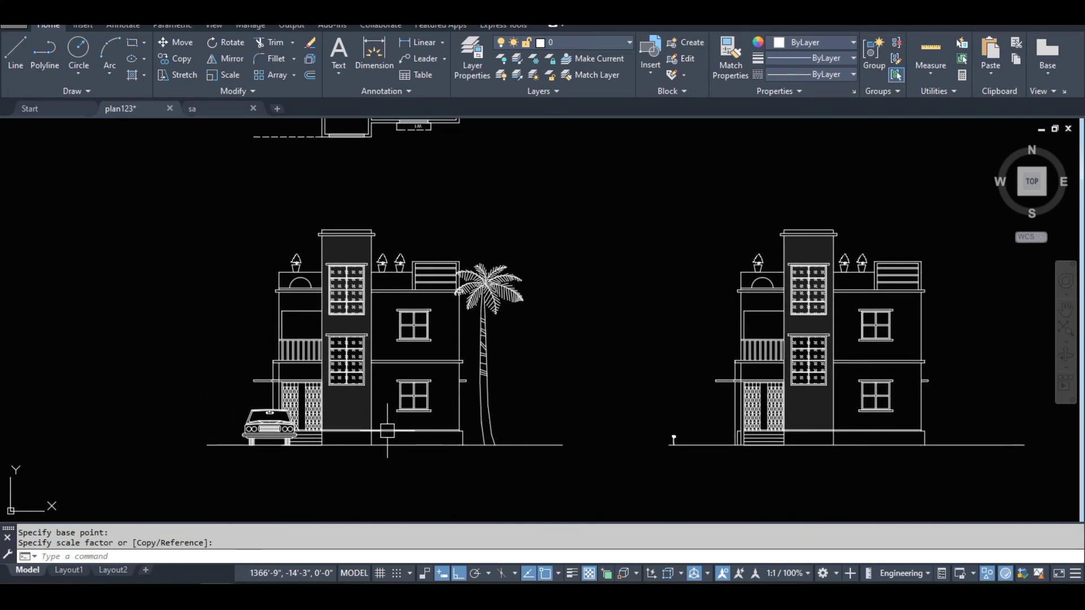
scroll(361, 415, up, 1)
scroll(334, 395, up, 1)
scroll(350, 390, up, 3)
scroll(430, 379, down, 2)
scroll(464, 379, down, 3)
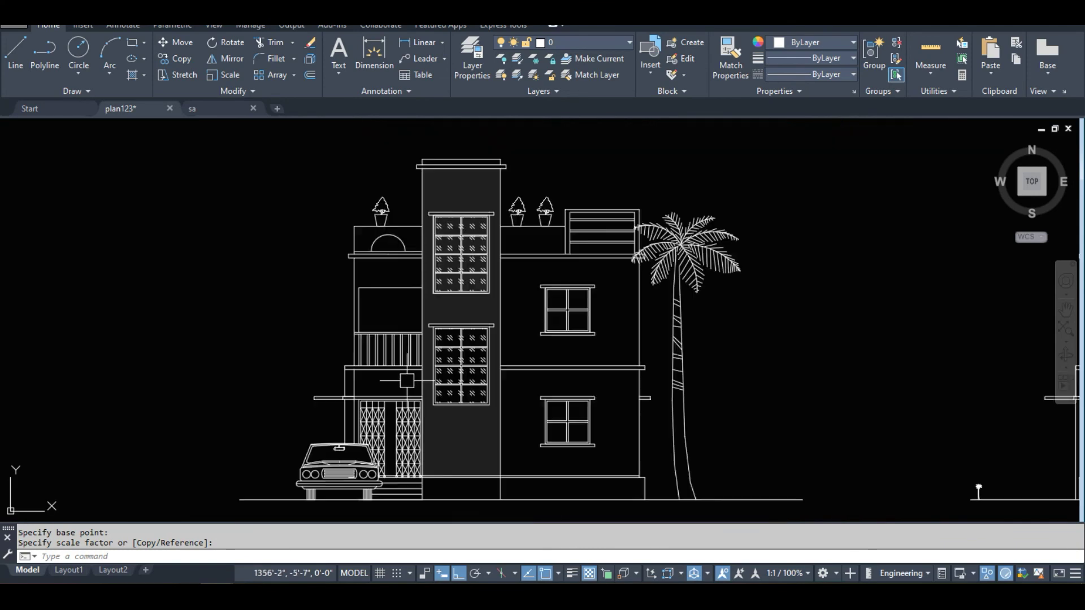
scroll(406, 396, up, 2)
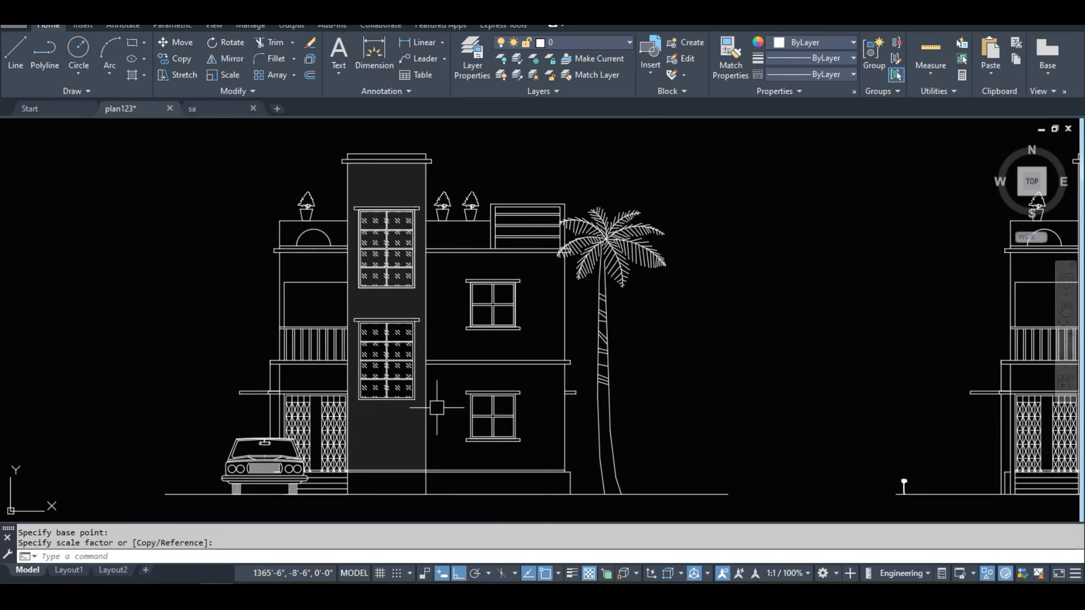
Recentre the view on the left house and start a multiline text (MT) below it
middle_drag(505, 249, 486, 294)
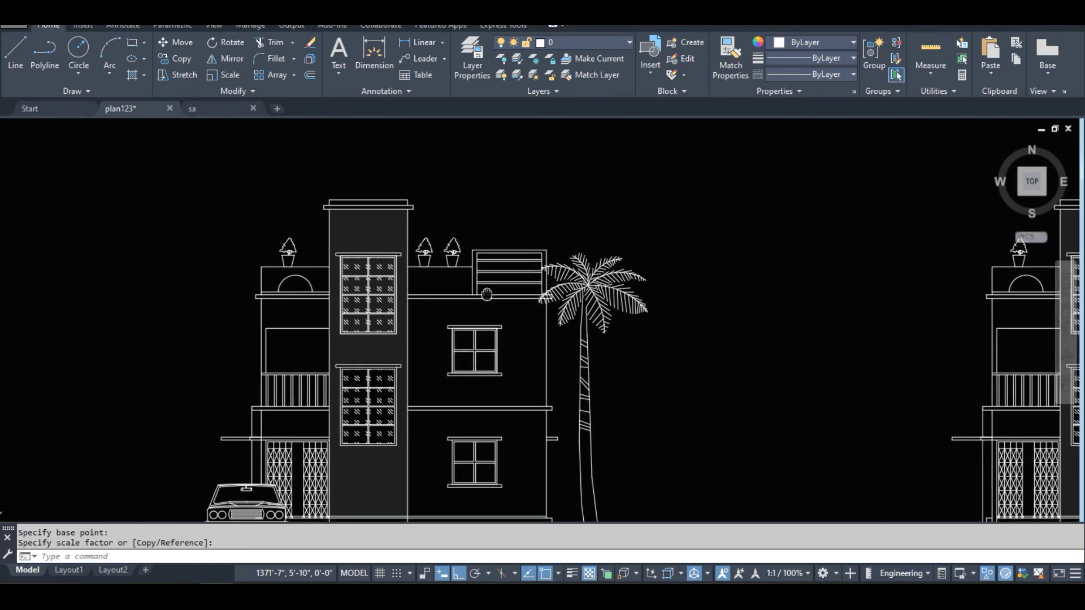
scroll(514, 390, down, 1)
scroll(514, 390, down, 2)
scroll(514, 390, down, 1)
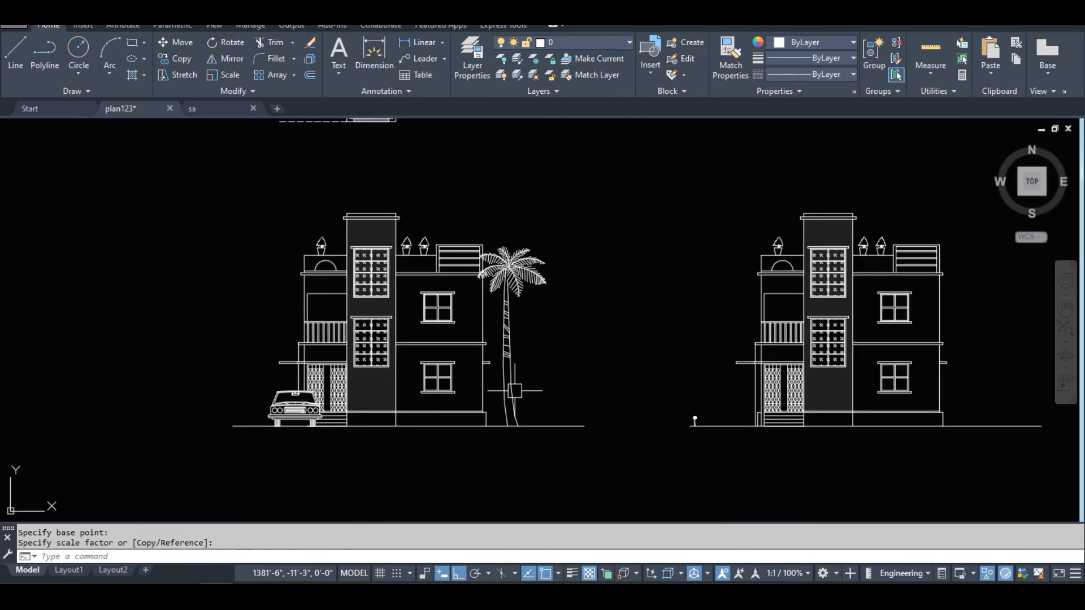
scroll(336, 441, up, 2)
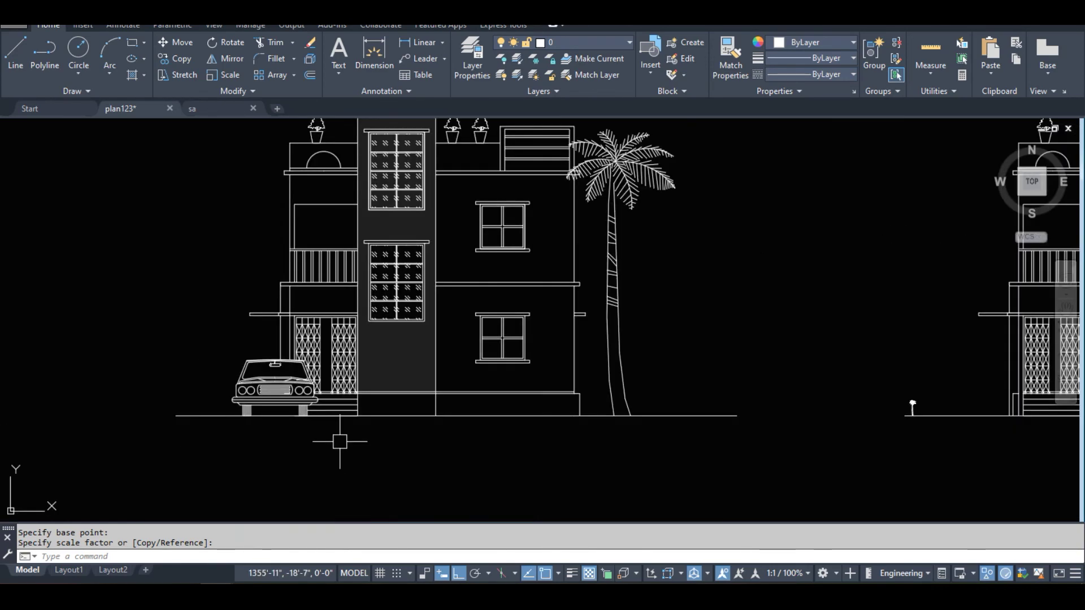
text(mt)
key(Return)
scroll(335, 444, up, 2)
Place a bold, italic 'FRONT VIEW' title in a text box below the house
click(340, 424)
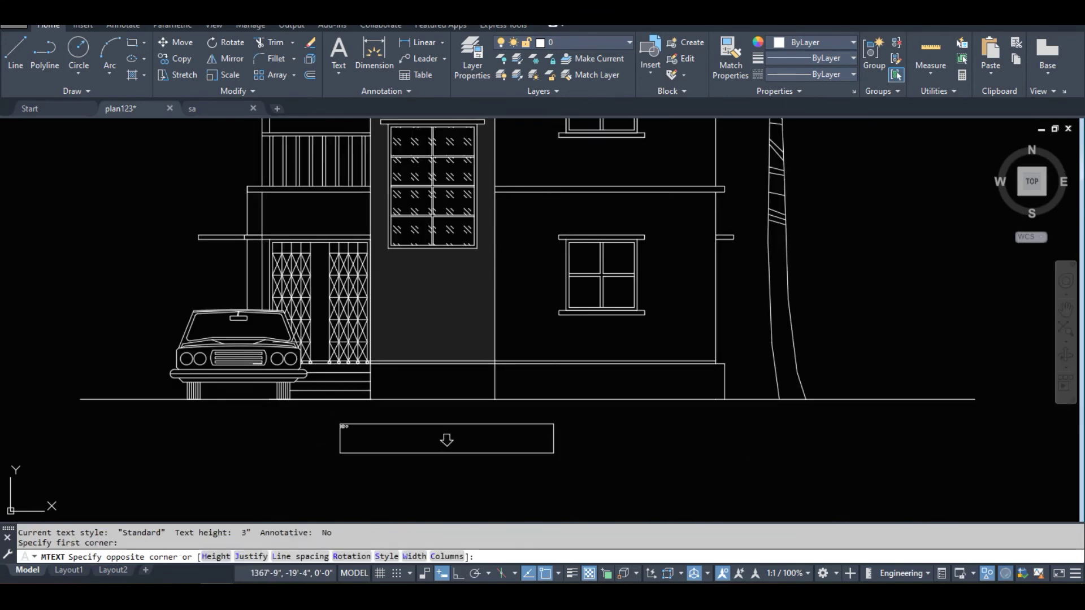
click(554, 453)
text(RO)
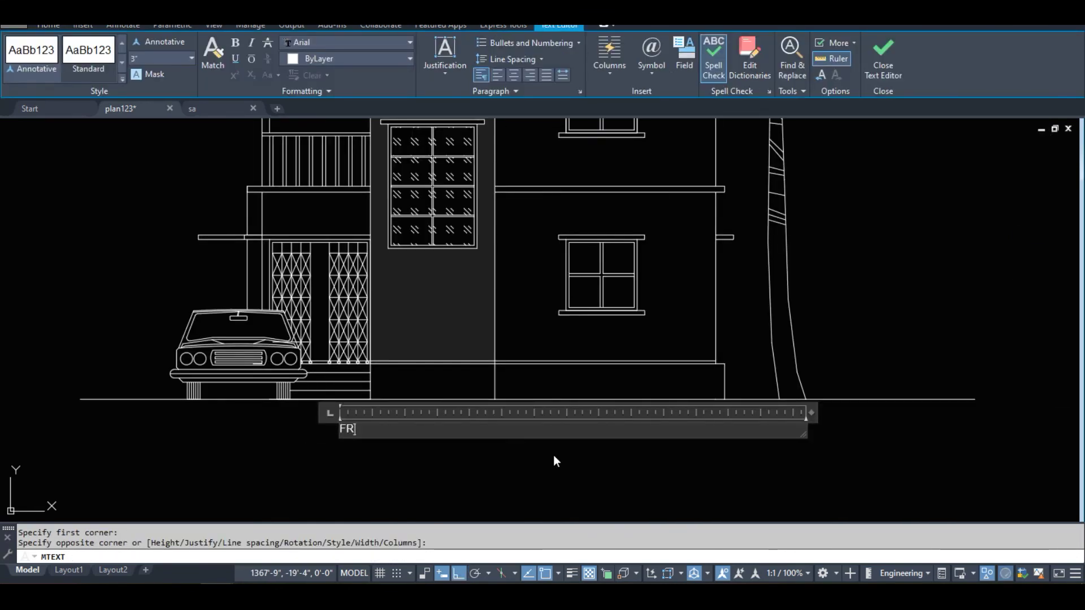
text(NT V)
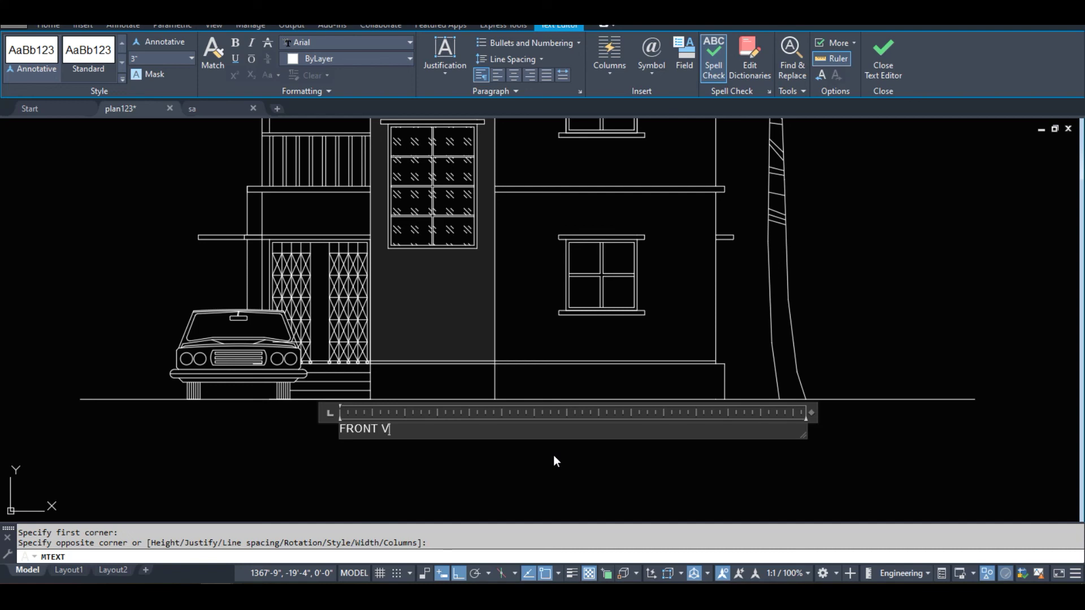
text(IEW)
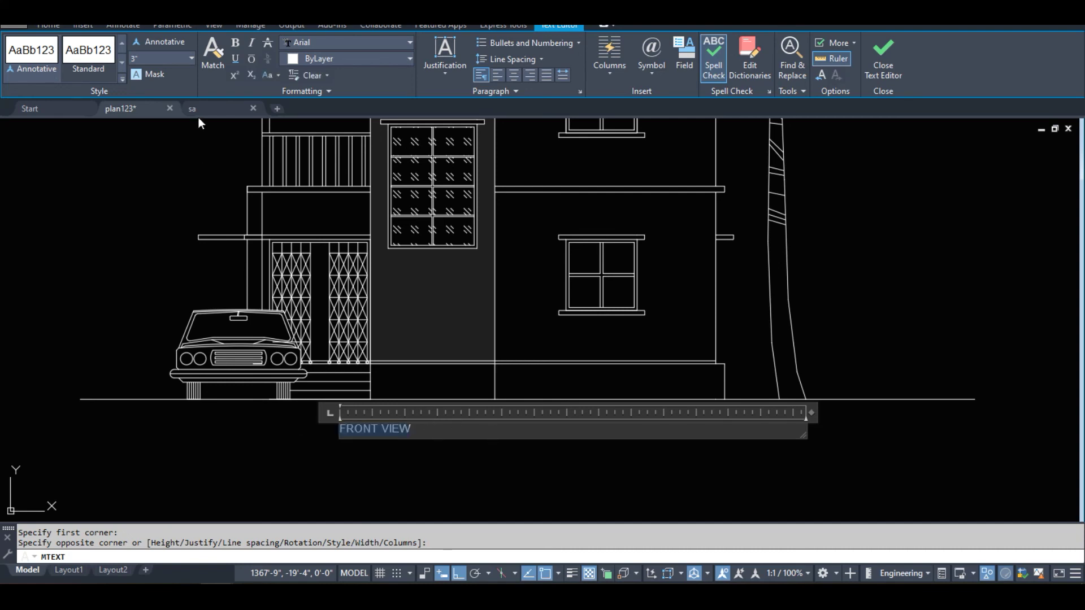
key(Tab)
text(6)
key(Return)
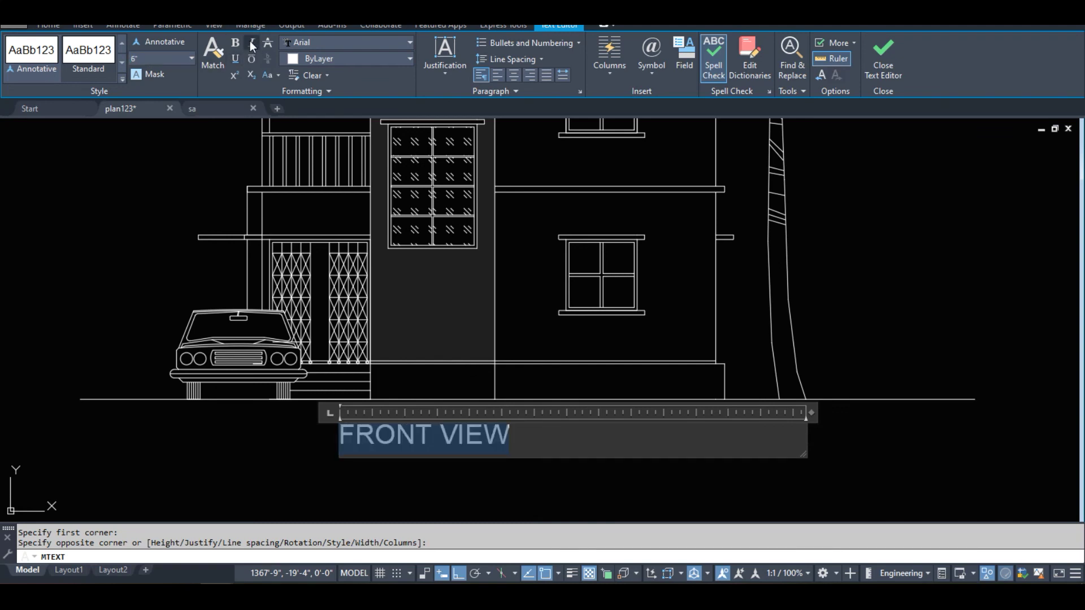
click(235, 41)
click(252, 43)
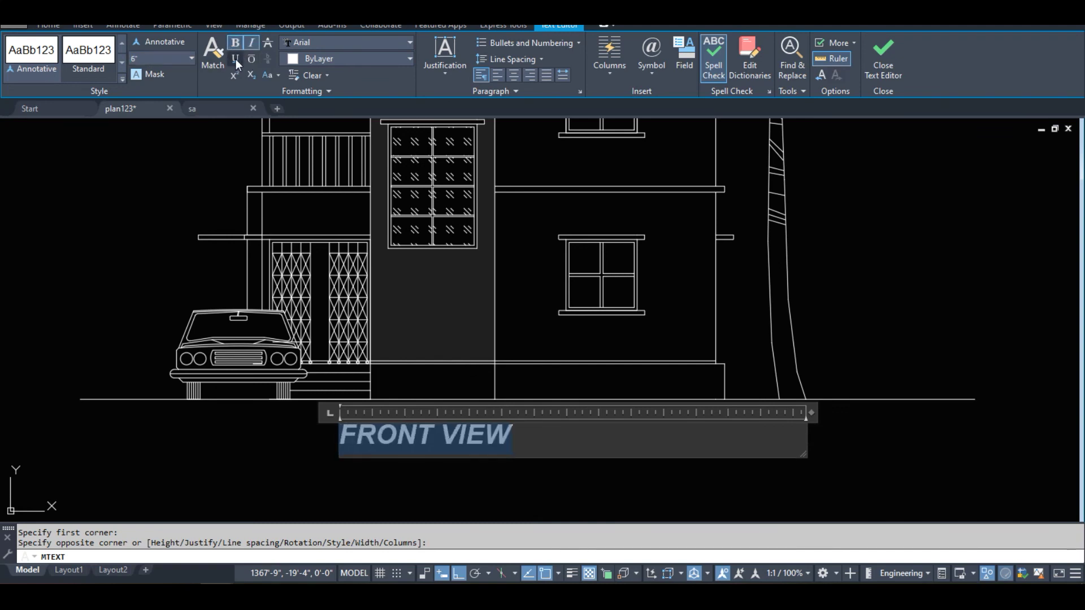
click(369, 494)
scroll(390, 447, up, 2)
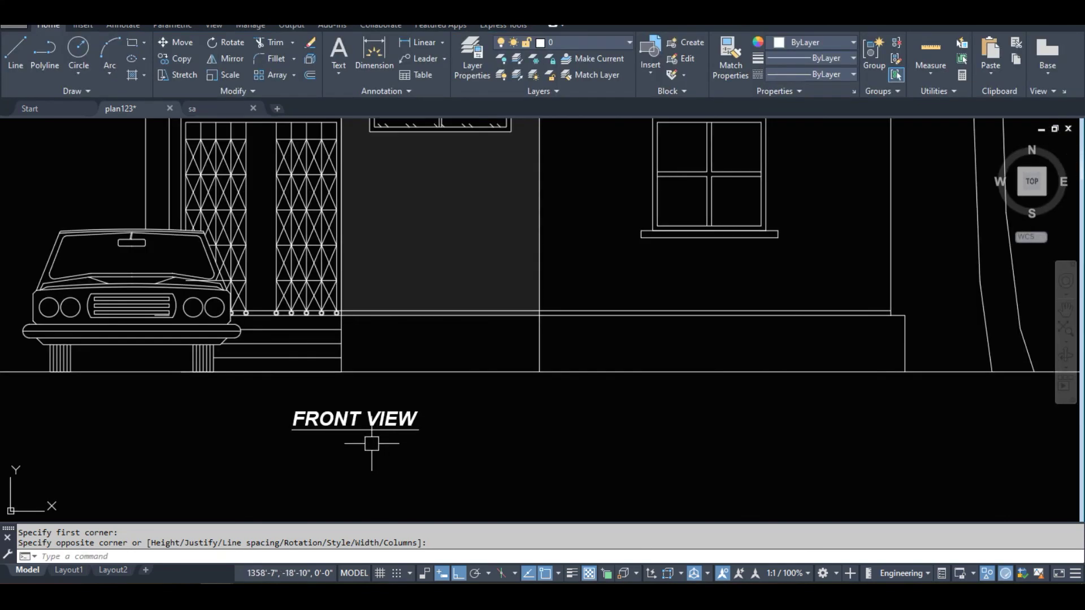
Enlarge the 'FRONT VIEW' title text to 10" height
double_click(442, 430)
drag(443, 431, 200, 425)
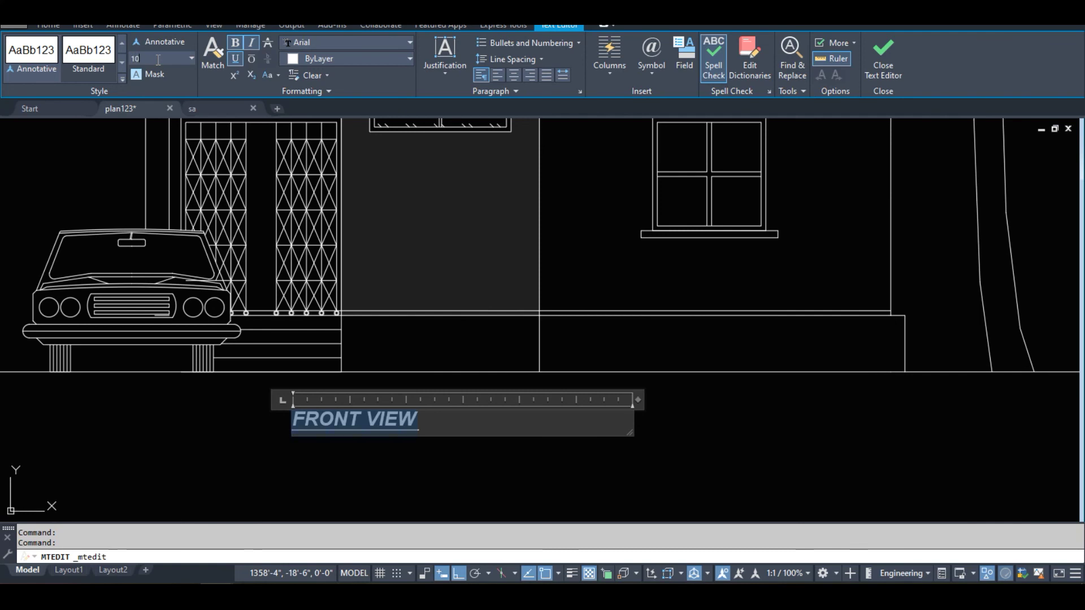
key(Return)
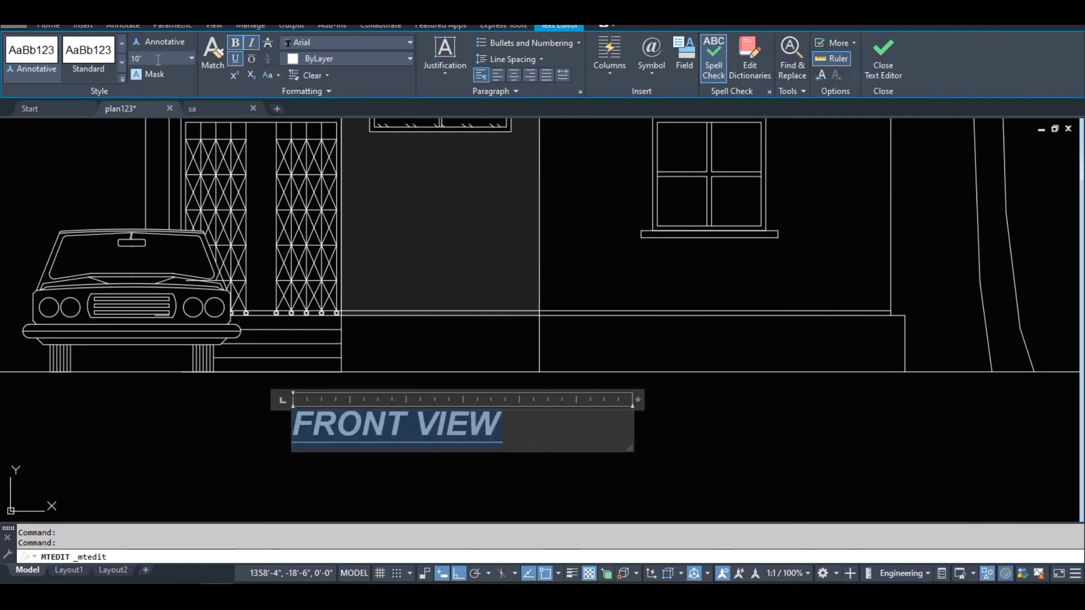
click(205, 393)
scroll(484, 388, down, 3)
scroll(492, 420, down, 1)
Select the 'FRONT VIEW' title and start moving it with M
click(407, 419)
scroll(407, 419, up, 4)
key(m)
key(Return)
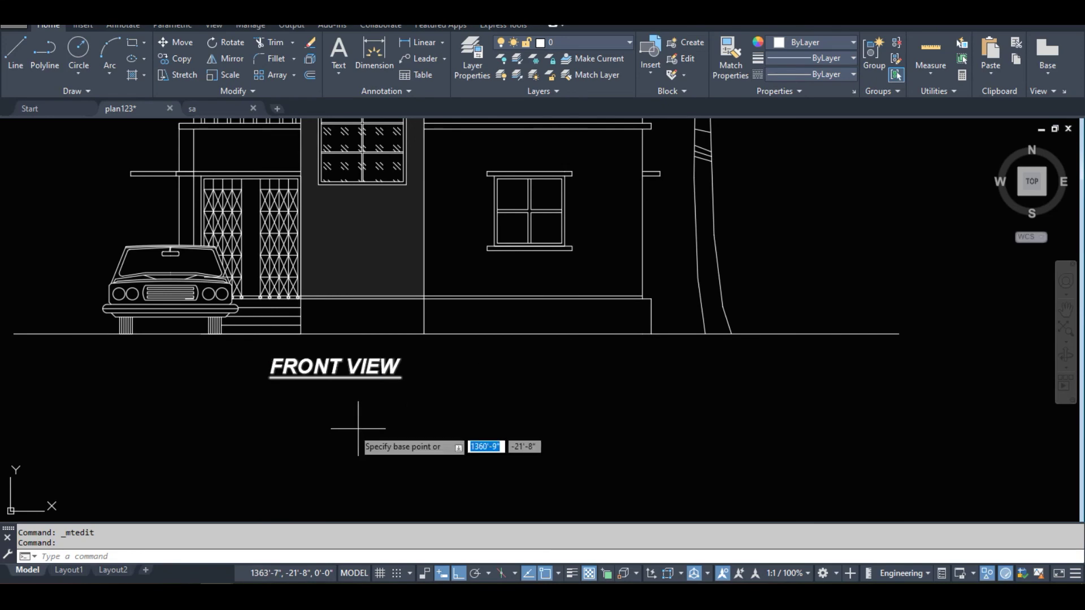
Move the 'FRONT VIEW' title slightly lower and to the right beneath the elevation
click(359, 429)
click(368, 427)
scroll(417, 425, down, 4)
scroll(339, 424, up, 2)
scroll(376, 417, down, 2)
scroll(448, 283, up, 2)
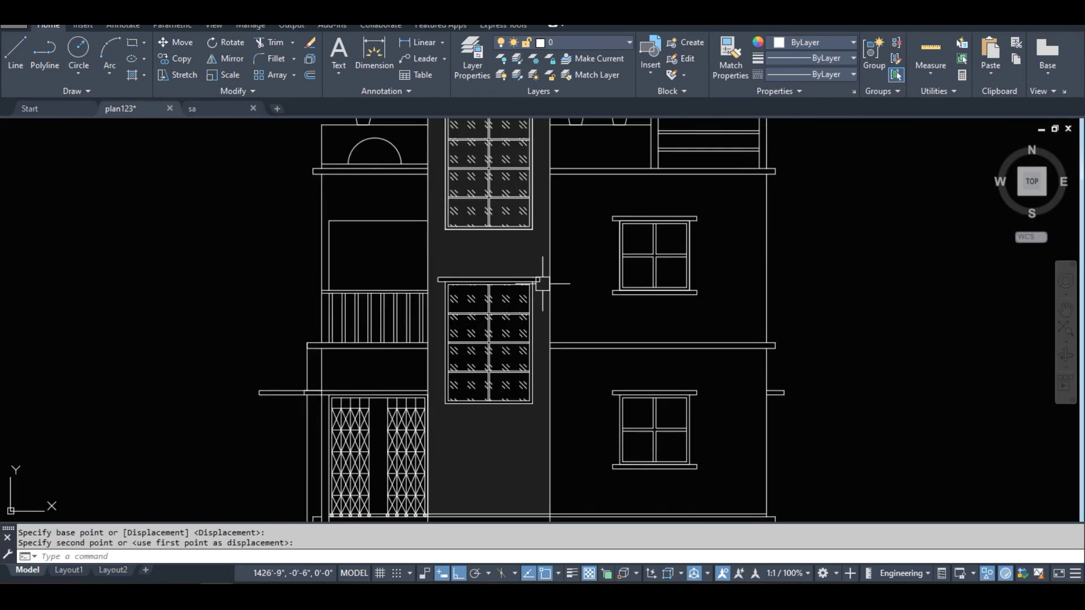
scroll(547, 335, down, 2)
scroll(456, 394, up, 3)
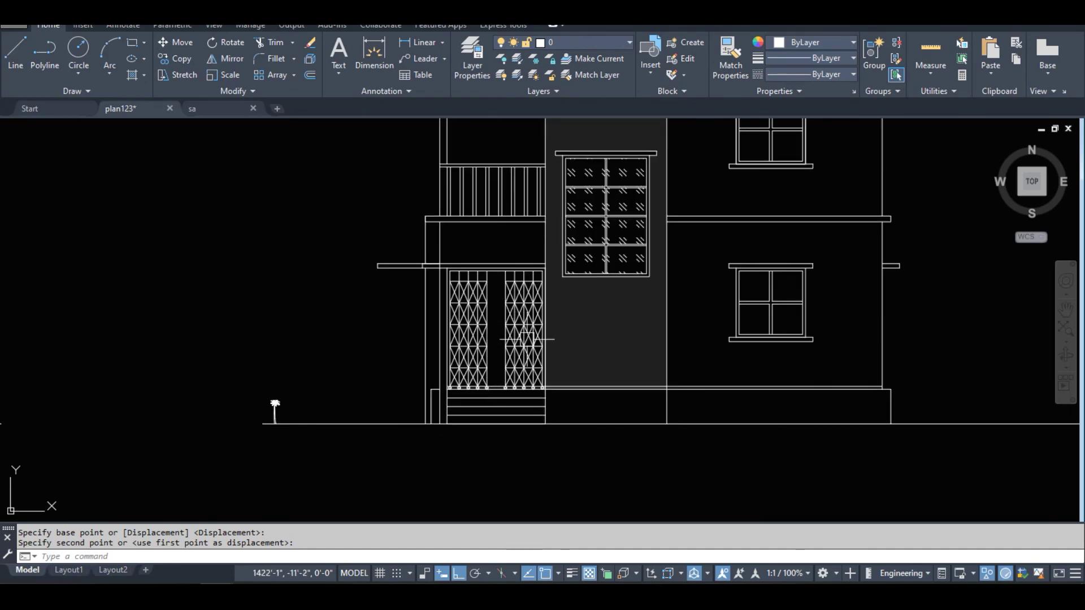
scroll(523, 338, down, 3)
scroll(317, 362, up, 4)
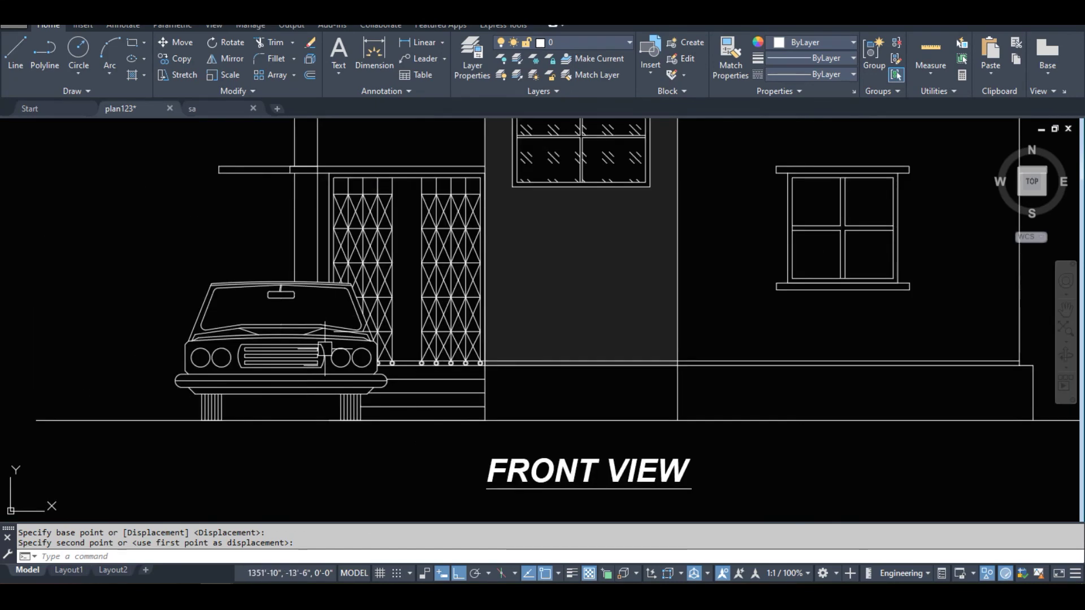
scroll(192, 348, down, 5)
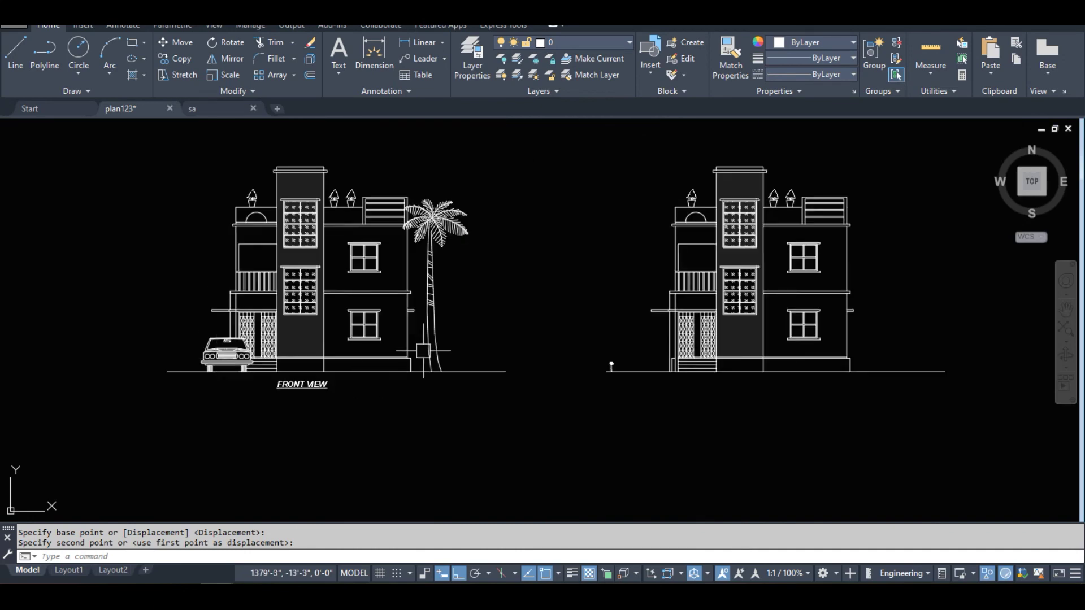
Erase the stray vertical line from the front elevation
middle_drag(576, 355, 575, 374)
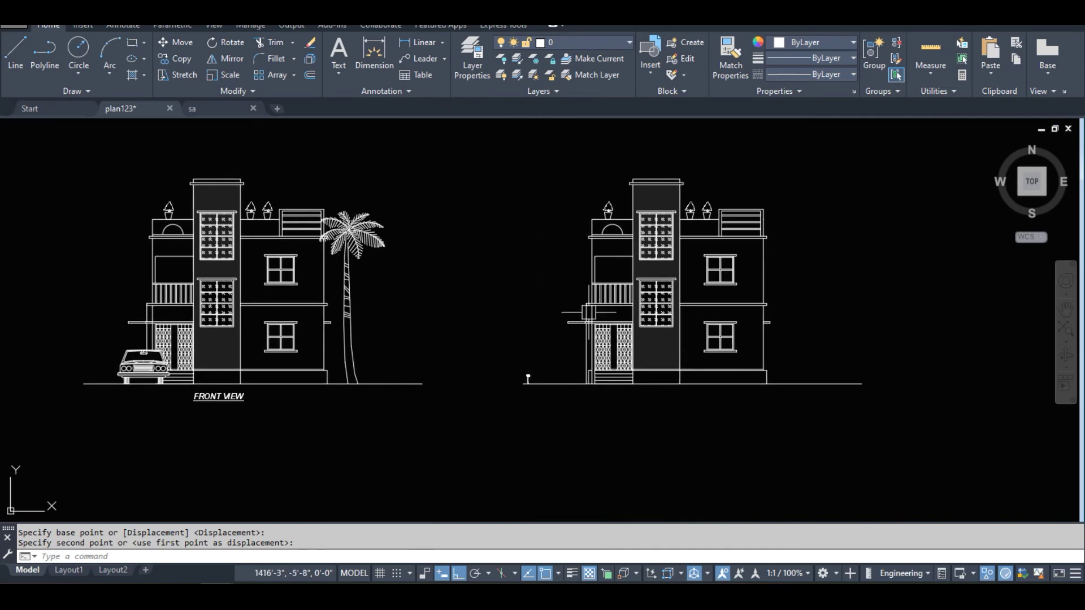
middle_drag(496, 308, 542, 300)
scroll(339, 314, up, 2)
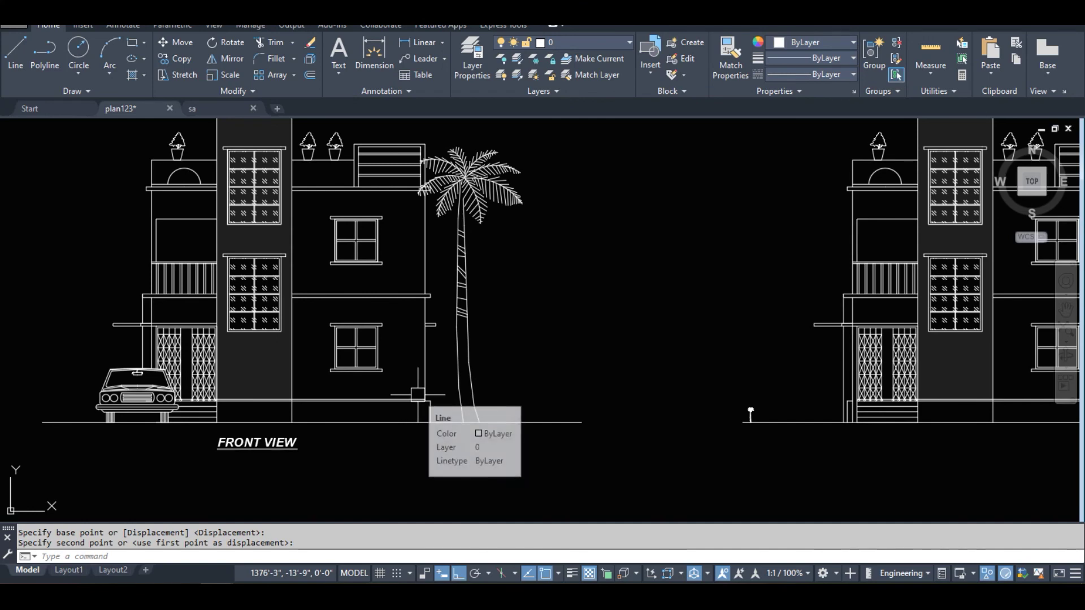
scroll(141, 325, up, 6)
scroll(101, 317, up, 5)
click(242, 331)
click(172, 339)
key(Delete)
scroll(172, 339, down, 5)
scroll(286, 347, down, 2)
scroll(266, 317, down, 3)
scroll(254, 308, down, 2)
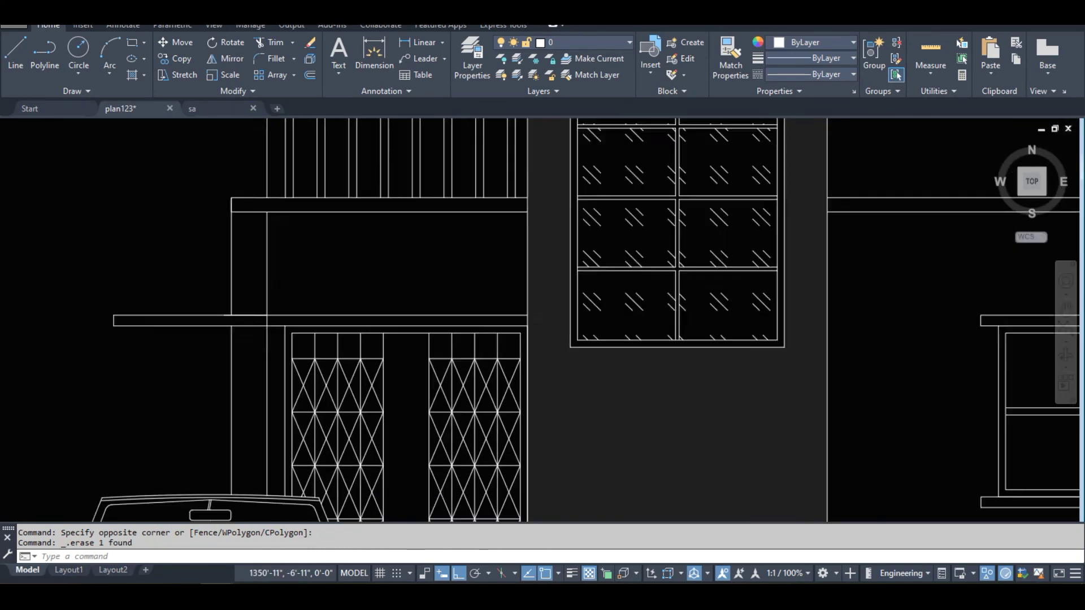